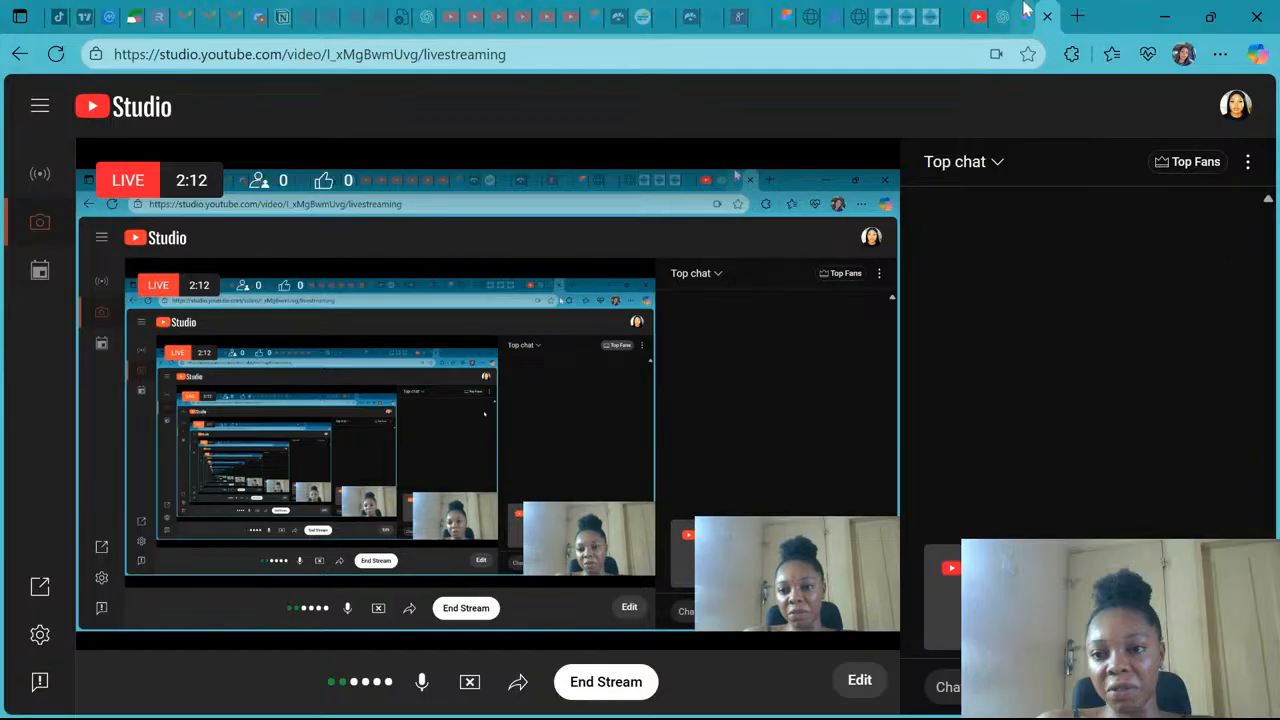
# - Switch to the Figma design file and inspect Frame 1 on Page 2
pyautogui.click(1025, 9)
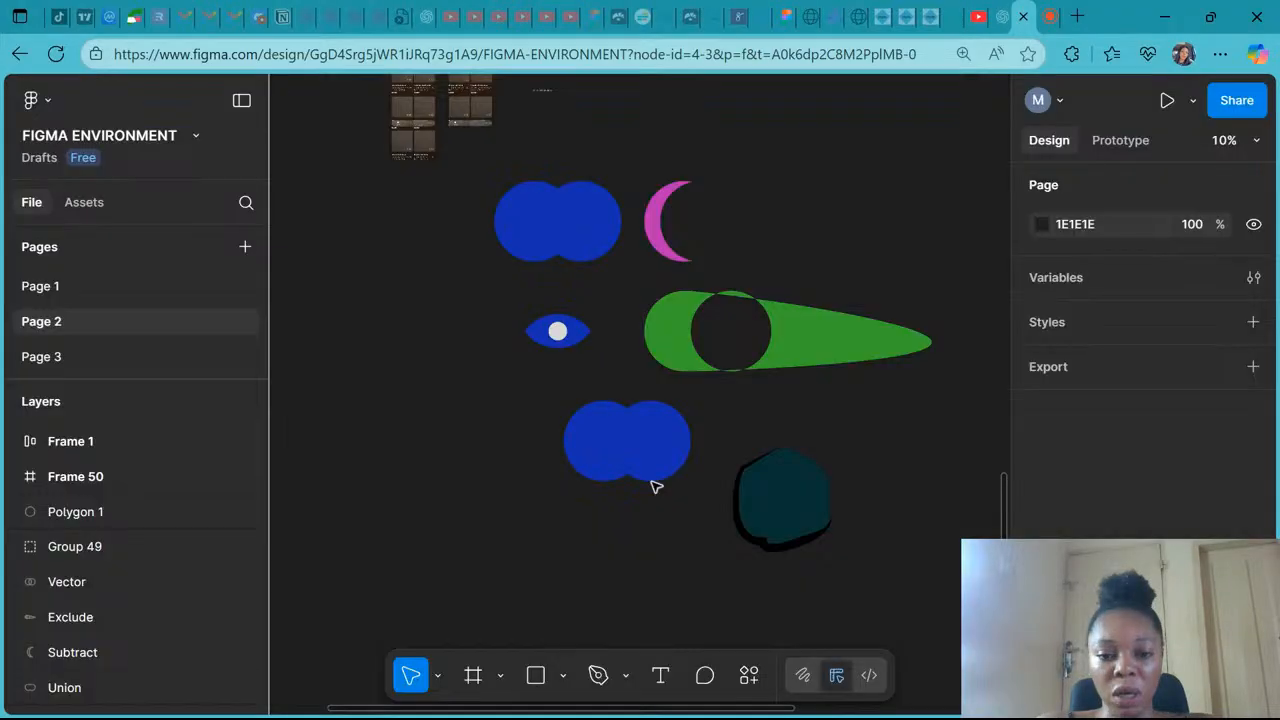
pyautogui.scroll(-3, 655, 486)
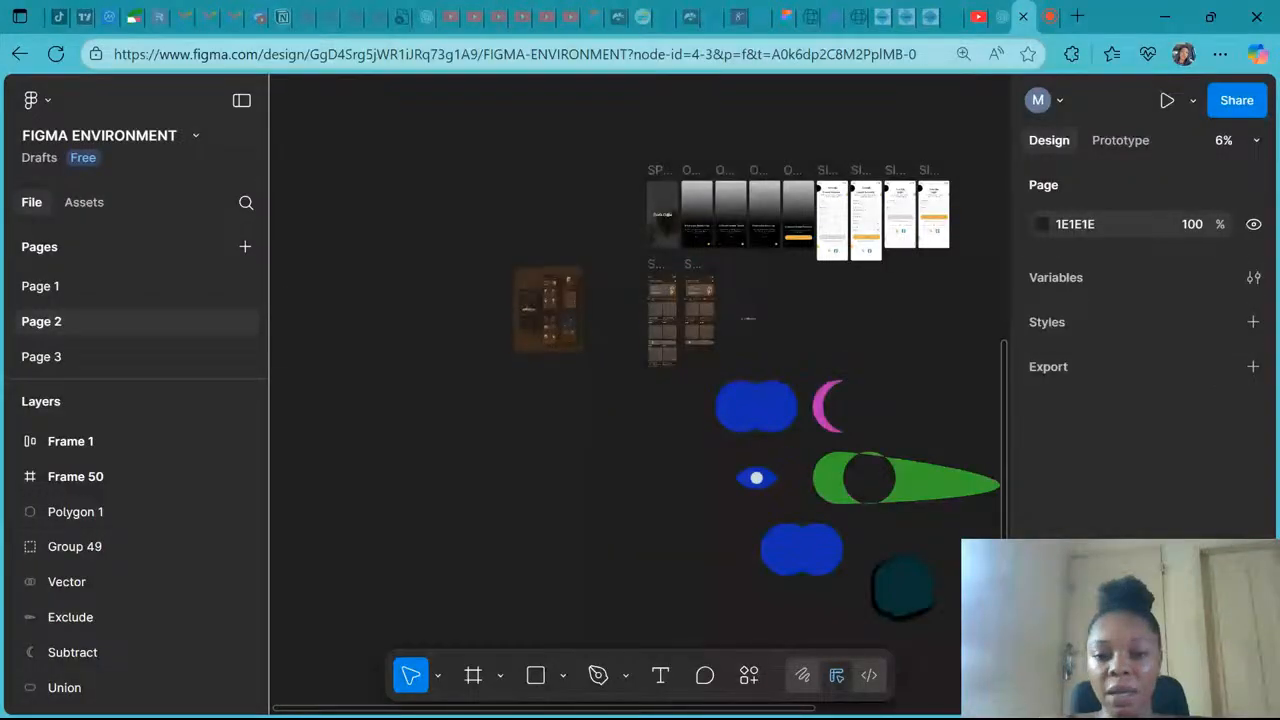
pyautogui.doubleClick(30, 442)
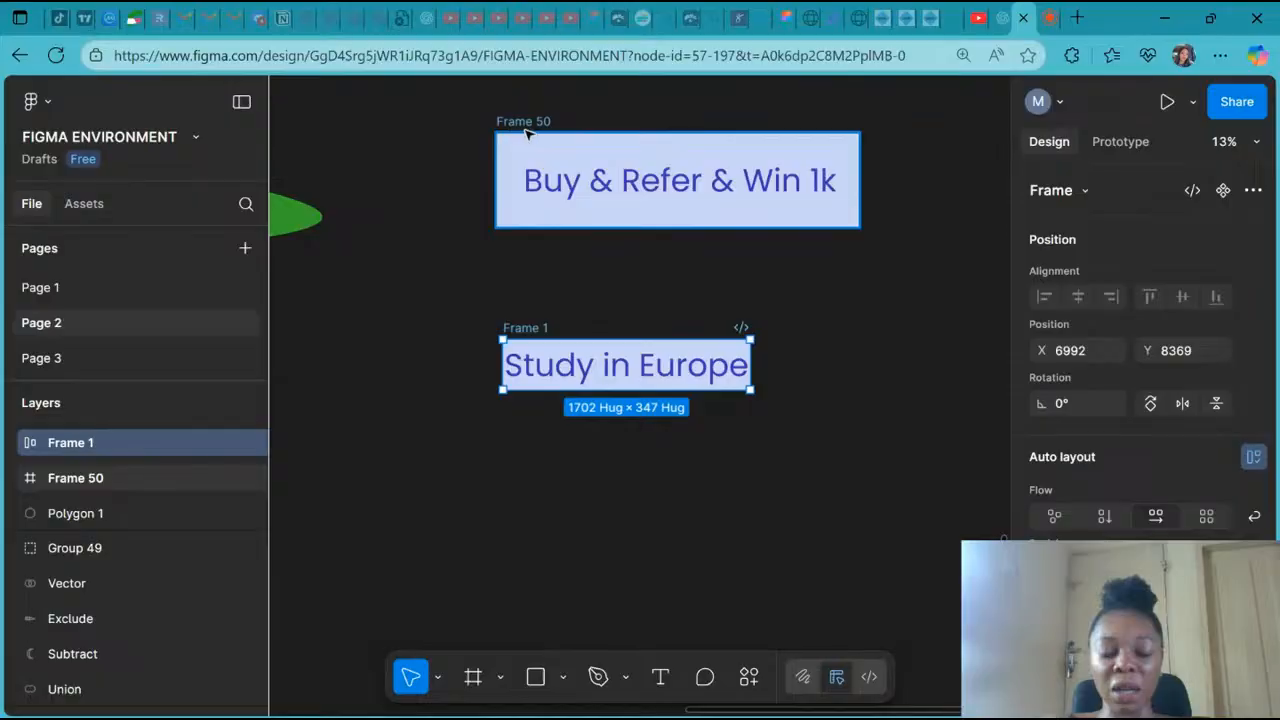
pyautogui.click(1047, 19)
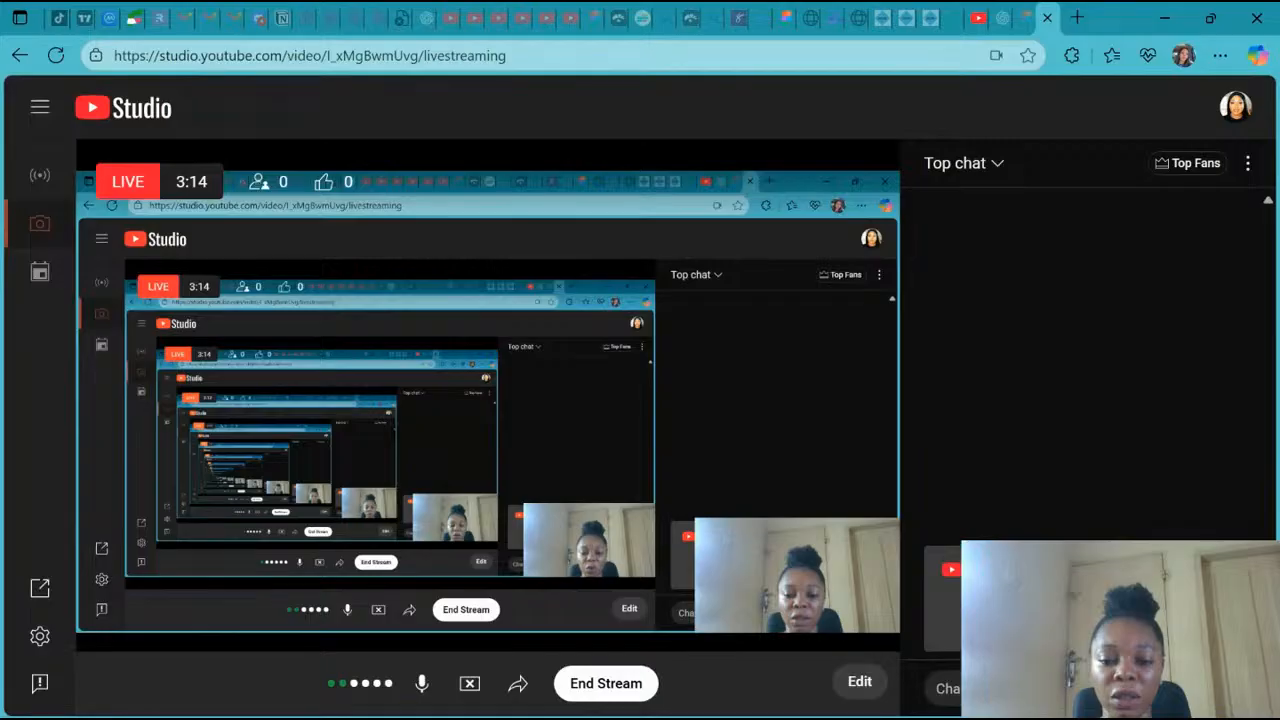
pyautogui.click(1046, 20)
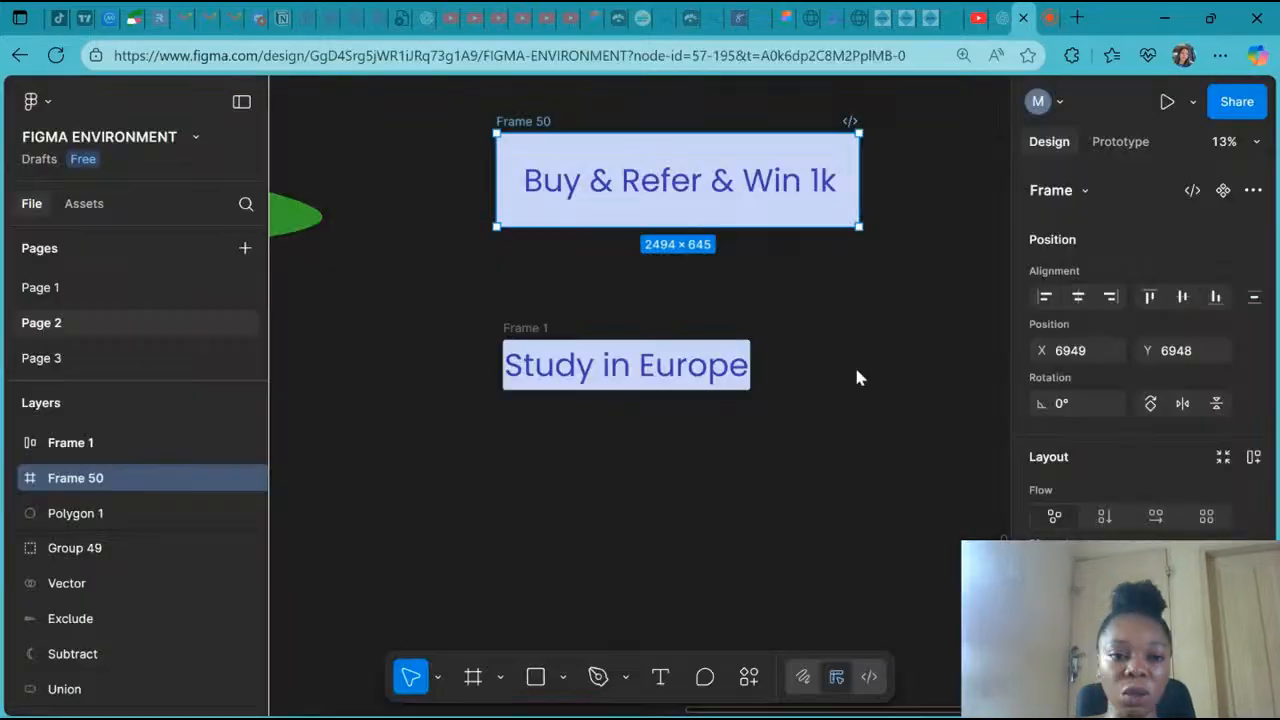
pyautogui.scroll(-3, 504, 314)
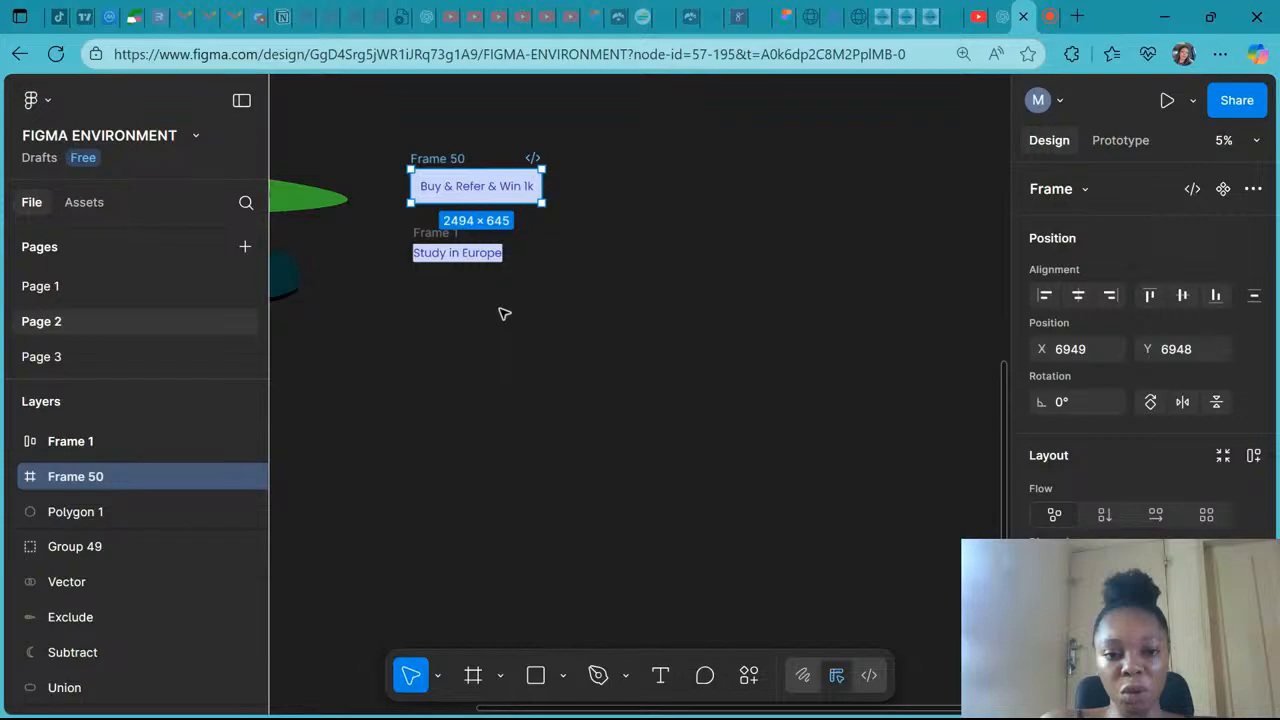
pyautogui.click(740, 568)
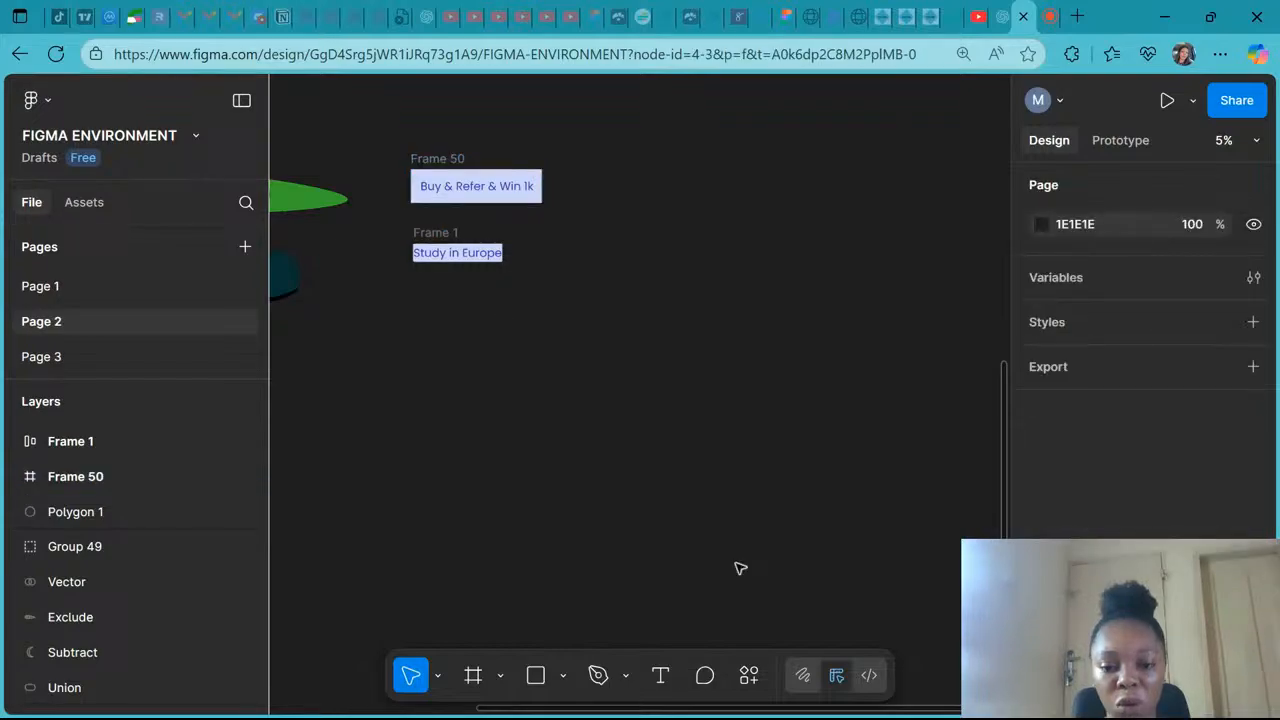
# - Add a text layer reading "Buy & Win" on the canvas below the existing frames
pyautogui.click(656, 685)
pyautogui.click(438, 361)
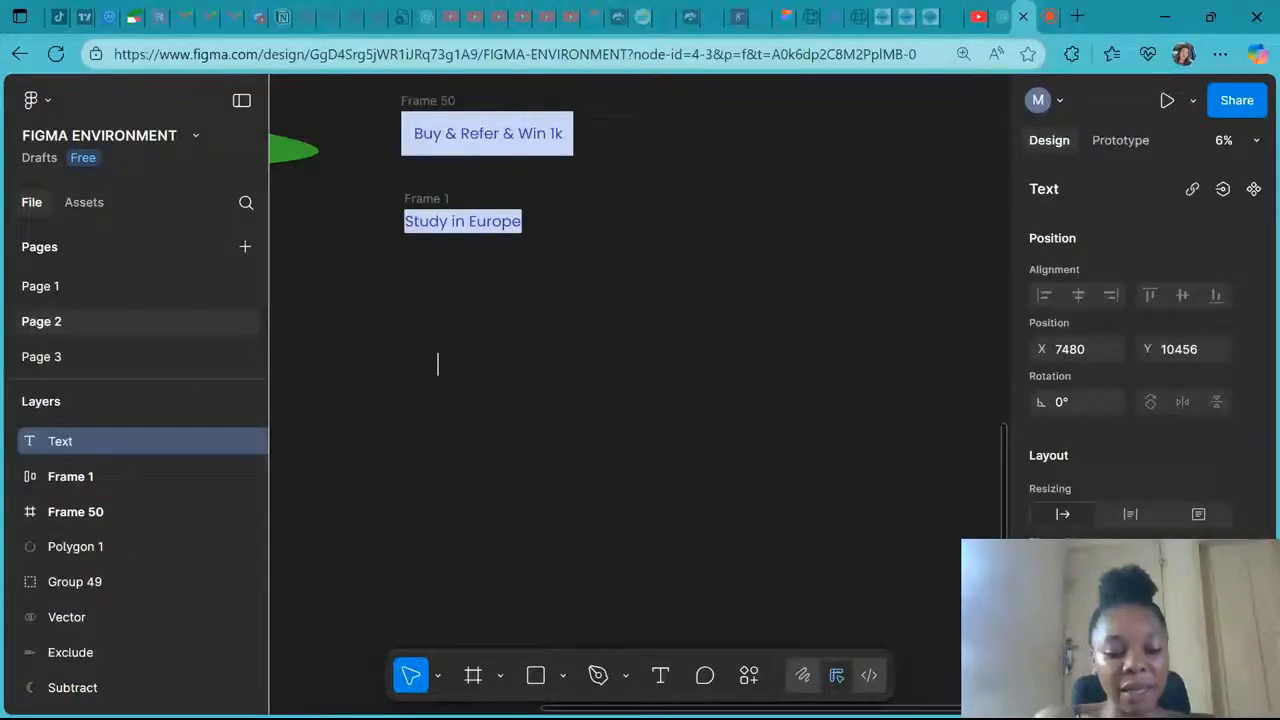
pyautogui.write('BUy & WIn')
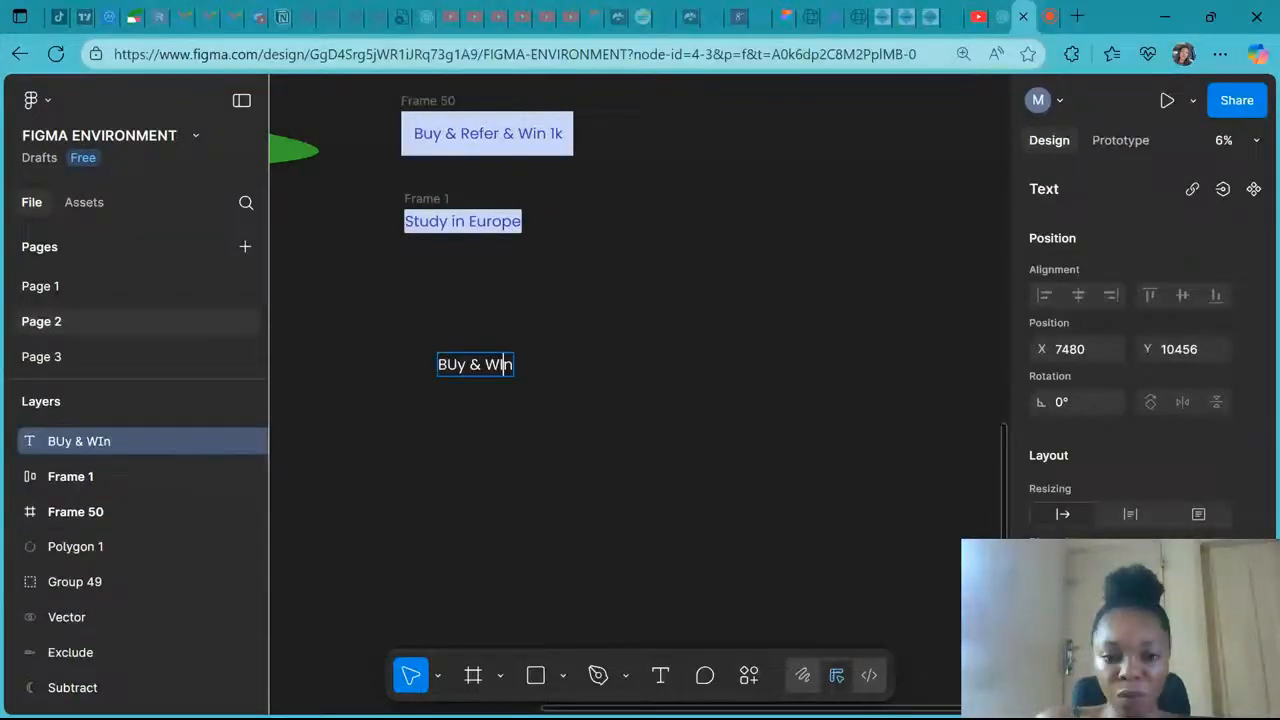
pyautogui.press('BackSpace')
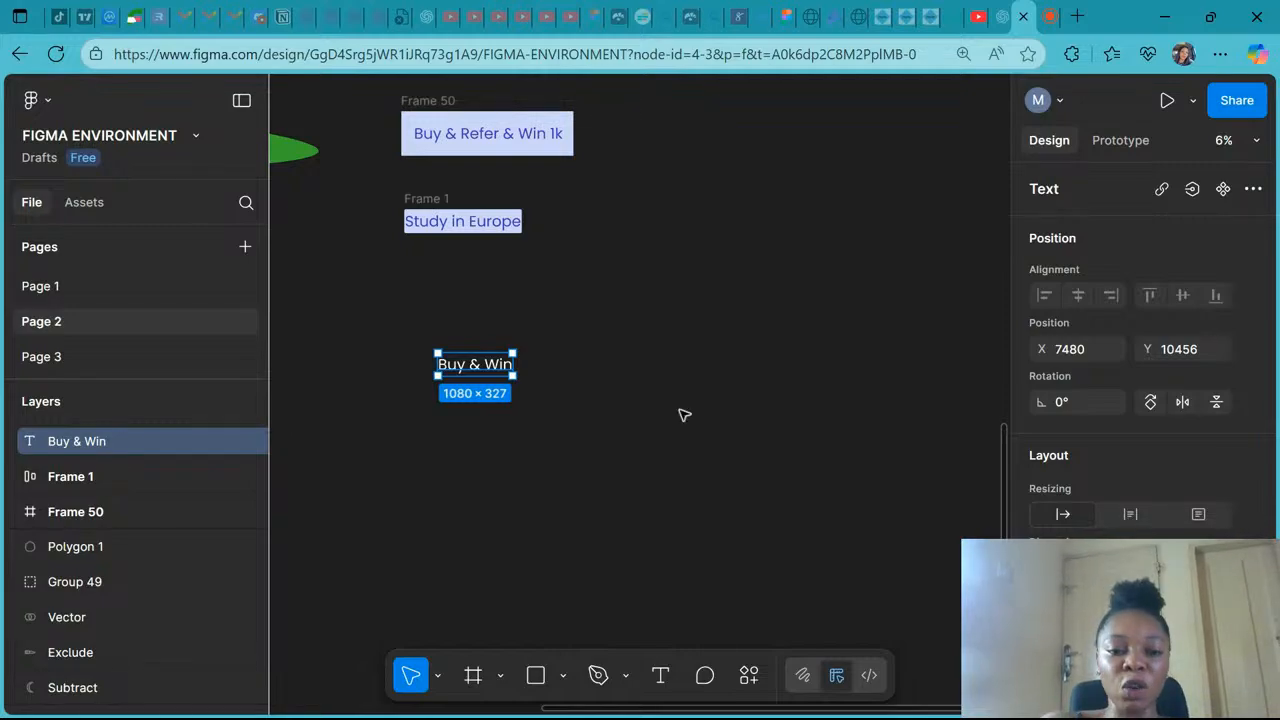
pyautogui.hotkey('shift', 'a')
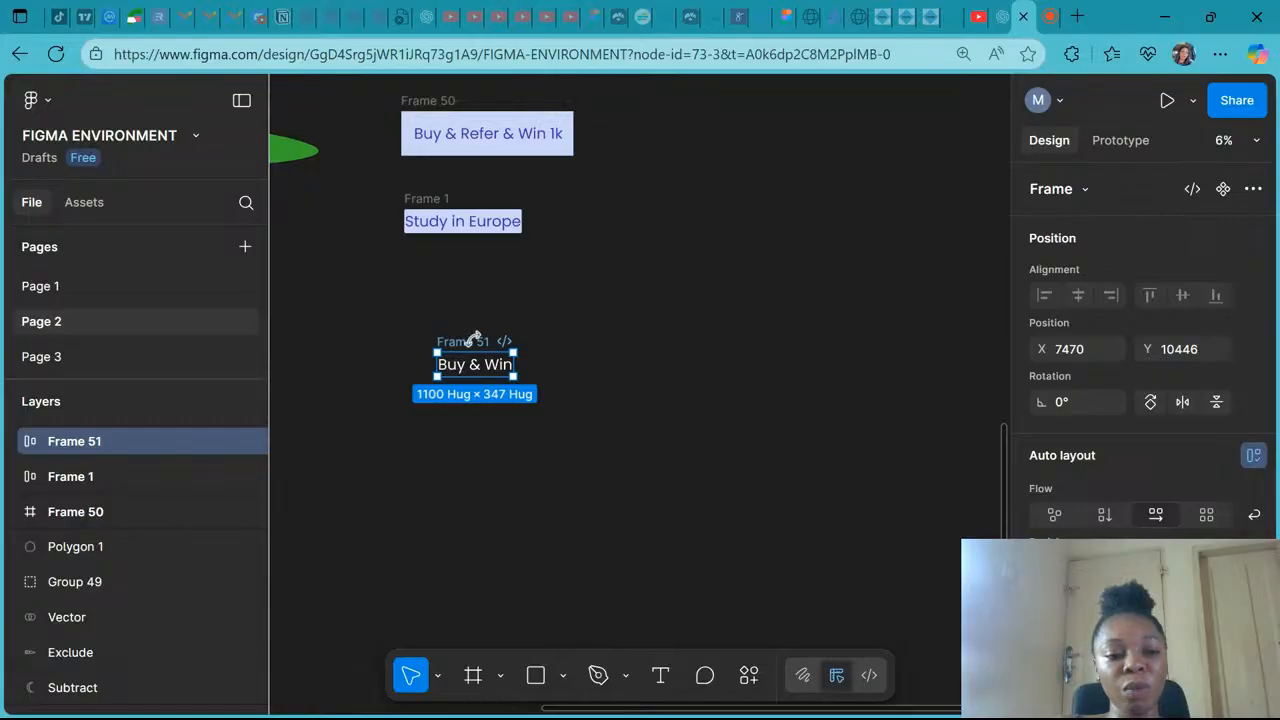
pyautogui.click(13, 442)
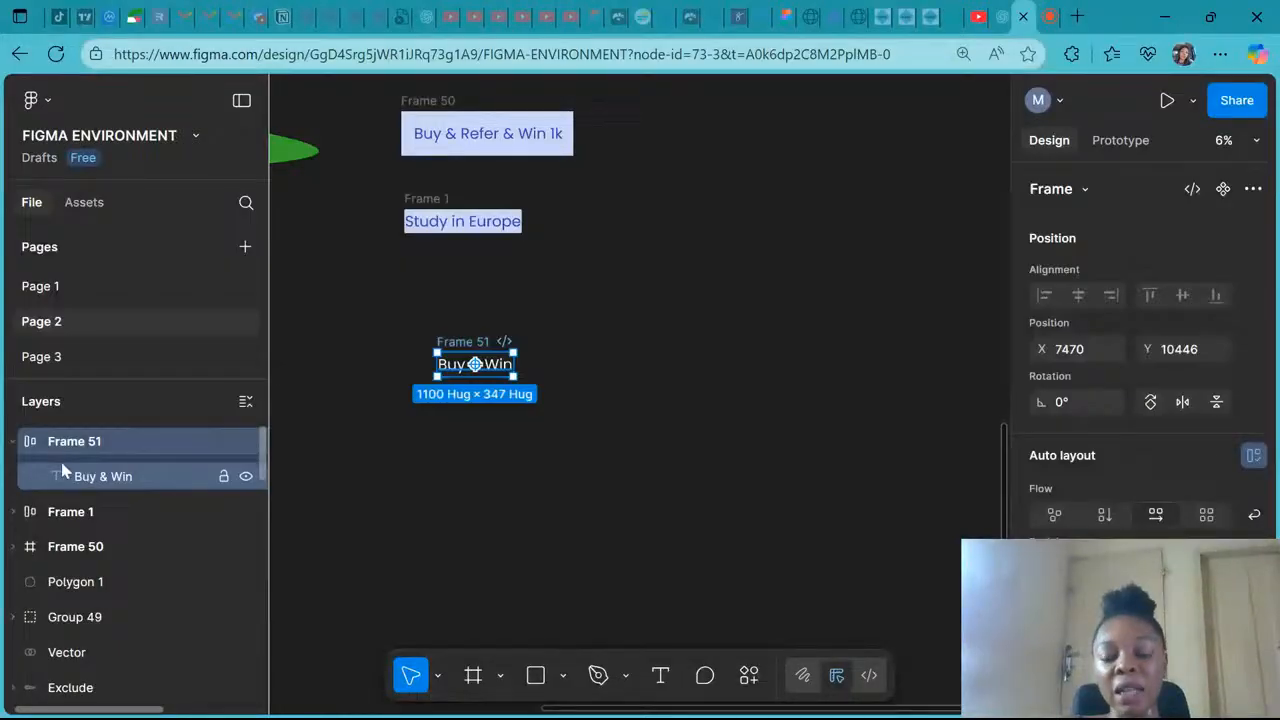
pyautogui.click(14, 443)
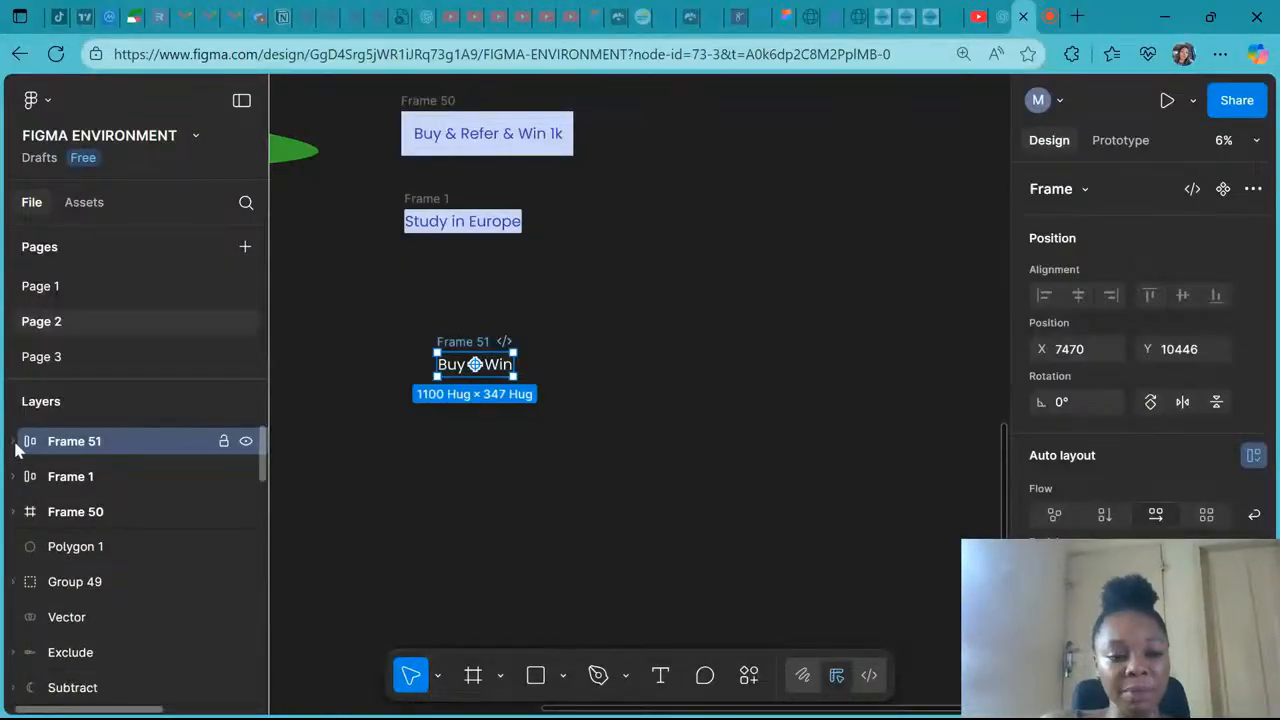
pyautogui.scroll(-3, 1086, 500)
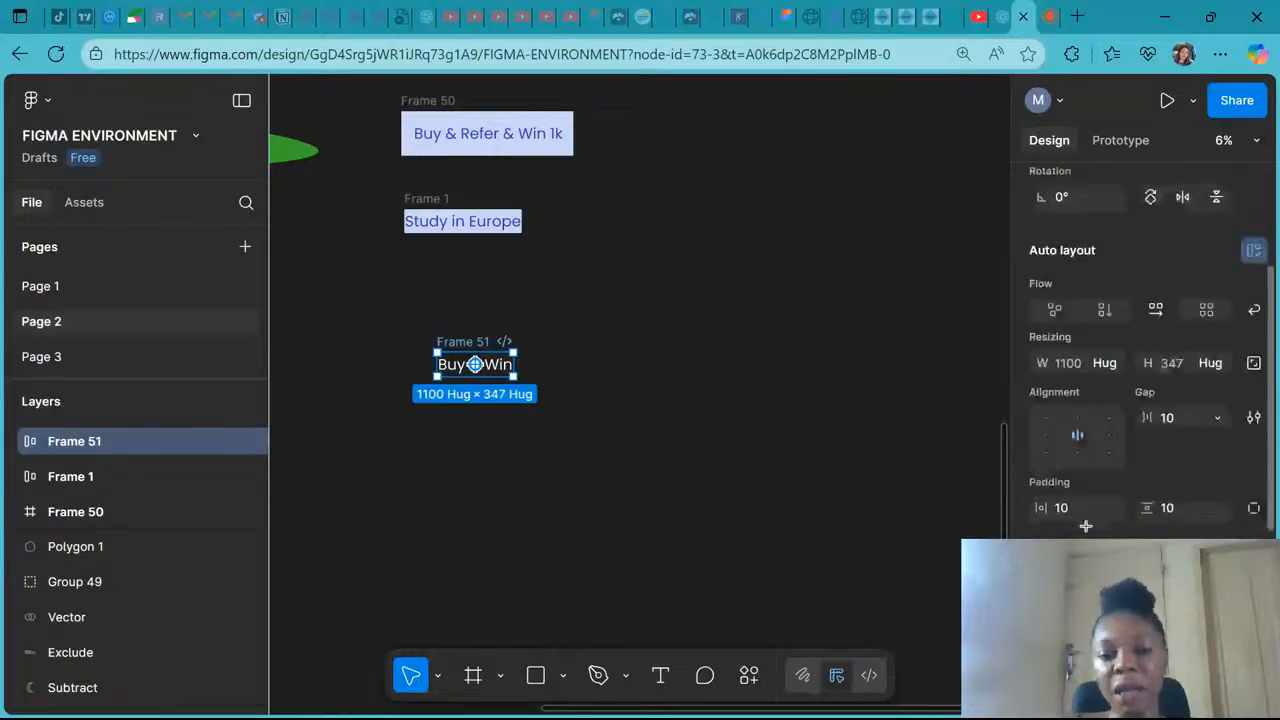
pyautogui.scroll(2, 1090, 400)
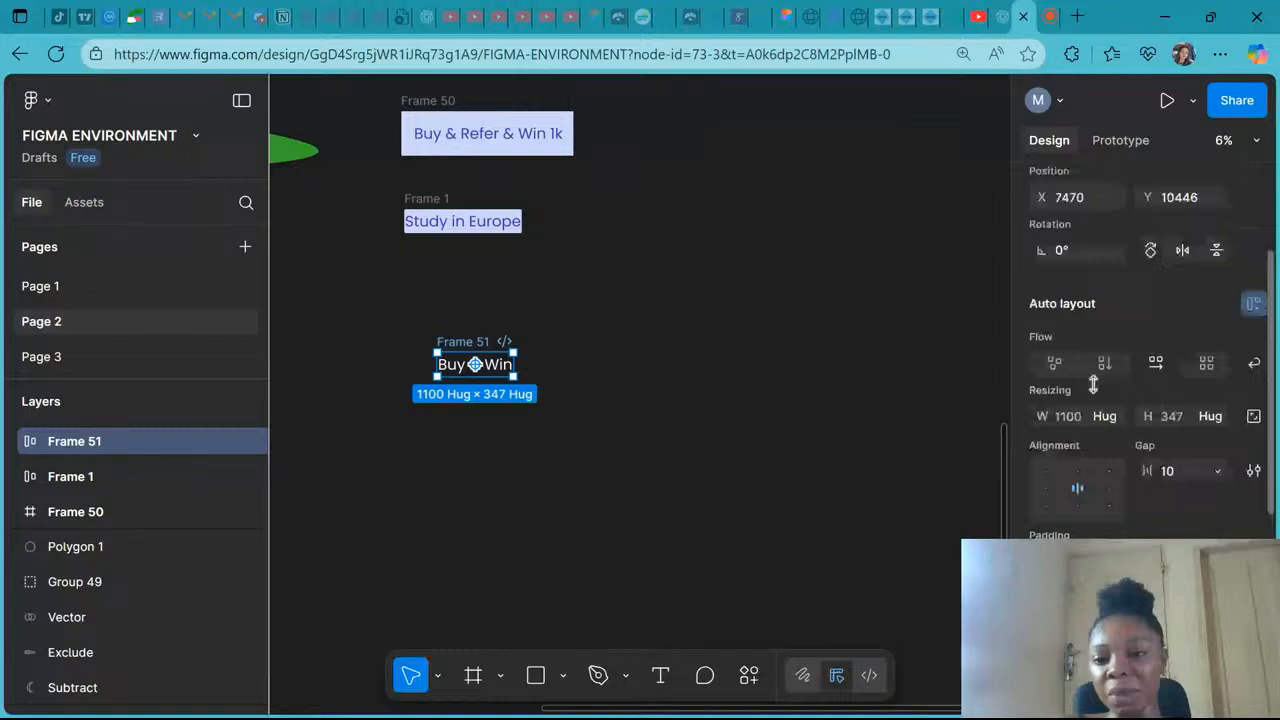
pyautogui.scroll(1, 1093, 385)
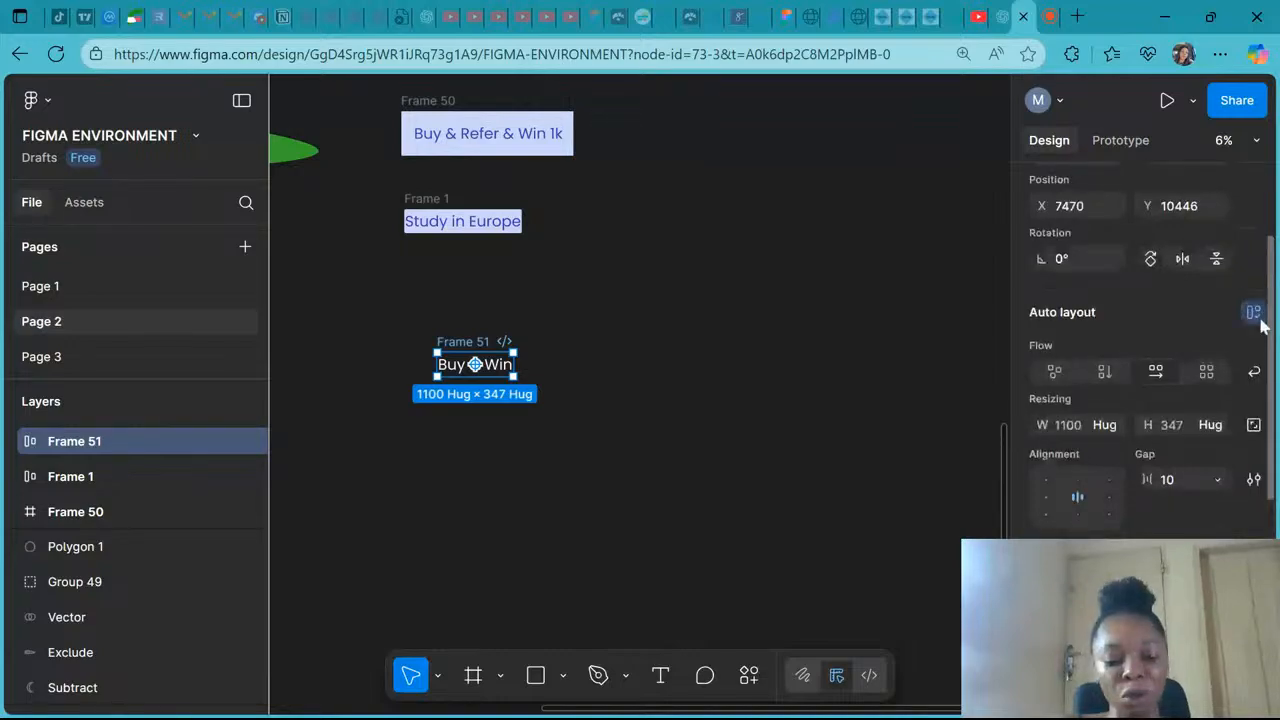
pyautogui.click(1253, 312)
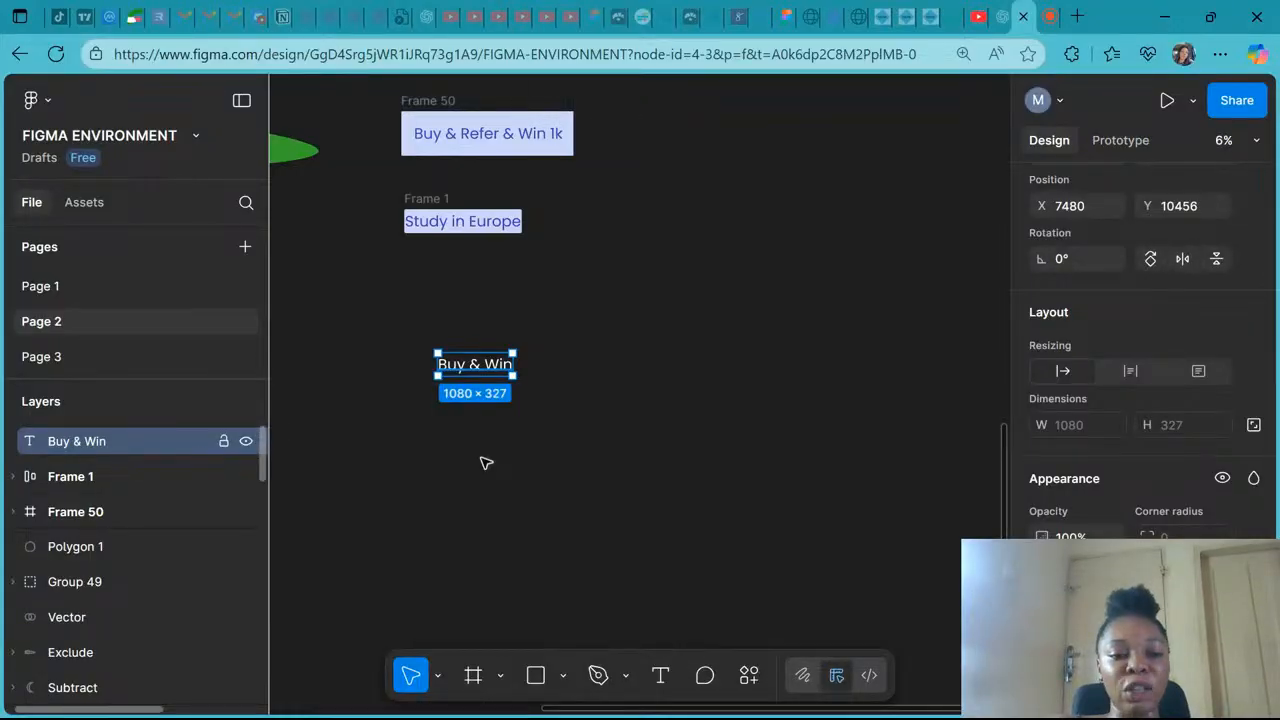
# - Wrap the Buy & Win text in an auto layout frame
pyautogui.scroll(3, 1074, 411)
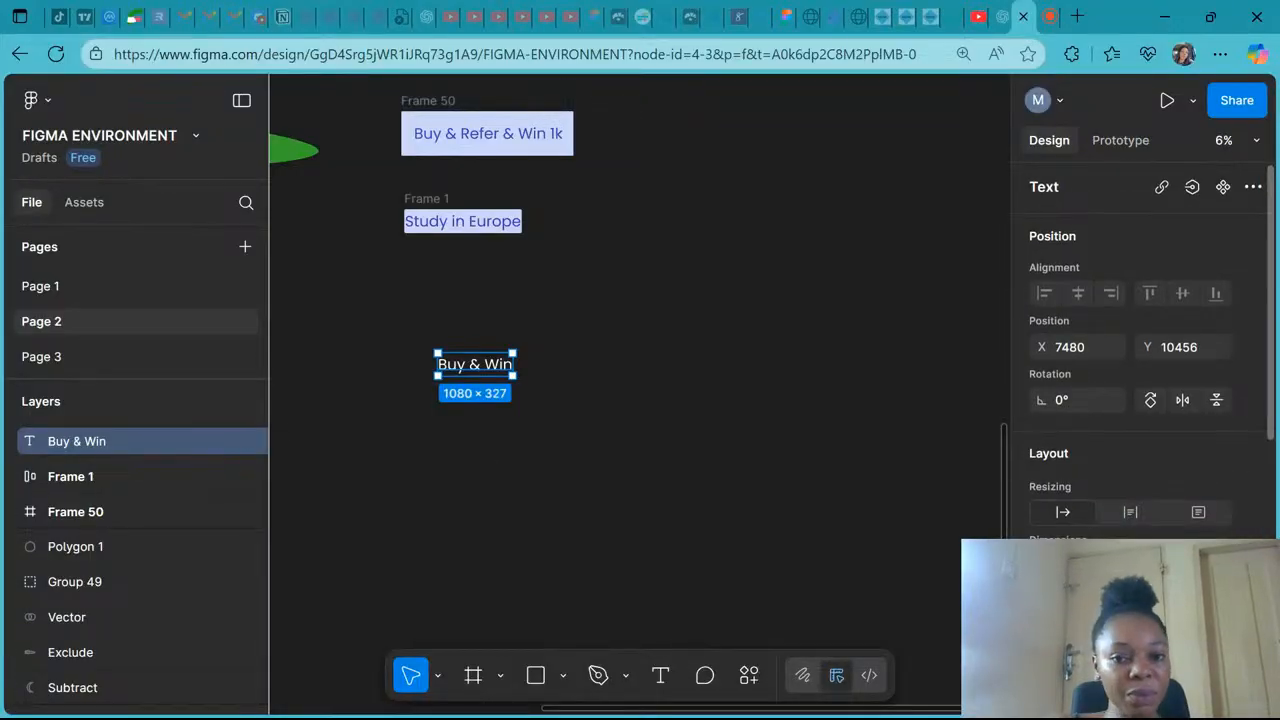
pyautogui.scroll(-1, 1074, 411)
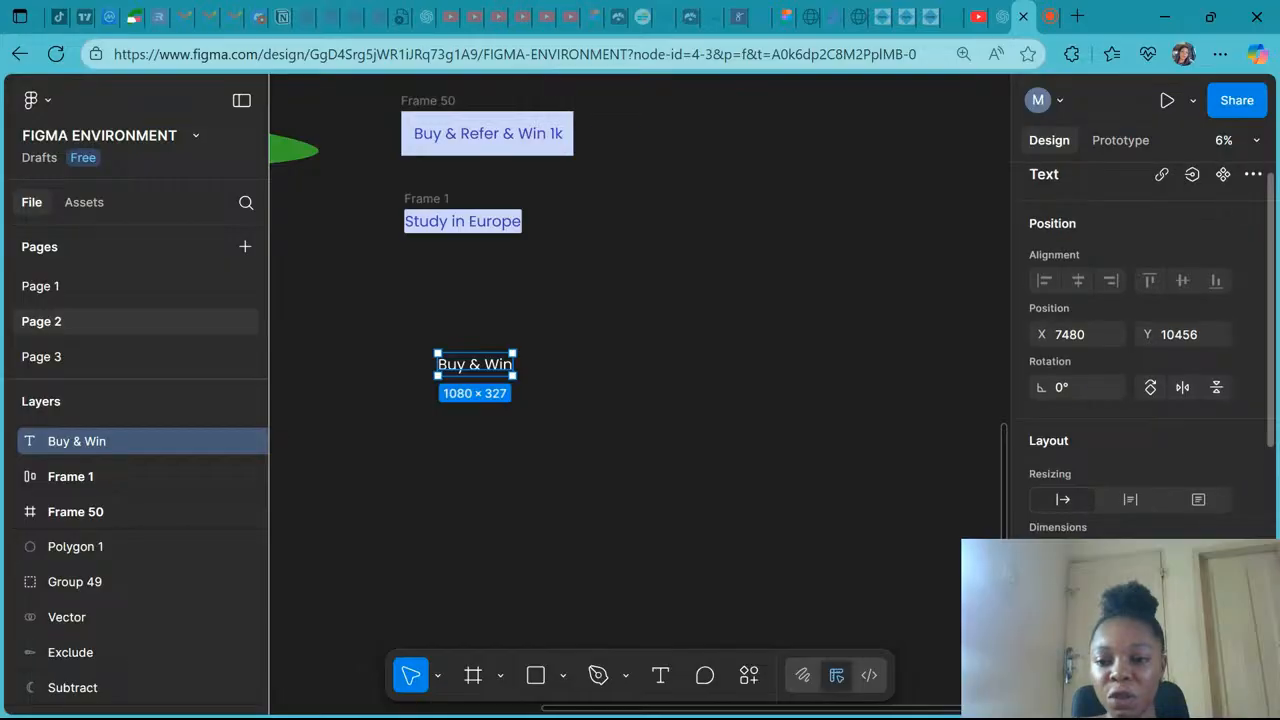
pyautogui.scroll(-3, 1074, 411)
pyautogui.scroll(-1, 1140, 350)
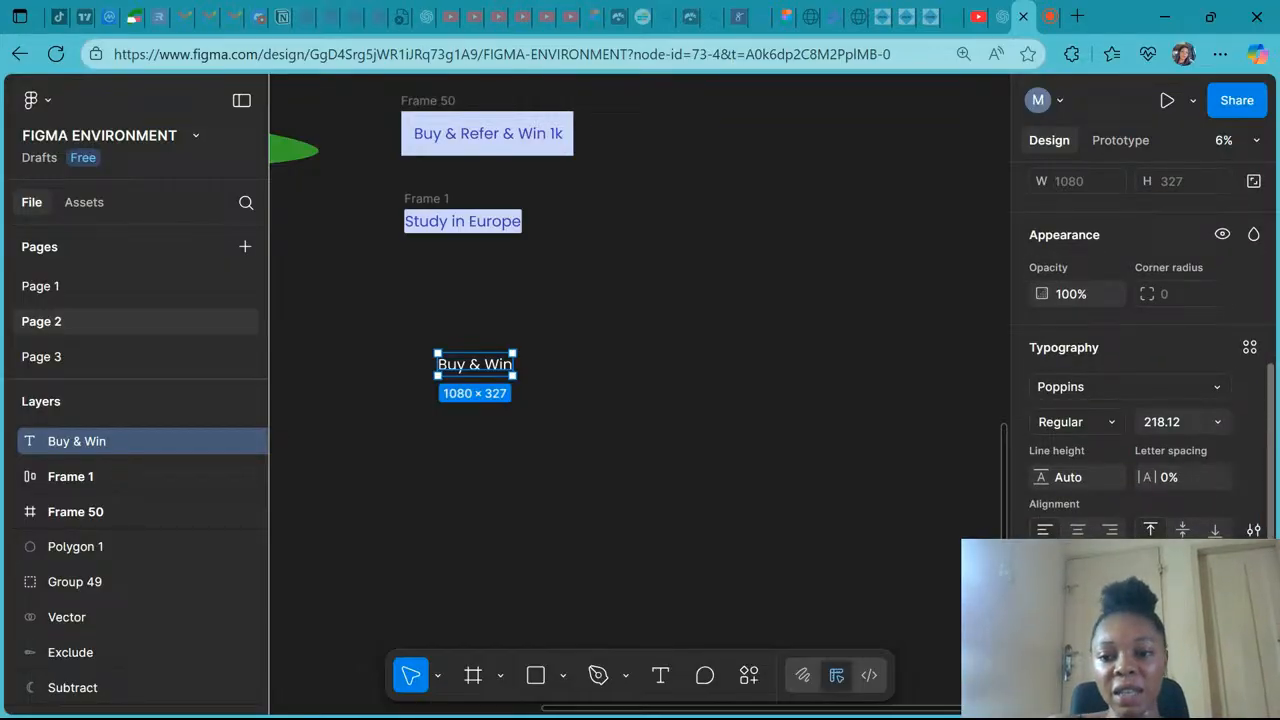
pyautogui.hotkey('shift', 'a')
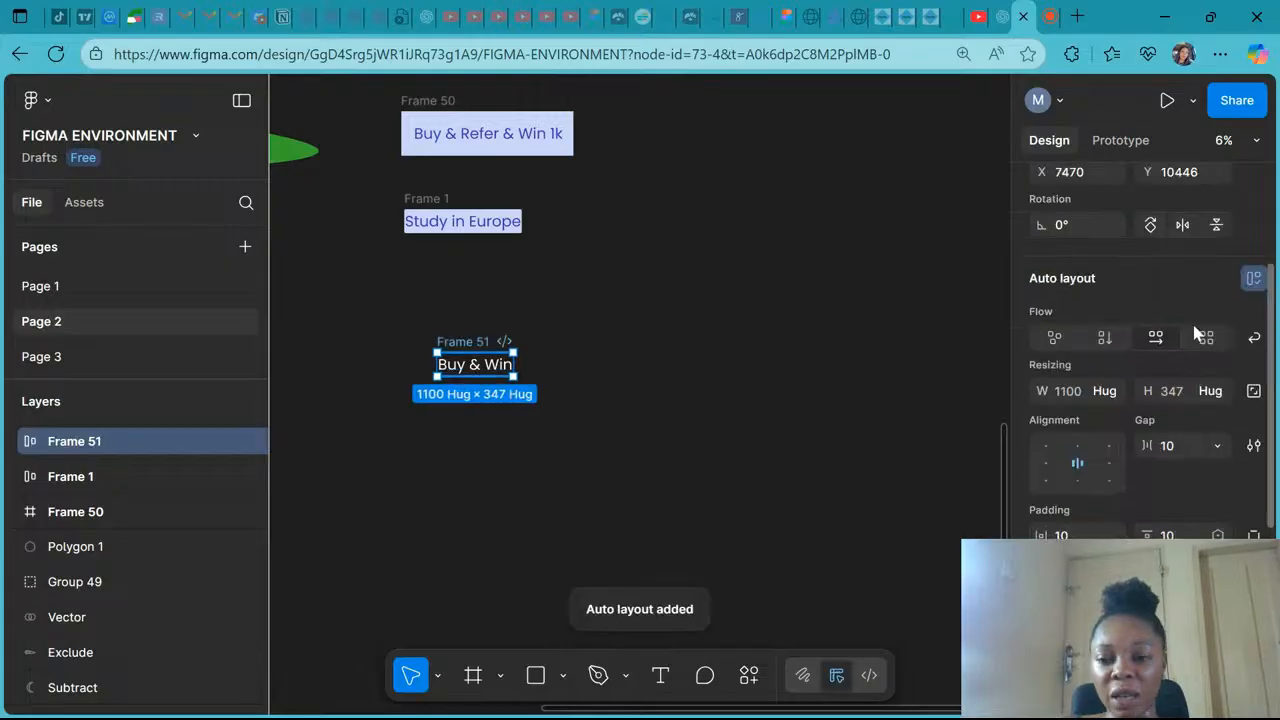
# - Add a fill to the Buy & Win frame and set its colour to 5B1313
pyautogui.scroll(1, 1140, 350)
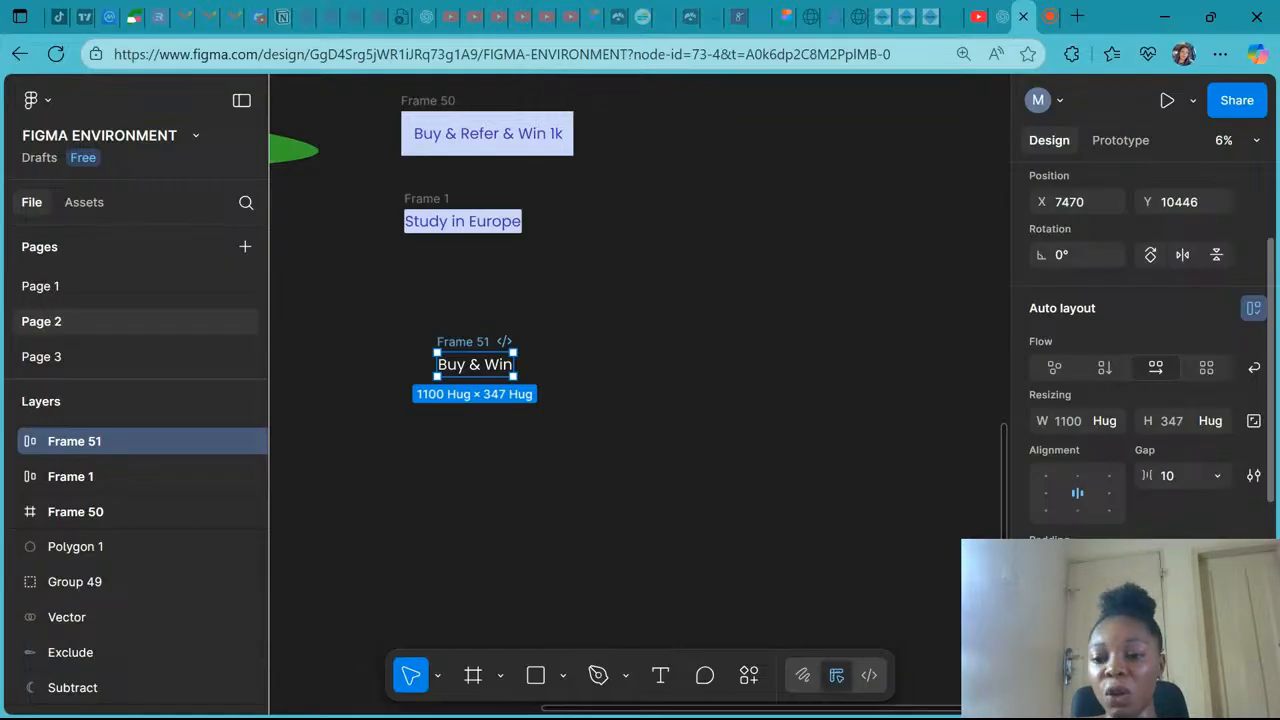
pyautogui.scroll(-2, 1085, 448)
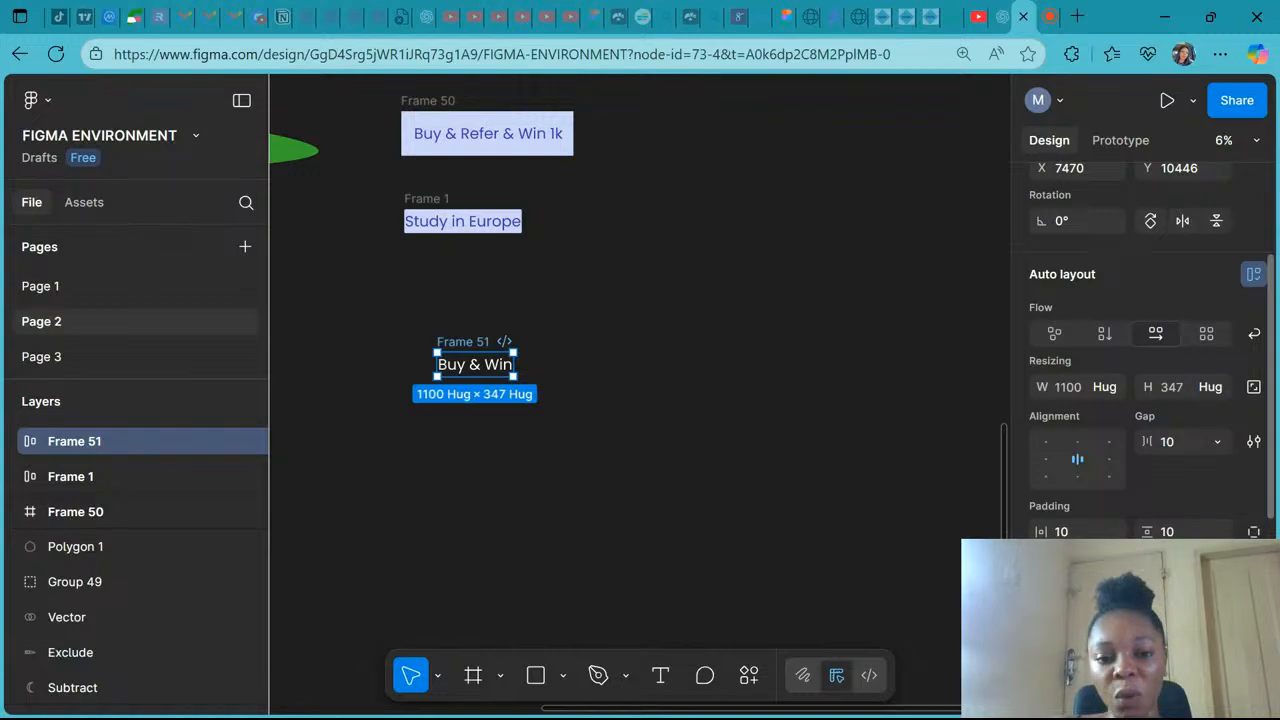
pyautogui.scroll(-2, 1145, 350)
pyautogui.scroll(-1, 1145, 350)
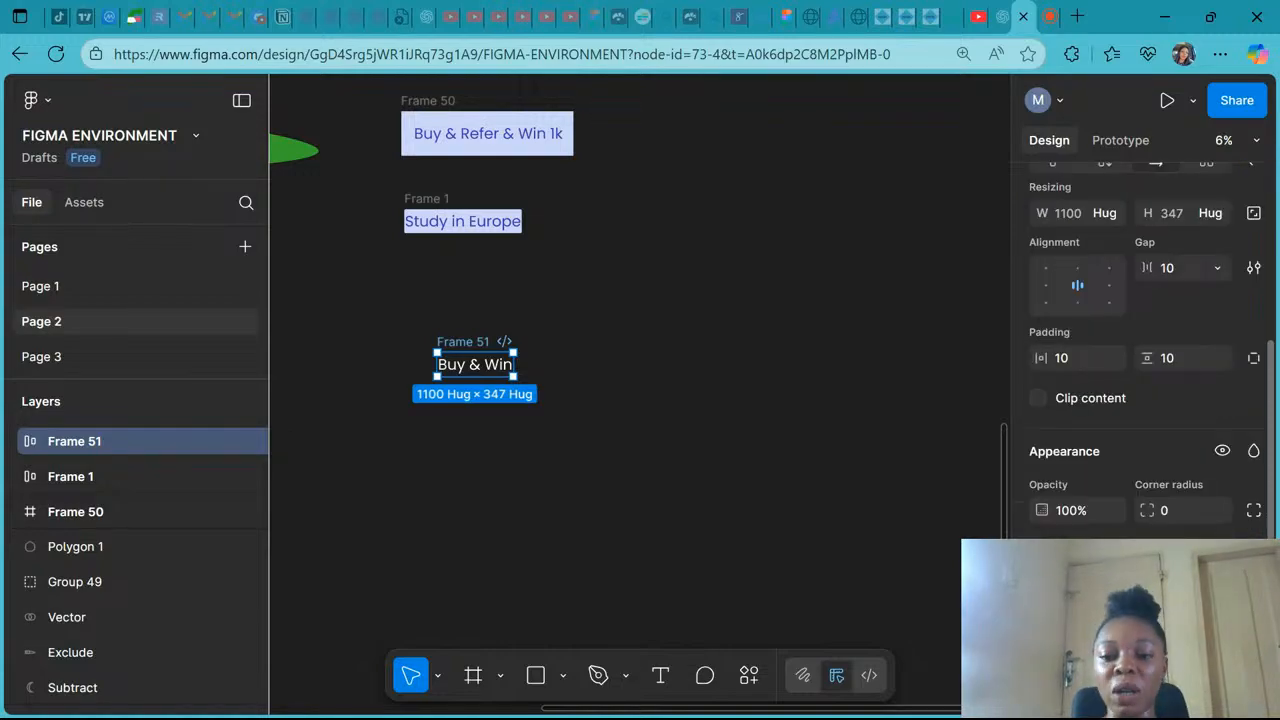
pyautogui.click(1254, 563)
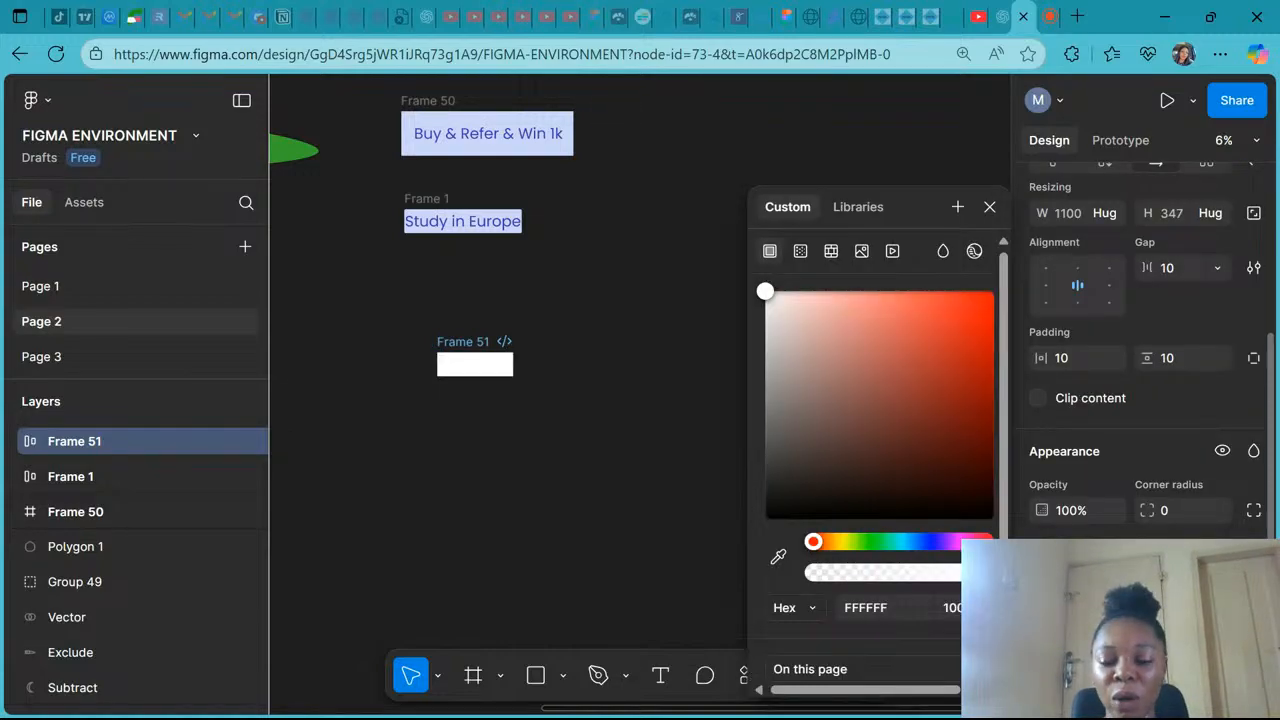
pyautogui.click(947, 438)
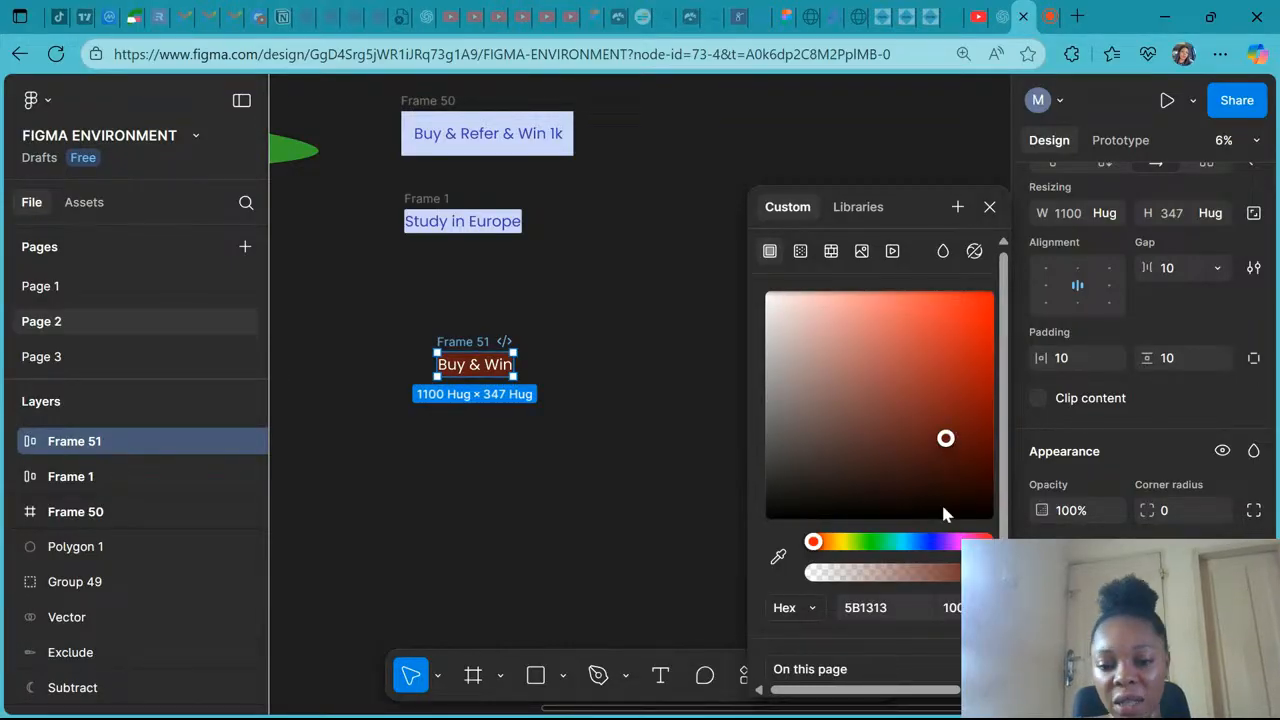
pyautogui.click(990, 206)
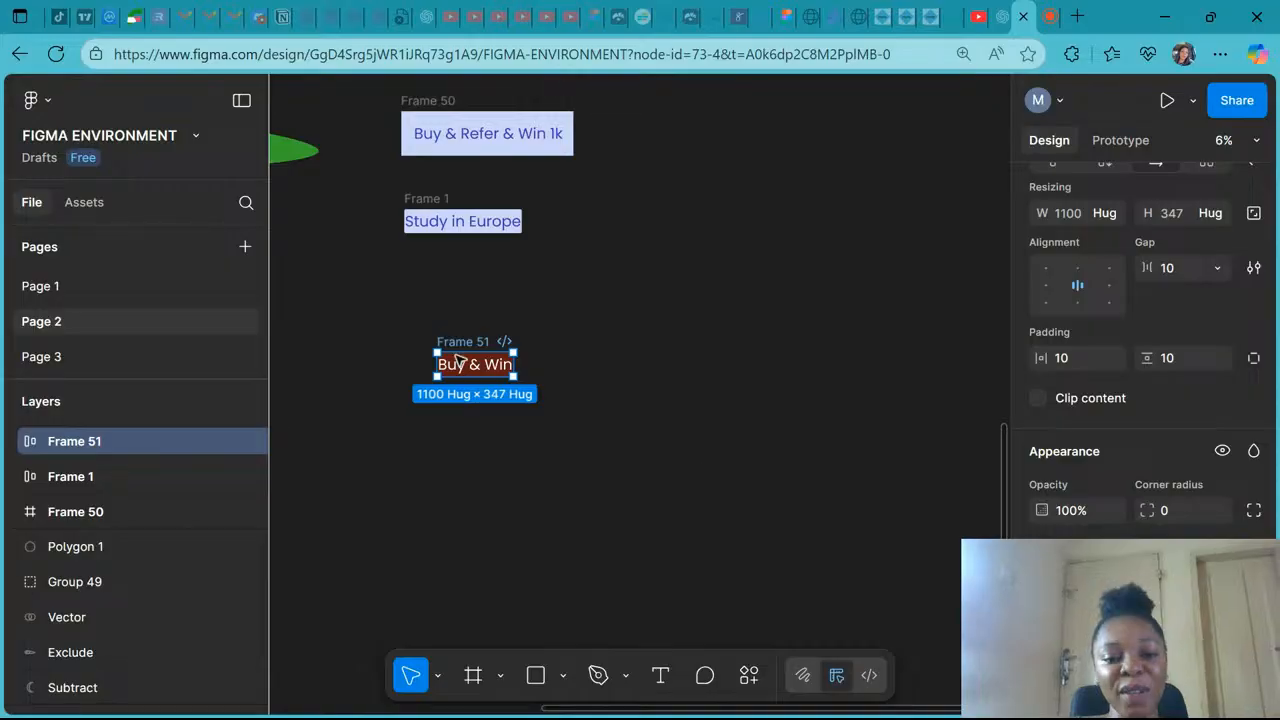
# - Zoom to the Buy & Win frame and examine its auto layout settings
pyautogui.hotkey('shift', '2')
pyautogui.click(770, 492)
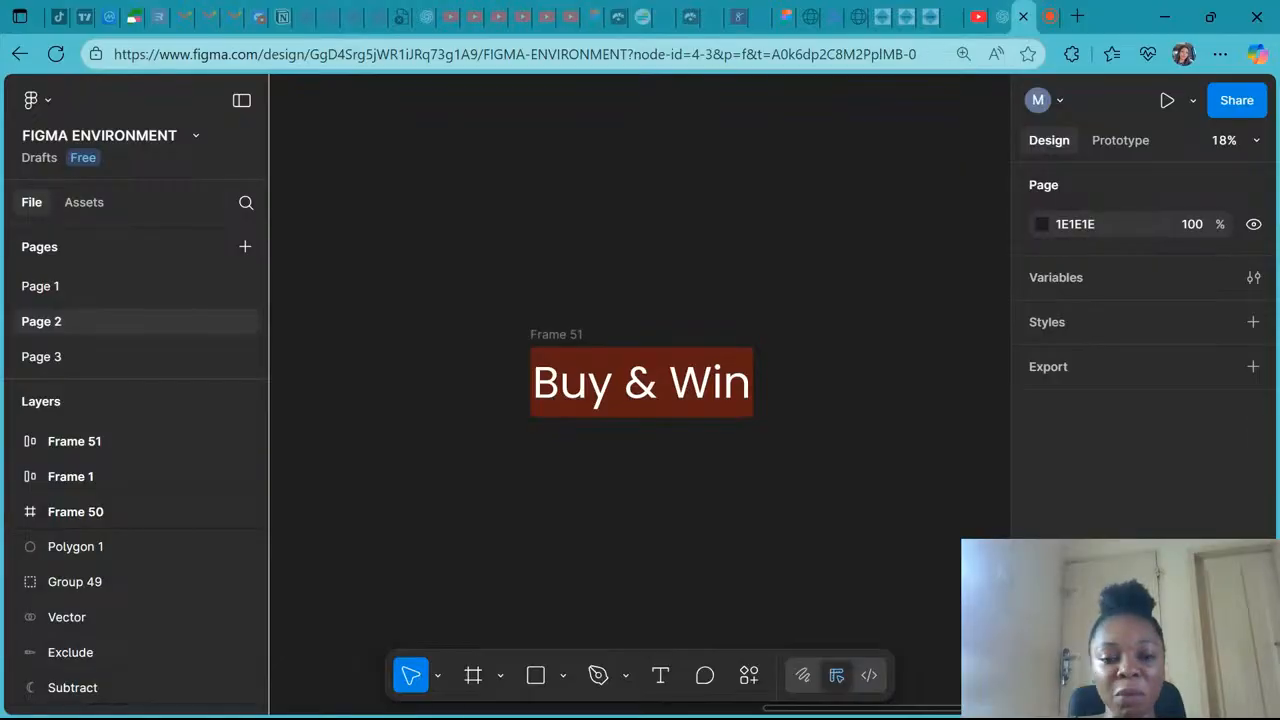
pyautogui.click(558, 336)
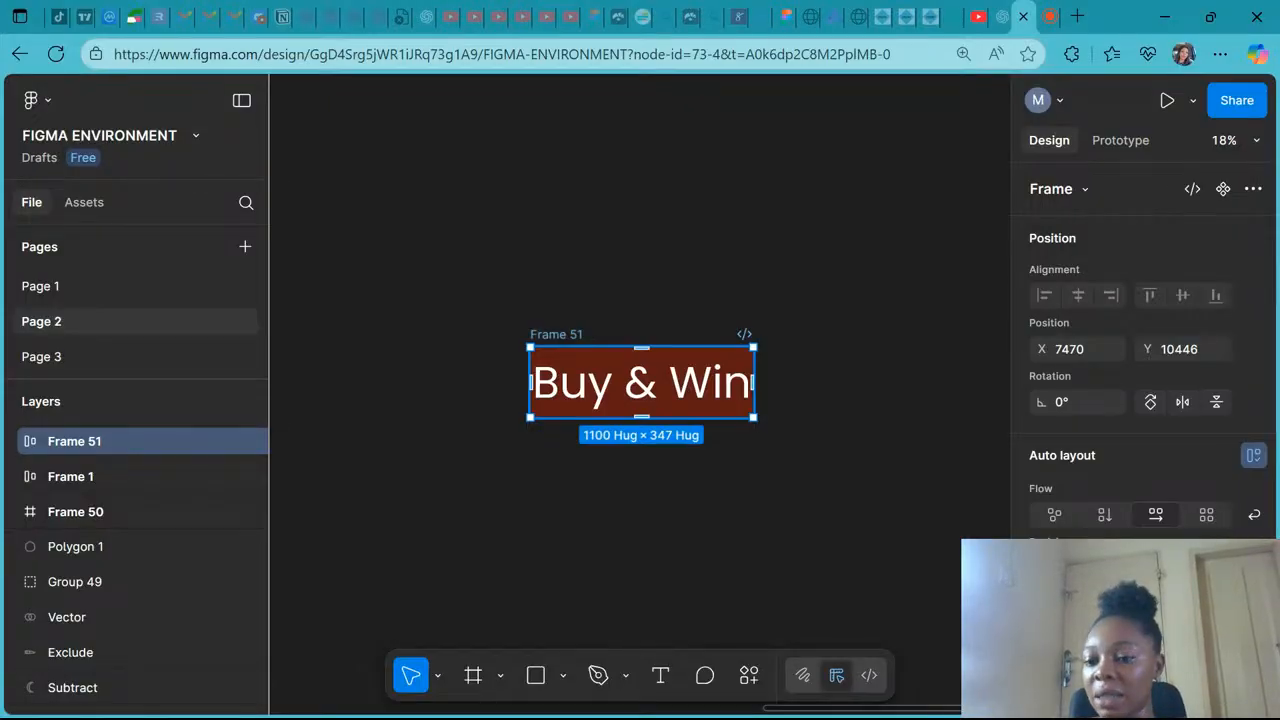
pyautogui.scroll(-3, 1140, 380)
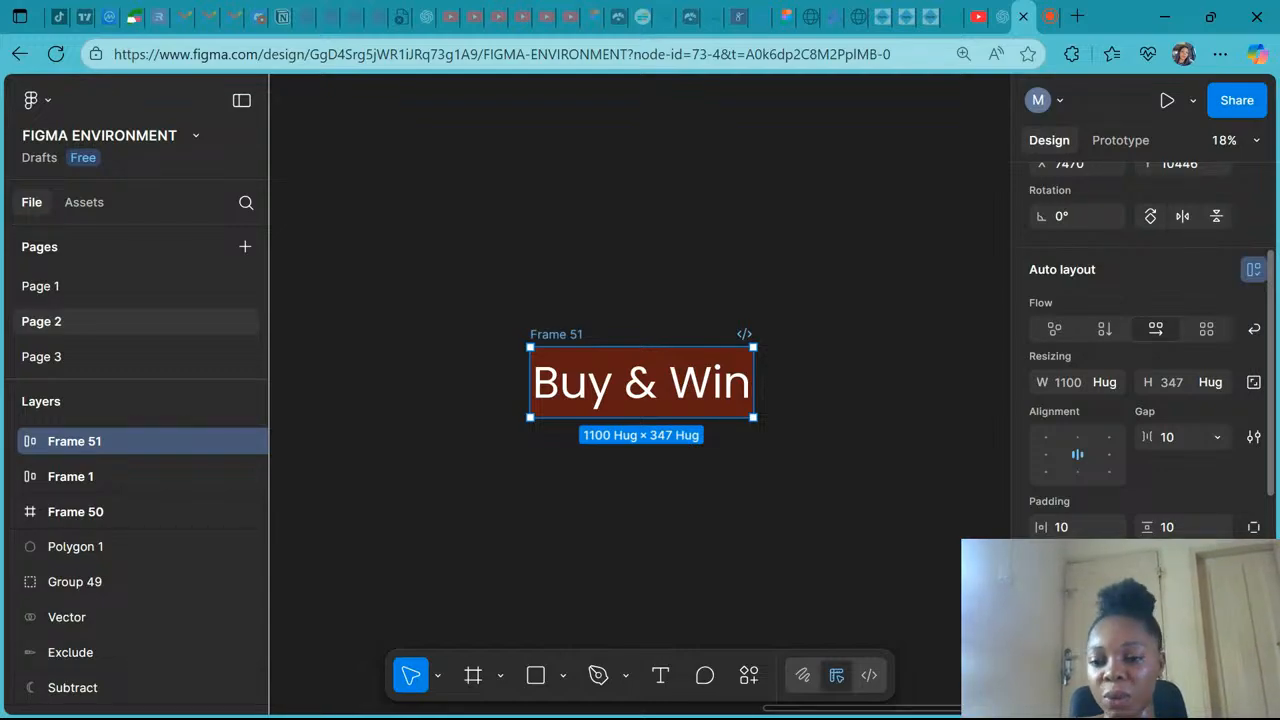
pyautogui.scroll(1, 1146, 373)
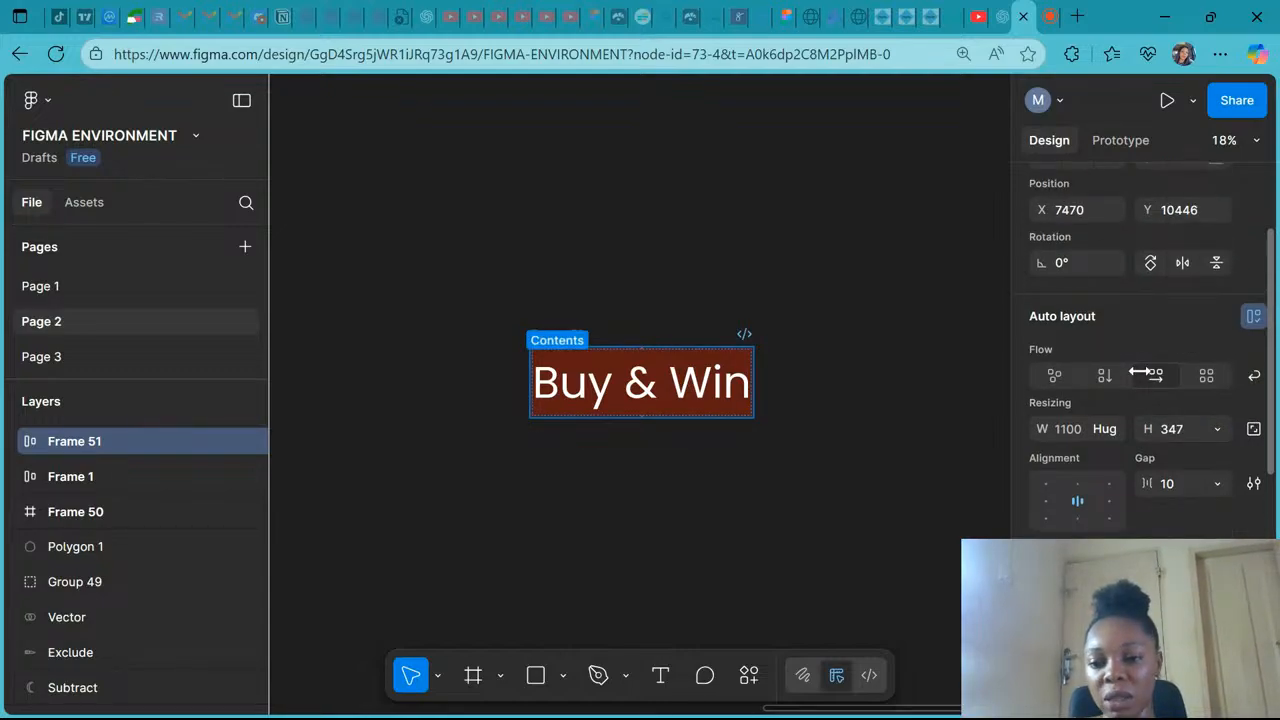
pyautogui.click(1150, 374)
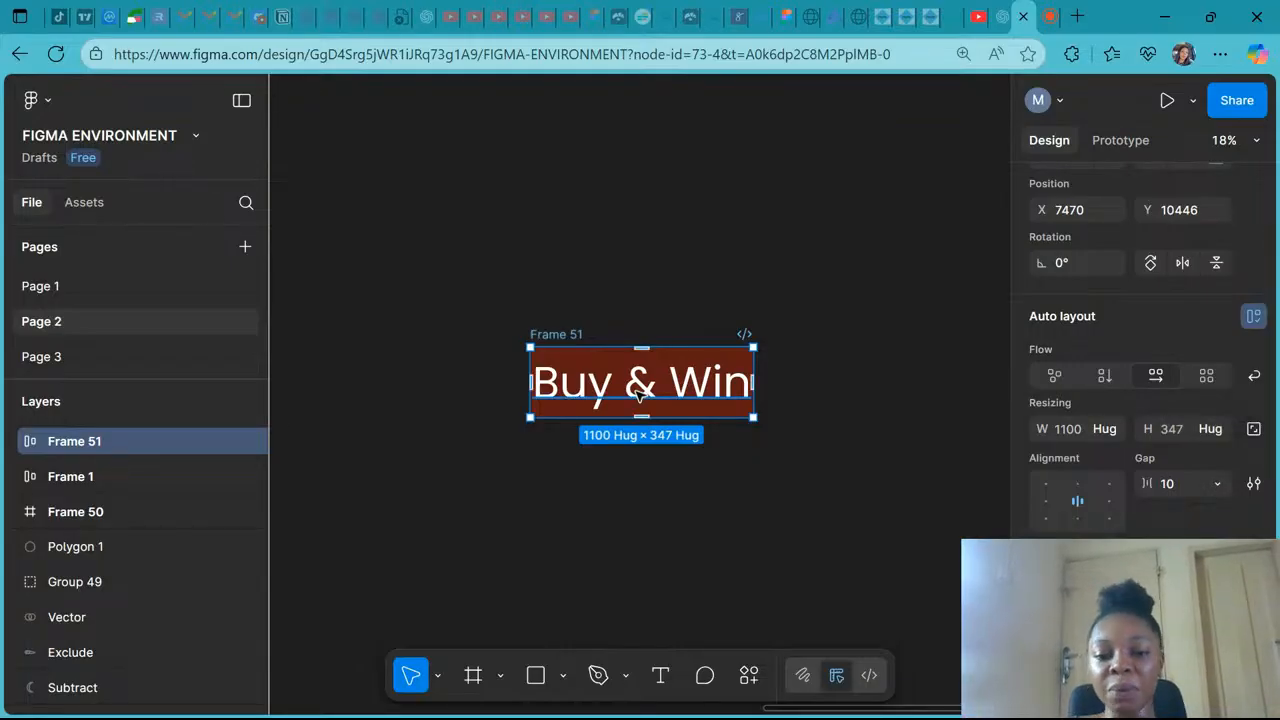
pyautogui.scroll(-1, 640, 396)
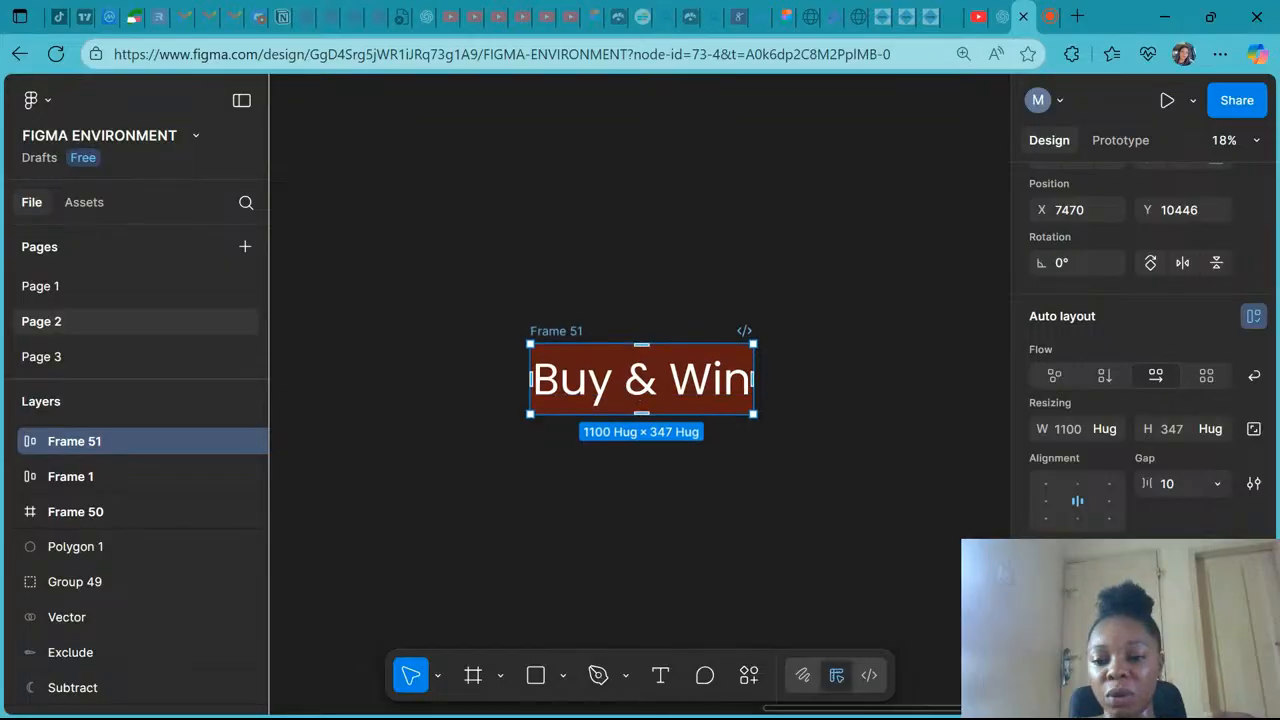
pyautogui.scroll(-1, 640, 396)
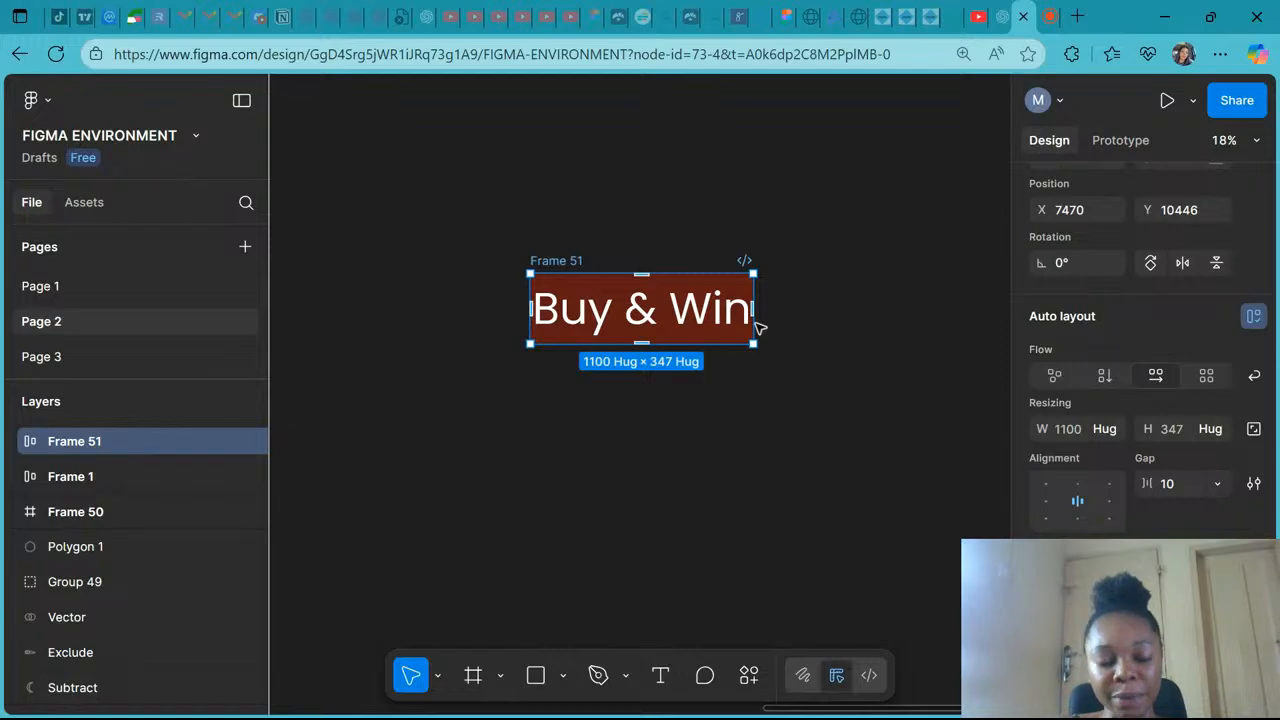
pyautogui.scroll(3, 757, 325)
pyautogui.click(705, 436)
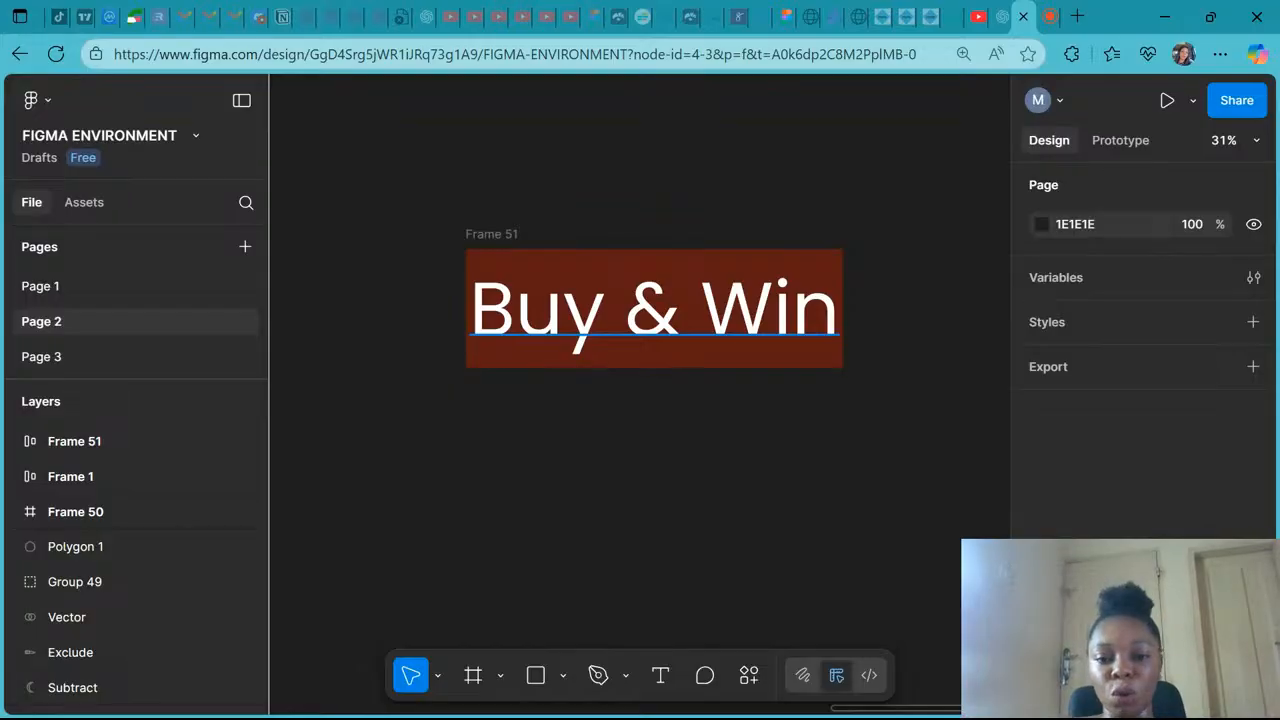
# - Set the Buy & Win frame's horizontal padding to 50
pyautogui.click(484, 236)
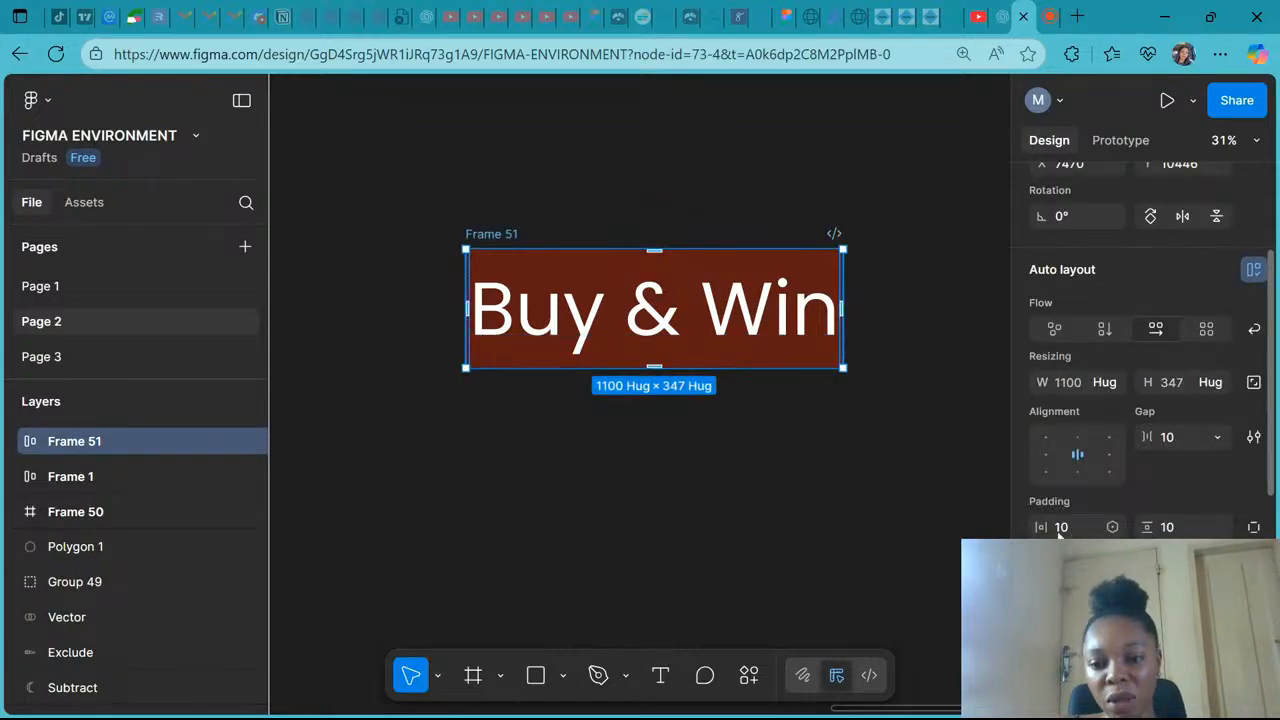
pyautogui.click(1060, 530)
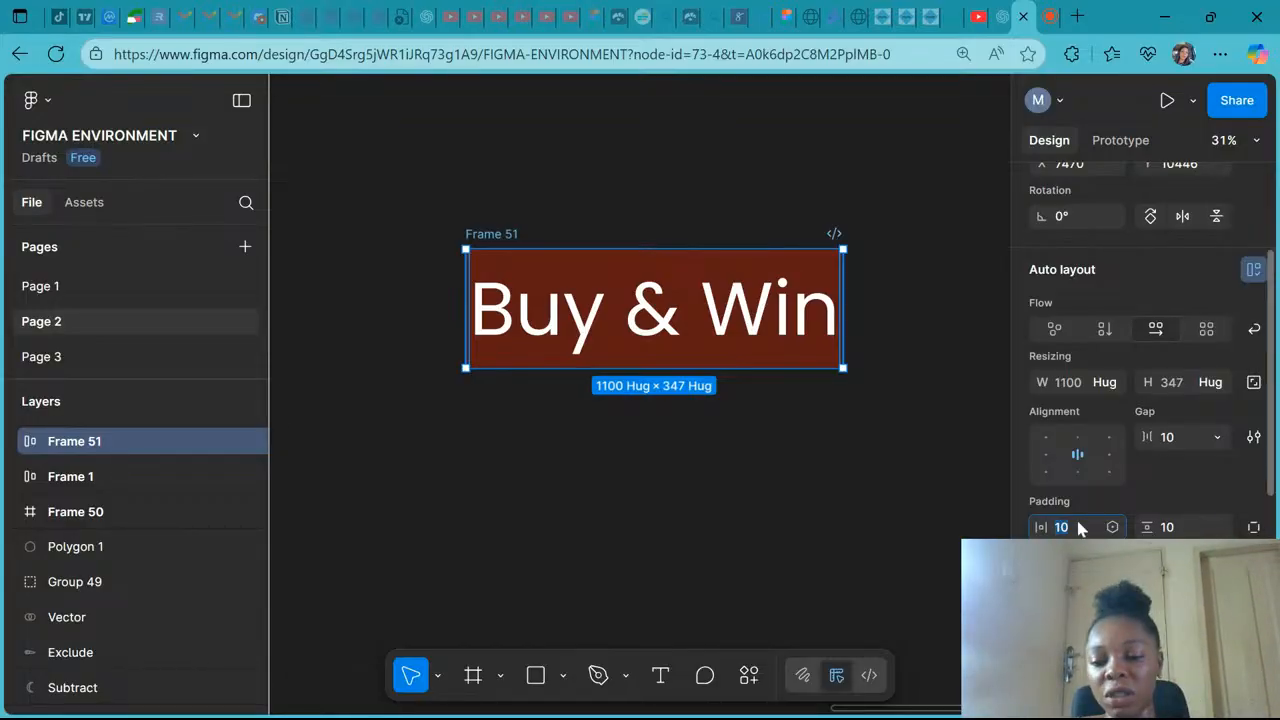
pyautogui.scroll(-2, 1080, 528)
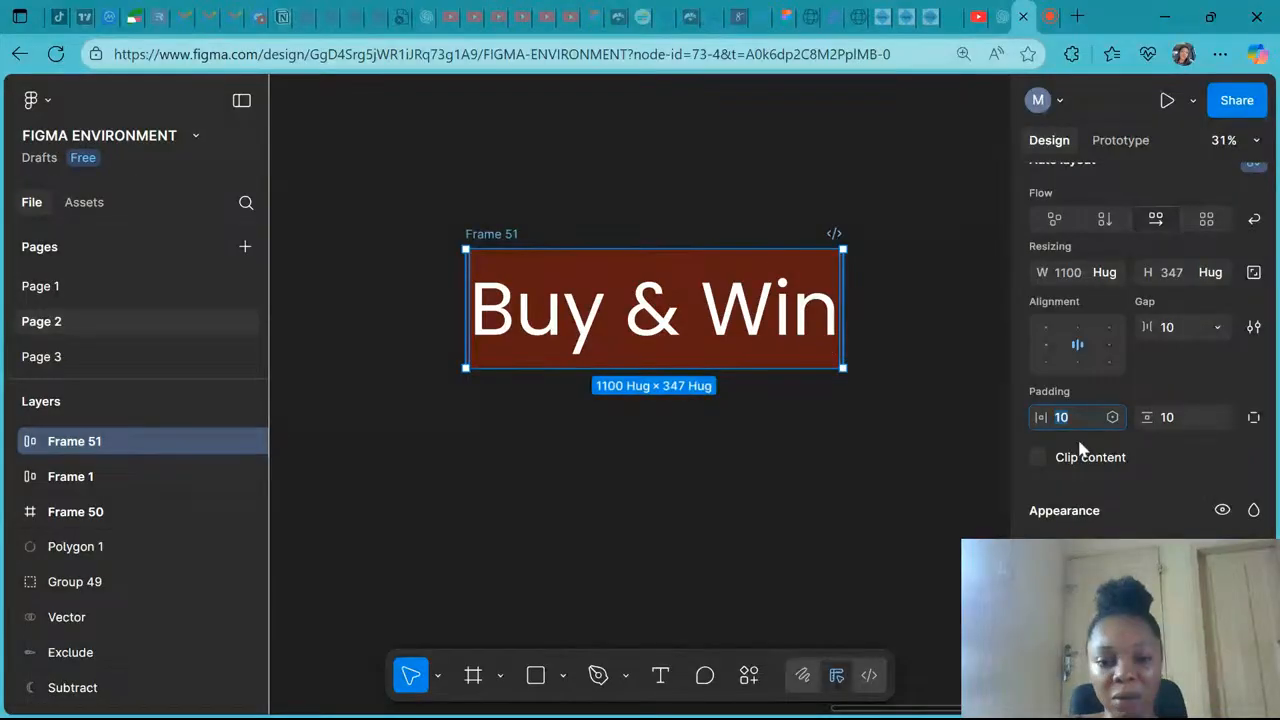
pyautogui.write('50')
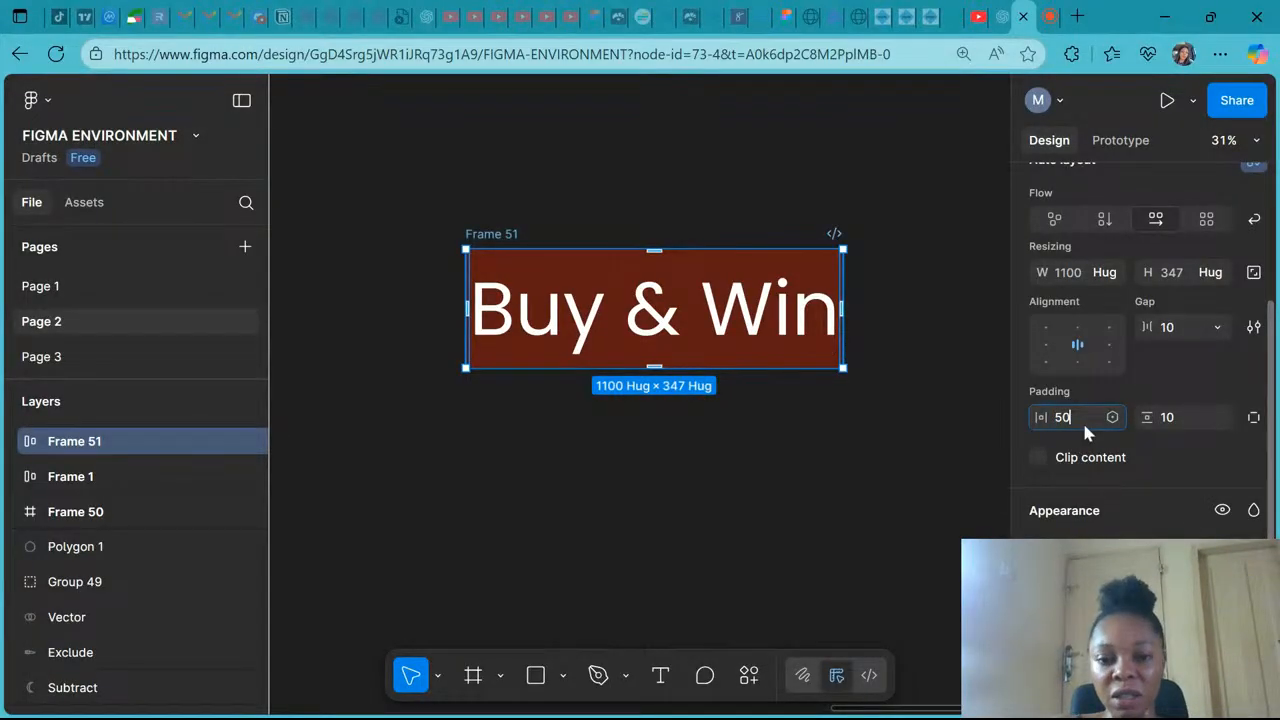
pyautogui.press('Return')
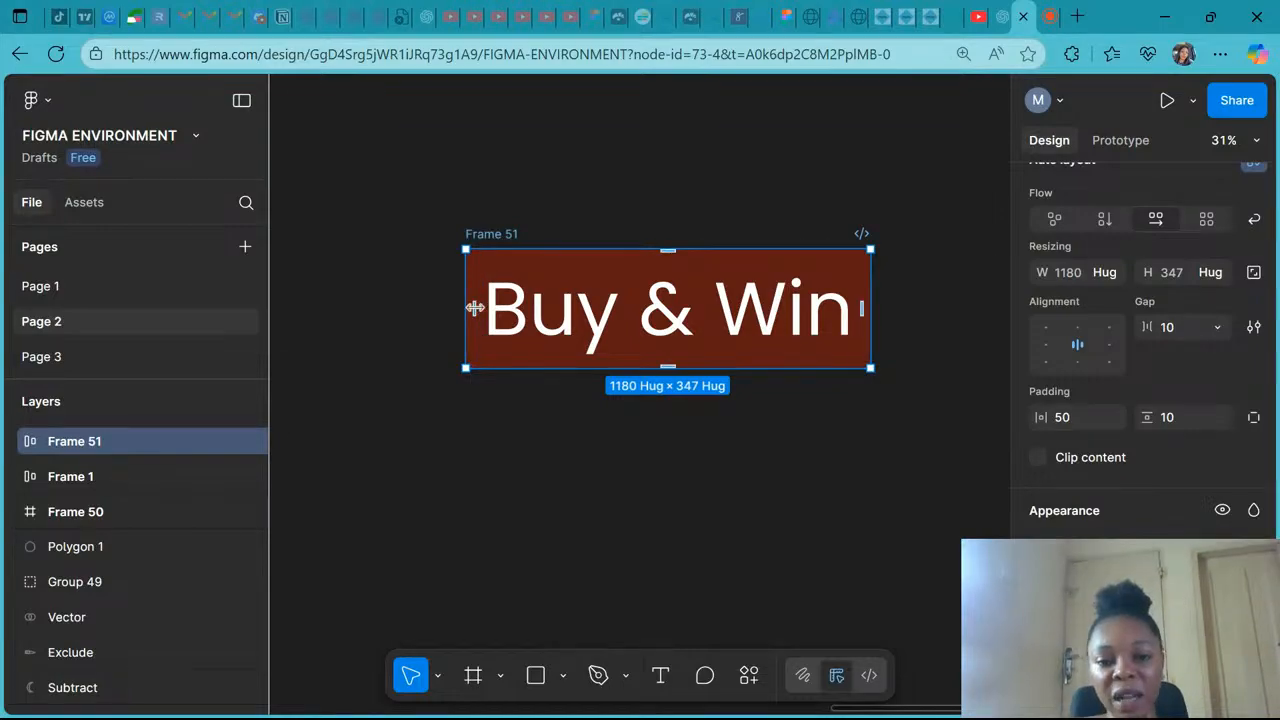
pyautogui.moveTo(477, 302)
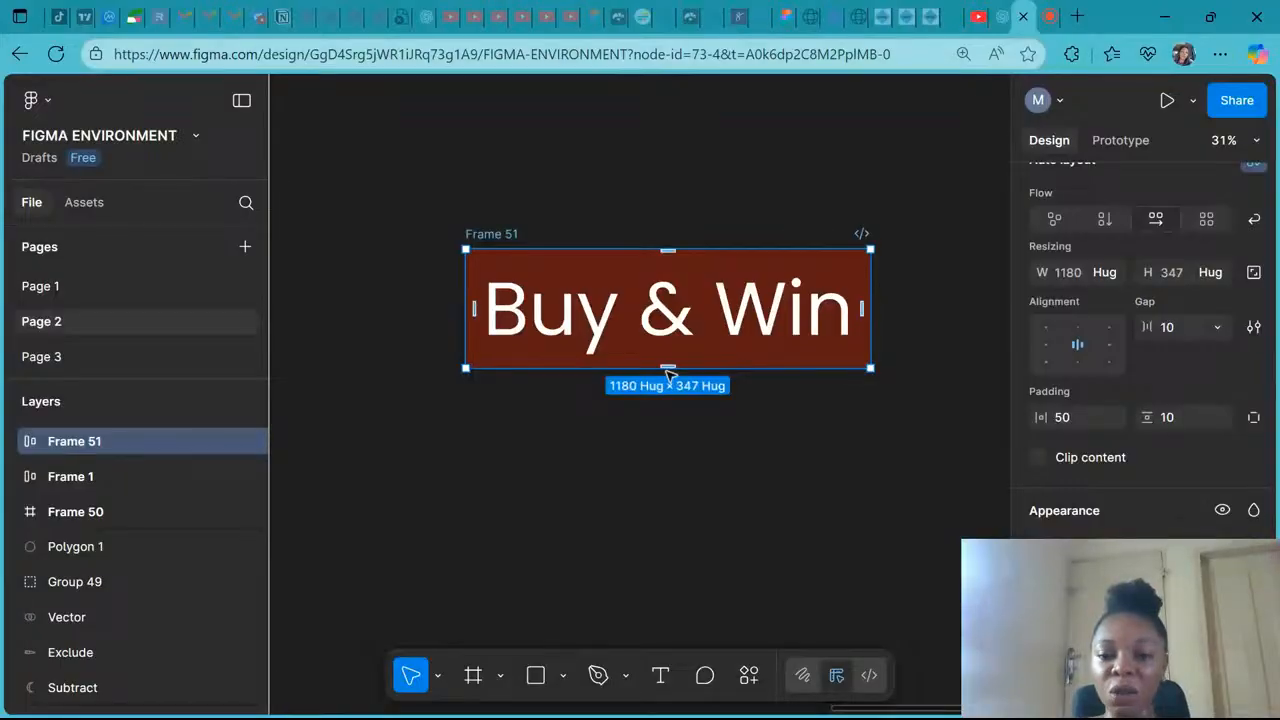
pyautogui.click(1165, 418)
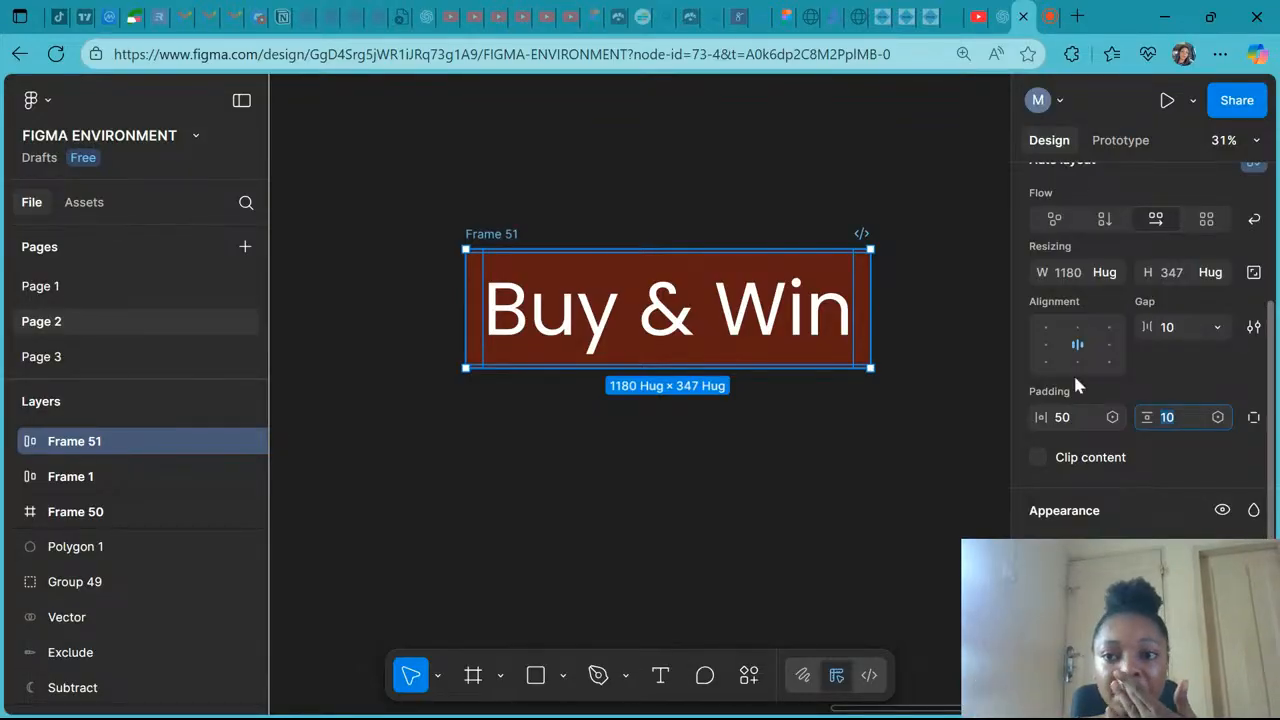
pyautogui.click(1049, 16)
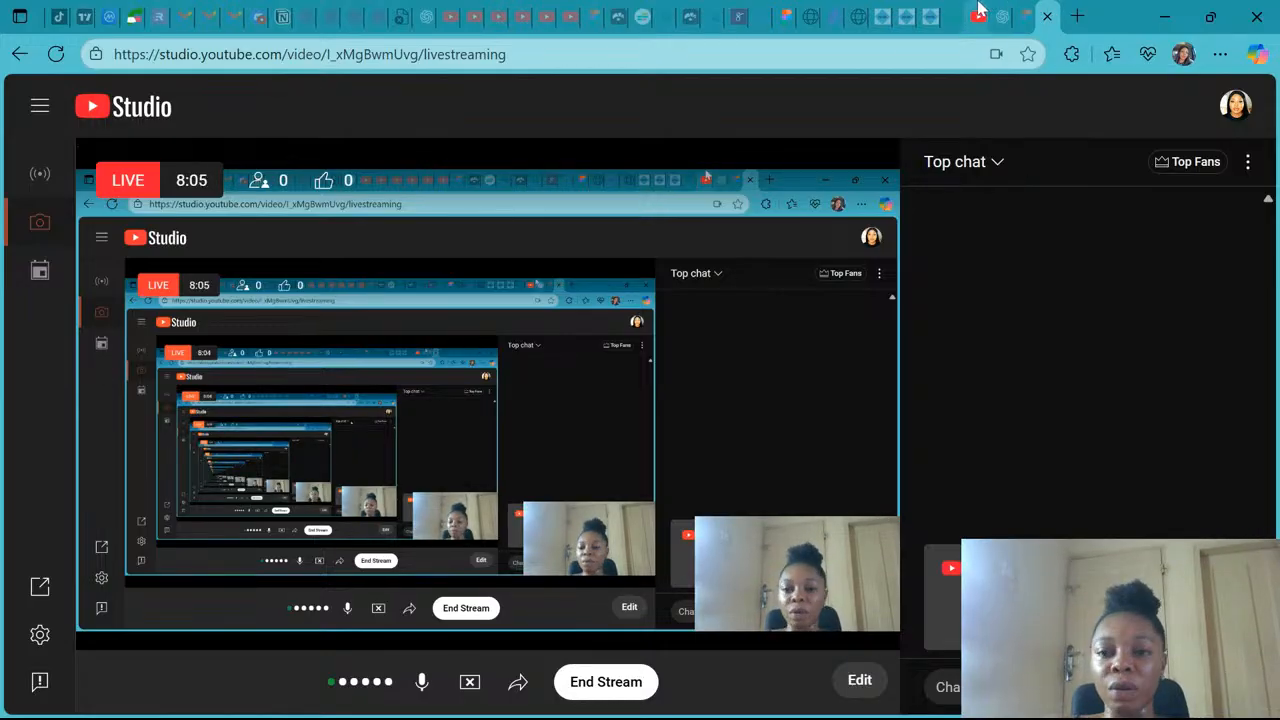
pyautogui.click(1035, 18)
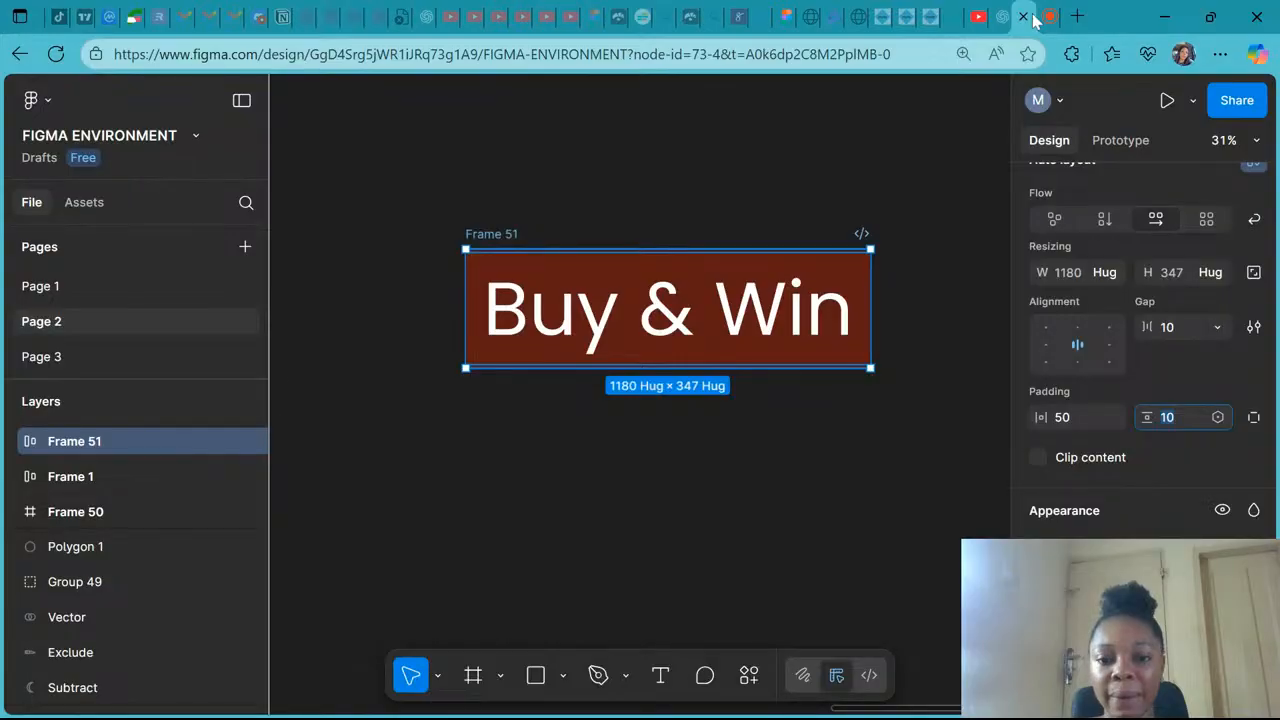
# - Set the Buy & Win frame's corner radius to 20
pyautogui.scroll(-1, 1140, 350)
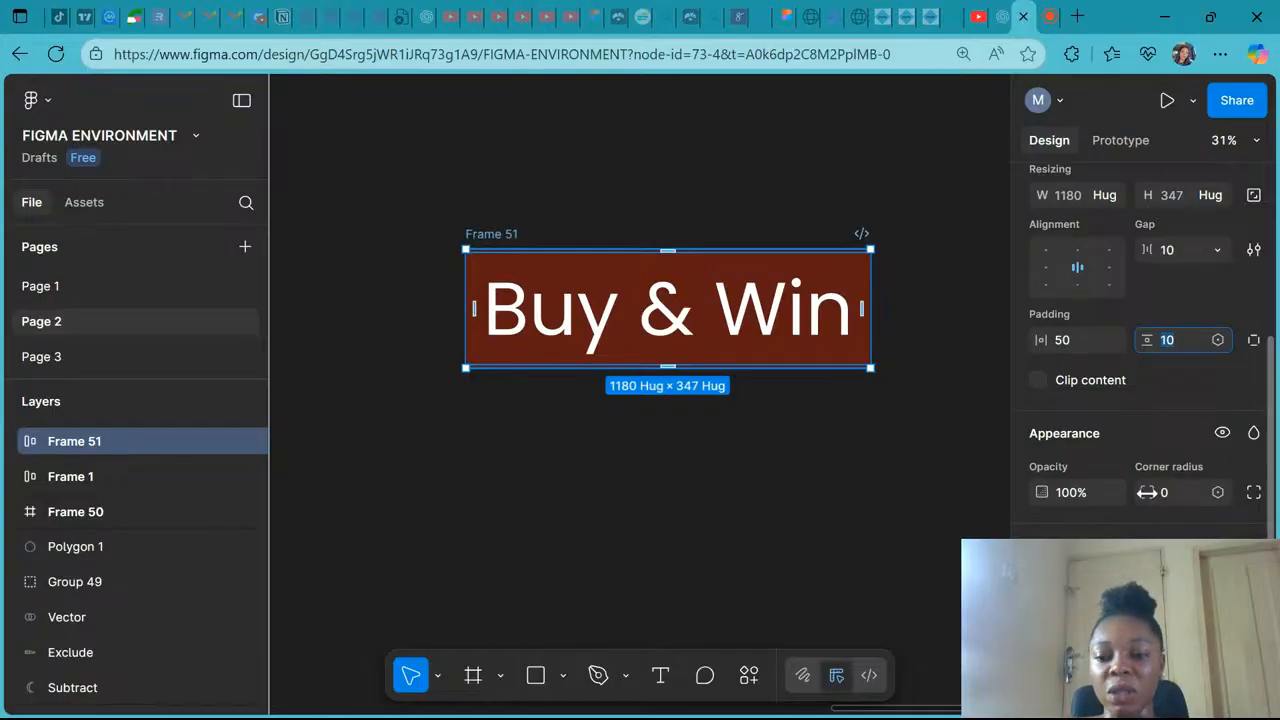
pyautogui.click(1165, 492)
pyautogui.write('20')
pyautogui.press('Return')
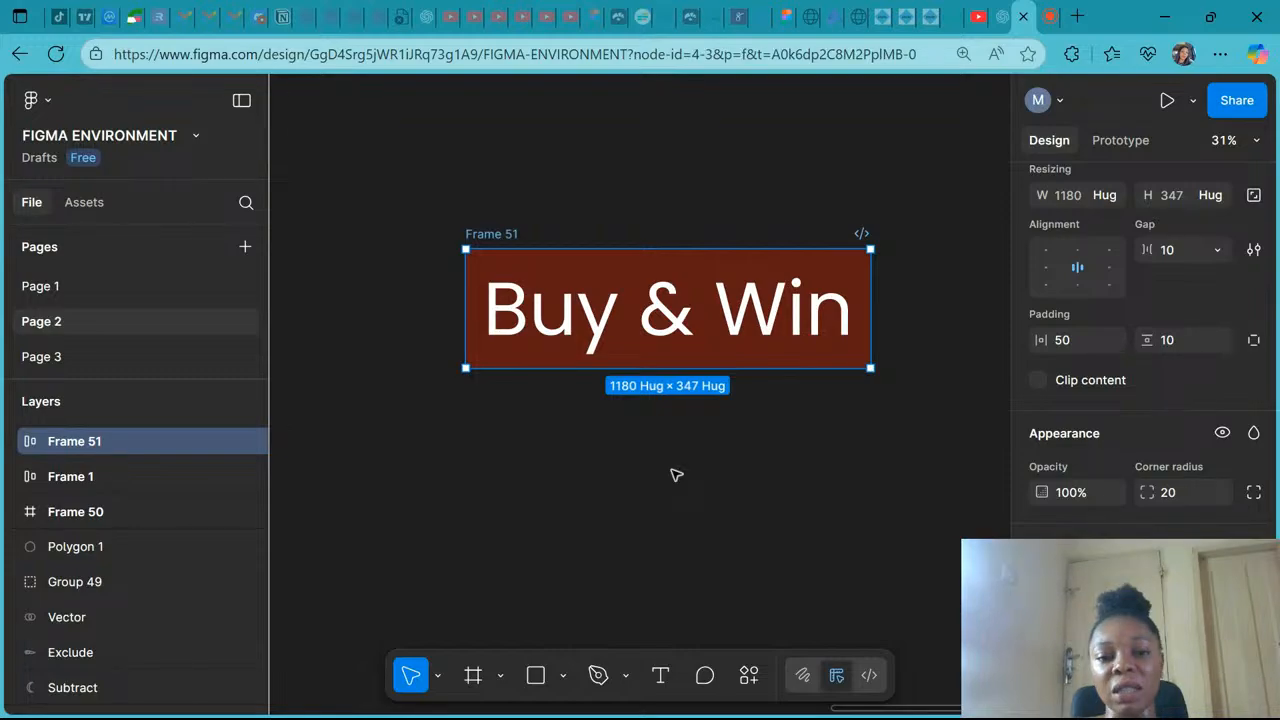
pyautogui.click(676, 475)
# - Append " & Travel" to the end of the button's text
pyautogui.scroll(-5, 837, 360)
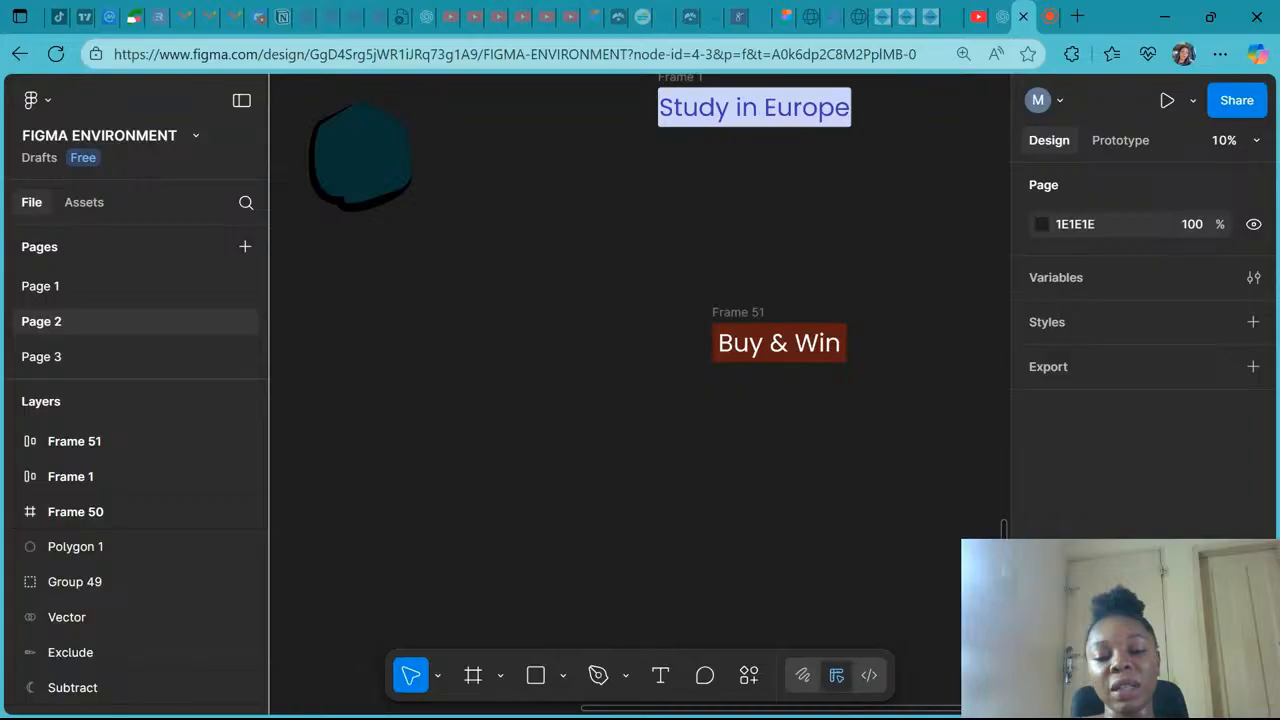
pyautogui.hscroll(5, 611, 314)
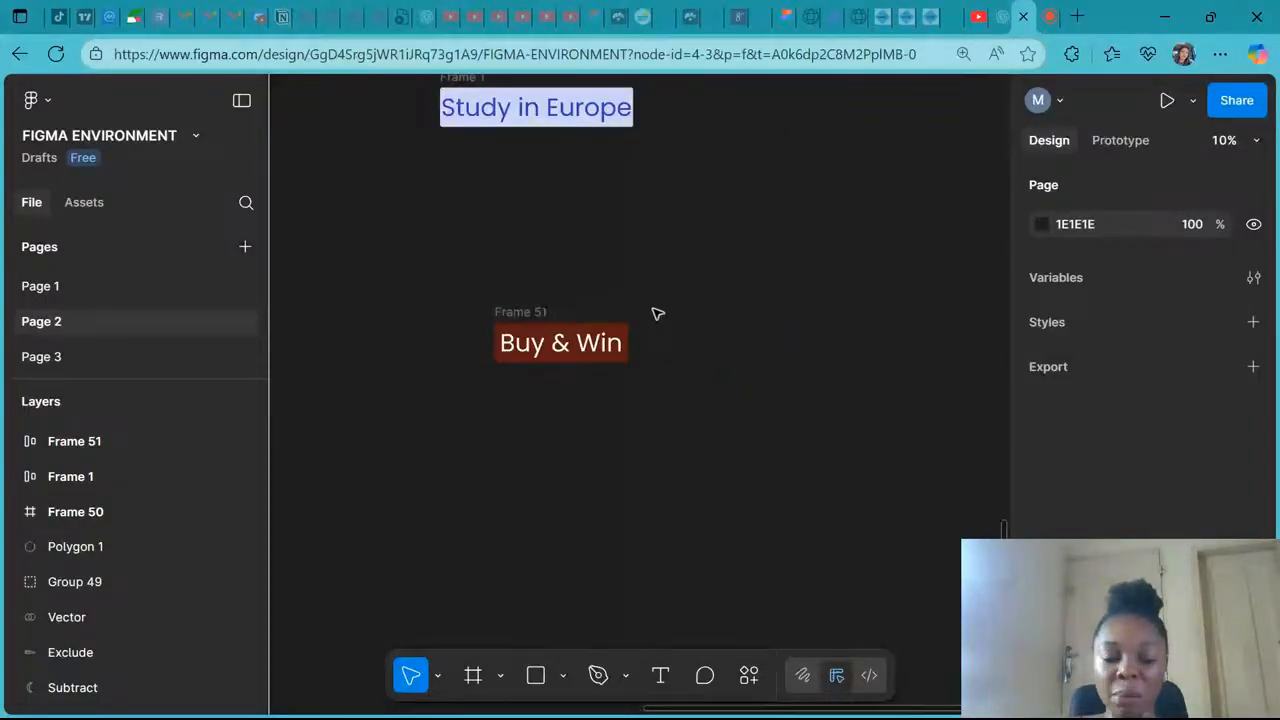
pyautogui.click(520, 312)
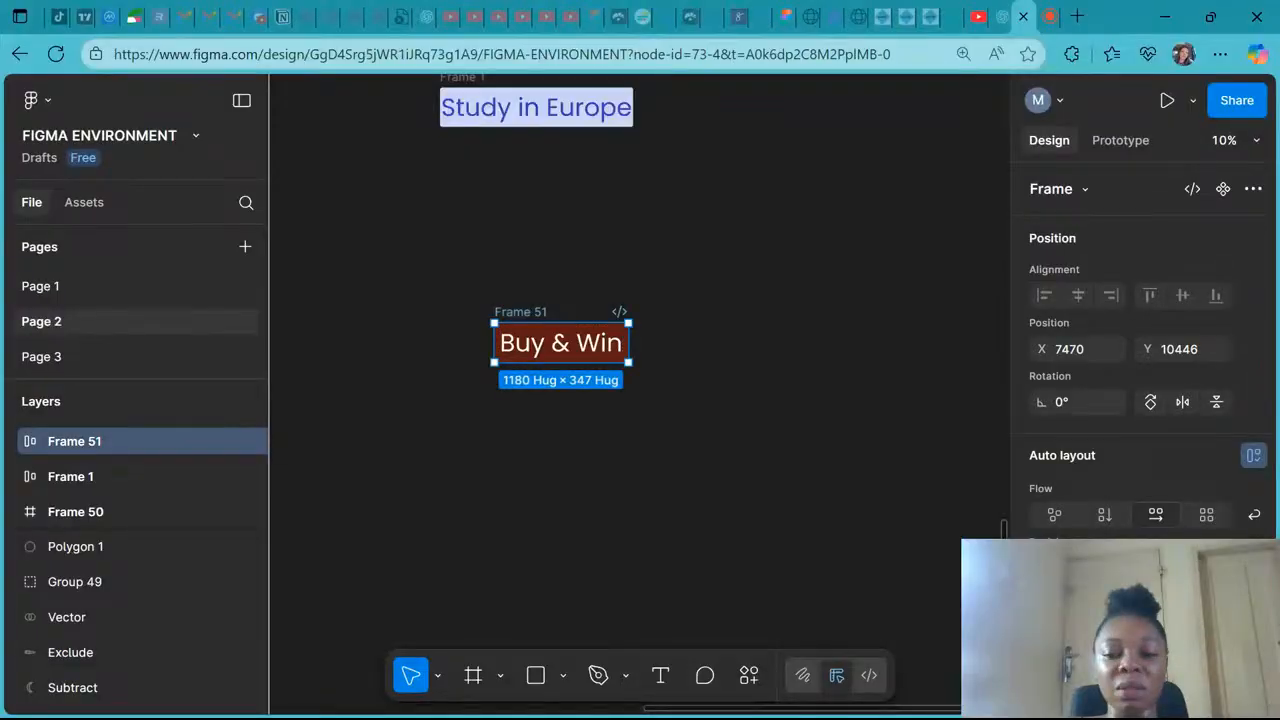
pyautogui.scroll(-3, 1140, 400)
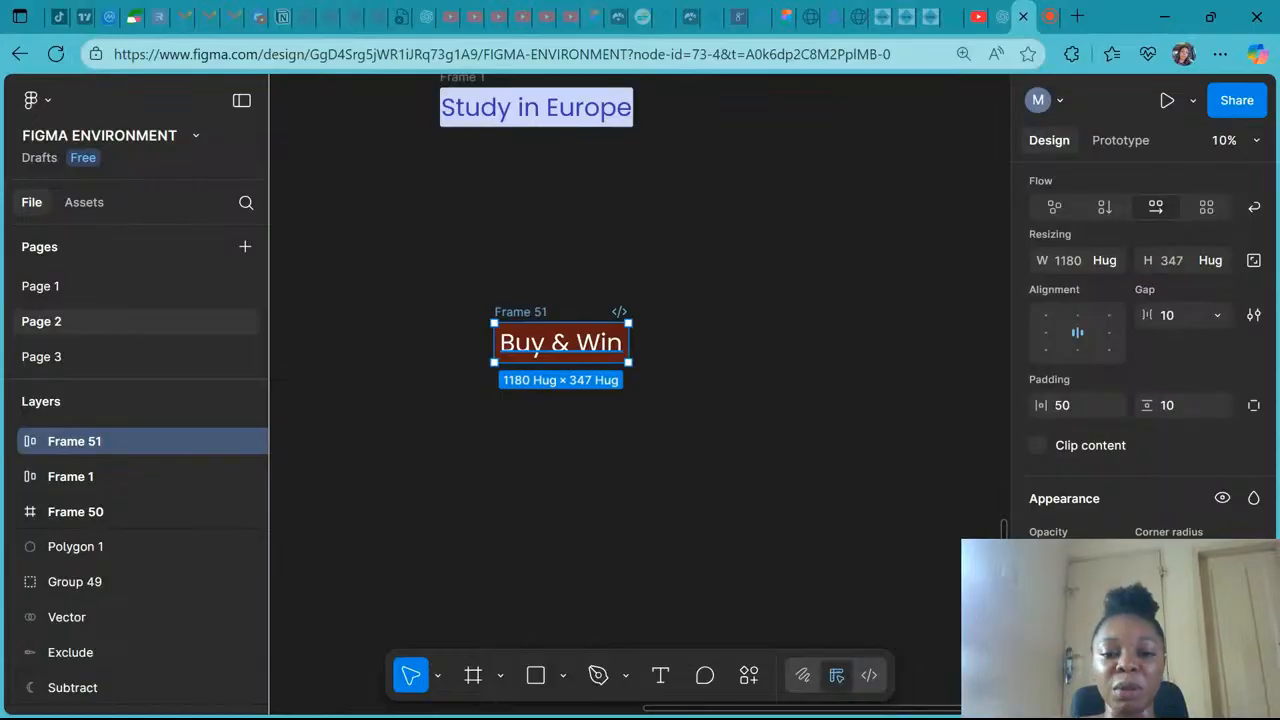
pyautogui.doubleClick(561, 343)
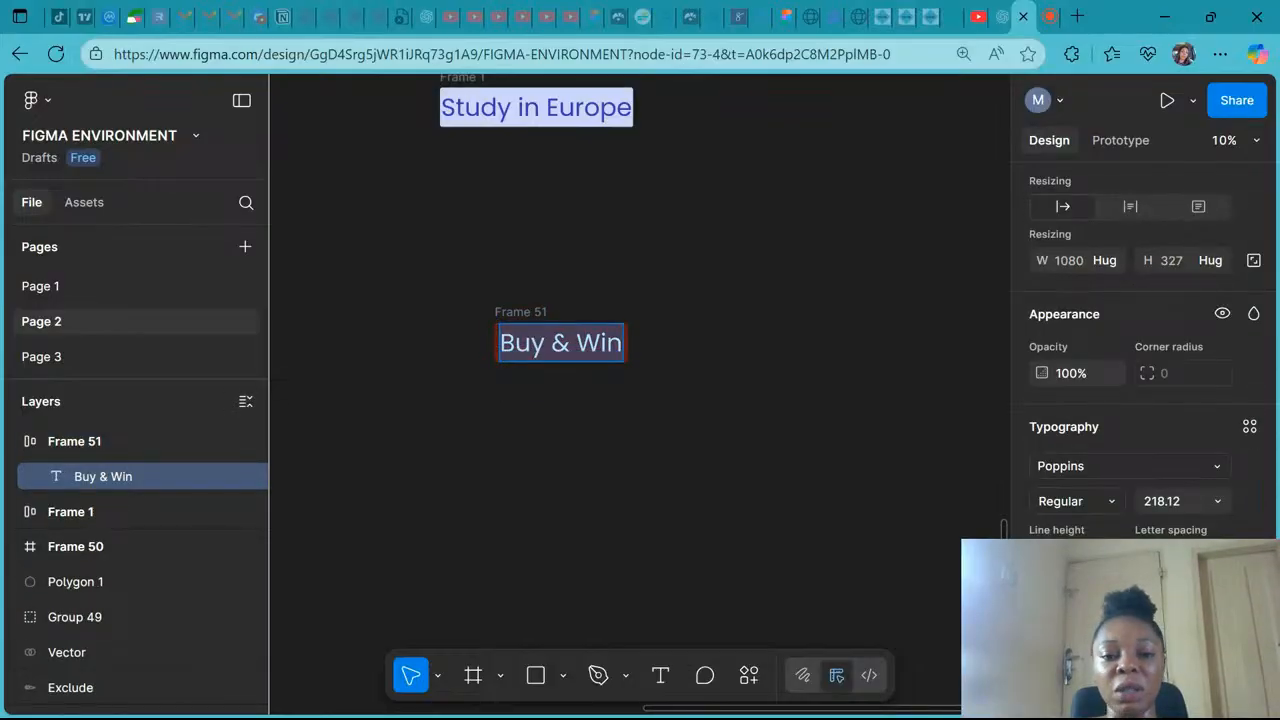
pyautogui.click(622, 343)
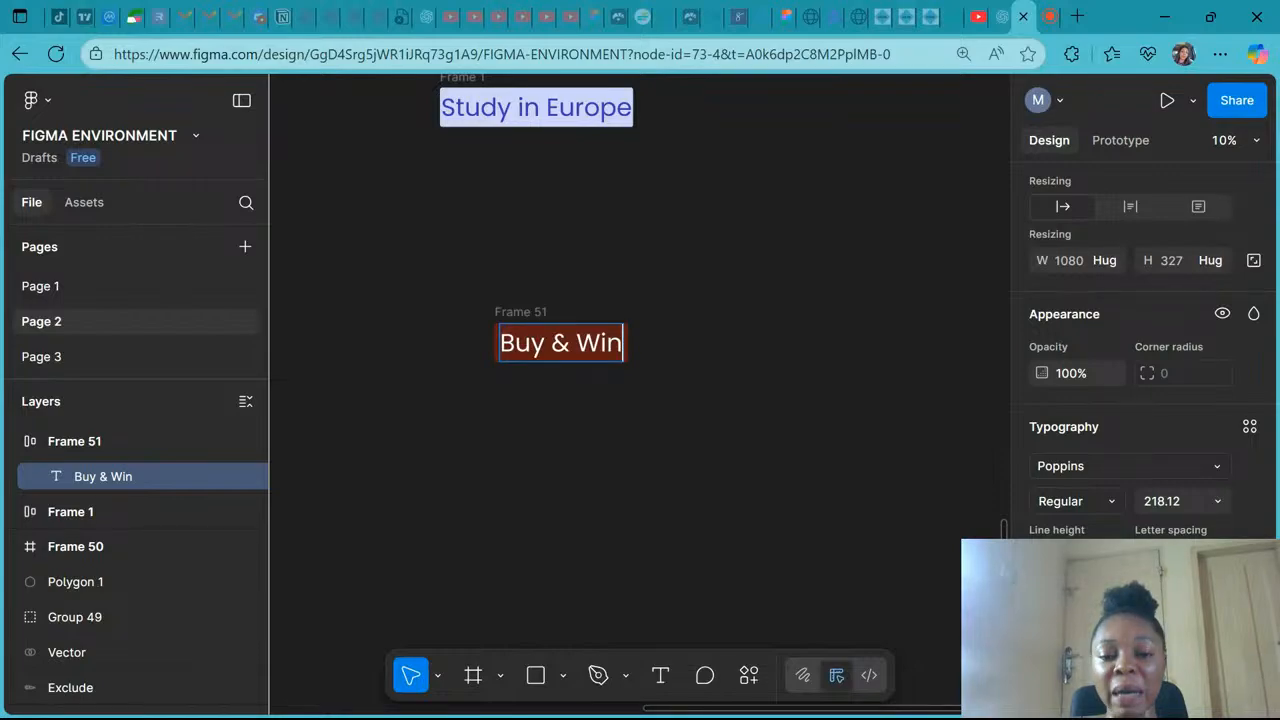
pyautogui.write('& Trav')
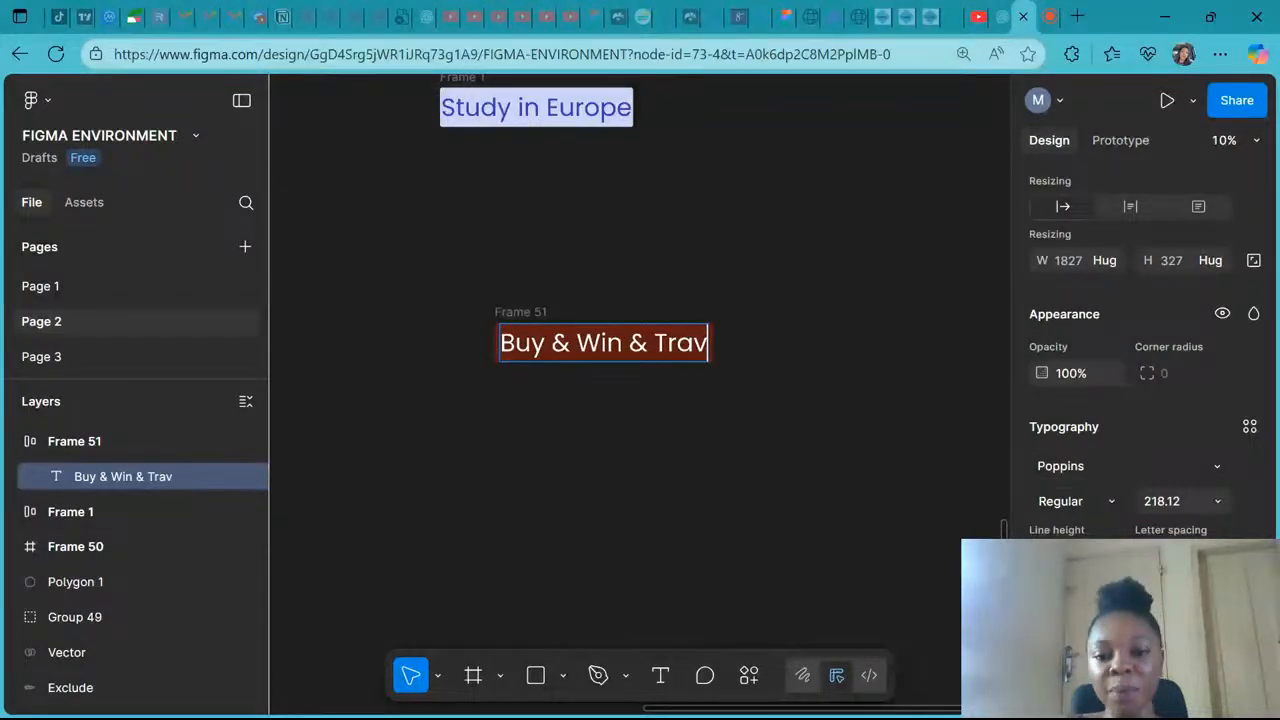
pyautogui.write('el')
pyautogui.press('Escape')
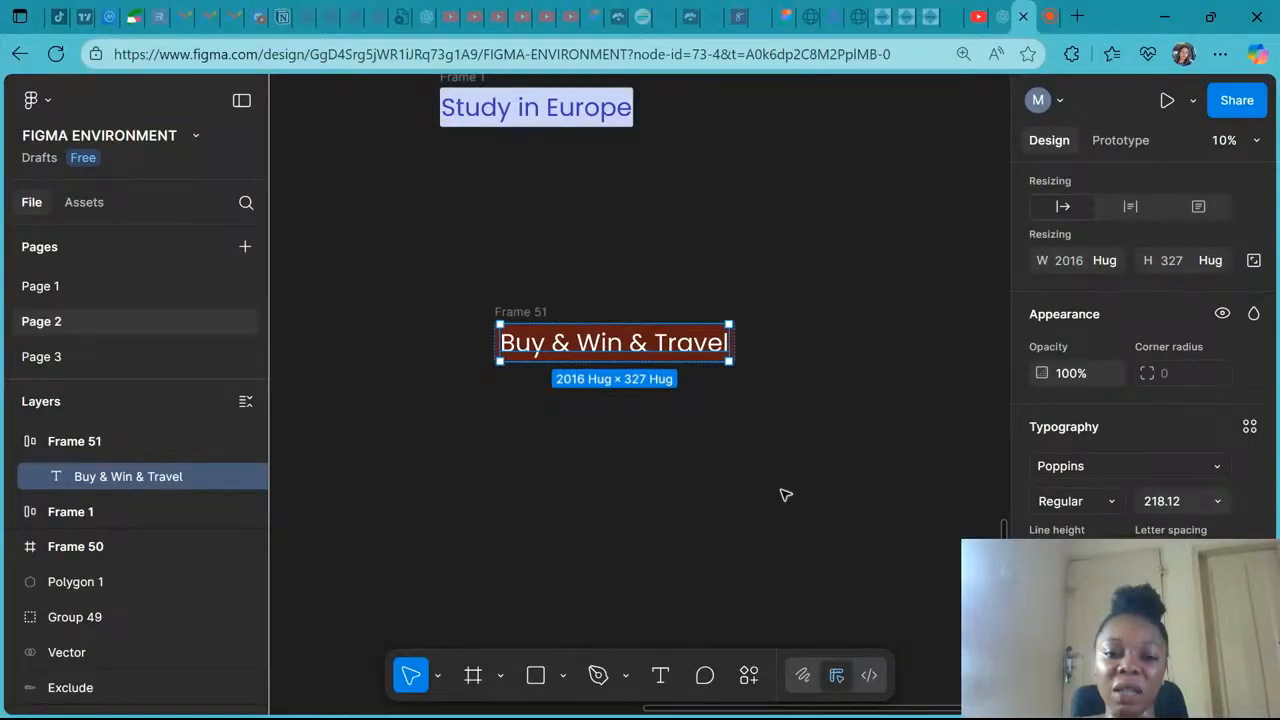
pyautogui.click(785, 494)
# - Delete "Win &" from the button text and retype it
pyautogui.scroll(1, 785, 494)
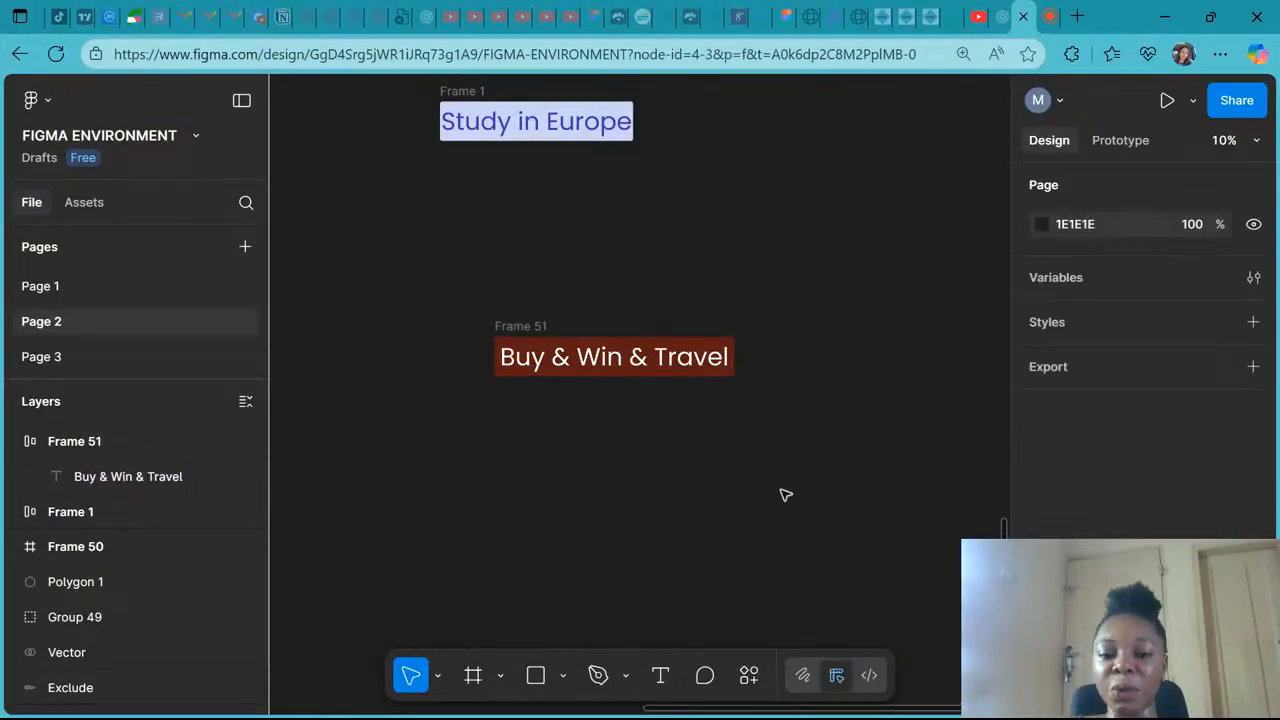
pyautogui.scroll(3, 785, 494)
pyautogui.scroll(-1, 523, 319)
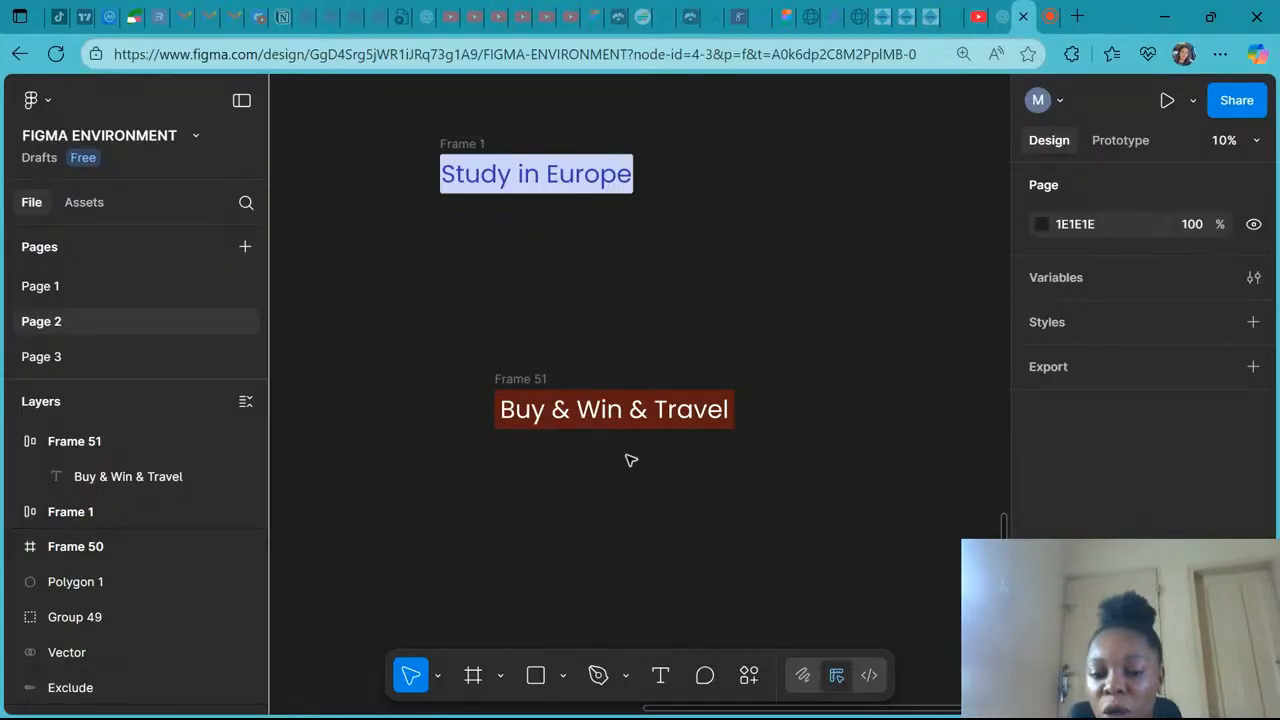
pyautogui.doubleClick(637, 409)
pyautogui.moveTo(631, 410); pyautogui.dragTo(577, 410)
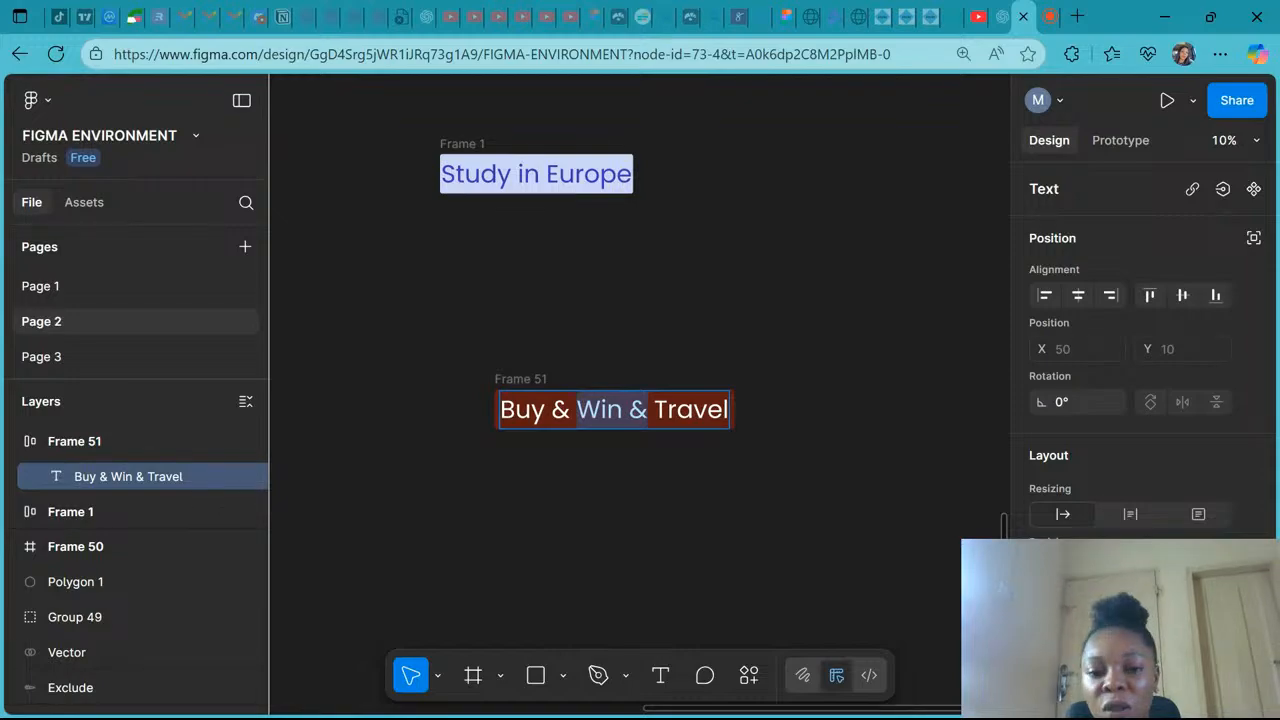
pyautogui.press('BackSpace')
pyautogui.press('BackSpace')
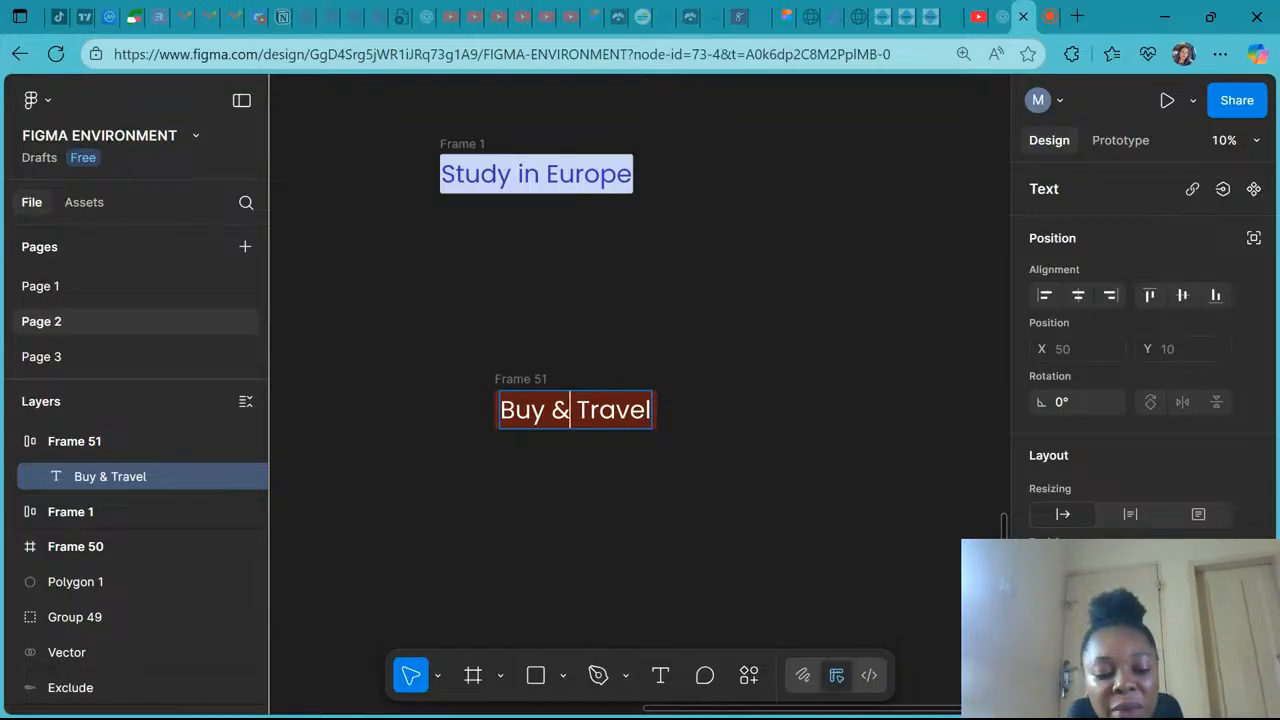
pyautogui.write('Win &')
pyautogui.press('Escape')
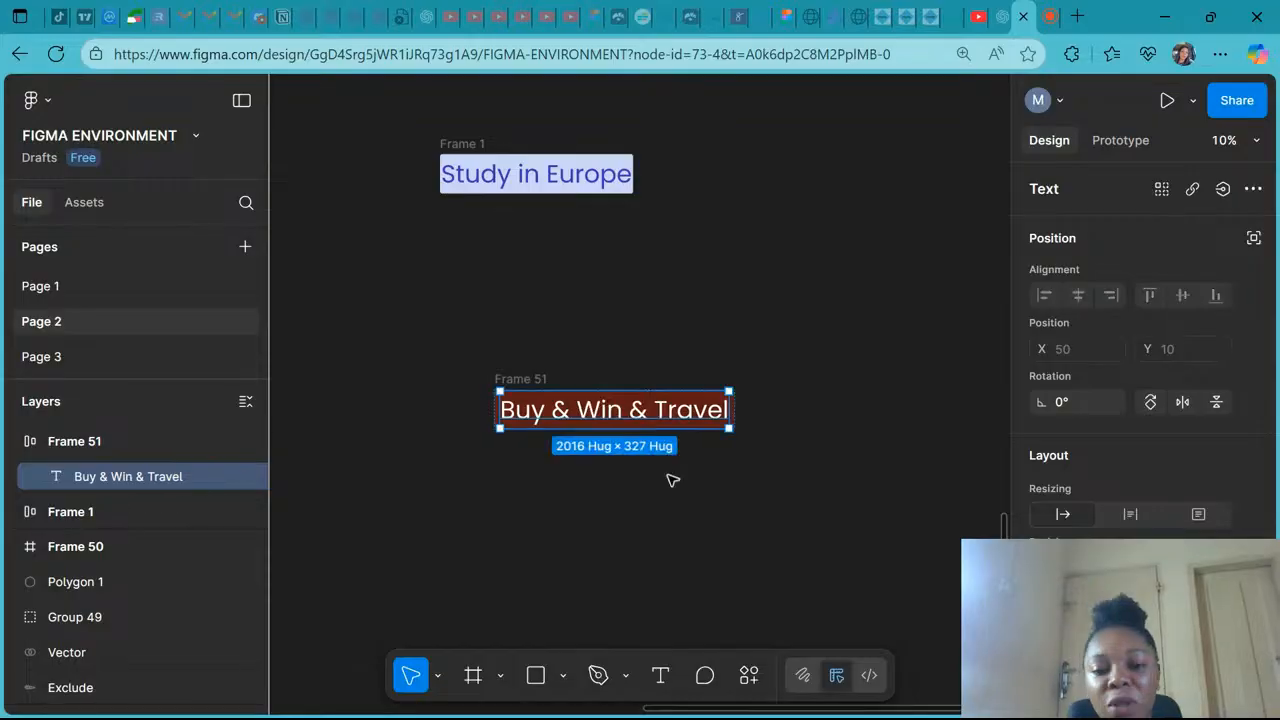
# - Open the button frame's width resizing options and close them again
pyautogui.click(531, 377)
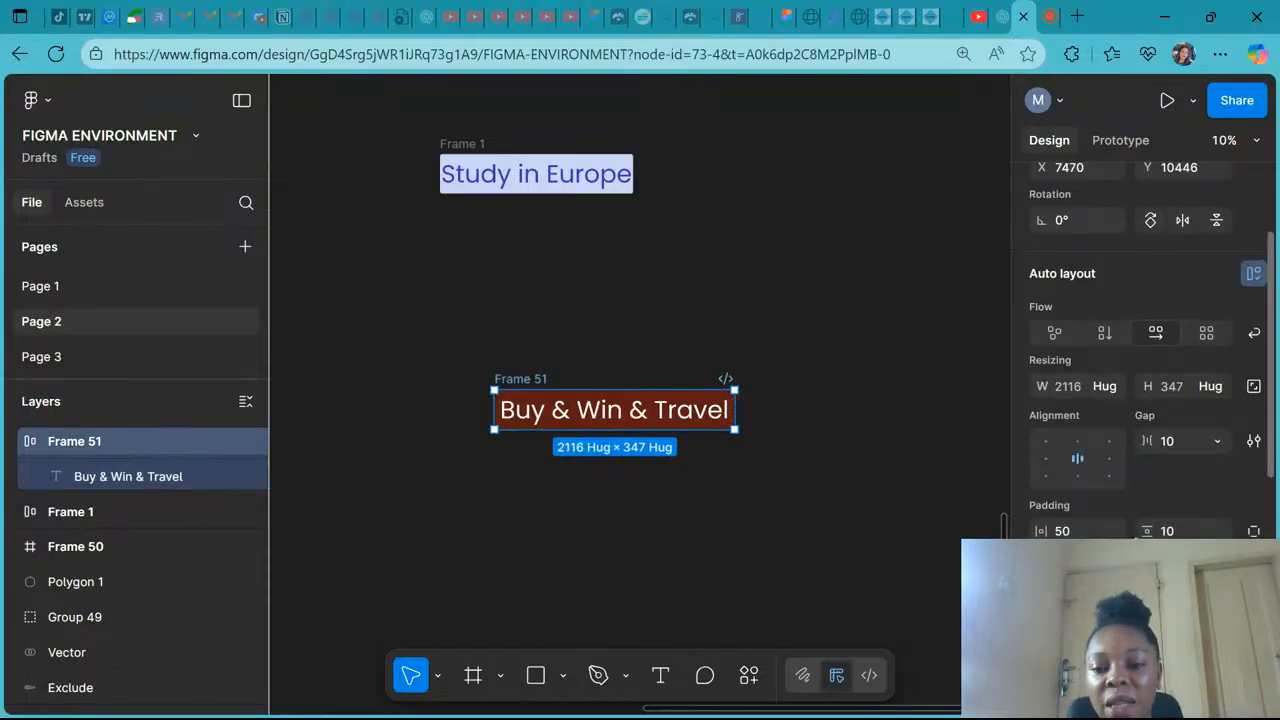
pyautogui.scroll(-1, 1134, 520)
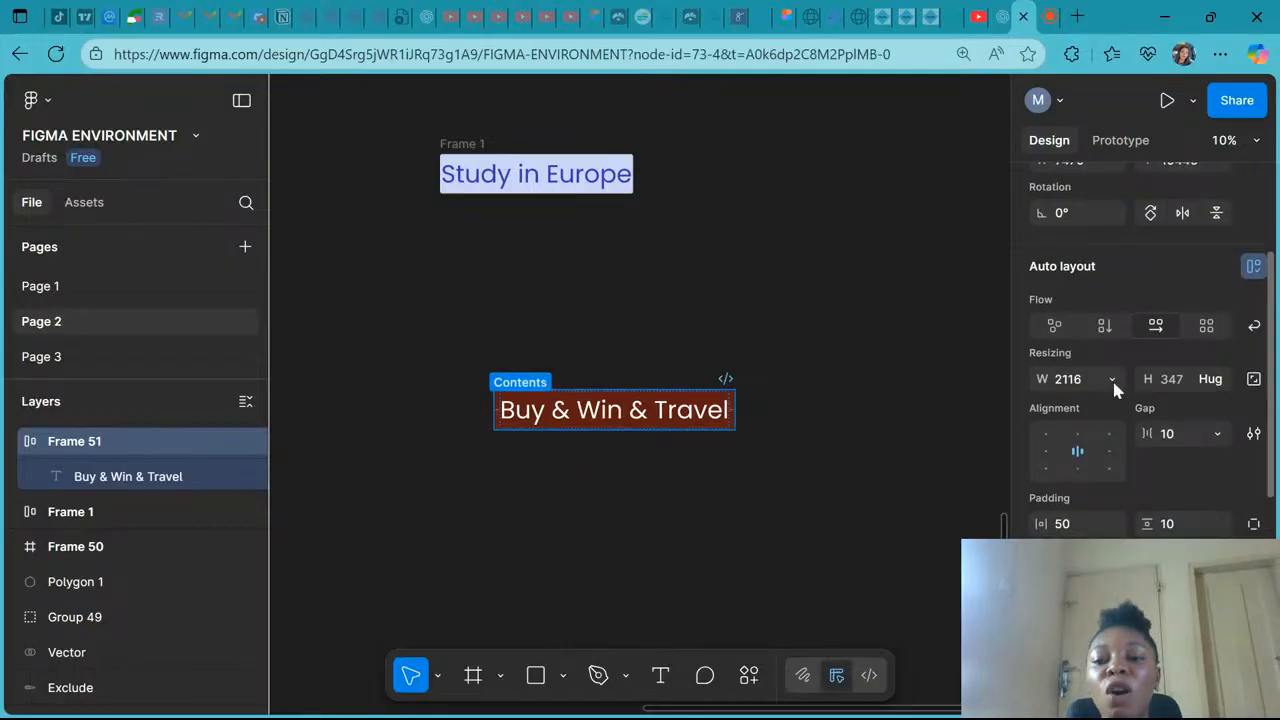
pyautogui.click(1111, 379)
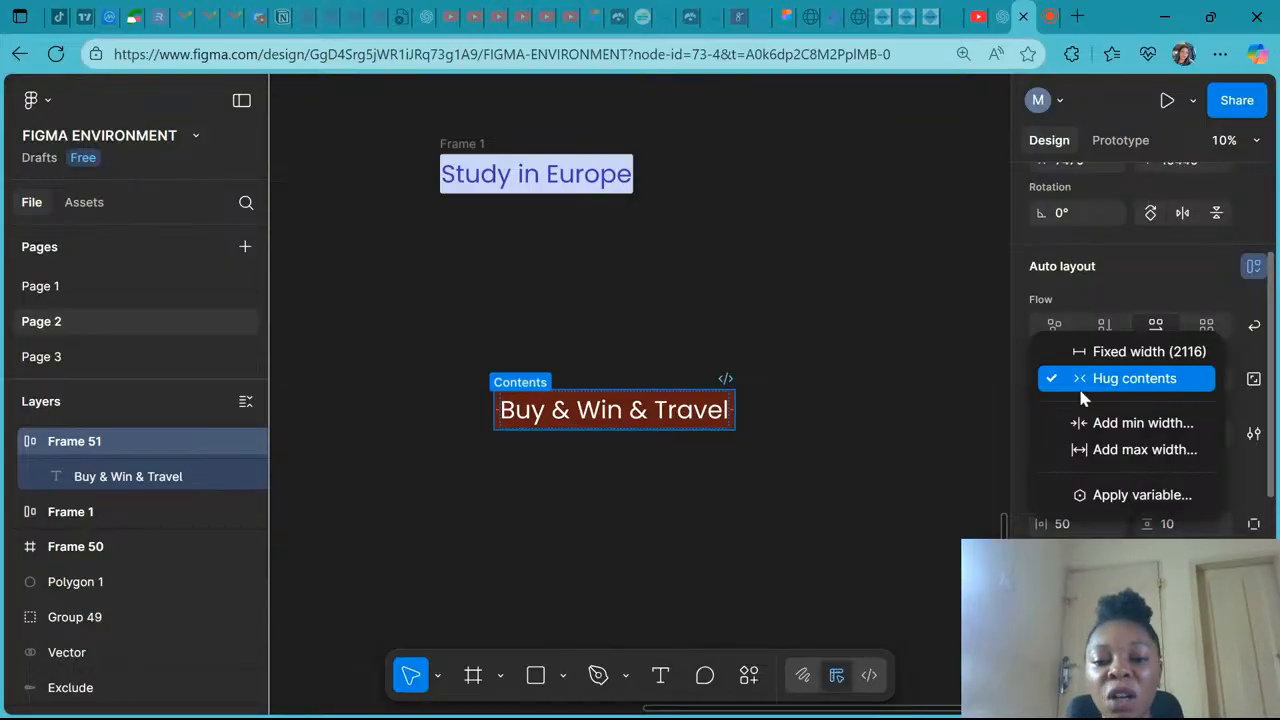
pyautogui.click(713, 418)
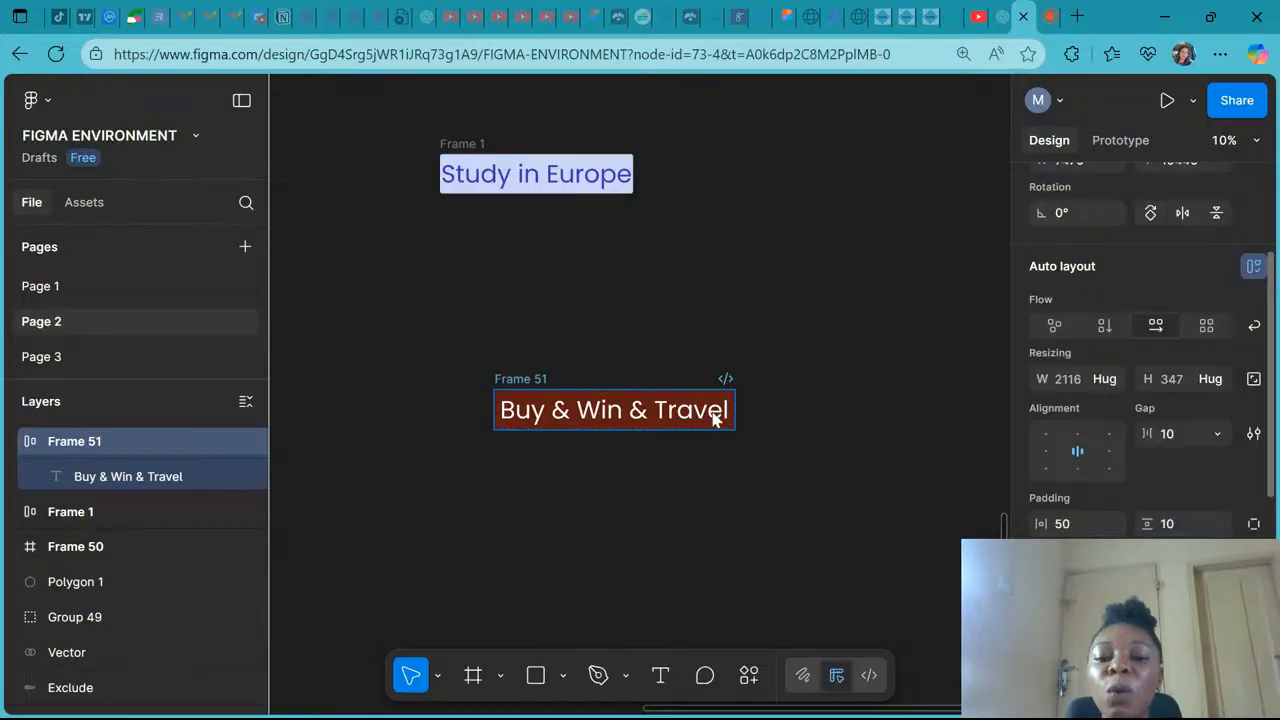
pyautogui.click(713, 418)
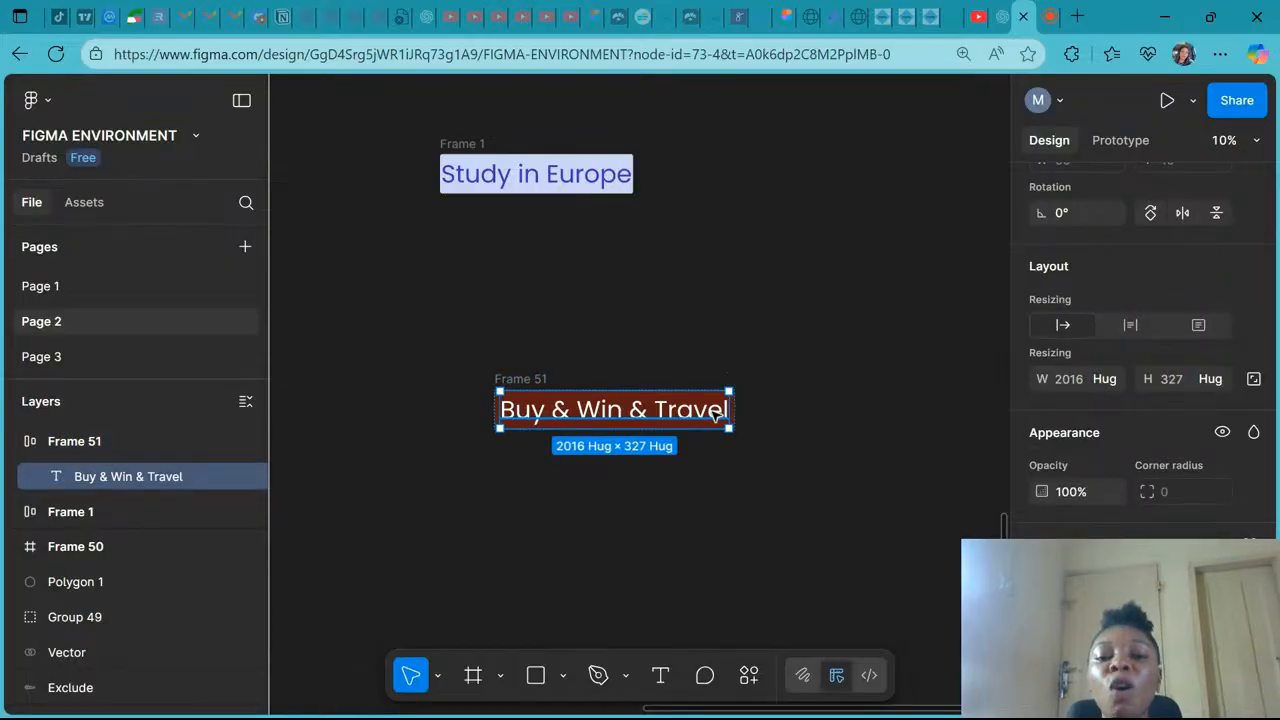
# - Extend the button text to read "Buy & Win & Travel, and slay"
pyautogui.doubleClick(716, 415)
pyautogui.hotkey('ctrl', 'c')
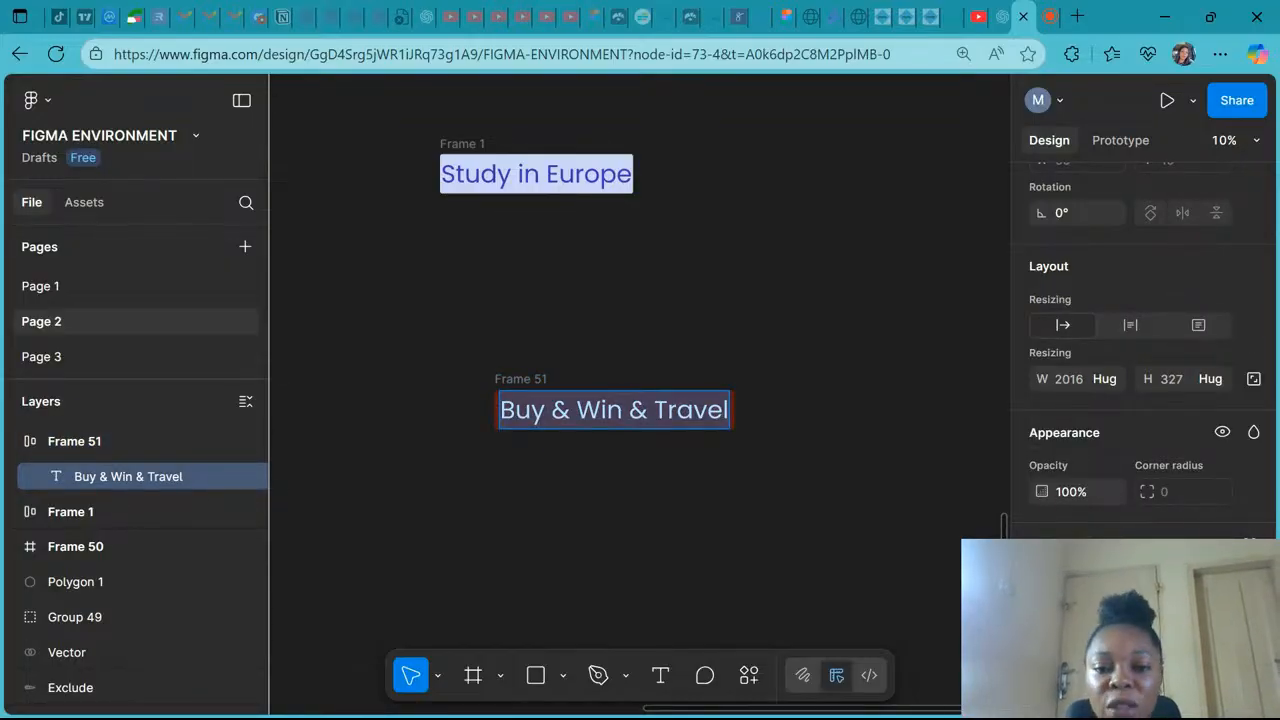
pyautogui.write(',')
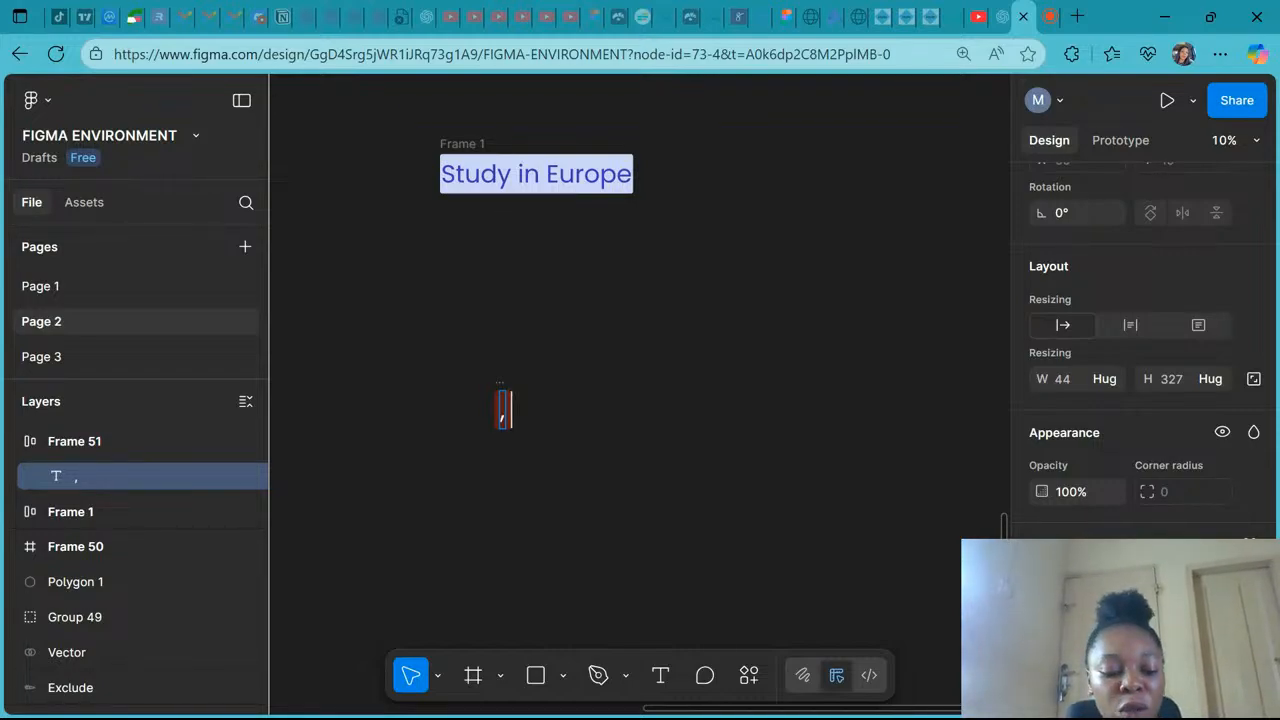
pyautogui.hotkey('ctrl', 'v')
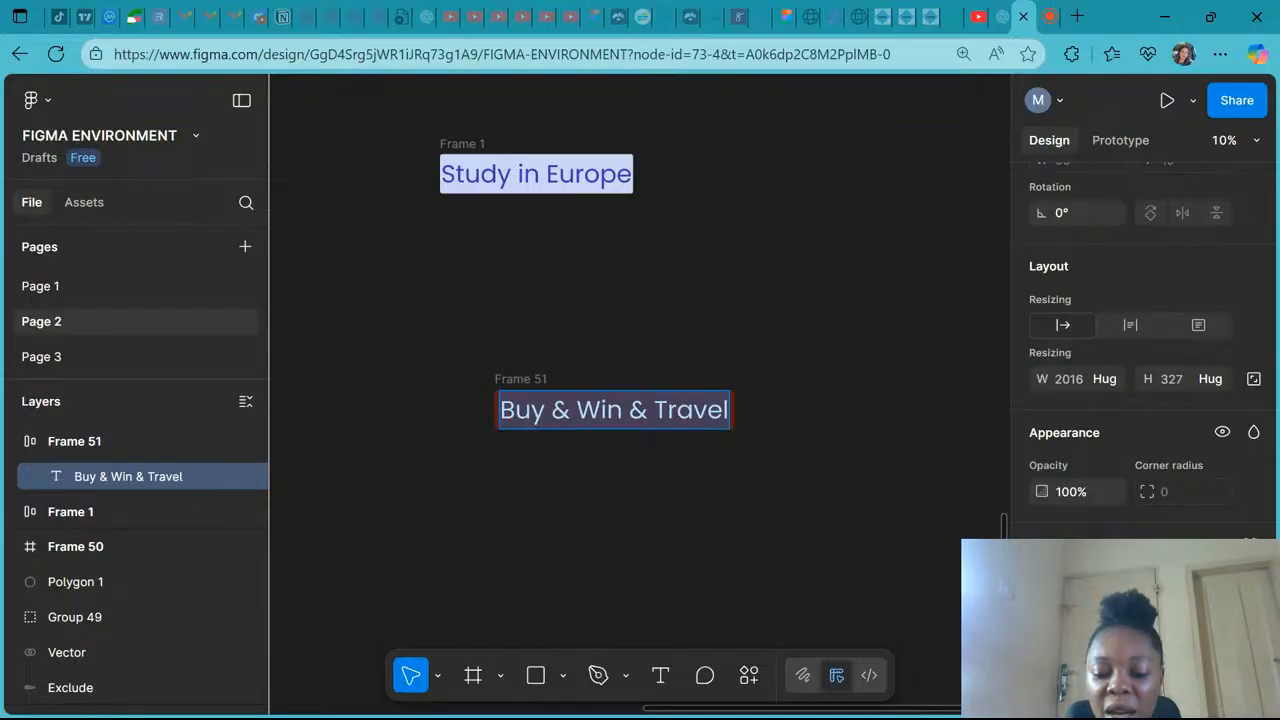
pyautogui.write(', and slay')
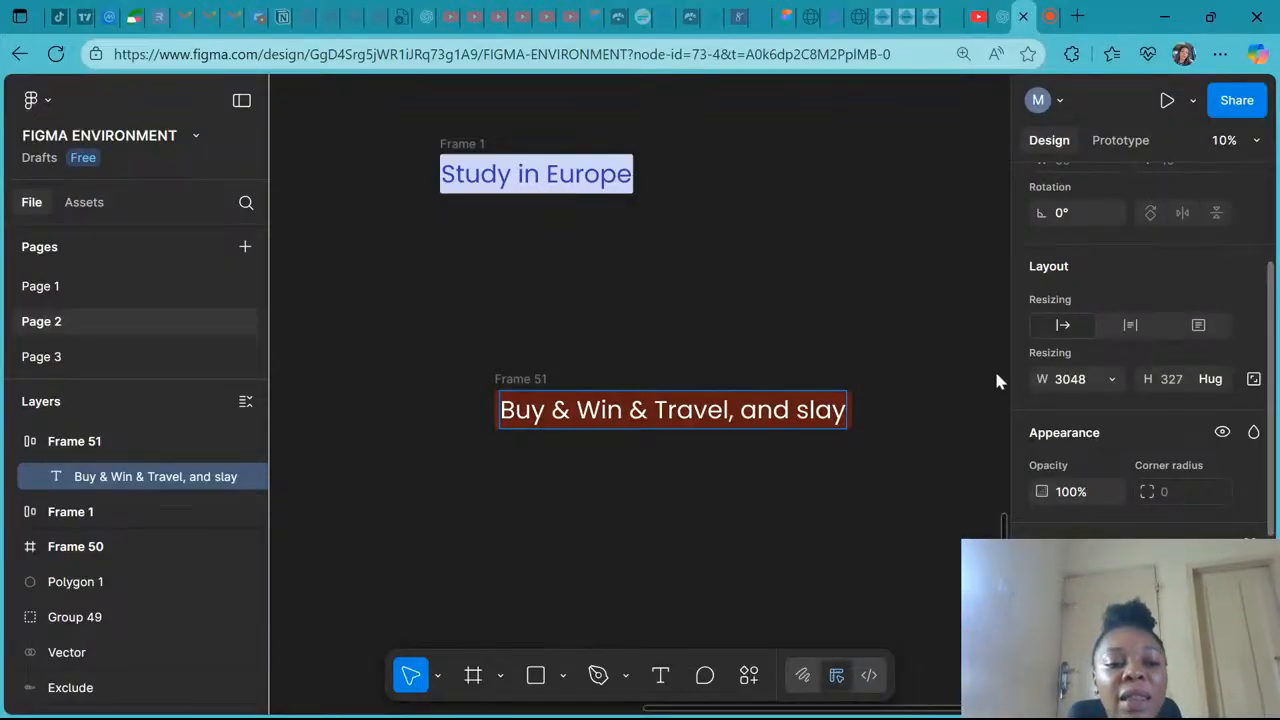
# - Set the button frame's width resizing to Fixed width
pyautogui.click(88, 436)
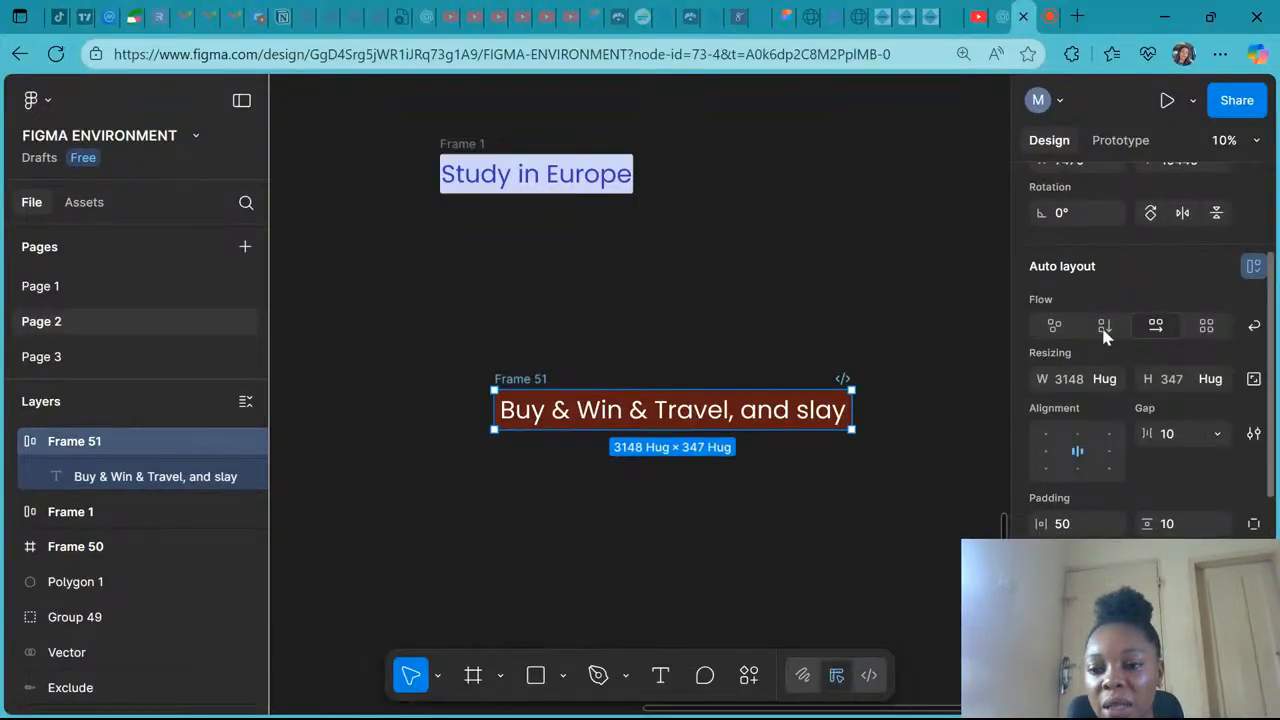
pyautogui.click(1104, 378)
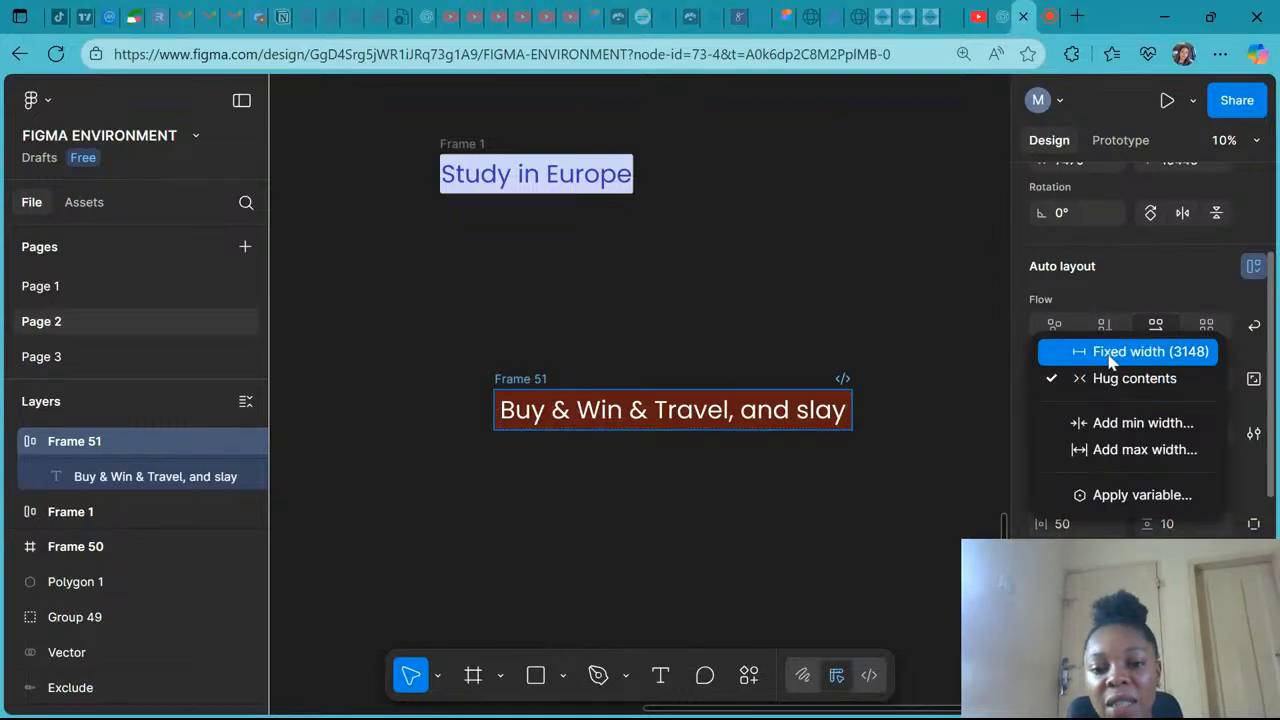
pyautogui.click(1110, 355)
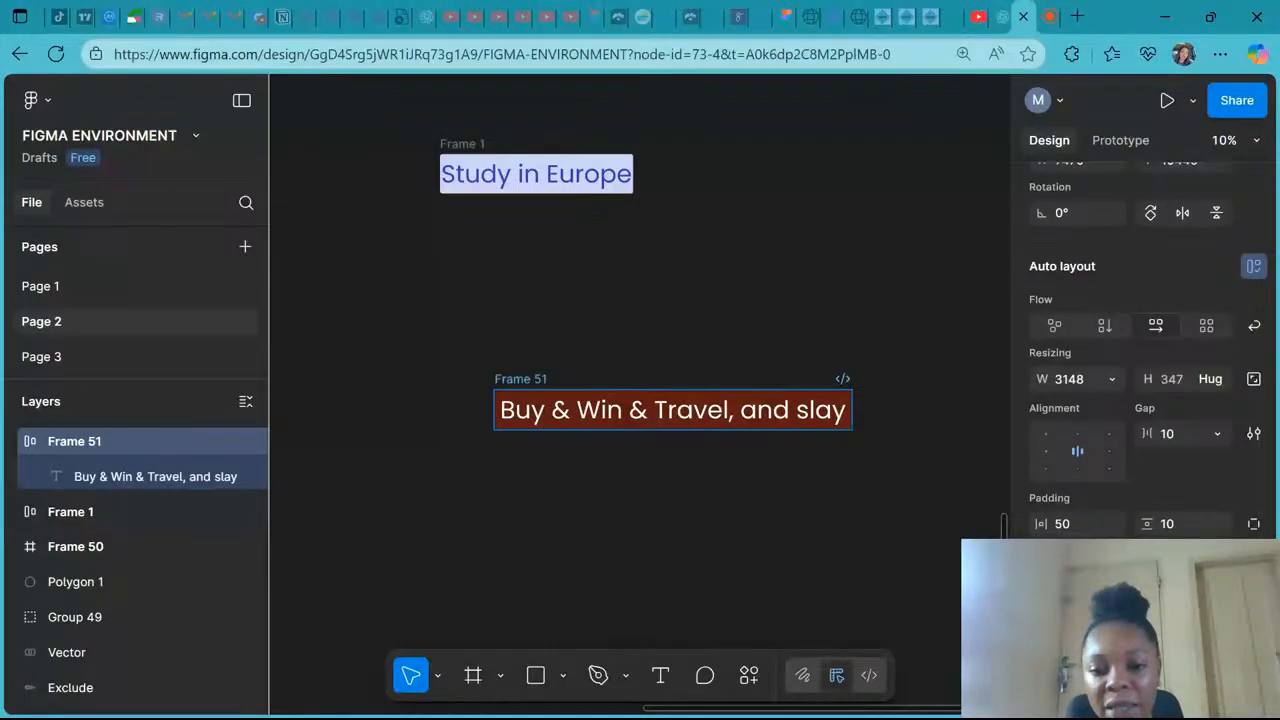
# - Set the button frame's height resizing to Fixed height
pyautogui.doubleClick(765, 411)
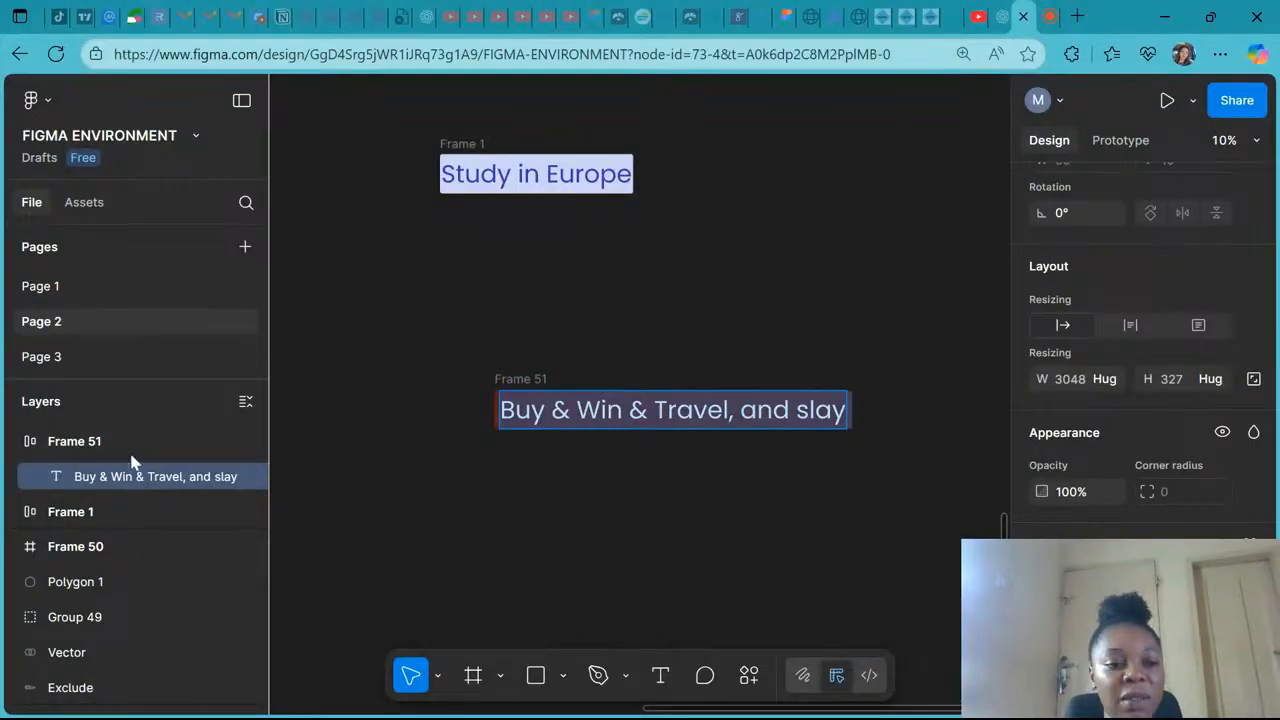
pyautogui.click(100, 441)
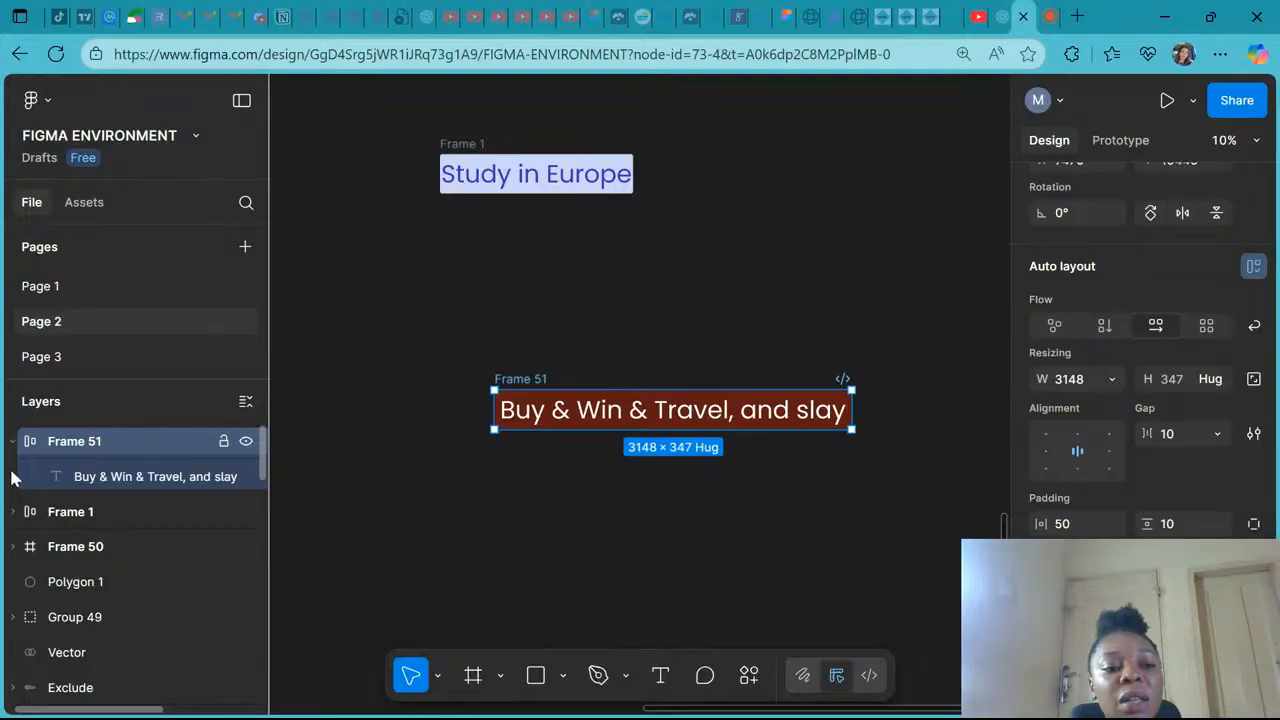
pyautogui.click(1111, 380)
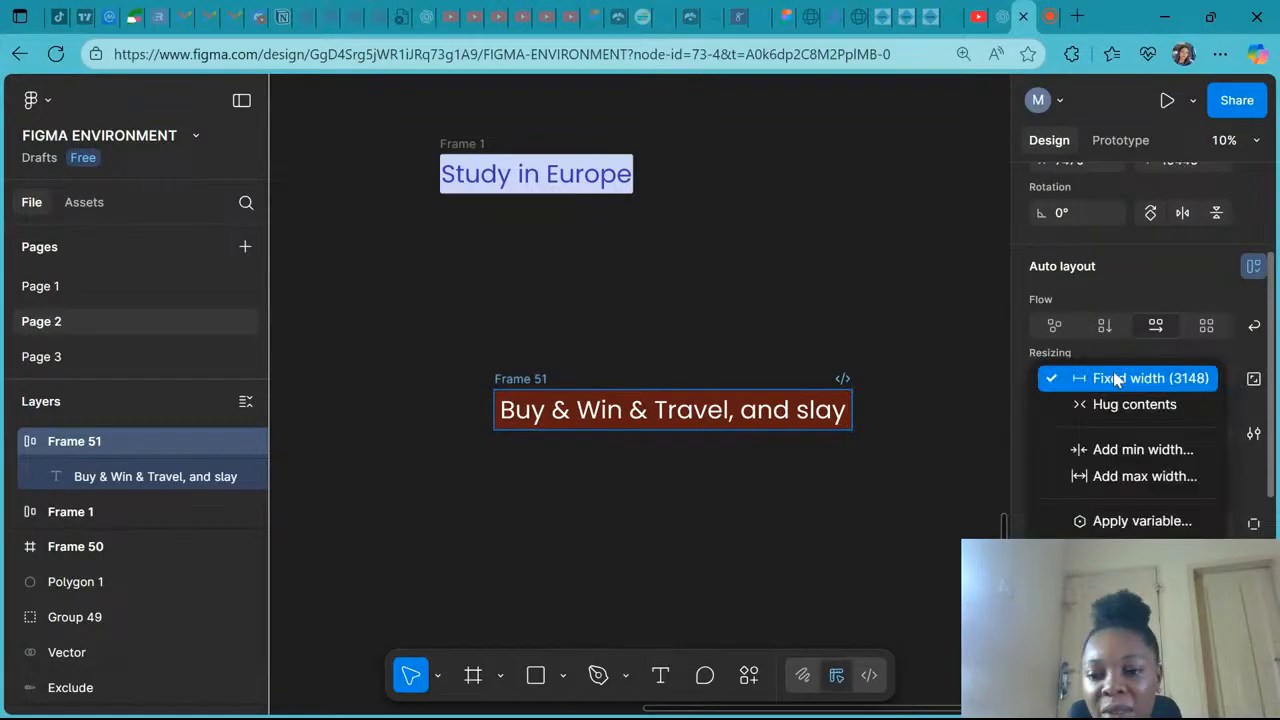
pyautogui.click(1107, 385)
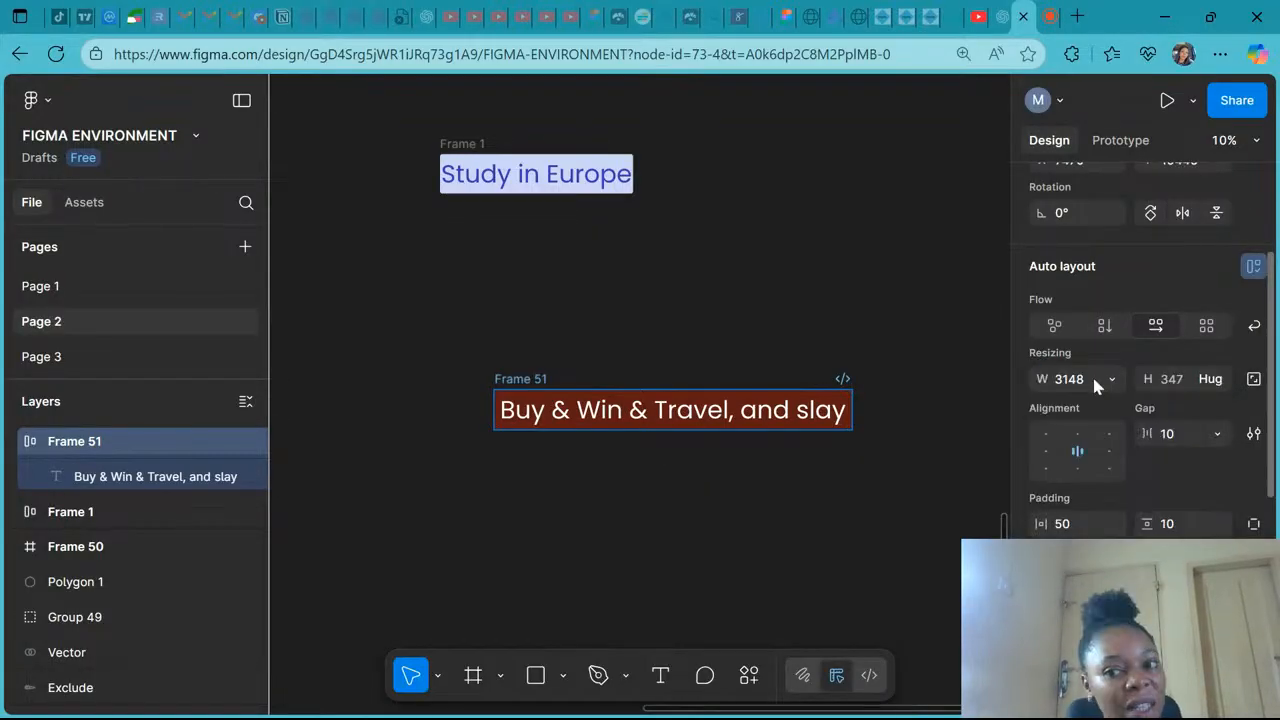
pyautogui.click(1217, 380)
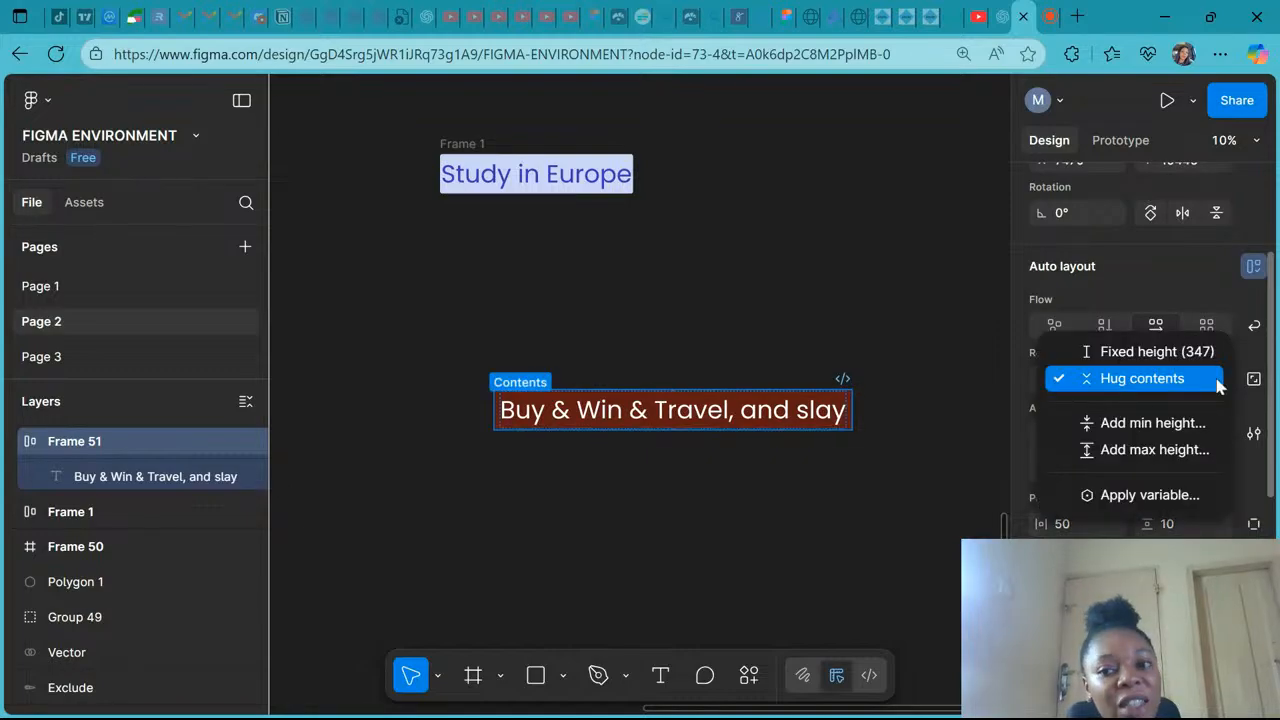
pyautogui.click(1200, 350)
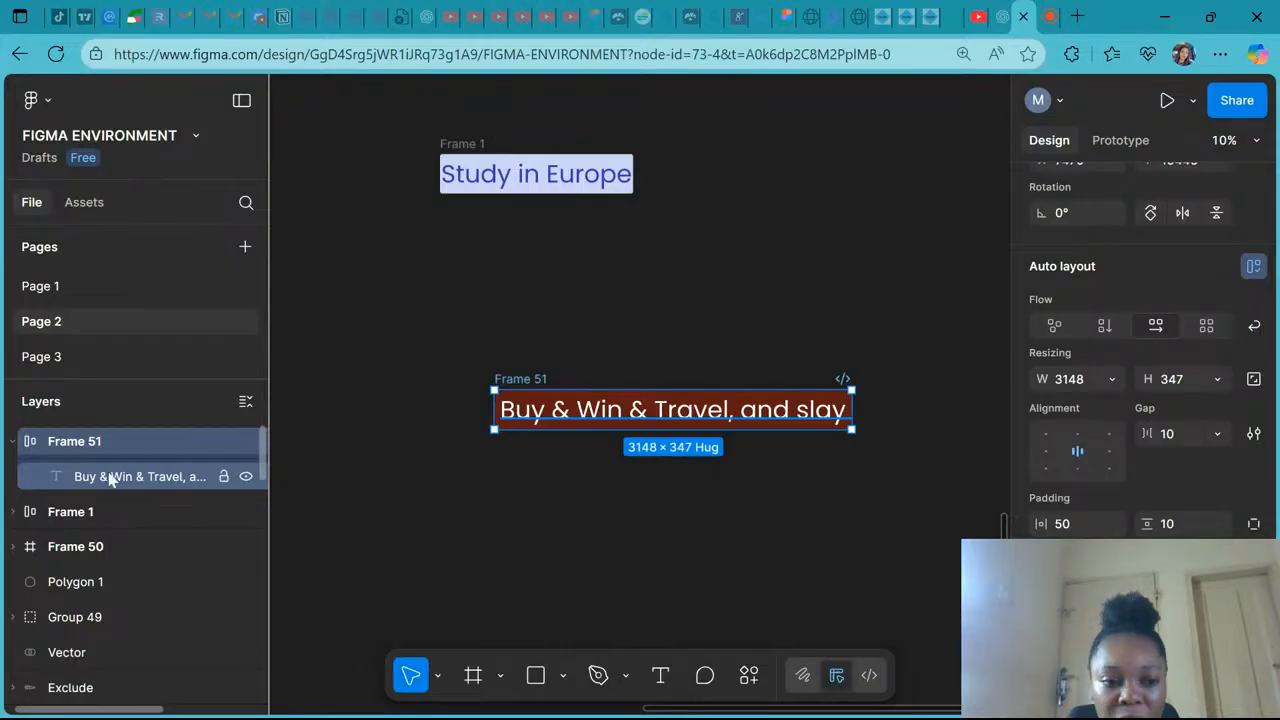
# - Set the text layer's width resizing to Fill container
pyautogui.click(110, 480)
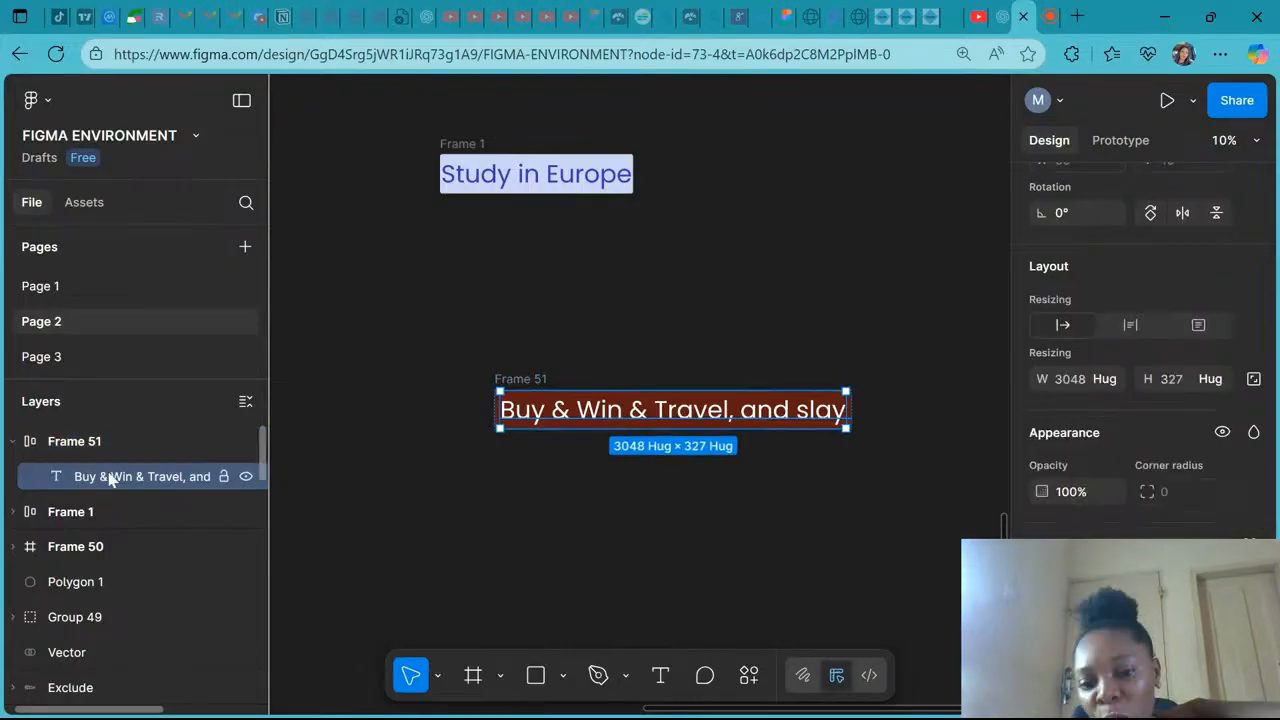
pyautogui.click(1104, 380)
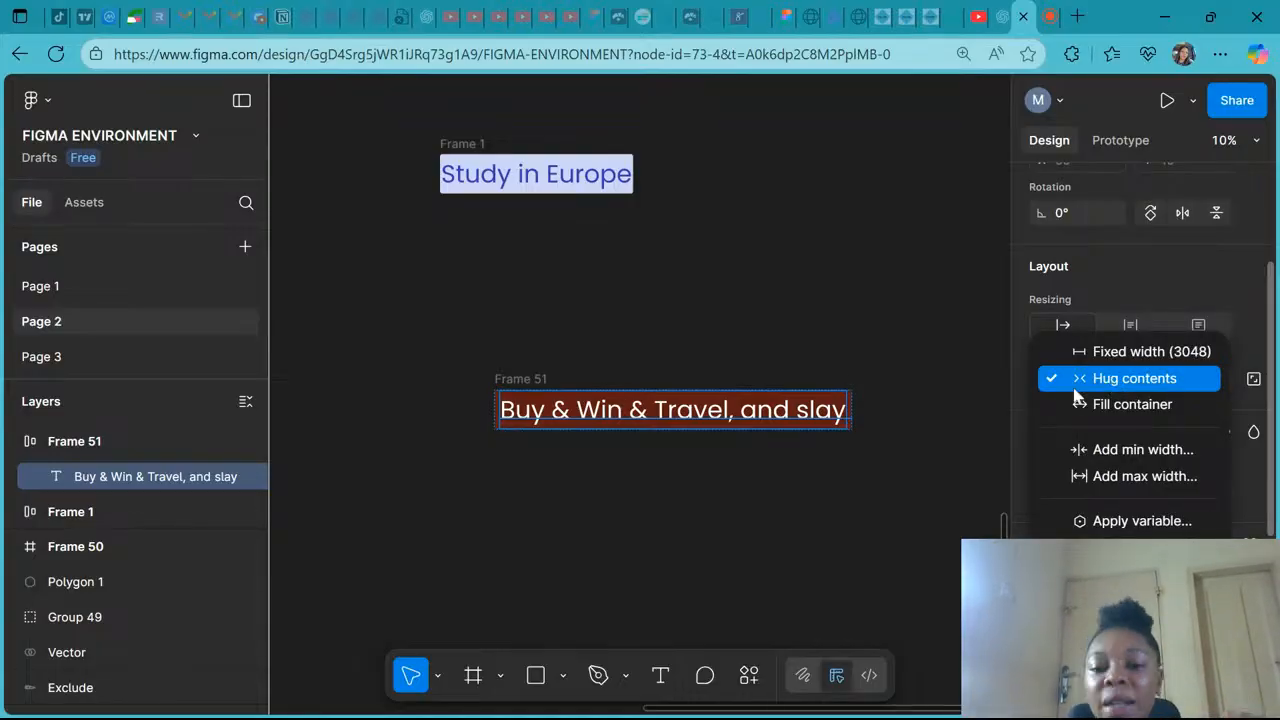
pyautogui.click(1078, 402)
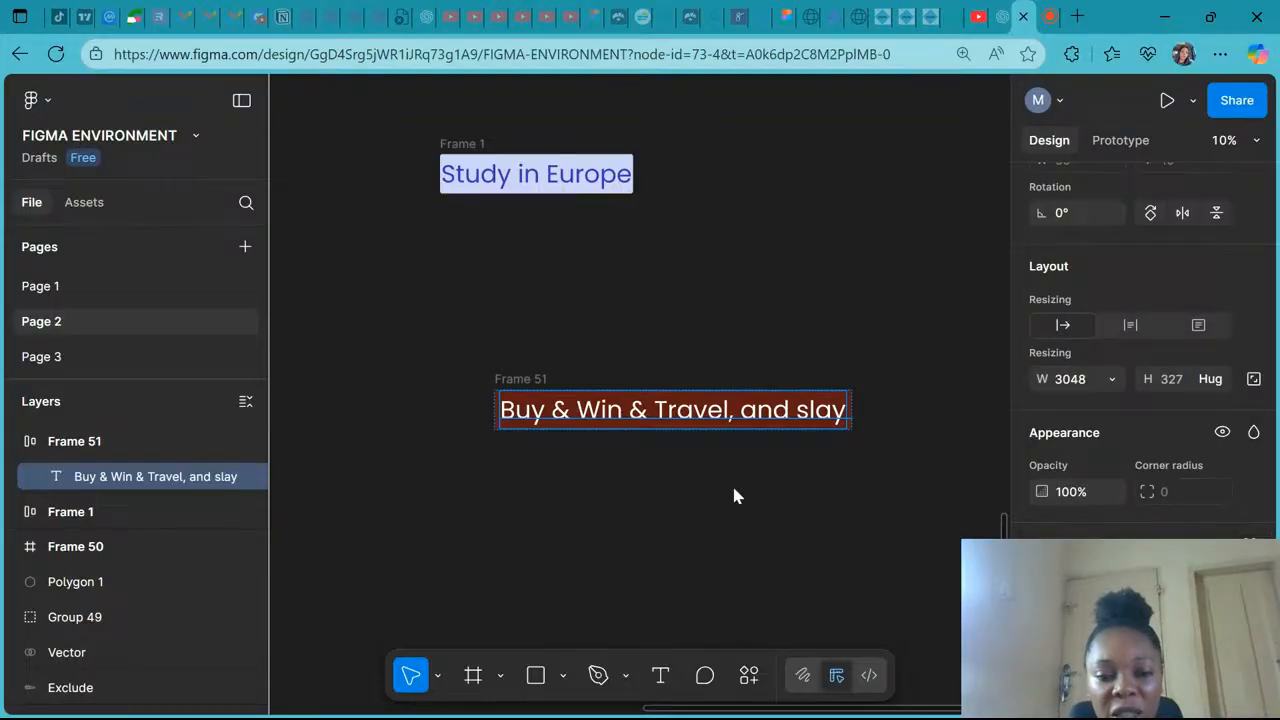
# - Delete ", and slay" from the end of the button text
pyautogui.doubleClick(678, 424)
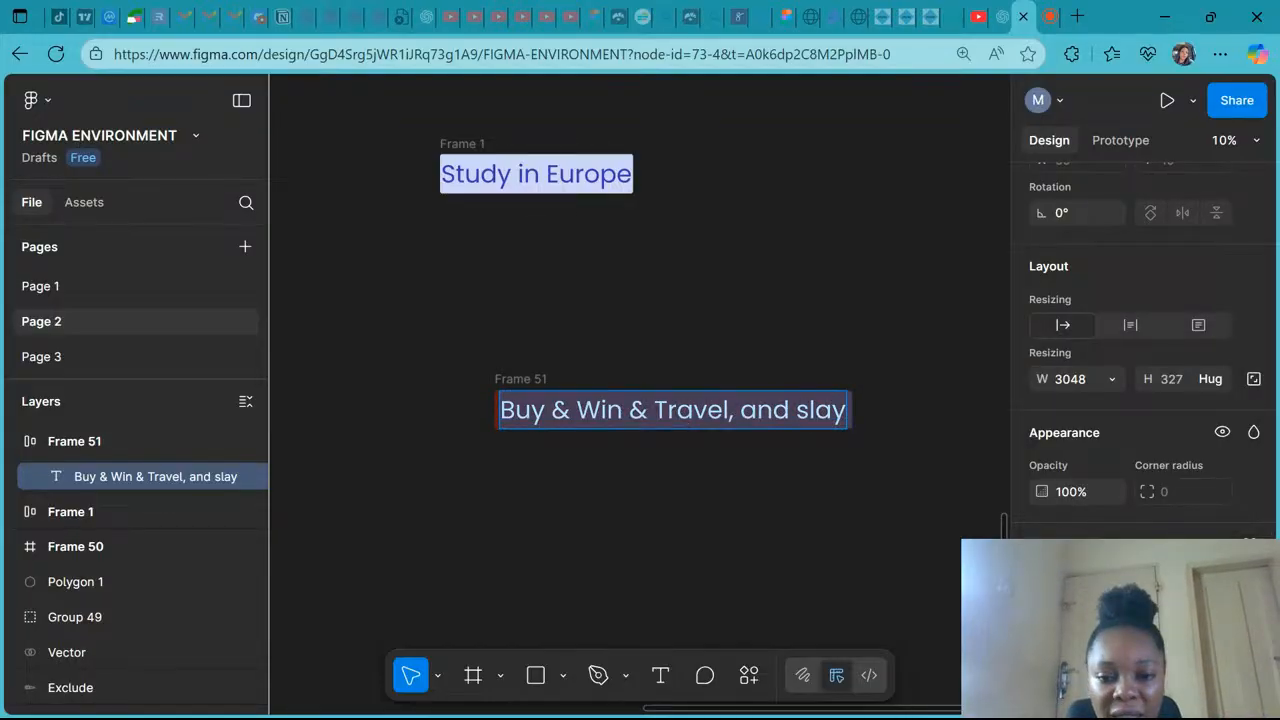
pyautogui.moveTo(847, 411); pyautogui.dragTo(735, 411)
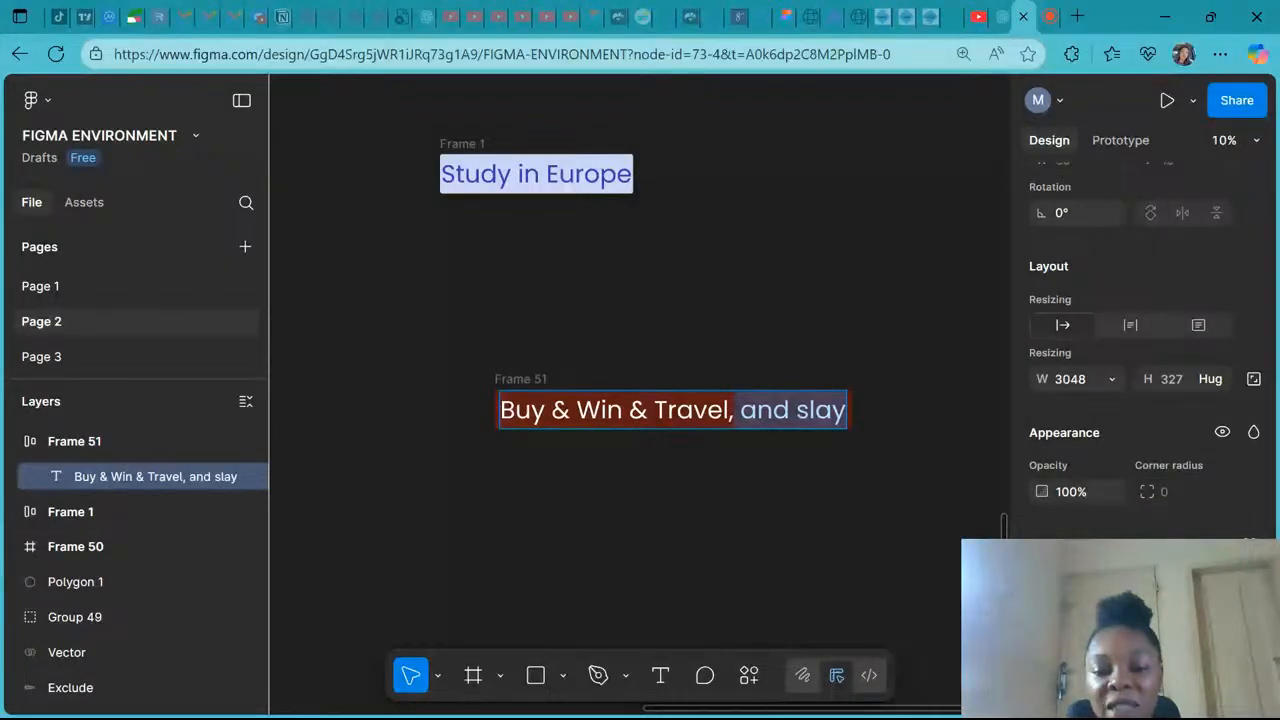
pyautogui.press('BackSpace')
pyautogui.press('BackSpace')
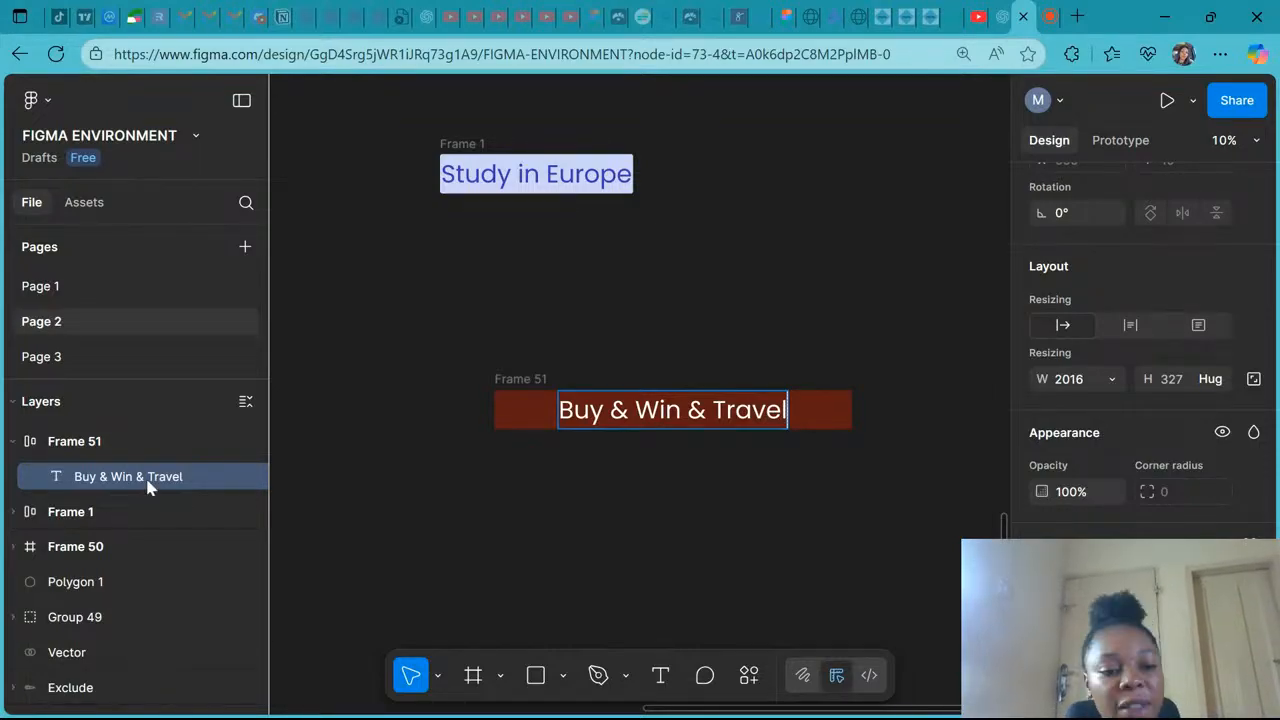
pyautogui.click(1109, 380)
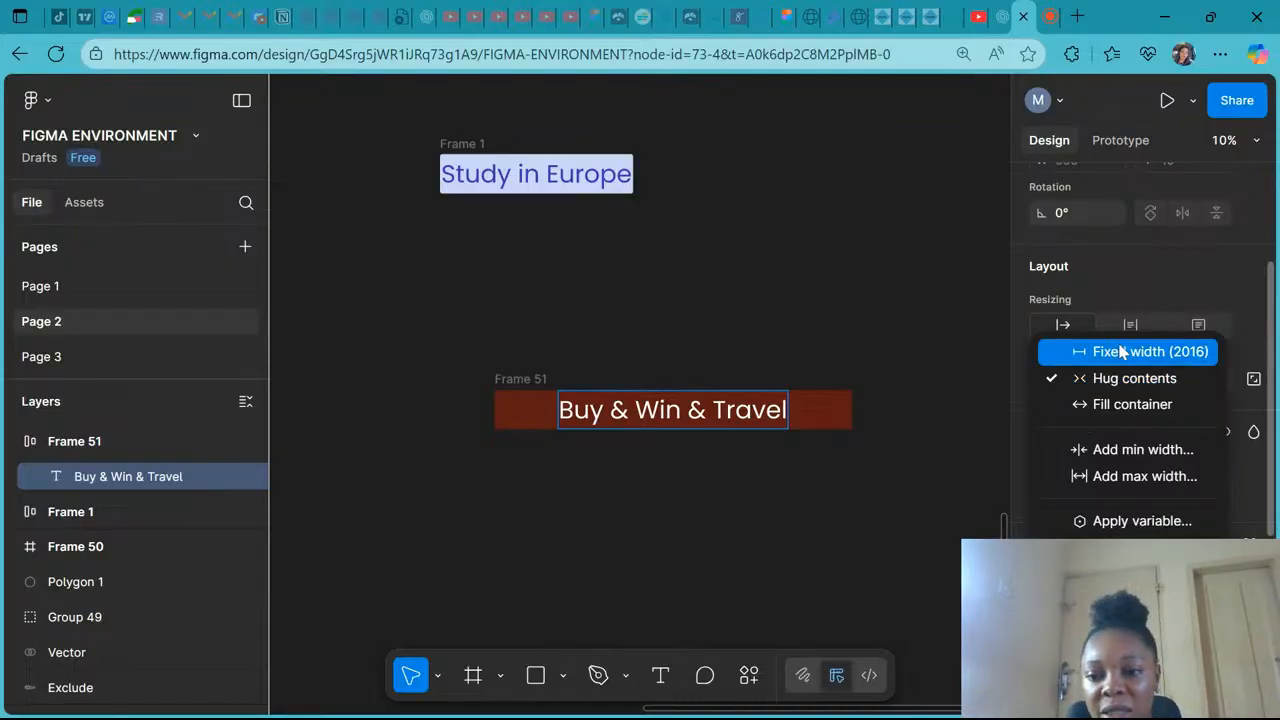
pyautogui.click(745, 419)
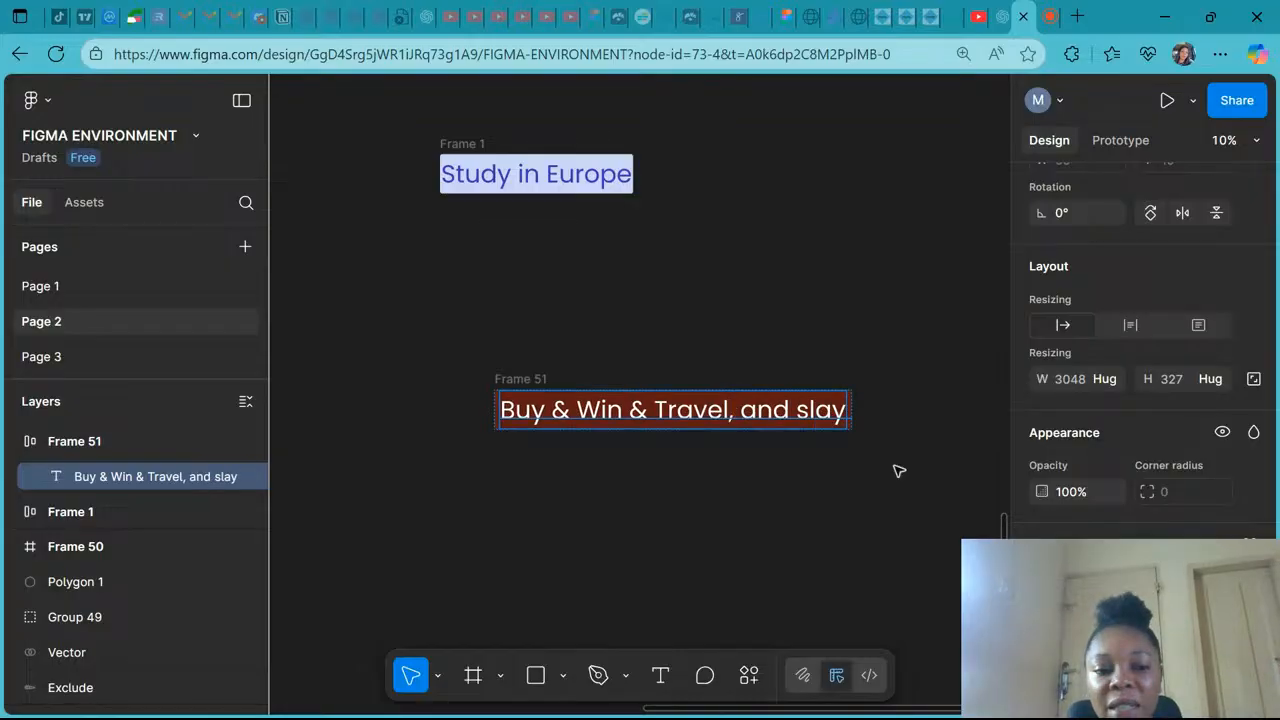
# - Set the text layer's width resizing to Fixed width
pyautogui.click(1104, 378)
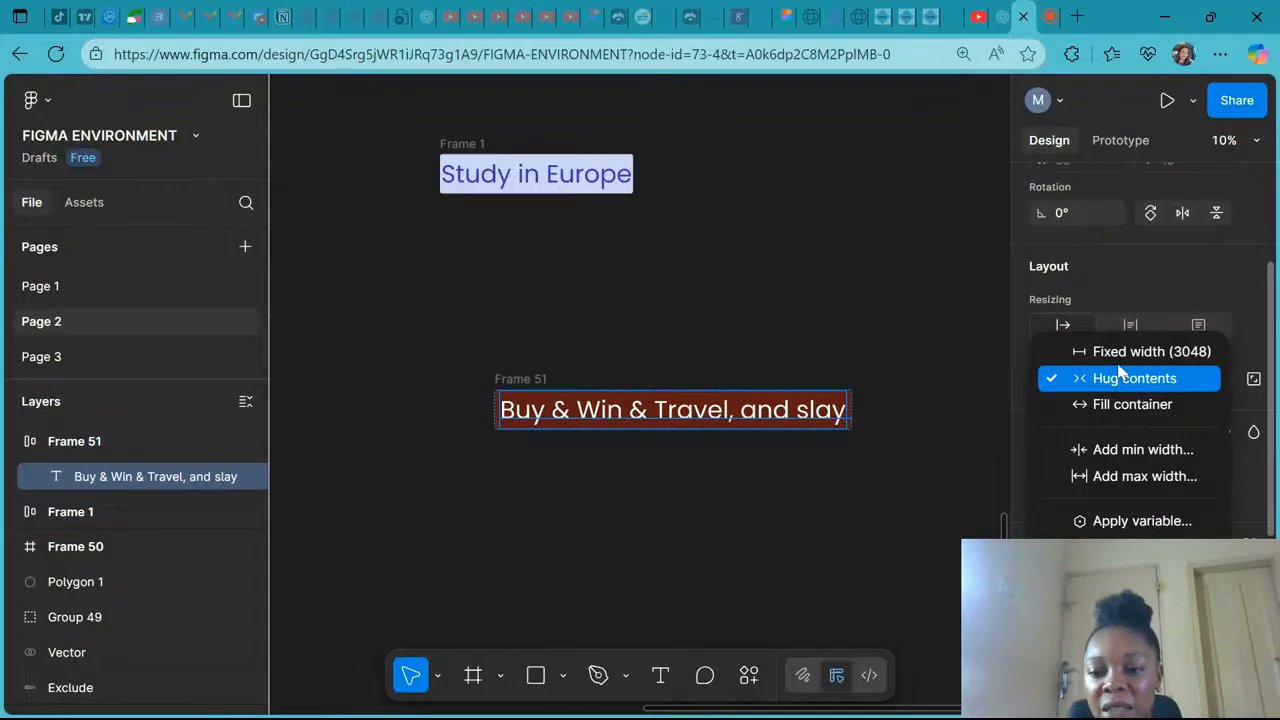
pyautogui.click(1120, 377)
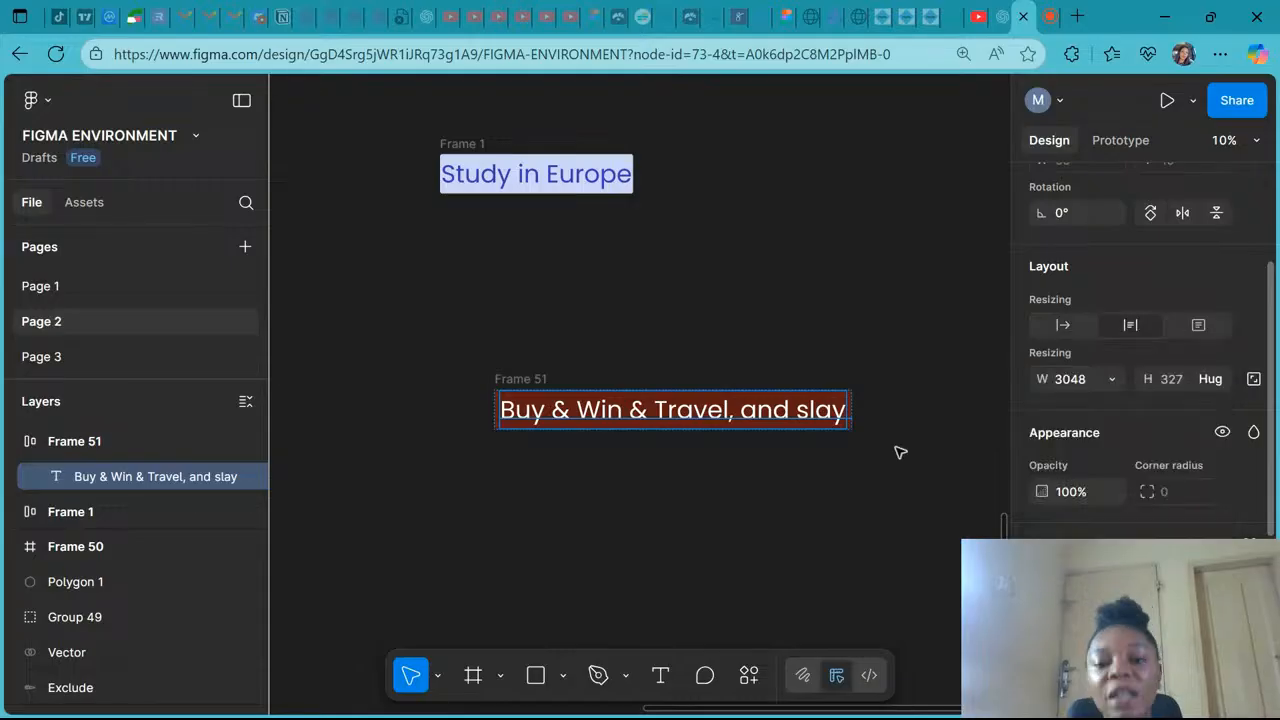
pyautogui.doubleClick(797, 420)
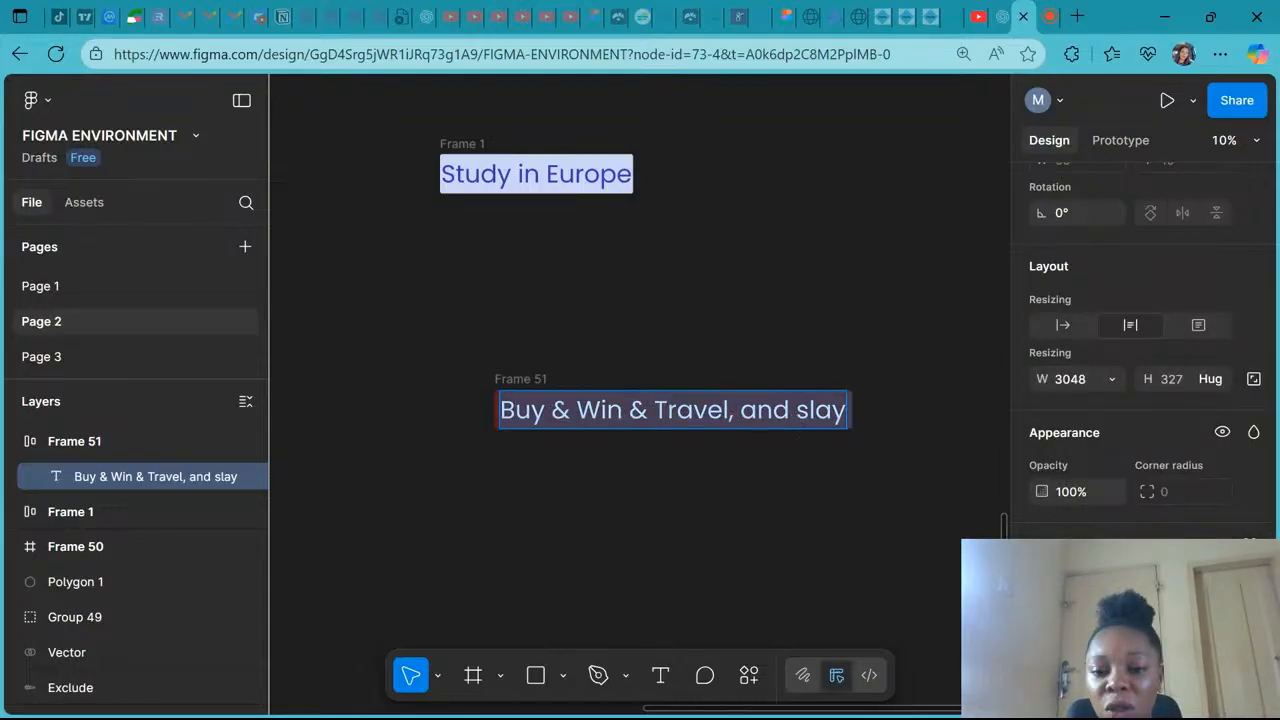
pyautogui.press('Escape')
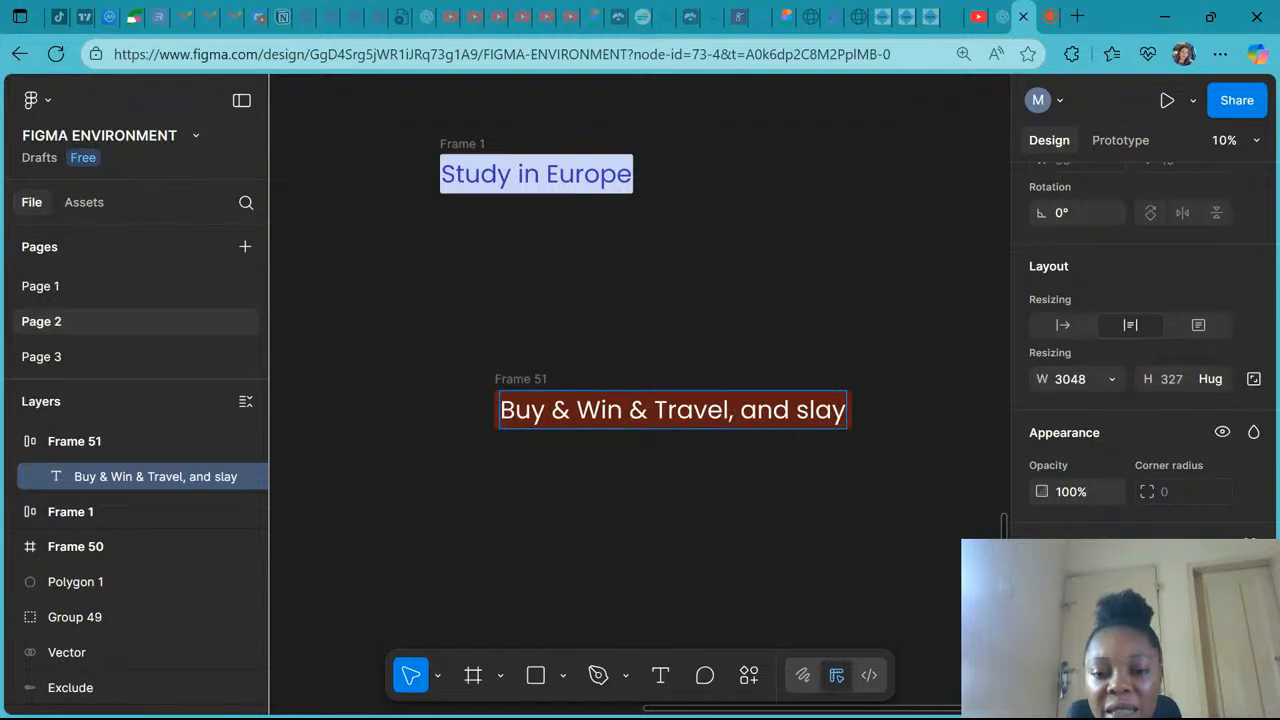
# - Delete ", and slay" from the end of the button text and leave text editing
pyautogui.moveTo(730, 411); pyautogui.dragTo(849, 411)
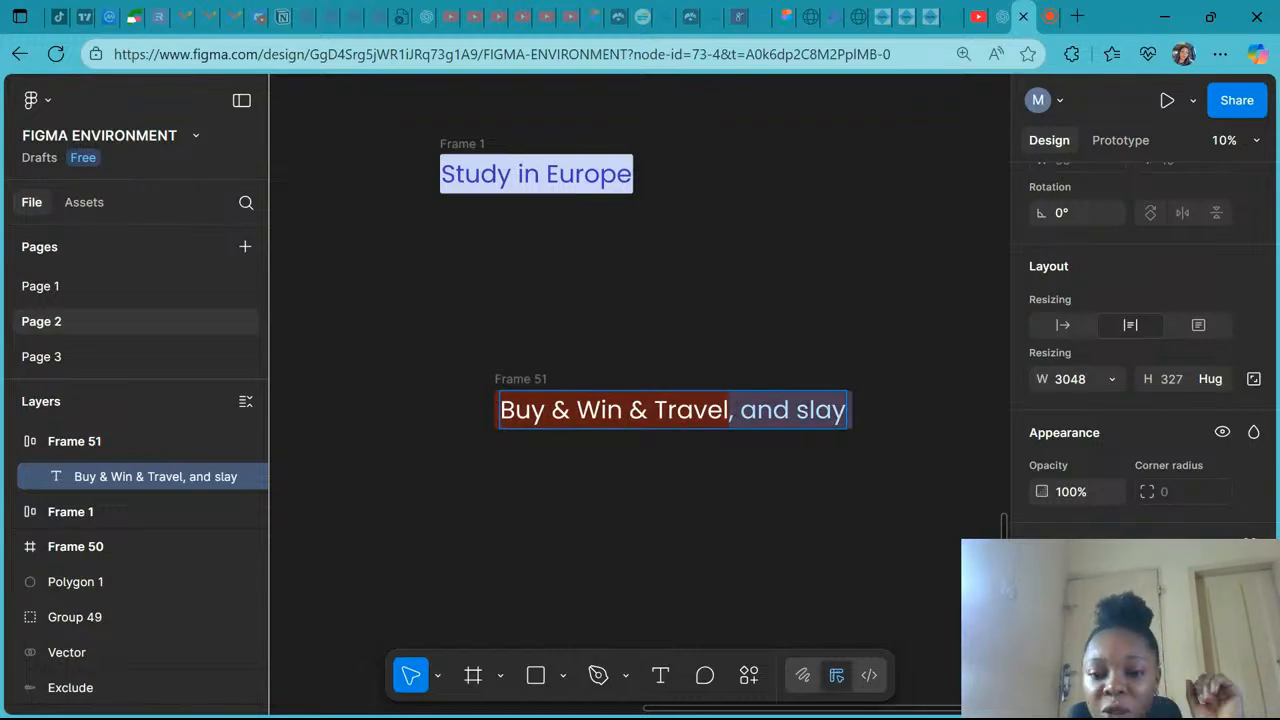
pyautogui.press('BackSpace')
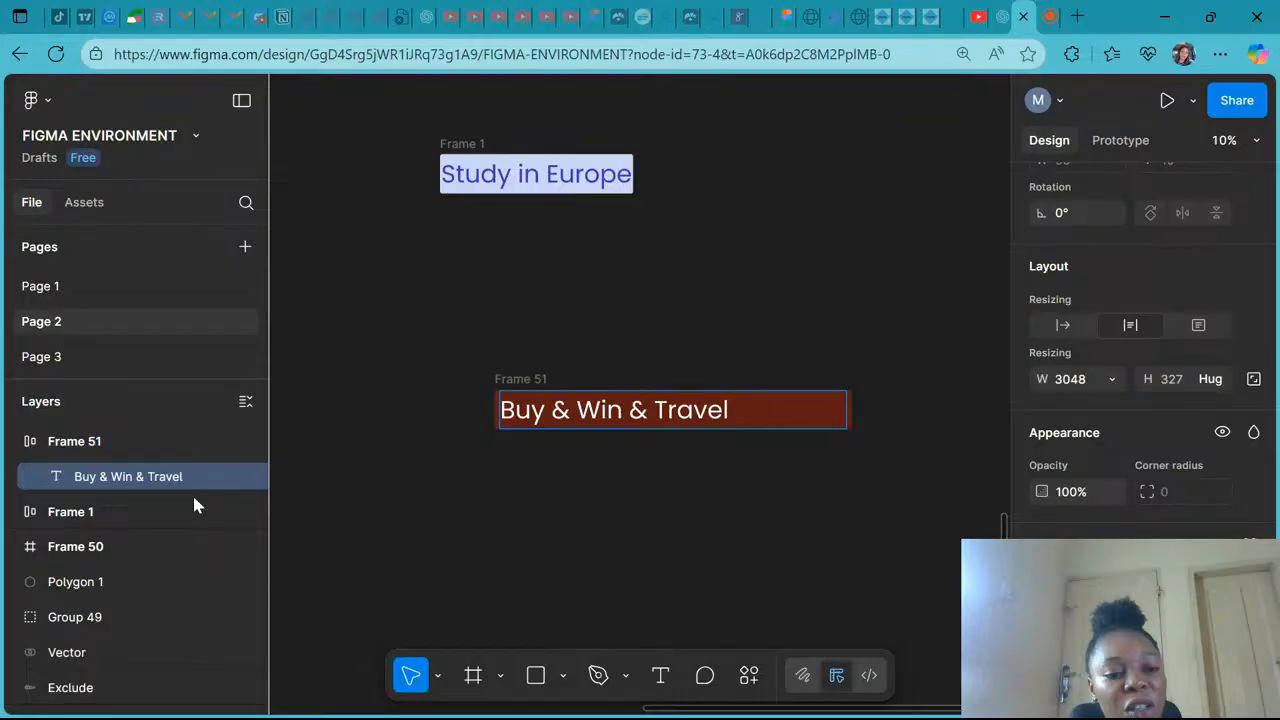
pyautogui.press('Escape')
pyautogui.press('Escape')
# - Review the frame's width options and switch the text layer's width resizing to Hug contents
pyautogui.click(1108, 388)
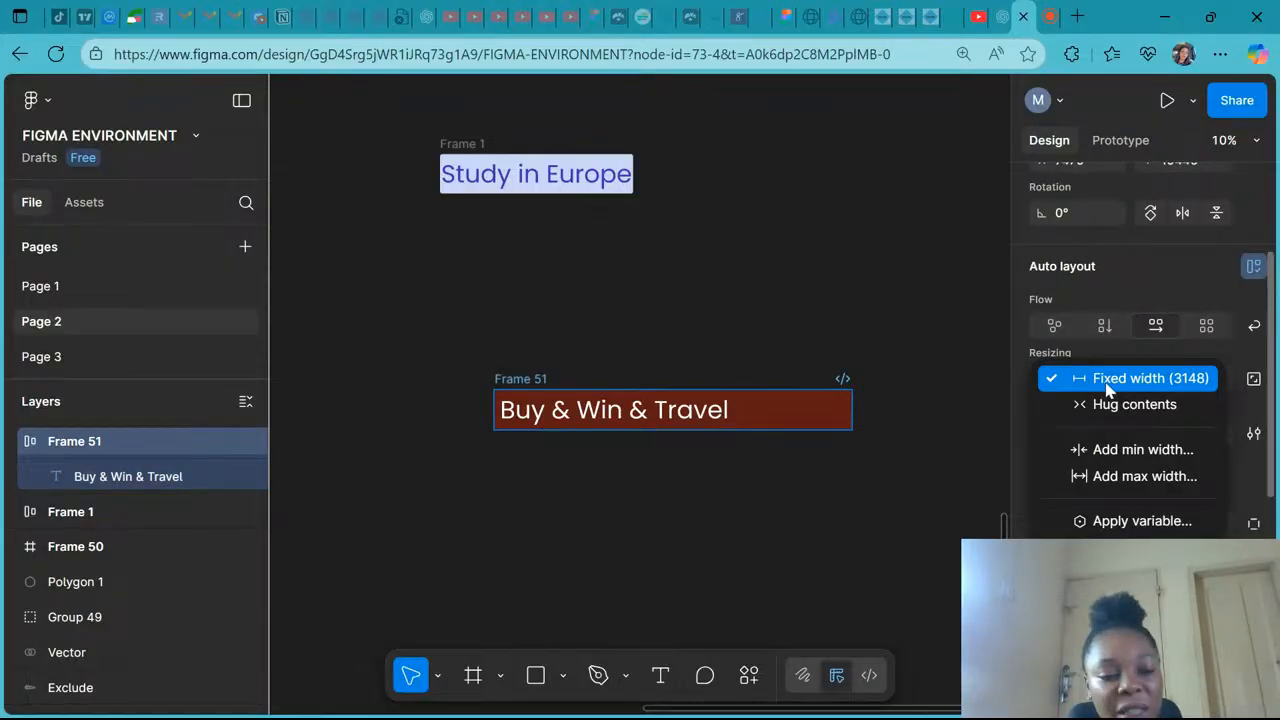
pyautogui.click(1108, 381)
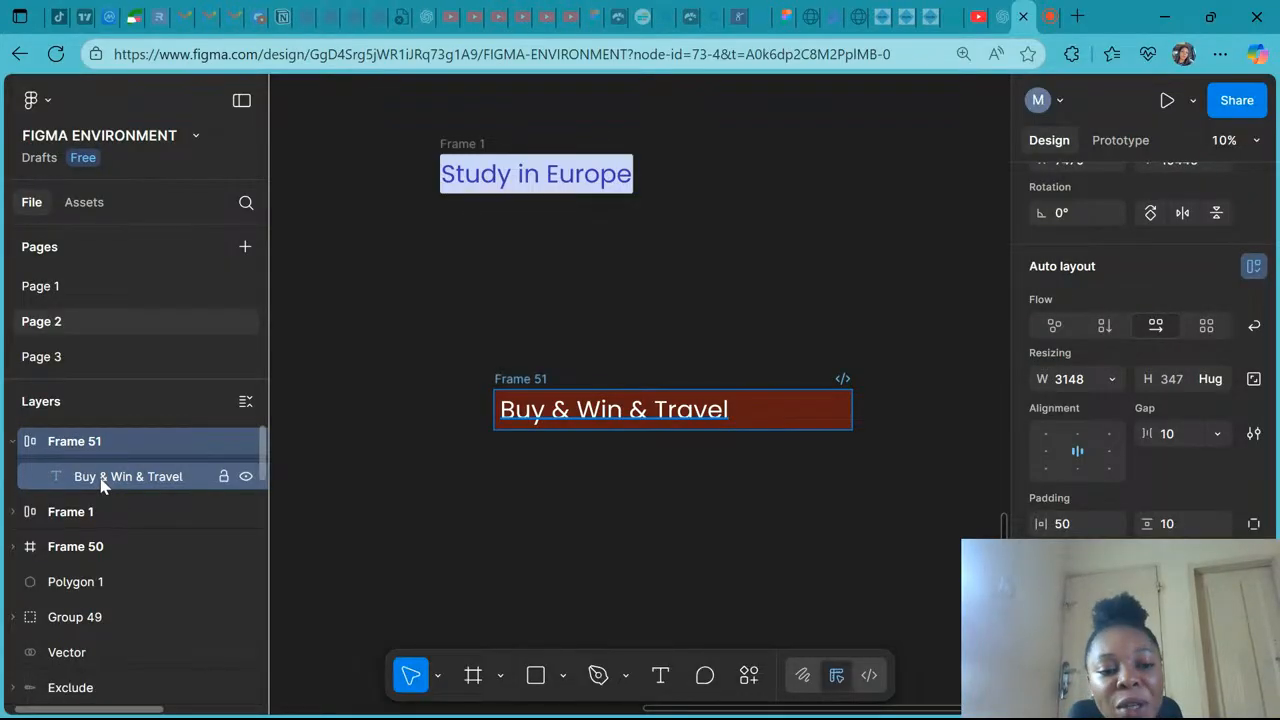
pyautogui.click(101, 484)
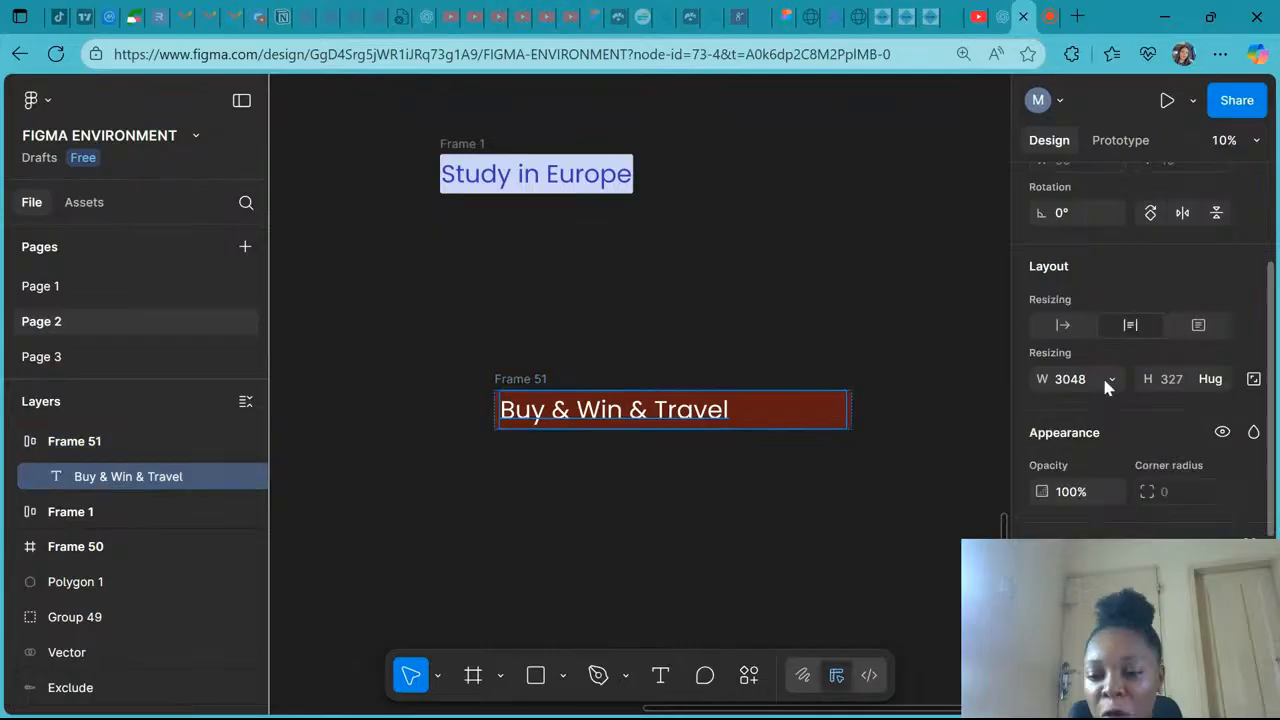
pyautogui.click(1106, 379)
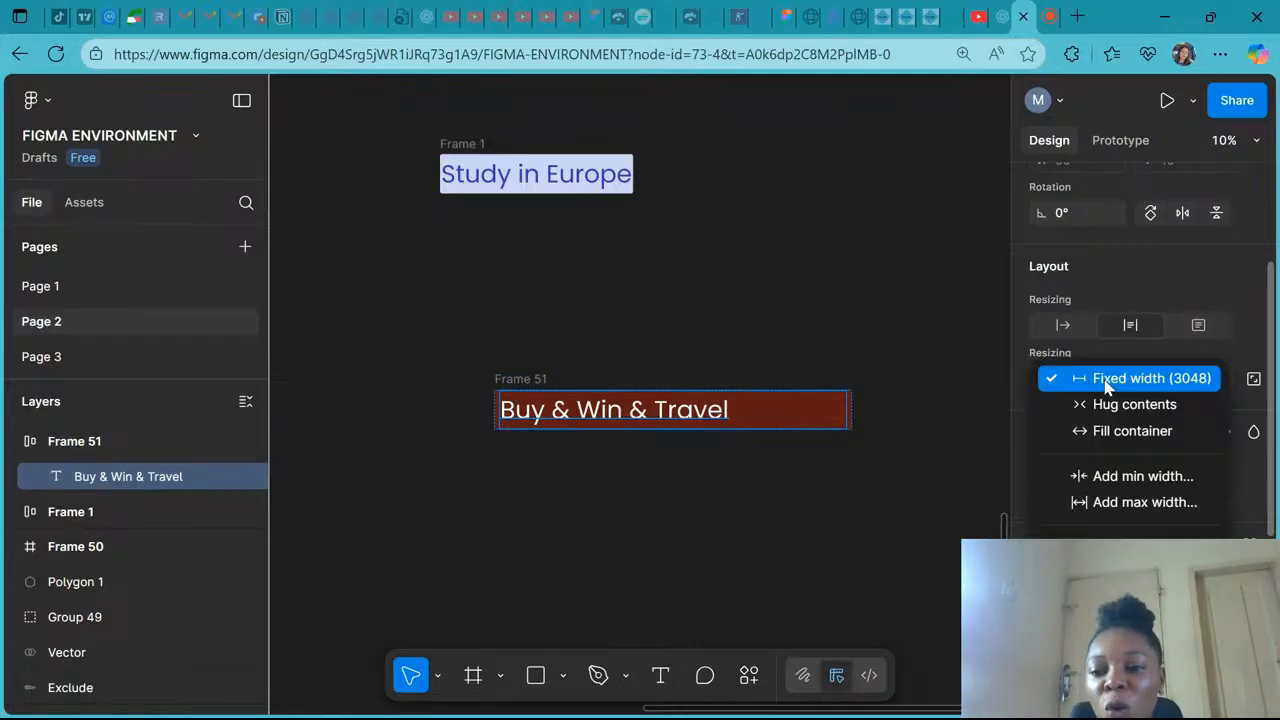
pyautogui.click(1107, 383)
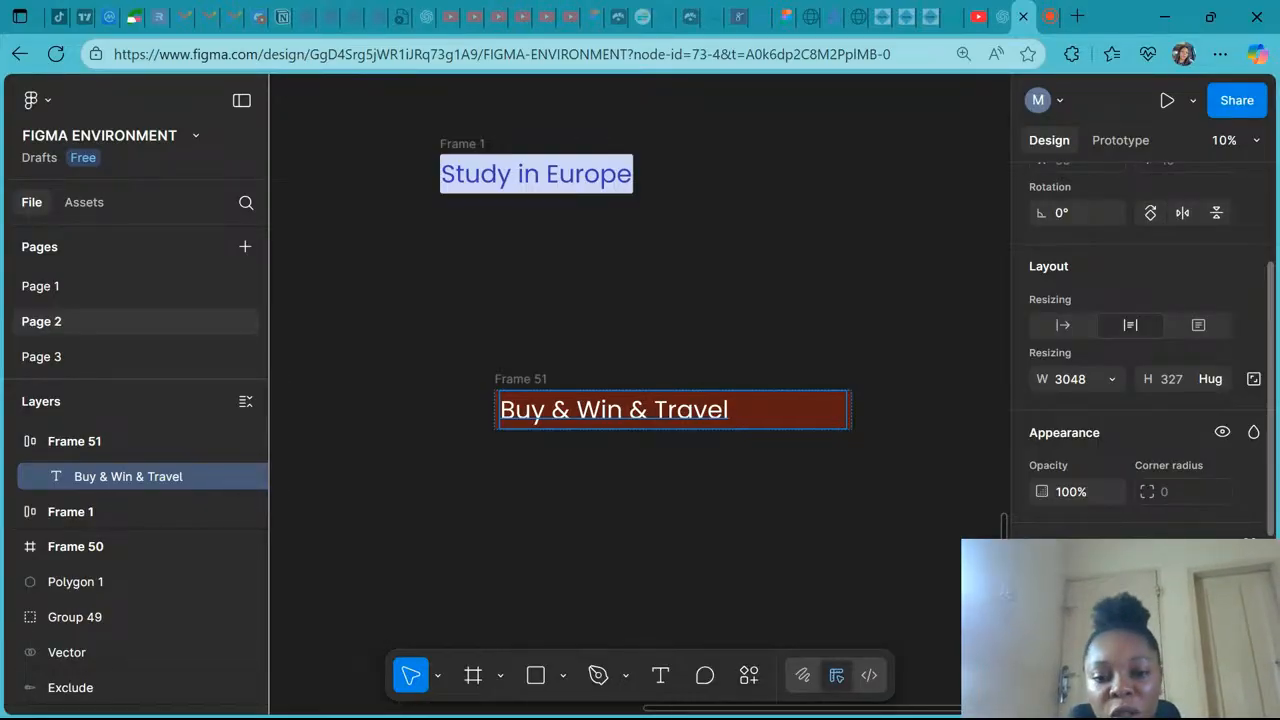
pyautogui.click(1112, 381)
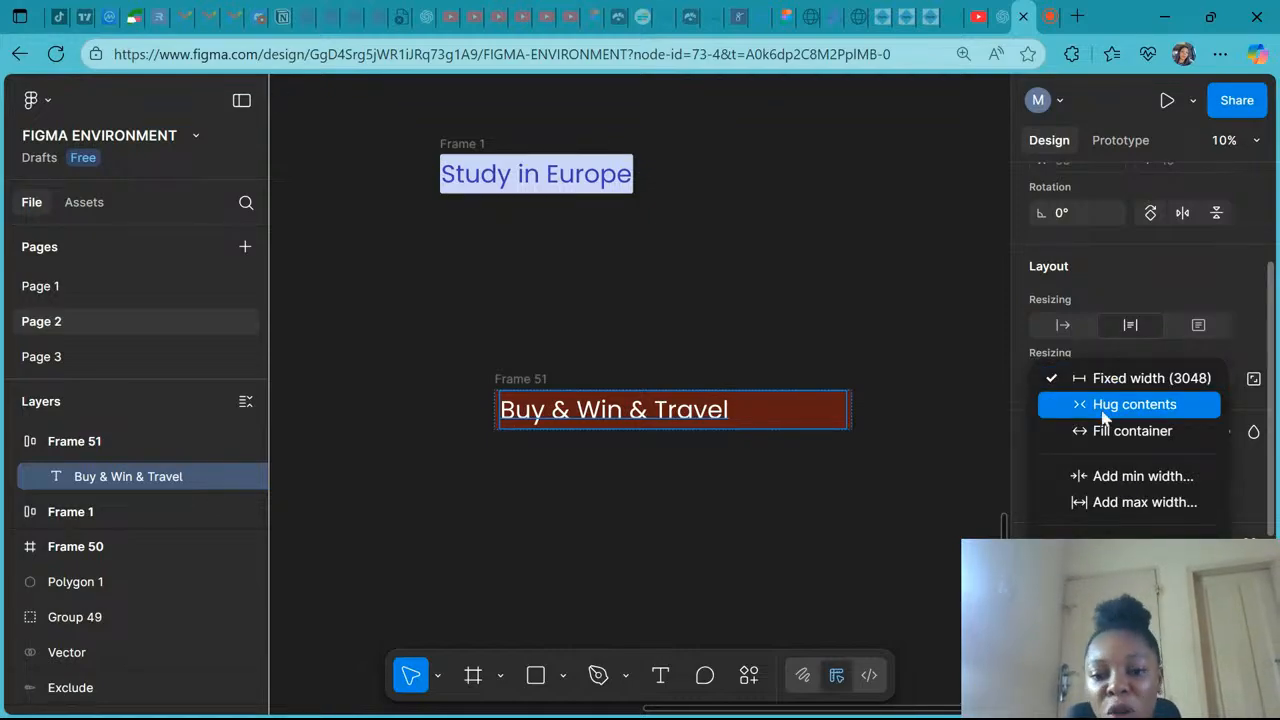
pyautogui.click(1104, 414)
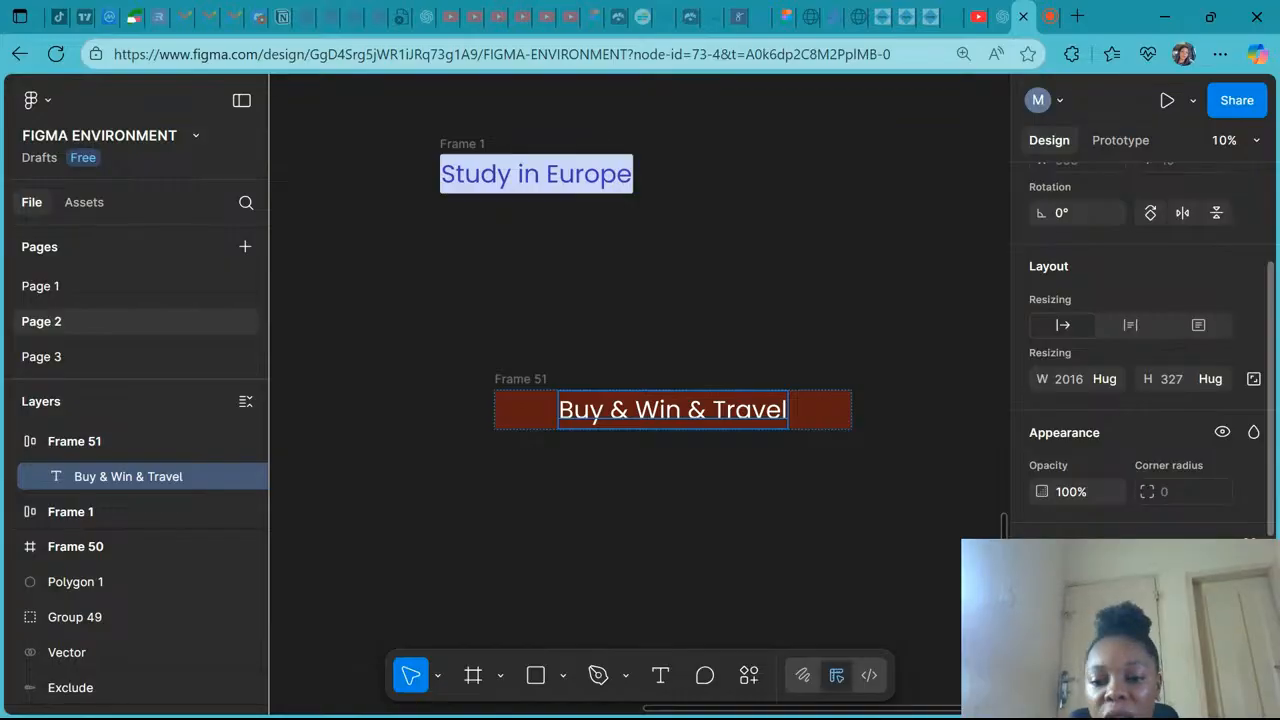
# - Set the text layer's width resizing to Fill container
pyautogui.click(1108, 378)
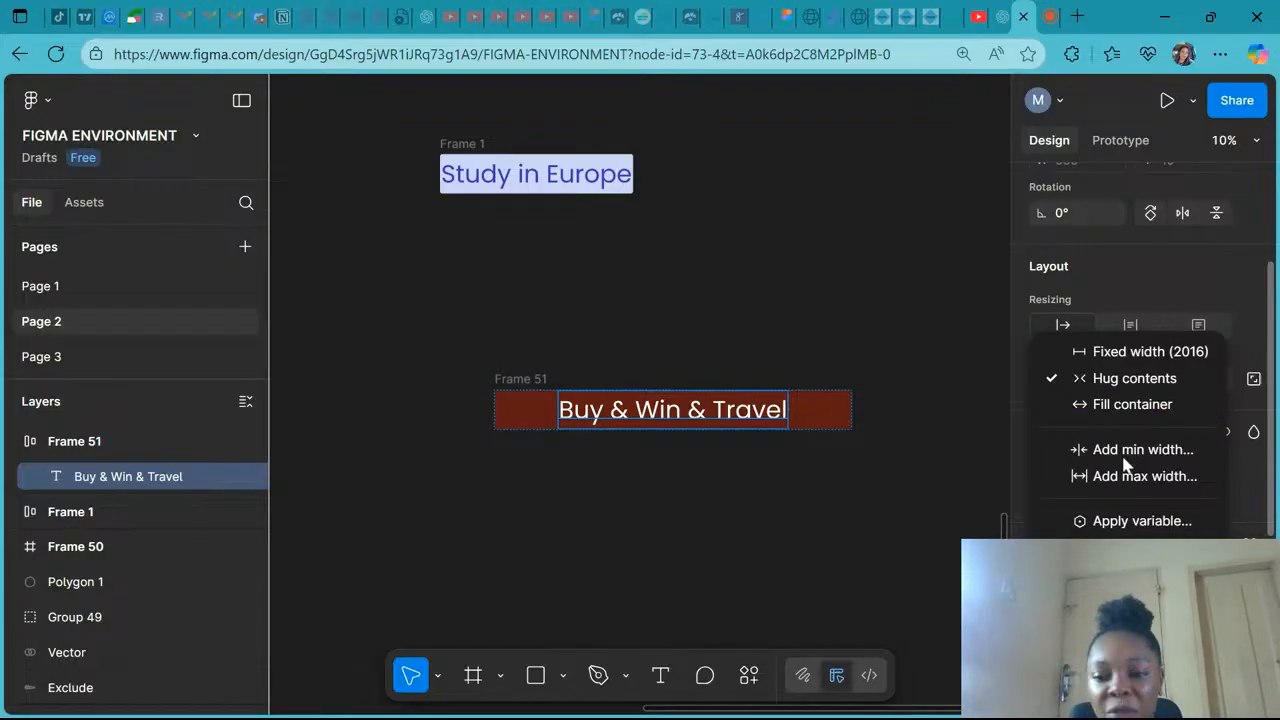
pyautogui.click(1162, 406)
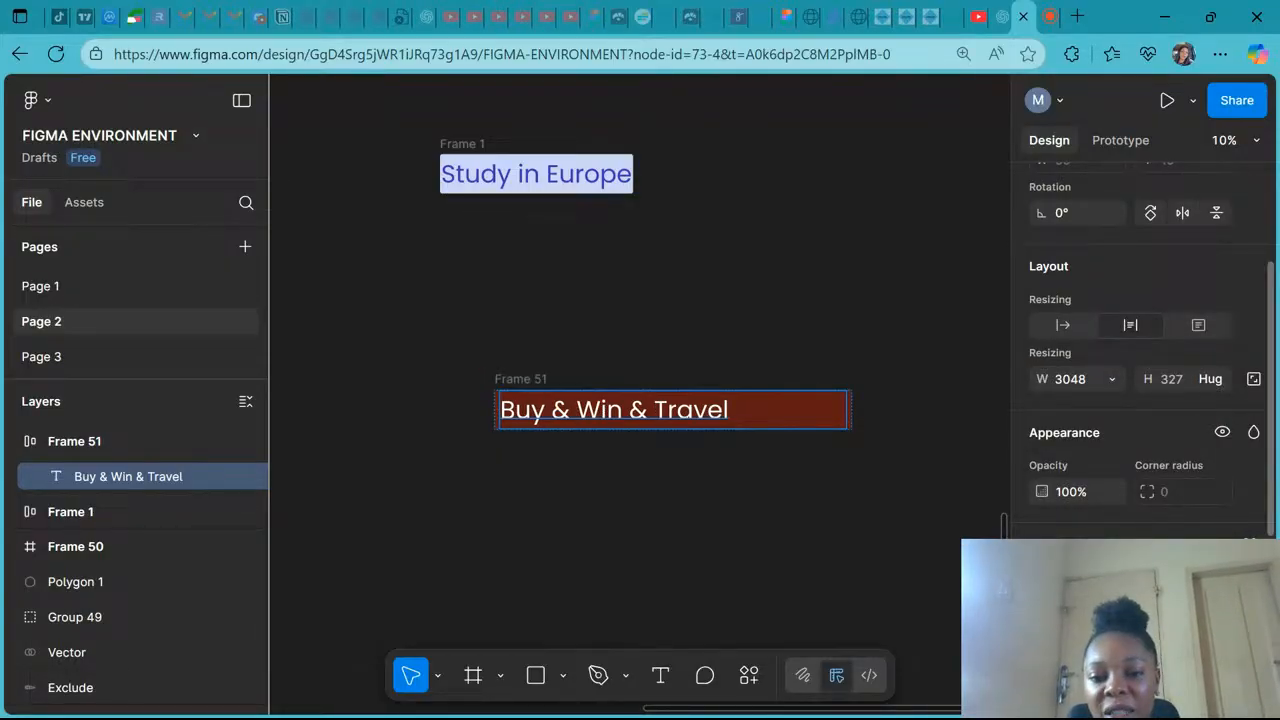
# - Append "and slay thee jjdcjdcndjndcndkcdmkk" to the end of the button text
pyautogui.doubleClick(690, 412)
pyautogui.press('Right')
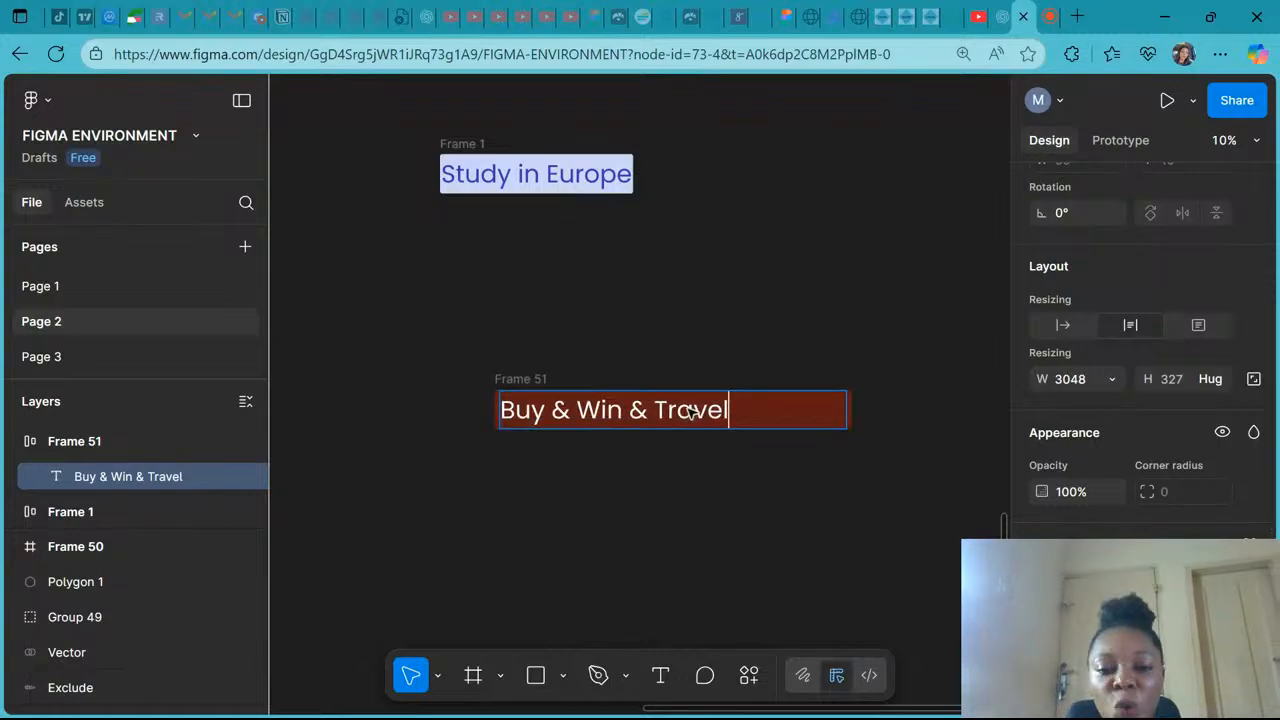
pyautogui.write('and slay')
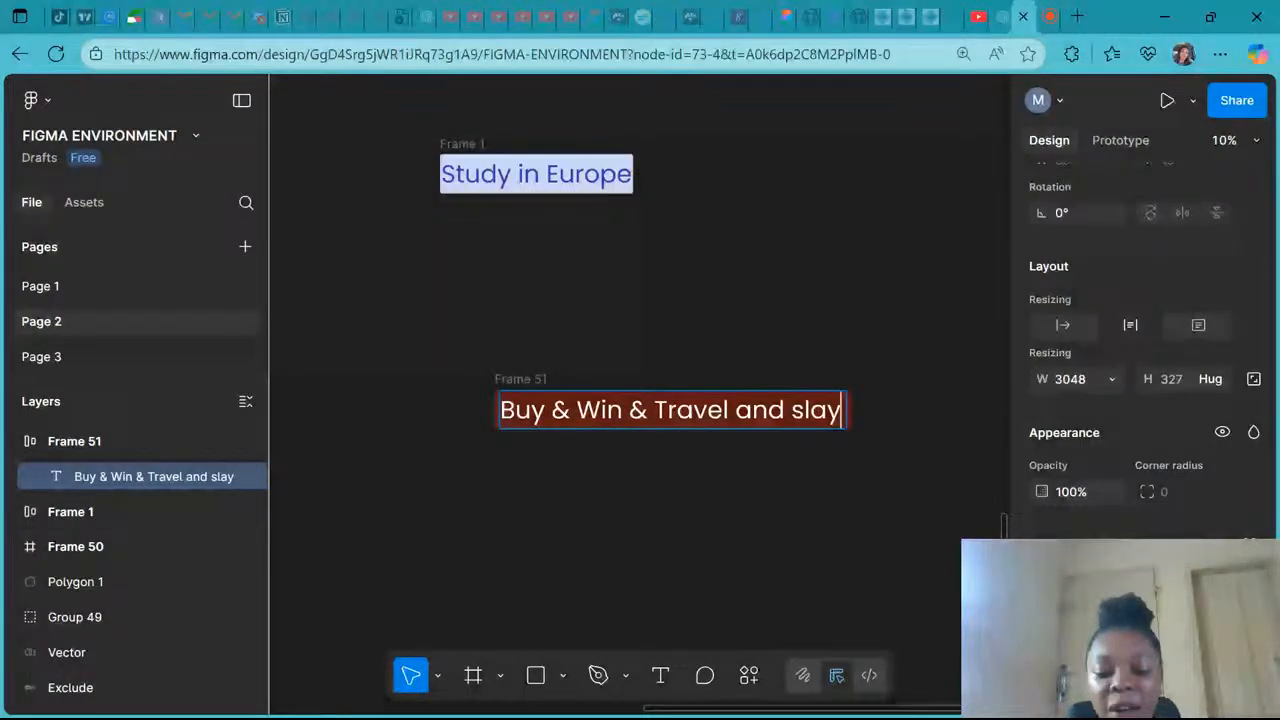
pyautogui.write(' the')
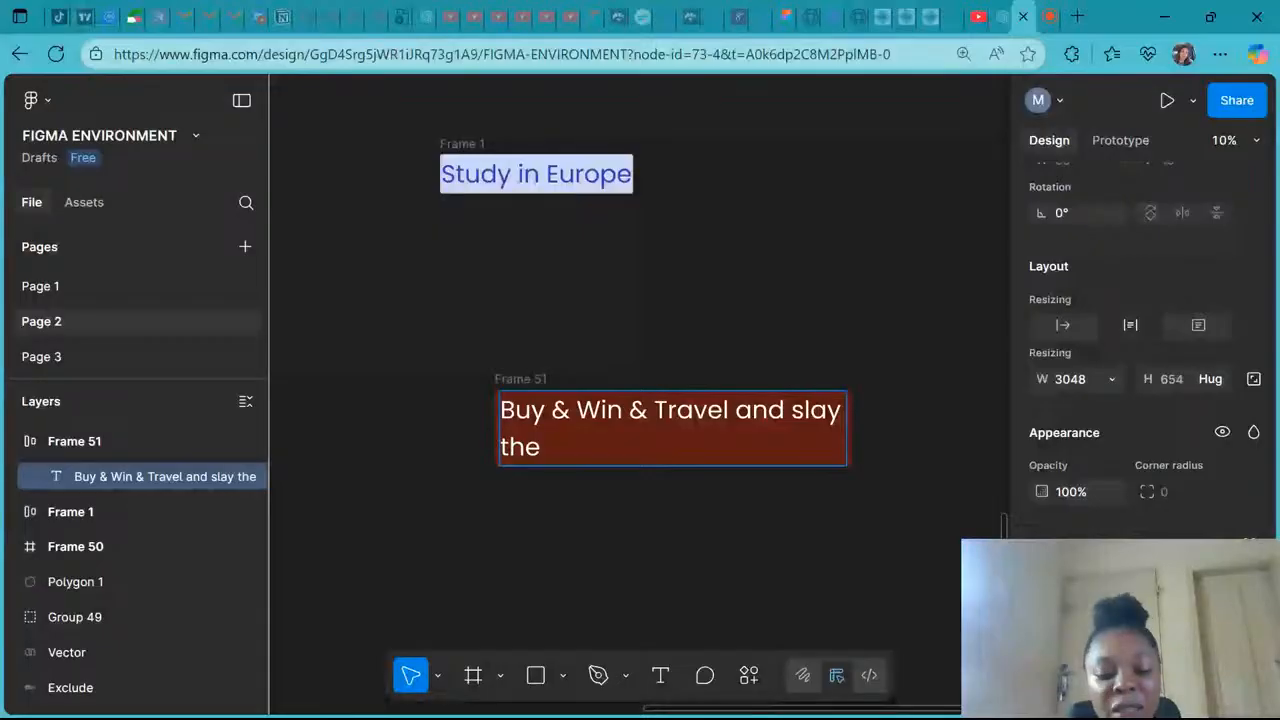
pyautogui.write('e jj')
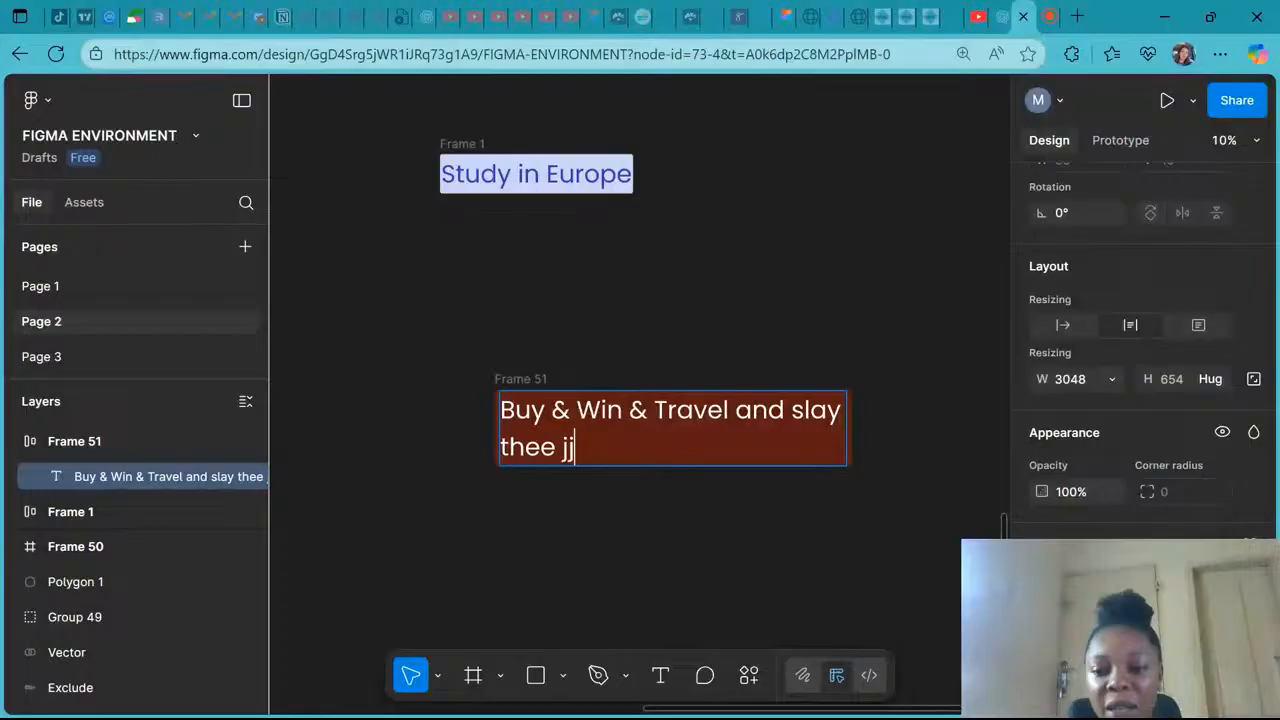
pyautogui.write('dcjdcndjnd')
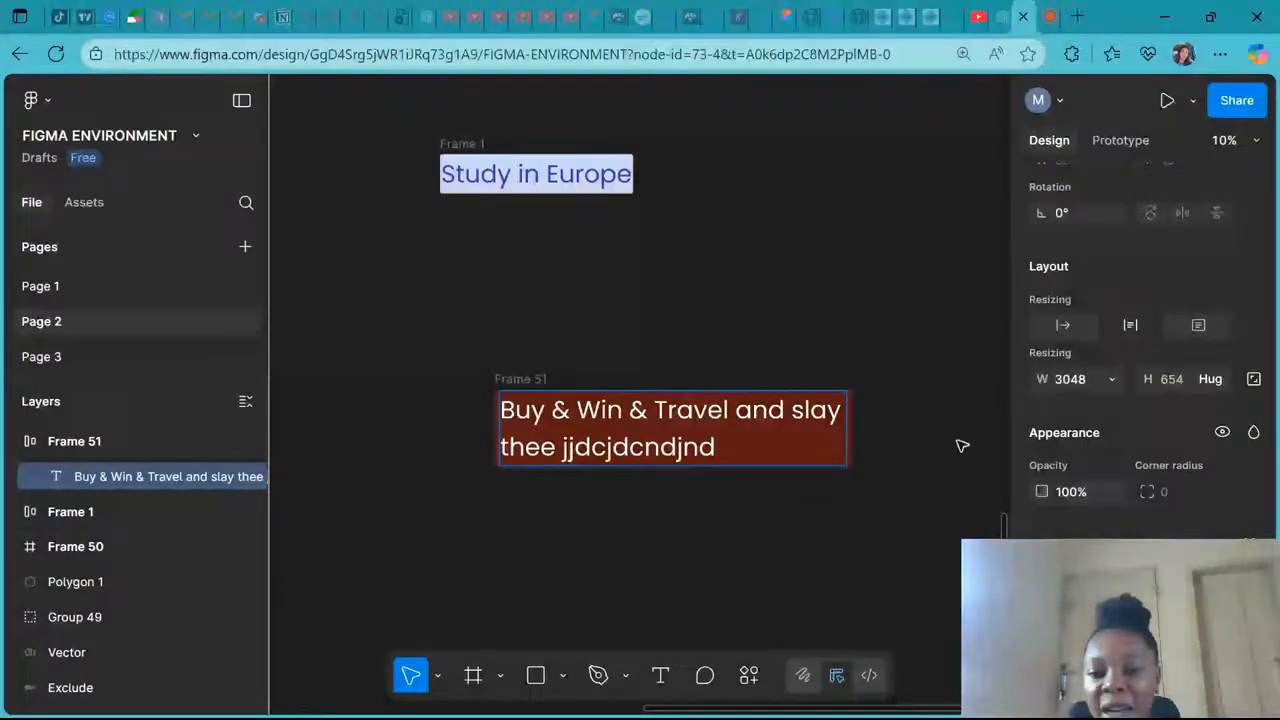
pyautogui.write('cndkcdmkk')
# - Try to switch the text layer's width resizing to Hug contents
pyautogui.click(1113, 378)
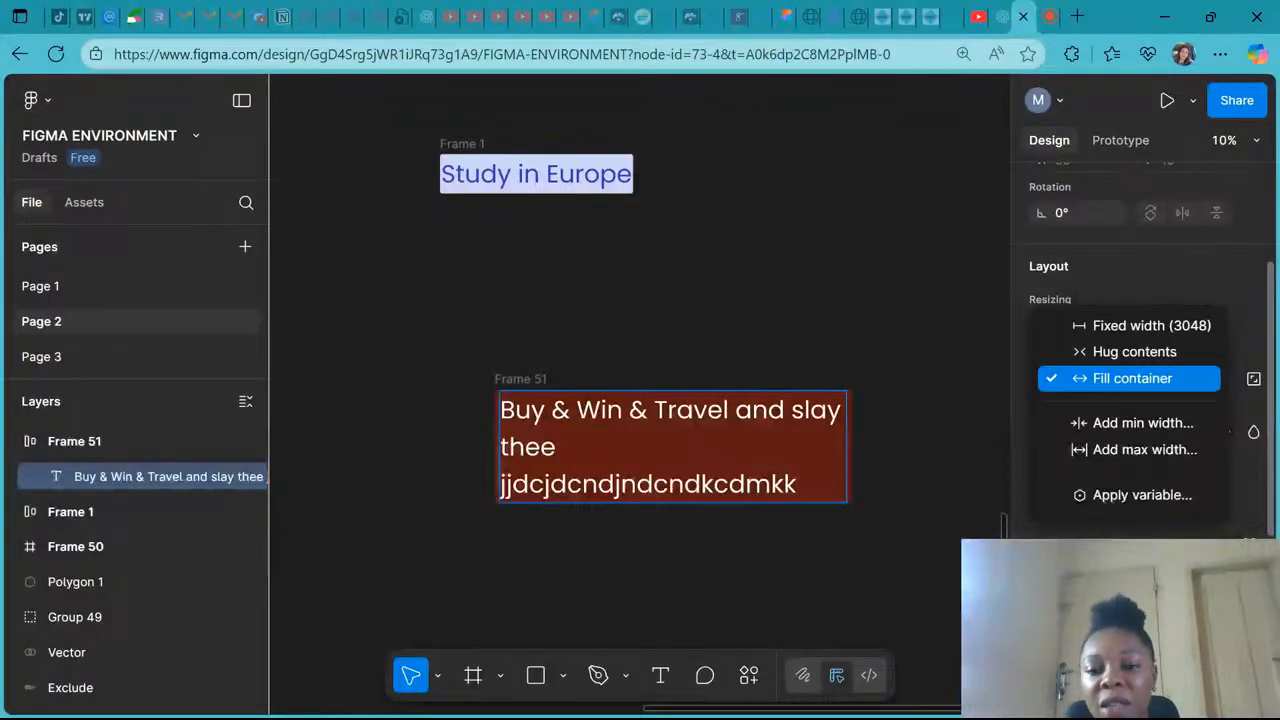
pyautogui.click(1117, 353)
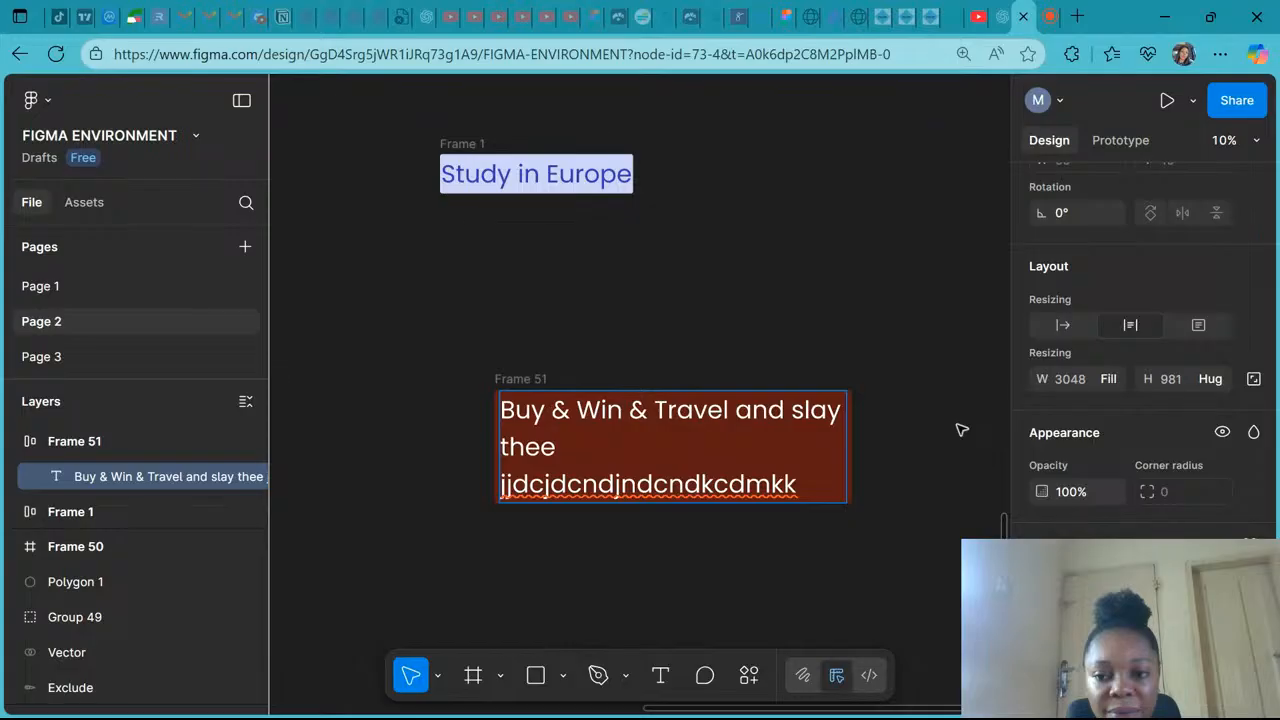
# - Delete the added text back to "Buy & Win & Travel and" and leave text editing
pyautogui.press('BackSpace')
pyautogui.press('BackSpace')
pyautogui.press('BackSpace')
pyautogui.press('BackSpace')
pyautogui.press('BackSpace')
pyautogui.press('BackSpace')
pyautogui.press('BackSpace')
pyautogui.press('BackSpace')
pyautogui.press('BackSpace')
pyautogui.press('BackSpace')
pyautogui.press('BackSpace')
pyautogui.press('BackSpace')
pyautogui.press('BackSpace')
pyautogui.press('BackSpace')
pyautogui.press('BackSpace')
pyautogui.press('BackSpace')
pyautogui.press('BackSpace')
pyautogui.press('BackSpace')
pyautogui.press('BackSpace')
pyautogui.press('BackSpace')
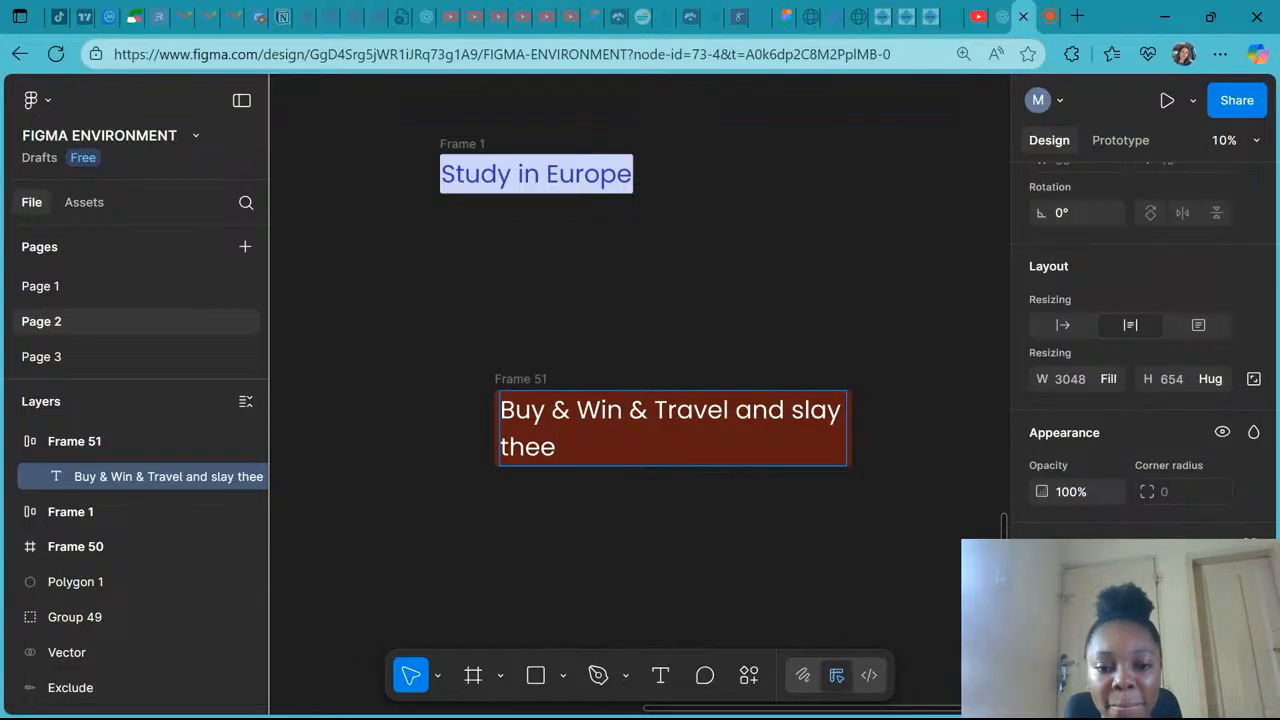
pyautogui.press('BackSpace')
pyautogui.press('BackSpace')
pyautogui.press('BackSpace')
pyautogui.press('BackSpace')
pyautogui.press('BackSpace')
pyautogui.press('BackSpace')
pyautogui.press('BackSpace')
pyautogui.press('BackSpace')
pyautogui.press('BackSpace')
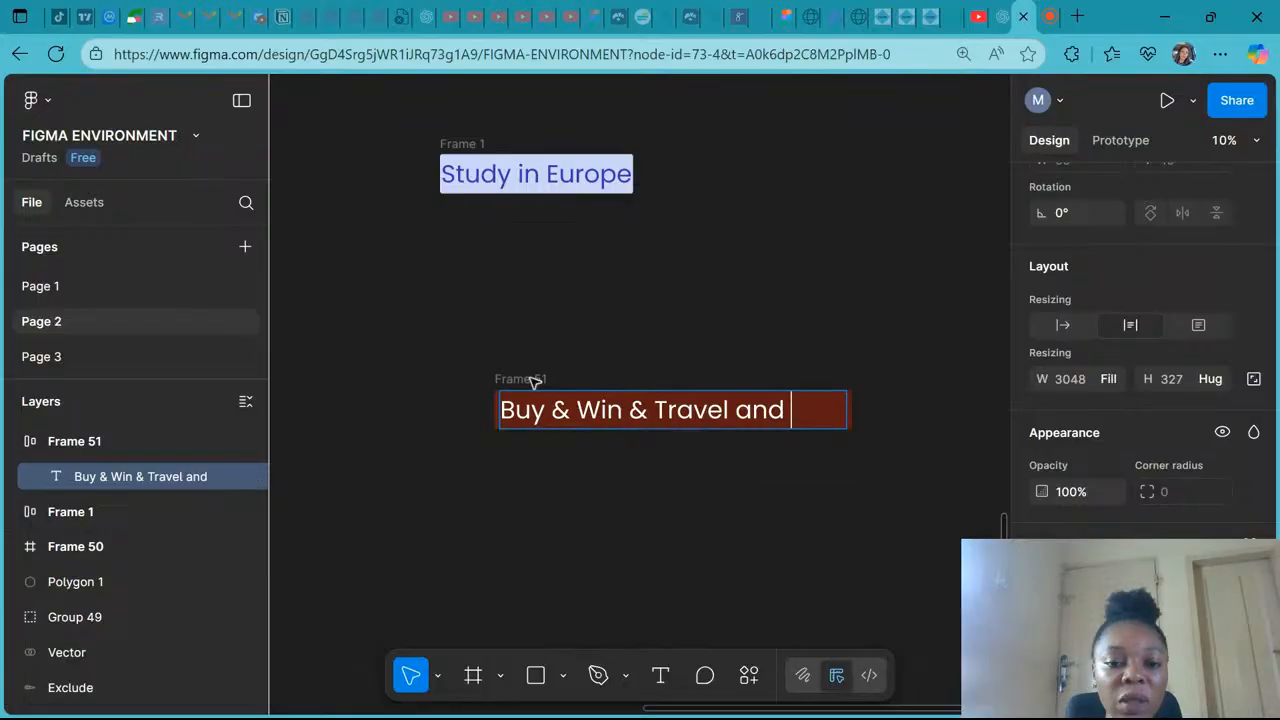
pyautogui.press('Escape')
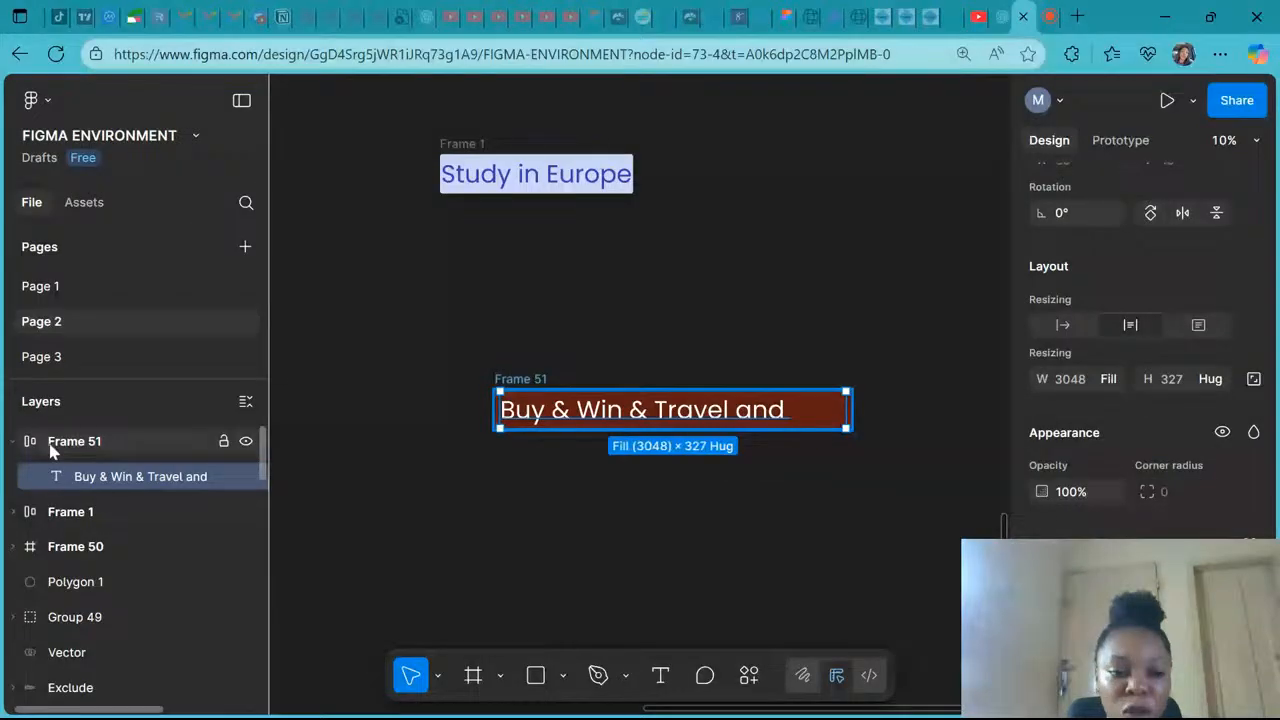
# - Select Frame 51, review its width resizing options, and reselect the text layer
pyautogui.click(60, 441)
pyautogui.click(1104, 378)
pyautogui.click(1106, 405)
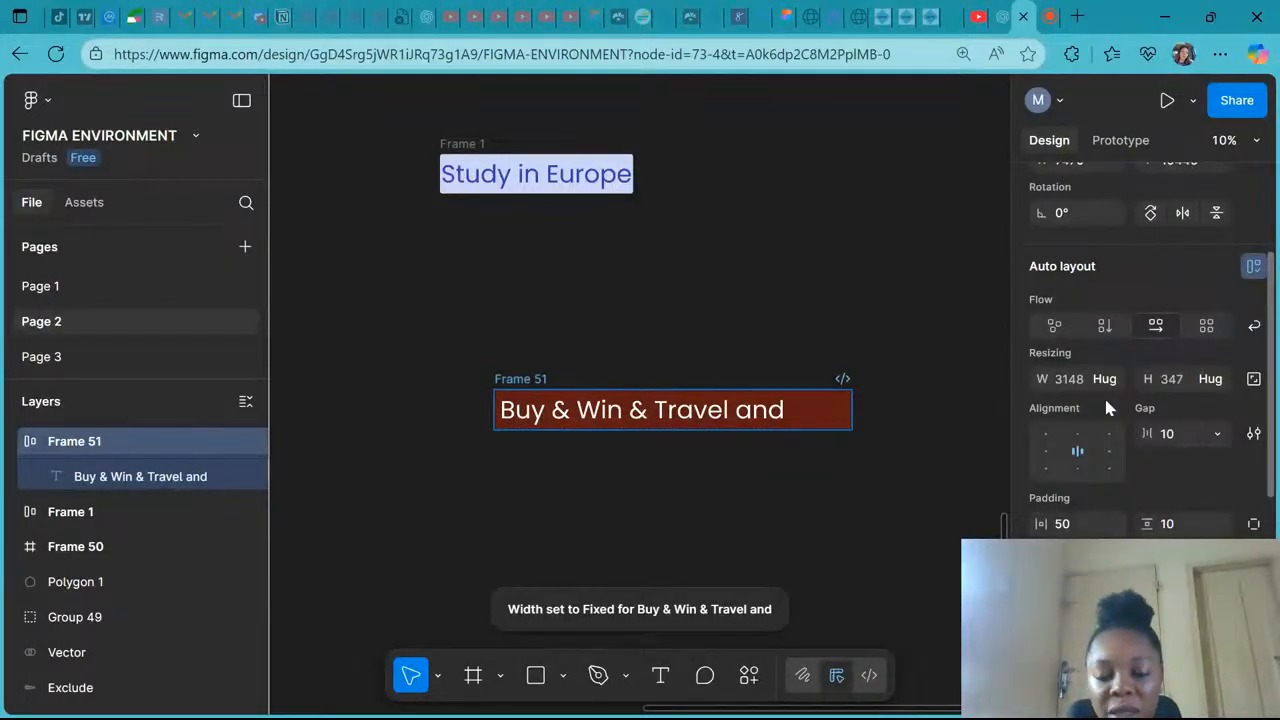
pyautogui.click(155, 478)
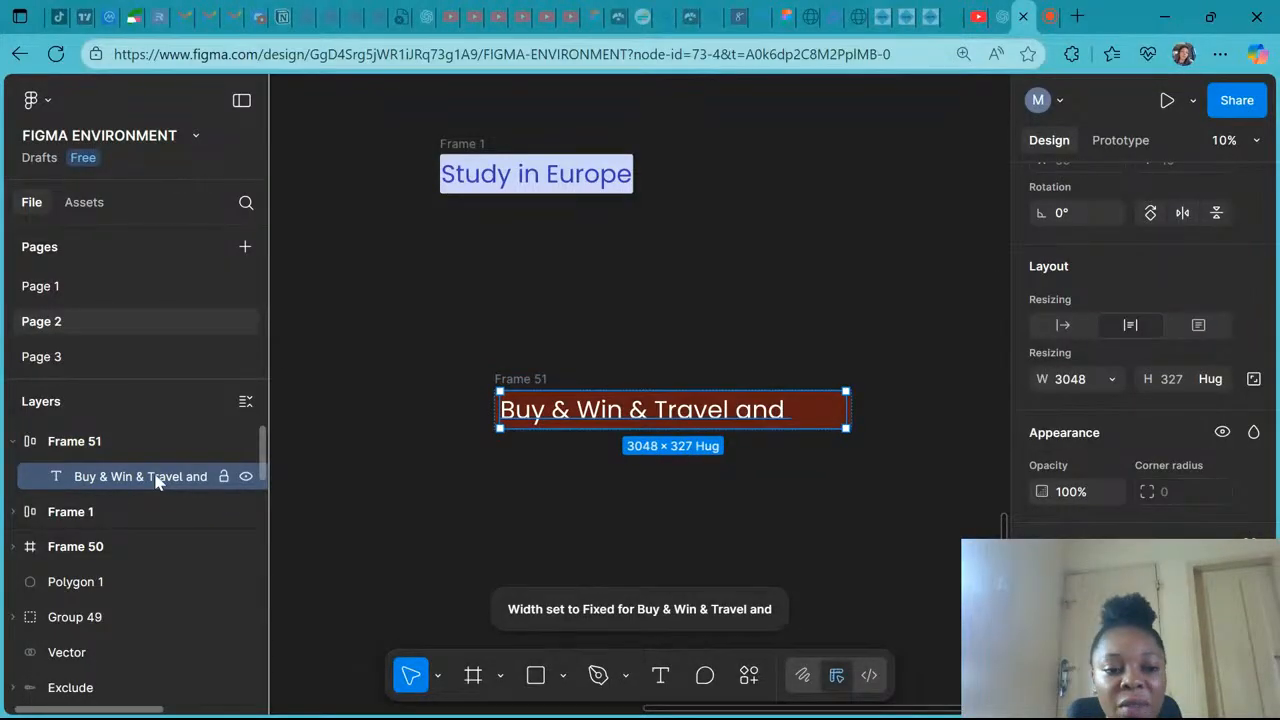
# - Set the text layer's width resizing to Hug contents
pyautogui.click(1110, 379)
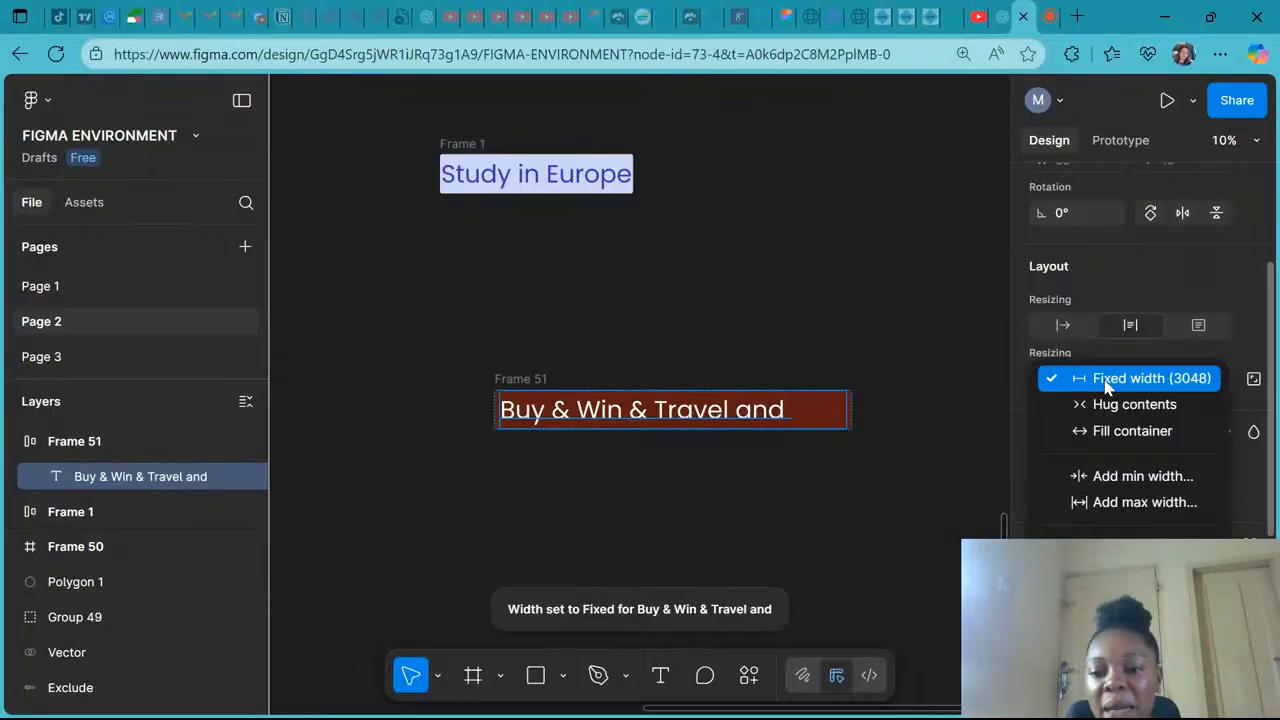
pyautogui.click(1115, 406)
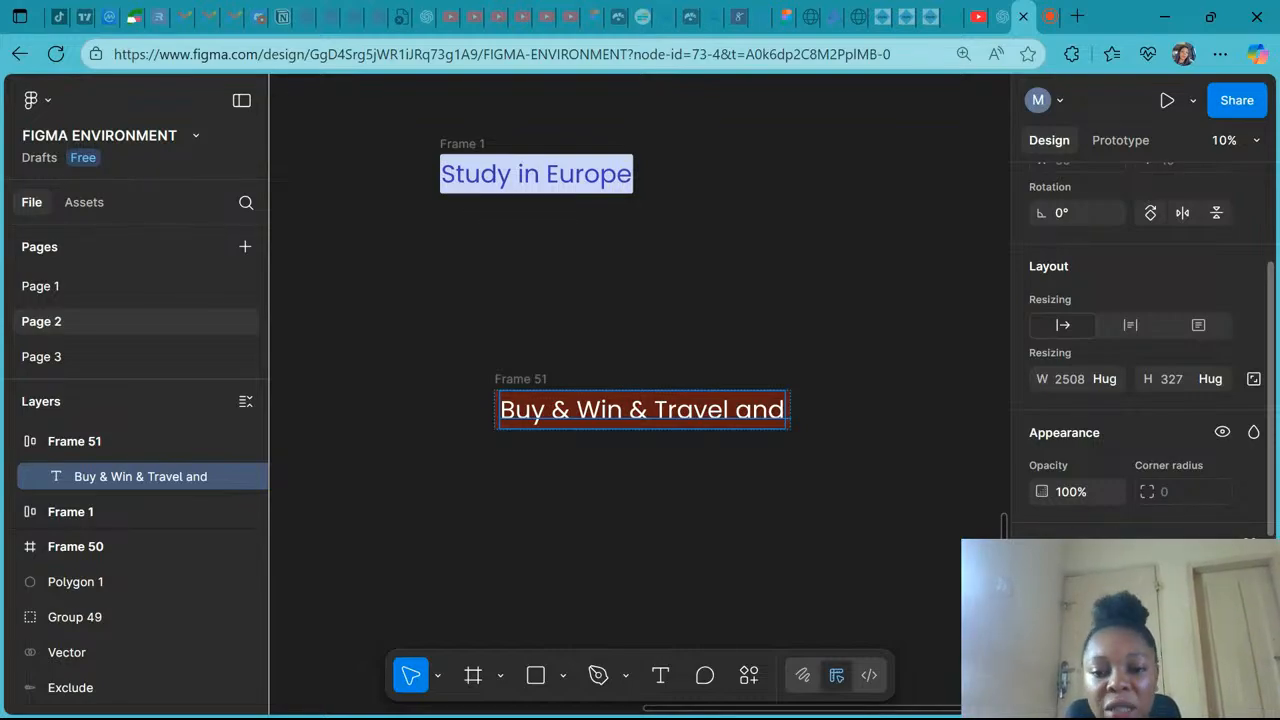
# - Set the text layer's width resizing to Fixed width
pyautogui.click(1113, 380)
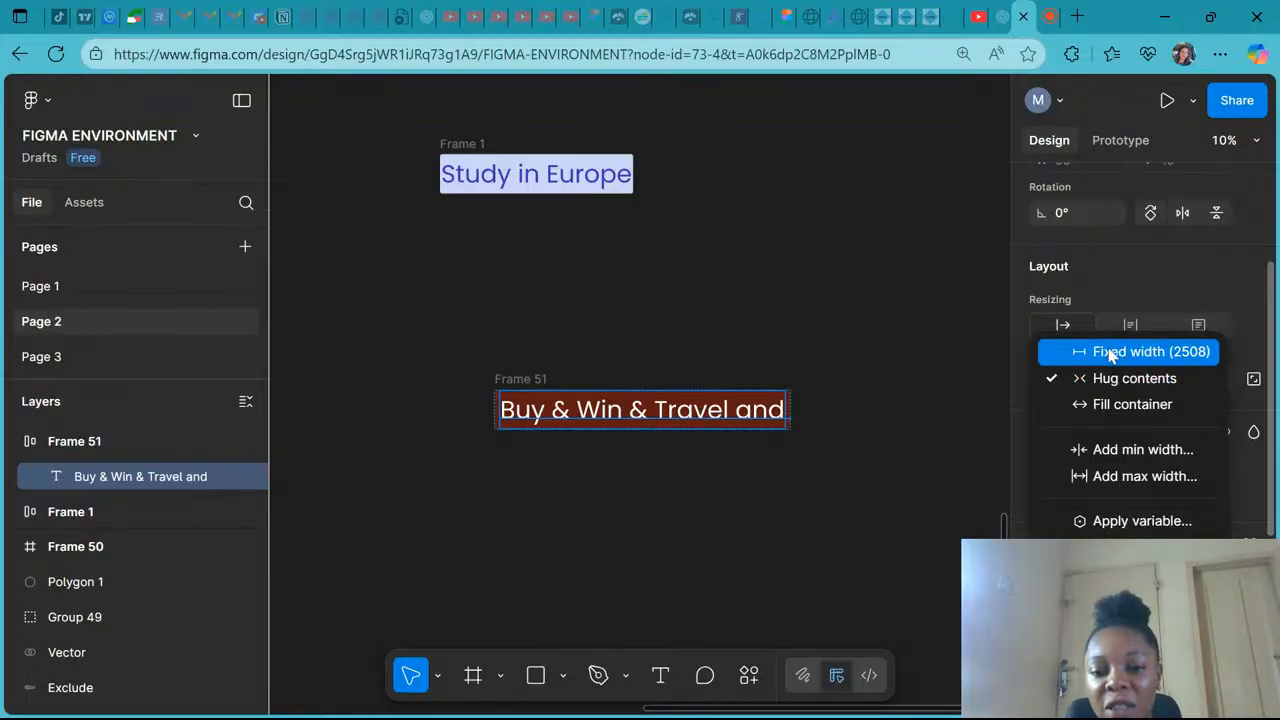
pyautogui.click(1110, 352)
pyautogui.press('Return')
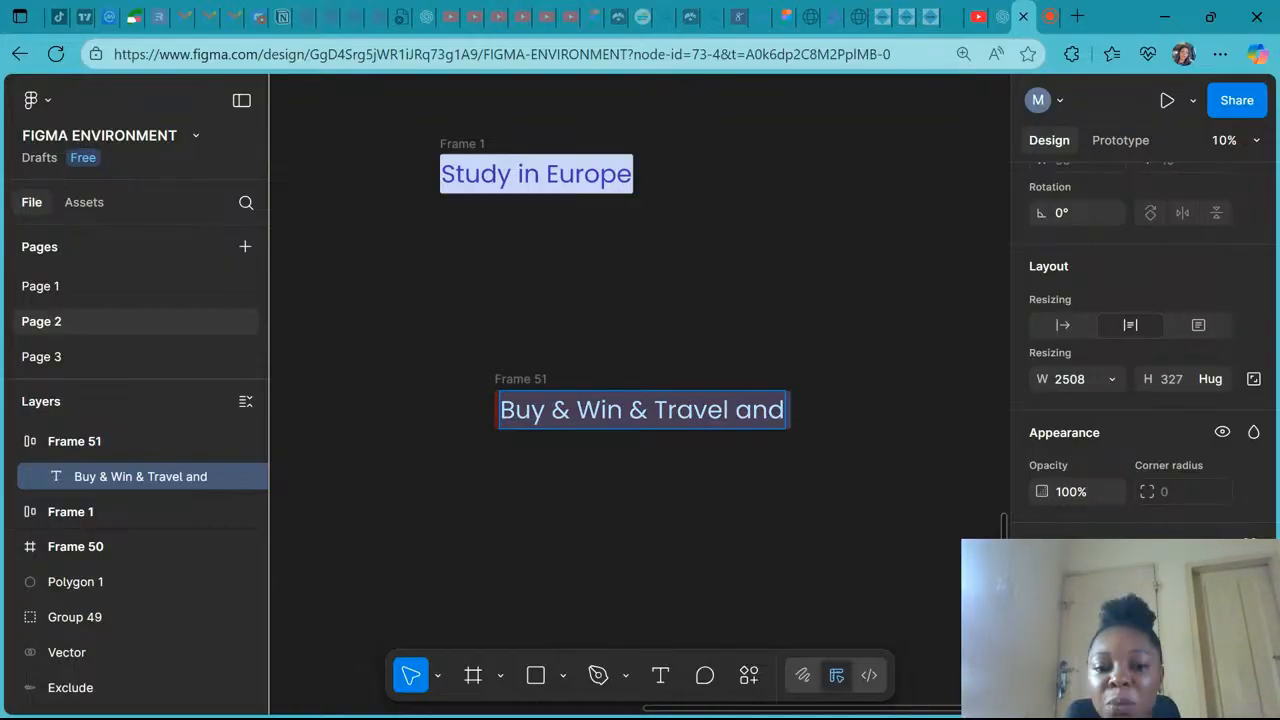
# - Delete "Travel and" from the button text and undo the deletion
pyautogui.click(648, 410)
pyautogui.hotkey('shift', 'Right')
pyautogui.hotkey('shift', 'Right')
pyautogui.hotkey('shift', 'End')
pyautogui.press('BackSpace')
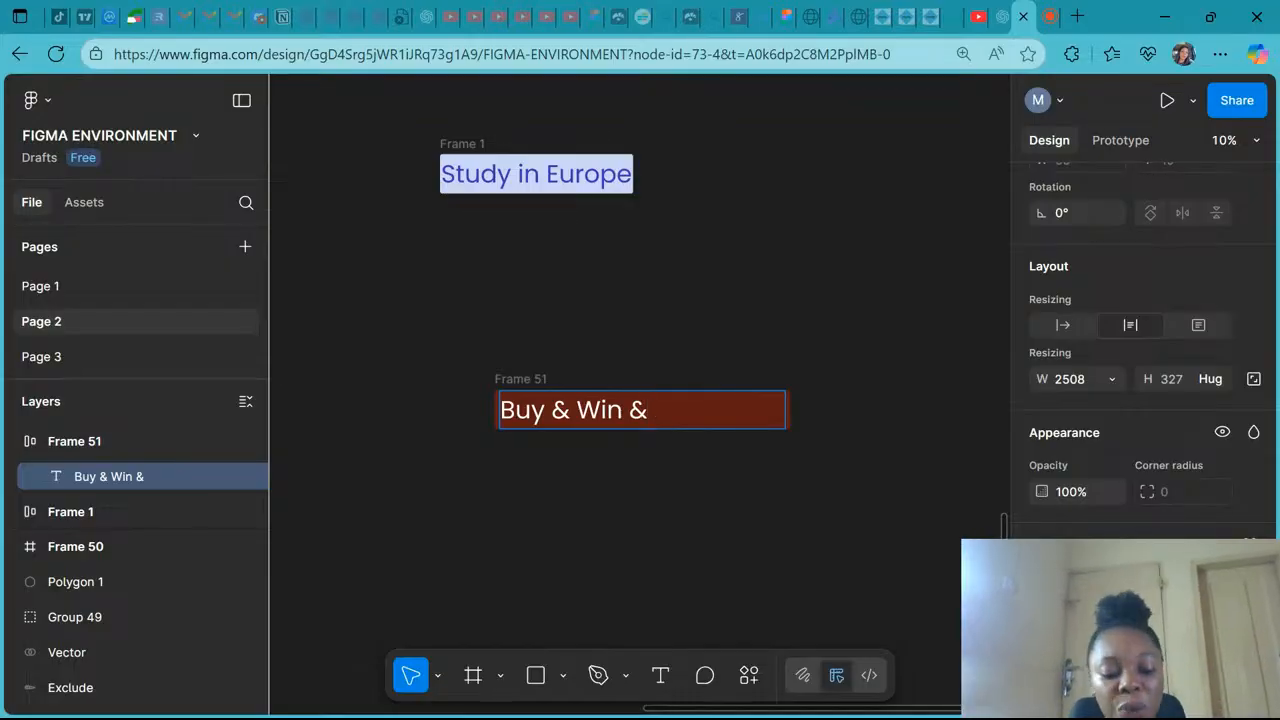
pyautogui.hotkey('ctrl', 'z')
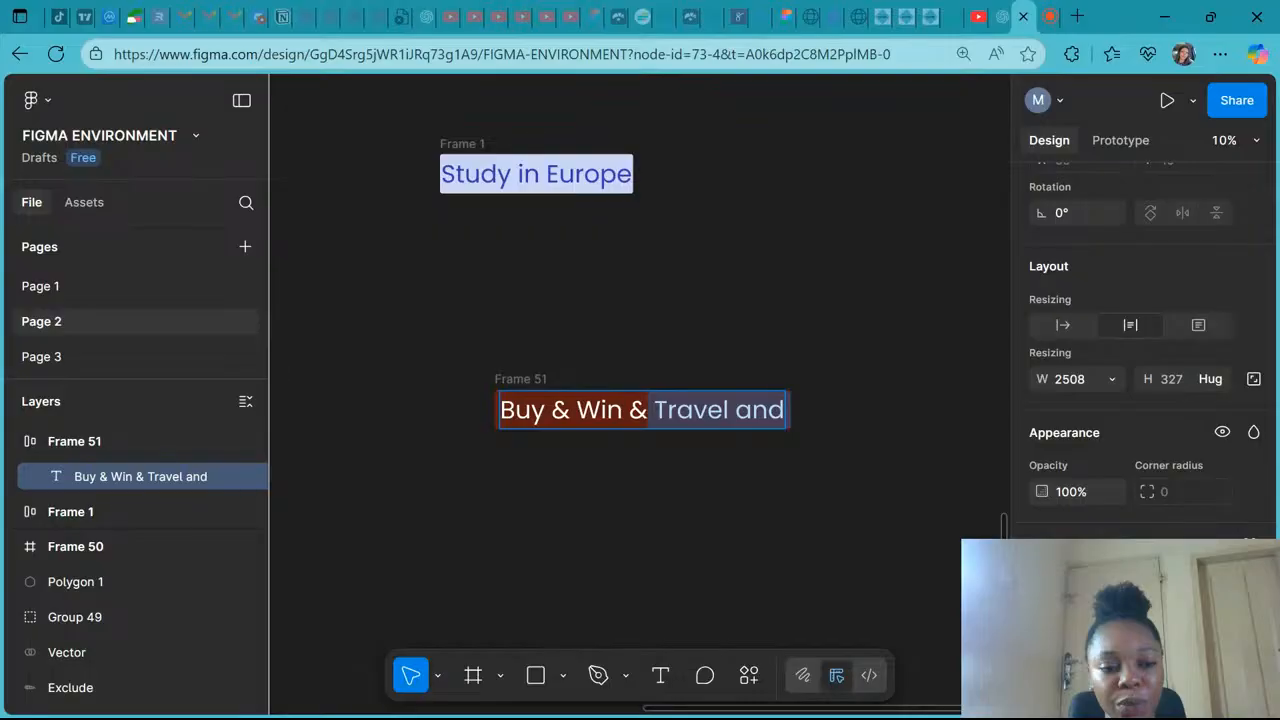
# - Switch the text layer's width resizing back to Hug contents
pyautogui.click(1100, 379)
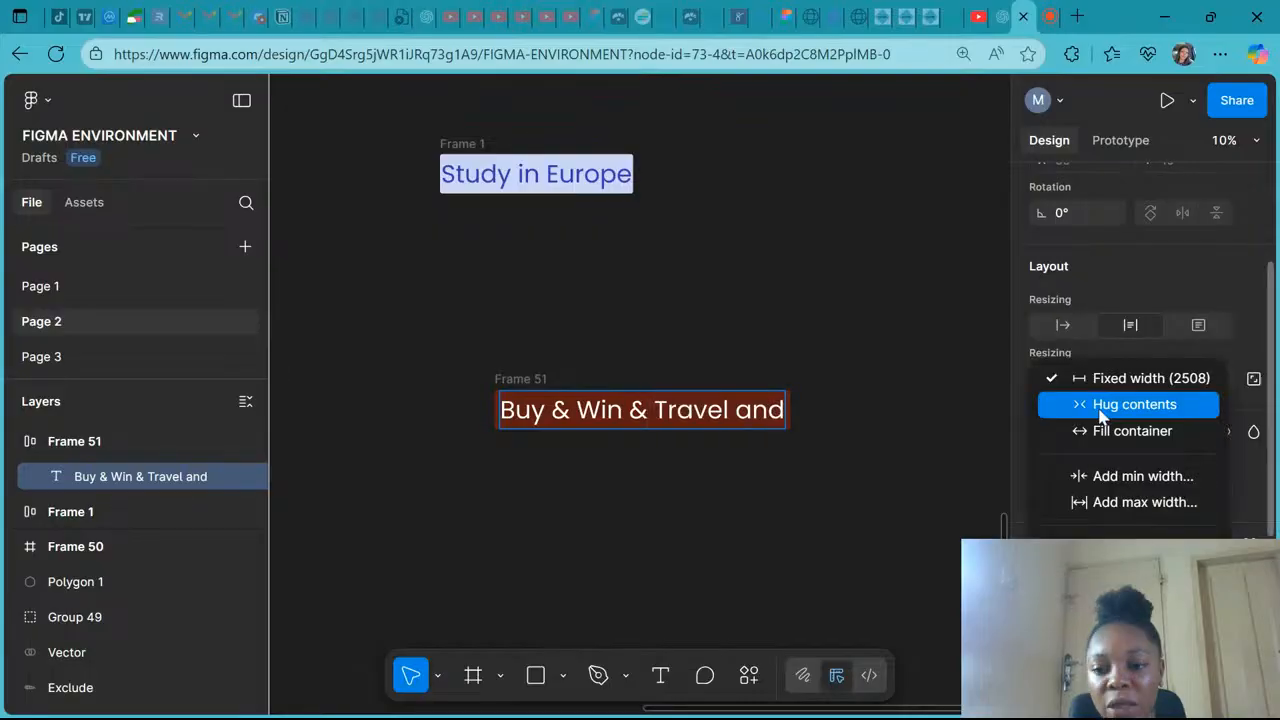
pyautogui.click(1100, 408)
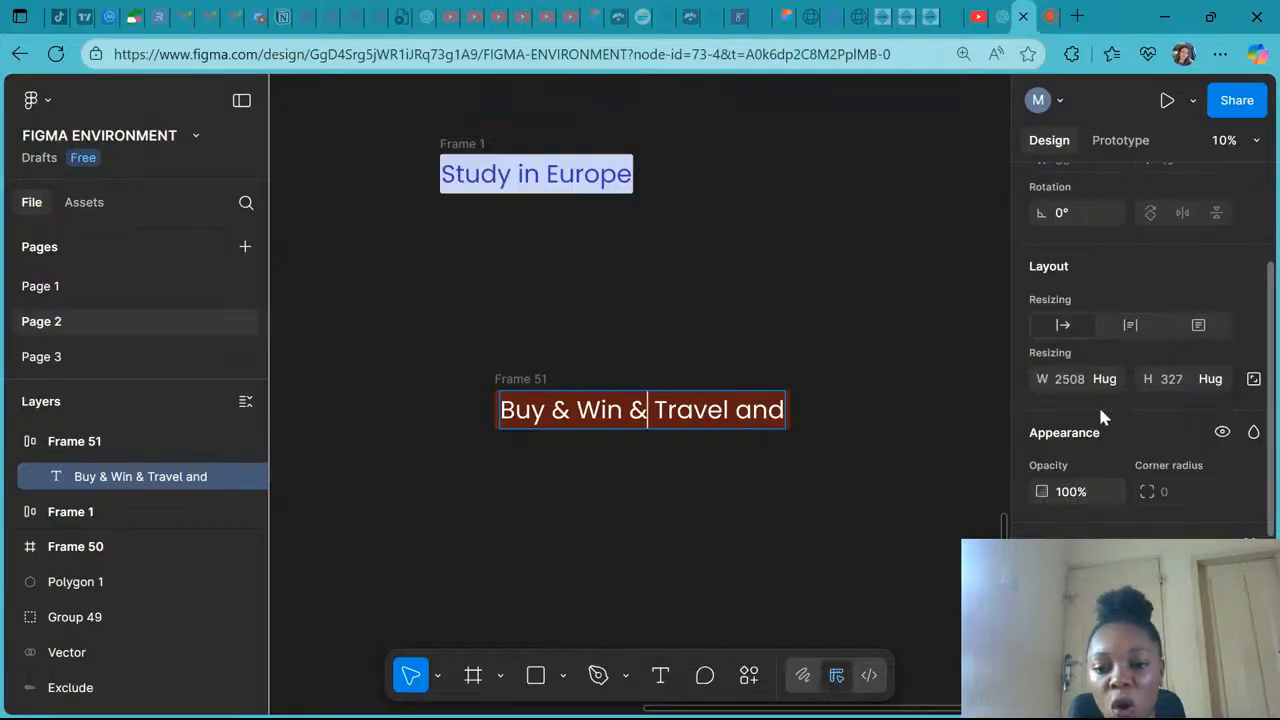
# - Move Frame 51 up to sit just below the Study in Europe frame
pyautogui.click(89, 443)
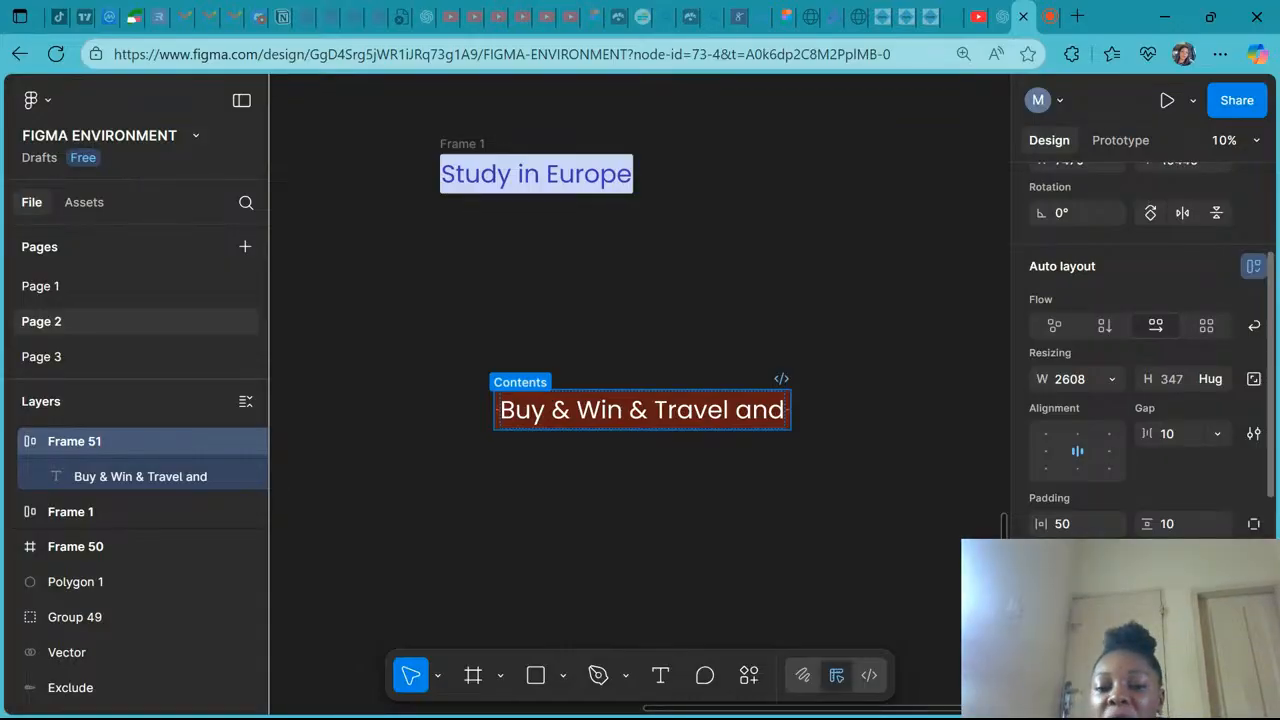
pyautogui.click(629, 513)
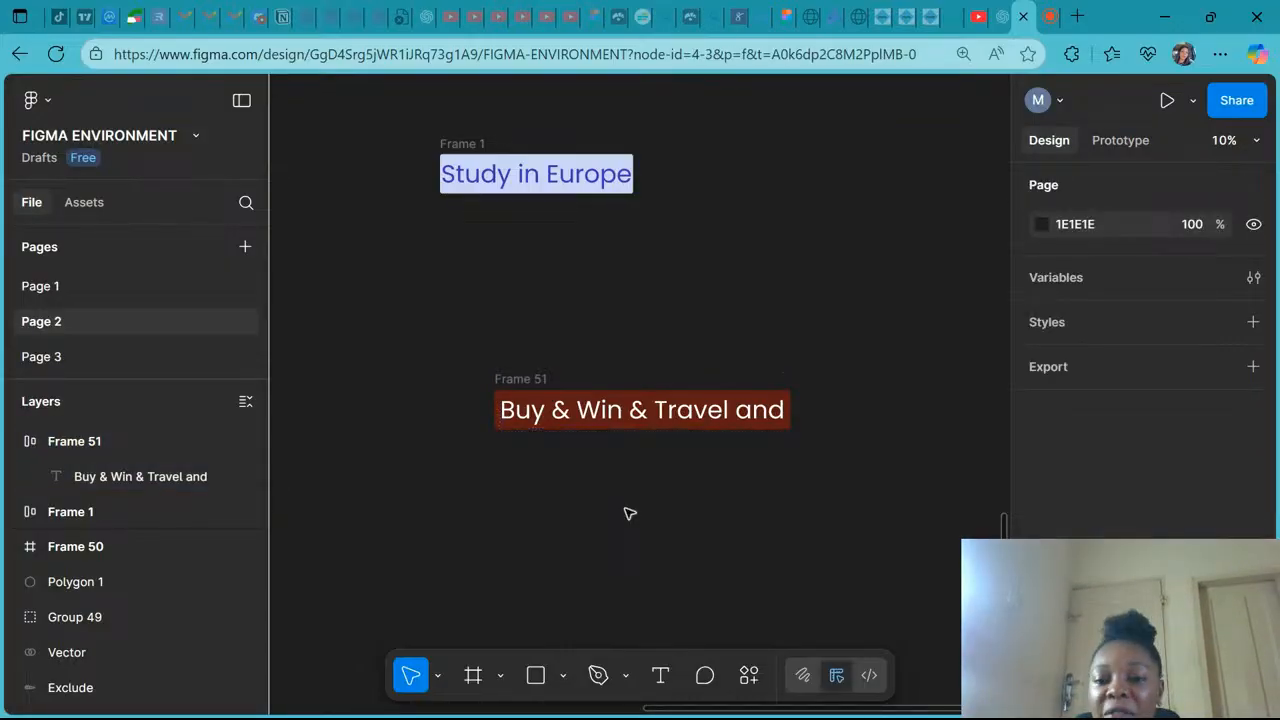
pyautogui.click(532, 379)
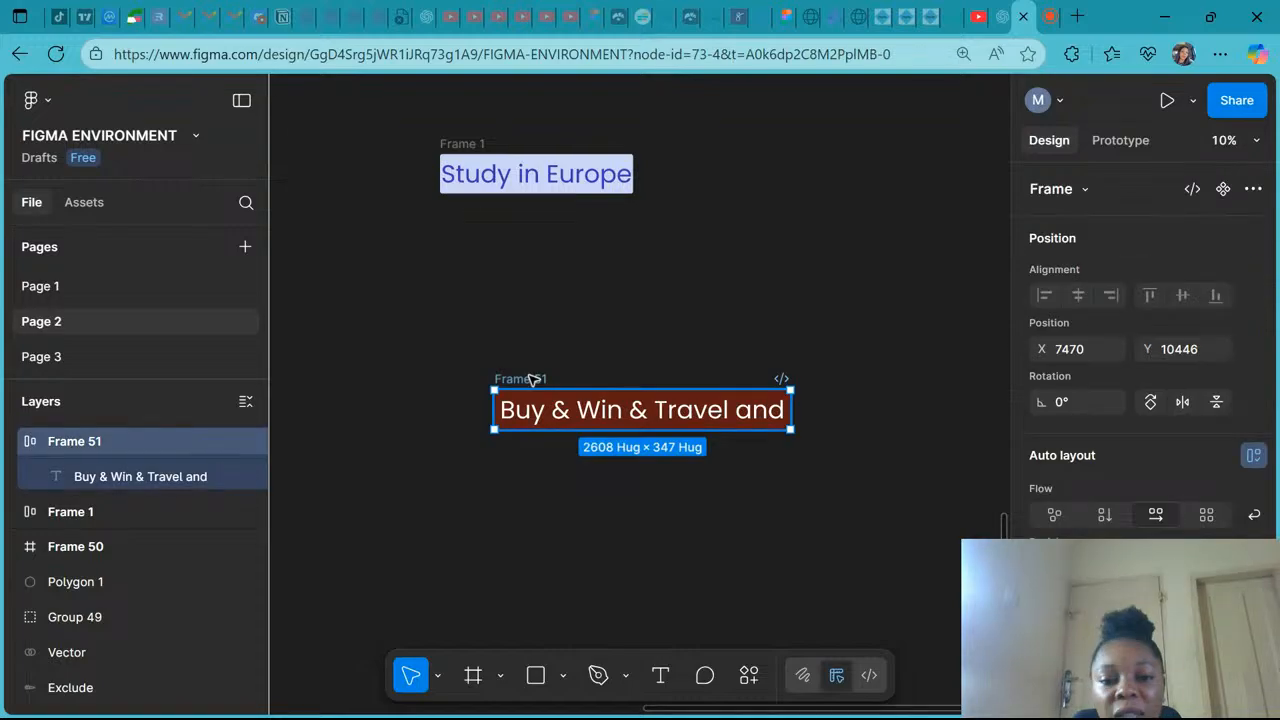
pyautogui.moveTo(532, 379); pyautogui.dragTo(478, 234)
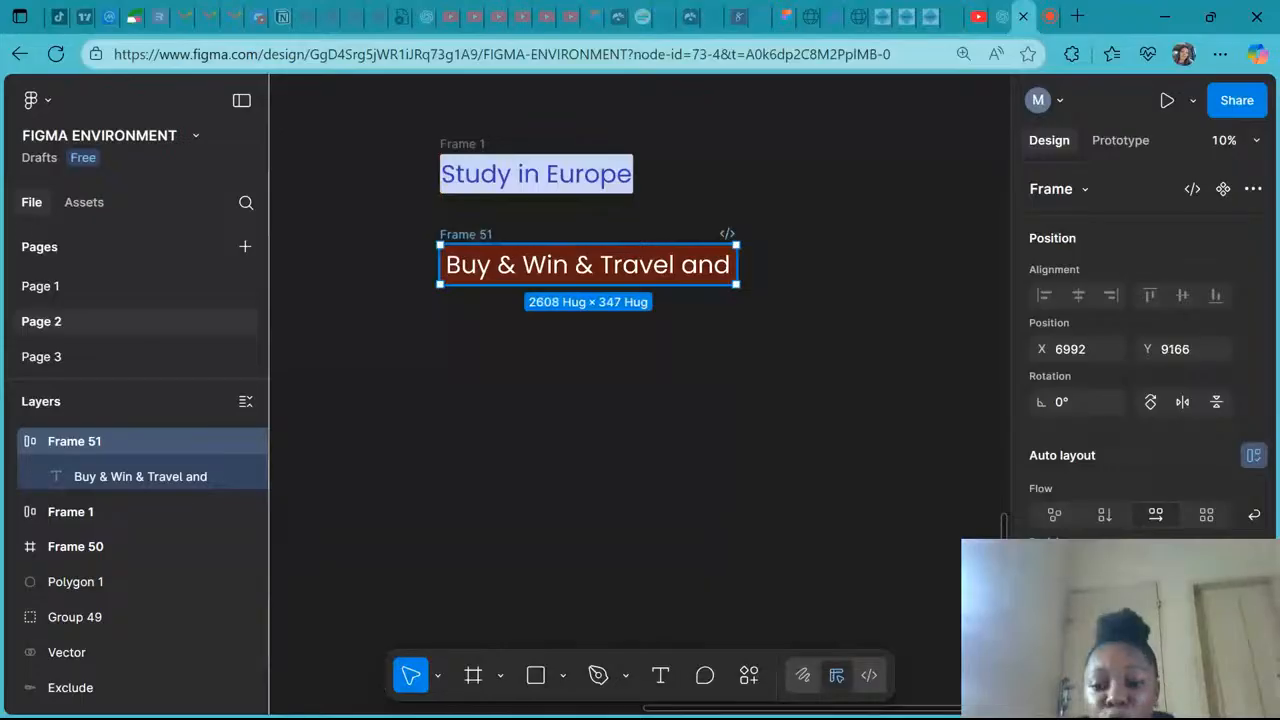
# - Duplicate Frame 51 into a copy placed below the original
pyautogui.scroll(-3, 1172, 497)
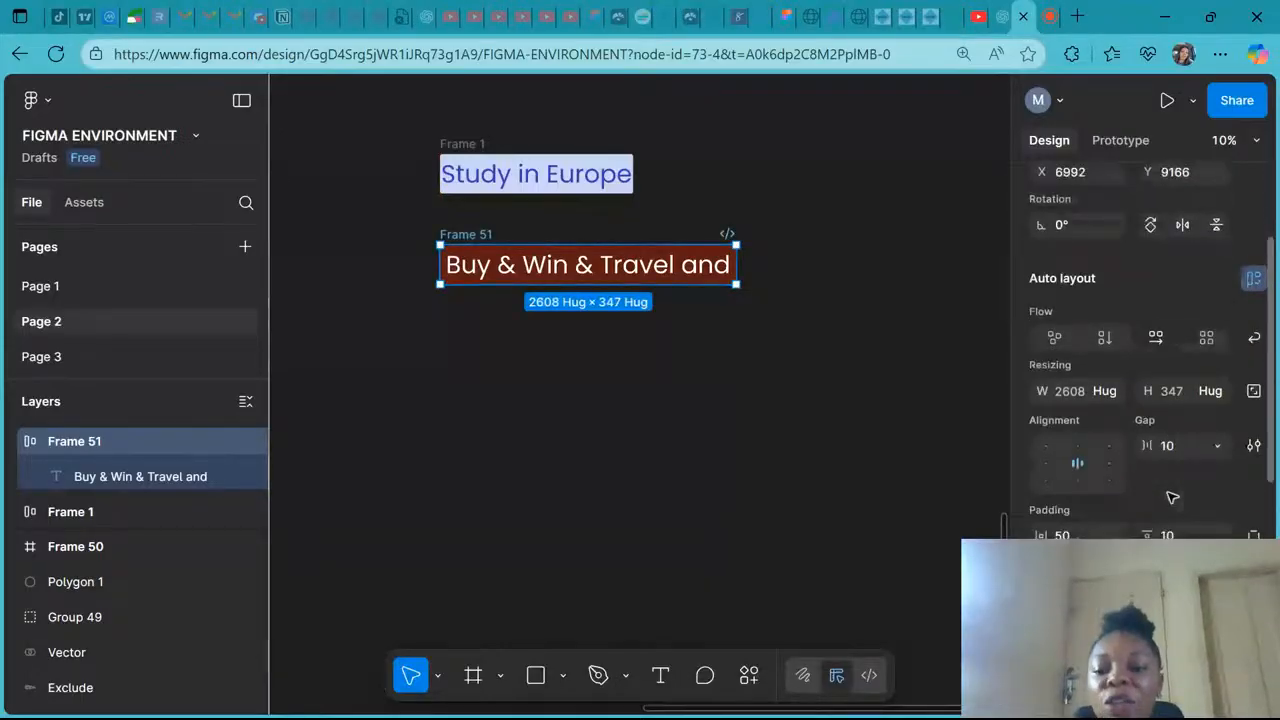
pyautogui.scroll(-1, 724, 439)
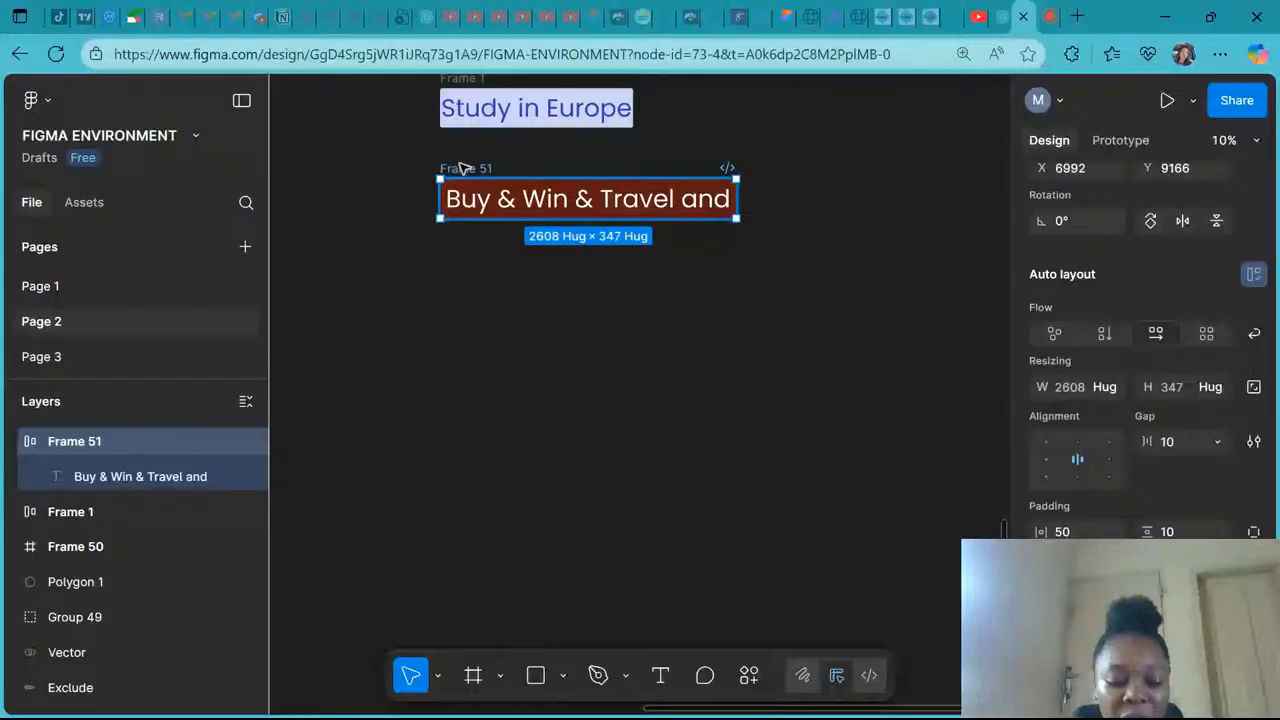
pyautogui.moveTo(463, 168); pyautogui.dragTo(459, 275)
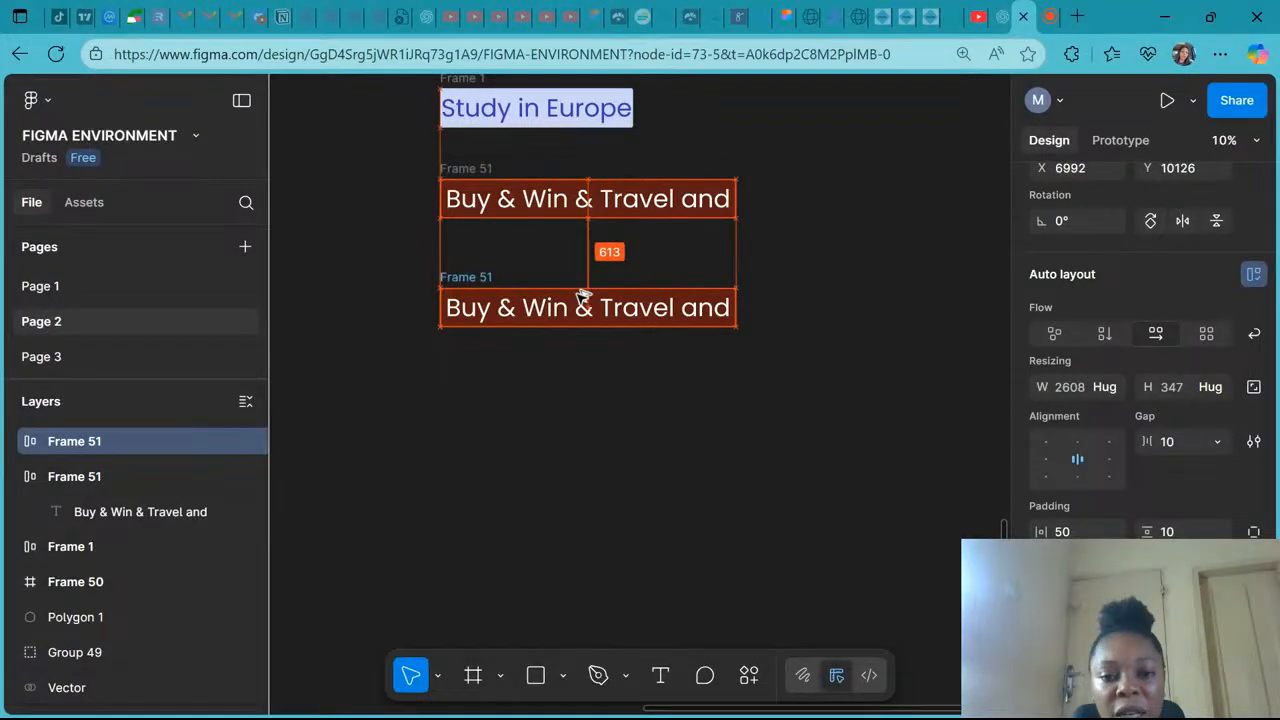
# - Duplicate the text layer inside the copied frame, Frame 52
pyautogui.doubleClick(503, 305)
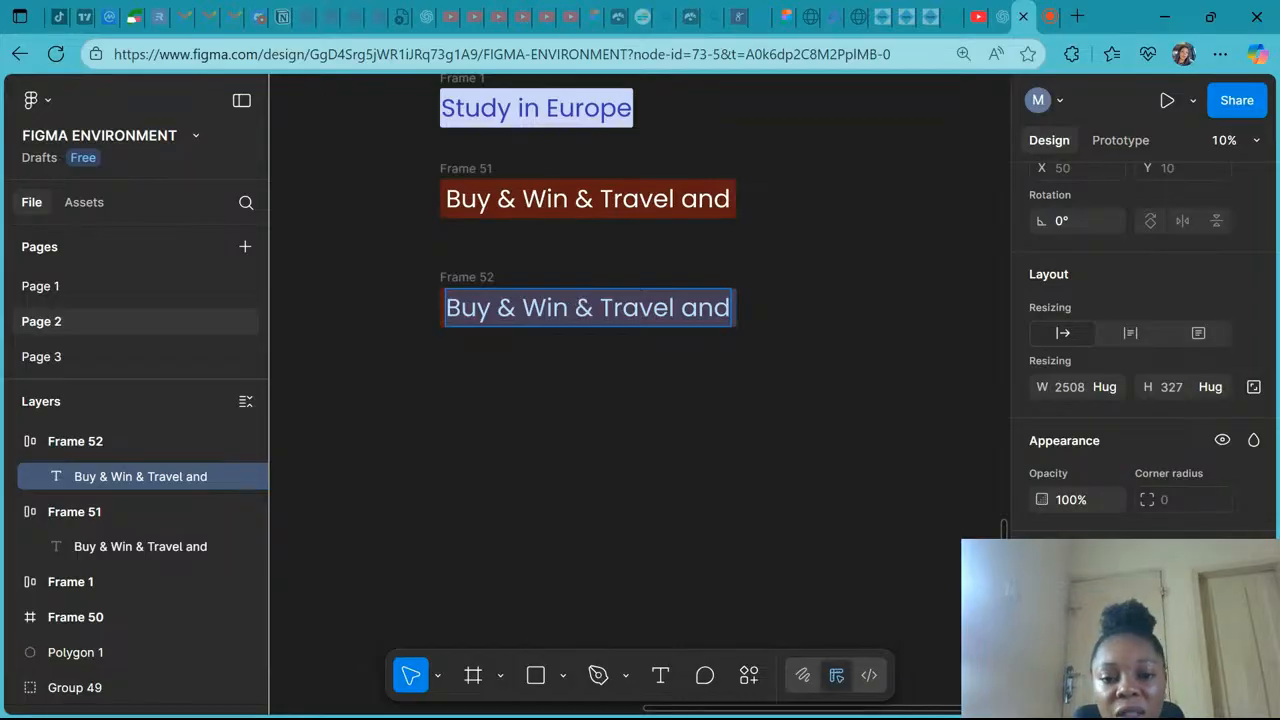
pyautogui.press('Escape')
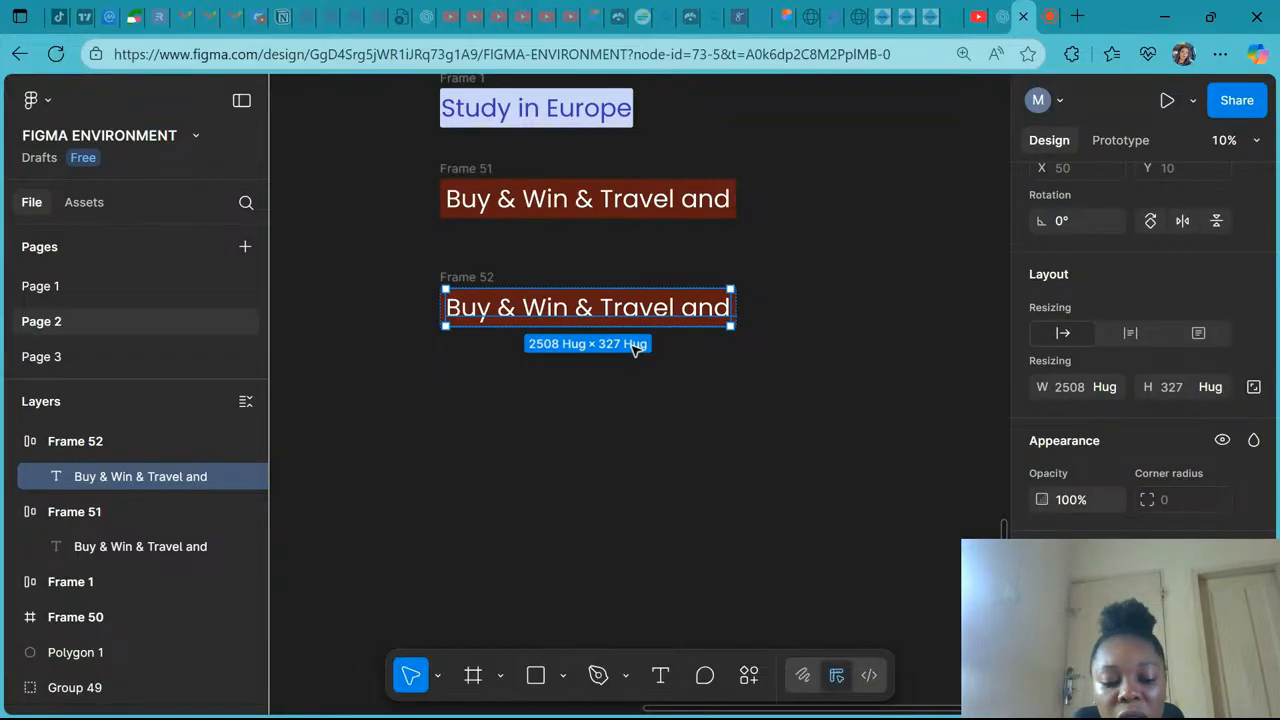
pyautogui.hotkey('ctrl', 'd')
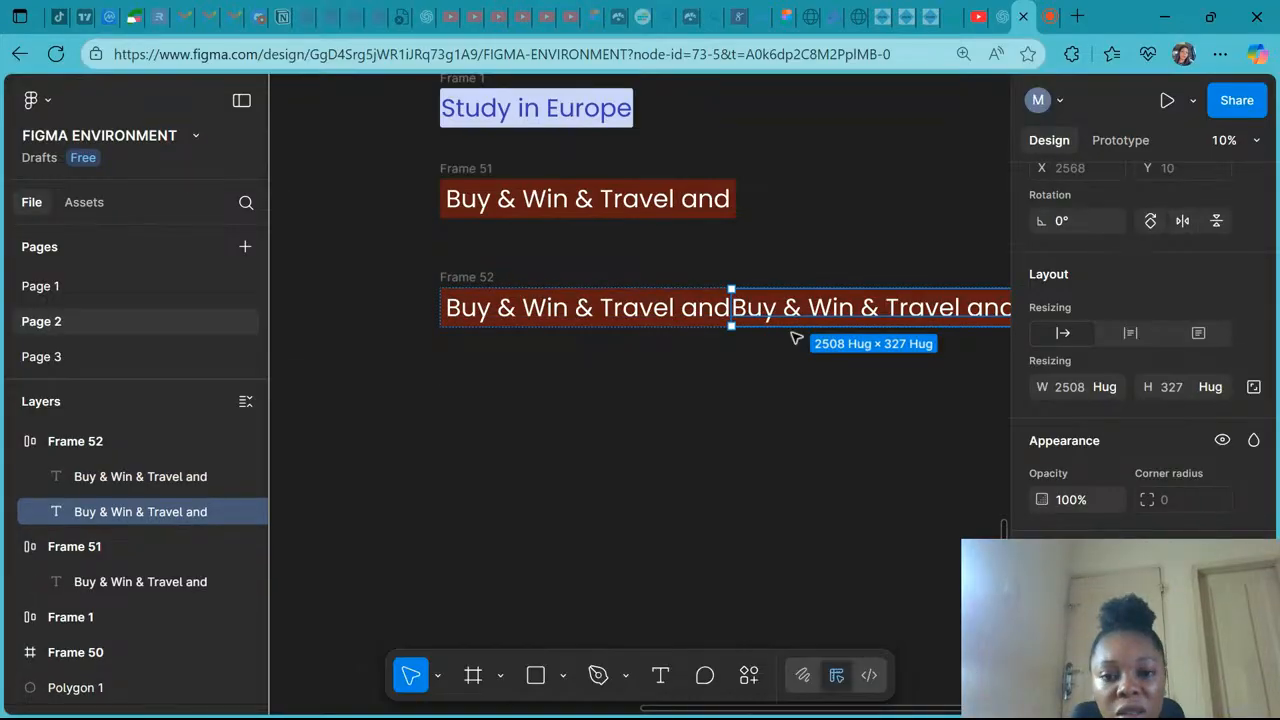
# - Launch the Feather Icons plugin, search for cart, and insert the shopping cart icon onto the canvas
pyautogui.click(749, 675)
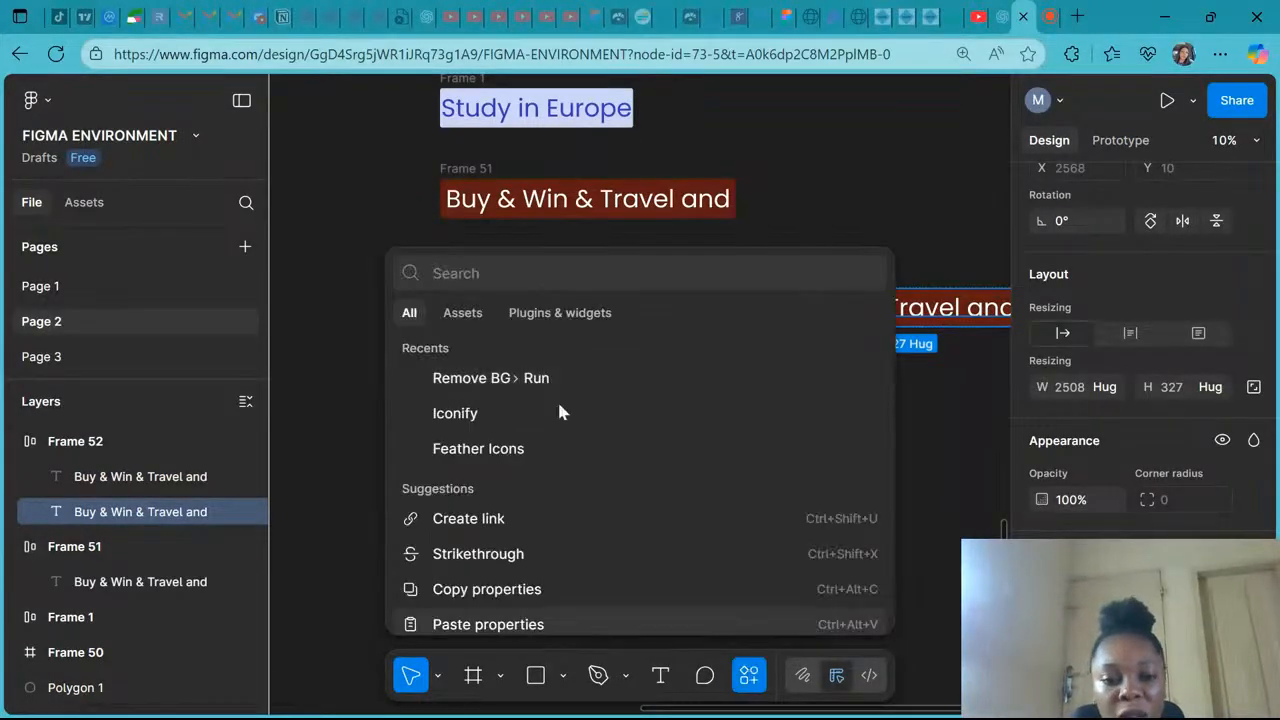
pyautogui.click(524, 457)
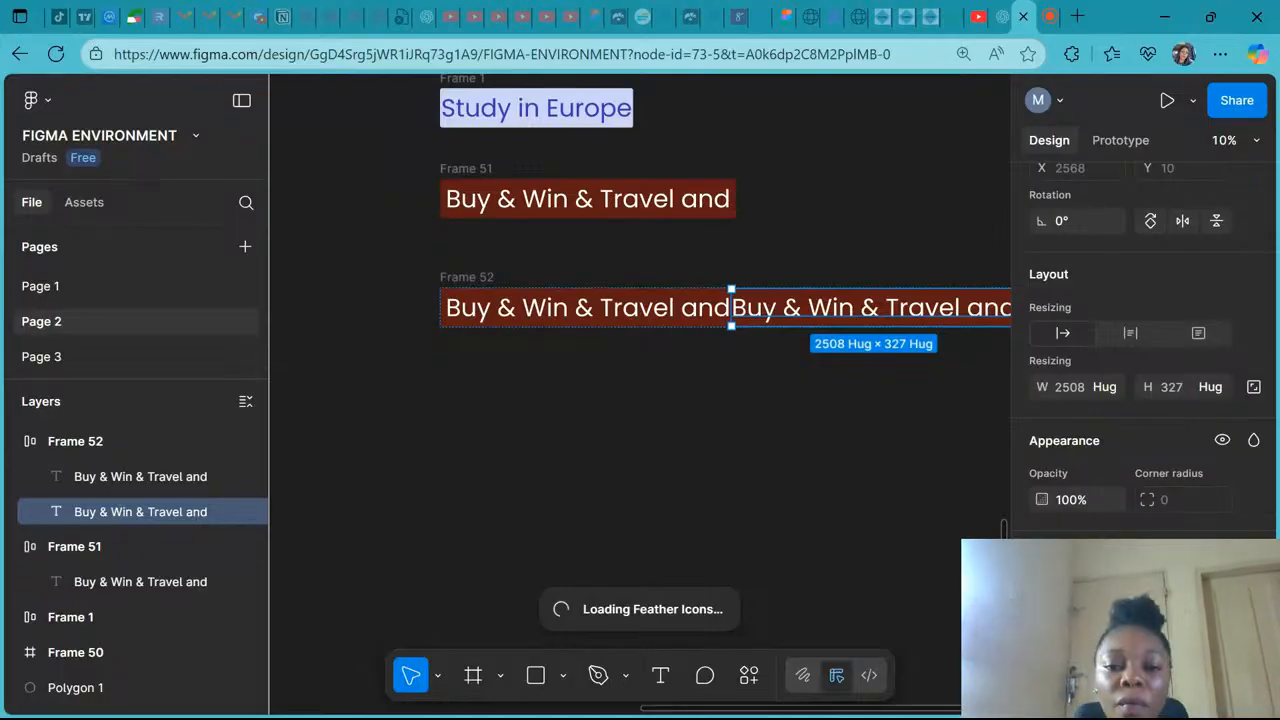
pyautogui.click(1049, 18)
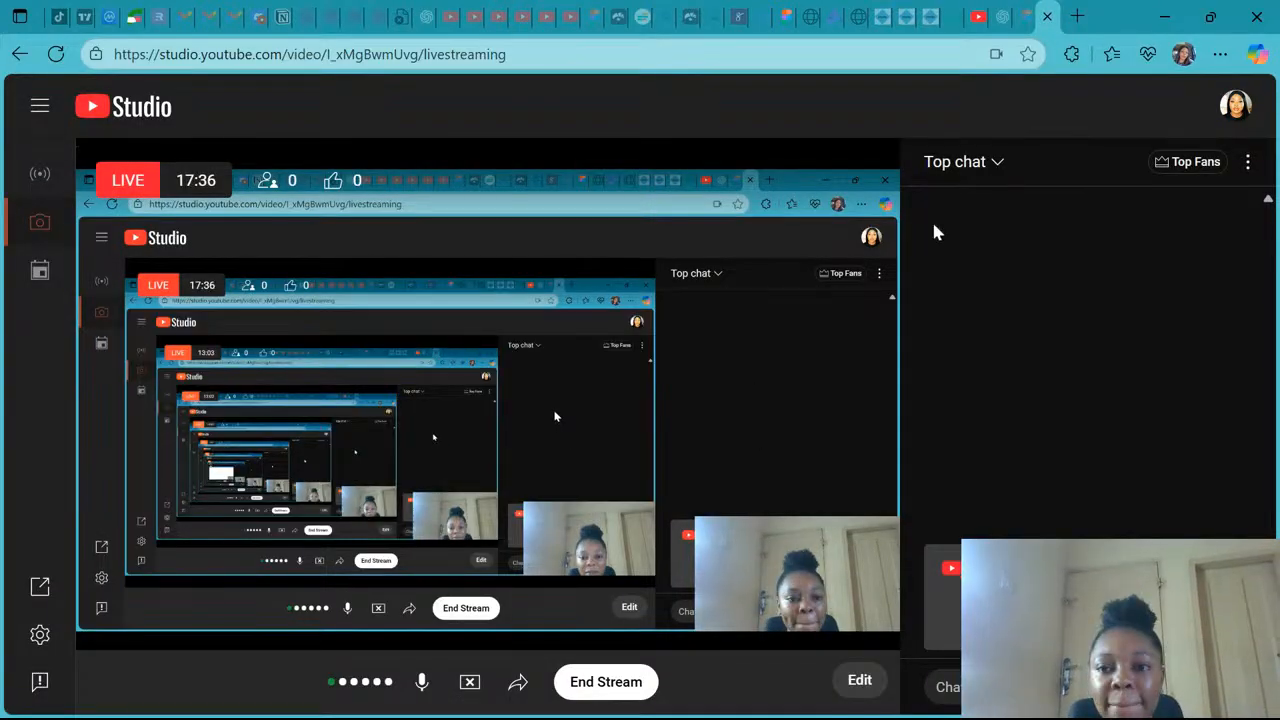
pyautogui.click(1020, 28)
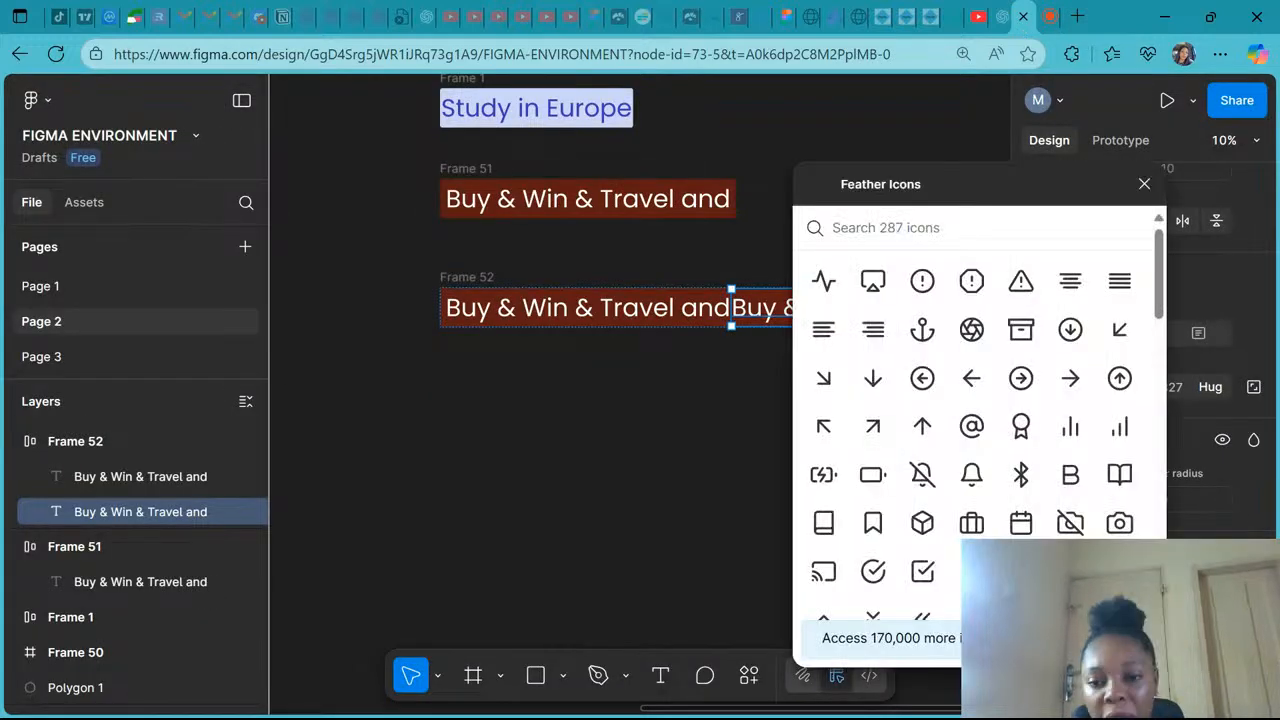
pyautogui.scroll(-3, 885, 262)
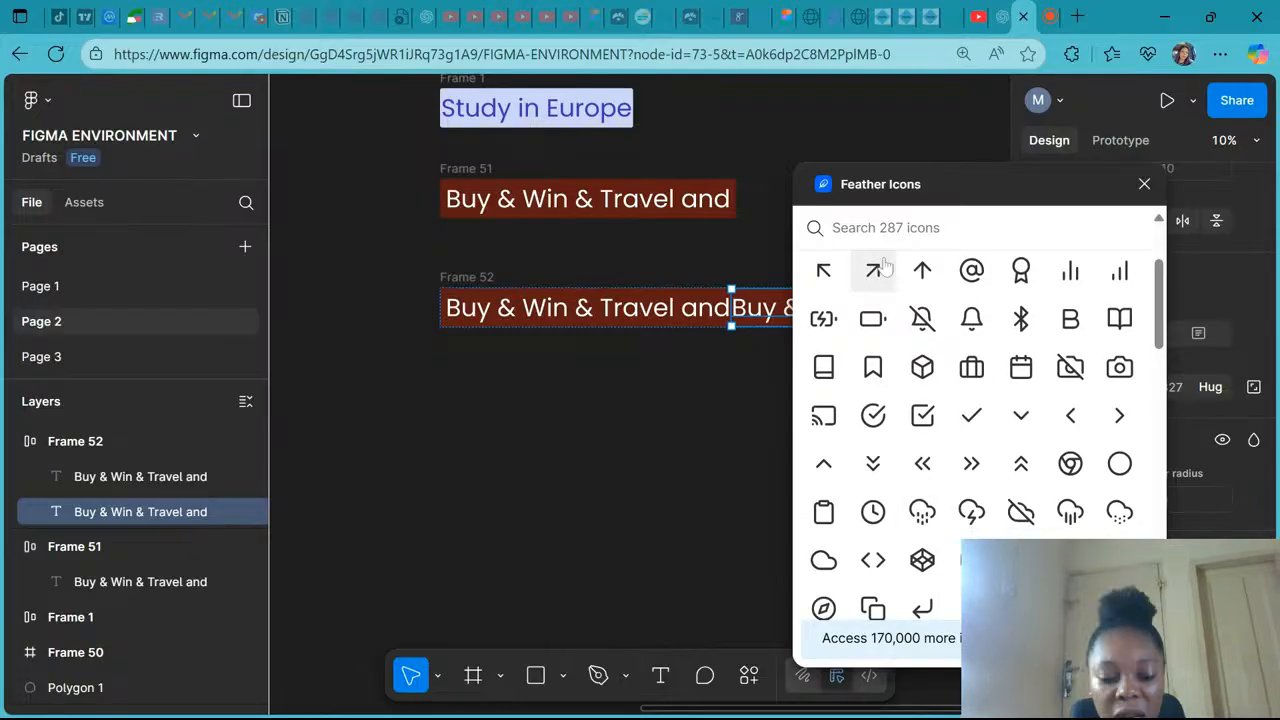
pyautogui.write('cart')
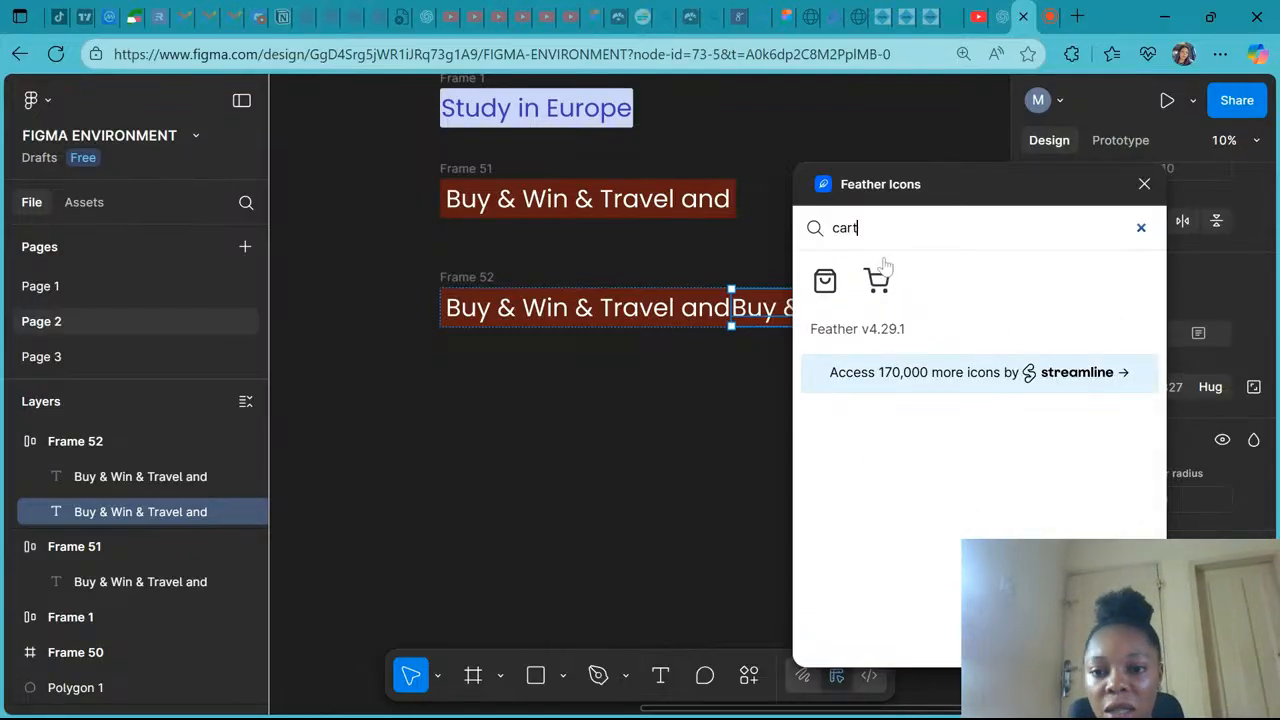
pyautogui.click(877, 280)
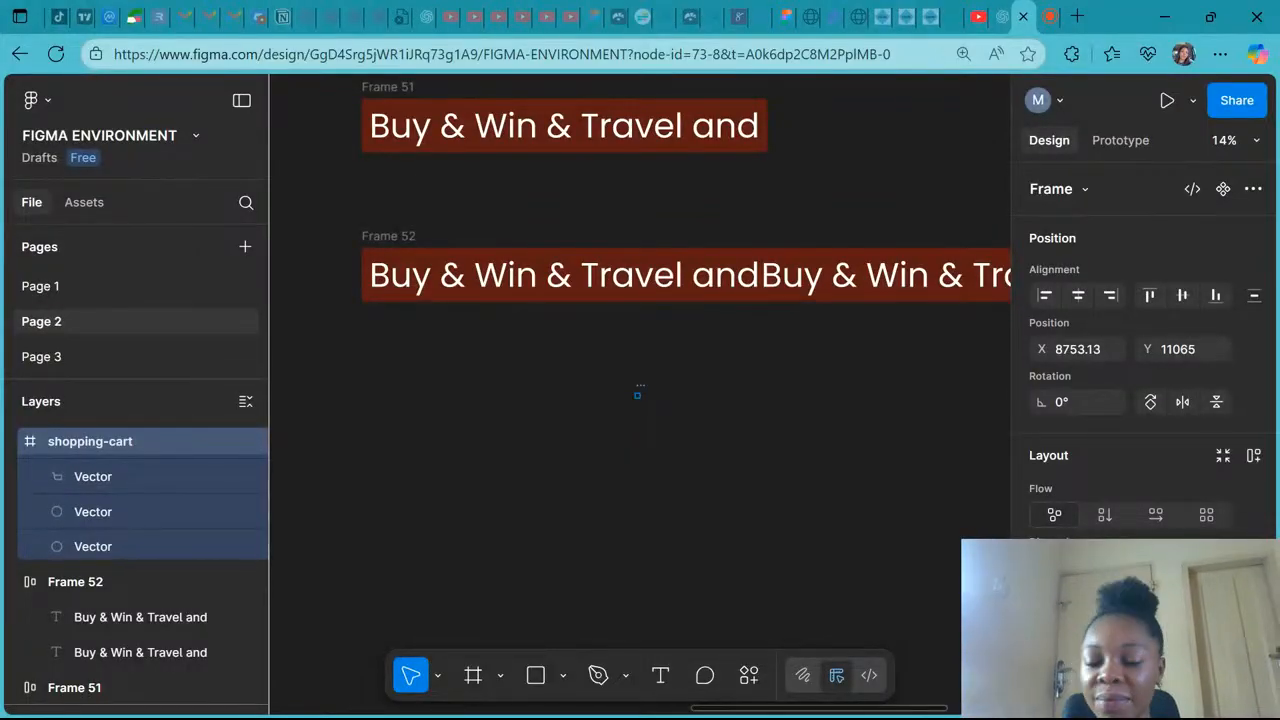
# - Place the shopping-cart icon inside Frame 52 ahead of the text and undo the duplicated text layer
pyautogui.click(643, 391)
pyautogui.click(638, 392)
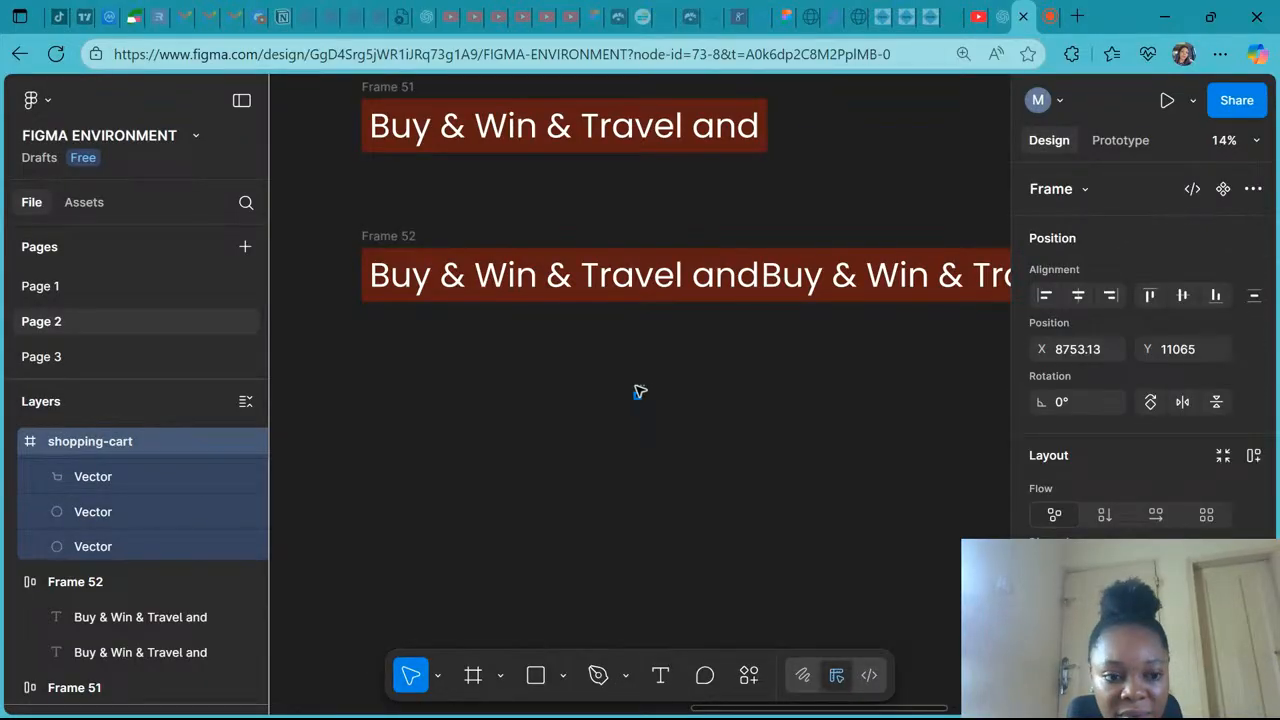
pyautogui.press('k')
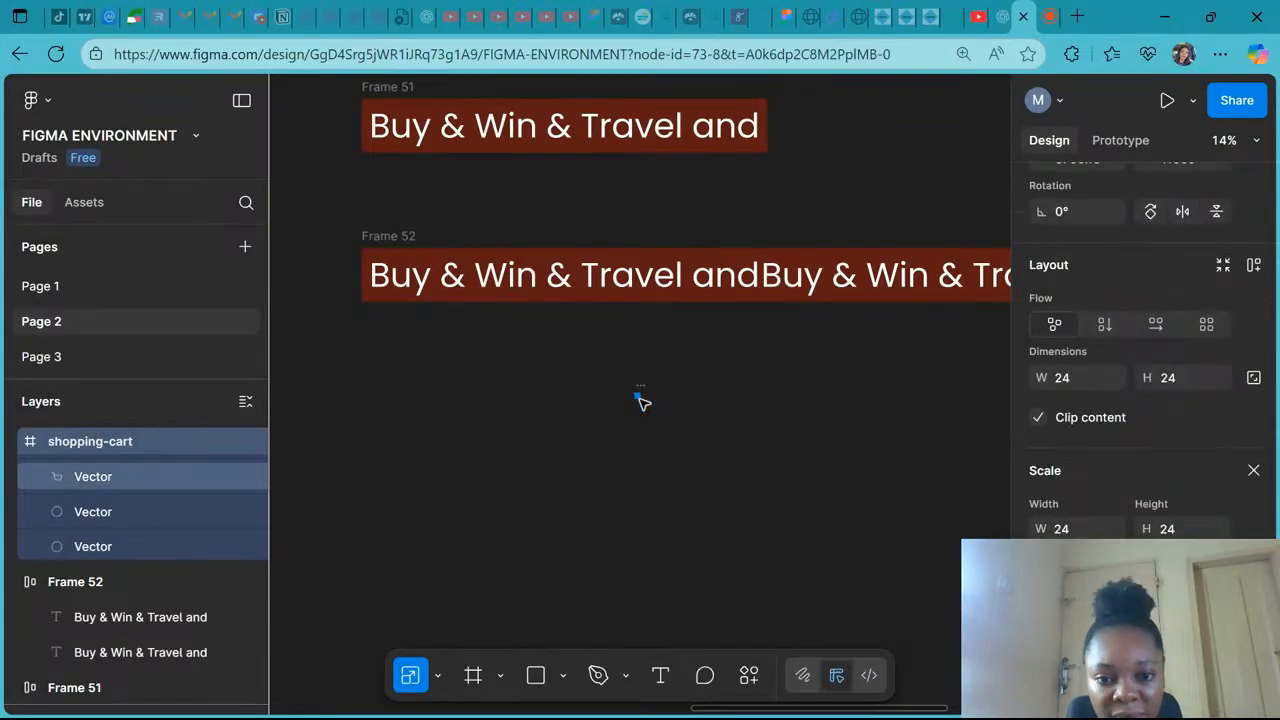
pyautogui.scroll(3, 642, 399)
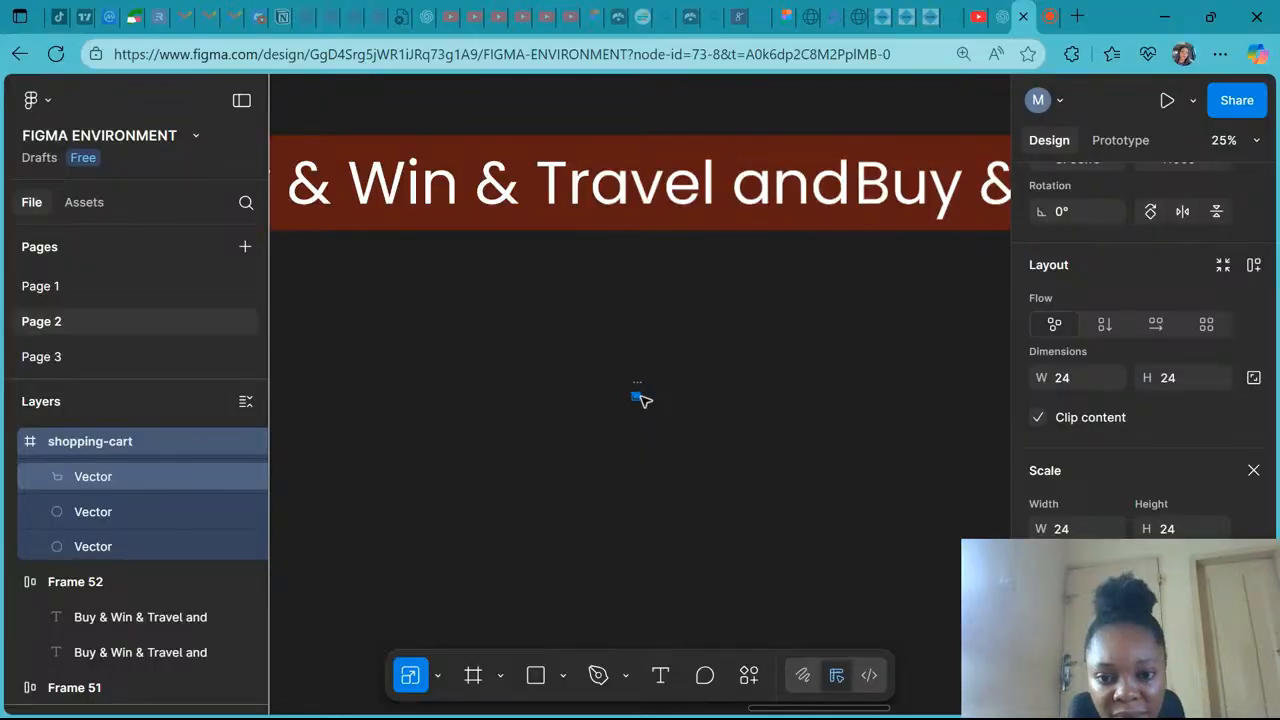
pyautogui.scroll(5, 642, 399)
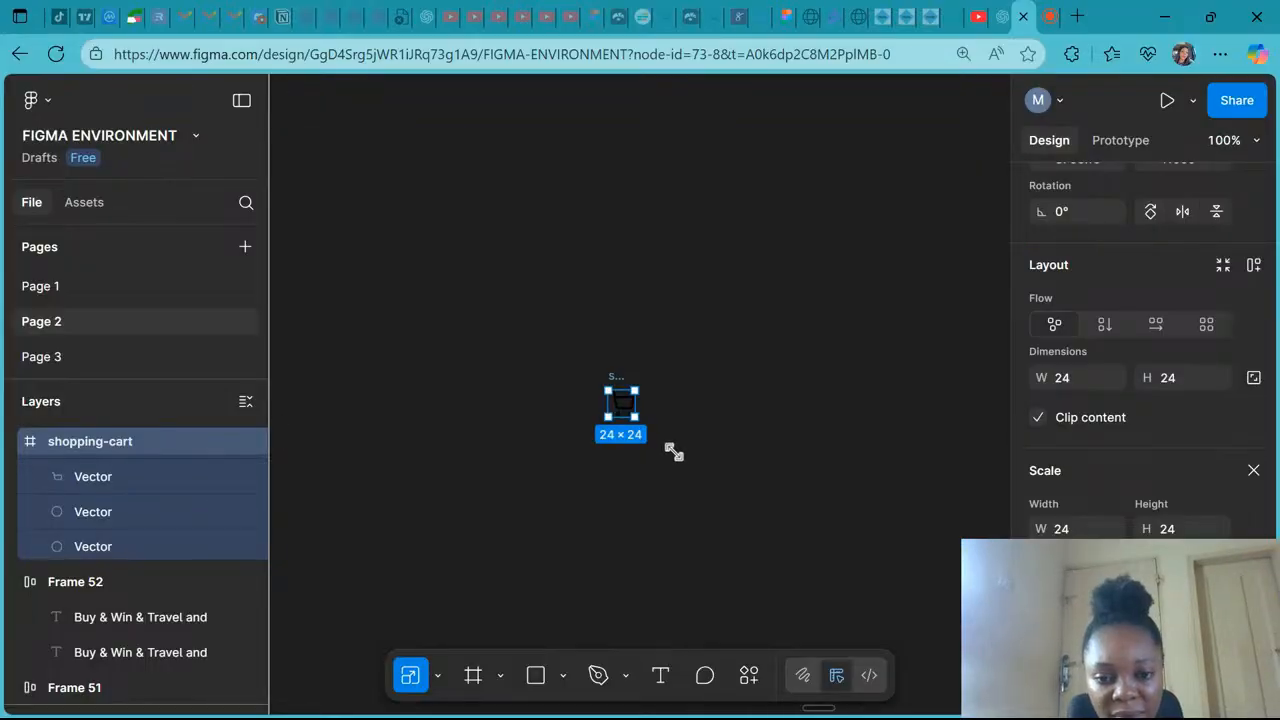
pyautogui.scroll(-8, 673, 452)
pyautogui.click(608, 345)
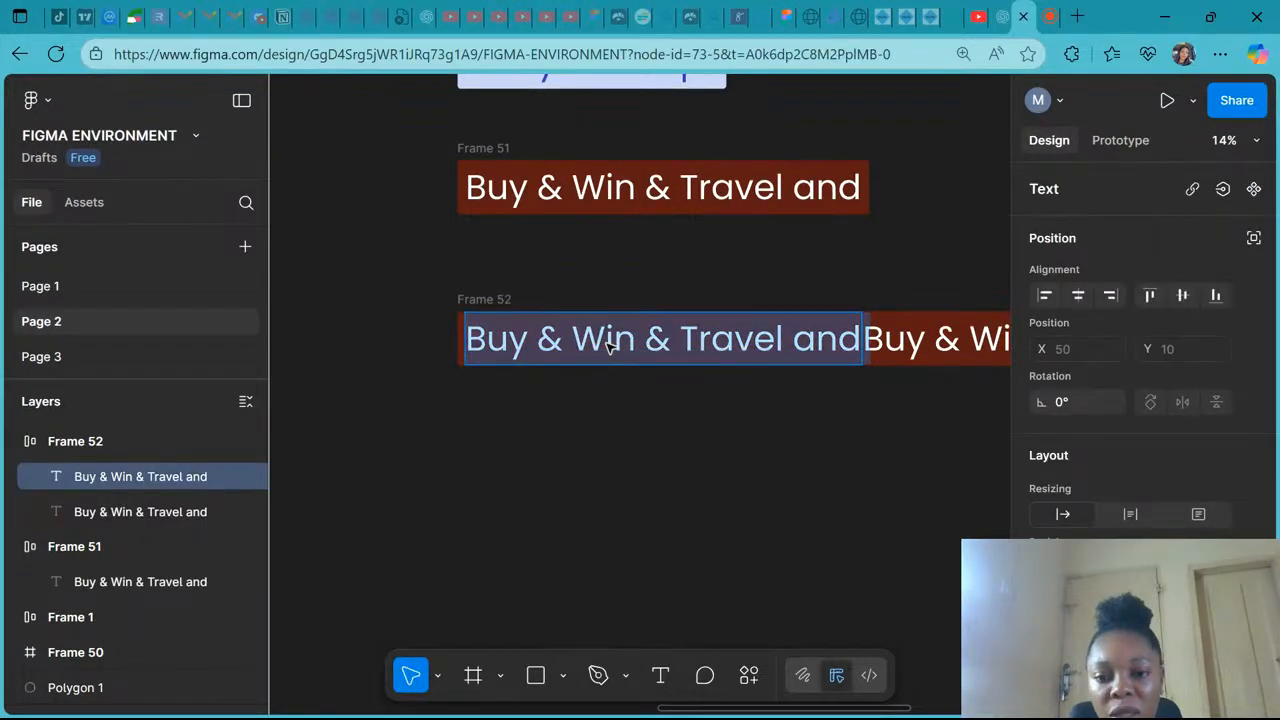
pyautogui.press('Escape')
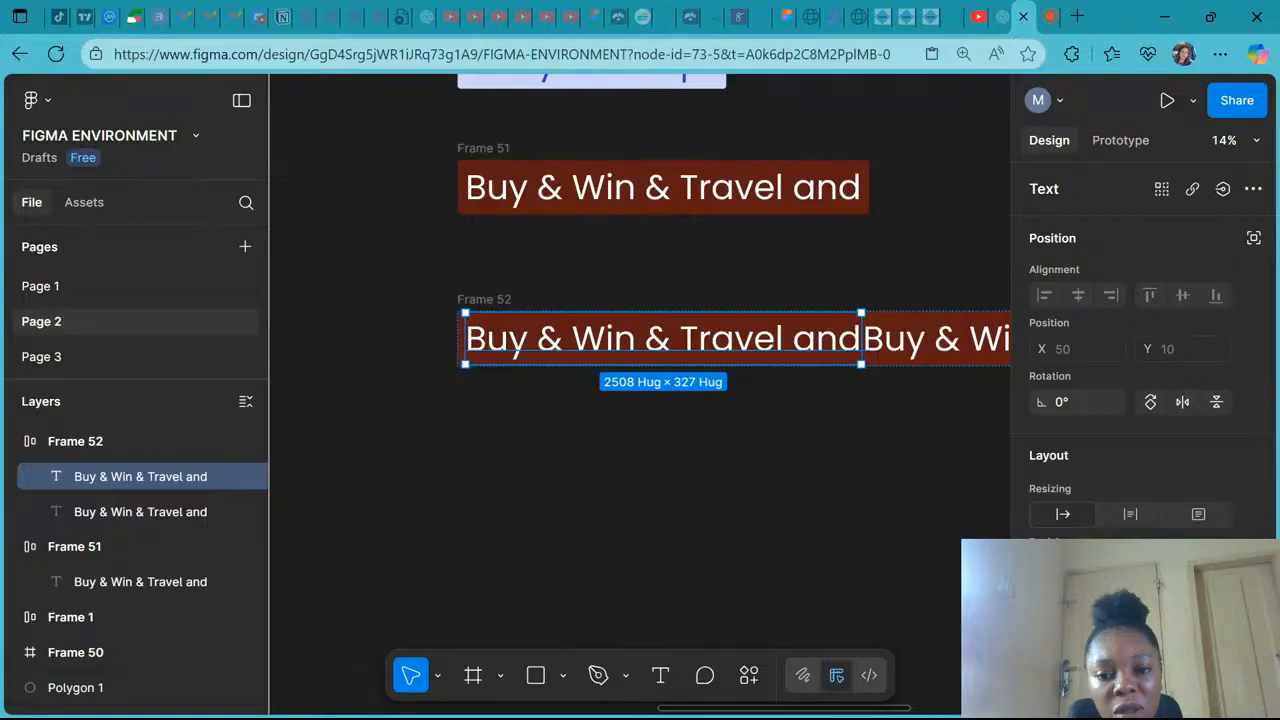
pyautogui.hotkey('ctrl', 'z')
# - Scale the cart icon up to about 228 × 228 inside Frame 52
pyautogui.scroll(3, 532, 365)
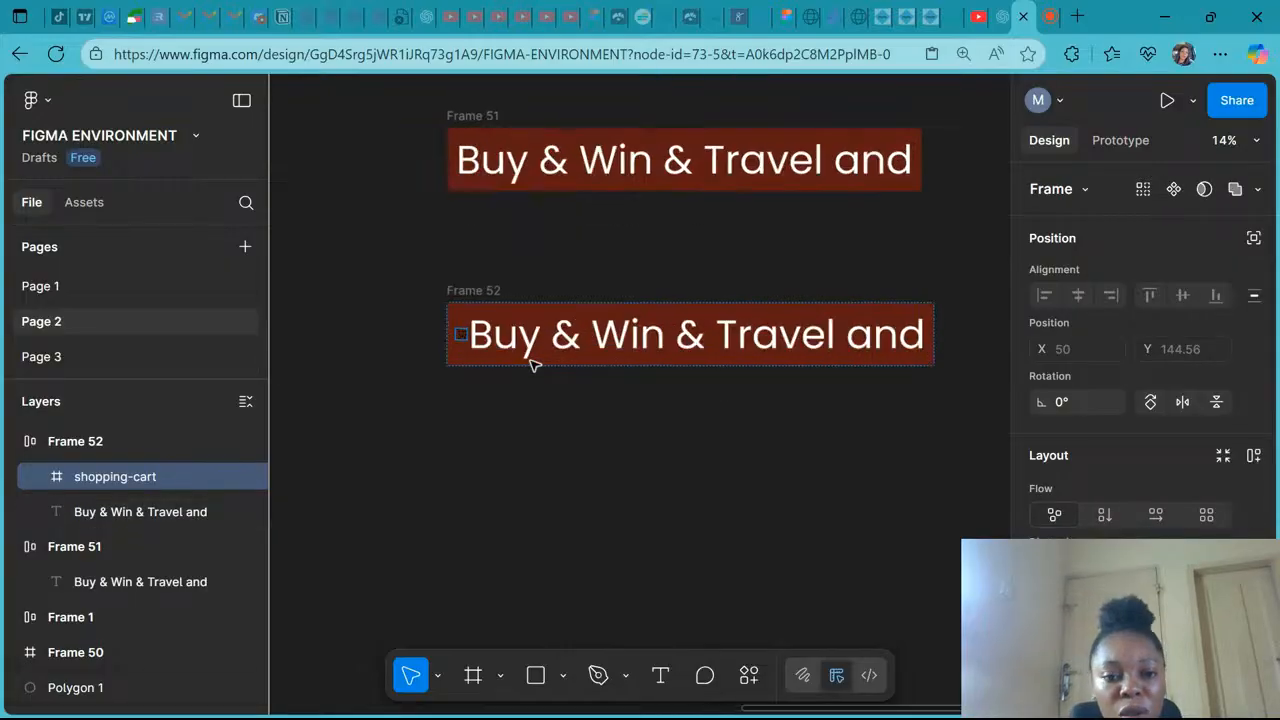
pyautogui.scroll(2, 532, 365)
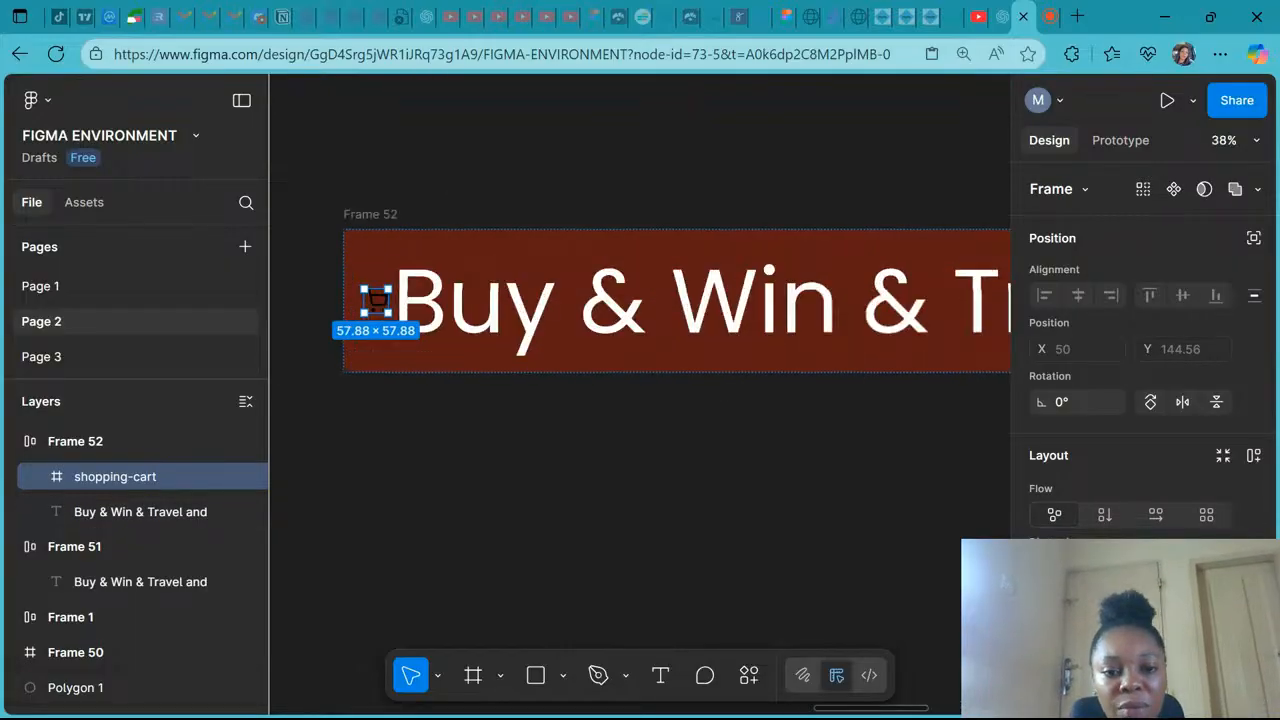
pyautogui.hscroll(-3, 437, 317)
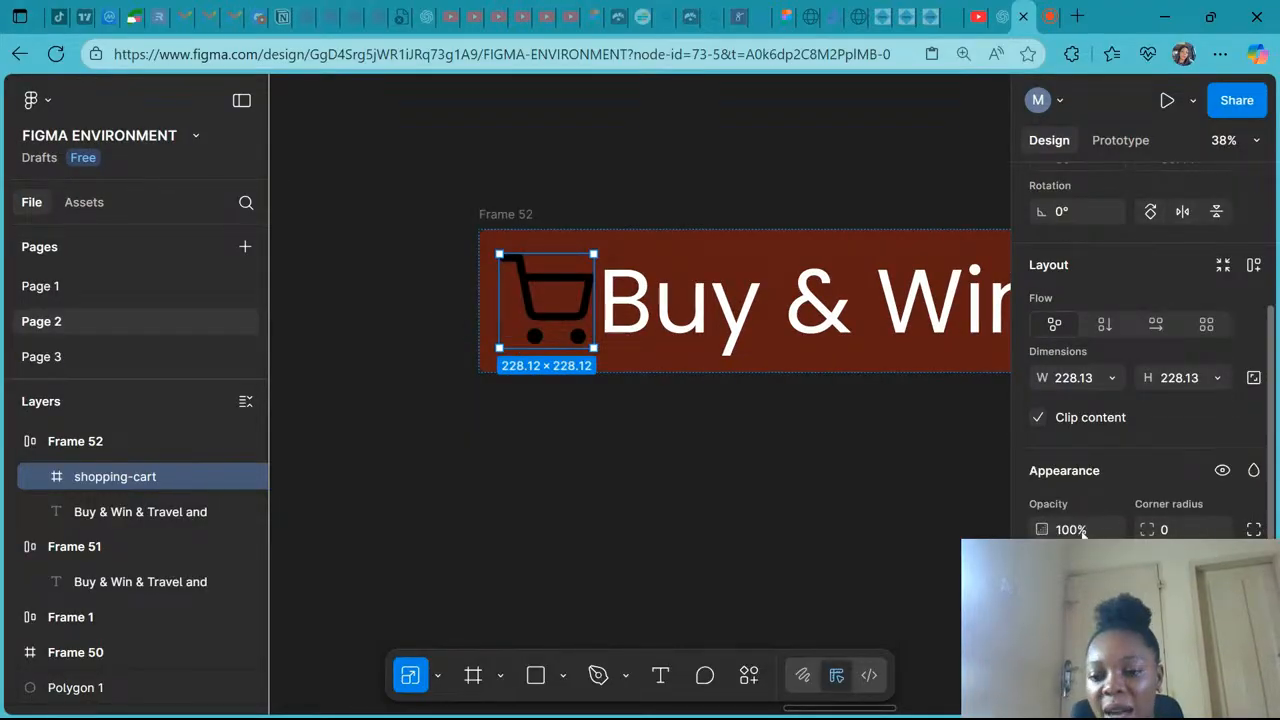
# - Recolor the cart icon white (FFFFFF) through its selection color
pyautogui.scroll(-3, 1082, 535)
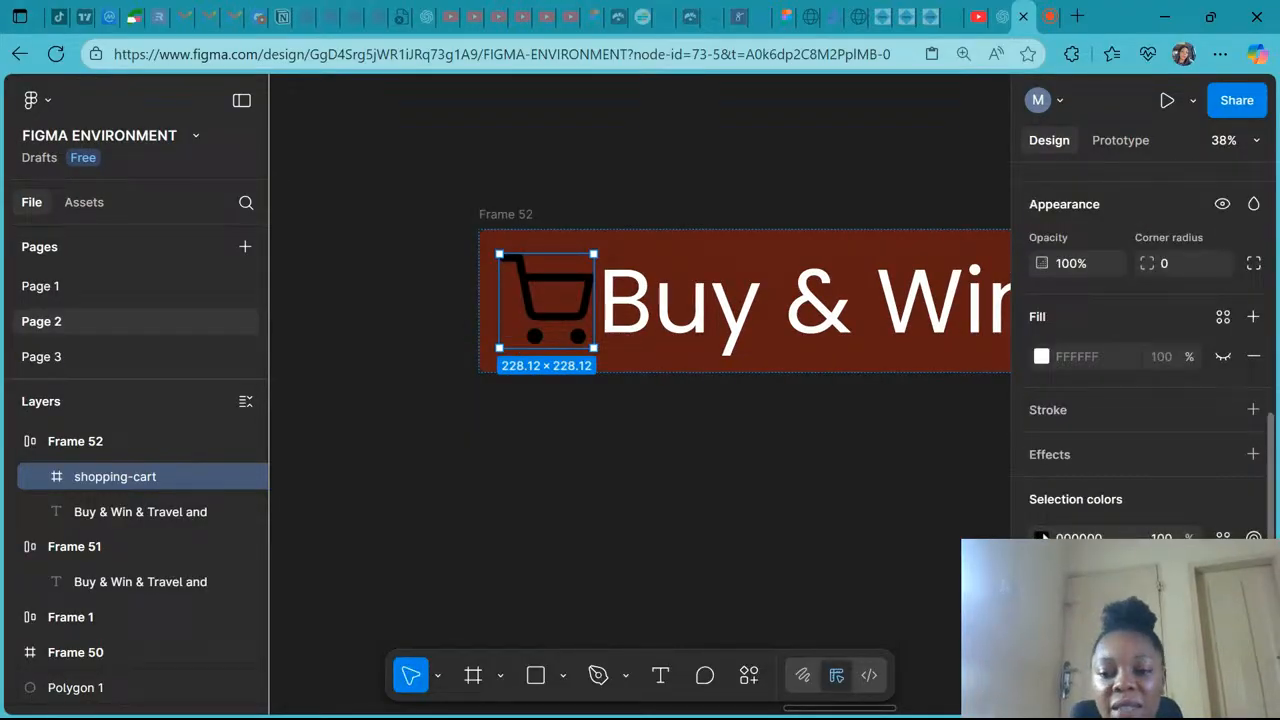
pyautogui.click(1042, 537)
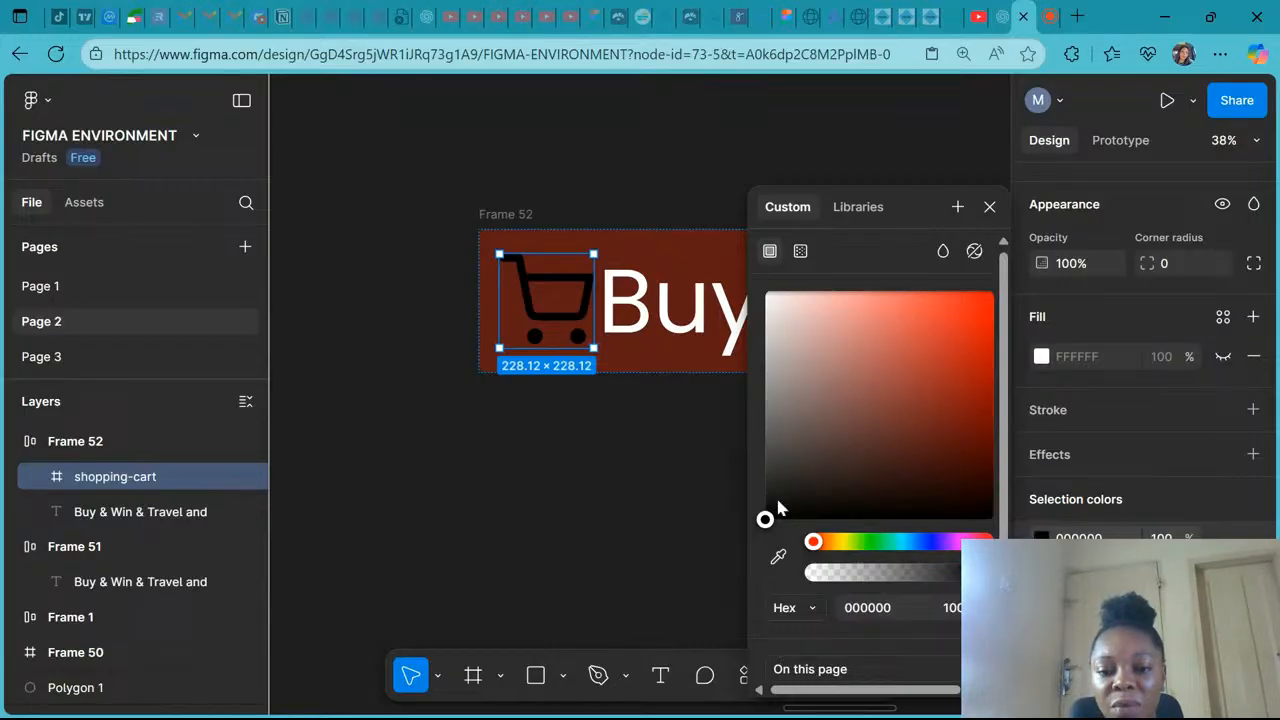
pyautogui.moveTo(778, 507); pyautogui.dragTo(766, 291)
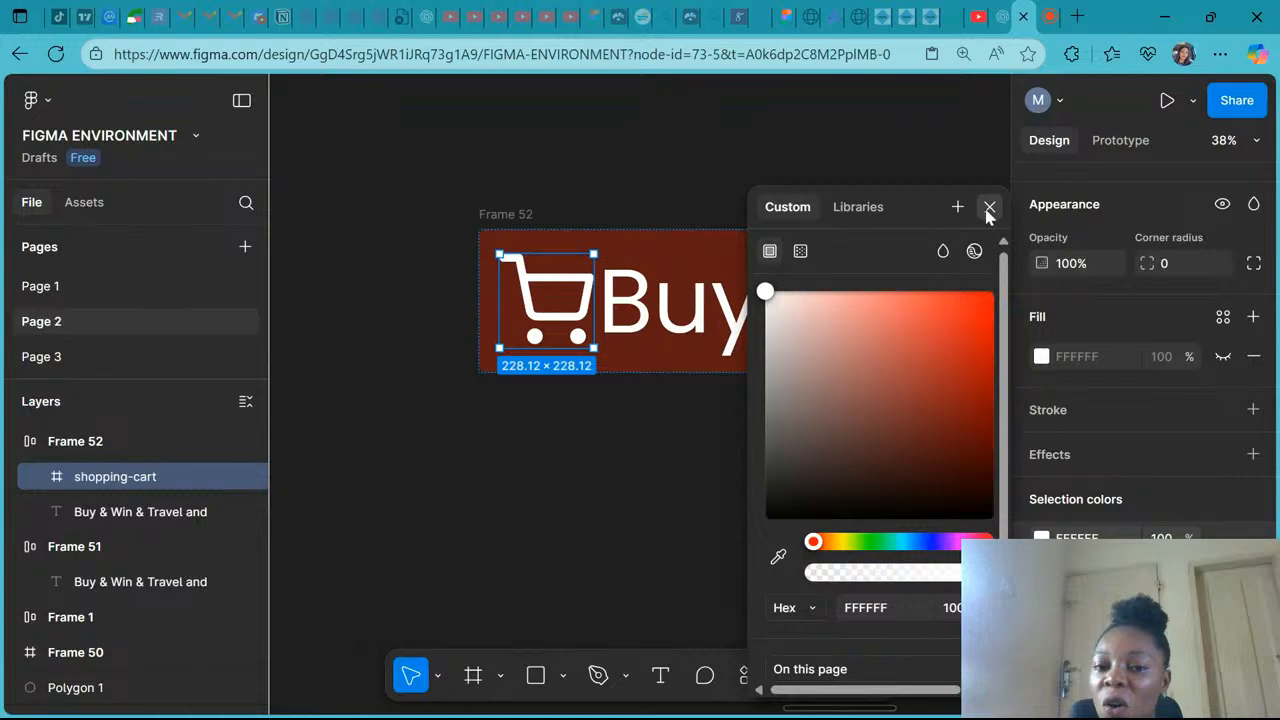
pyautogui.click(989, 212)
pyautogui.click(862, 394)
# - Edit the text in Frame 52 to read "Buy & Win"
pyautogui.scroll(-5, 862, 394)
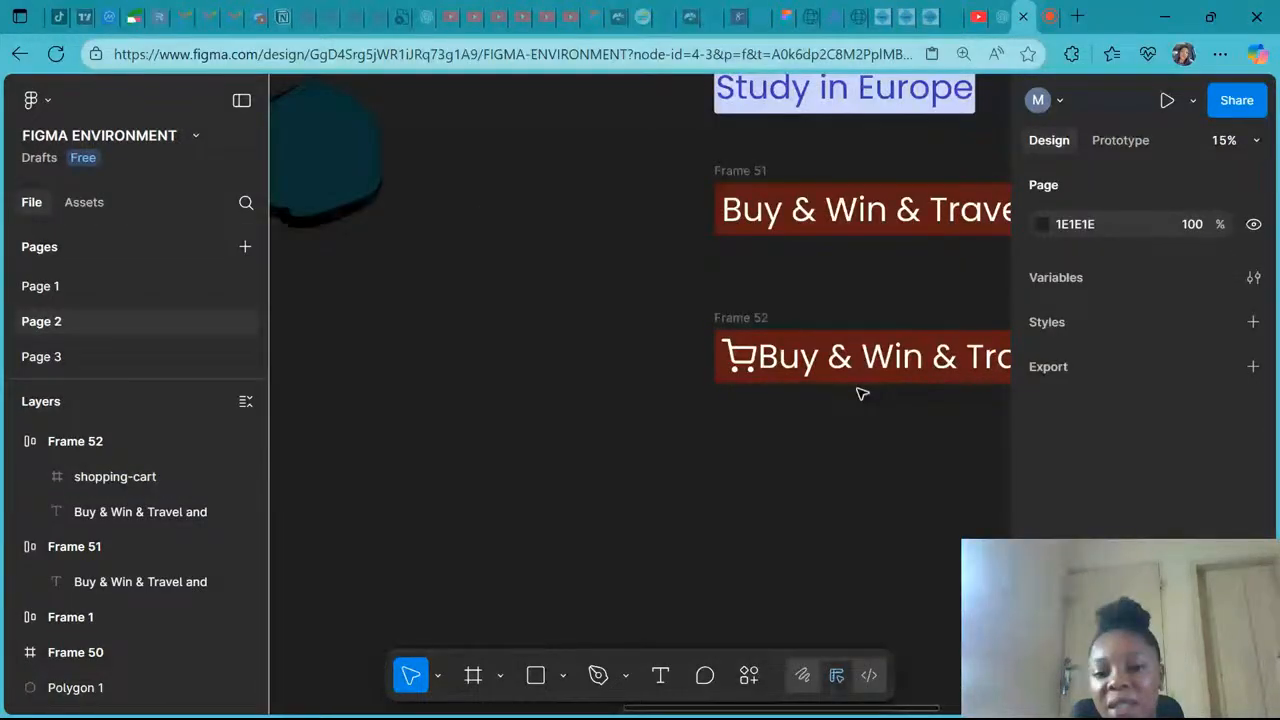
pyautogui.hscroll(3, 862, 394)
pyautogui.click(672, 365)
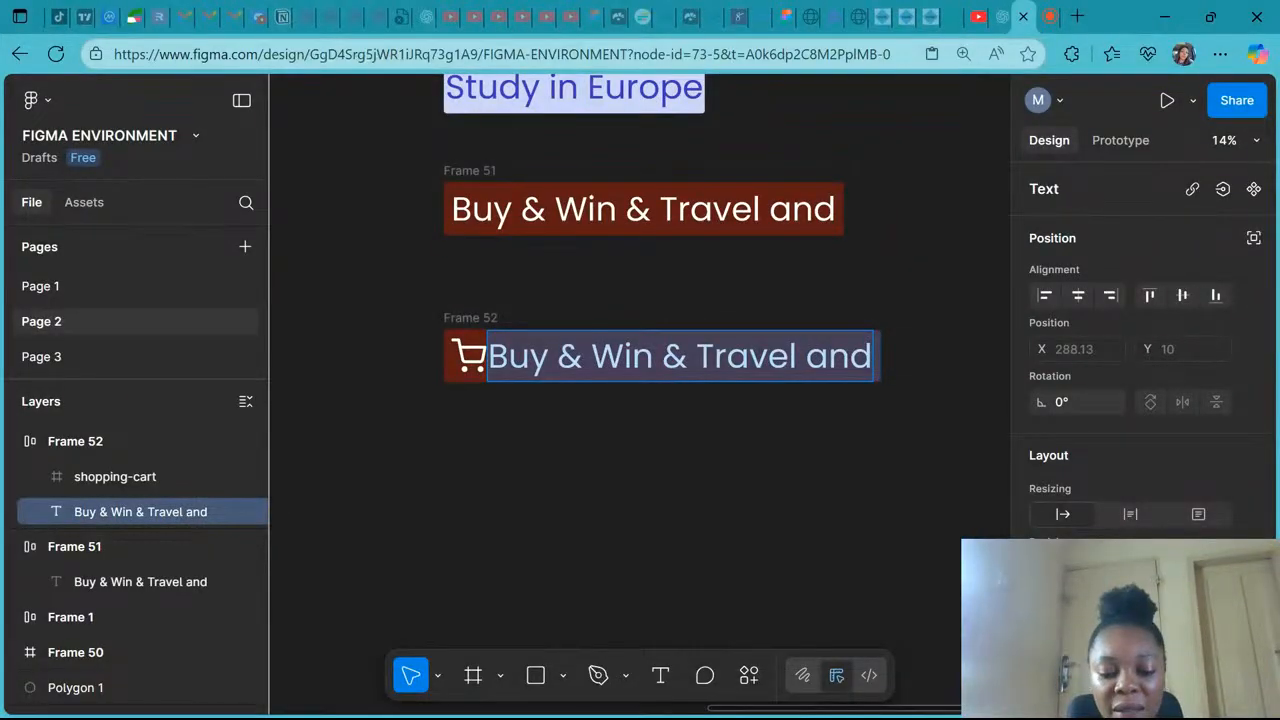
pyautogui.write('Buy')
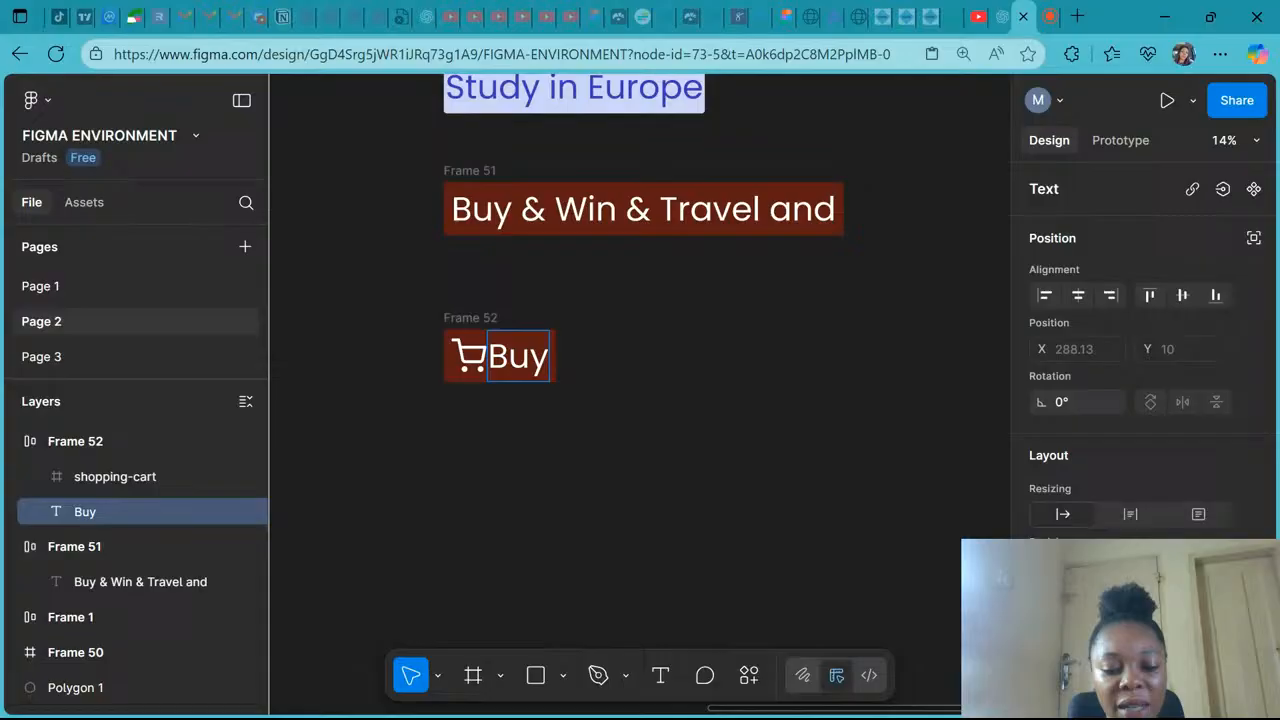
pyautogui.write(' & W')
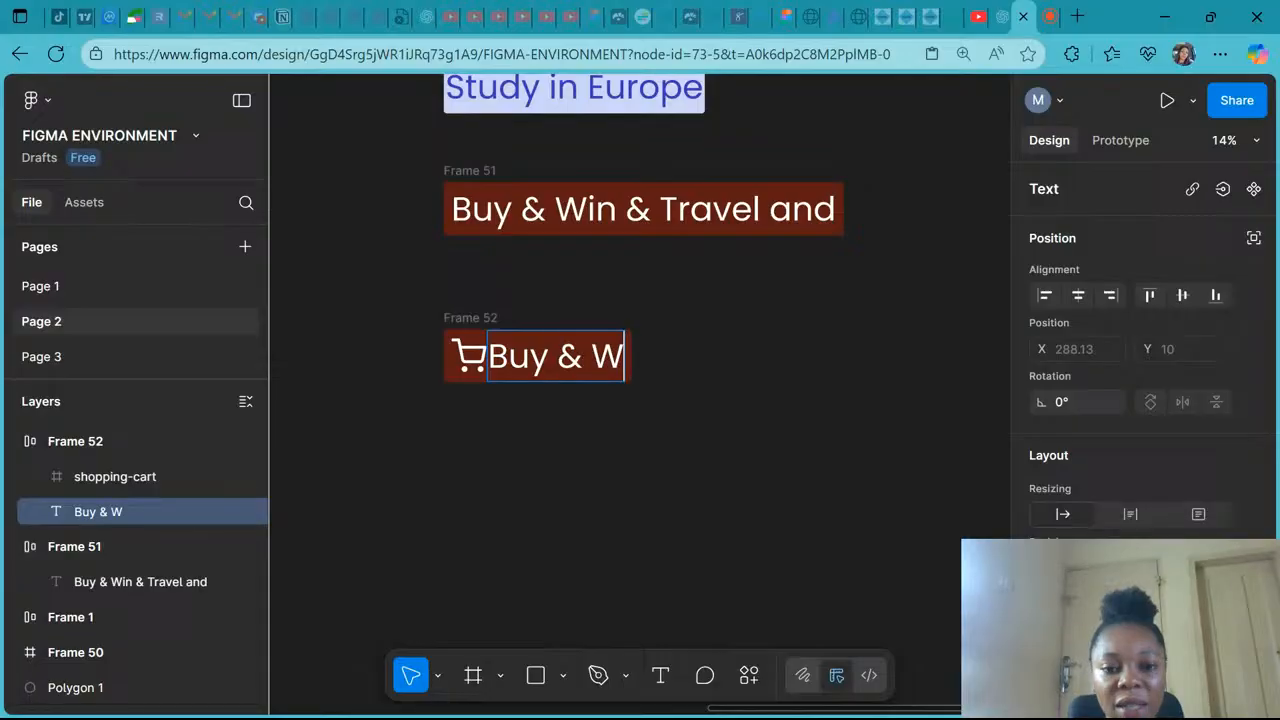
pyautogui.write('In')
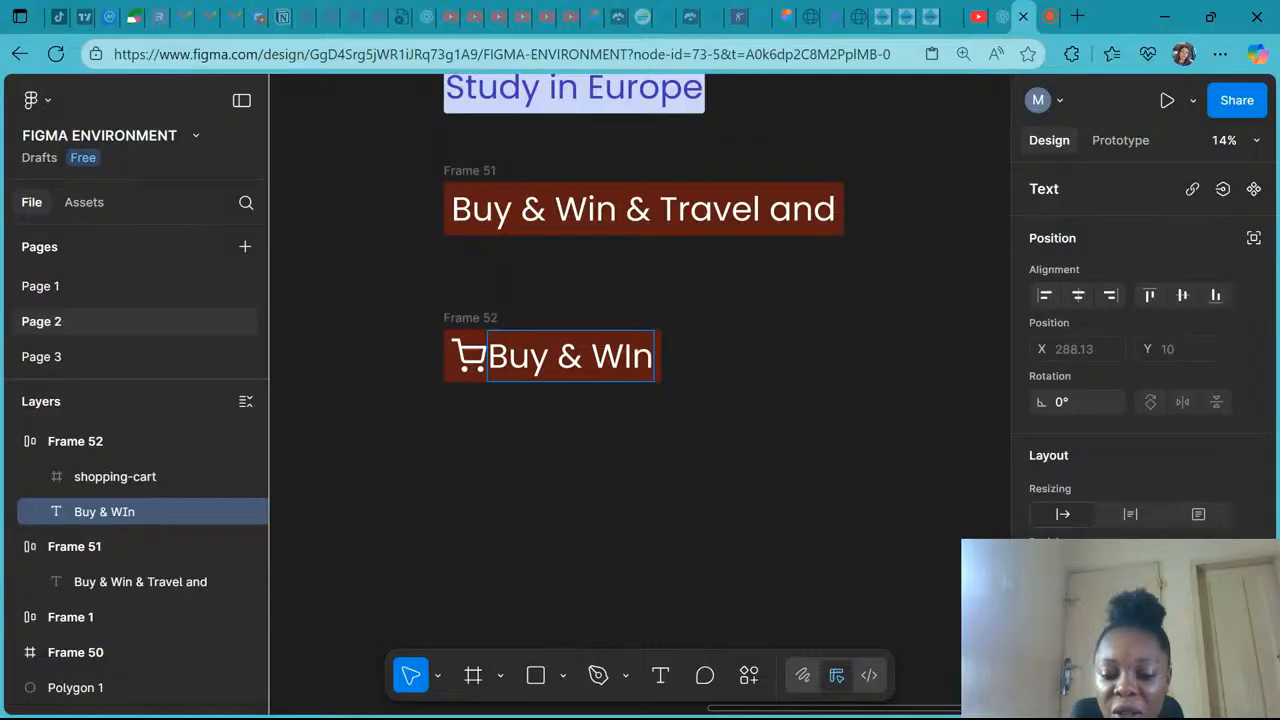
pyautogui.press('BackSpace')
pyautogui.write('n')
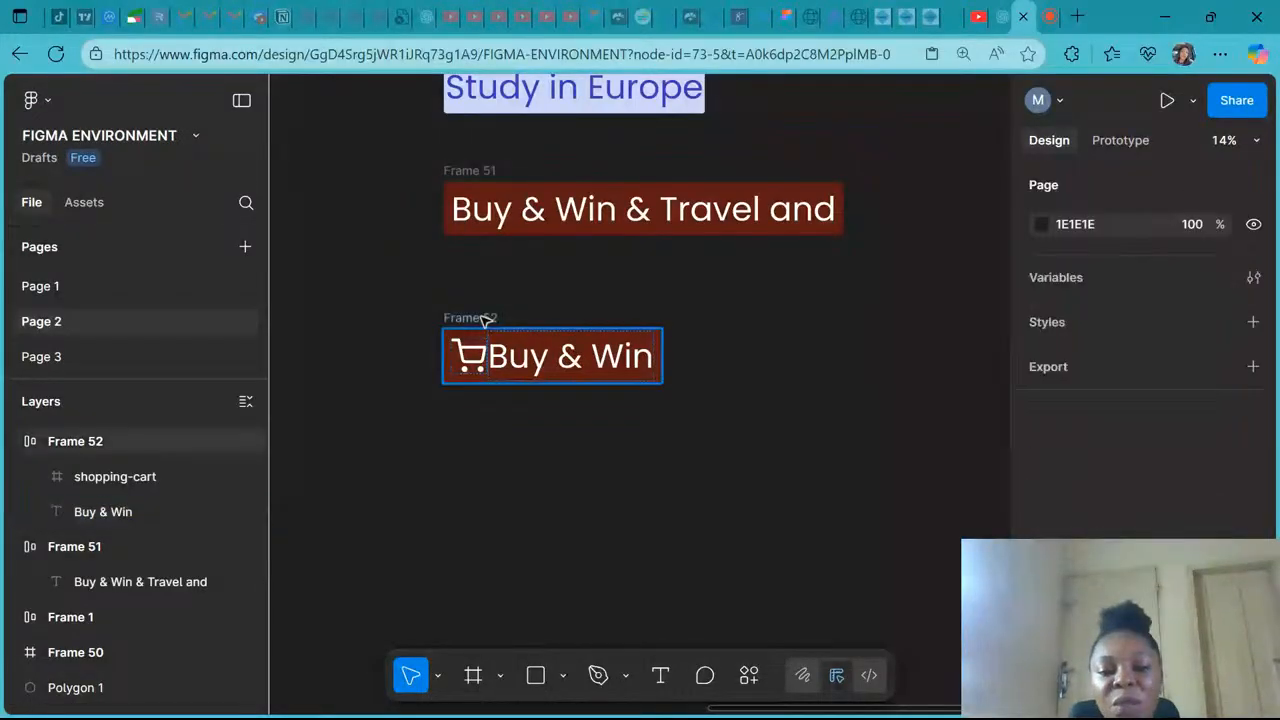
# - Inspect Frame 52's child layers and its auto layout settings
pyautogui.click(487, 318)
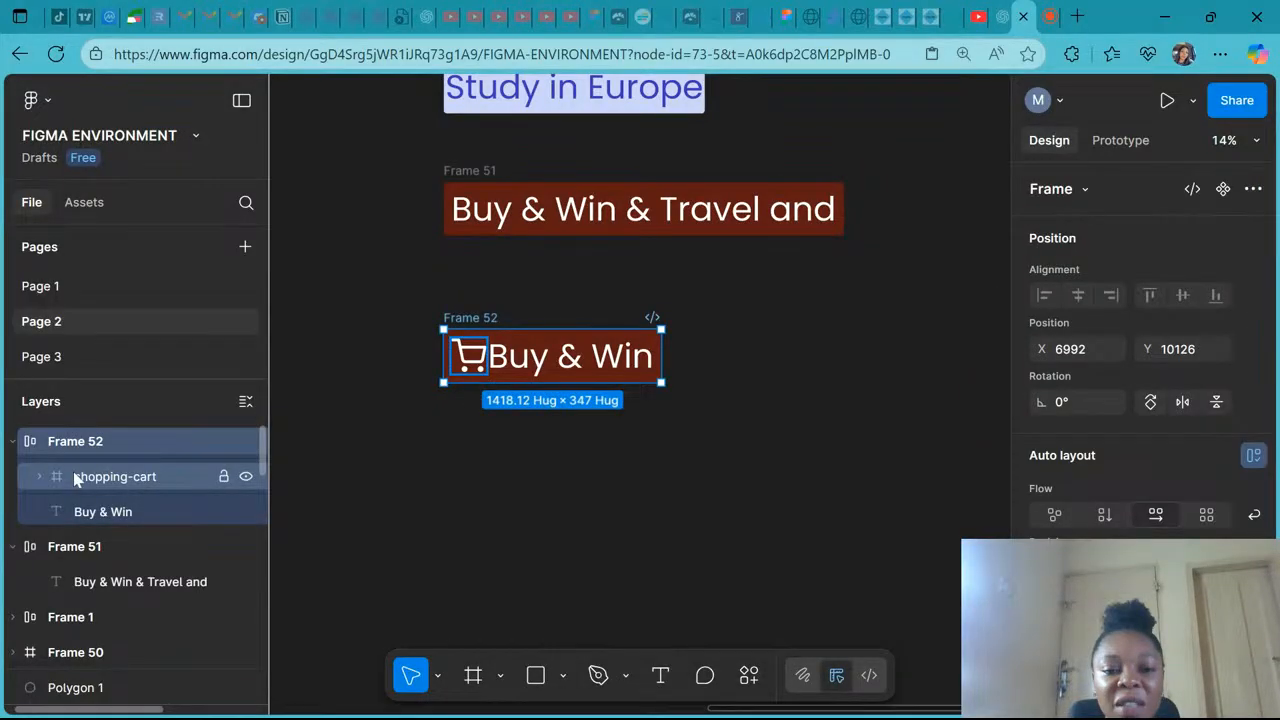
pyautogui.click(77, 480)
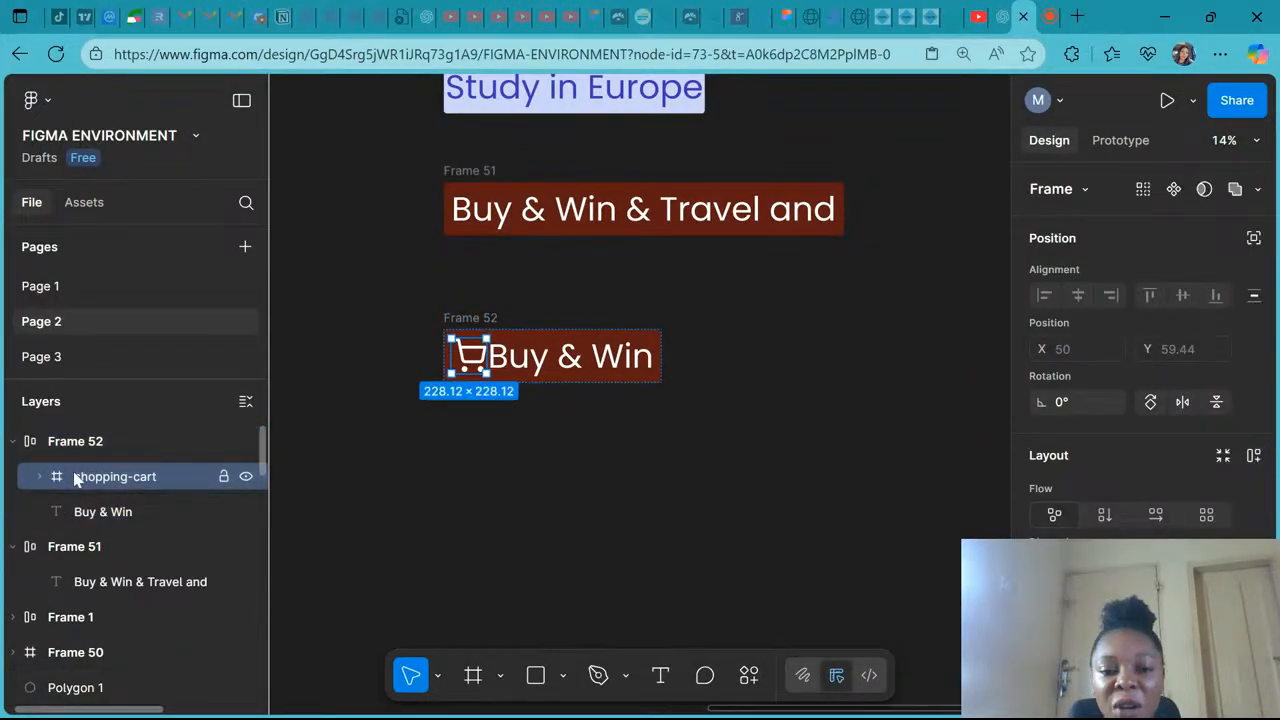
pyautogui.press('Tab')
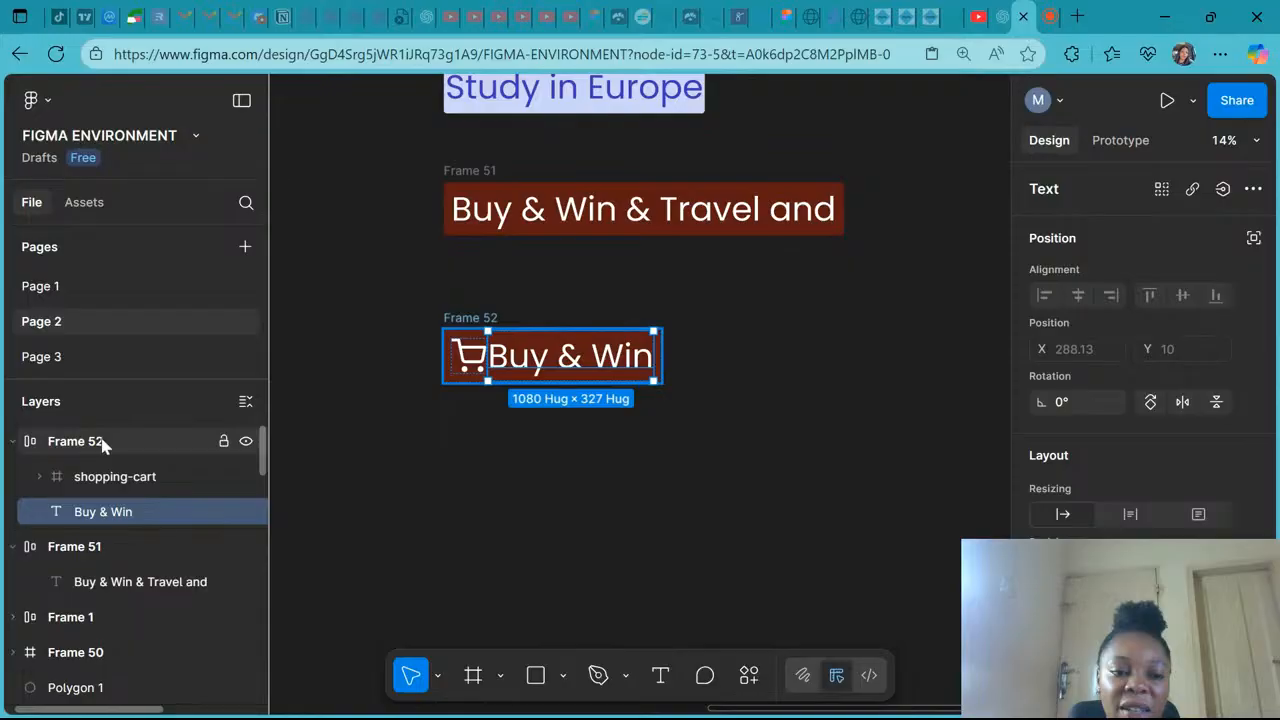
pyautogui.click(104, 443)
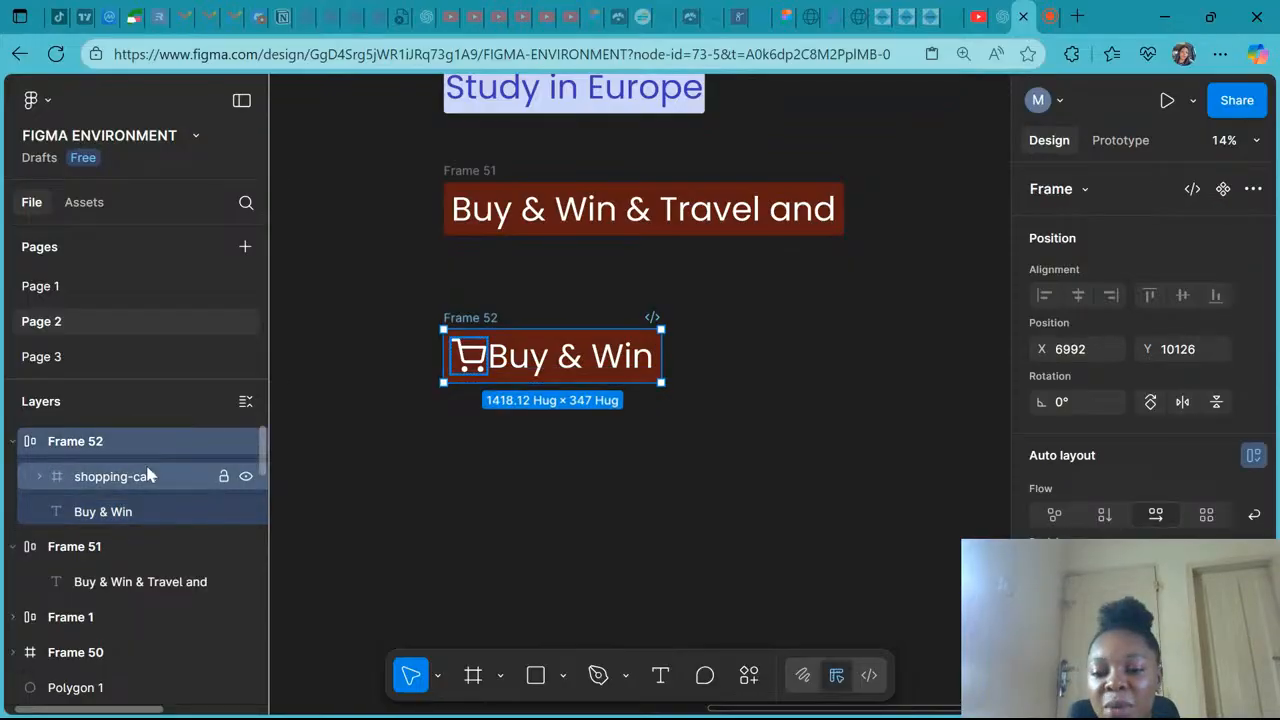
pyautogui.scroll(-3, 1128, 449)
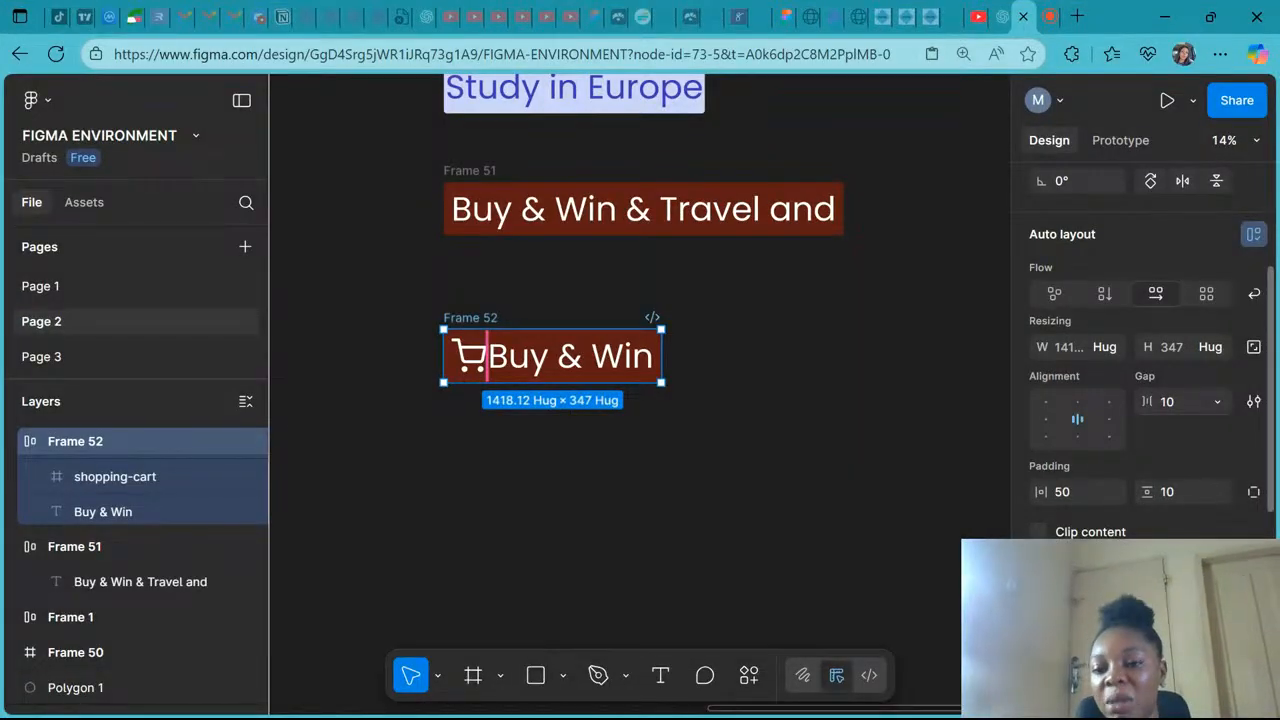
pyautogui.scroll(1, 1097, 489)
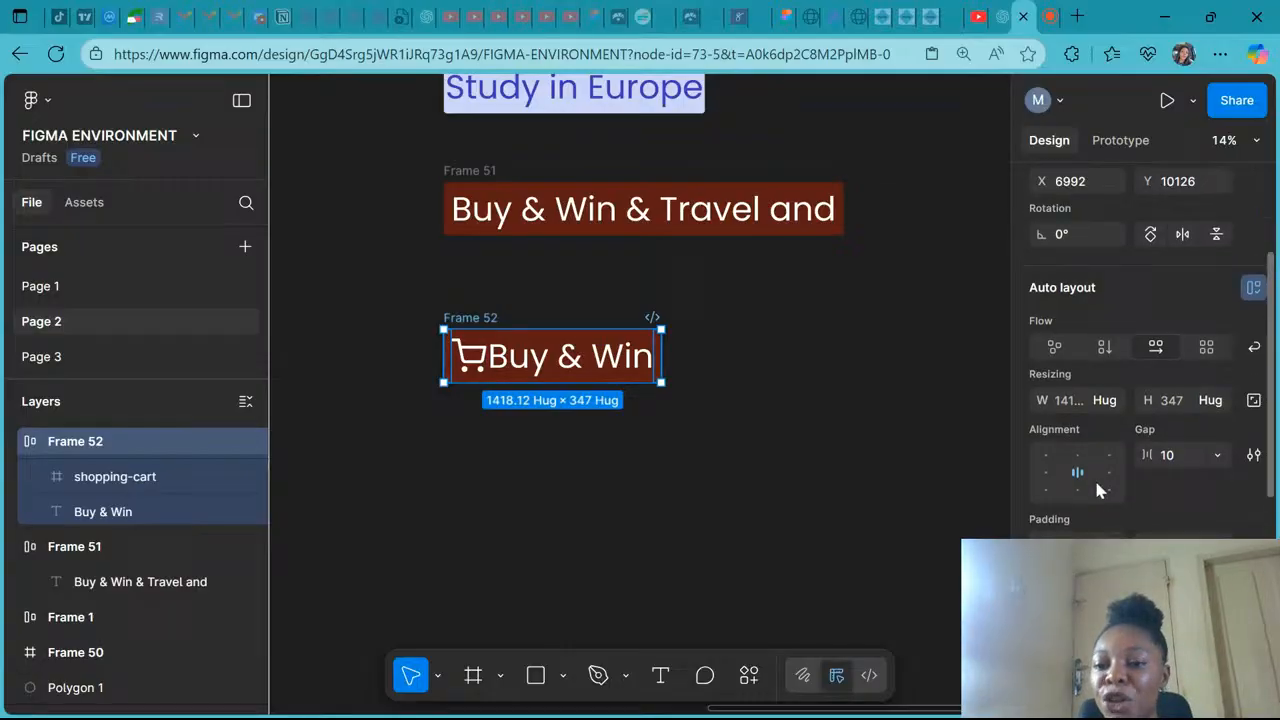
pyautogui.scroll(1, 1094, 477)
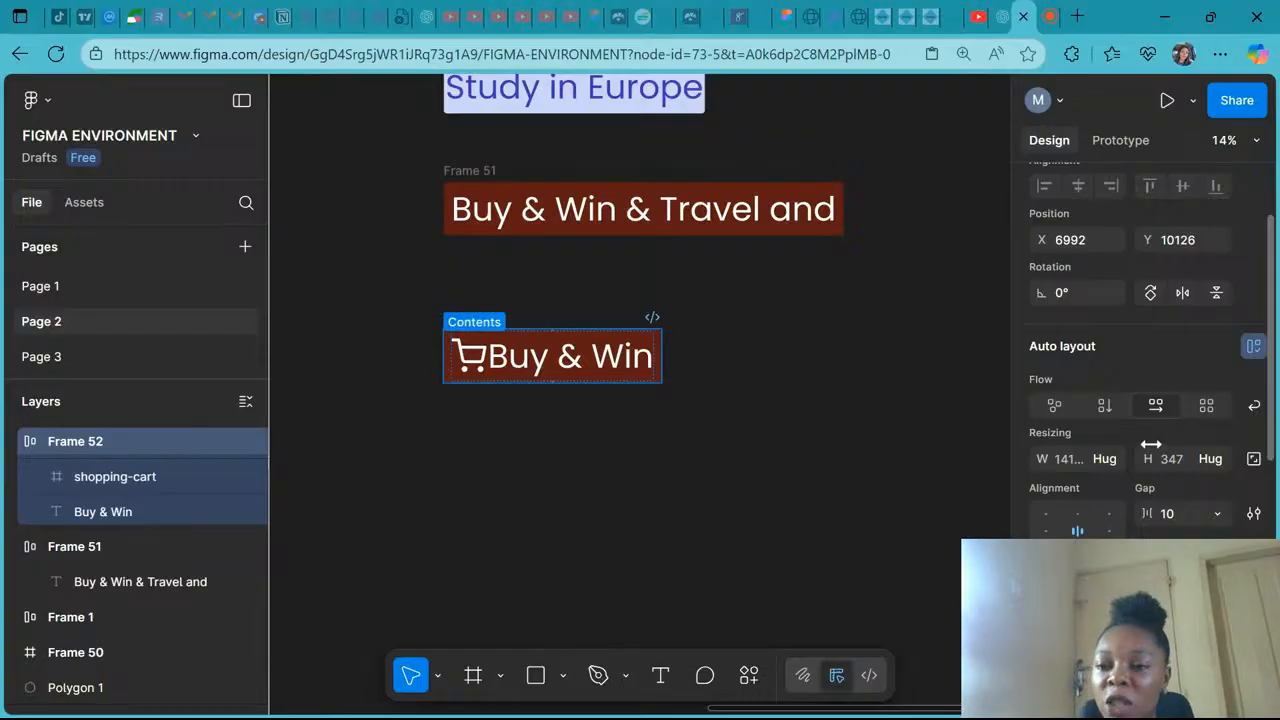
# - Turn off property labels in the zoom and view options
pyautogui.click(1257, 141)
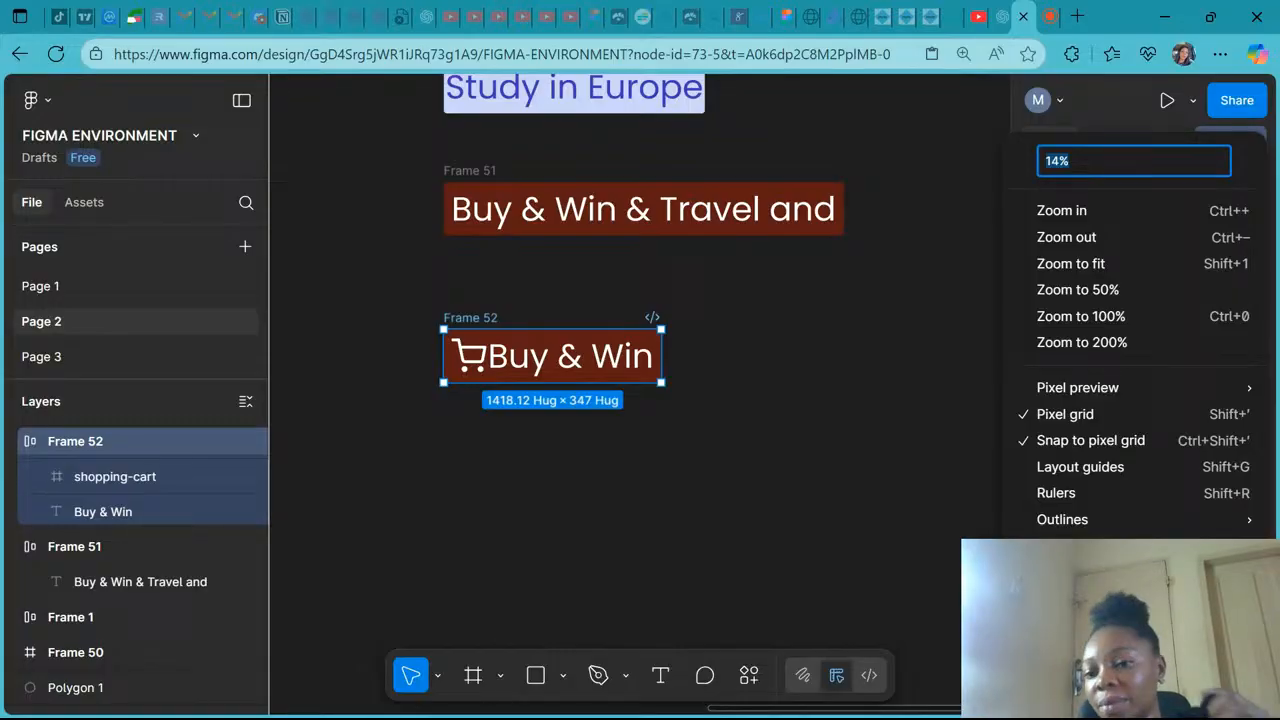
pyautogui.scroll(-2, 1150, 360)
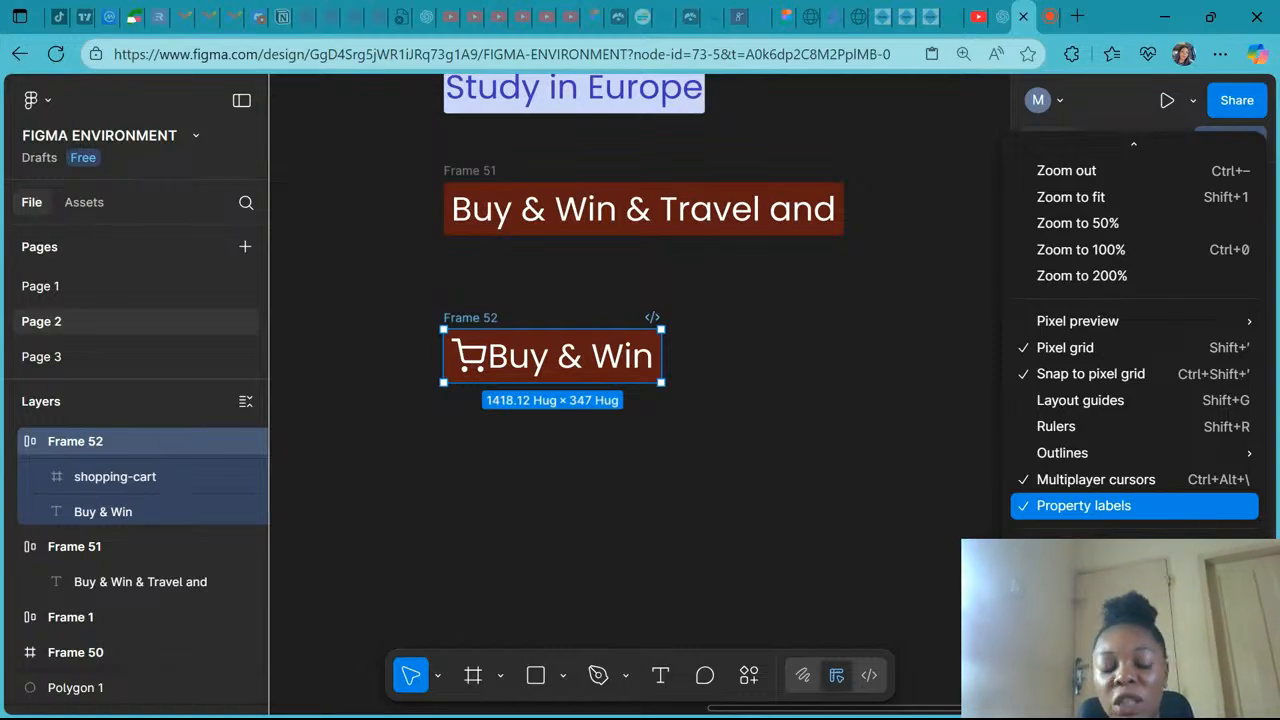
pyautogui.click(1105, 511)
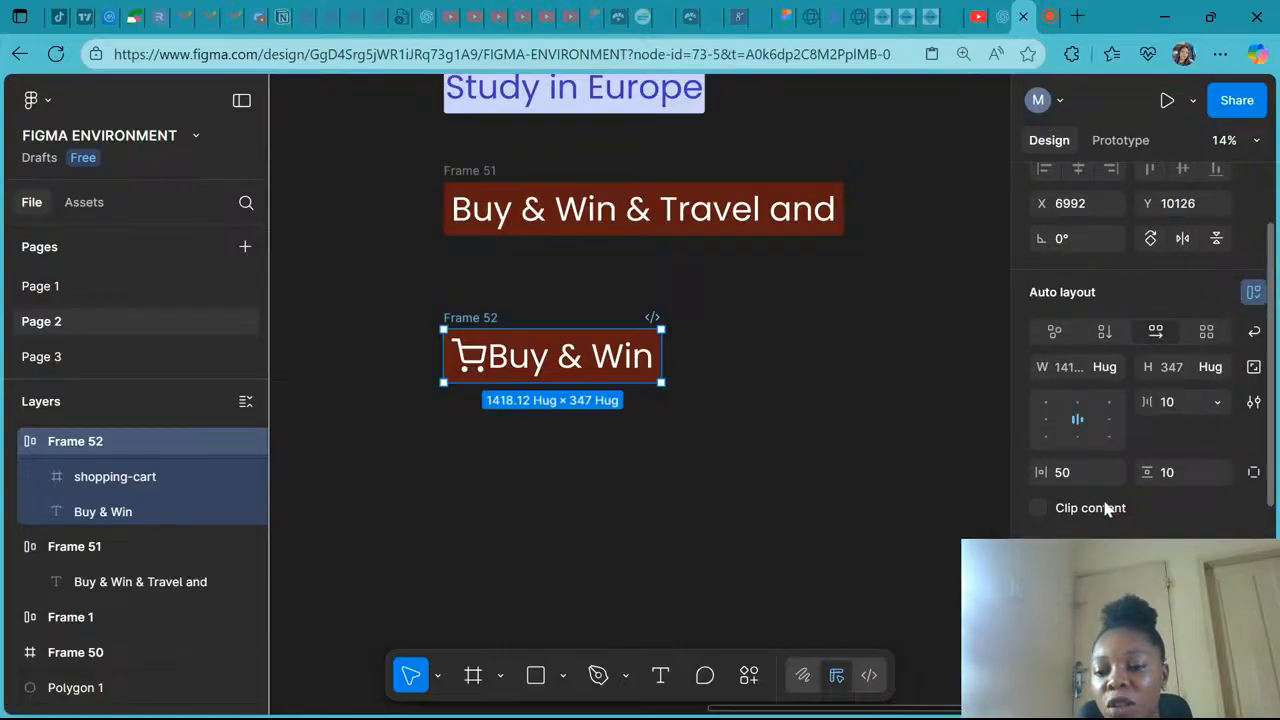
# - Turn property labels back on in the zoom and view options
pyautogui.scroll(2, 1110, 500)
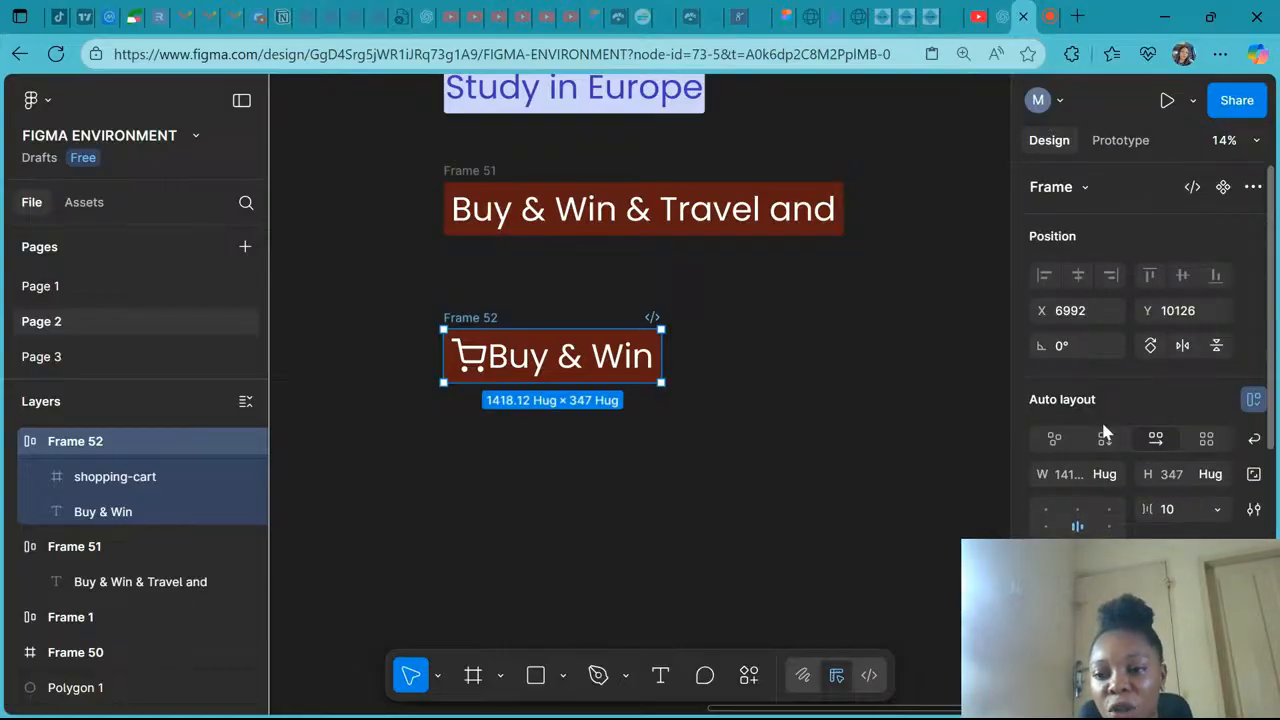
pyautogui.click(1259, 140)
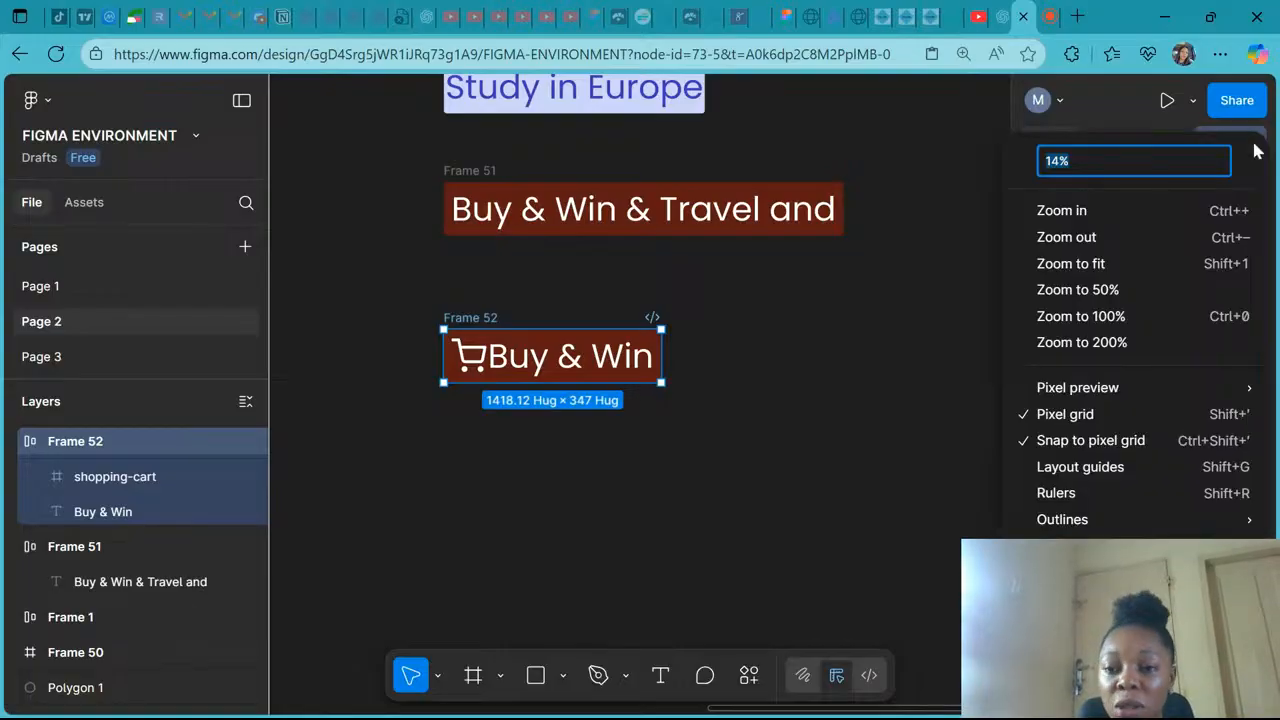
pyautogui.moveTo(1096, 393)
pyautogui.scroll(-1, 1096, 390)
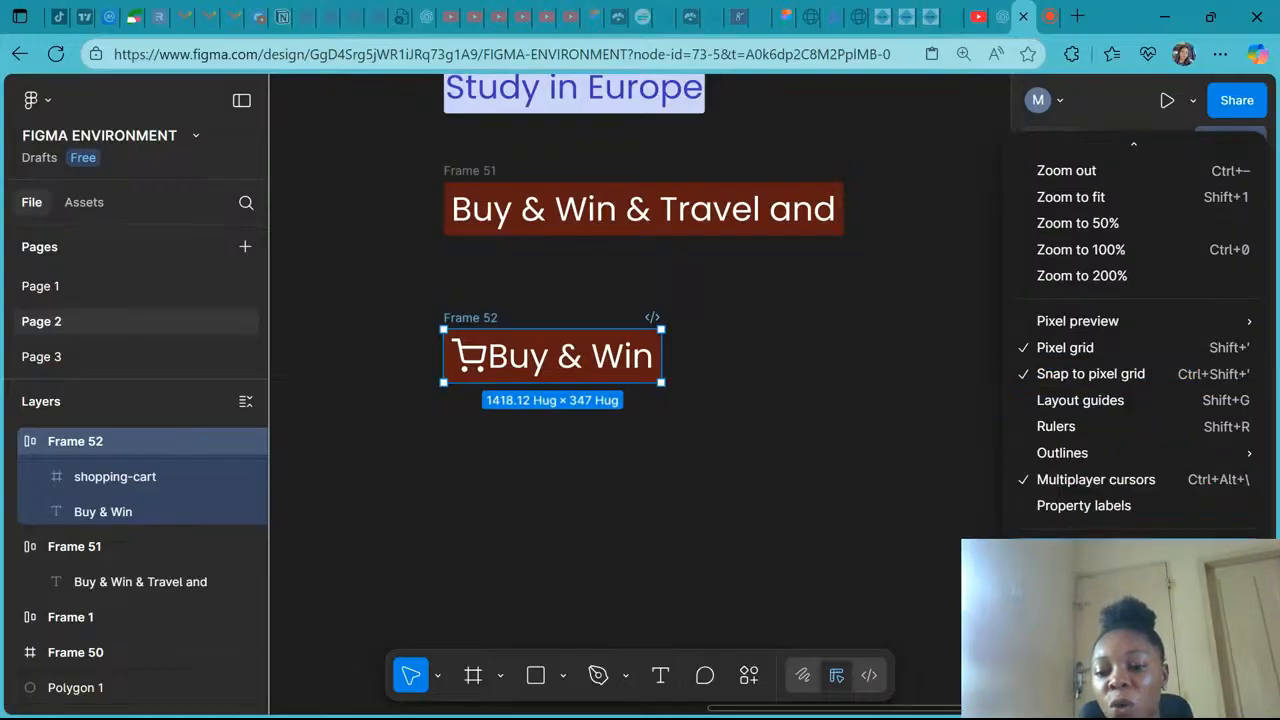
pyautogui.click(1086, 506)
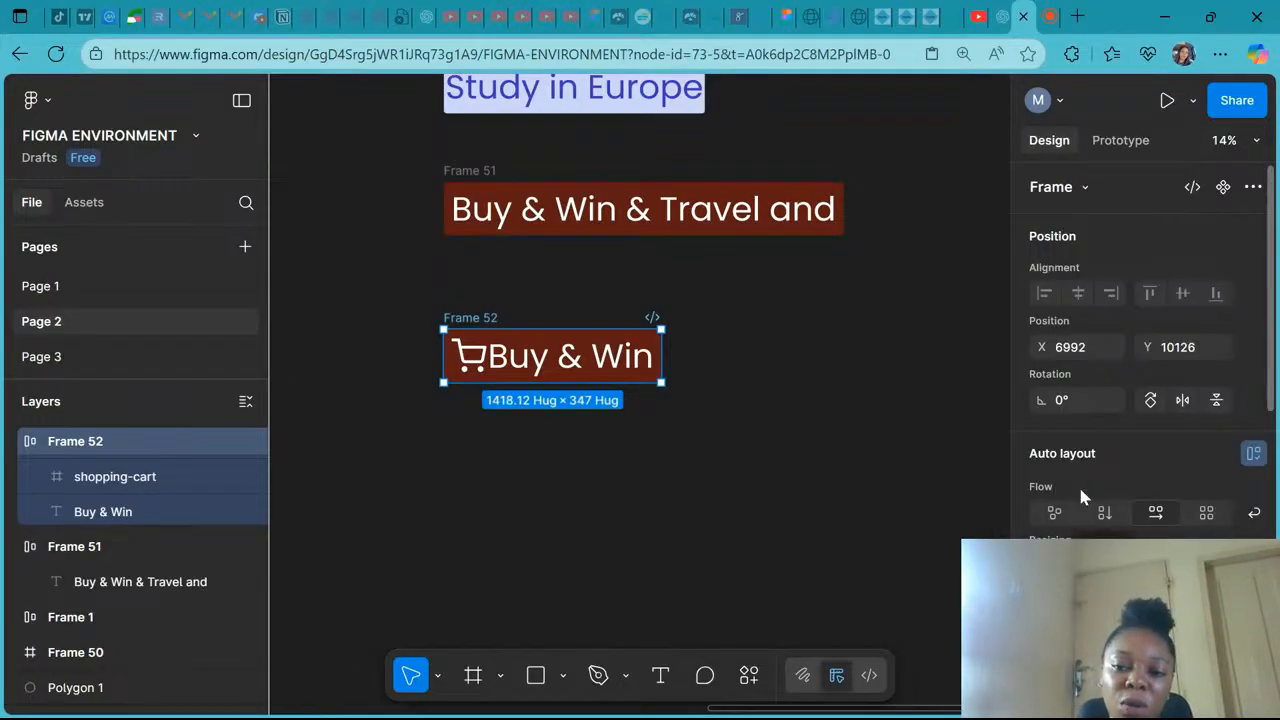
# - Try gap values of 42 and 120 between the cart icon and the label in Frame 52
pyautogui.scroll(-2, 1080, 495)
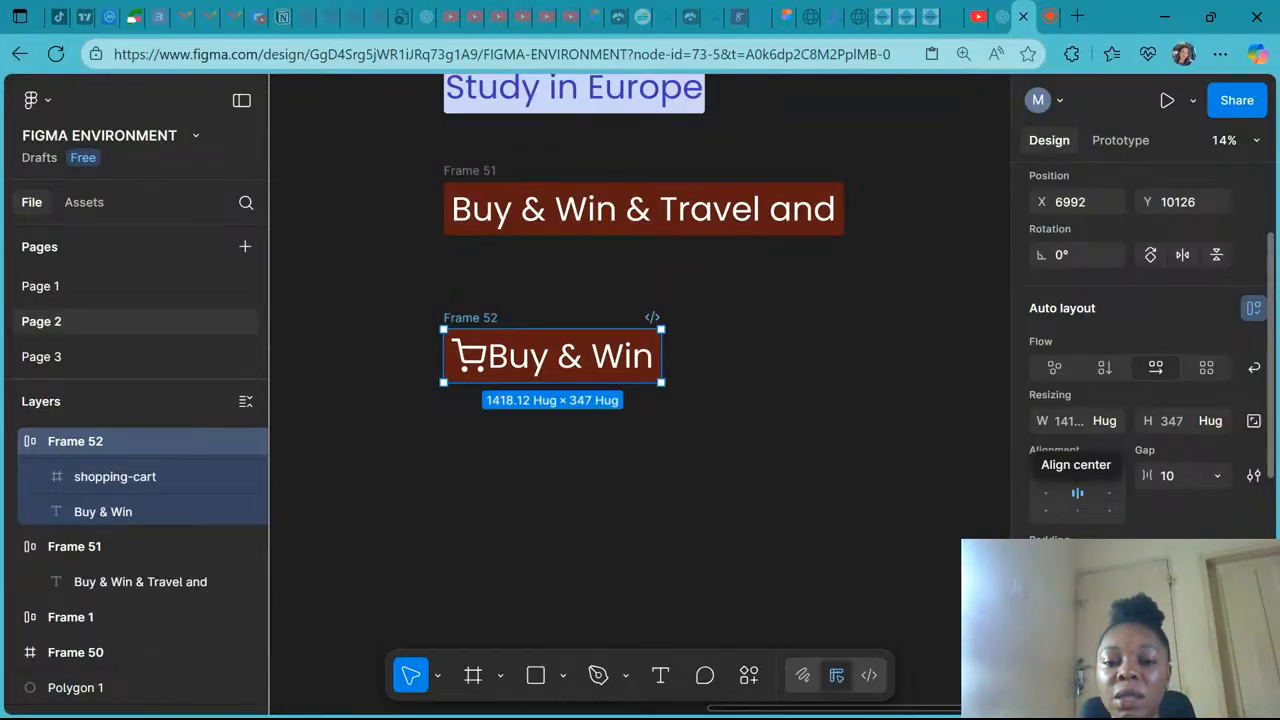
pyautogui.click(1218, 475)
pyautogui.click(1177, 486)
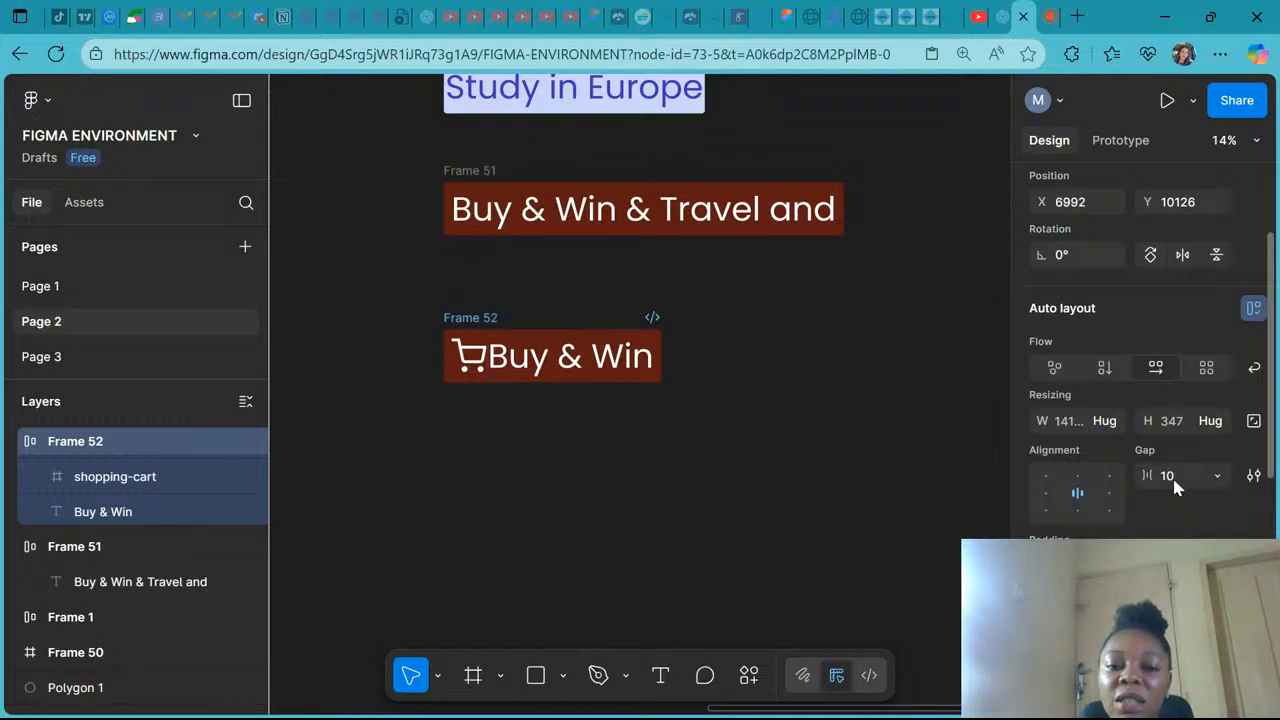
pyautogui.click(1170, 475)
pyautogui.write('42')
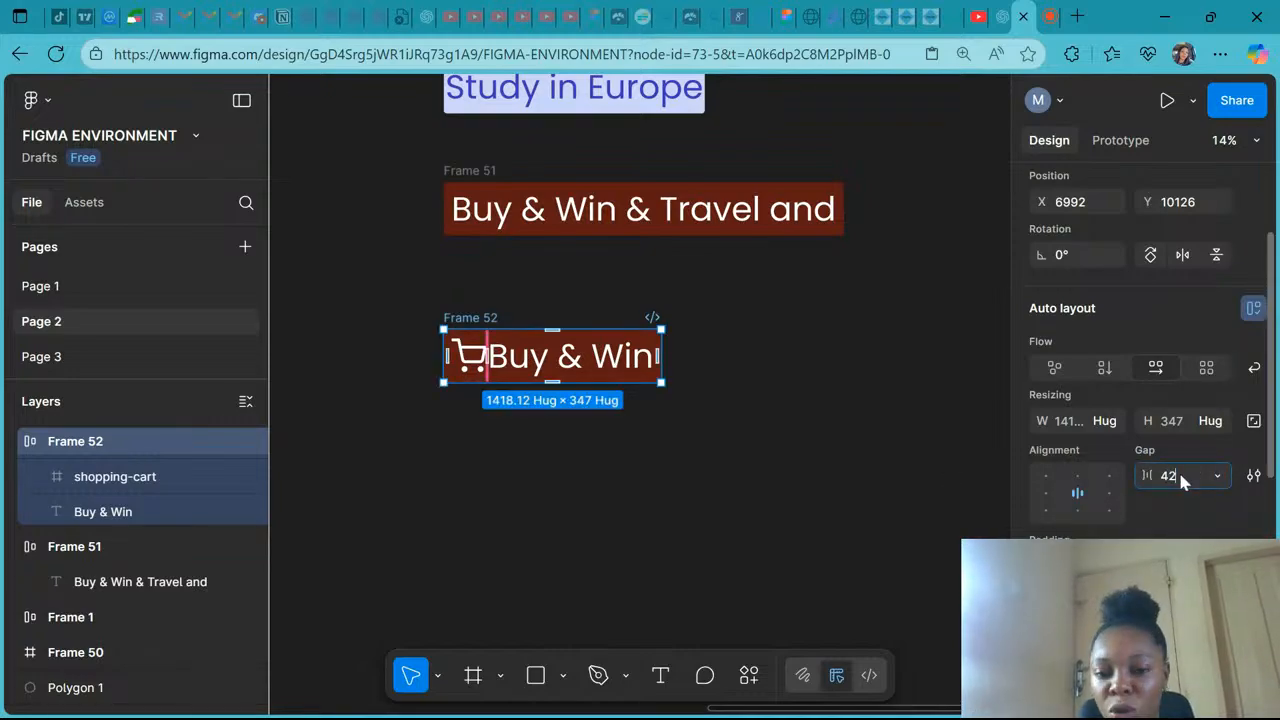
pyautogui.press('Return')
pyautogui.click(1180, 476)
pyautogui.write('120')
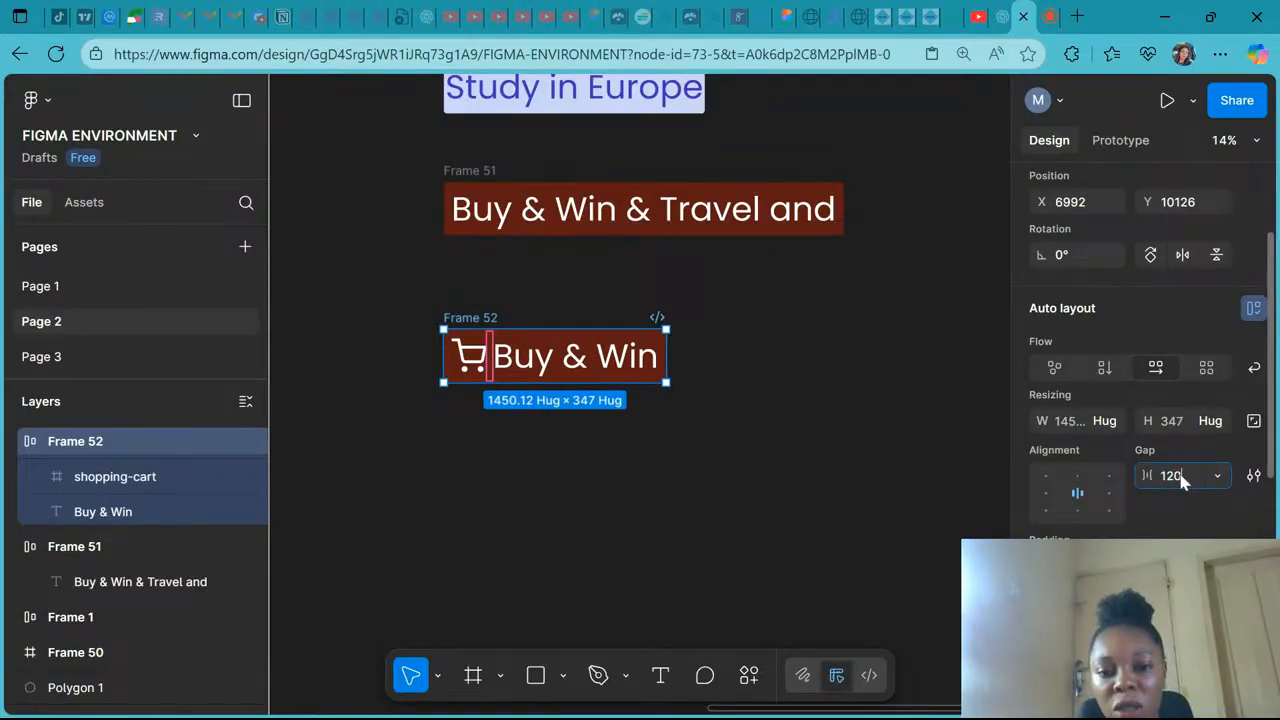
pyautogui.press('Return')
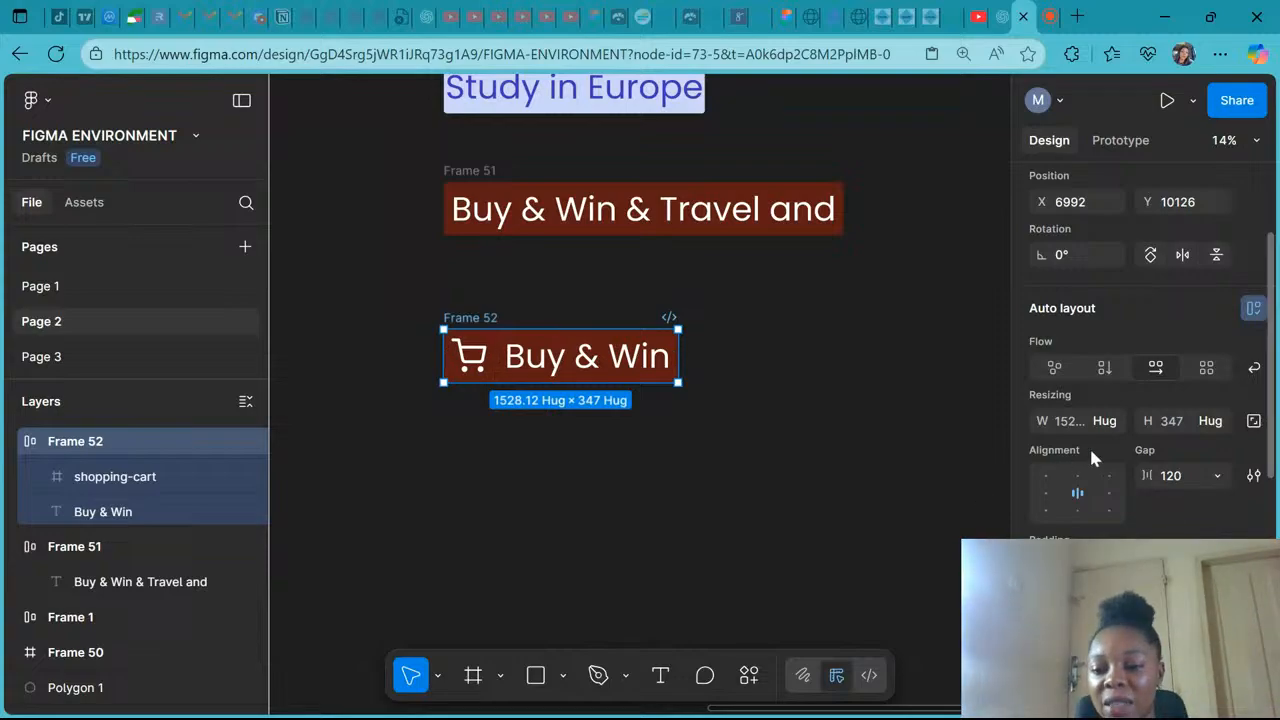
# - Switch Frame 52's gap to Auto and back to 120
pyautogui.click(1218, 476)
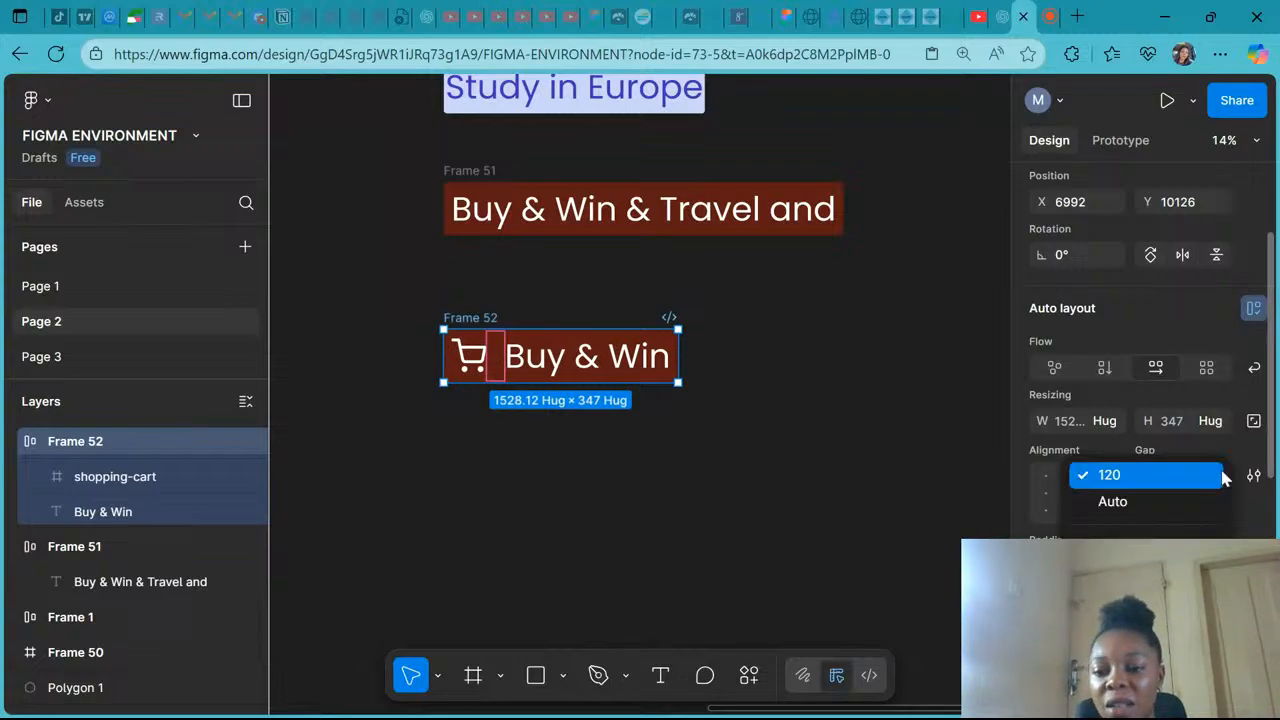
pyautogui.click(1172, 503)
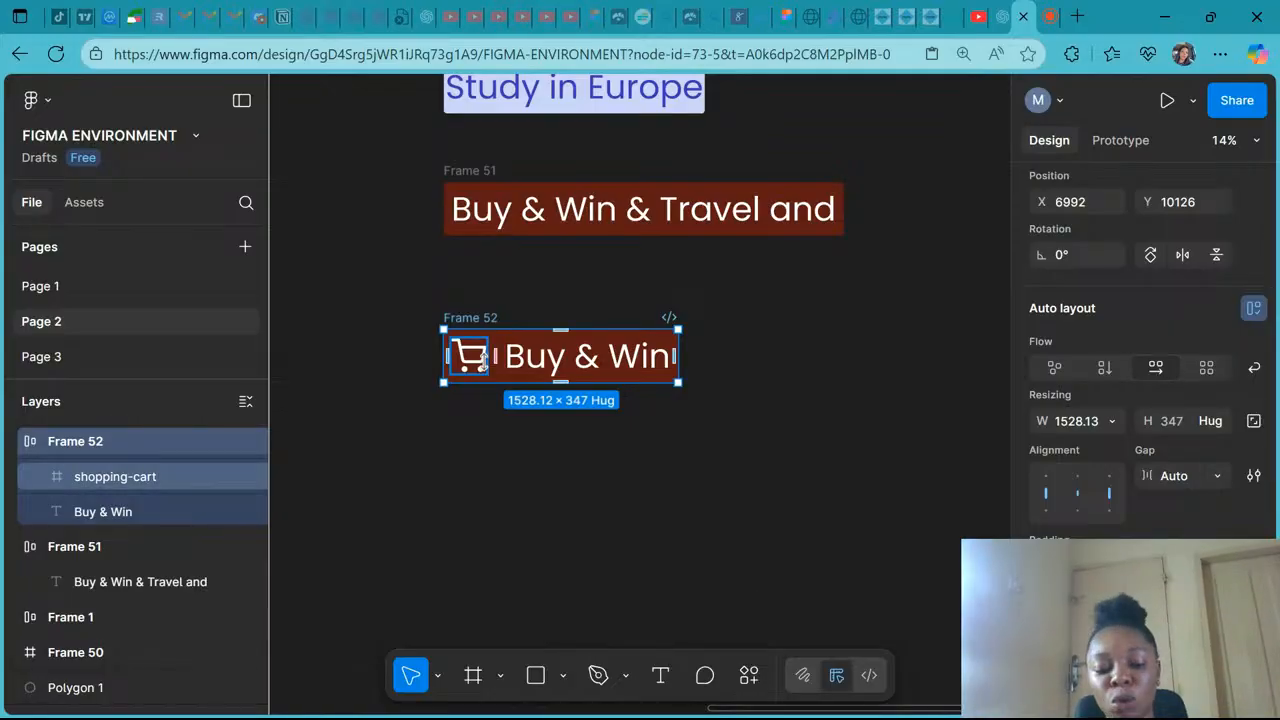
pyautogui.click(1218, 476)
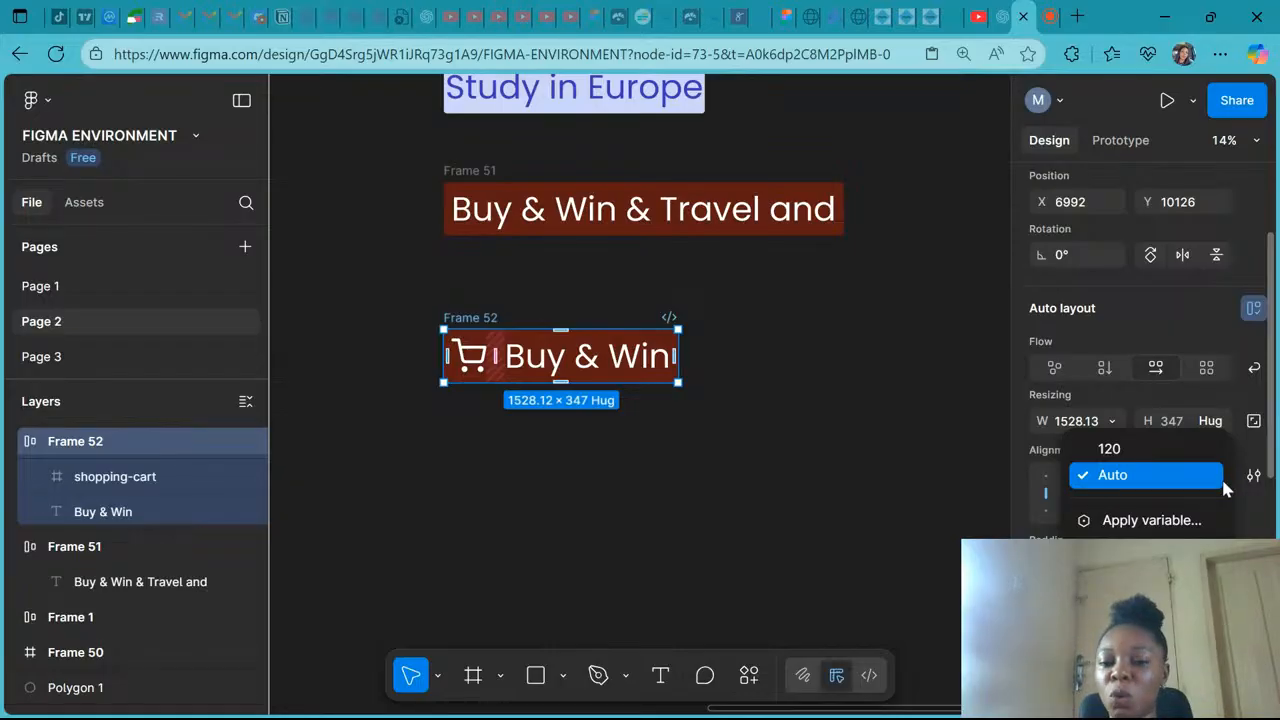
pyautogui.click(1132, 450)
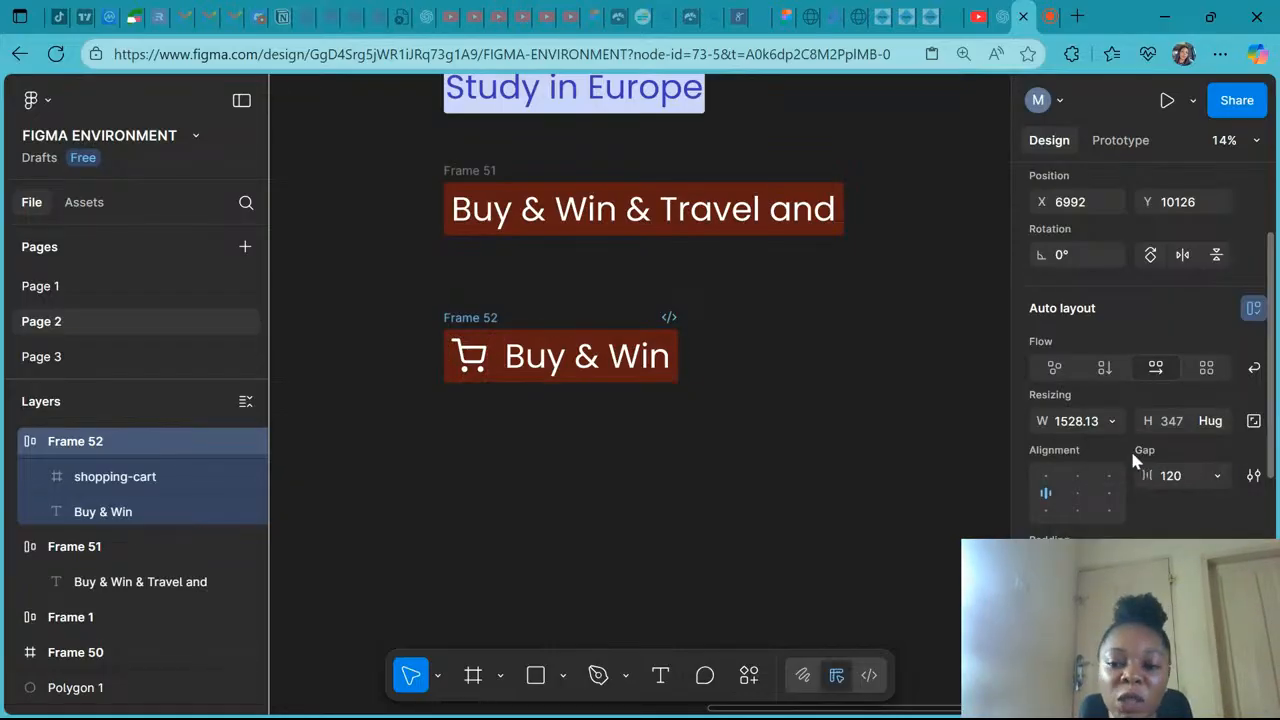
# - Set the gap between the cart icon and the label to 42
pyautogui.click(1178, 477)
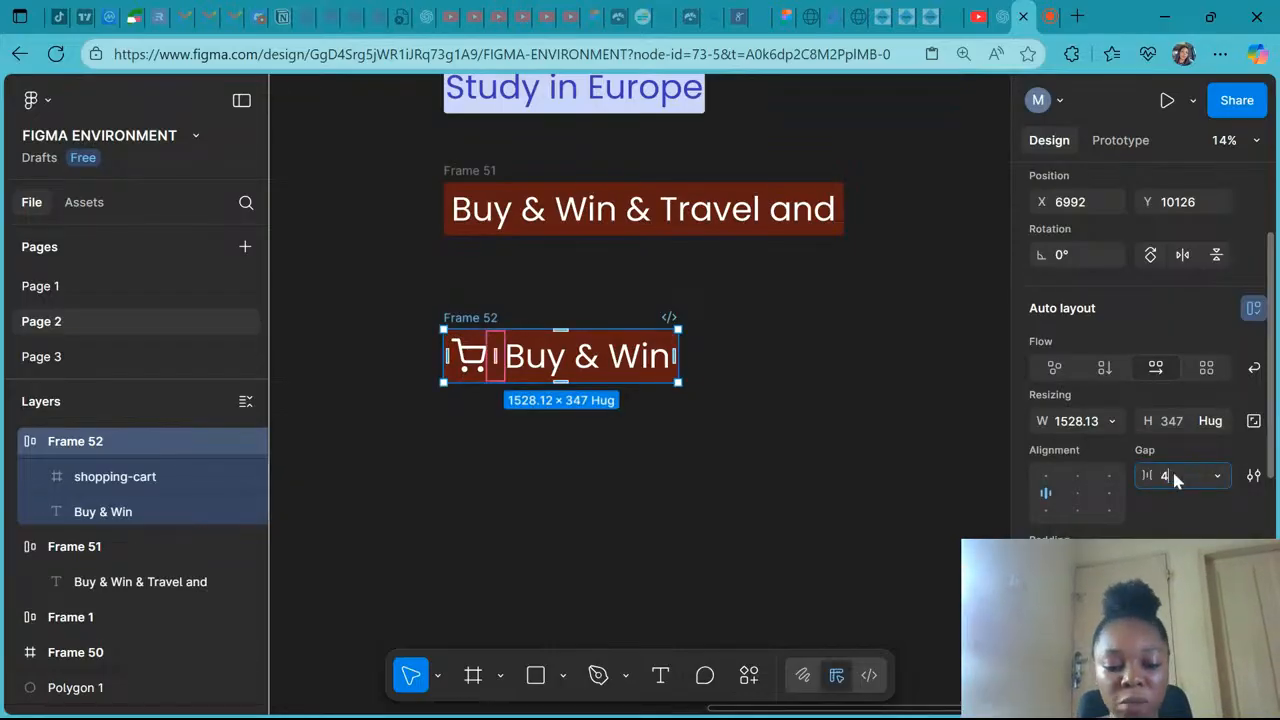
pyautogui.write('42')
pyautogui.press('Return')
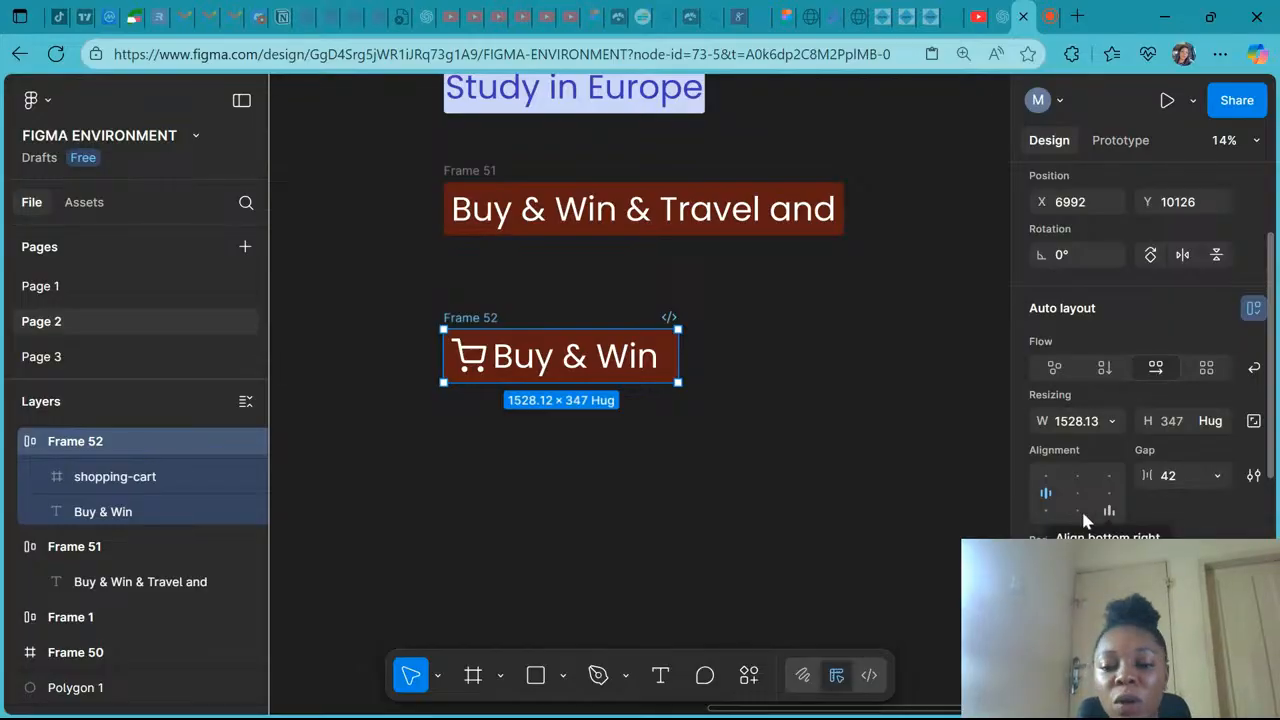
# - Stretch Frame 52 to about 3066 × 1231 with left-center alignment
pyautogui.click(1045, 495)
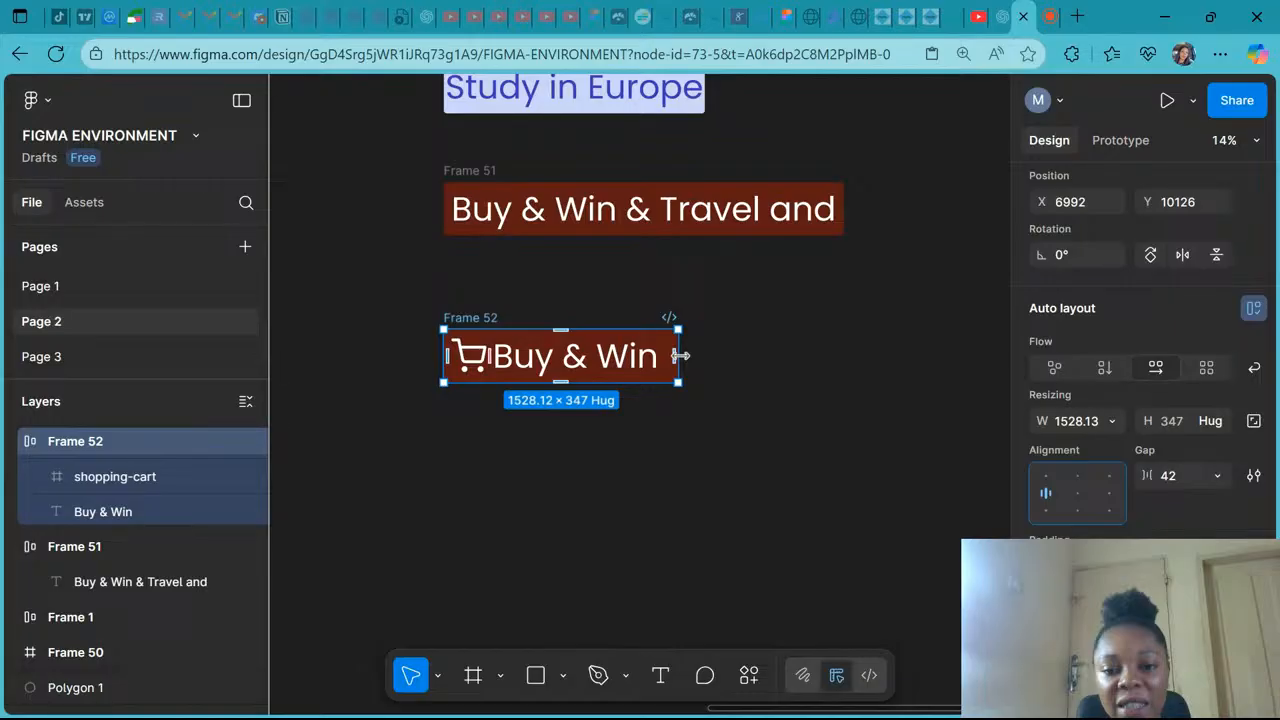
pyautogui.moveTo(680, 355); pyautogui.dragTo(915, 354)
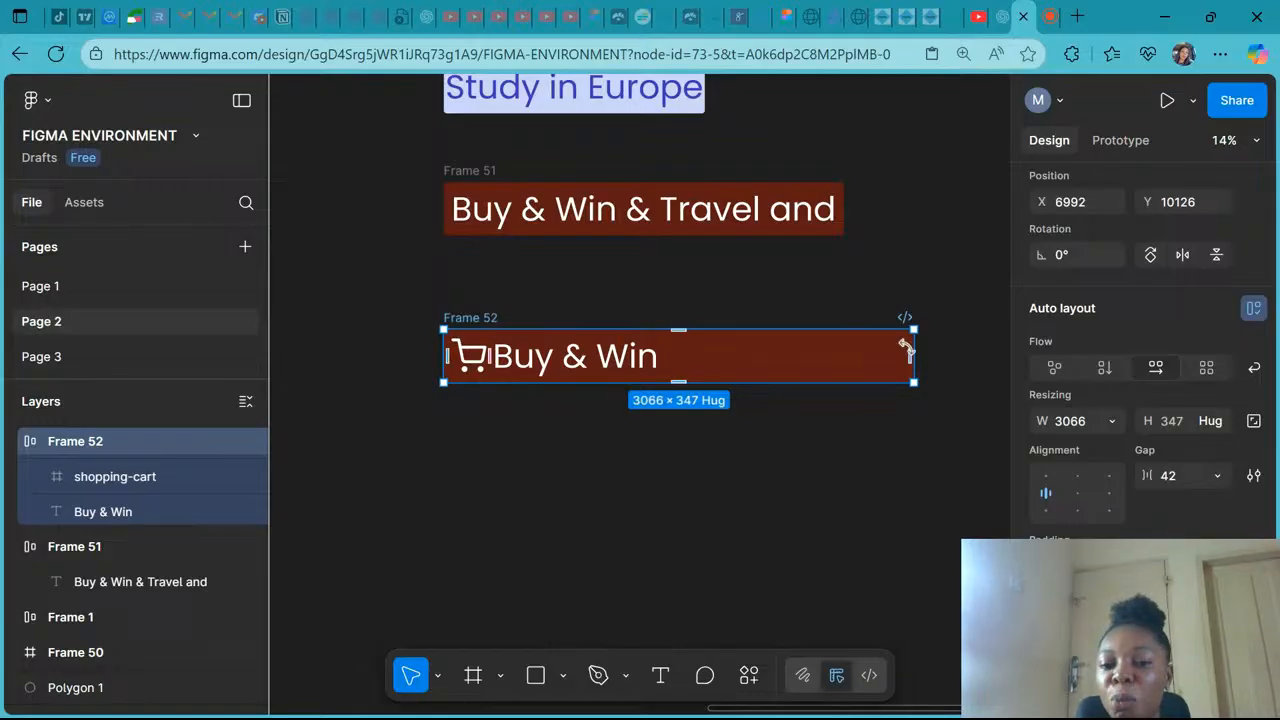
pyautogui.moveTo(674, 381); pyautogui.dragTo(670, 461)
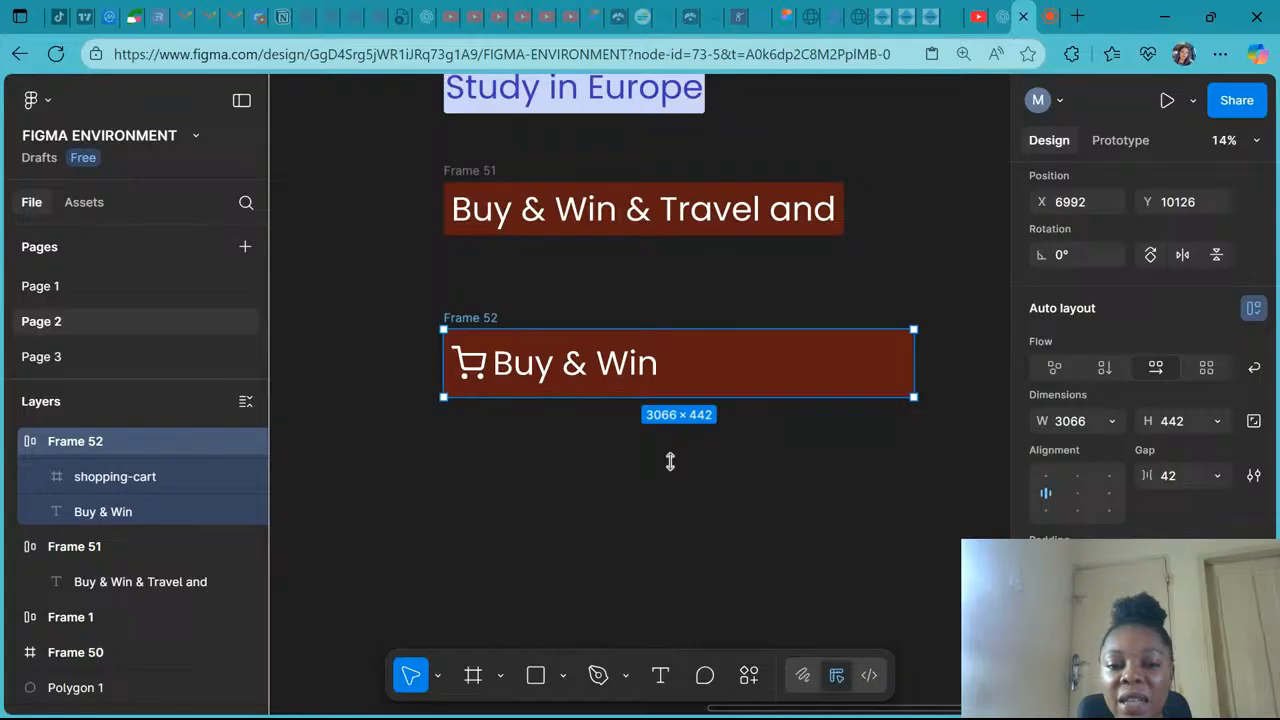
pyautogui.moveTo(670, 461); pyautogui.dragTo(672, 517)
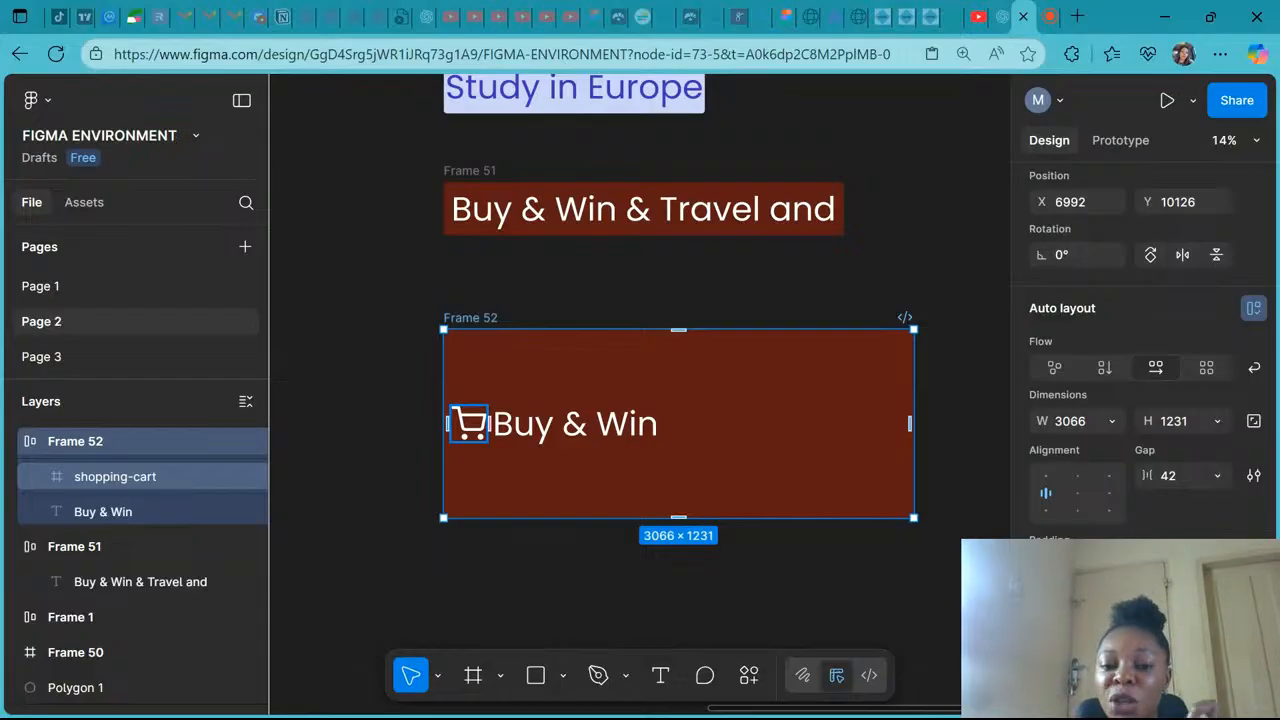
# - Try top-left, bottom-left, bottom-center and center alignments for the frame's contents
pyautogui.click(1046, 478)
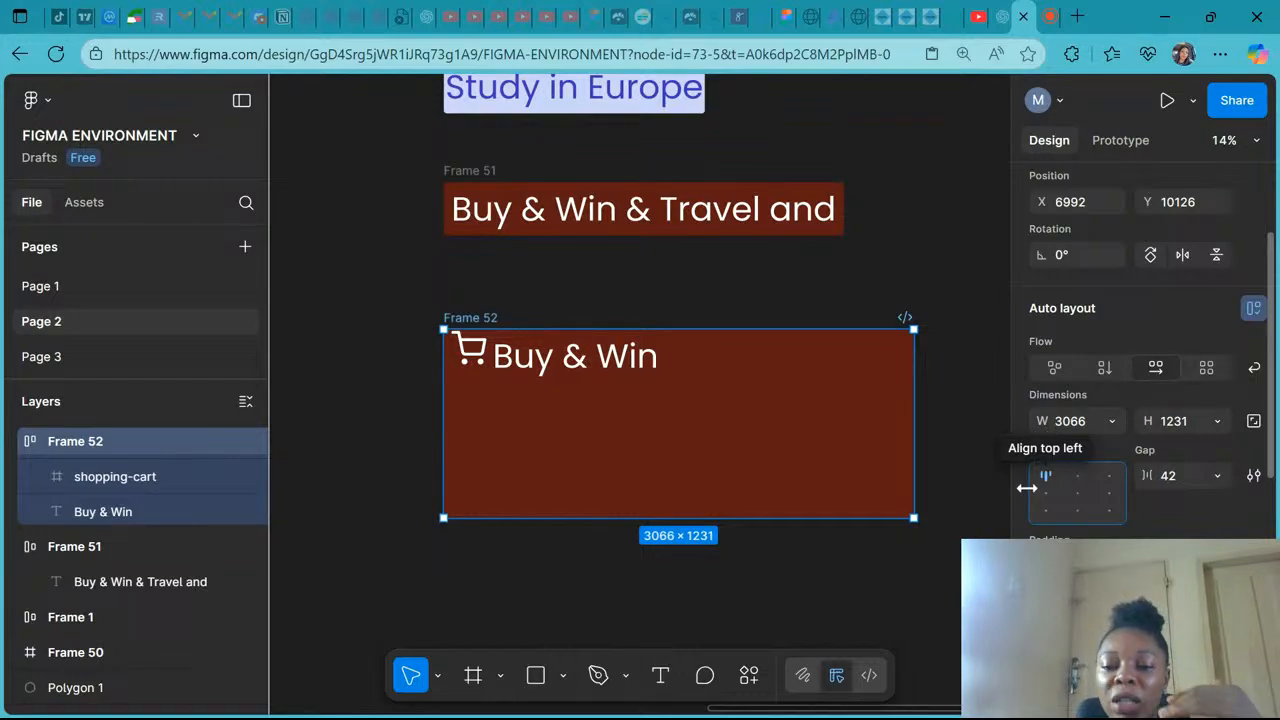
pyautogui.click(1046, 510)
pyautogui.click(1078, 511)
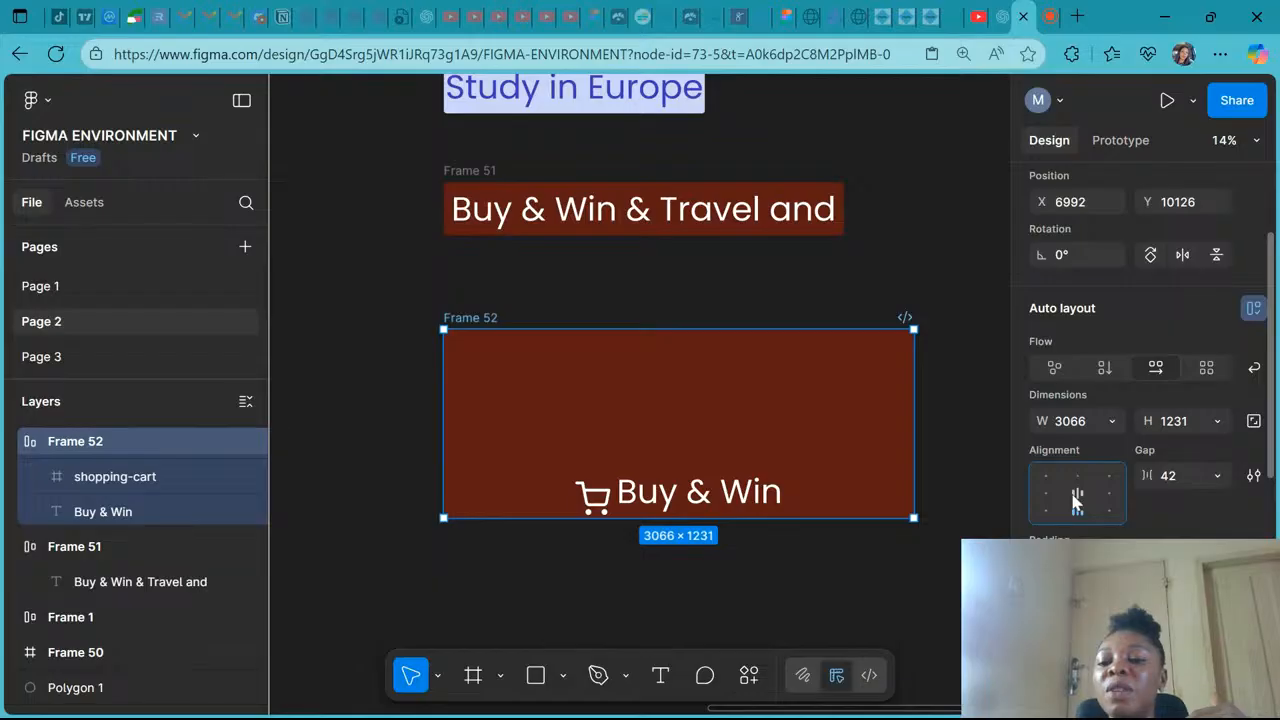
pyautogui.click(1077, 500)
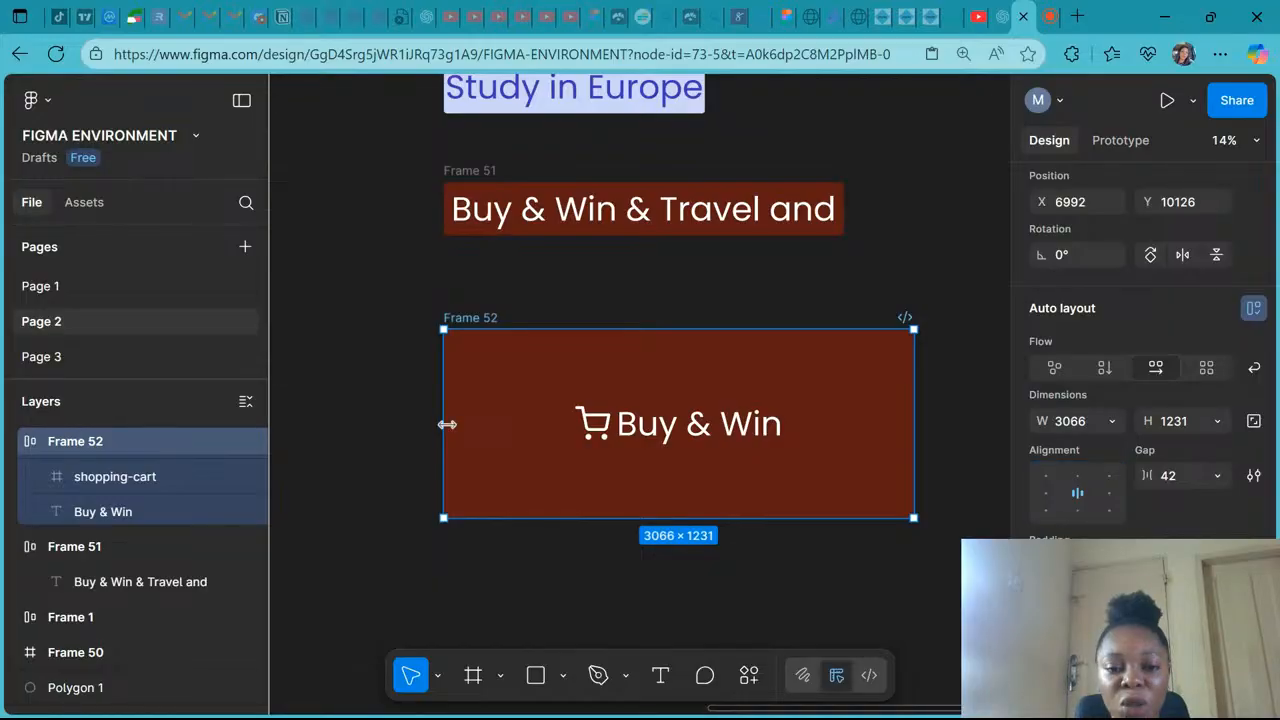
# - Widen the frame to about 3651 and try top-center, top-right, right and bottom-right alignments
pyautogui.moveTo(447, 424); pyautogui.dragTo(354, 424)
pyautogui.click(1078, 477)
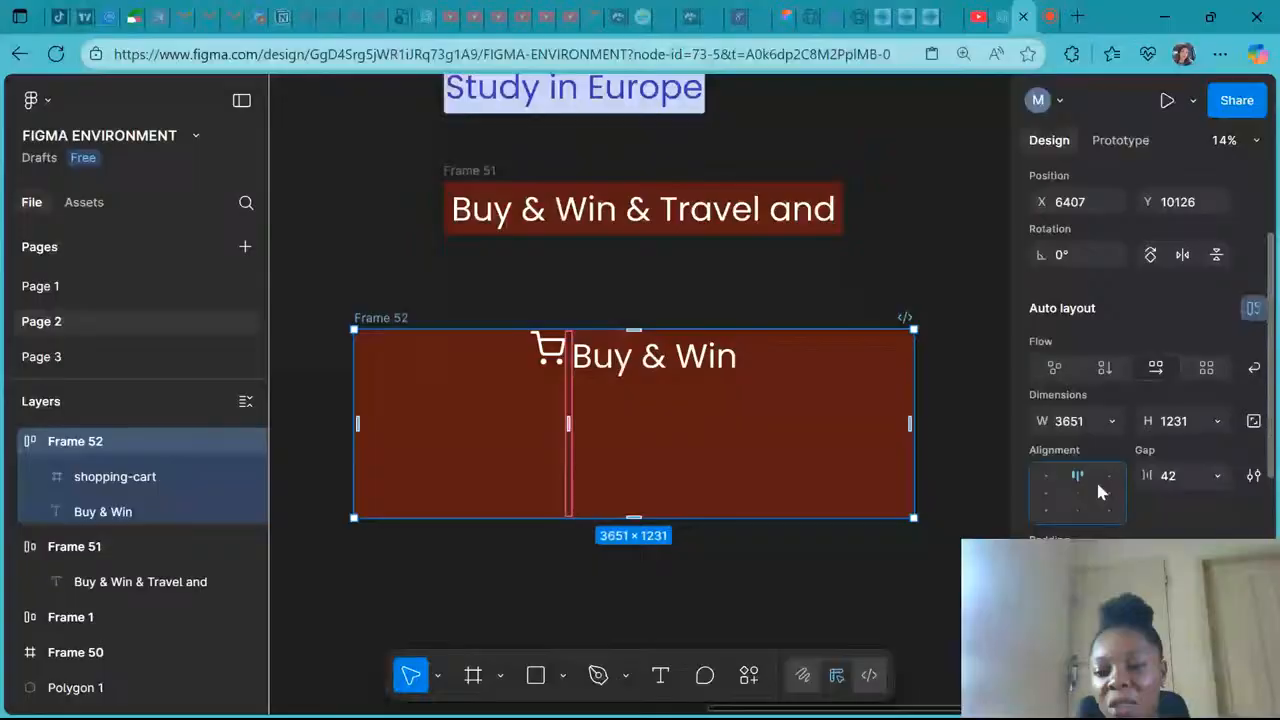
pyautogui.click(1108, 478)
pyautogui.click(1110, 494)
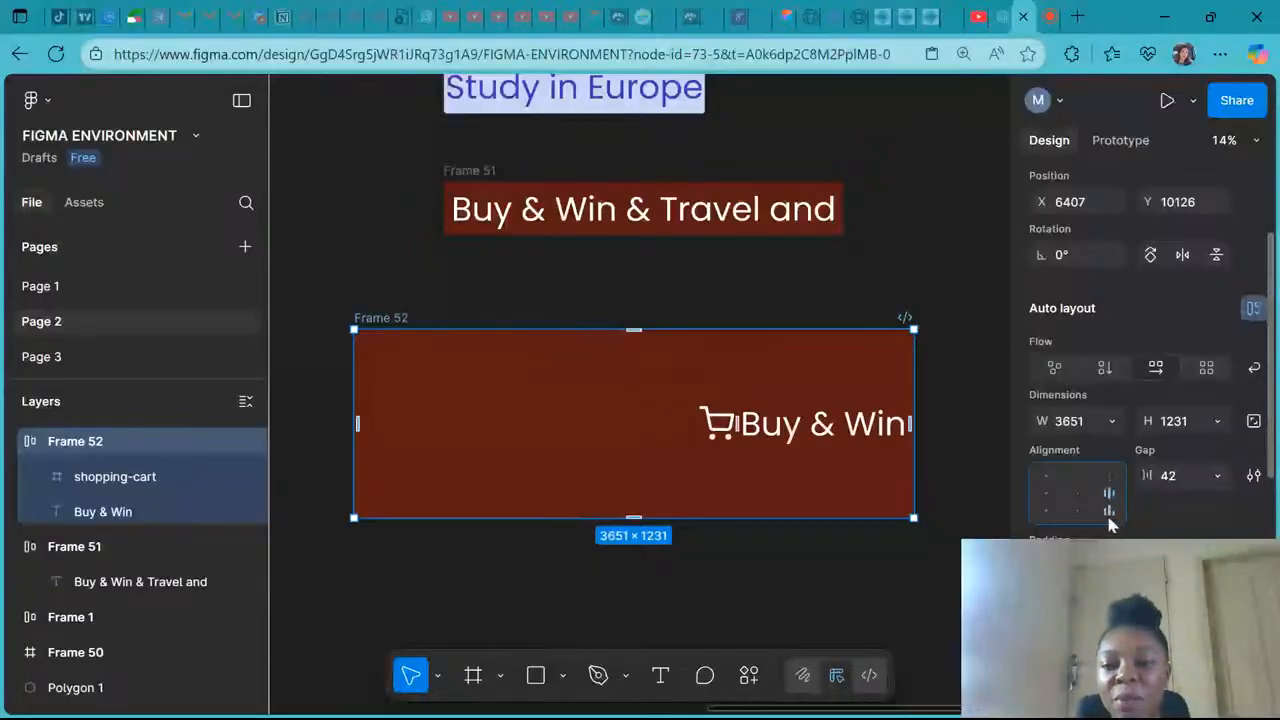
pyautogui.click(1109, 512)
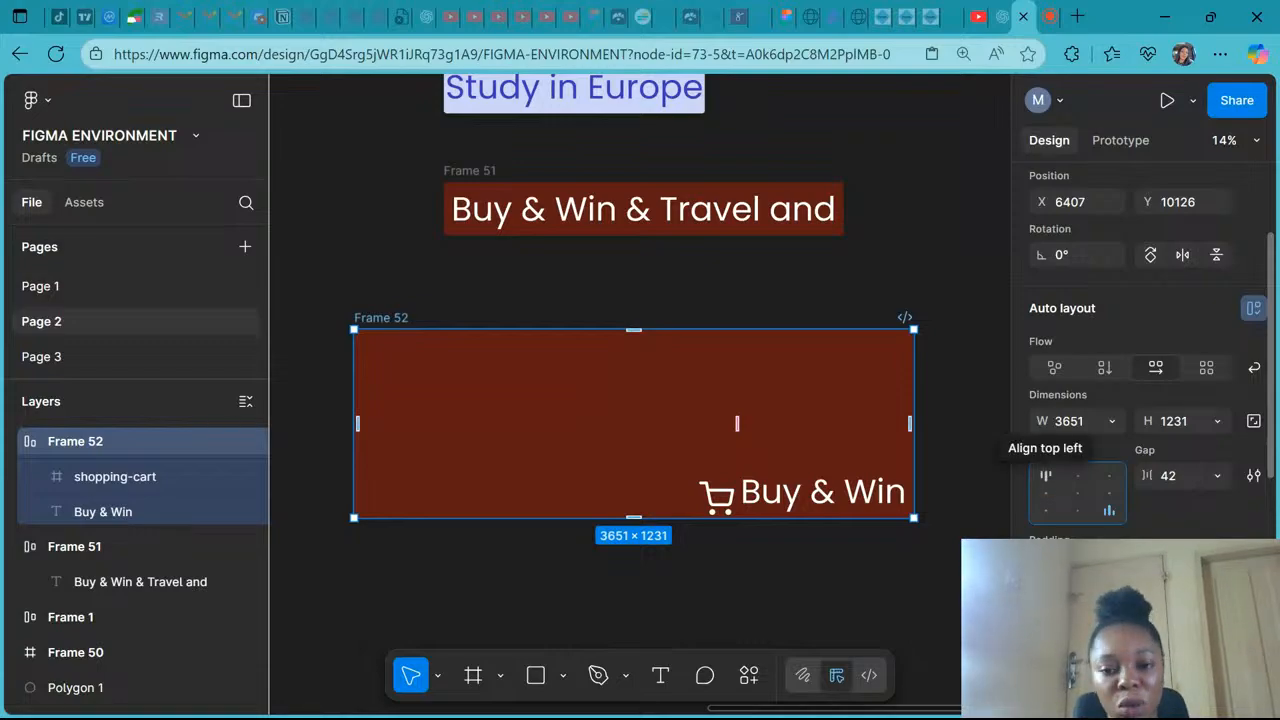
pyautogui.press('Up')
pyautogui.press('Up')
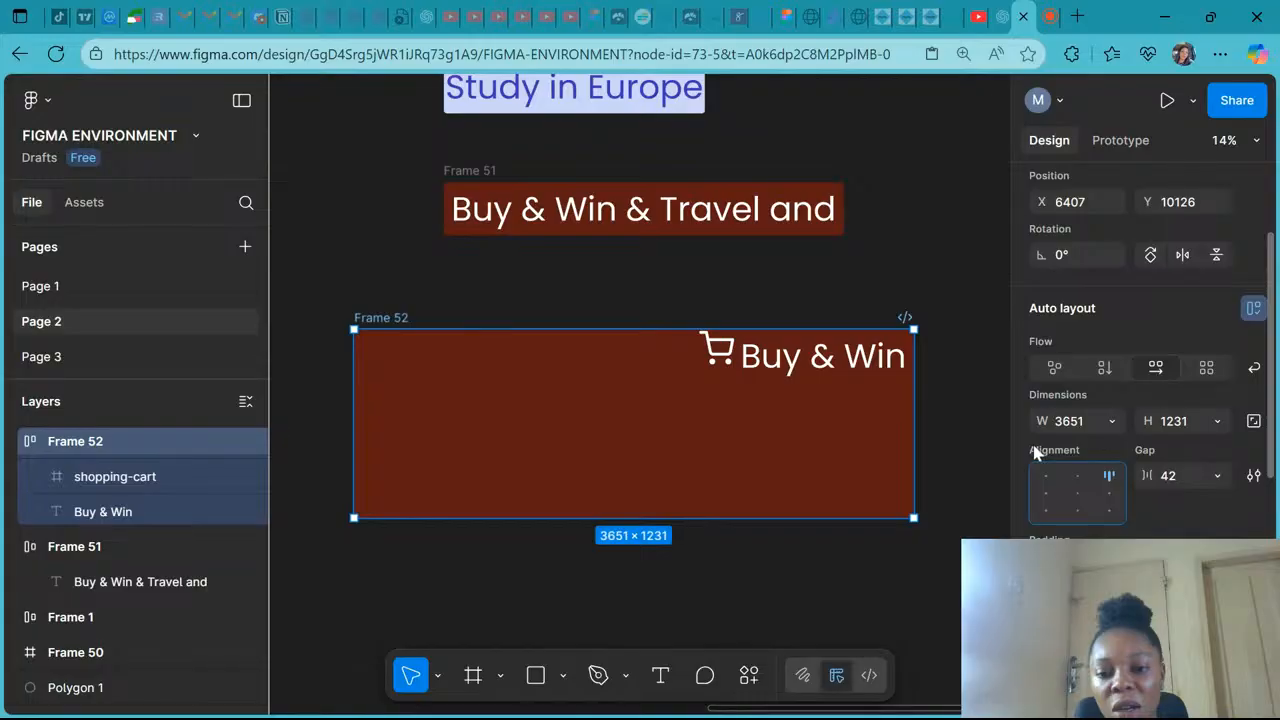
# - Switch the flow to freeform and vertical, then undo all the resizing, alignment and flow changes
pyautogui.click(1054, 369)
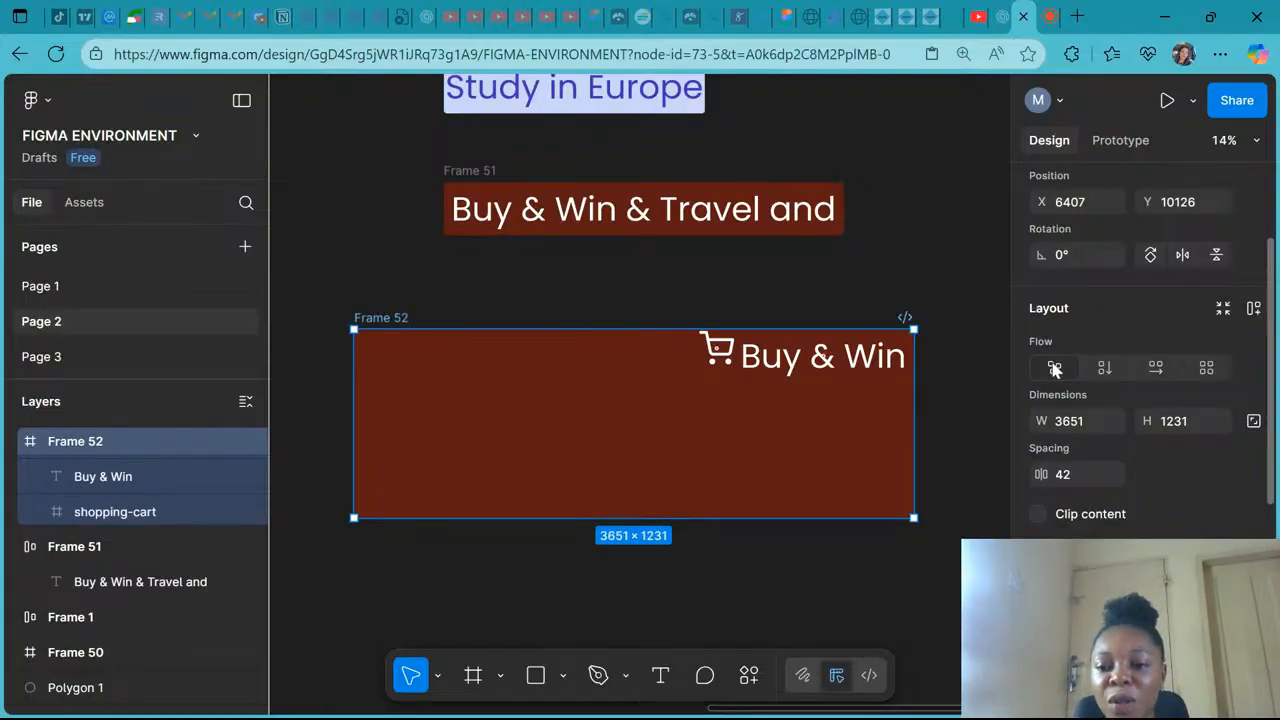
pyautogui.click(1105, 370)
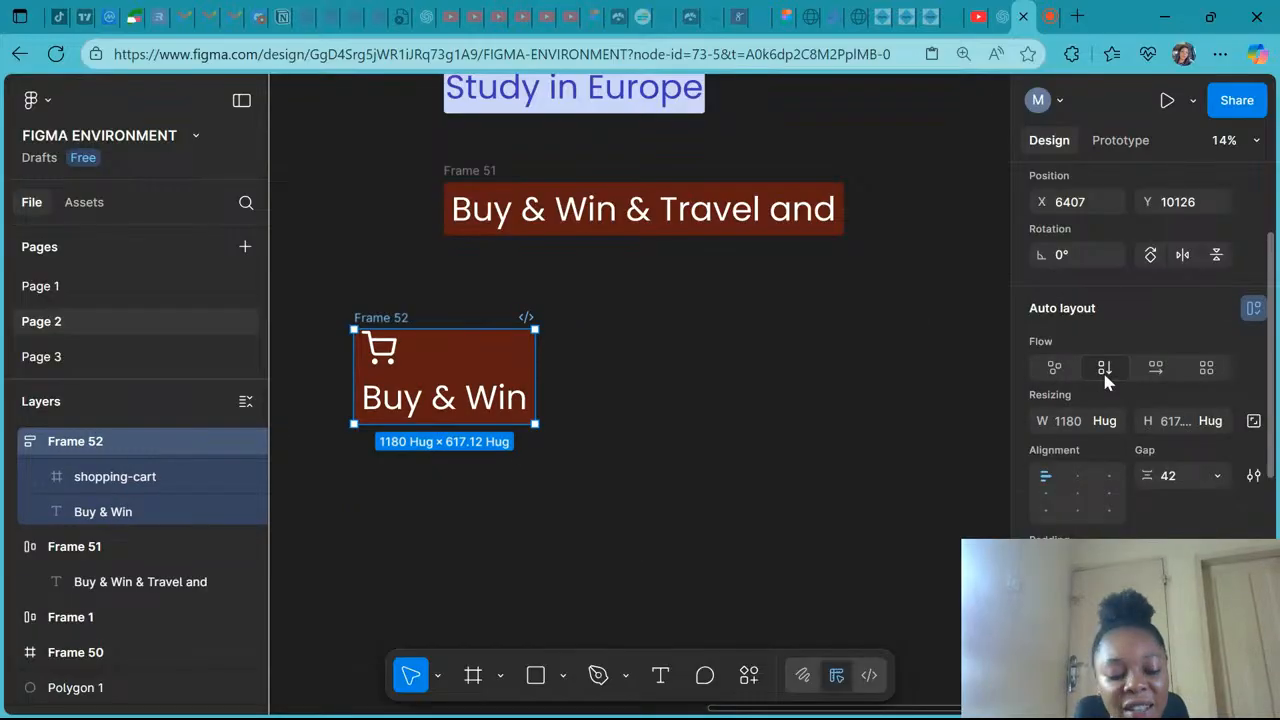
pyautogui.hotkey('ctrl', 'z')
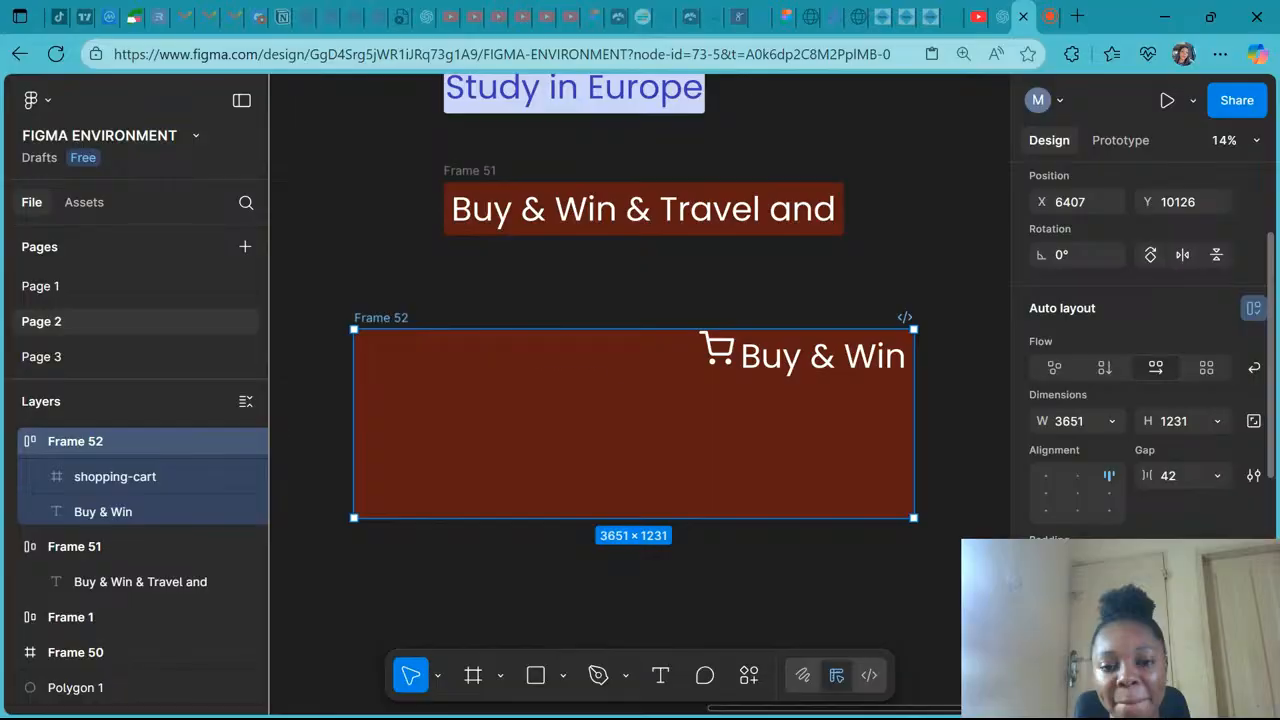
pyautogui.hotkey('ctrl', 'z')
pyautogui.hotkey('ctrl', 'z')
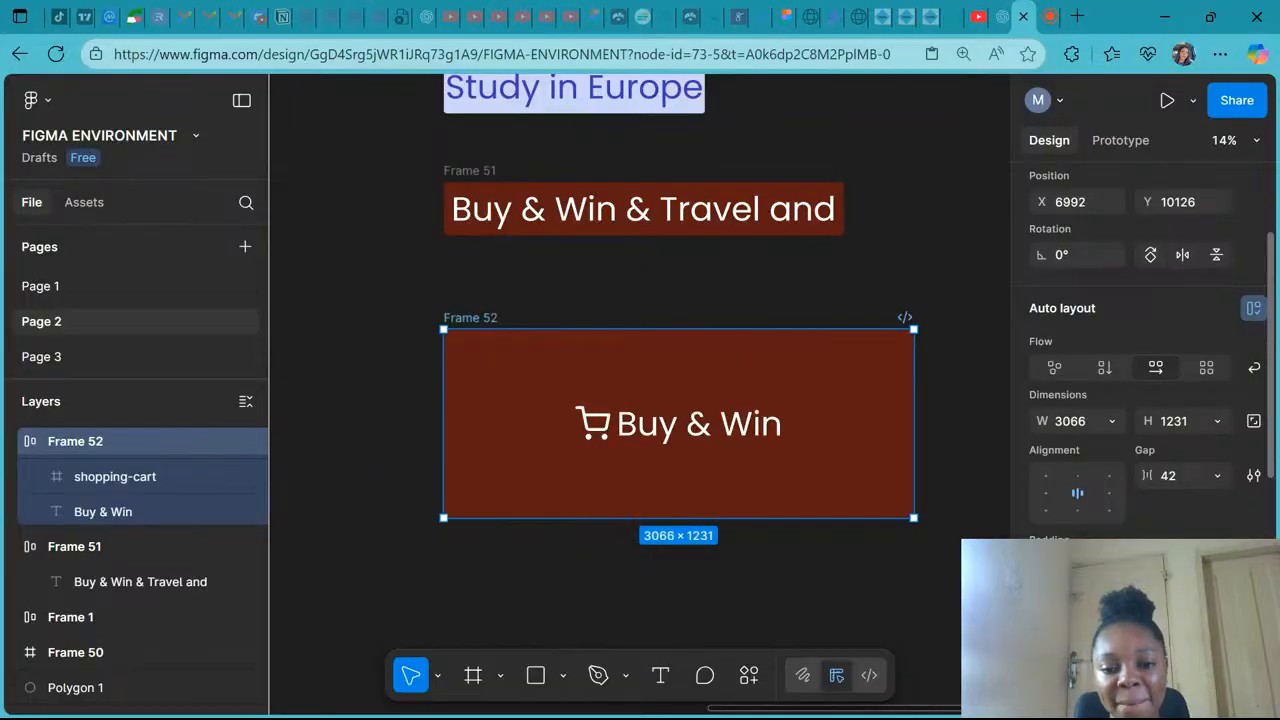
pyautogui.hotkey('ctrl', 'z')
pyautogui.hotkey('ctrl', 'z')
pyautogui.hotkey('ctrl', 'z')
pyautogui.hotkey('ctrl', 'z')
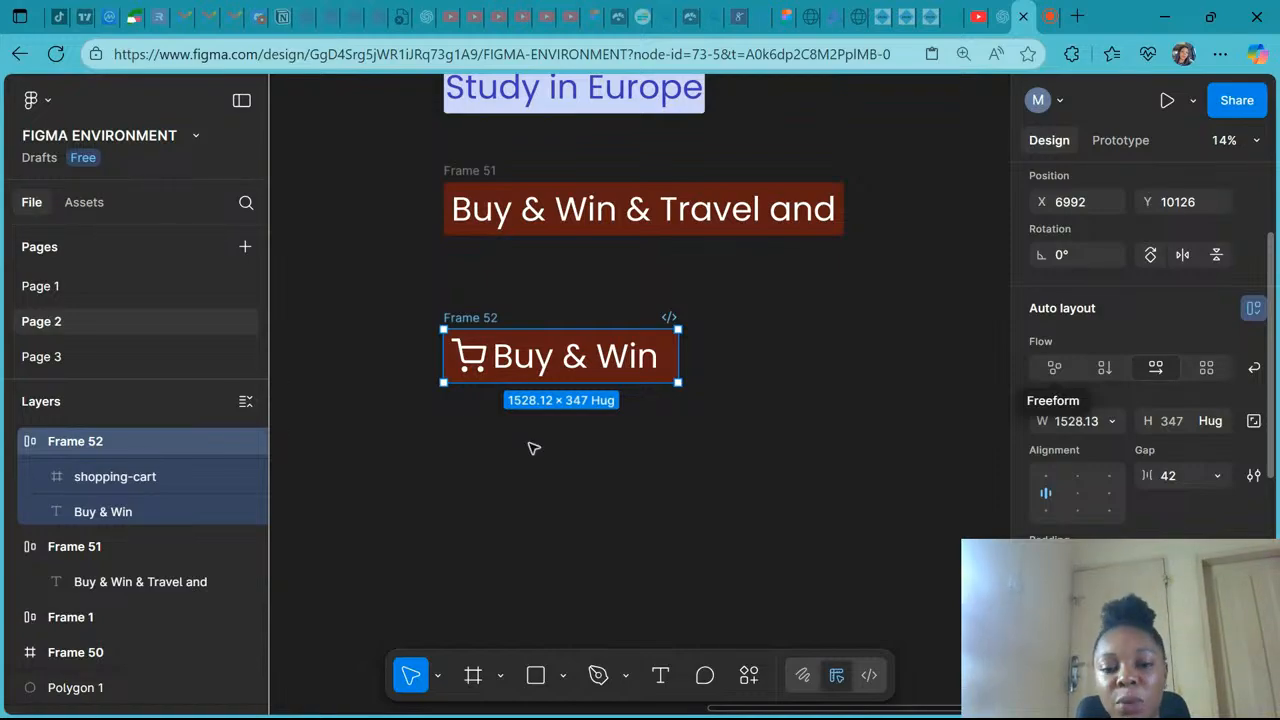
# - Draw a square rectangle about 517 × 517 below Frame 52
pyautogui.scroll(-3, 503, 434)
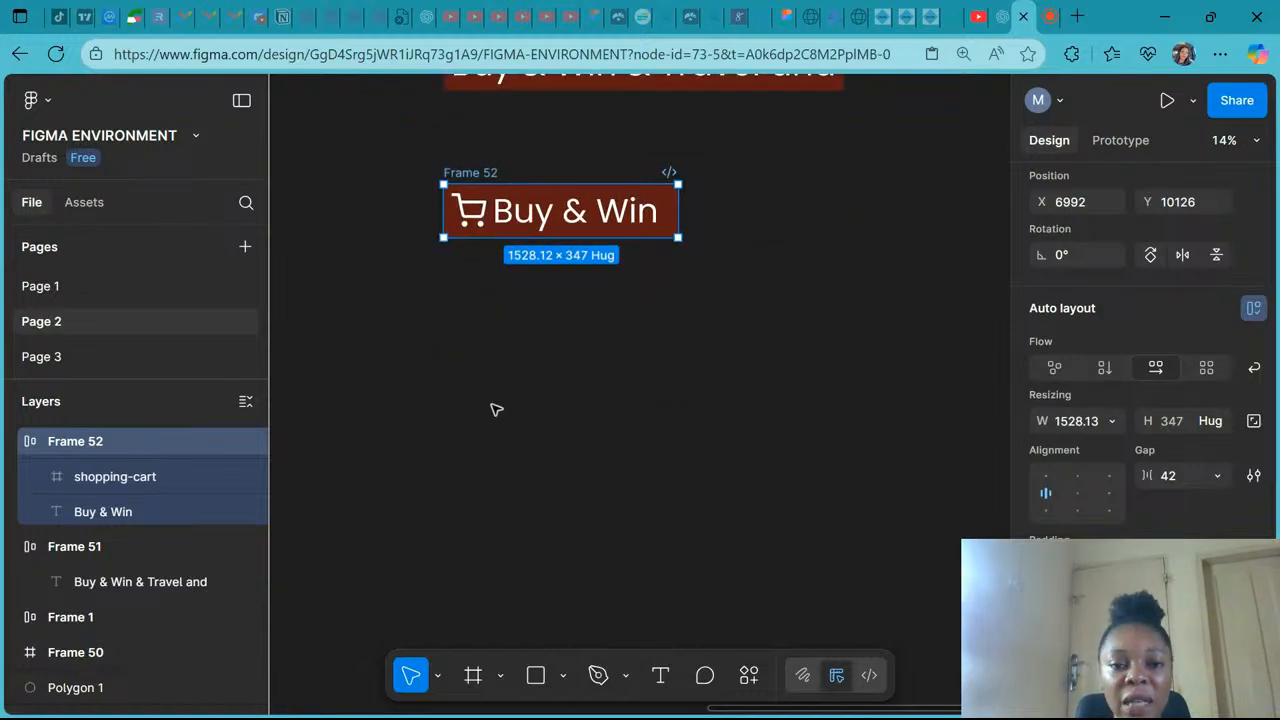
pyautogui.click(493, 409)
pyautogui.click(536, 675)
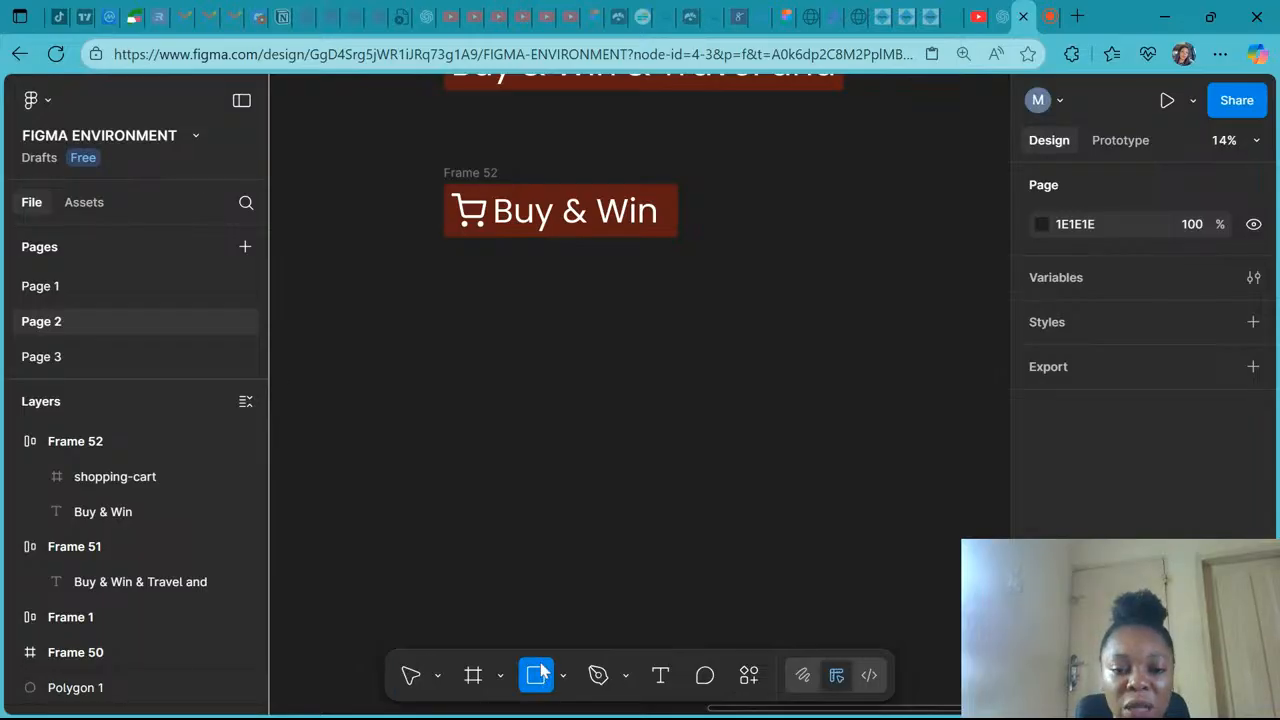
pyautogui.moveTo(476, 322)
pyautogui.mouseDown()
pyautogui.moveTo(568, 415)
pyautogui.moveTo(555, 400)
pyautogui.mouseUp()
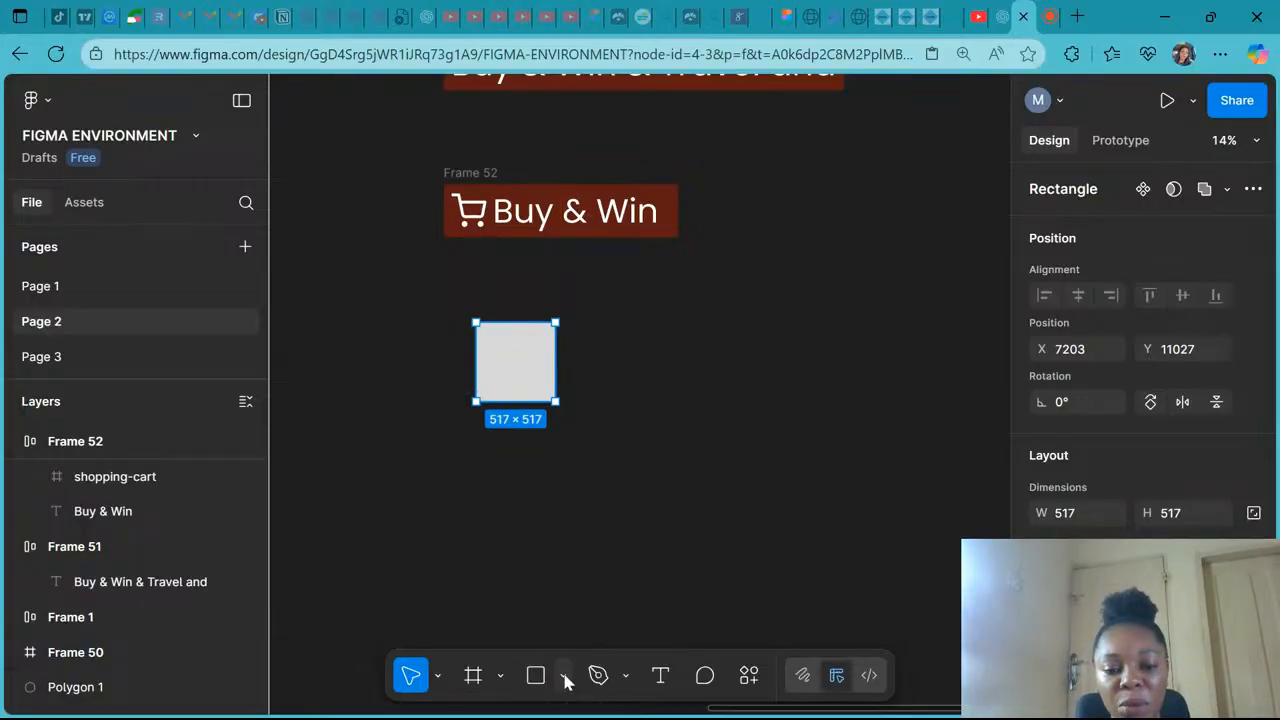
pyautogui.scroll(-3, 1045, 495)
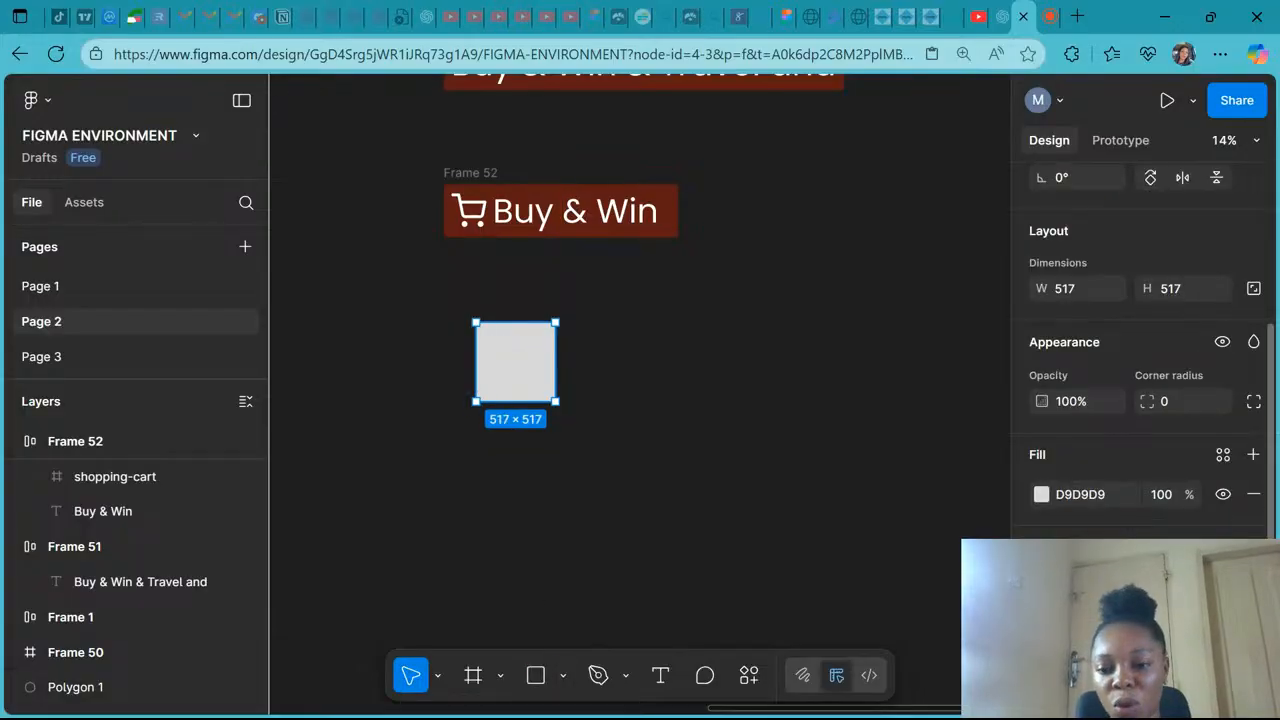
# - Set the square rectangle's fill color to green 38A51A
pyautogui.click(1041, 494)
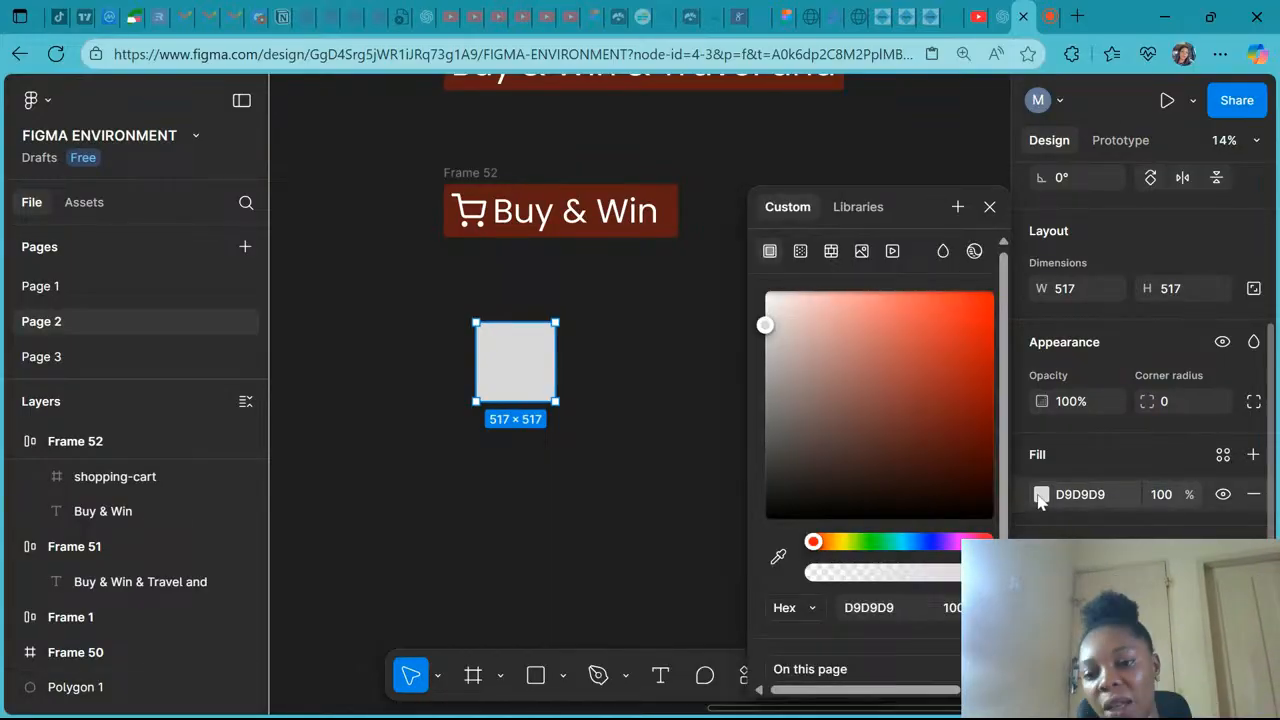
pyautogui.click(957, 374)
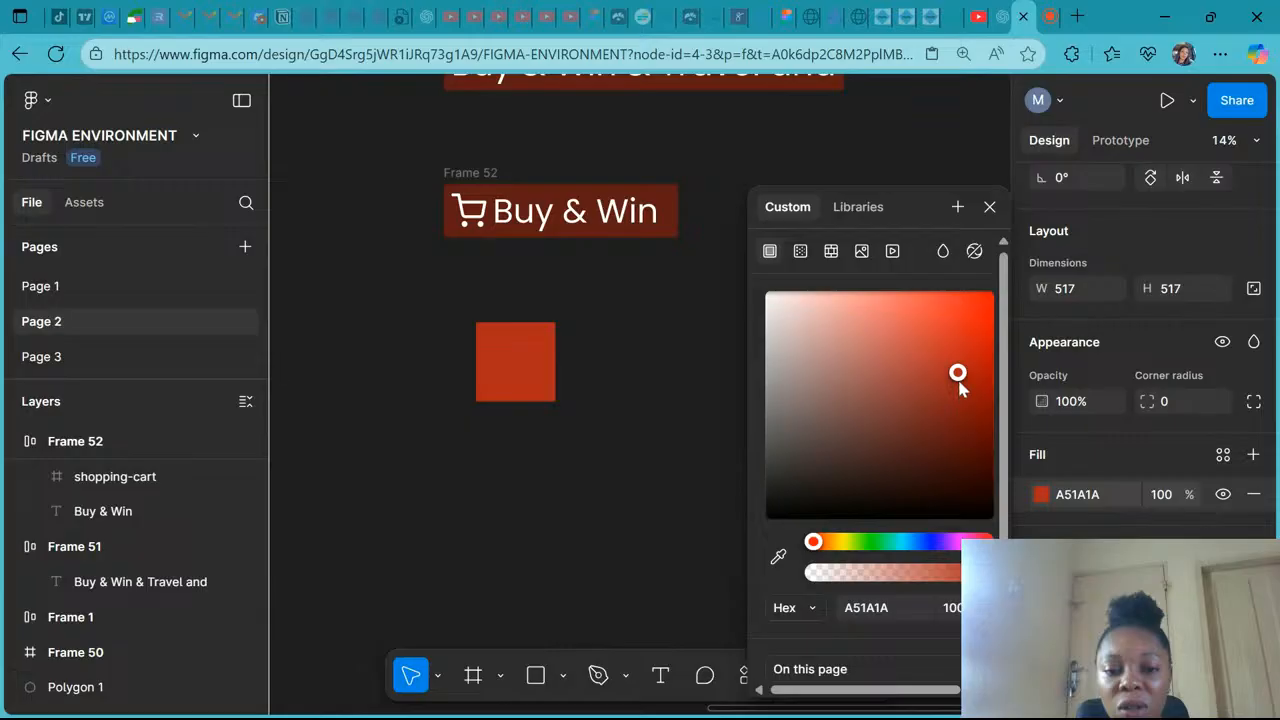
pyautogui.click(865, 542)
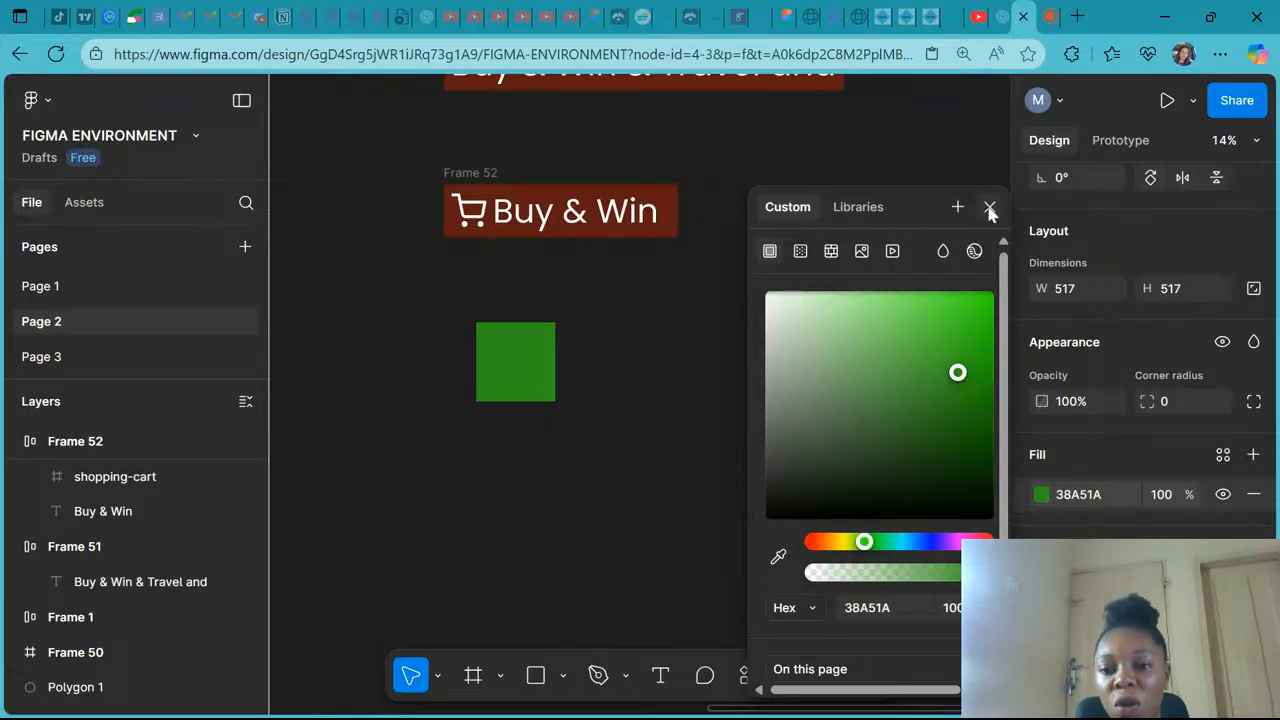
pyautogui.click(990, 210)
# - Duplicate the green square to its right and change the copy's fill to blue 1A2FA5
pyautogui.moveTo(506, 382); pyautogui.dragTo(630, 392)
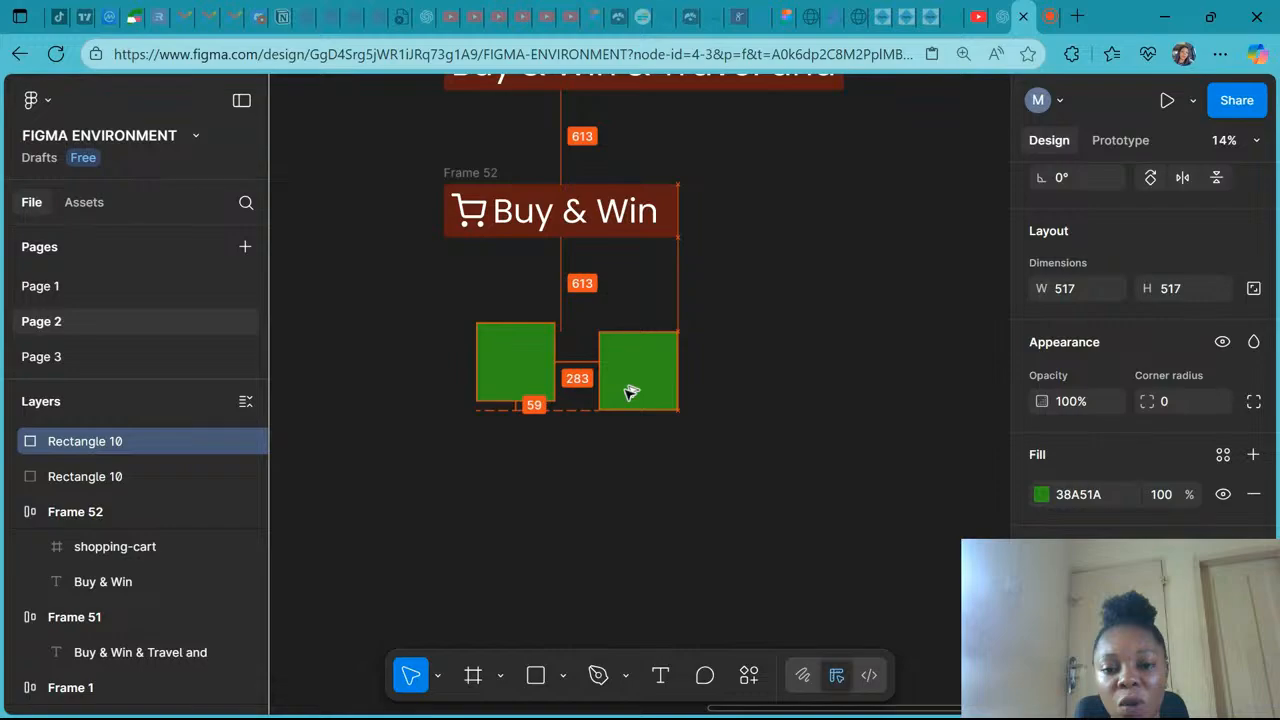
pyautogui.click(1043, 495)
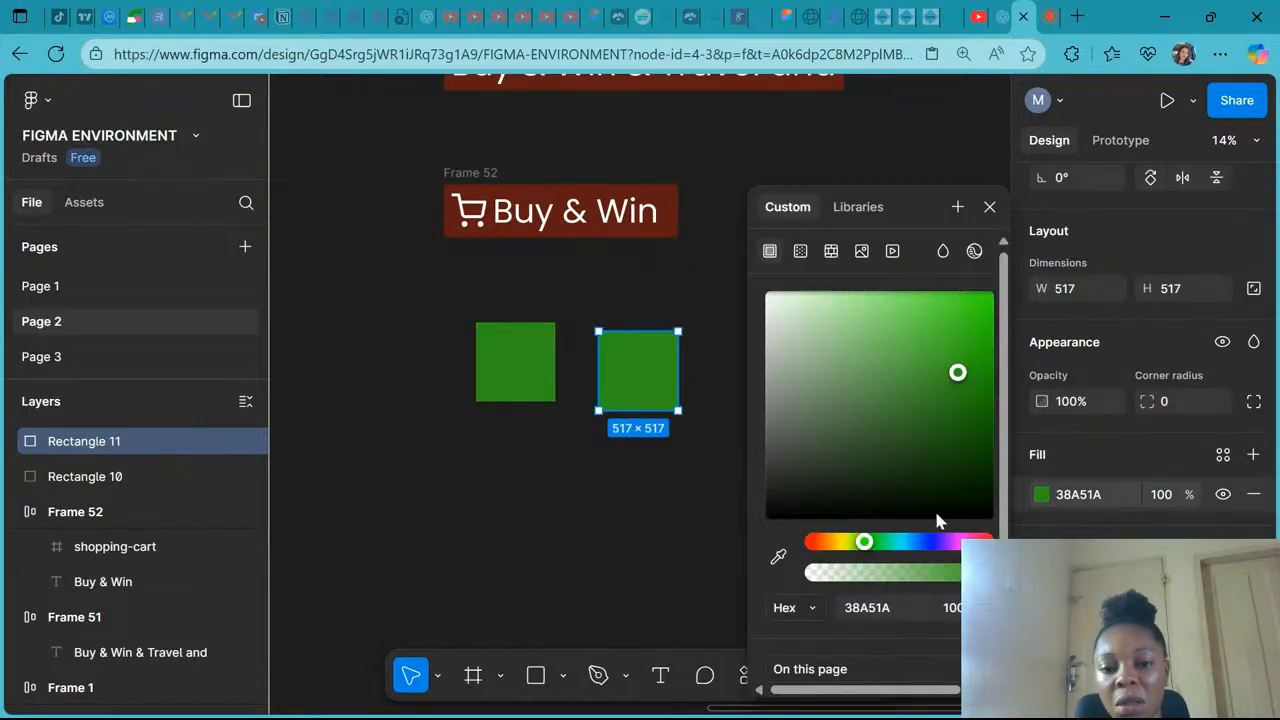
pyautogui.click(930, 541)
# - Set the blue copy's corner radius to 1100 to turn it into a circle
pyautogui.click(1165, 401)
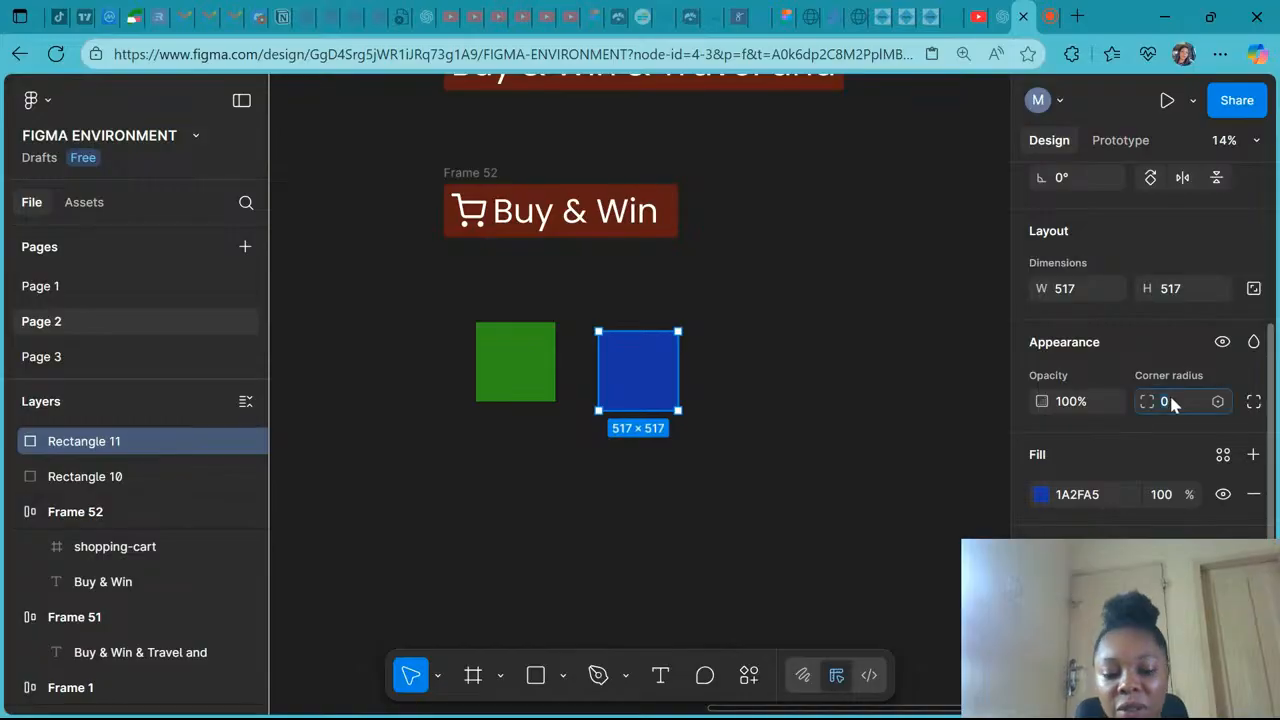
pyautogui.write('11')
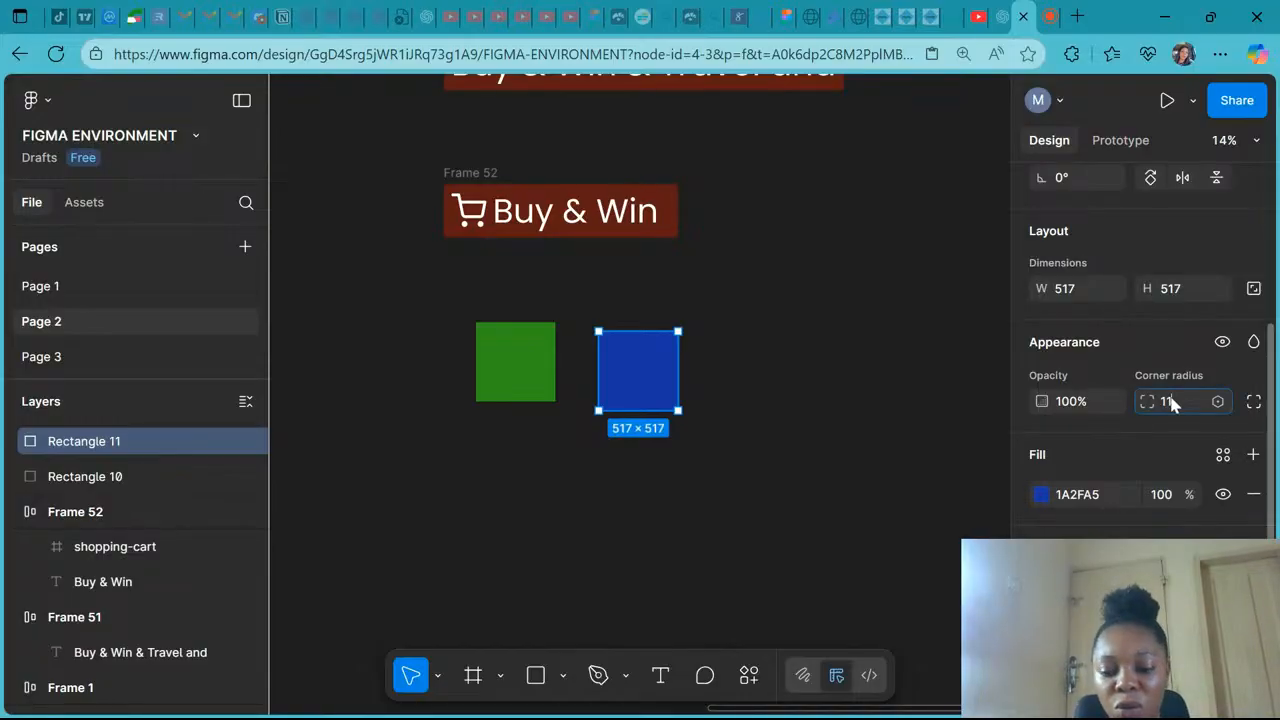
pyautogui.write('00')
pyautogui.press('Return')
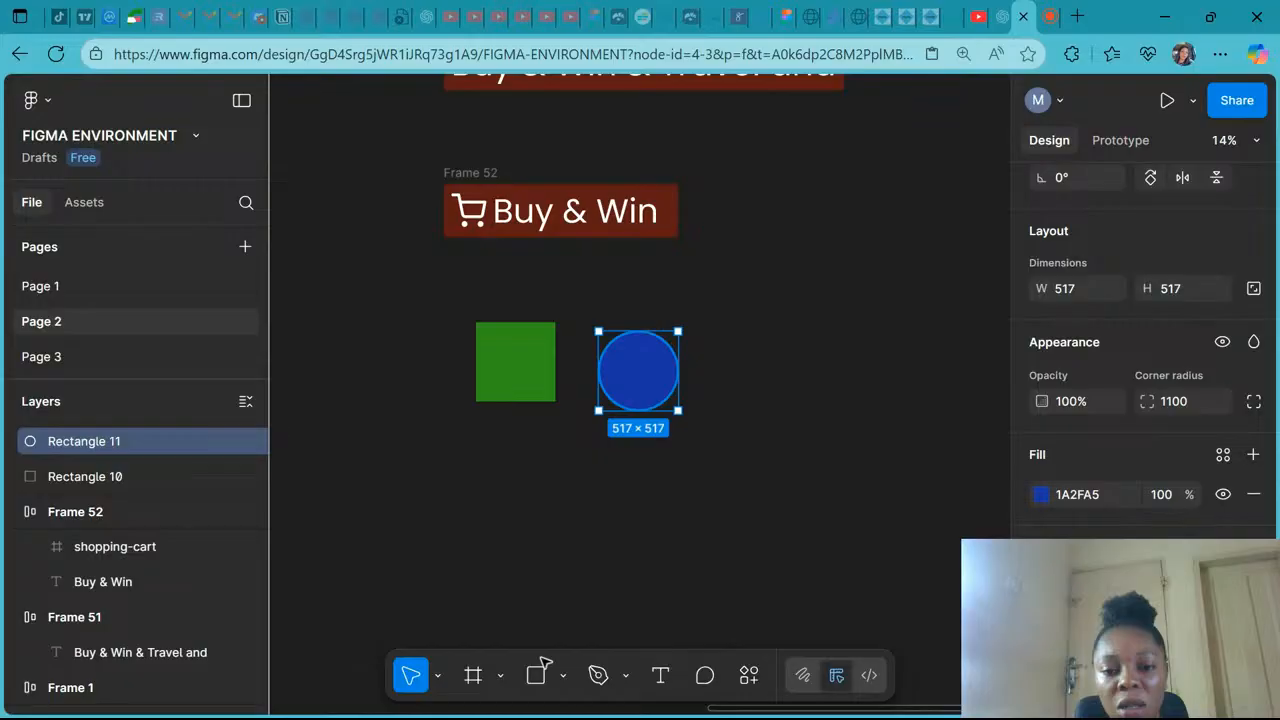
# - Draw a star to the right of the circle, sized about 634 × 634
pyautogui.click(563, 677)
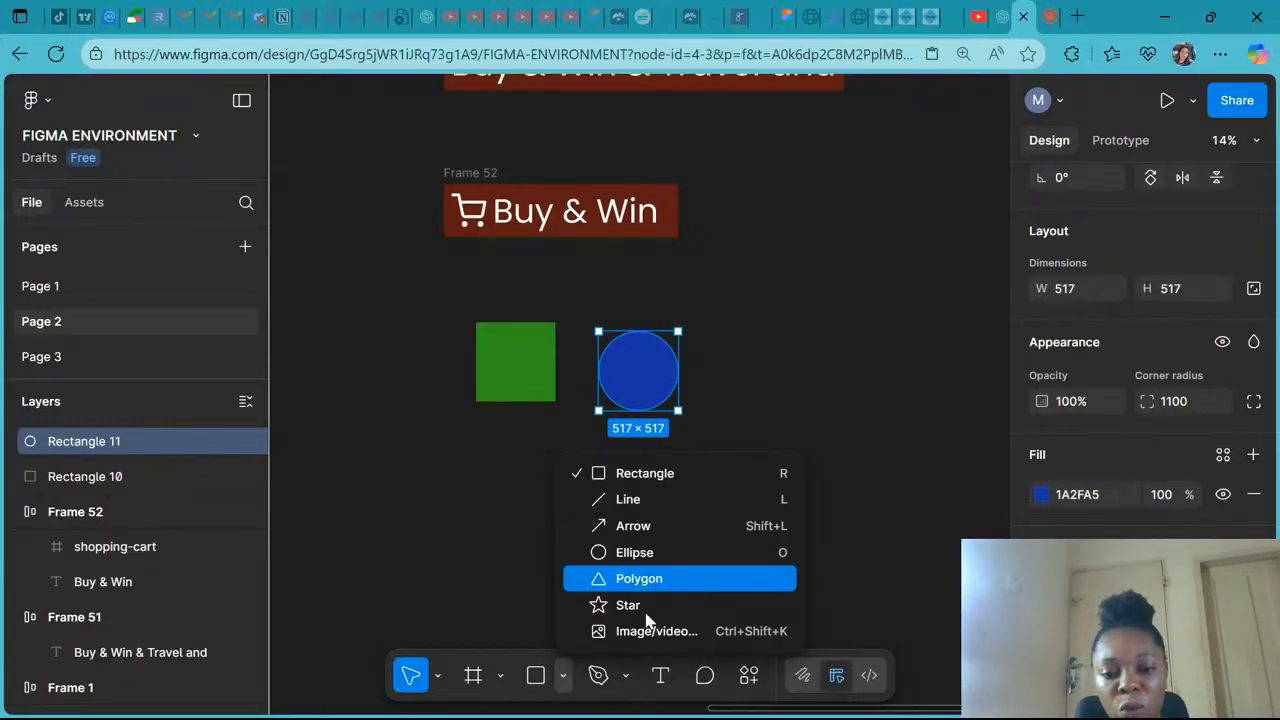
pyautogui.click(640, 606)
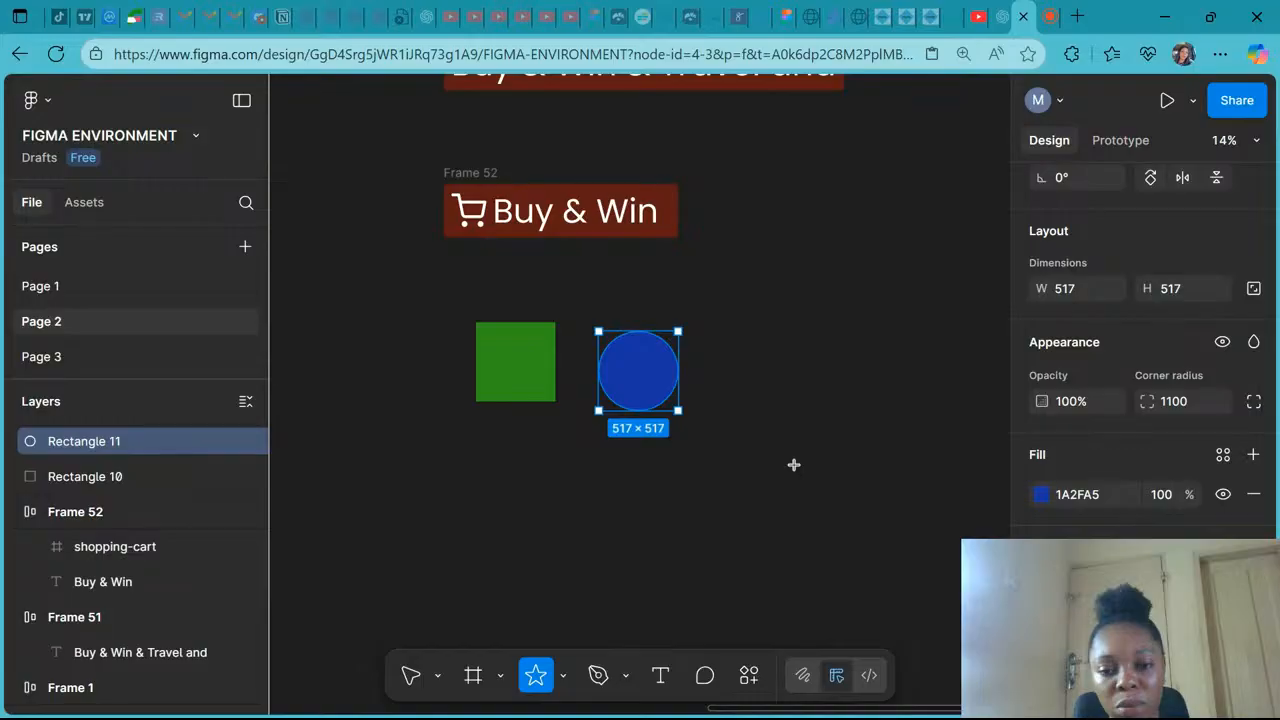
pyautogui.moveTo(654, 257); pyautogui.dragTo(795, 467)
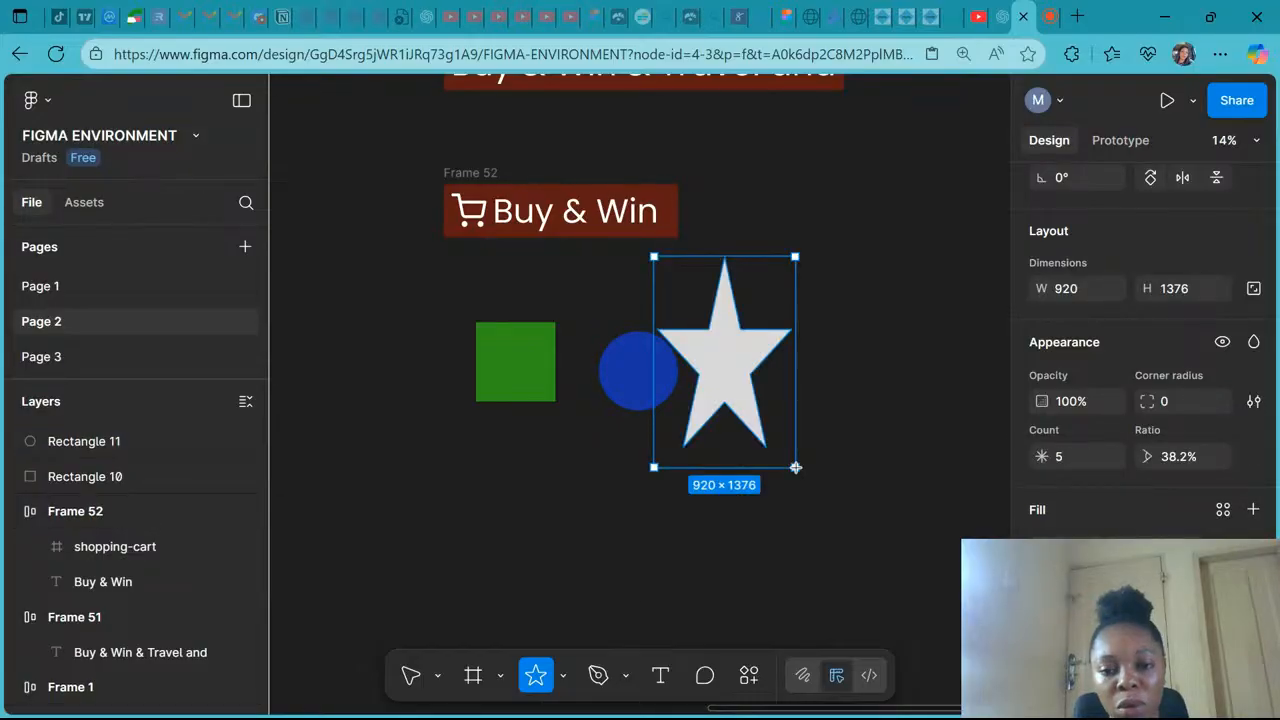
pyautogui.moveTo(795, 467); pyautogui.dragTo(772, 409)
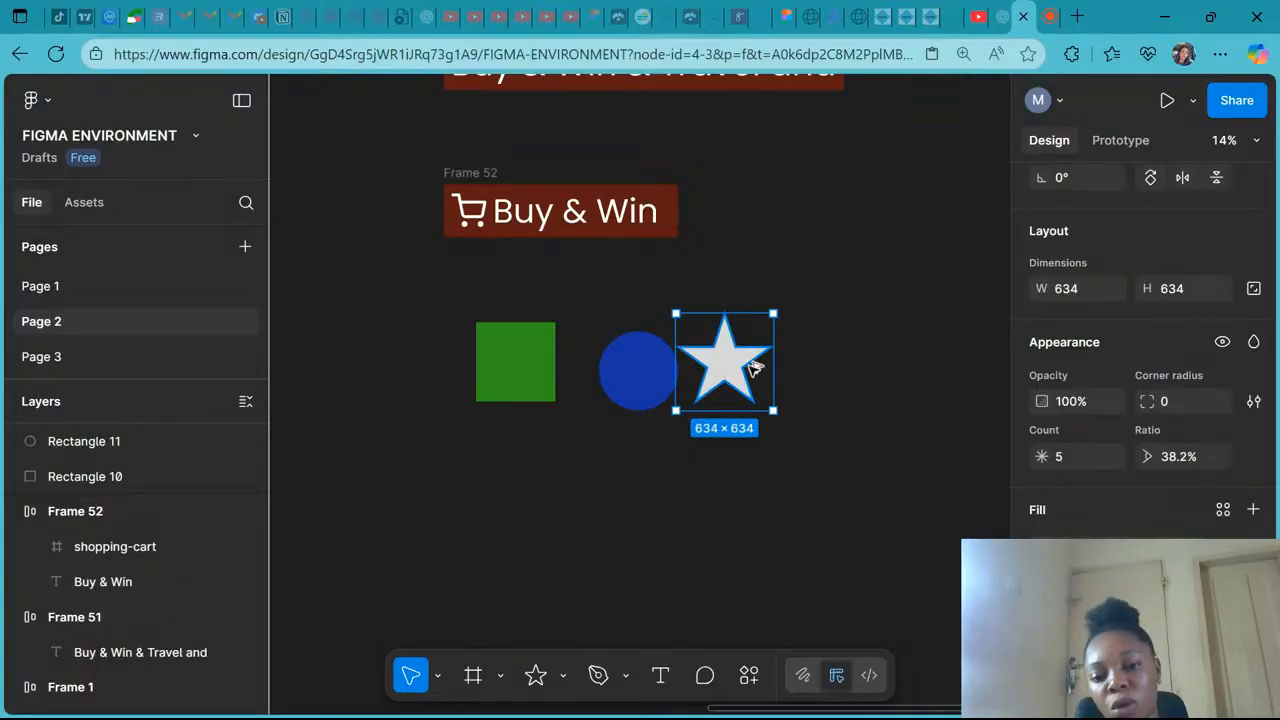
# - Duplicate the star below the green square and fill the copy pink 84136D
pyautogui.moveTo(755, 368); pyautogui.dragTo(538, 493)
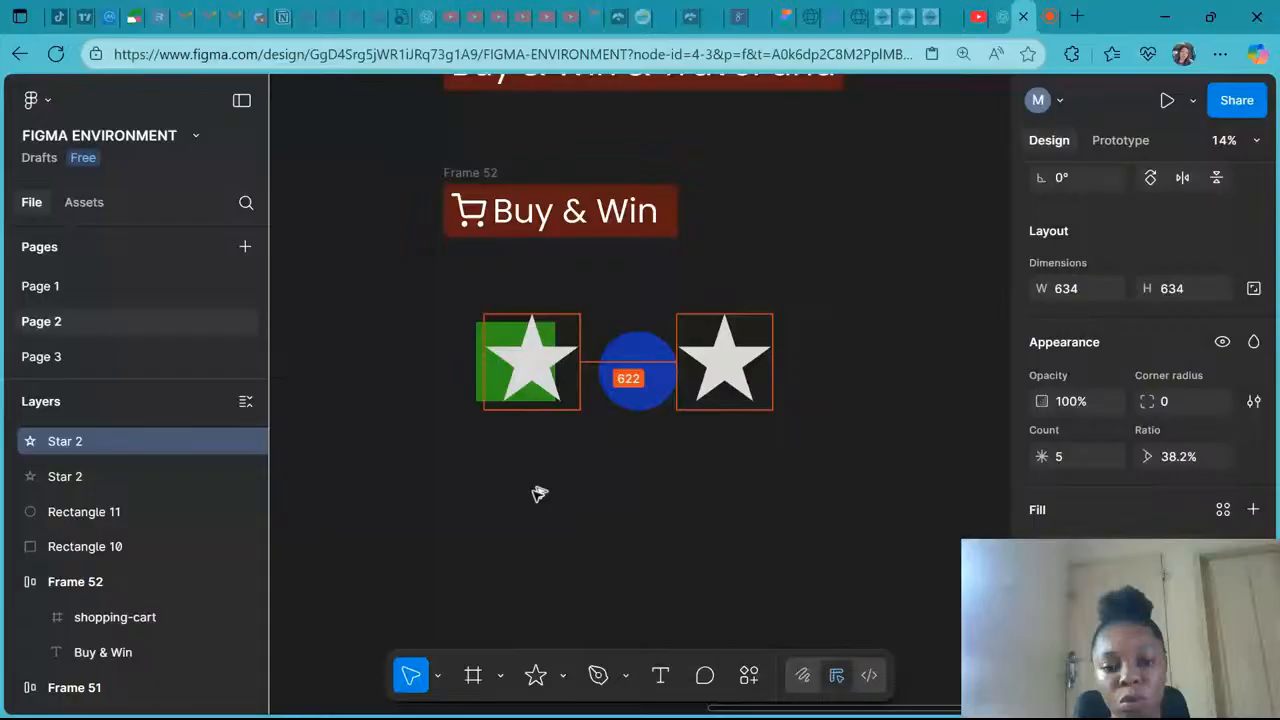
pyautogui.moveTo(538, 493); pyautogui.dragTo(528, 480)
pyautogui.click(1048, 545)
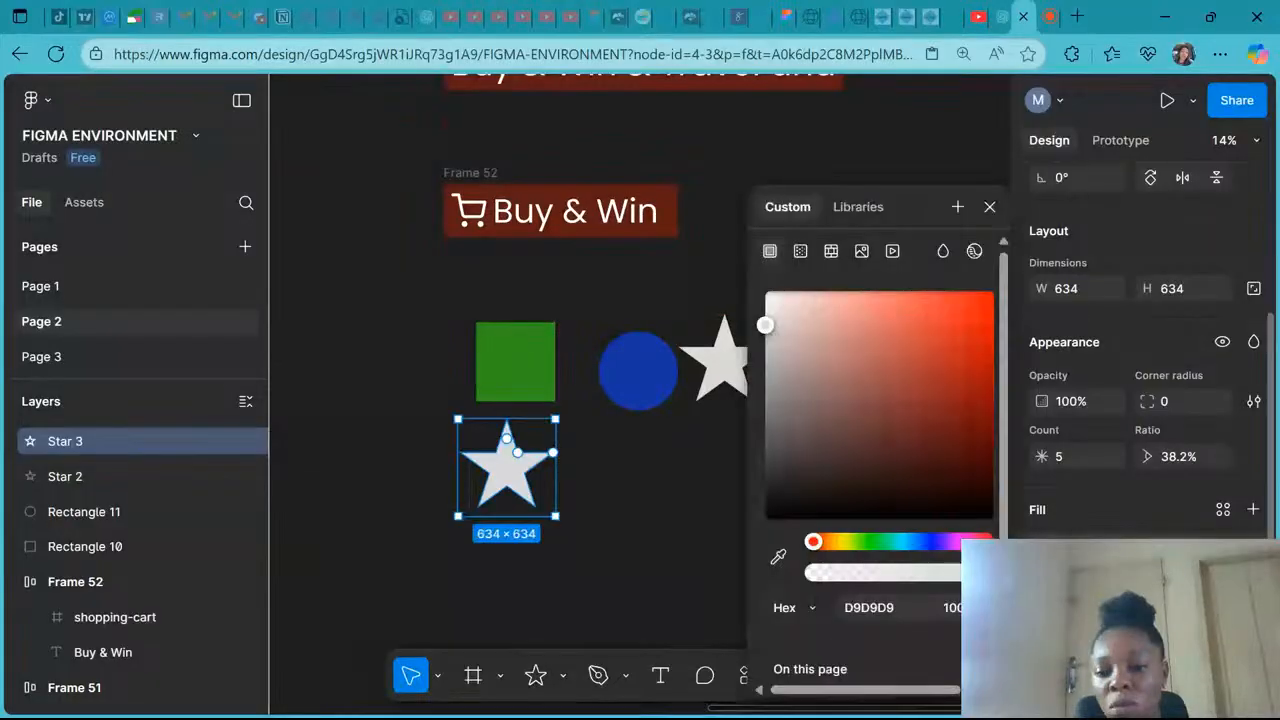
pyautogui.click(962, 541)
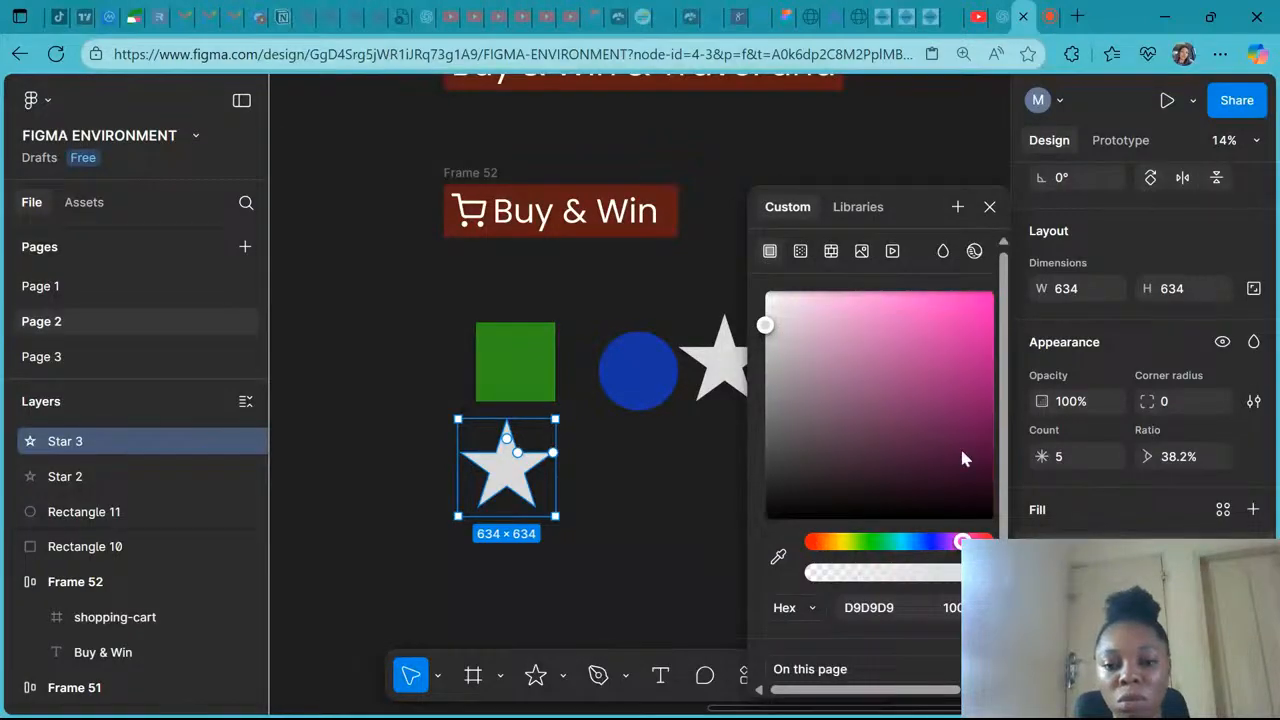
pyautogui.click(960, 401)
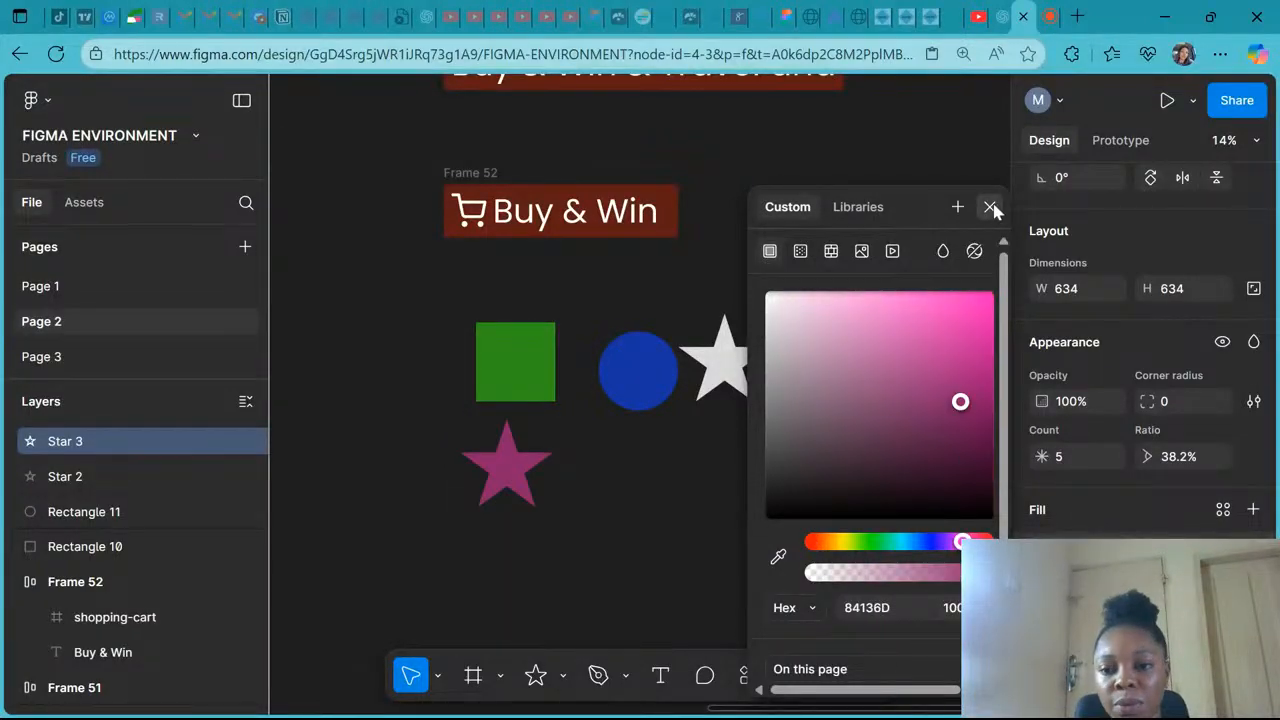
# - Change the first star's fill to blue 43A1D8
pyautogui.click(724, 362)
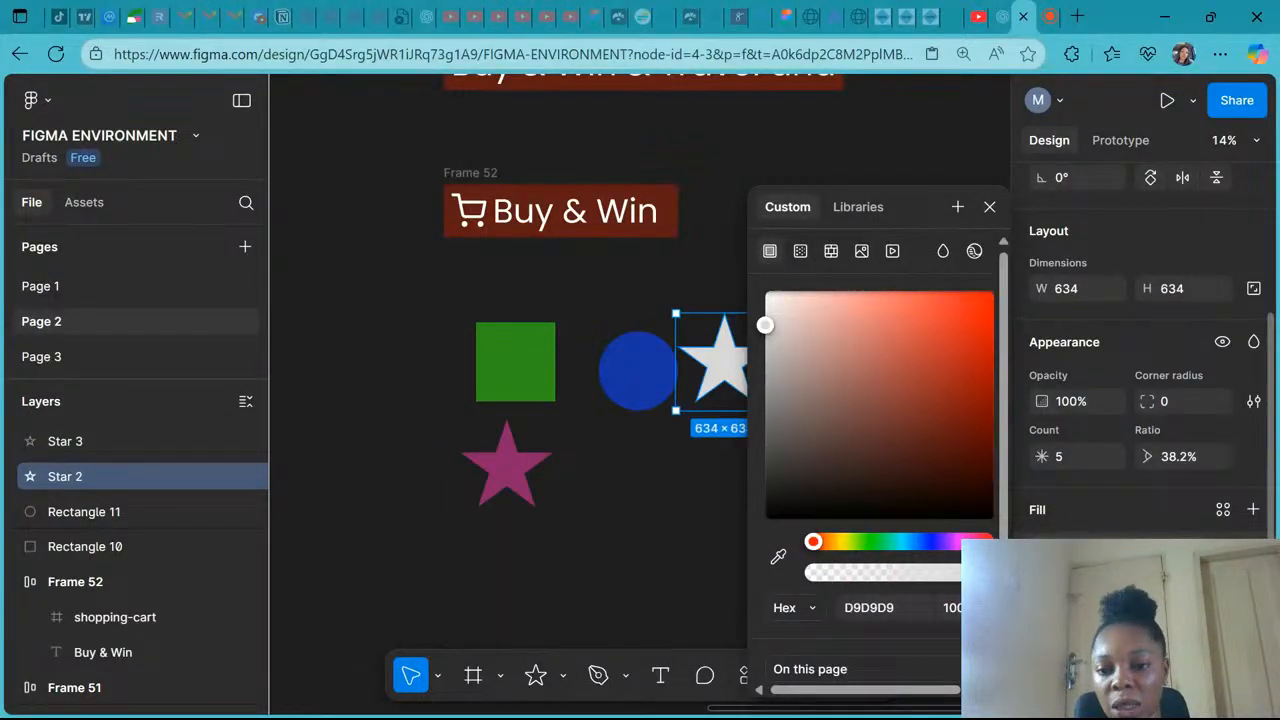
pyautogui.click(866, 541)
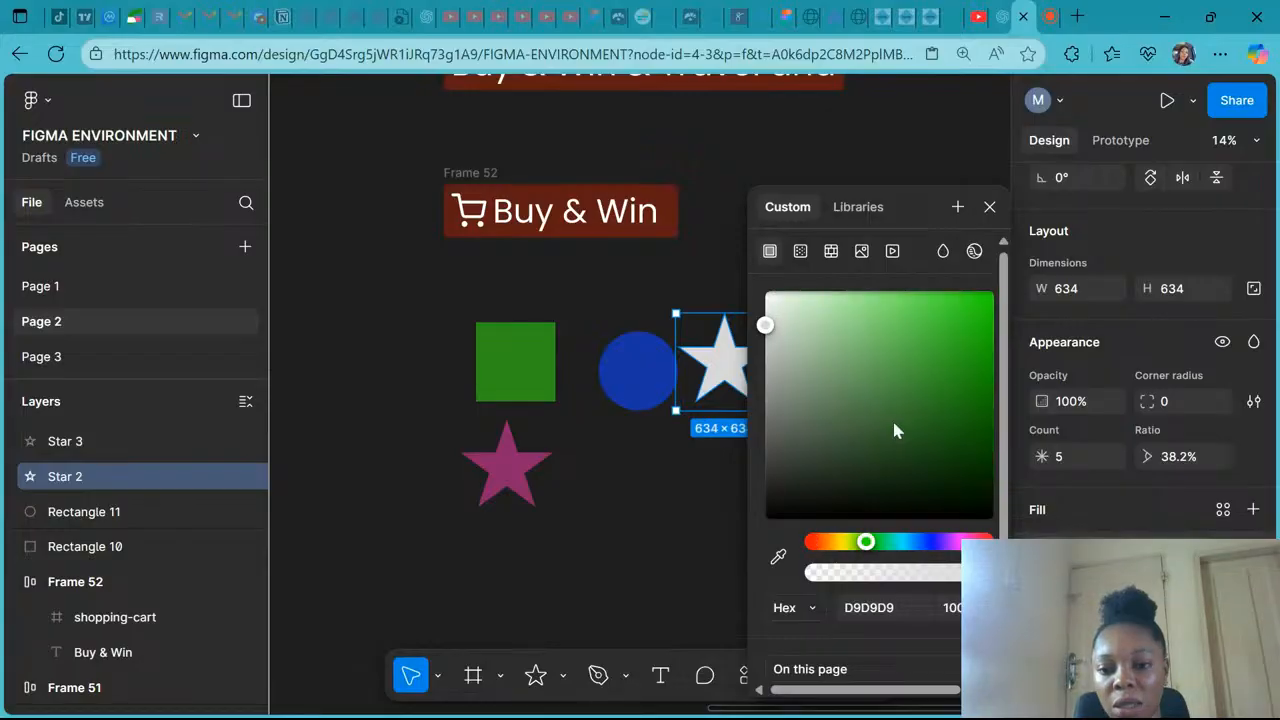
pyautogui.click(910, 542)
pyautogui.click(800, 359)
pyautogui.click(923, 332)
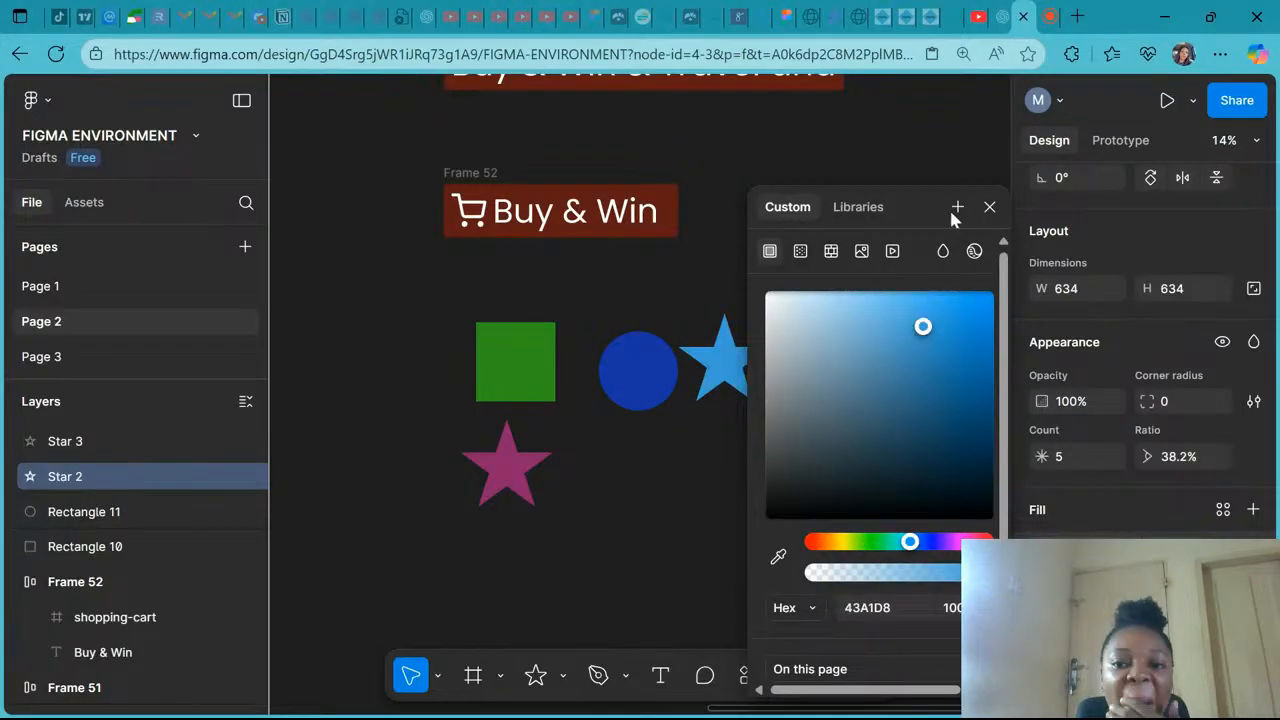
# - Select all four shapes and wrap them in a new auto layout frame
pyautogui.moveTo(423, 310); pyautogui.dragTo(820, 508)
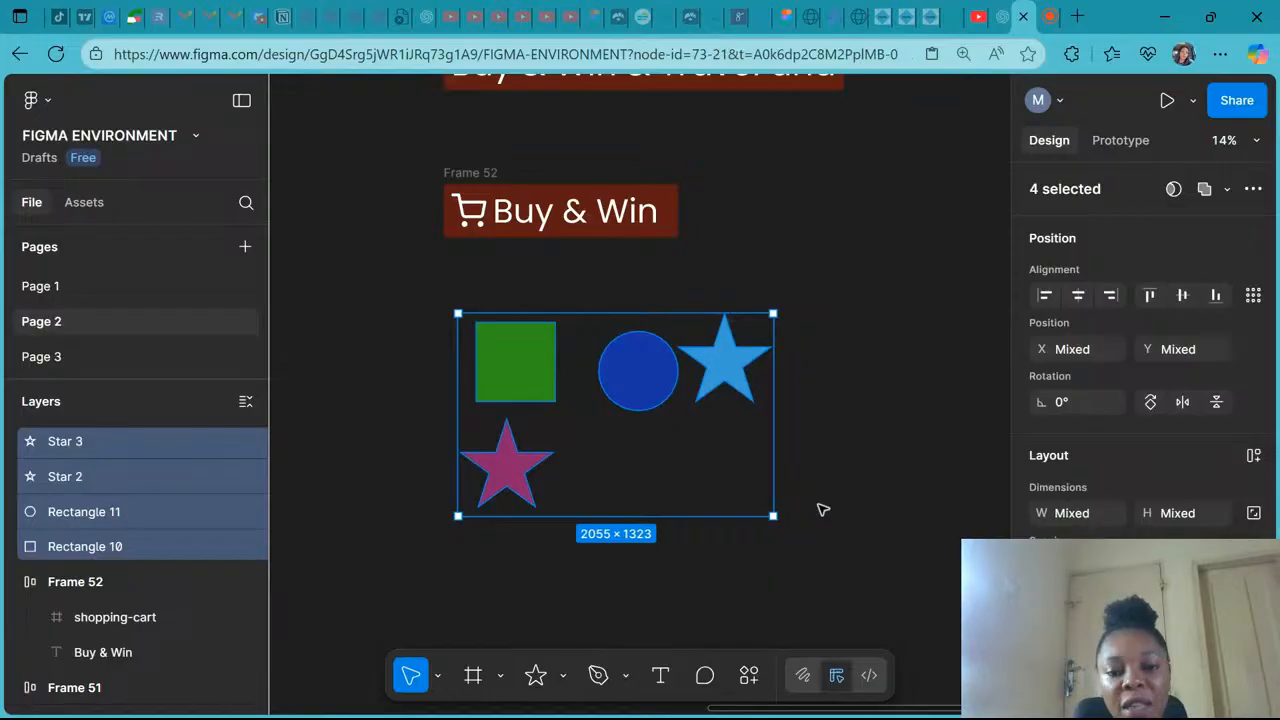
pyautogui.hotkey('shift', 'a')
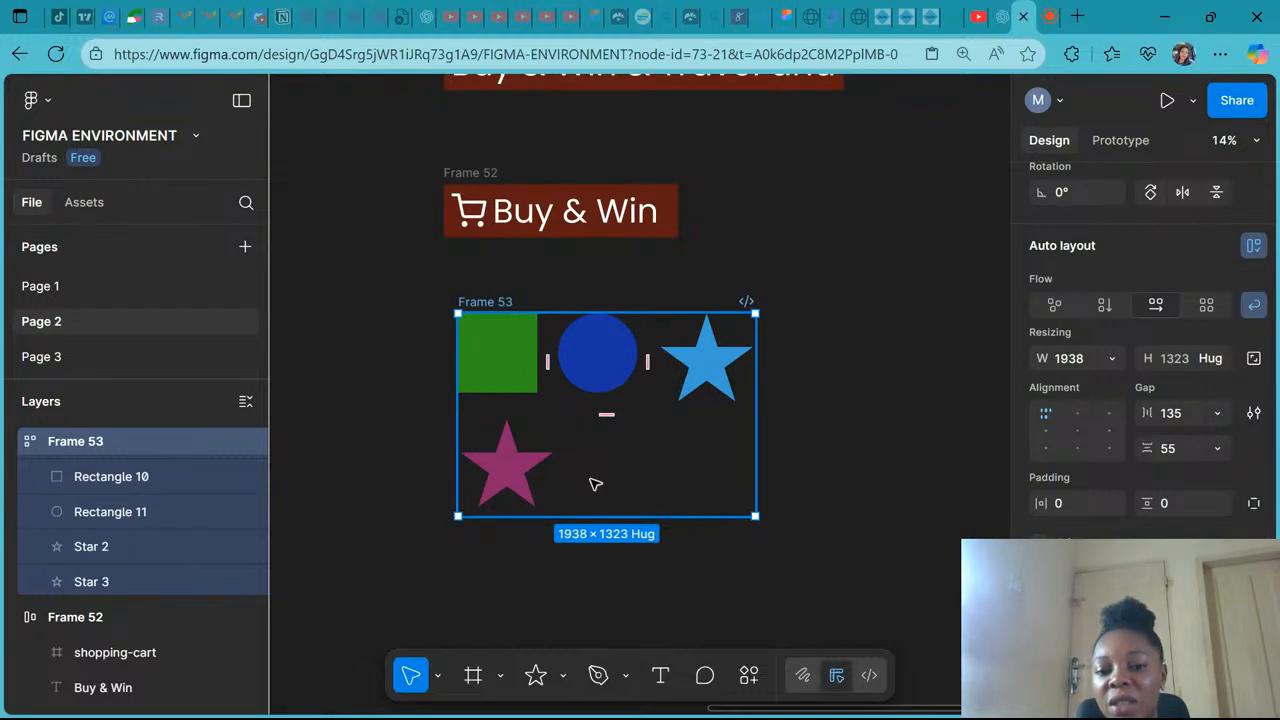
# - Cycle through the frame's alignment positions, ending at bottom-left
pyautogui.moveTo(609, 417)
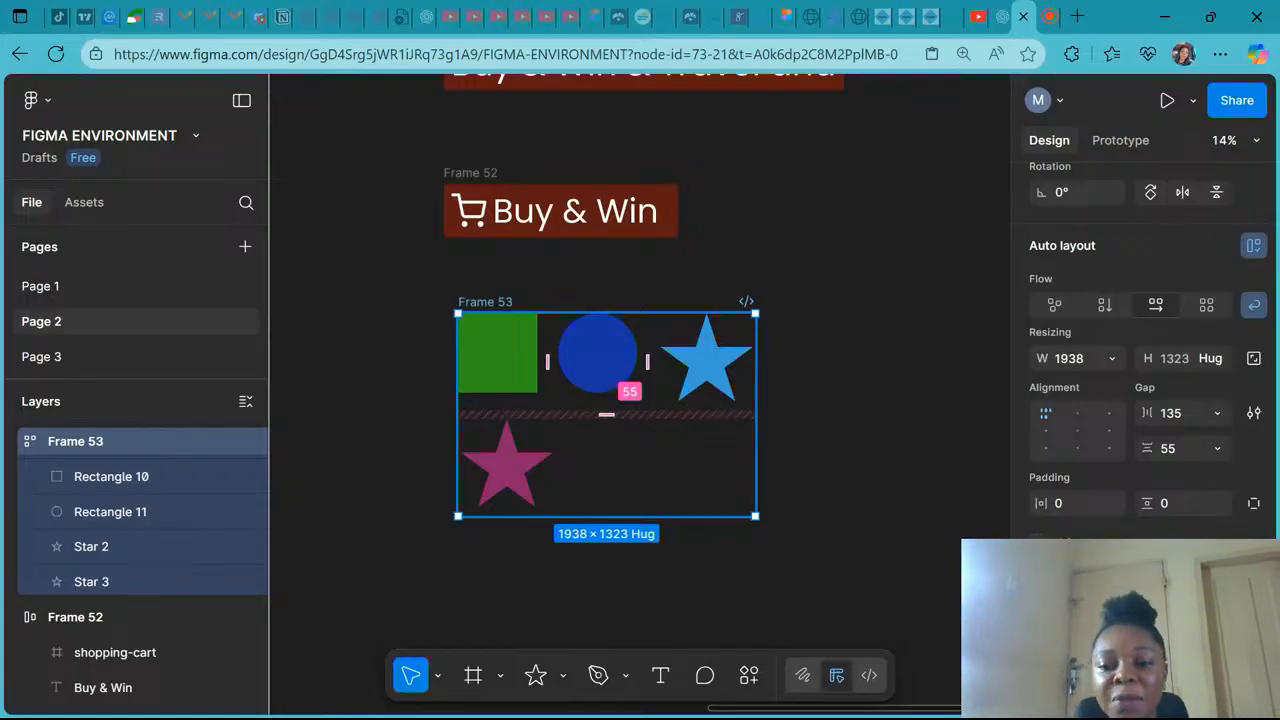
pyautogui.click(1042, 433)
pyautogui.click(1046, 449)
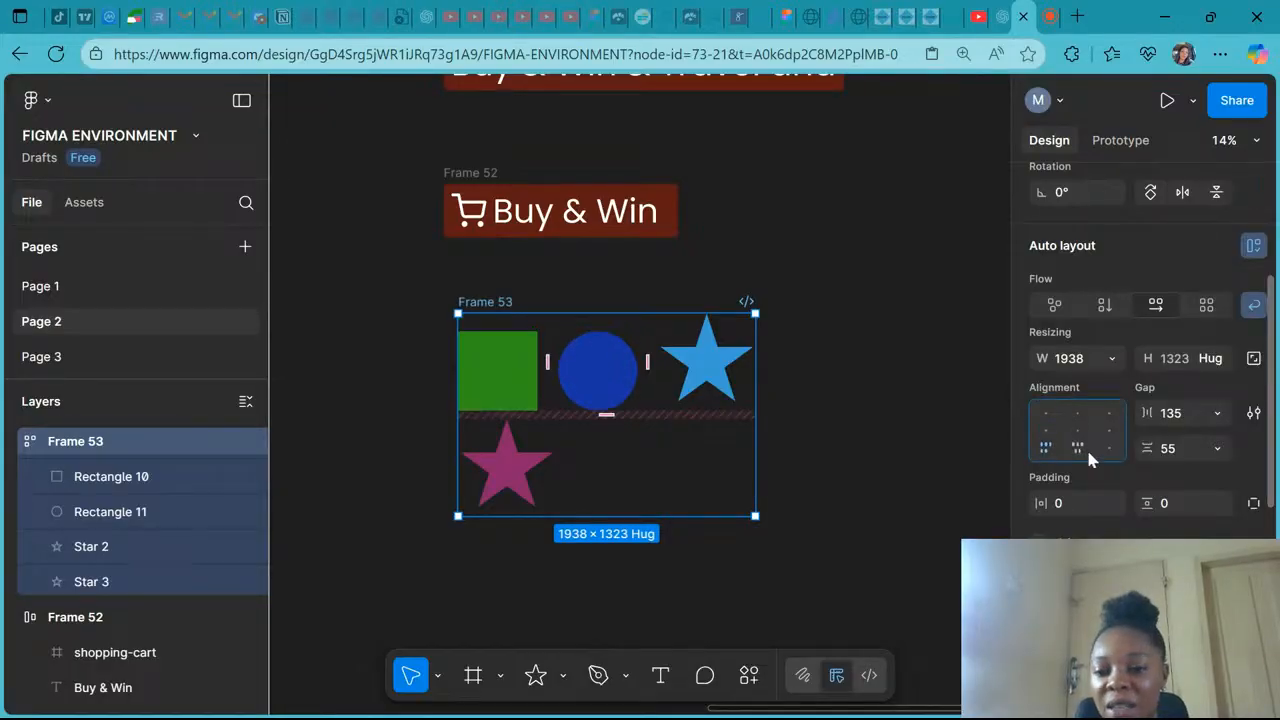
pyautogui.click(1089, 457)
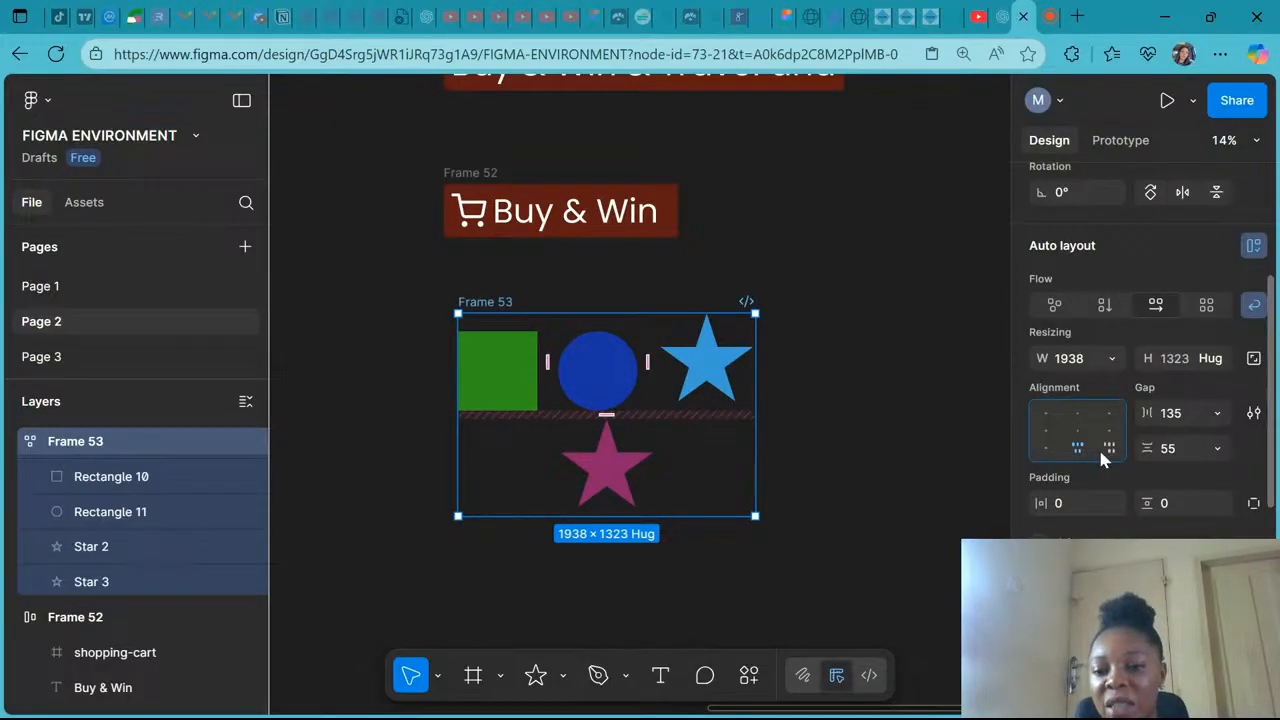
pyautogui.click(1108, 446)
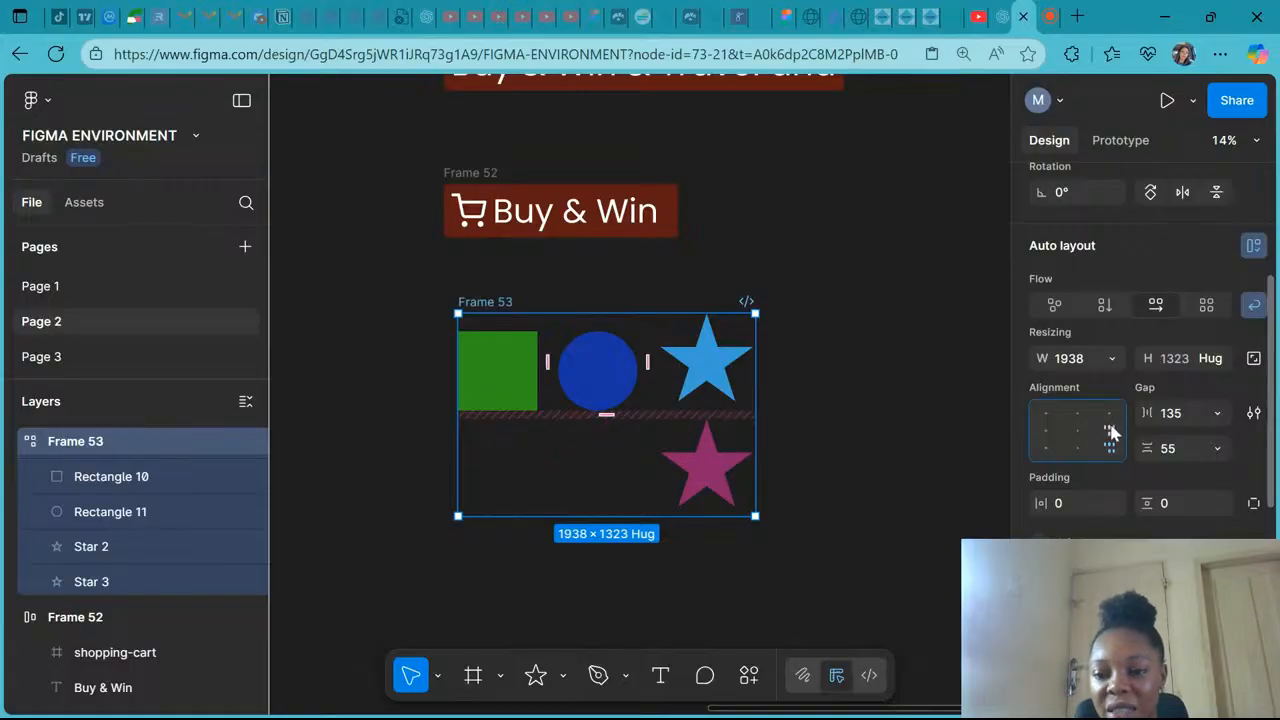
pyautogui.click(1111, 430)
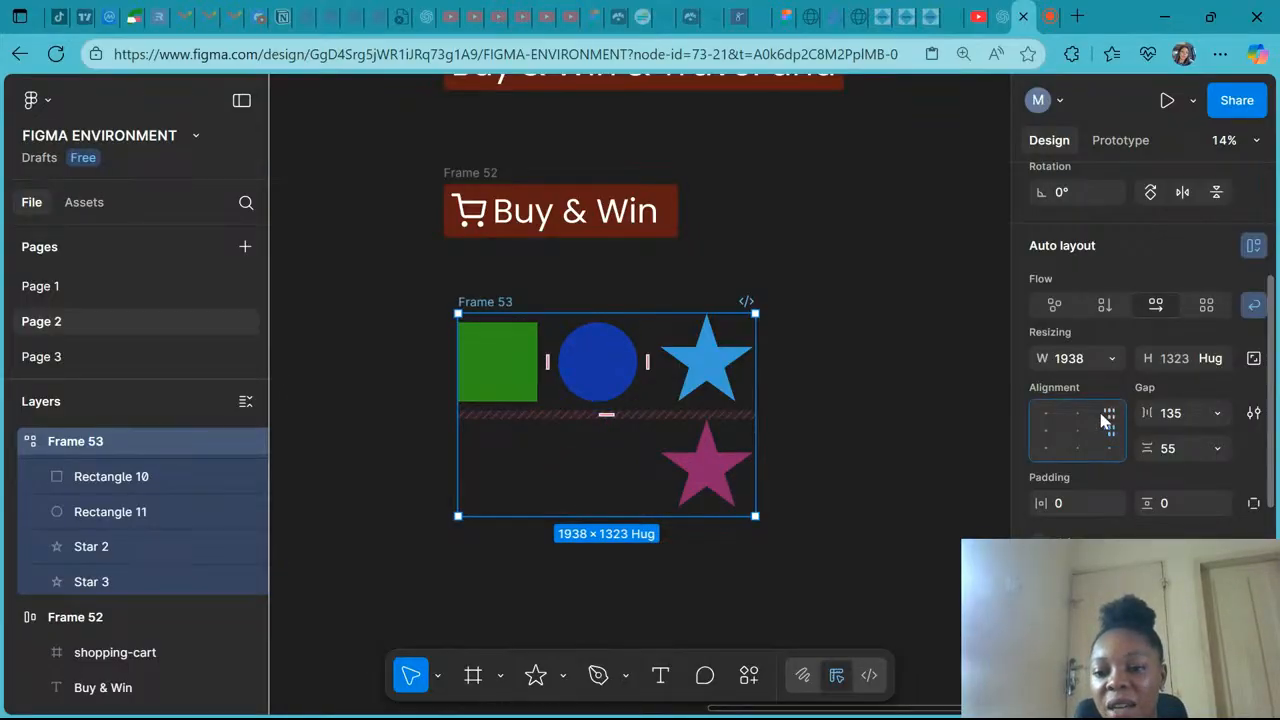
pyautogui.click(1077, 414)
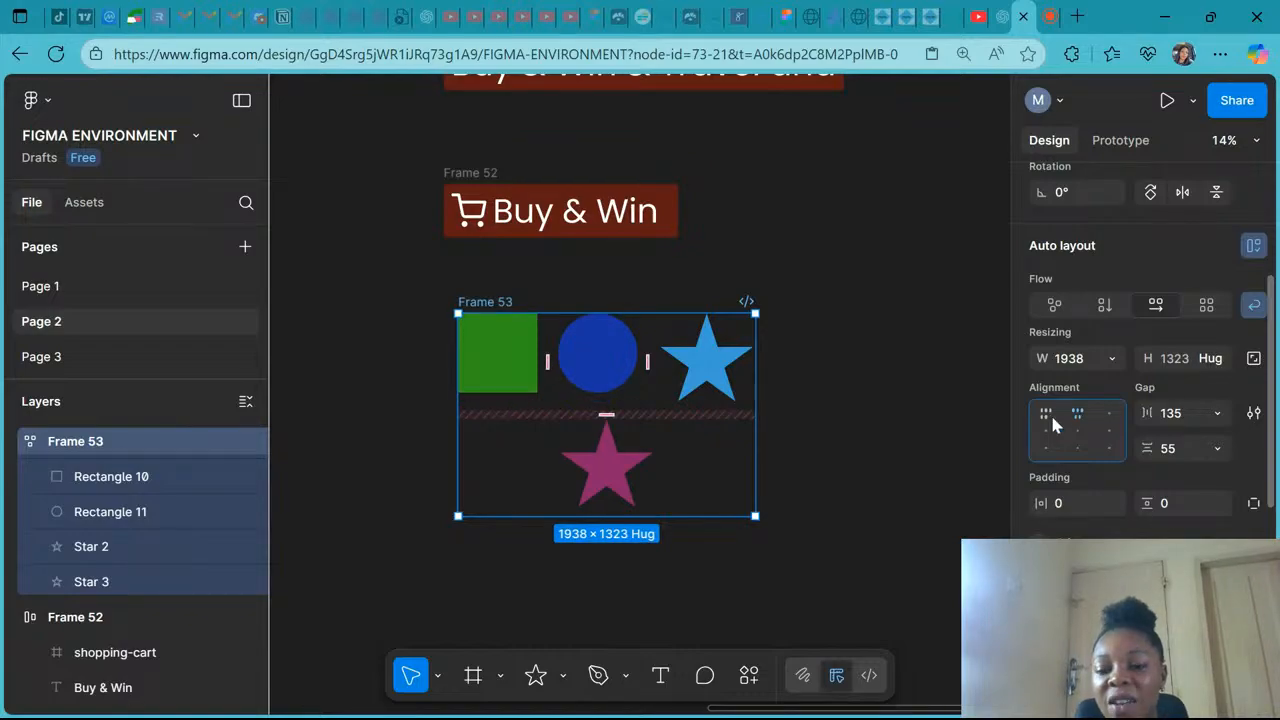
pyautogui.click(1049, 416)
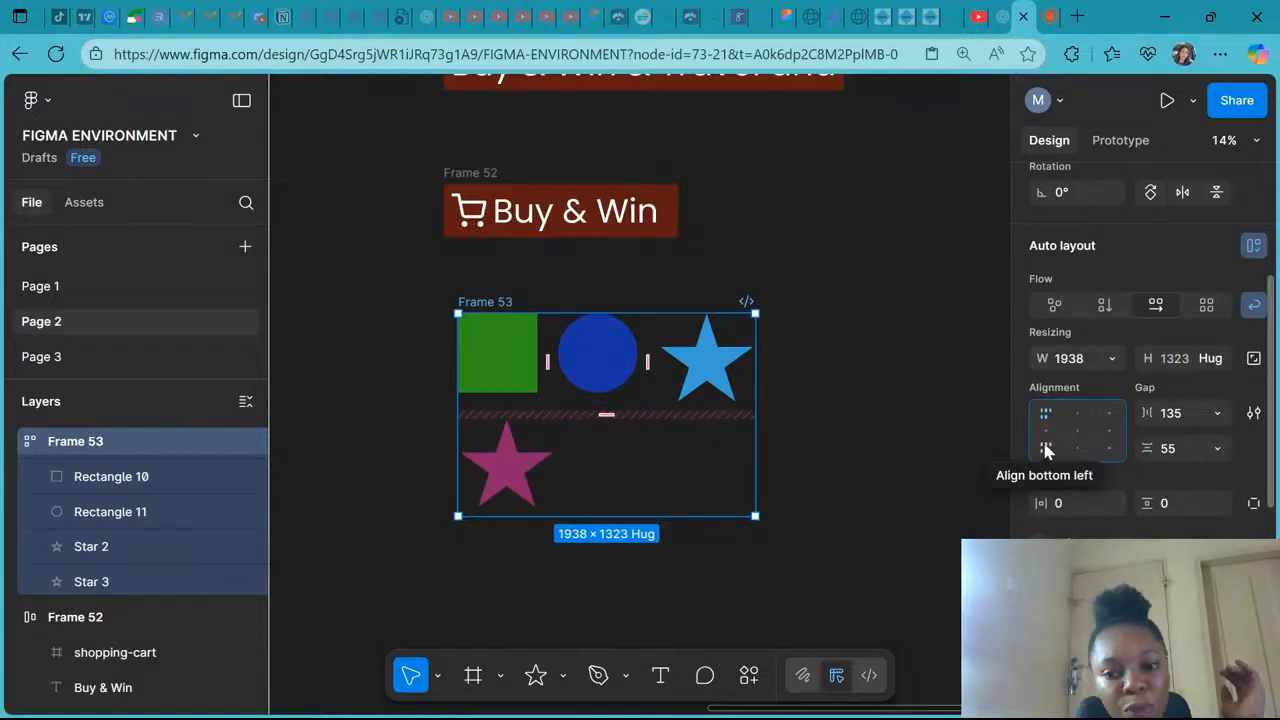
pyautogui.press('Right')
pyautogui.press('Right')
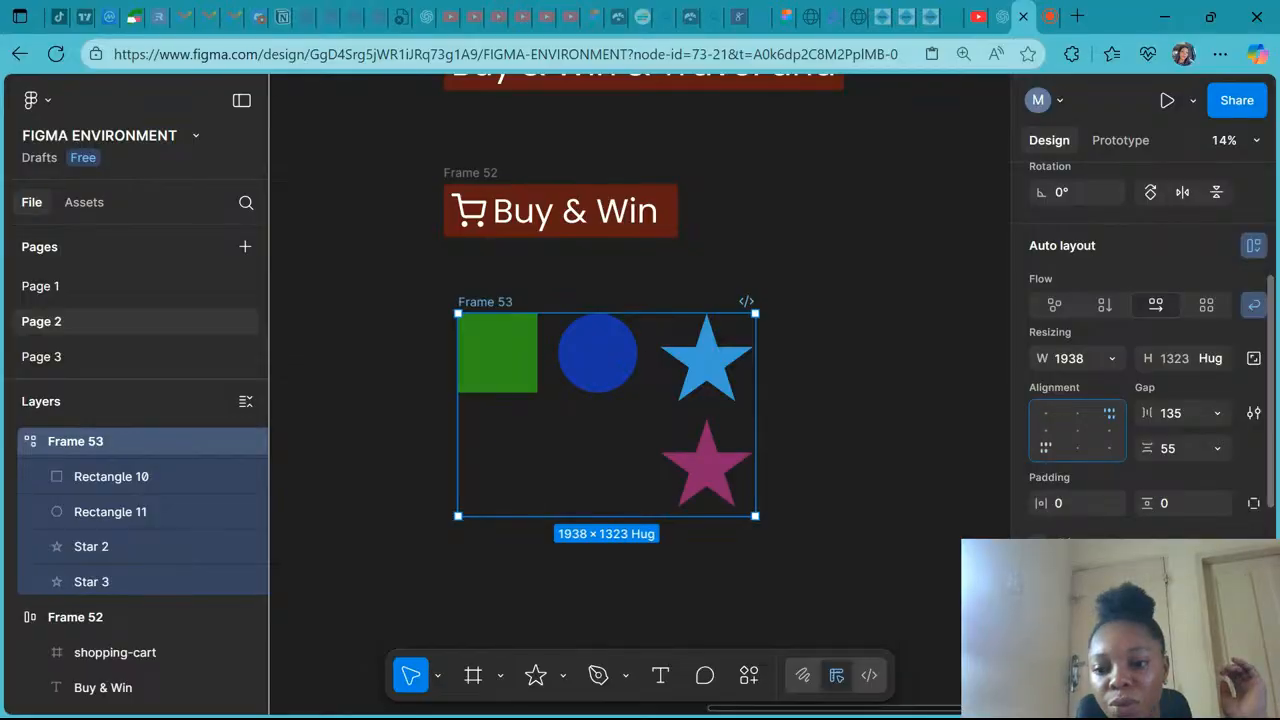
pyautogui.press('Down')
pyautogui.press('Down')
pyautogui.press('Left')
pyautogui.press('Left')
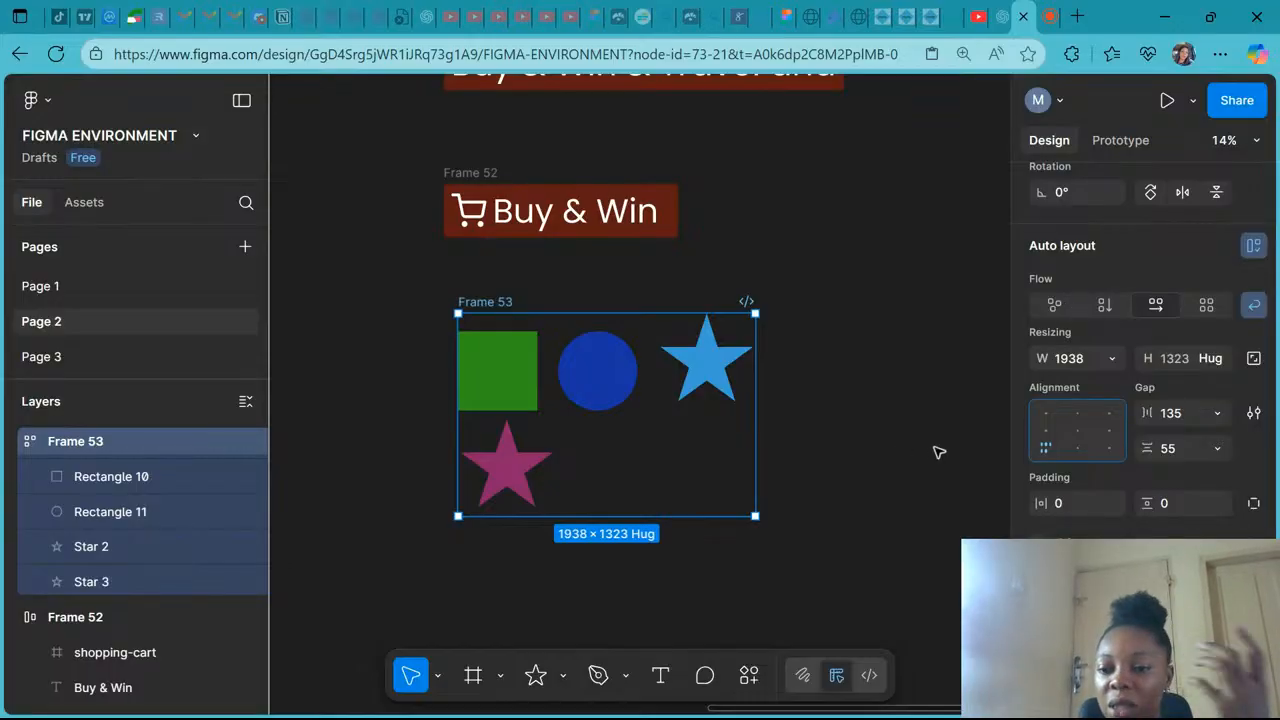
# - Switch the frame's flow to freeform and then to vertical
pyautogui.click(1052, 310)
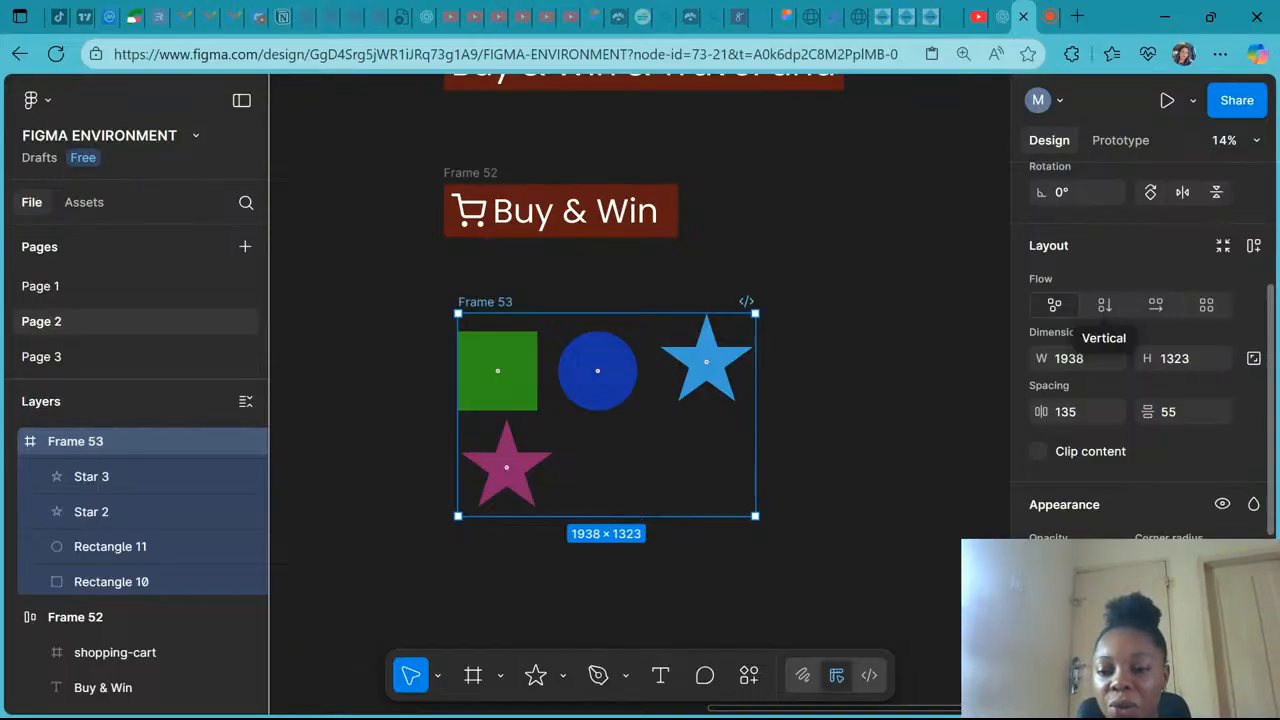
pyautogui.click(1104, 305)
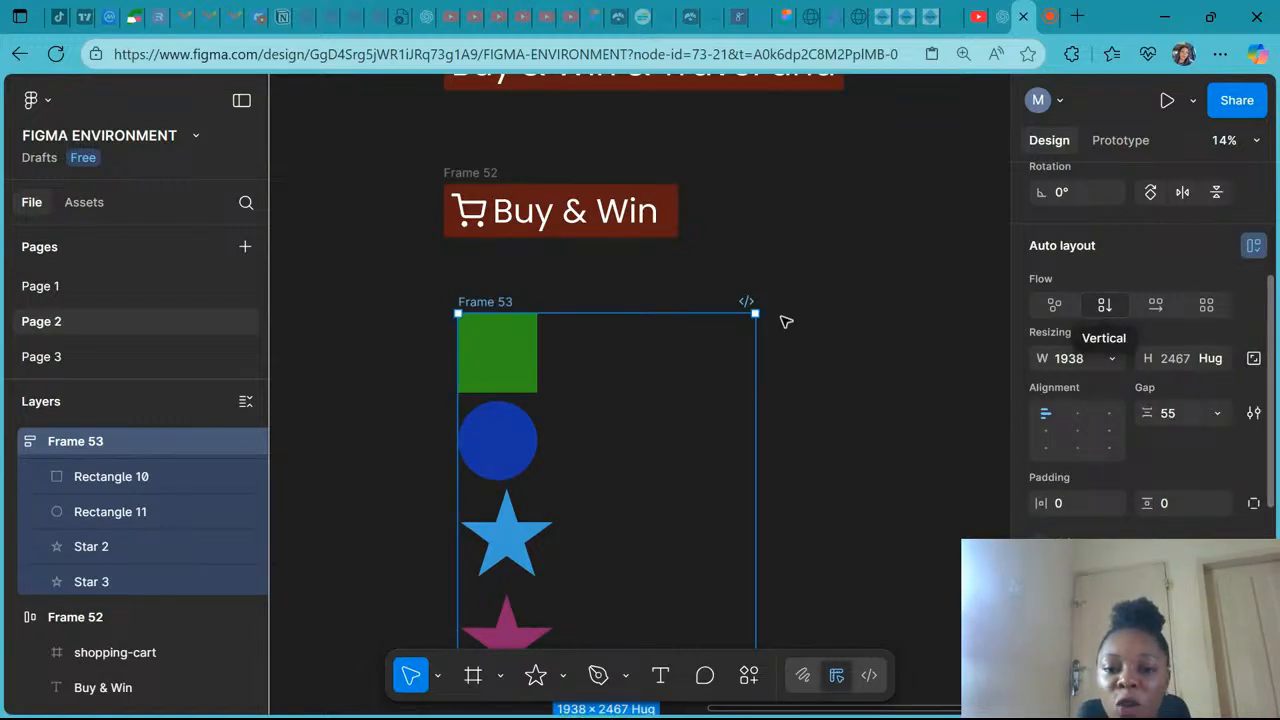
pyautogui.scroll(-3, 786, 321)
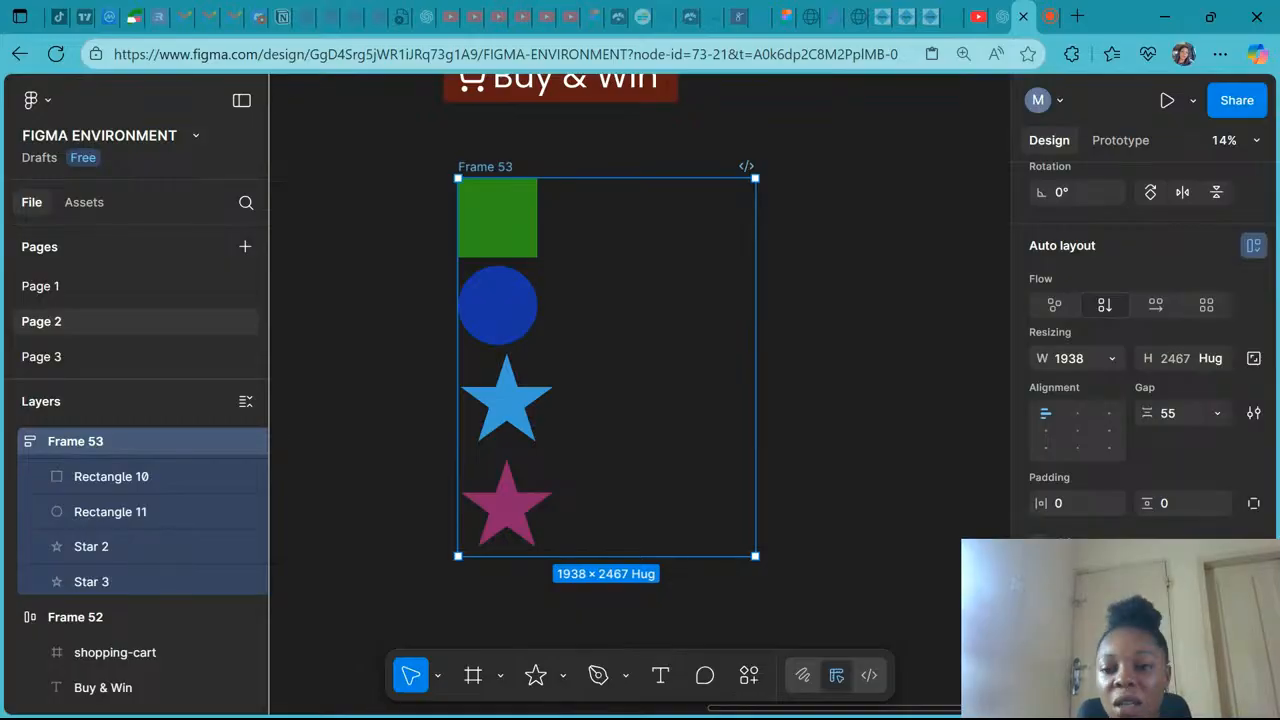
# - Set the frame's flow to horizontal, try grid, and return to horizontal
pyautogui.click(1163, 310)
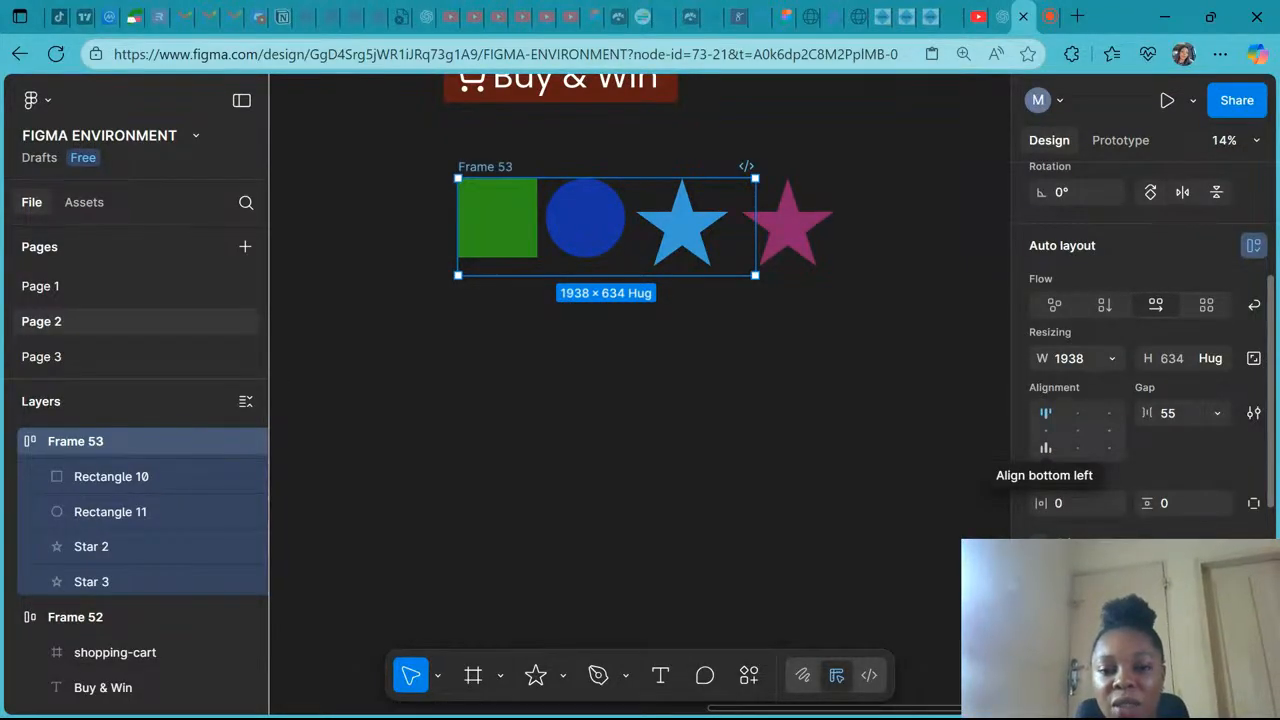
pyautogui.click(1207, 307)
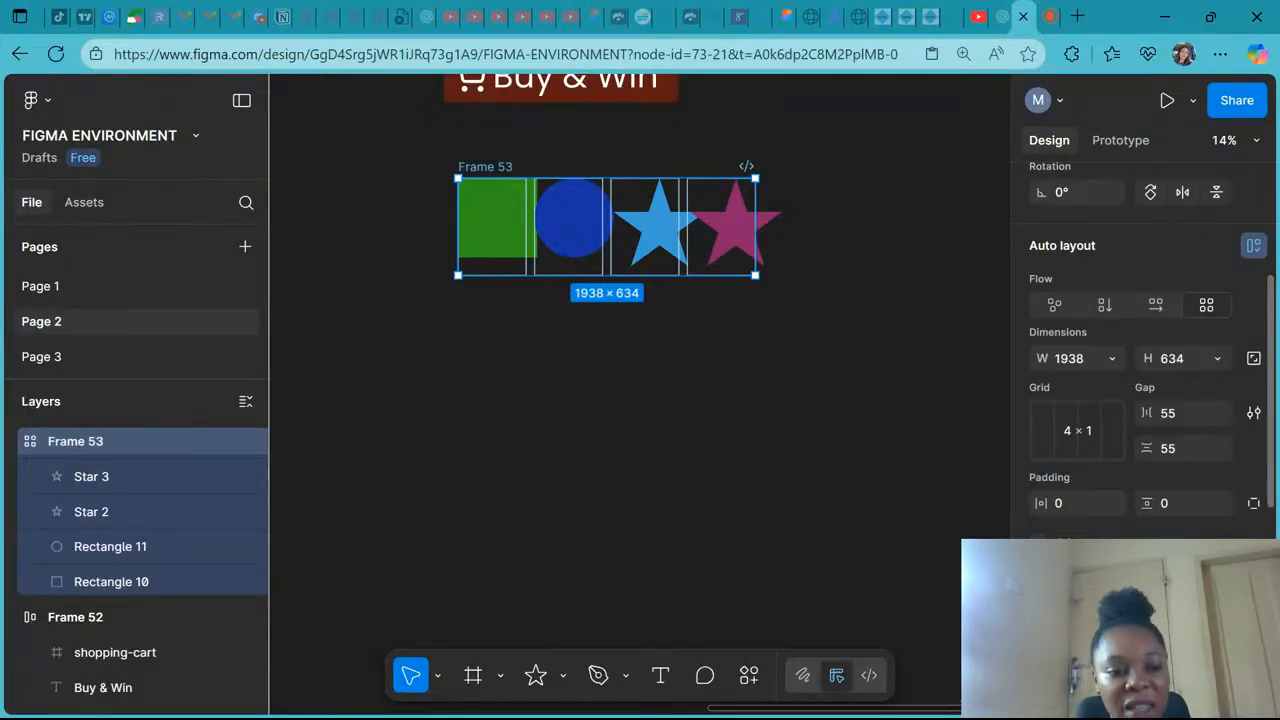
pyautogui.click(1156, 305)
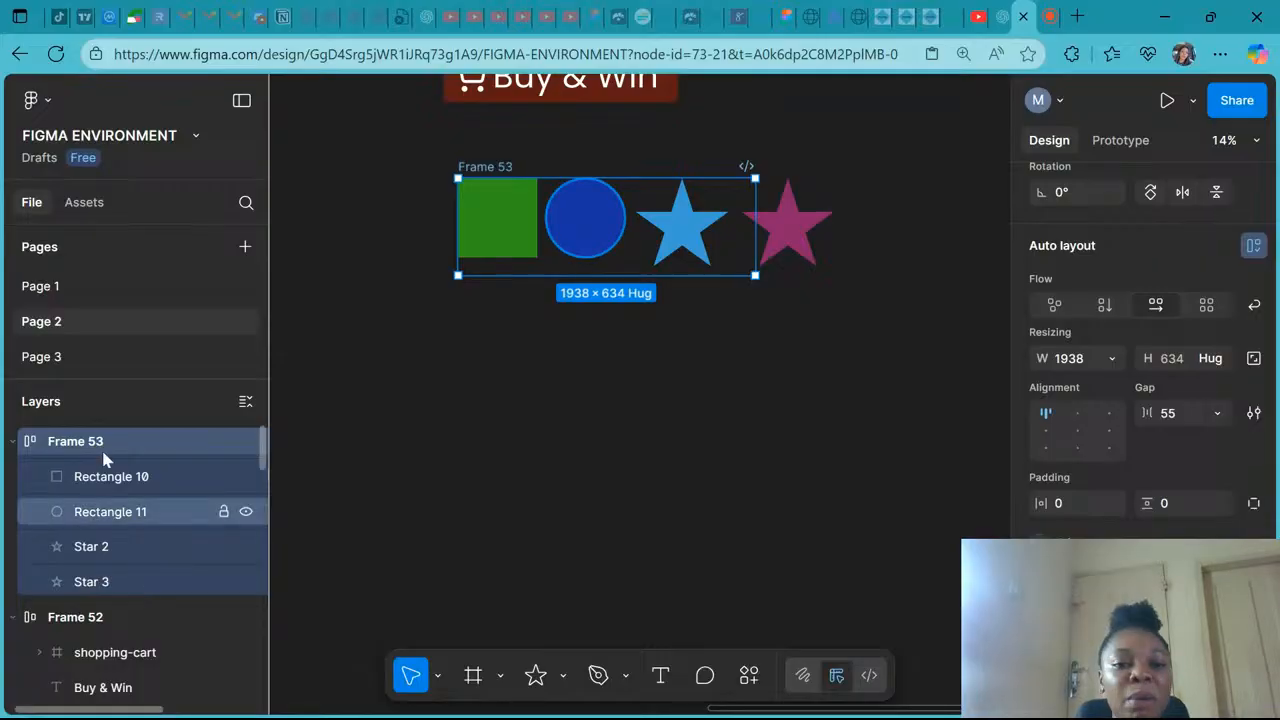
# - Widen the frame to about 2535 so all four shapes fit in one row
pyautogui.moveTo(755, 228); pyautogui.dragTo(848, 232)
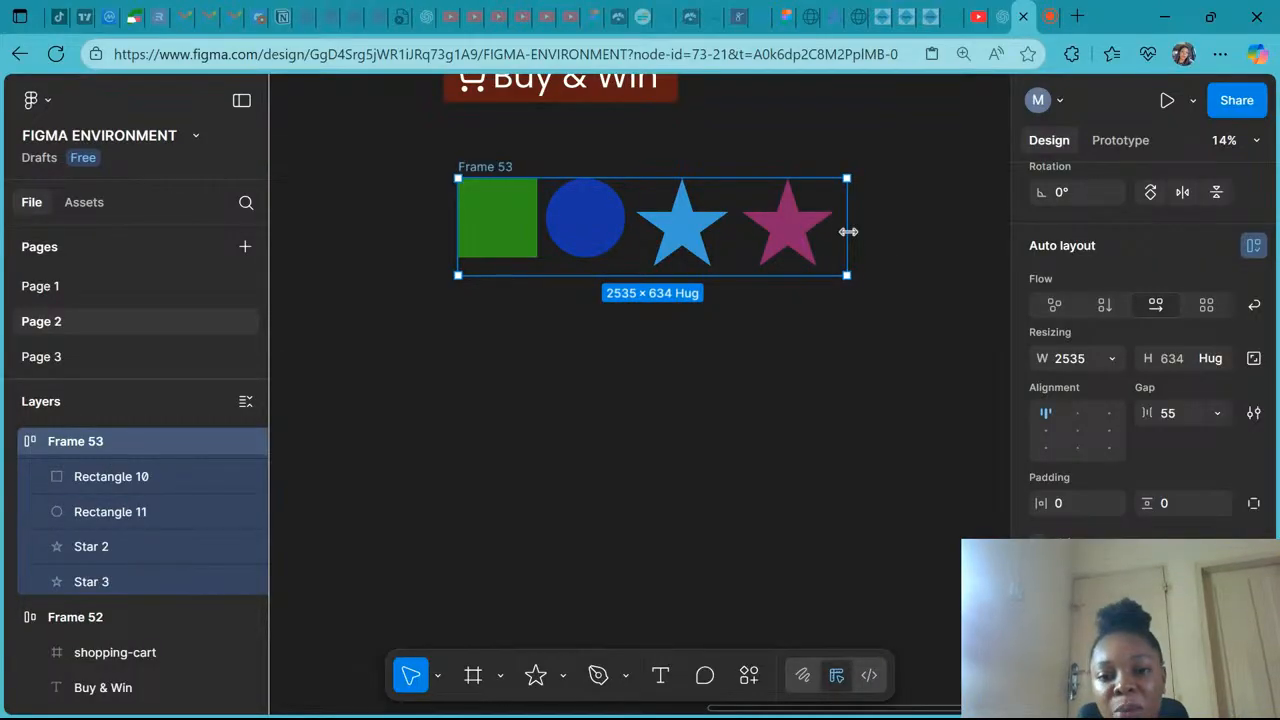
pyautogui.moveTo(848, 232); pyautogui.dragTo(772, 240)
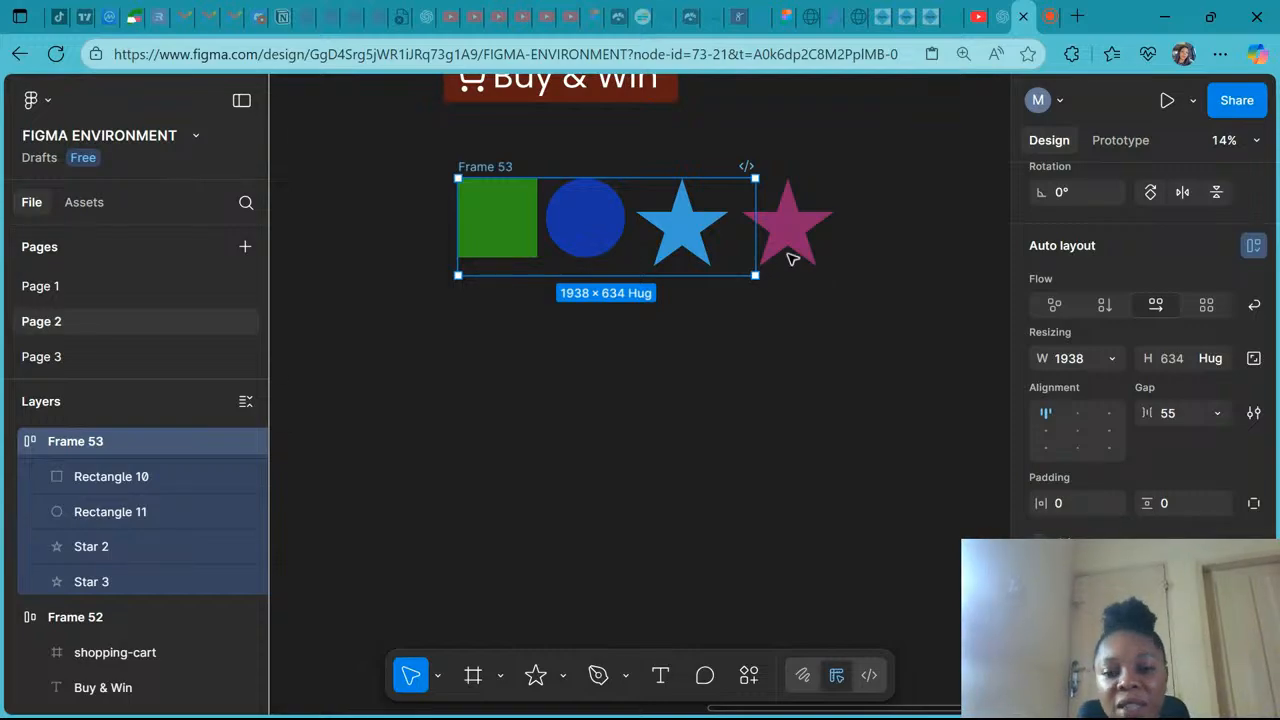
pyautogui.moveTo(773, 230); pyautogui.dragTo(847, 242)
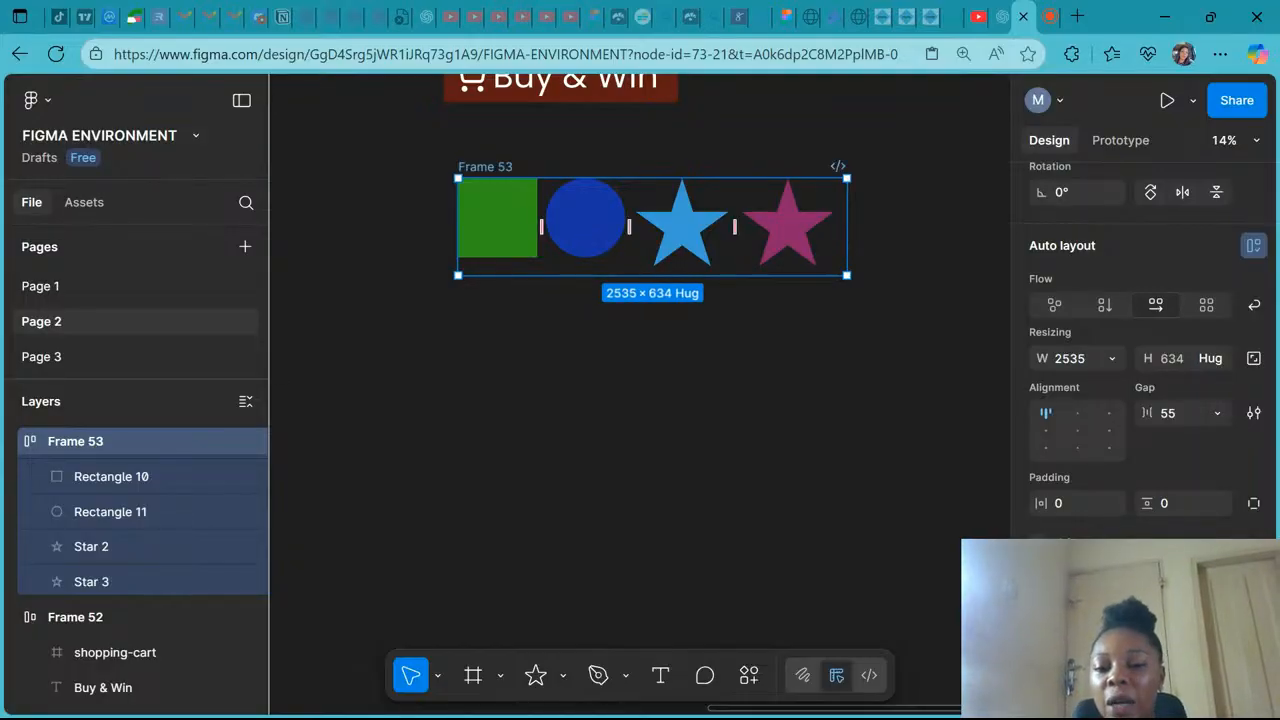
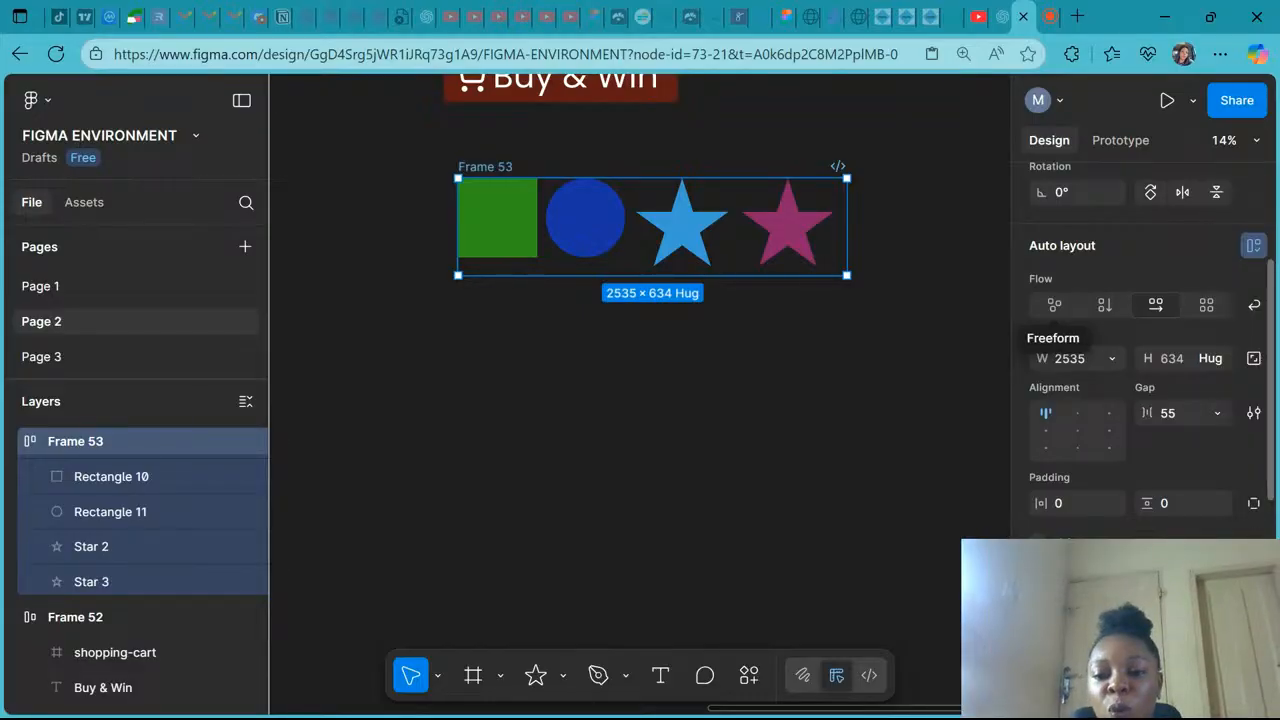
# - Switch the shapes frame's flow to grid and set the grid to 4 × 4
pyautogui.click(1207, 305)
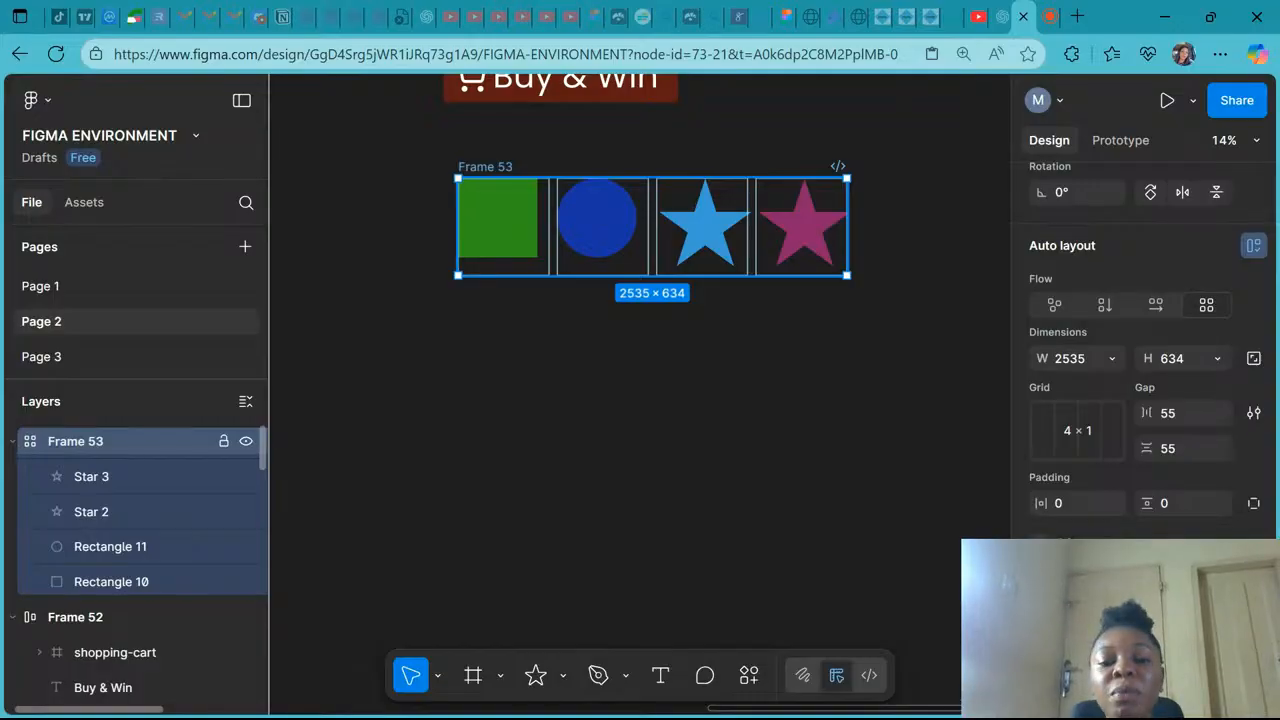
pyautogui.click(1091, 432)
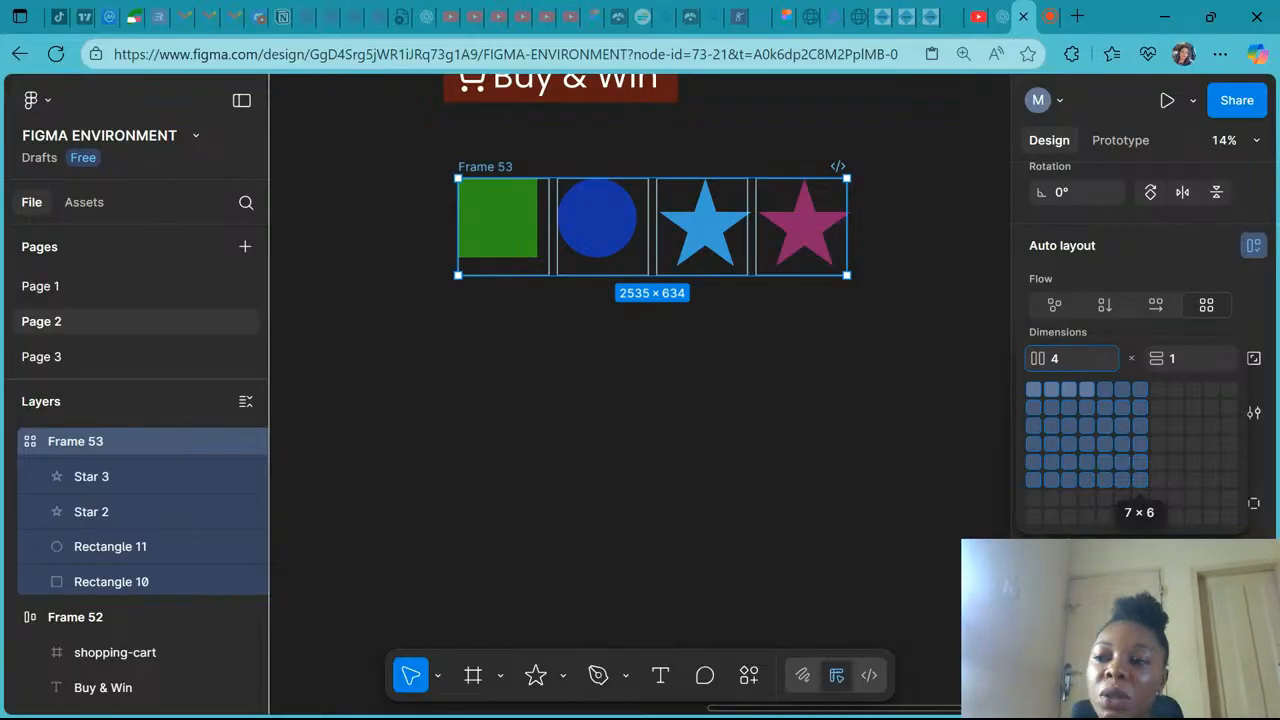
pyautogui.click(1090, 446)
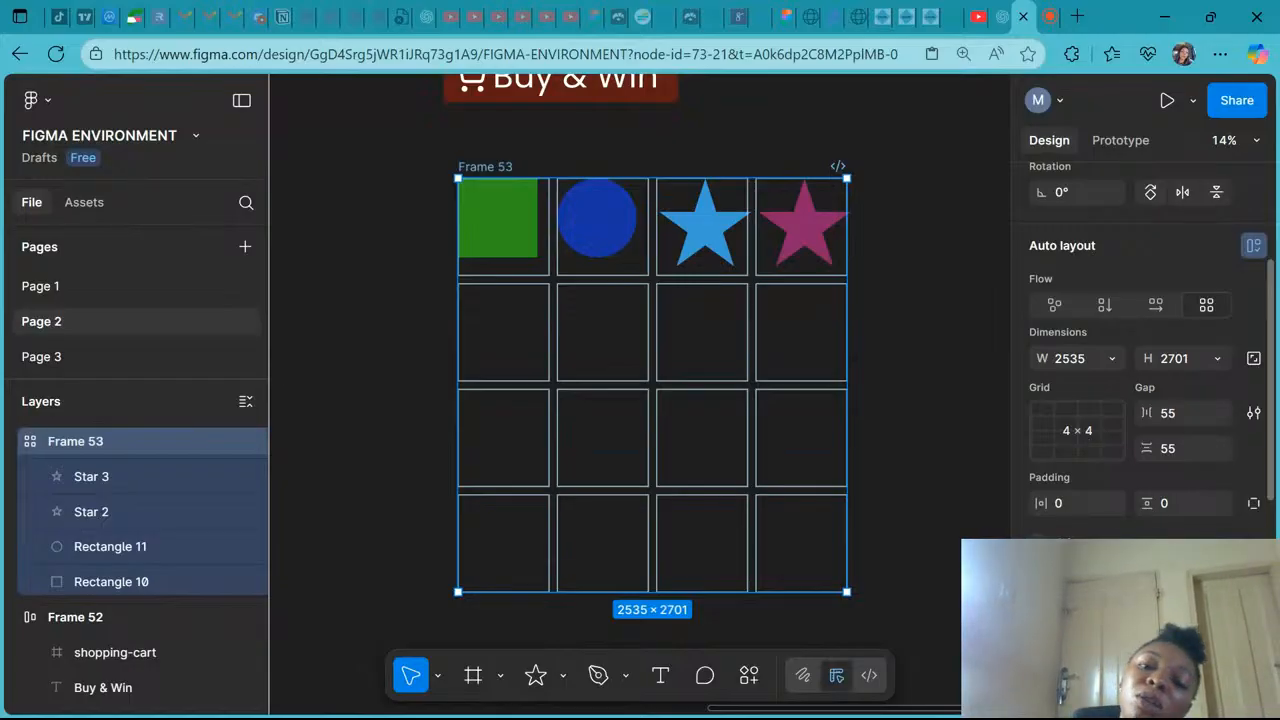
pyautogui.scroll(-5, 795, 122)
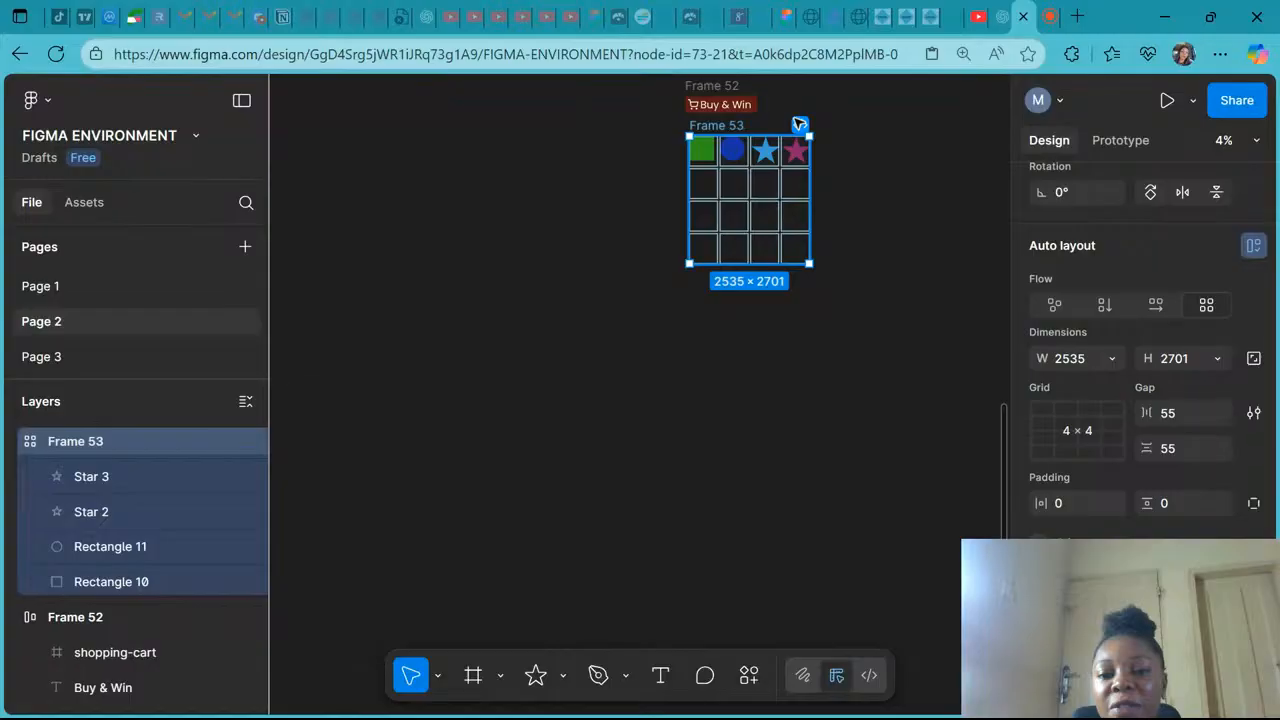
pyautogui.scroll(1, 799, 124)
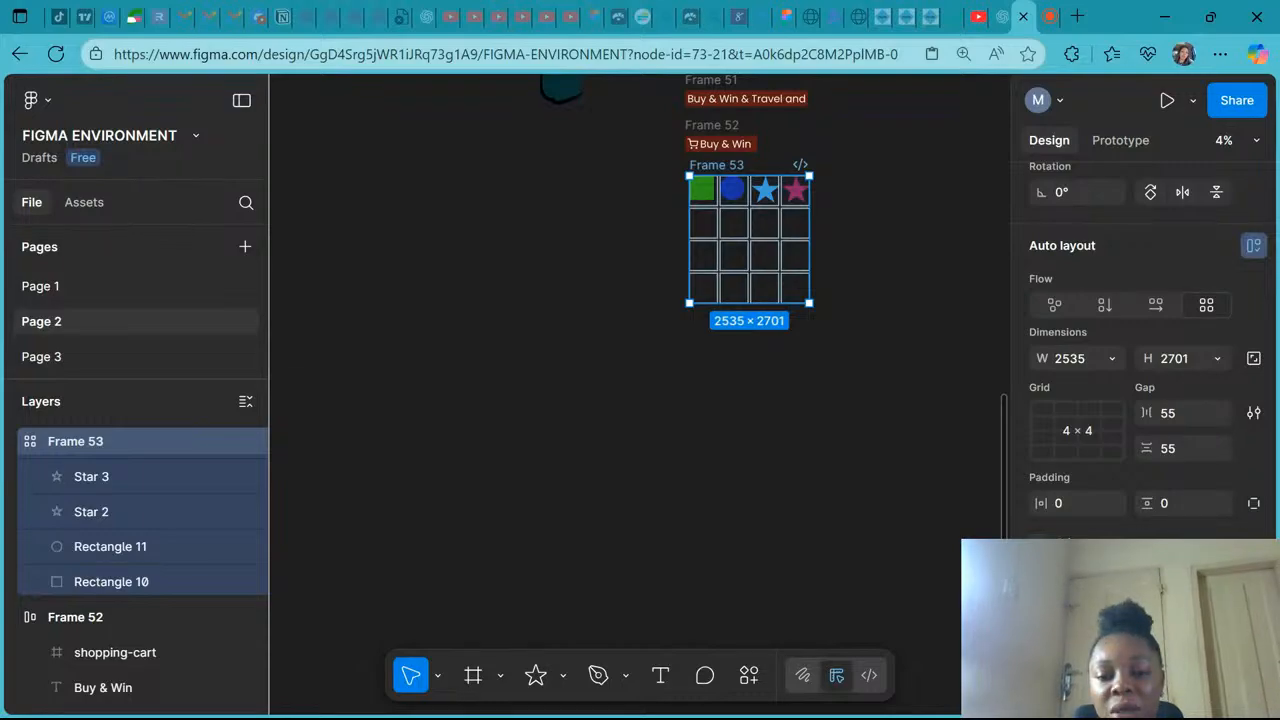
pyautogui.click(519, 545)
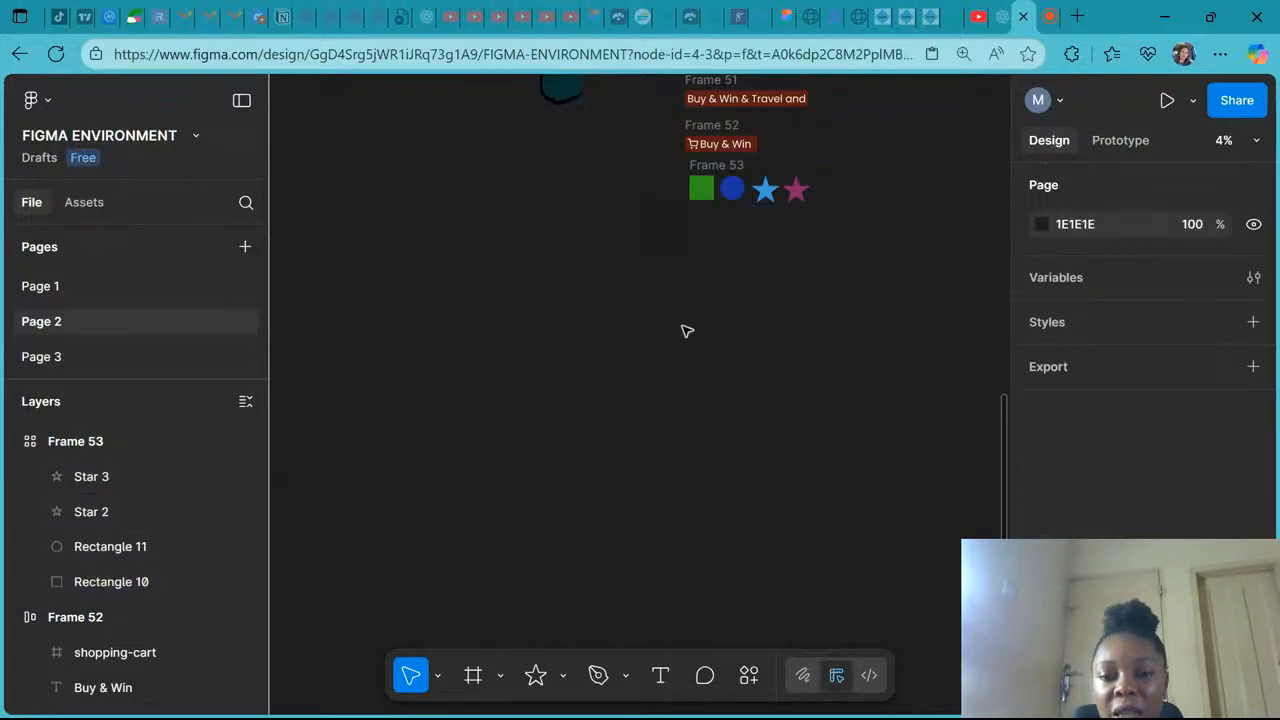
pyautogui.click(715, 166)
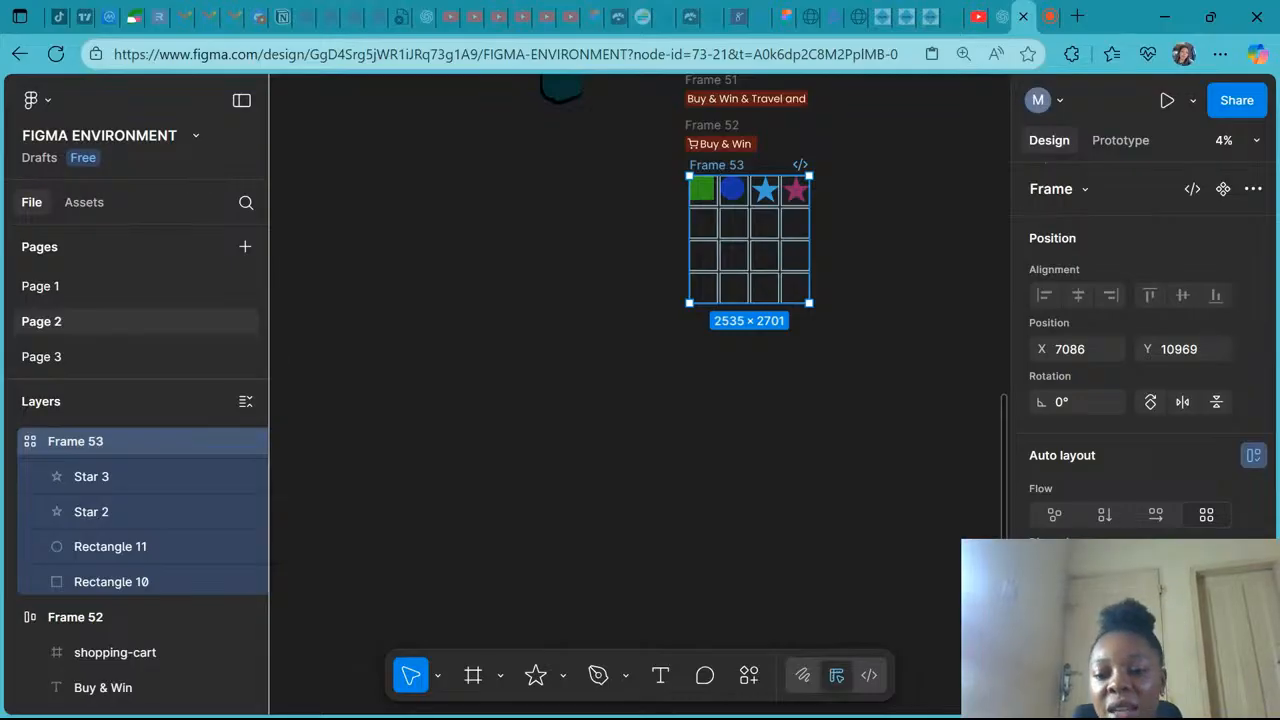
pyautogui.scroll(-3, 1161, 497)
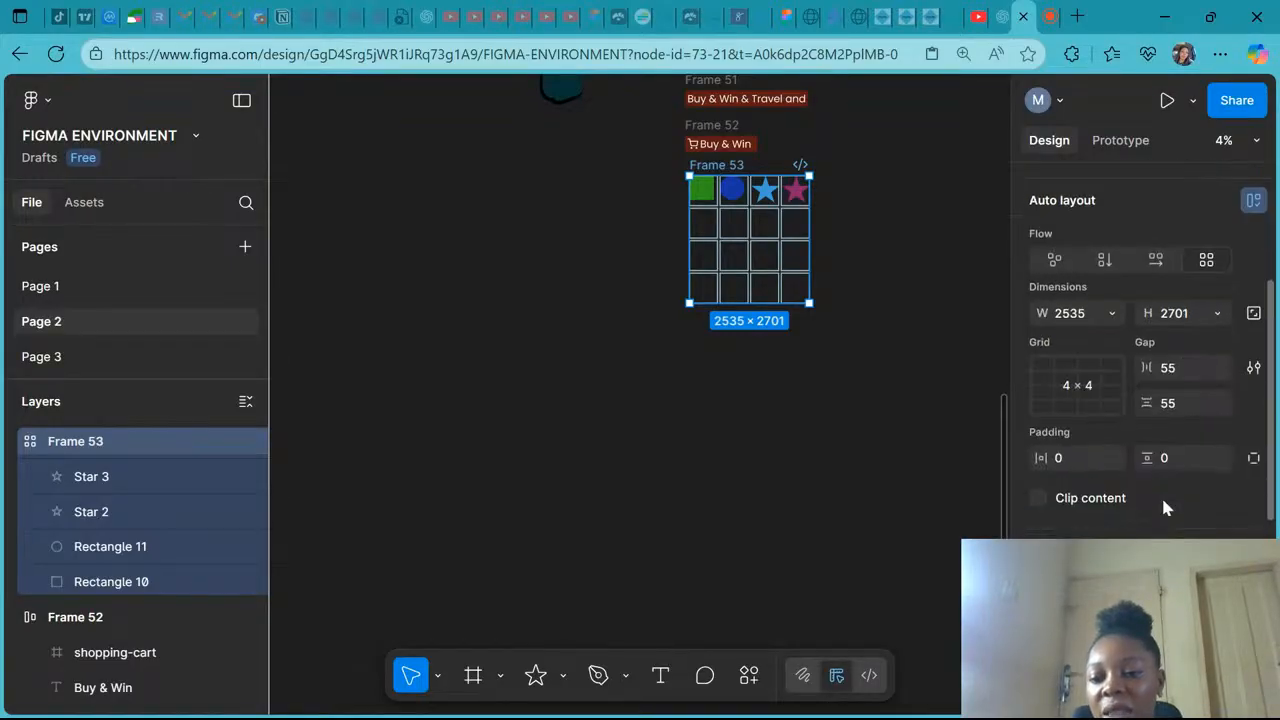
pyautogui.scroll(-1, 1161, 495)
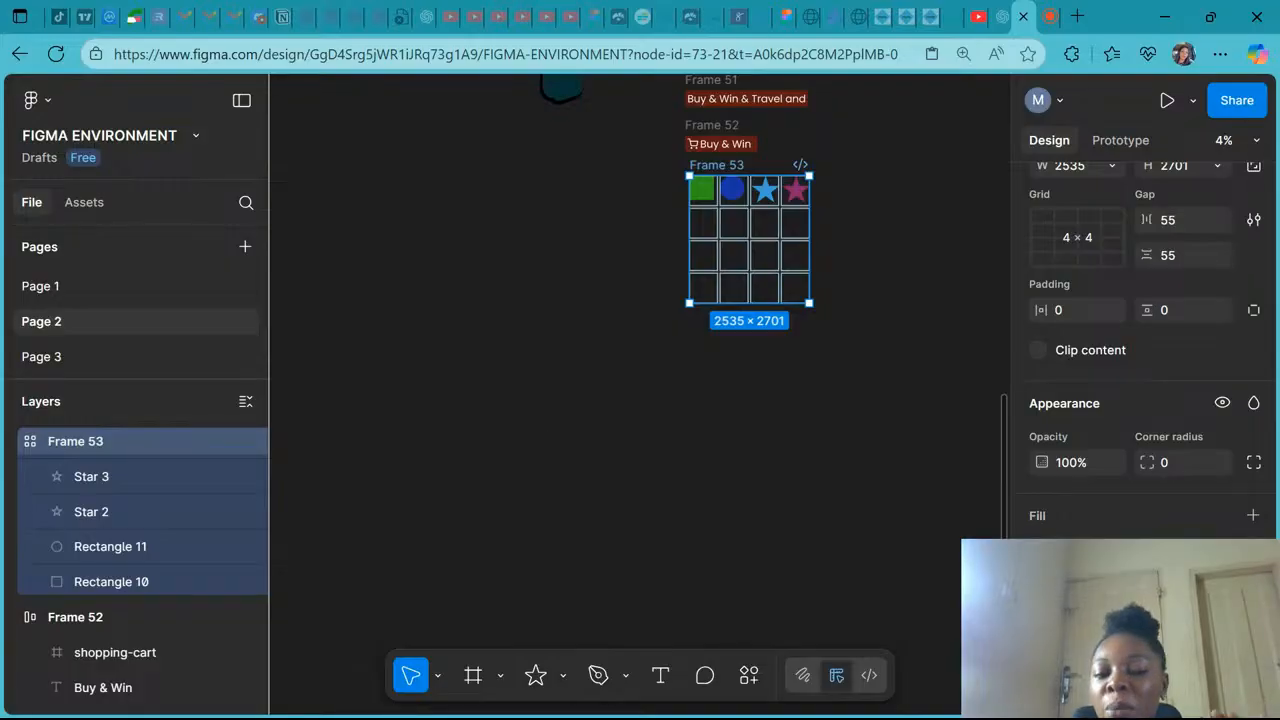
pyautogui.click(552, 441)
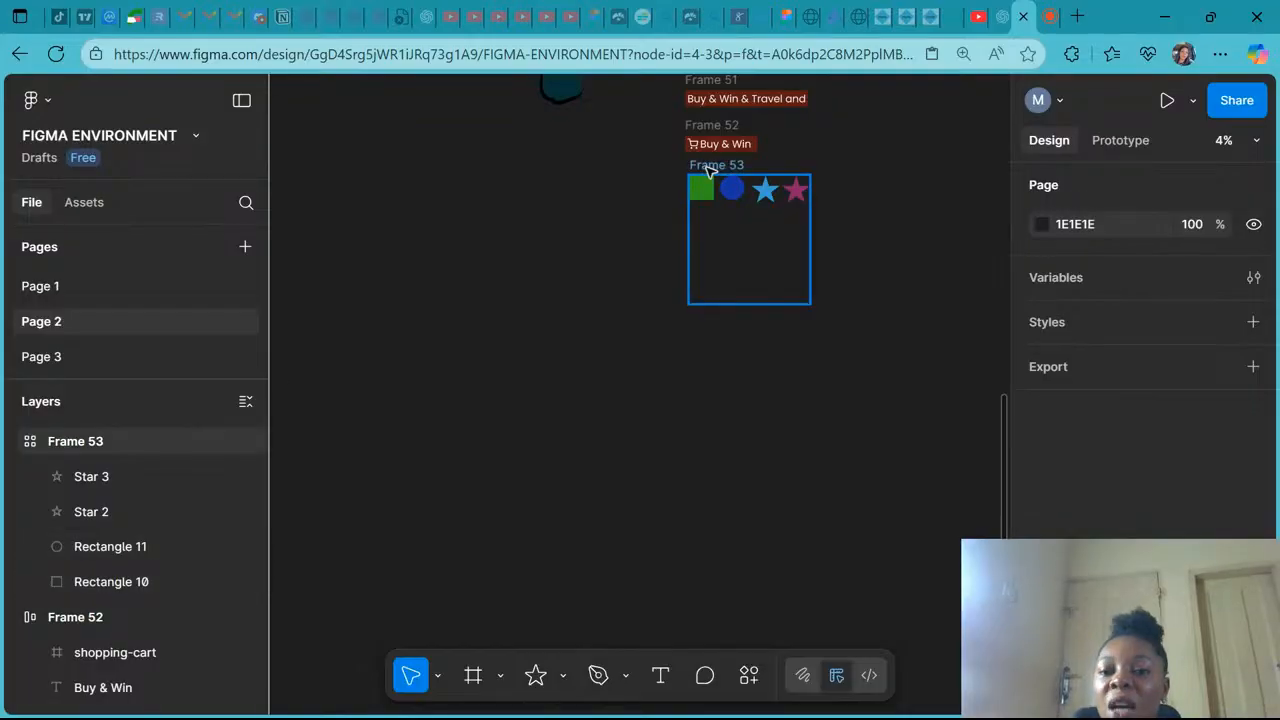
# - Fill the grid frame with dark gray 454040
pyautogui.click(707, 172)
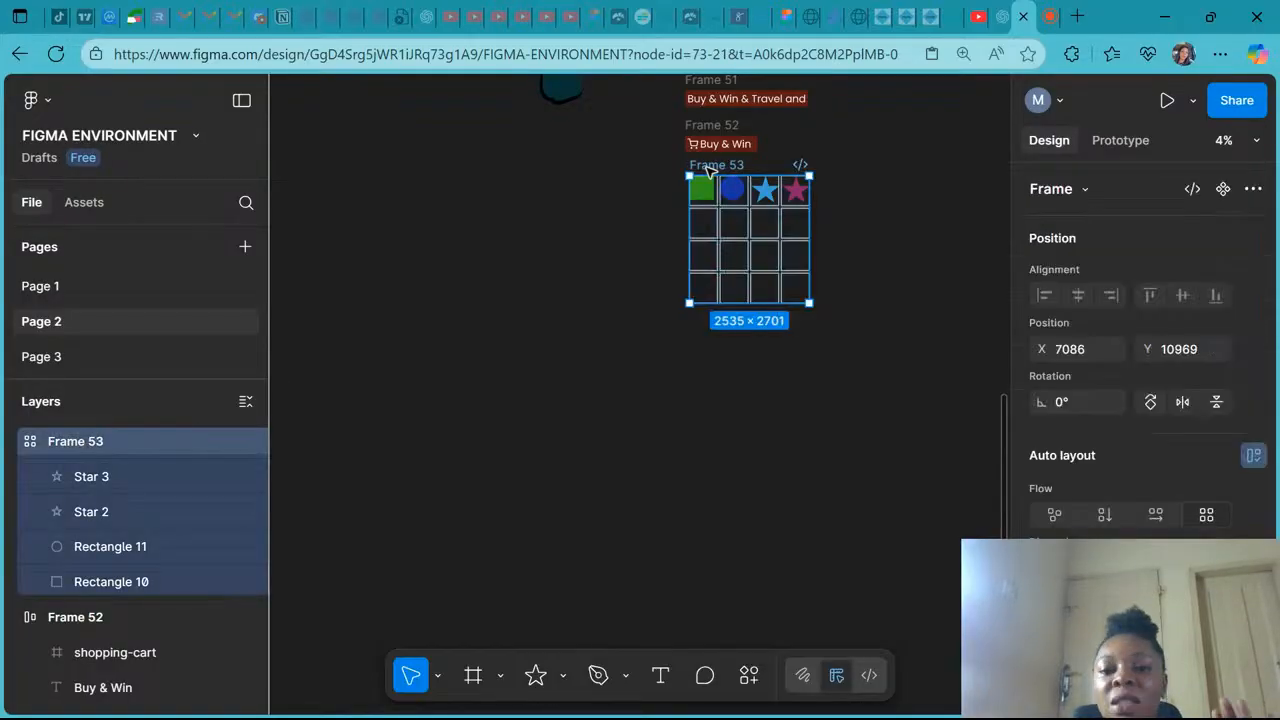
pyautogui.scroll(-5, 1100, 417)
pyautogui.scroll(-1, 1100, 417)
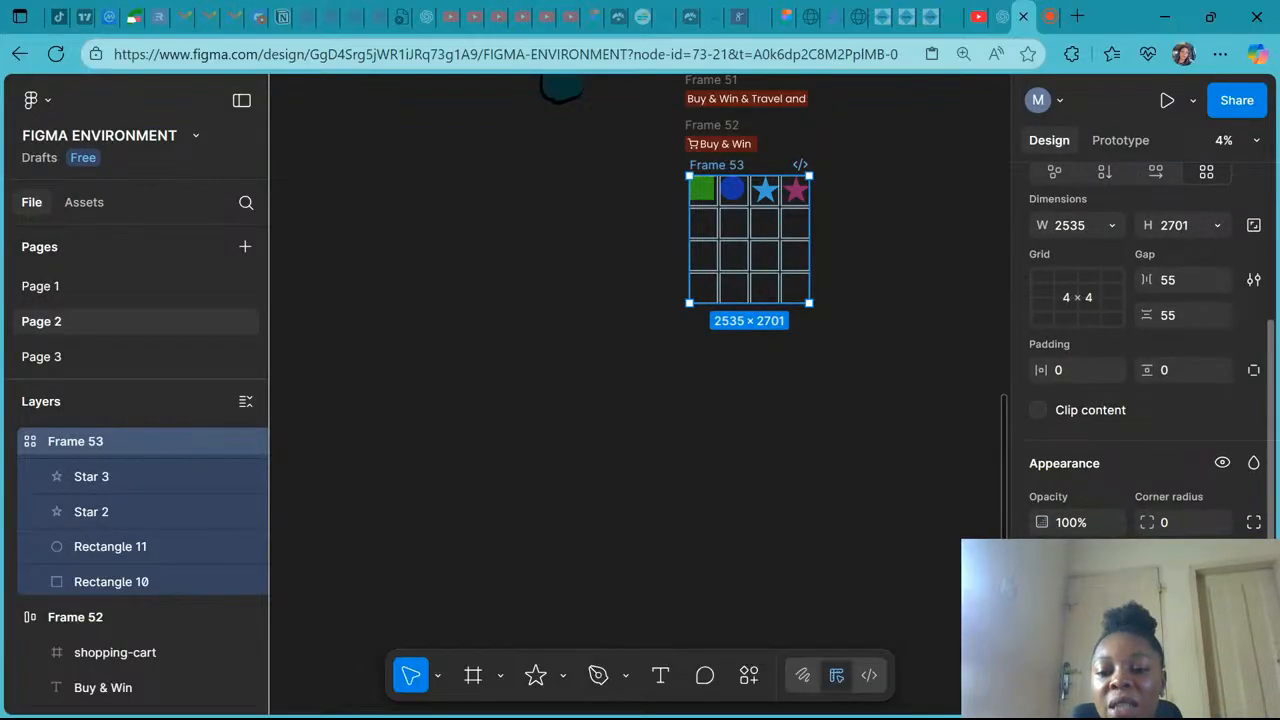
pyautogui.click(1254, 576)
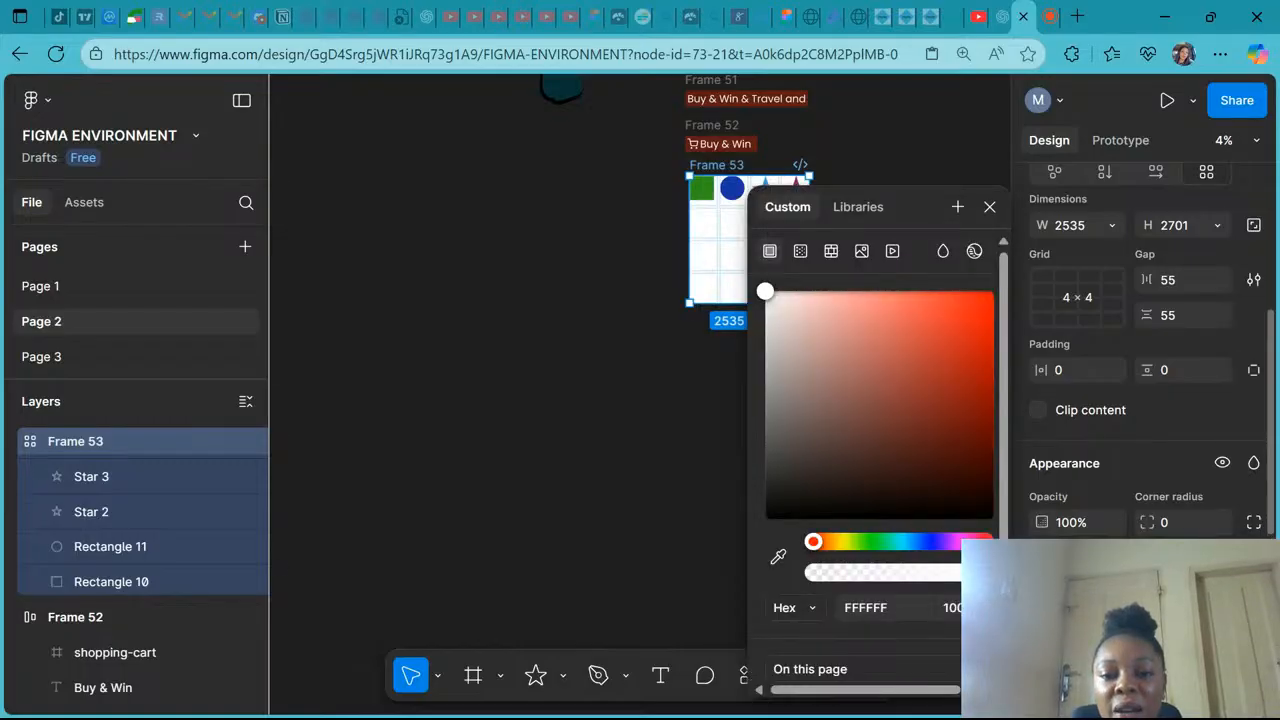
pyautogui.click(781, 460)
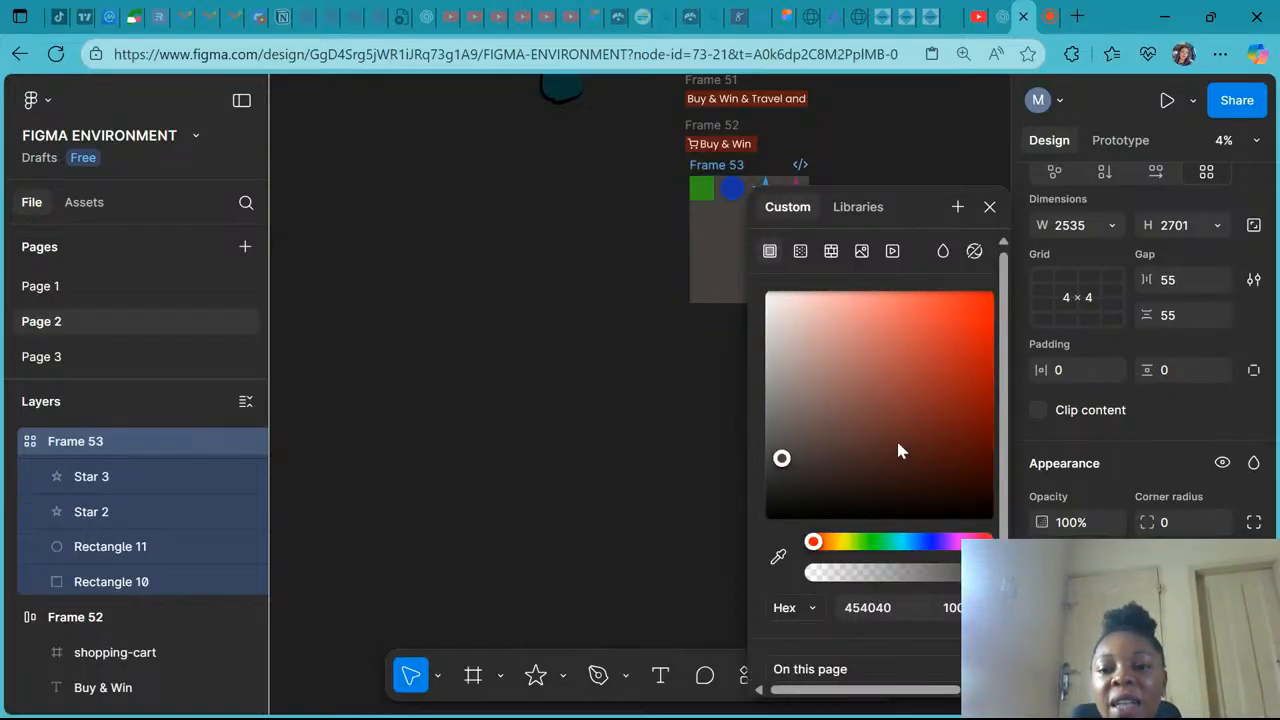
pyautogui.click(990, 207)
# - Add a stroke to the grid frame and set its colour to purple 724EC1
pyautogui.scroll(-2, 1148, 488)
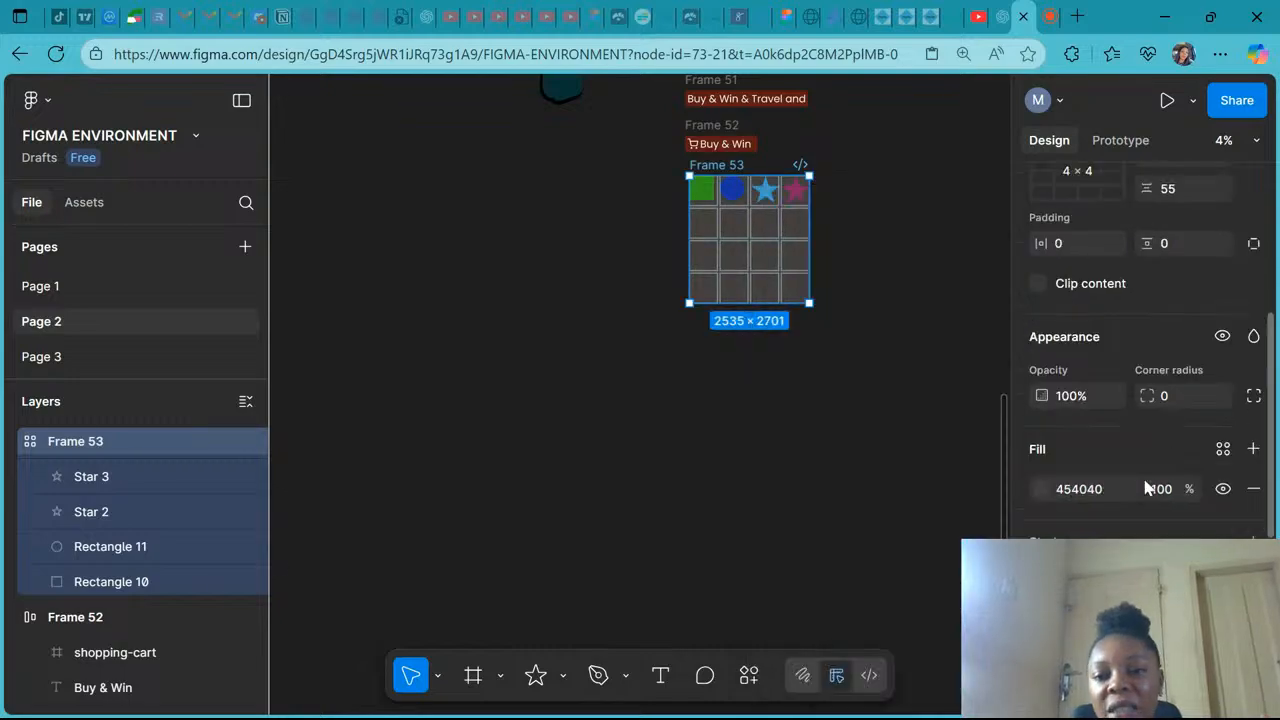
pyautogui.scroll(-2, 1148, 488)
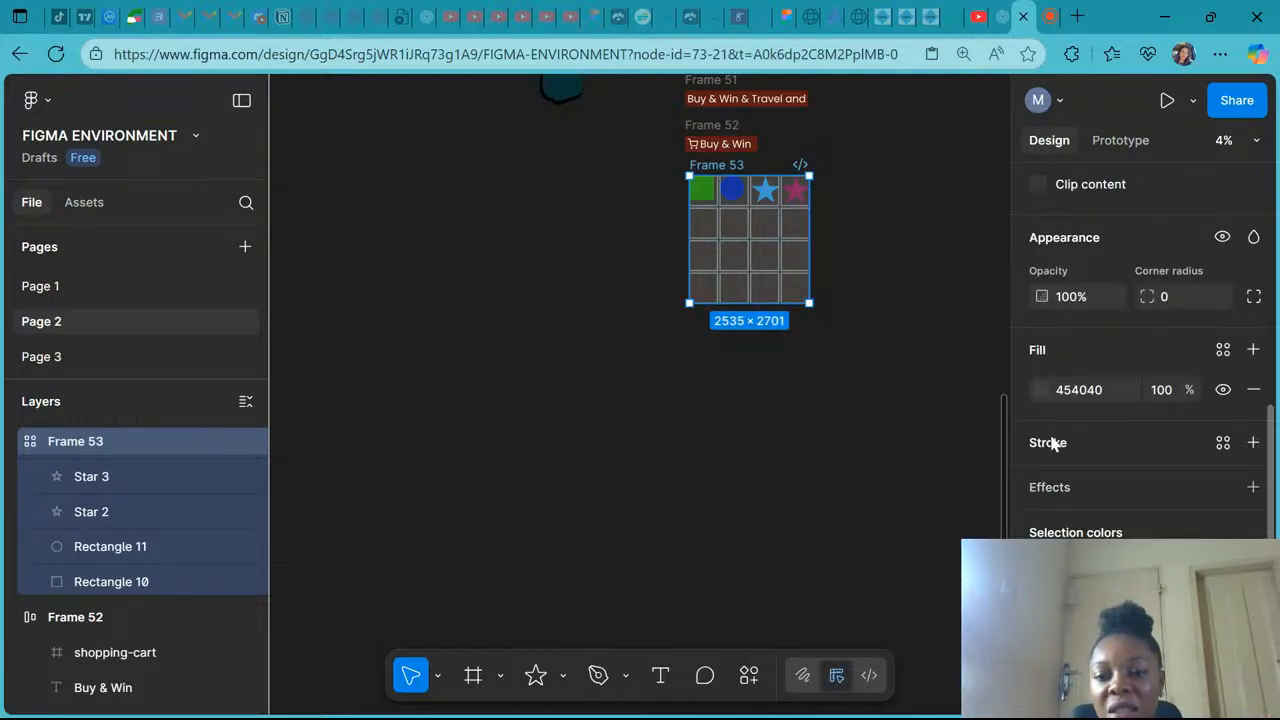
pyautogui.click(1051, 443)
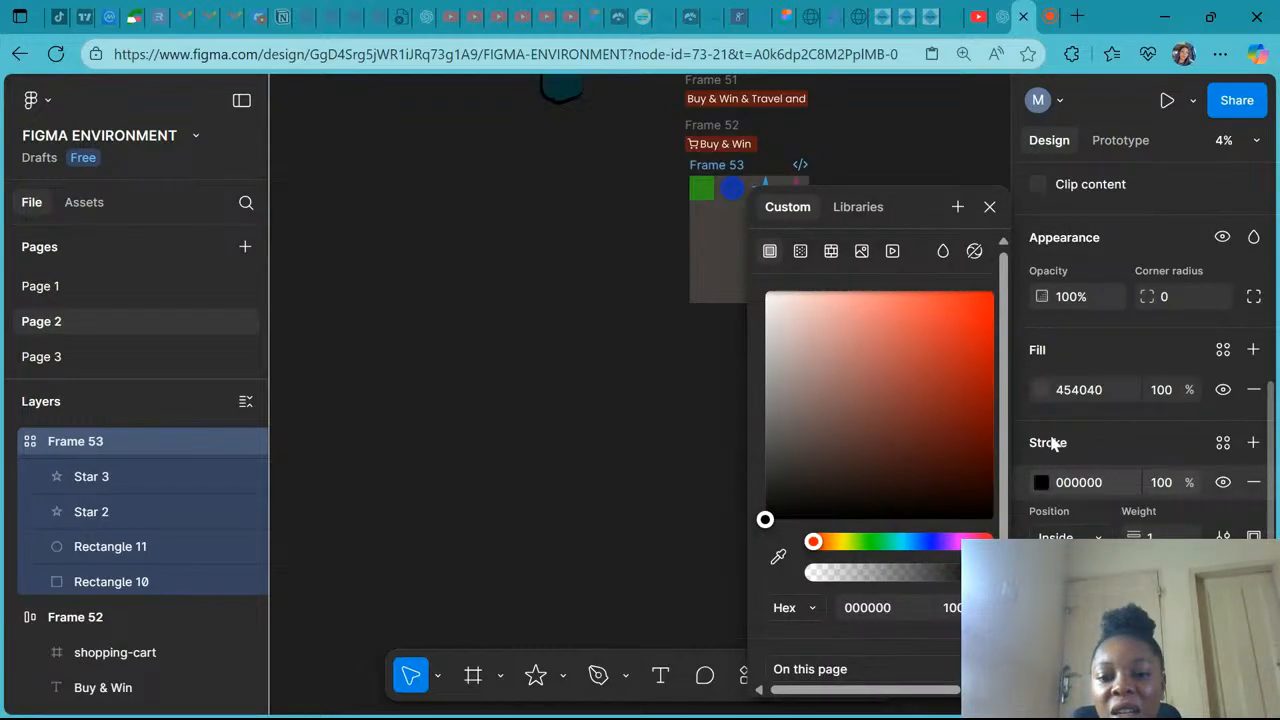
pyautogui.click(901, 347)
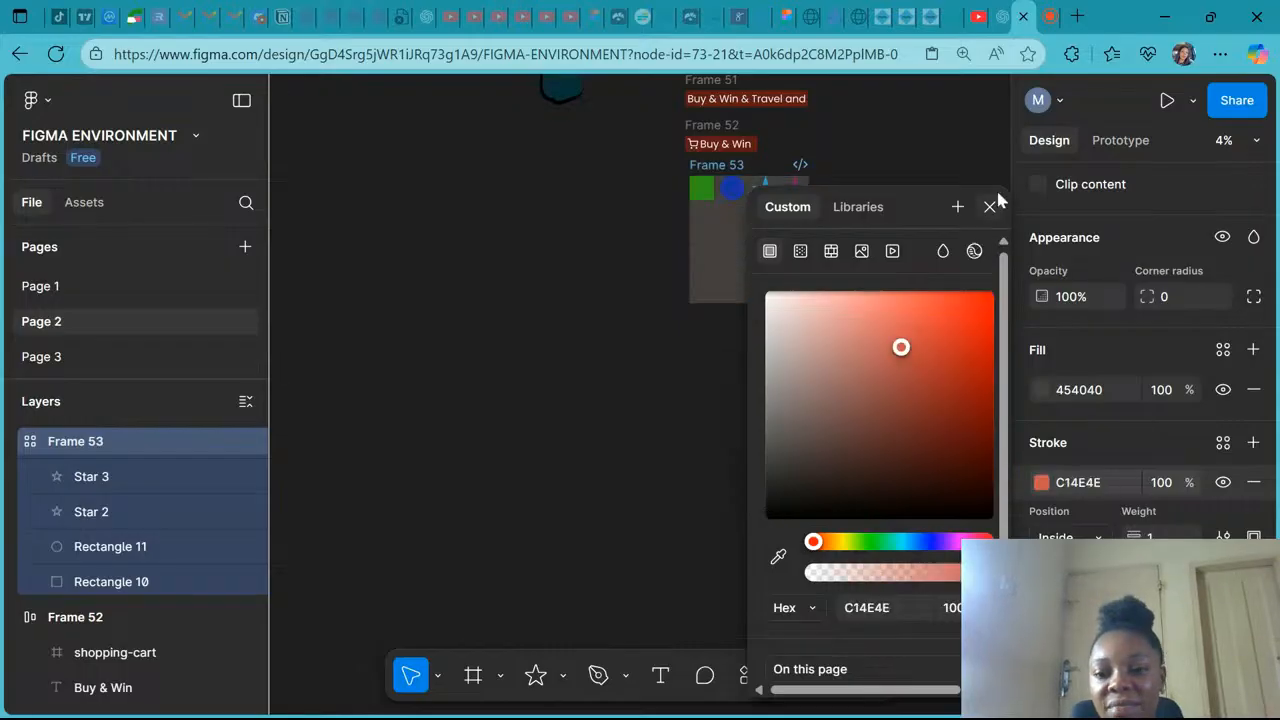
pyautogui.click(937, 541)
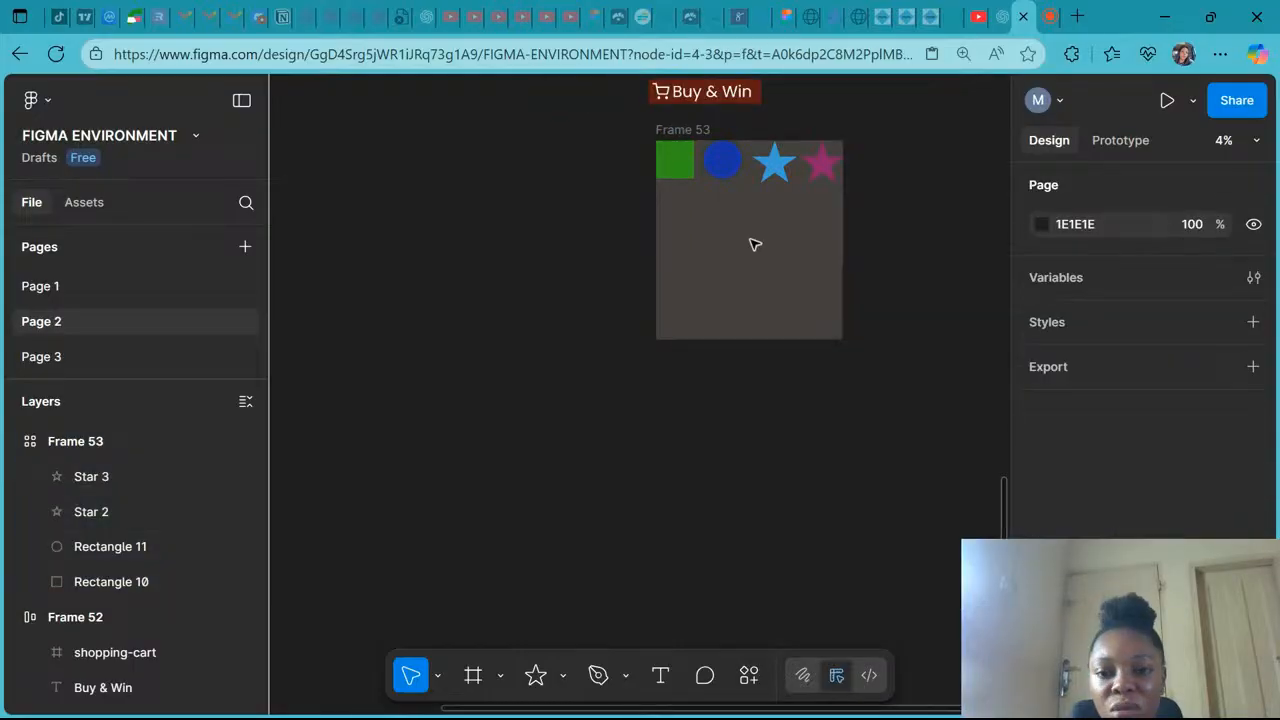
pyautogui.scroll(3, 748, 120)
pyautogui.click(643, 157)
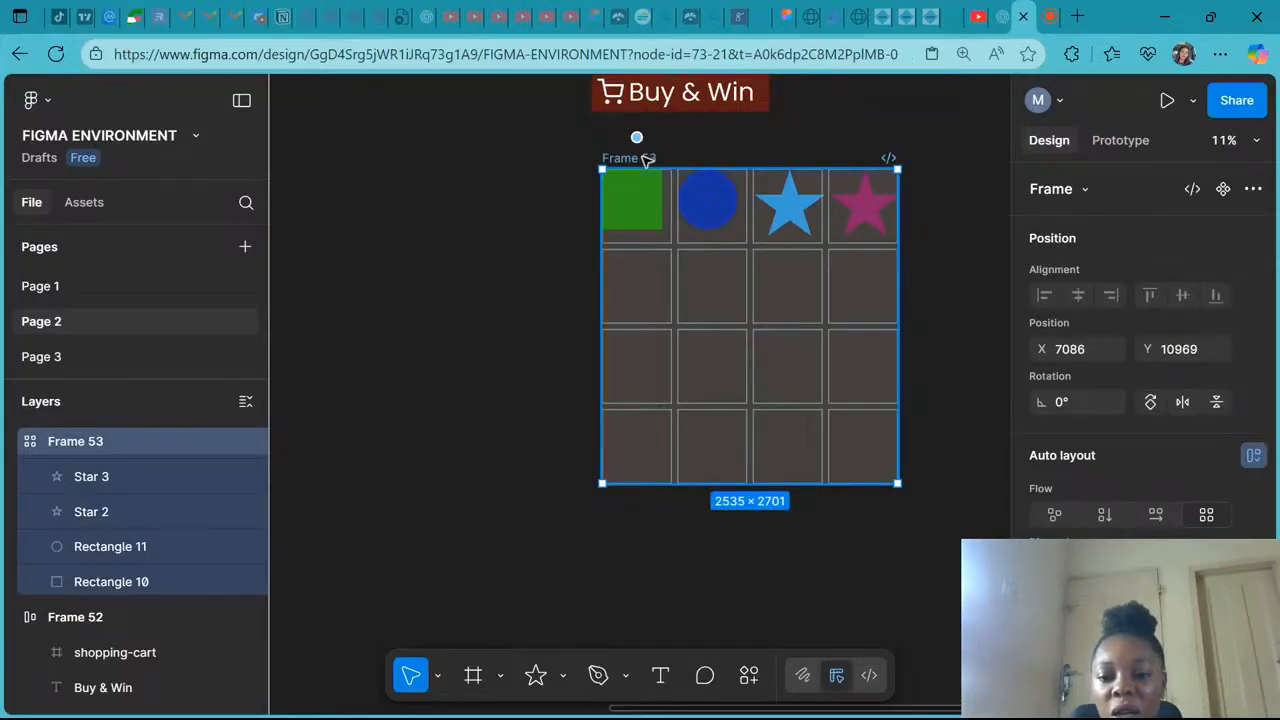
# - Draw a new frame about 2835 × 2832 and give it a grid auto layout flow
pyautogui.scroll(-2, 647, 160)
pyautogui.scroll(-3, 642, 155)
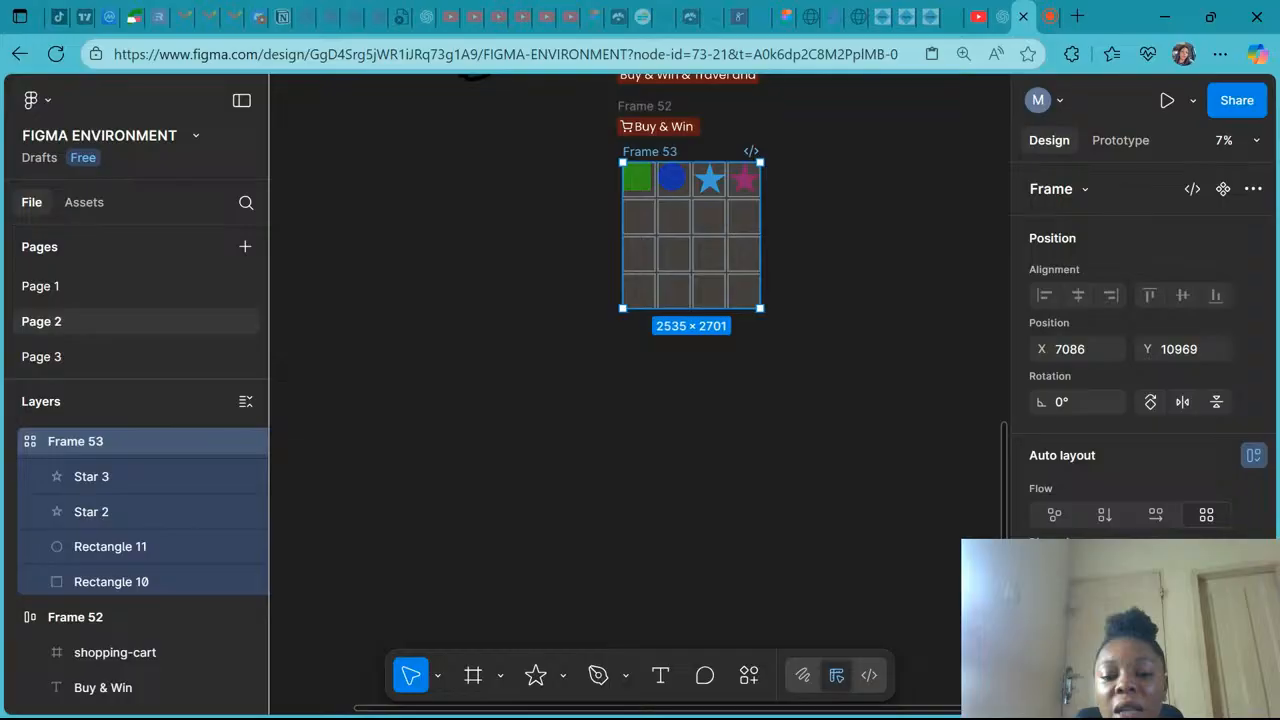
pyautogui.scroll(-1, 633, 162)
pyautogui.click(473, 675)
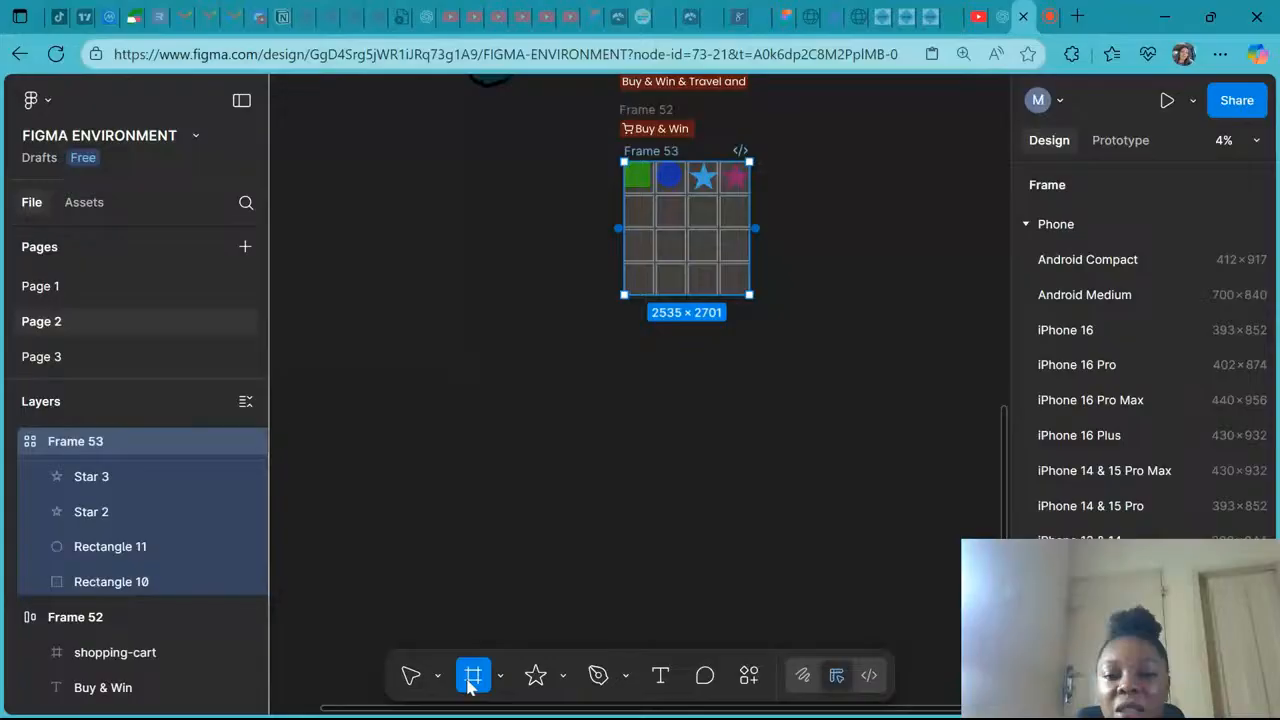
pyautogui.moveTo(490, 424); pyautogui.dragTo(630, 565)
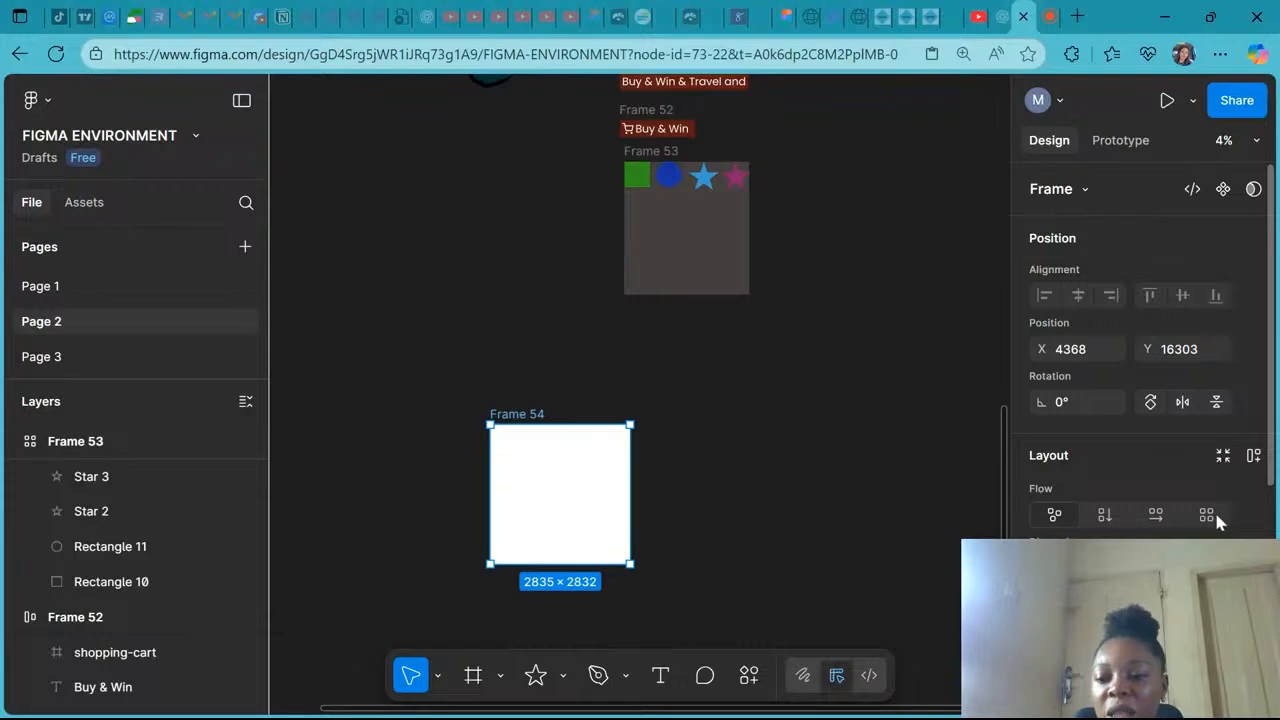
pyautogui.click(1216, 517)
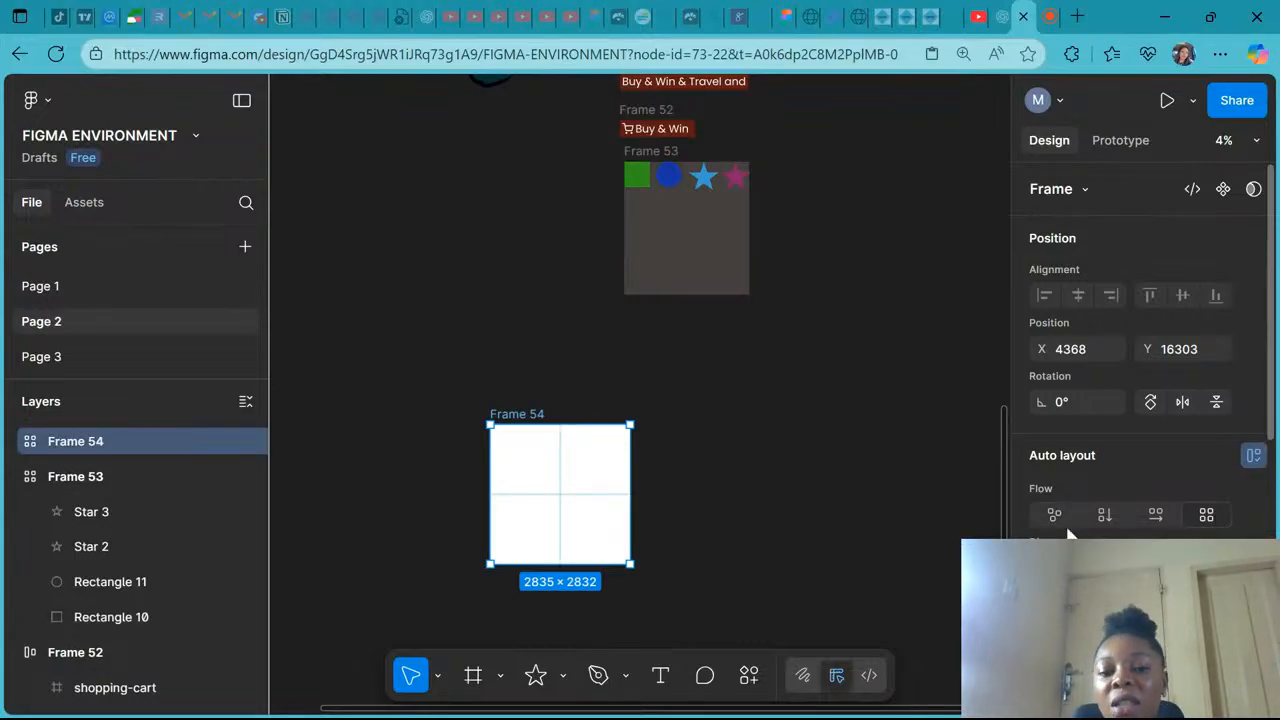
# - Move the new frame below Frame 53 and set its grid to 4 × 4
pyautogui.moveTo(508, 415); pyautogui.dragTo(628, 323)
pyautogui.scroll(-3, 1086, 413)
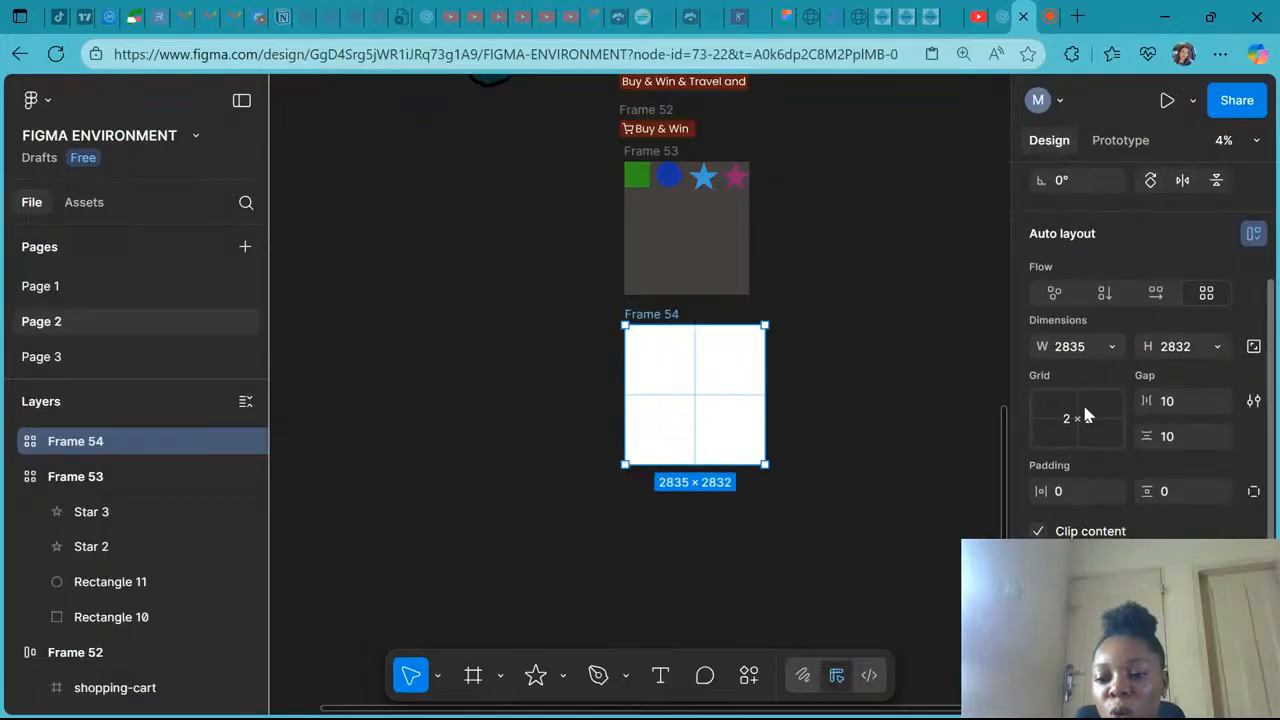
pyautogui.click(1084, 408)
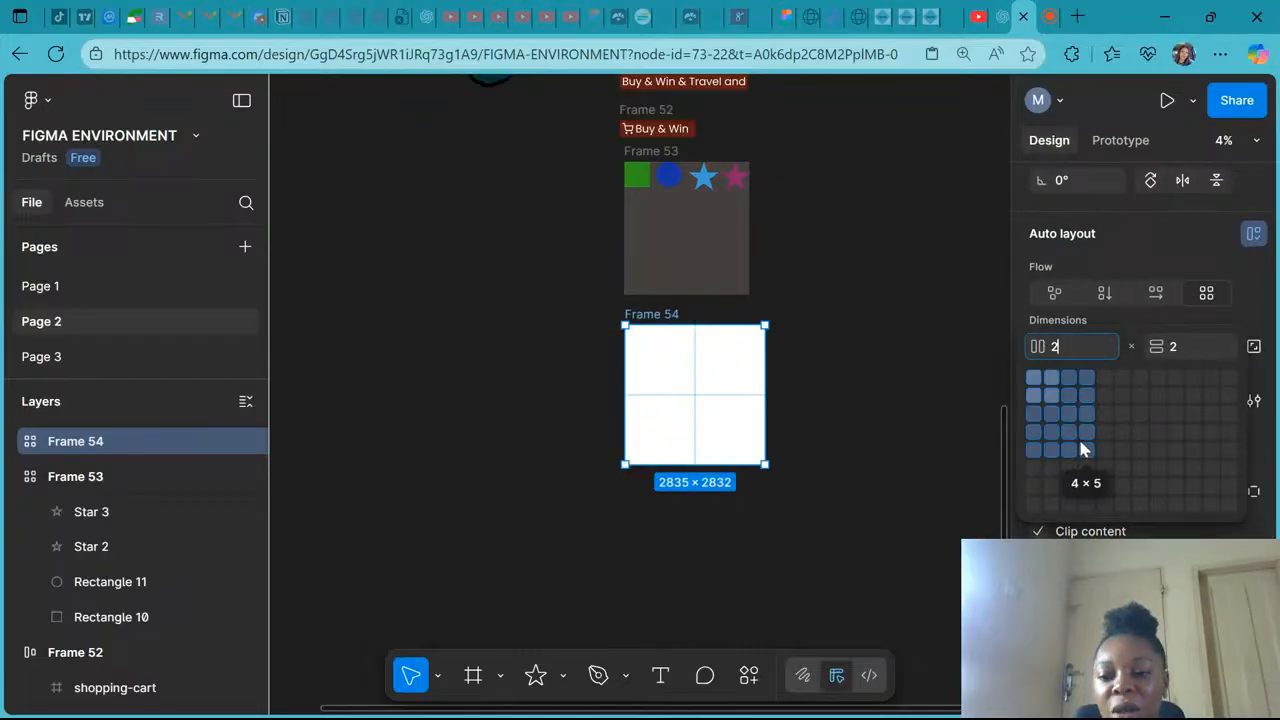
pyautogui.click(1079, 436)
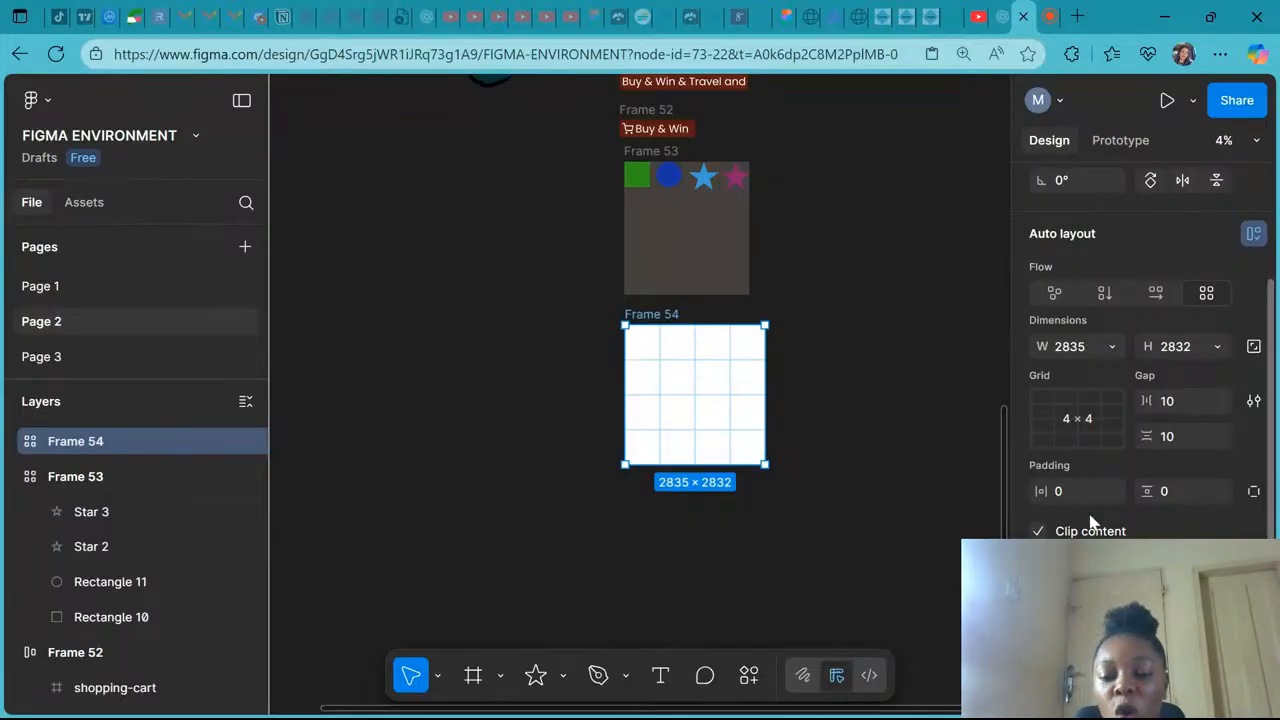
pyautogui.click(1050, 16)
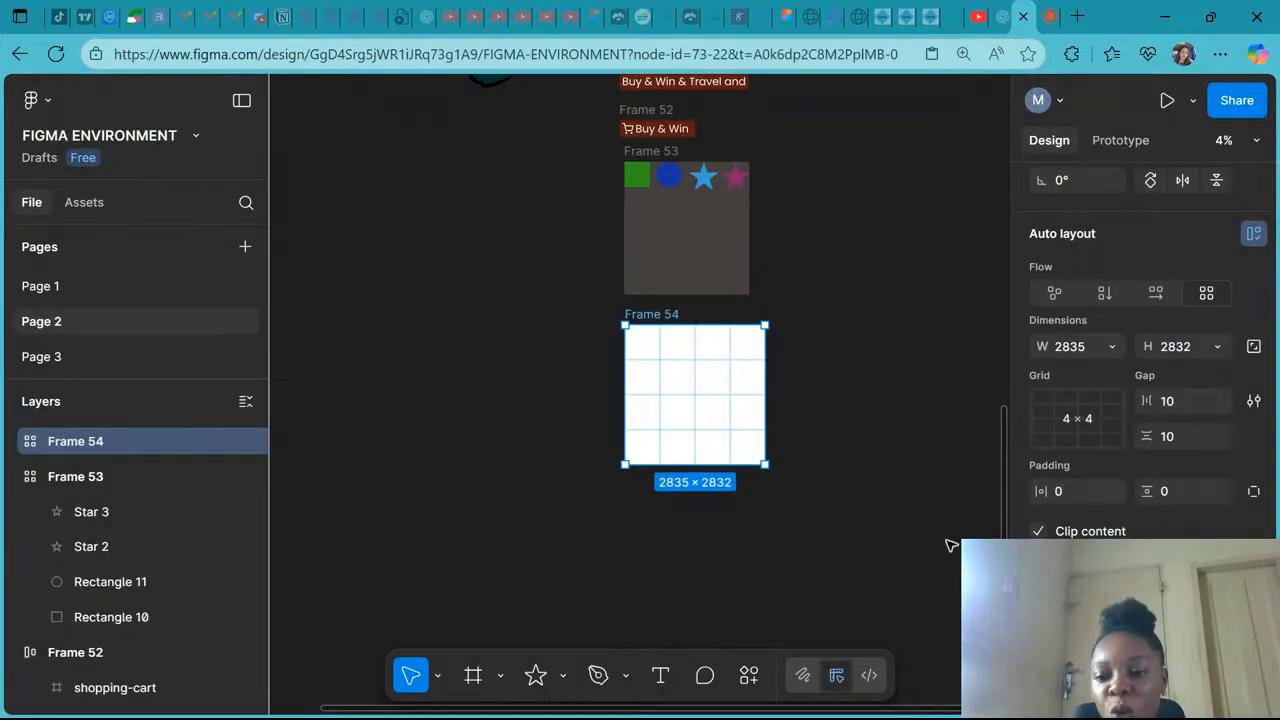
# - Set the new frame's fill to teal 287064
pyautogui.scroll(-4, 1145, 350)
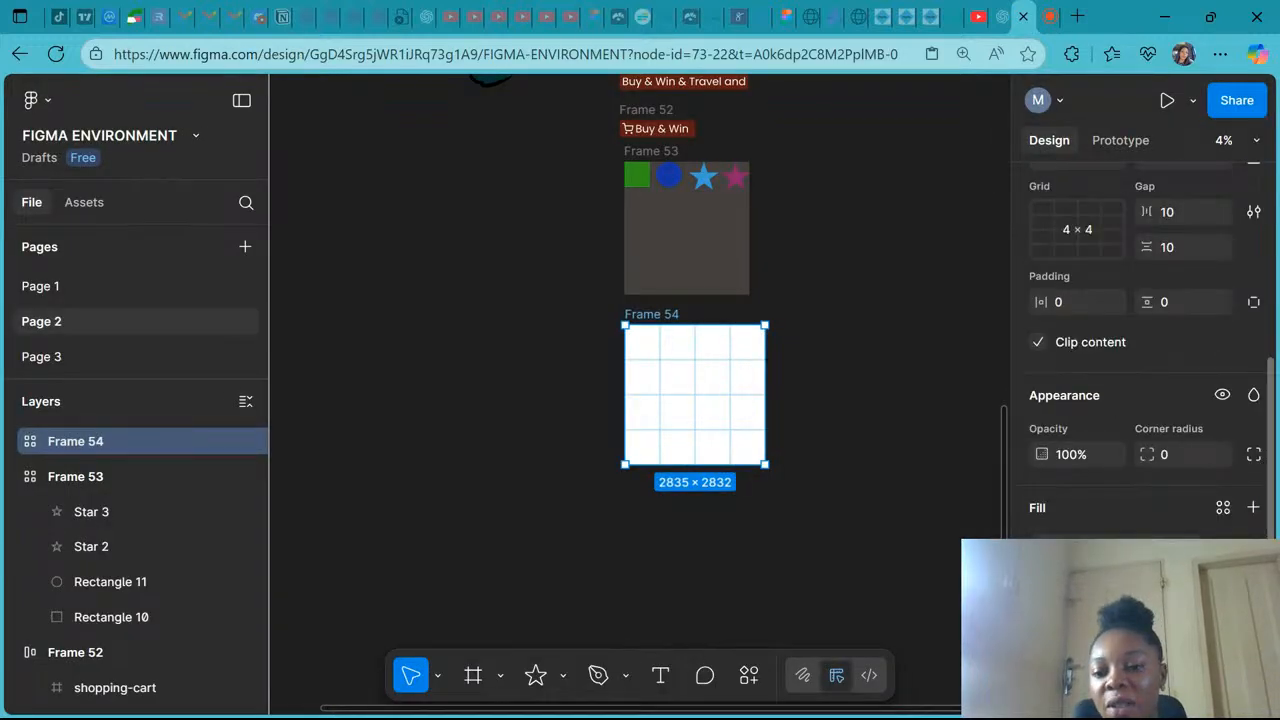
pyautogui.click(1041, 548)
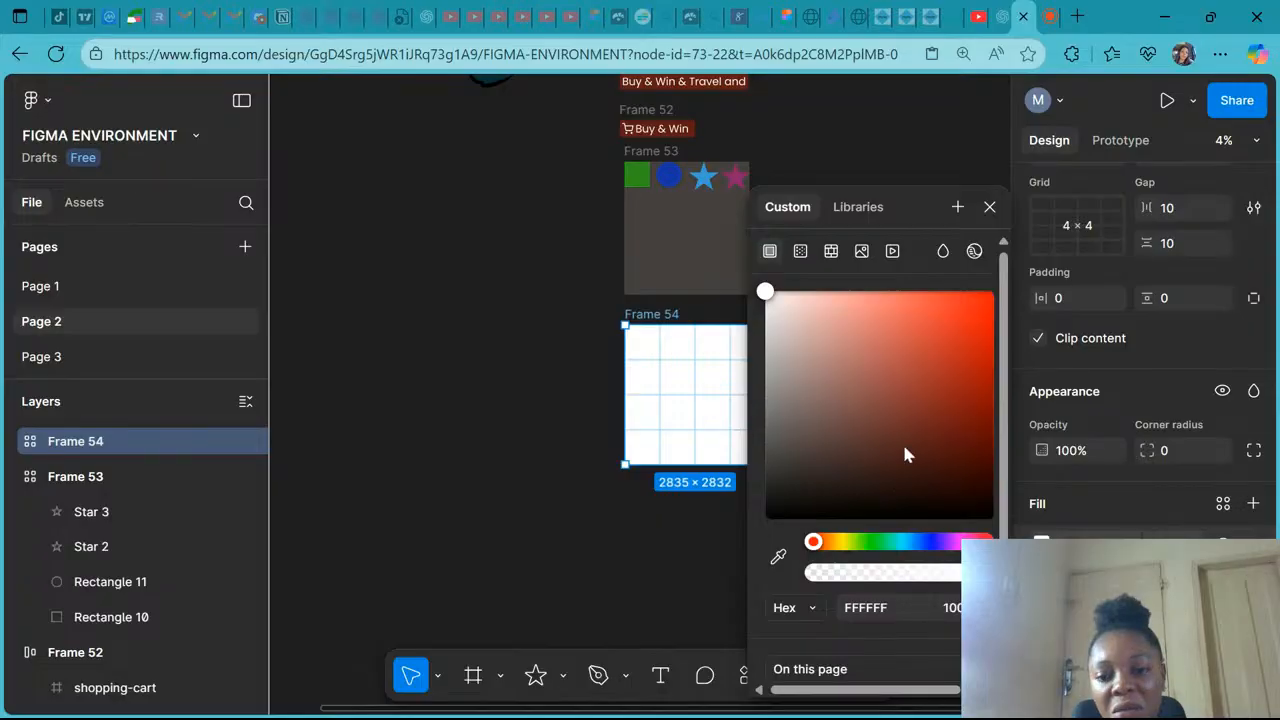
pyautogui.moveTo(904, 447); pyautogui.dragTo(913, 419)
pyautogui.click(897, 543)
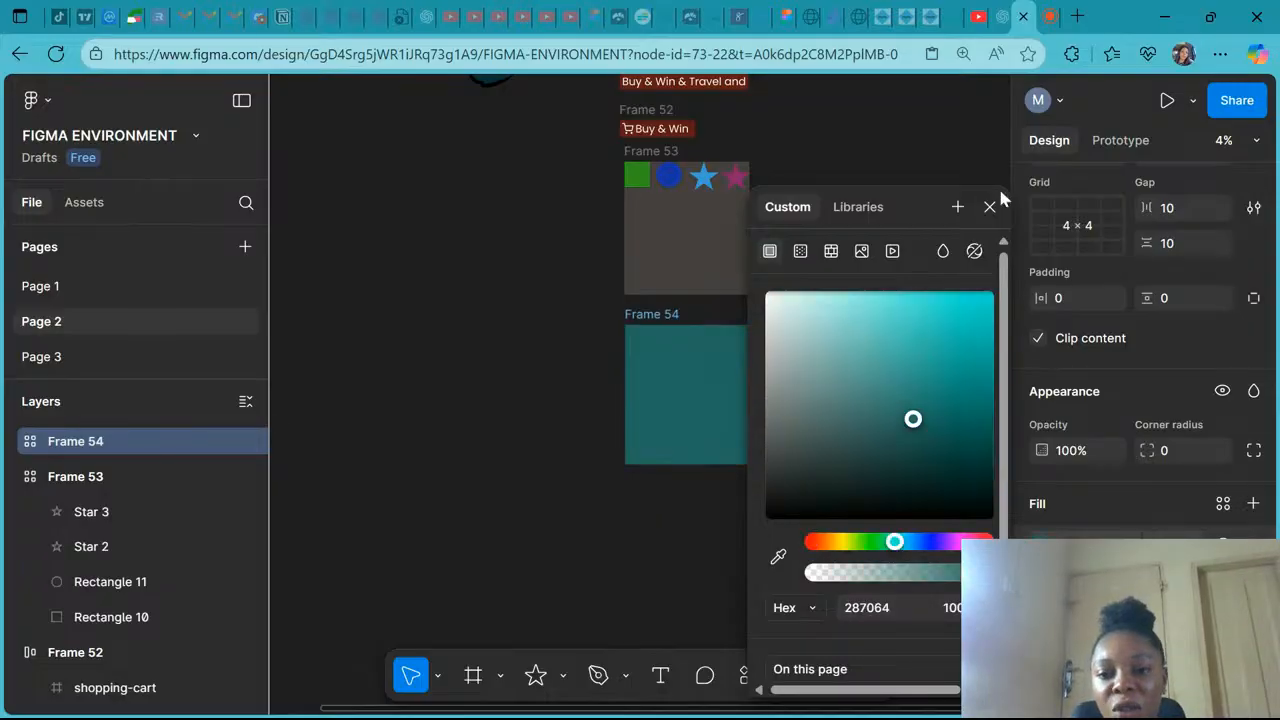
pyautogui.click(989, 206)
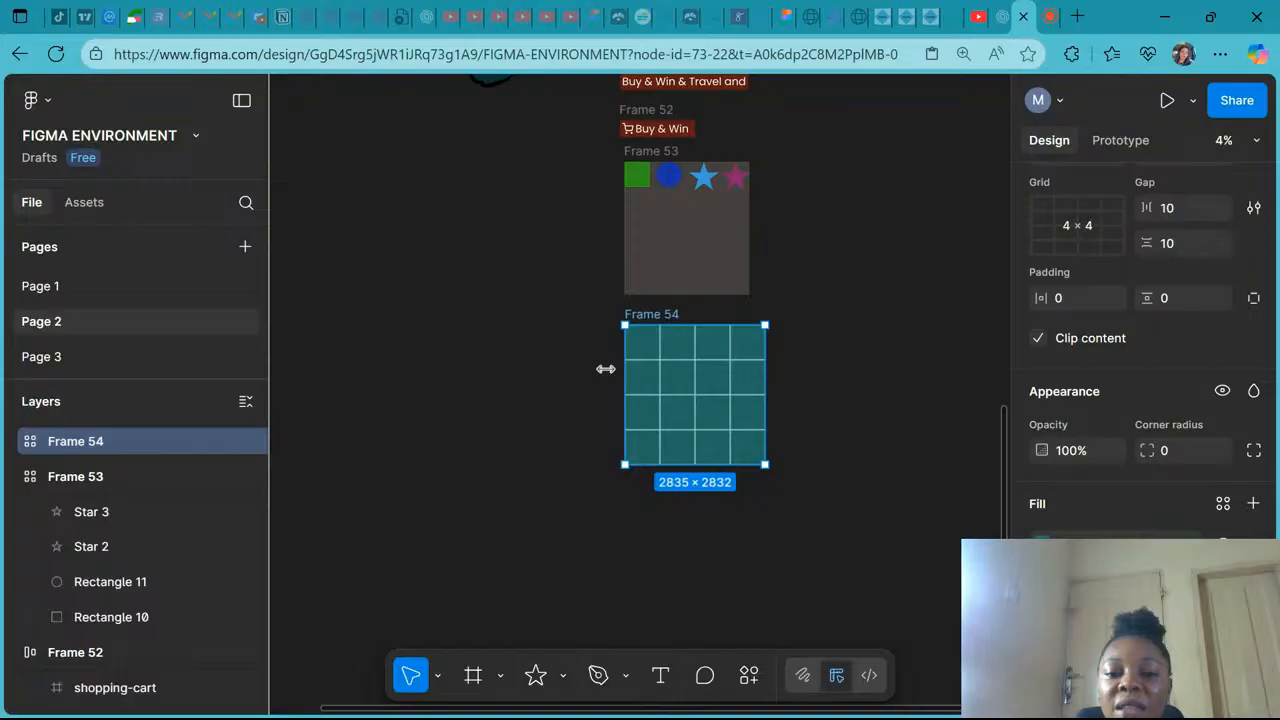
# - Draw a rectangle about 517 × 517 in the first cell of the new grid frame
pyautogui.scroll(5, 690, 390)
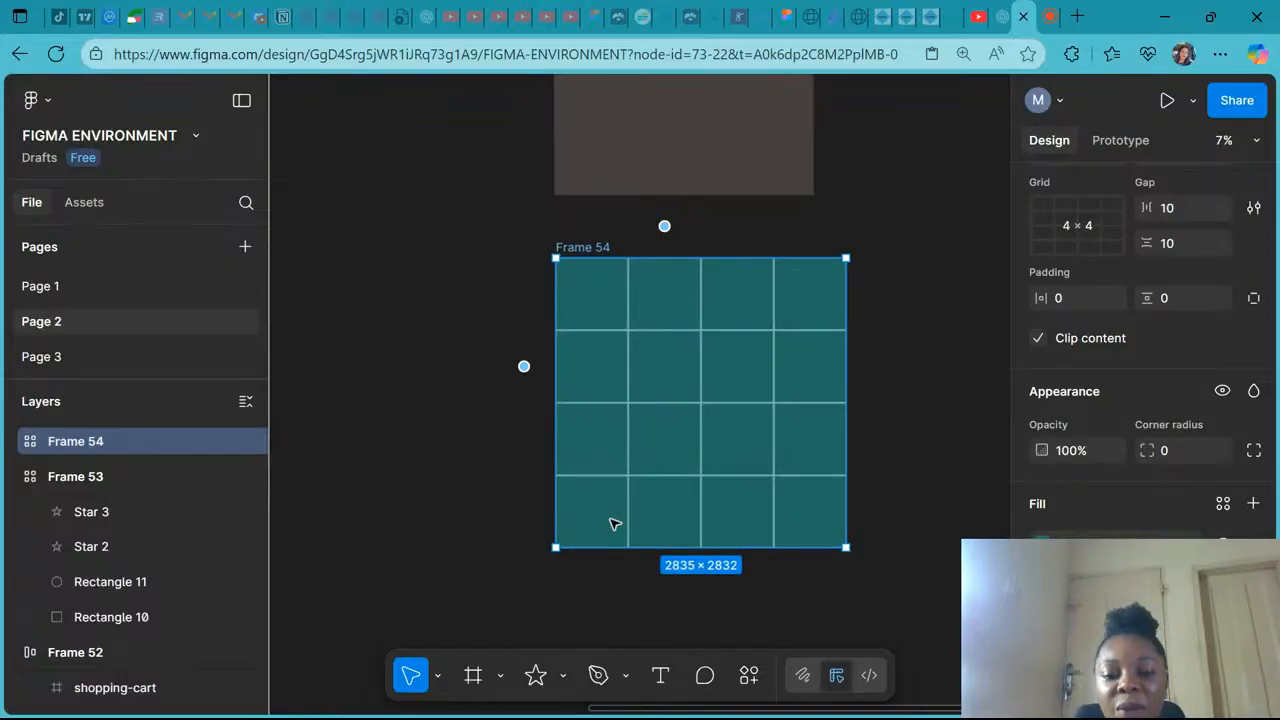
pyautogui.click(563, 675)
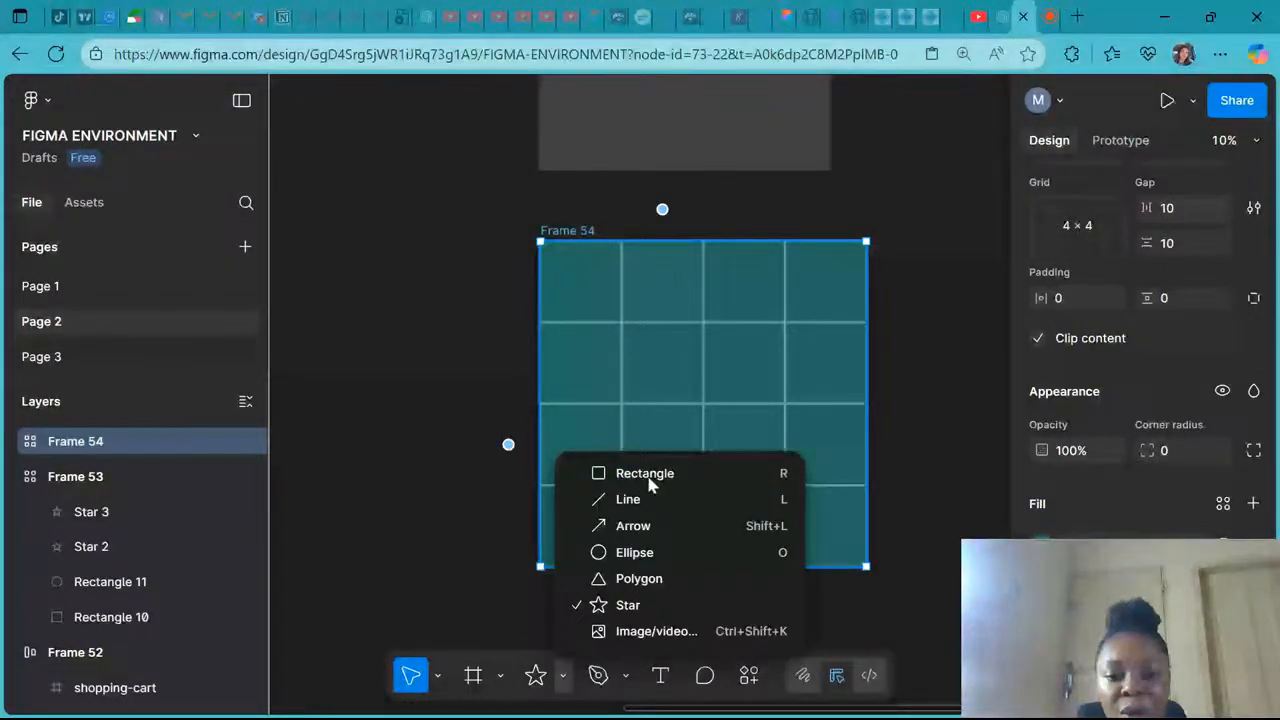
pyautogui.click(649, 484)
pyautogui.click(589, 290)
pyautogui.moveTo(589, 290); pyautogui.dragTo(622, 317)
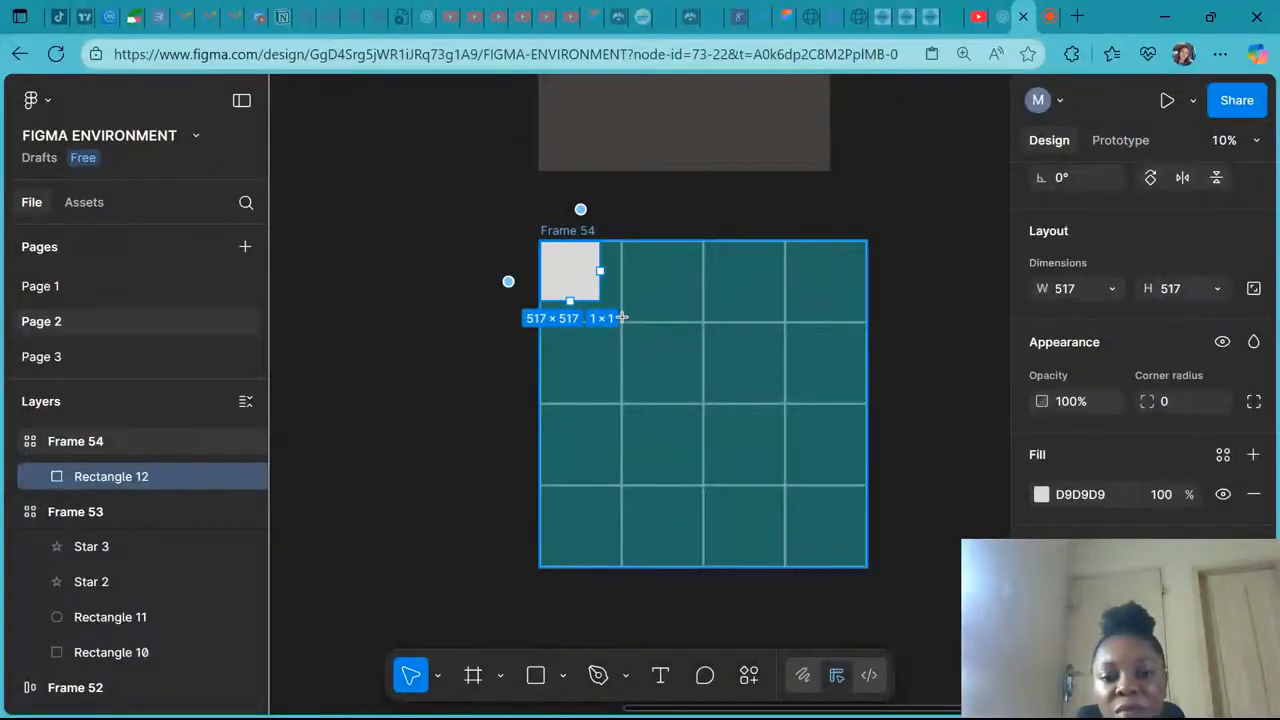
# - Center the gray square horizontally and vertically within its grid cell
pyautogui.press('Delete')
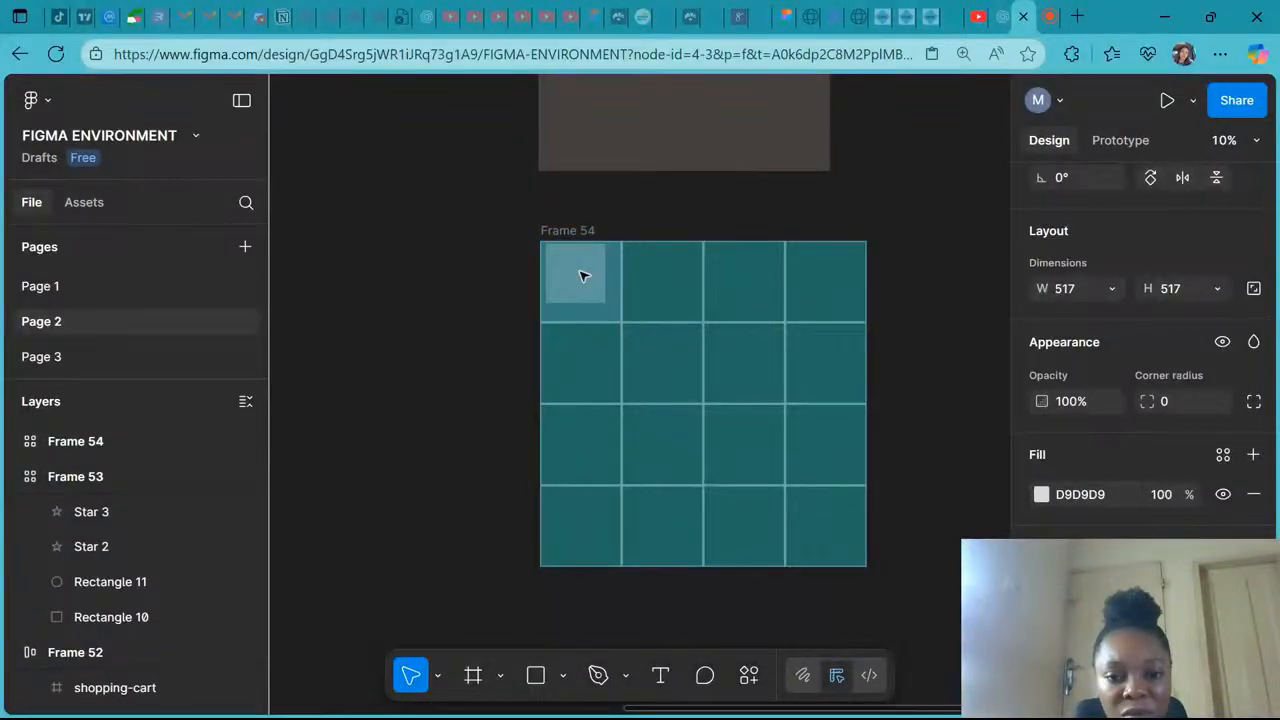
pyautogui.hotkey('ctrl', 'z')
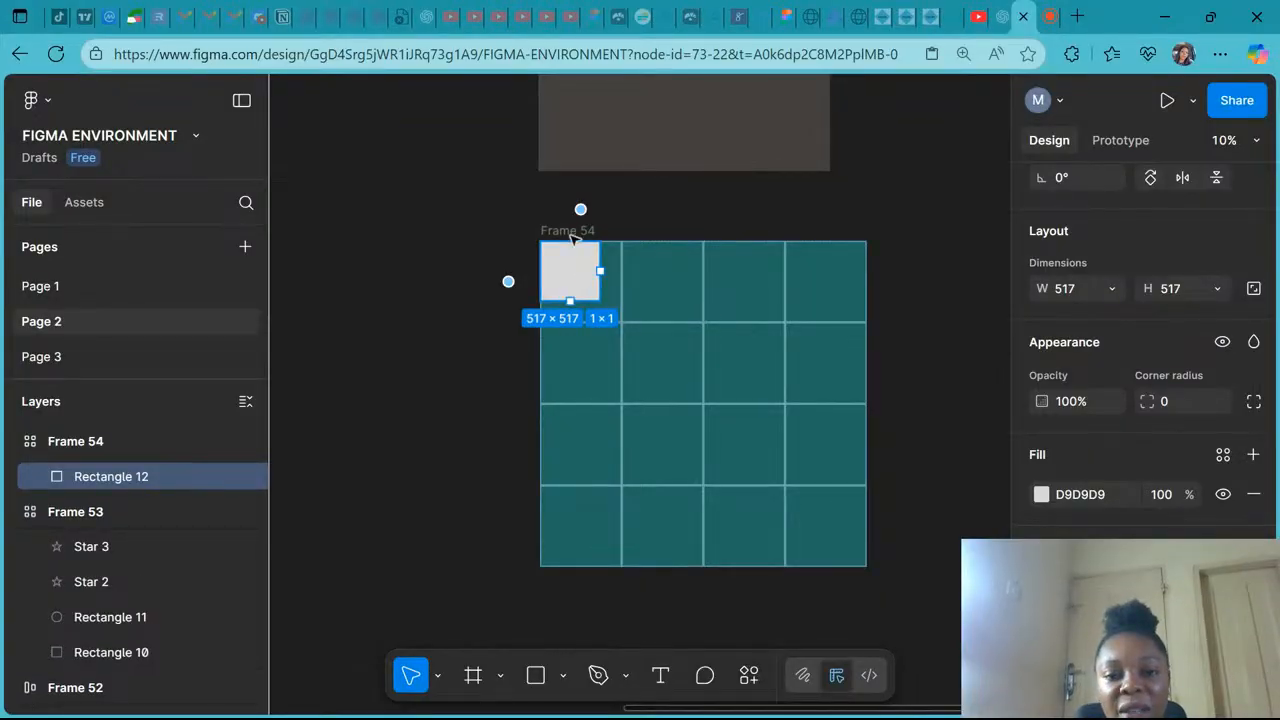
pyautogui.scroll(-1, 566, 234)
pyautogui.scroll(2, 1105, 298)
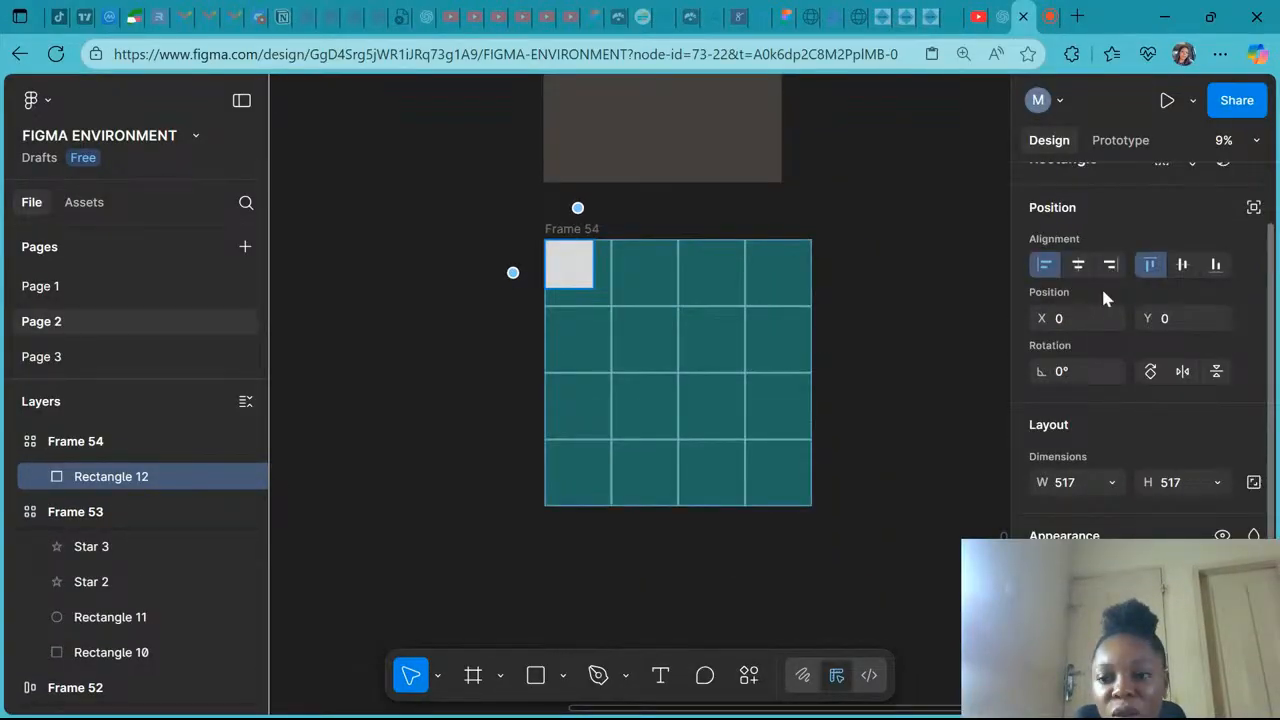
pyautogui.scroll(1, 1101, 286)
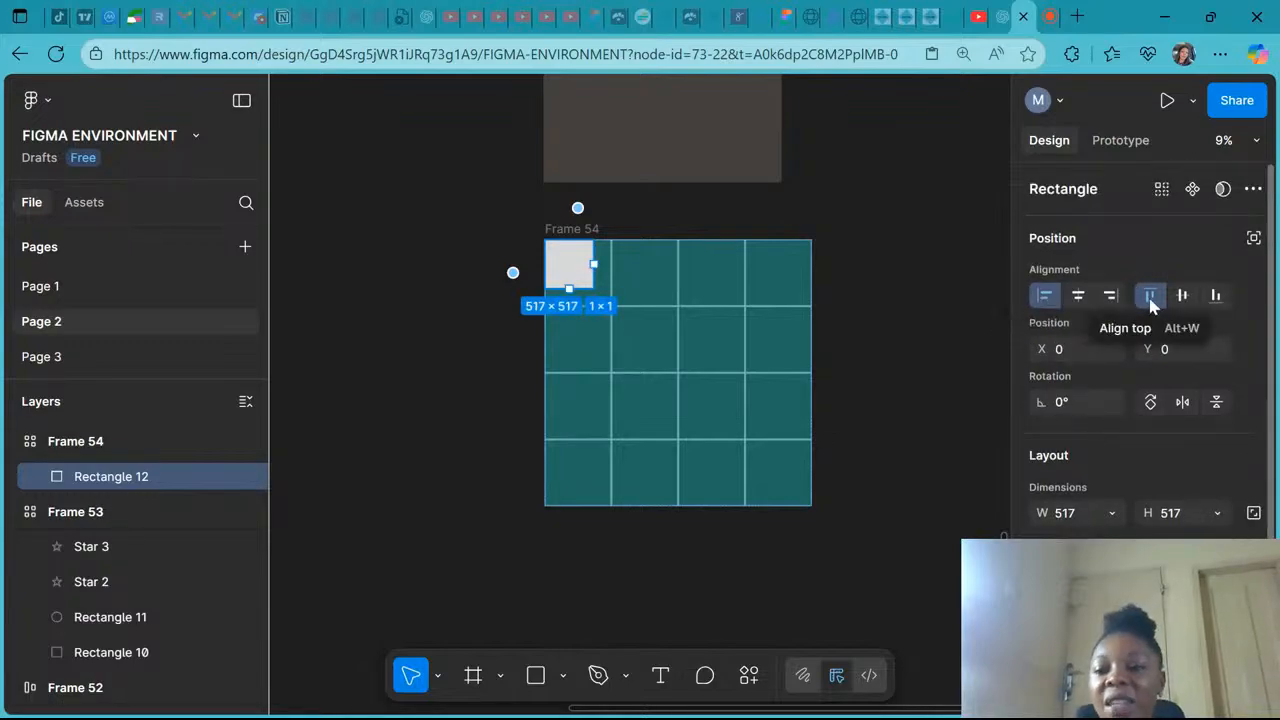
pyautogui.click(1080, 304)
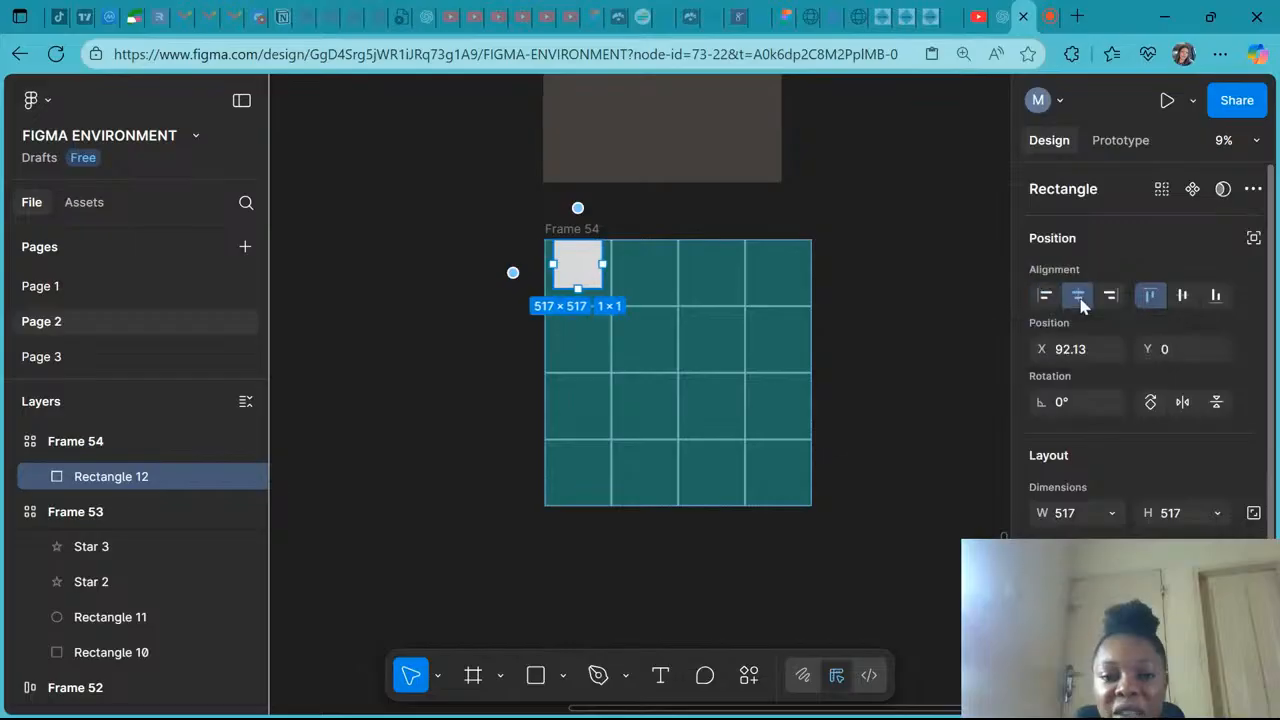
pyautogui.click(1184, 296)
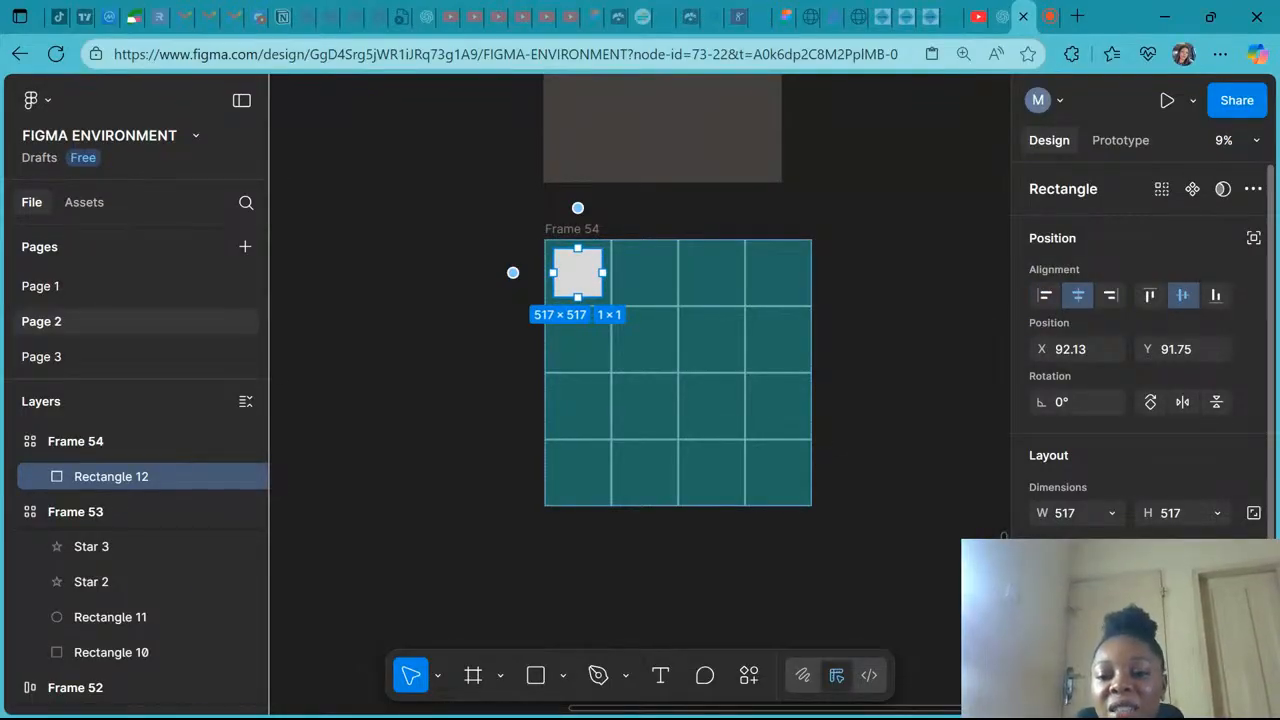
# - Set the square's fill to blue 2621BF
pyautogui.scroll(-2, 1108, 450)
pyautogui.scroll(-2, 1108, 450)
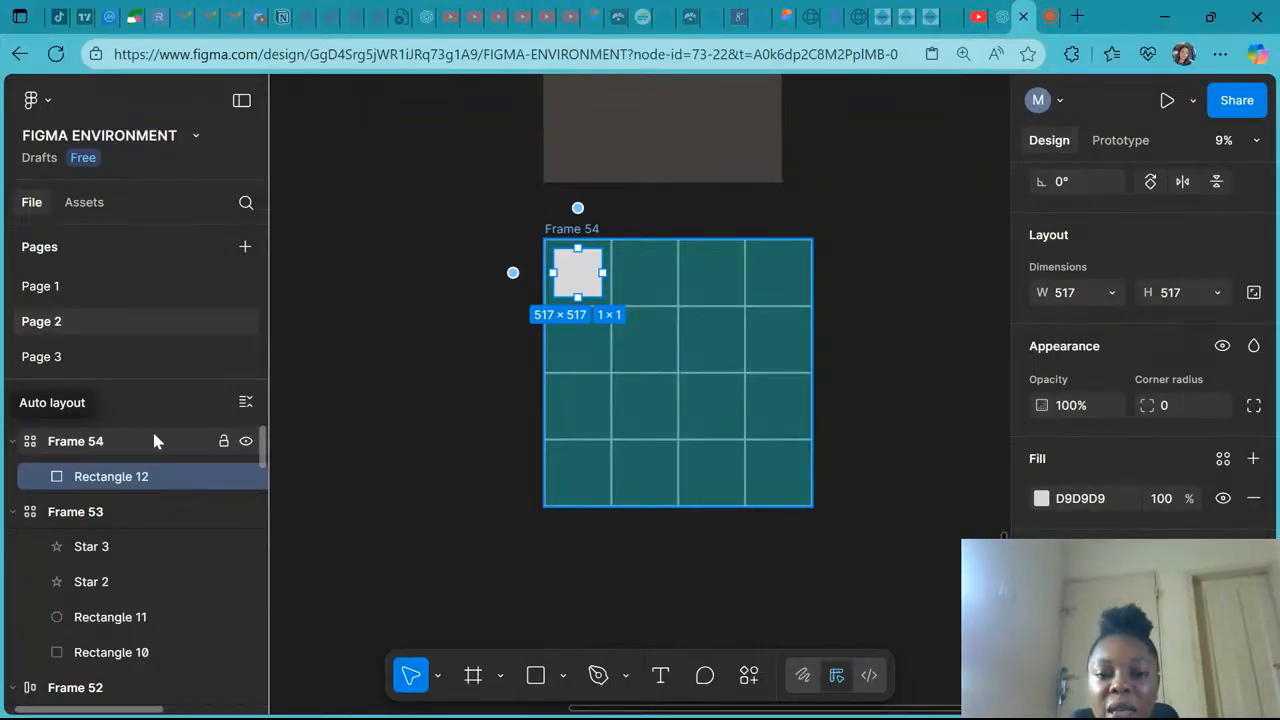
pyautogui.click(578, 229)
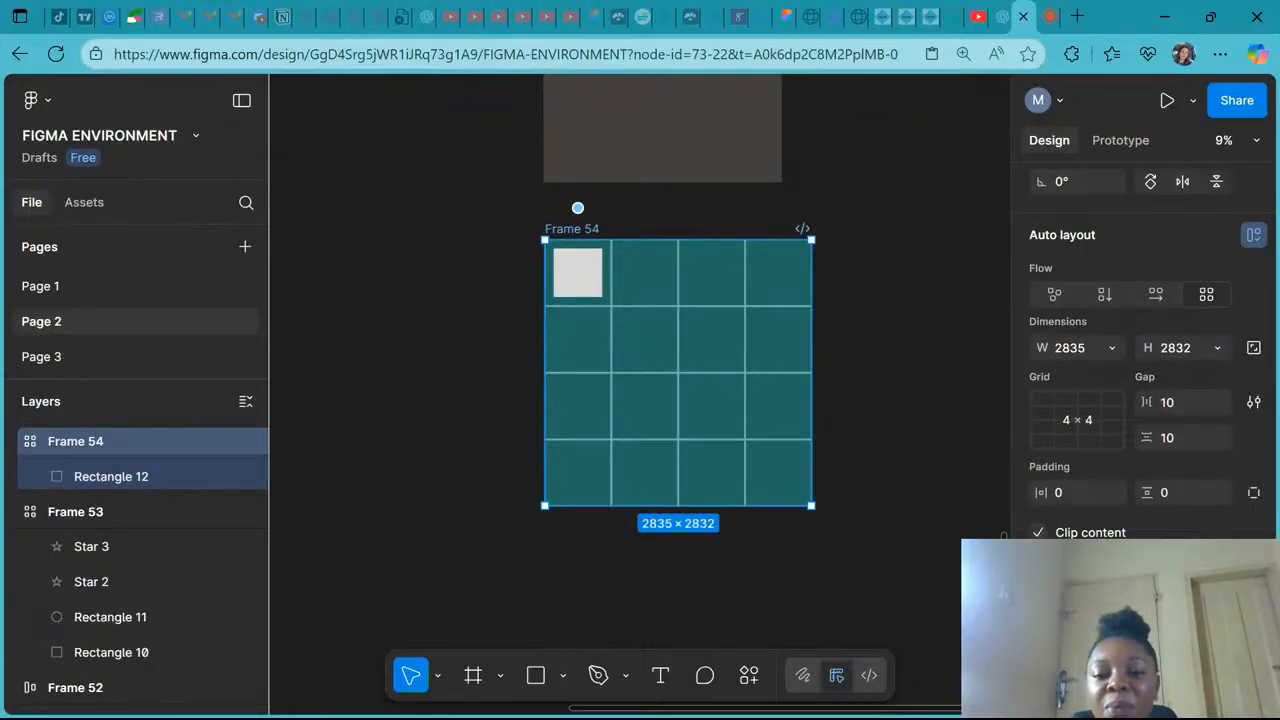
pyautogui.scroll(-5, 1180, 530)
pyautogui.scroll(-1, 1180, 530)
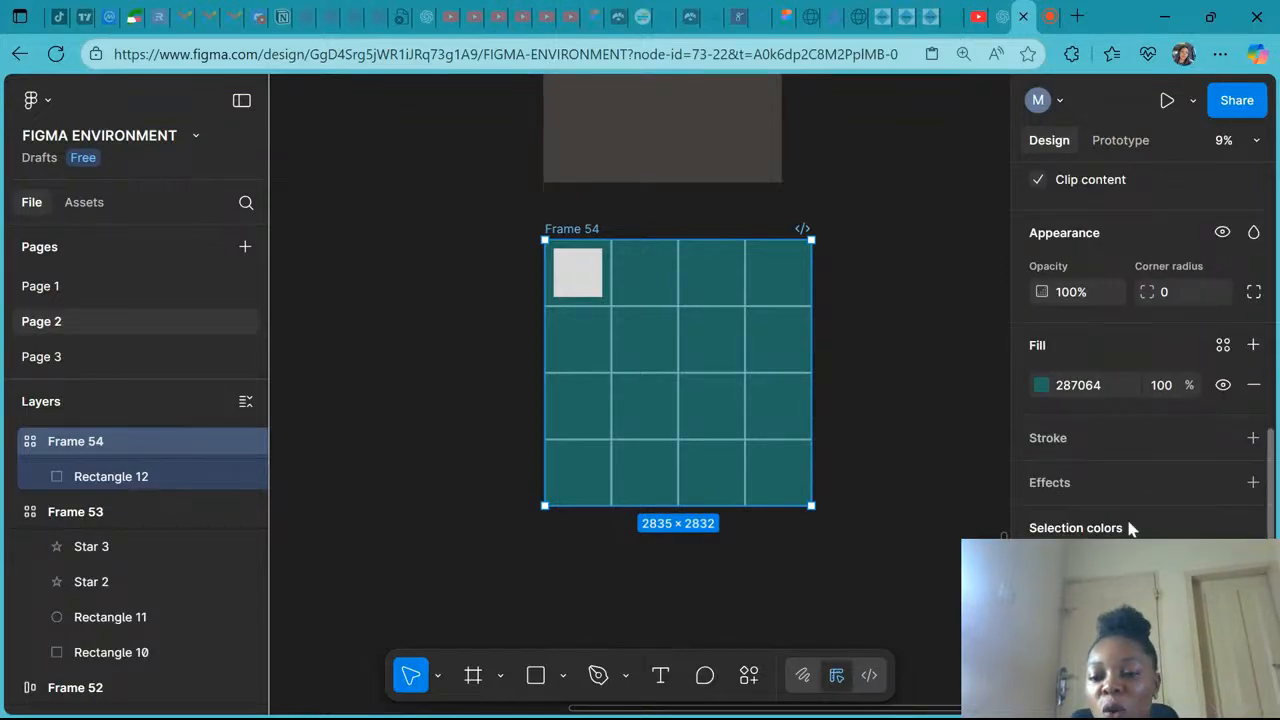
pyautogui.scroll(4, 1110, 410)
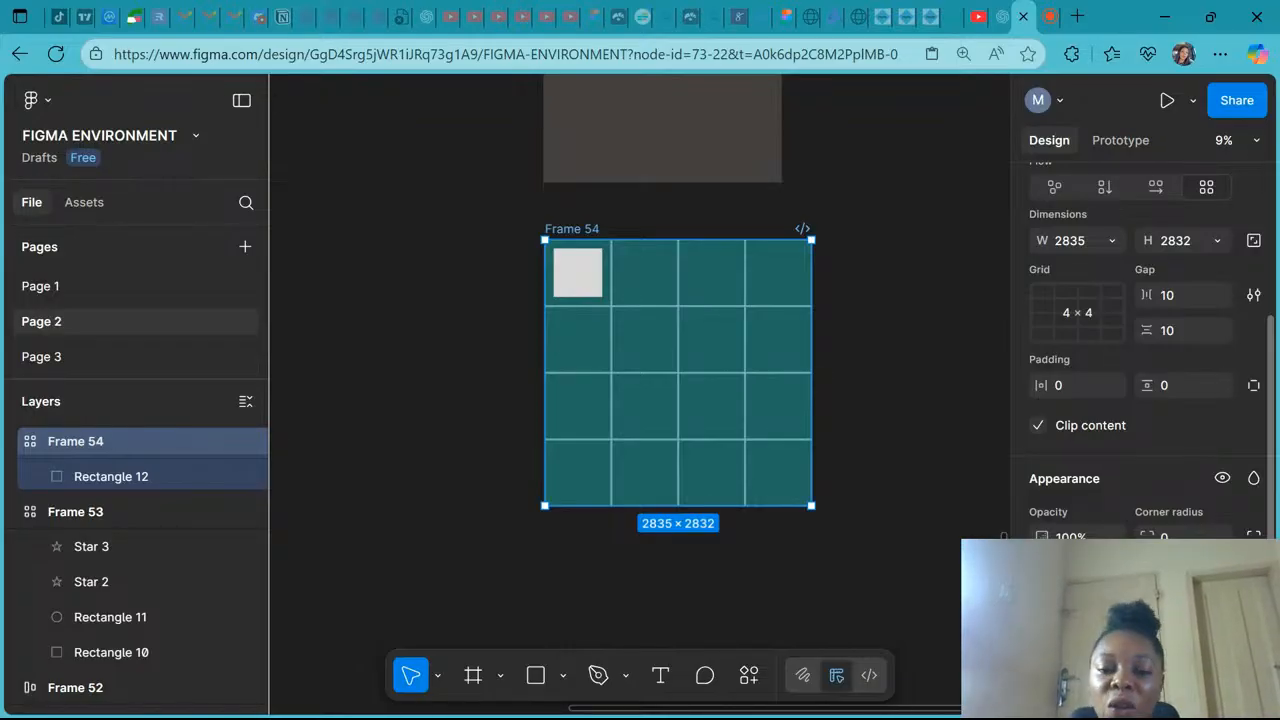
pyautogui.click(572, 280)
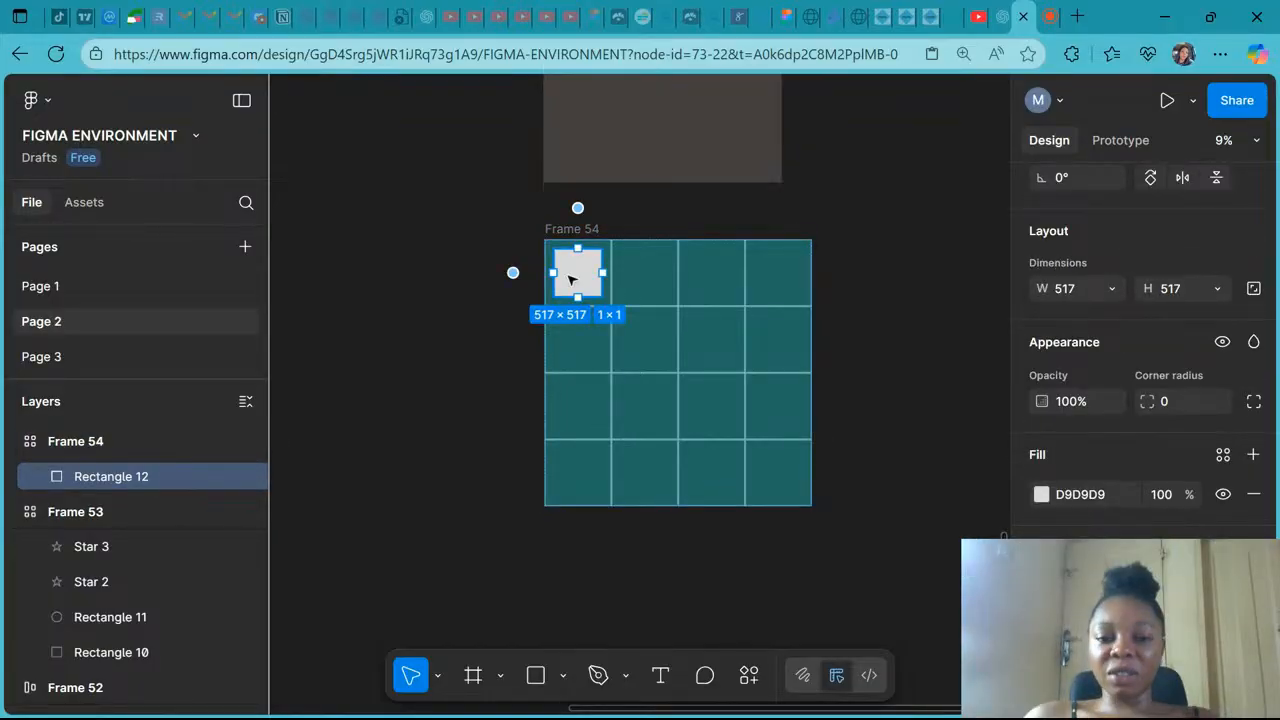
pyautogui.click(1041, 494)
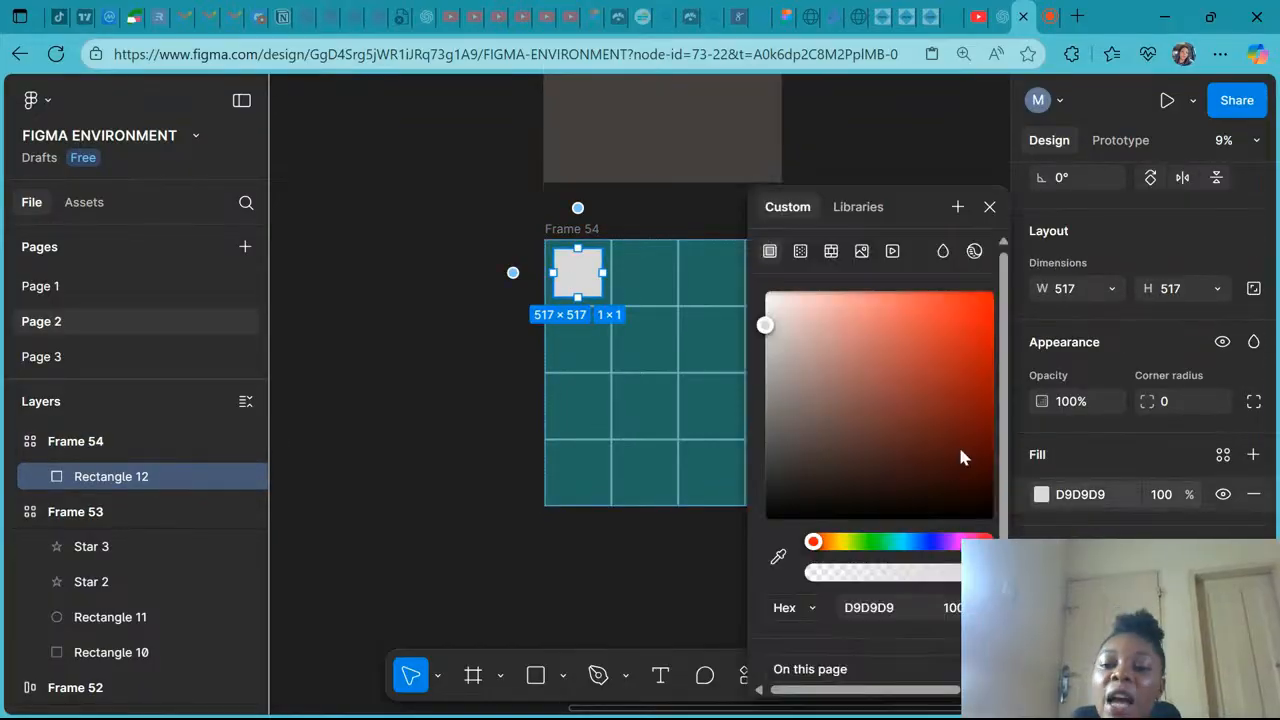
pyautogui.click(931, 545)
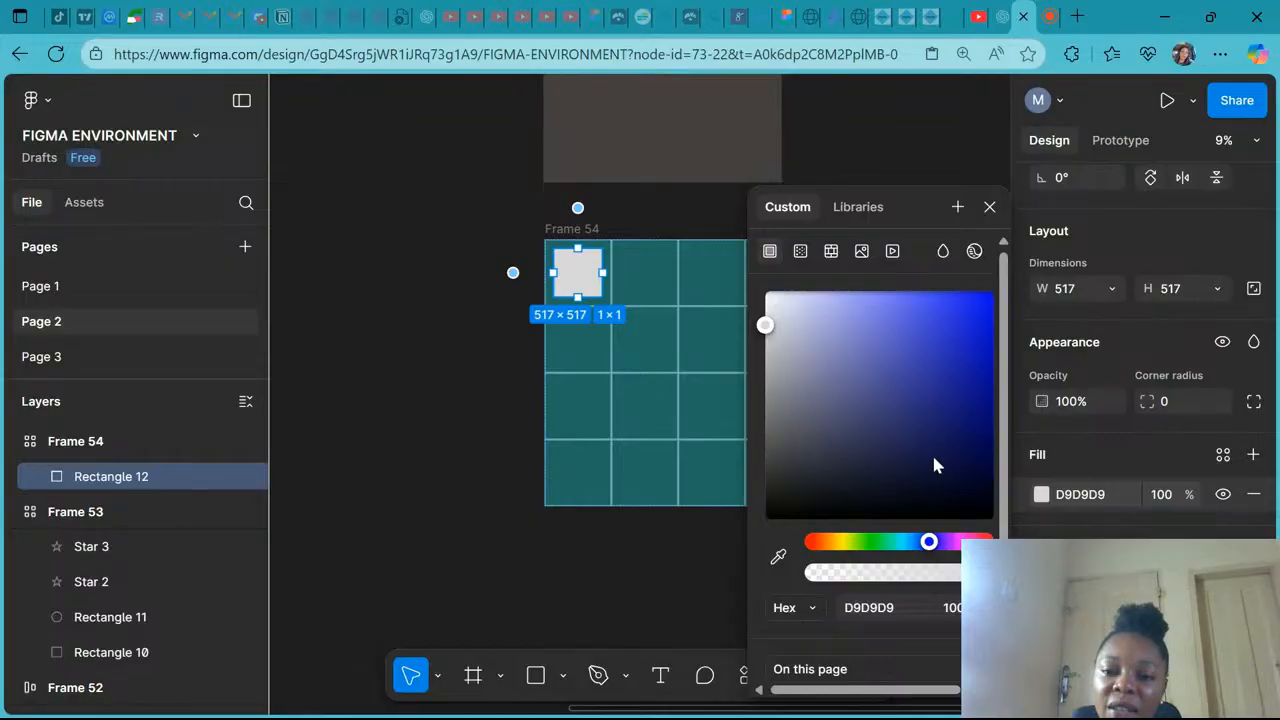
pyautogui.click(954, 349)
pyautogui.click(989, 206)
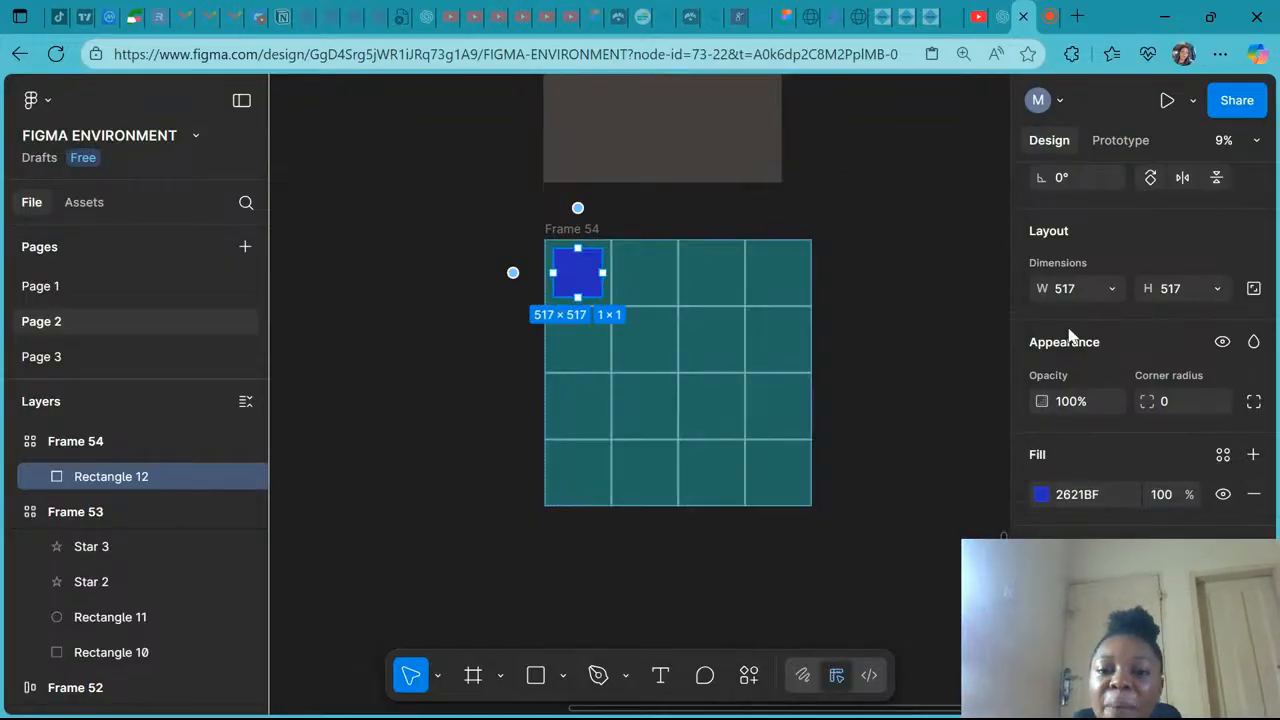
# - Duplicate the blue square diagonally into the second-row and third-row cells, turning the copies into circles
pyautogui.scroll(3, 1073, 335)
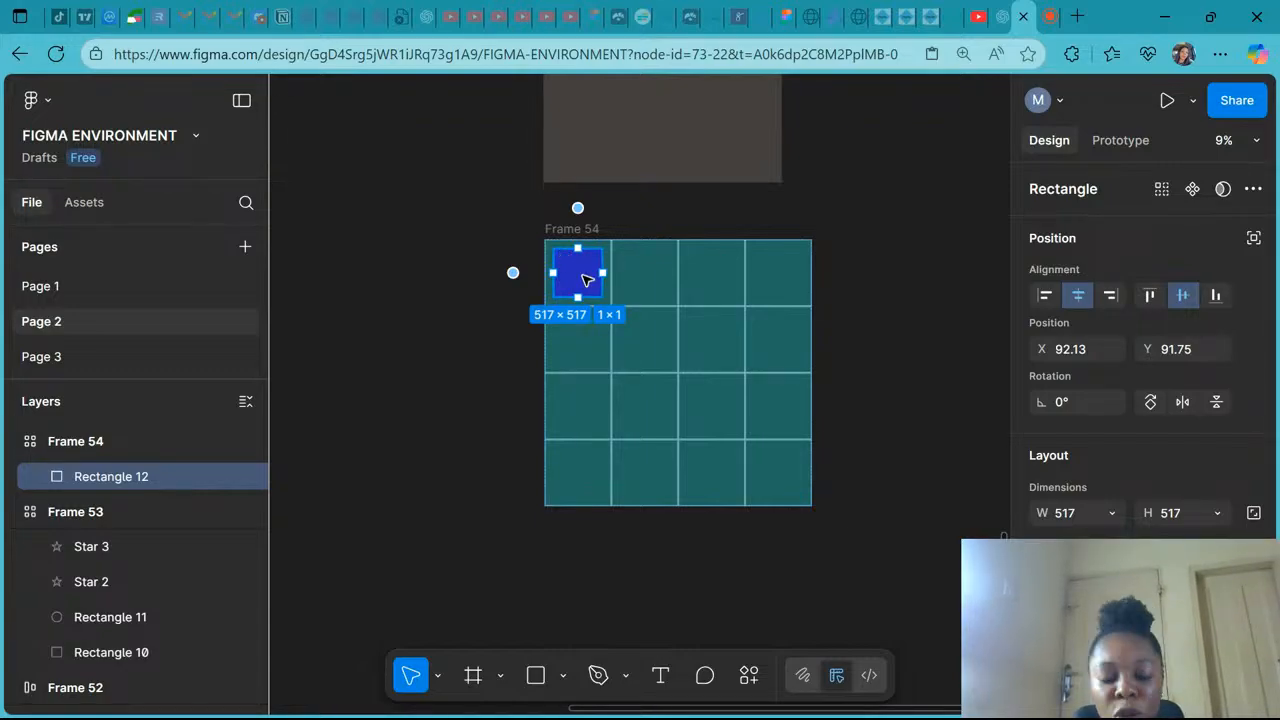
pyautogui.moveTo(586, 275); pyautogui.dragTo(655, 346)
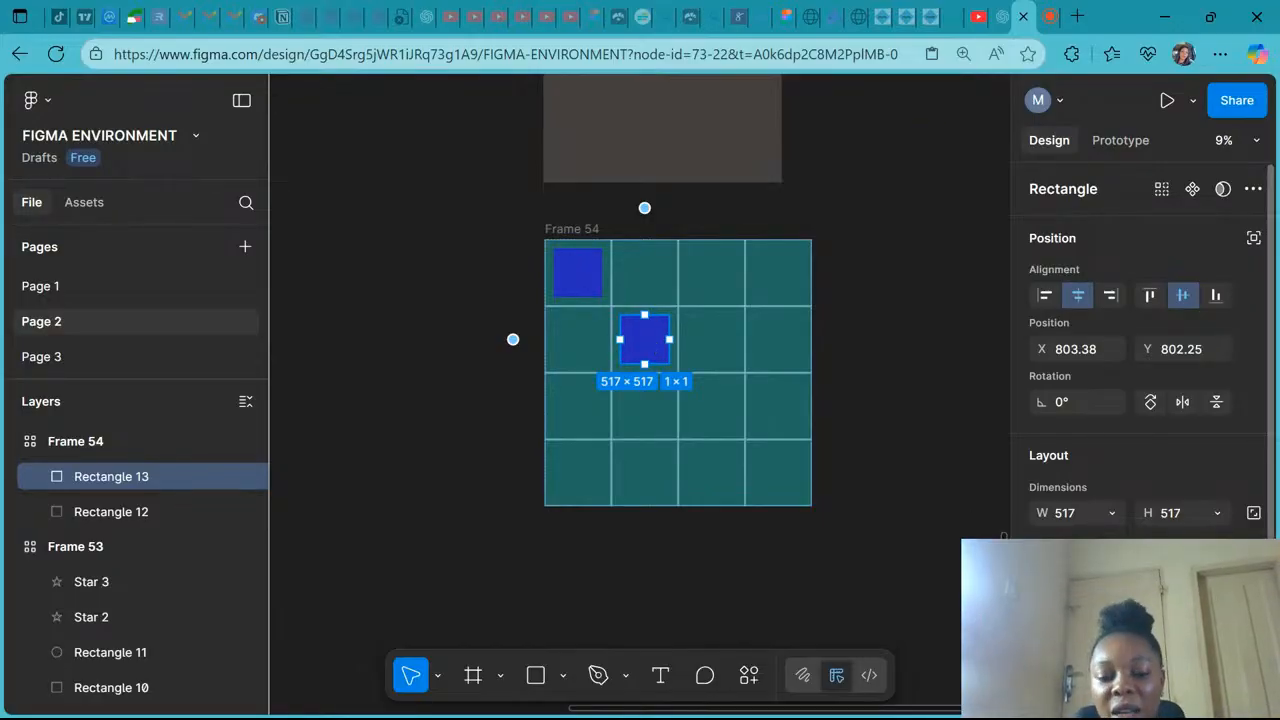
pyautogui.press('Return')
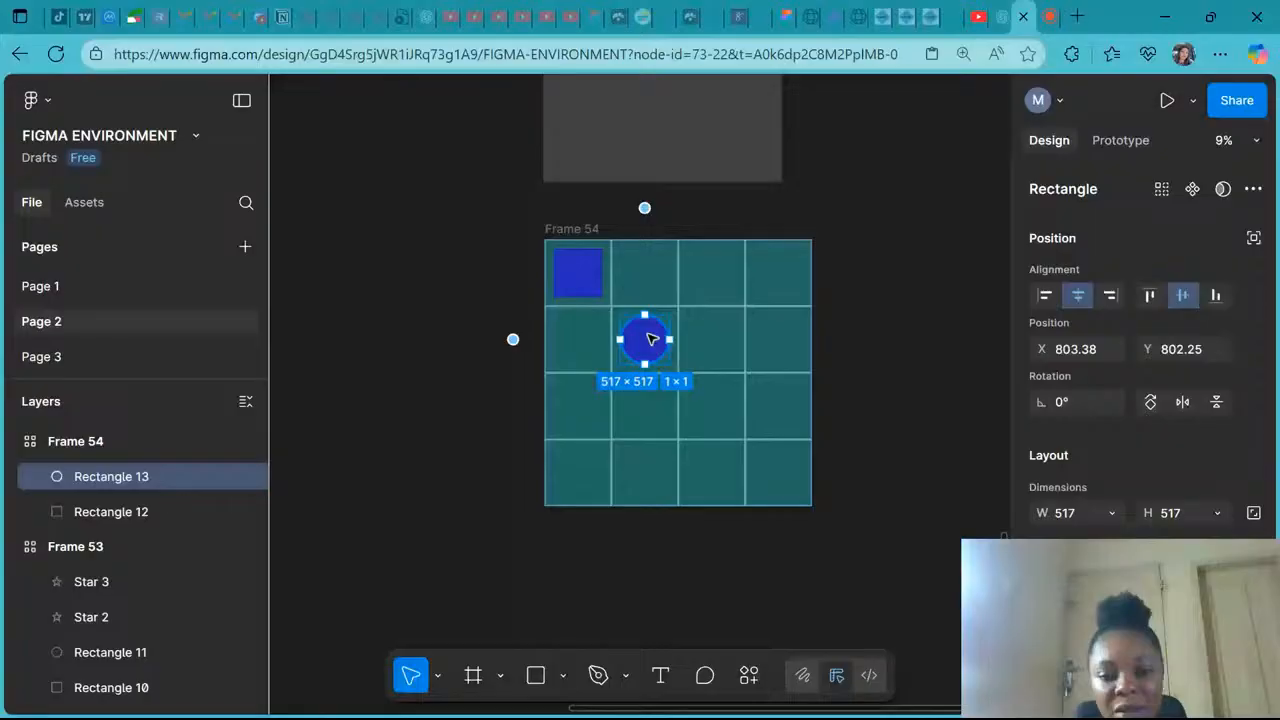
pyautogui.moveTo(650, 340); pyautogui.dragTo(711, 405)
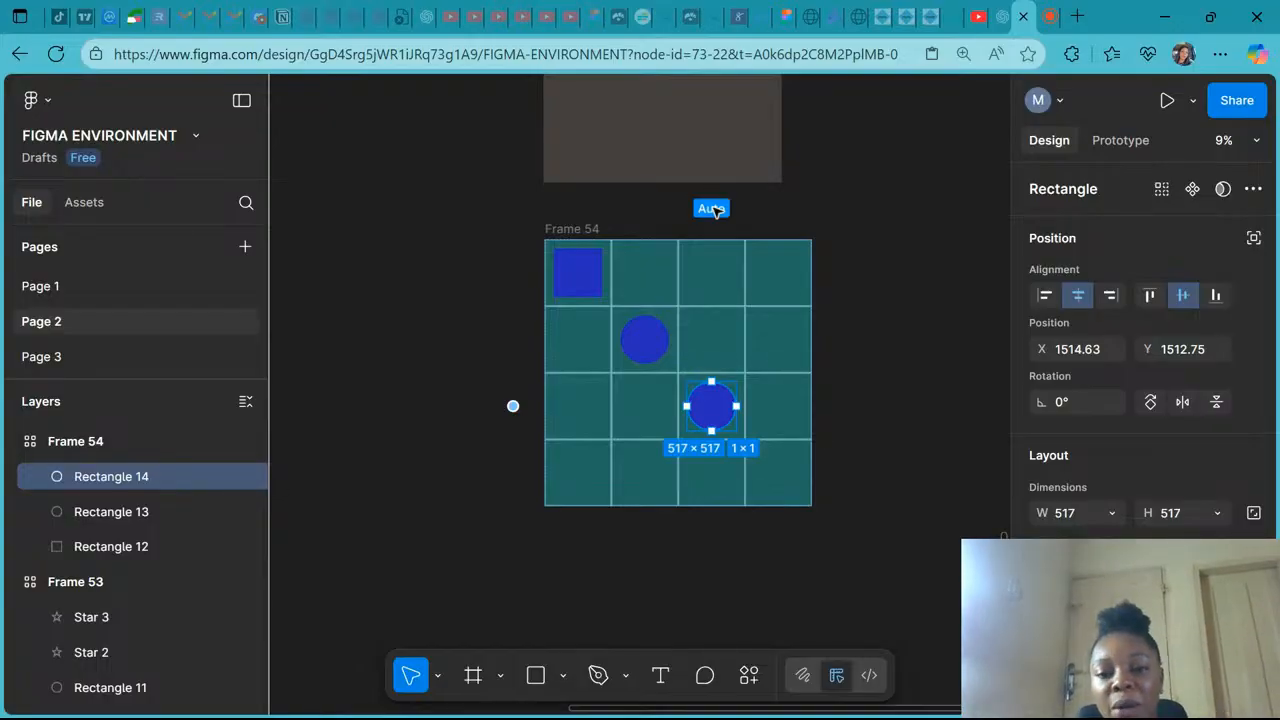
# - Try setting the third grid column's size to 40 and deleting the column, then undo the deletion
pyautogui.click(713, 209)
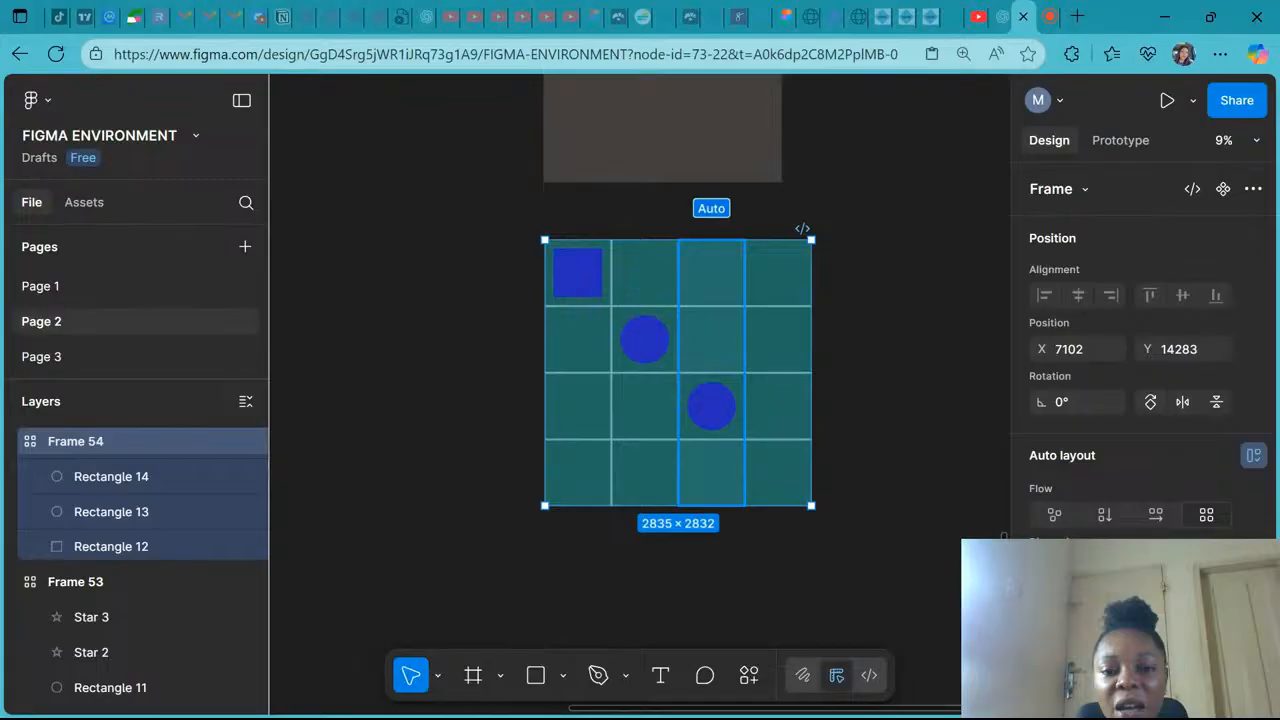
pyautogui.click(584, 216)
pyautogui.click(577, 229)
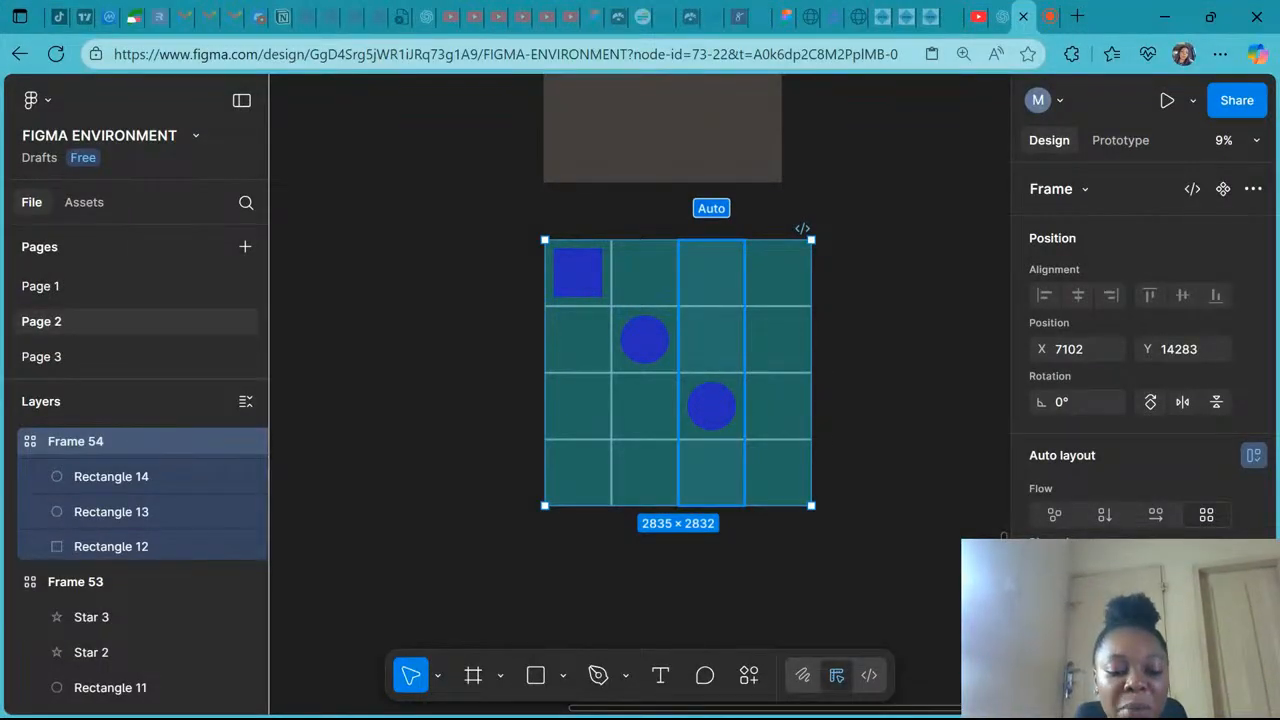
pyautogui.write('4000')
pyautogui.press('BackSpace')
pyautogui.press('BackSpace')
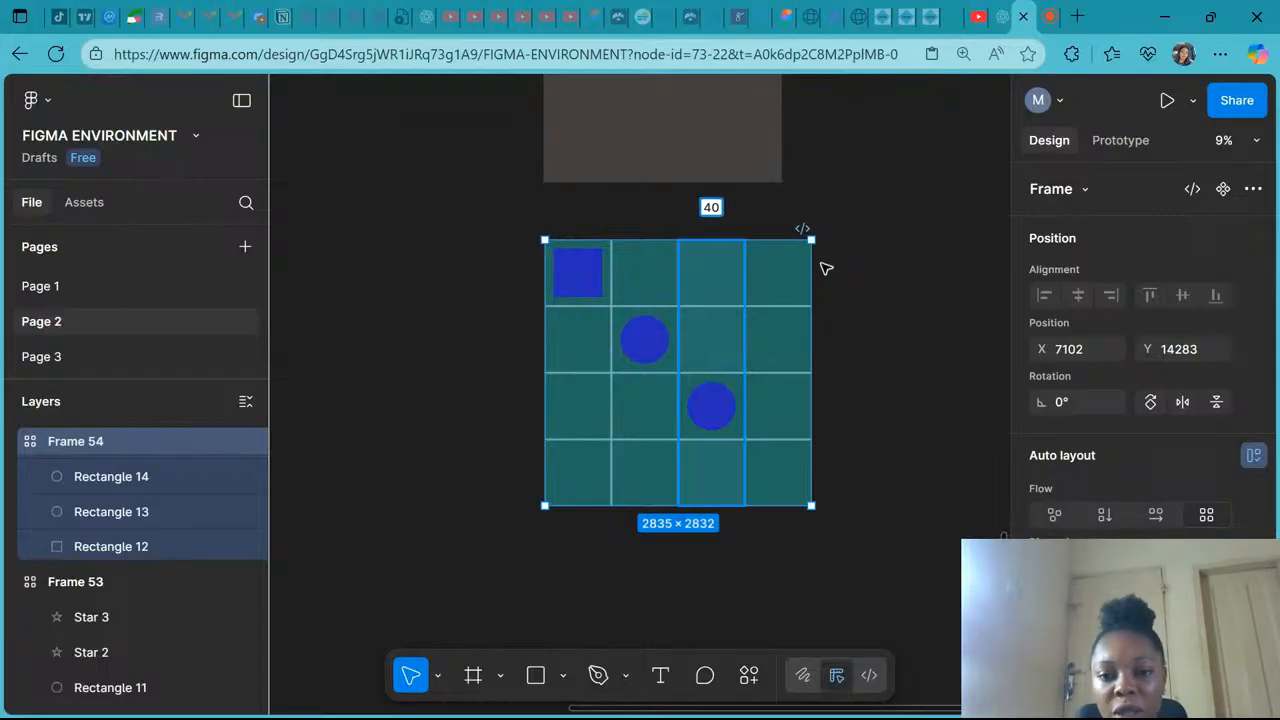
pyautogui.press('Delete')
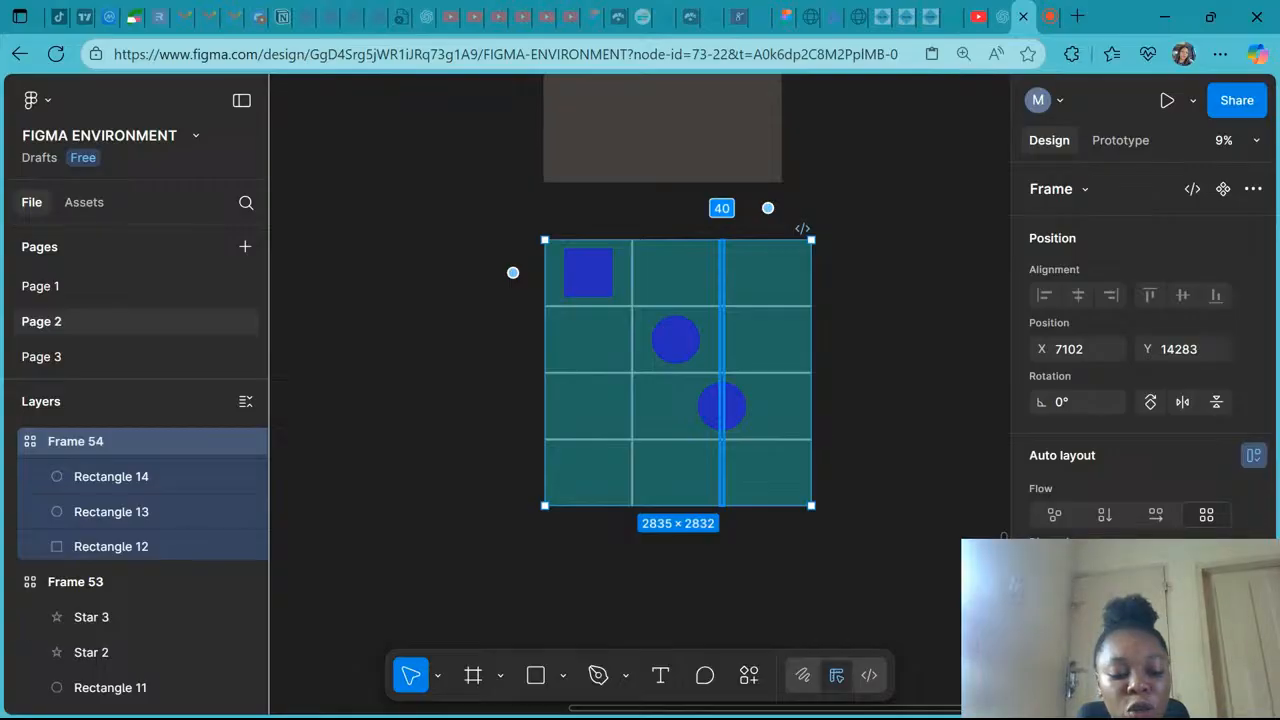
pyautogui.hotkey('ctrl', 'z')
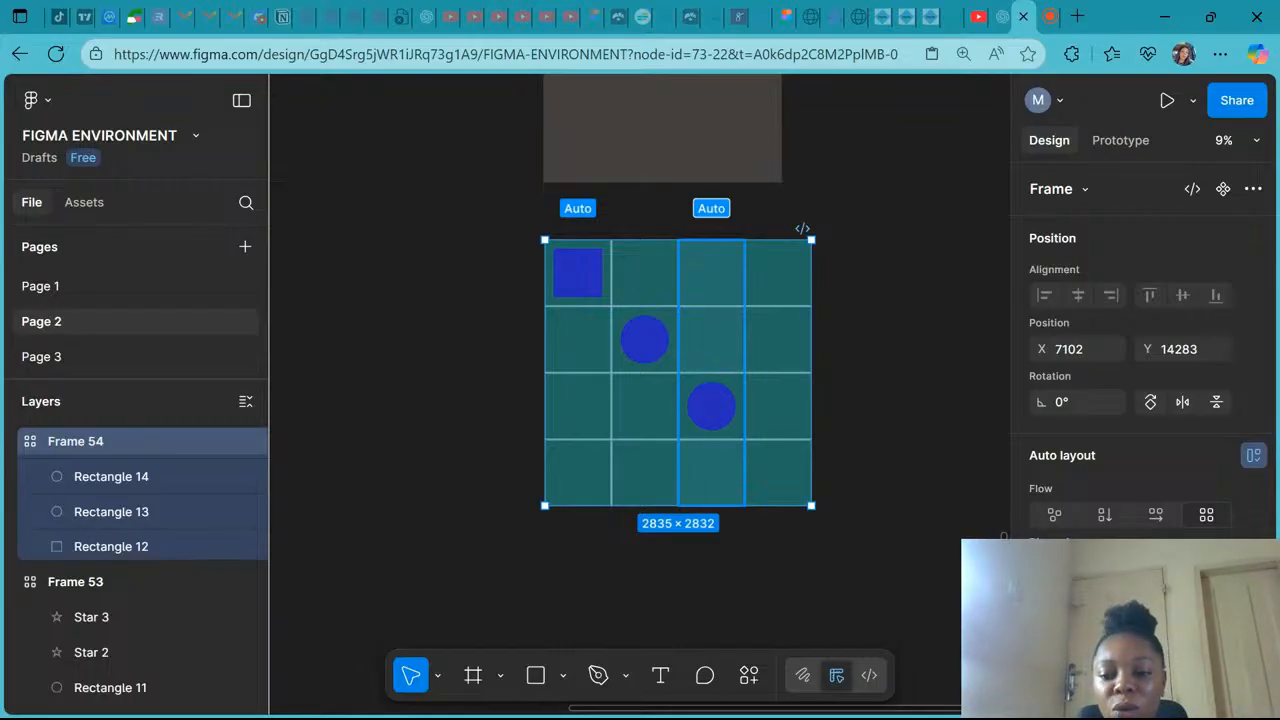
# - Switch Frame 53's flow between horizontal, vertical and freeform, ending on freeform
pyautogui.scroll(3, 678, 400)
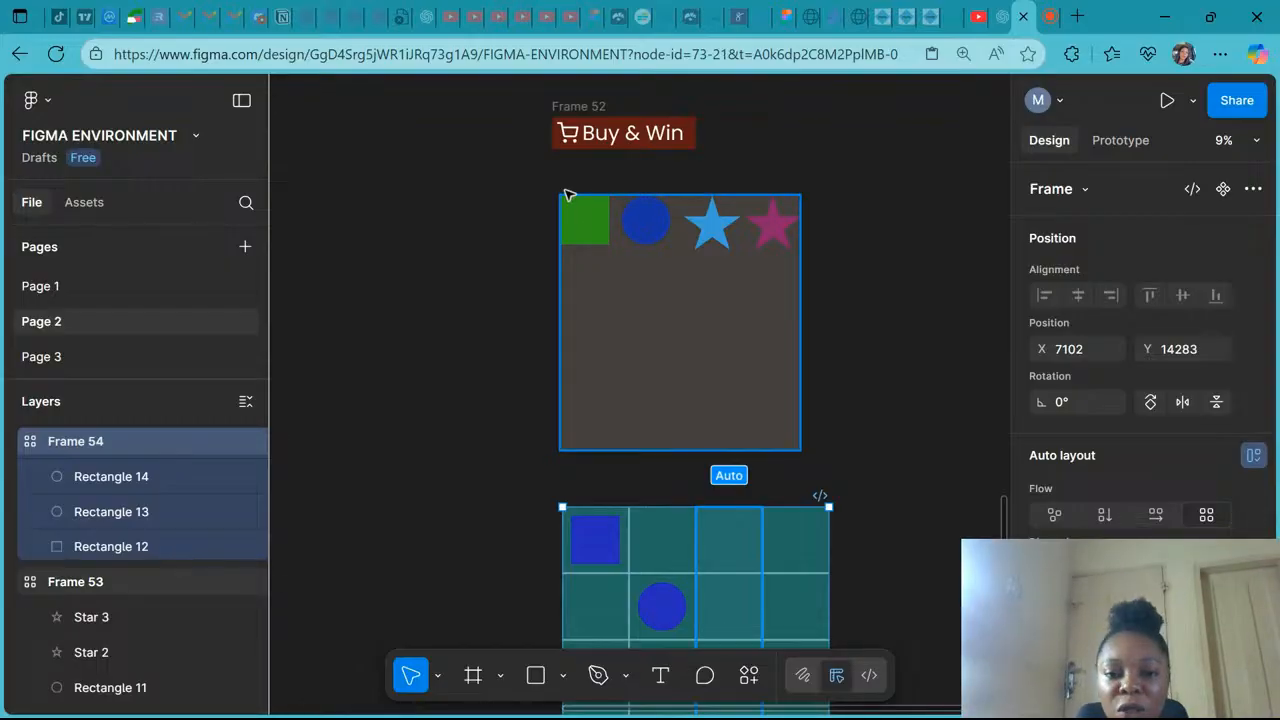
pyautogui.click(578, 203)
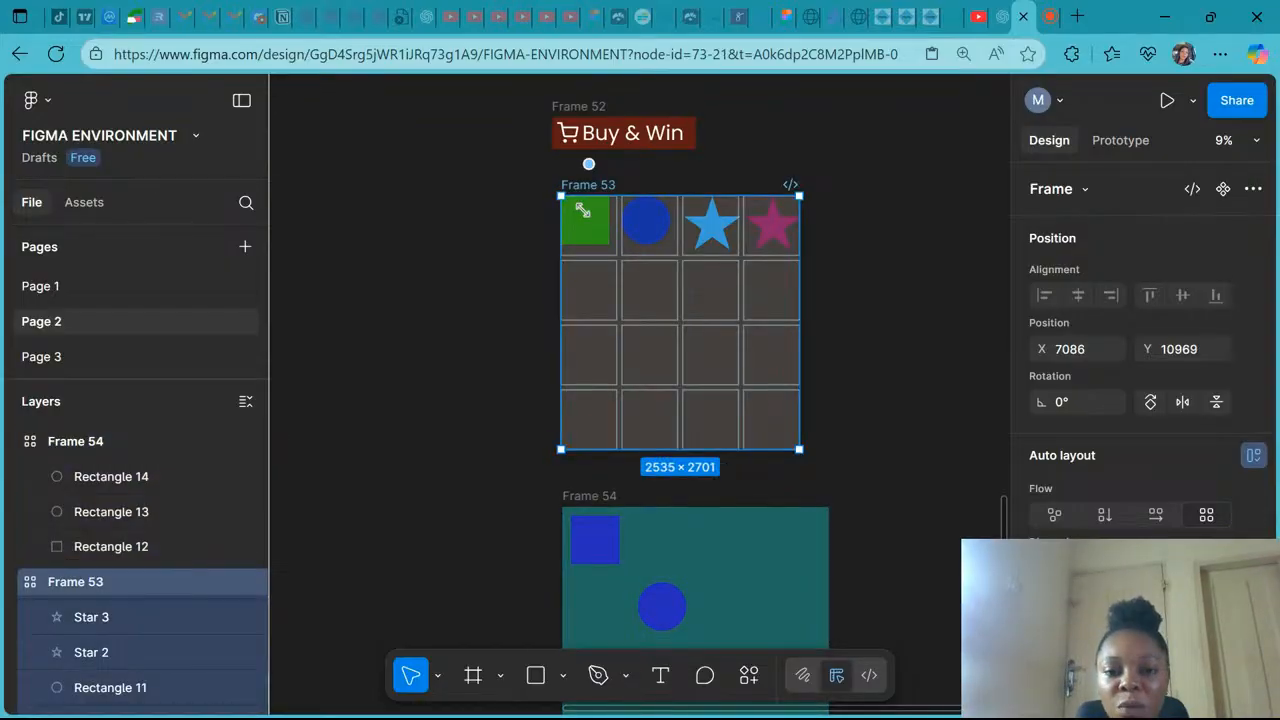
pyautogui.click(1160, 512)
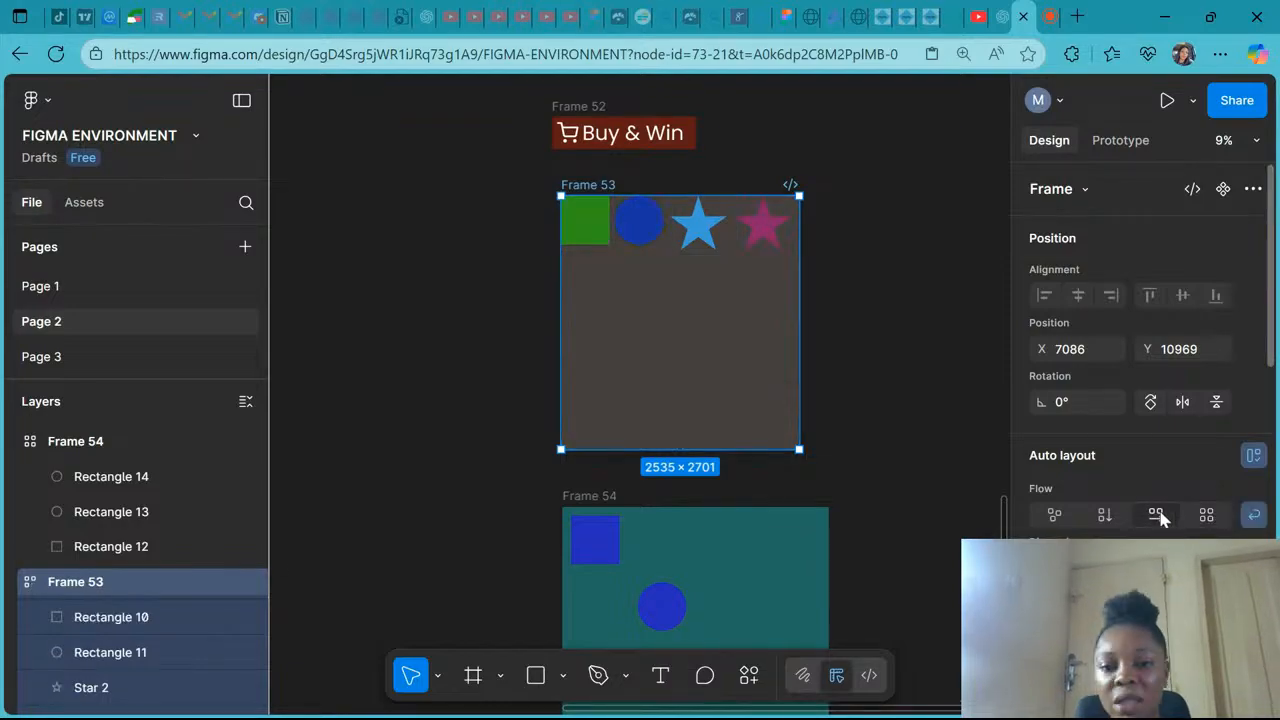
pyautogui.click(1104, 514)
pyautogui.click(1055, 514)
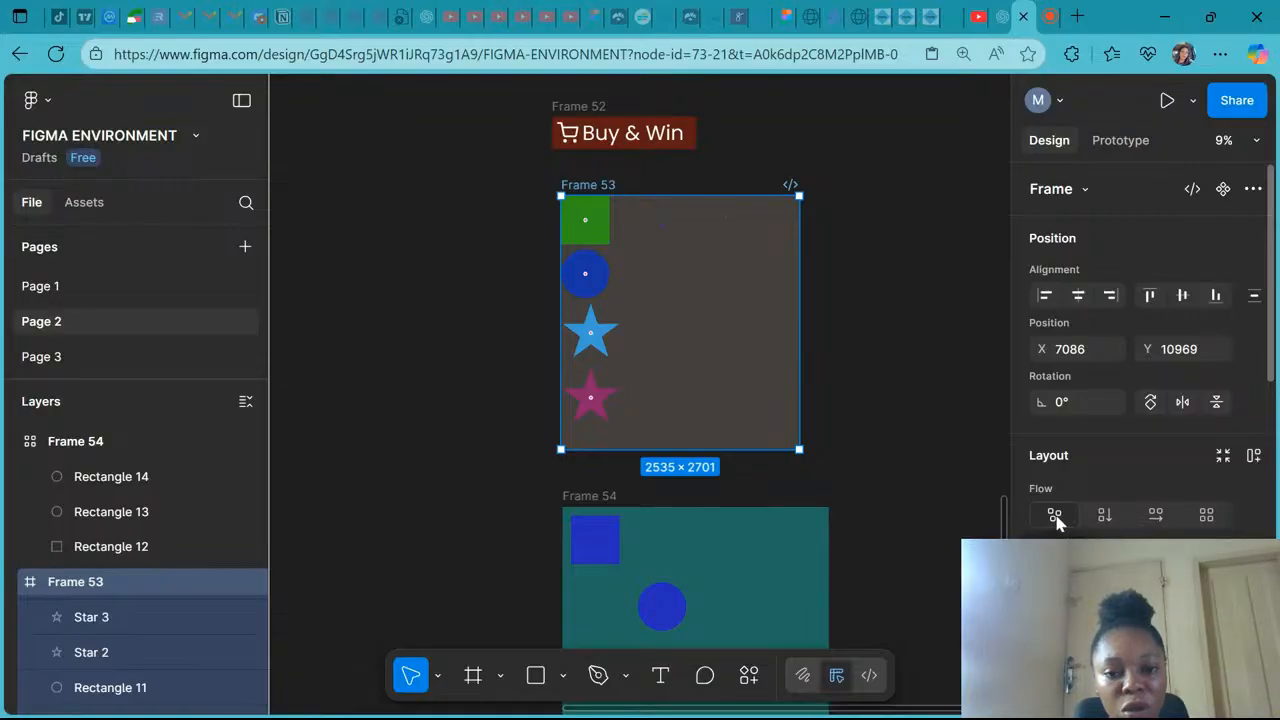
pyautogui.click(1104, 514)
pyautogui.click(1155, 514)
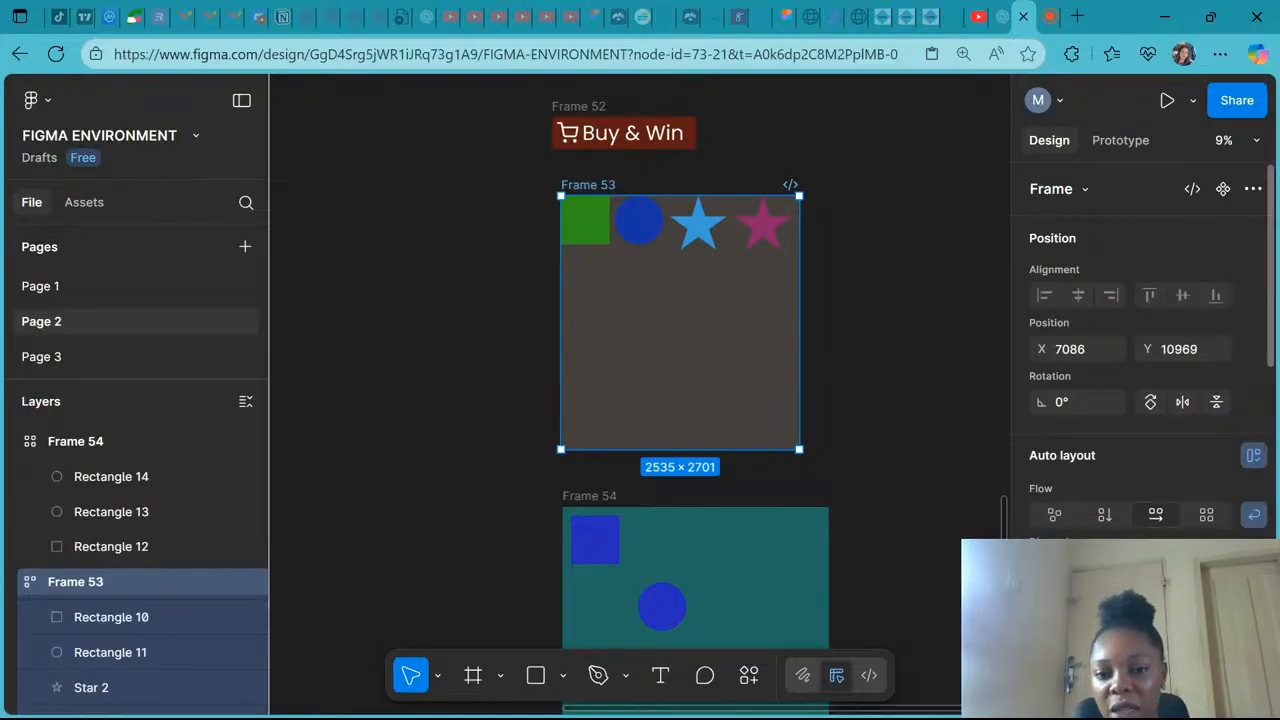
pyautogui.click(1055, 514)
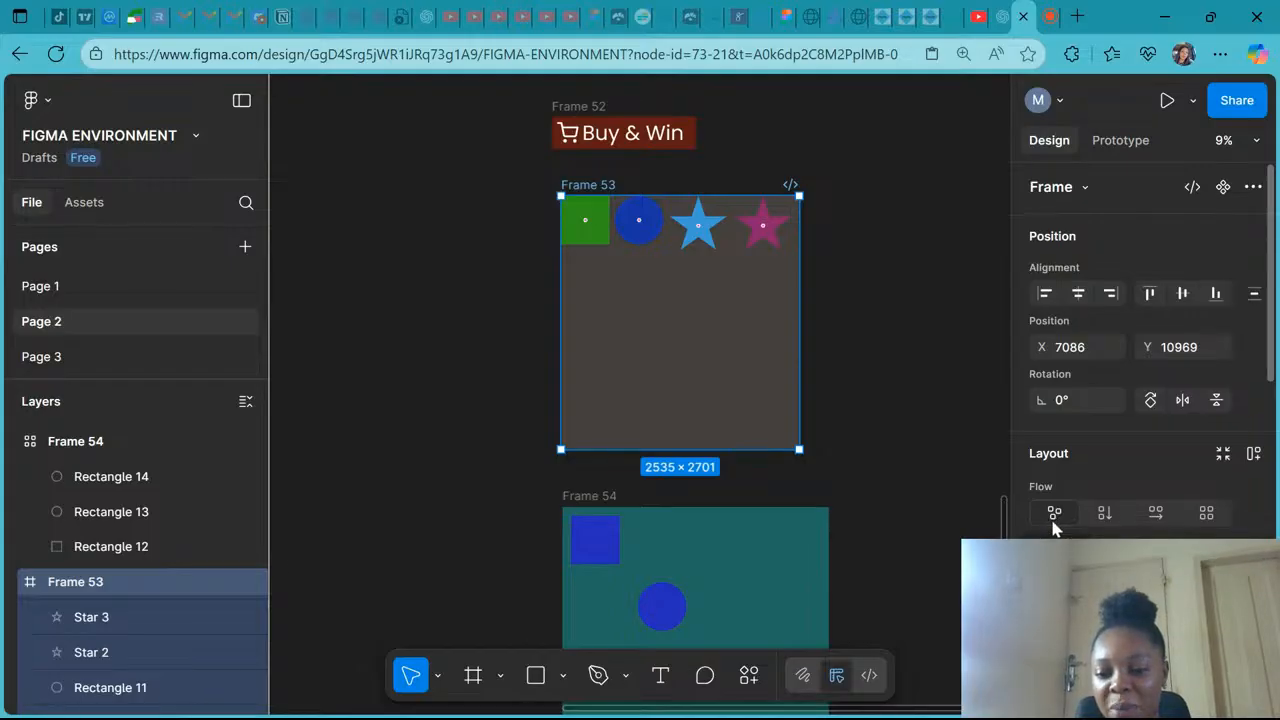
# - Shorten Frame 53 to about 756 high and switch its auto layout flow to vertical
pyautogui.scroll(-1, 1054, 523)
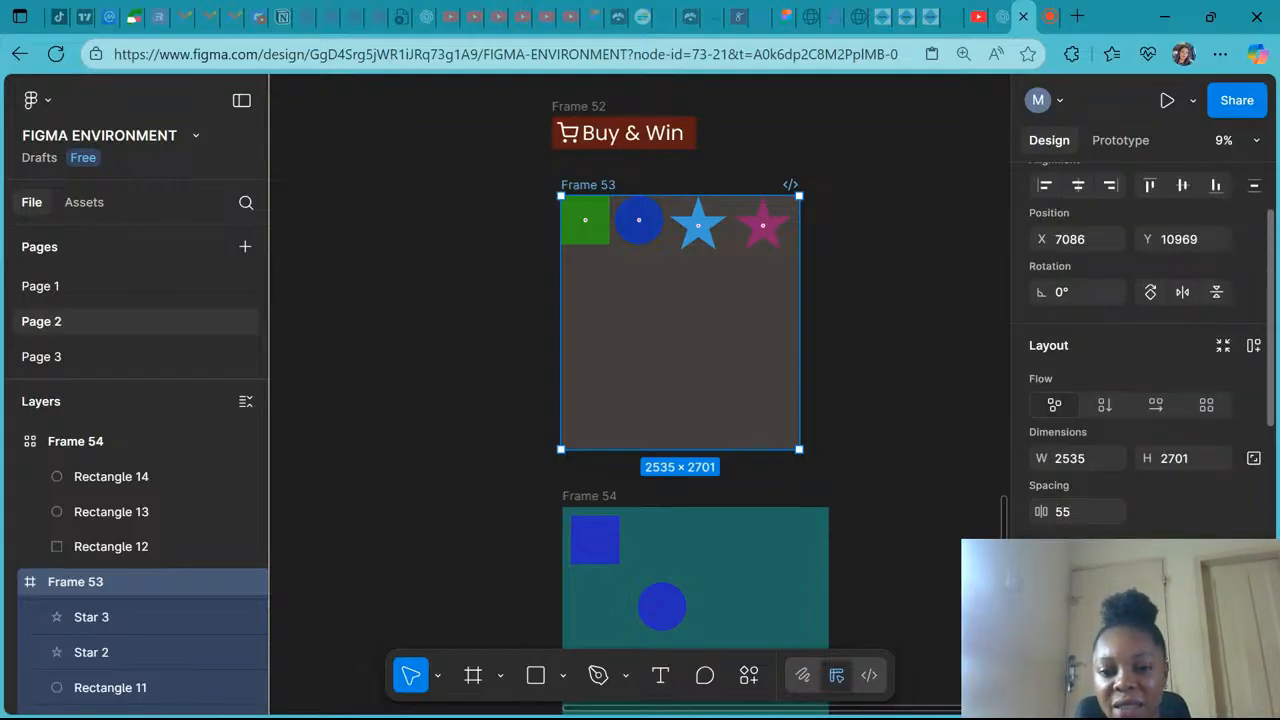
pyautogui.moveTo(737, 197)
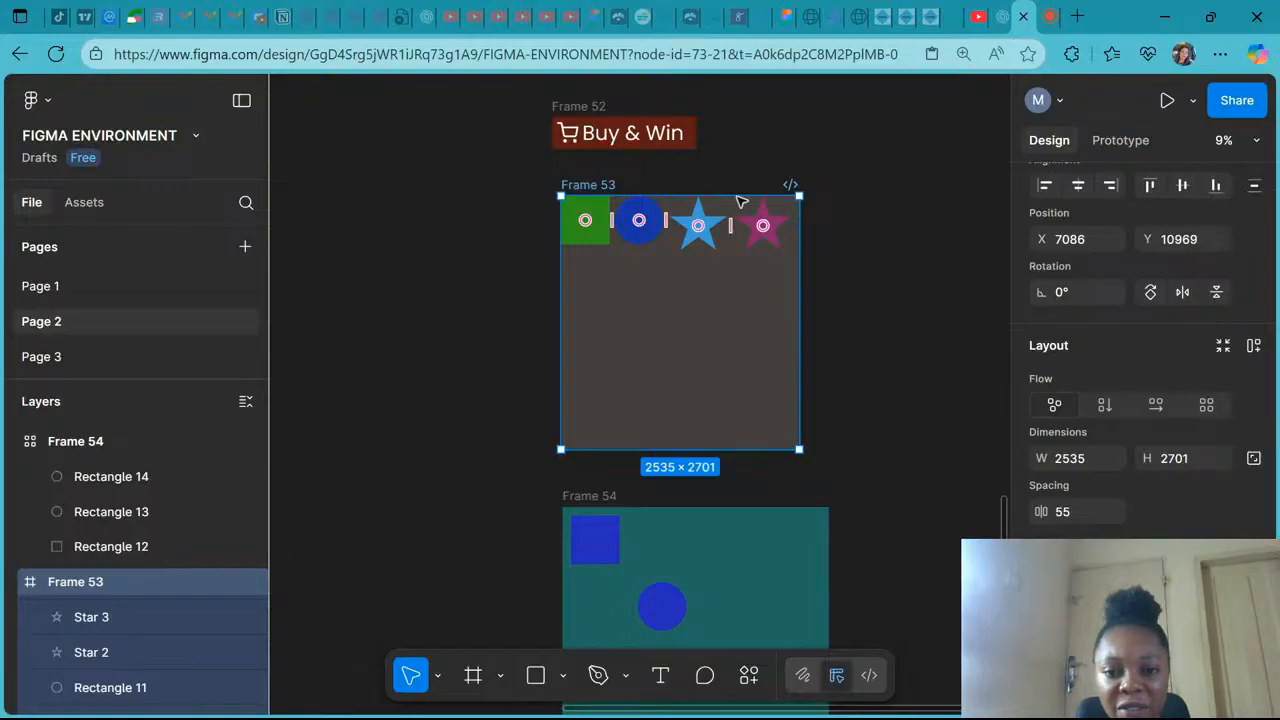
pyautogui.scroll(3, 741, 203)
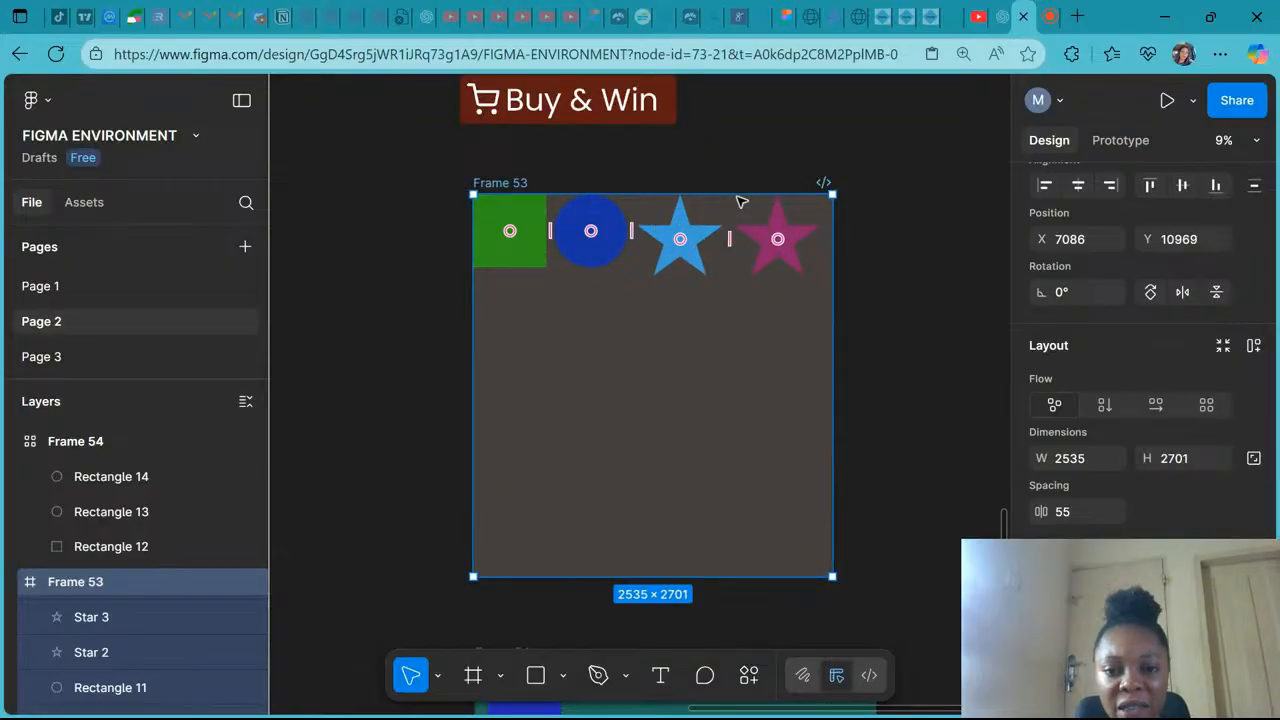
pyautogui.scroll(-4, 741, 203)
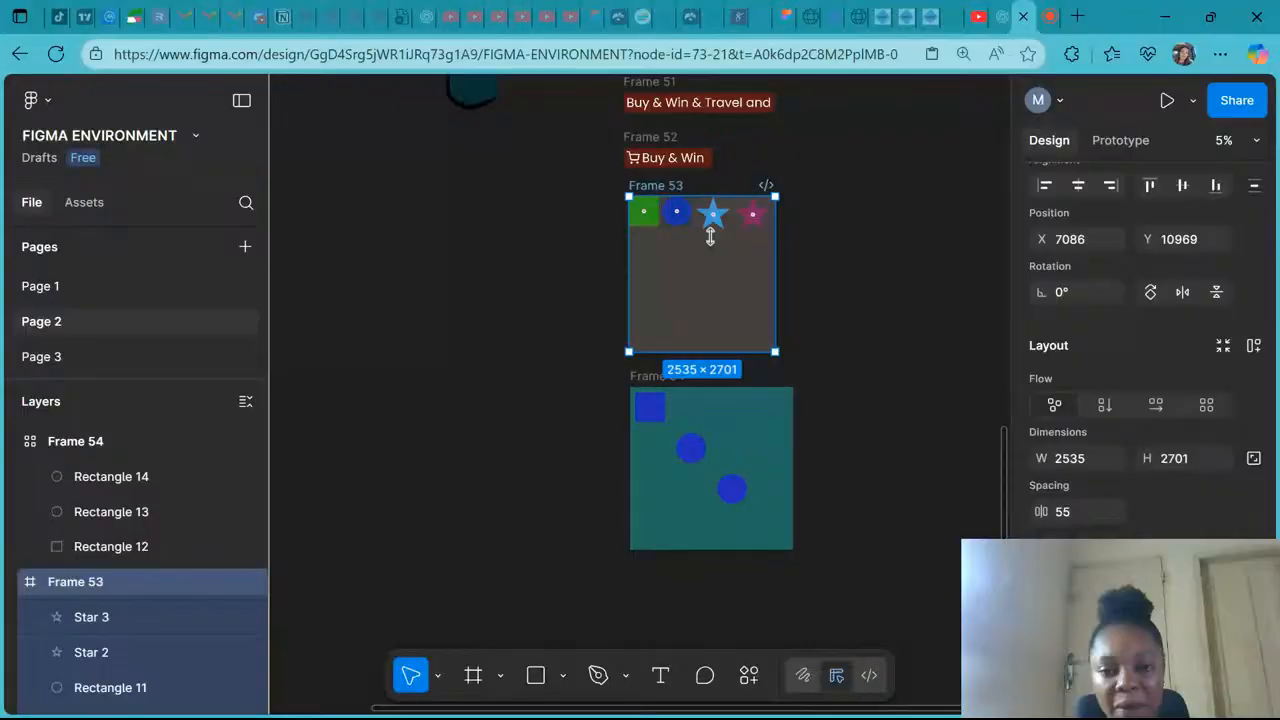
pyautogui.moveTo(710, 351); pyautogui.dragTo(710, 239)
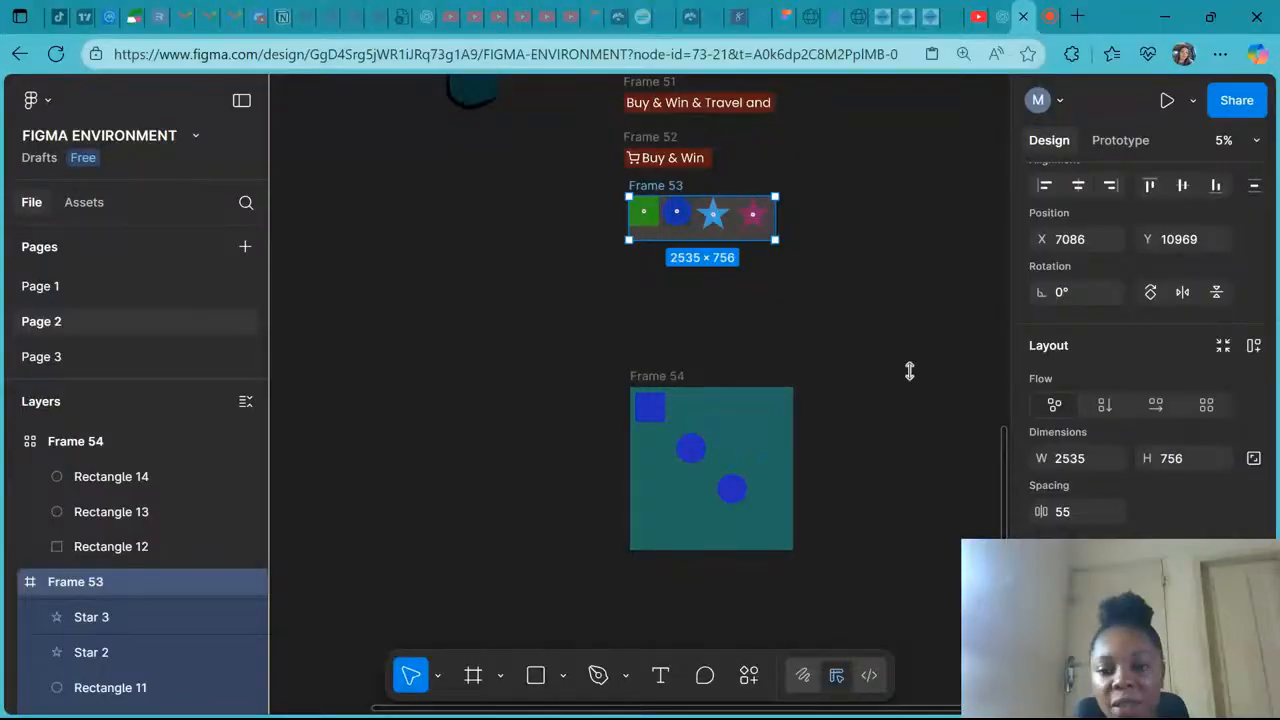
pyautogui.click(1104, 404)
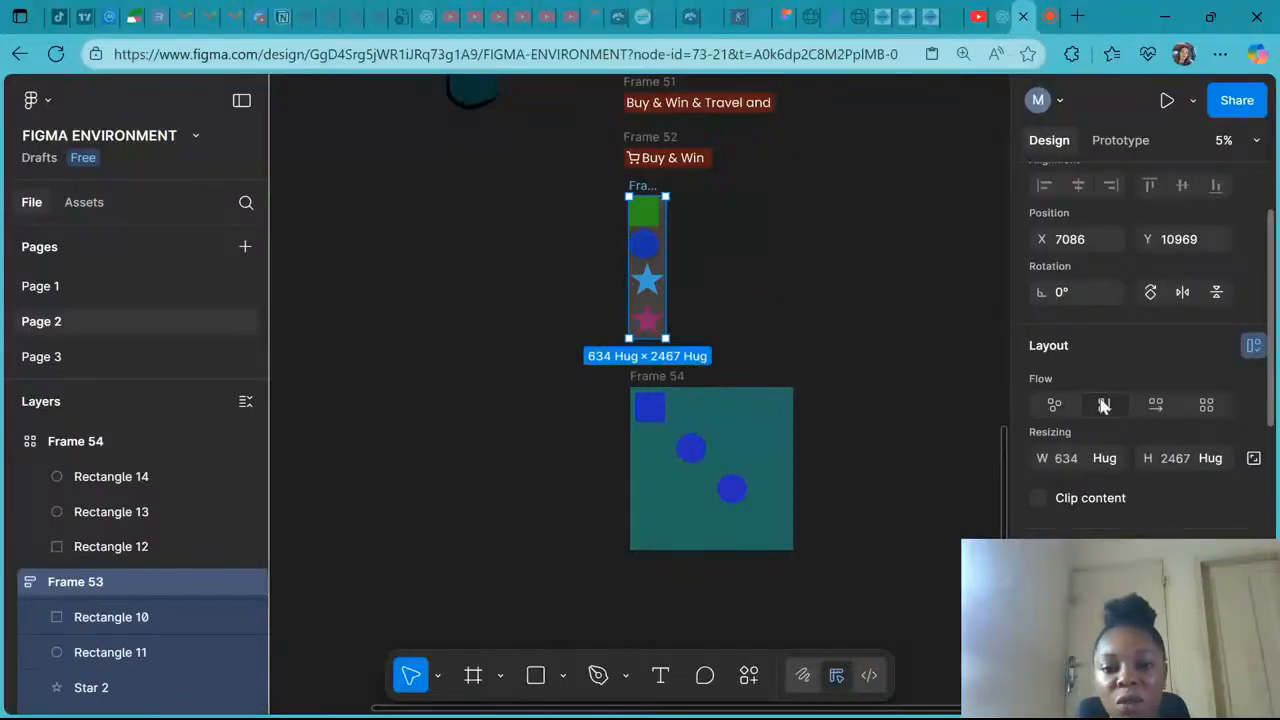
# - Cycle Frame 53's flow through horizontal, freeform and vertical, finishing on freeform
pyautogui.click(1160, 402)
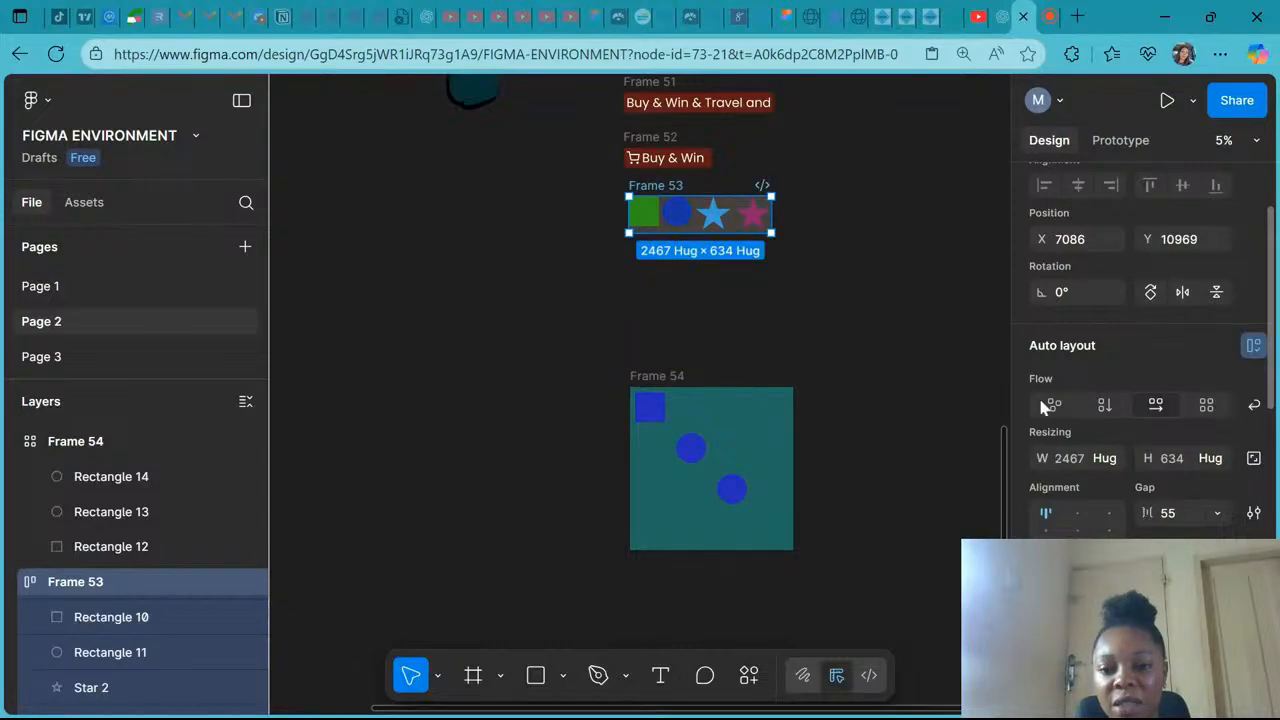
pyautogui.click(1045, 404)
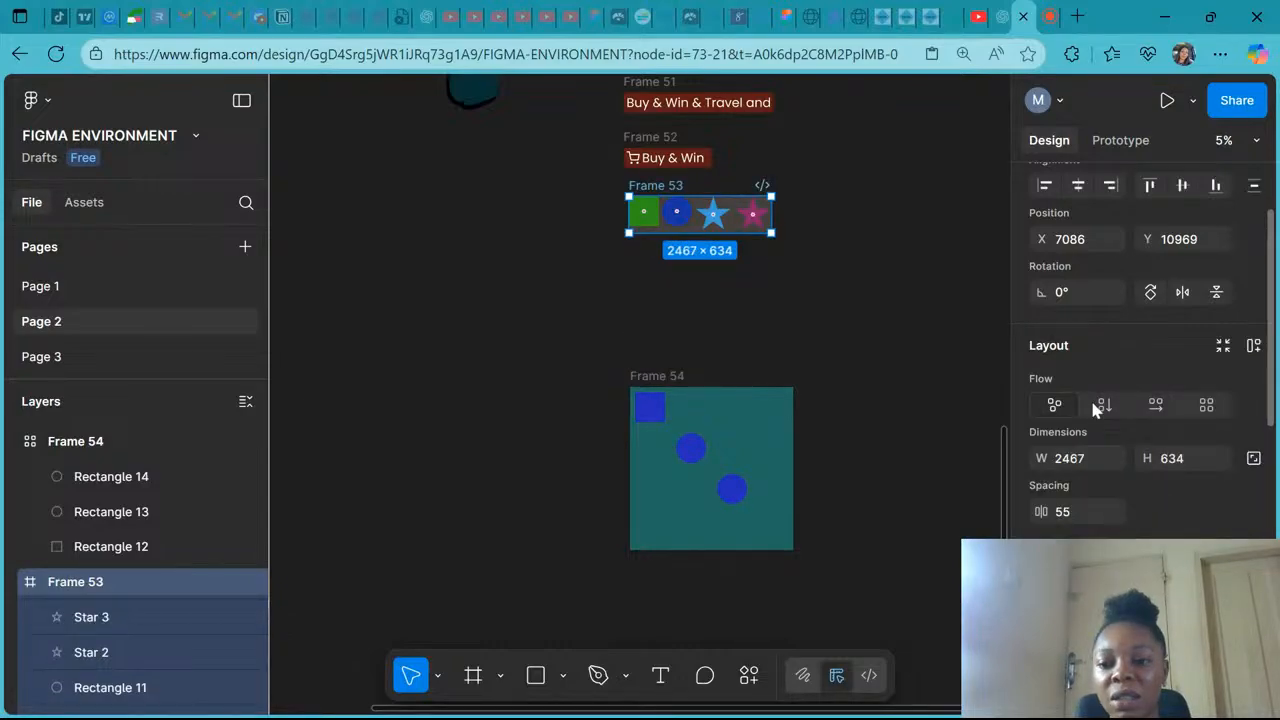
pyautogui.click(1096, 404)
pyautogui.click(1054, 404)
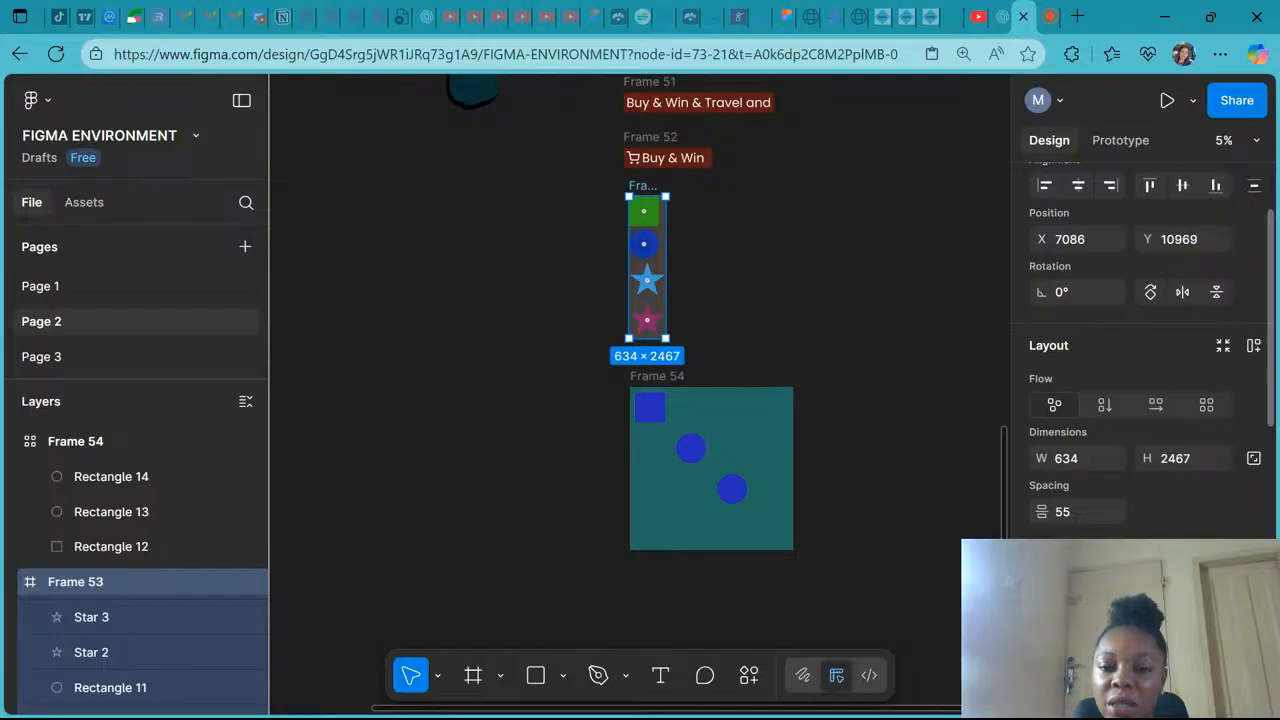
# - Open a new browser tab and search the web for ui card
pyautogui.hscroll(2, 640, 364)
pyautogui.scroll(1, 640, 364)
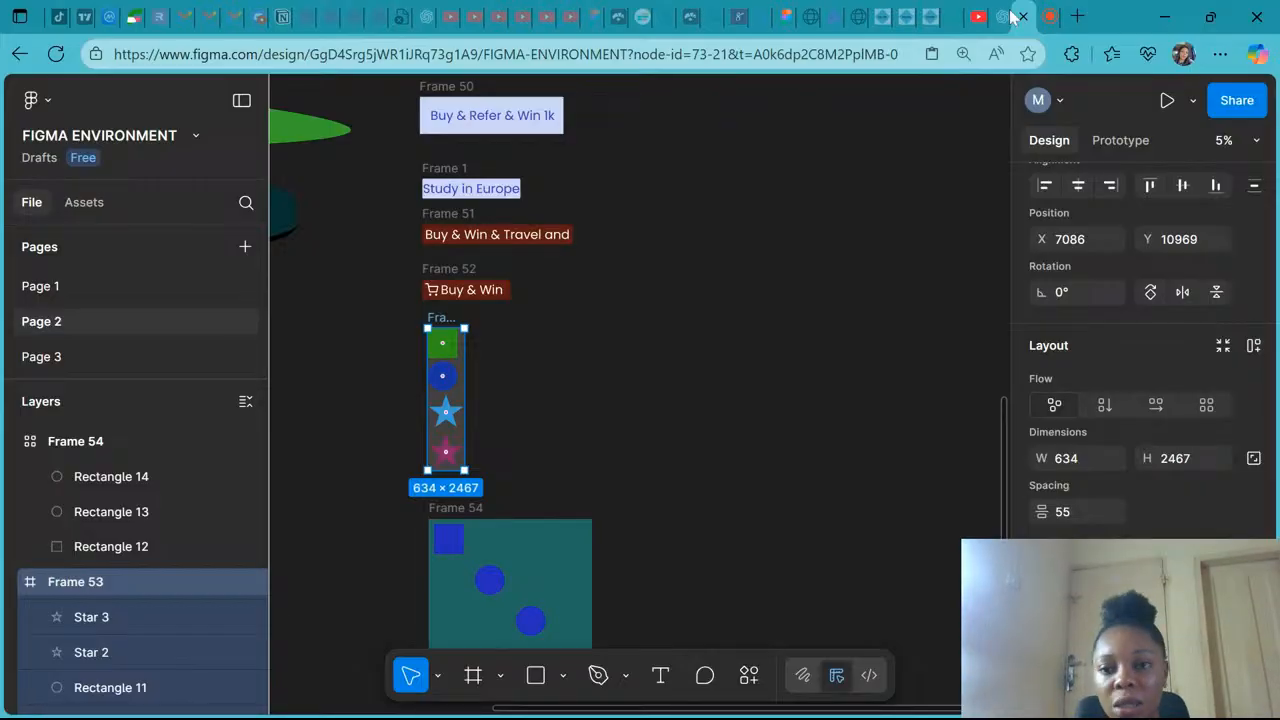
pyautogui.click(1077, 17)
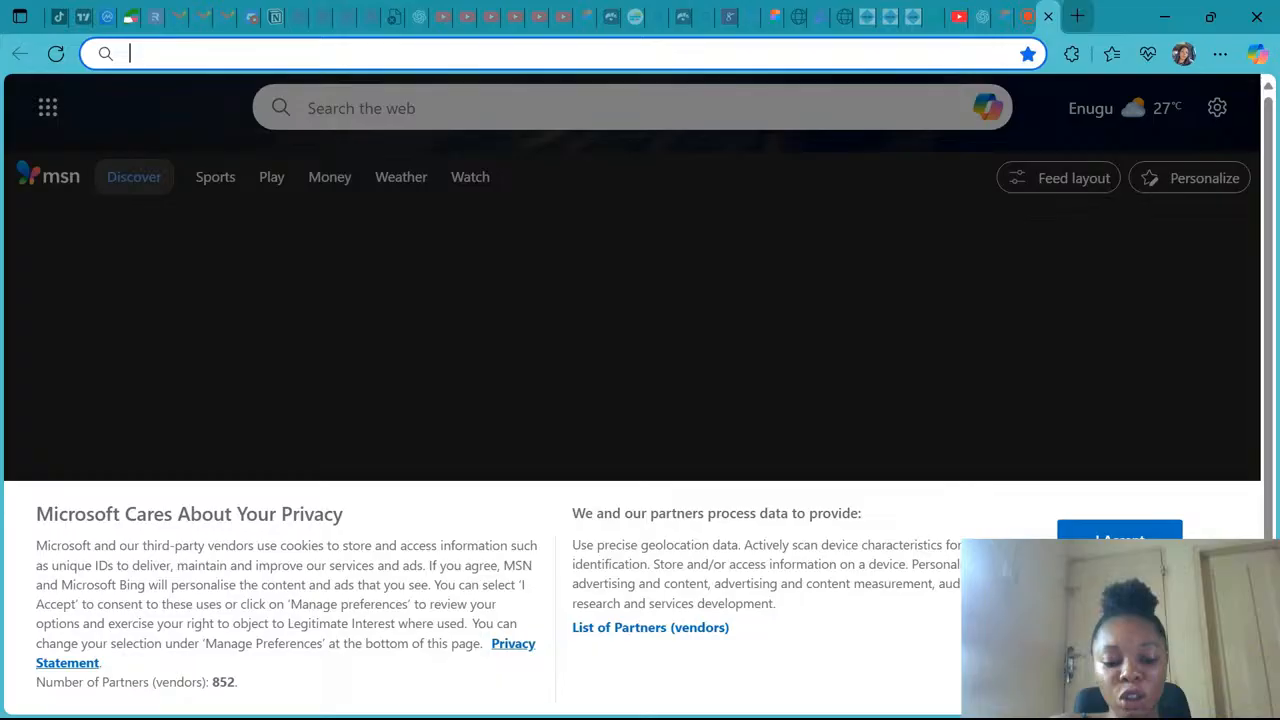
pyautogui.write('ui card')
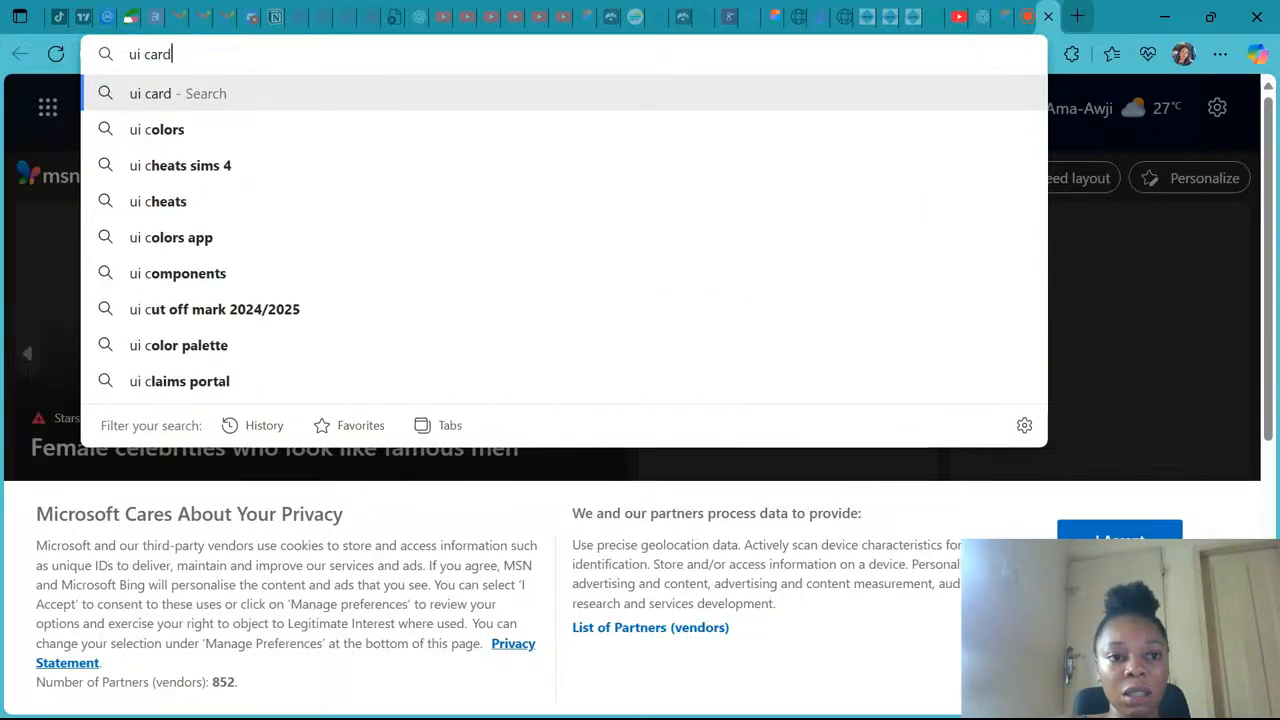
pyautogui.press('Return')
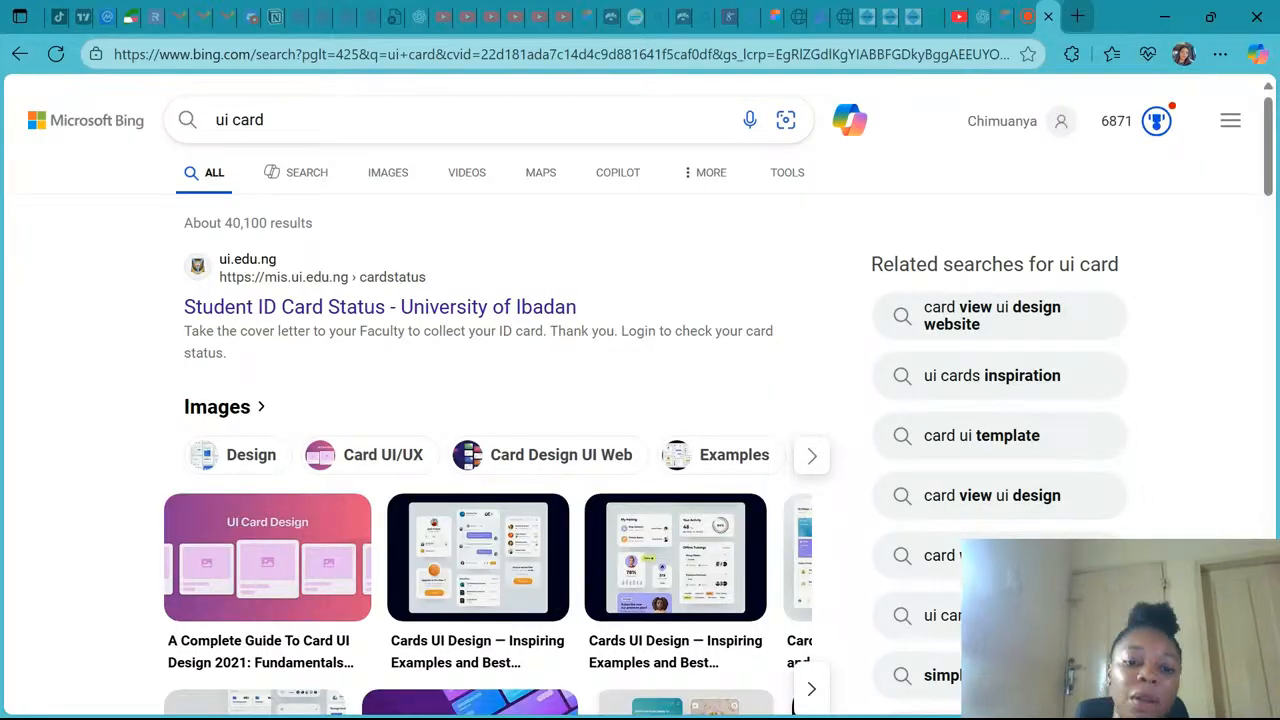
# - Open a card UI design example from the image results at full size
pyautogui.scroll(-3, 474, 428)
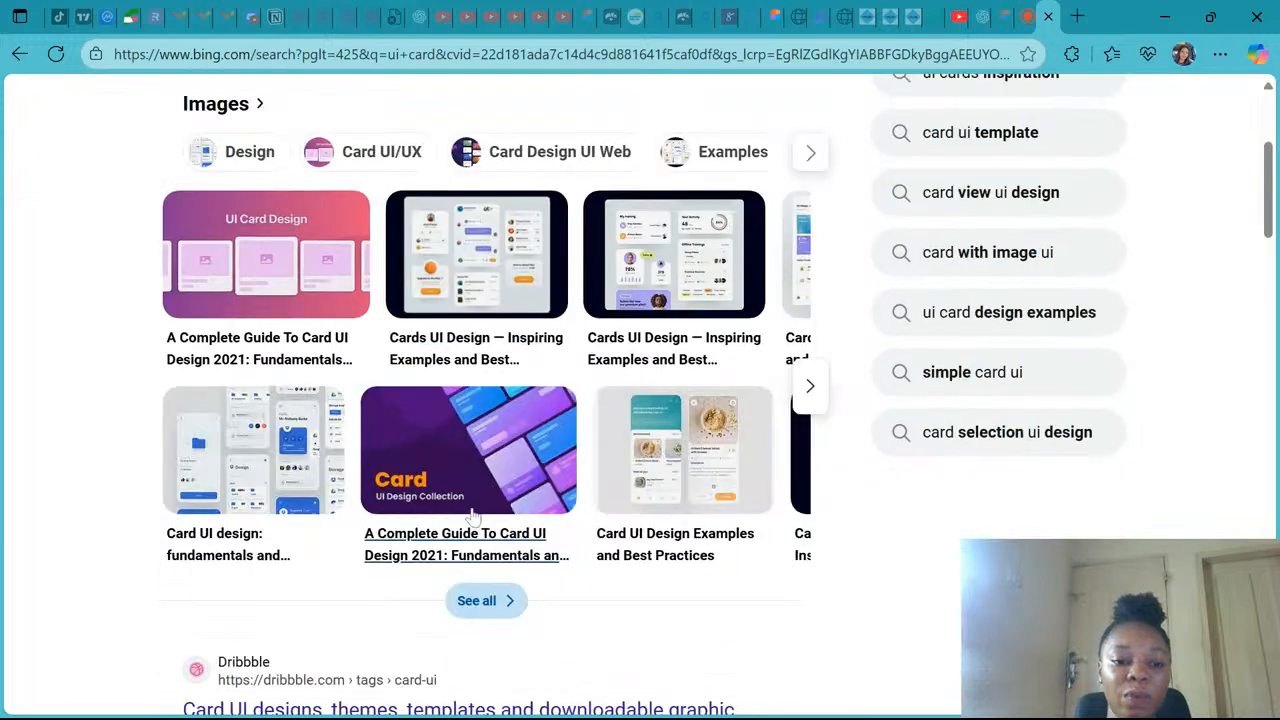
pyautogui.click(478, 253)
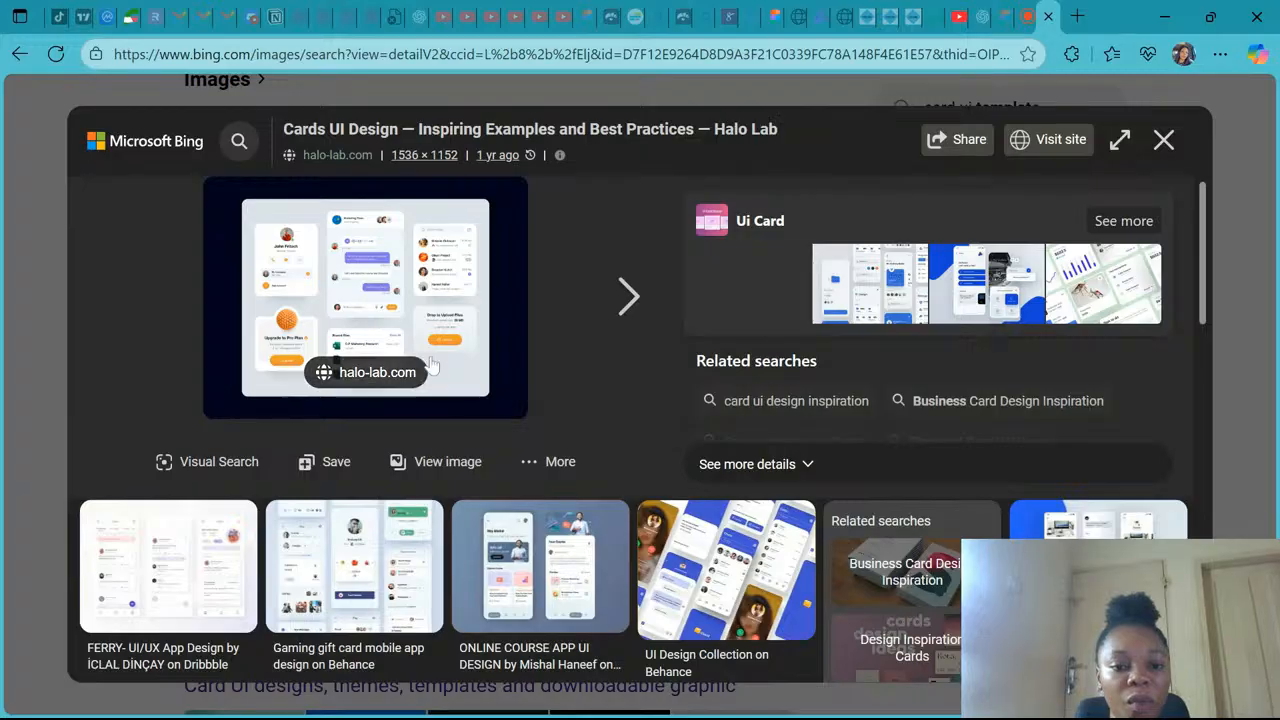
pyautogui.click(432, 463)
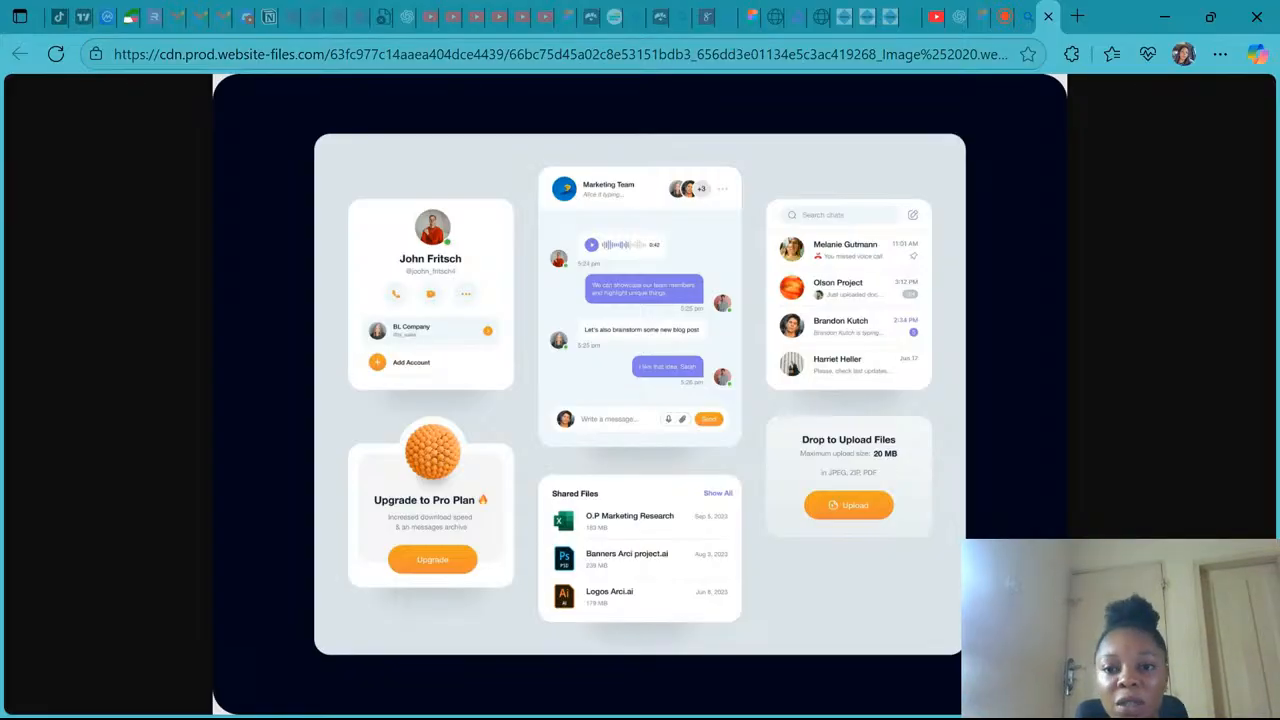
# - Search the web for autolayout ui card
pyautogui.click(560, 54)
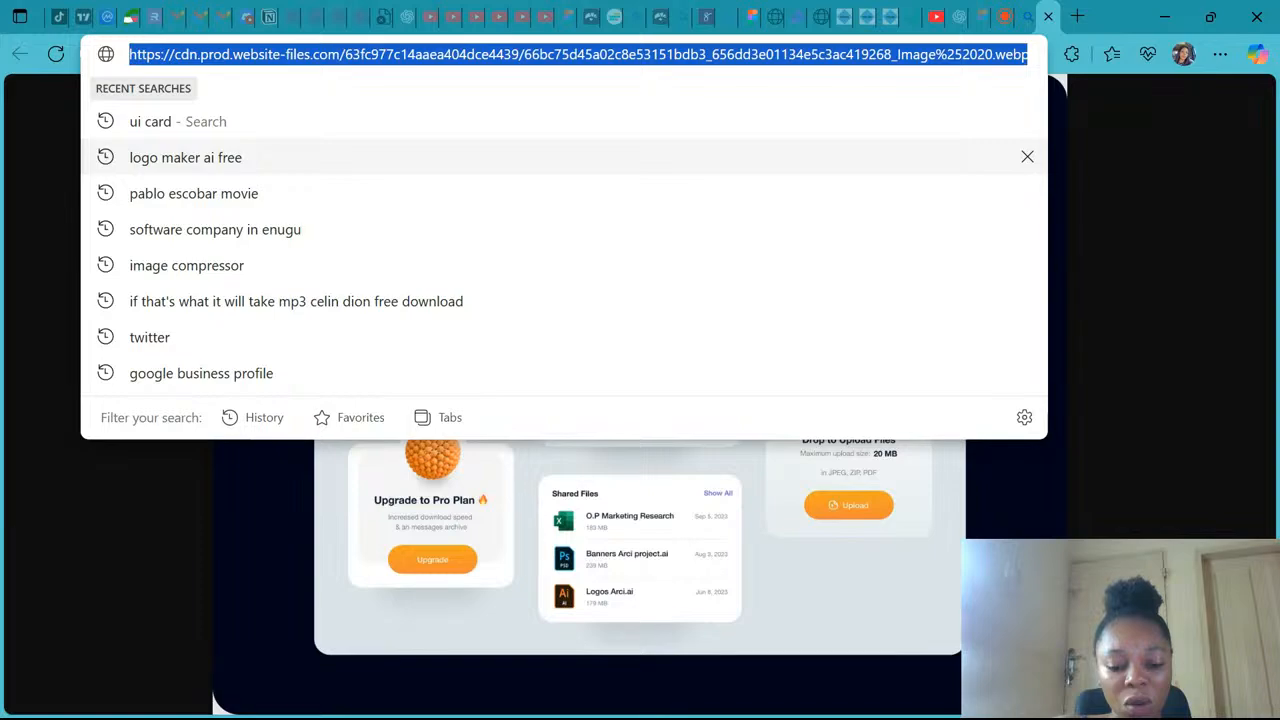
pyautogui.write('autolayout card')
pyautogui.press('Left')
pyautogui.press('Left')
pyautogui.press('Left')
pyautogui.press('Left')
pyautogui.write('ui')
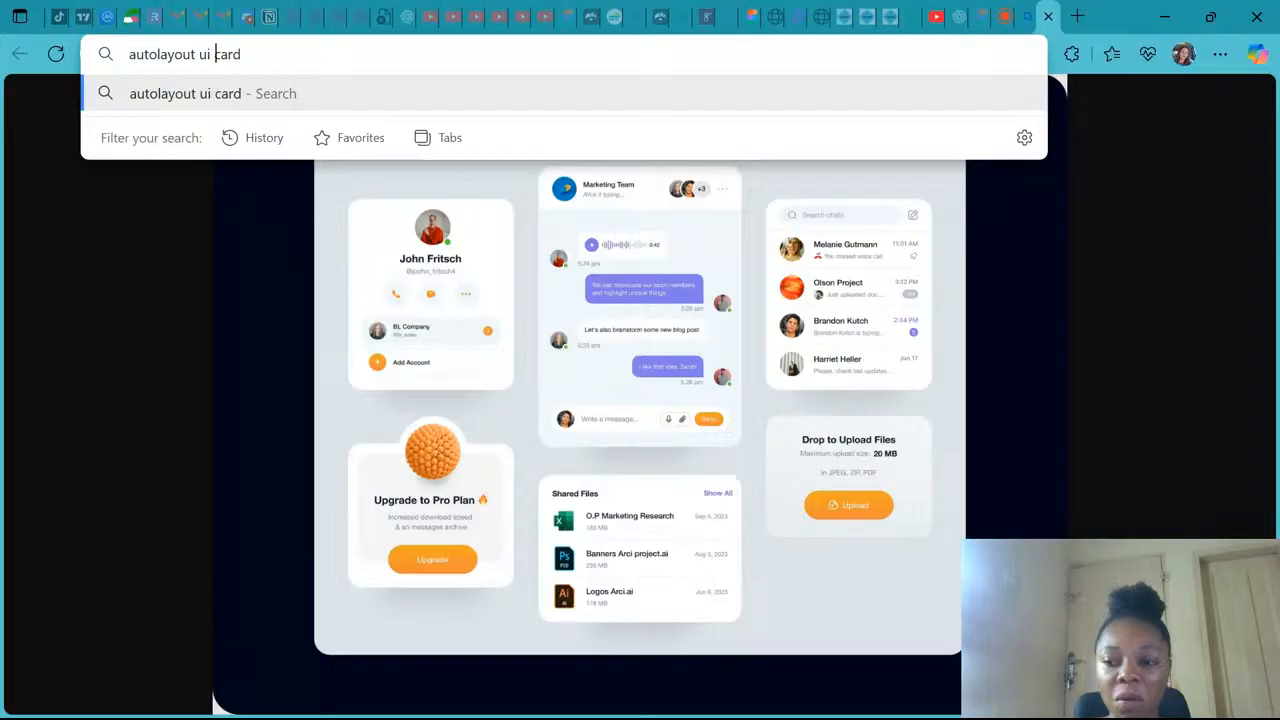
pyautogui.press('Return')
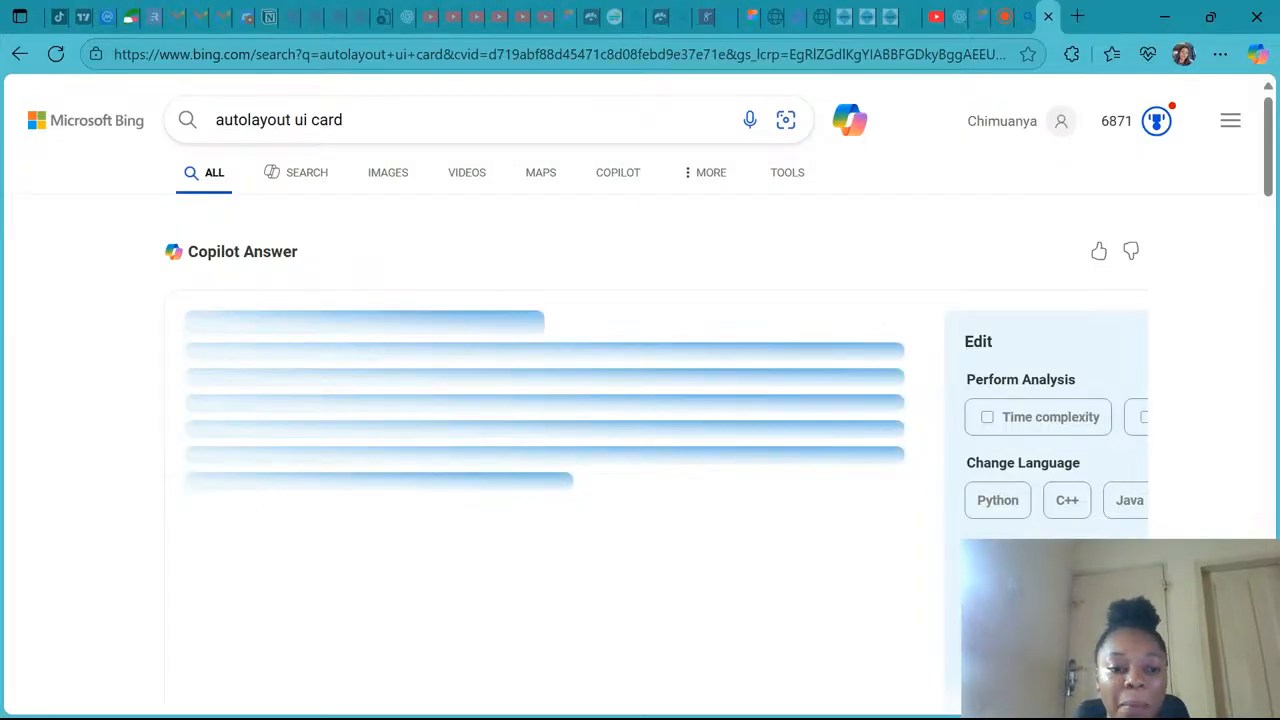
# - Browse the web and image results for auto layout card examples and open a Card UI example
pyautogui.scroll(-10, 482, 470)
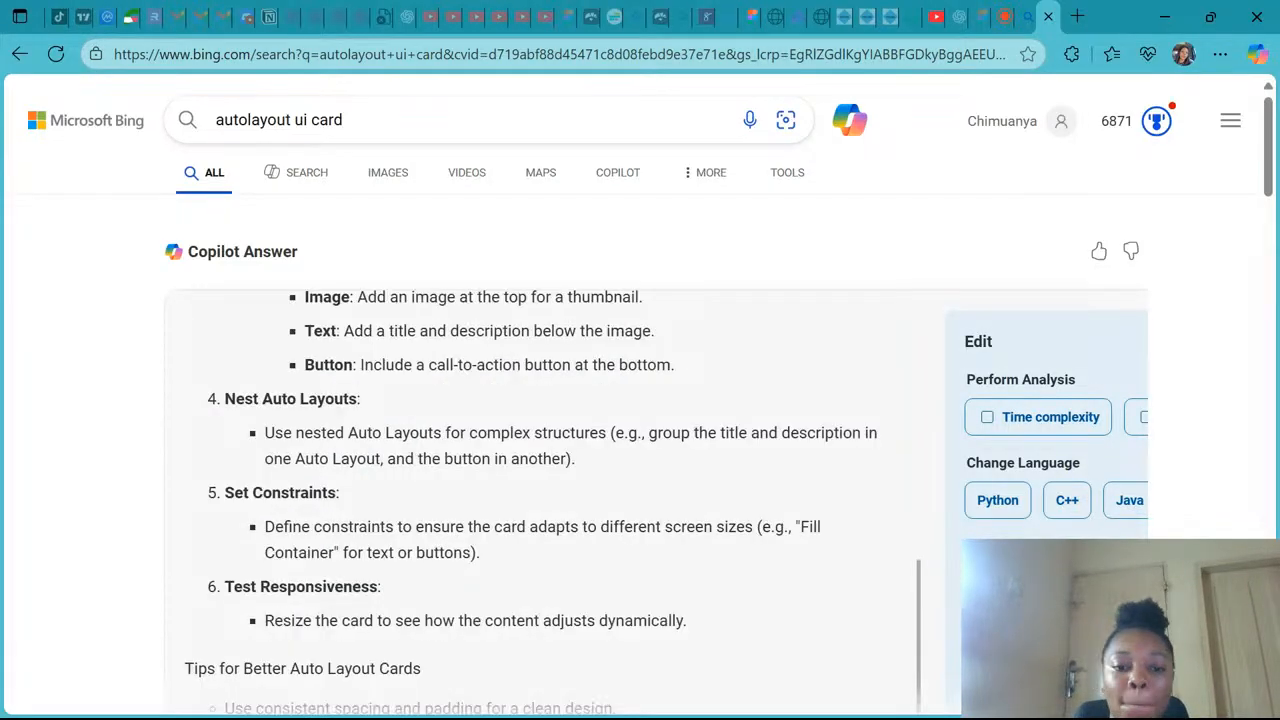
pyautogui.scroll(-3, 482, 470)
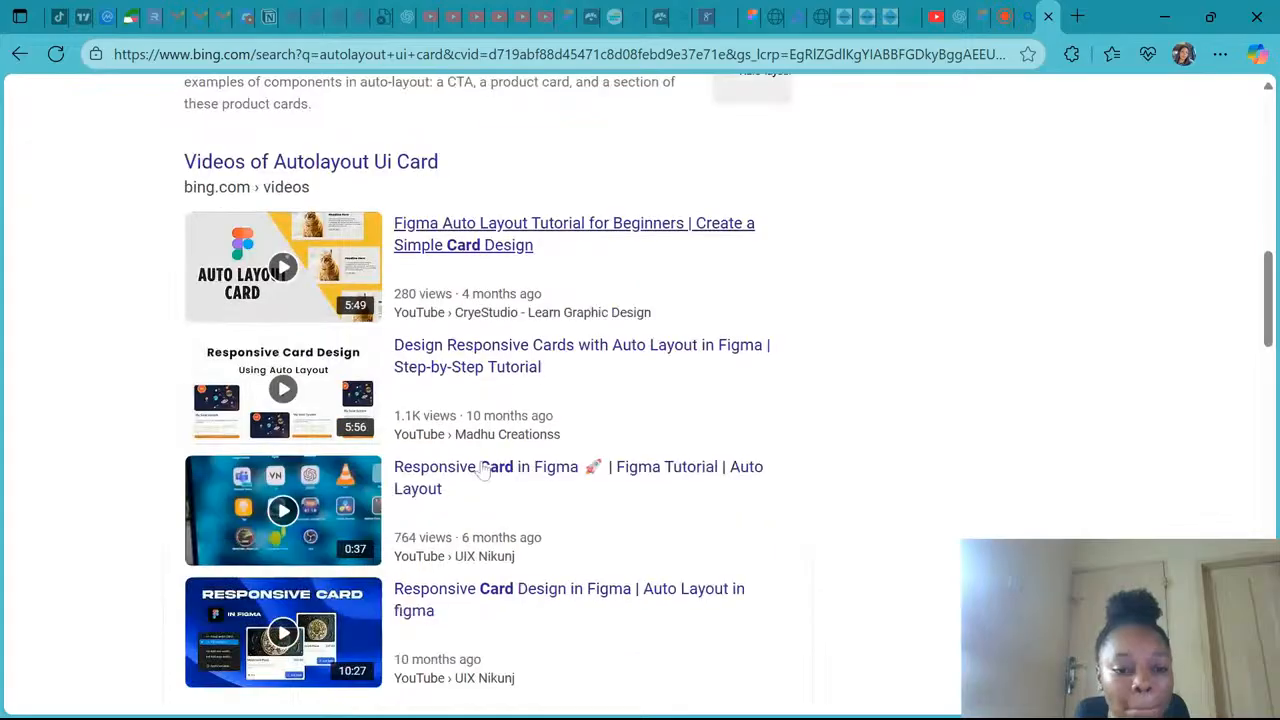
pyautogui.scroll(-5, 484, 470)
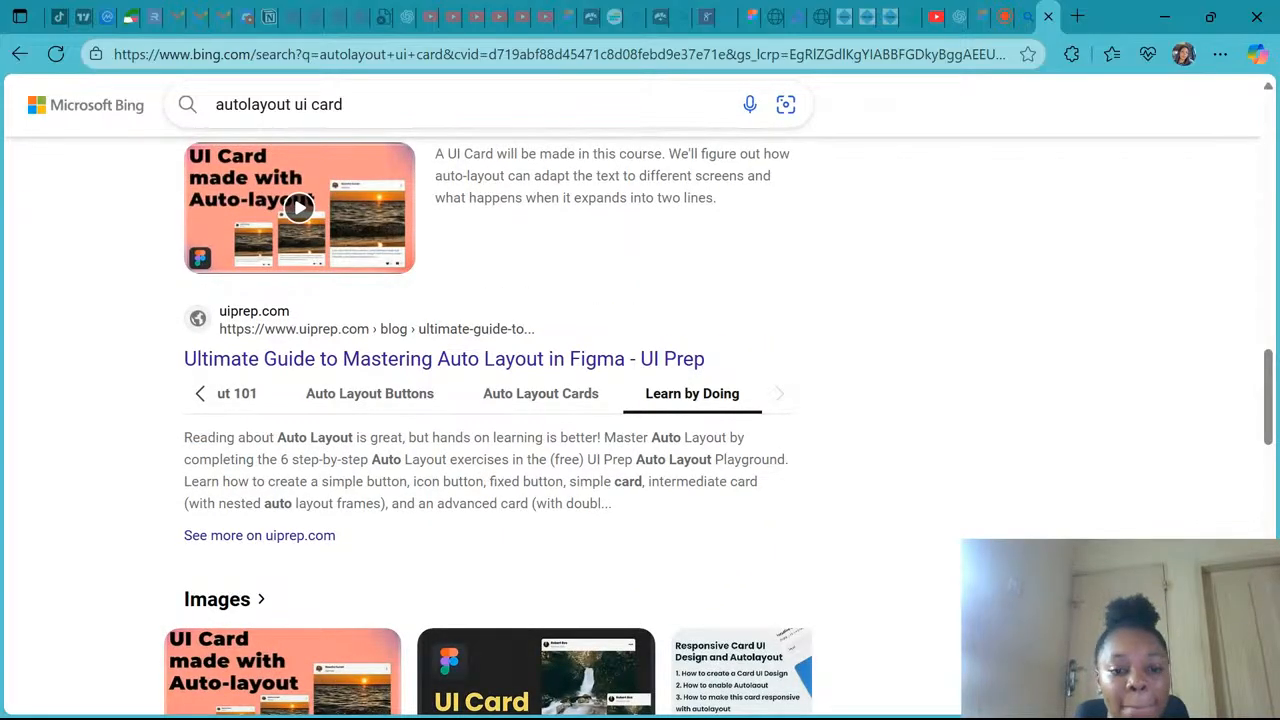
pyautogui.scroll(15, 537, 337)
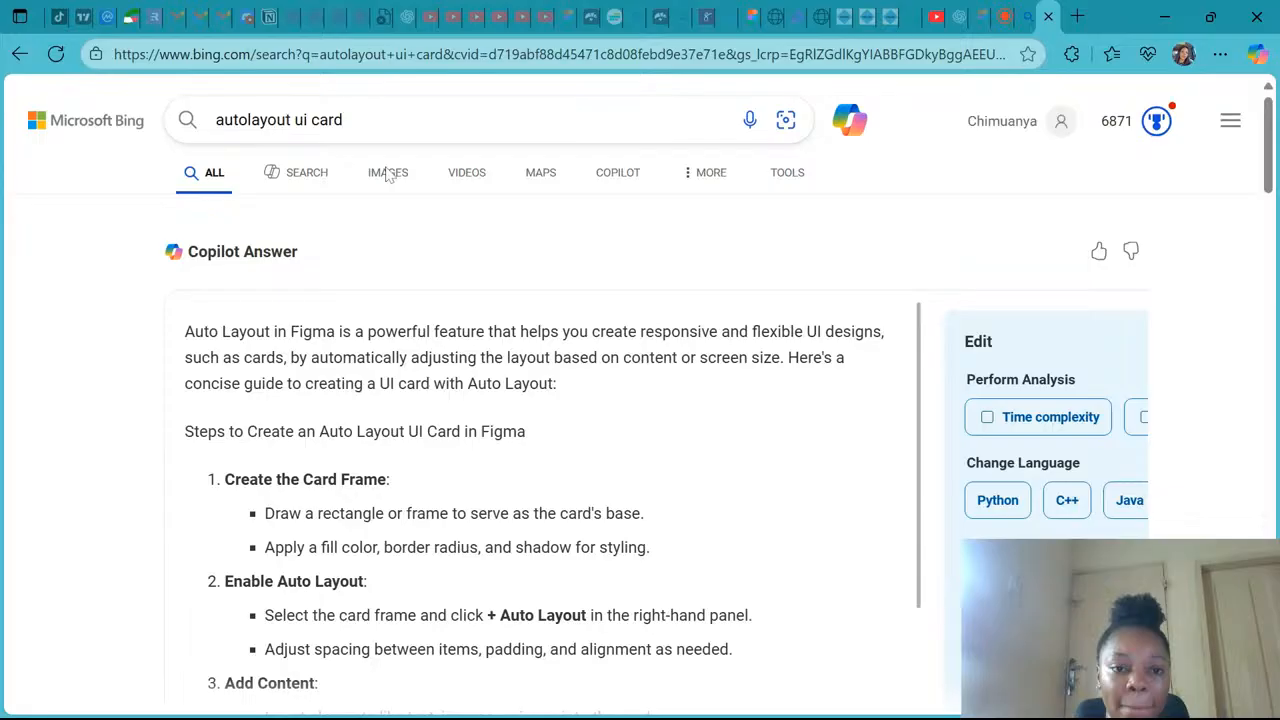
pyautogui.click(388, 174)
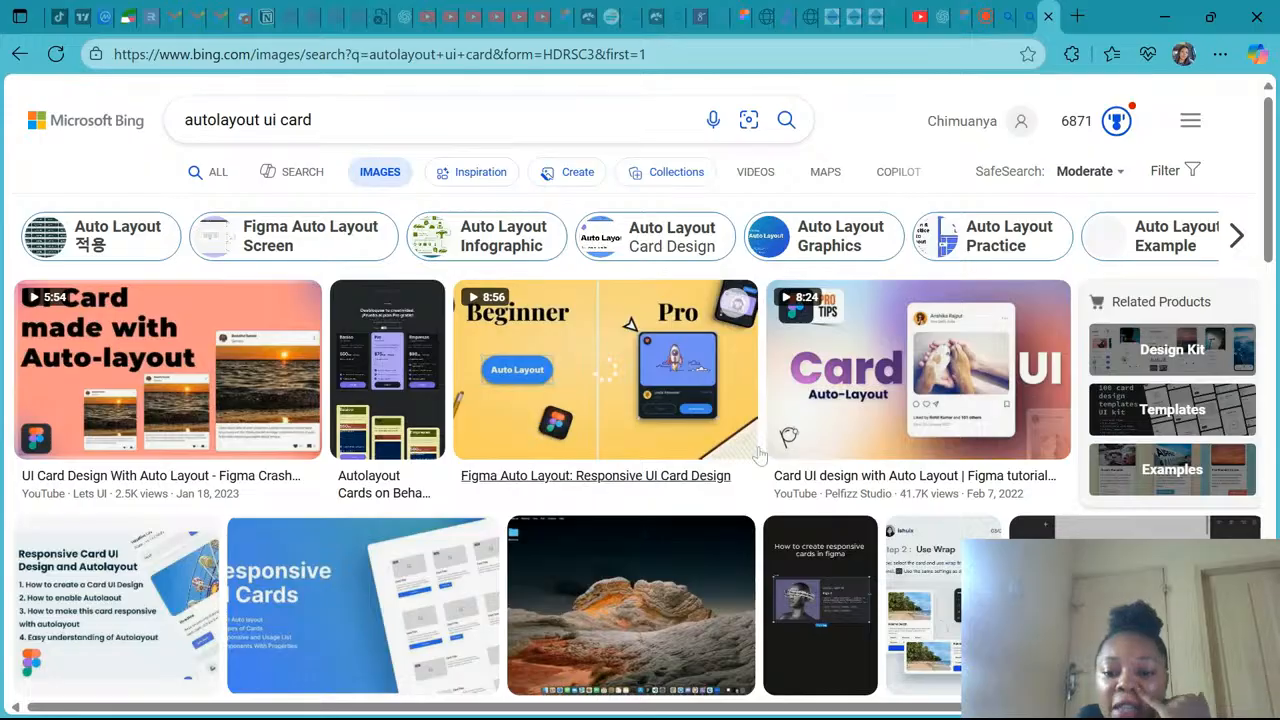
pyautogui.scroll(-2, 740, 455)
pyautogui.scroll(-3, 760, 455)
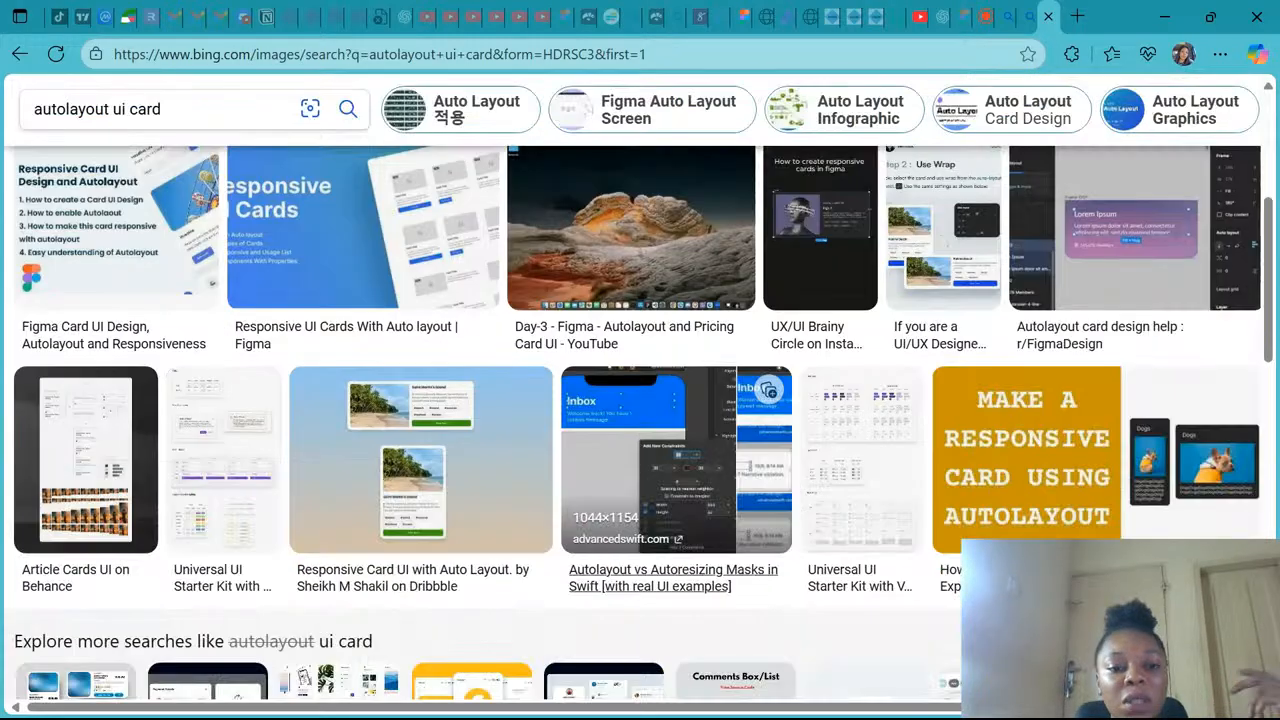
pyautogui.scroll(2, 1145, 205)
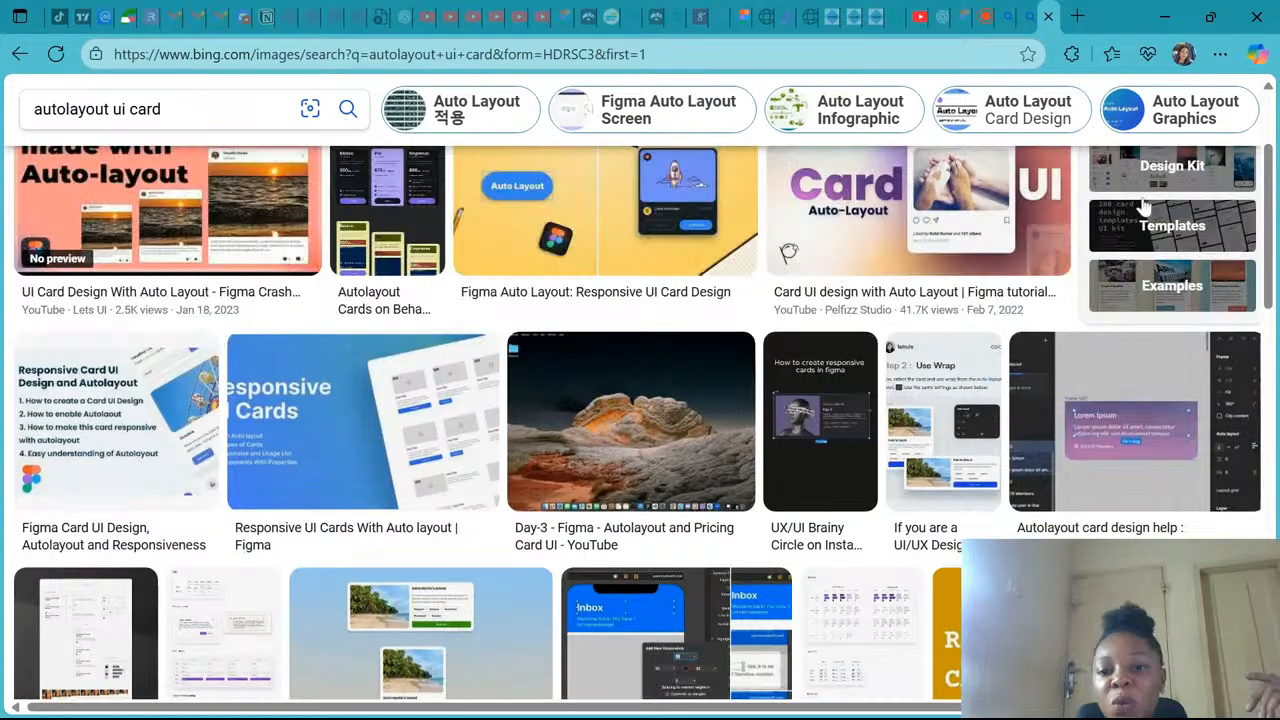
pyautogui.scroll(2, 1145, 205)
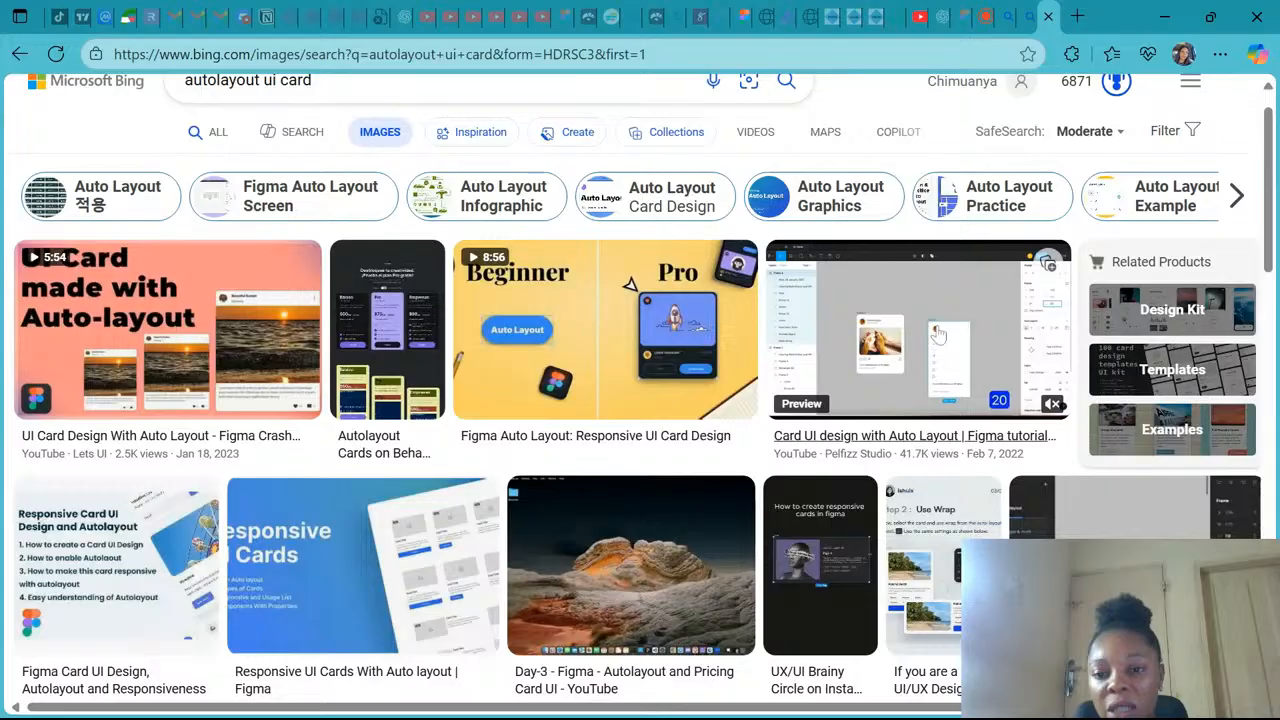
pyautogui.click(934, 334)
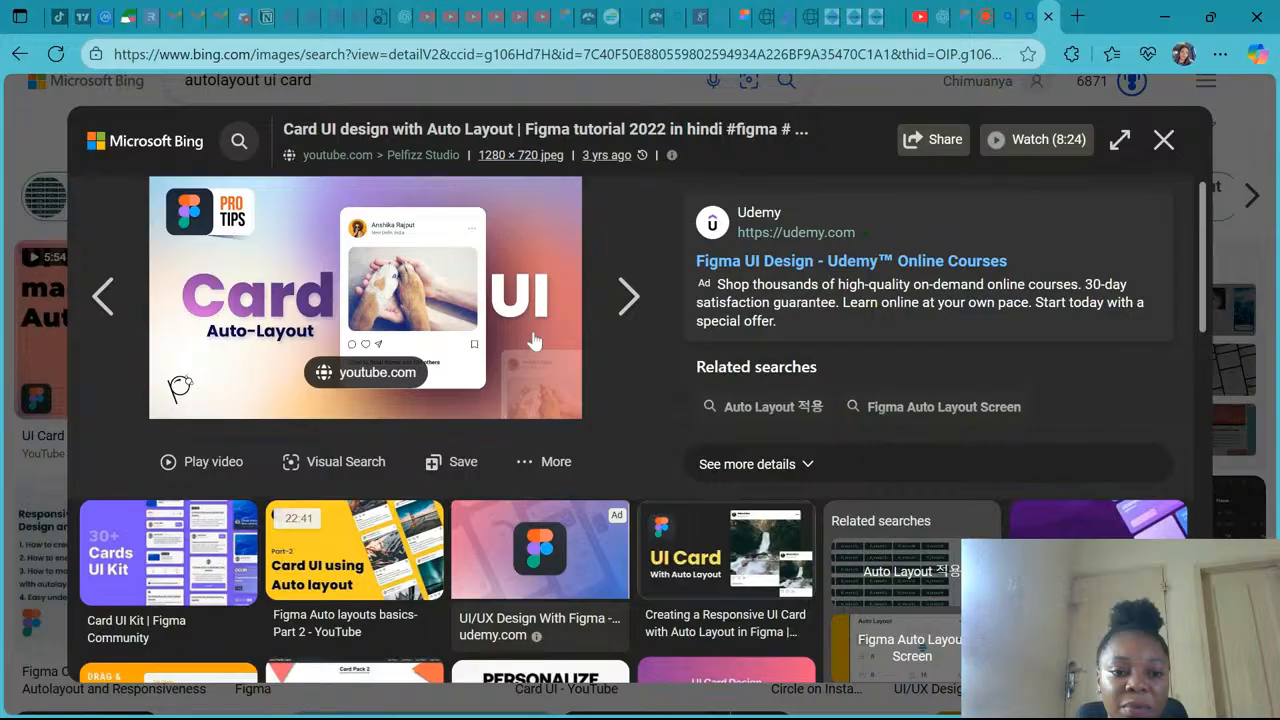
# - Return to Figma, draw a circle below the card reference image and set it to 100 × 100 with locked proportions
pyautogui.click(962, 12)
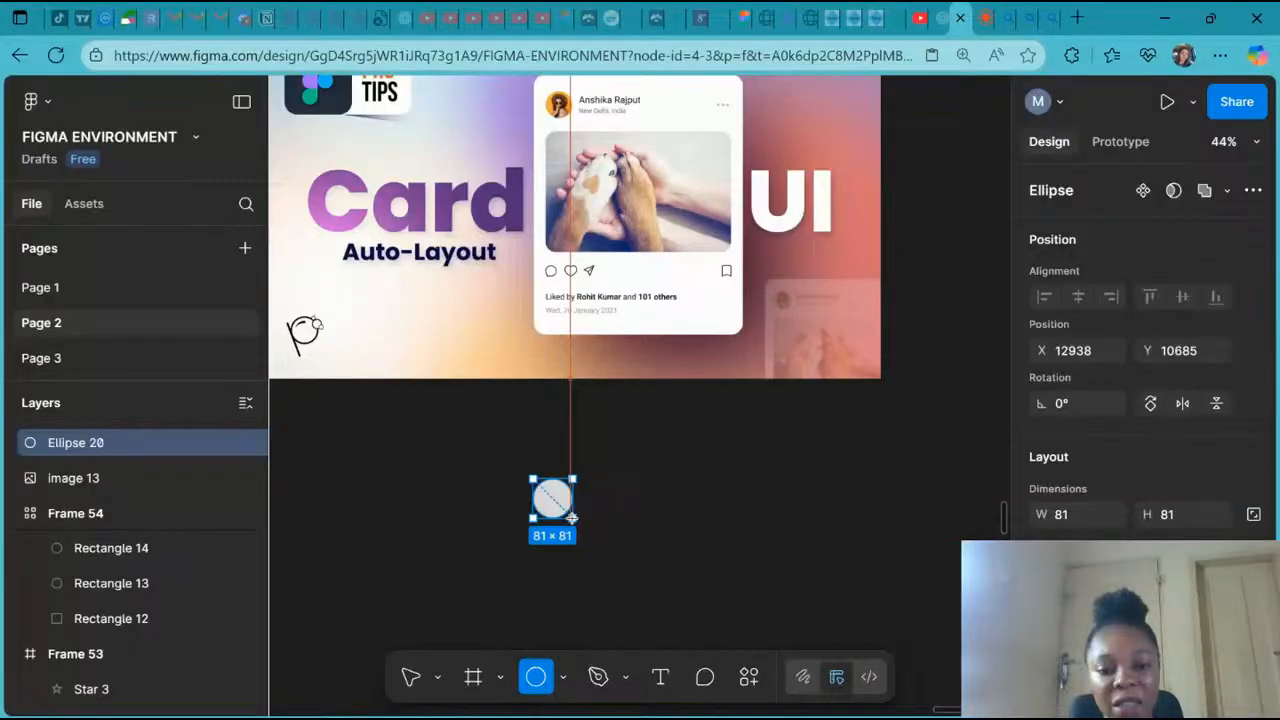
pyautogui.moveTo(571, 517)
pyautogui.mouseDown()
pyautogui.moveTo(587, 532)
pyautogui.moveTo(482, 428)
pyautogui.mouseUp()
pyautogui.moveTo(585, 530); pyautogui.dragTo(585, 528)
pyautogui.click(1254, 514)
pyautogui.click(1186, 513)
pyautogui.write('100')
pyautogui.press('Return')
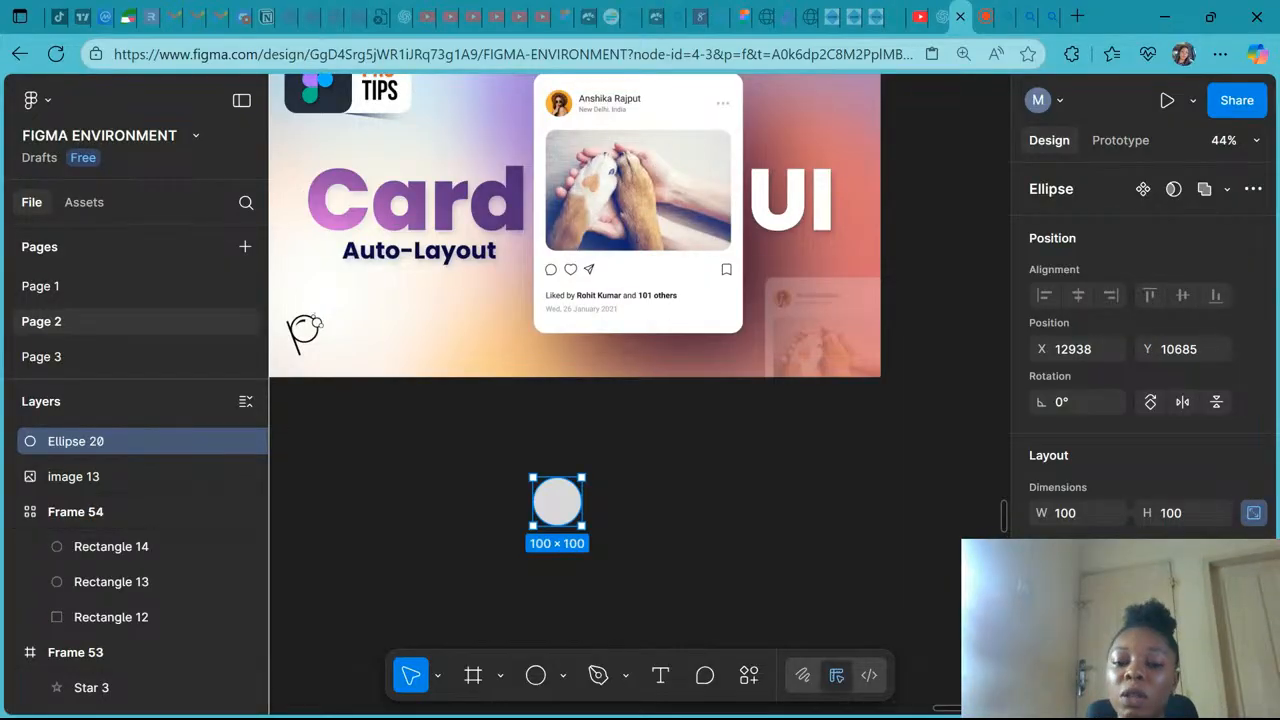
# - Find and launch the Unsplash plugin from the plugins search
pyautogui.scroll(-1, 635, 390)
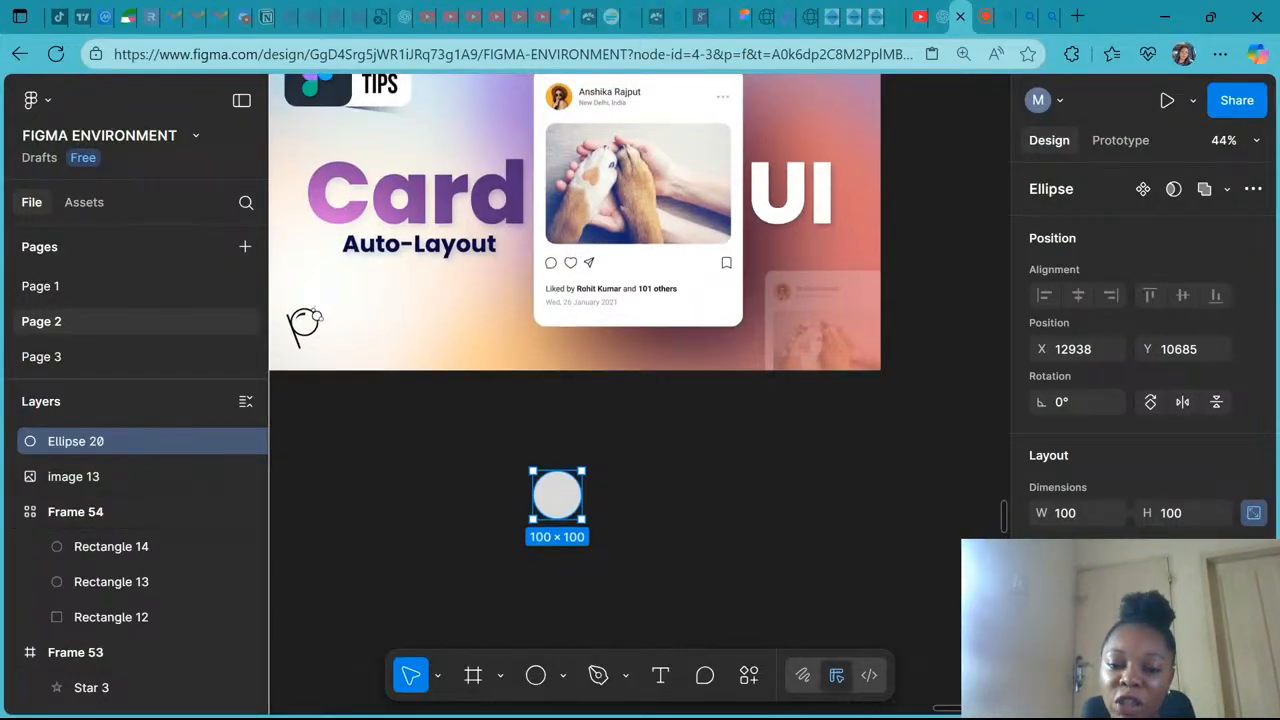
pyautogui.scroll(-3, 628, 408)
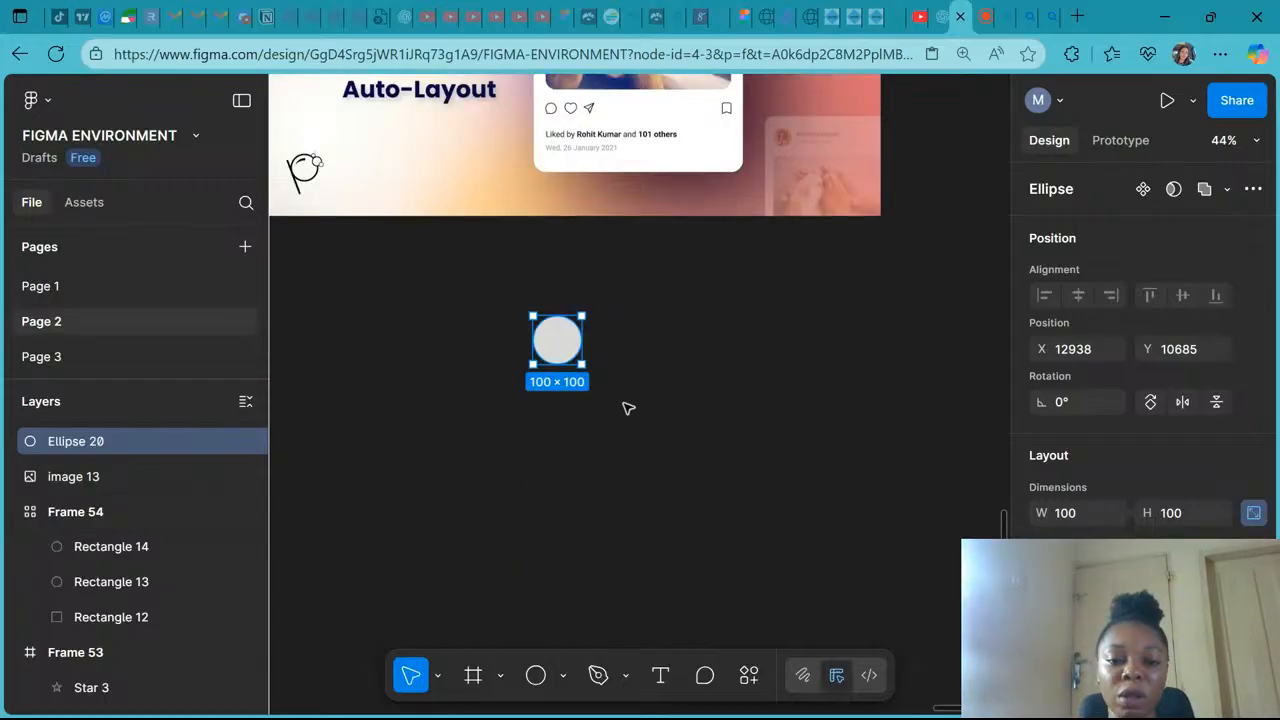
pyautogui.rightClick(628, 408)
pyautogui.moveTo(751, 586)
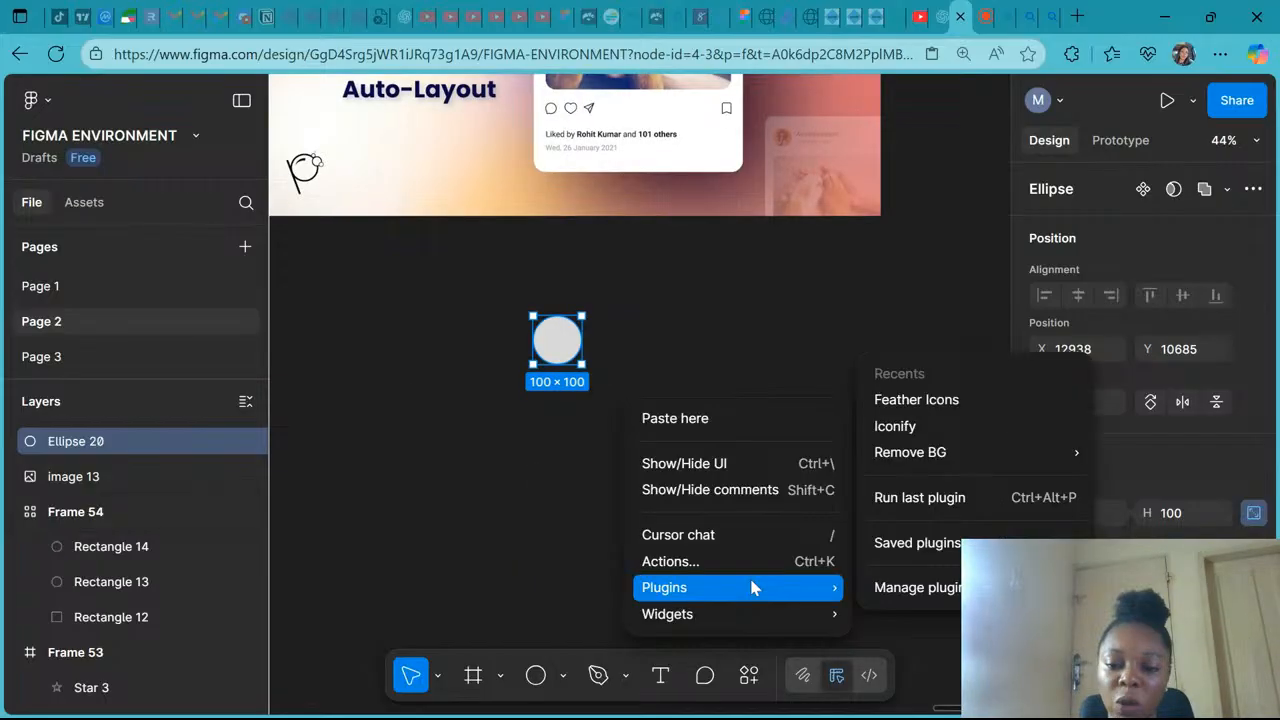
pyautogui.click(887, 589)
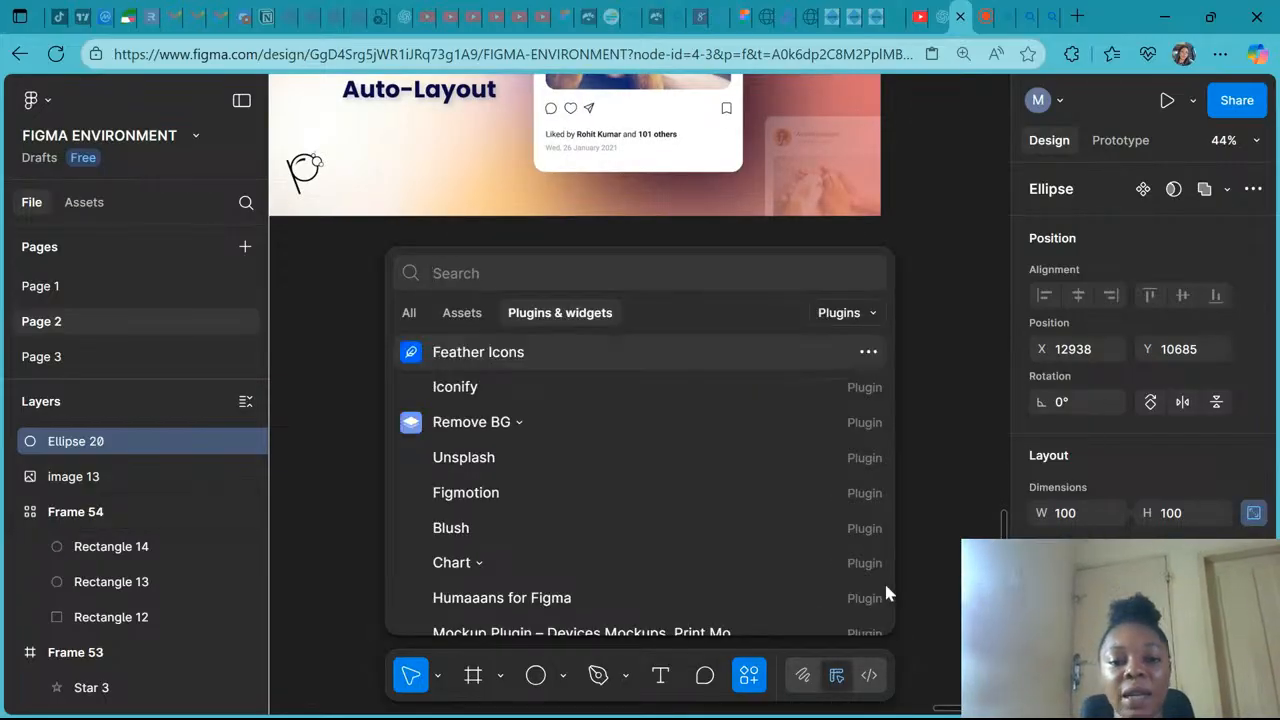
pyautogui.write('u')
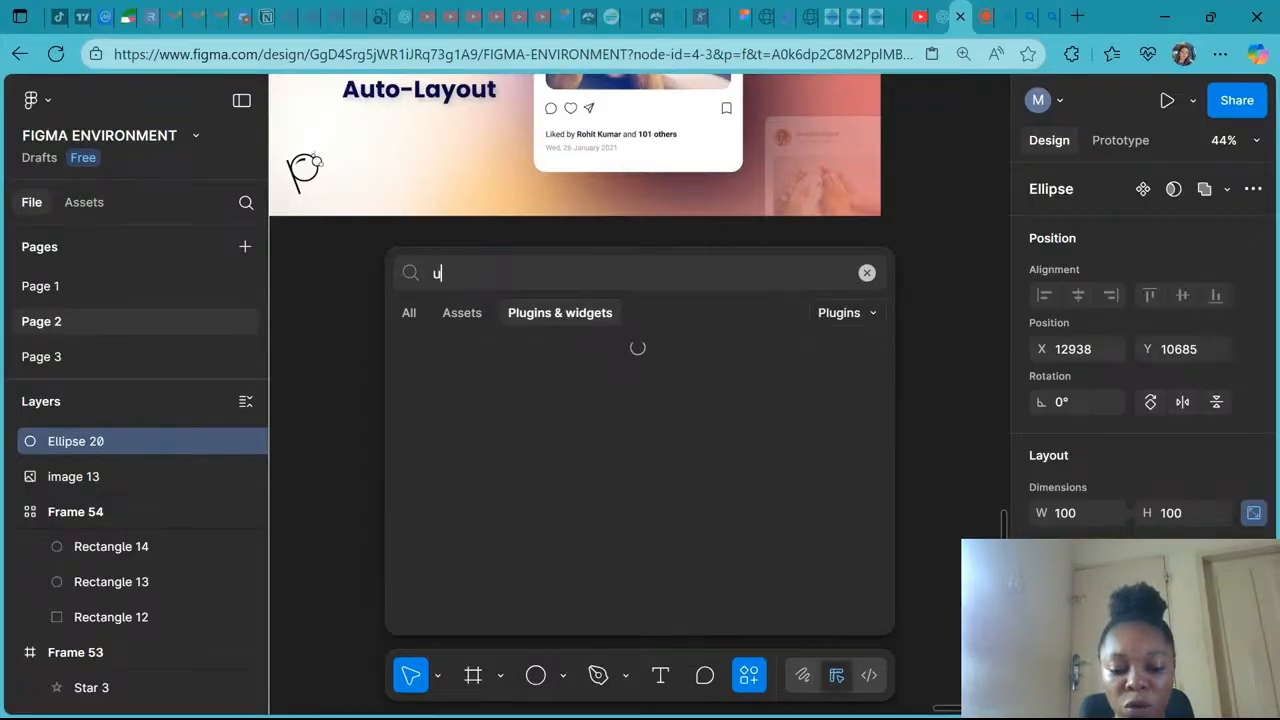
pyautogui.write('nsplash')
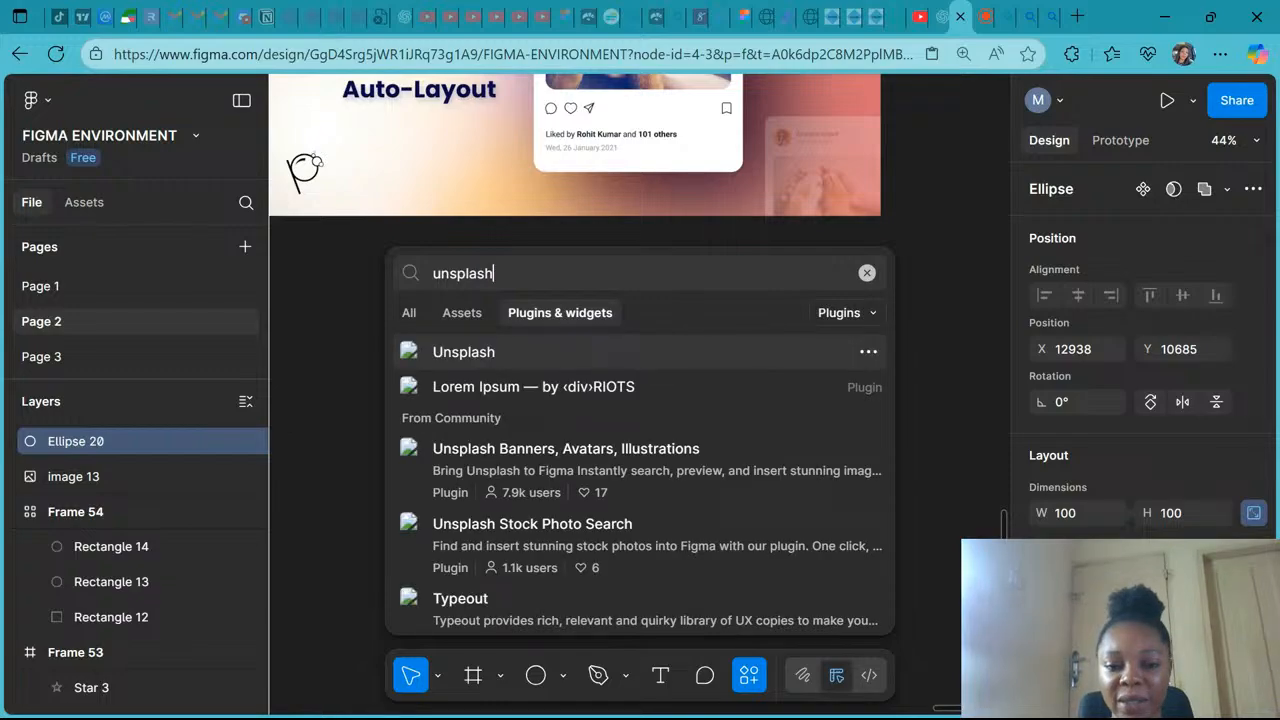
pyautogui.click(465, 353)
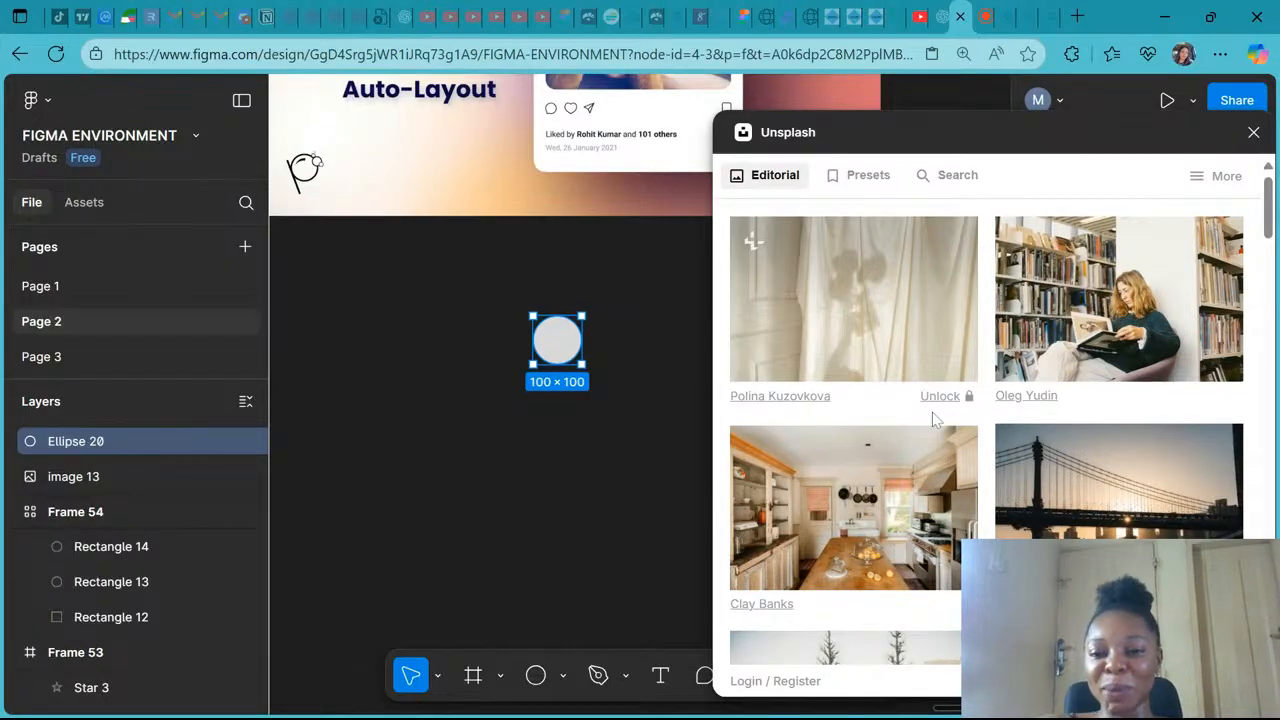
# - Browse the Unsplash plugin's editorial photos
pyautogui.scroll(-6, 933, 418)
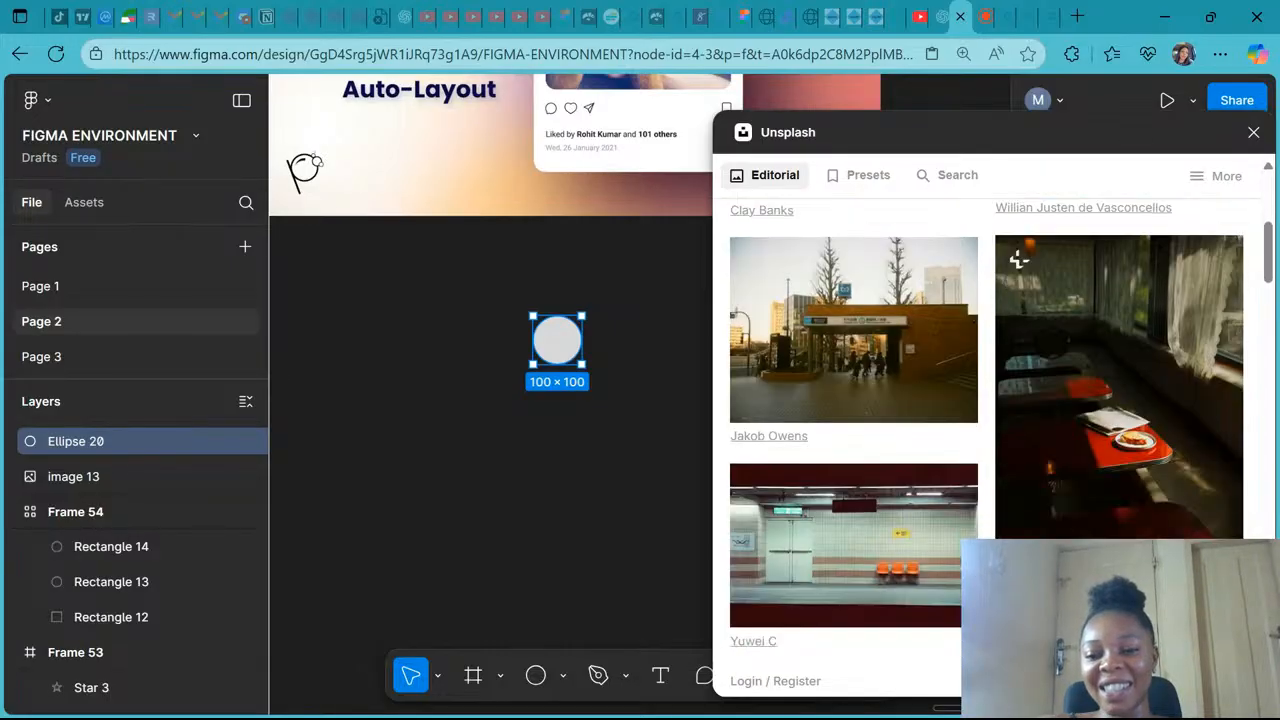
pyautogui.scroll(-1, 985, 418)
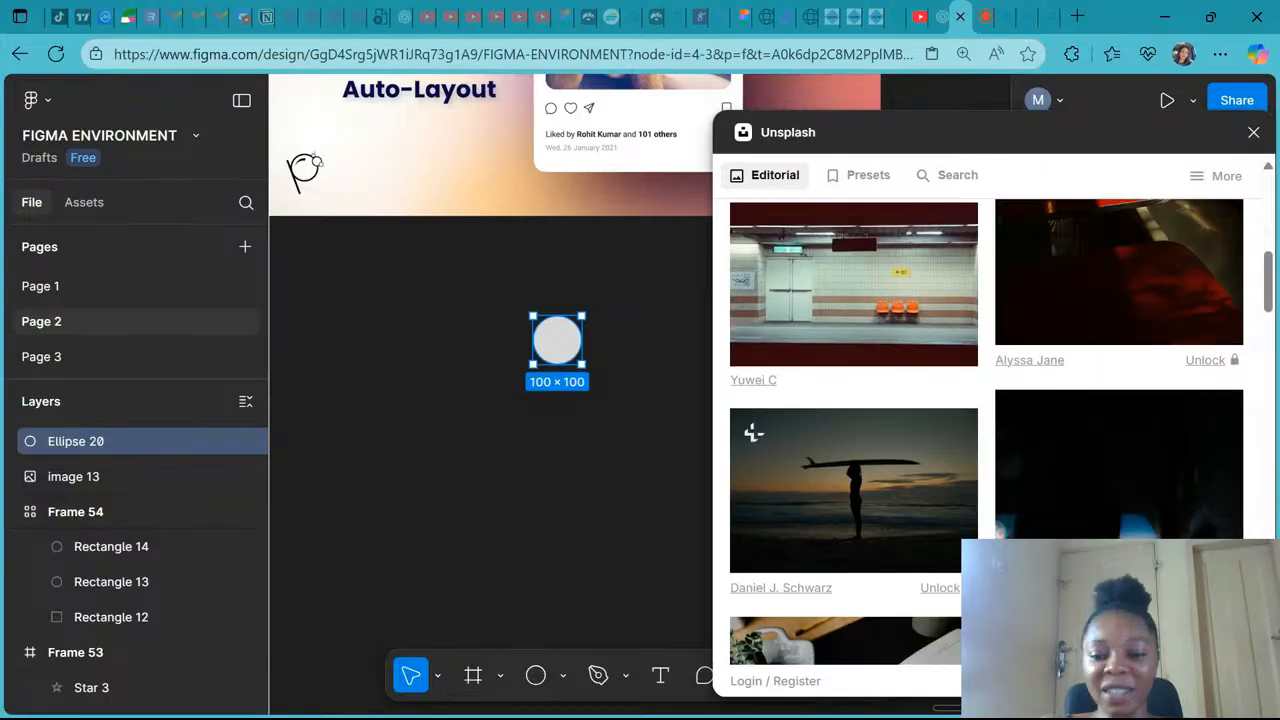
pyautogui.scroll(-5, 985, 418)
pyautogui.scroll(-10, 985, 418)
pyautogui.scroll(-6, 985, 418)
pyautogui.scroll(-5, 985, 418)
pyautogui.scroll(-8, 1018, 367)
pyautogui.scroll(-8, 1018, 520)
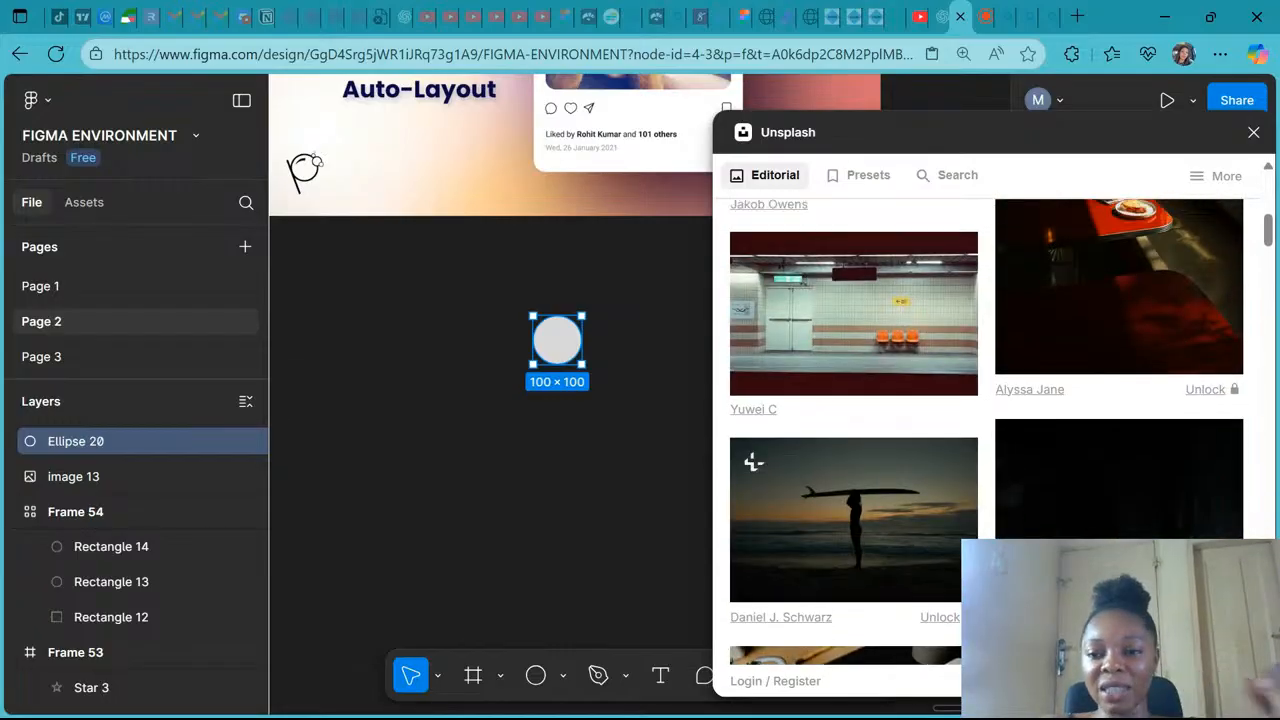
pyautogui.scroll(15, 986, 430)
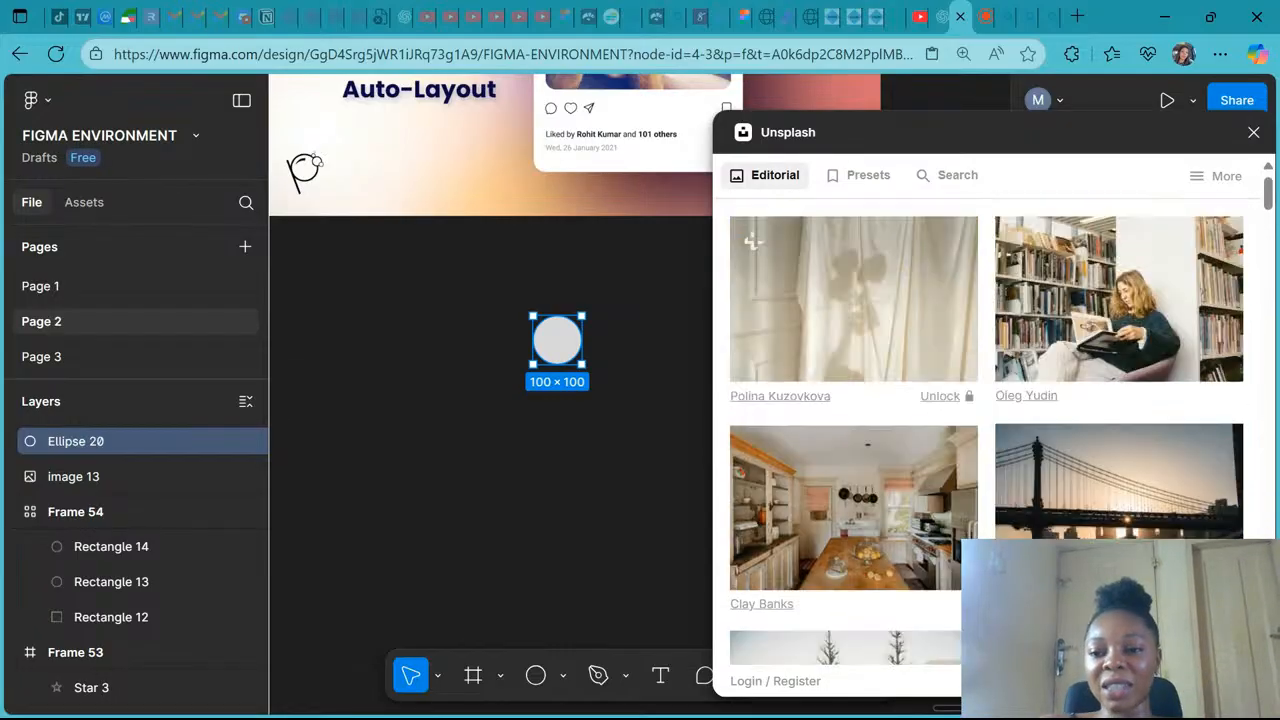
# - Search the Unsplash plugin for photos using the query "Beautiful African lady profile"
pyautogui.click(929, 180)
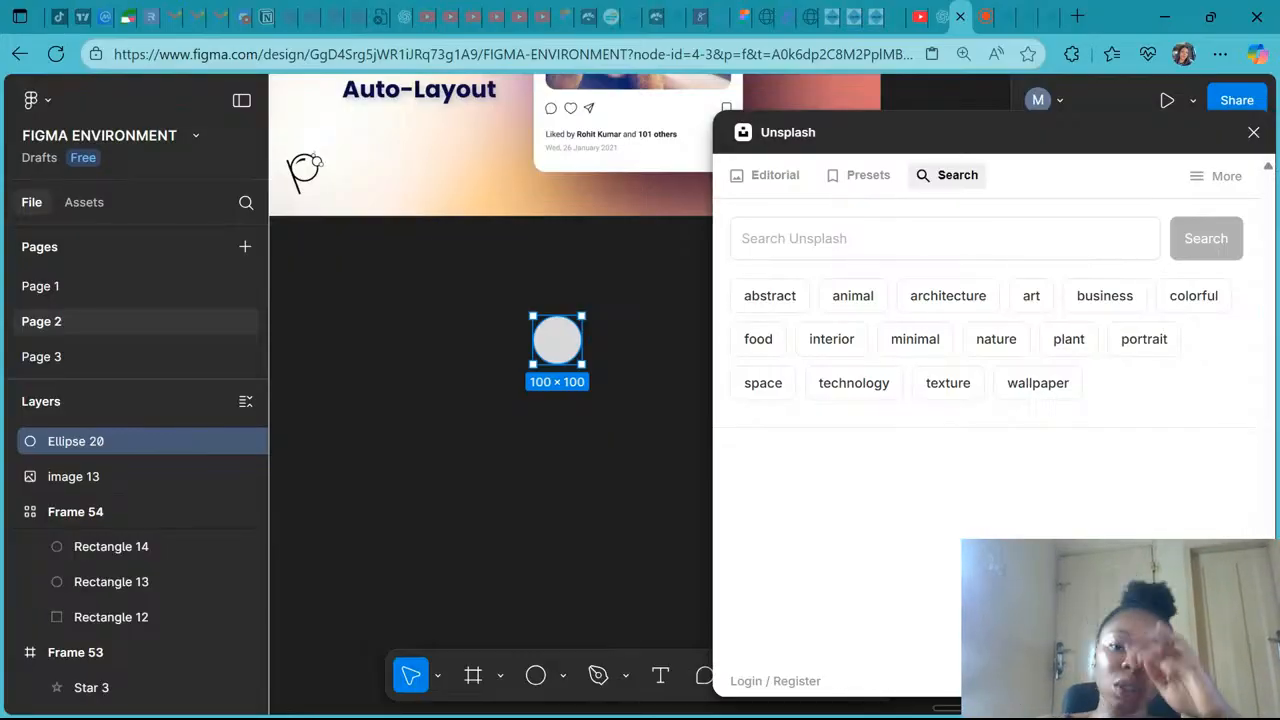
pyautogui.click(938, 238)
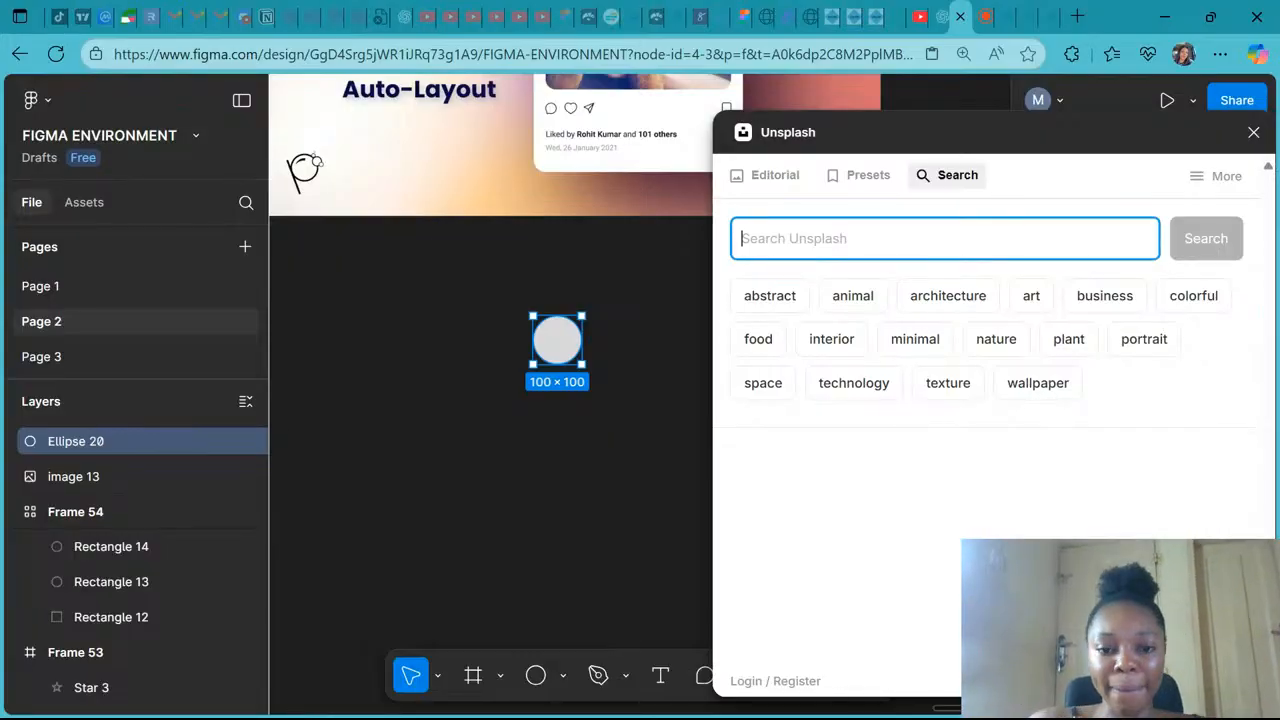
pyautogui.write('Beautiful')
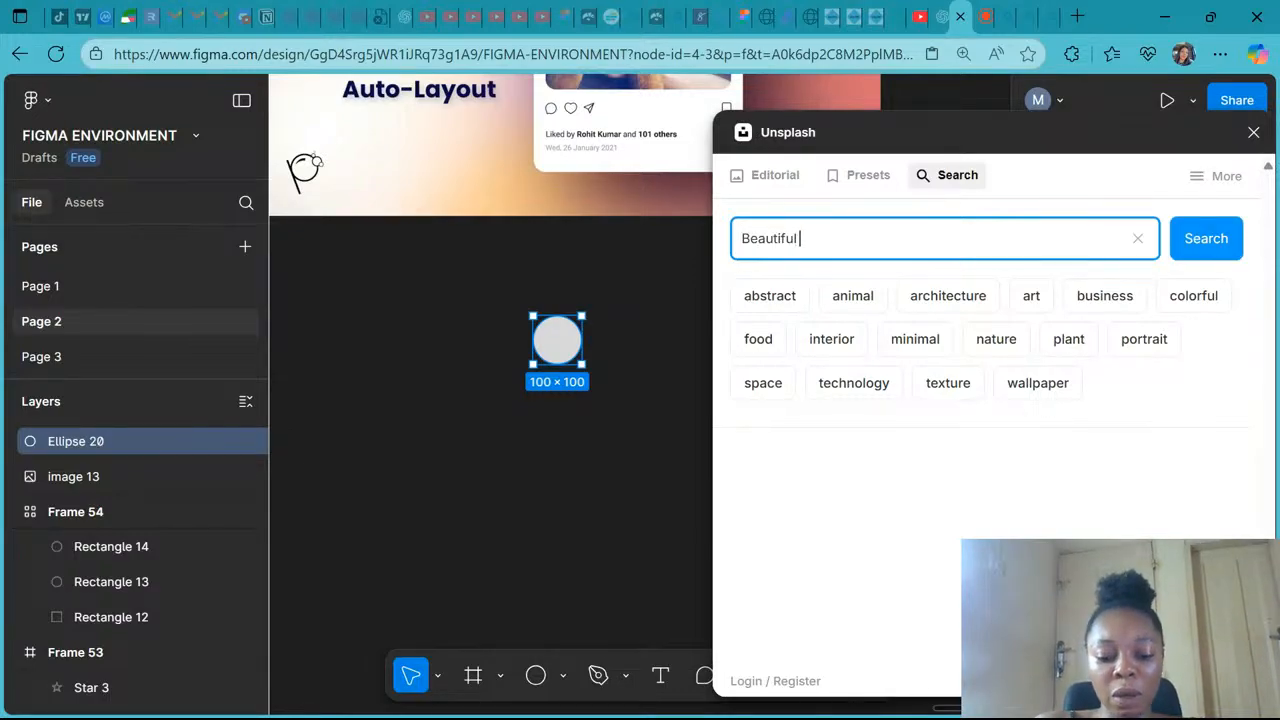
pyautogui.write(' Africa')
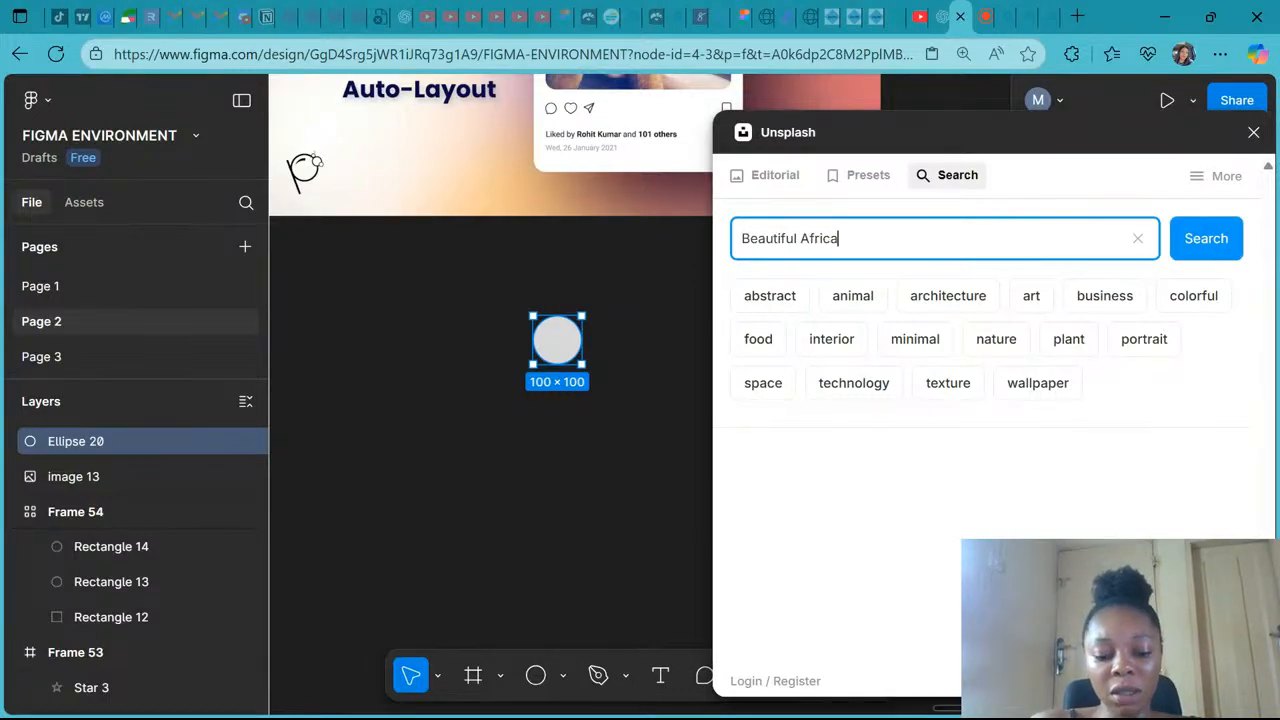
pyautogui.write('n lady profile')
pyautogui.press('Return')
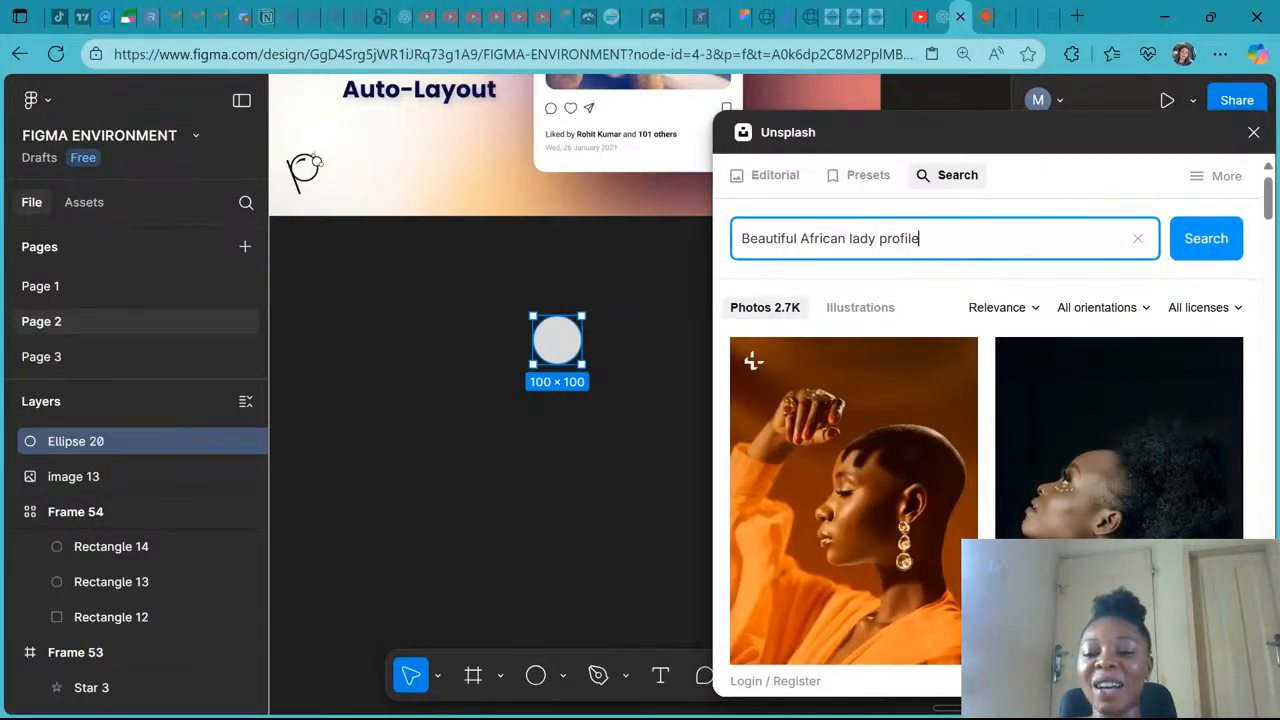
# - Scroll through the Unsplash search results to find a suitable profile photo for the avatar circle
pyautogui.scroll(-1, 979, 536)
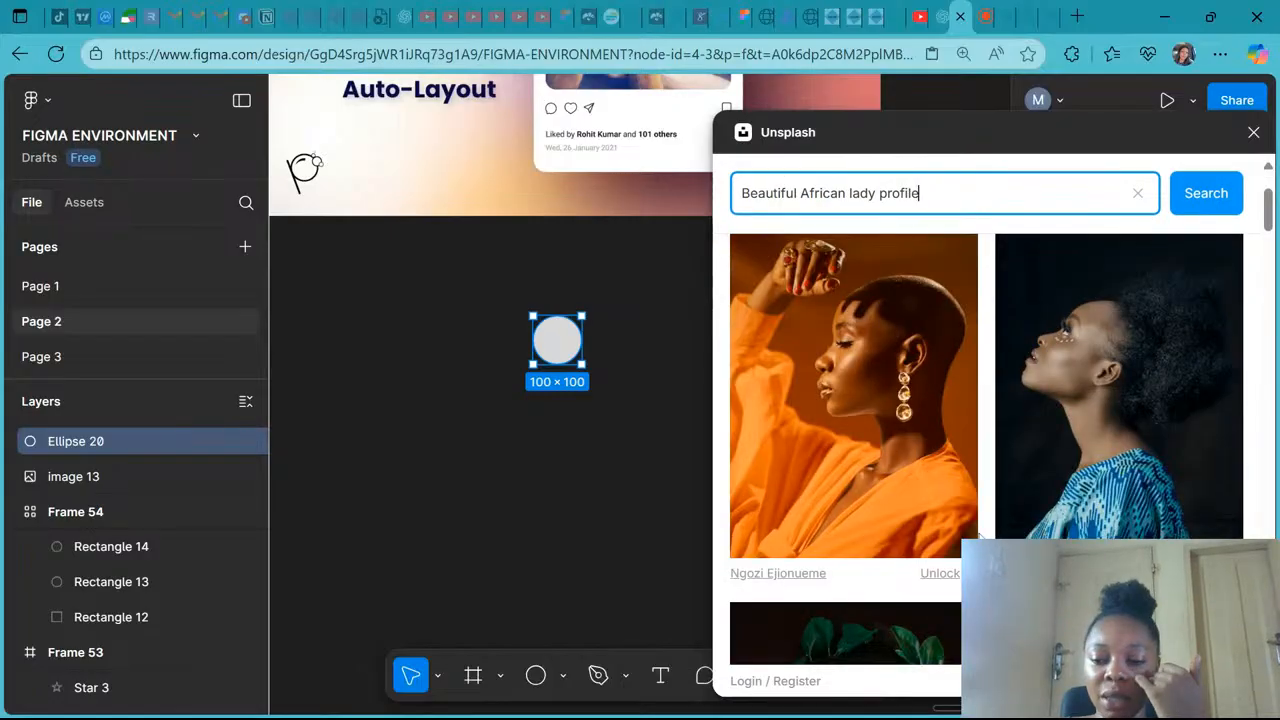
pyautogui.scroll(-3, 979, 537)
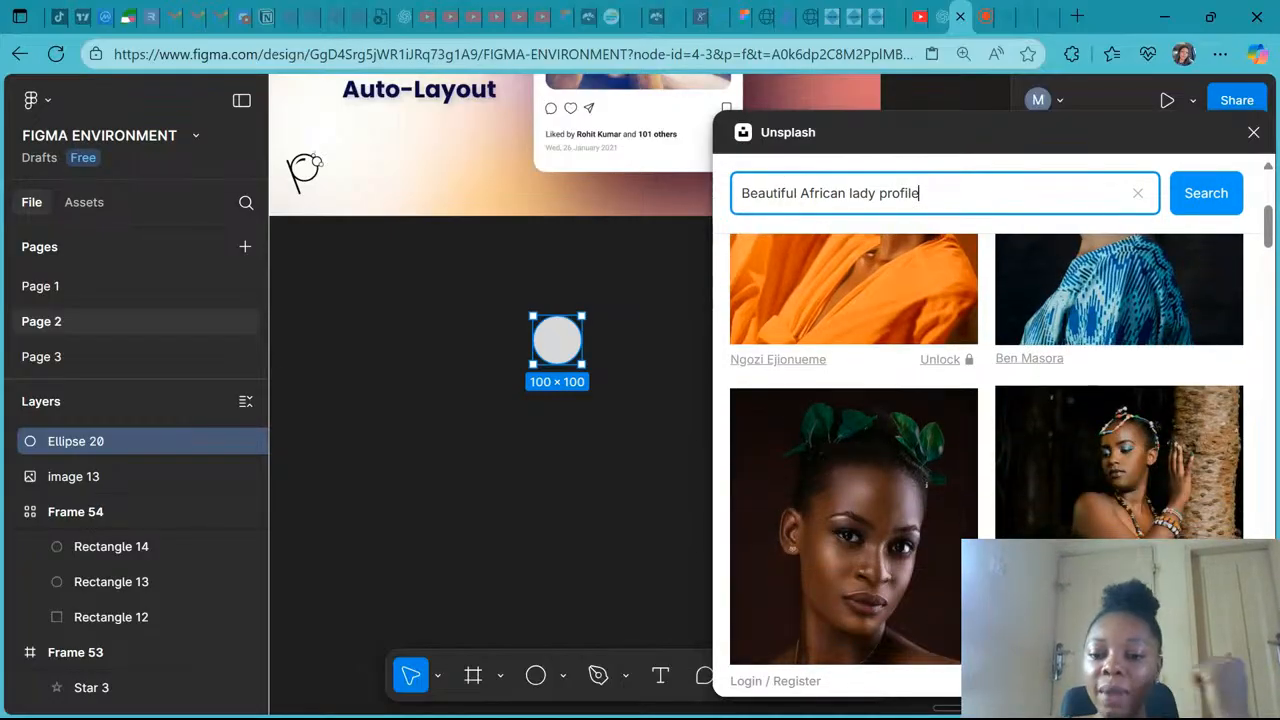
pyautogui.scroll(-1, 979, 537)
pyautogui.scroll(-5, 979, 537)
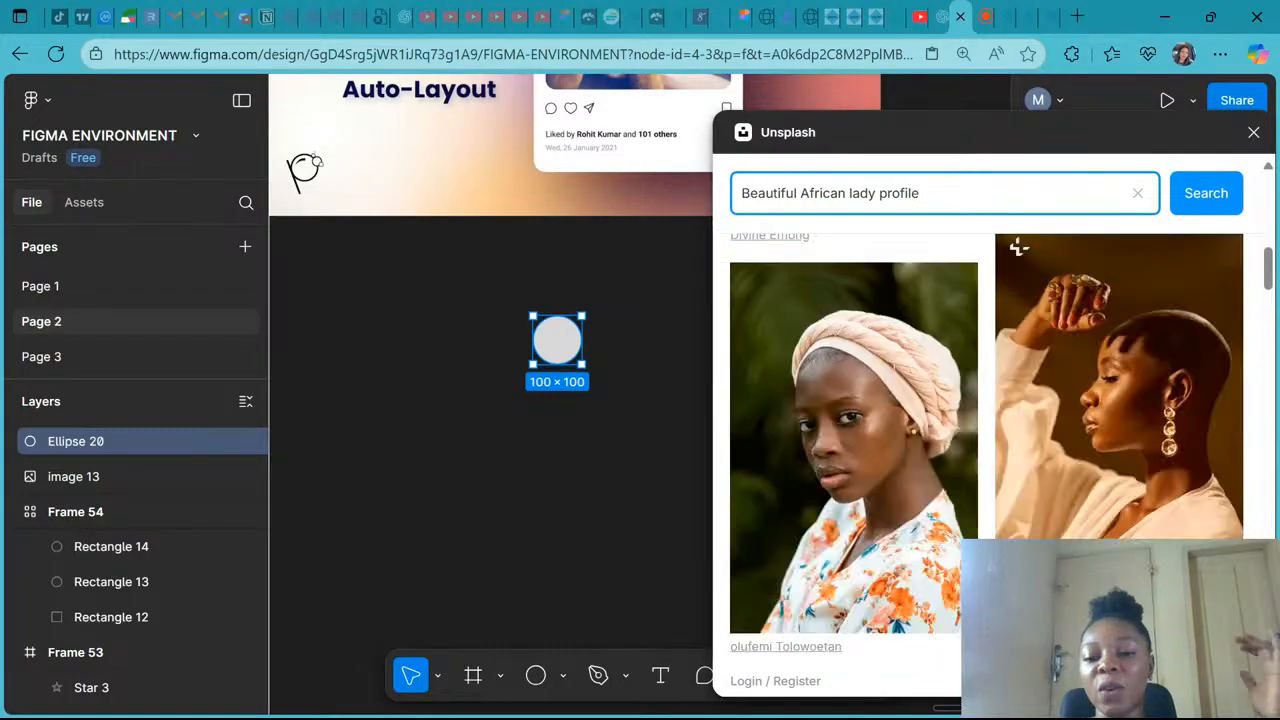
pyautogui.scroll(-5, 979, 450)
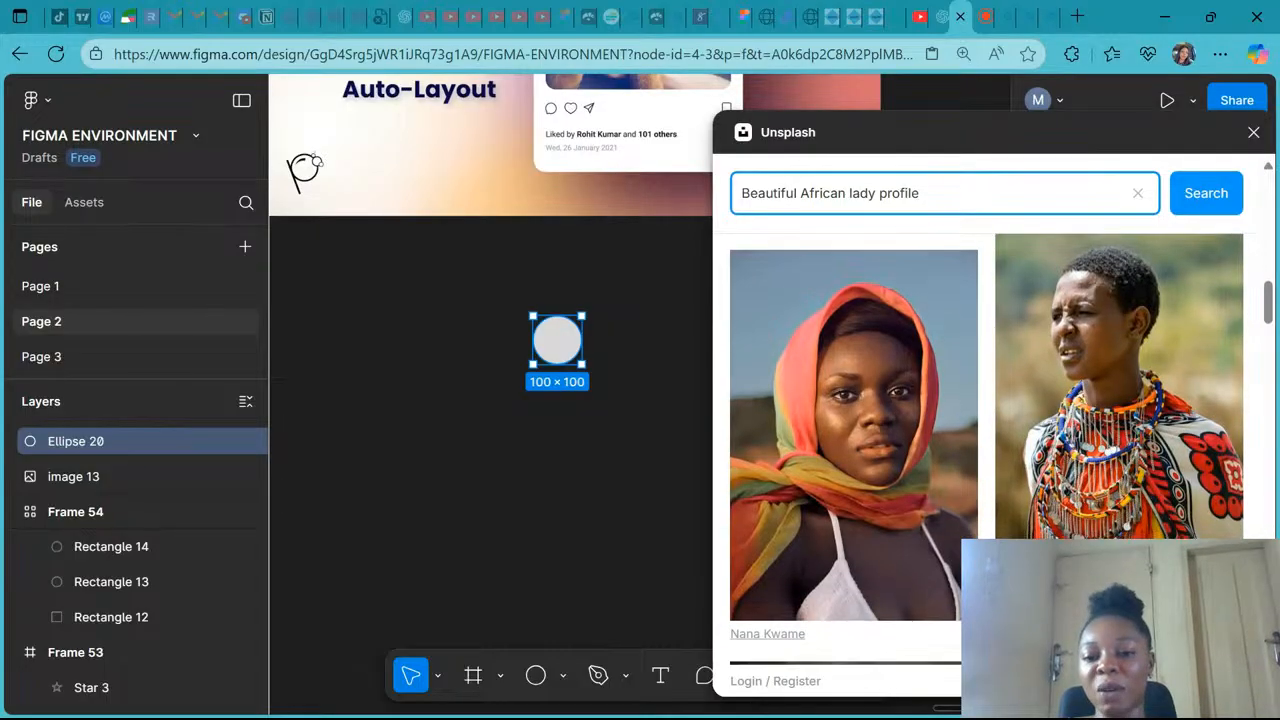
pyautogui.scroll(-5, 979, 450)
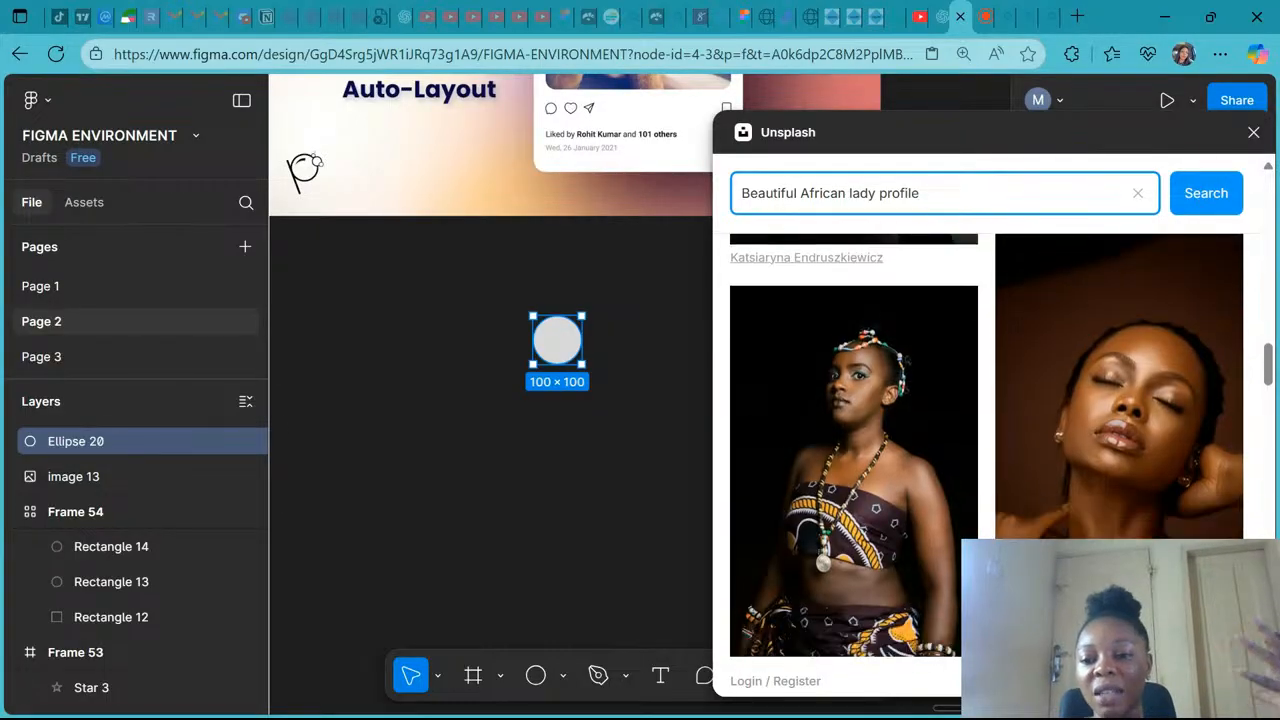
pyautogui.scroll(-5, 1018, 368)
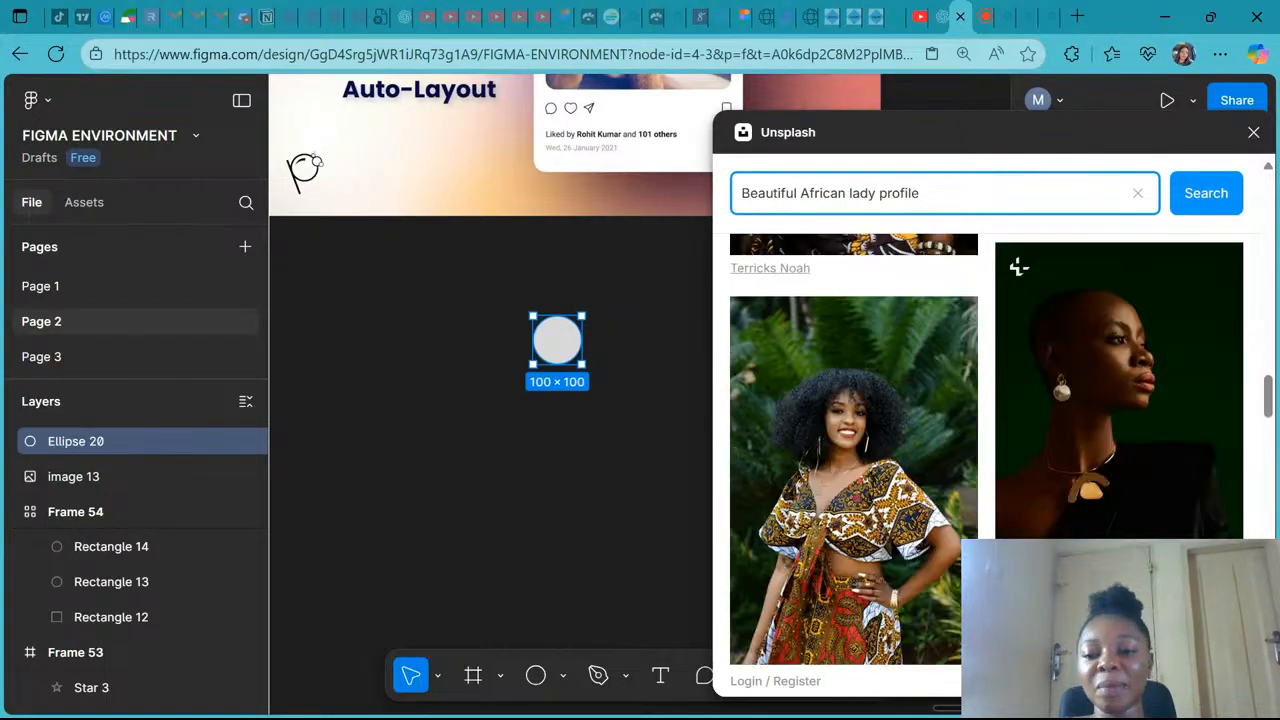
pyautogui.scroll(-5, 1018, 463)
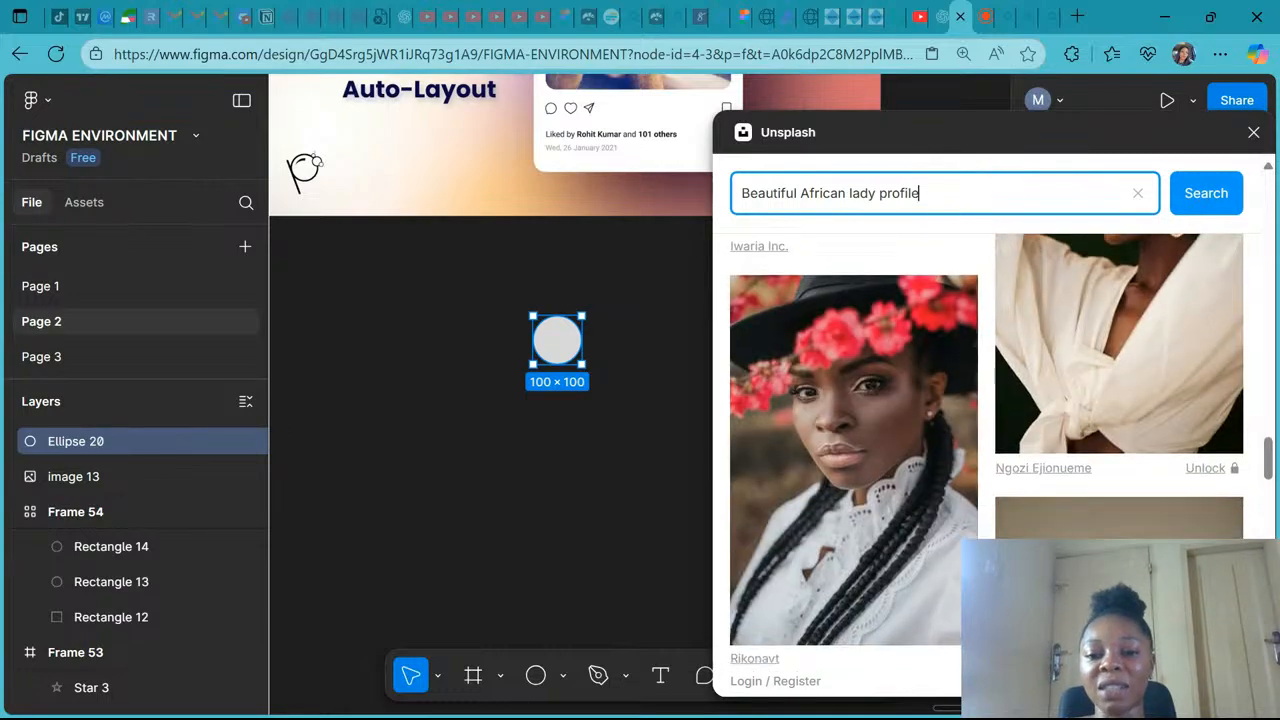
pyautogui.scroll(-5, 1018, 303)
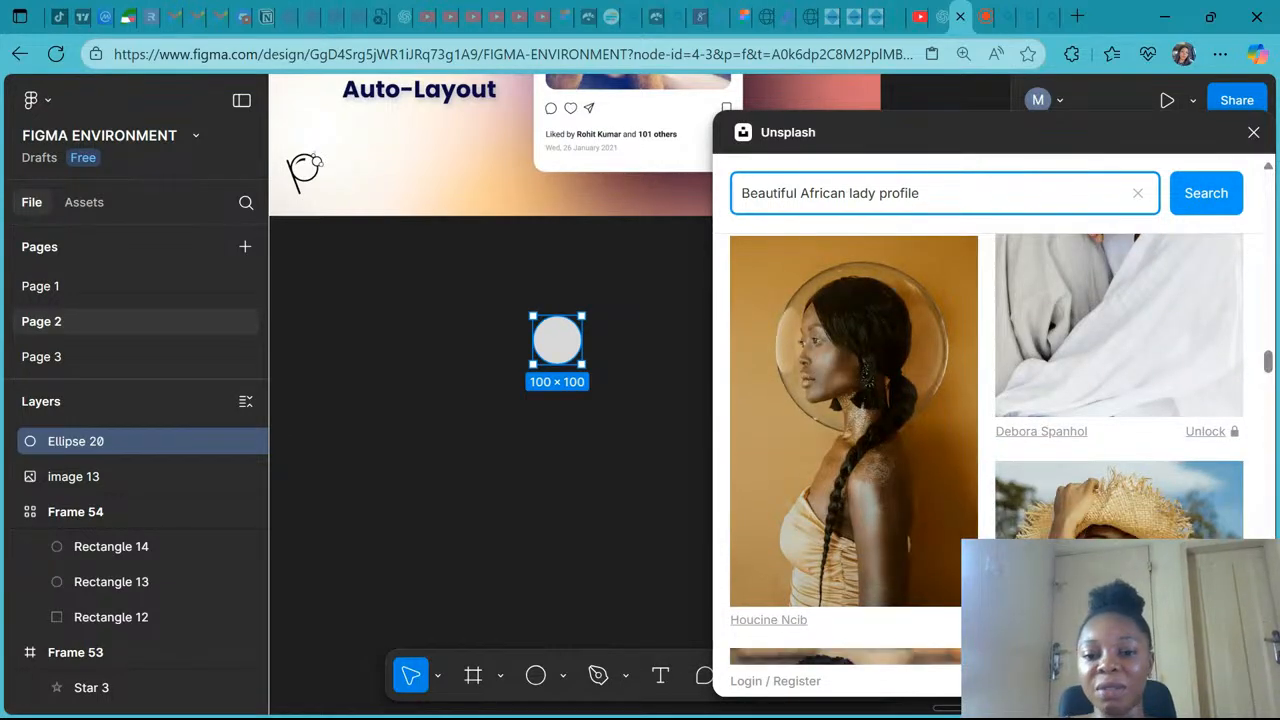
pyautogui.scroll(-6, 1018, 300)
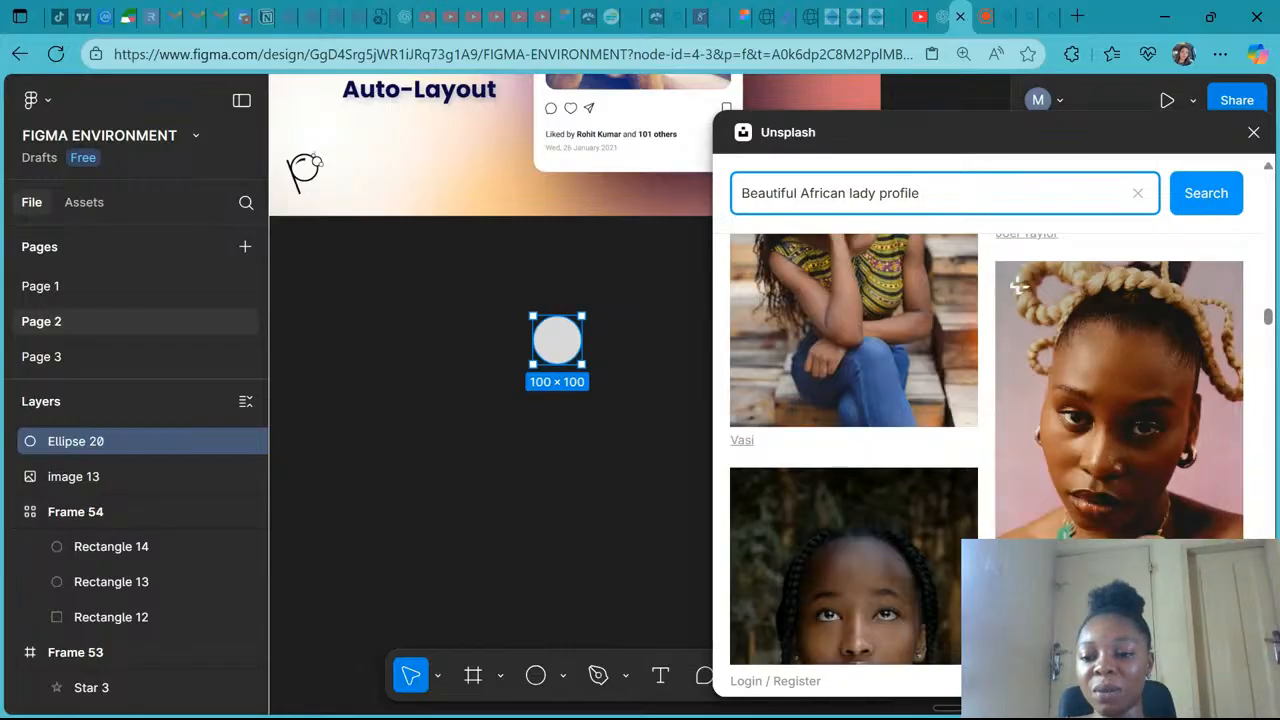
pyautogui.scroll(-1, 1018, 287)
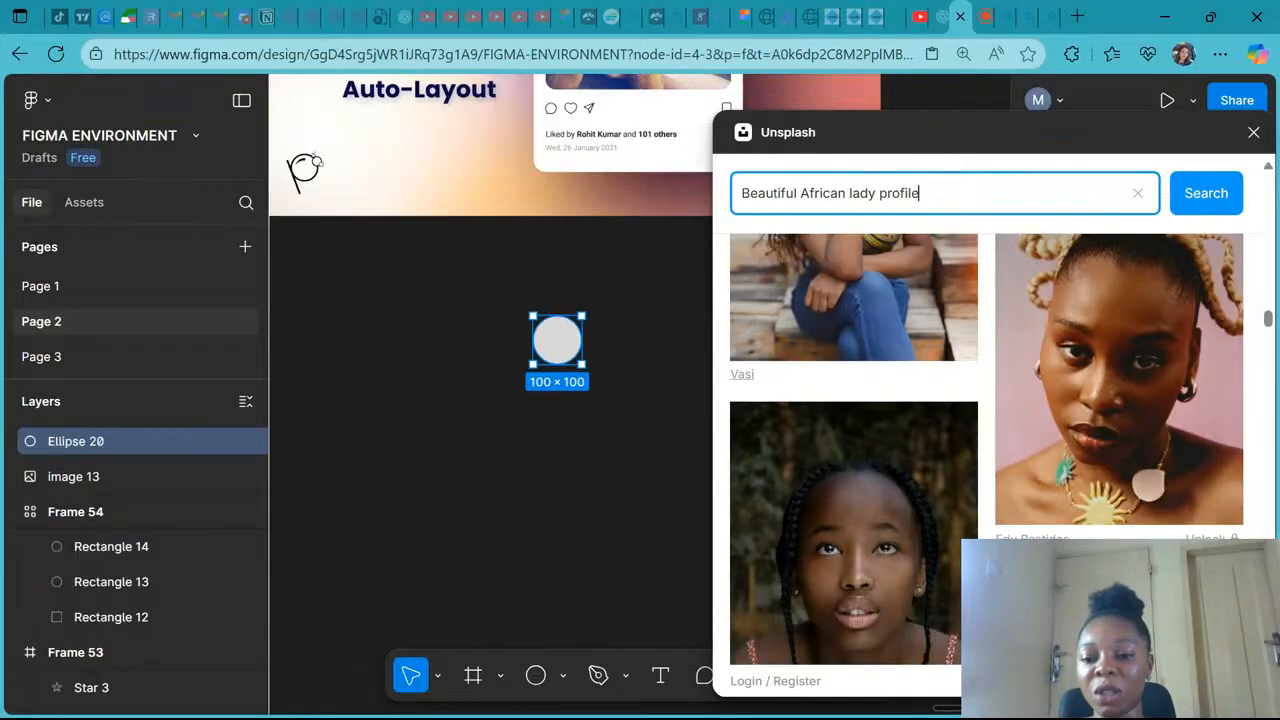
pyautogui.scroll(-6, 986, 440)
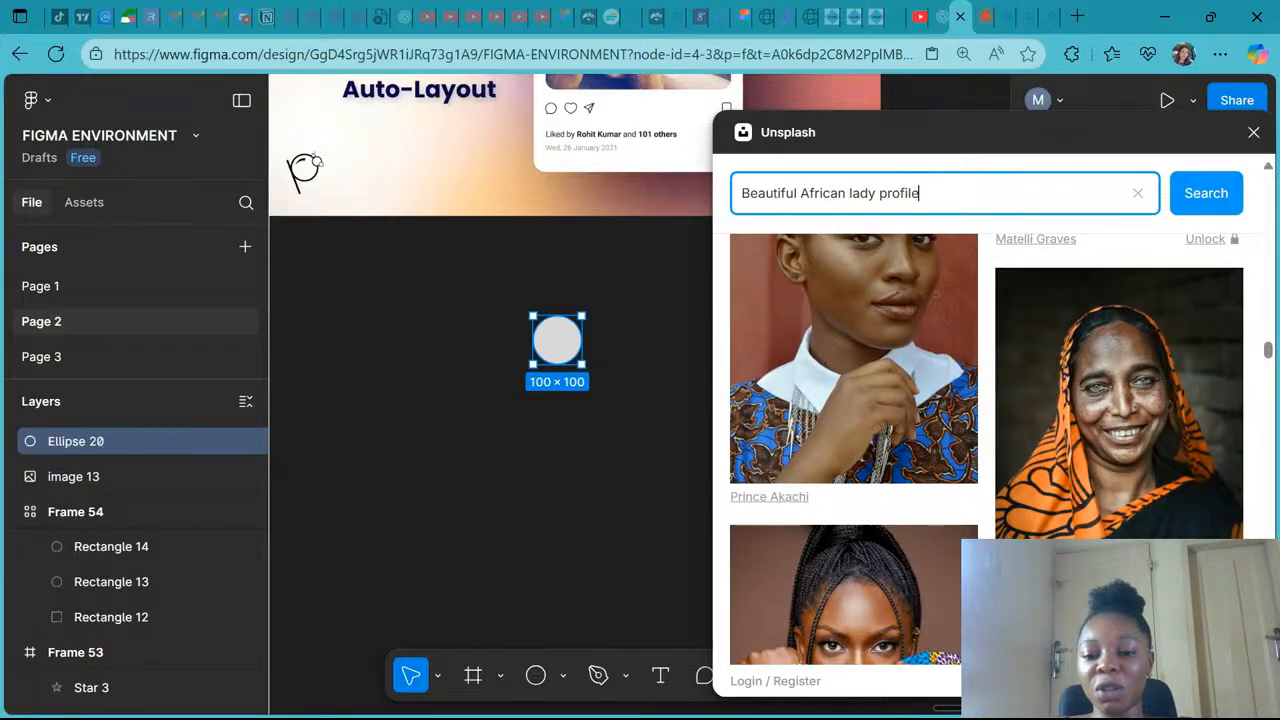
pyautogui.scroll(-10, 986, 440)
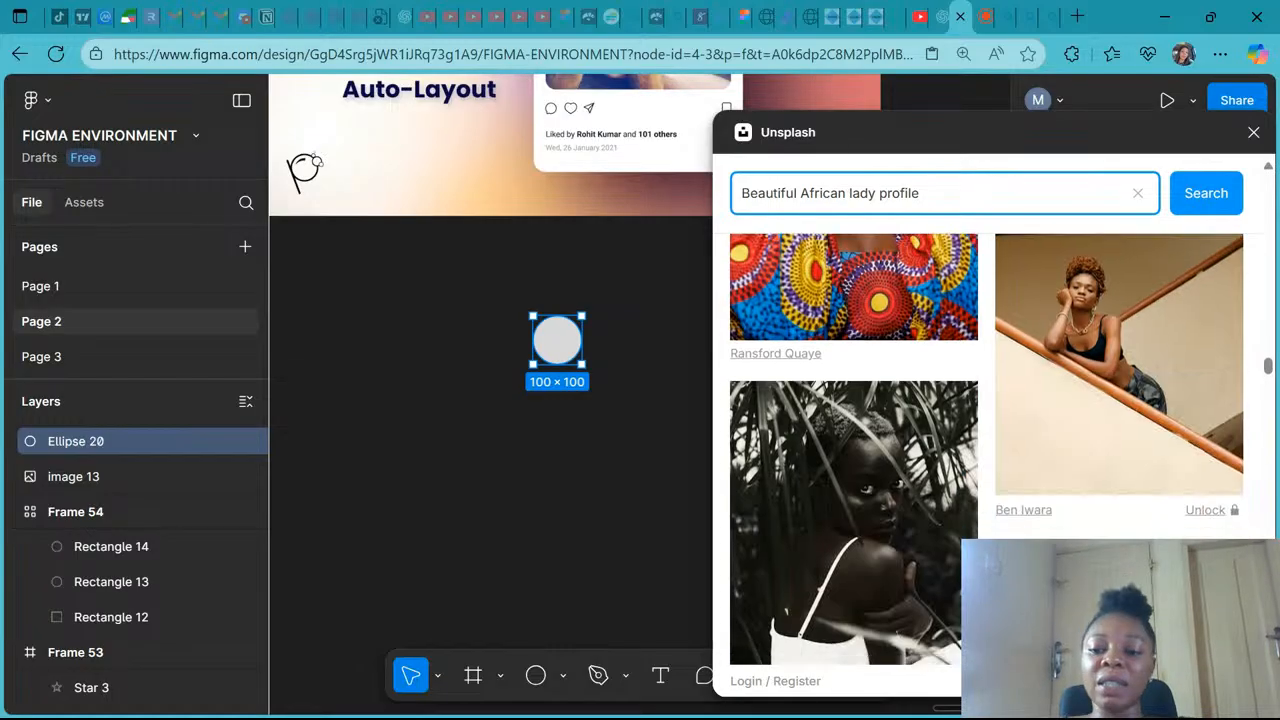
pyautogui.scroll(-1, 986, 440)
pyautogui.scroll(-5, 1017, 451)
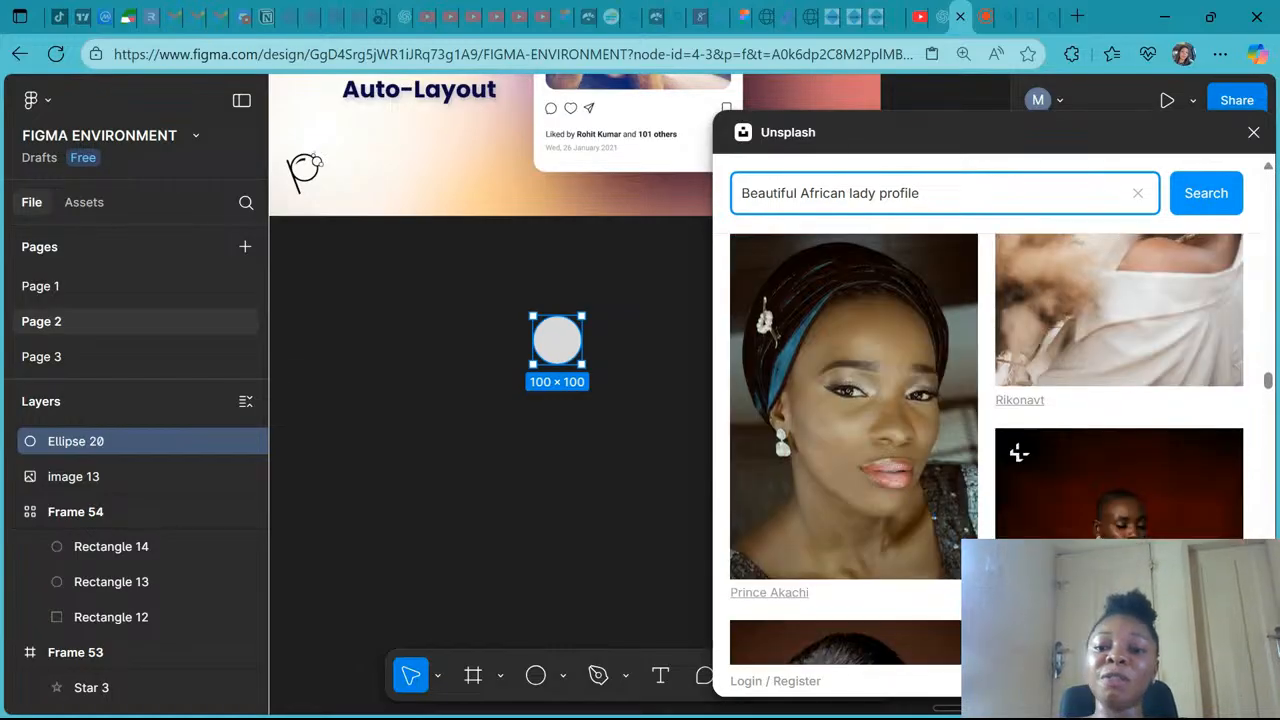
pyautogui.scroll(-3, 1018, 260)
pyautogui.scroll(-10, 1018, 260)
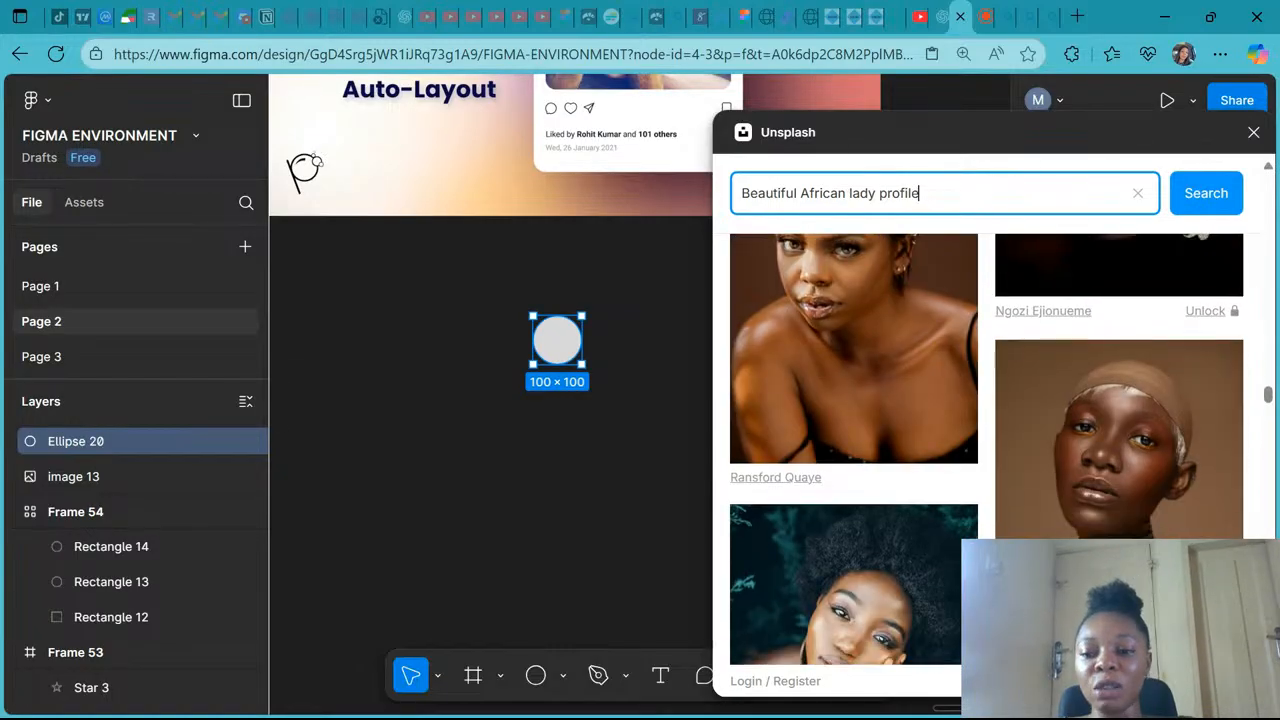
pyautogui.scroll(-8, 1018, 260)
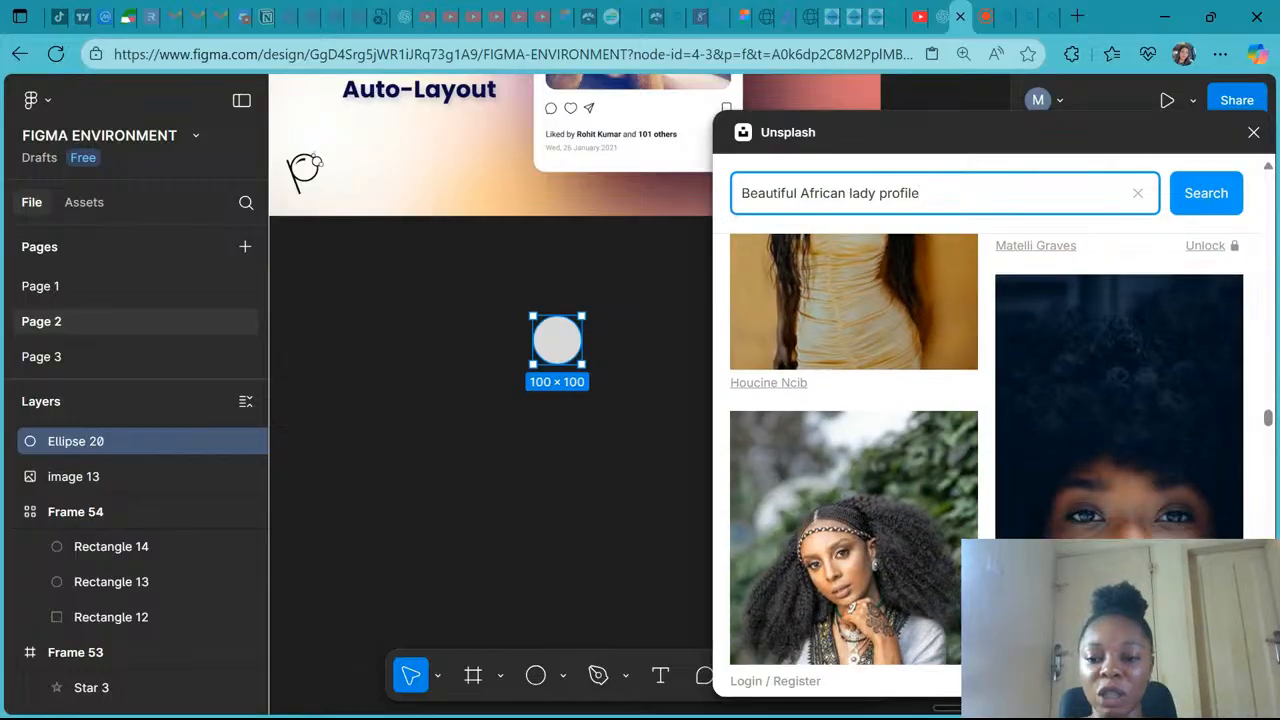
pyautogui.scroll(-6, 1018, 400)
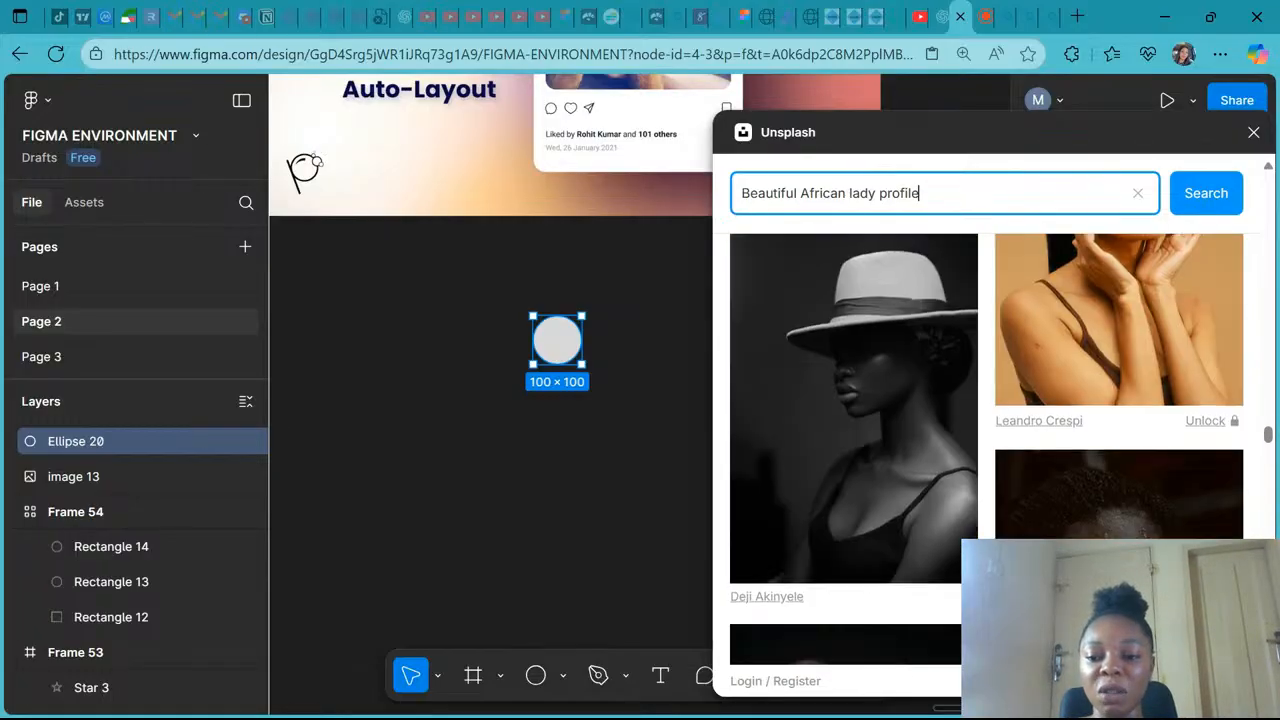
pyautogui.scroll(-8, 1018, 530)
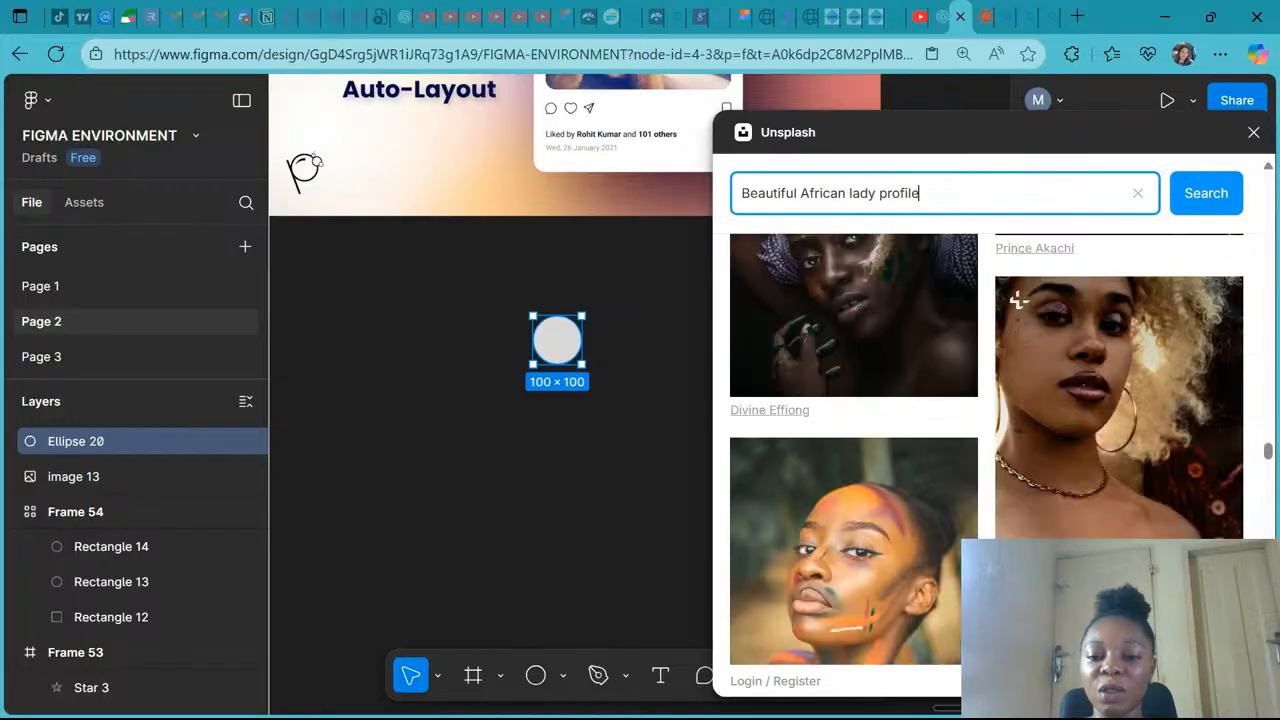
pyautogui.scroll(-3, 990, 420)
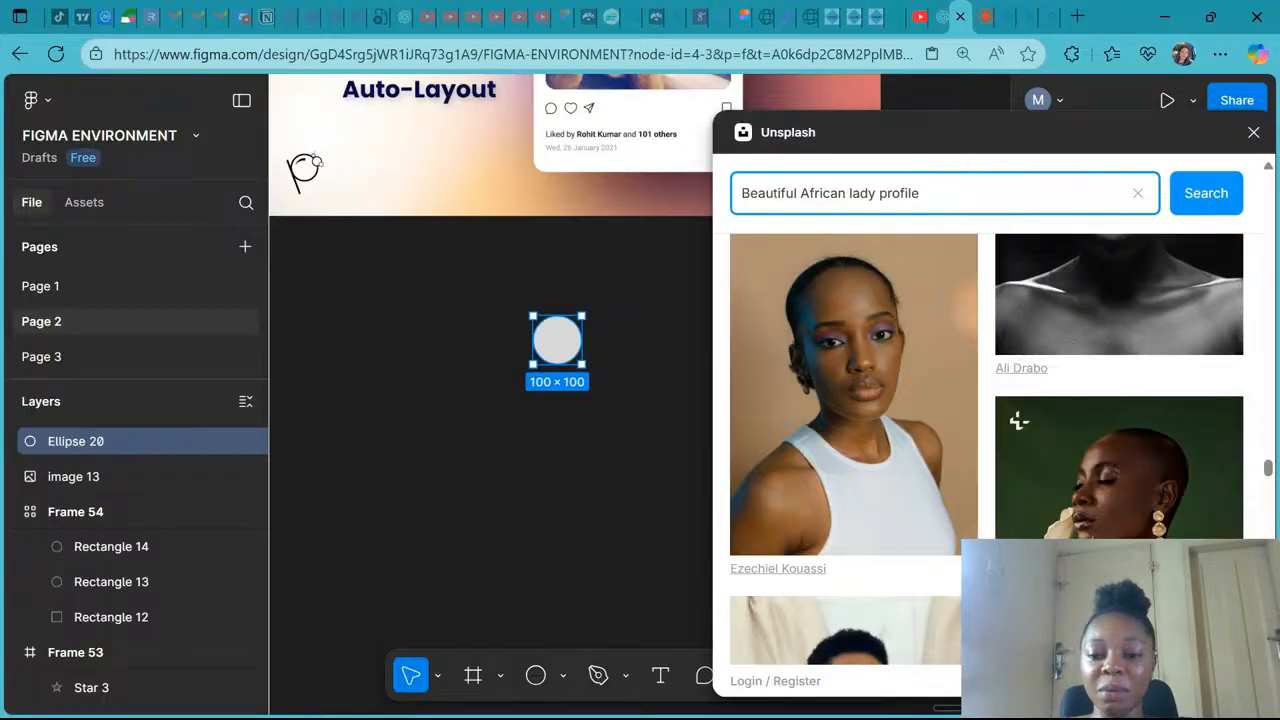
pyautogui.scroll(-3, 987, 450)
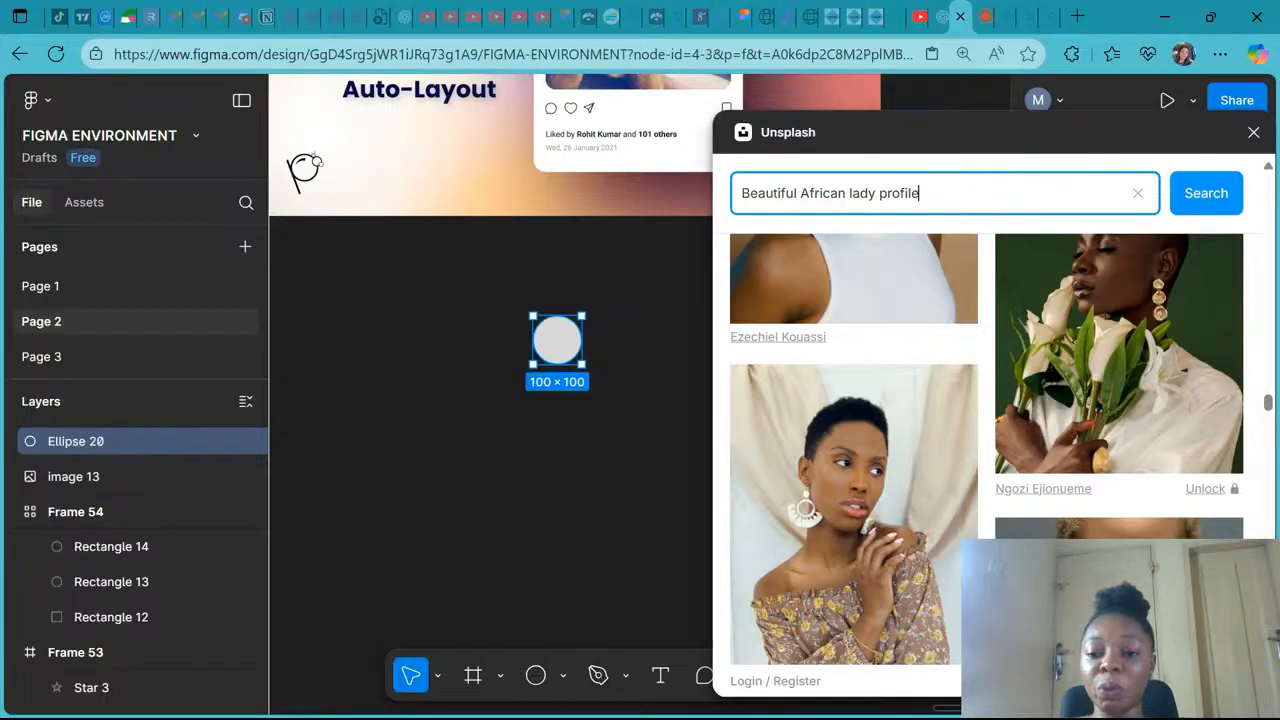
pyautogui.scroll(-5, 987, 450)
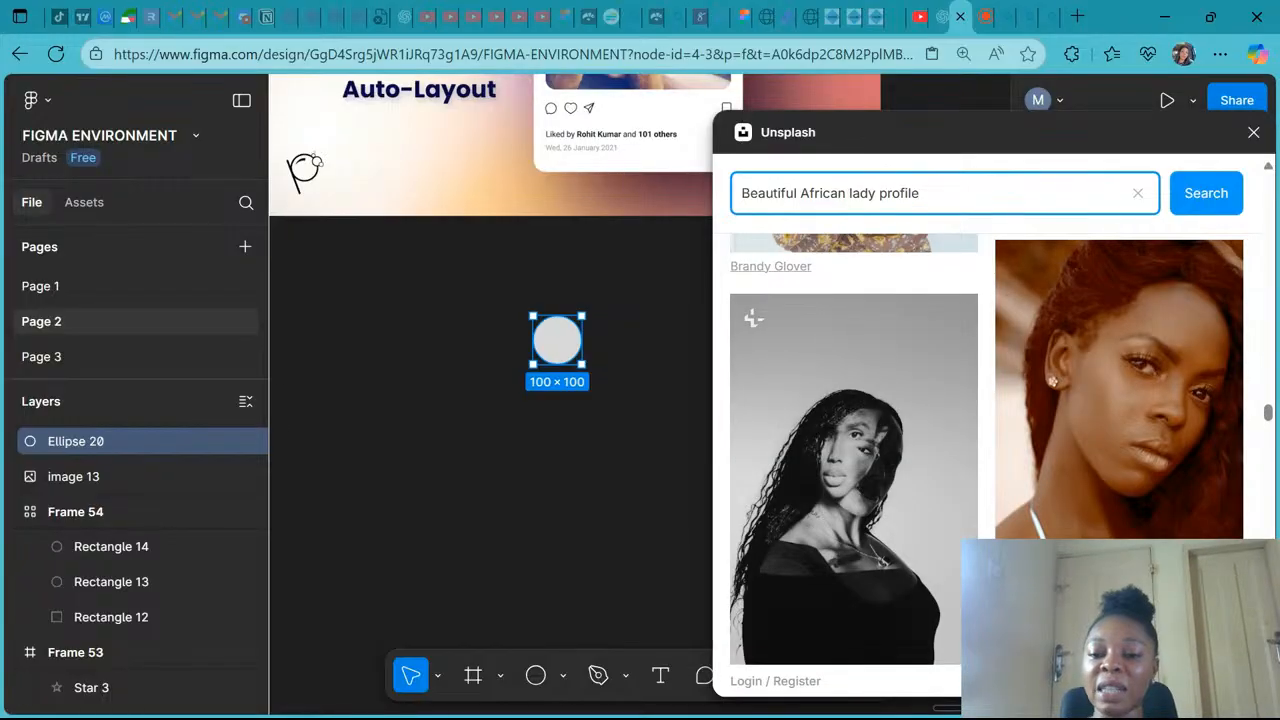
pyautogui.scroll(-5, 1163, 374)
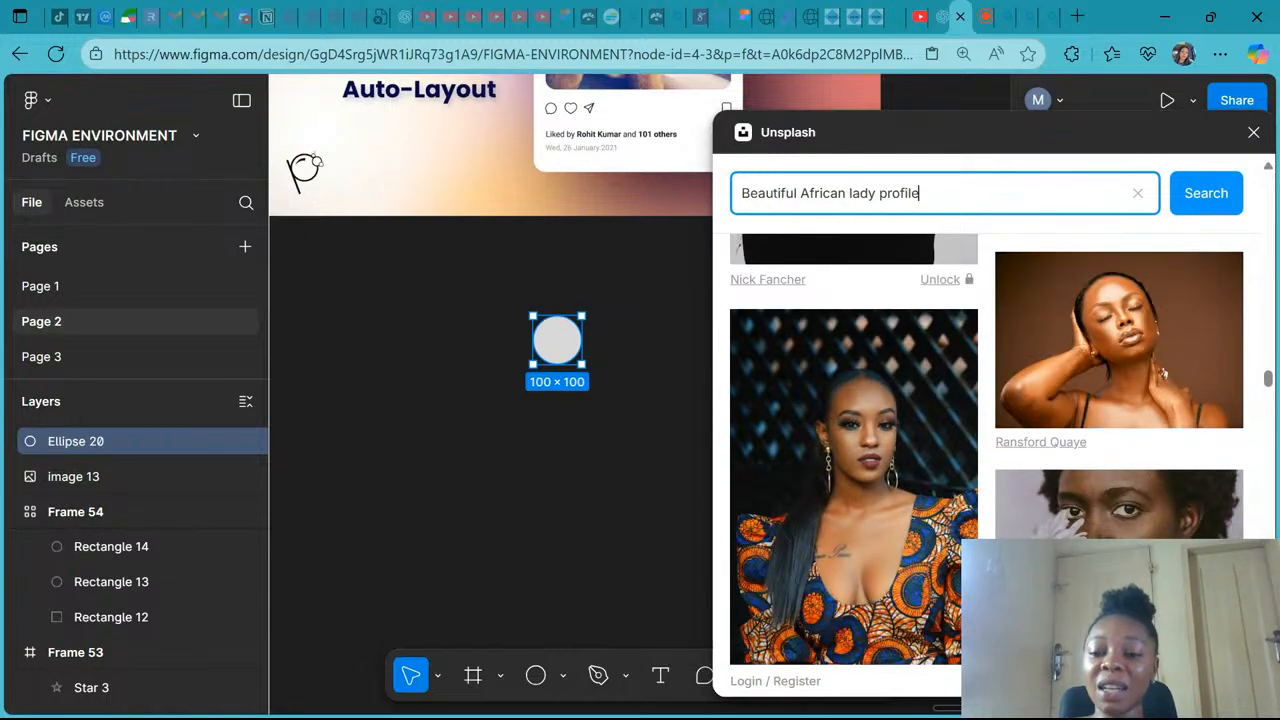
pyautogui.scroll(-3, 1163, 374)
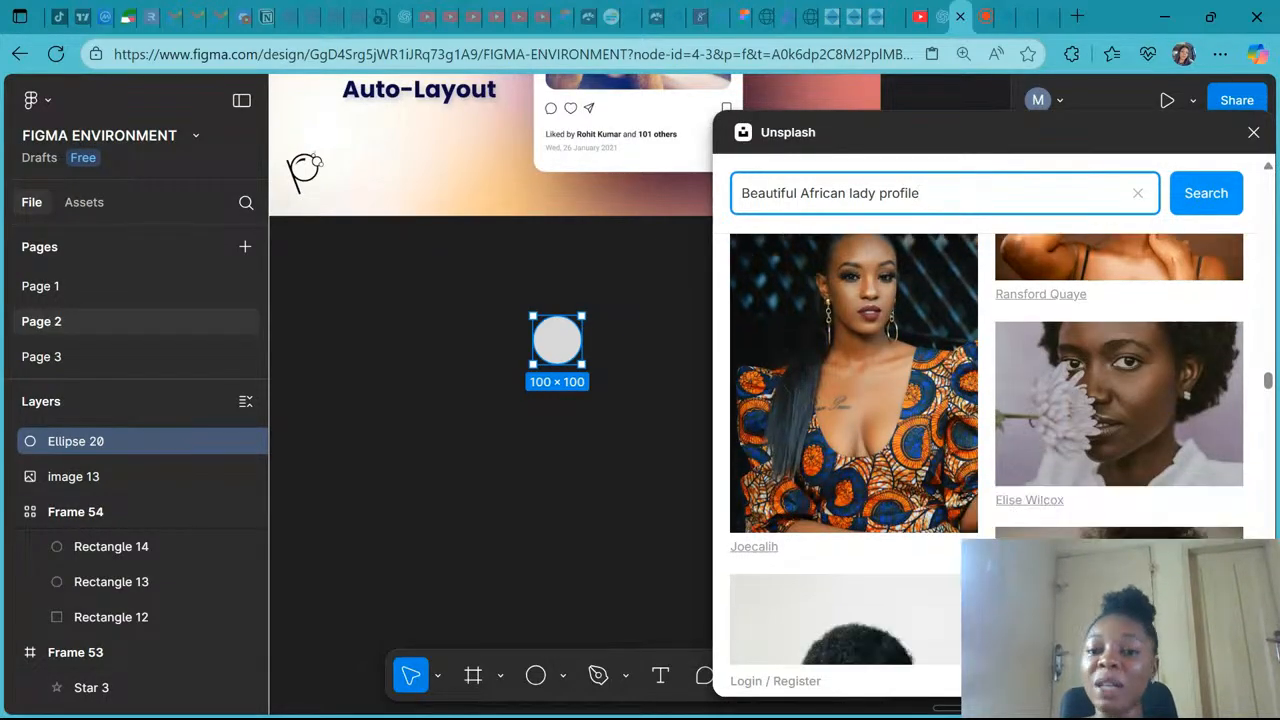
pyautogui.scroll(-3, 1018, 402)
pyautogui.scroll(-3, 1018, 402)
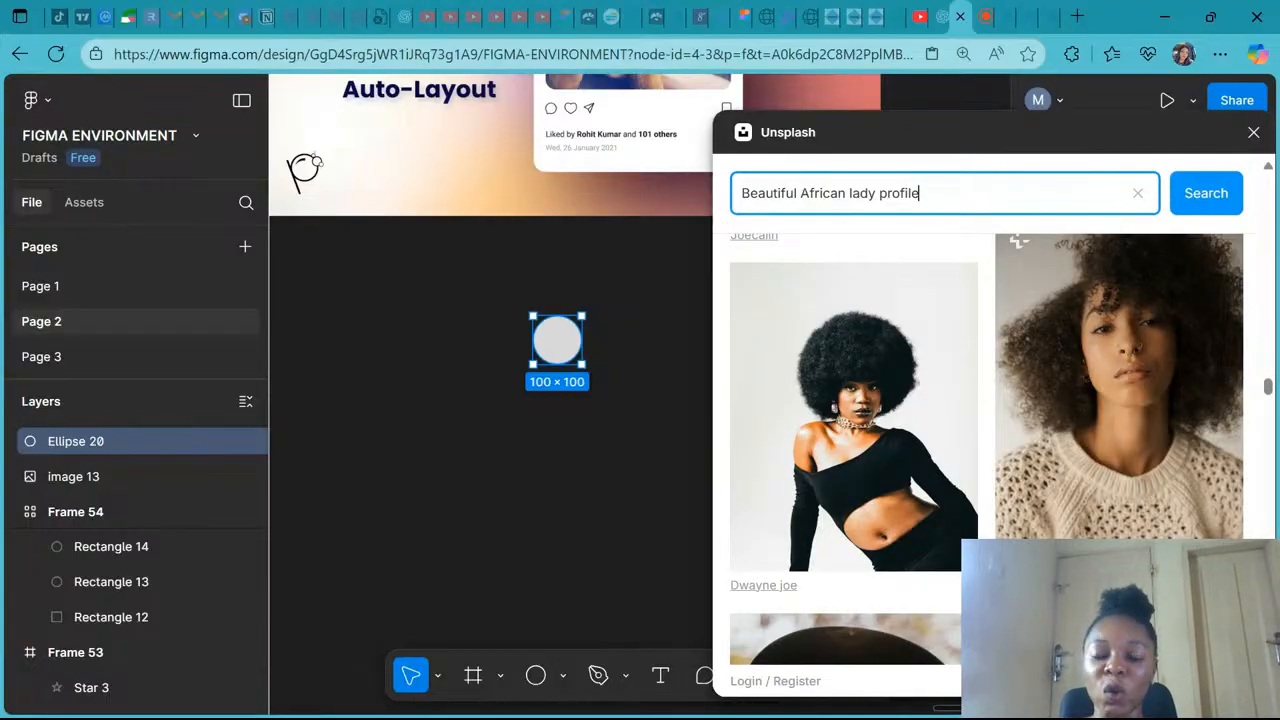
pyautogui.scroll(-5, 987, 449)
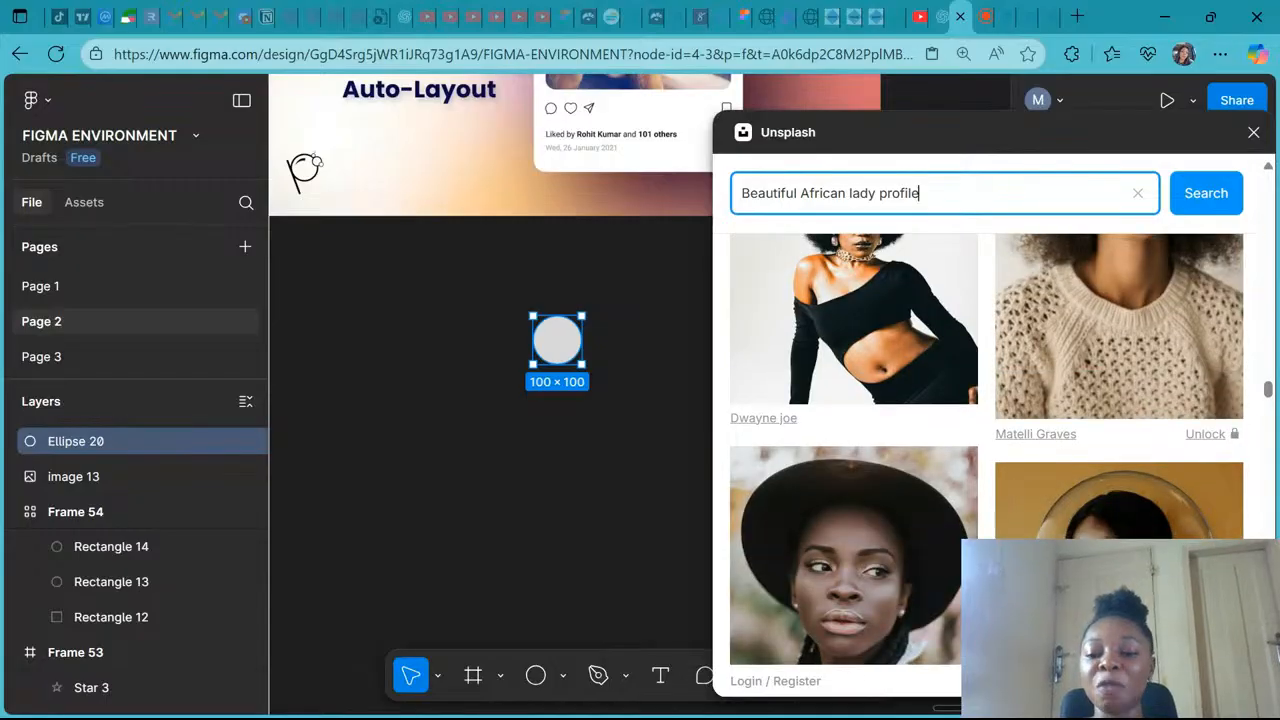
pyautogui.scroll(-3, 987, 449)
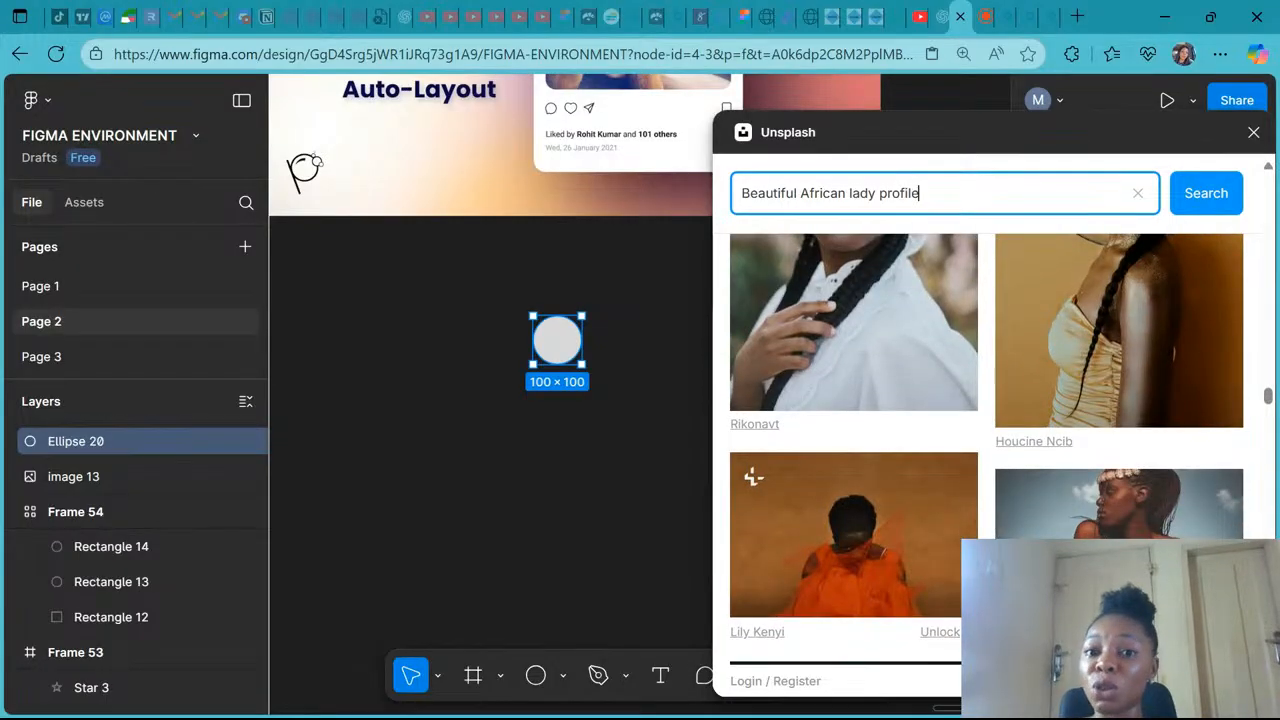
pyautogui.scroll(-3, 987, 449)
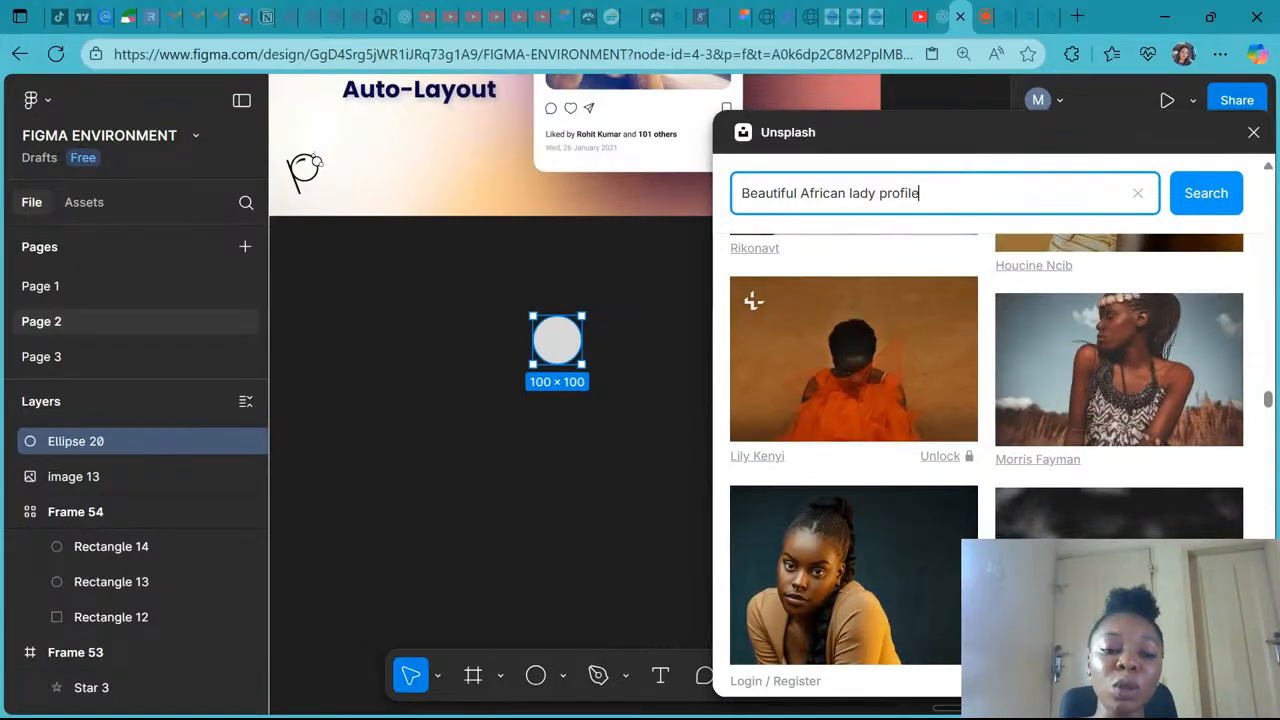
pyautogui.scroll(-2, 987, 449)
pyautogui.scroll(-3, 987, 449)
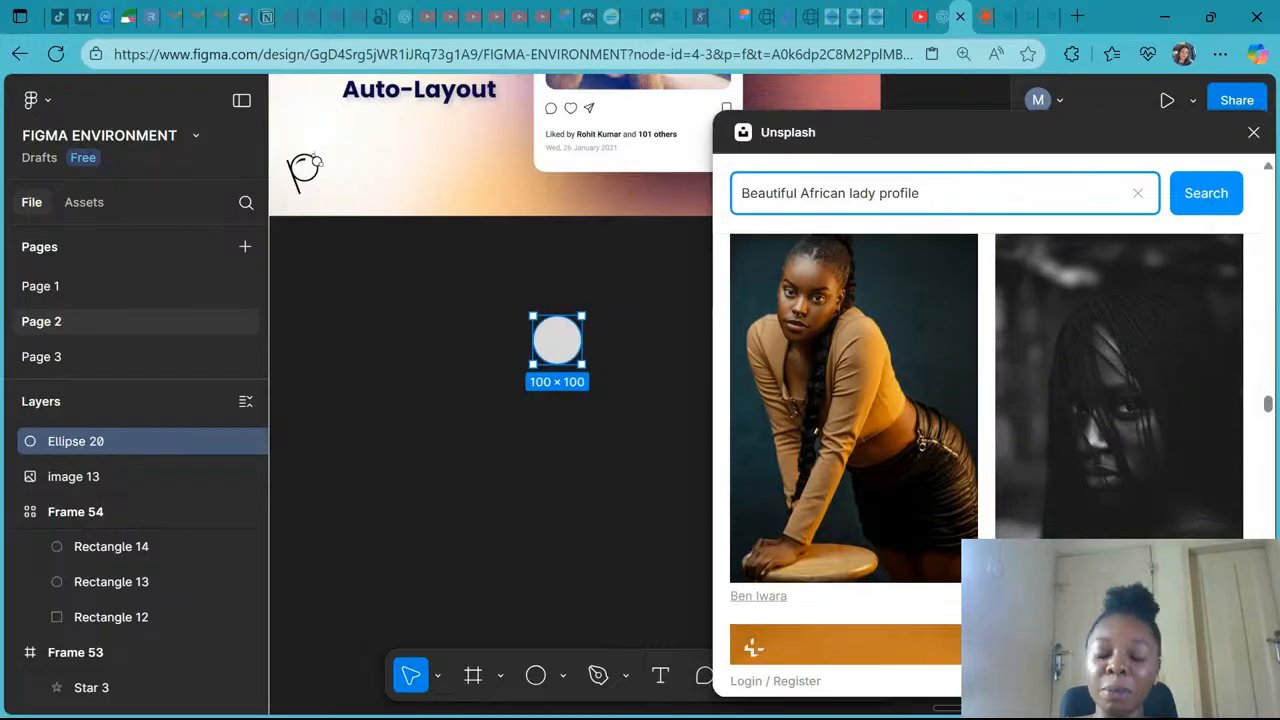
pyautogui.scroll(-3, 987, 449)
pyautogui.scroll(-2, 987, 449)
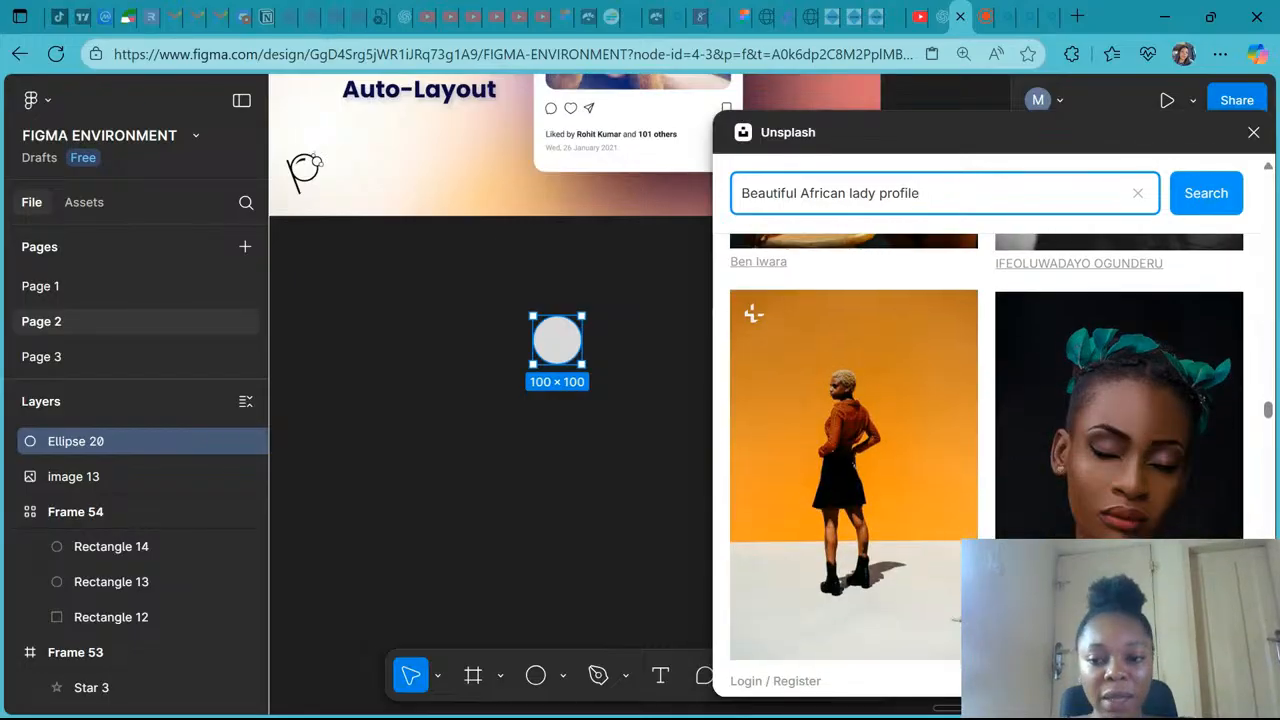
pyautogui.scroll(-3, 987, 449)
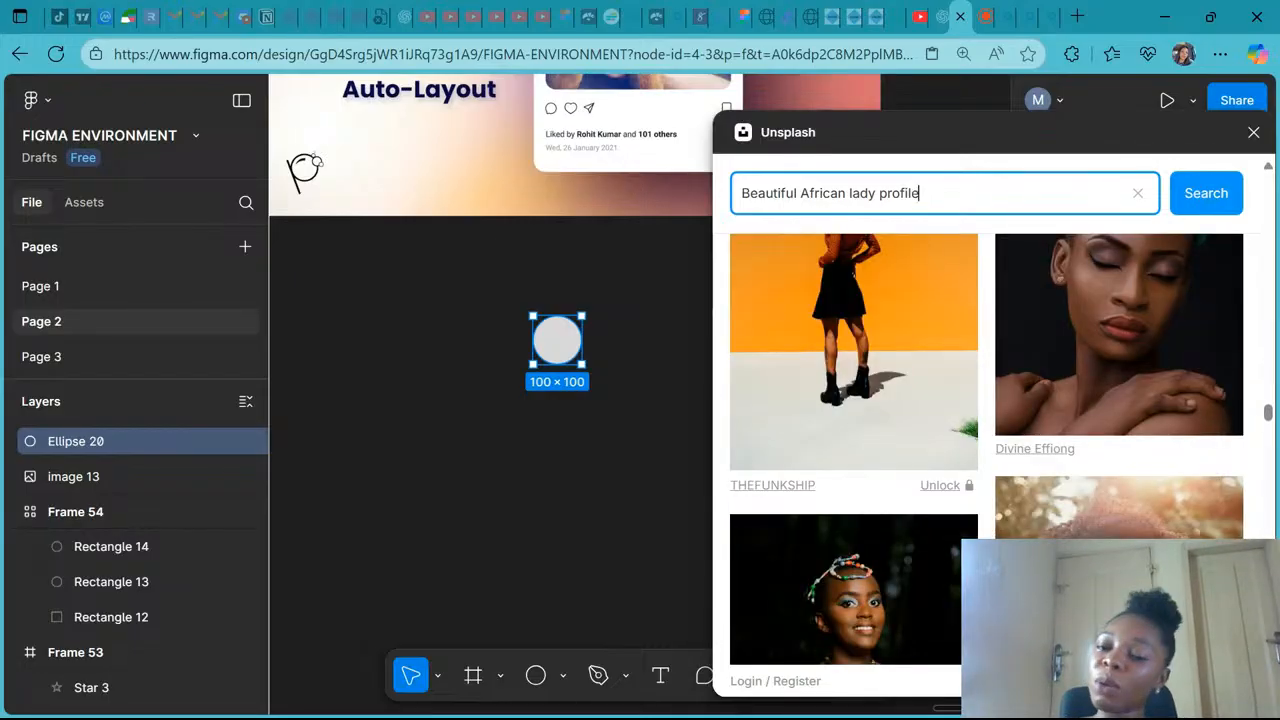
pyautogui.scroll(-2, 987, 449)
pyautogui.scroll(-1, 987, 449)
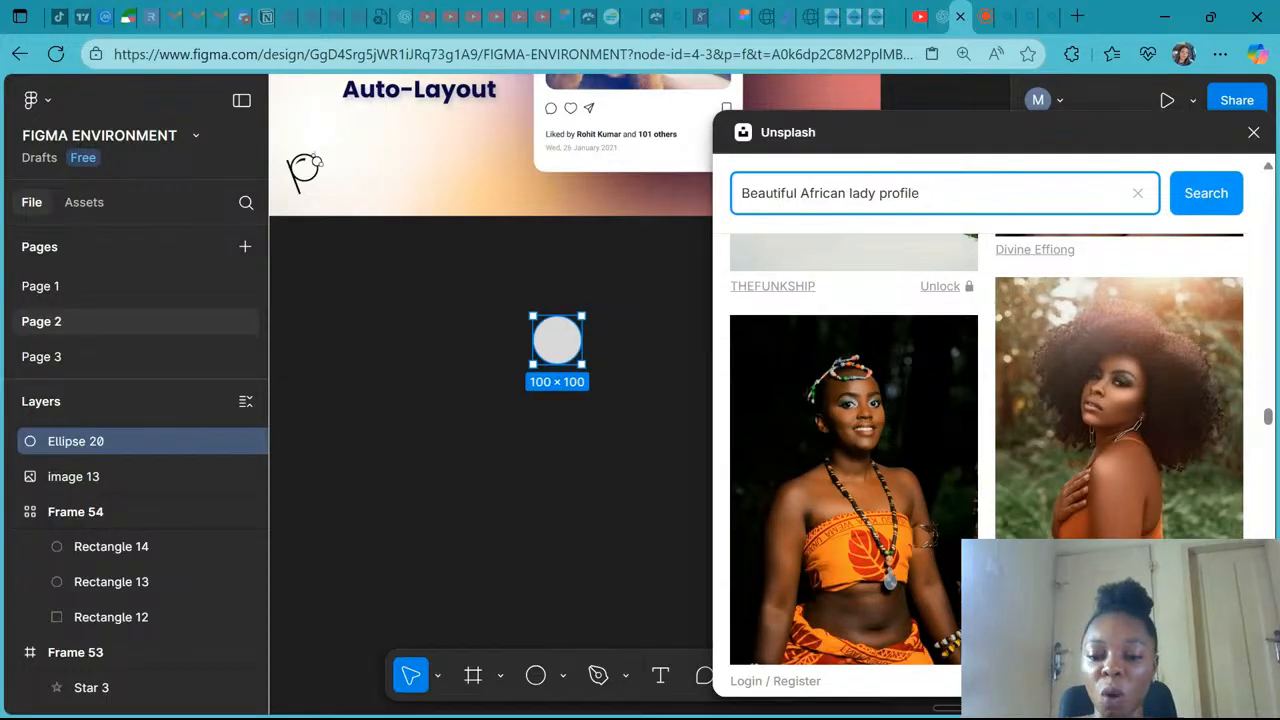
# - Examine the further Unsplash search results for a portrait that suits the avatar circle
pyautogui.scroll(-3, 987, 449)
pyautogui.scroll(-3, 987, 449)
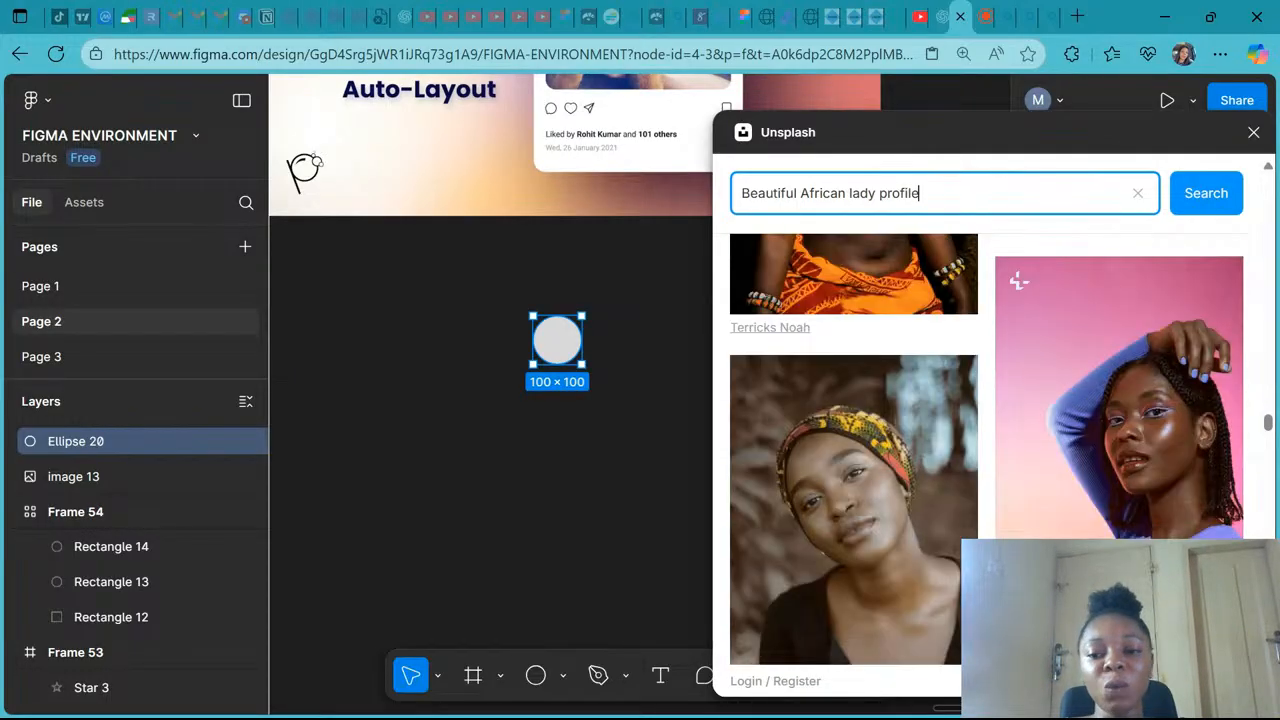
pyautogui.scroll(-10, 987, 449)
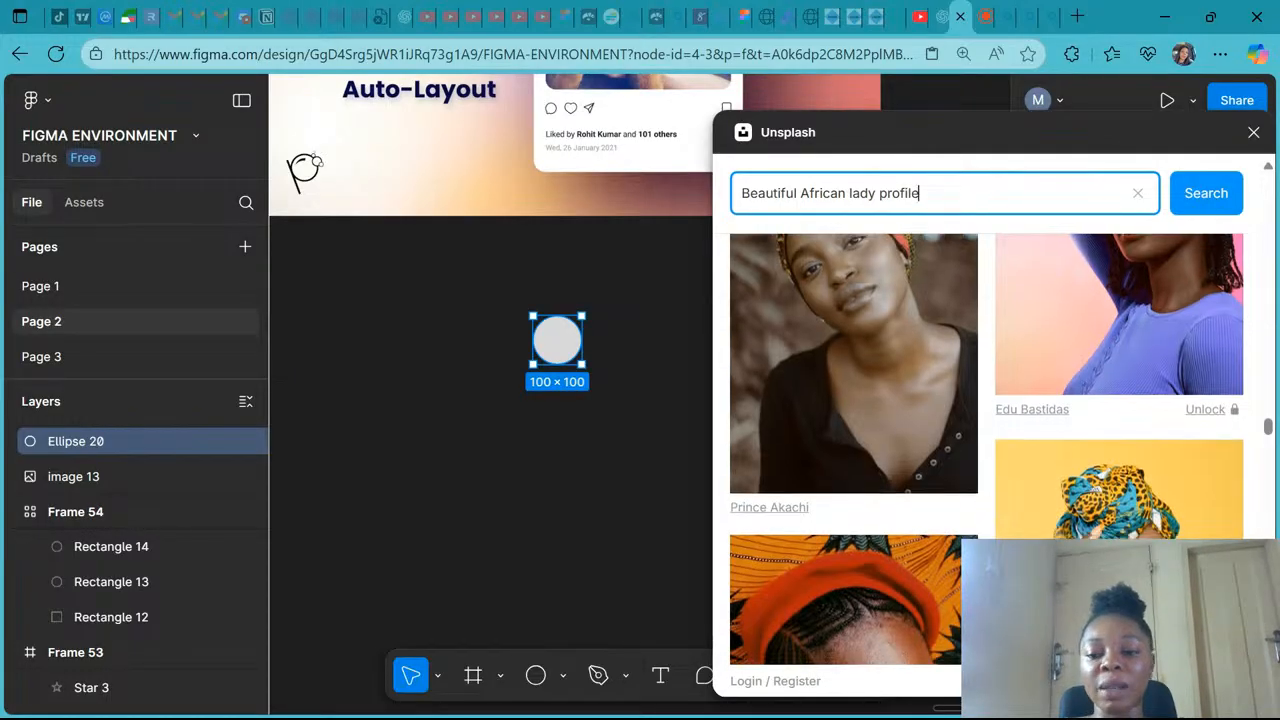
pyautogui.scroll(-4, 1018, 338)
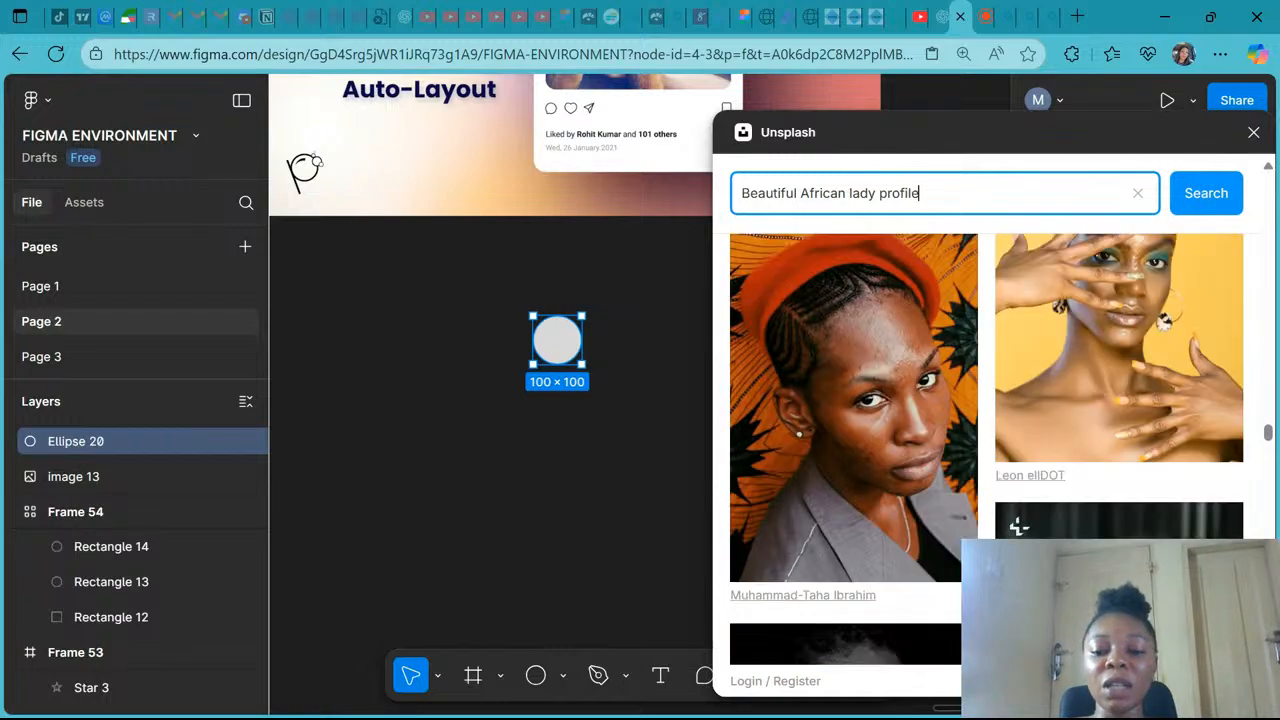
pyautogui.scroll(-8, 1018, 338)
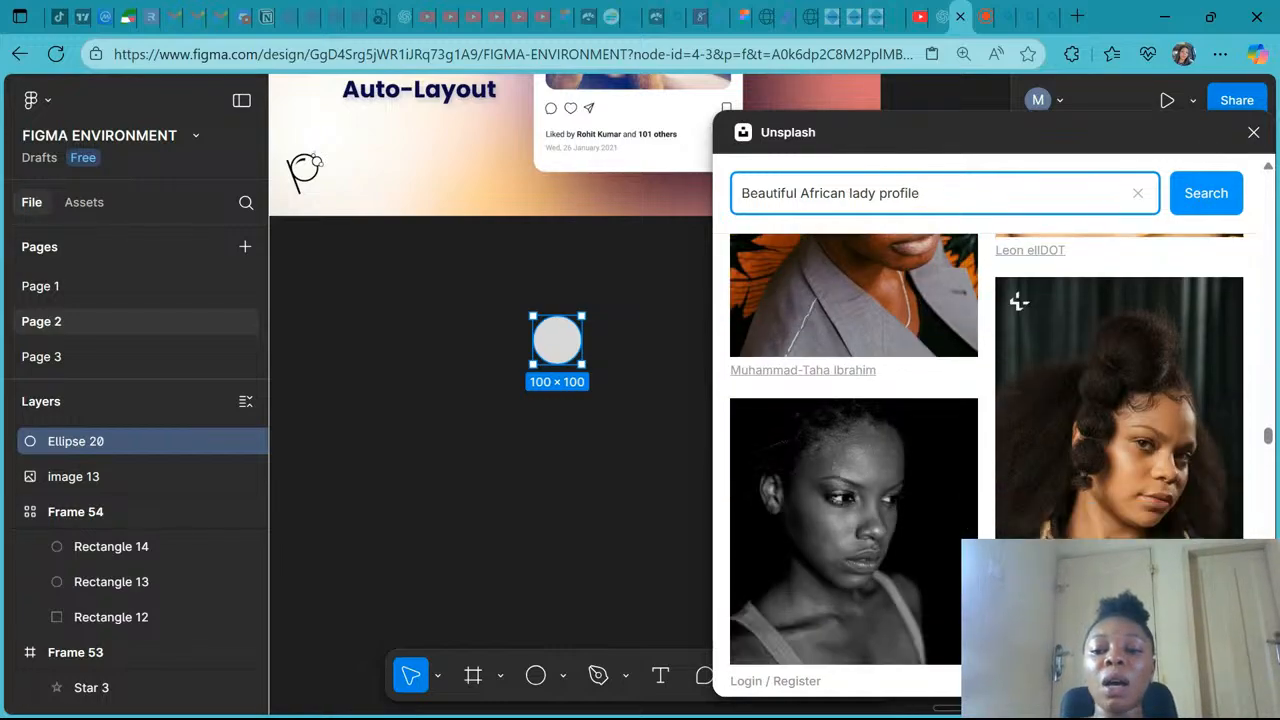
pyautogui.scroll(-1, 1018, 405)
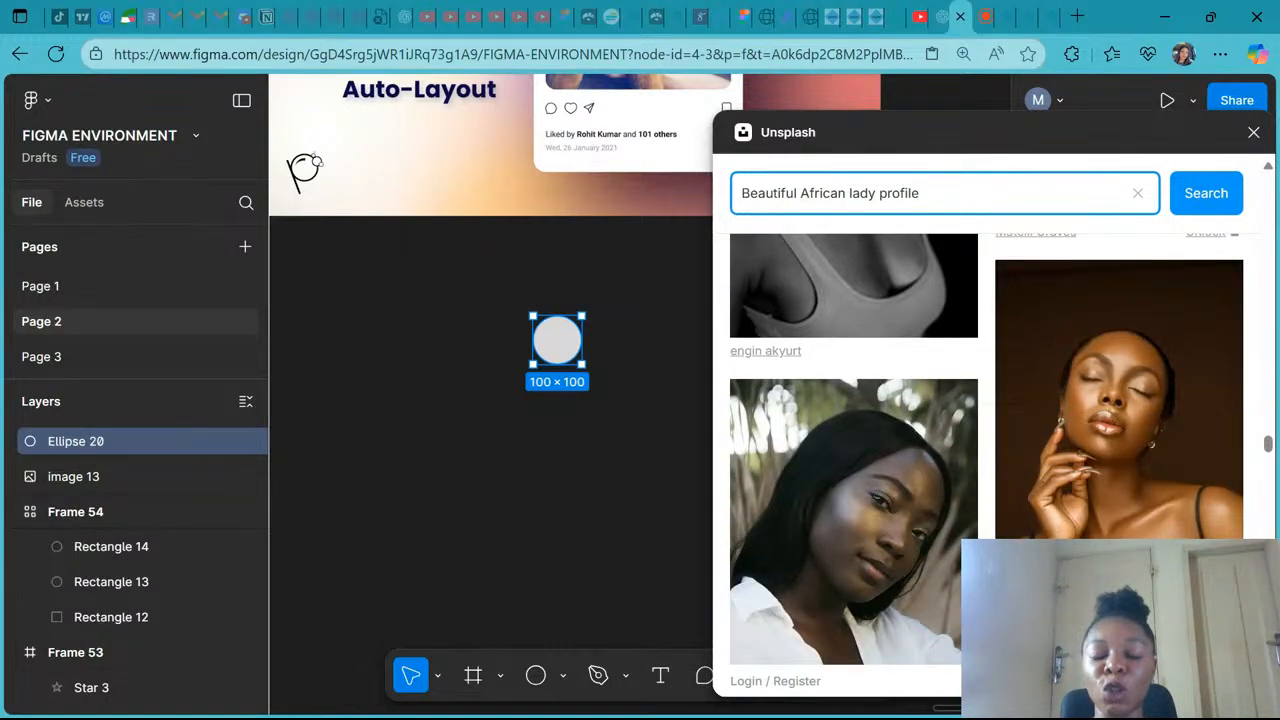
pyautogui.scroll(-3, 1018, 405)
pyautogui.scroll(-4, 1018, 405)
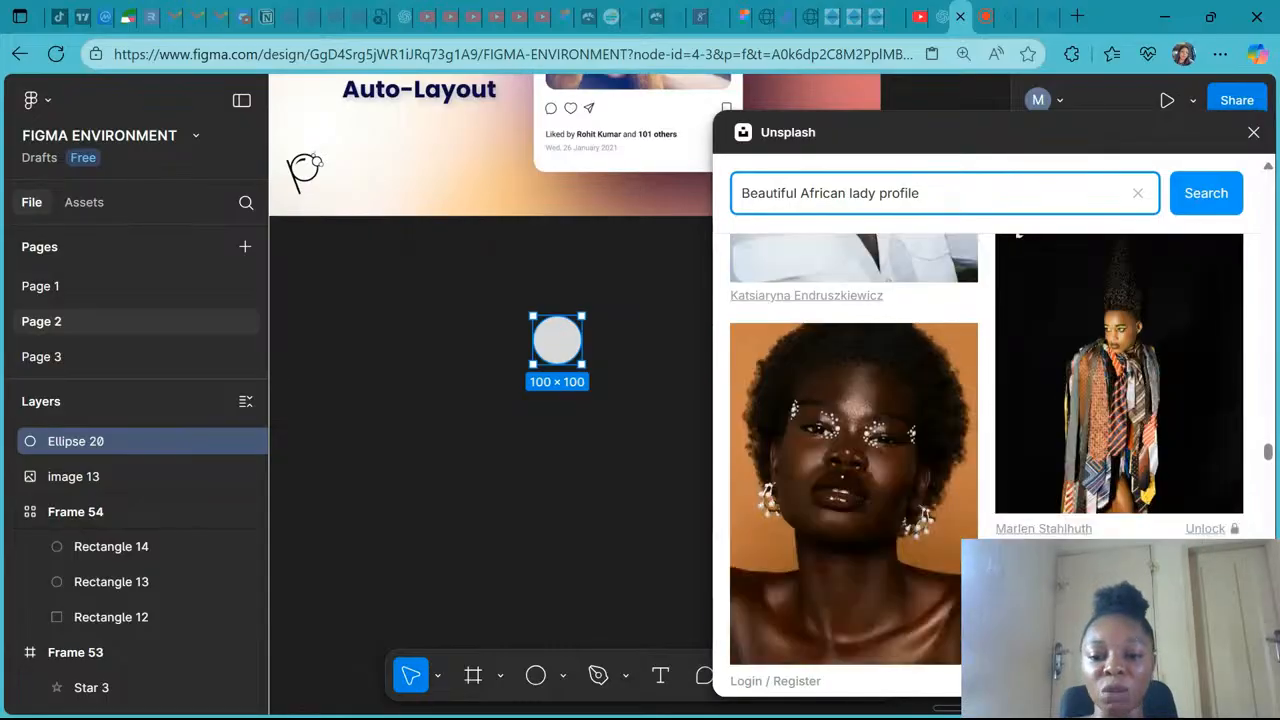
pyautogui.scroll(-3, 936, 557)
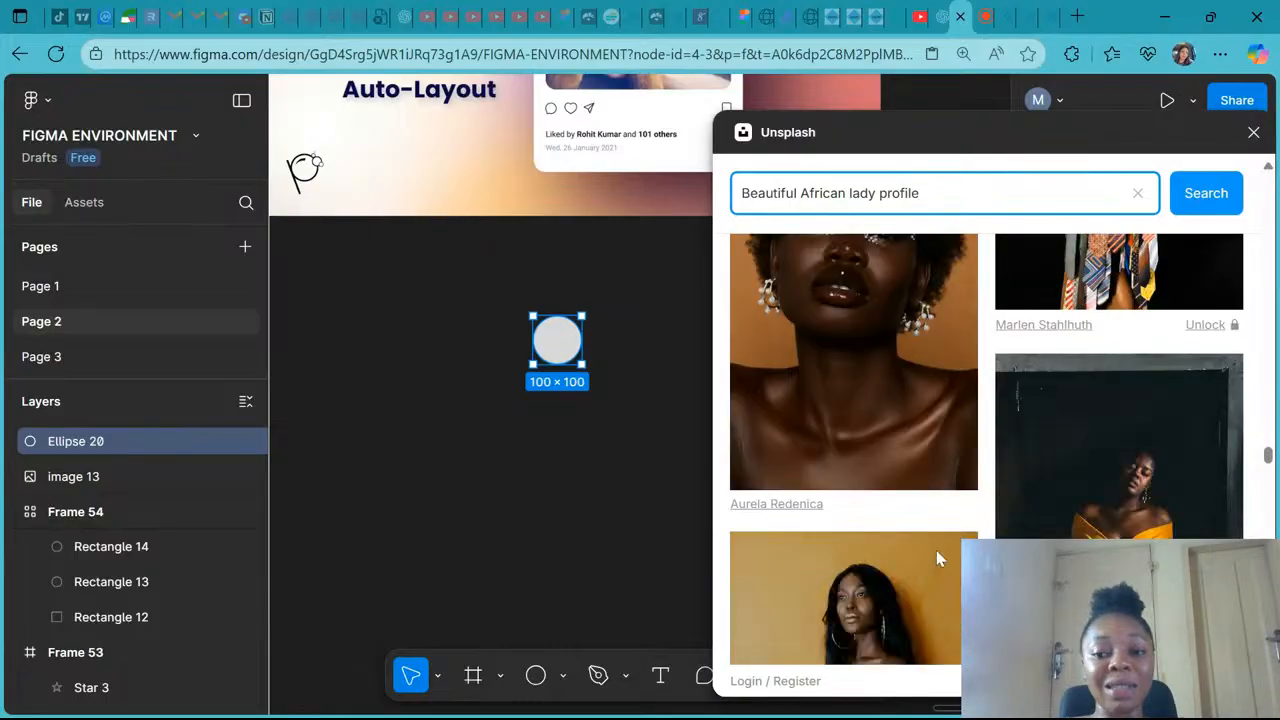
pyautogui.scroll(-2, 938, 558)
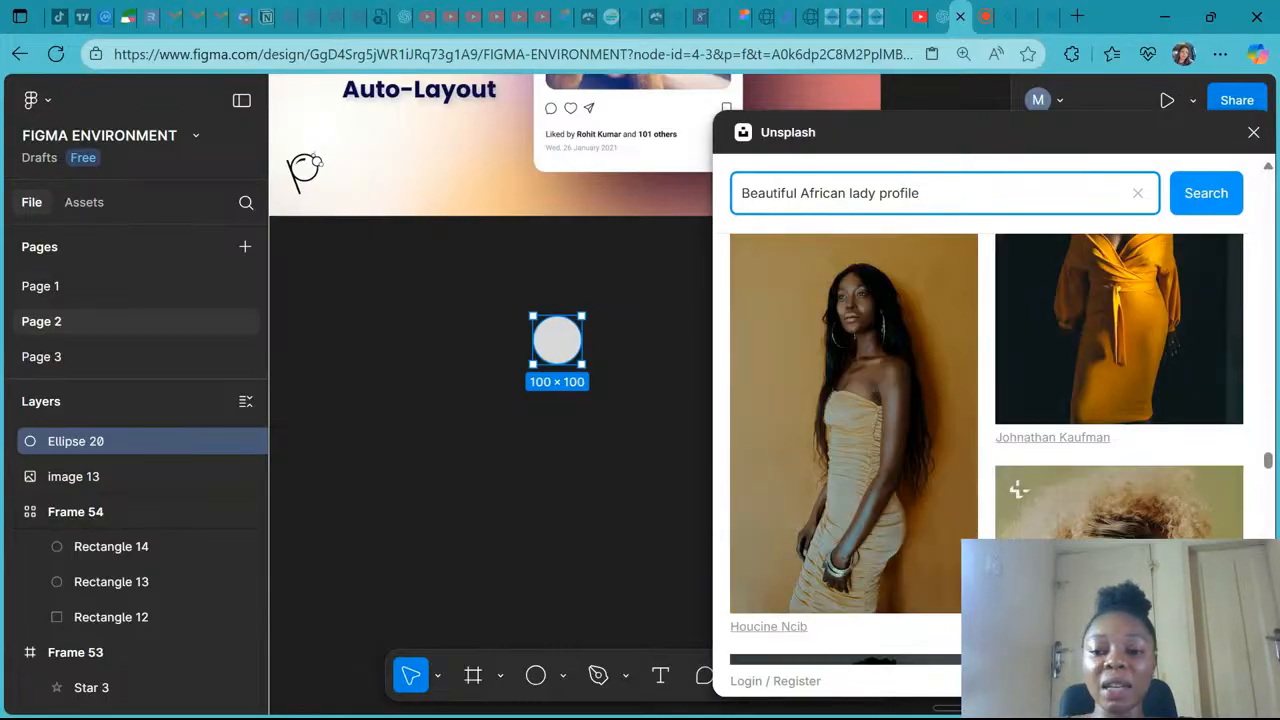
pyautogui.scroll(-2, 986, 450)
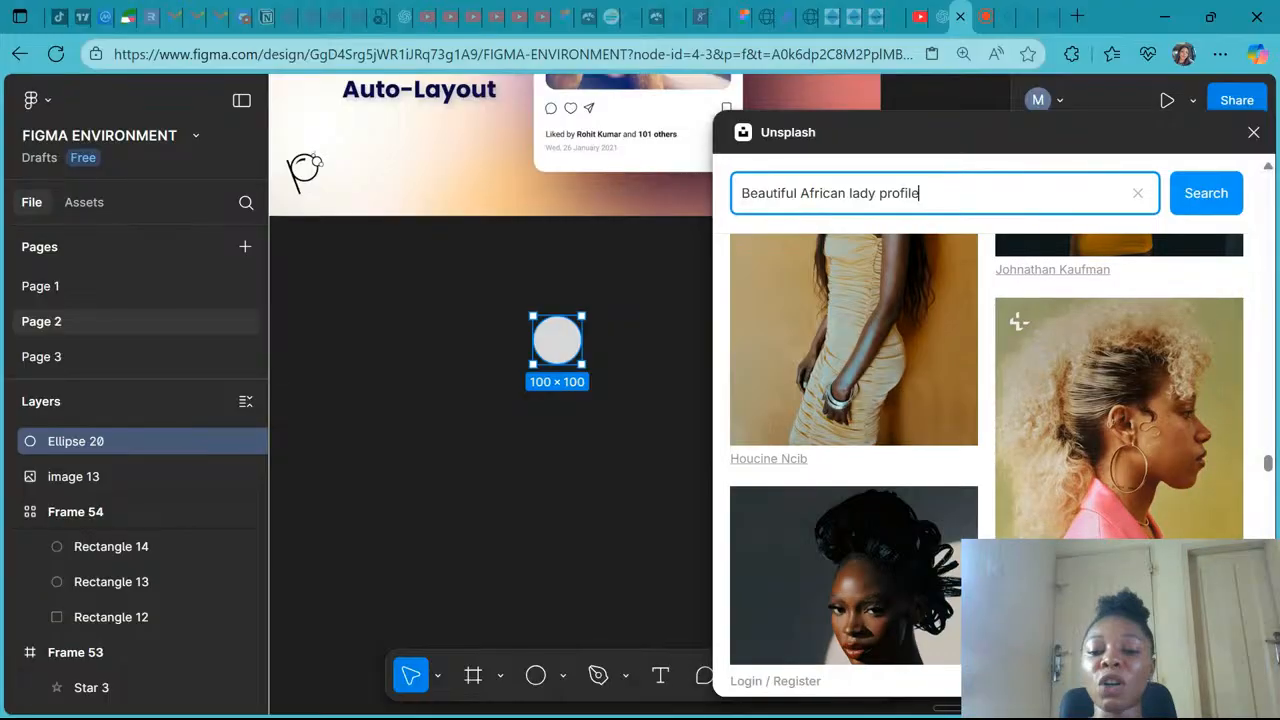
pyautogui.scroll(-2, 986, 450)
pyautogui.scroll(-2, 986, 450)
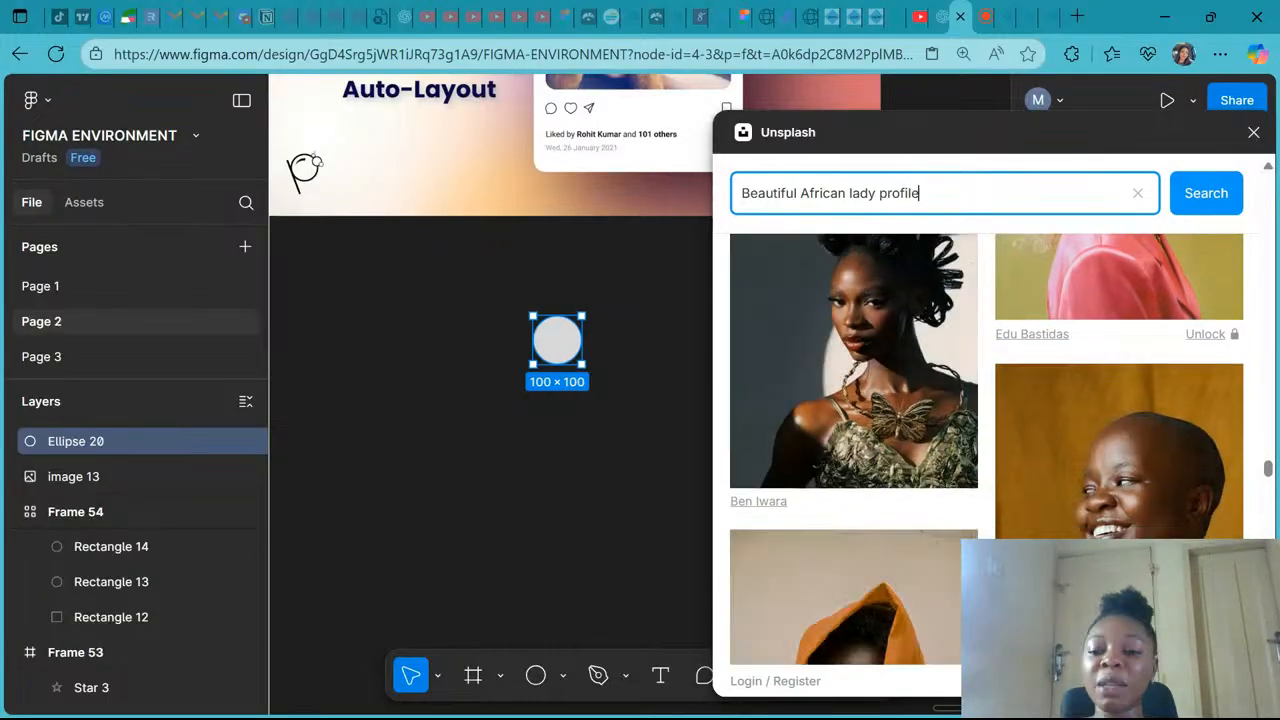
pyautogui.scroll(-2, 986, 450)
pyautogui.scroll(-1, 986, 450)
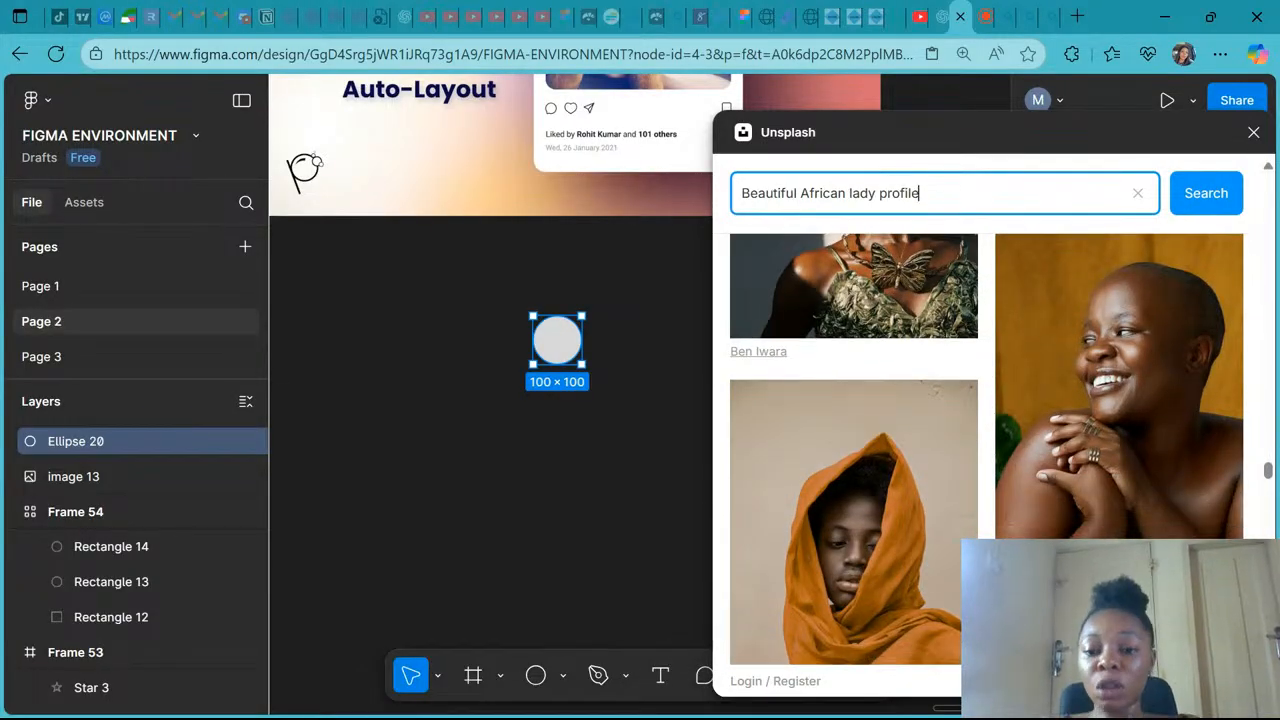
pyautogui.scroll(-2, 986, 450)
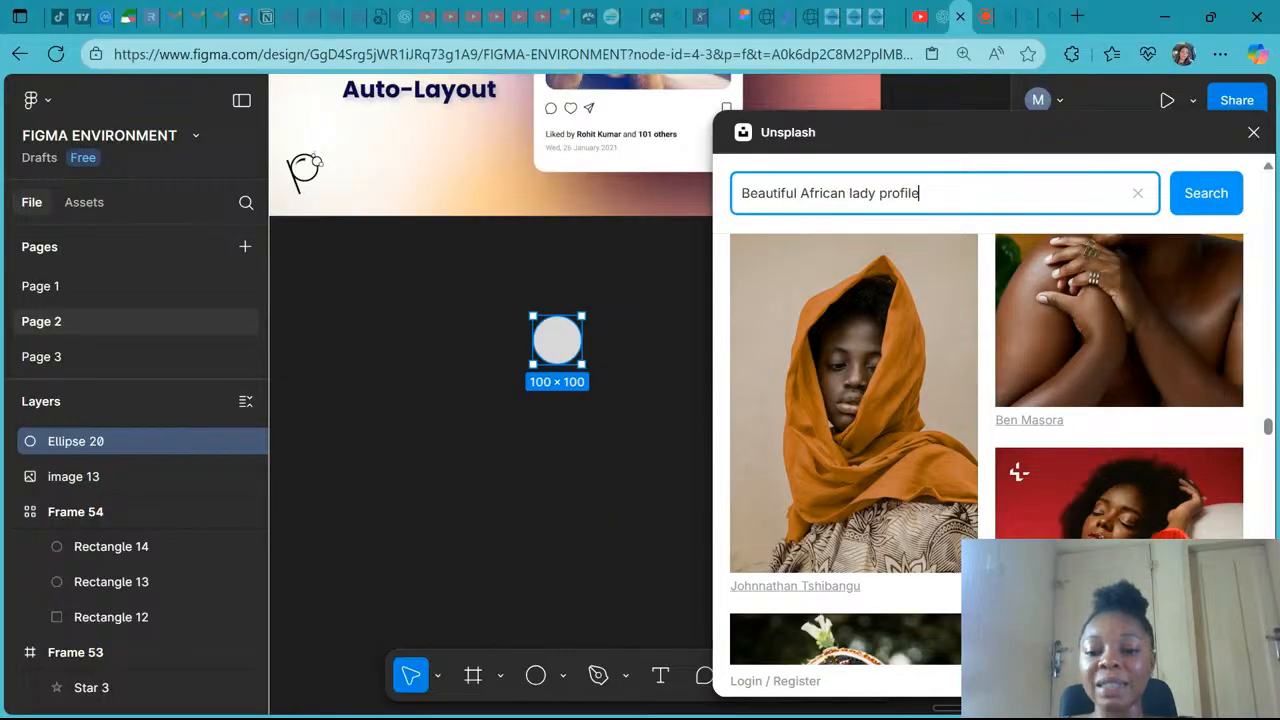
pyautogui.scroll(-4, 986, 450)
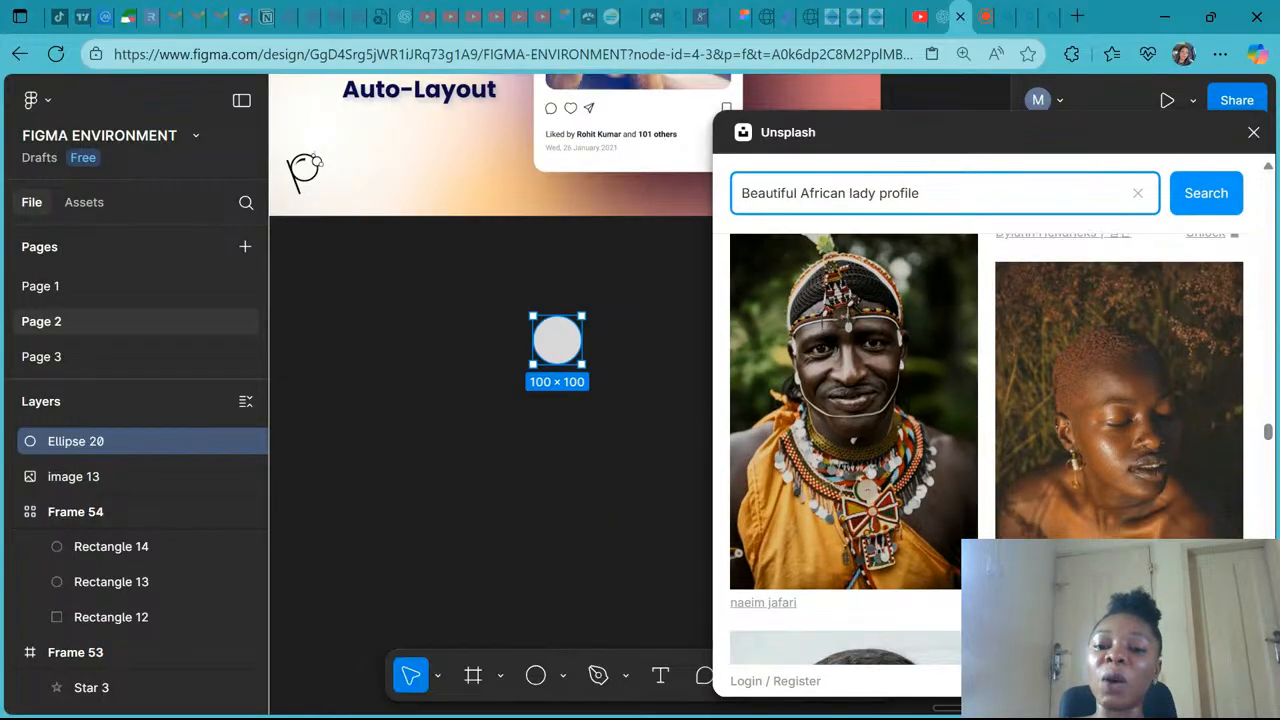
pyautogui.scroll(-4, 986, 440)
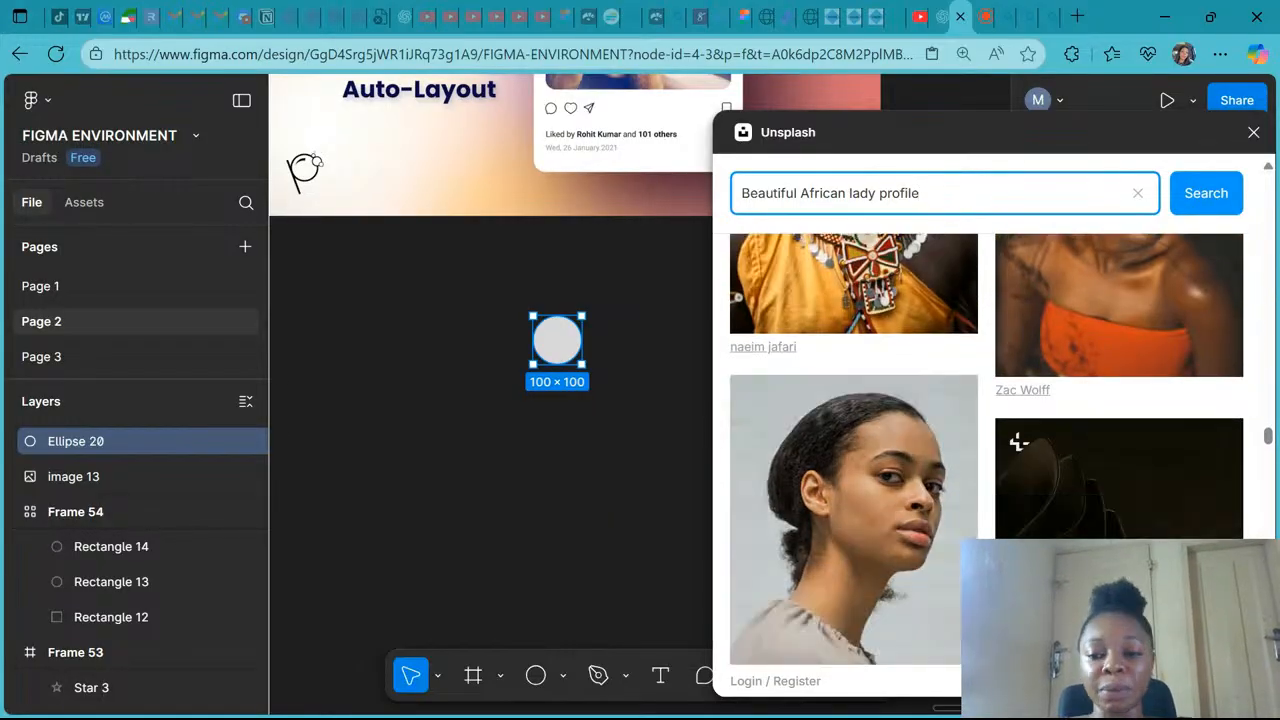
pyautogui.scroll(-5, 986, 450)
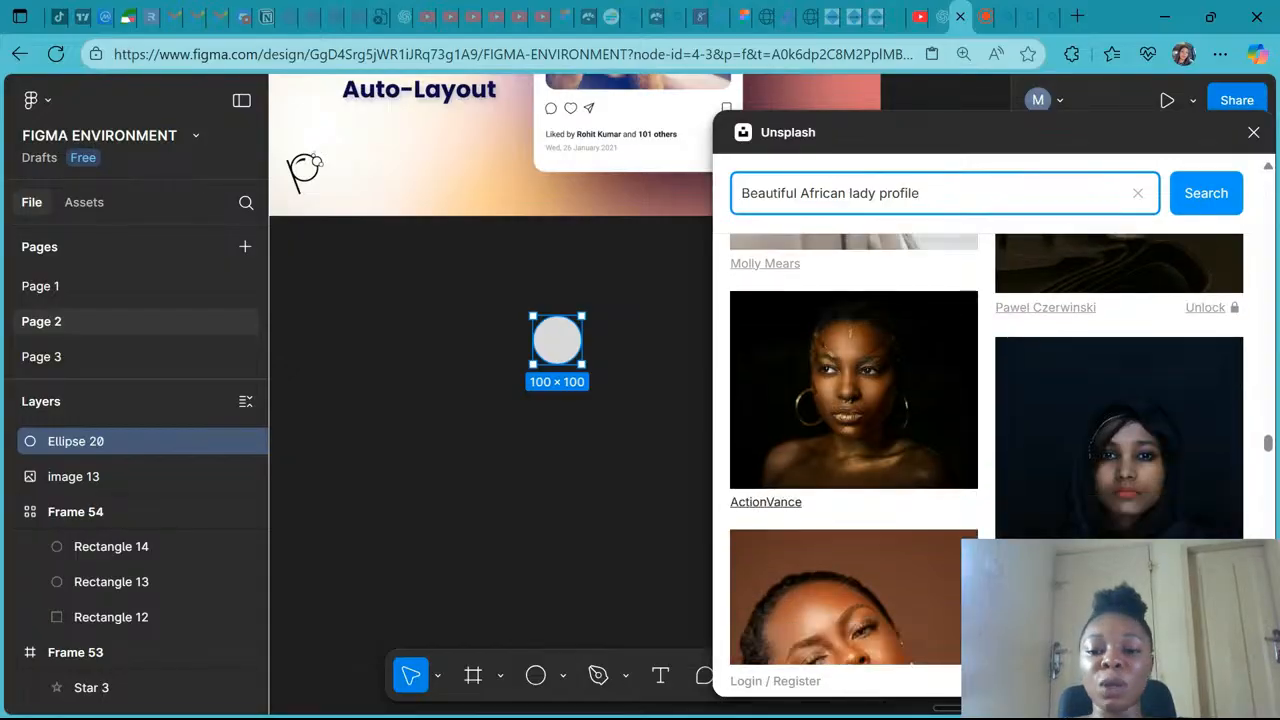
pyautogui.scroll(-5, 1017, 363)
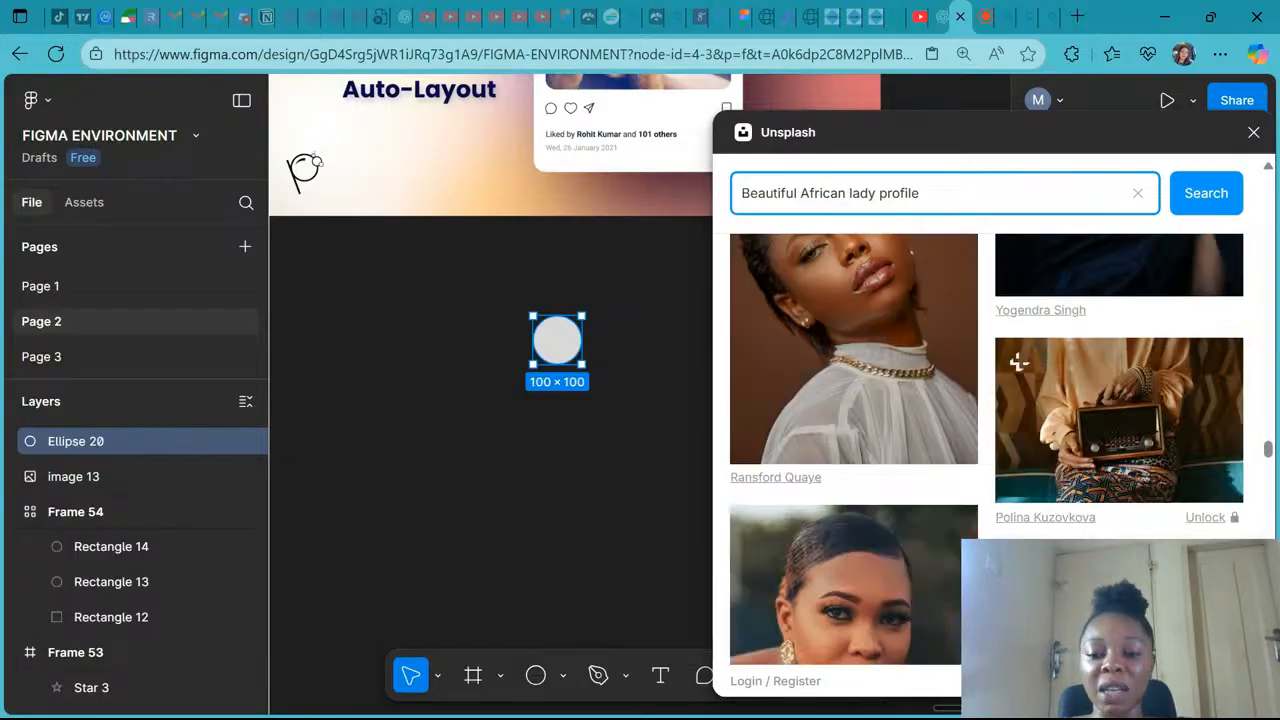
pyautogui.scroll(-3, 986, 450)
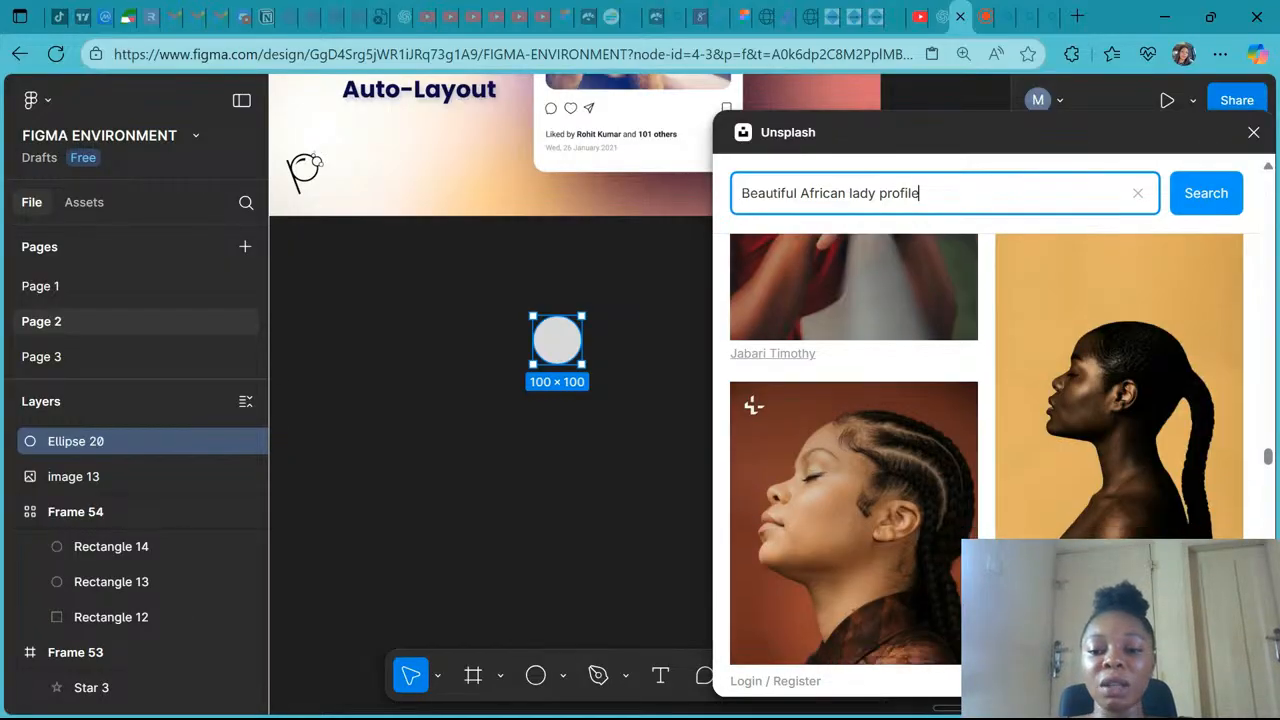
pyautogui.scroll(-3, 986, 450)
pyautogui.scroll(-8, 986, 450)
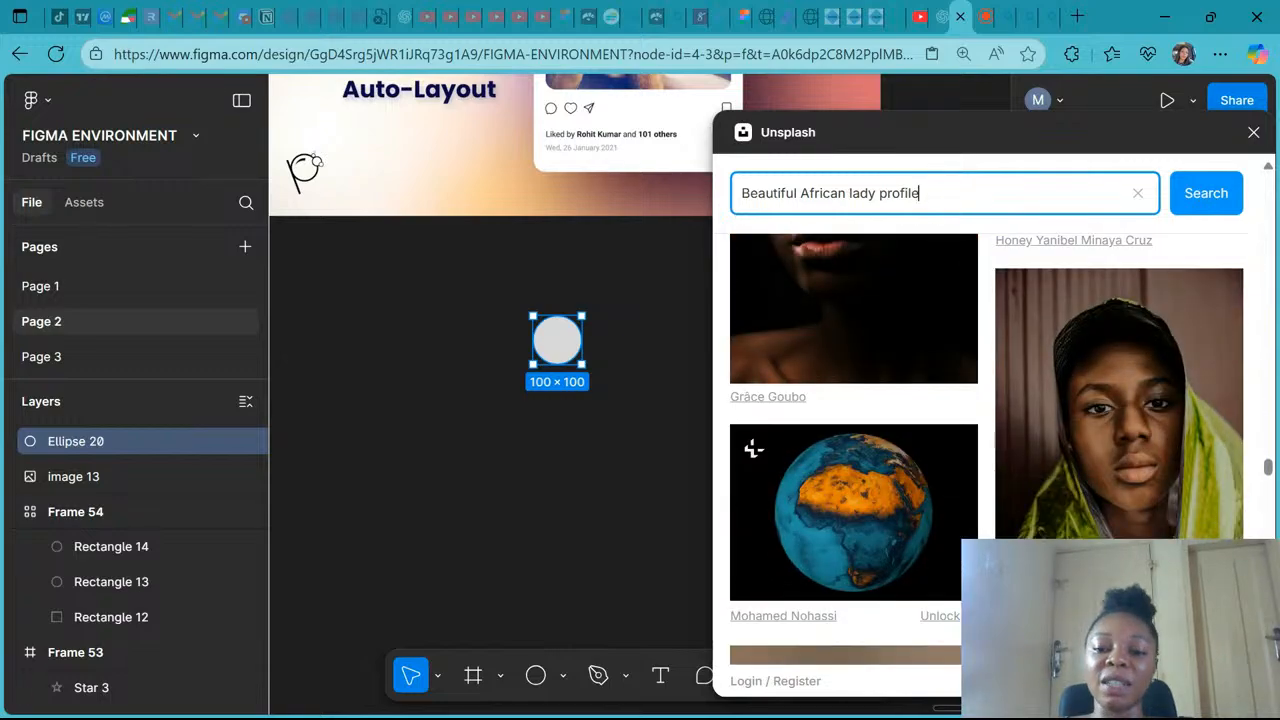
pyautogui.scroll(-10, 986, 450)
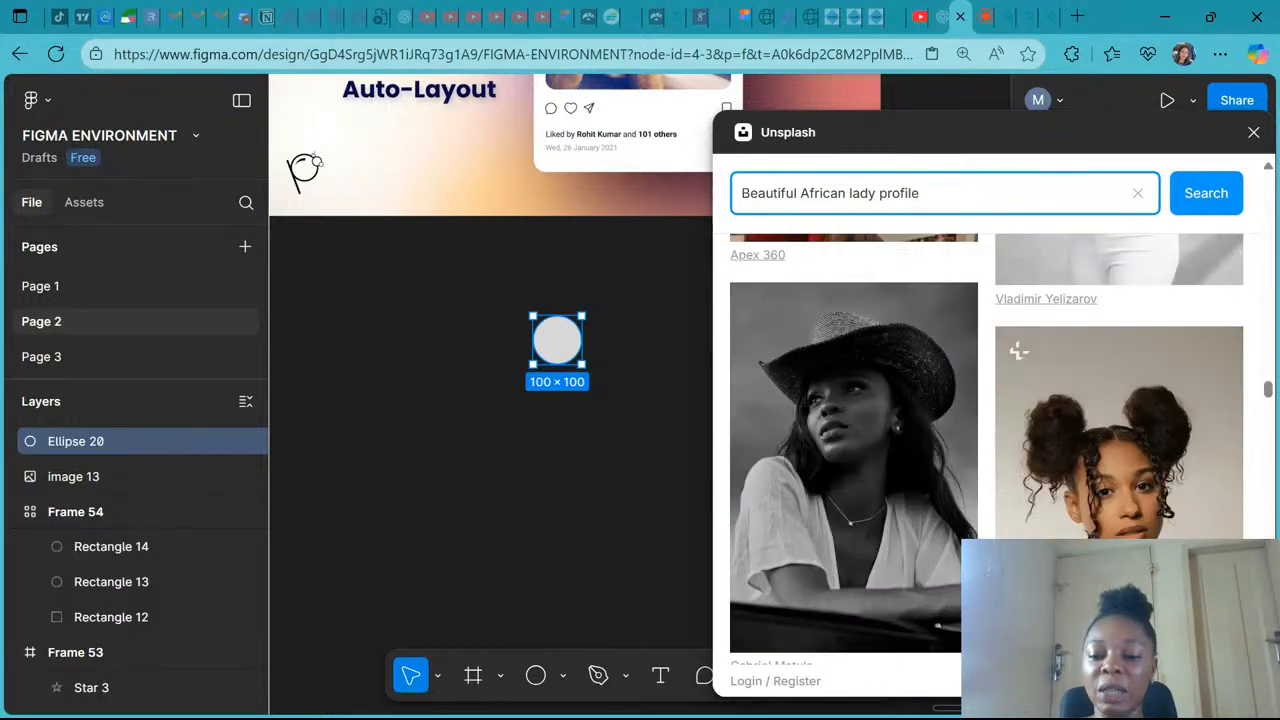
pyautogui.scroll(-8, 1018, 350)
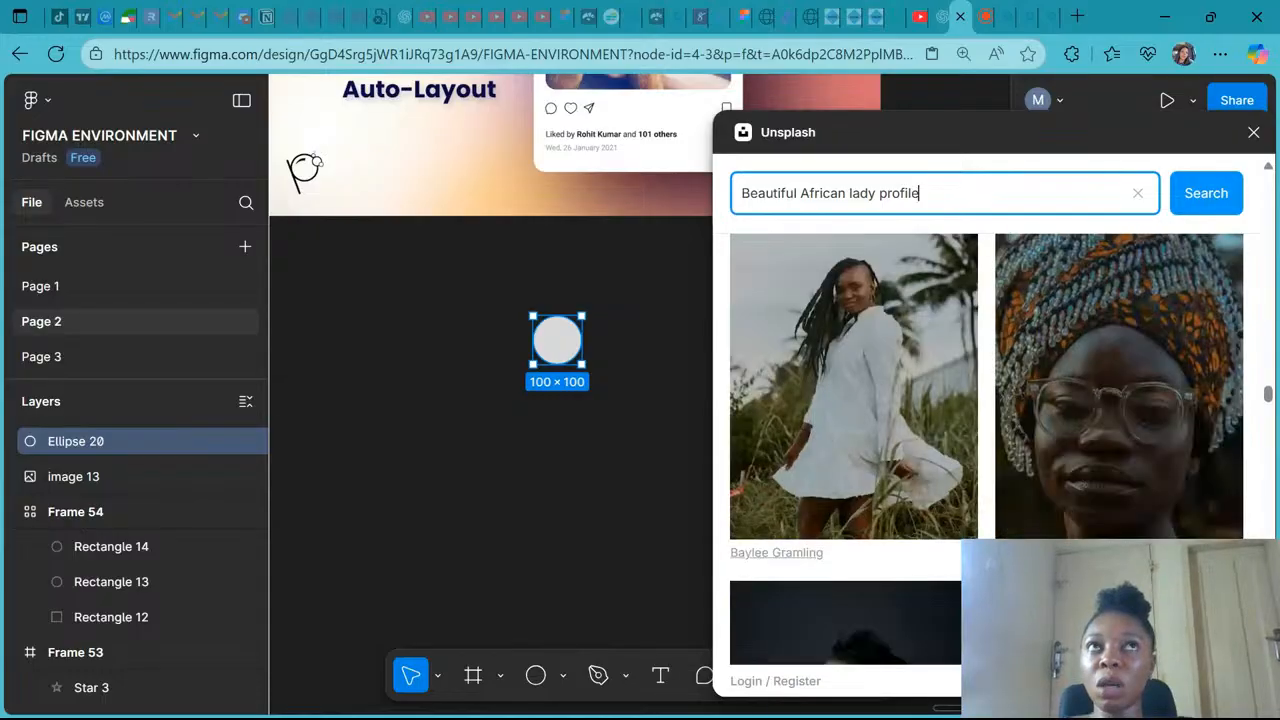
pyautogui.scroll(-5, 1018, 313)
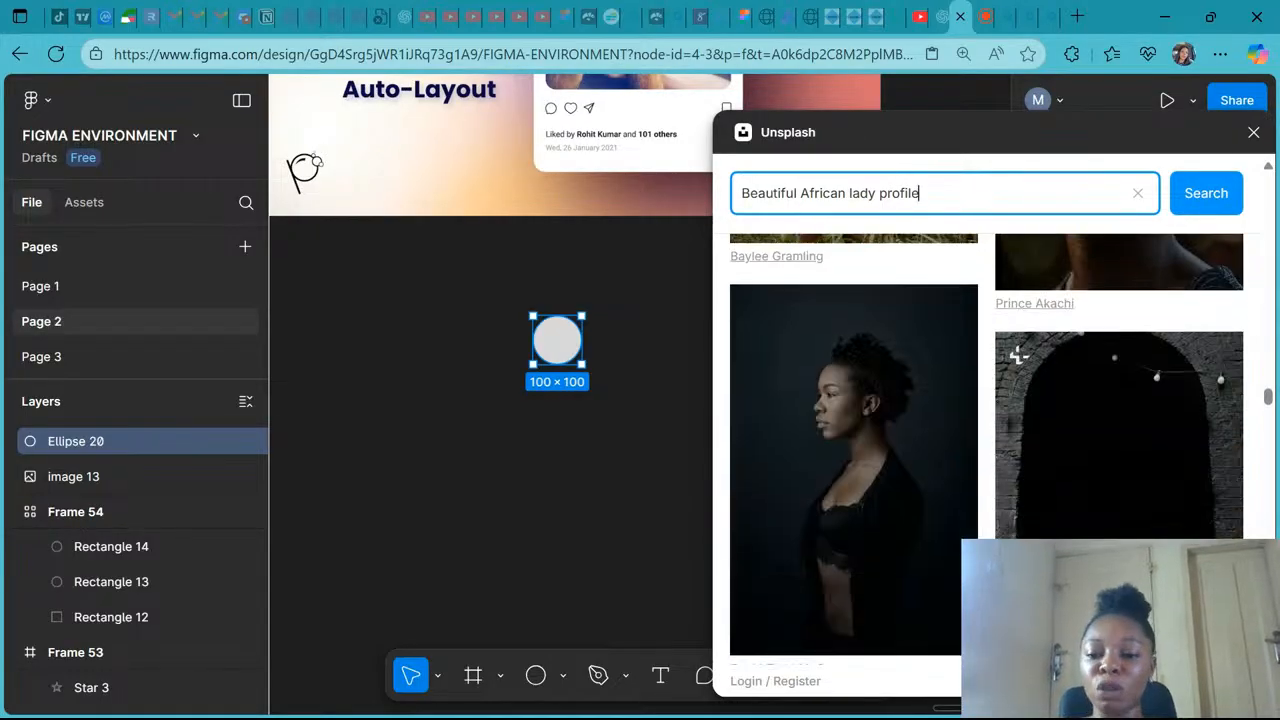
pyautogui.scroll(-3, 1018, 313)
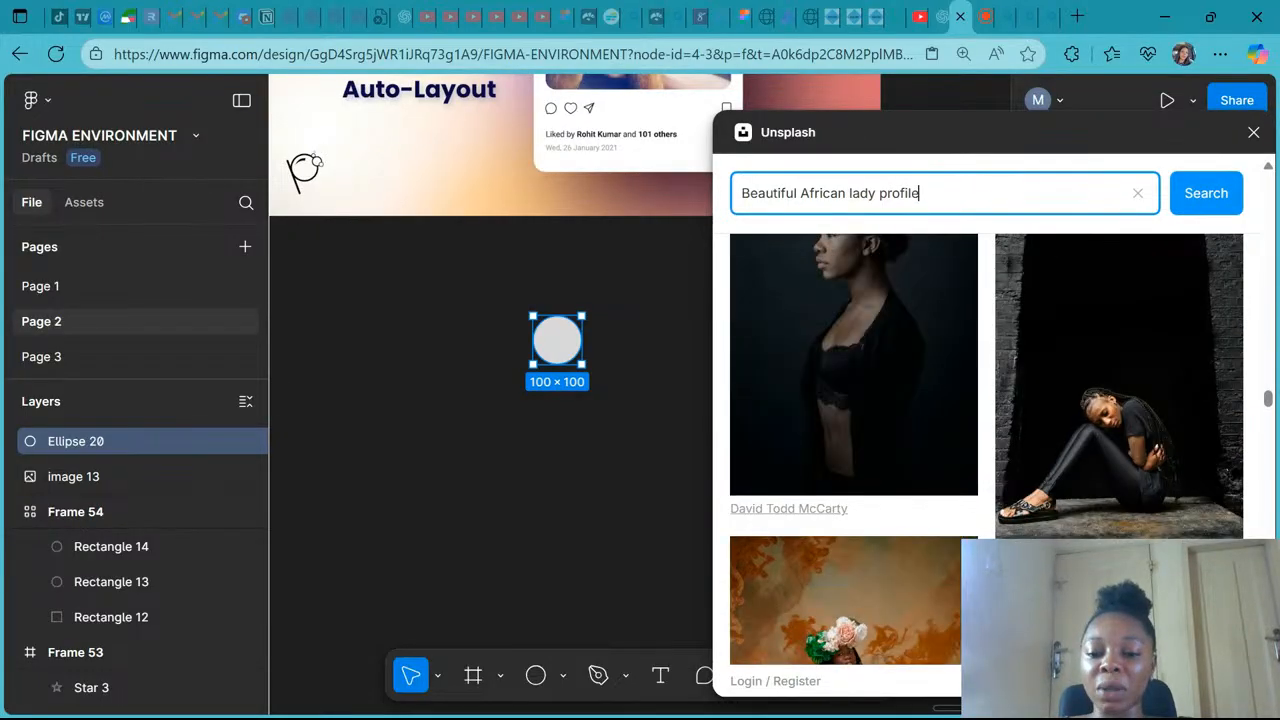
pyautogui.scroll(-3, 986, 449)
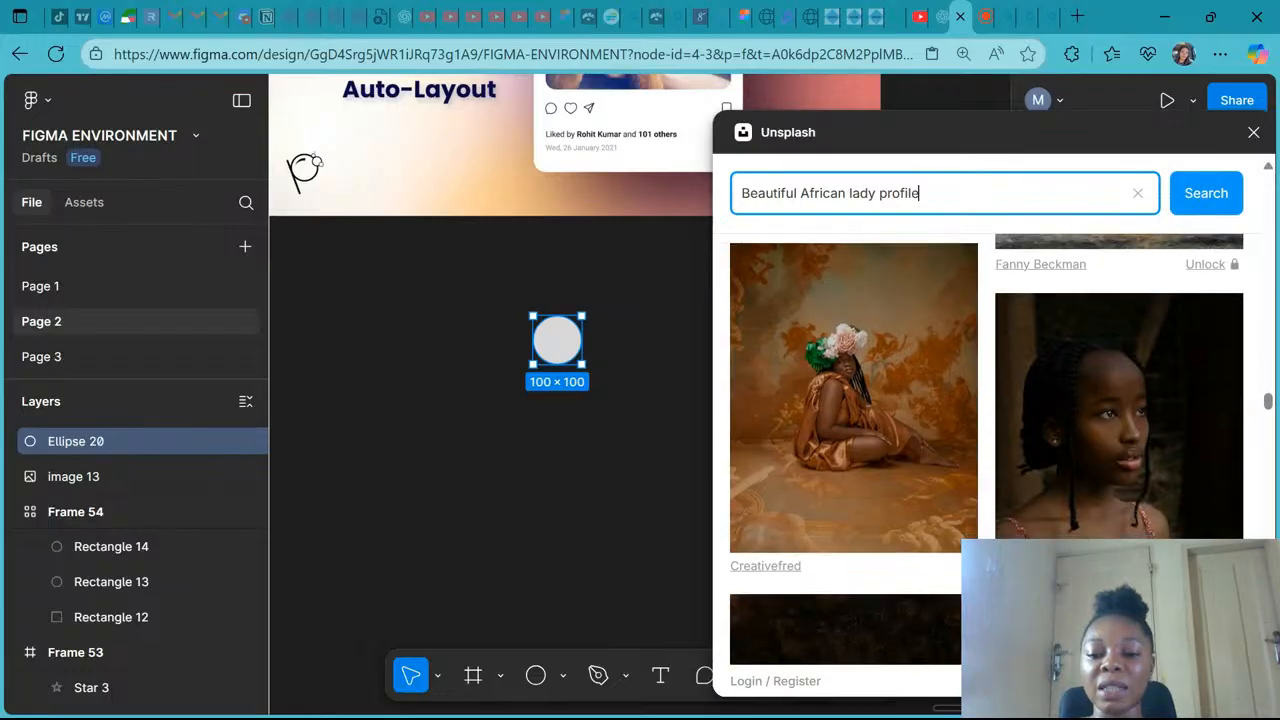
pyautogui.scroll(-5, 986, 449)
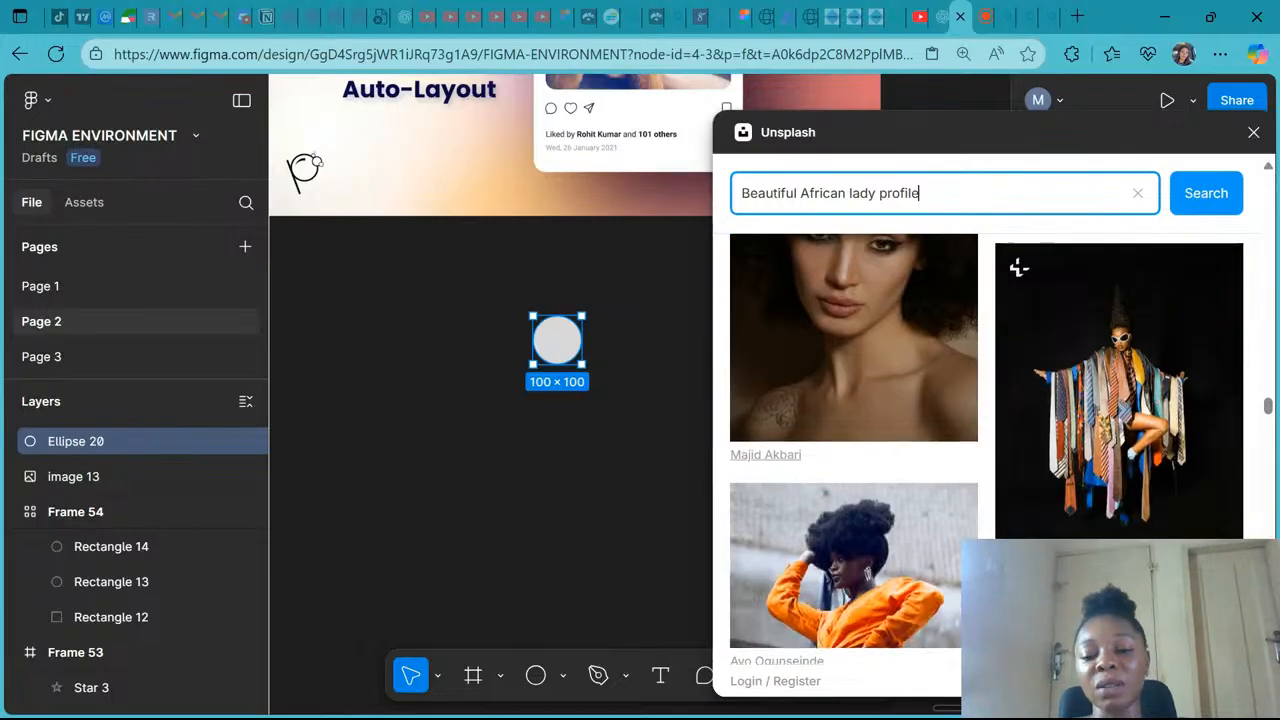
pyautogui.scroll(-10, 986, 449)
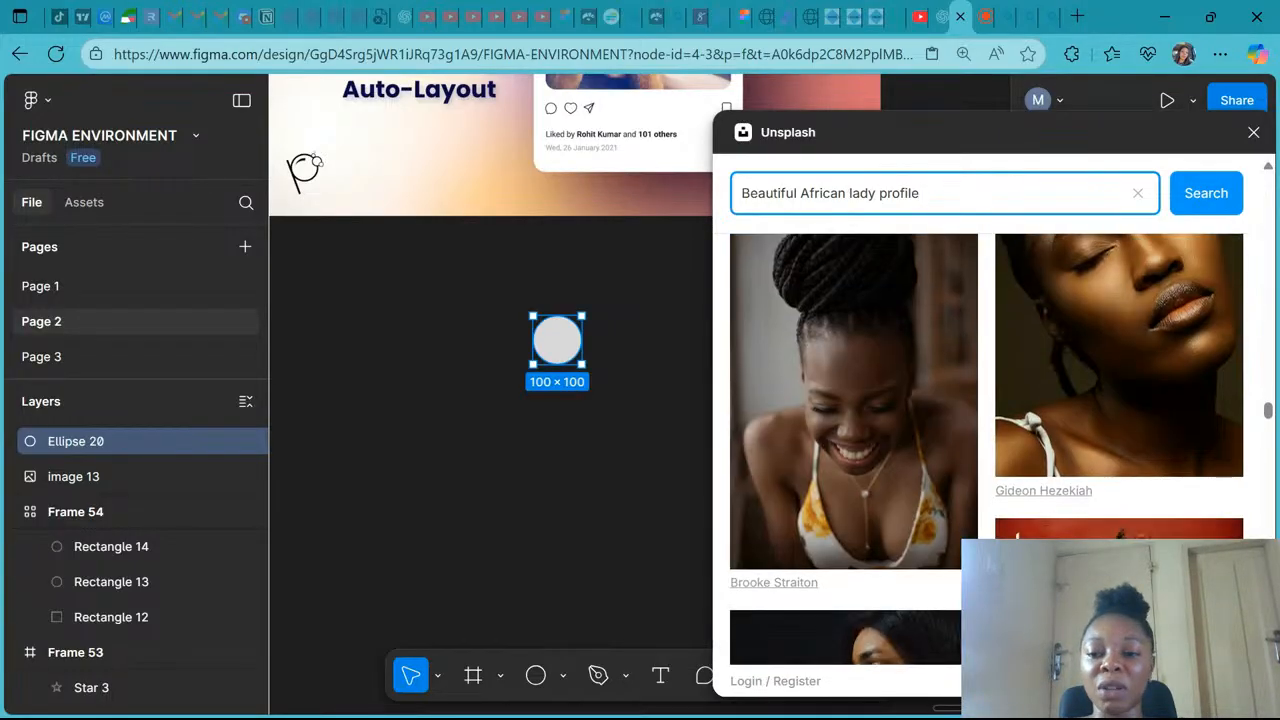
pyautogui.scroll(-6, 986, 449)
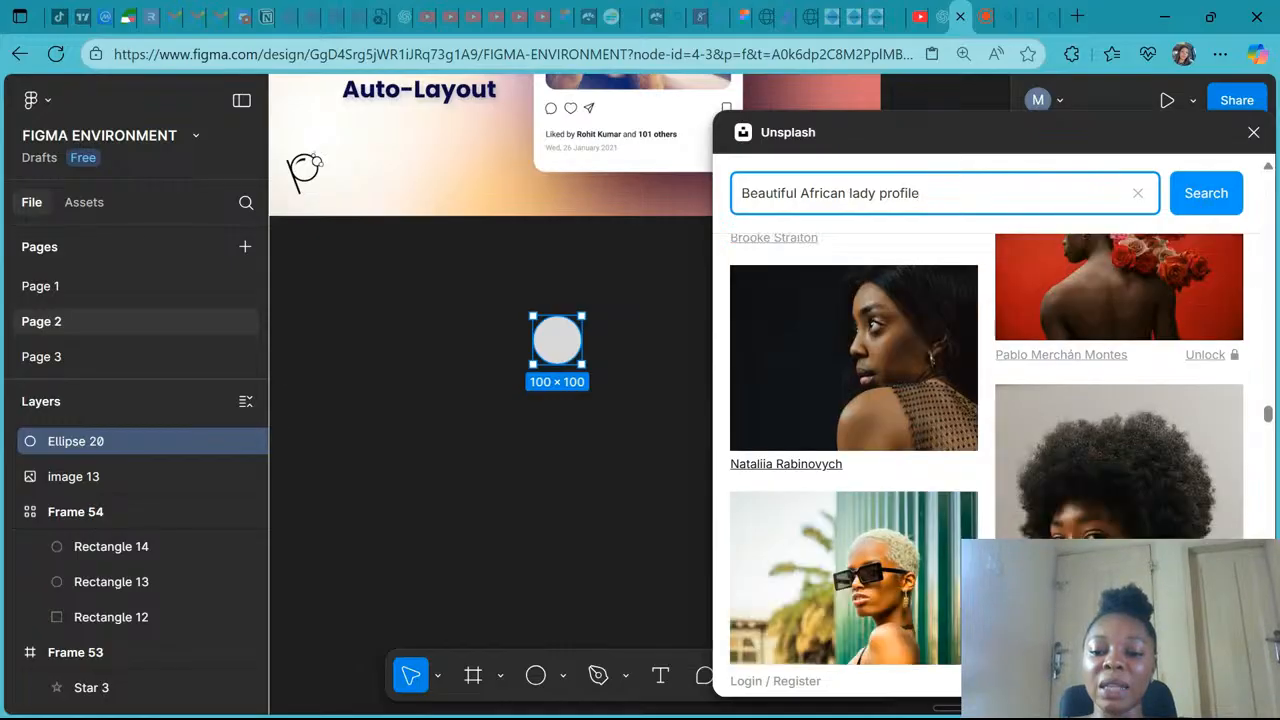
pyautogui.scroll(-2, 986, 449)
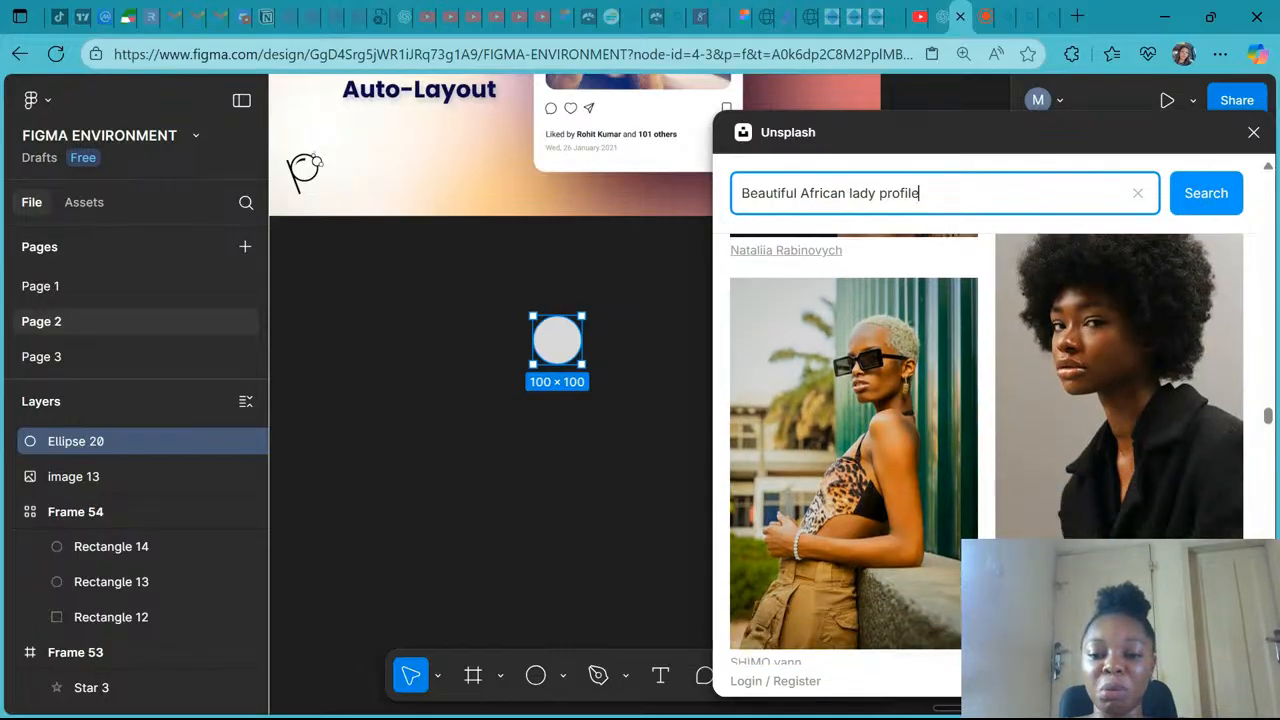
pyautogui.scroll(-6, 986, 449)
pyautogui.scroll(-4, 986, 449)
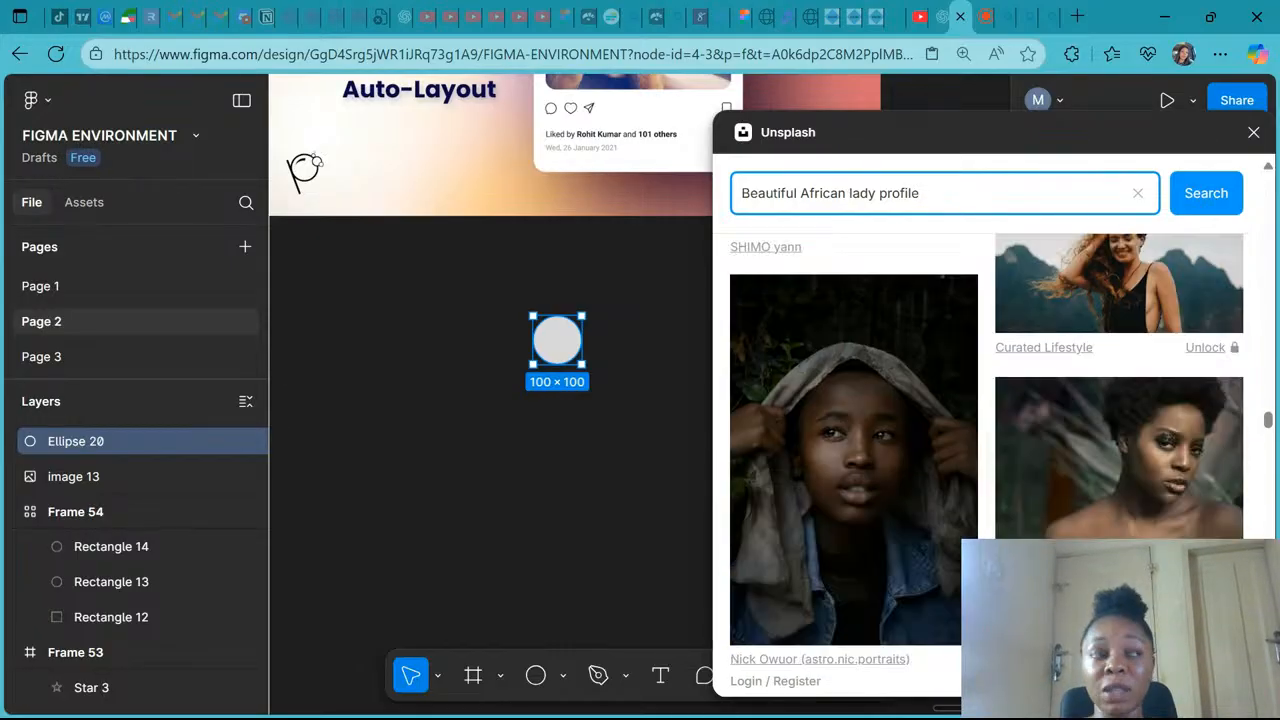
pyautogui.scroll(-6, 986, 449)
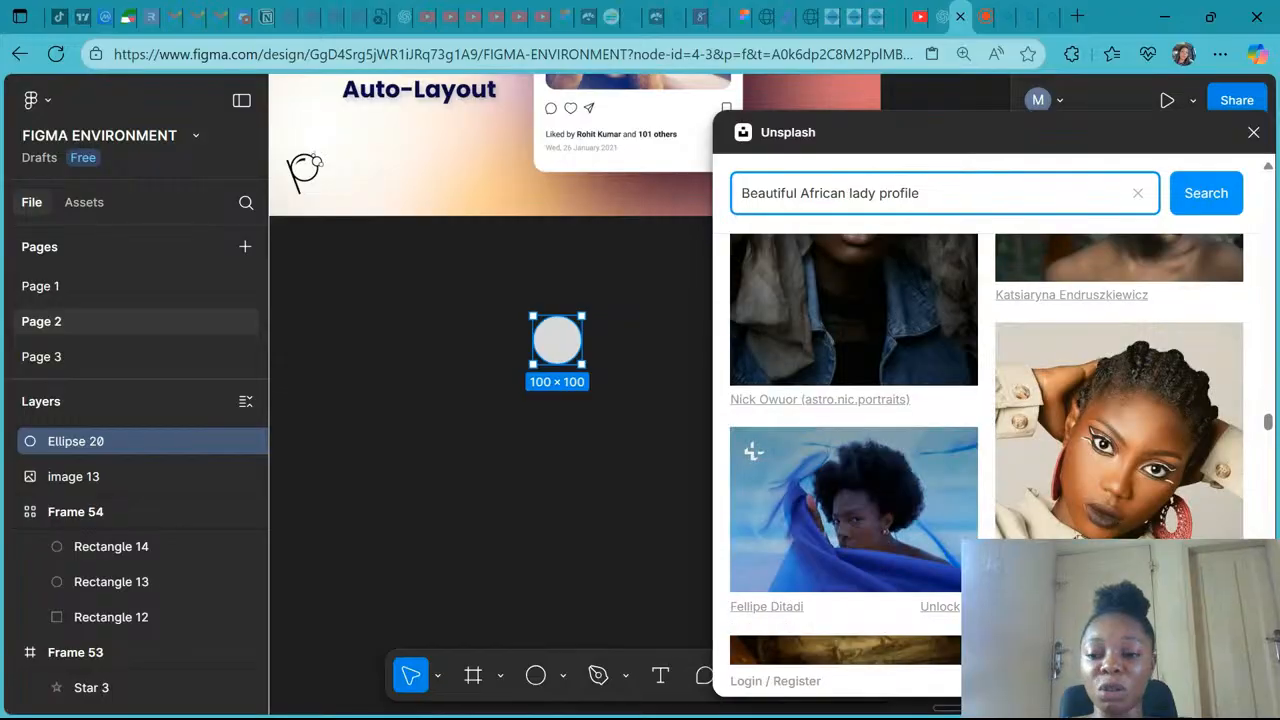
pyautogui.scroll(-8, 986, 449)
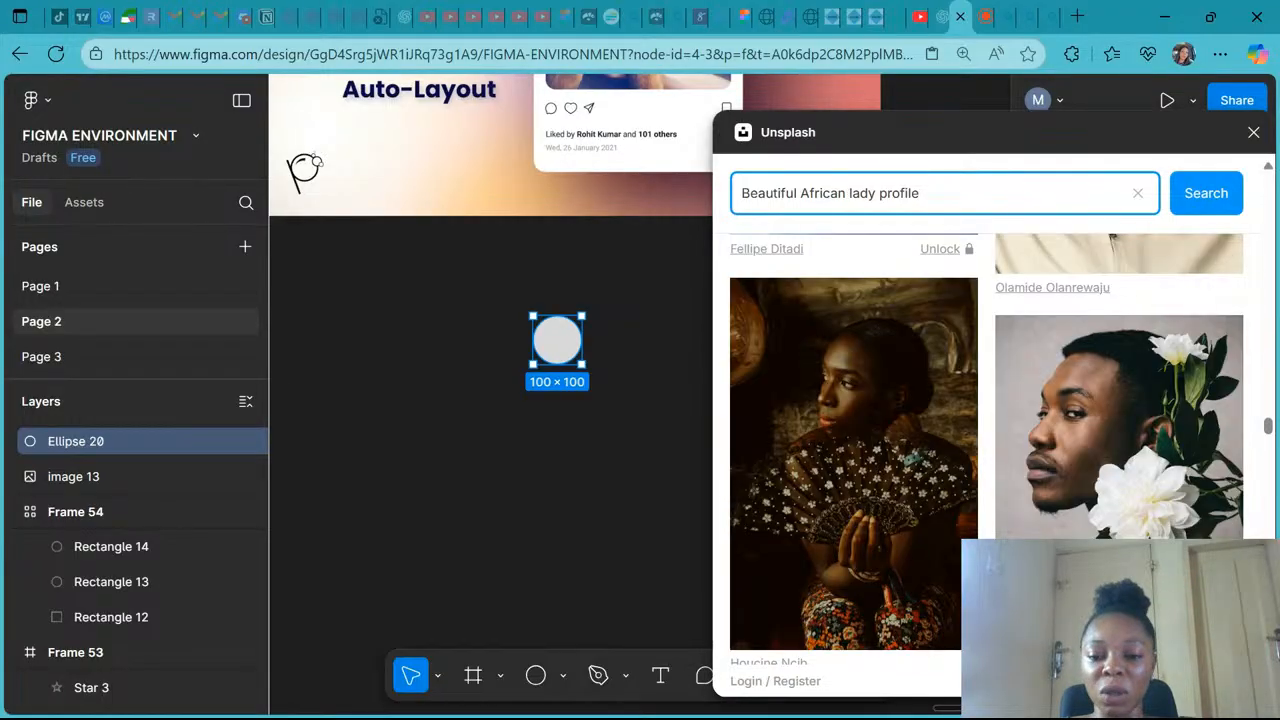
pyautogui.scroll(-9, 1019, 355)
pyautogui.scroll(-10, 1019, 355)
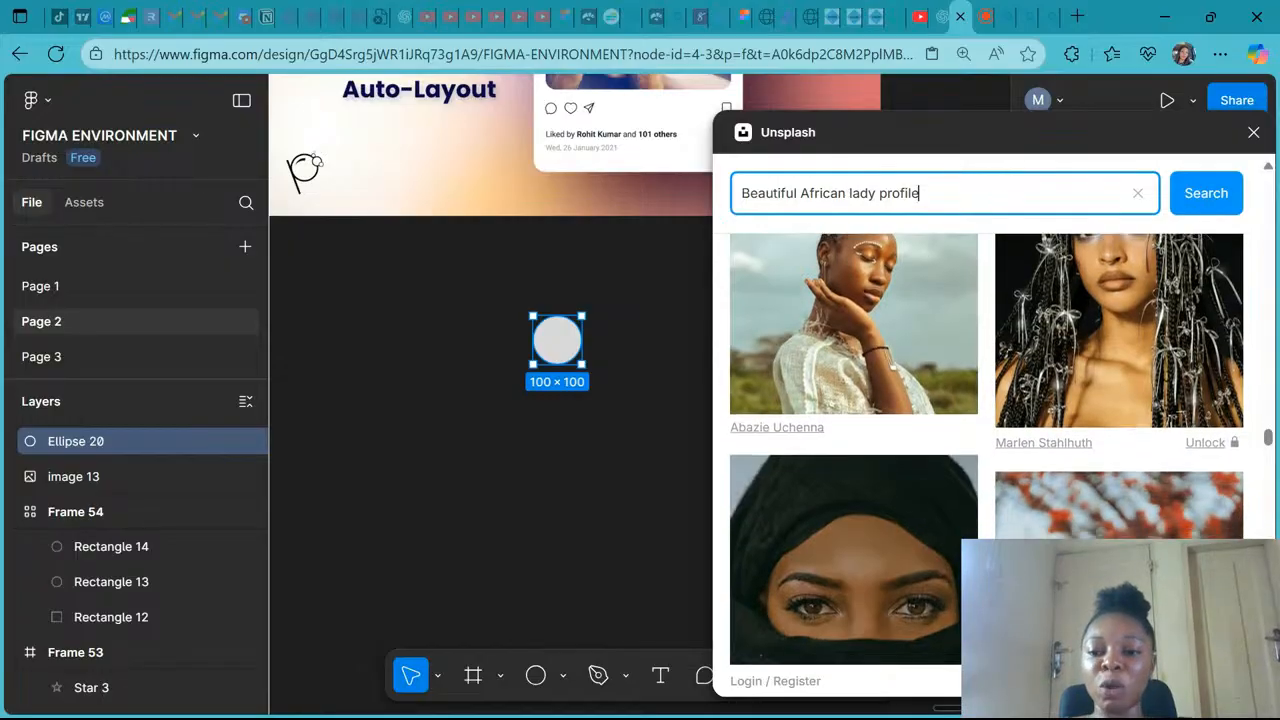
pyautogui.scroll(-8, 986, 430)
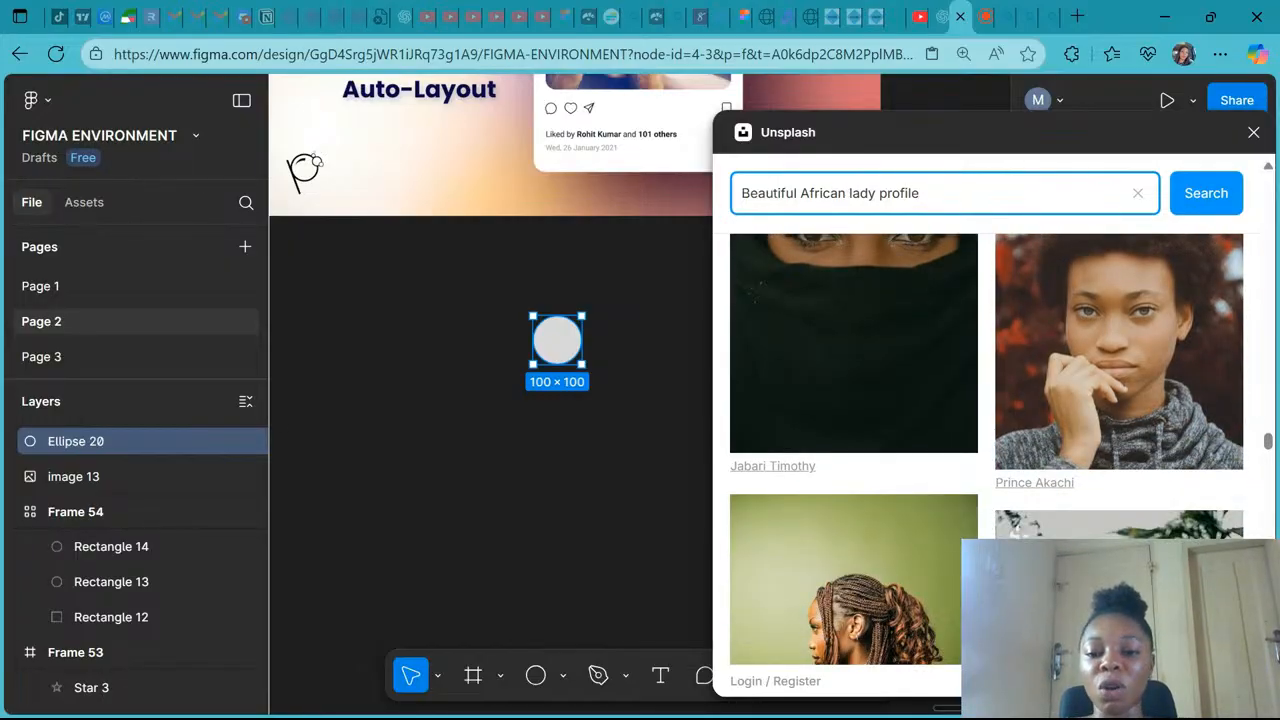
pyautogui.scroll(-17, 987, 430)
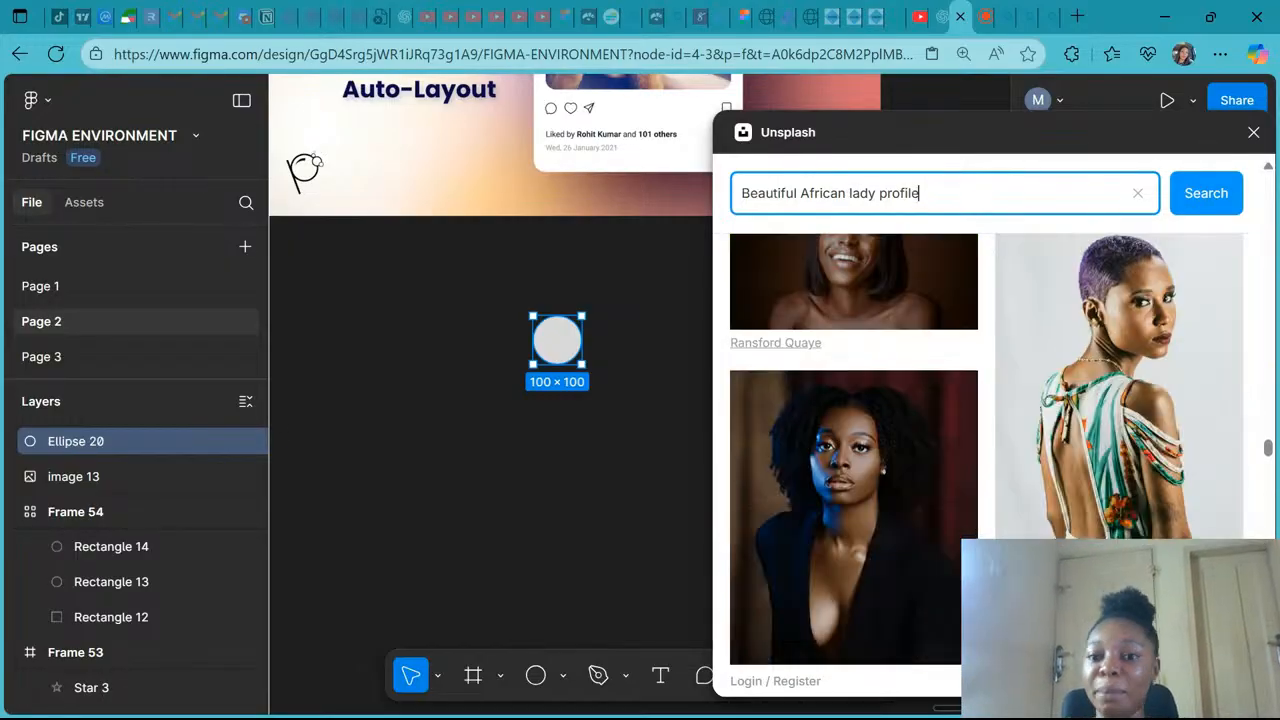
pyautogui.scroll(-8, 987, 430)
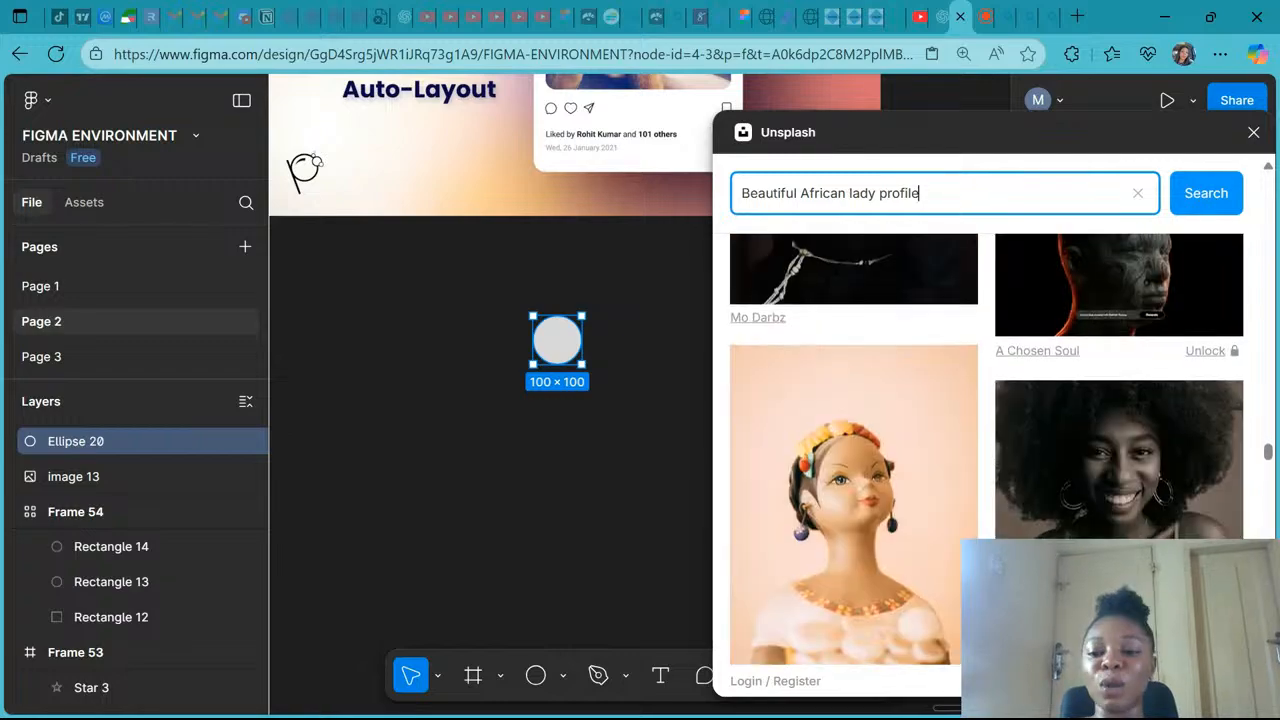
pyautogui.scroll(-15, 1018, 458)
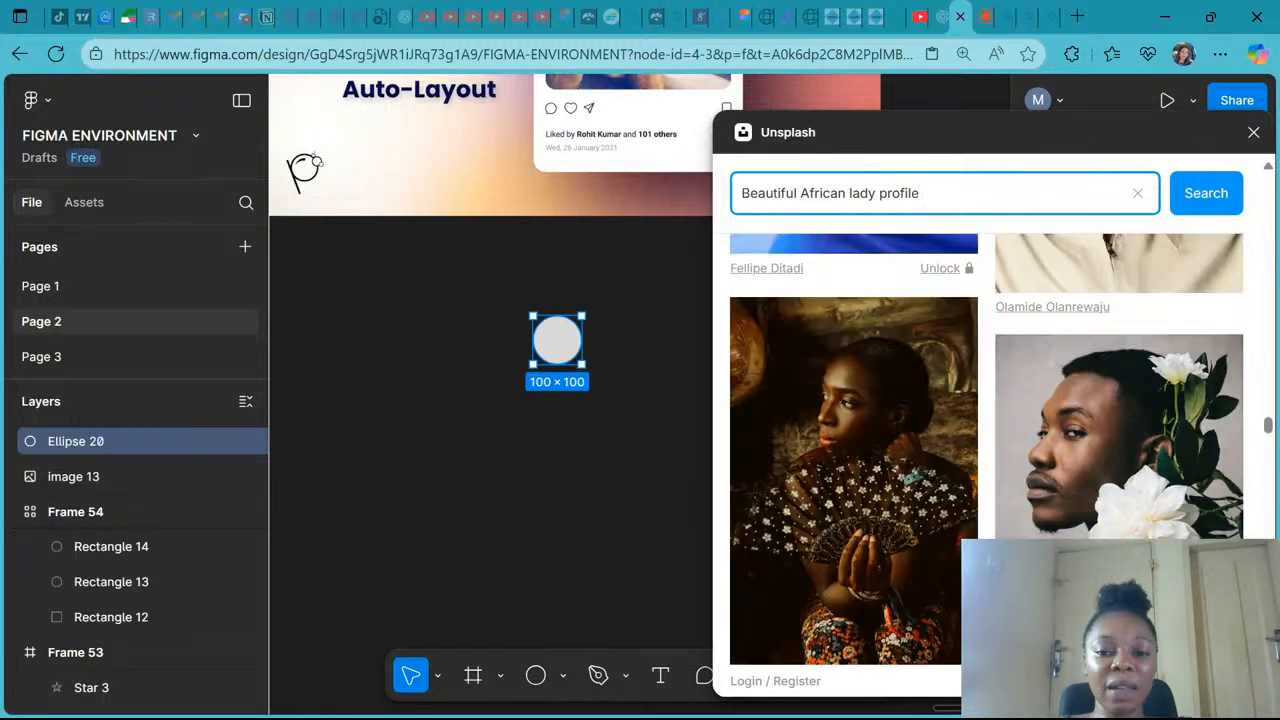
# - Fill the avatar circle with a close-up portrait from the Unsplash search results, then close the plugin
pyautogui.scroll(8, 987, 449)
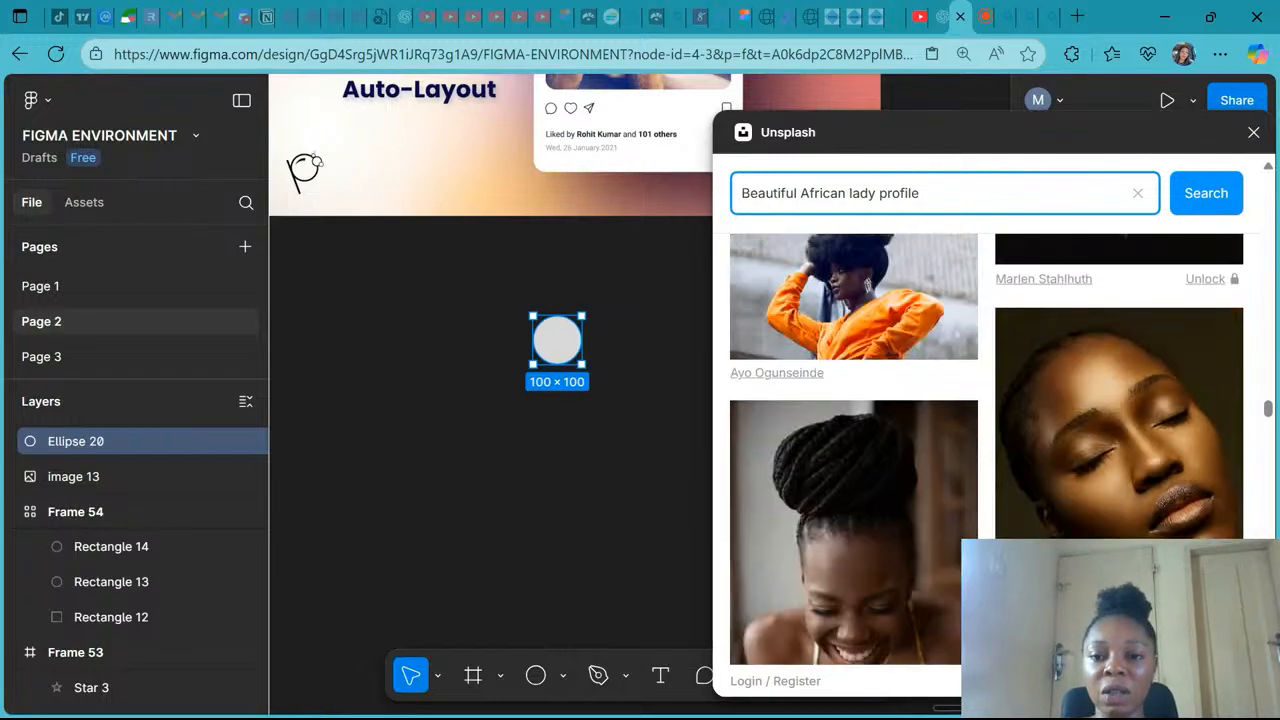
pyautogui.scroll(6, 987, 449)
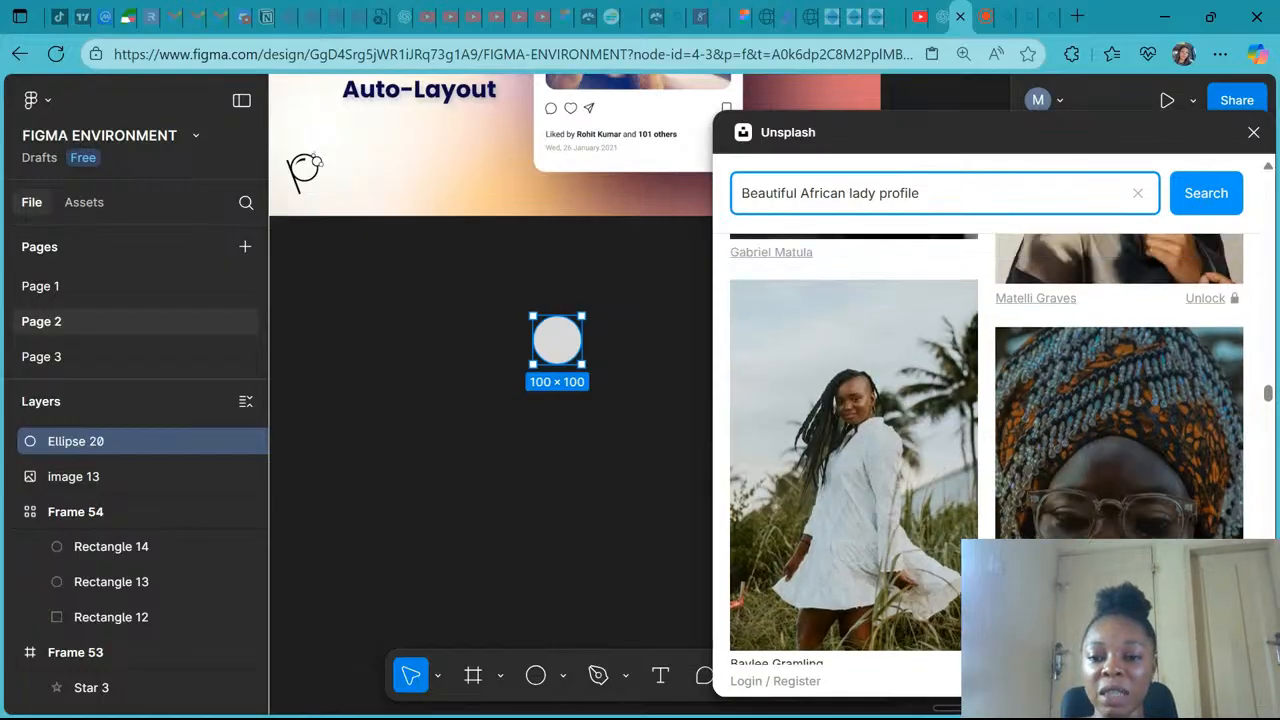
pyautogui.scroll(8, 1018, 490)
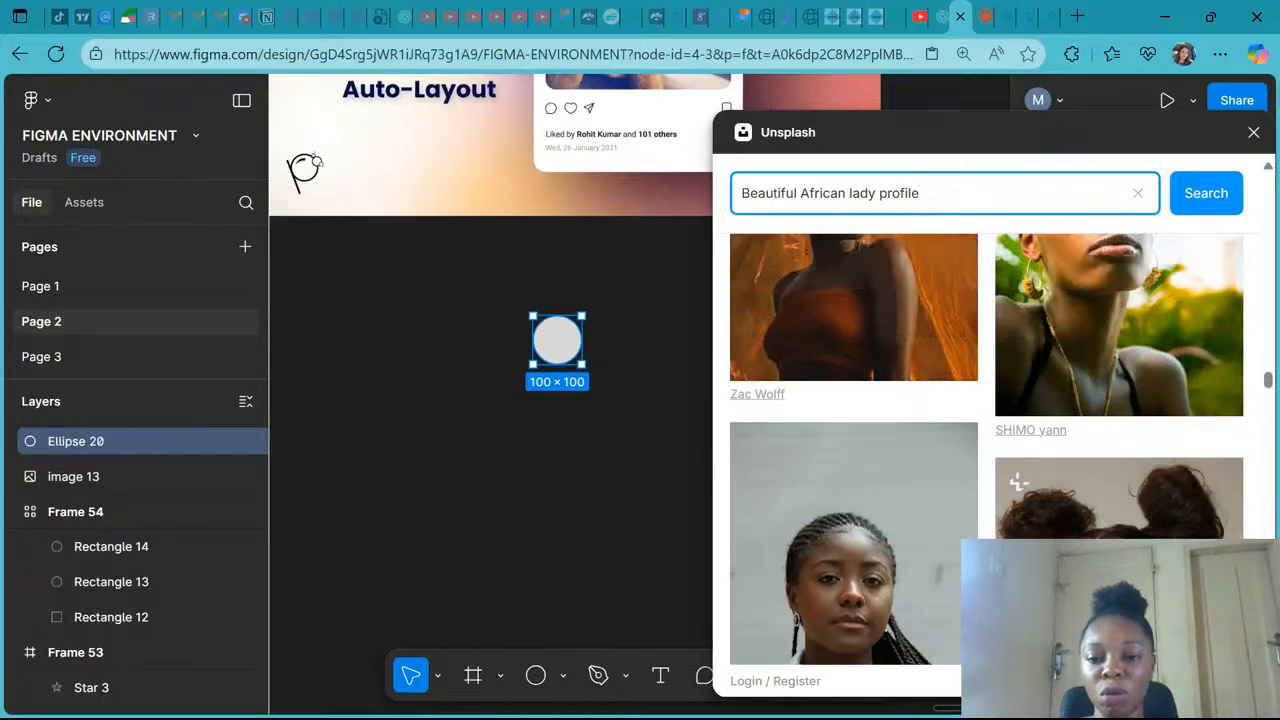
pyautogui.scroll(5, 1018, 490)
pyautogui.scroll(6, 987, 449)
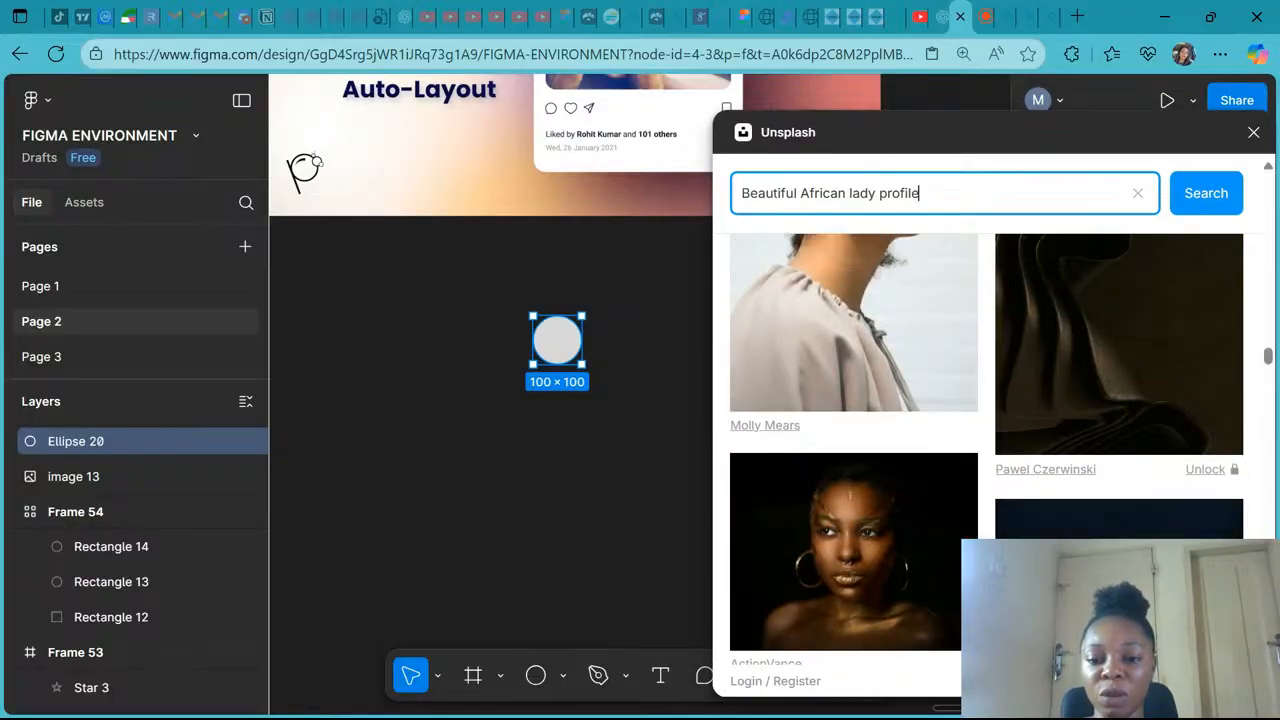
pyautogui.scroll(3, 1018, 258)
pyautogui.scroll(10, 1018, 258)
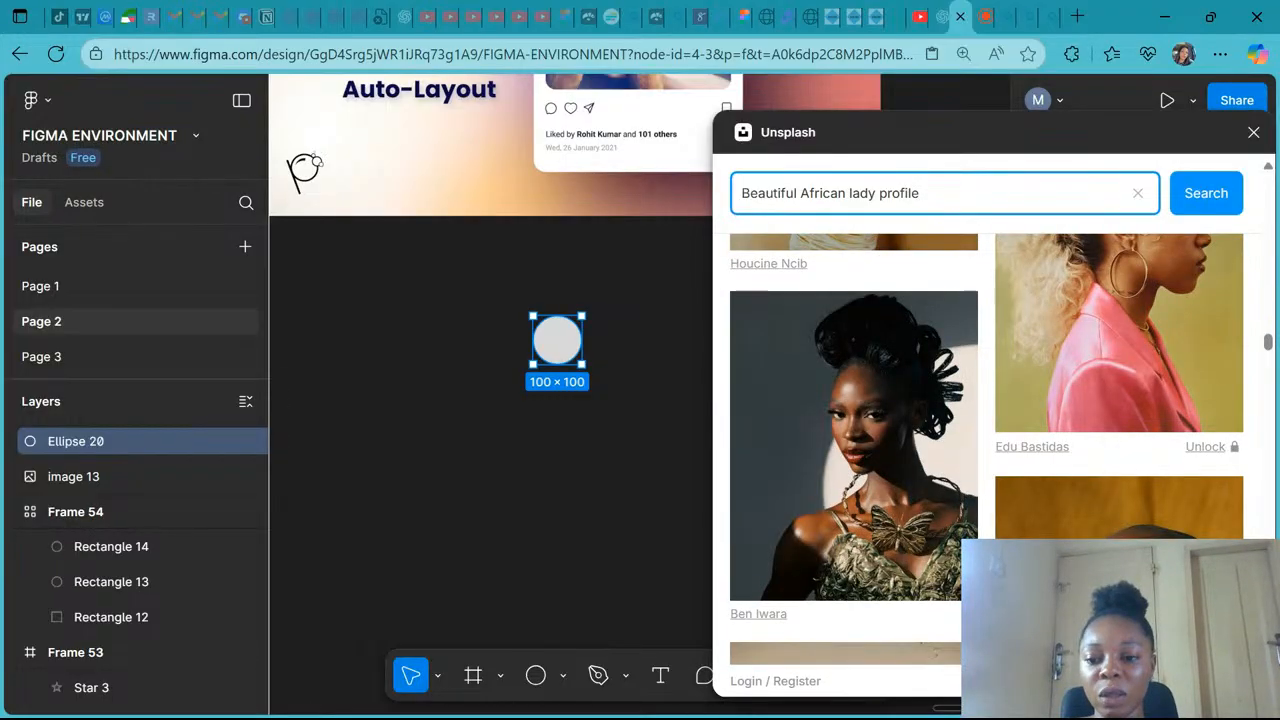
pyautogui.scroll(3, 1018, 259)
pyautogui.scroll(1, 813, 499)
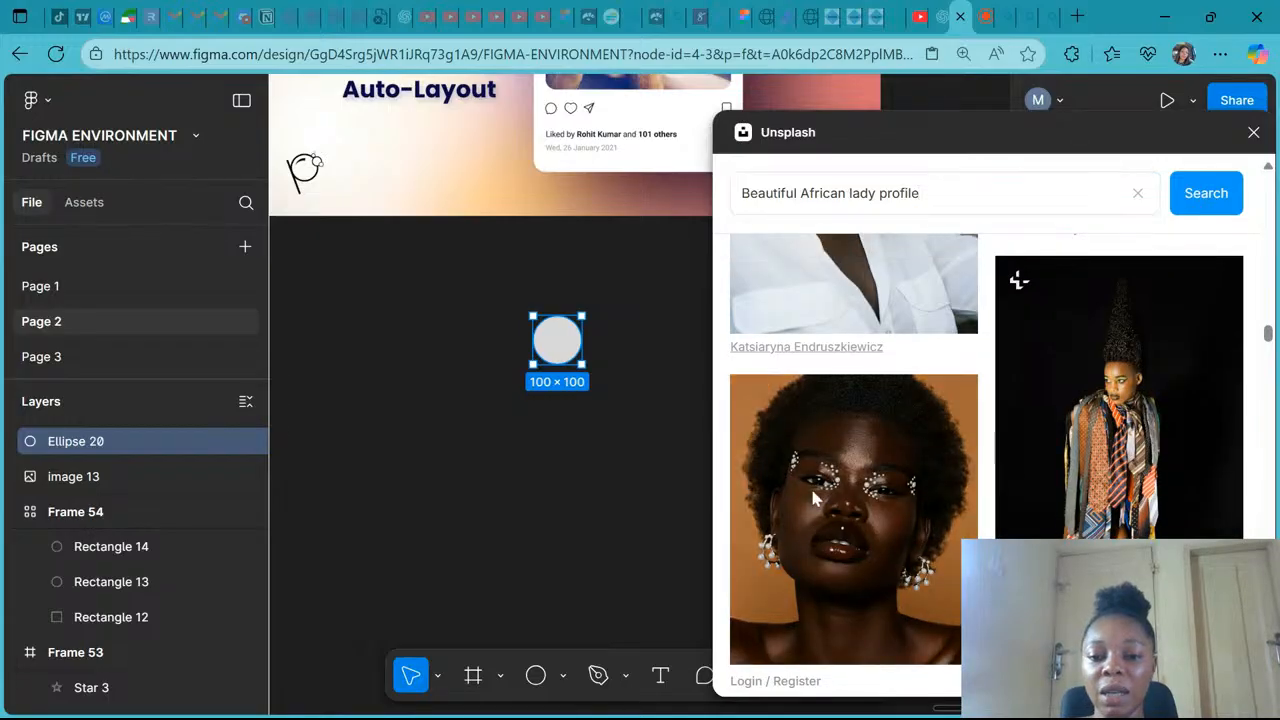
pyautogui.click(812, 497)
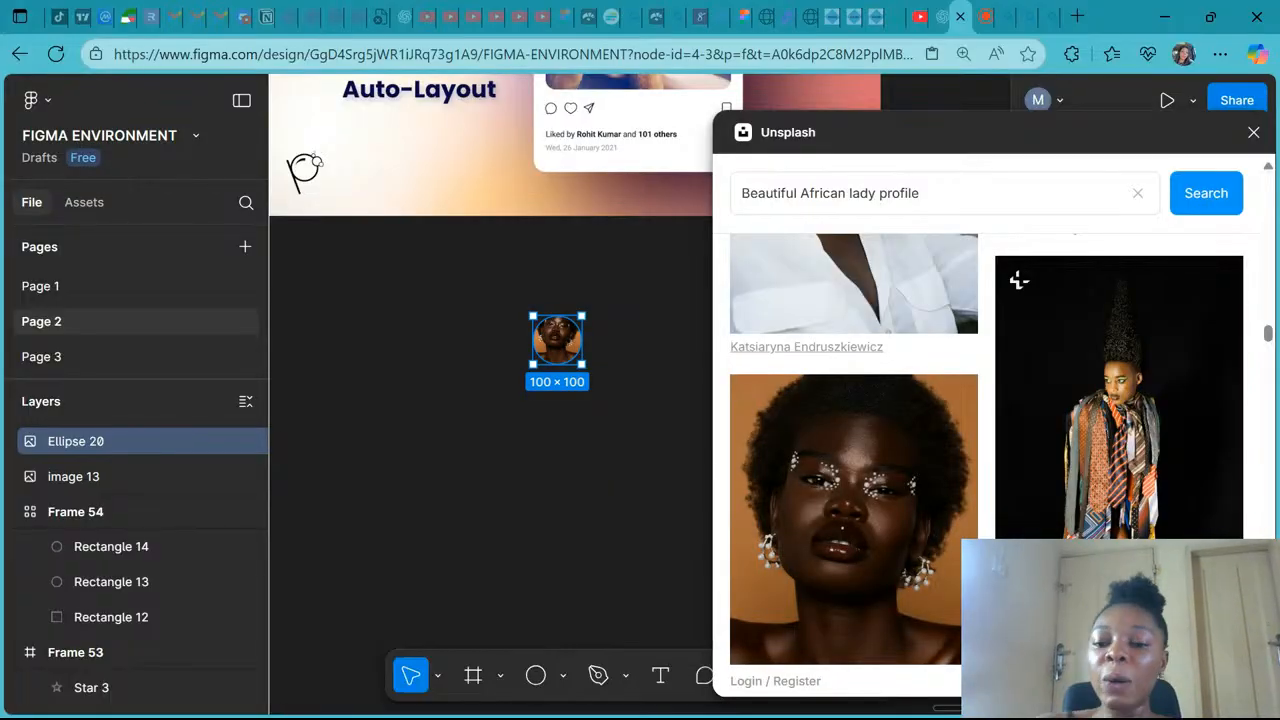
pyautogui.click(1254, 135)
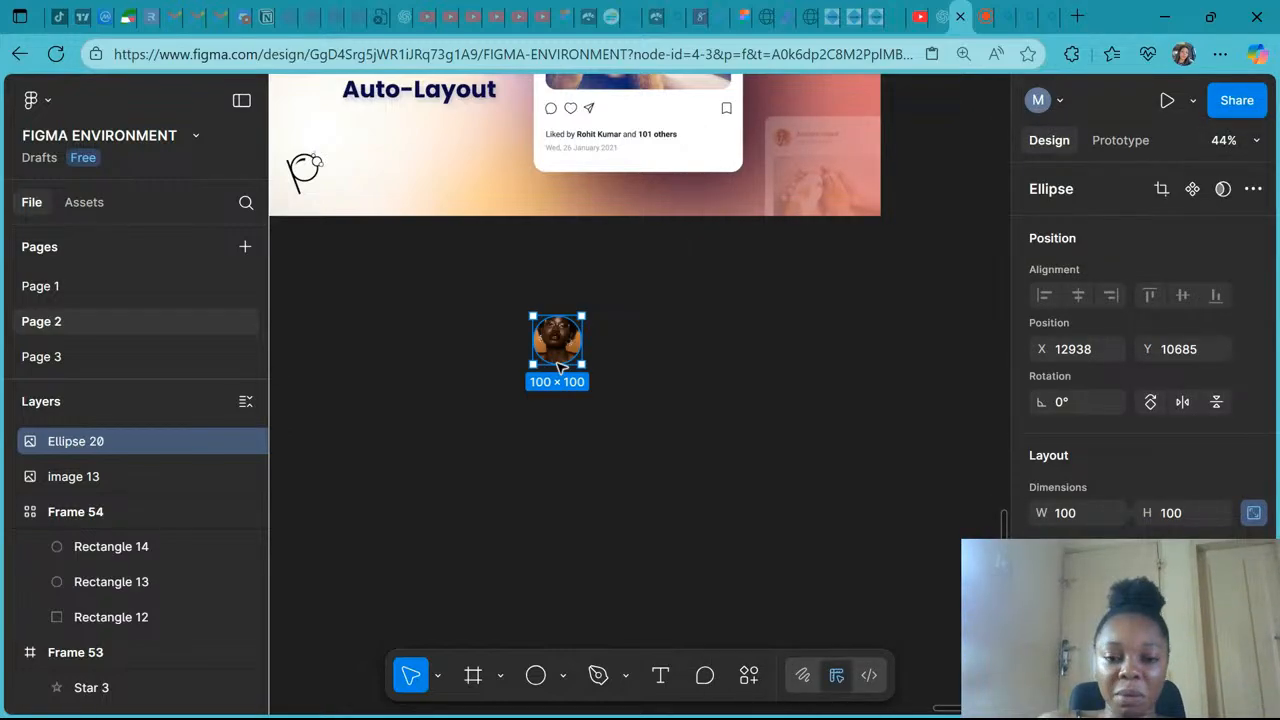
# - Switch the avatar's image fill to Crop mode and reposition the photo inside the circle
pyautogui.scroll(1, 634, 397)
pyautogui.scroll(-5, 1110, 410)
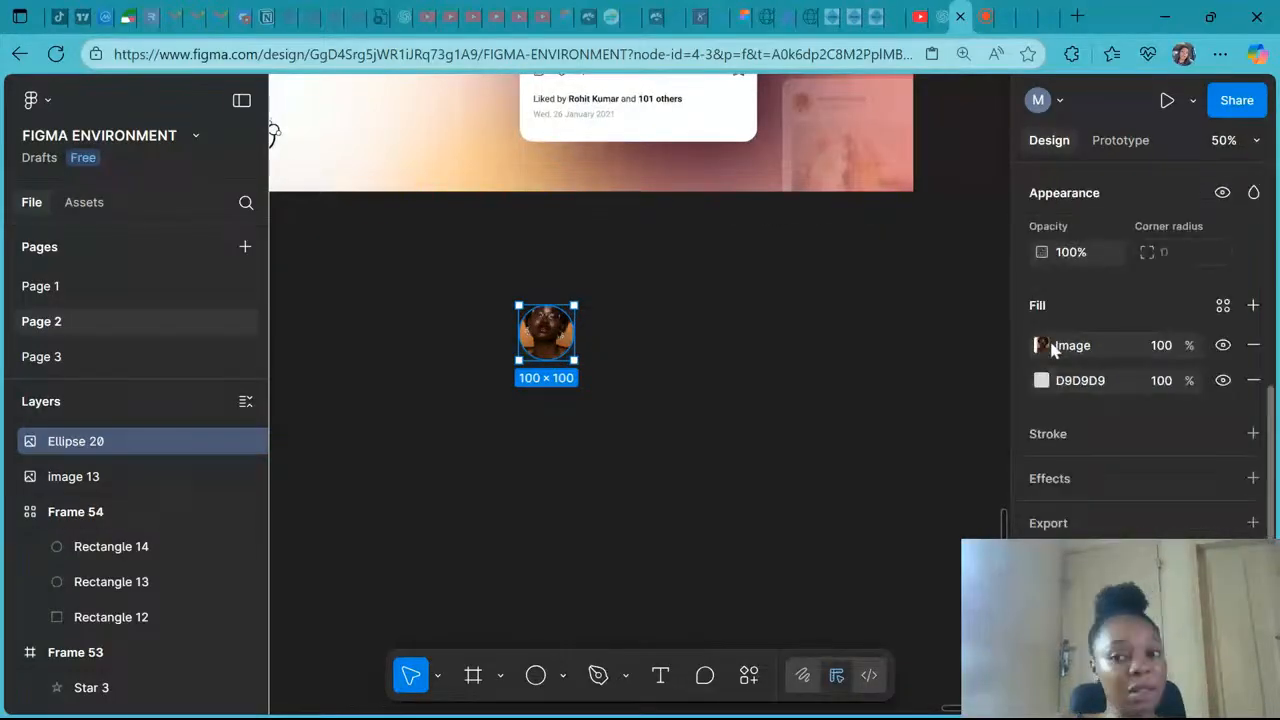
pyautogui.click(1042, 345)
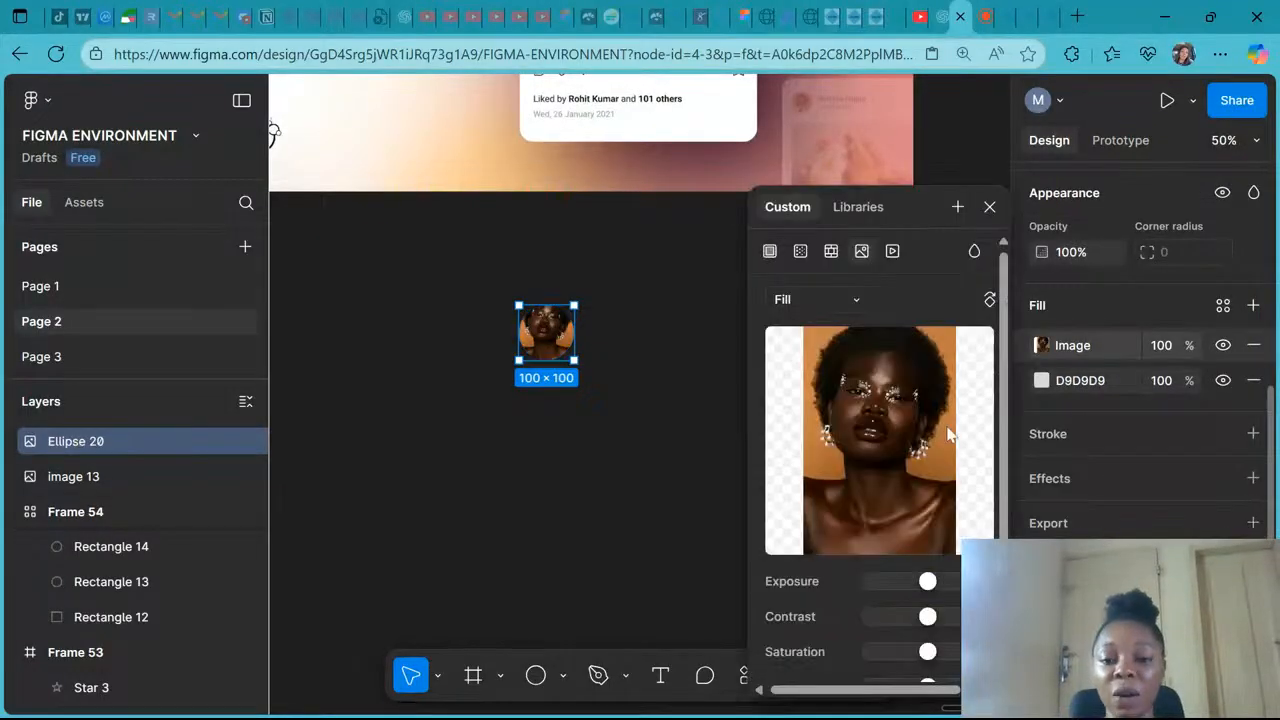
pyautogui.click(826, 299)
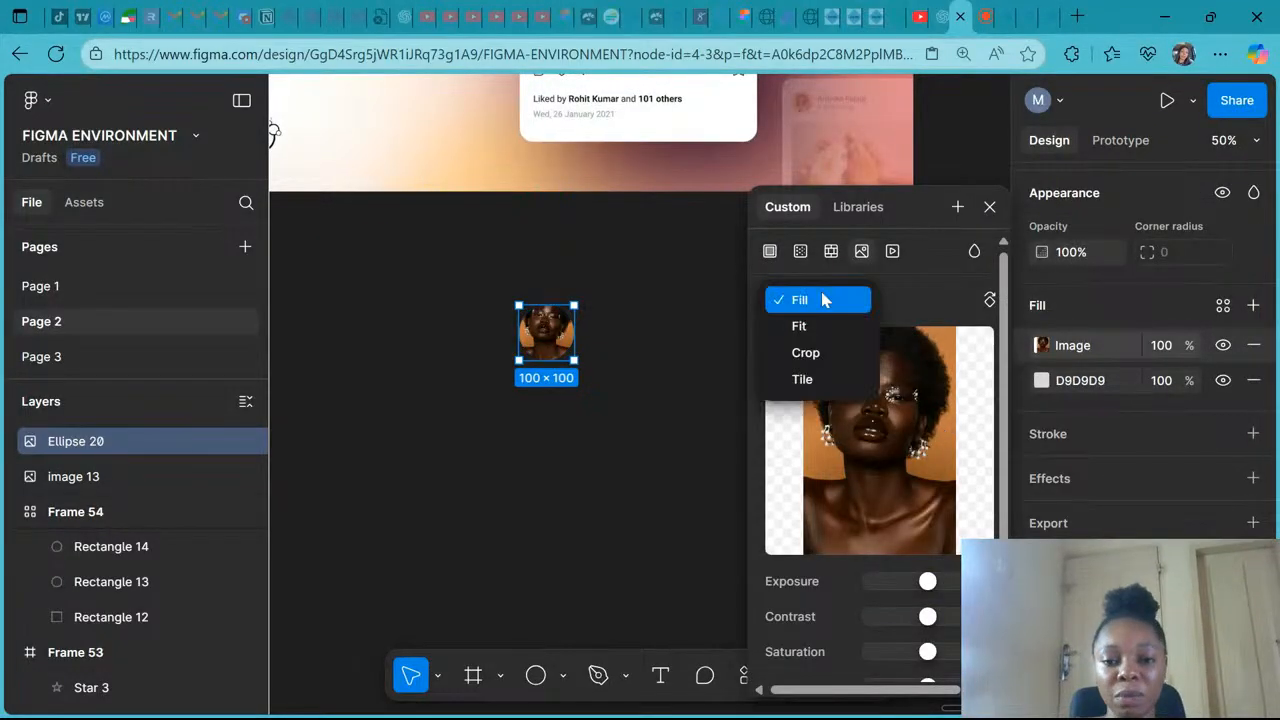
pyautogui.click(814, 356)
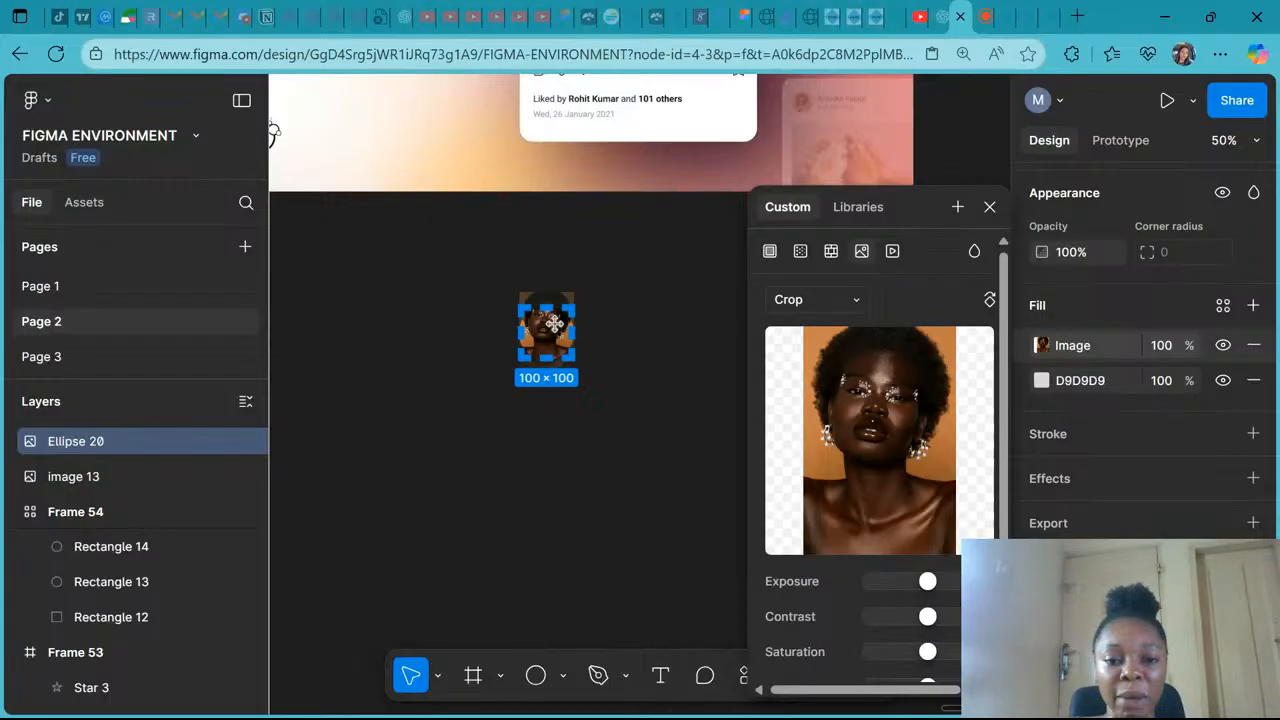
pyautogui.moveTo(554, 323); pyautogui.dragTo(556, 337)
pyautogui.click(992, 207)
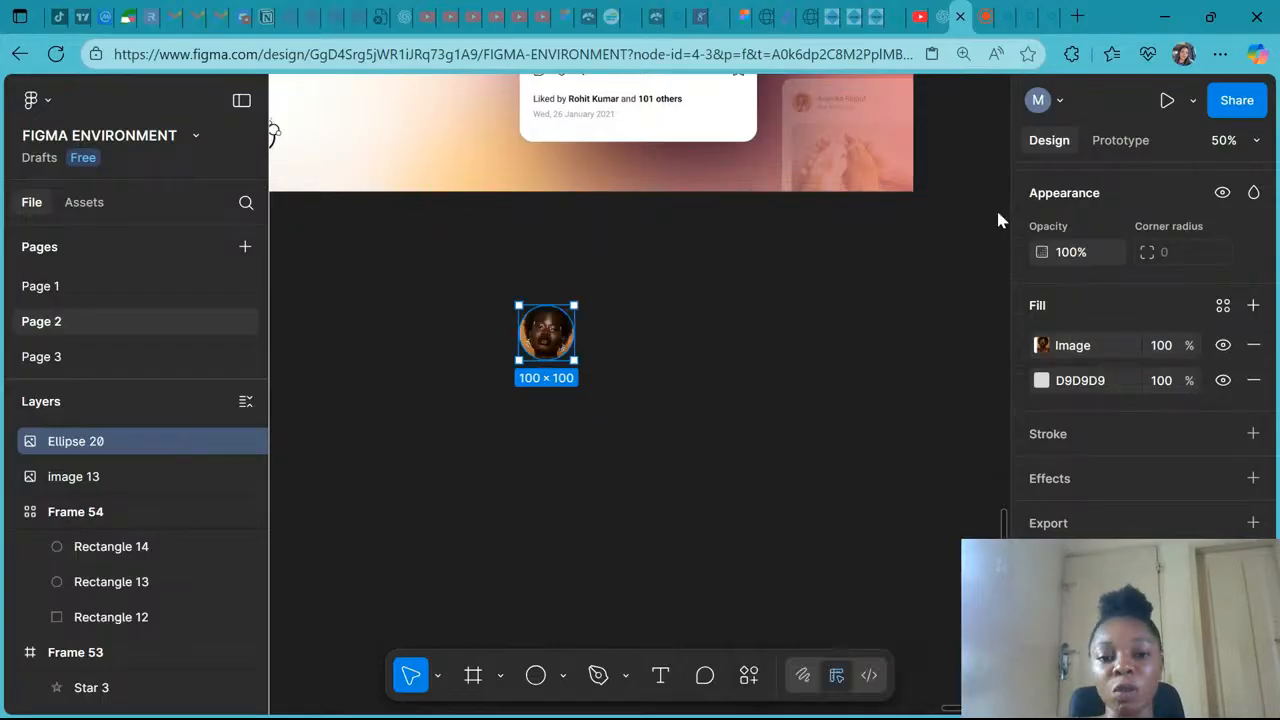
pyautogui.click(690, 343)
# - Add a text layer with the person's full name to the right of the avatar circle
pyautogui.scroll(2, 745, 285)
pyautogui.hscroll(-2, 745, 285)
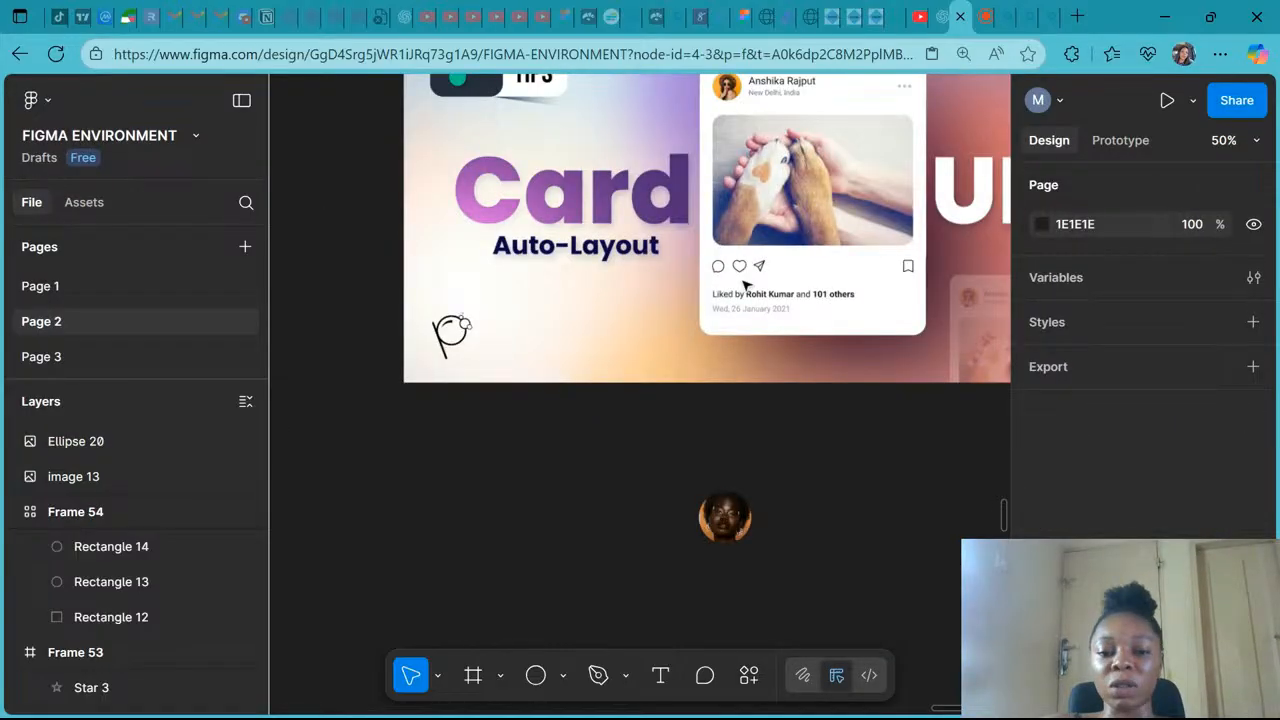
pyautogui.scroll(-3, 431, 204)
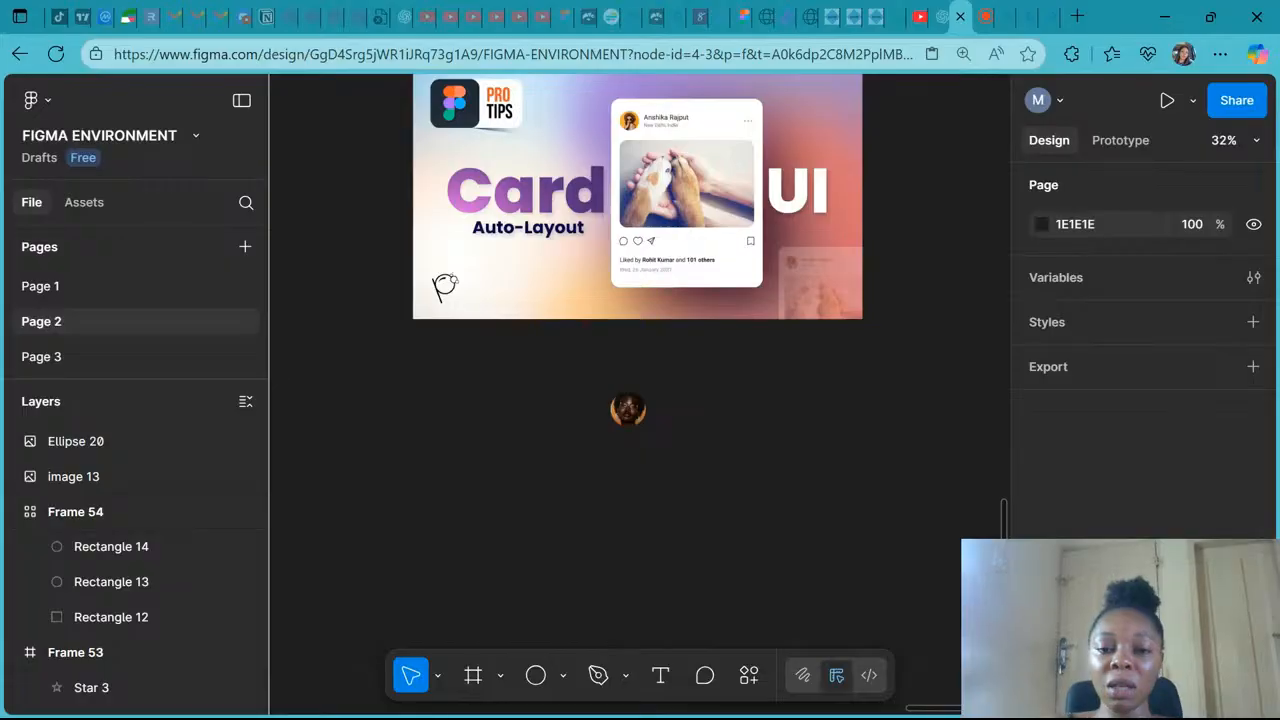
pyautogui.scroll(1, 822, 370)
pyautogui.keyDown('ctrl'); pyautogui.scroll(3, 820, 370); pyautogui.keyUp('ctrl')
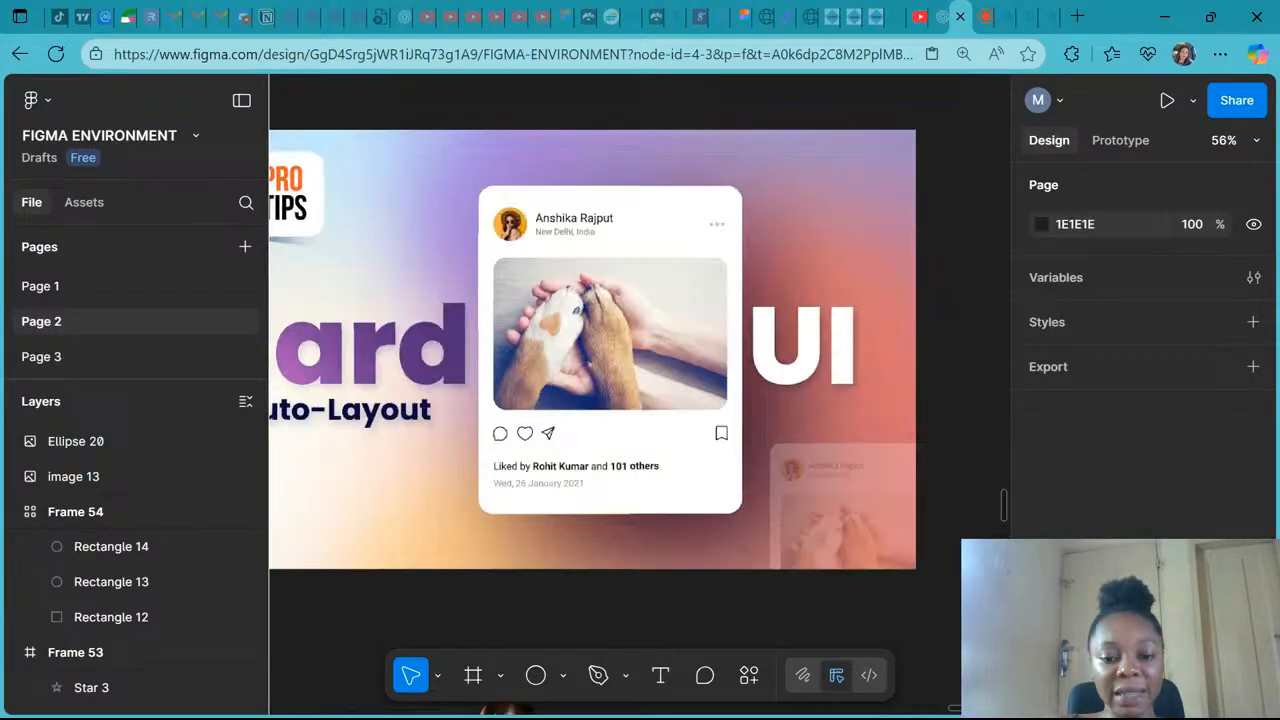
pyautogui.click(662, 673)
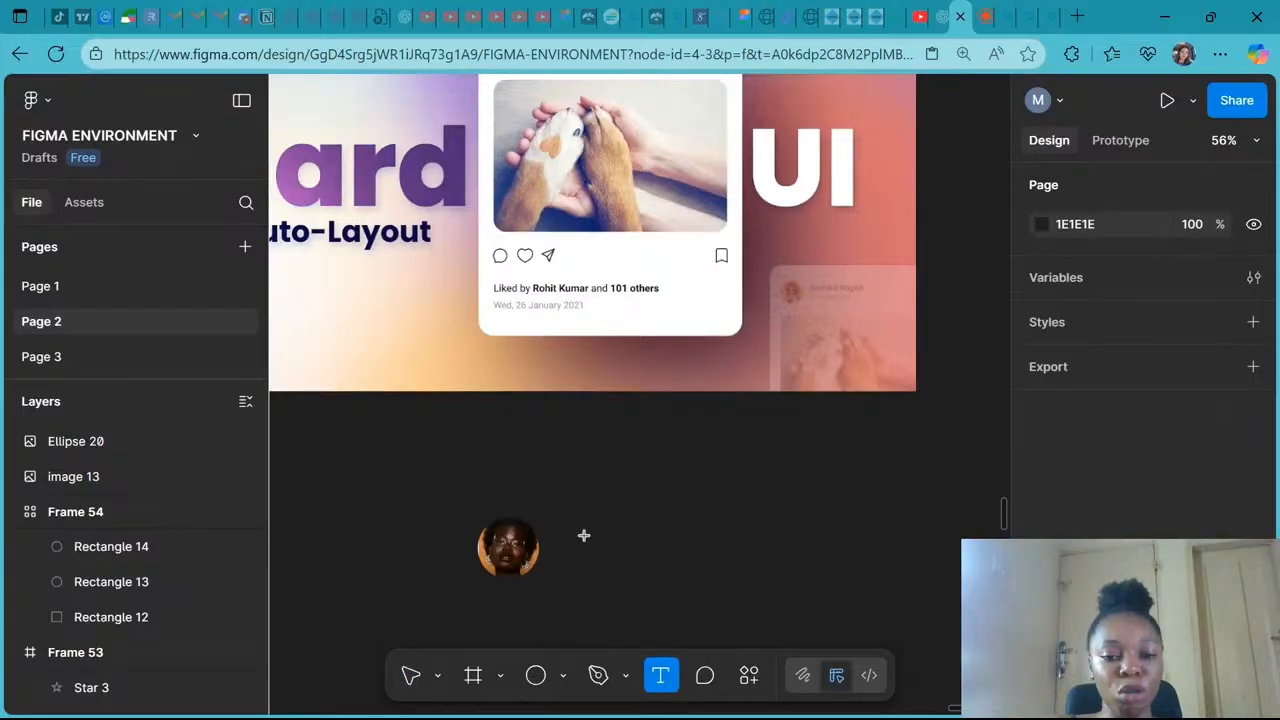
pyautogui.click(584, 536)
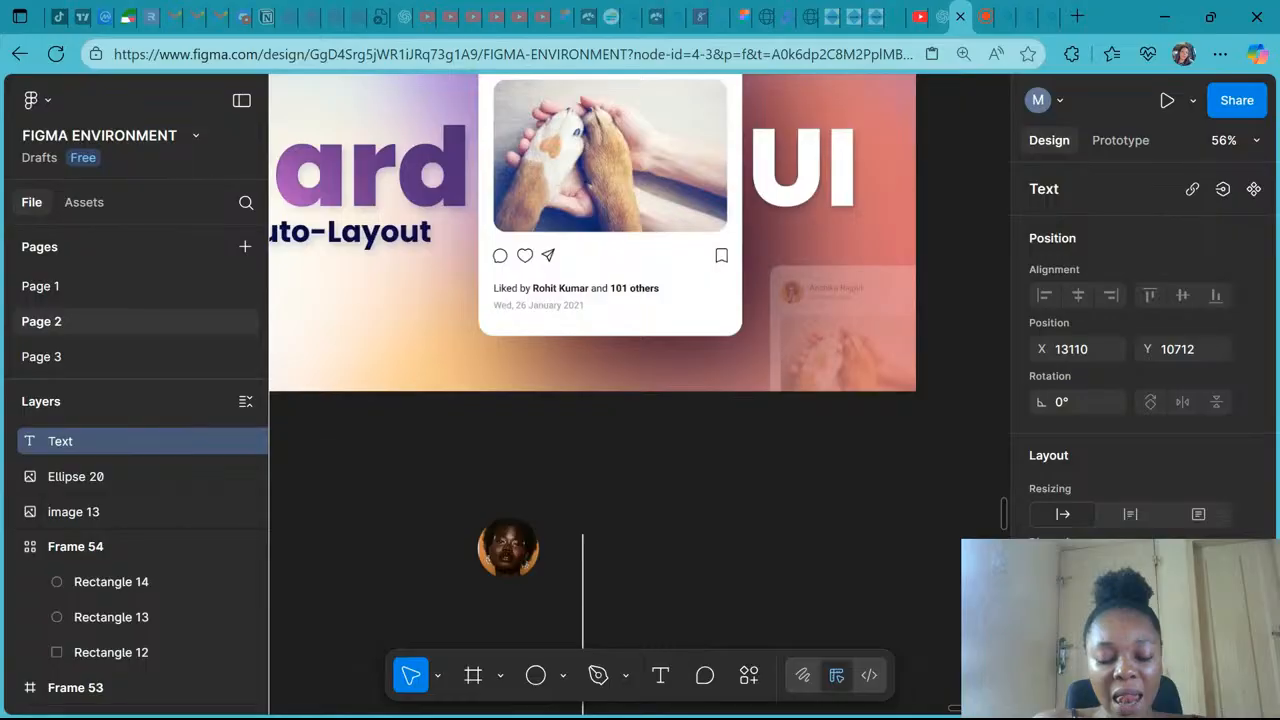
pyautogui.write('KA')
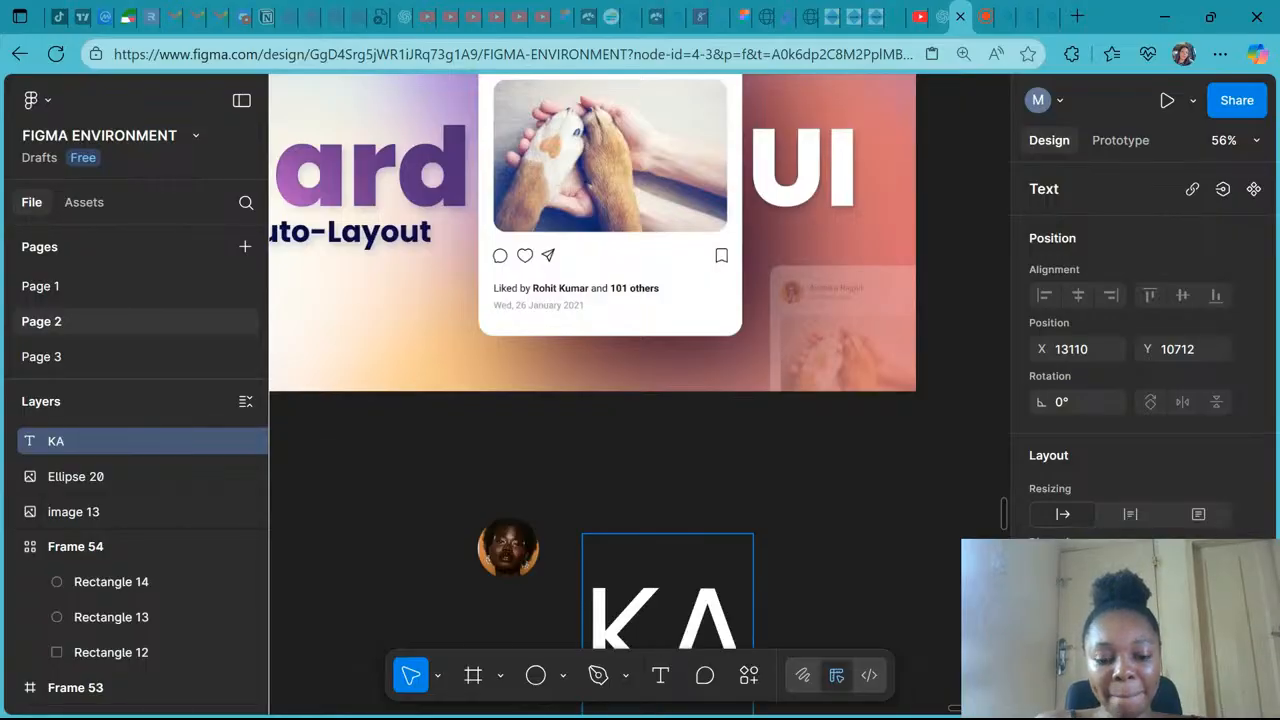
pyautogui.press('BackSpace')
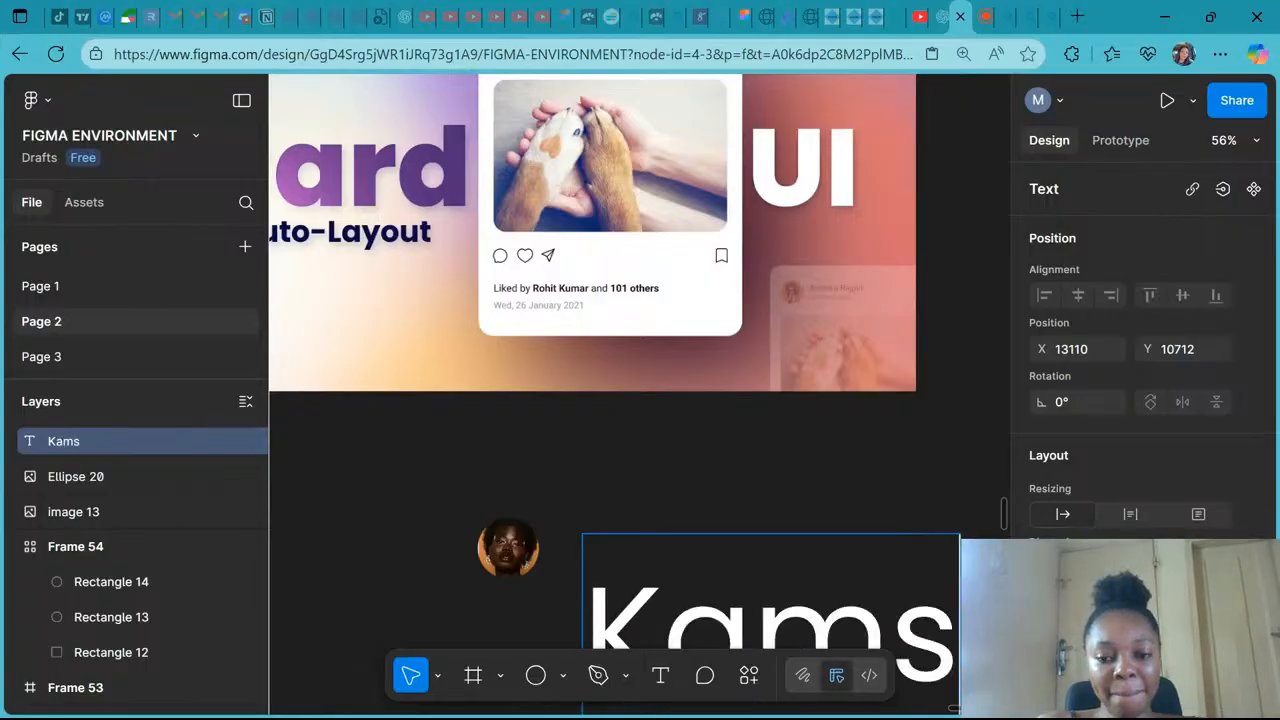
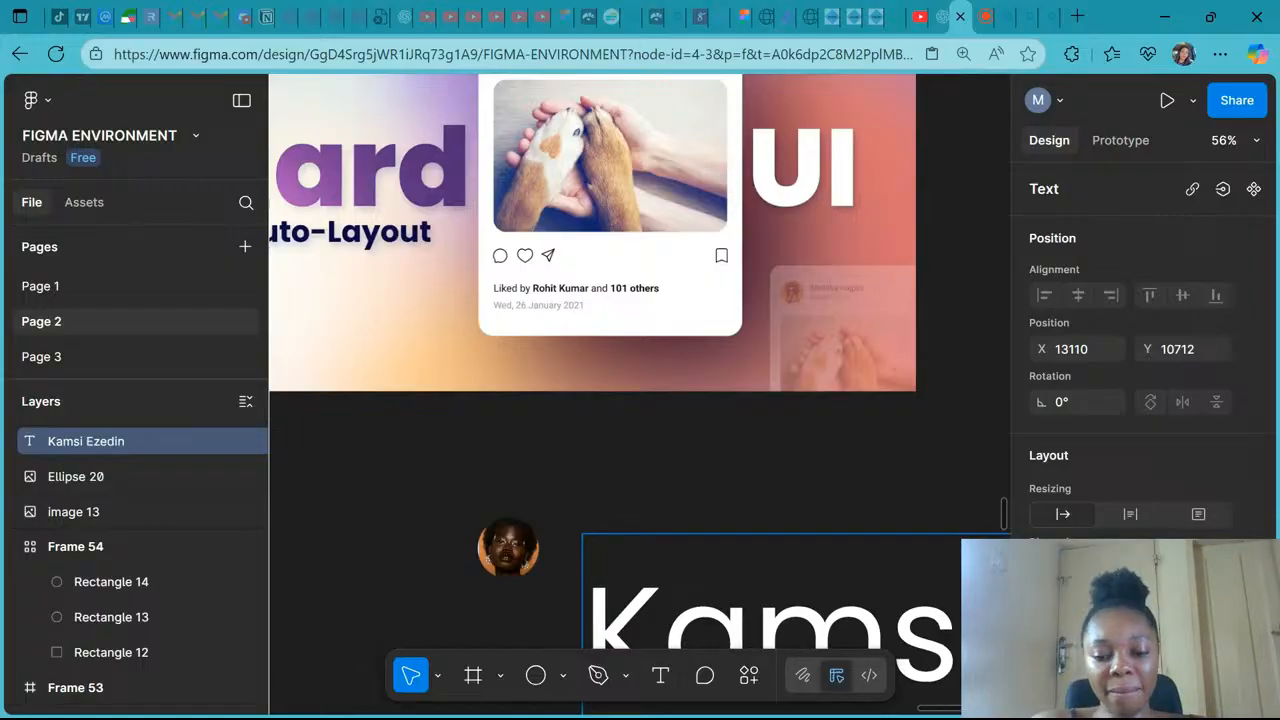
pyautogui.scroll(-5, 555, 410)
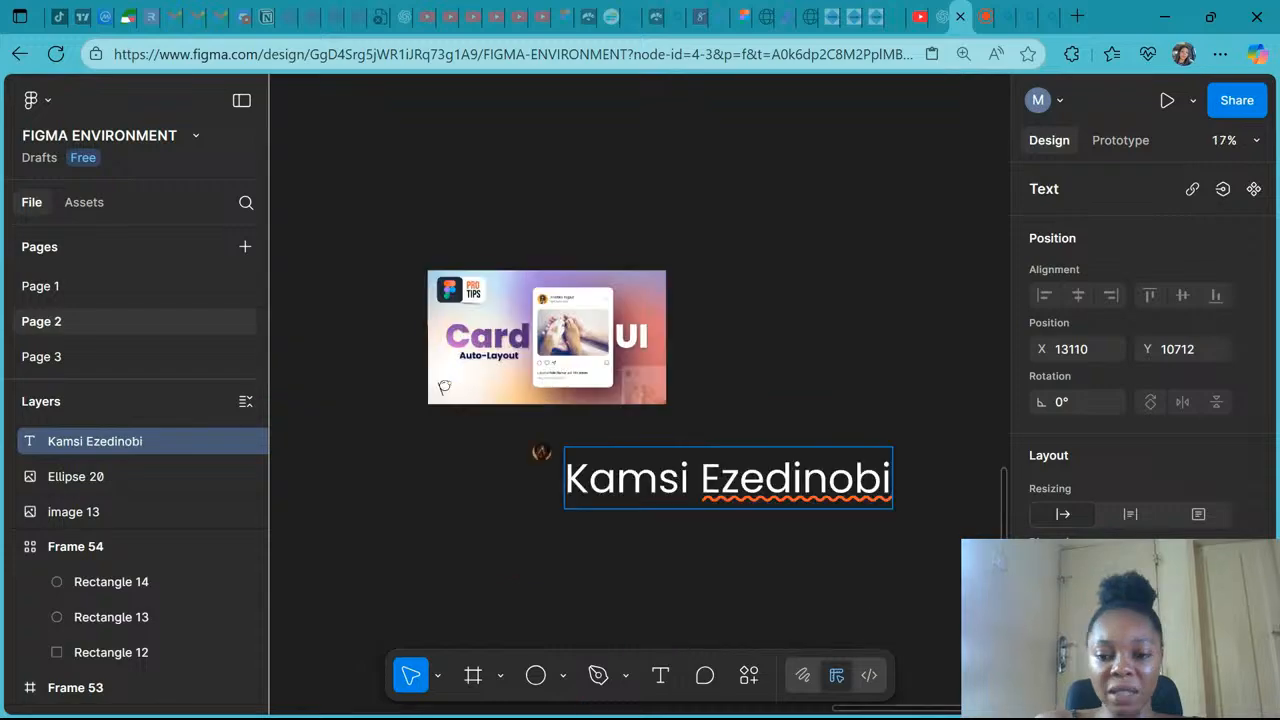
pyautogui.press('Escape')
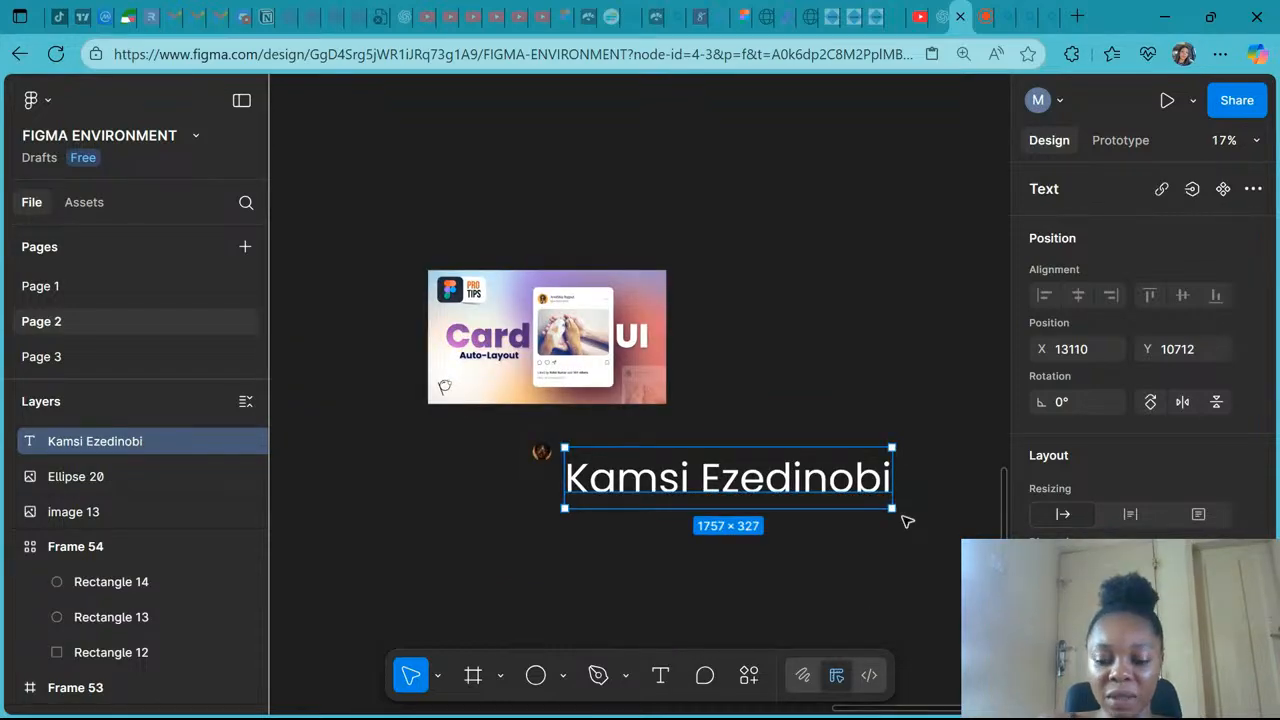
# - Scale the name text down to about 290 × 54 beside the avatar
pyautogui.press('k')
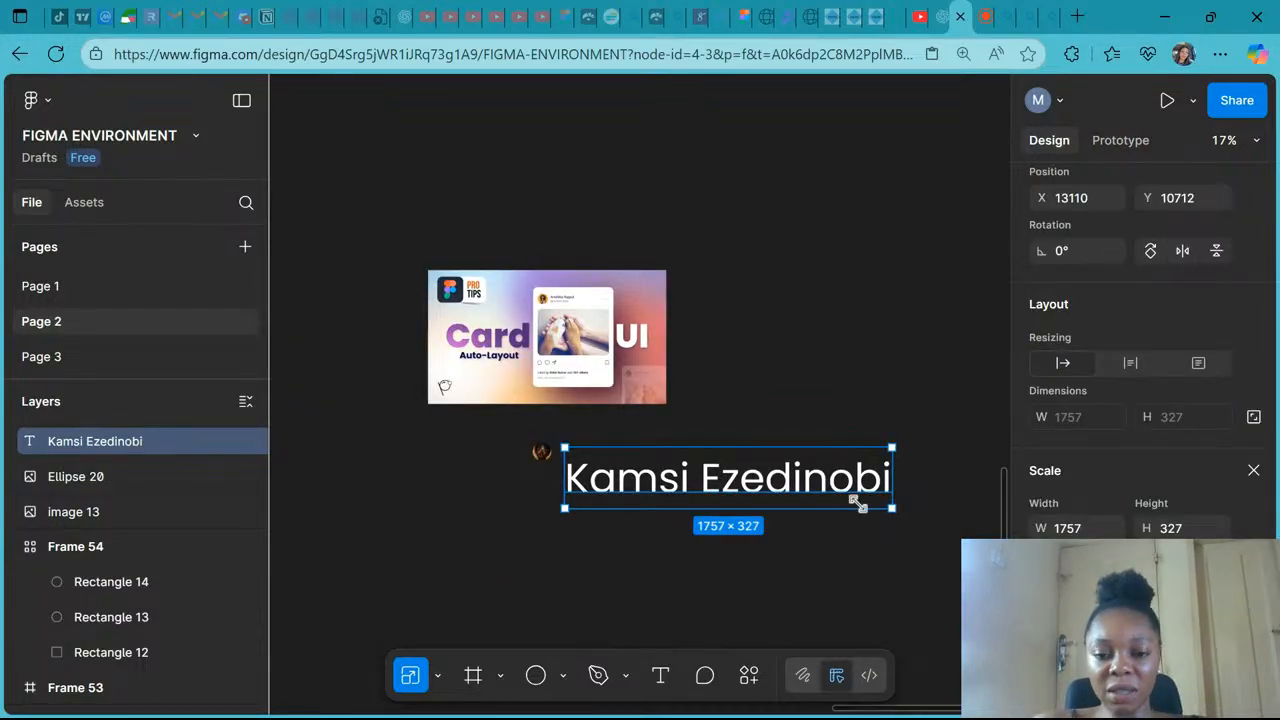
pyautogui.moveTo(859, 503); pyautogui.dragTo(648, 460)
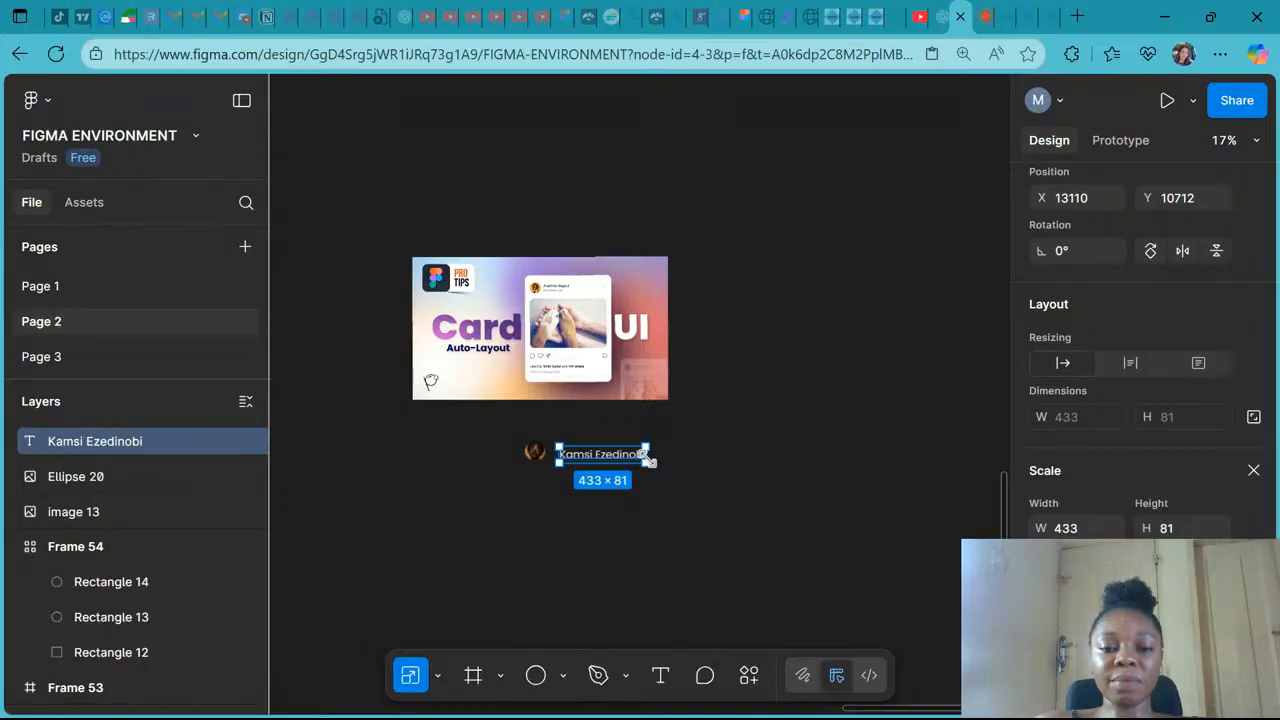
pyautogui.scroll(5, 648, 460)
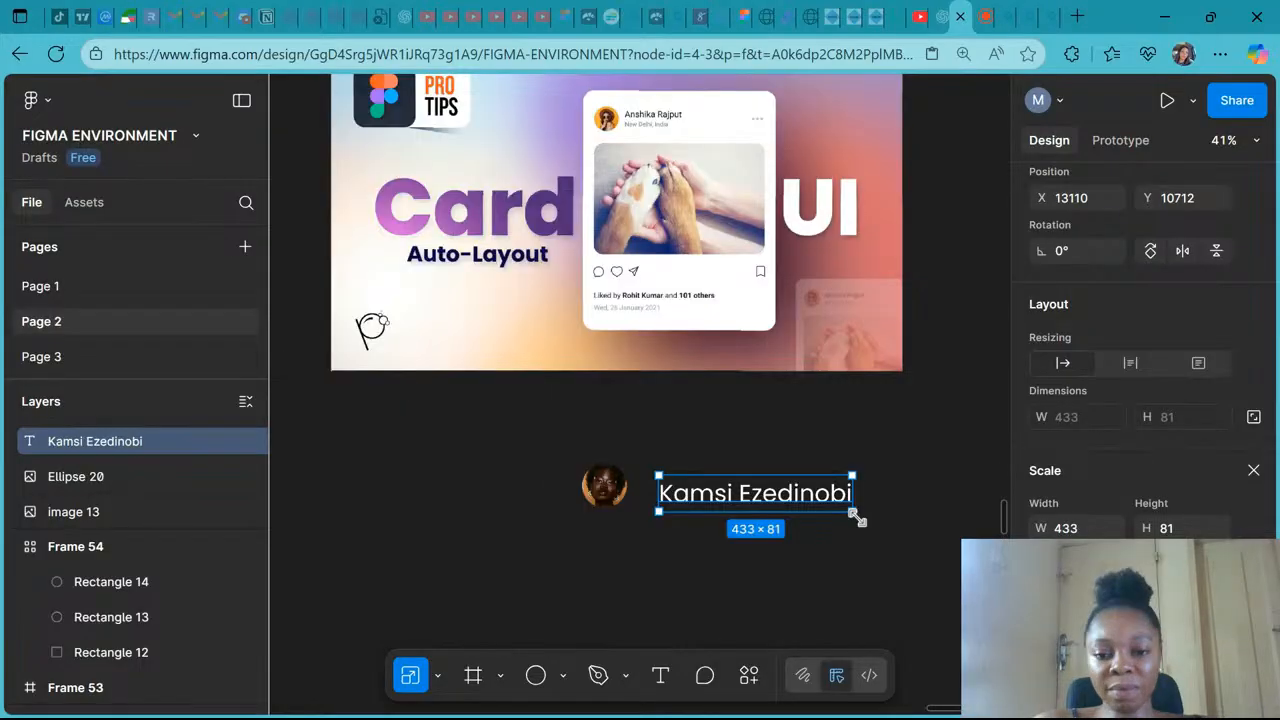
pyautogui.hscroll(1, 856, 517)
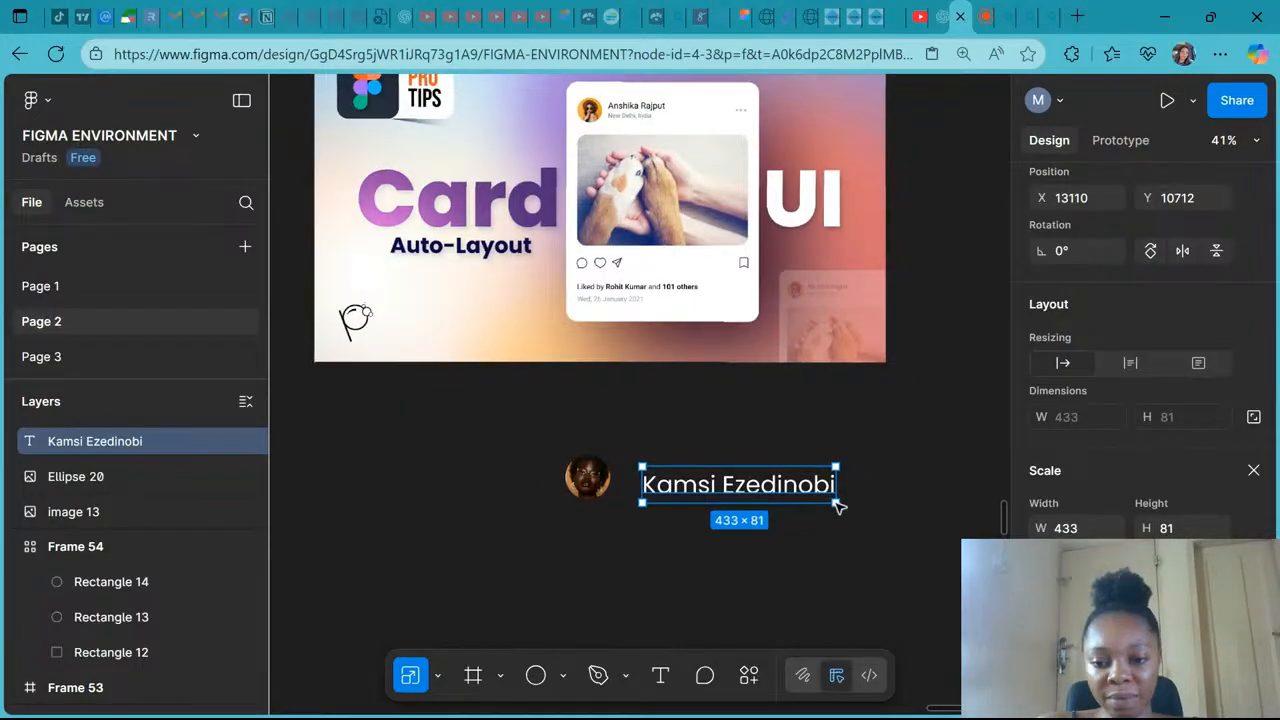
pyautogui.moveTo(836, 503); pyautogui.dragTo(708, 481)
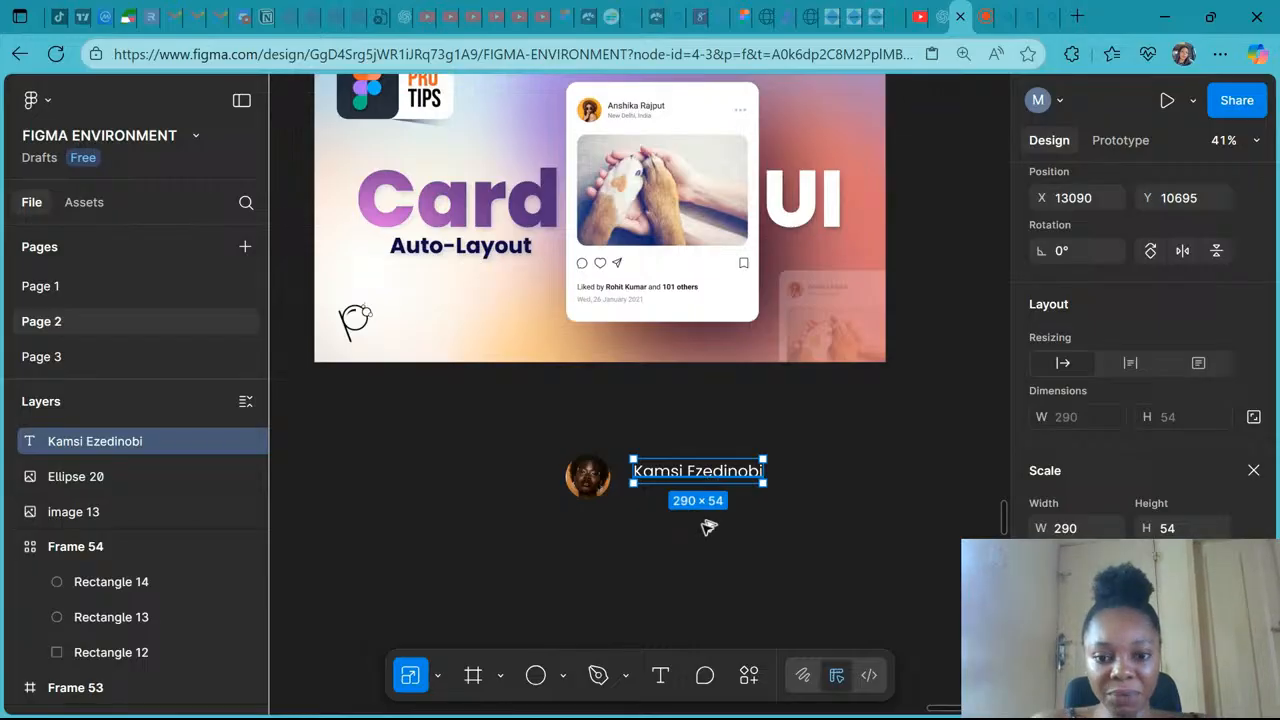
# - Duplicate the name text just below it and change the copy to "Enugu, Nigeria"
pyautogui.moveTo(708, 527); pyautogui.dragTo(714, 510)
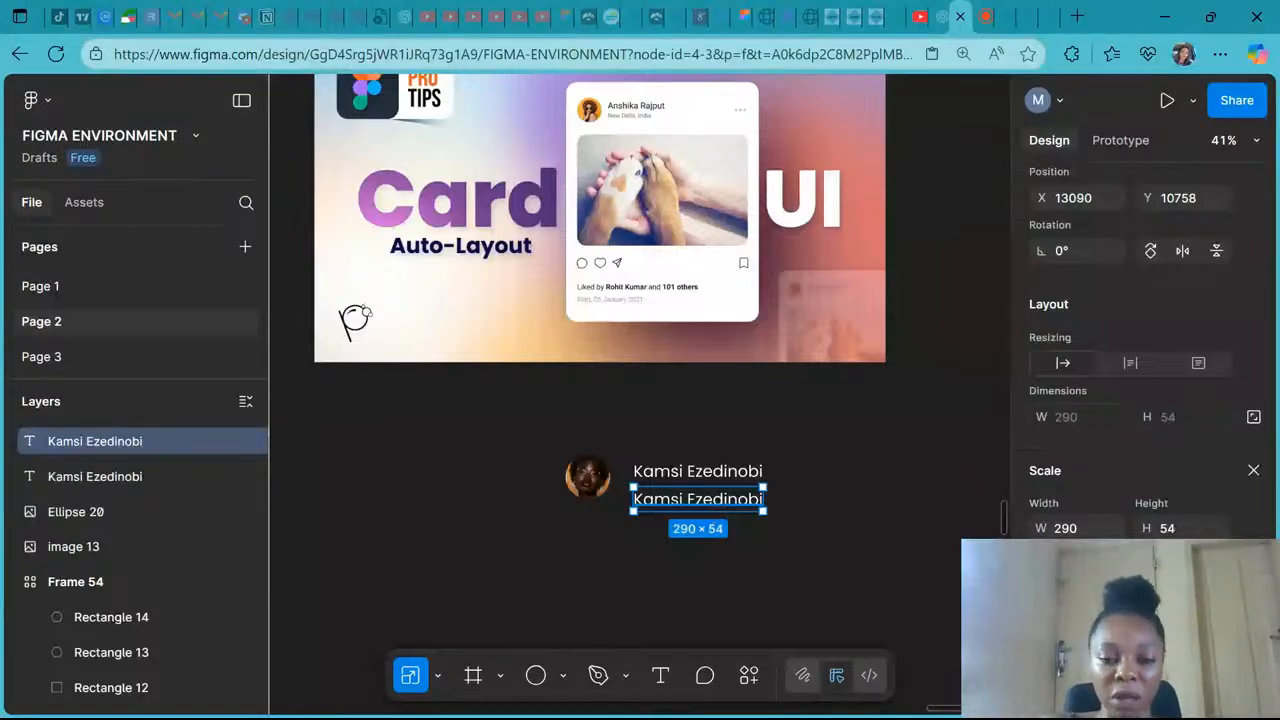
pyautogui.doubleClick(711, 508)
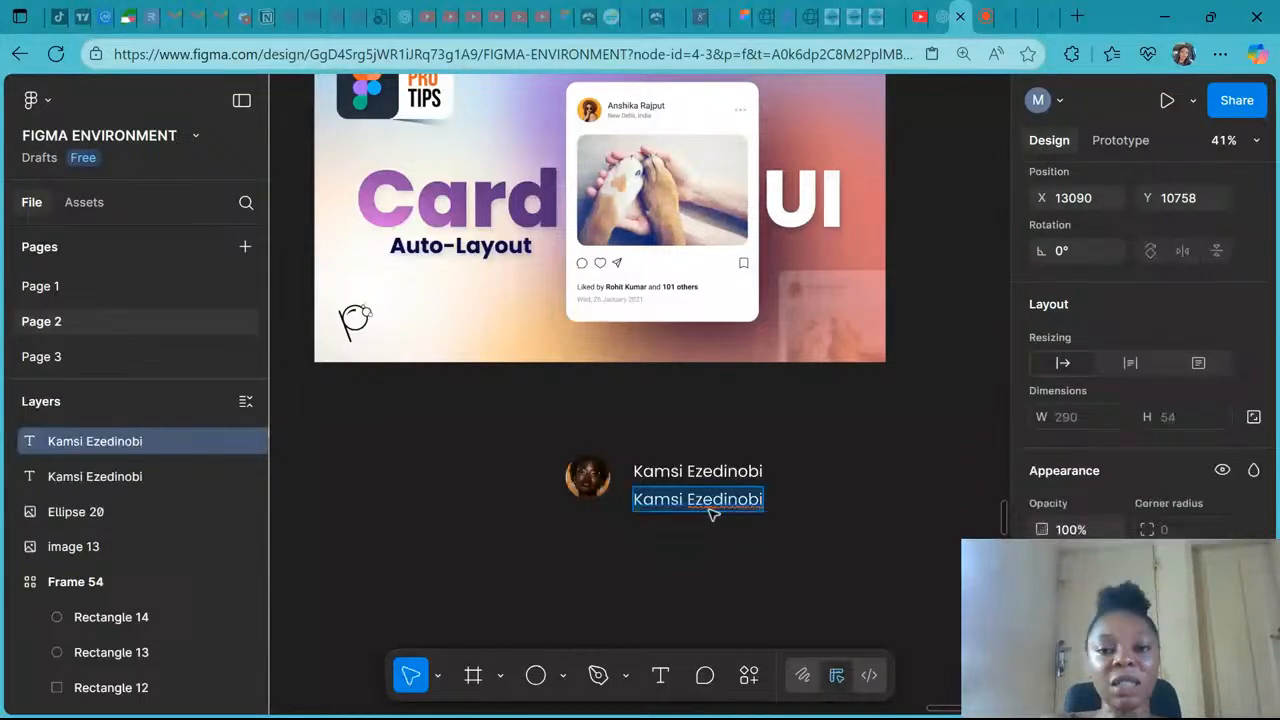
pyautogui.write('Enugu,N')
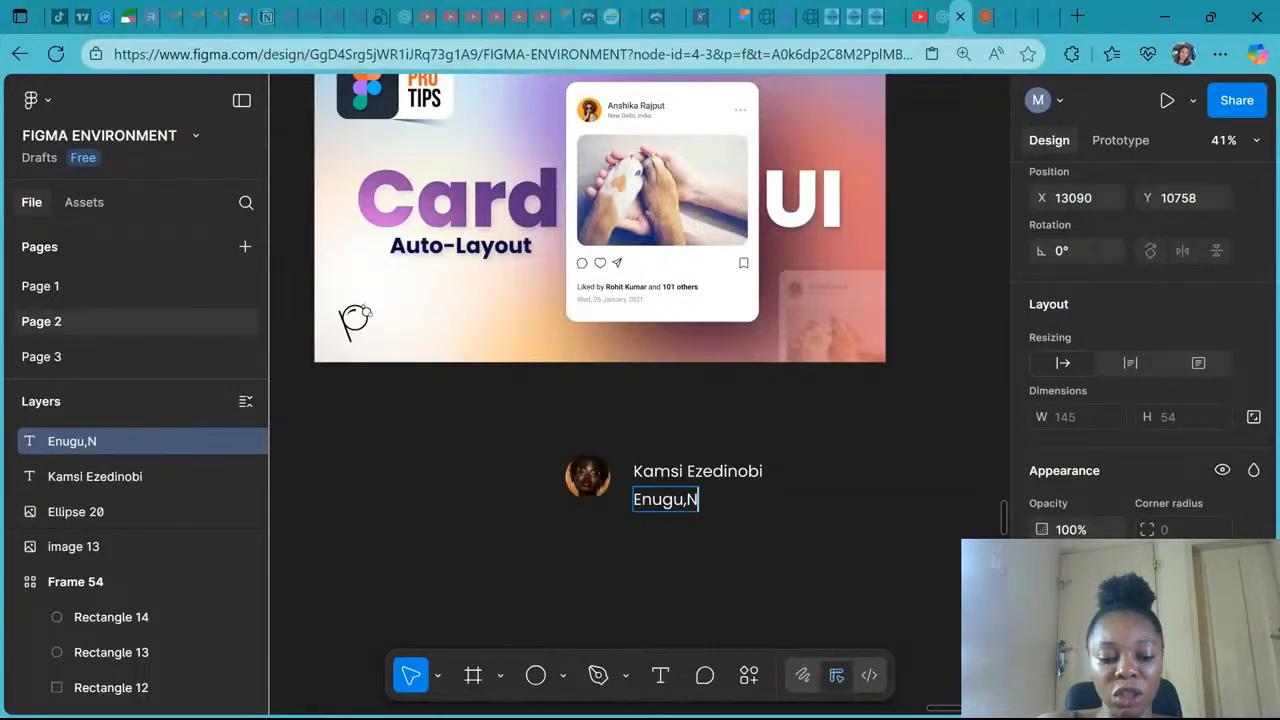
pyautogui.write('igeria')
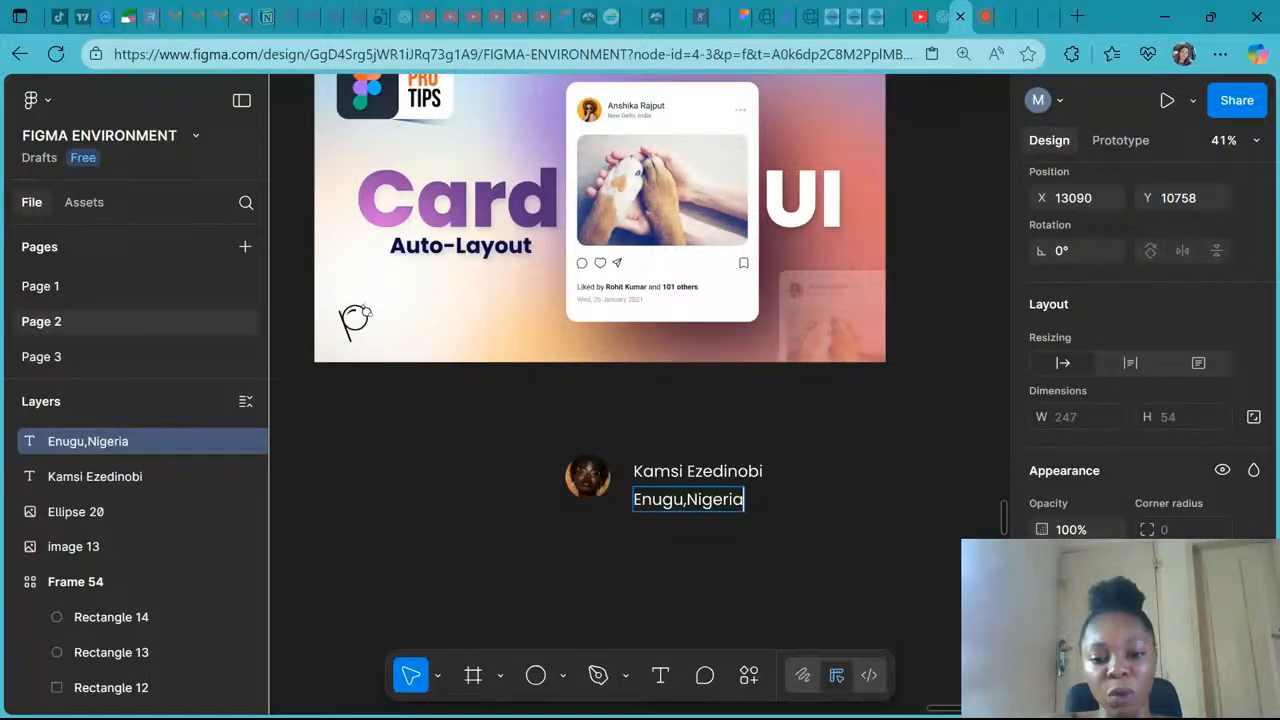
pyautogui.press('Escape')
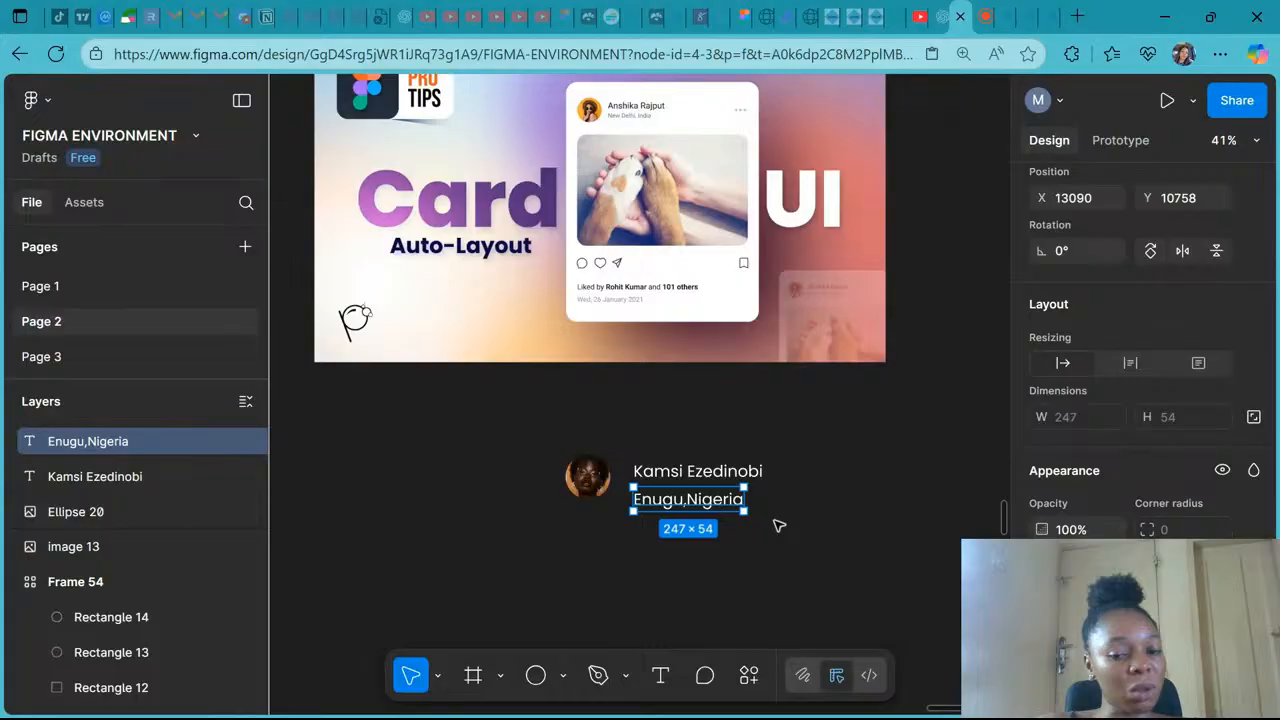
pyautogui.press('Return')
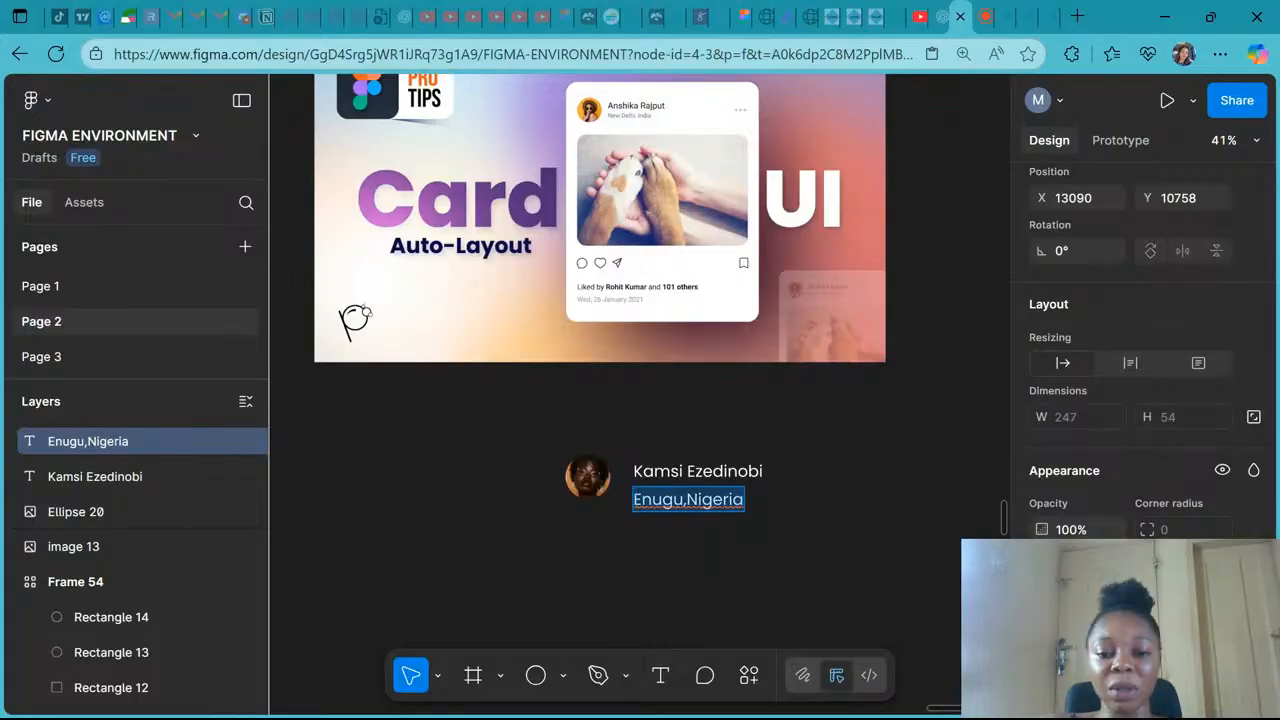
pyautogui.click(687, 499)
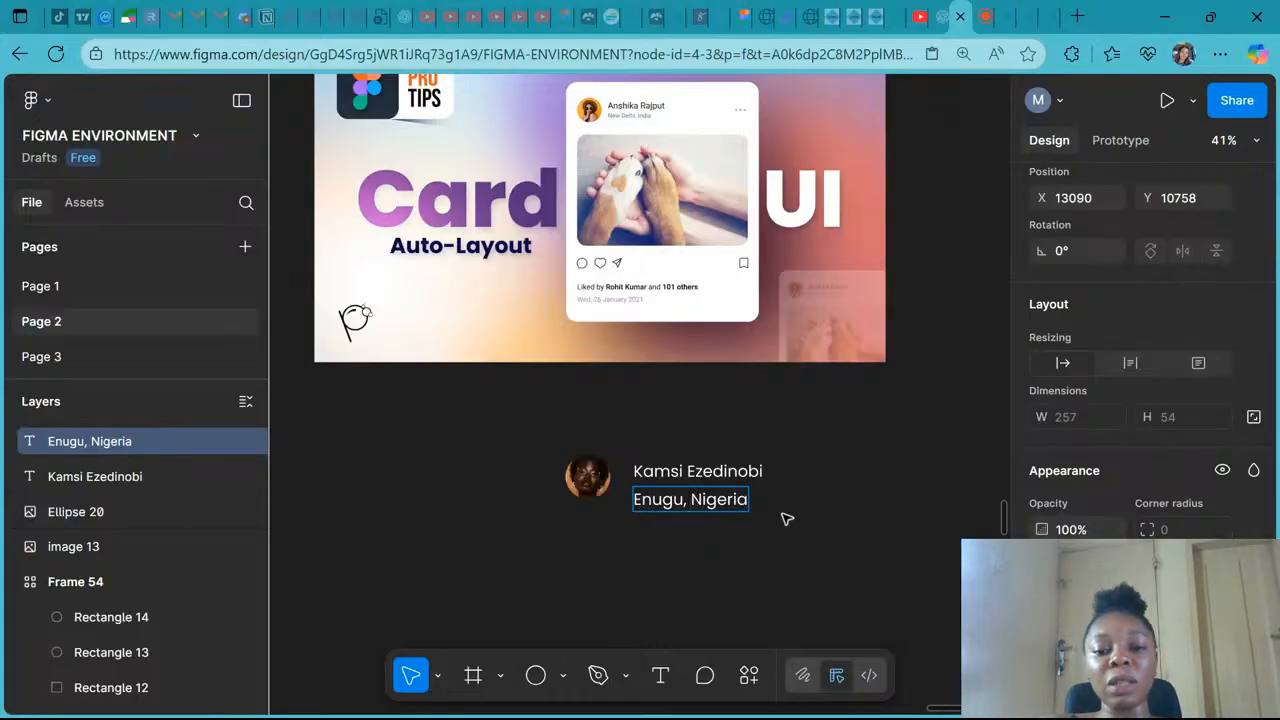
# - Set the location text's font size to 20
pyautogui.press('Escape')
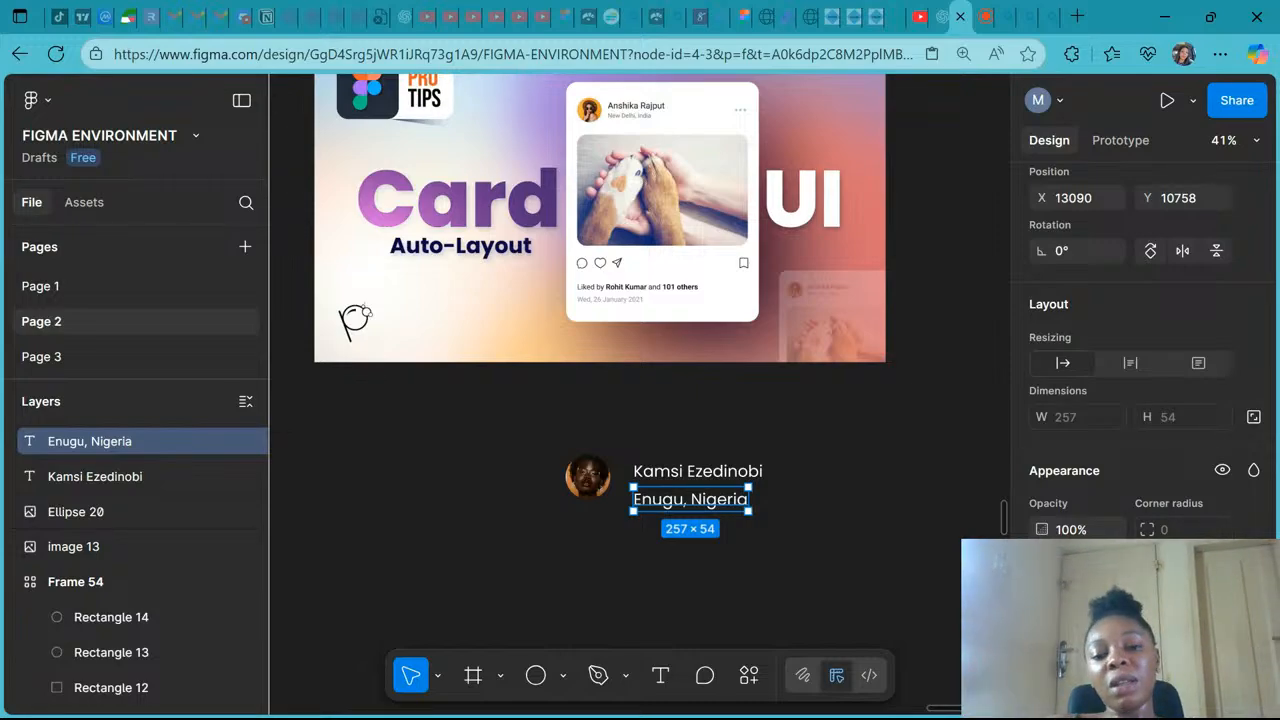
pyautogui.click(675, 545)
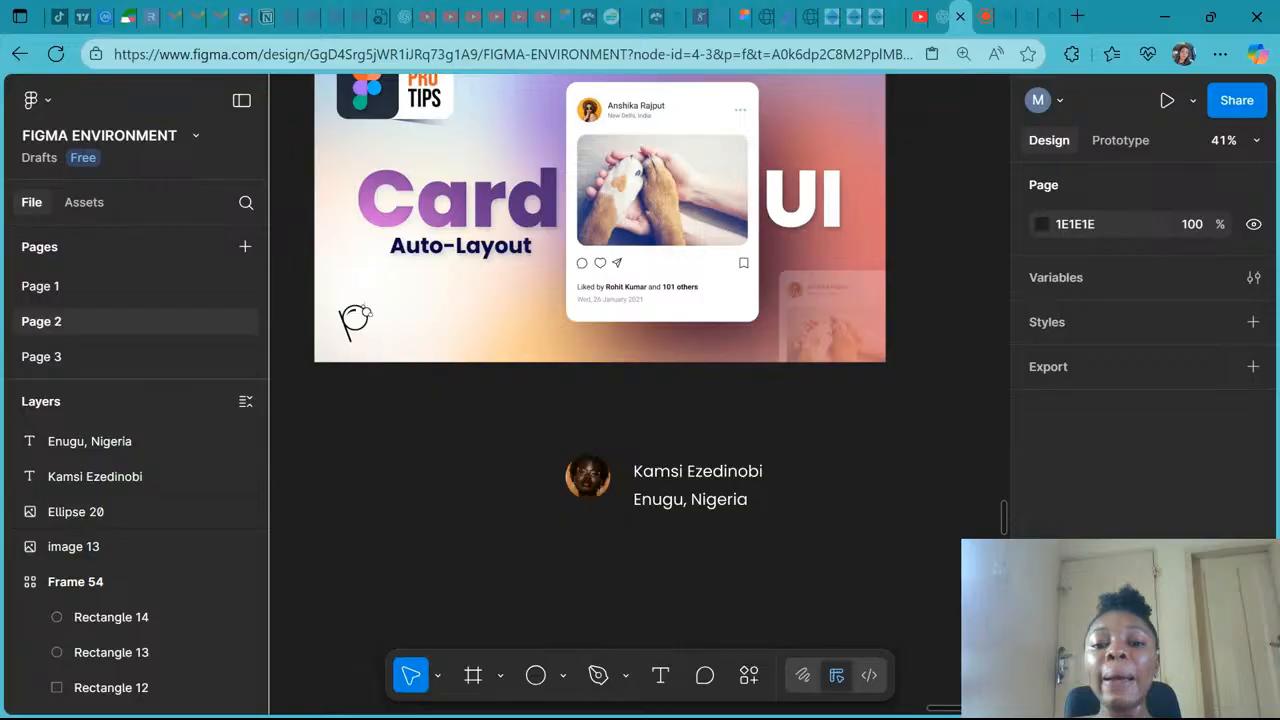
pyautogui.click(727, 477)
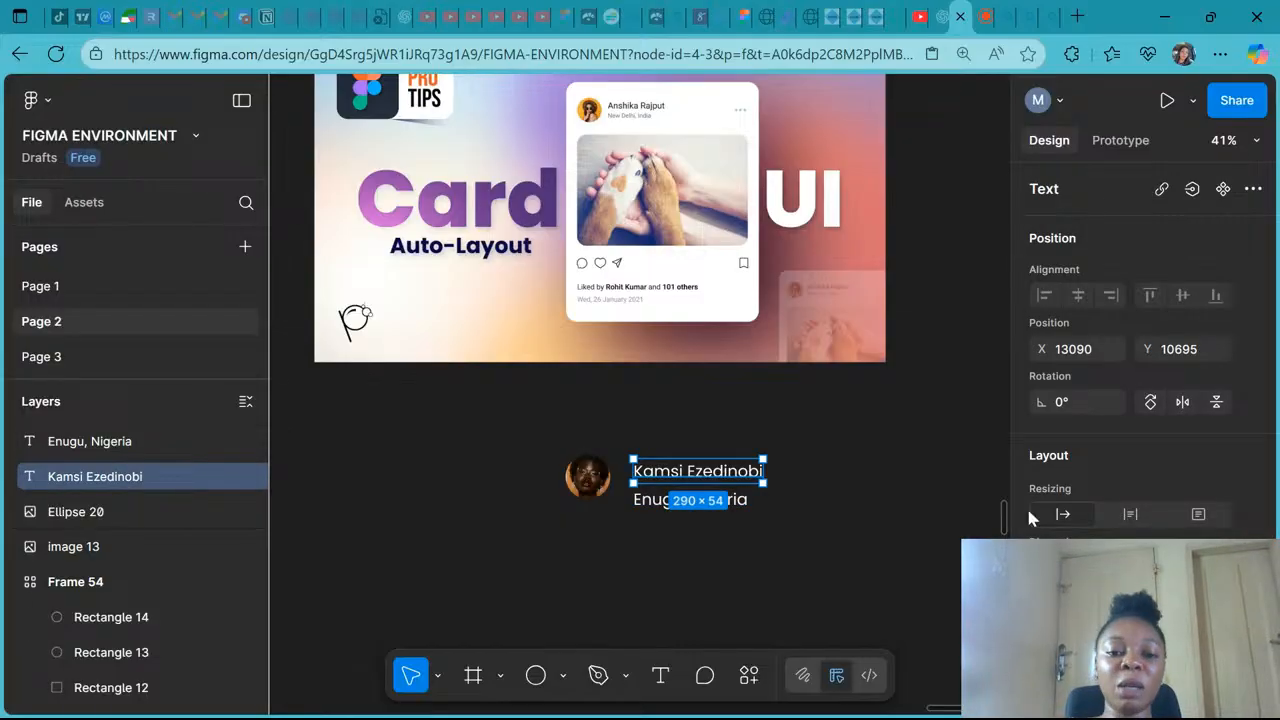
pyautogui.scroll(-3, 1026, 505)
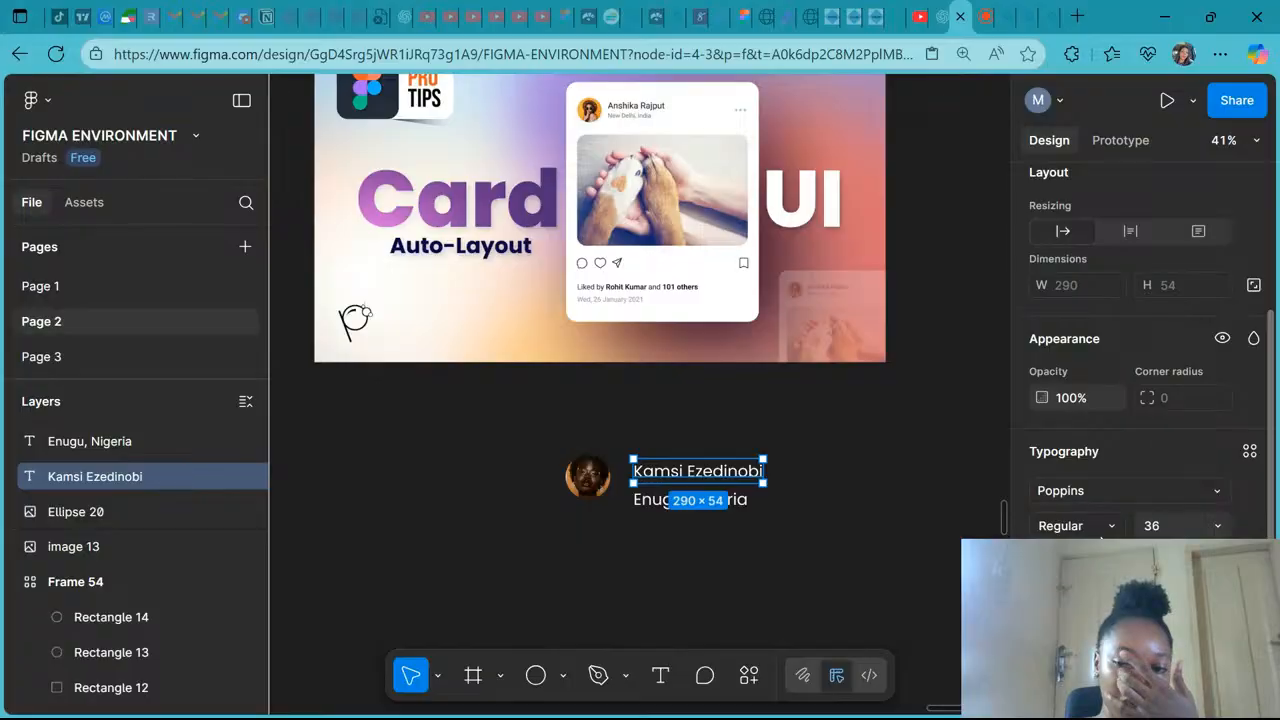
pyautogui.click(651, 505)
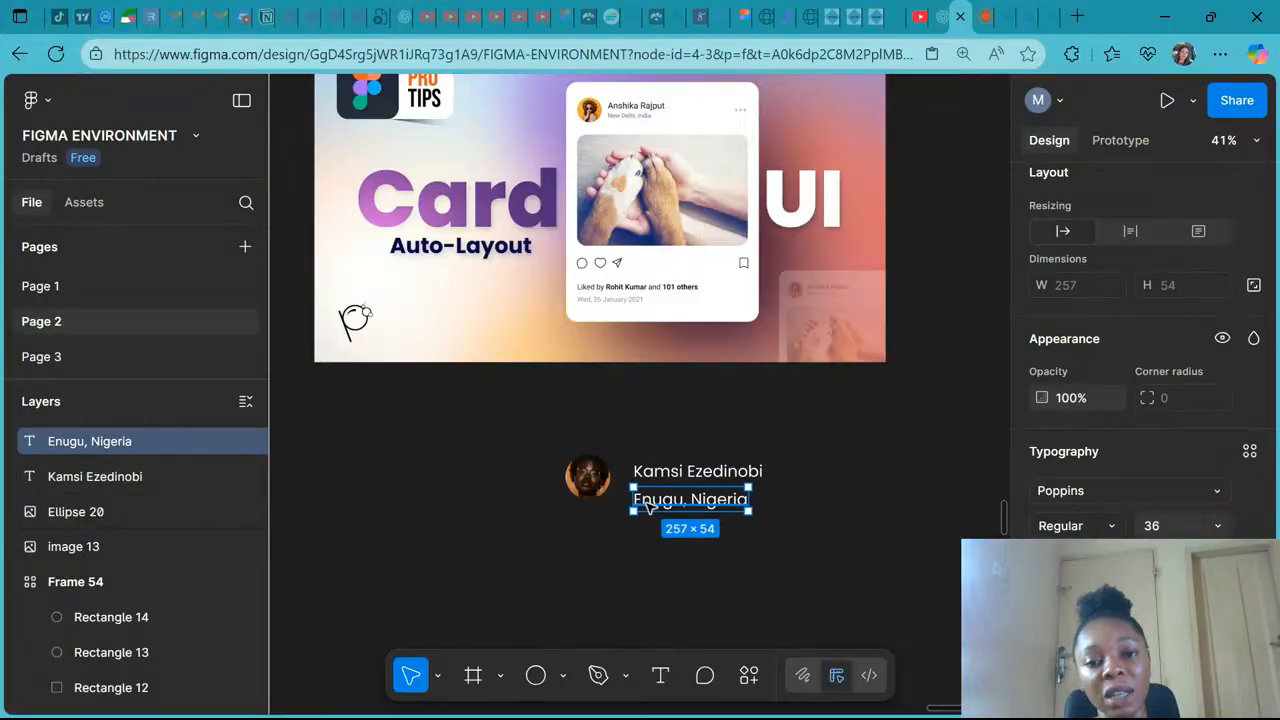
pyautogui.click(1222, 526)
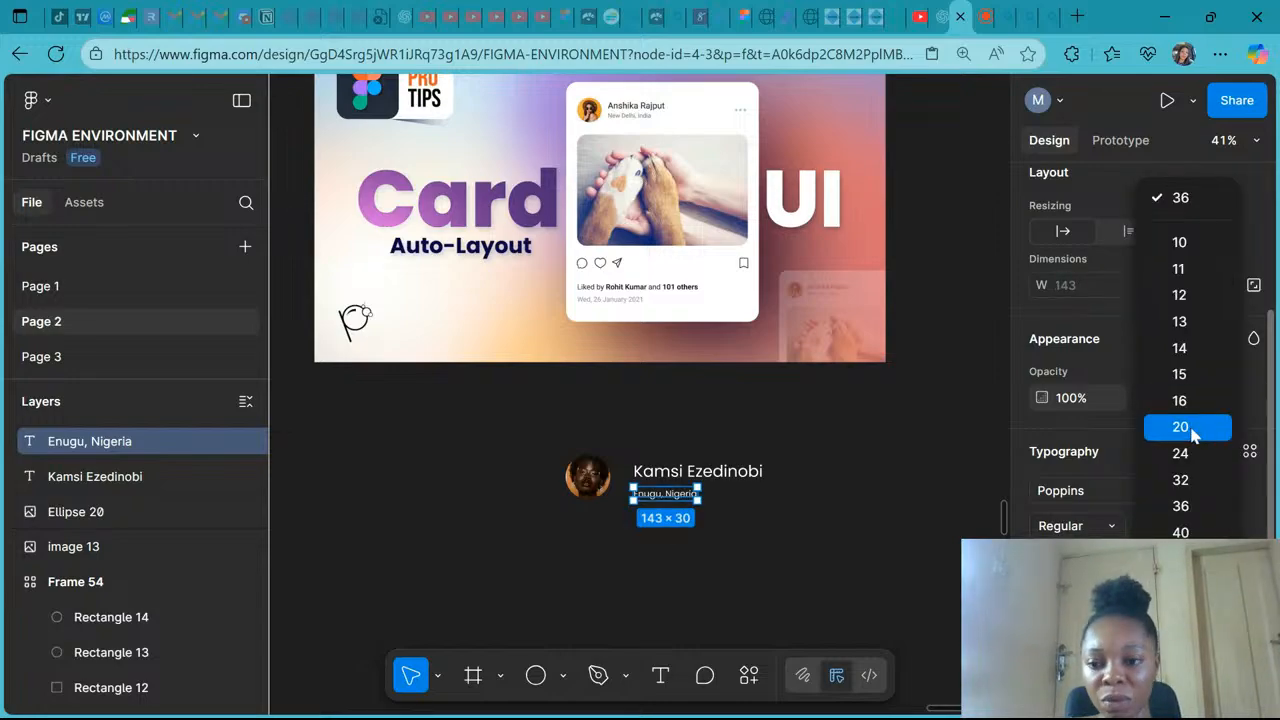
pyautogui.click(1190, 427)
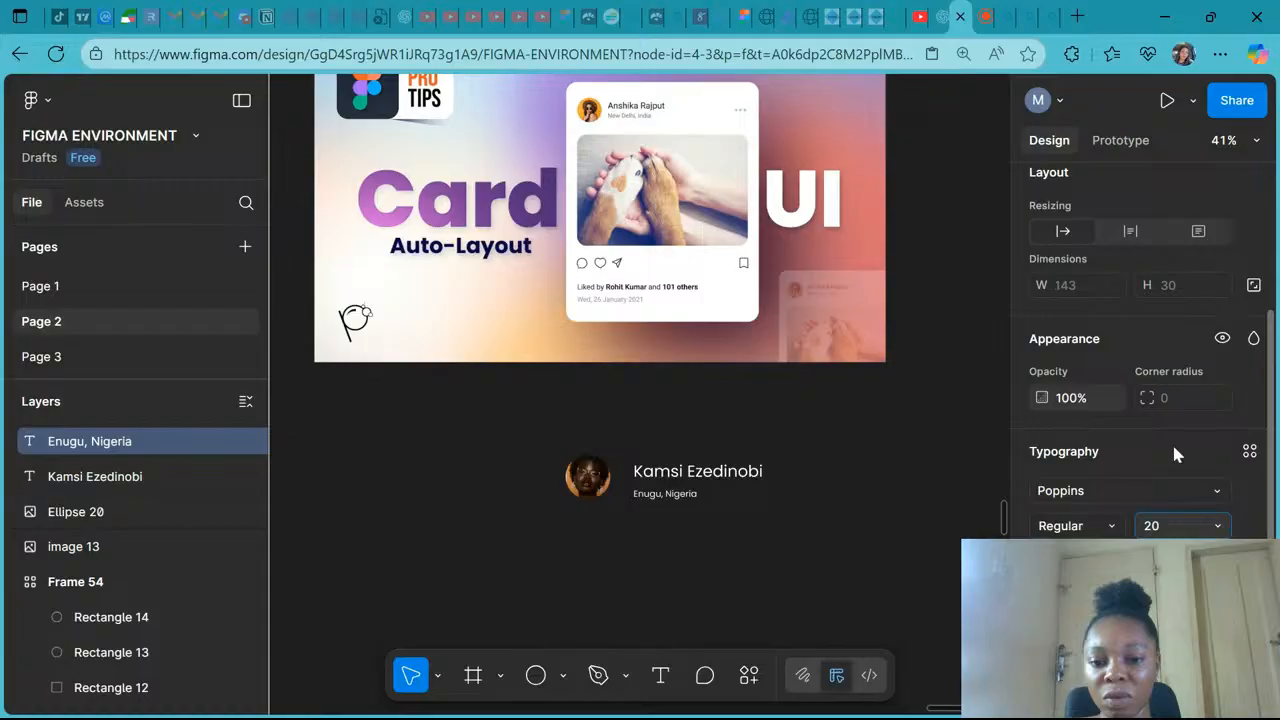
# - Set the location text's font size to 24
pyautogui.click(724, 471)
pyautogui.click(658, 496)
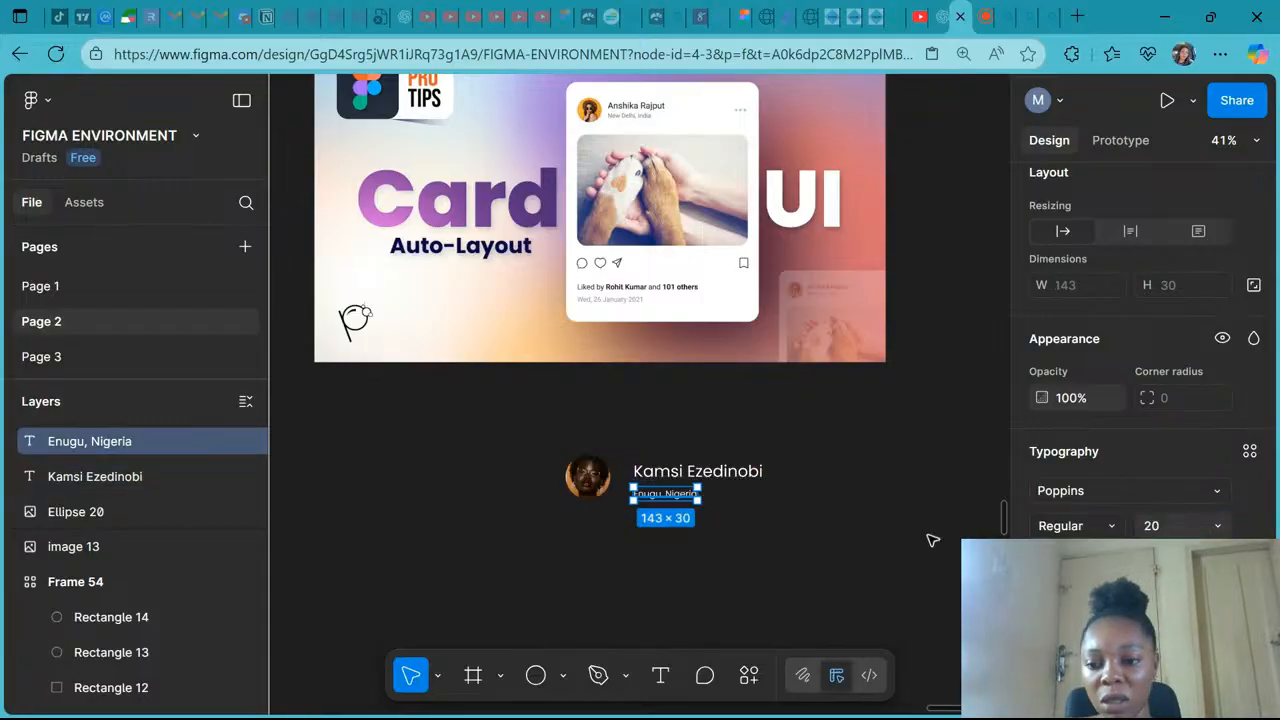
pyautogui.click(1177, 535)
pyautogui.write('24')
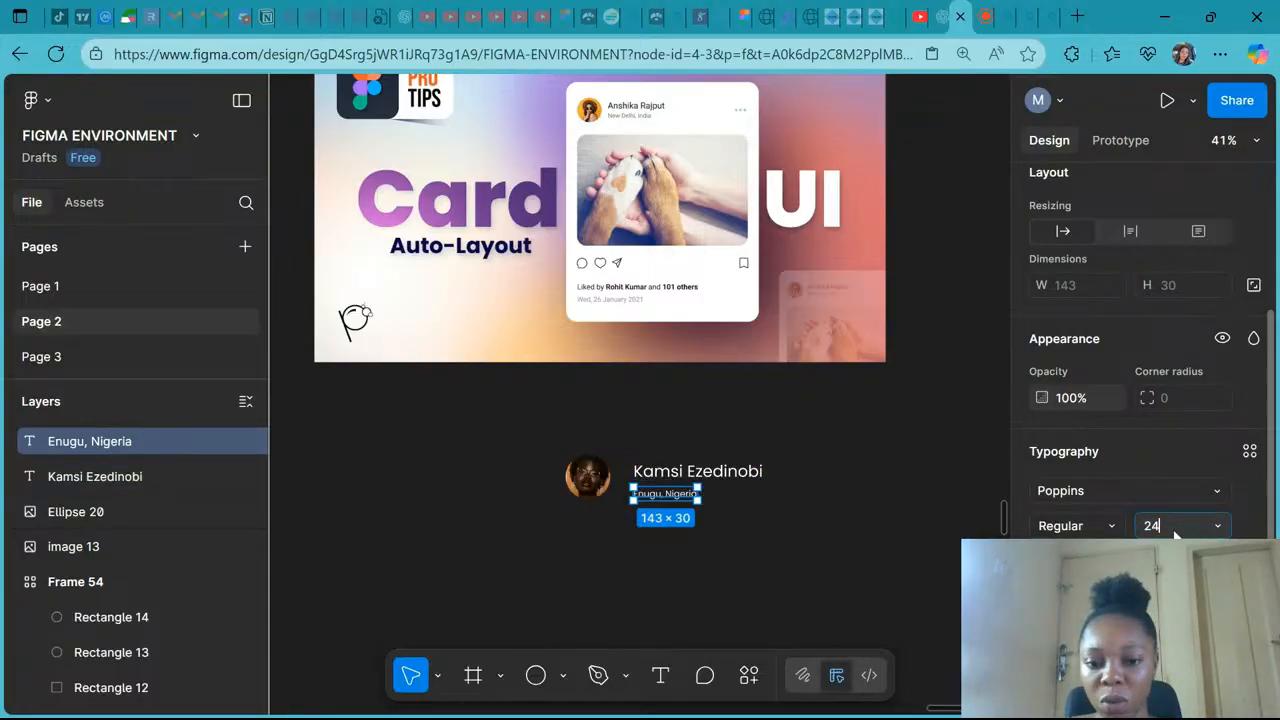
pyautogui.press('Return')
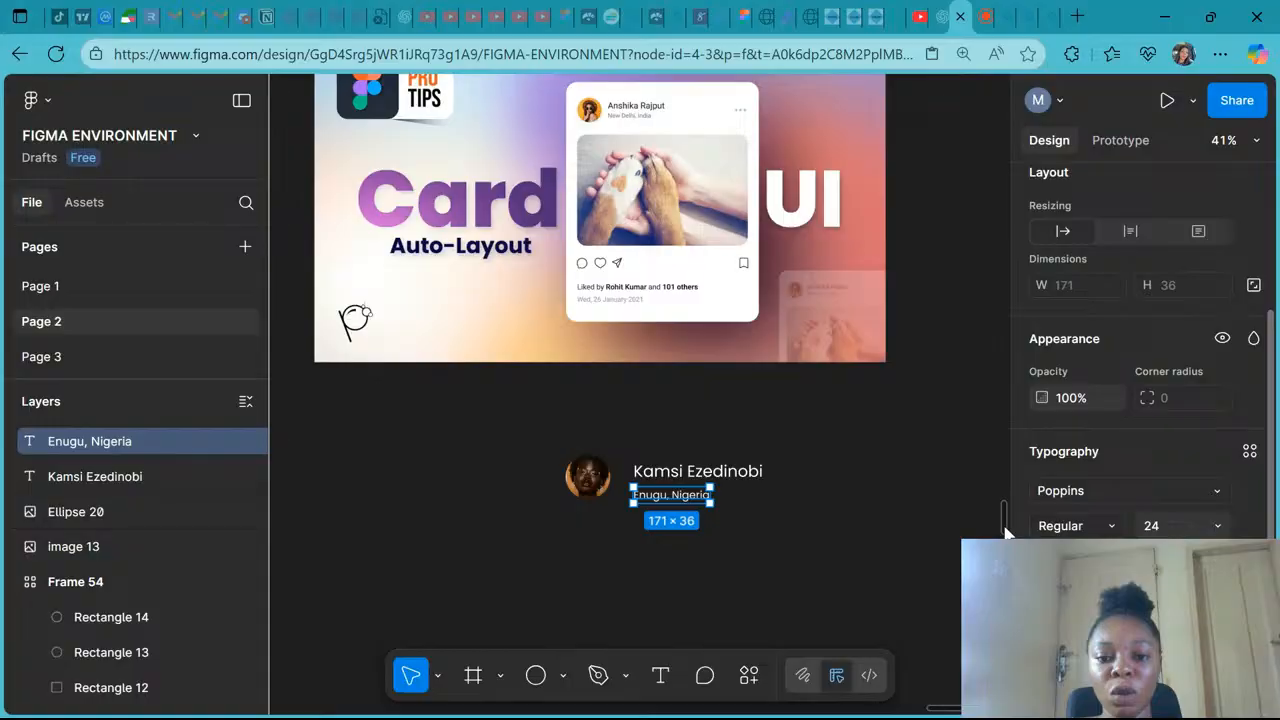
# - Change the location text's font to Poppins Light
pyautogui.scroll(3, 692, 458)
pyautogui.click(700, 475)
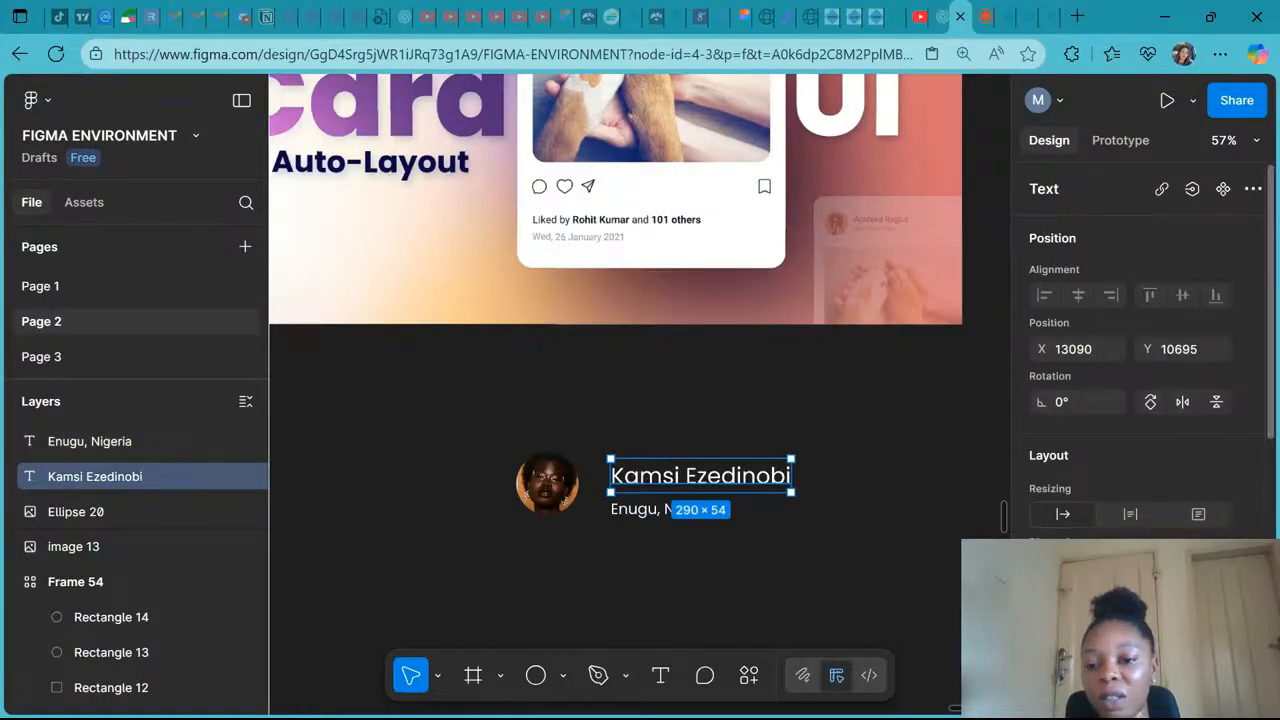
pyautogui.scroll(-4, 1140, 350)
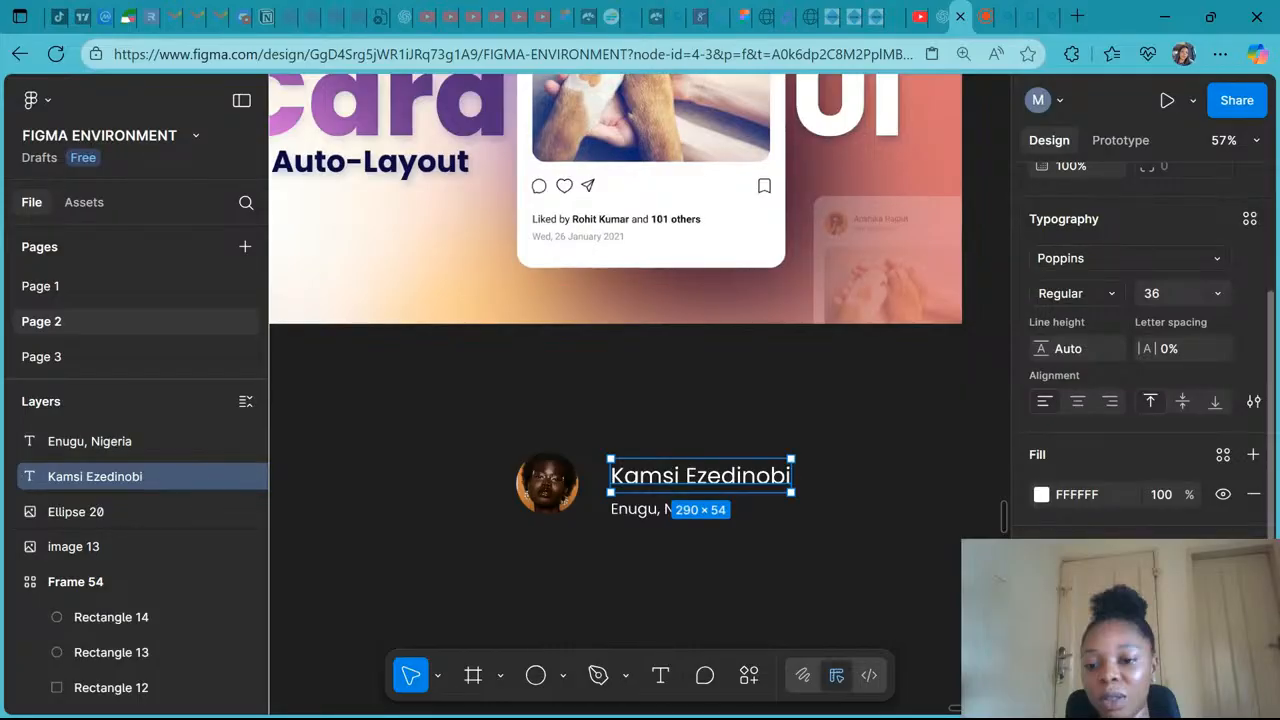
pyautogui.click(663, 509)
pyautogui.click(1092, 296)
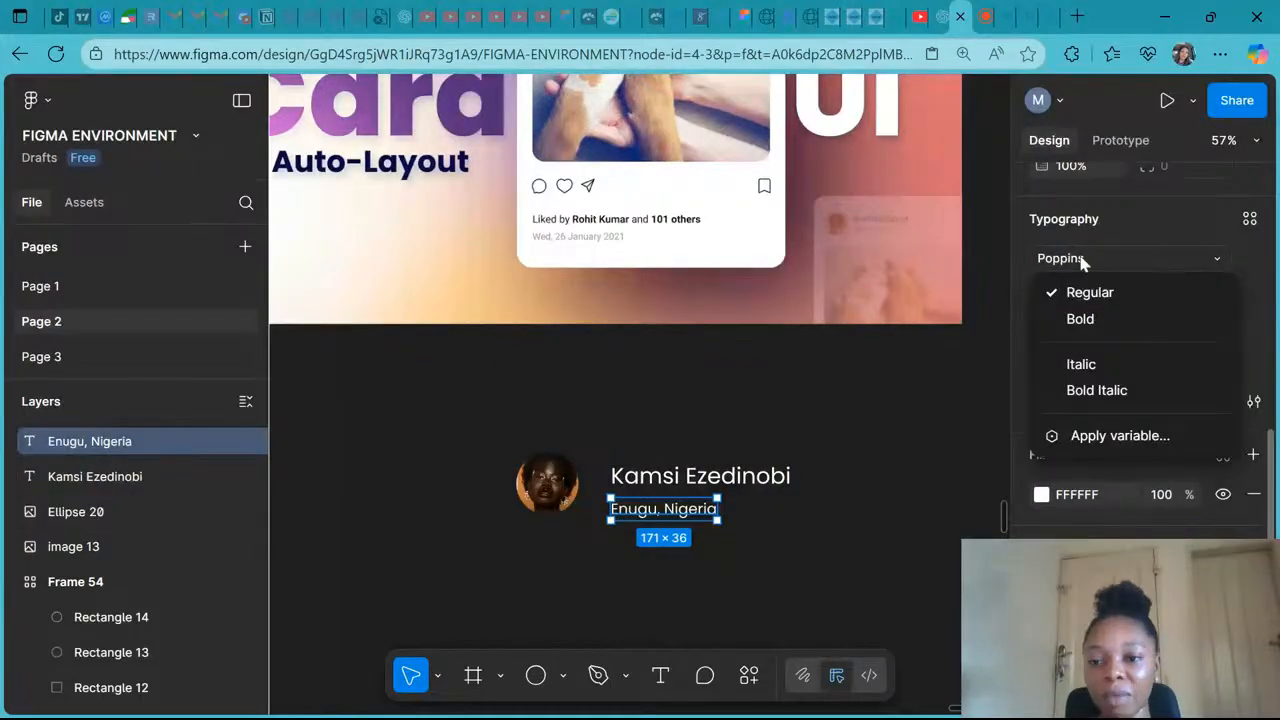
pyautogui.click(1083, 263)
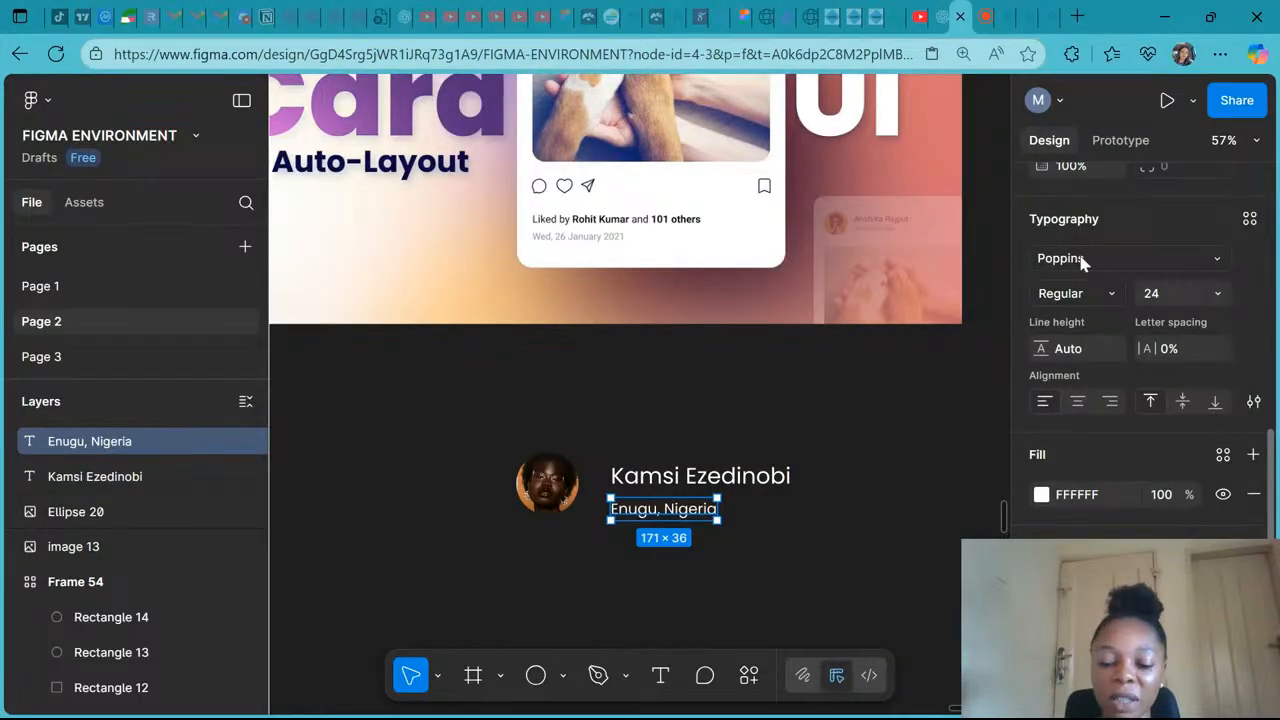
pyautogui.click(1082, 260)
pyautogui.write('po')
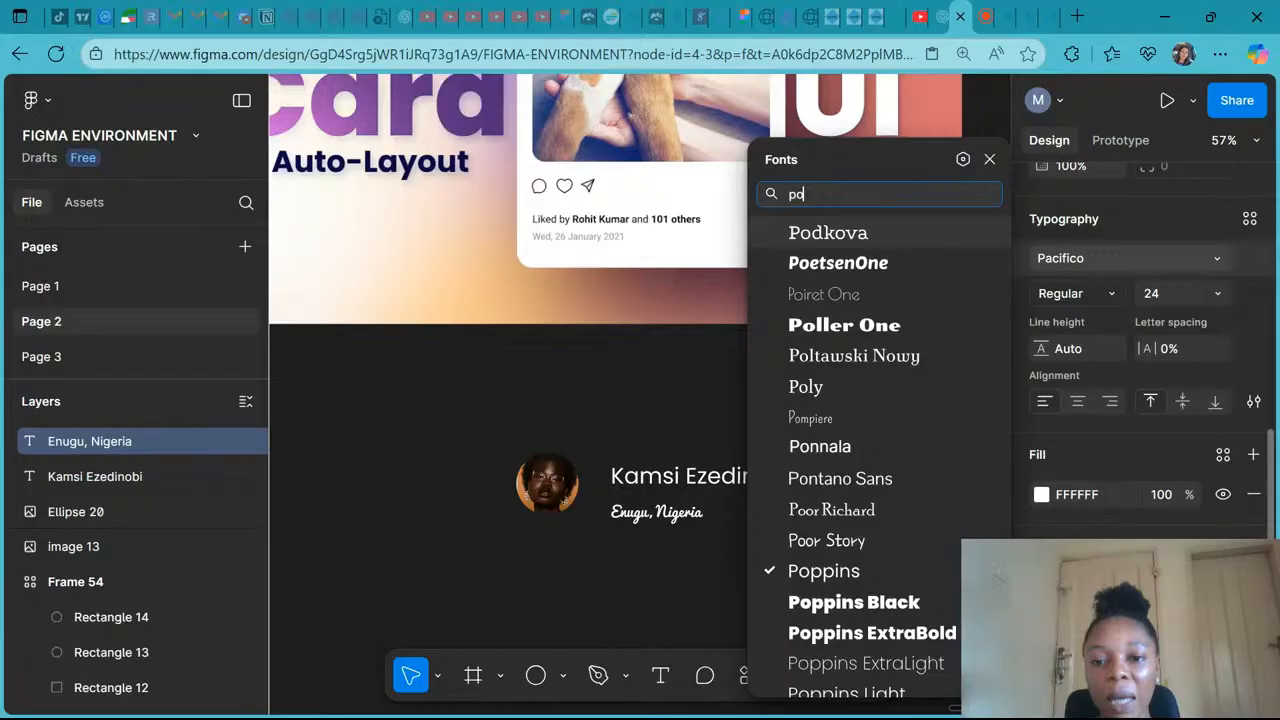
pyautogui.write('pp')
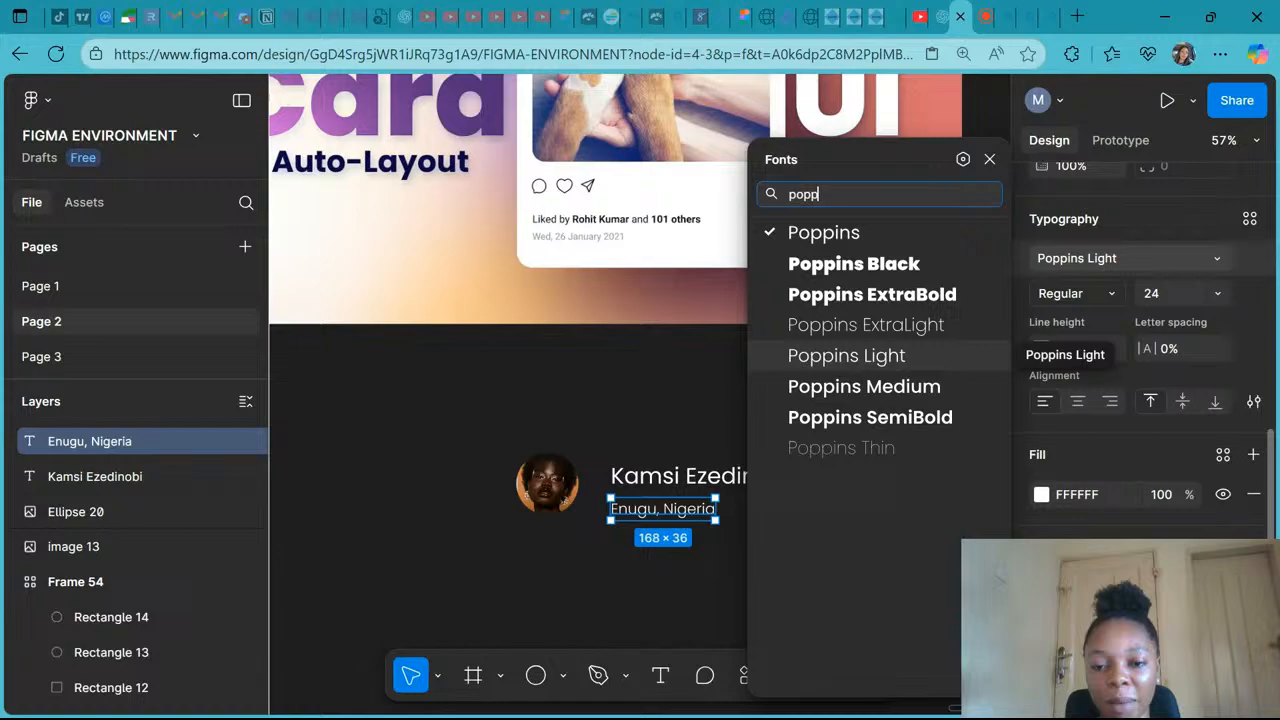
pyautogui.click(884, 360)
pyautogui.click(786, 586)
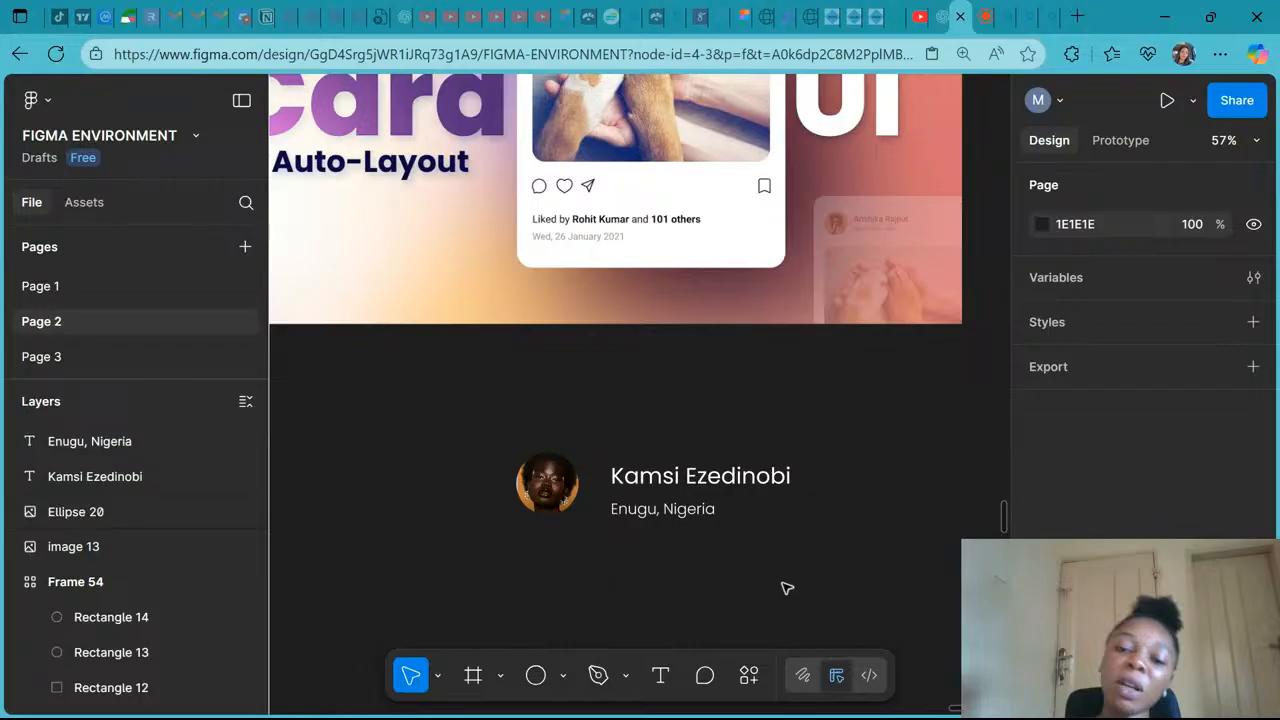
pyautogui.scroll(-3, 786, 588)
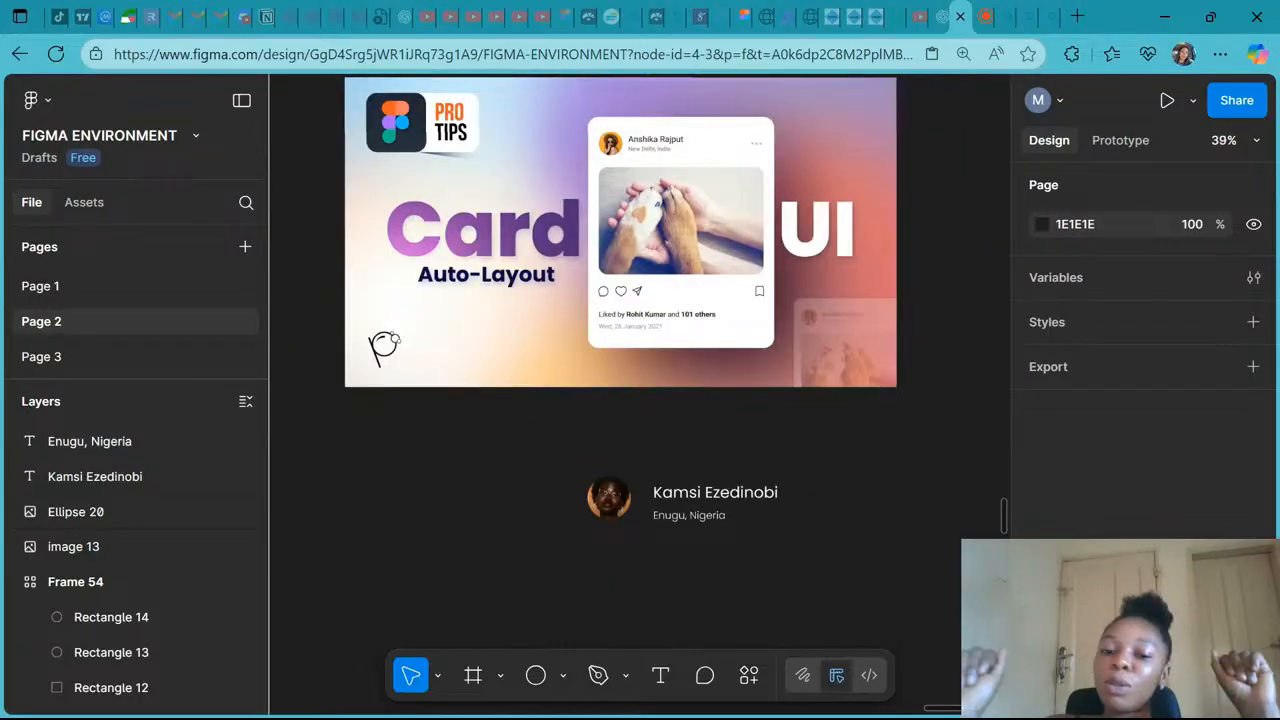
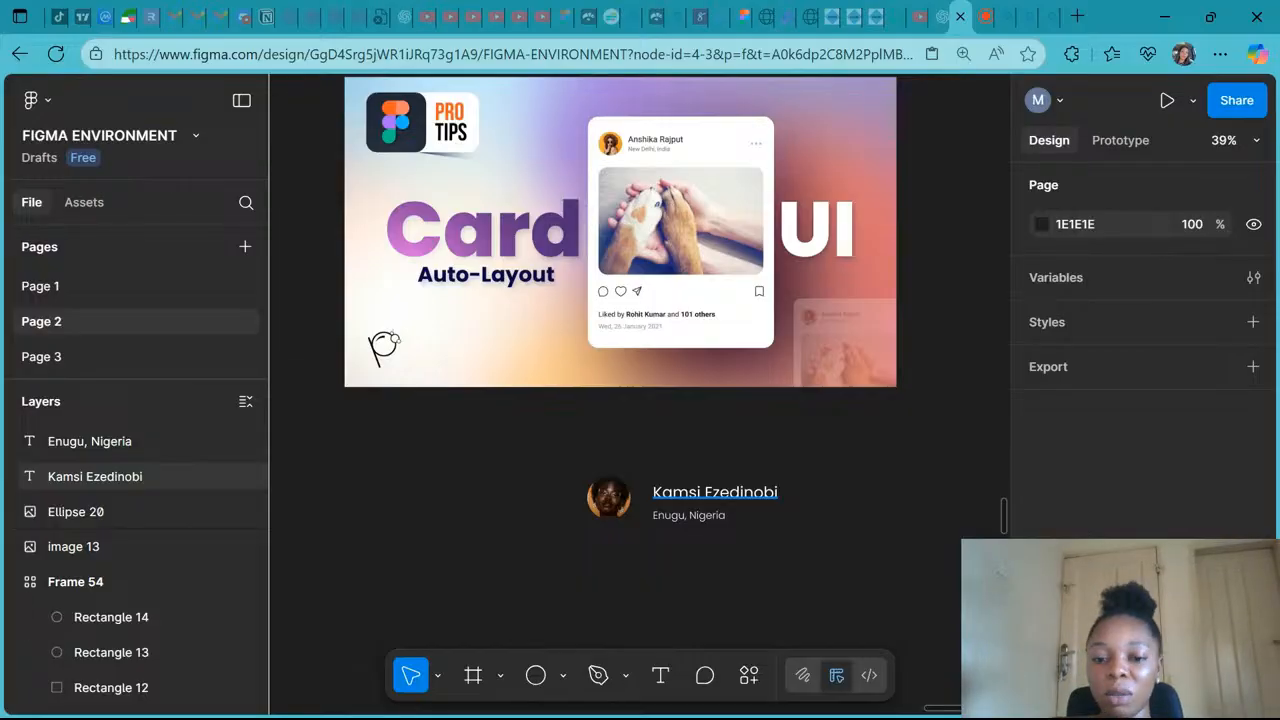
# - Change the name text's font to Poppins Medium
pyautogui.click(715, 492)
pyautogui.scroll(-3, 1135, 537)
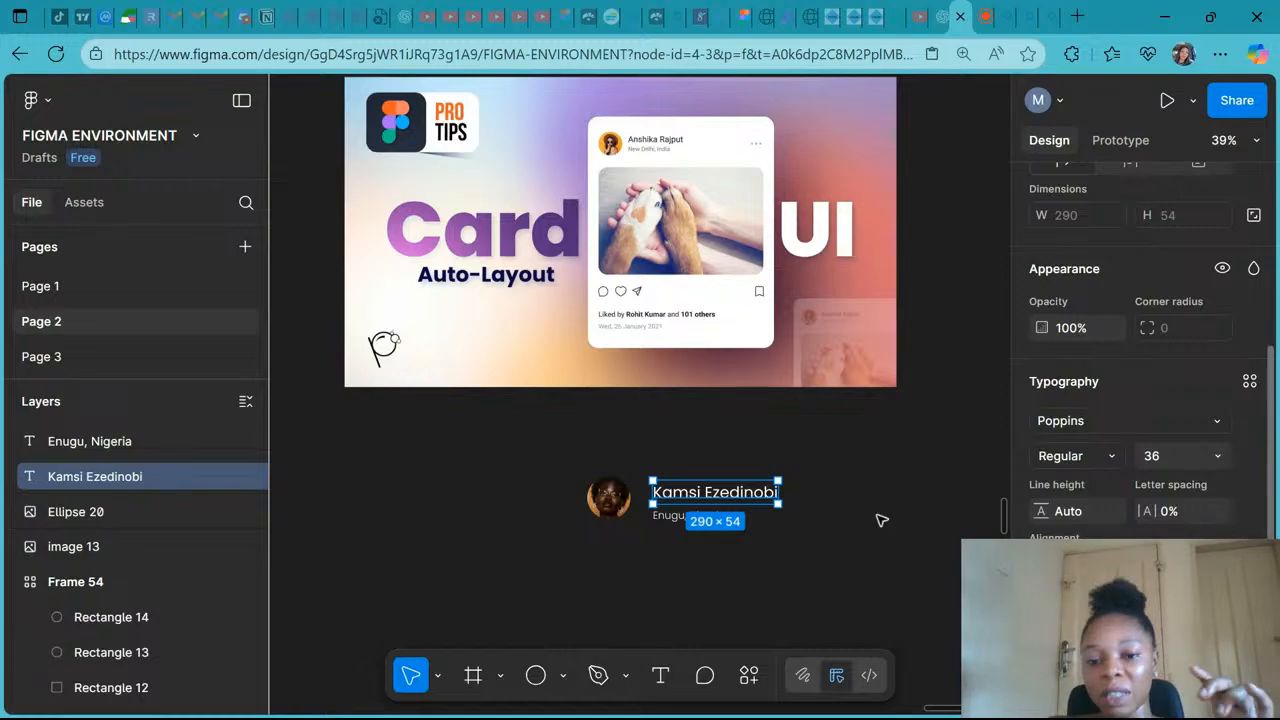
pyautogui.click(1075, 456)
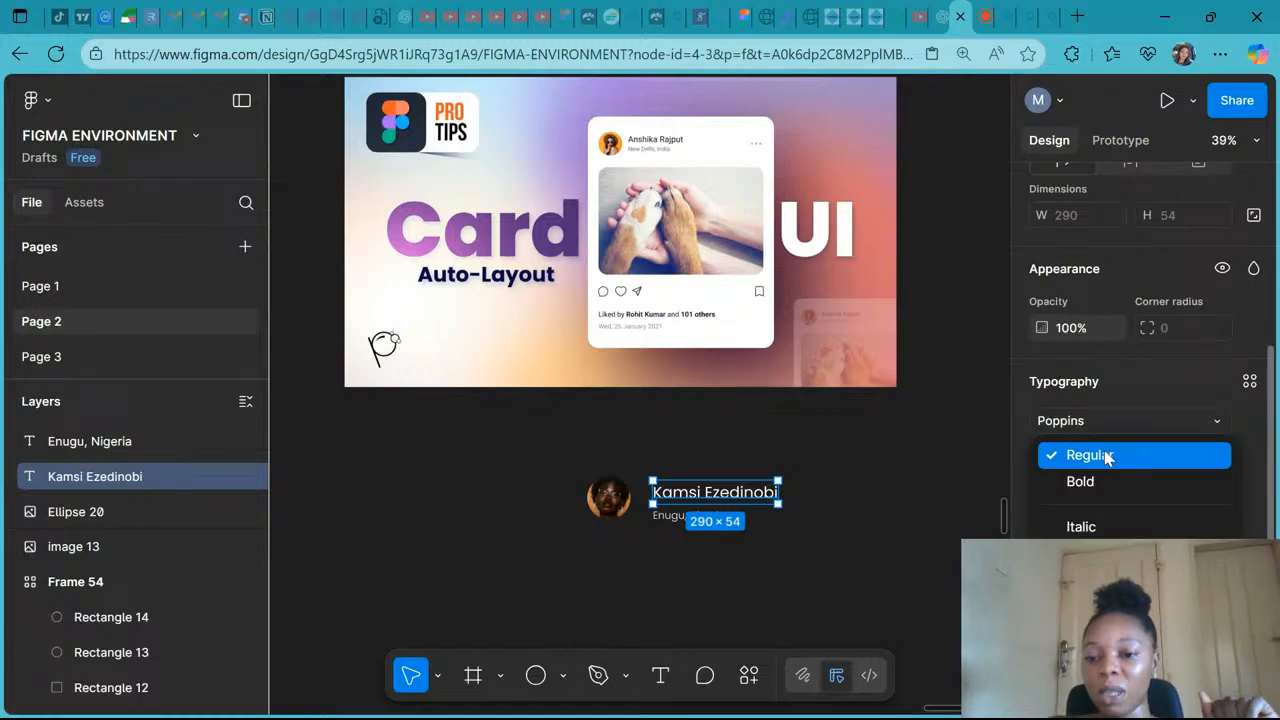
pyautogui.click(1080, 421)
pyautogui.write('p')
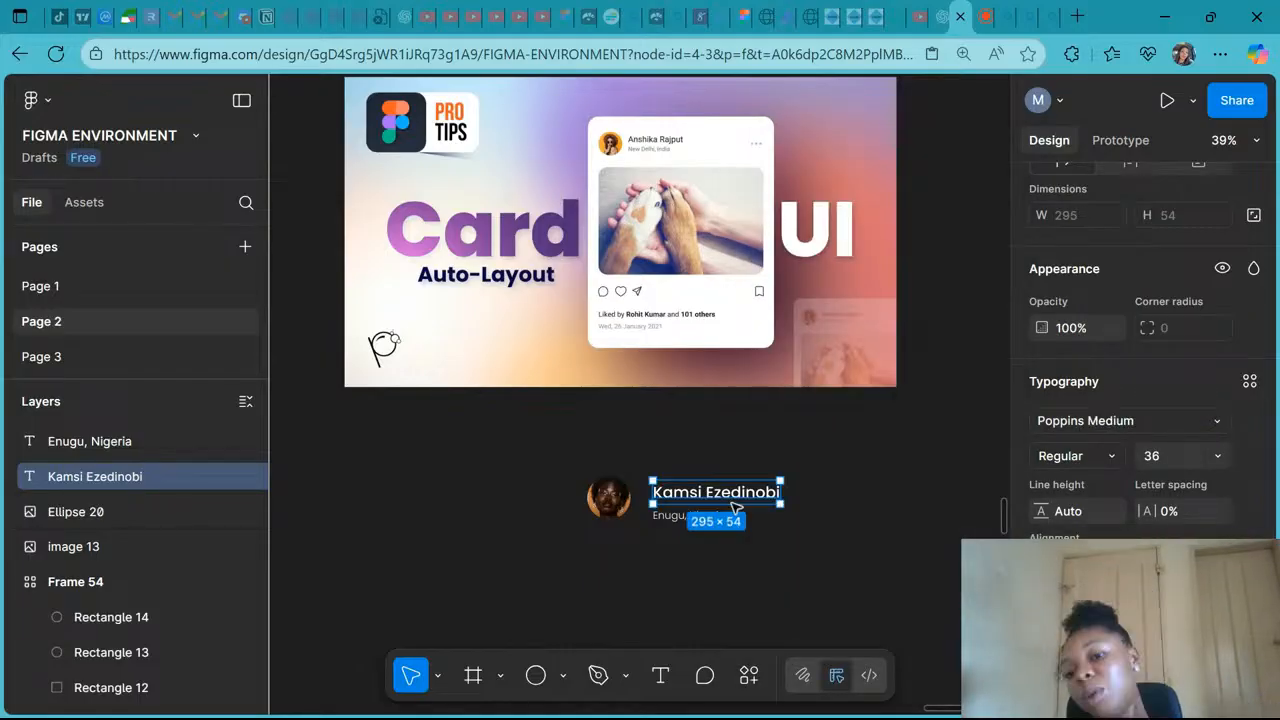
# - Insert the more-horizontal icon from the Feather Icons plugin
pyautogui.scroll(2, 673, 530)
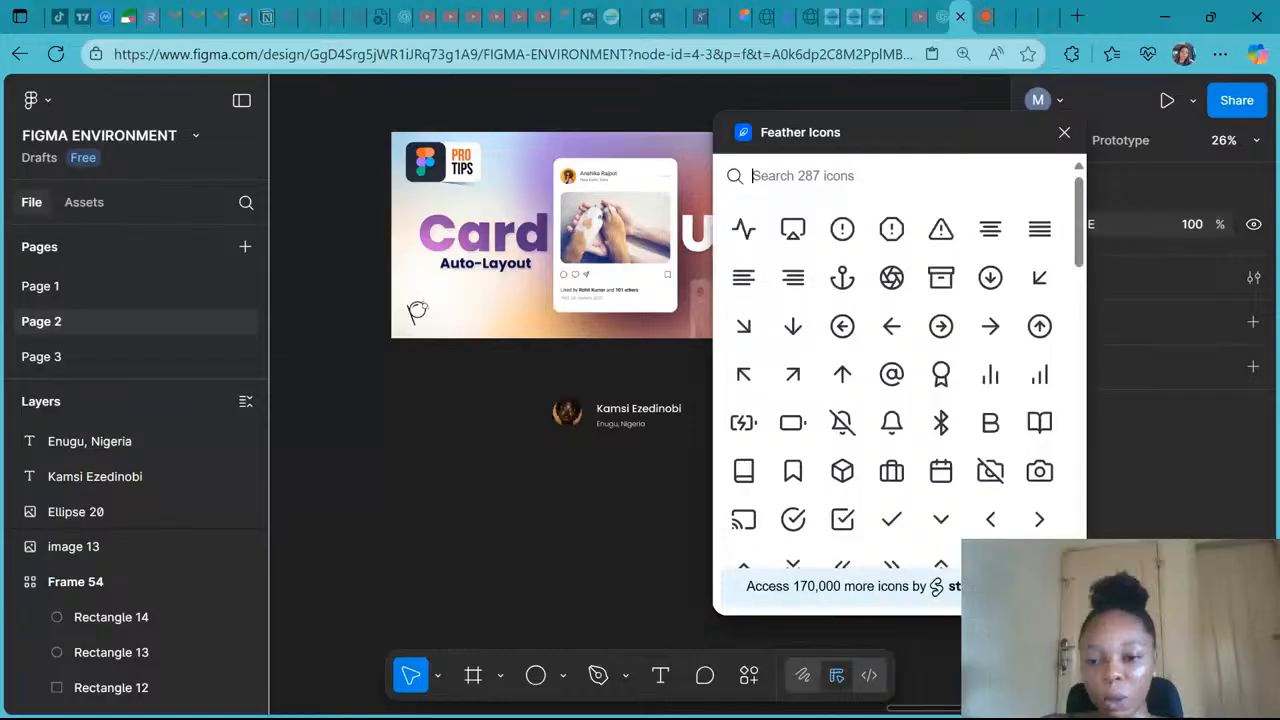
pyautogui.scroll(-10, 743, 325)
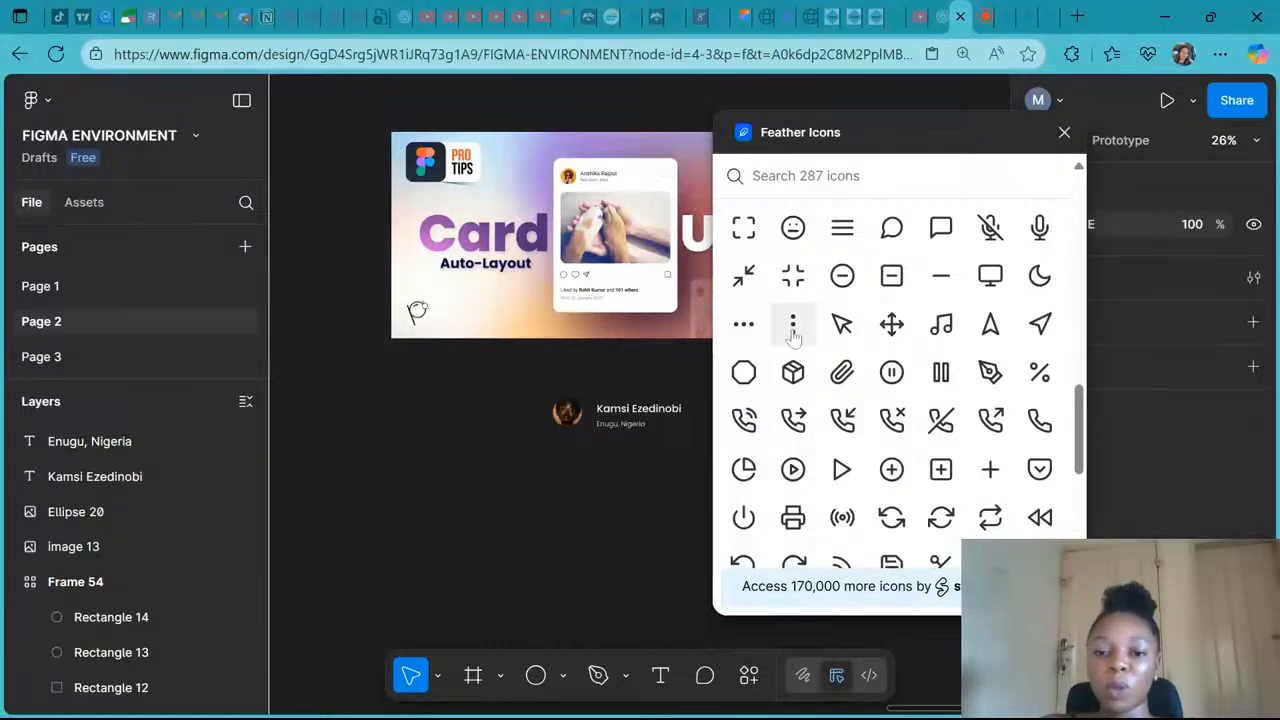
pyautogui.click(743, 328)
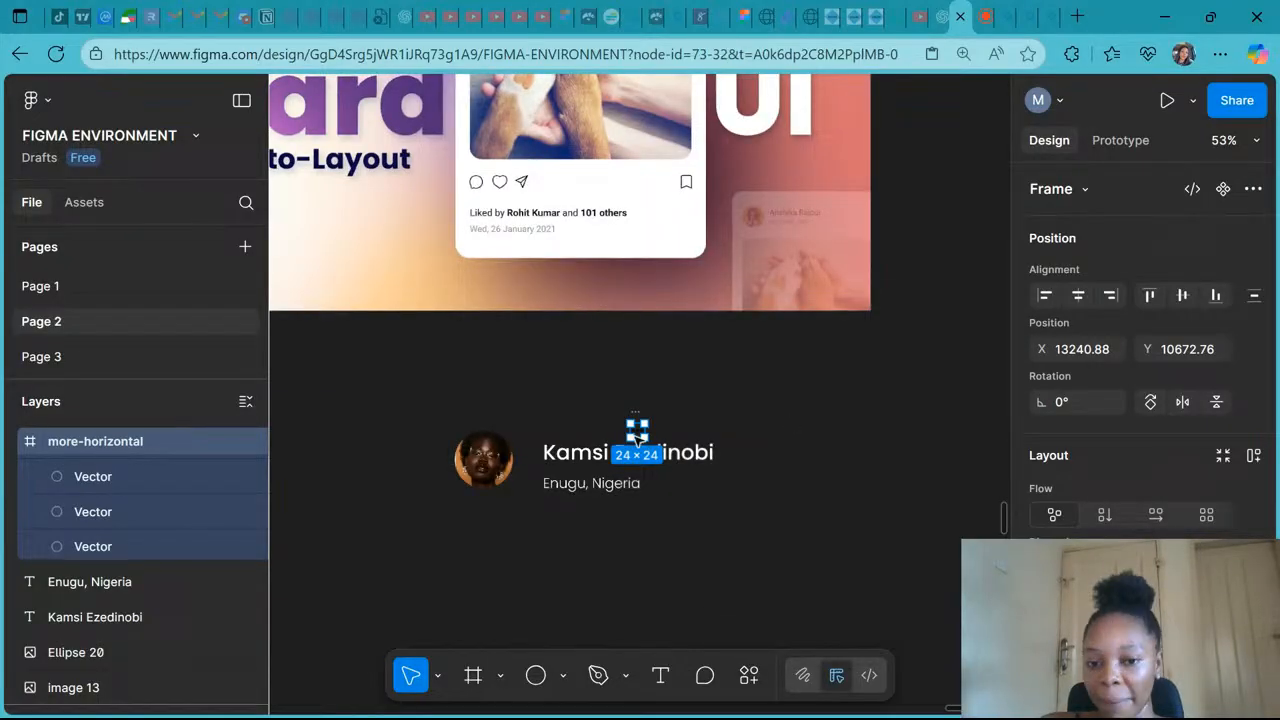
# - Scale the more-horizontal icon up to about 56 × 56
pyautogui.press('k')
pyautogui.moveTo(637, 437); pyautogui.dragTo(760, 462)
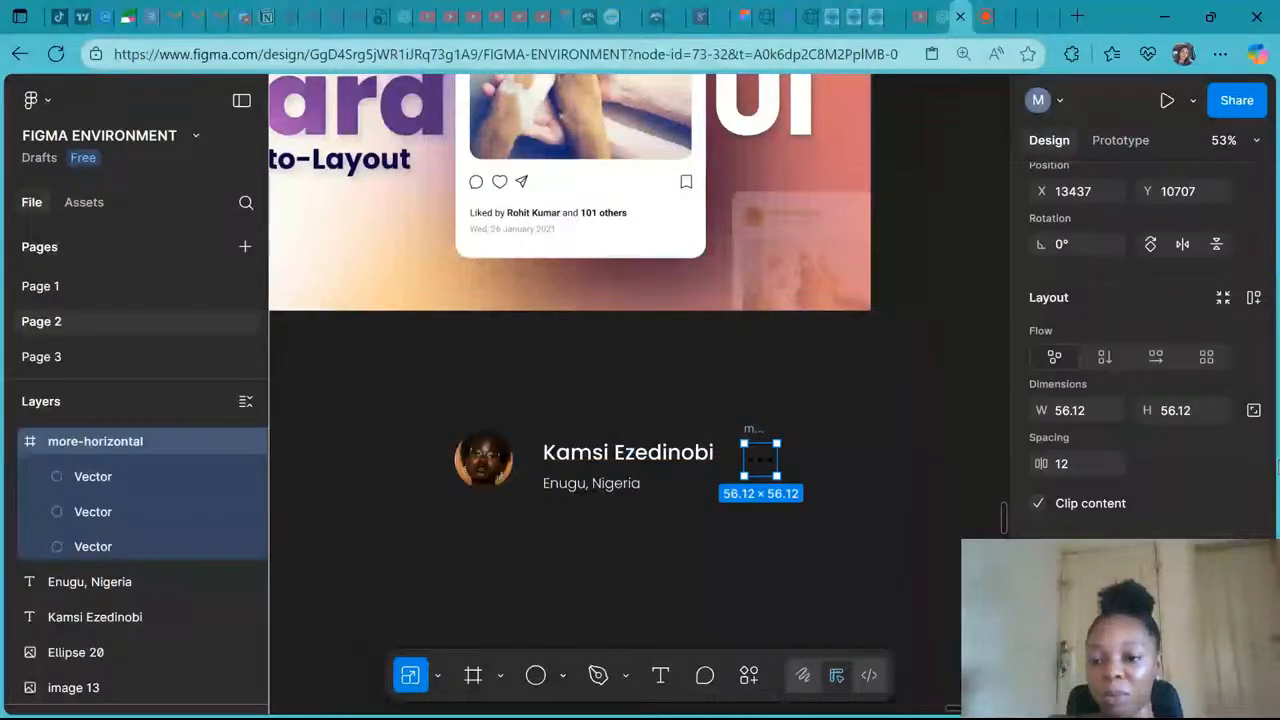
# - Move the more-horizontal icon to the right of the name, aligned with it
pyautogui.press('v')
pyautogui.scroll(-4, 1145, 350)
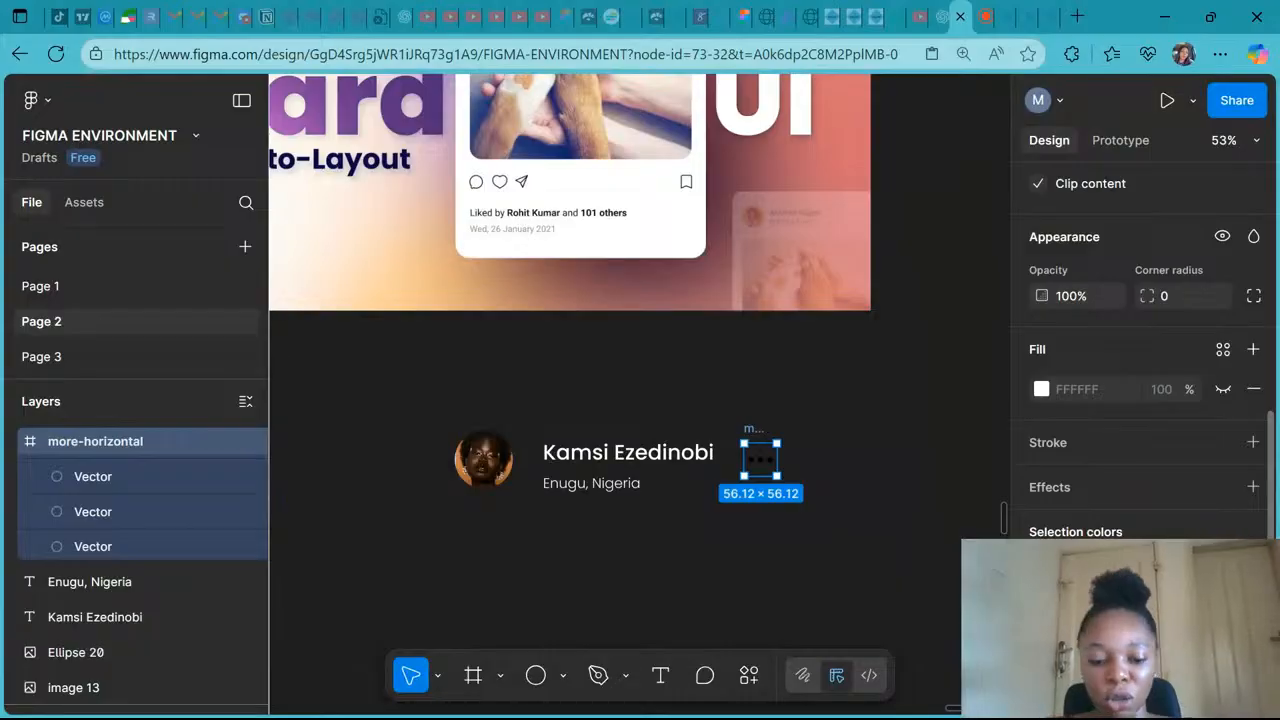
pyautogui.press('f')
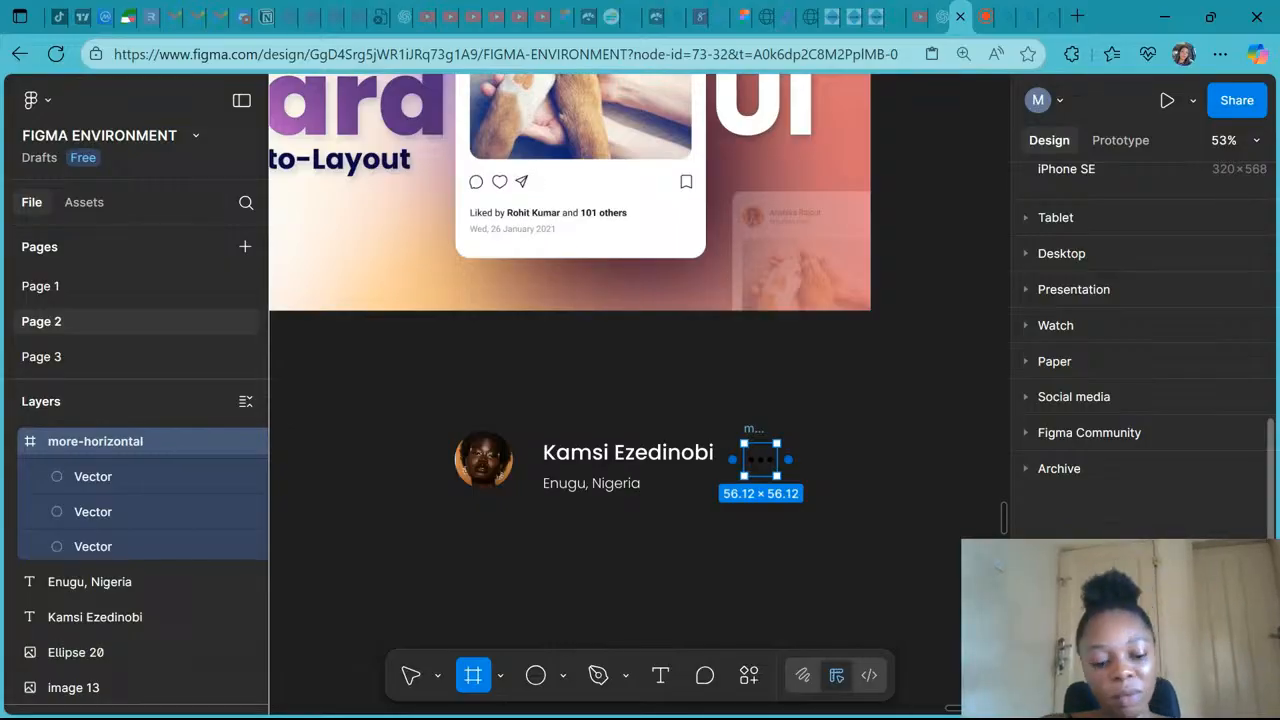
pyautogui.moveTo(753, 428)
pyautogui.mouseDown()
pyautogui.moveTo(640, 409)
pyautogui.moveTo(763, 447)
pyautogui.mouseUp()
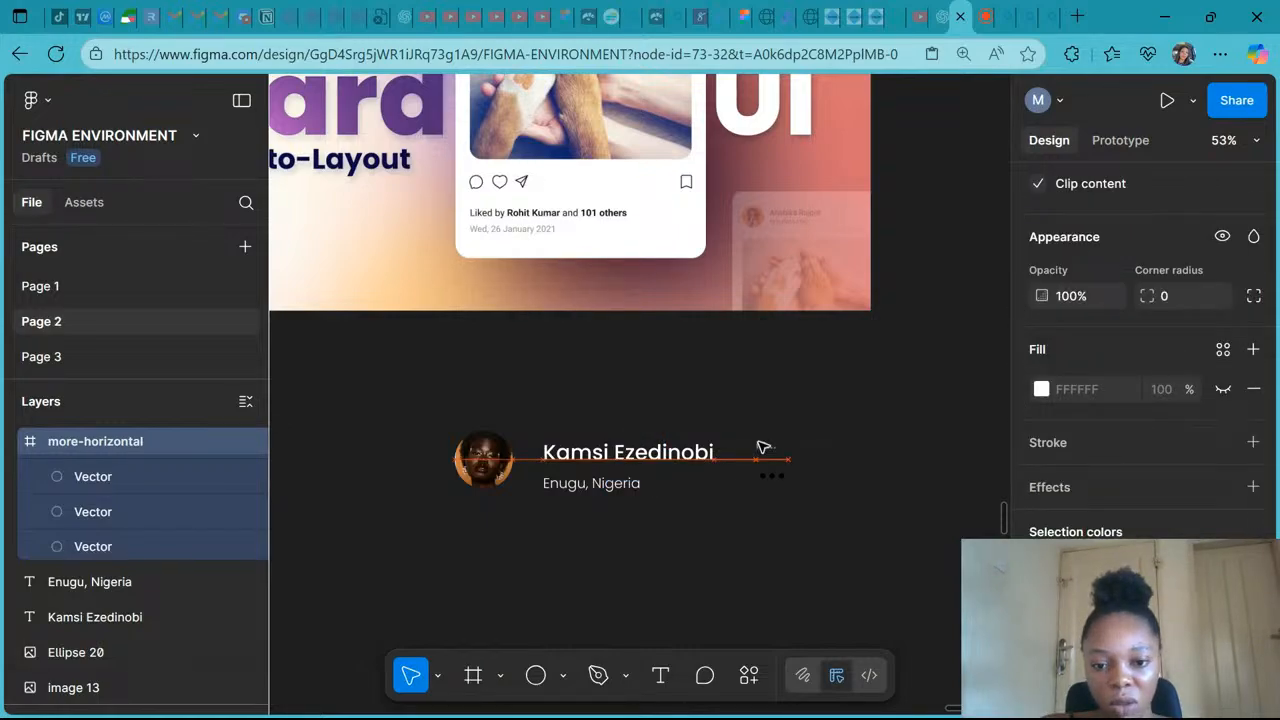
pyautogui.moveTo(763, 447)
pyautogui.mouseDown()
pyautogui.moveTo(740, 423)
pyautogui.moveTo(755, 425)
pyautogui.mouseUp()
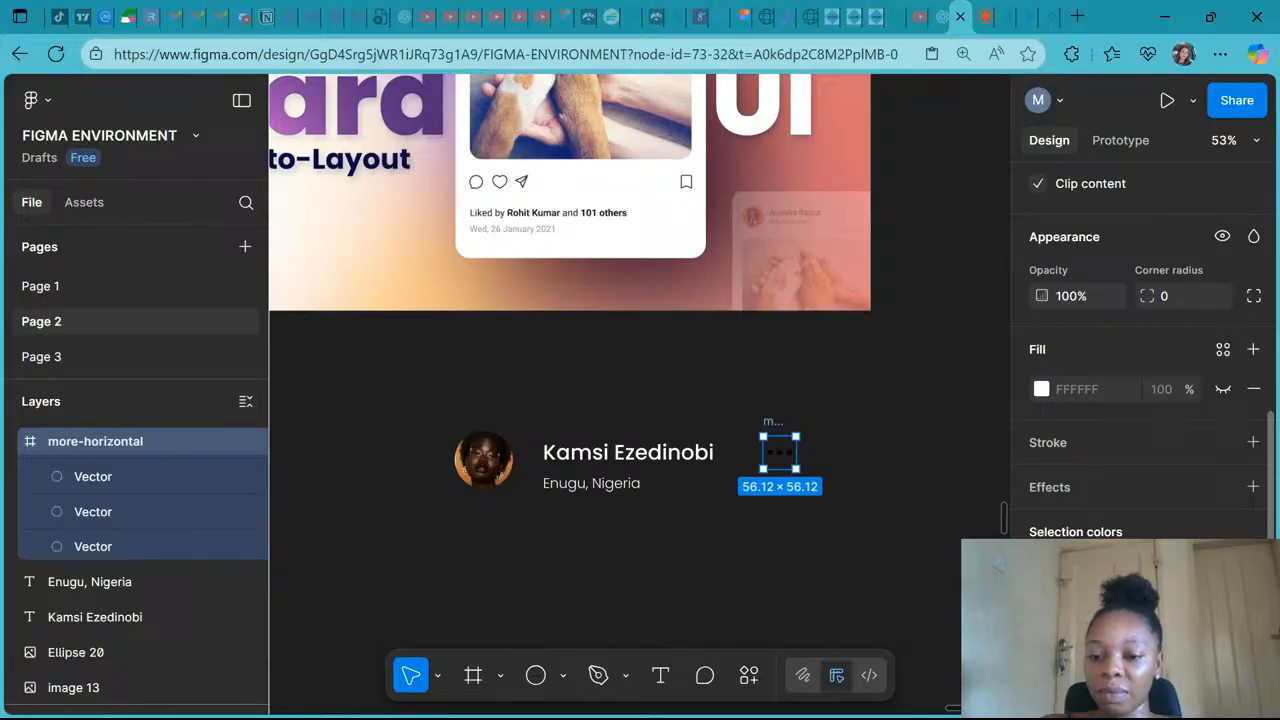
pyautogui.click(820, 566)
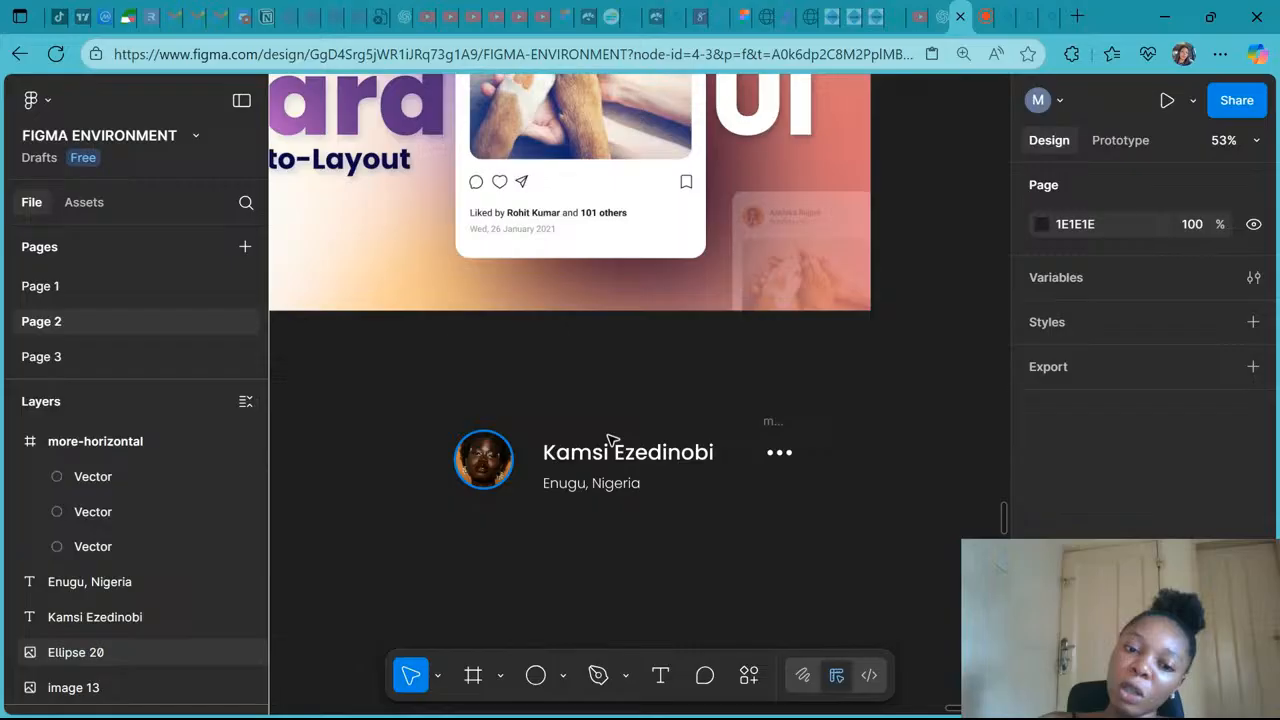
# - Draw a rectangle about 609 × 406 below the avatar and name
pyautogui.scroll(1, 608, 438)
pyautogui.scroll(-3, 608, 438)
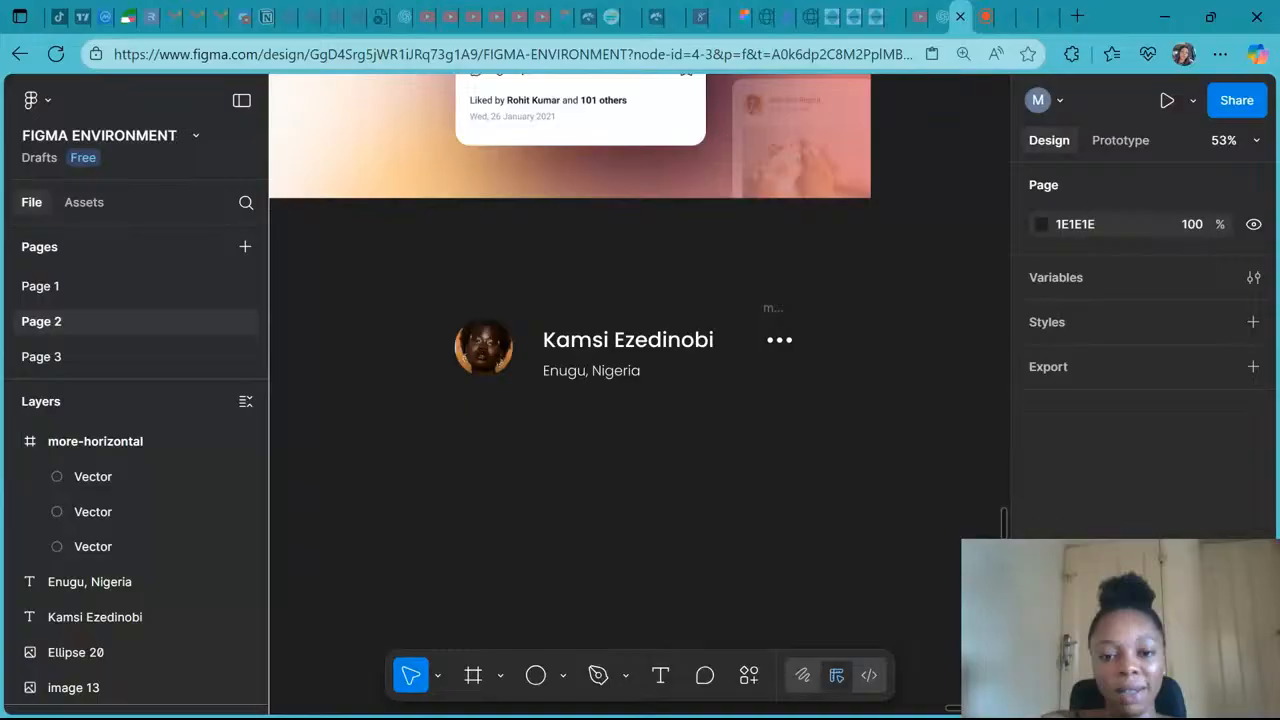
pyautogui.scroll(-3, 806, 391)
pyautogui.press('r')
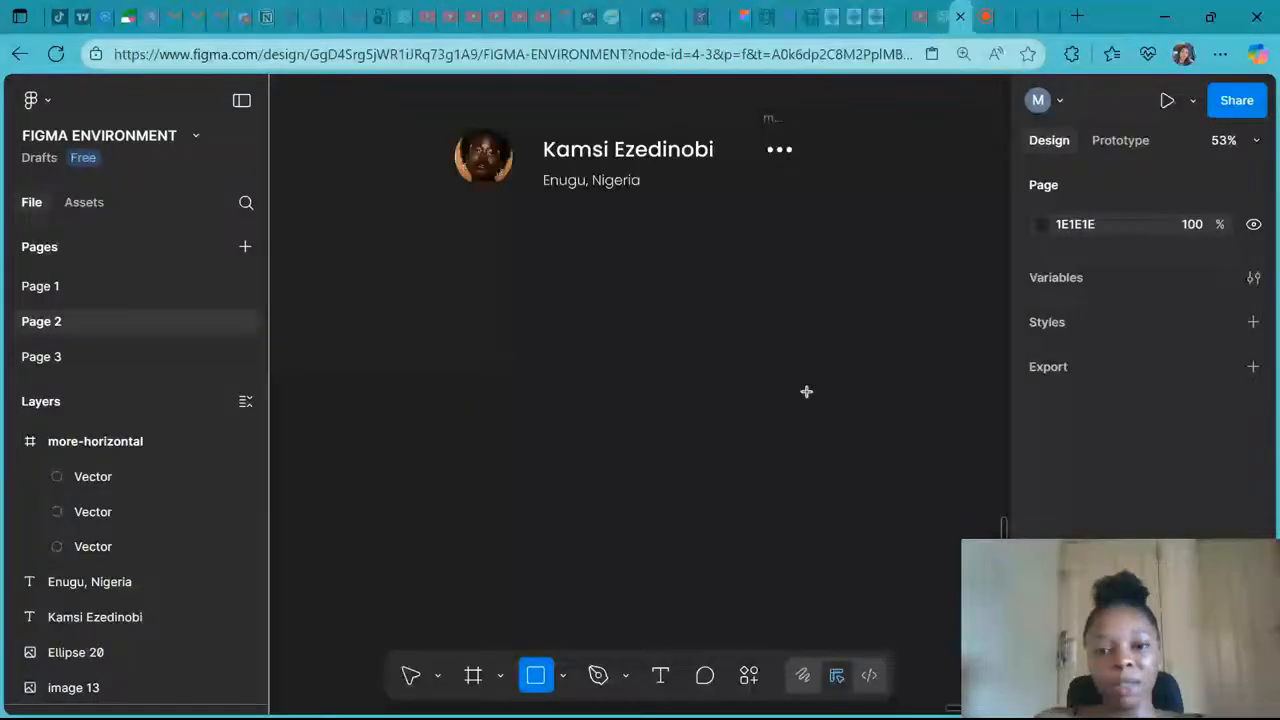
pyautogui.moveTo(806, 391); pyautogui.dragTo(465, 232)
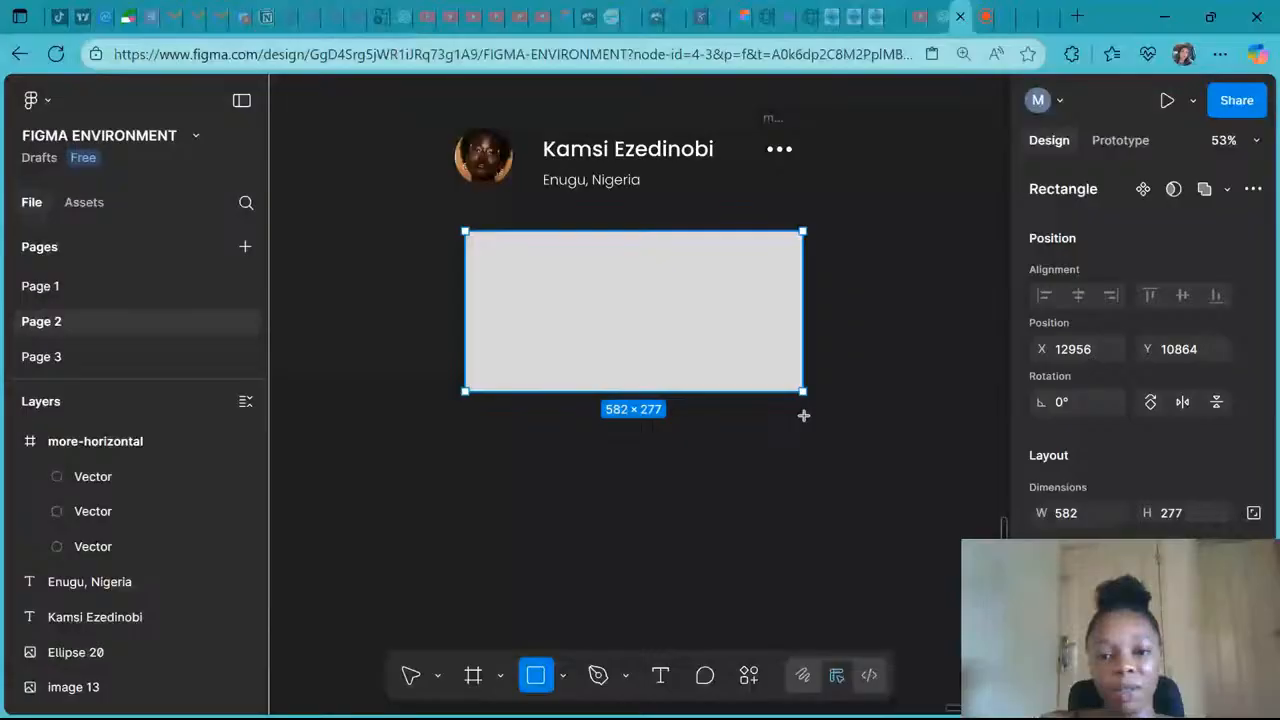
pyautogui.moveTo(803, 391); pyautogui.dragTo(804, 458)
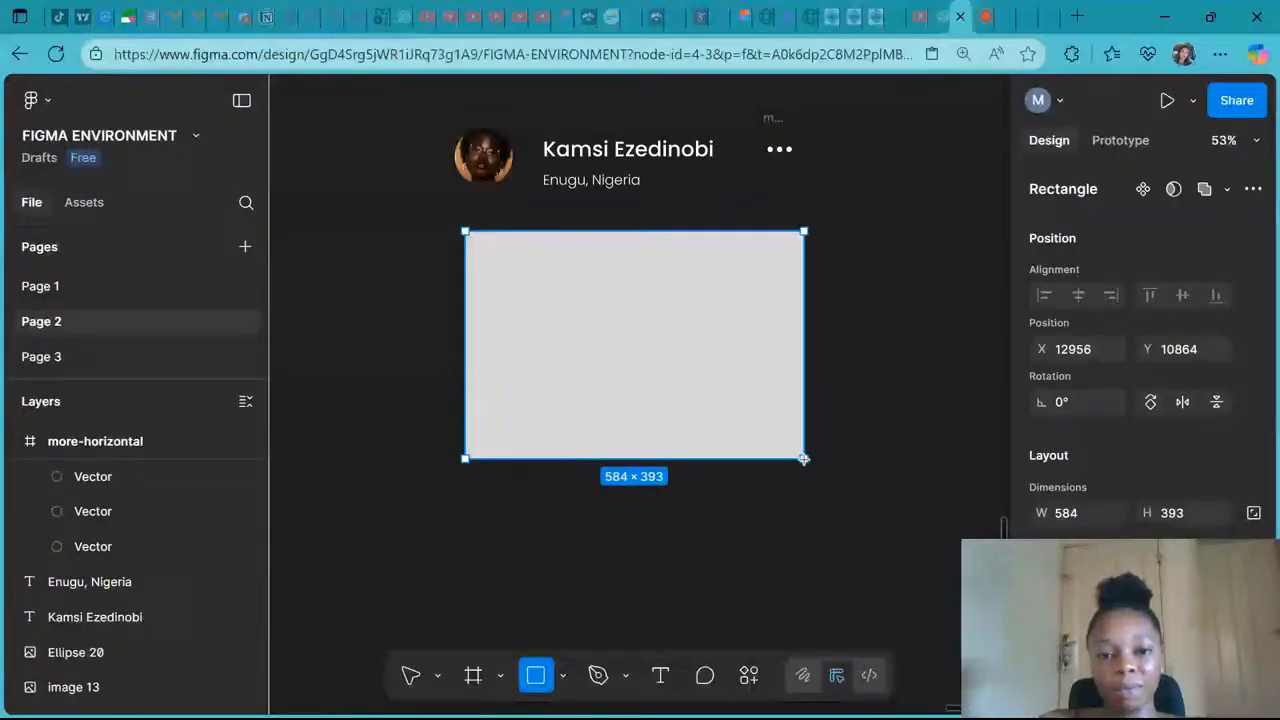
pyautogui.moveTo(804, 459); pyautogui.dragTo(818, 466)
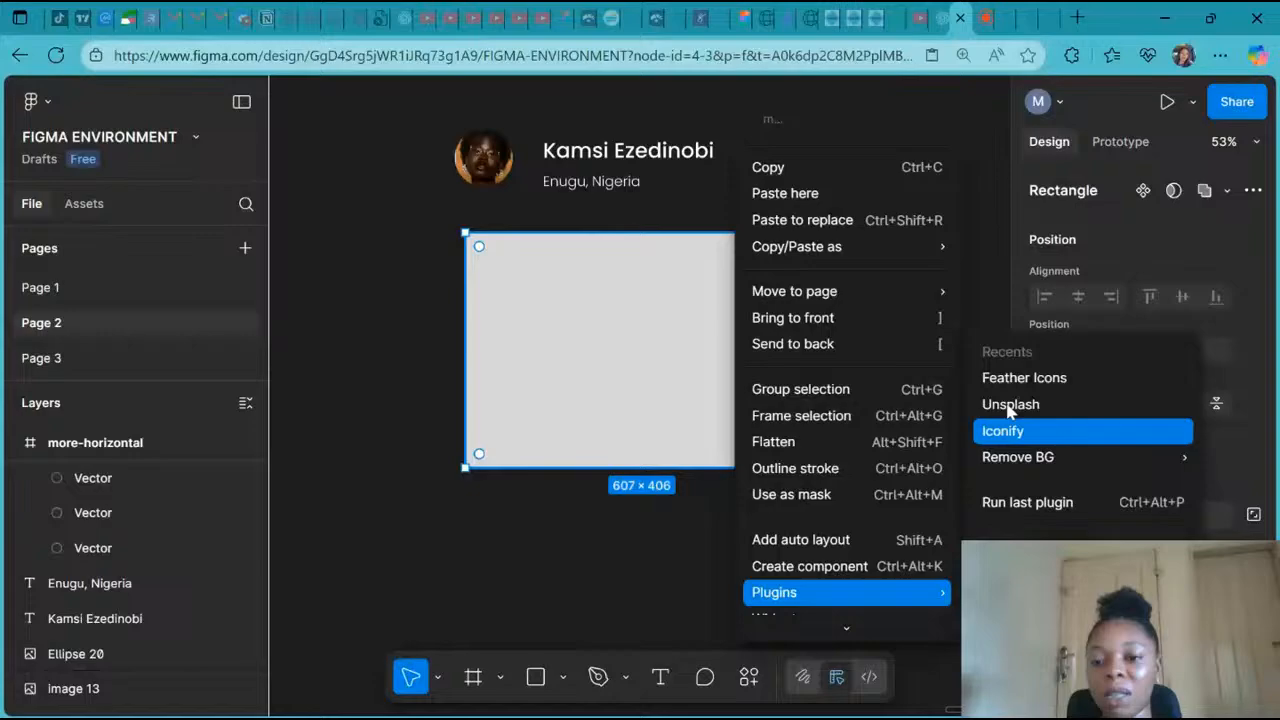
# - Search the Unsplash plugin for "cooking images"
pyautogui.click(1007, 404)
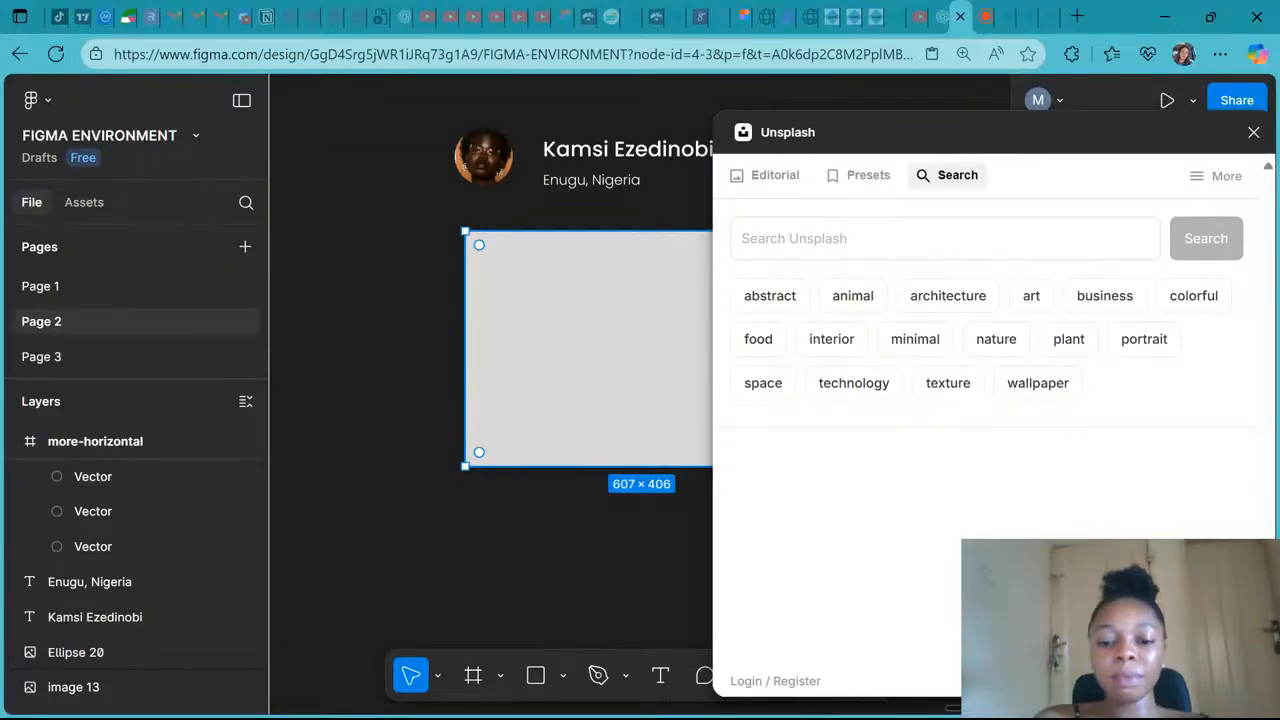
pyautogui.click(850, 238)
pyautogui.write('cooking ')
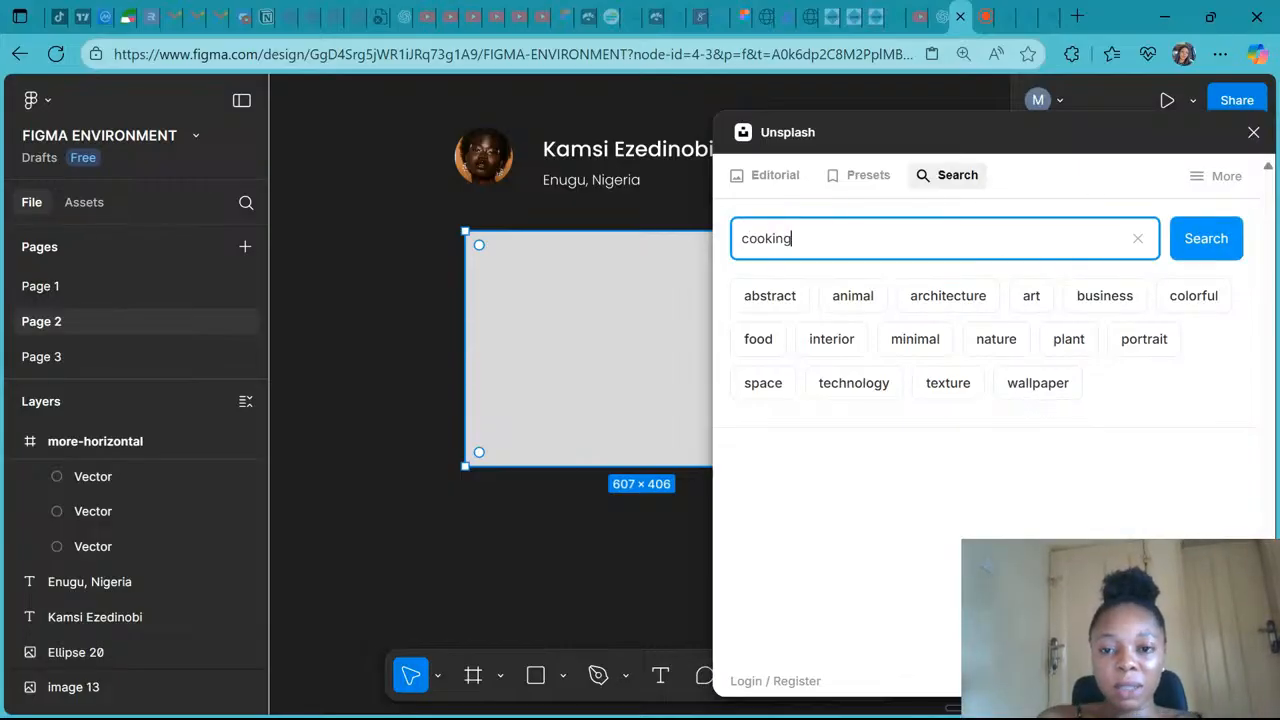
pyautogui.write('images')
pyautogui.press('Return')
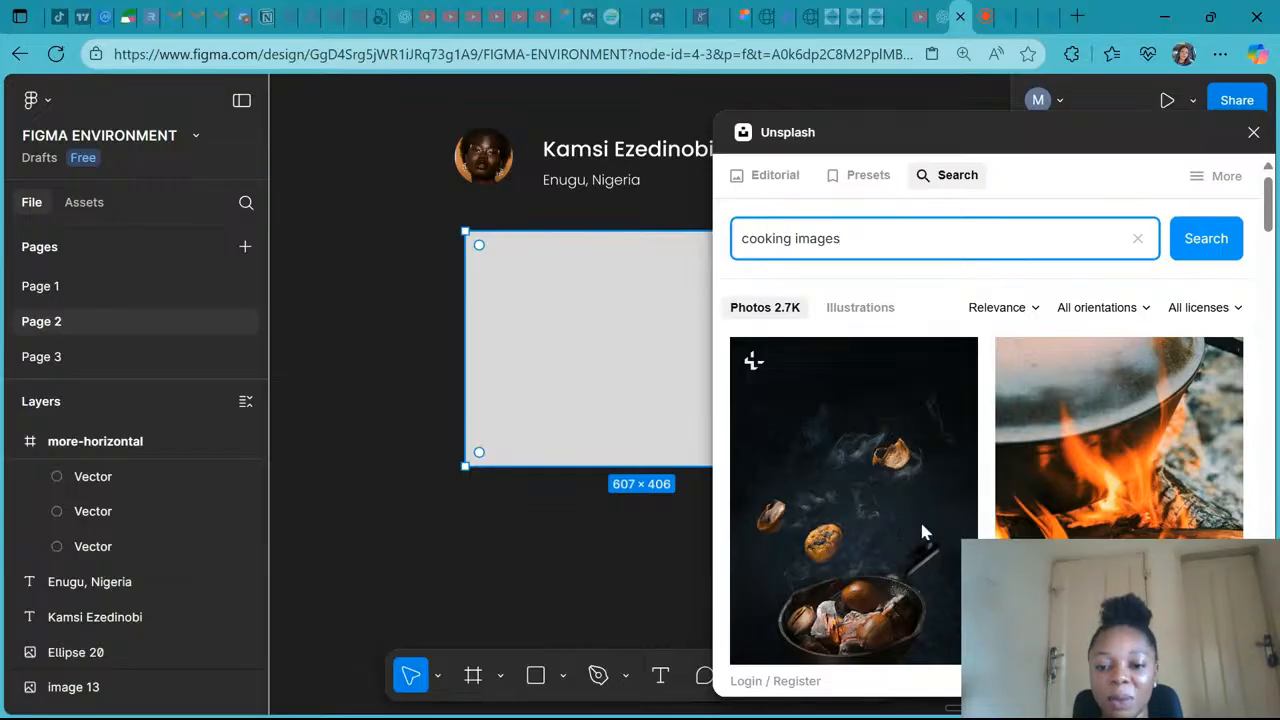
# - Fill the rectangle with an Unsplash cooking photo of a soup bowl on a set table, then close the plugin
pyautogui.scroll(-1, 925, 538)
pyautogui.scroll(-1, 925, 538)
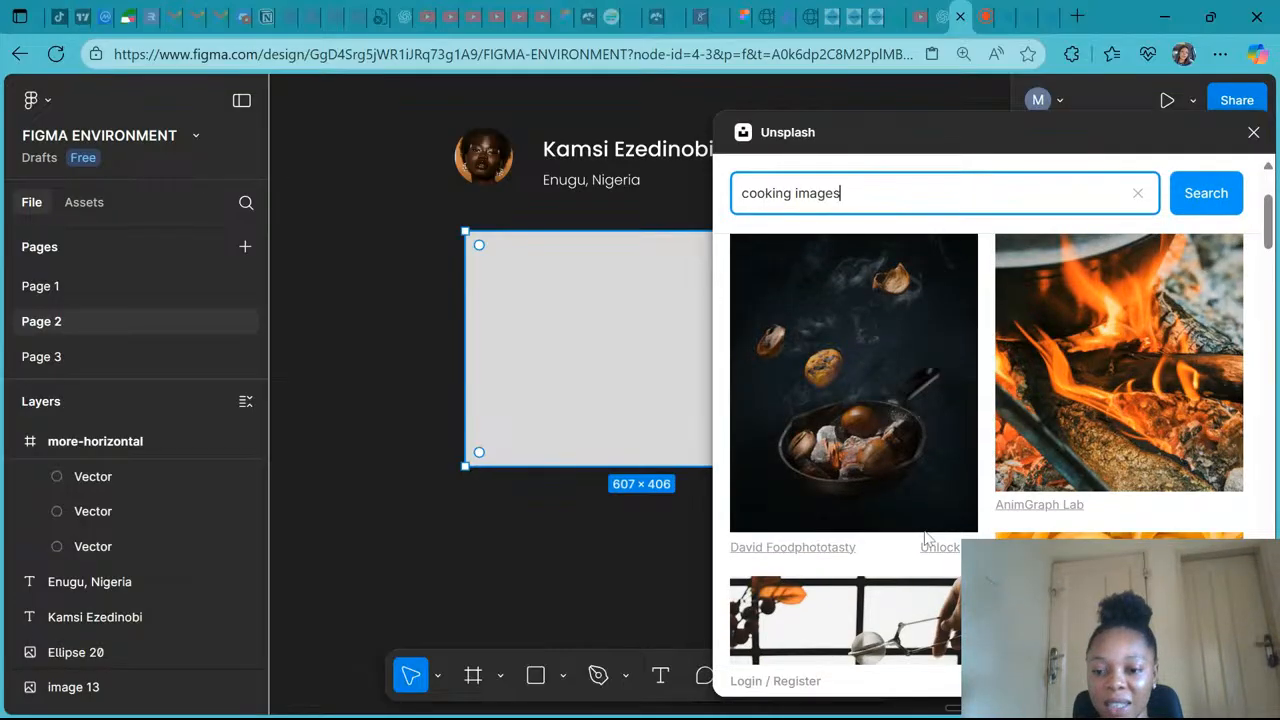
pyautogui.scroll(-3, 925, 538)
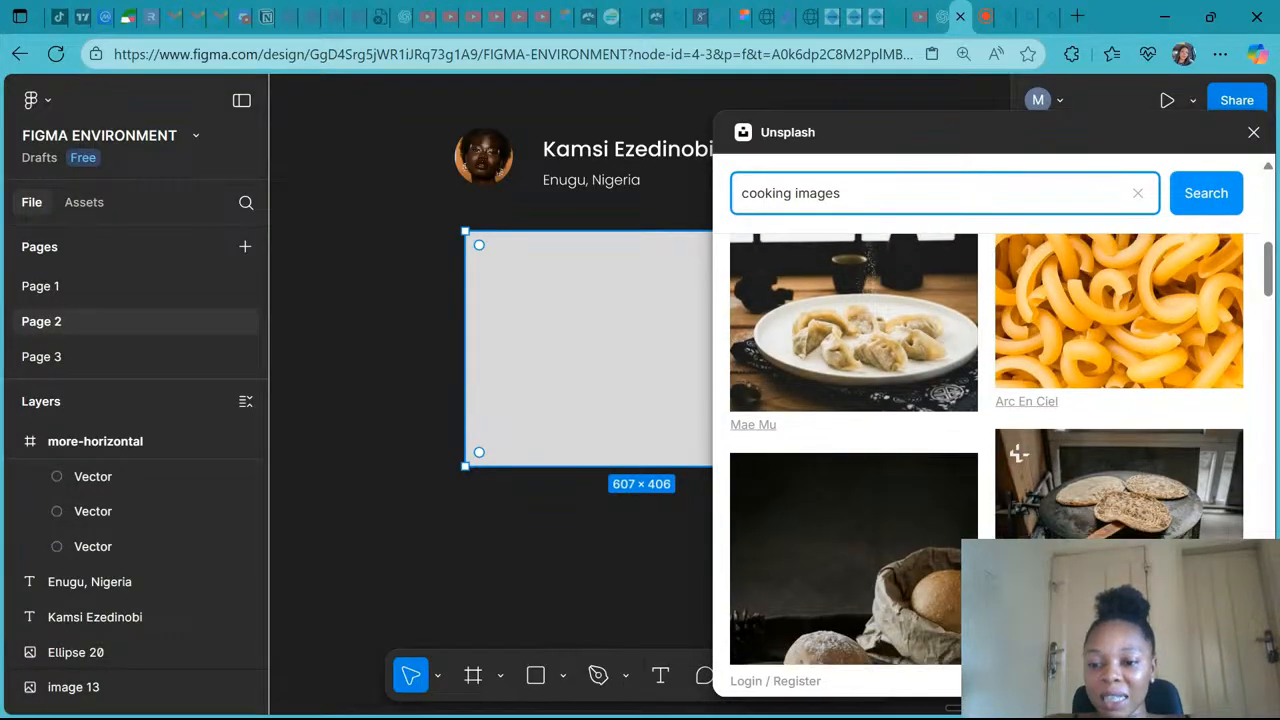
pyautogui.scroll(-5, 928, 510)
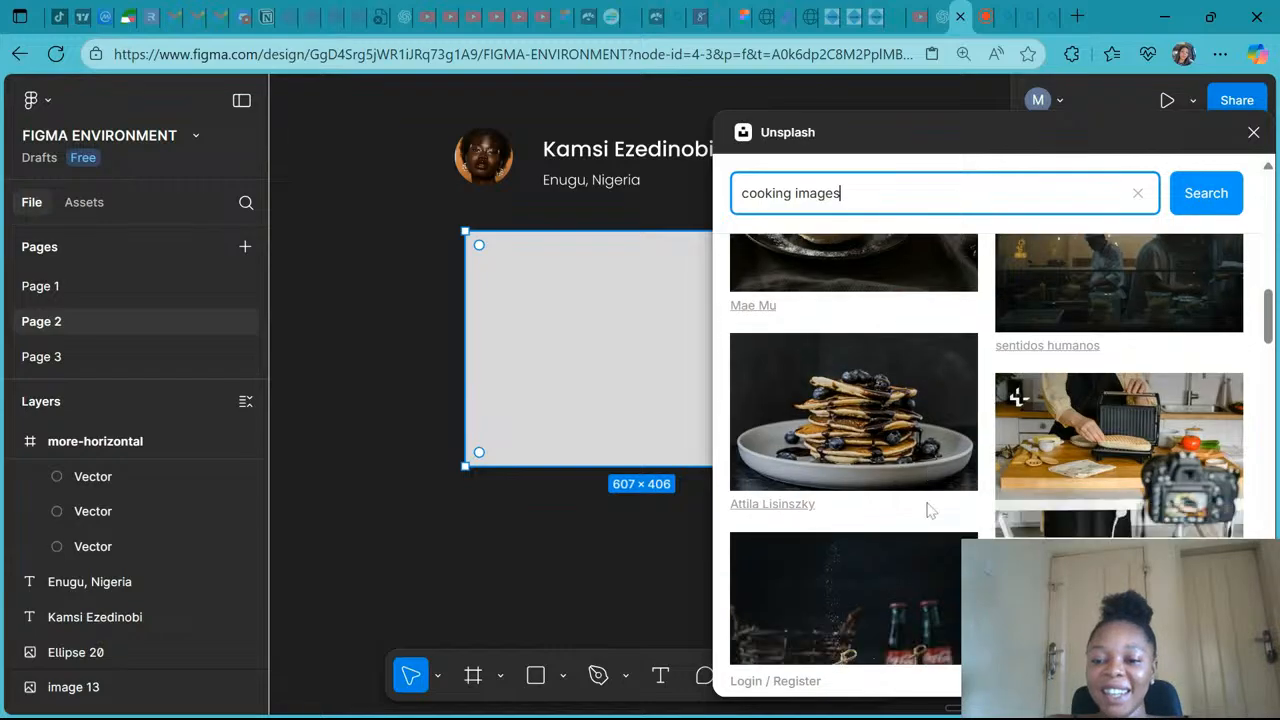
pyautogui.scroll(-2, 928, 510)
pyautogui.scroll(-3, 928, 510)
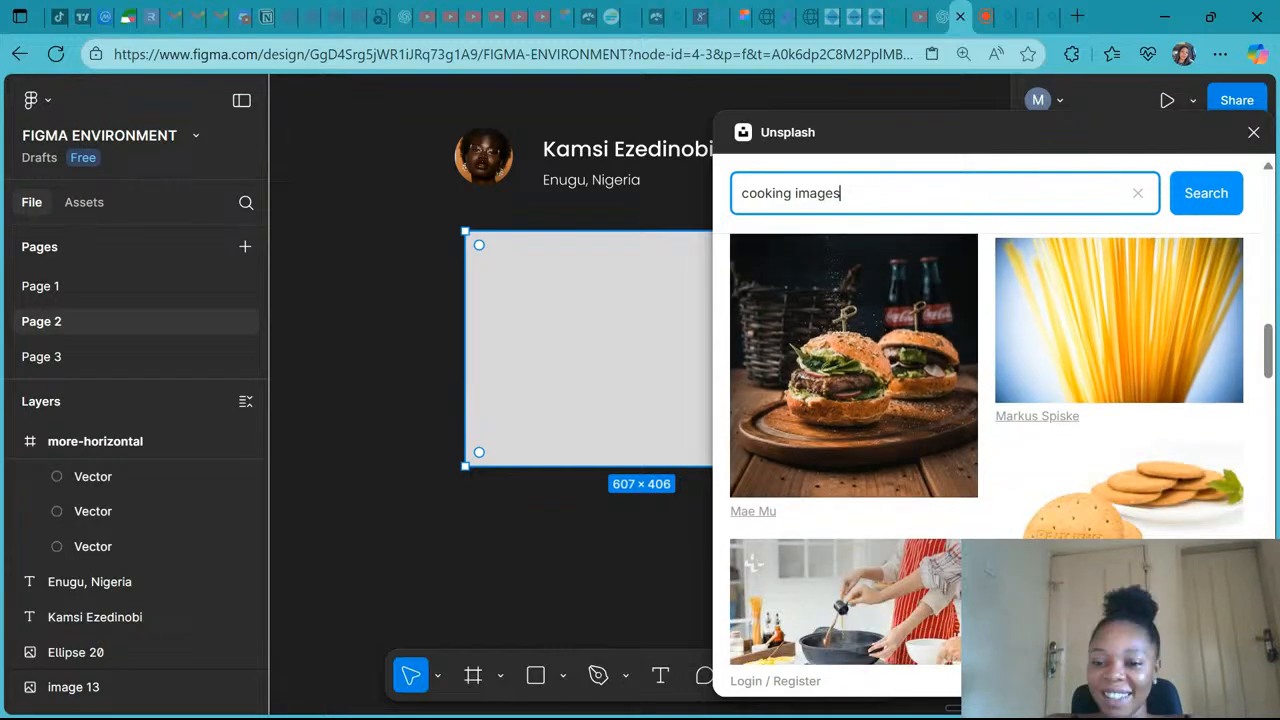
pyautogui.scroll(-1, 928, 510)
pyautogui.scroll(-3, 928, 510)
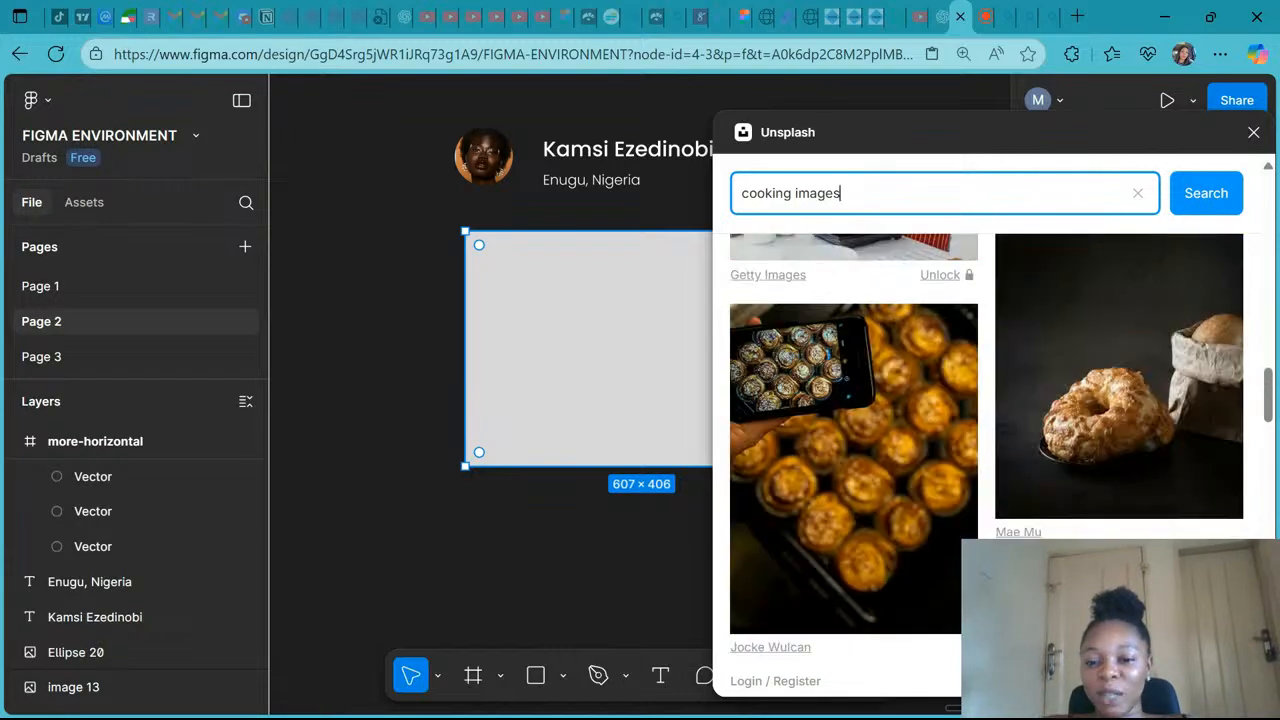
pyautogui.scroll(-1, 928, 510)
pyautogui.scroll(-4, 753, 480)
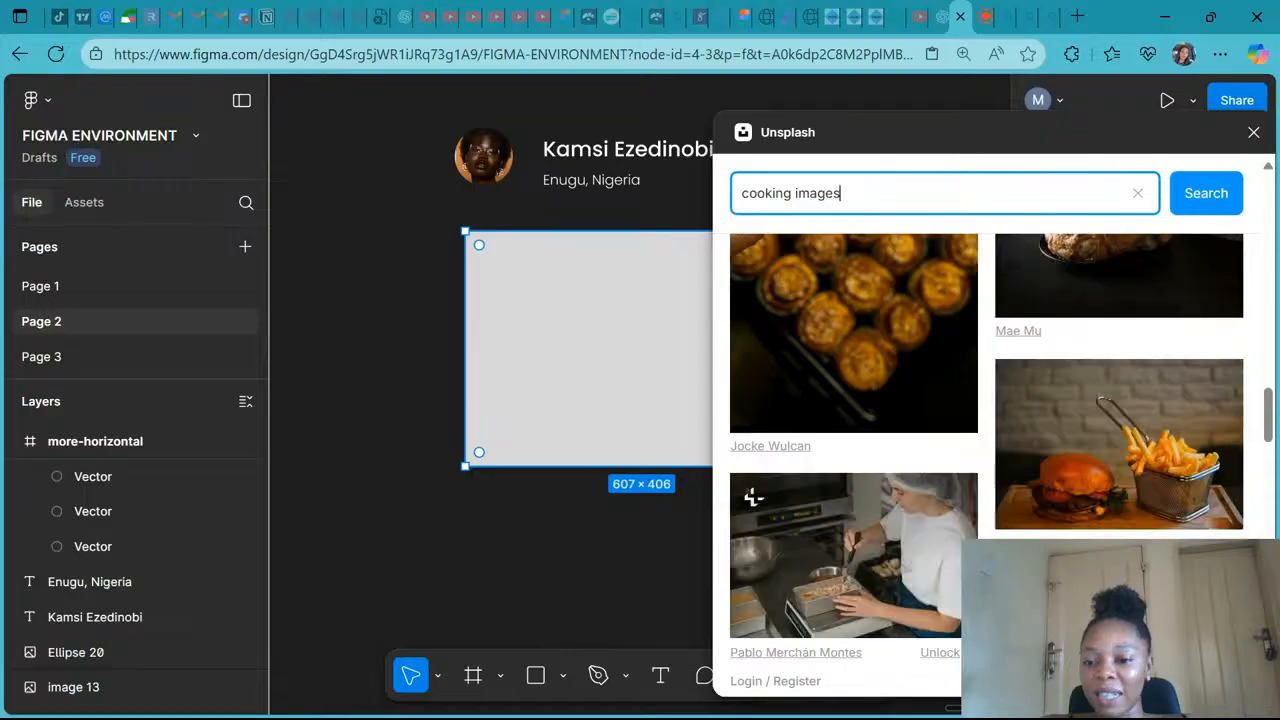
pyautogui.scroll(-4, 928, 450)
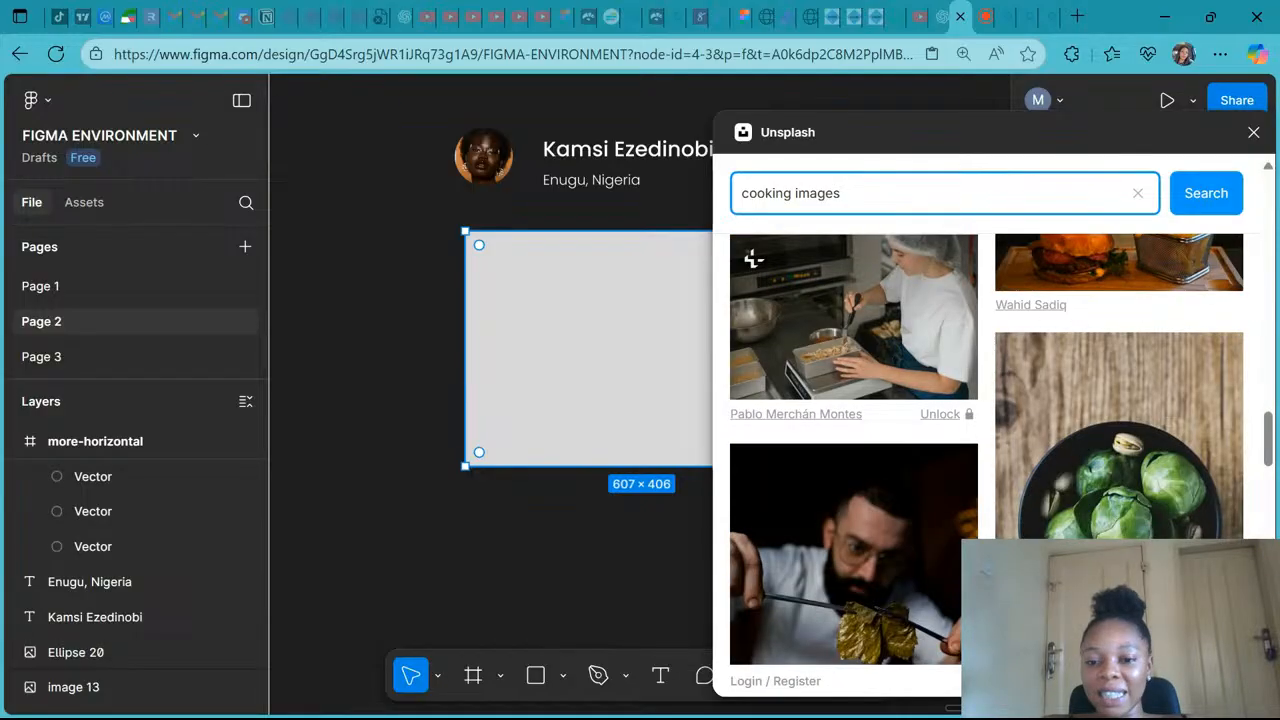
pyautogui.scroll(-9, 753, 259)
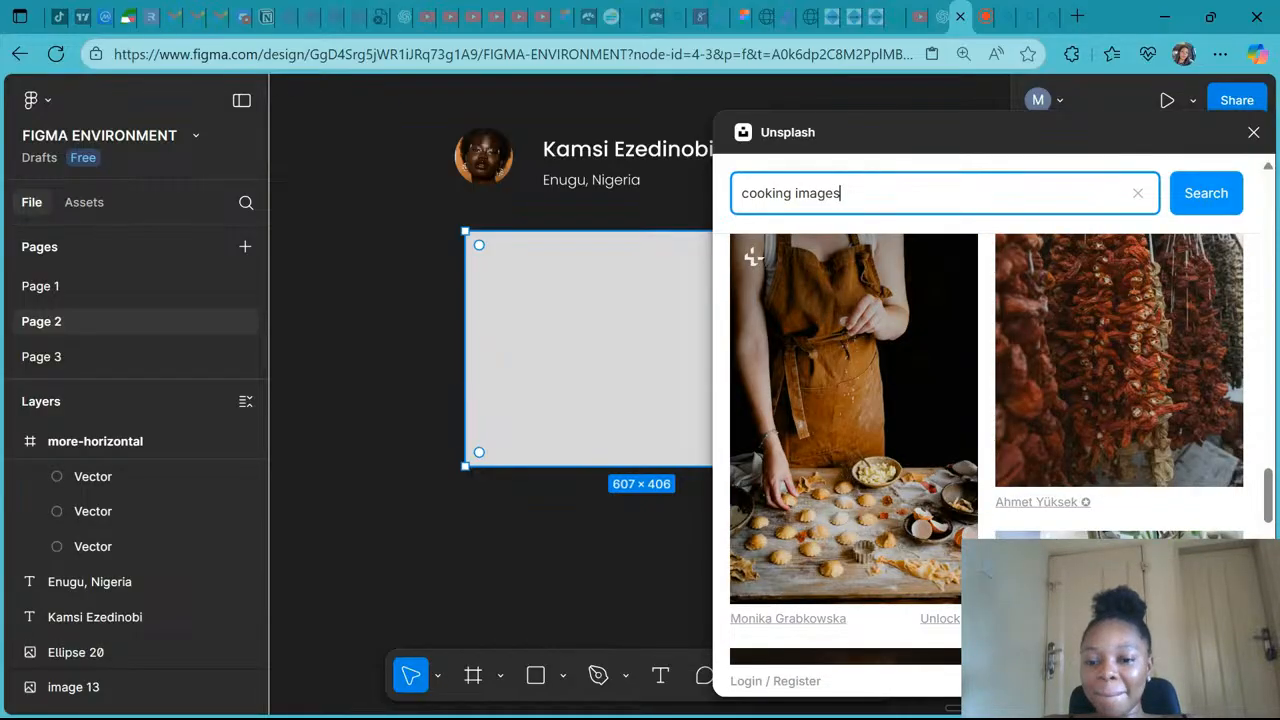
pyautogui.scroll(-9, 753, 257)
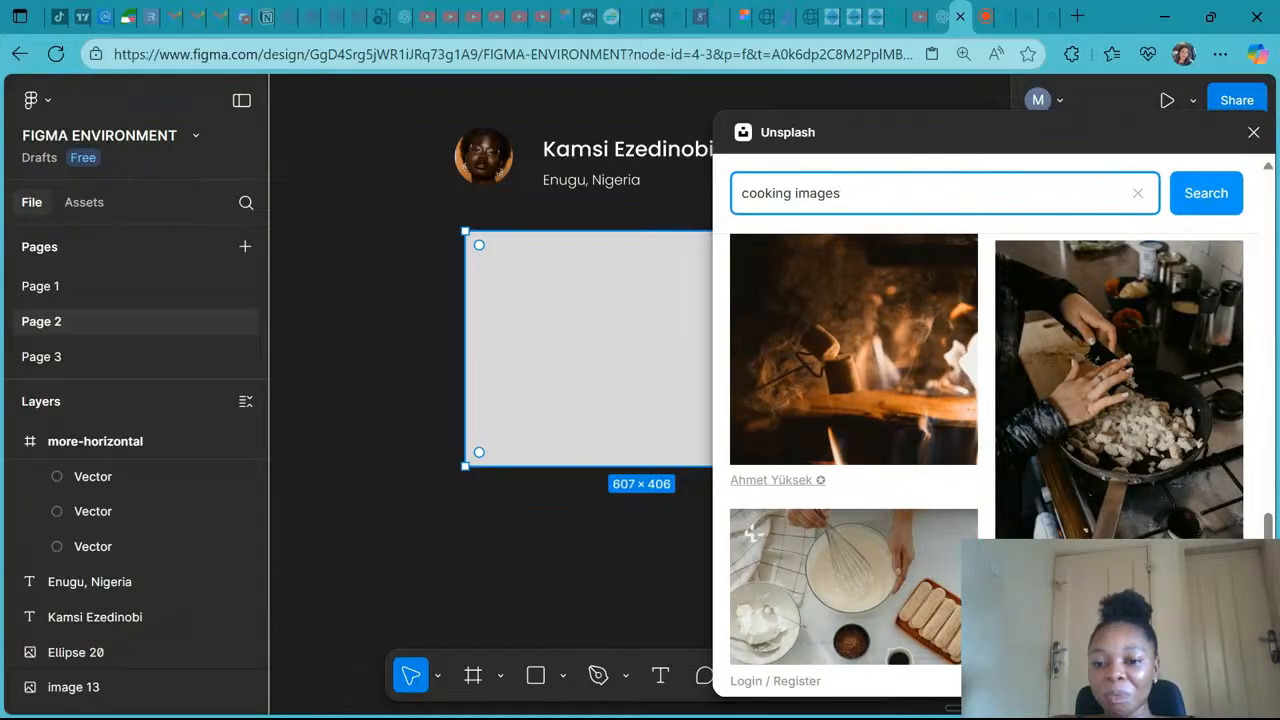
pyautogui.scroll(-5, 753, 535)
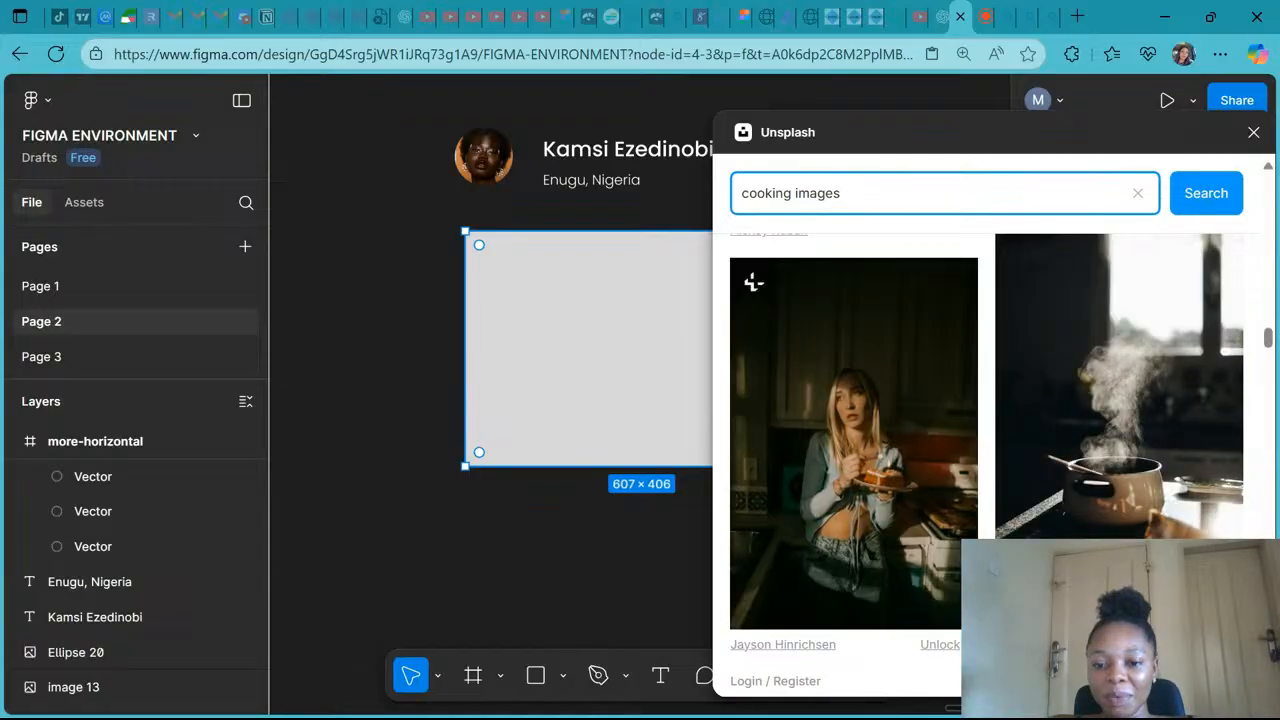
pyautogui.scroll(-12, 753, 283)
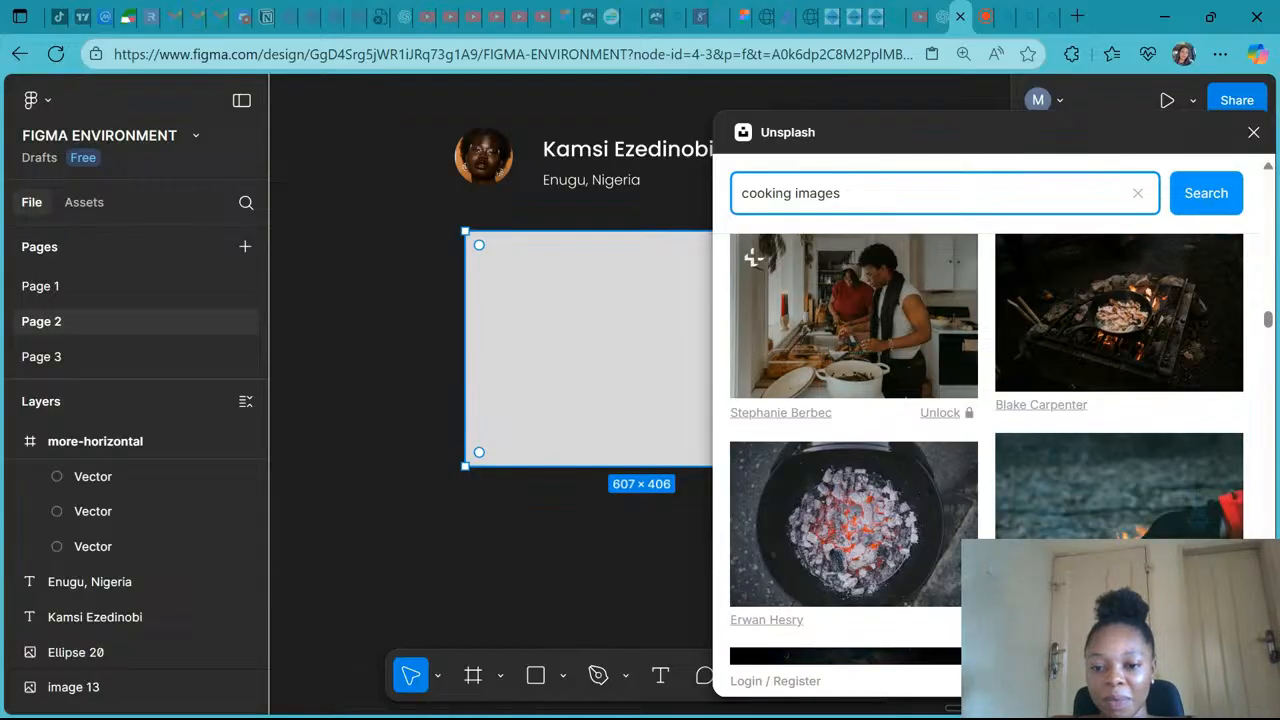
pyautogui.scroll(-5, 753, 257)
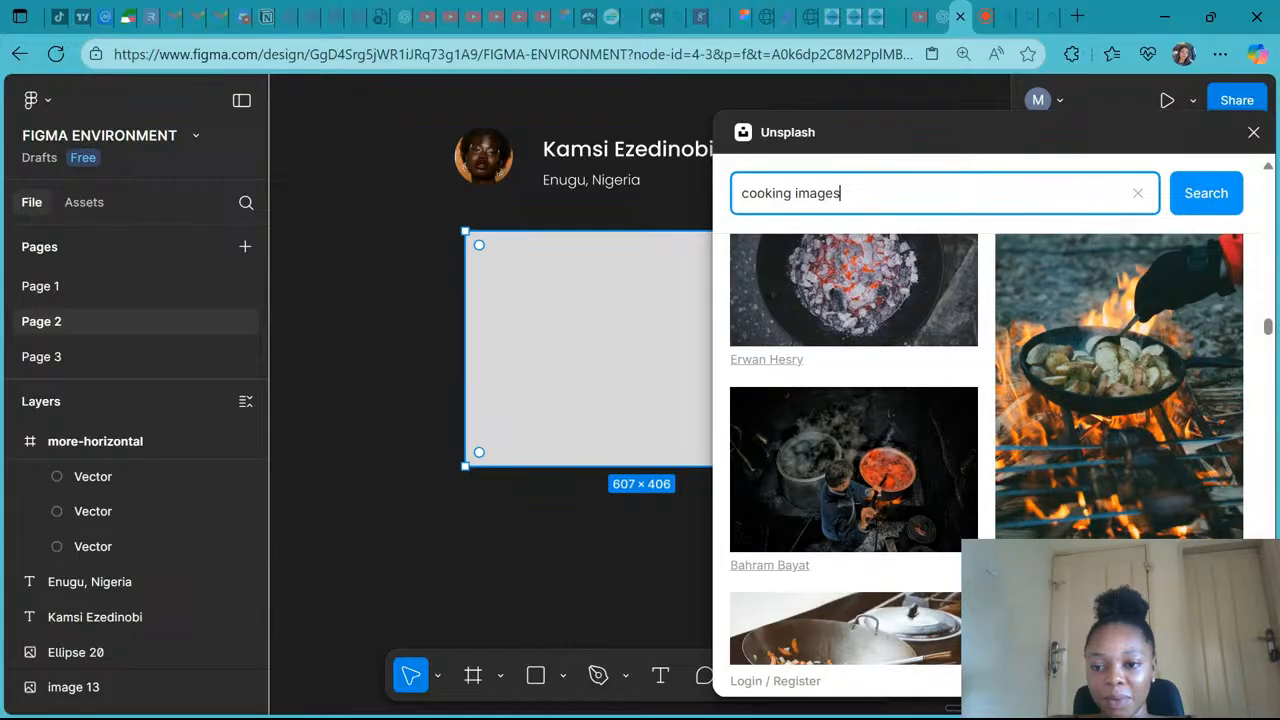
pyautogui.scroll(-3, 753, 502)
pyautogui.scroll(-3, 753, 502)
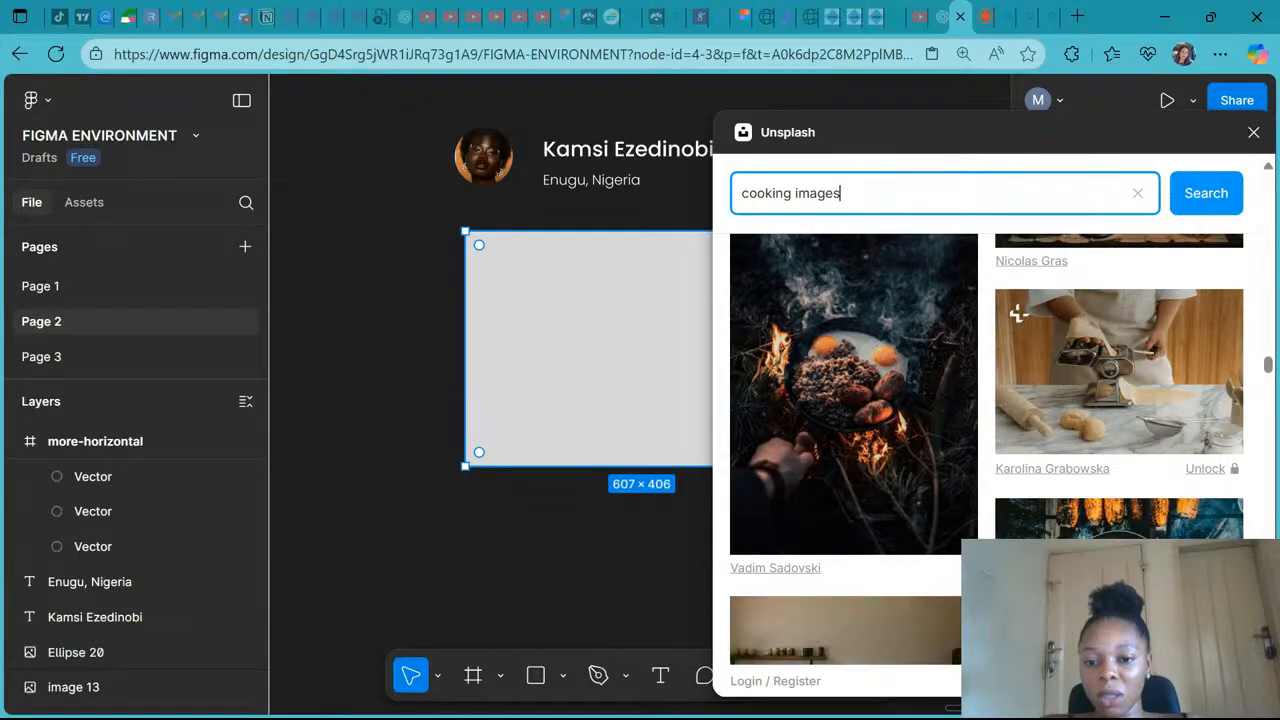
pyautogui.scroll(-3, 753, 347)
pyautogui.scroll(-10, 753, 347)
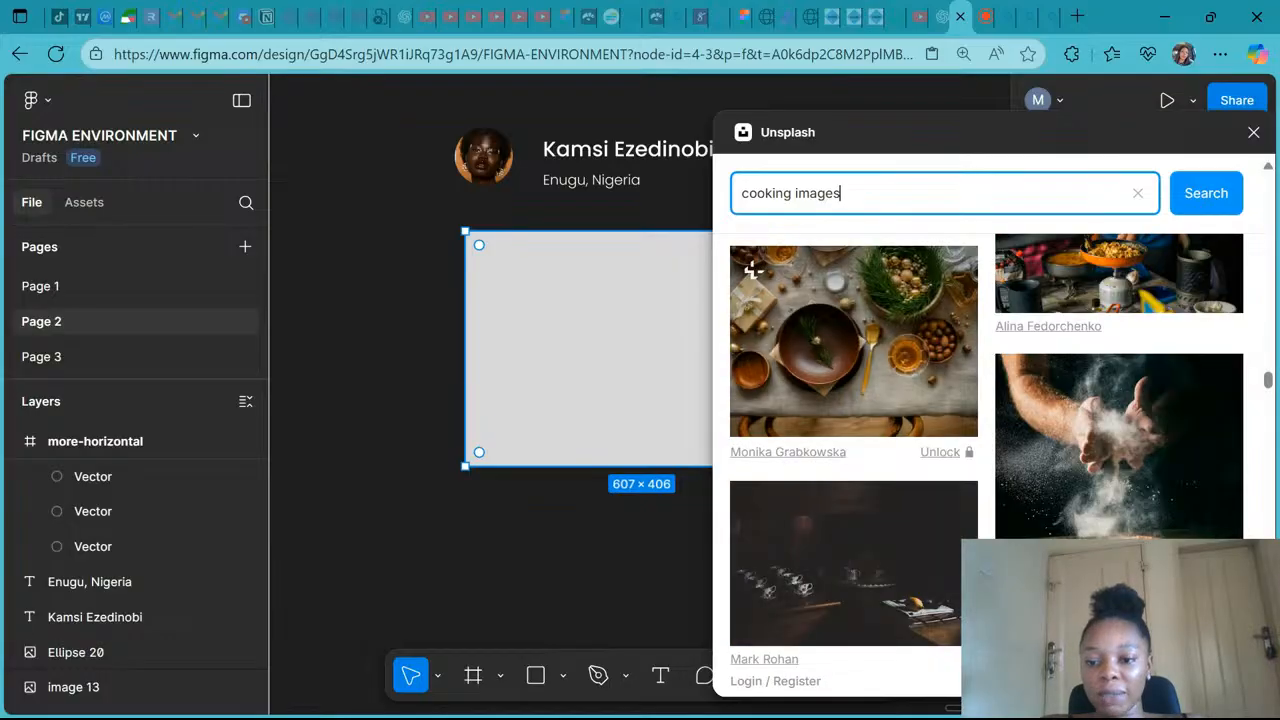
pyautogui.scroll(-5, 853, 450)
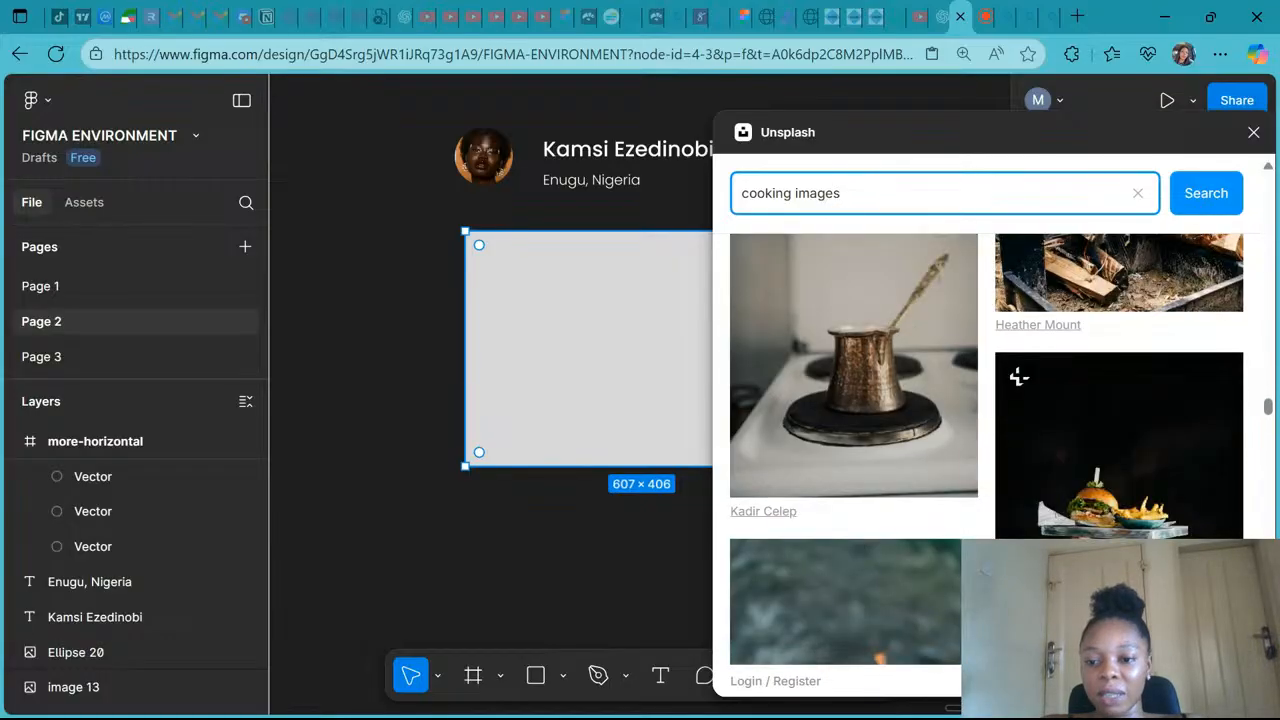
pyautogui.scroll(-5, 853, 450)
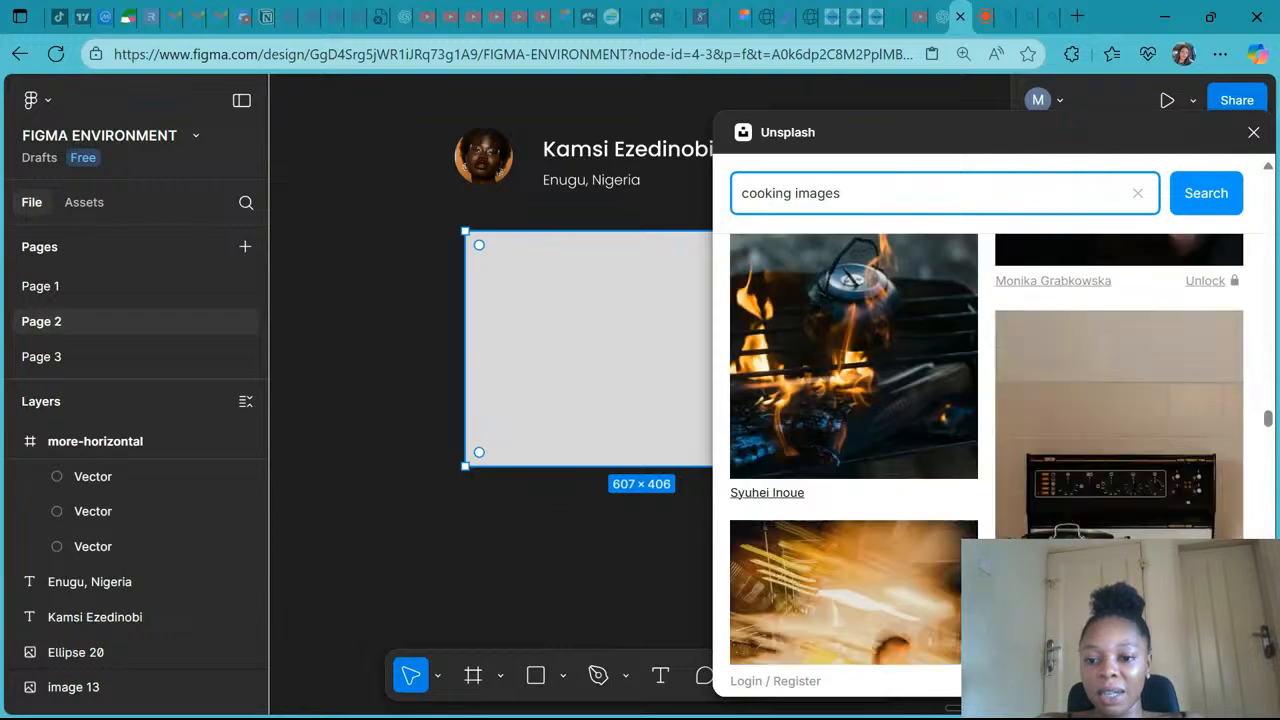
pyautogui.scroll(-10, 986, 450)
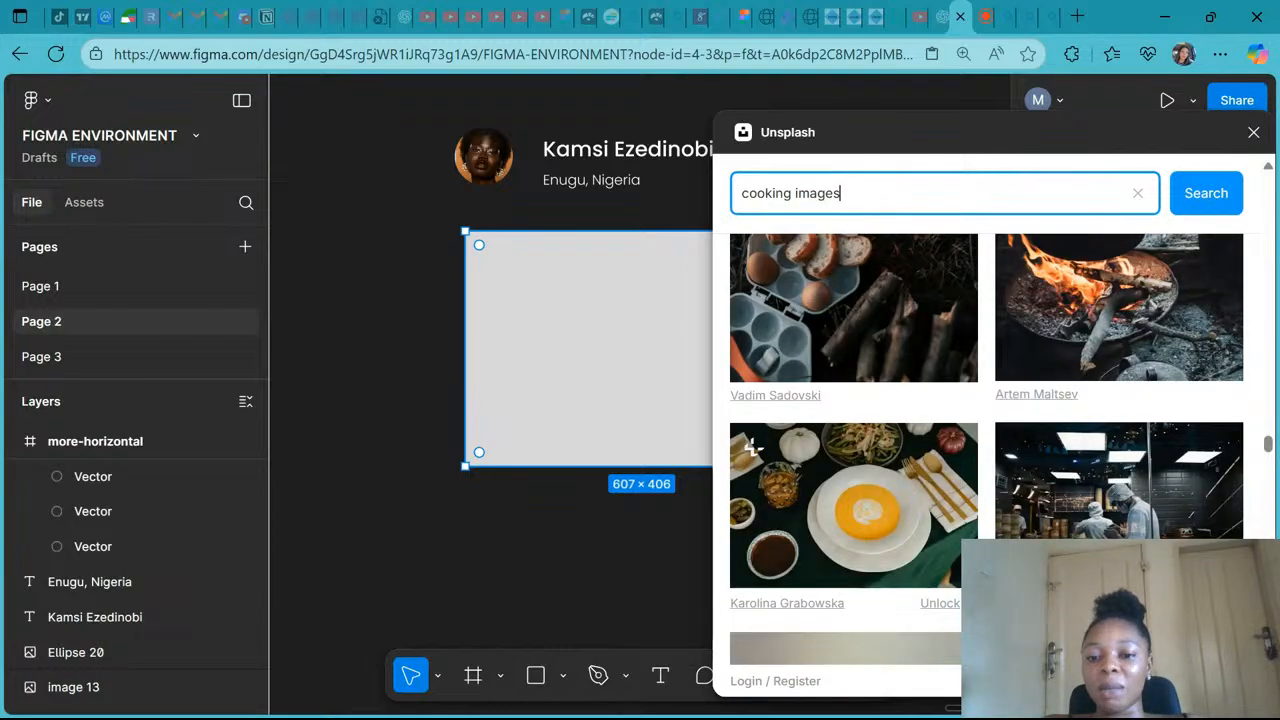
pyautogui.scroll(-2, 986, 450)
pyautogui.click(838, 354)
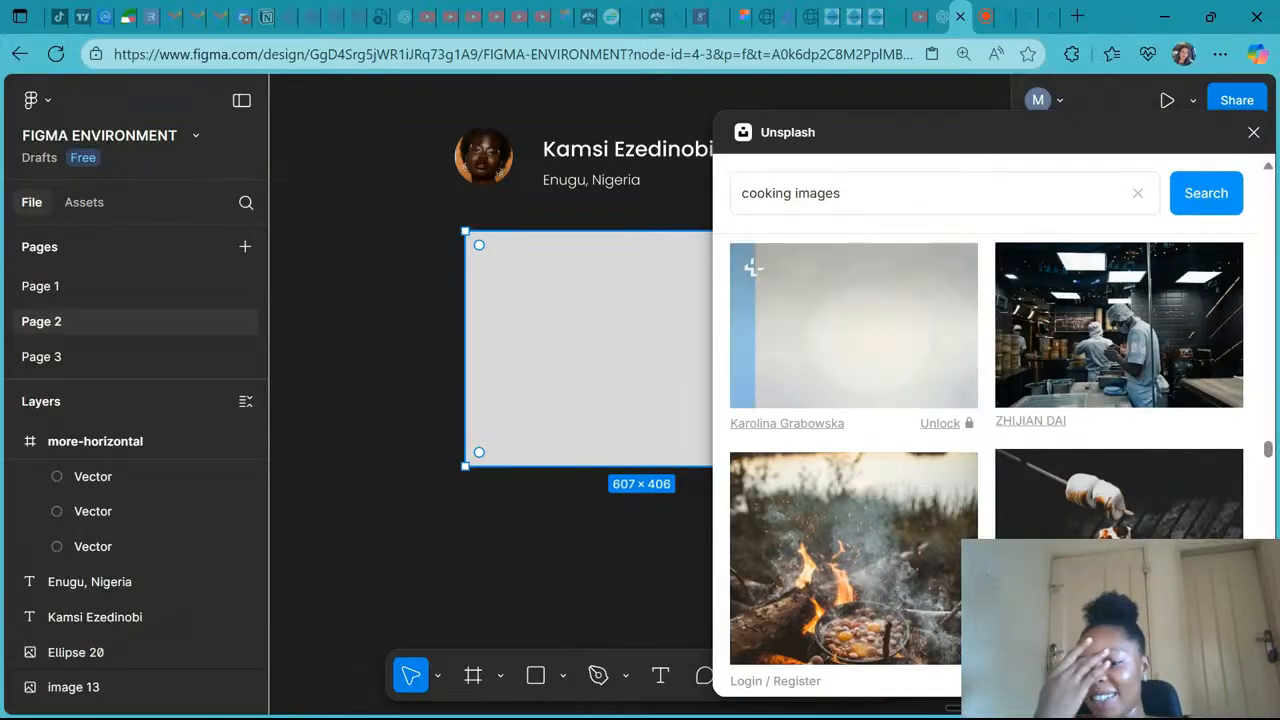
pyautogui.click(1252, 134)
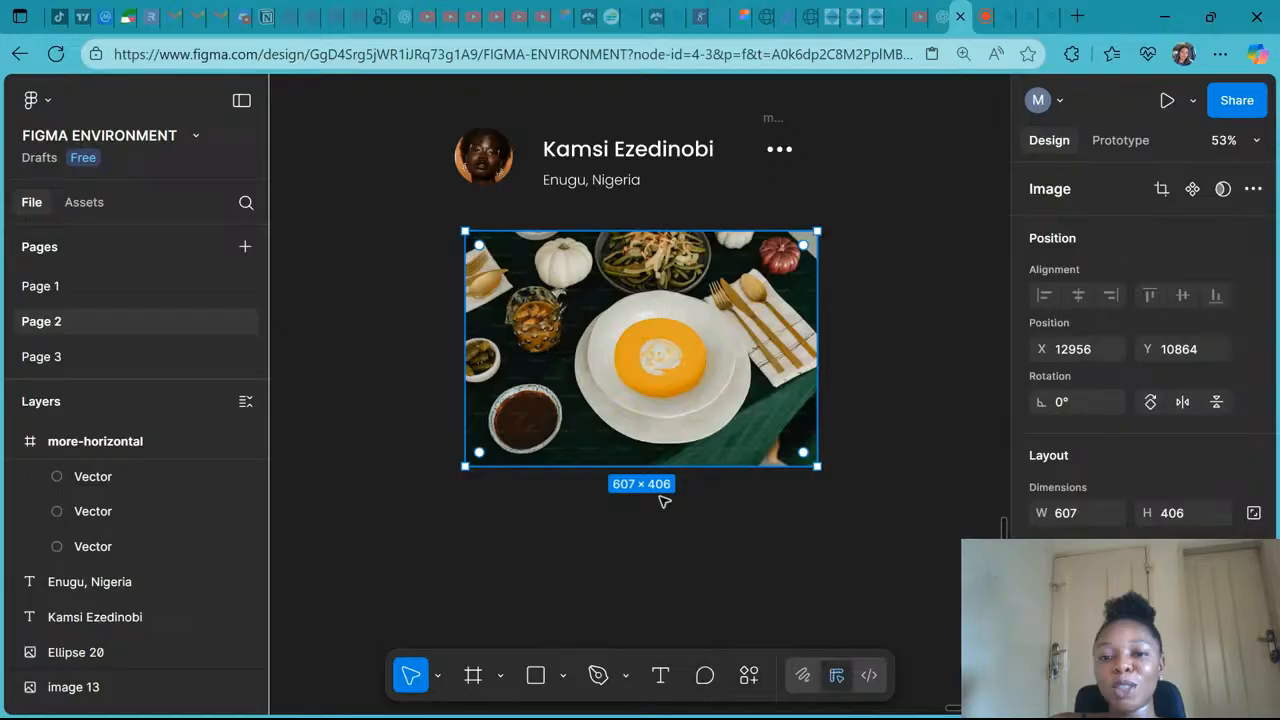
# - Set the image's corner radius to 30
pyautogui.scroll(2, 560, 440)
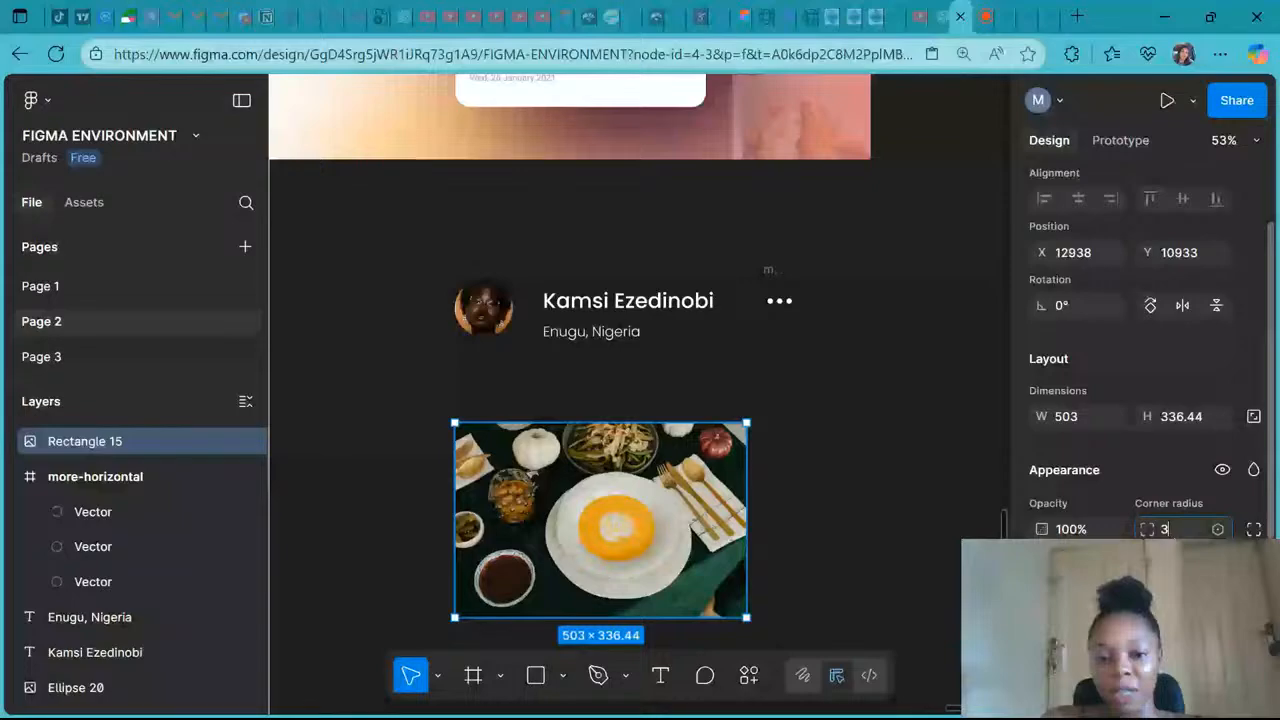
pyautogui.write('0')
pyautogui.press('Return')
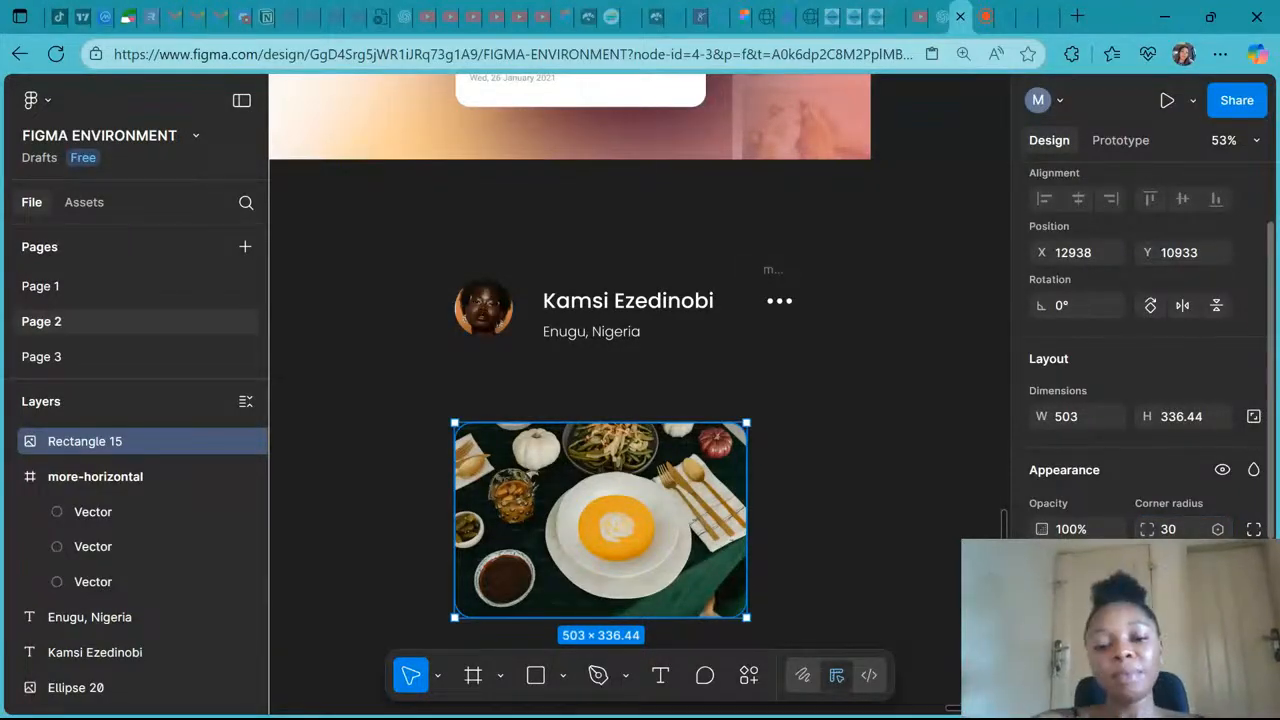
# - Move the image under the name row and stretch its left edge to line up with the avatar
pyautogui.moveTo(648, 505); pyautogui.dragTo(681, 462)
pyautogui.scroll(5, 681, 462)
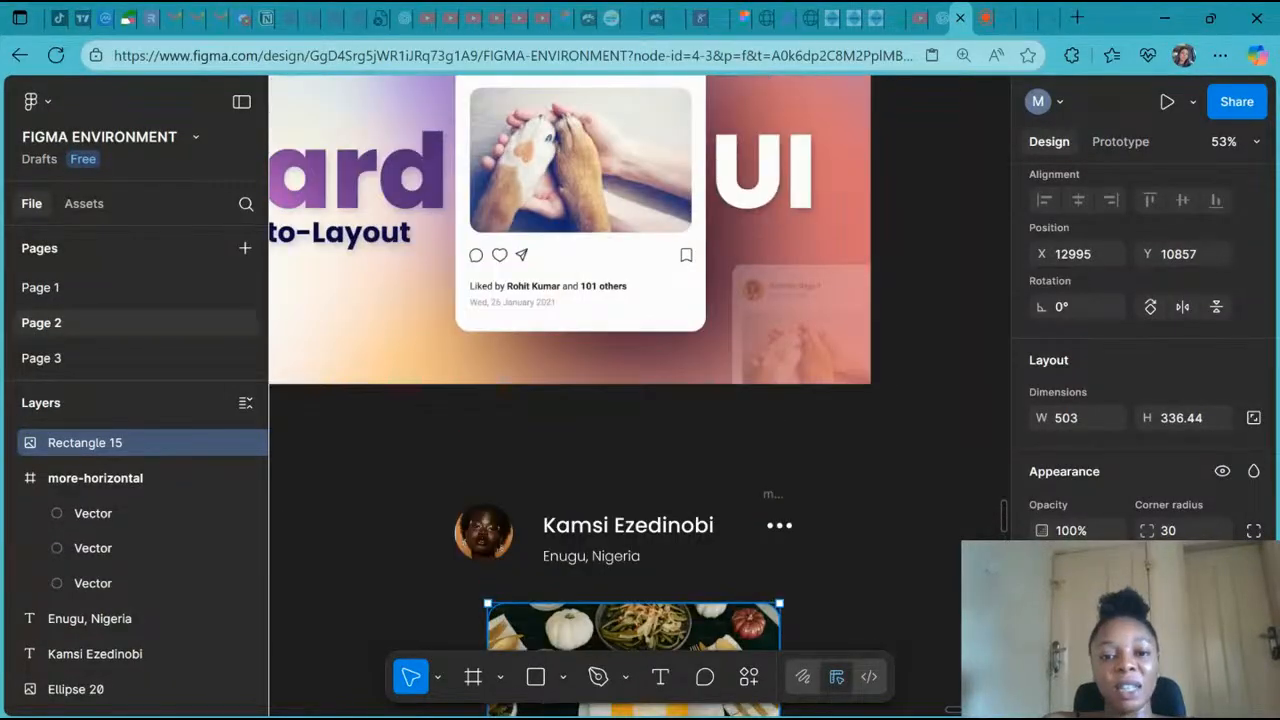
pyautogui.scroll(4, 681, 462)
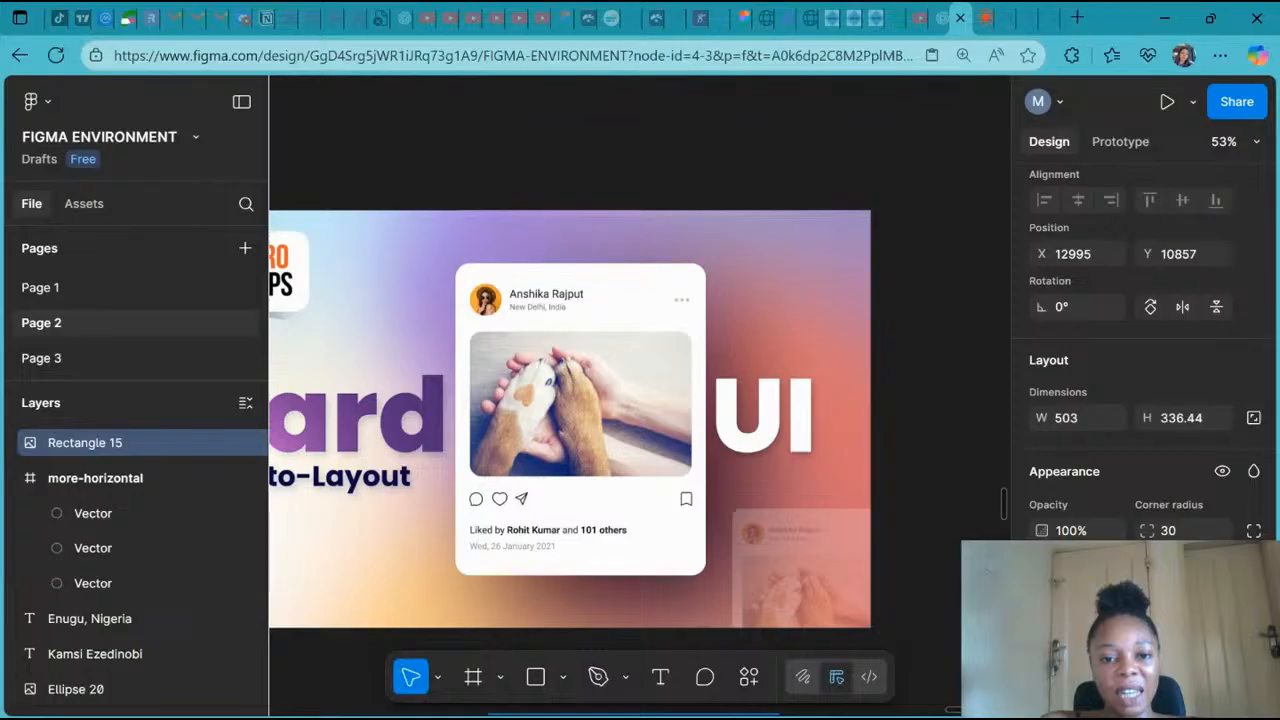
pyautogui.scroll(-2, 645, 467)
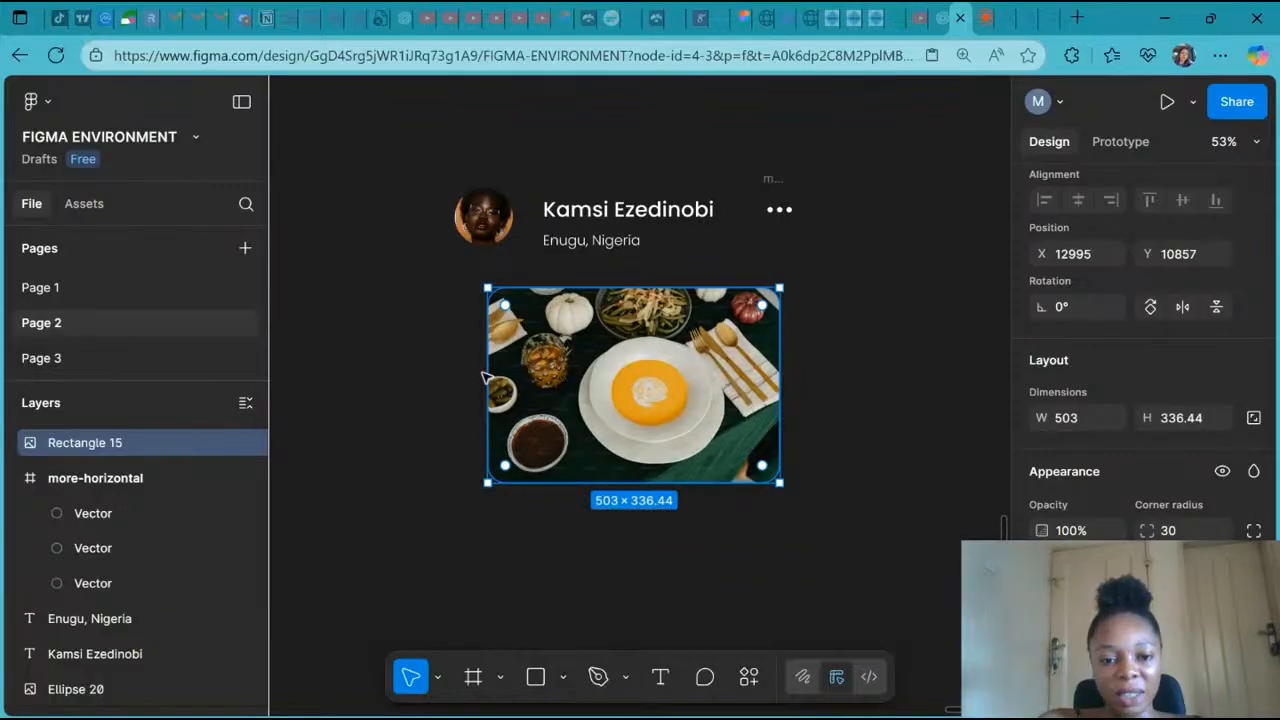
pyautogui.moveTo(484, 377); pyautogui.dragTo(454, 361)
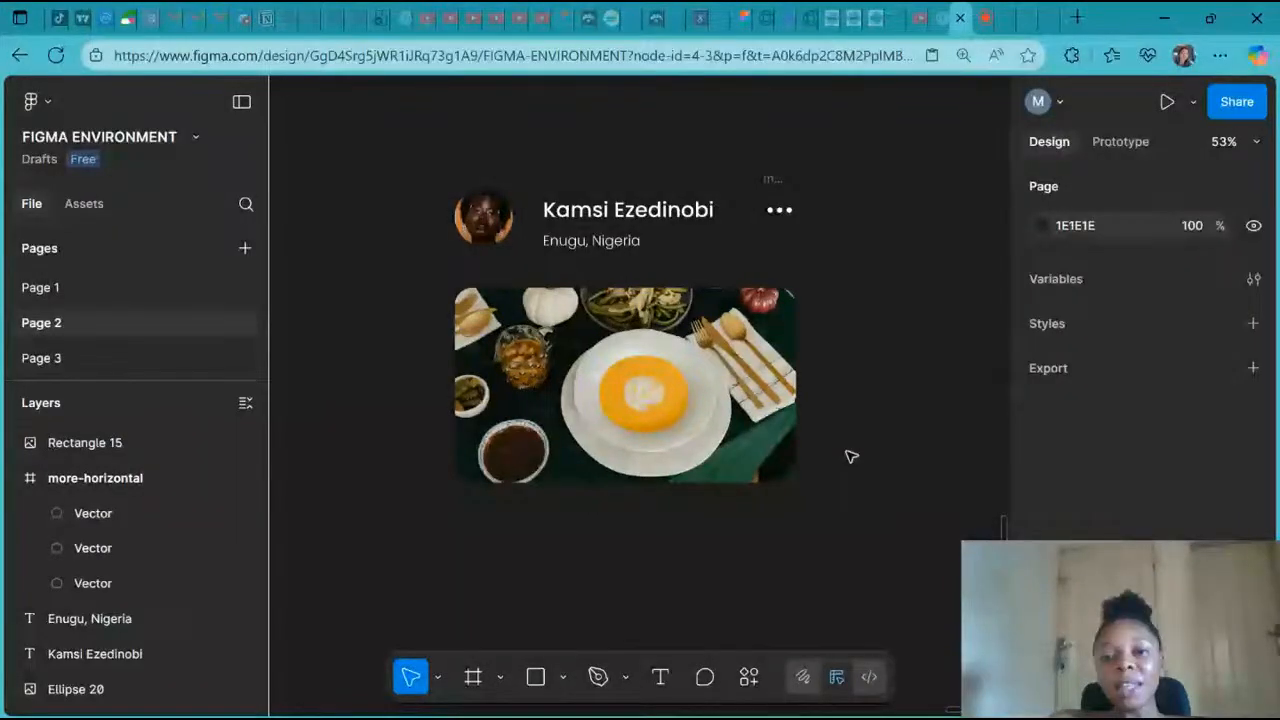
# - Insert the message-circle icon from the Feather Icons plugin by searching for "comme"
pyautogui.scroll(-2, 851, 456)
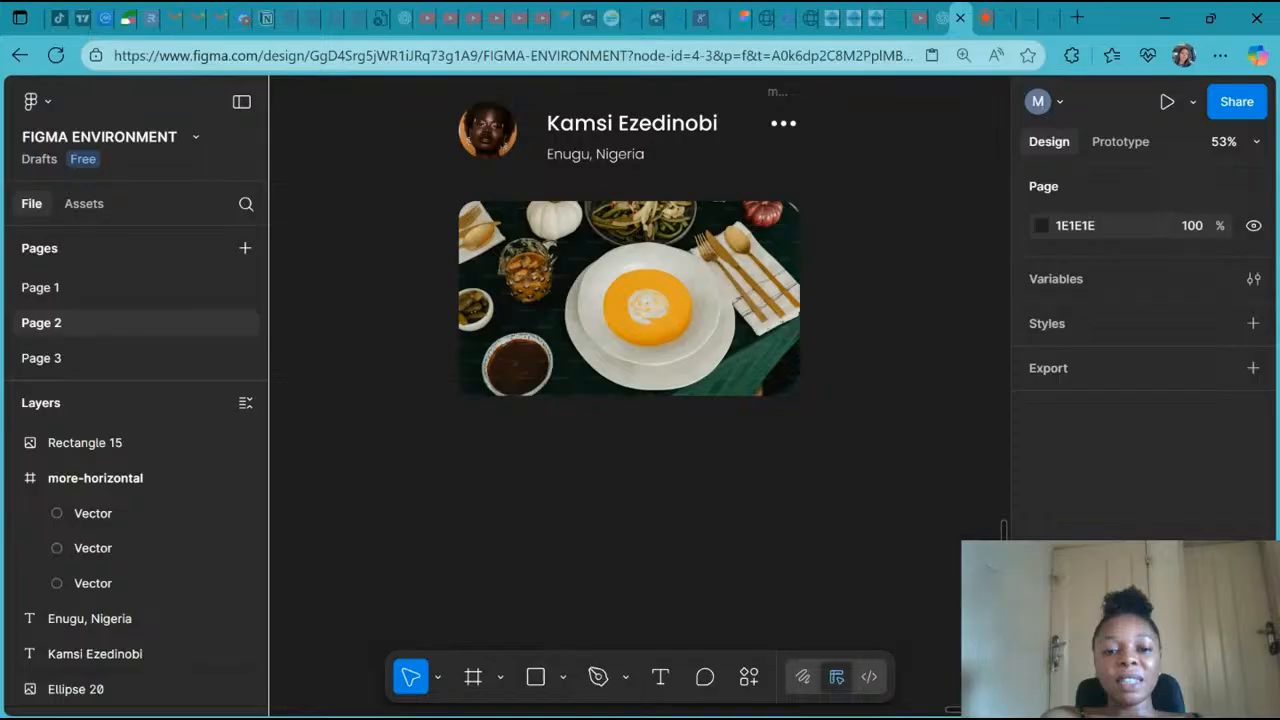
pyautogui.scroll(10, 757, 688)
pyautogui.click(755, 684)
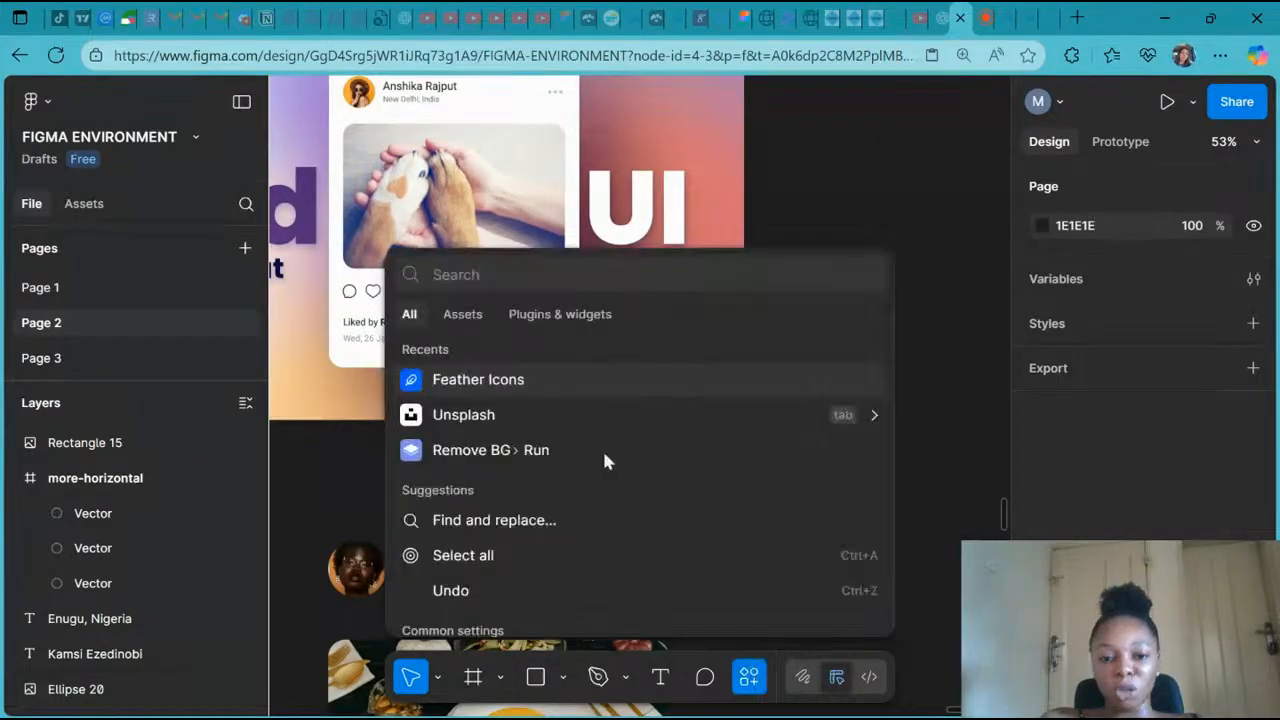
pyautogui.click(560, 384)
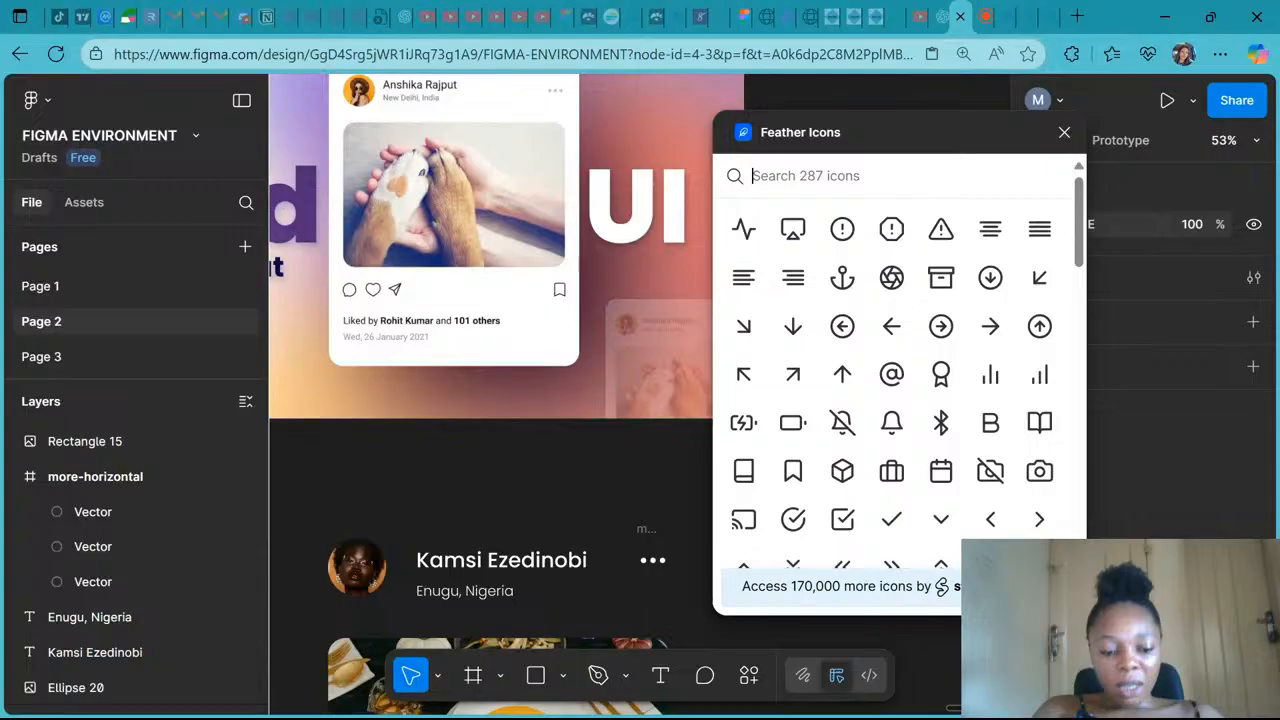
pyautogui.write('comme')
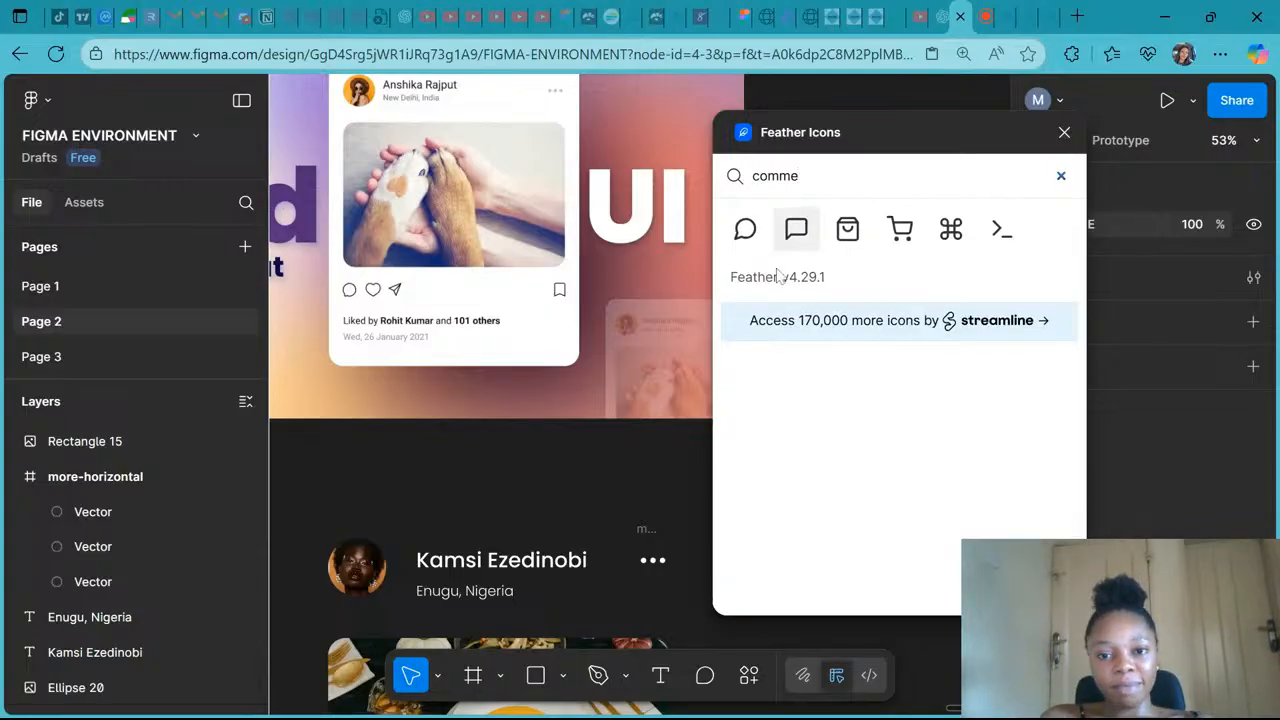
pyautogui.click(746, 232)
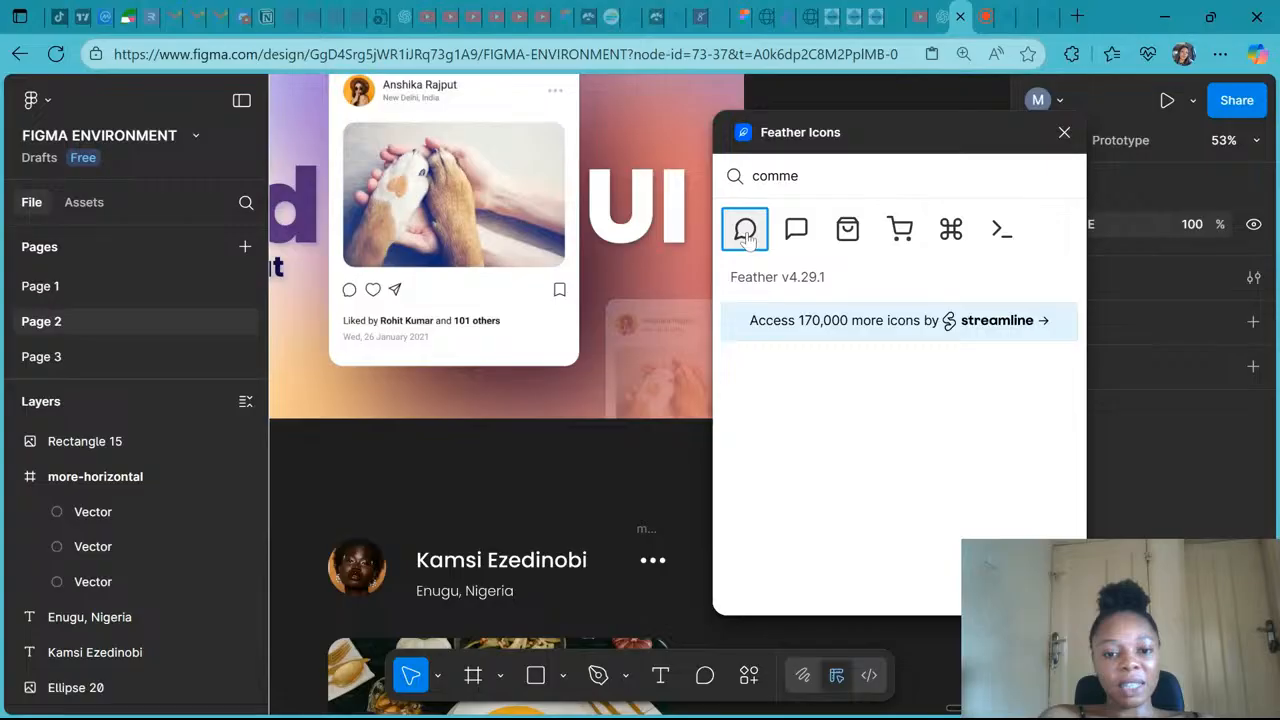
pyautogui.click(746, 232)
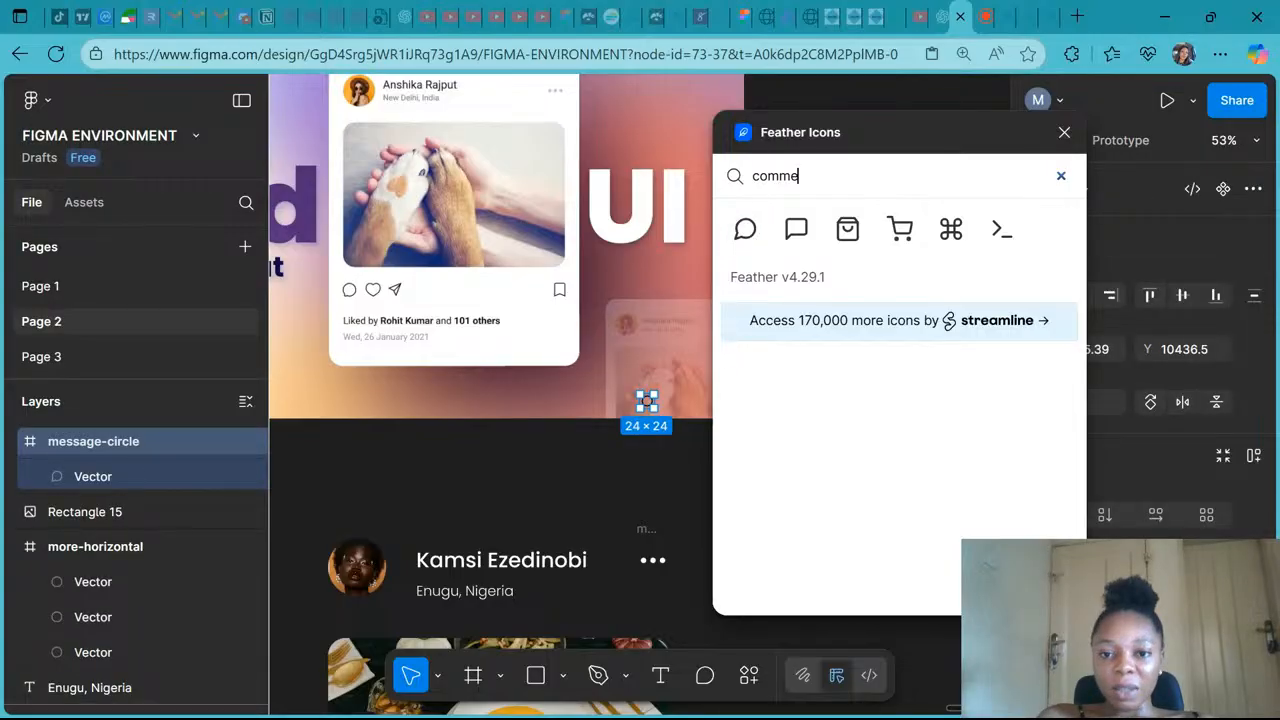
pyautogui.click(450, 484)
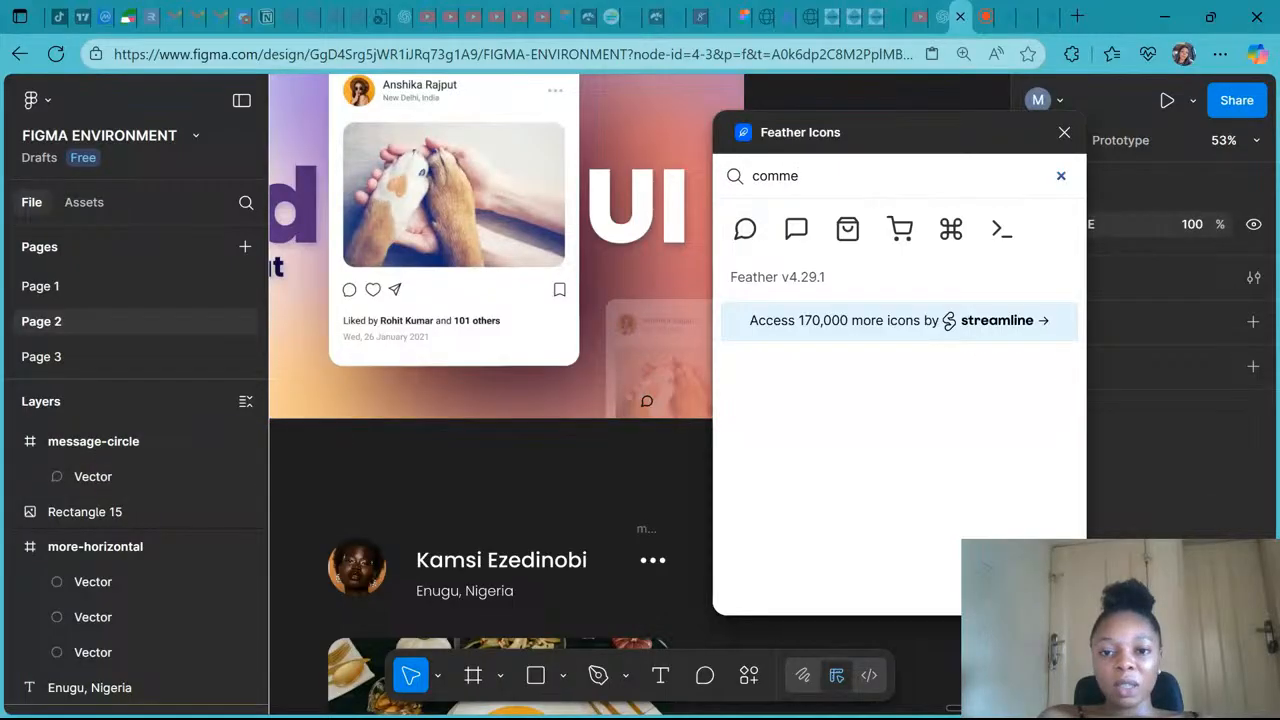
# - Search Feather Icons for "Fav" and clear the search field again
pyautogui.doubleClick(731, 176)
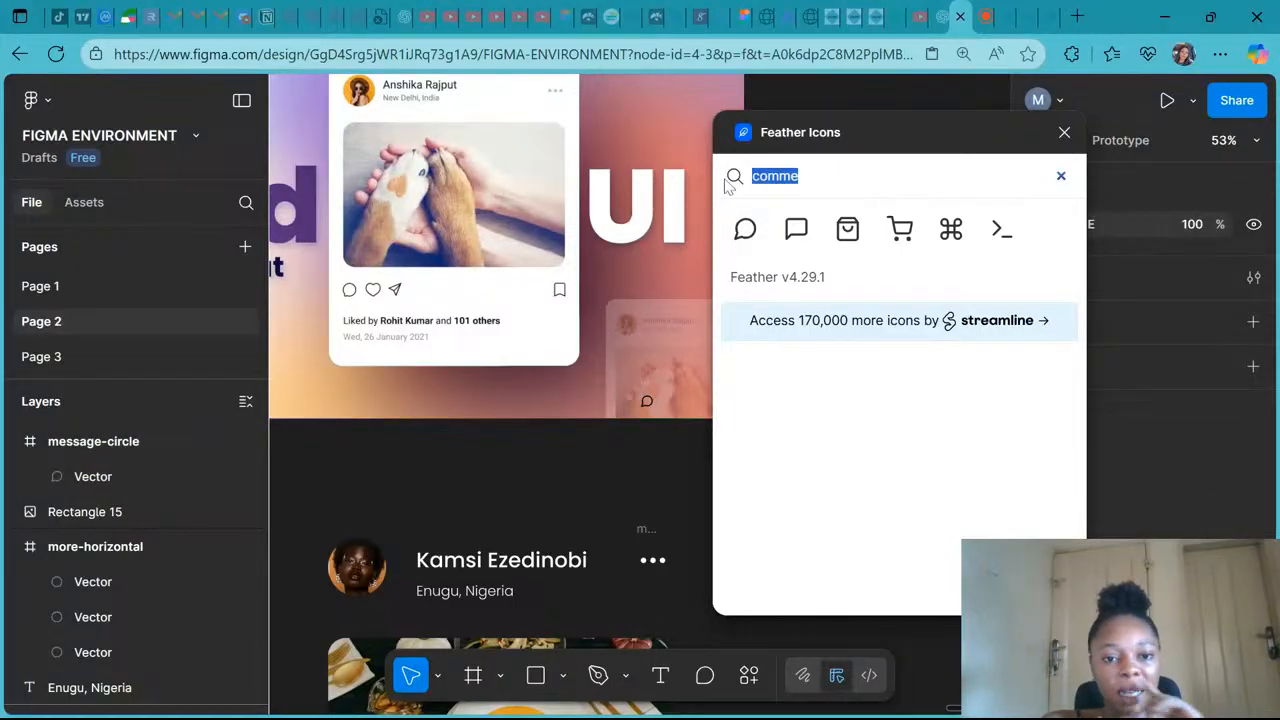
pyautogui.write('Fav')
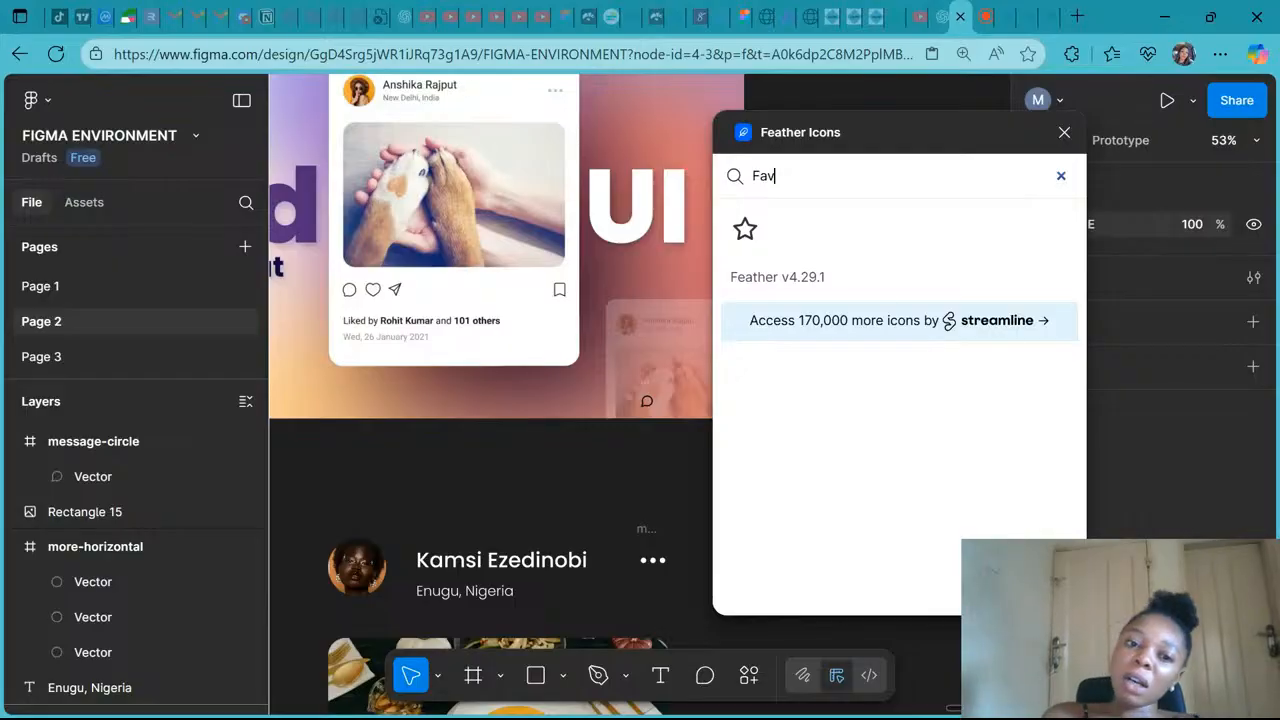
pyautogui.press('BackSpace')
pyautogui.press('BackSpace')
pyautogui.press('BackSpace')
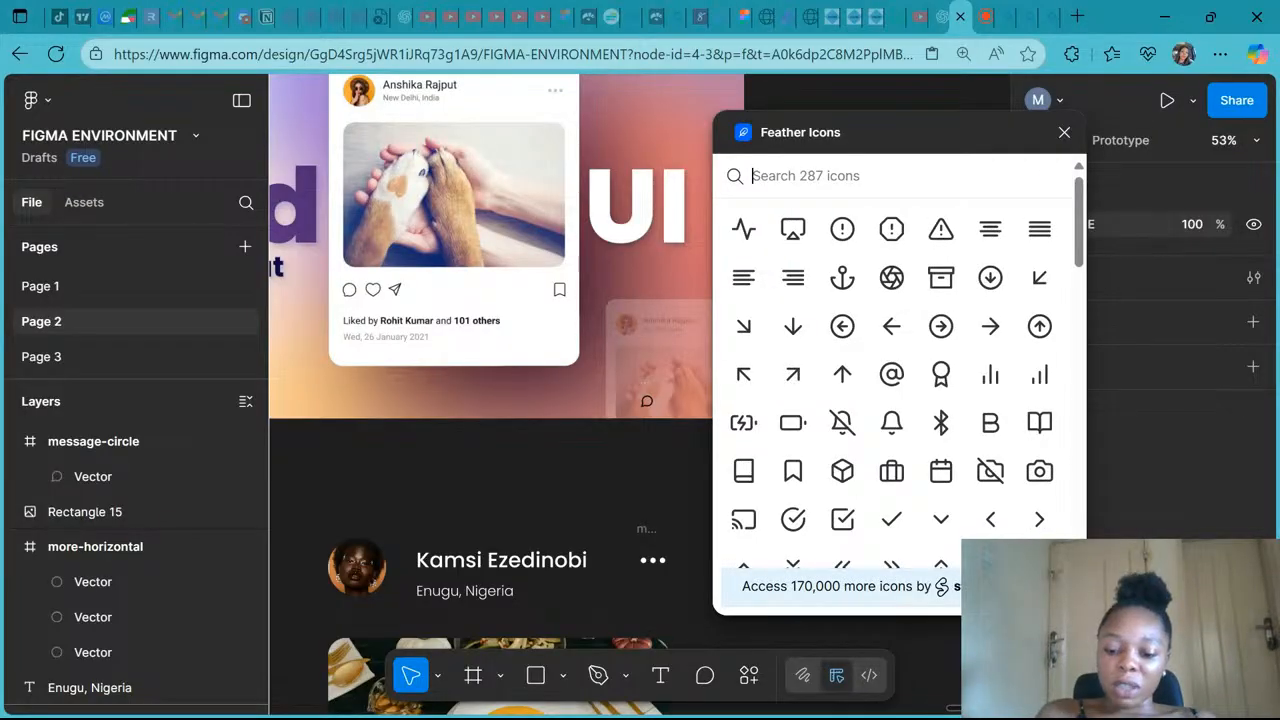
# - Insert the heart icon from Feather Icons by searching for "love" and place it beside the message icon
pyautogui.write('love')
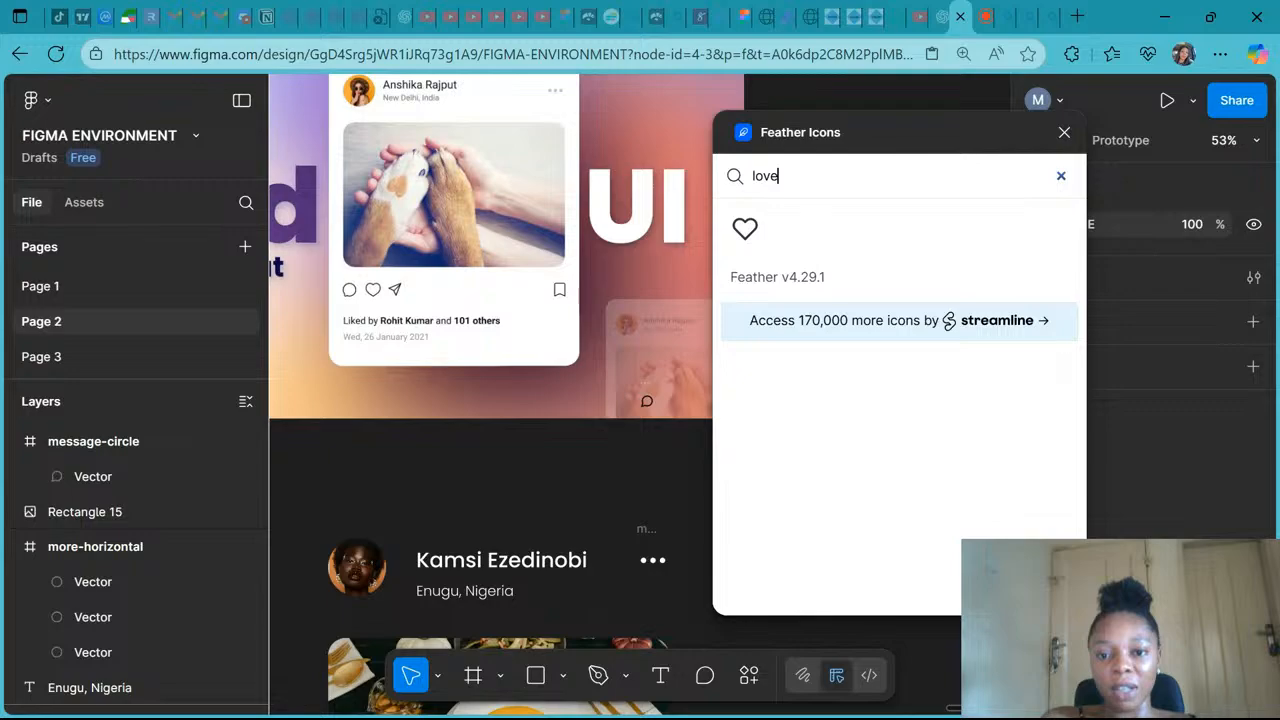
pyautogui.click(744, 240)
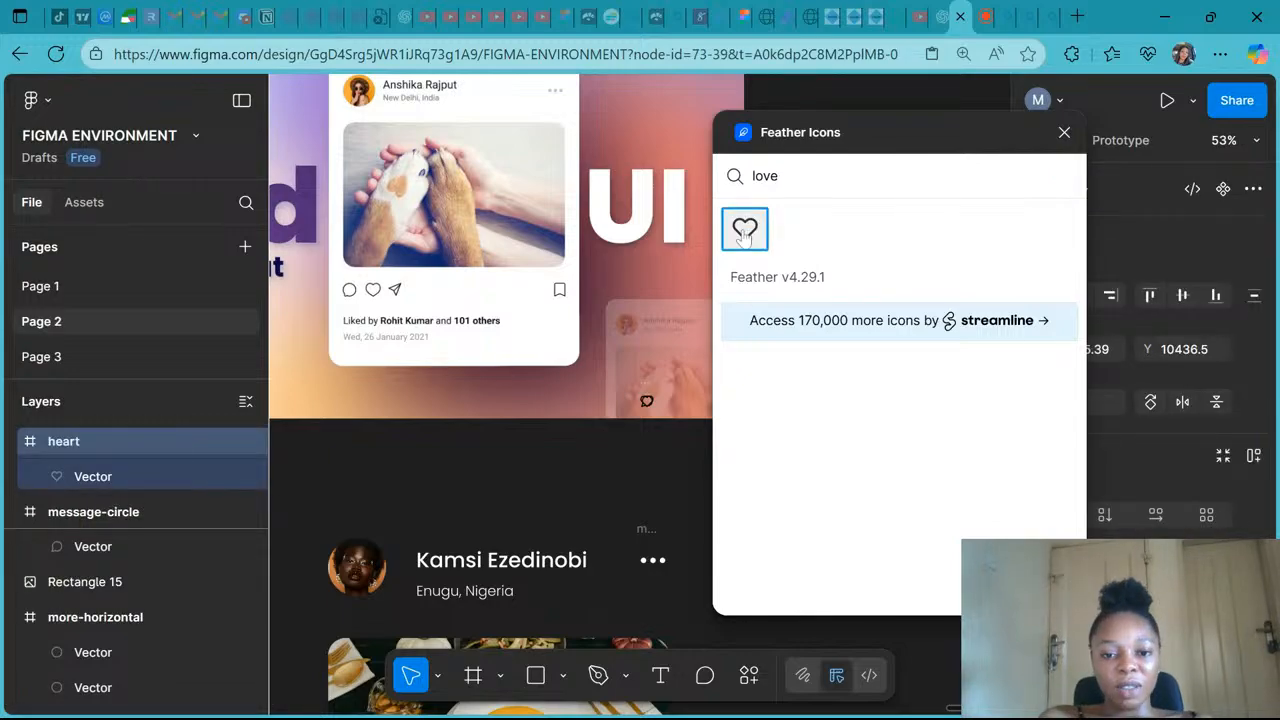
pyautogui.moveTo(744, 233); pyautogui.dragTo(618, 393)
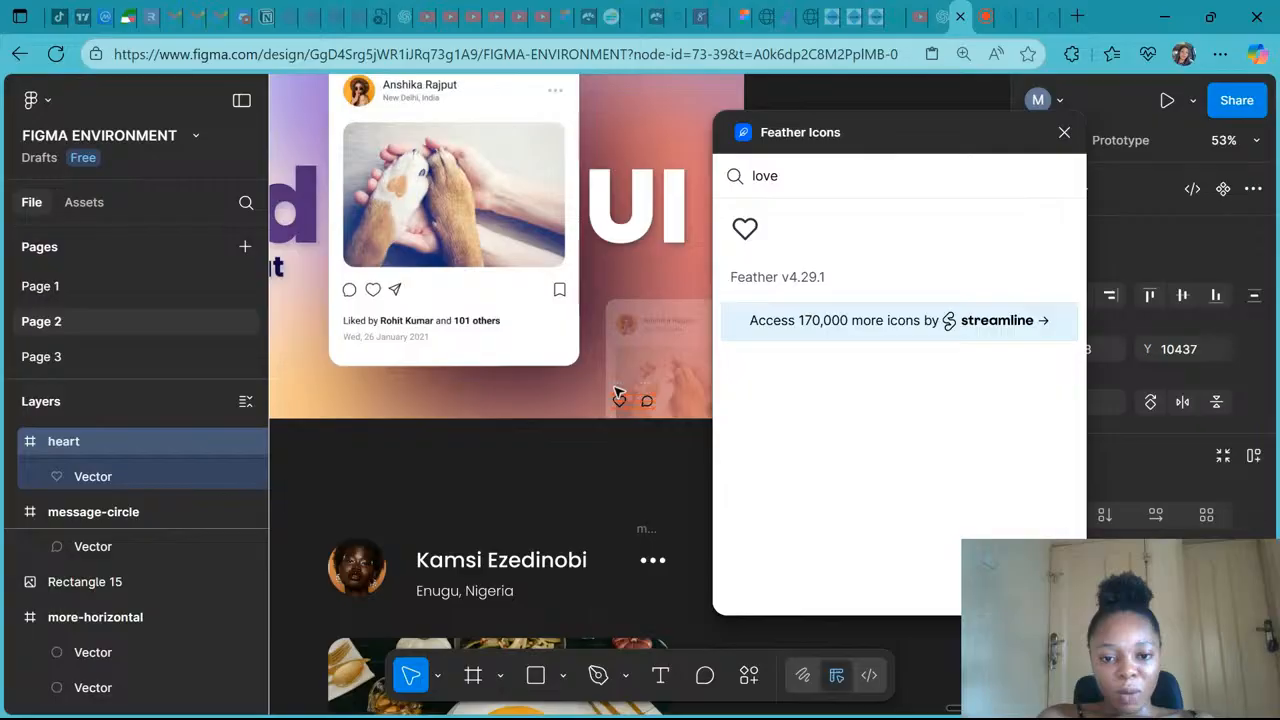
# - Search Feather Icons for "send", insert the send icon and place it to the left of the heart
pyautogui.doubleClick(765, 176)
pyautogui.write('share')
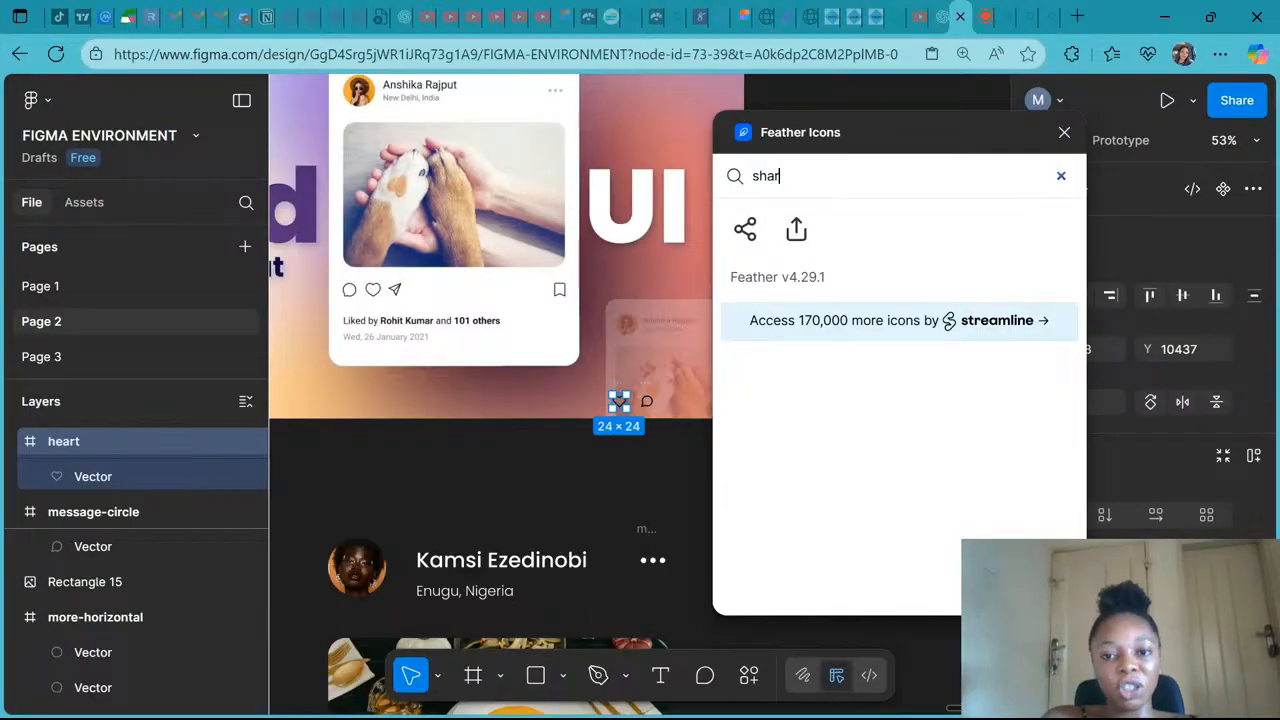
pyautogui.press('BackSpace')
pyautogui.press('BackSpace')
pyautogui.press('BackSpace')
pyautogui.press('BackSpace')
pyautogui.press('BackSpace')
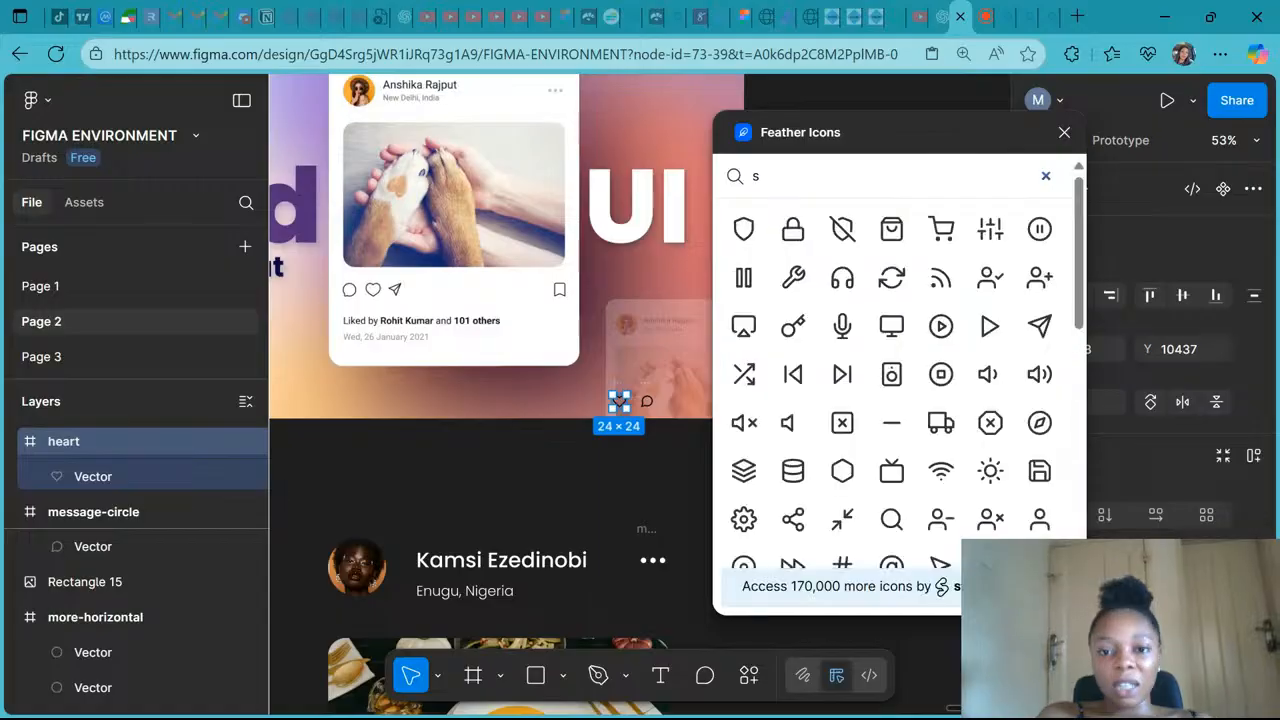
pyautogui.write('send')
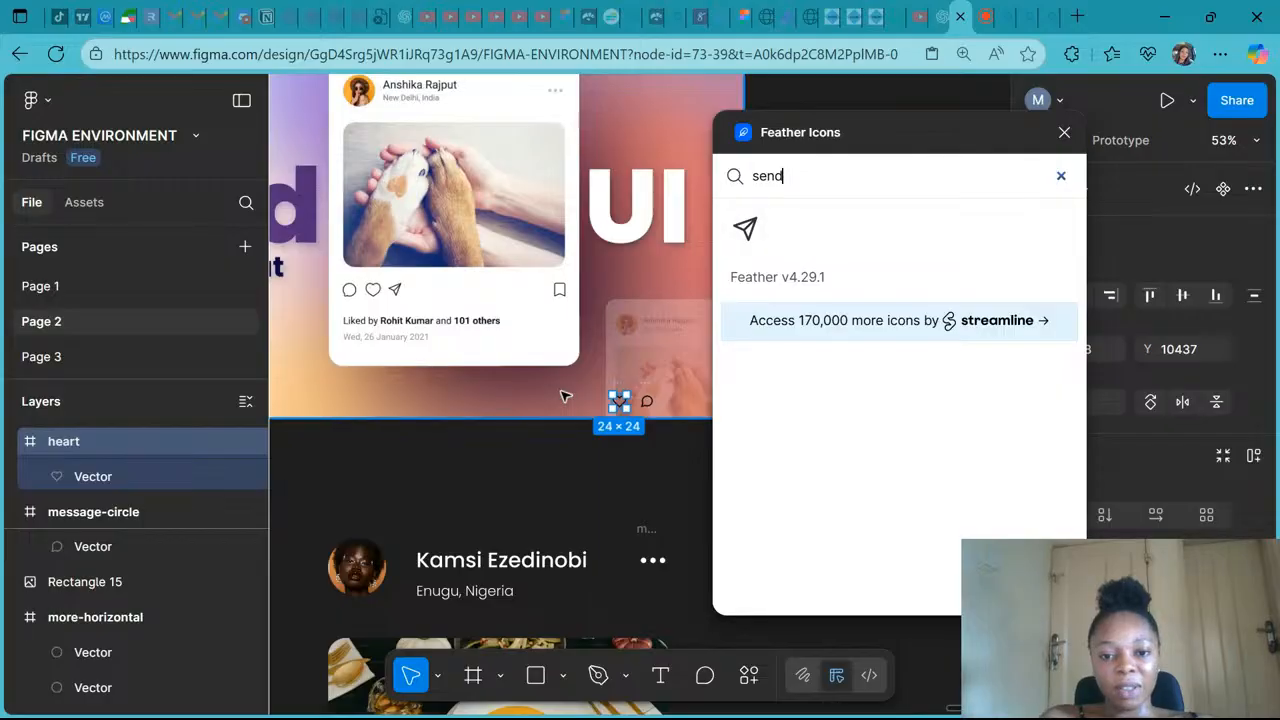
pyautogui.click(745, 228)
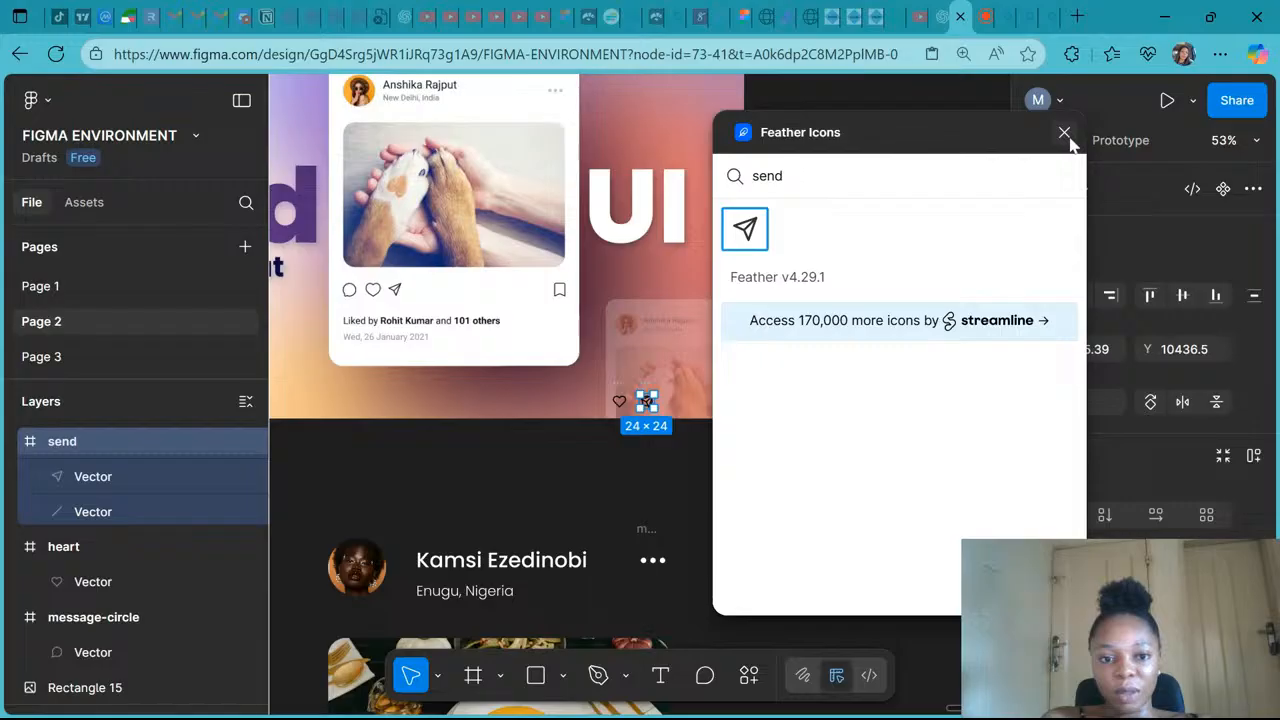
pyautogui.moveTo(648, 400); pyautogui.dragTo(571, 384)
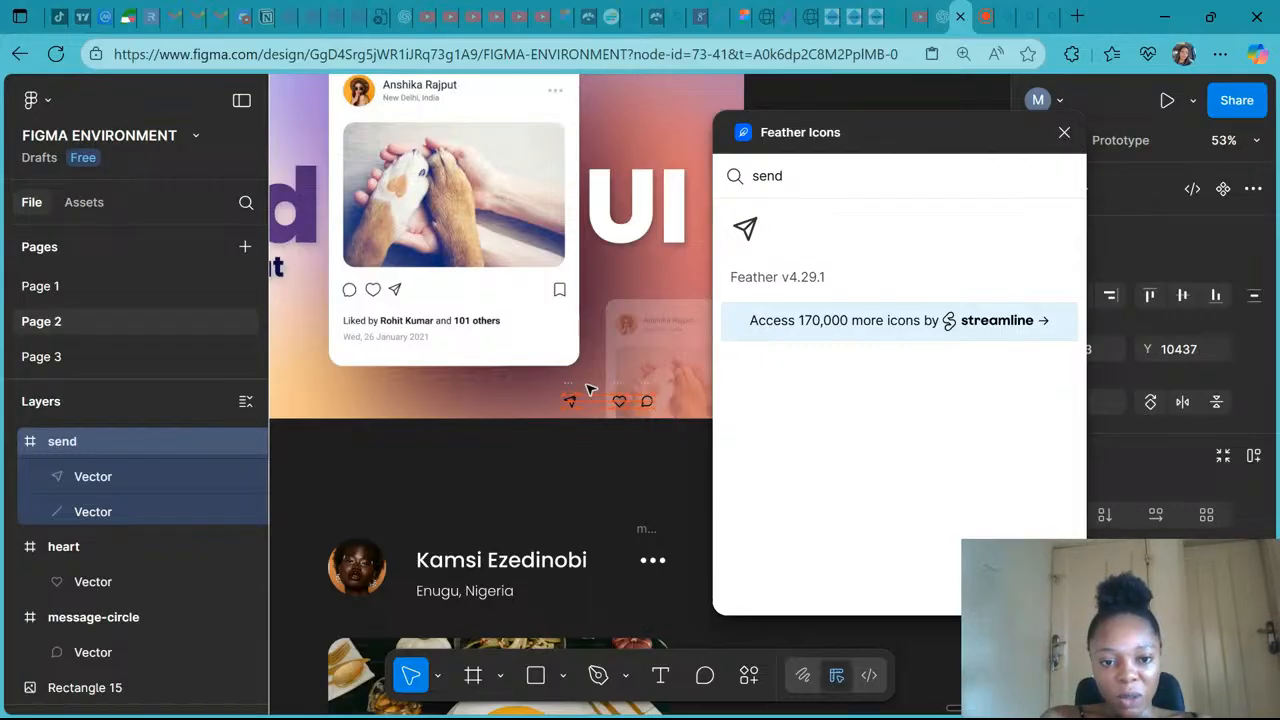
pyautogui.moveTo(571, 400); pyautogui.dragTo(587, 405)
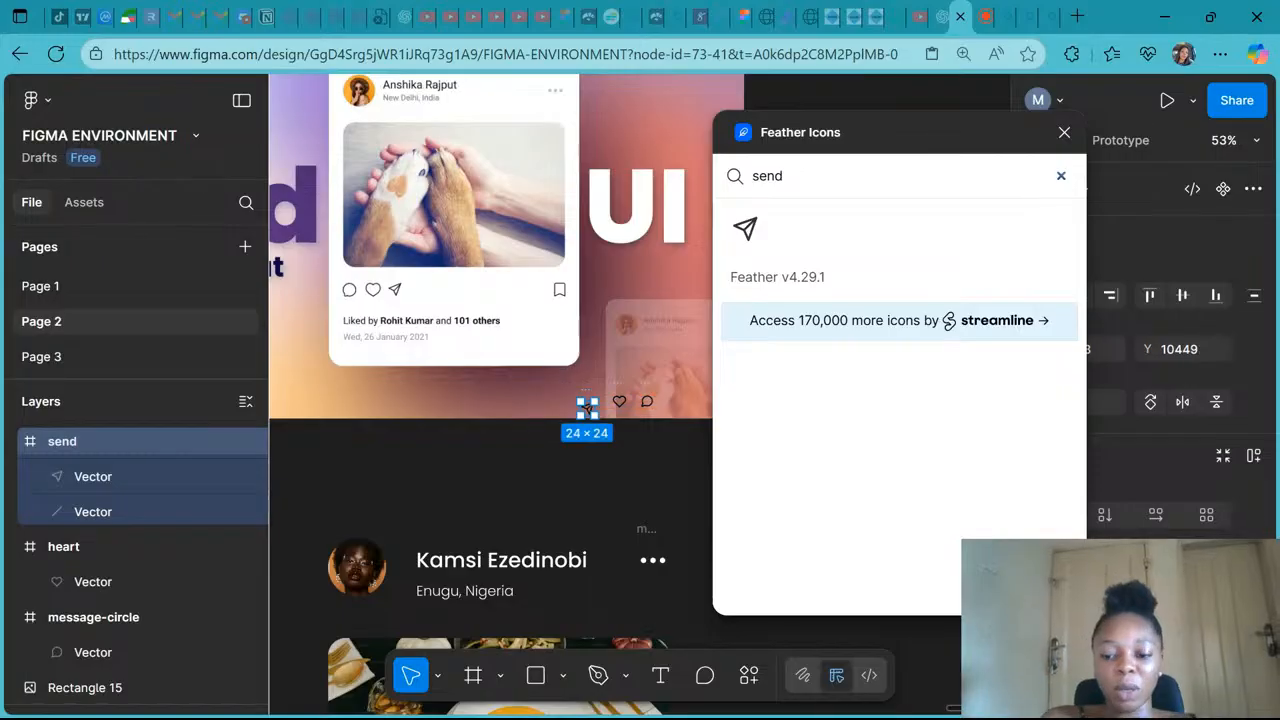
# - Search Feather Icons for "book", insert the bookmark icon beside the others, and close the plugin
pyautogui.press('BackSpace')
pyautogui.press('BackSpace')
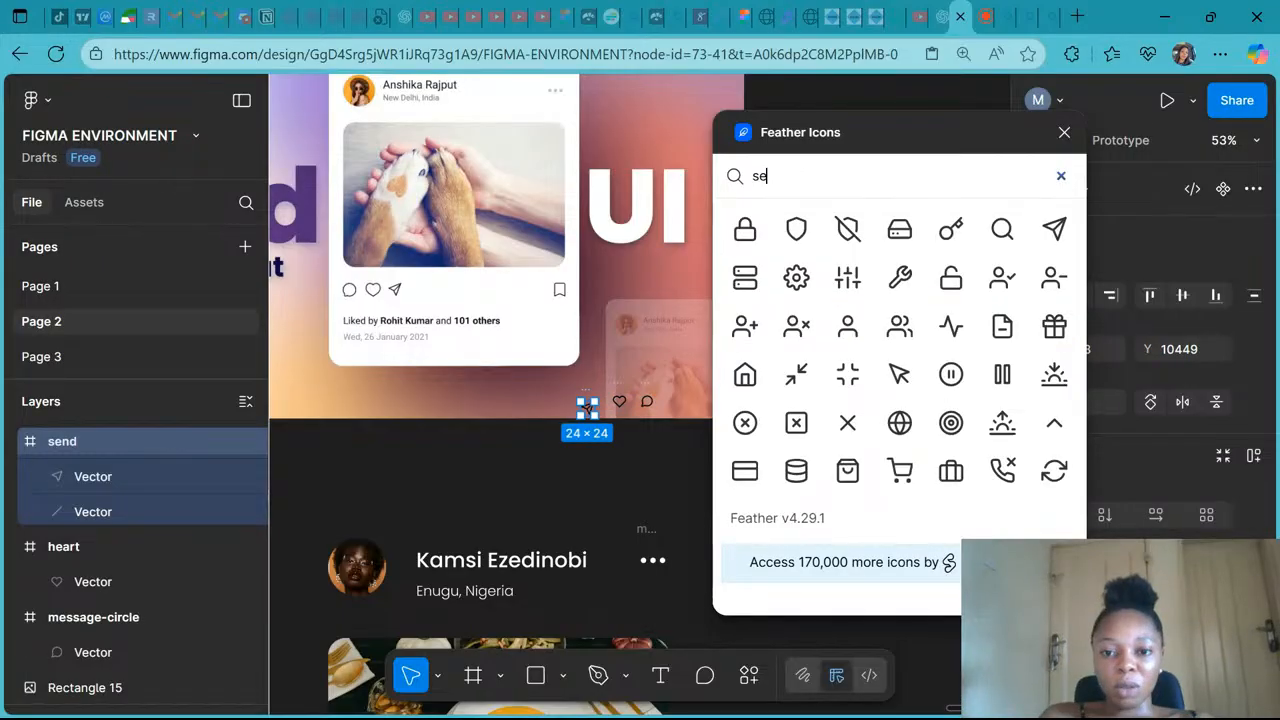
pyautogui.press('BackSpace')
pyautogui.press('BackSpace')
pyautogui.write('fa')
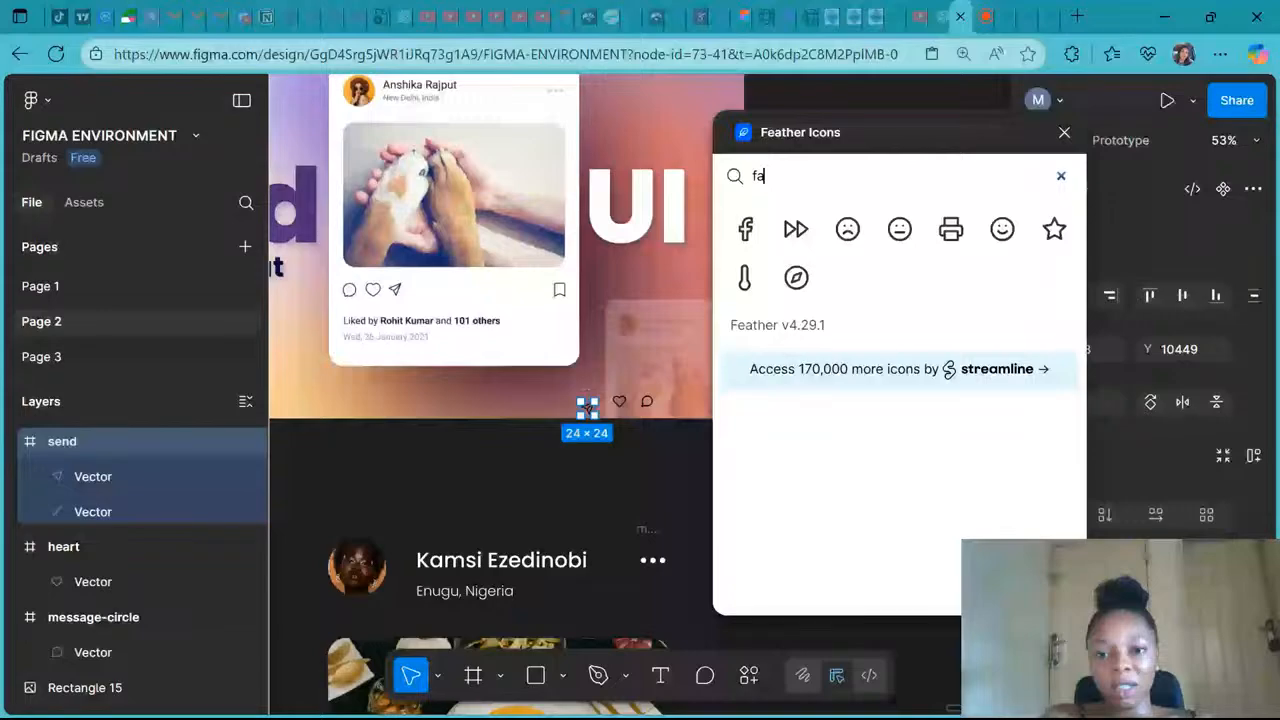
pyautogui.press('BackSpace')
pyautogui.press('BackSpace')
pyautogui.write('book')
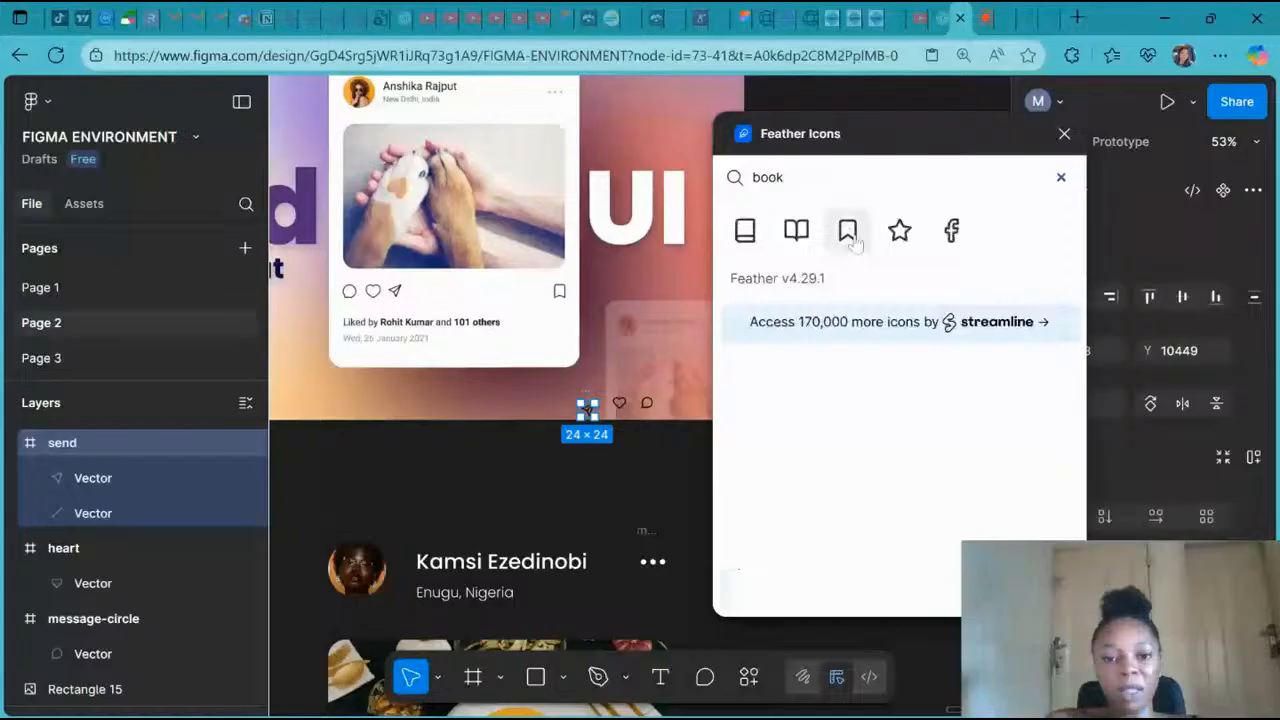
pyautogui.moveTo(848, 230); pyautogui.dragTo(646, 398)
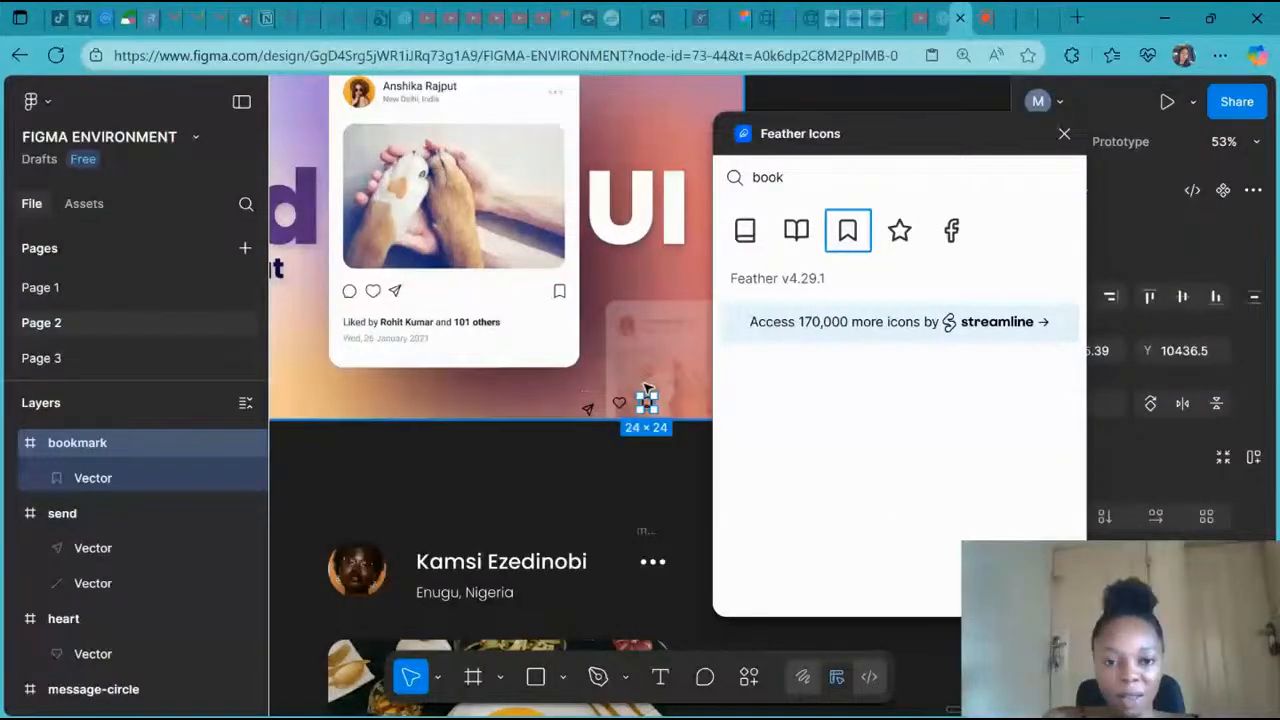
pyautogui.moveTo(646, 398); pyautogui.dragTo(554, 416)
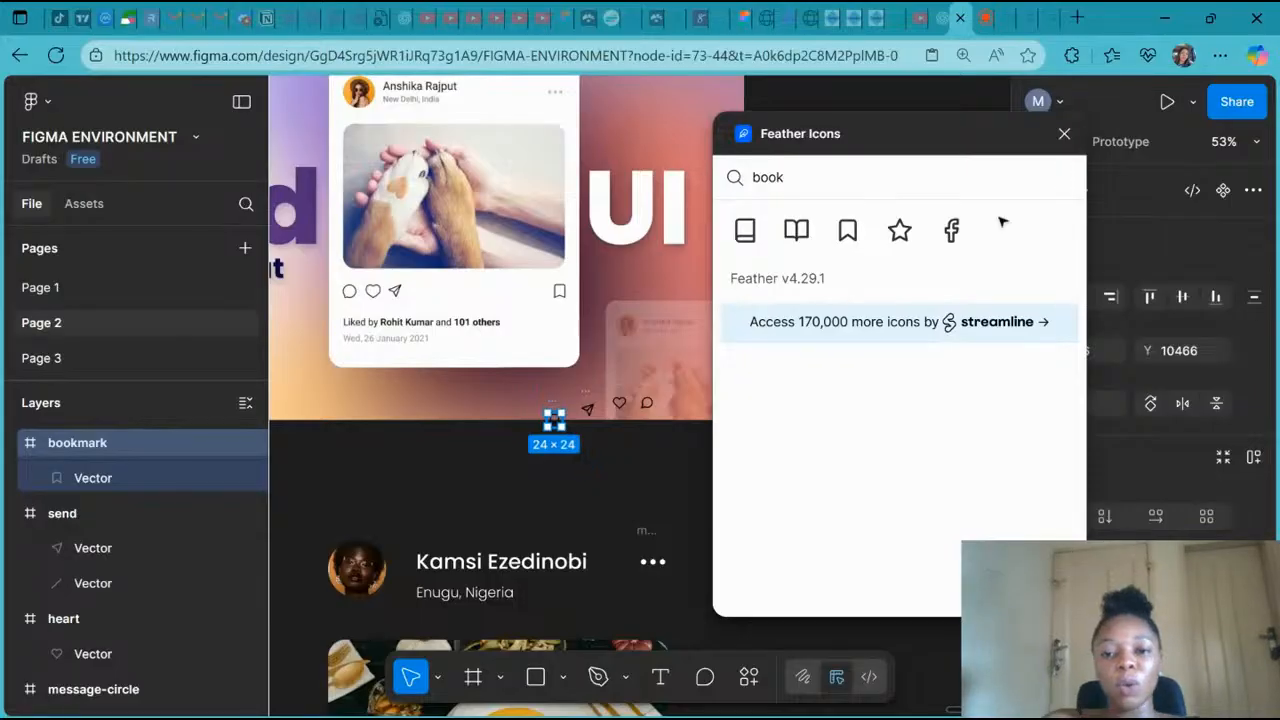
pyautogui.click(1064, 133)
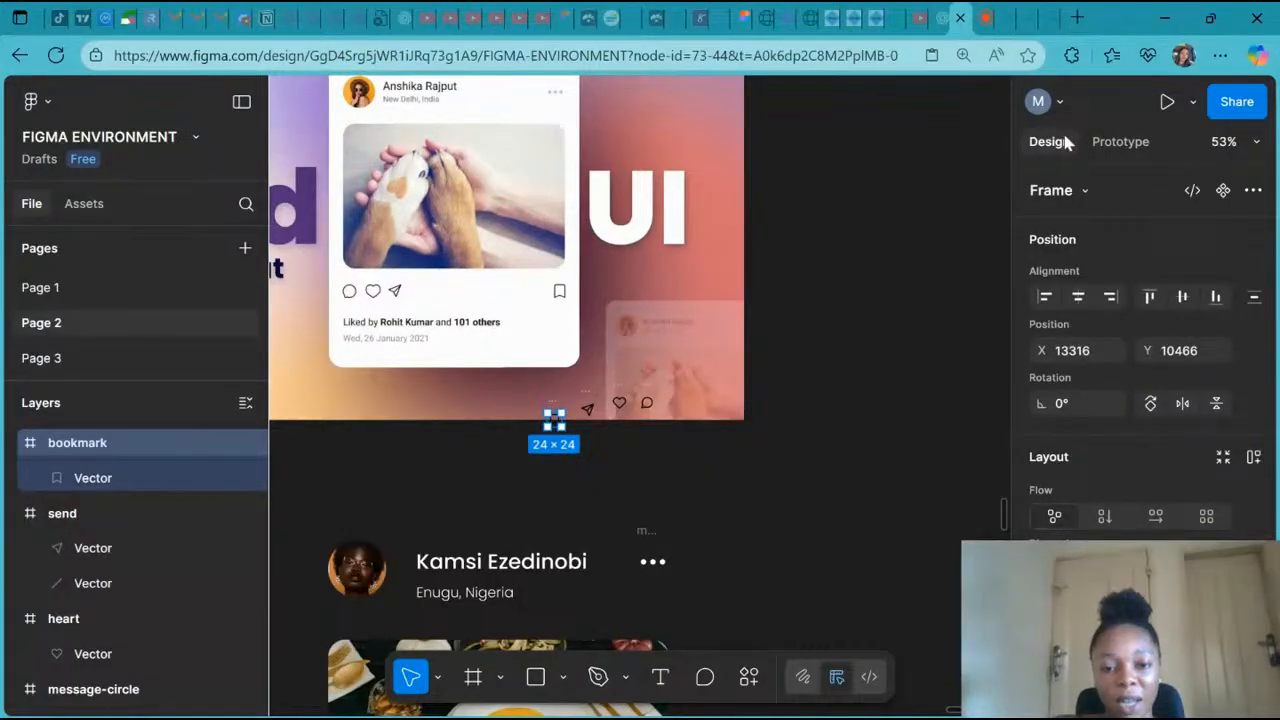
# - Move the bookmark icon below the post image near its right edge
pyautogui.scroll(-3, 582, 189)
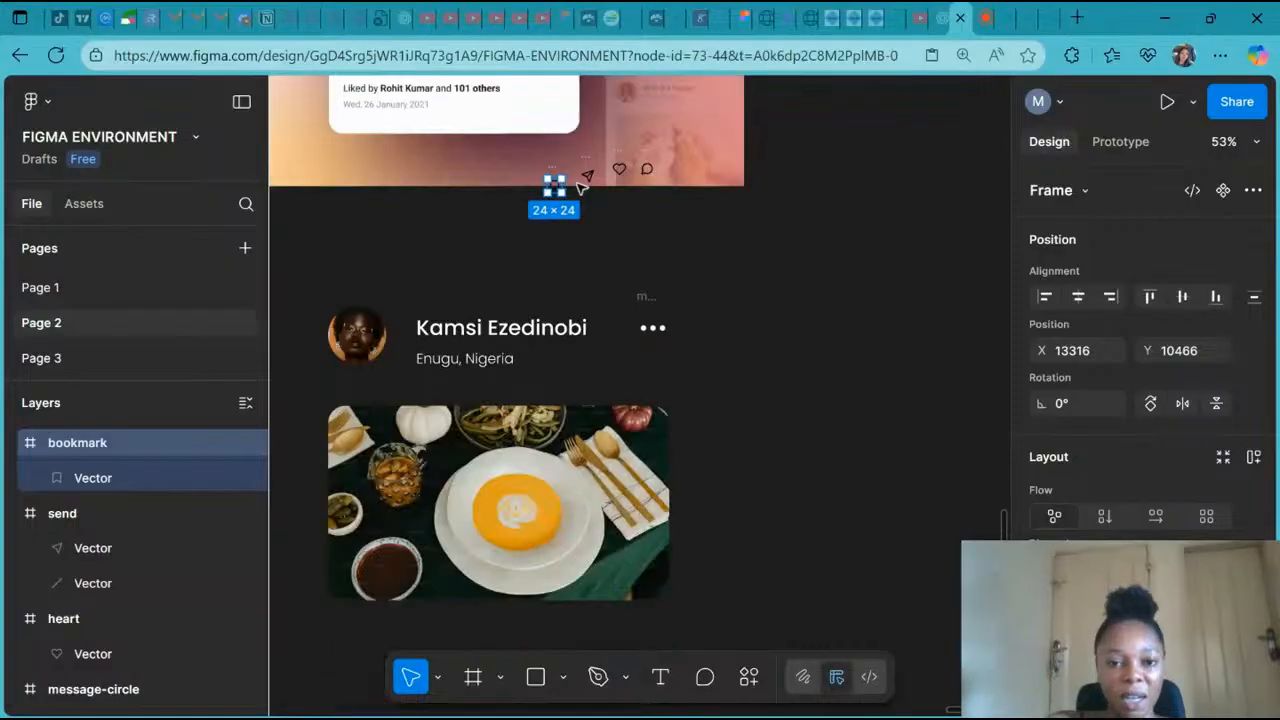
pyautogui.scroll(-1, 582, 187)
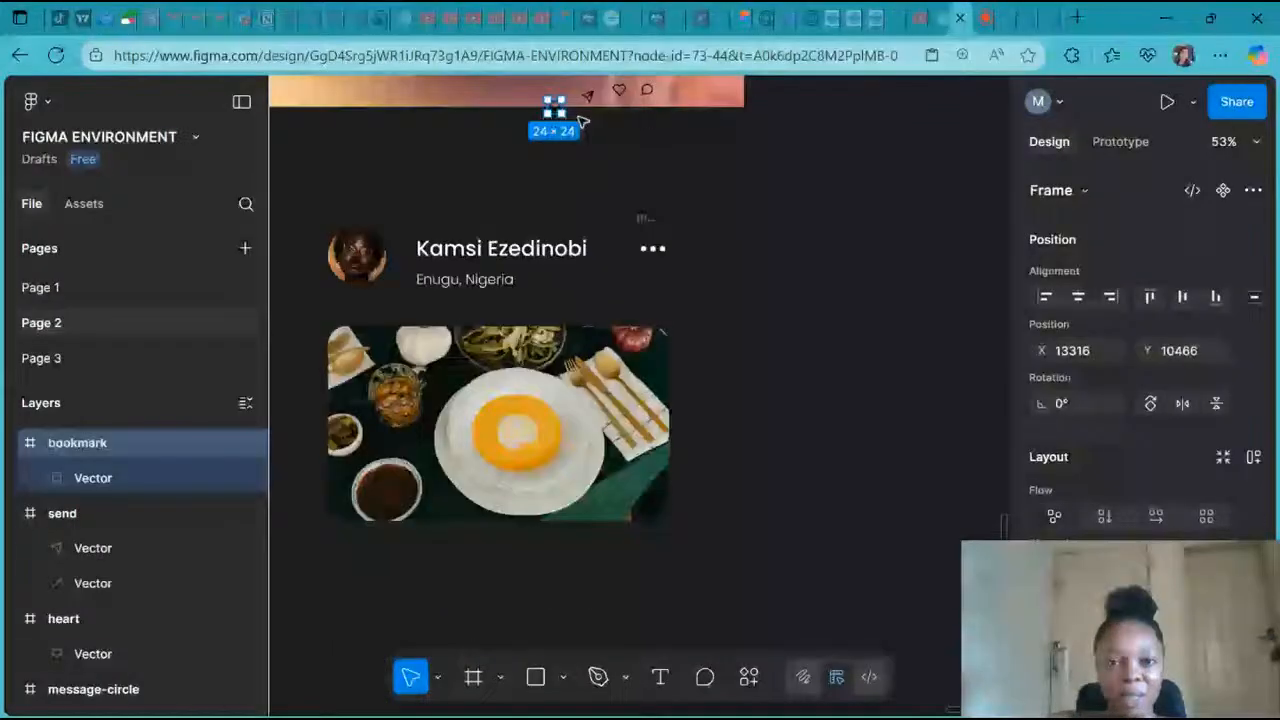
pyautogui.moveTo(555, 108); pyautogui.dragTo(641, 563)
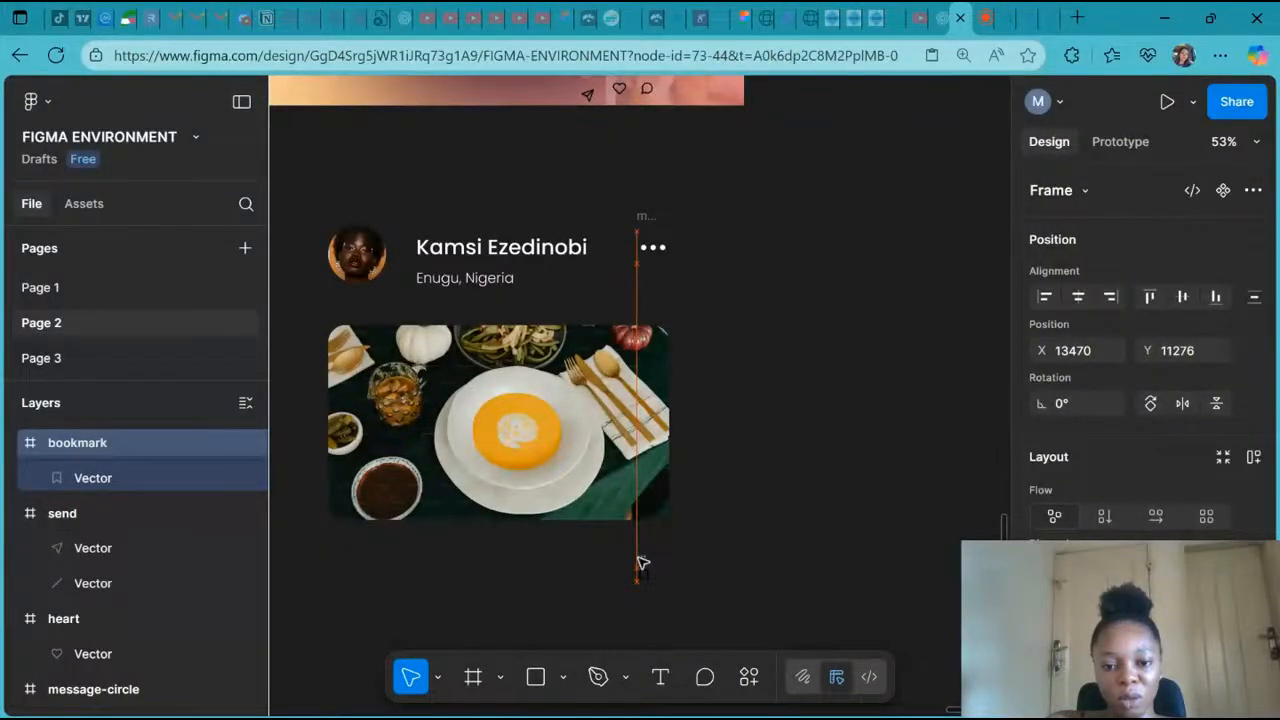
# - Move the message icon below the post image, lined up with its left edge
pyautogui.click(648, 90)
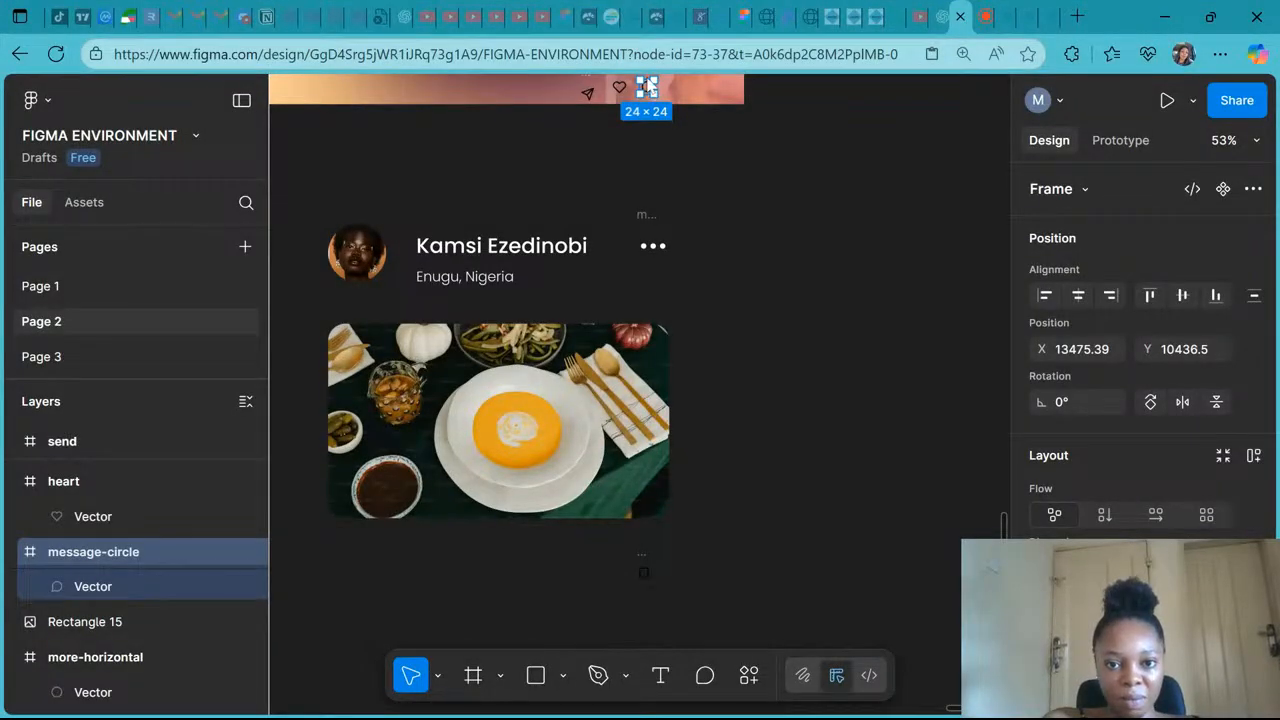
pyautogui.moveTo(648, 90); pyautogui.dragTo(352, 545)
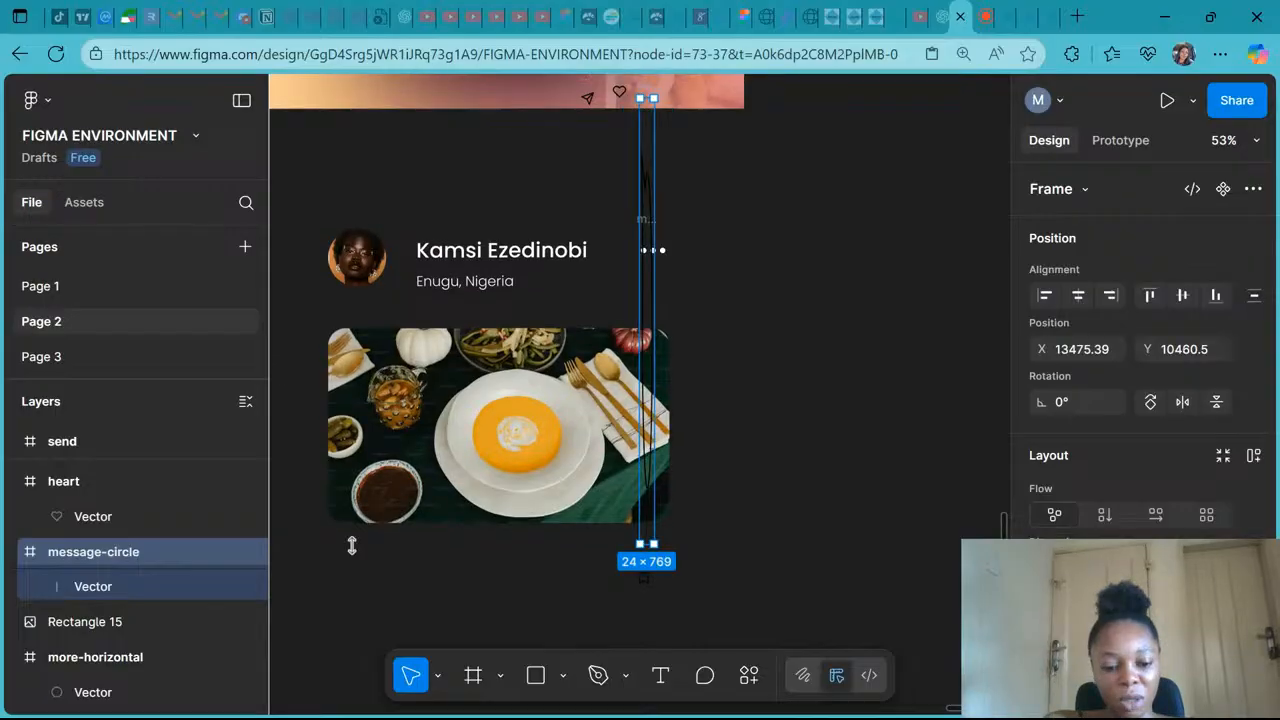
pyautogui.moveTo(352, 545); pyautogui.dragTo(650, 85)
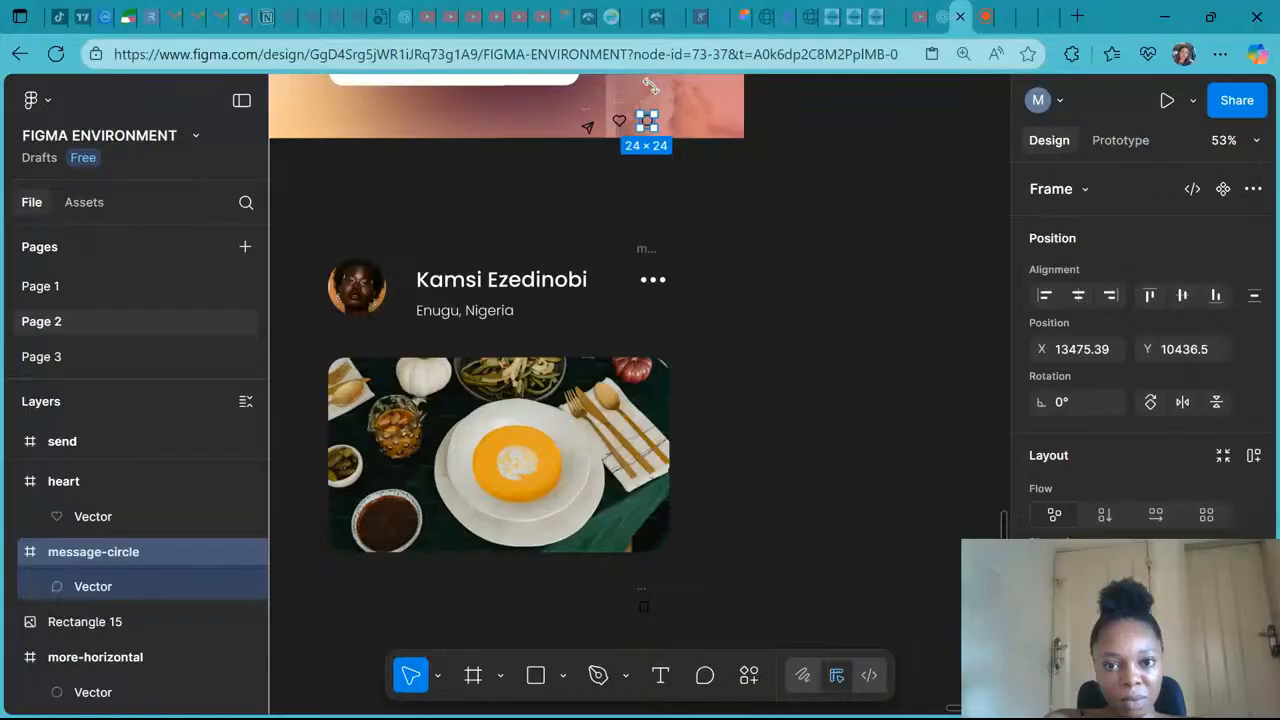
pyautogui.moveTo(650, 85); pyautogui.dragTo(338, 588)
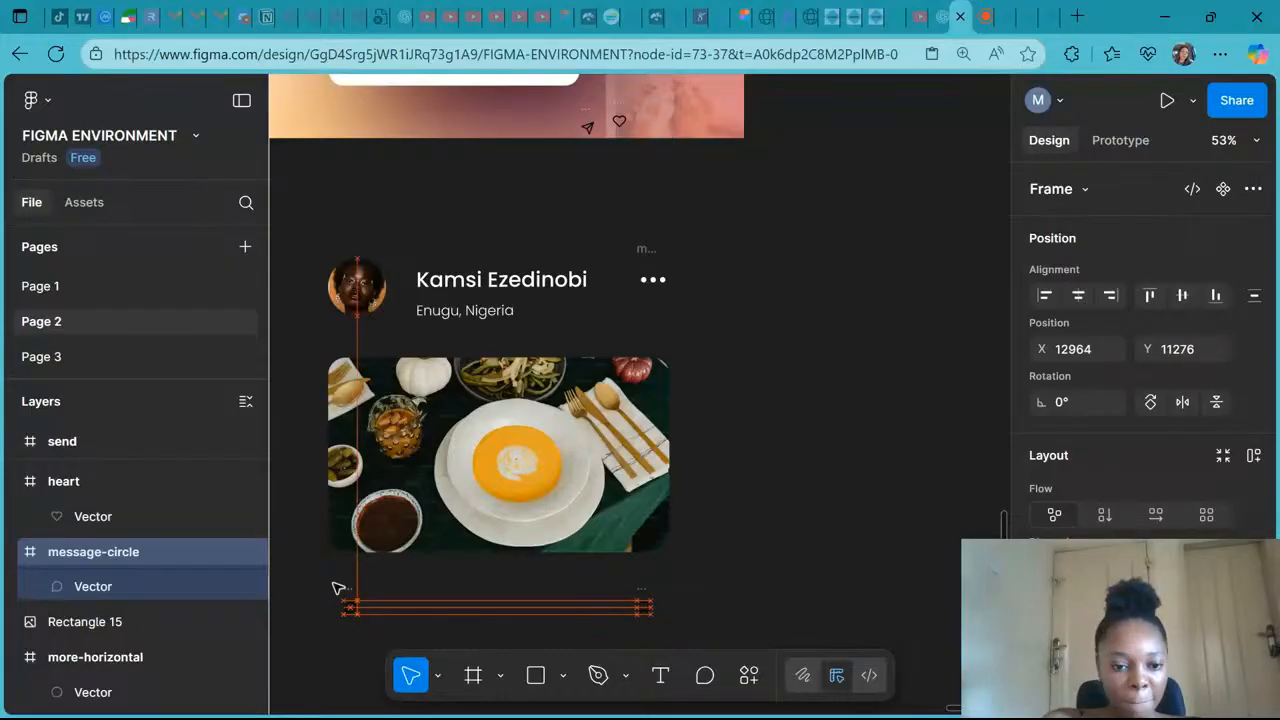
pyautogui.moveTo(338, 589); pyautogui.dragTo(336, 598)
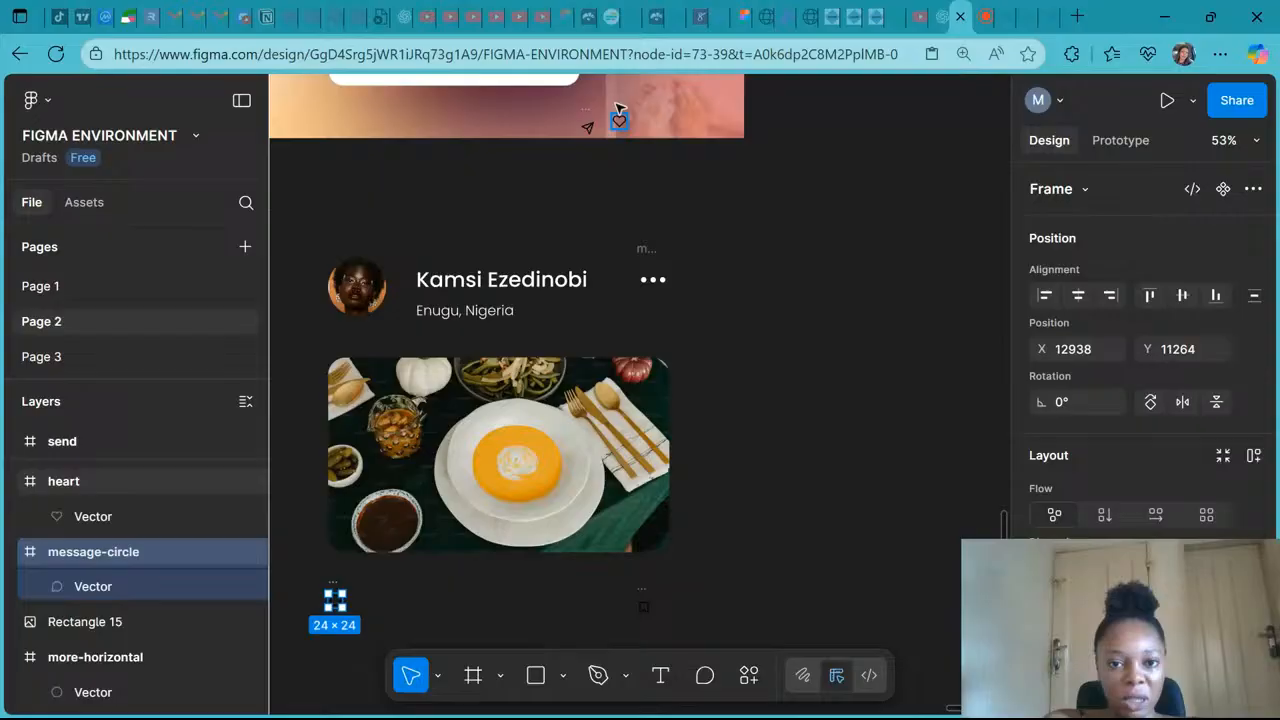
# - Move the heart and send icons below the image next to the message icon
pyautogui.moveTo(618, 107); pyautogui.dragTo(368, 592)
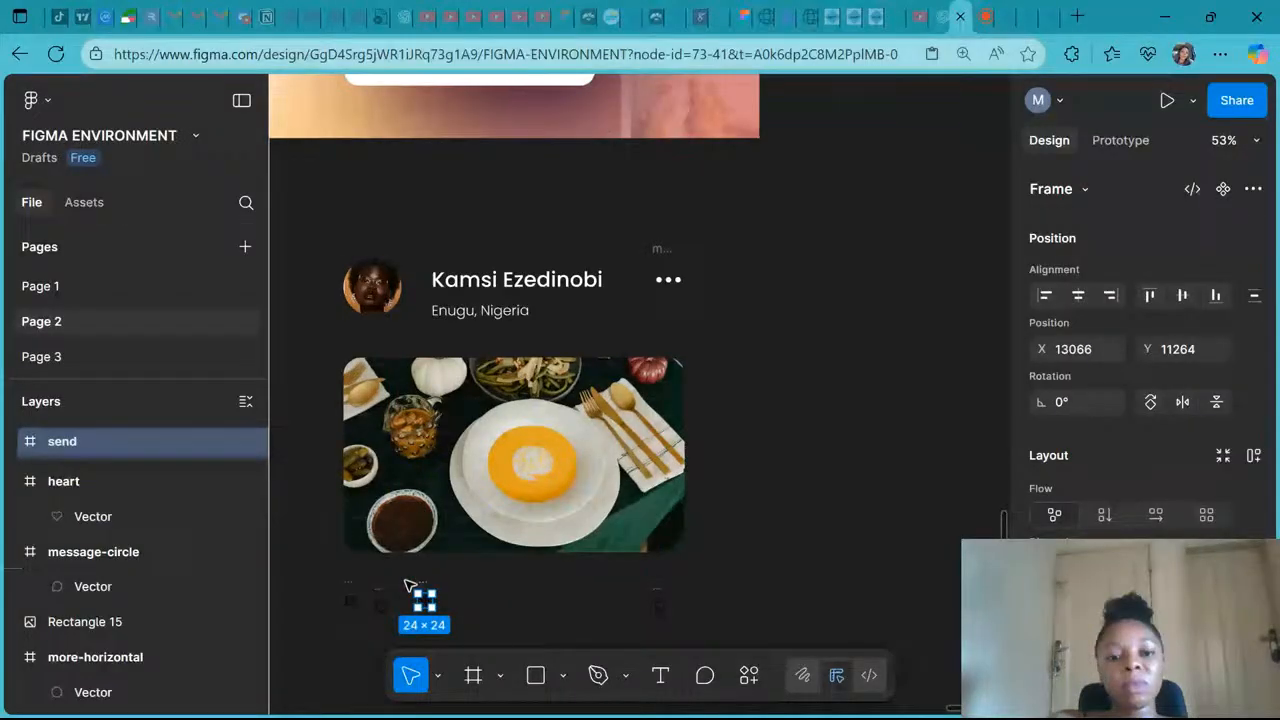
pyautogui.scroll(-4, 567, 462)
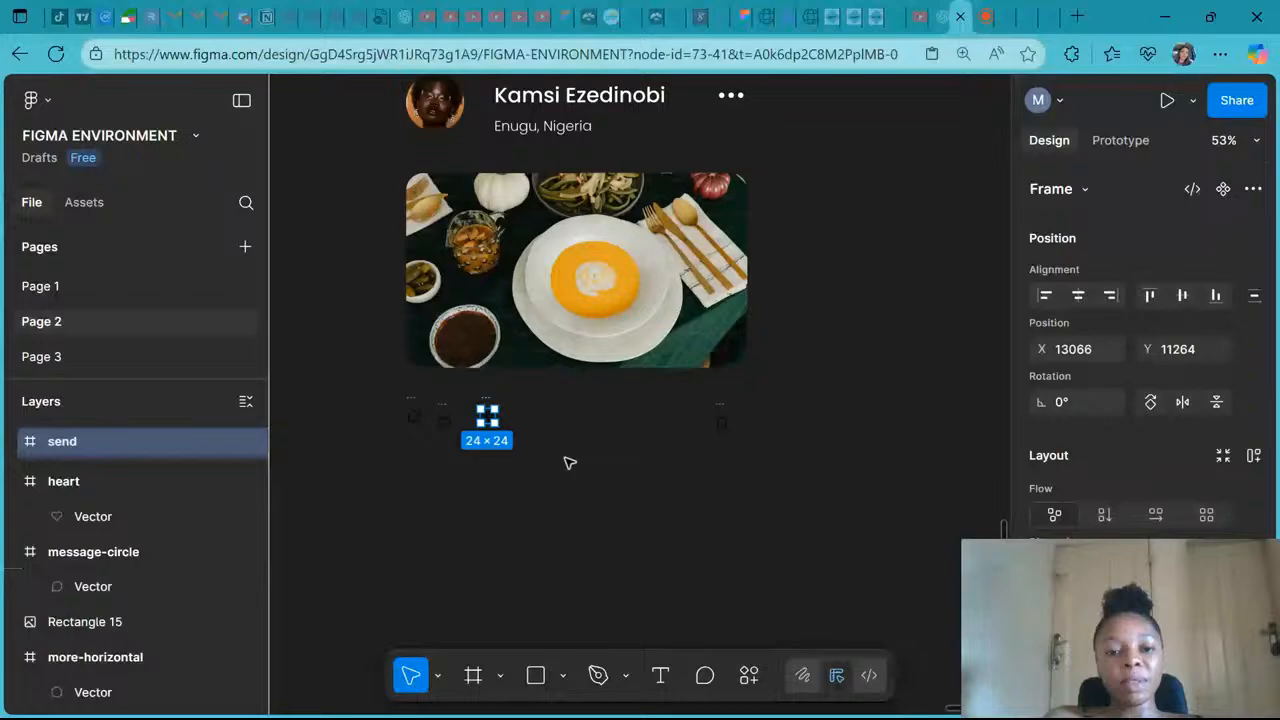
pyautogui.scroll(2, 567, 462)
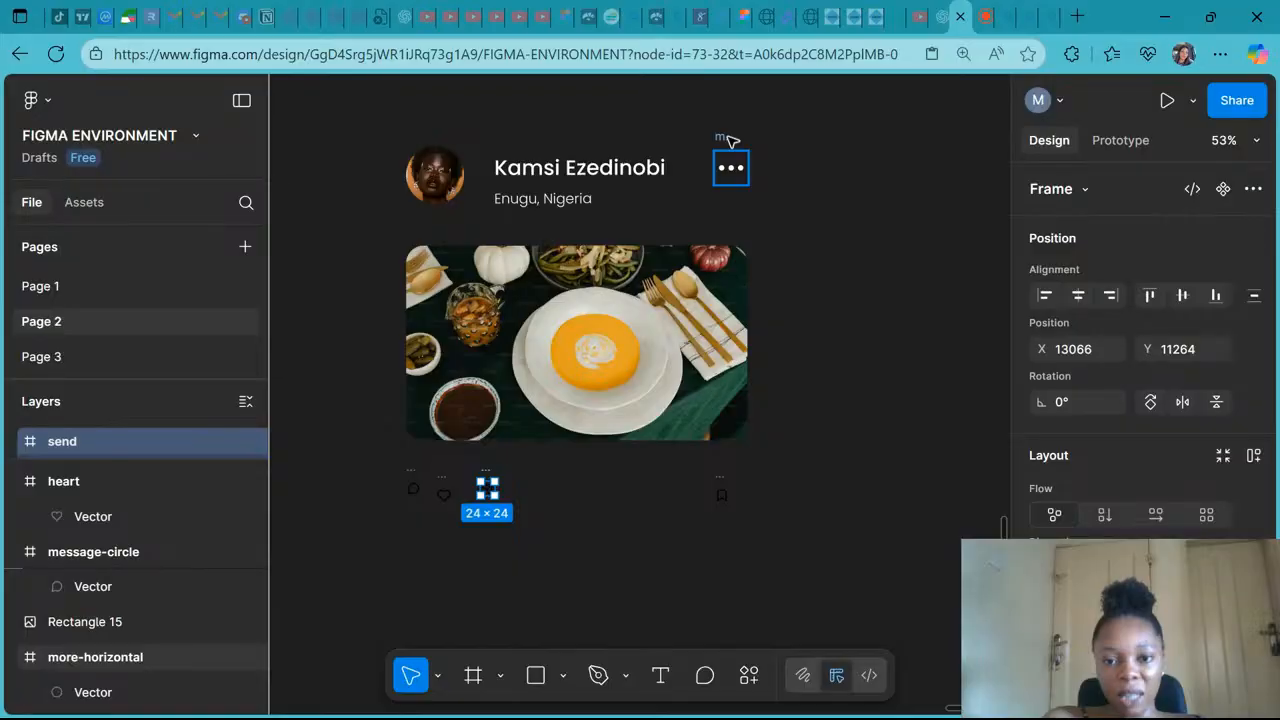
# - Select the four action icons under the image and align their vertical centres
pyautogui.click(731, 150)
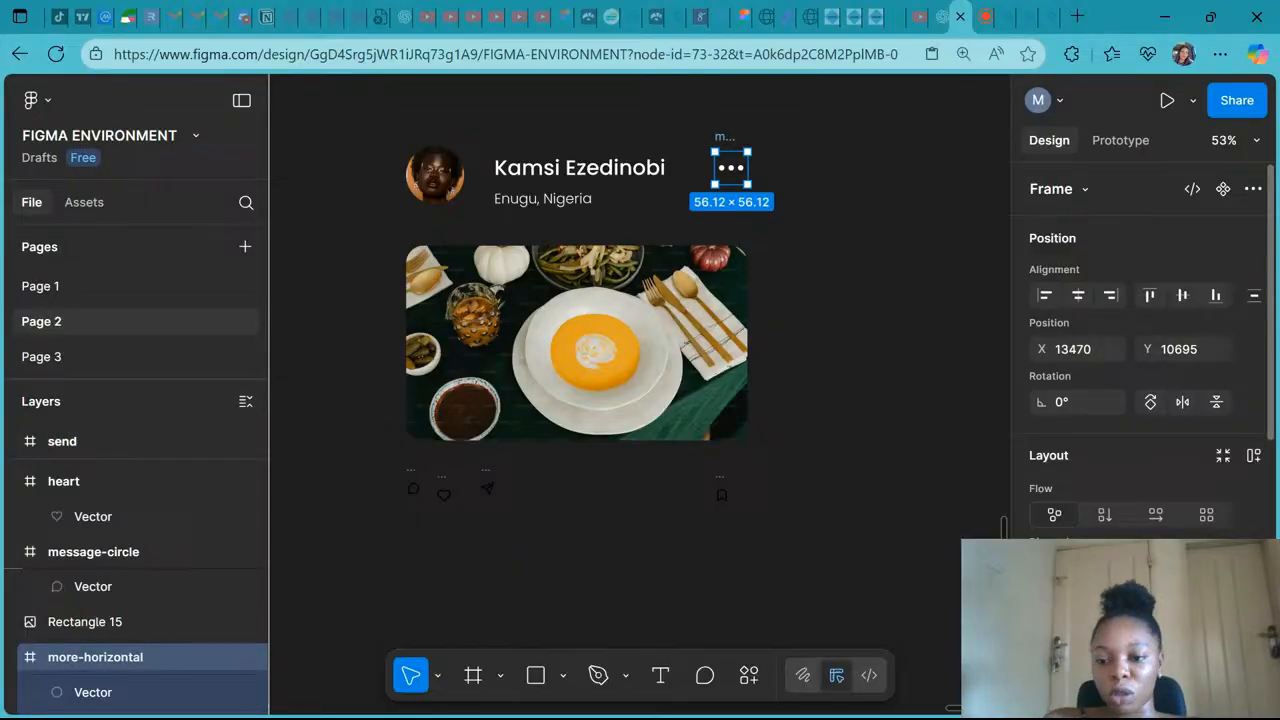
pyautogui.press('Return')
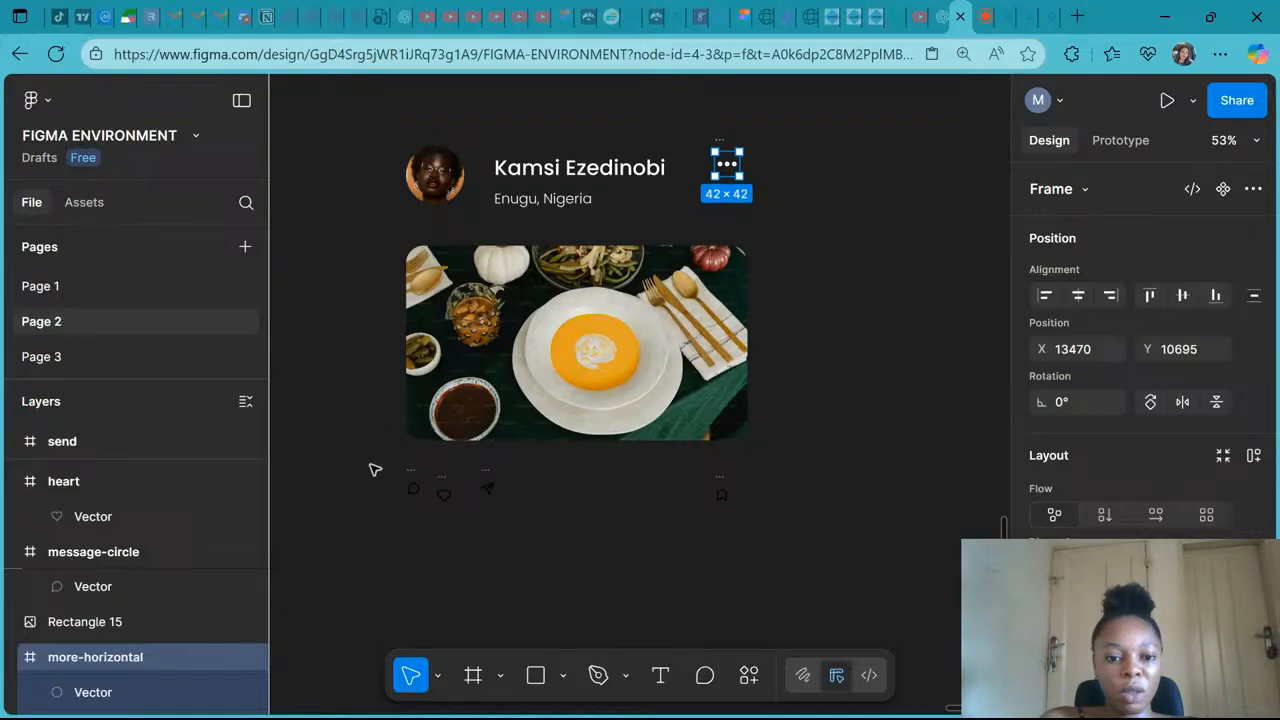
pyautogui.moveTo(375, 470); pyautogui.dragTo(767, 542)
pyautogui.click(1183, 295)
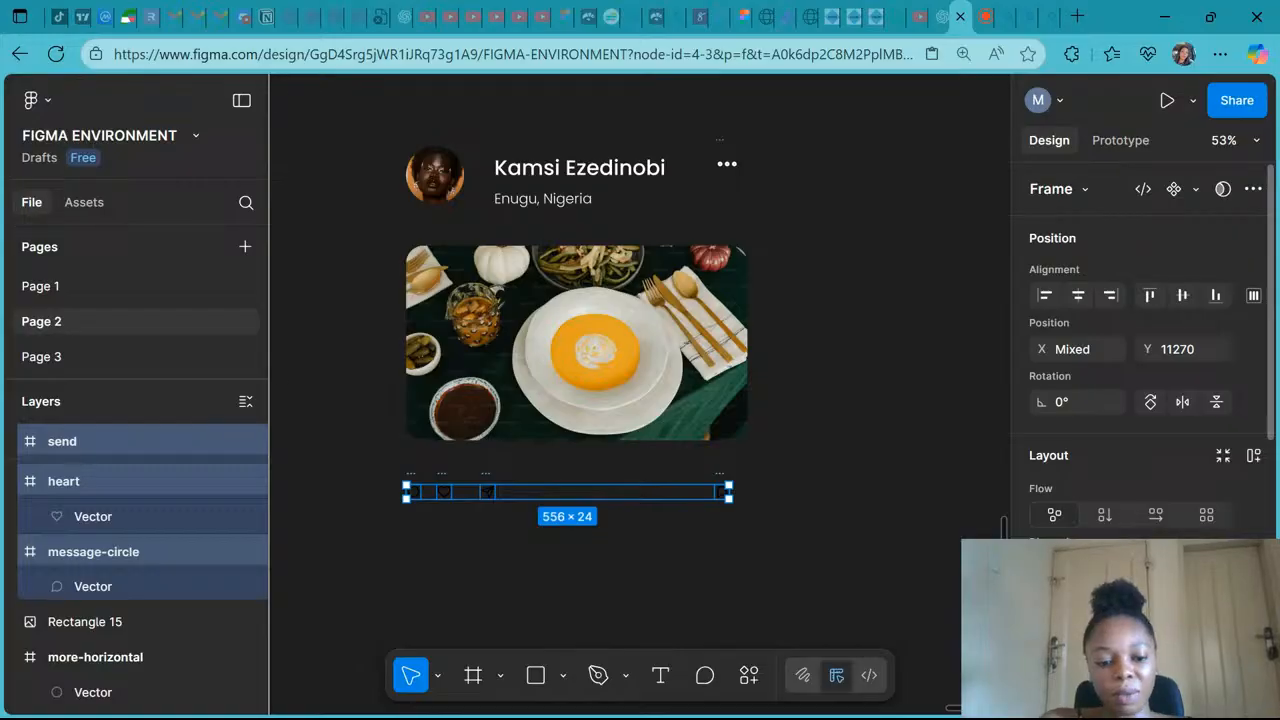
pyautogui.press('Return')
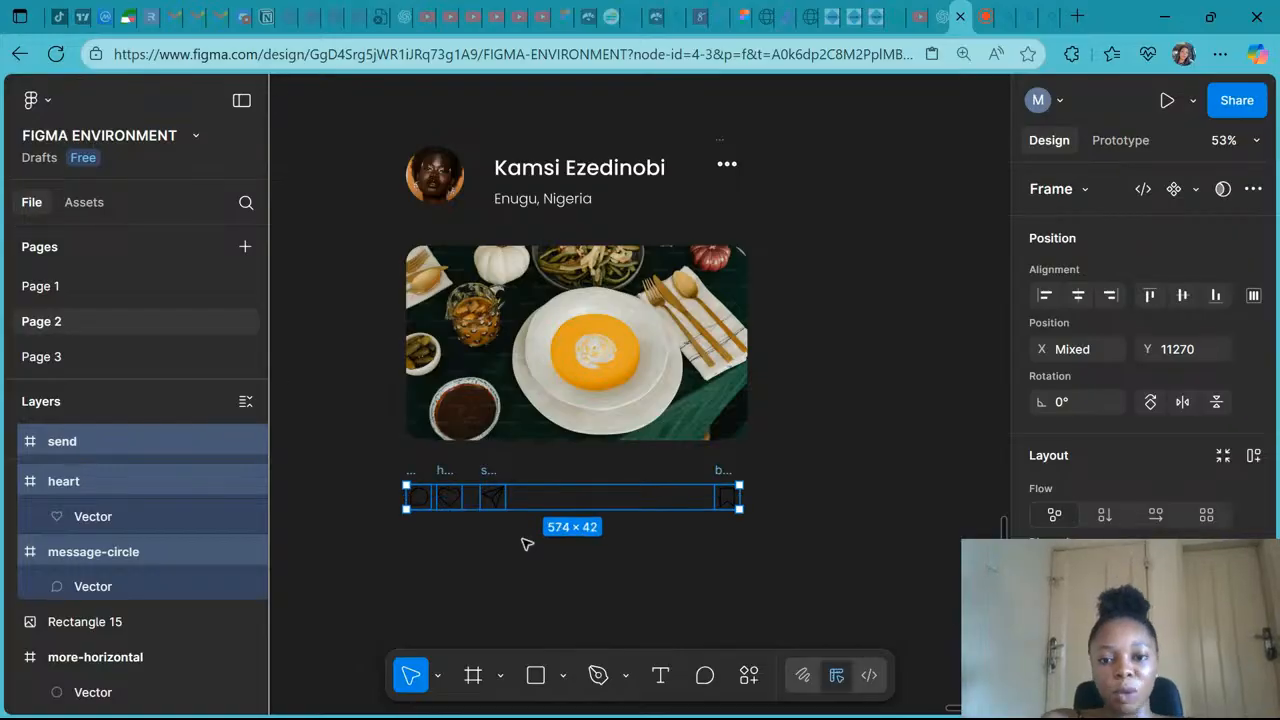
# - Select the message, heart and send icons and tidy them up into even spacing
pyautogui.moveTo(527, 544); pyautogui.dragTo(399, 474)
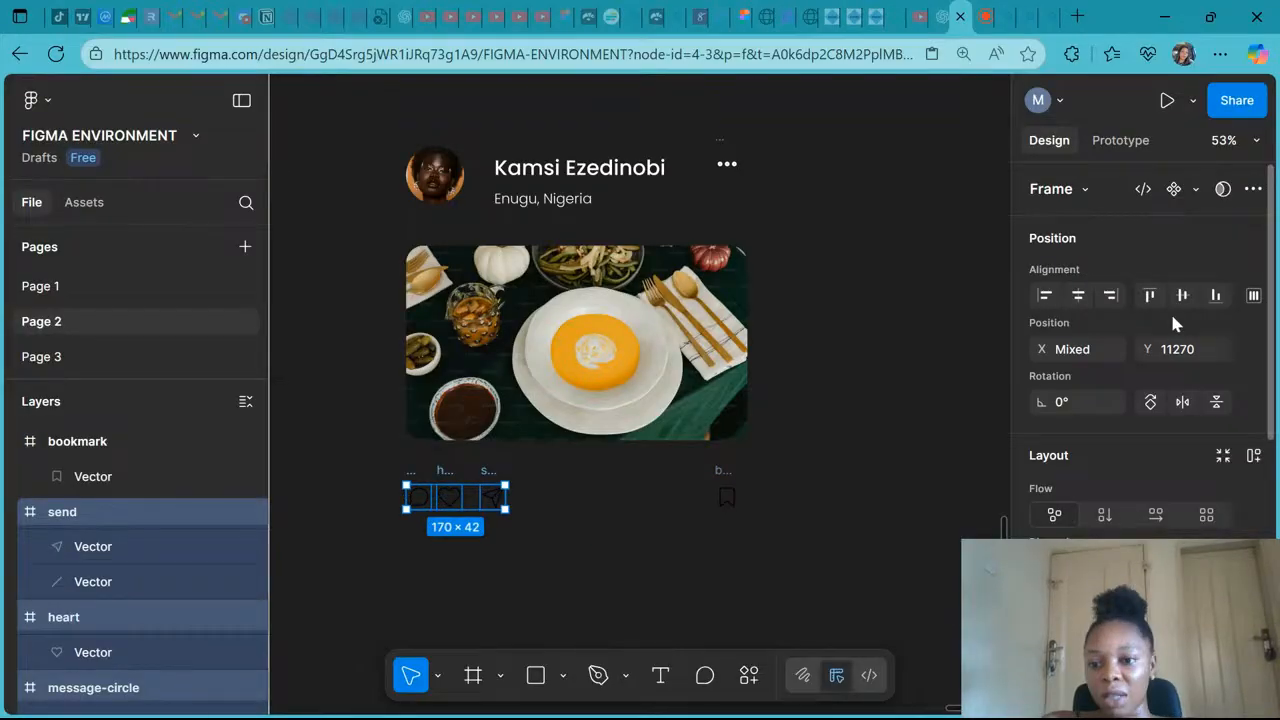
pyautogui.click(1254, 296)
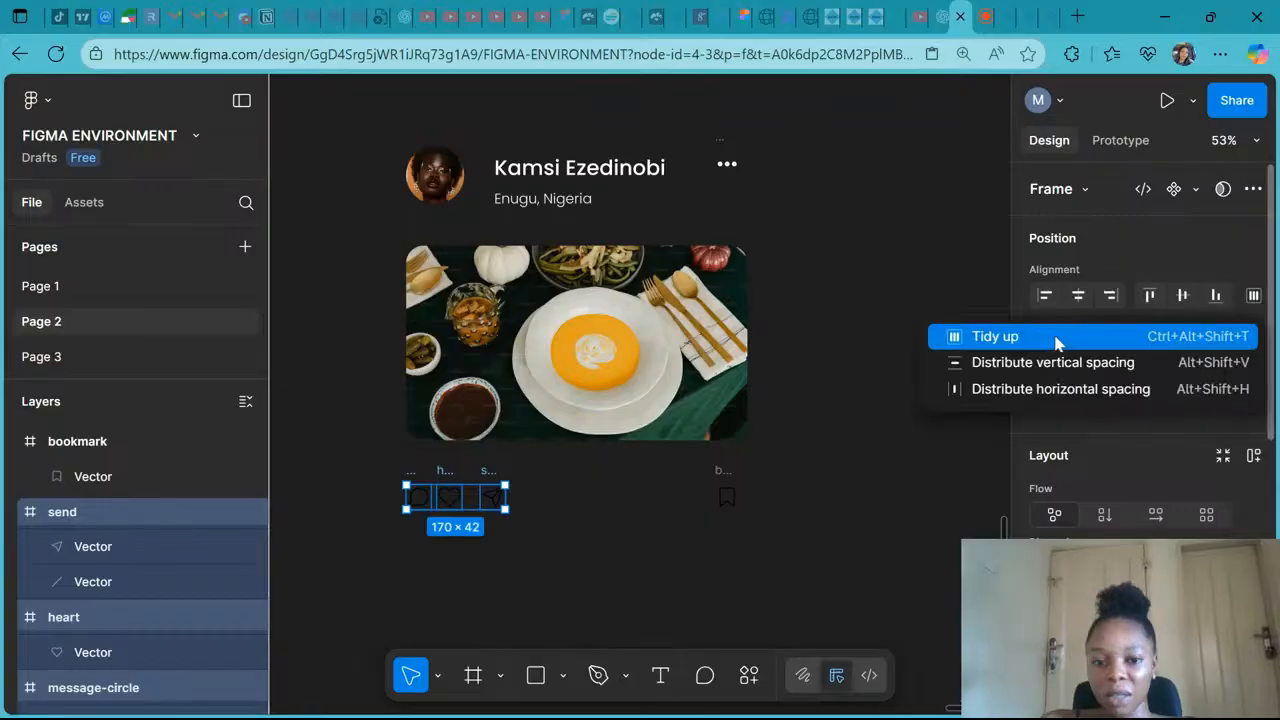
pyautogui.click(1056, 342)
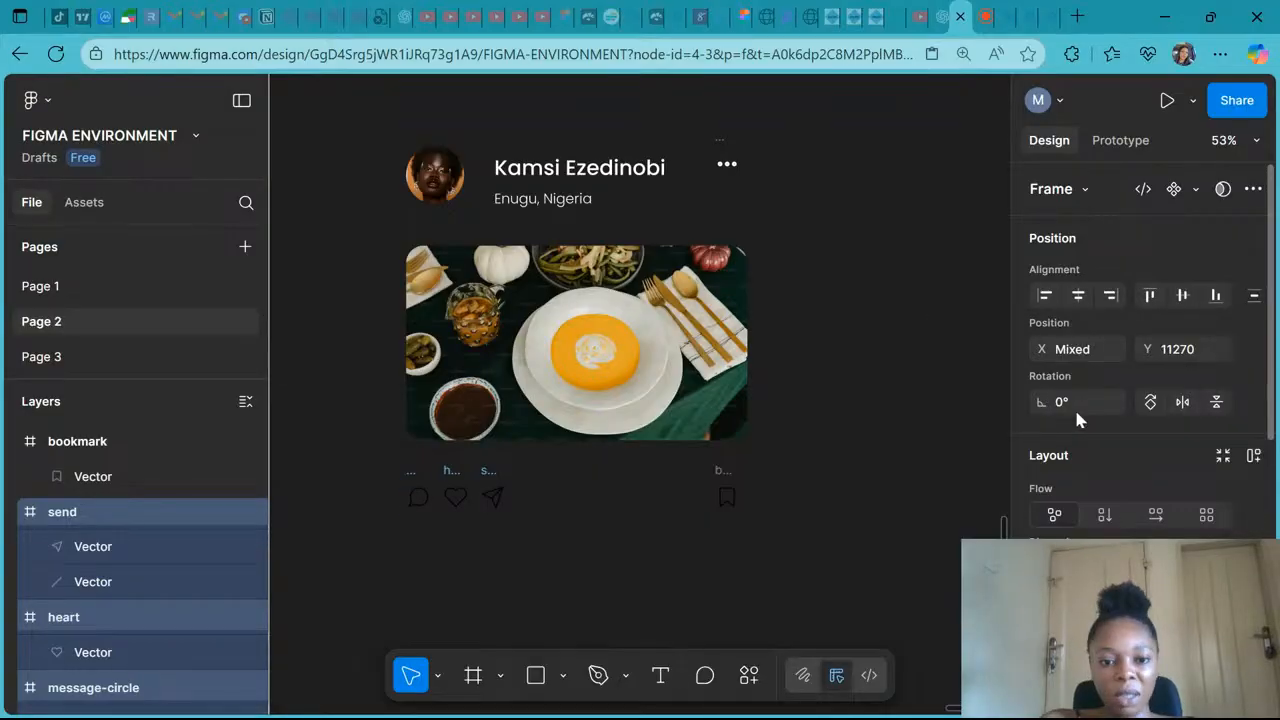
pyautogui.scroll(-3, 1074, 406)
pyautogui.scroll(-2, 1140, 400)
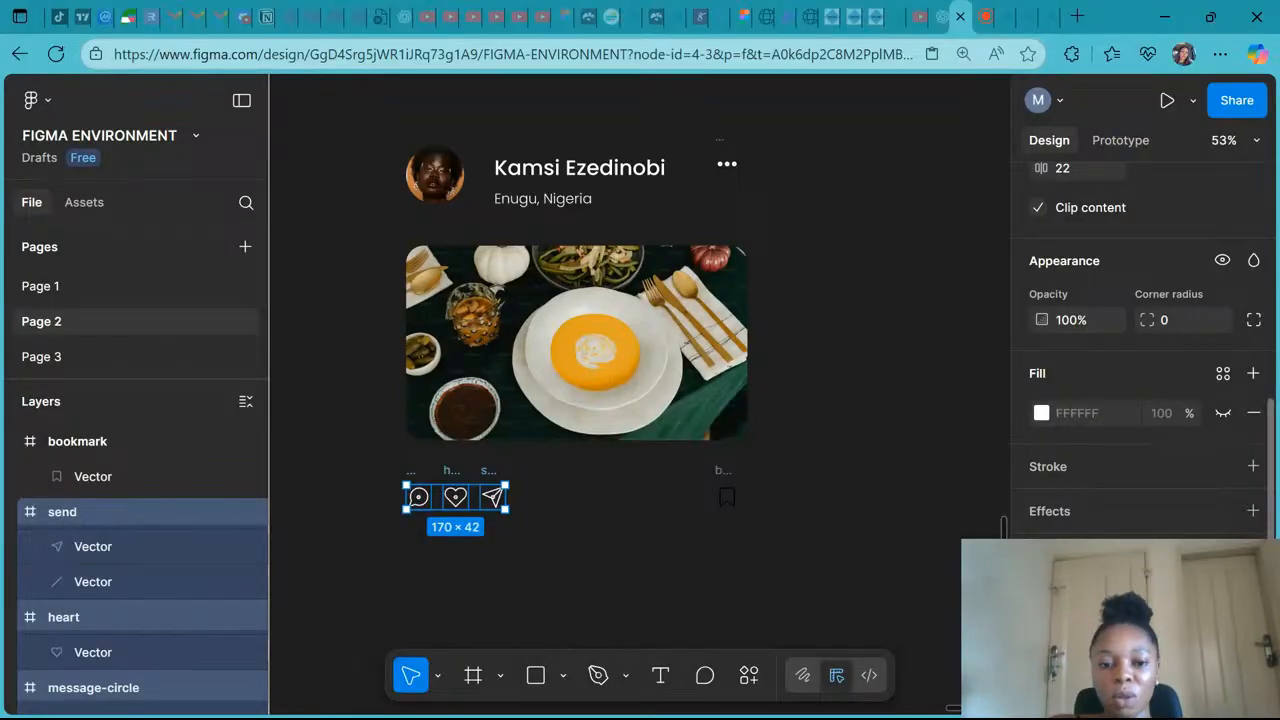
pyautogui.click(583, 514)
pyautogui.scroll(2, 585, 514)
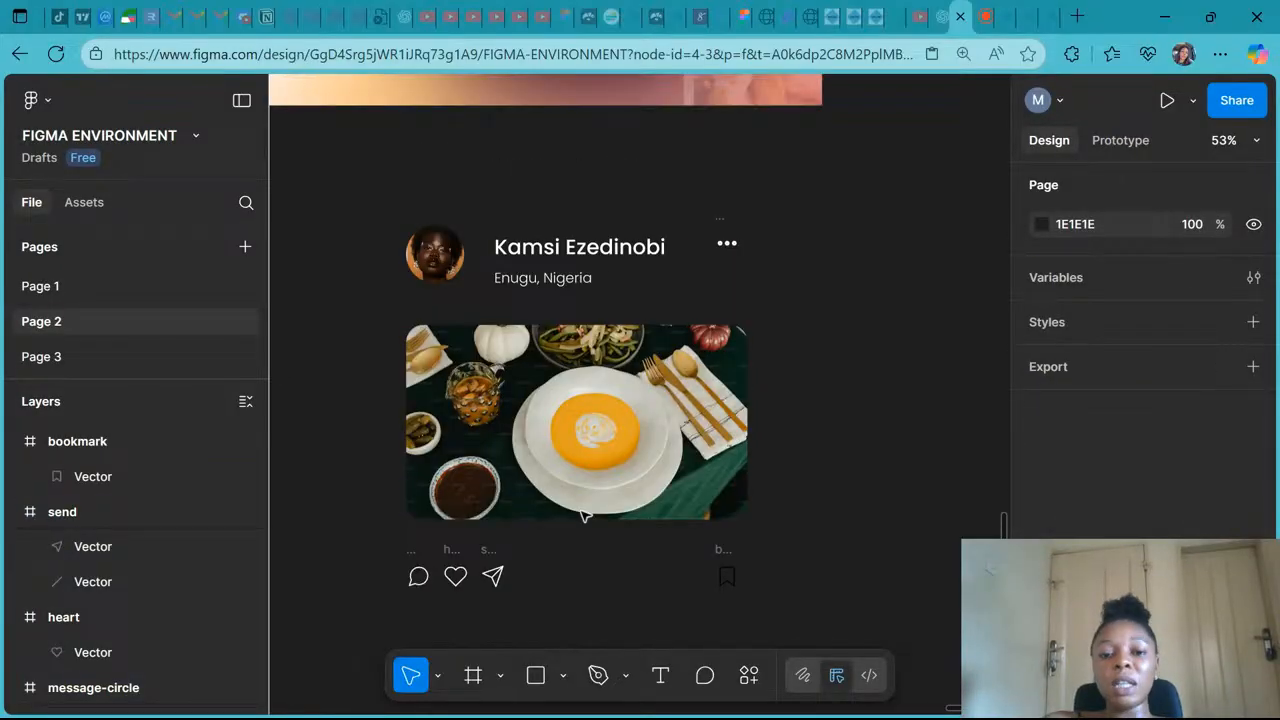
# - Change the bookmark icon's colour to white (FFFFFF)
pyautogui.scroll(2, 583, 514)
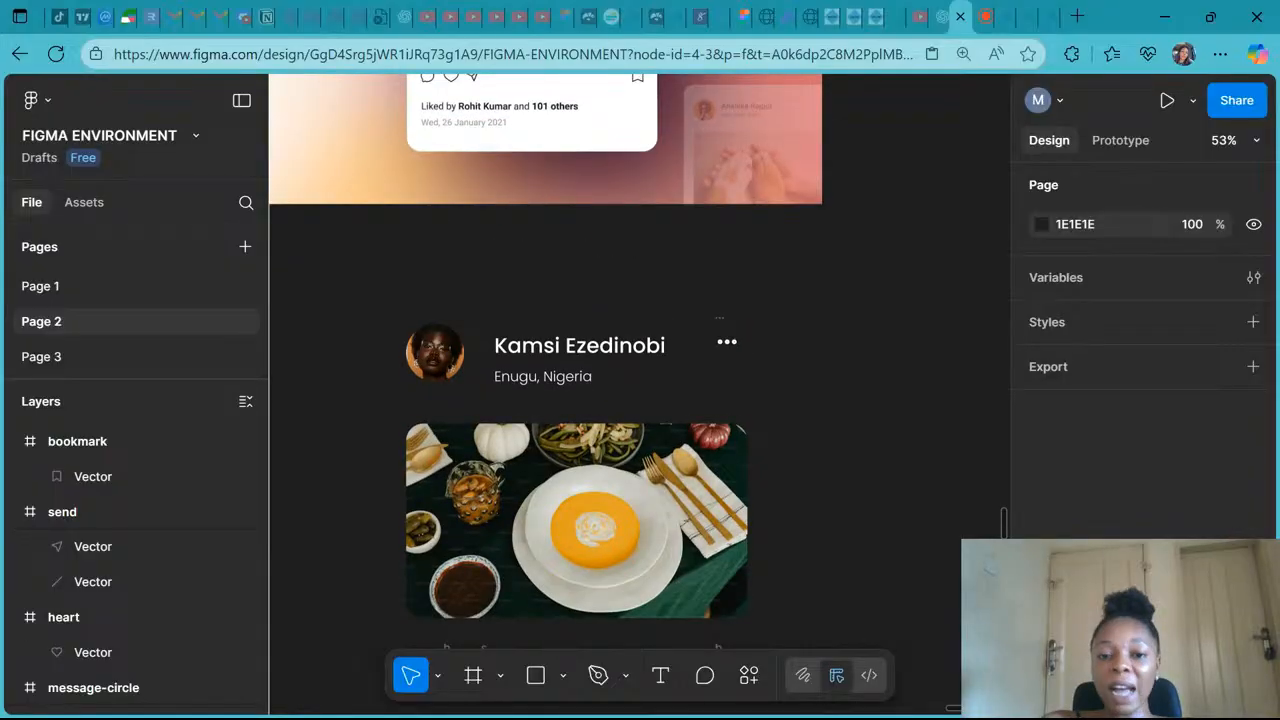
pyautogui.scroll(-4, 646, 432)
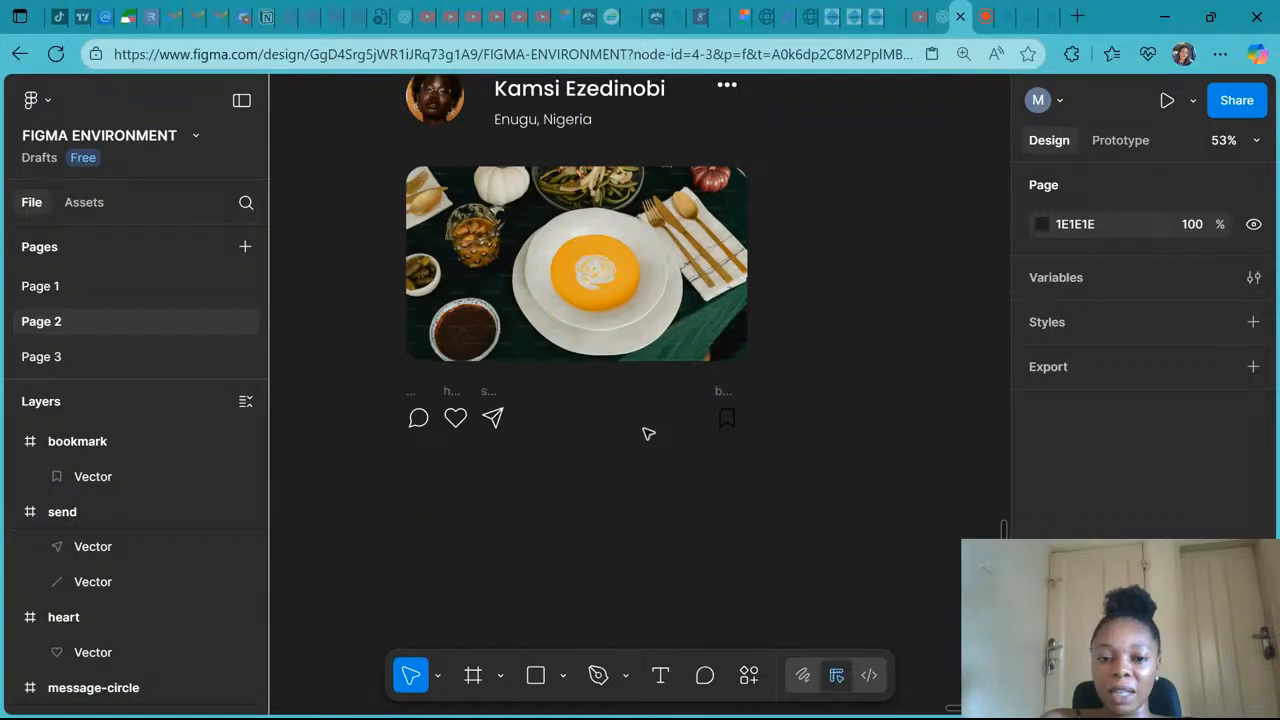
pyautogui.scroll(2, 783, 518)
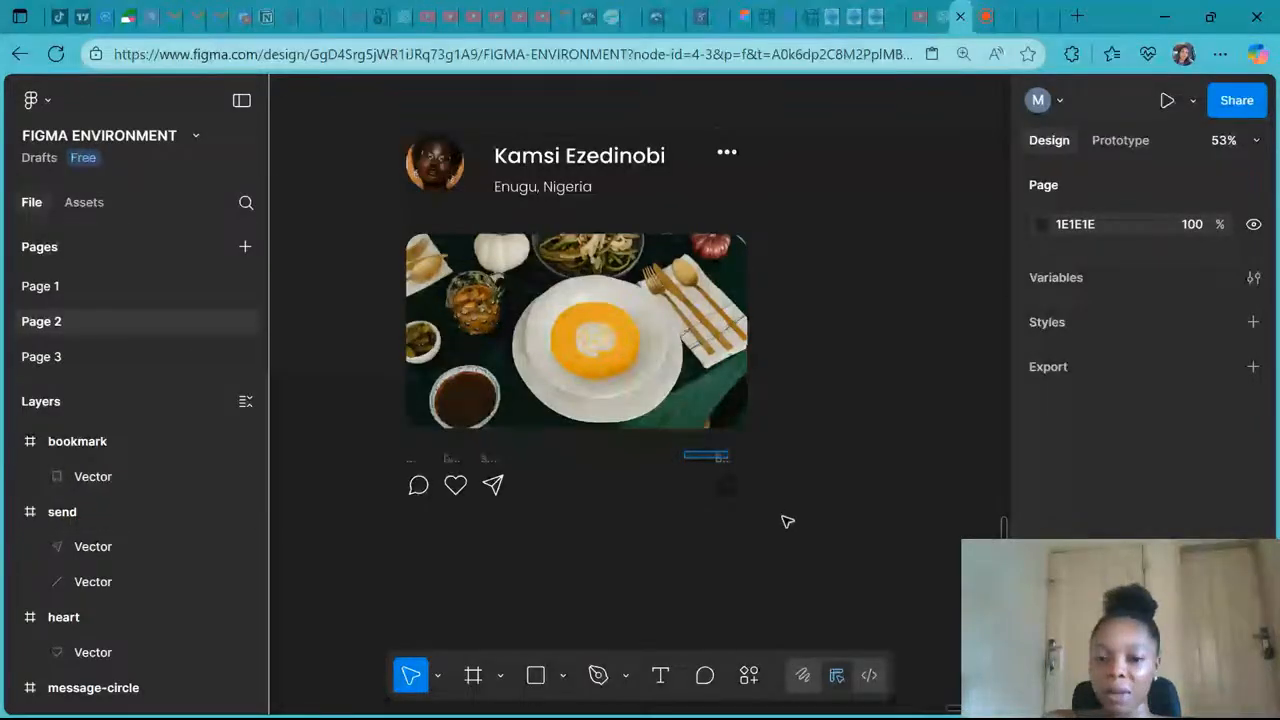
pyautogui.click(726, 485)
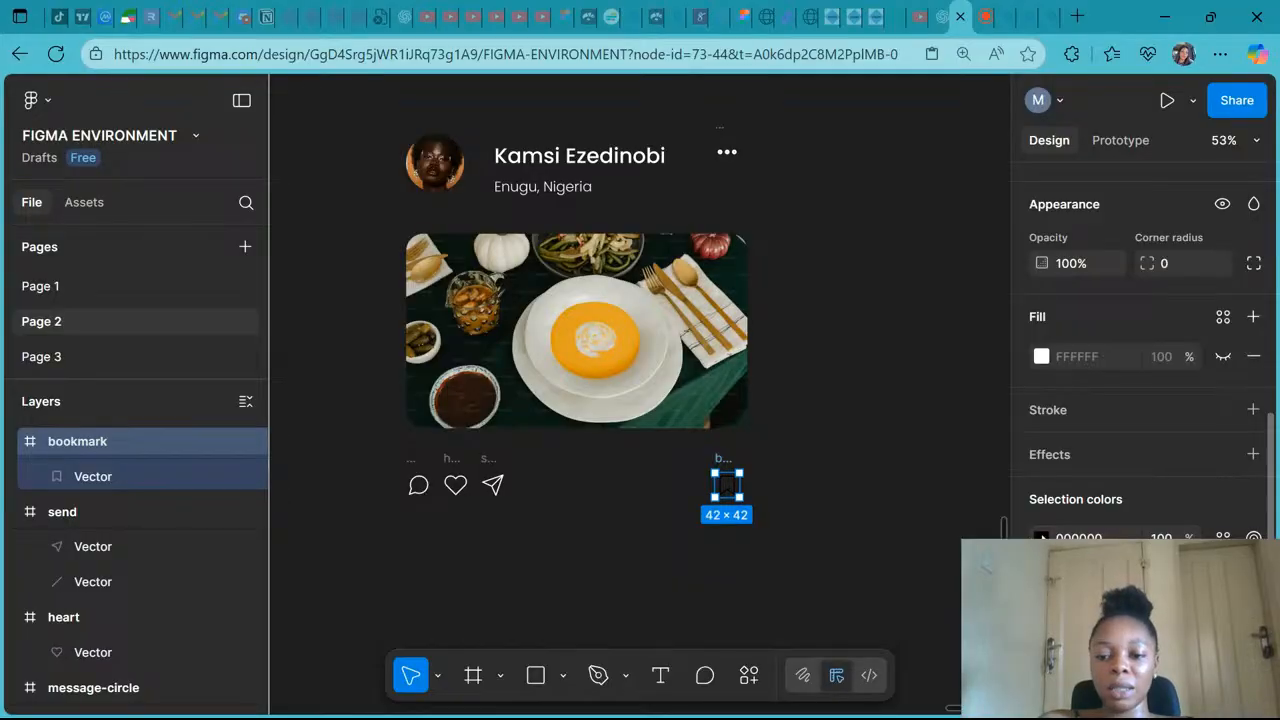
pyautogui.click(1041, 537)
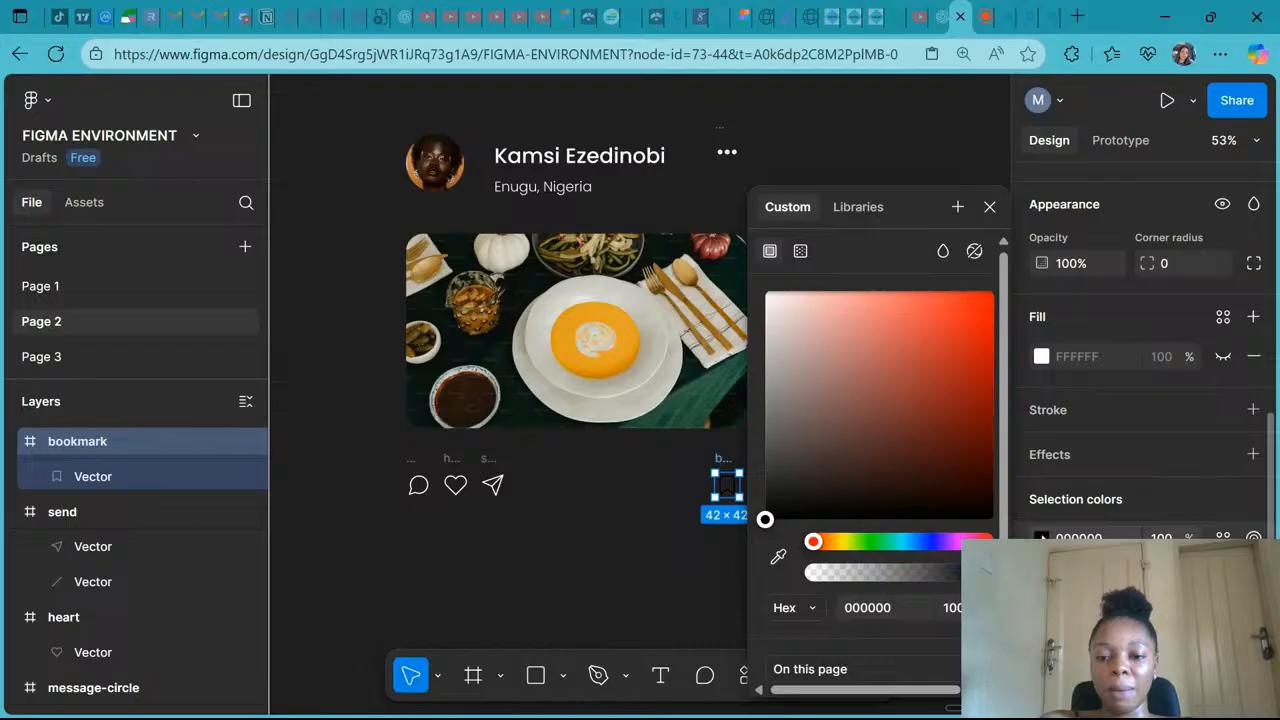
pyautogui.moveTo(765, 519); pyautogui.dragTo(765, 291)
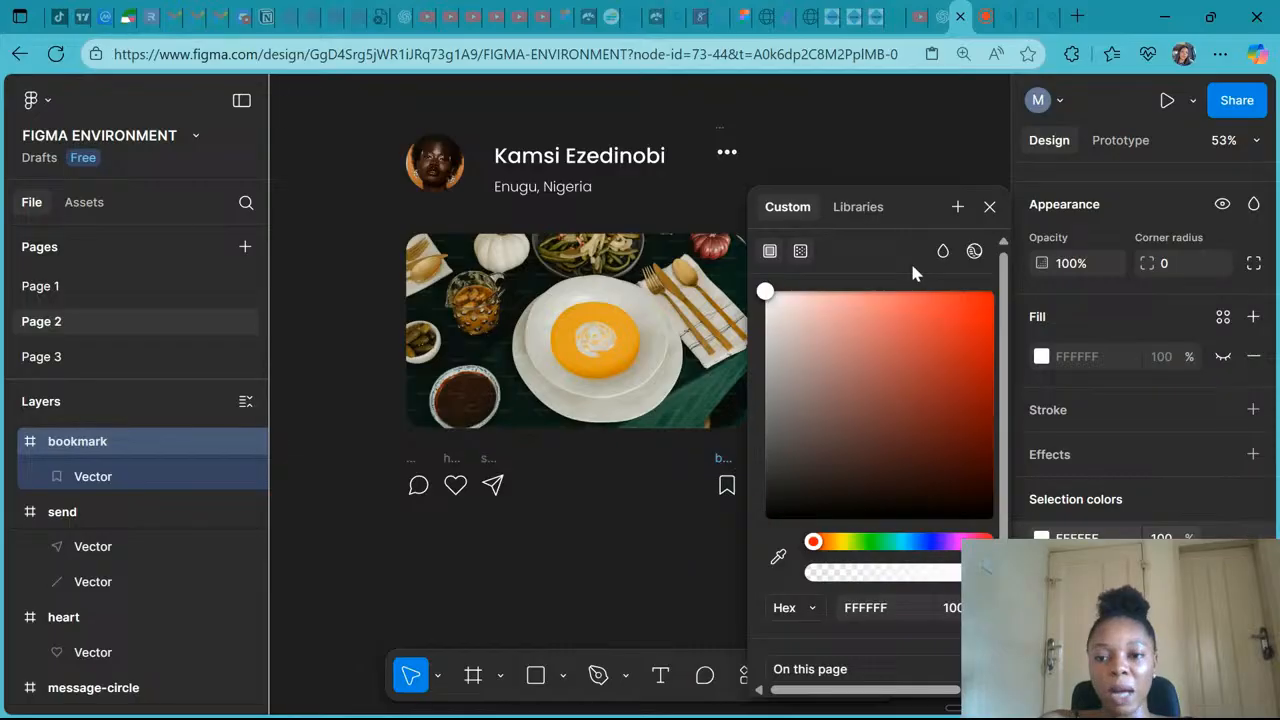
pyautogui.click(989, 207)
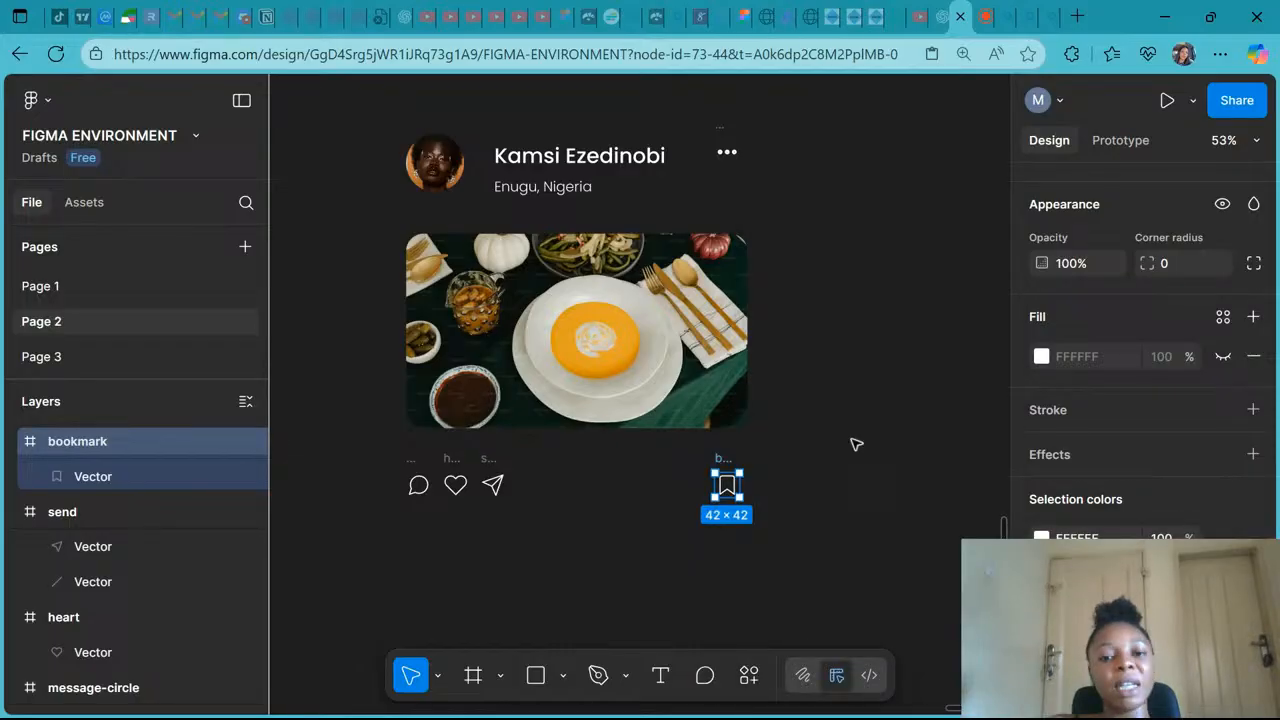
pyautogui.click(855, 444)
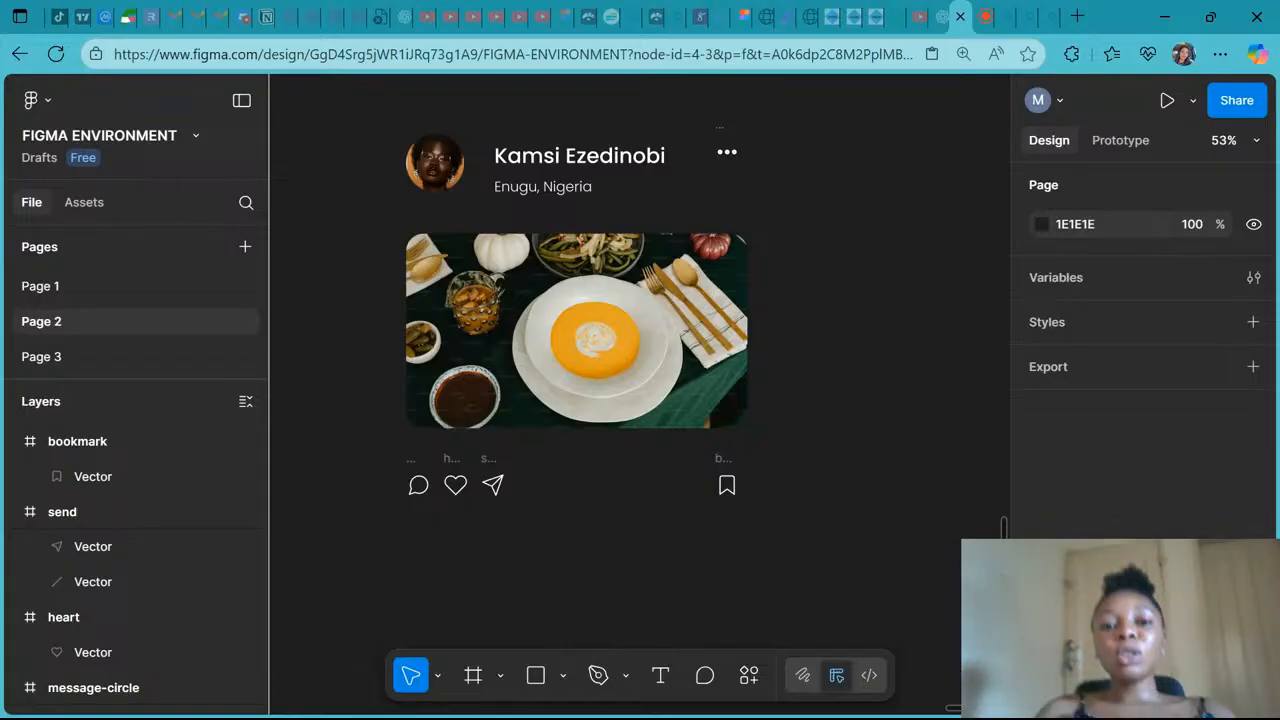
# - Duplicate the name and location texts together and place the copy below the action icons
pyautogui.scroll(-1, 573, 352)
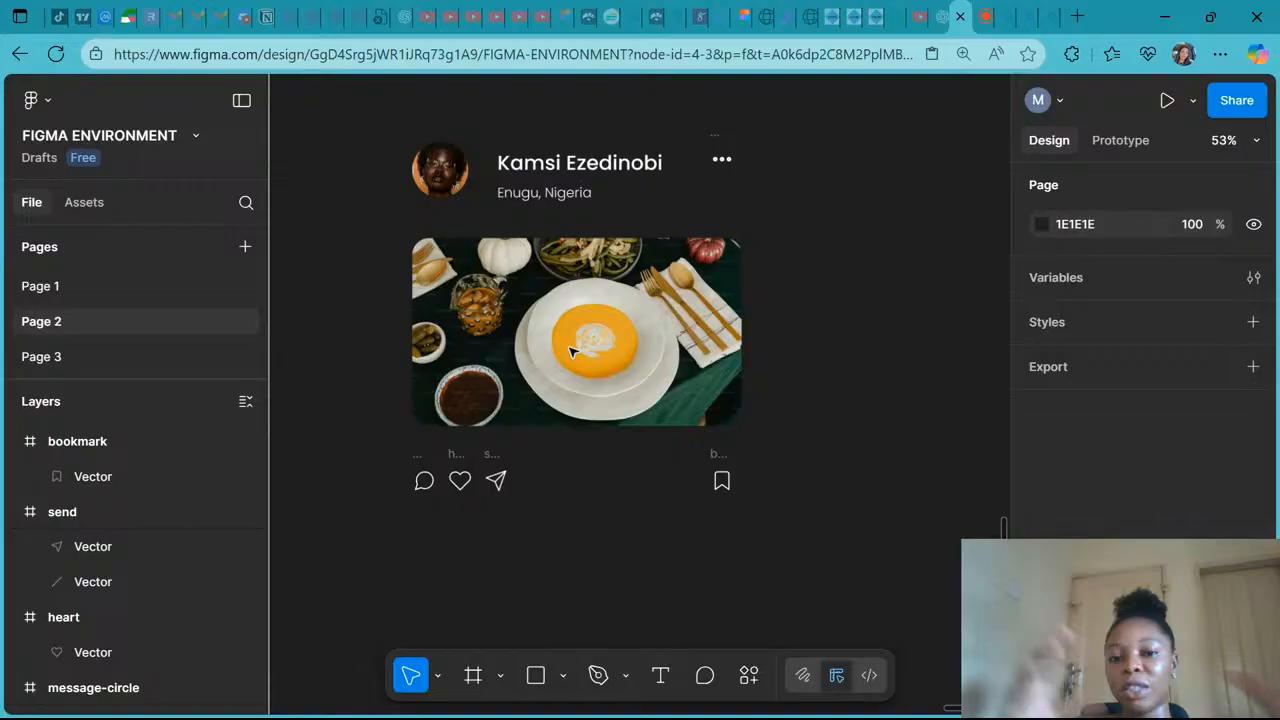
pyautogui.scroll(-2, 573, 352)
pyautogui.scroll(3, 500, 314)
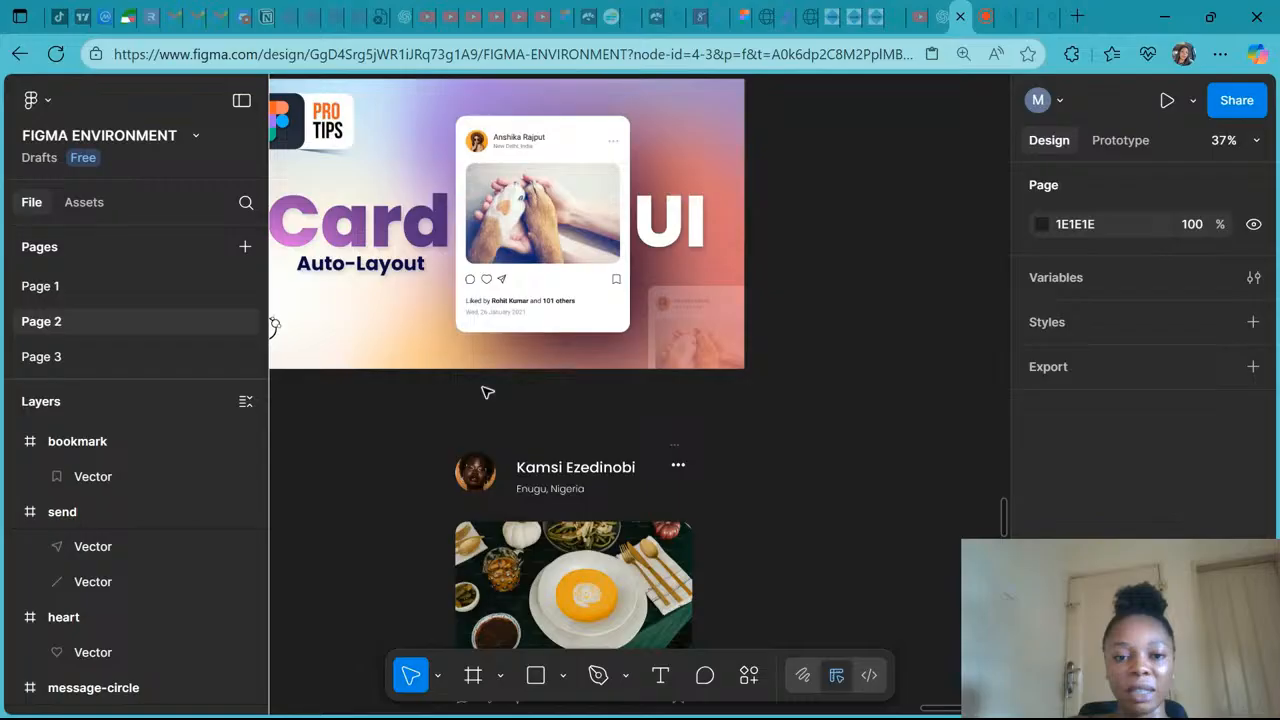
pyautogui.scroll(-3, 530, 330)
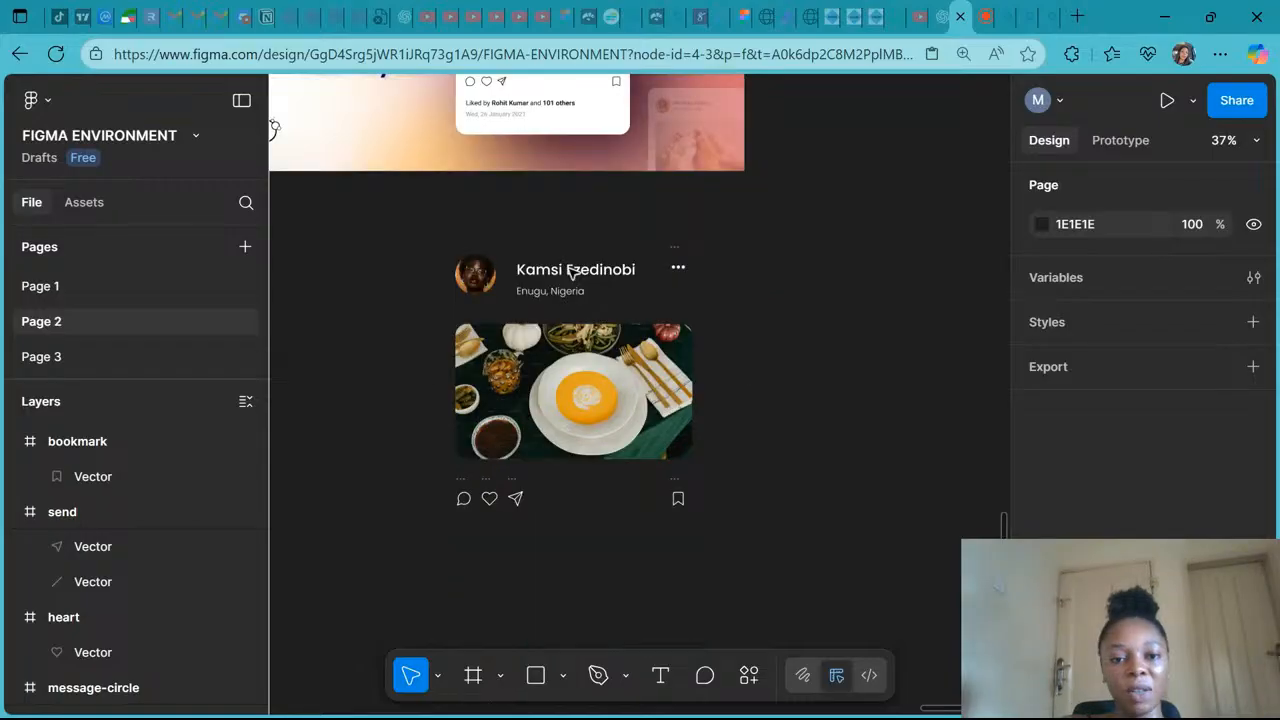
pyautogui.click(572, 272)
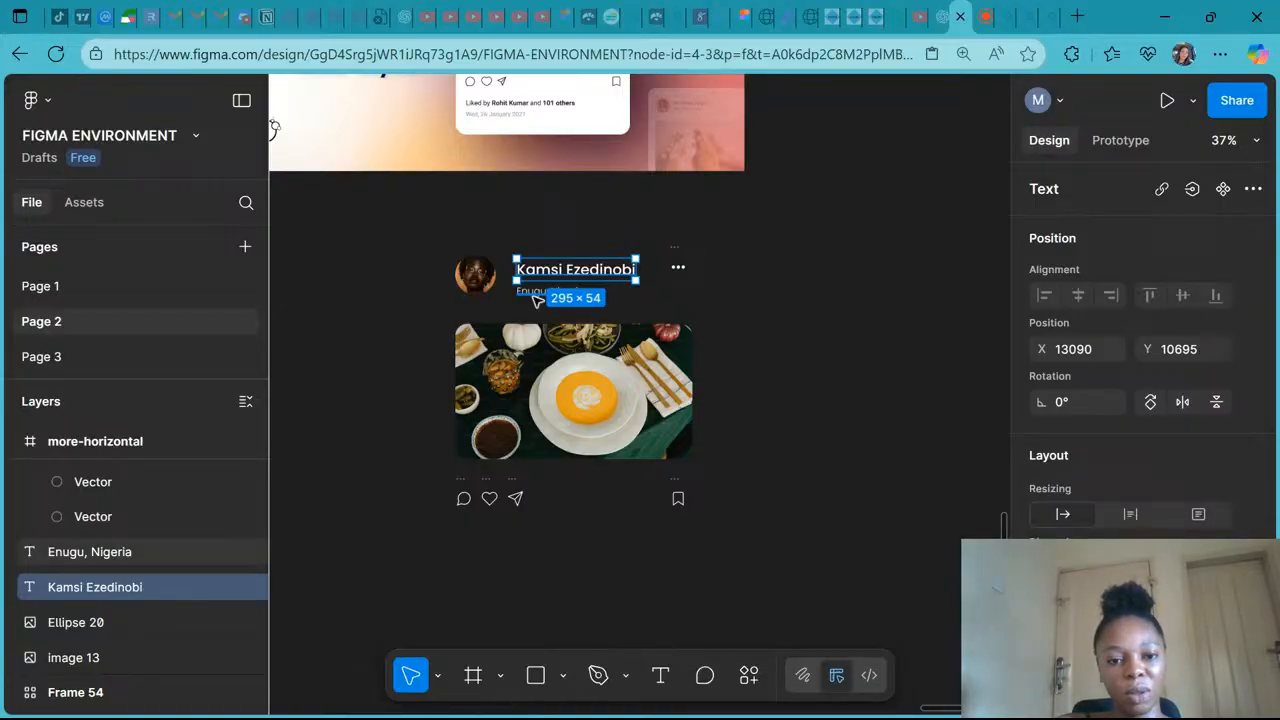
pyautogui.keyDown('shift'); pyautogui.click(537, 298); pyautogui.keyUp('shift')
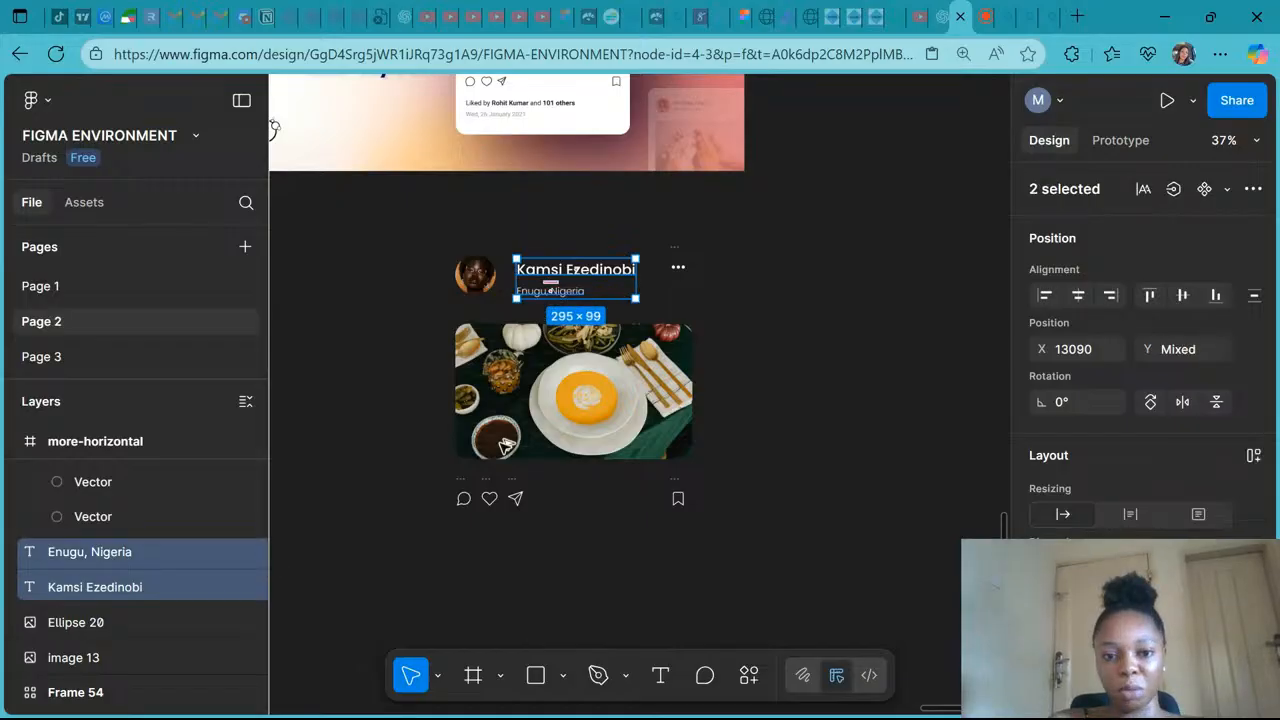
pyautogui.moveTo(527, 276); pyautogui.dragTo(483, 550)
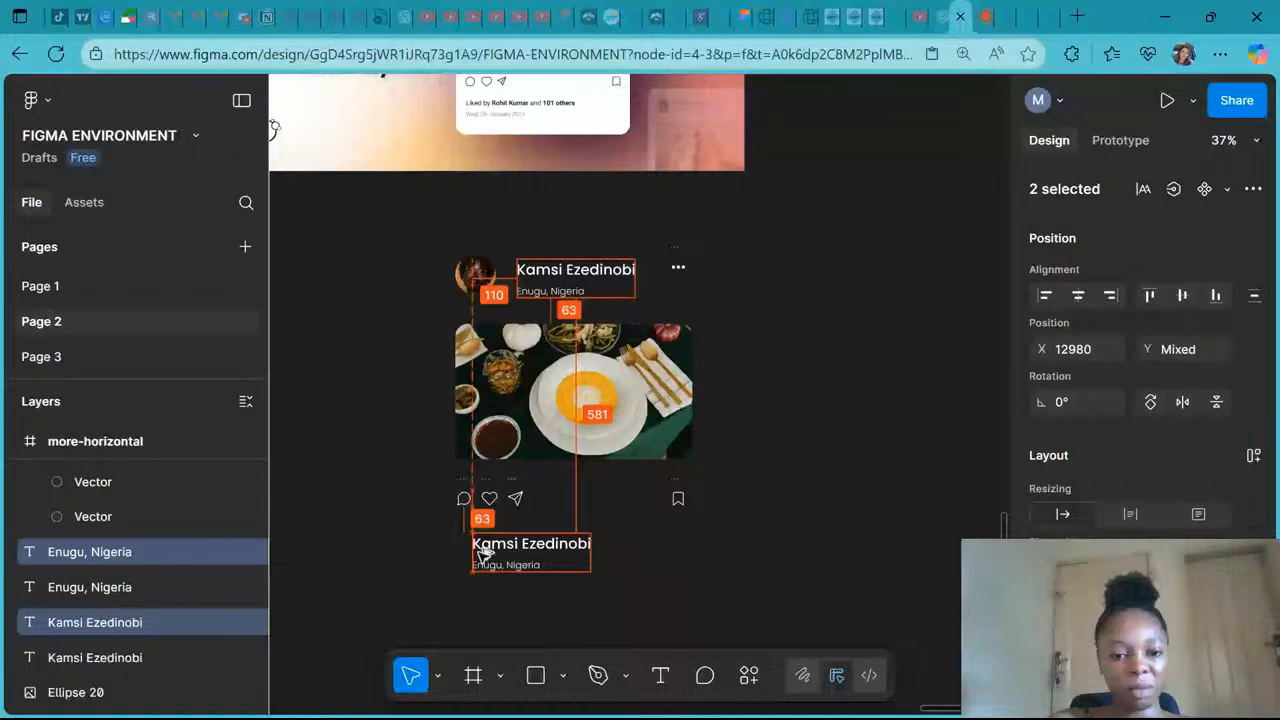
pyautogui.moveTo(481, 549); pyautogui.dragTo(487, 552)
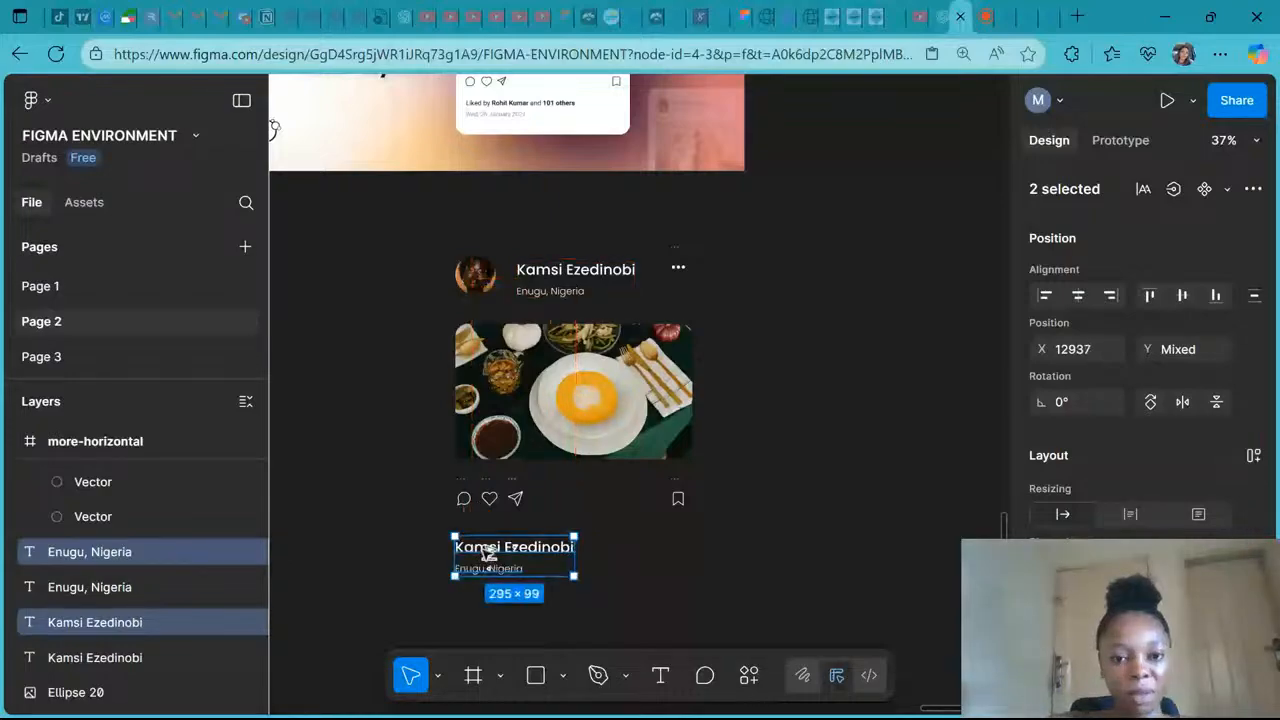
# - Rewrite the copied name text to read 'Liked by' followed by a person's name and '101 others'
pyautogui.doubleClick(487, 548)
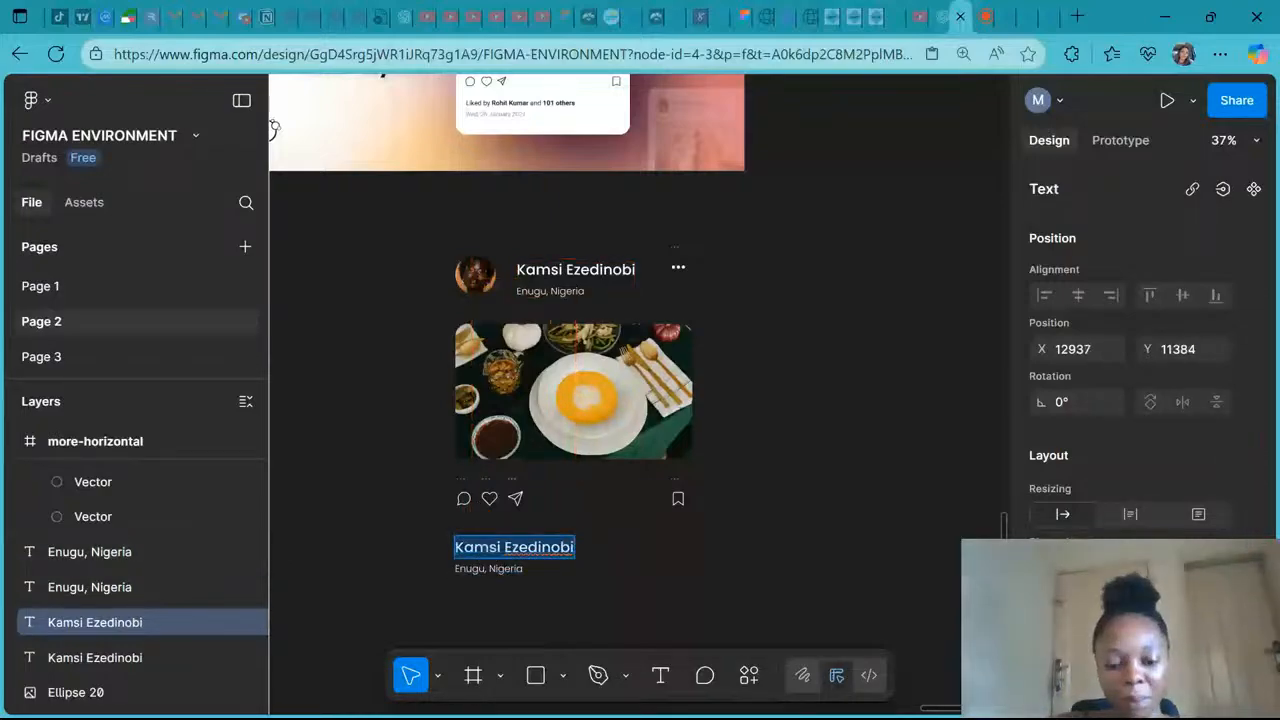
pyautogui.write('Liked')
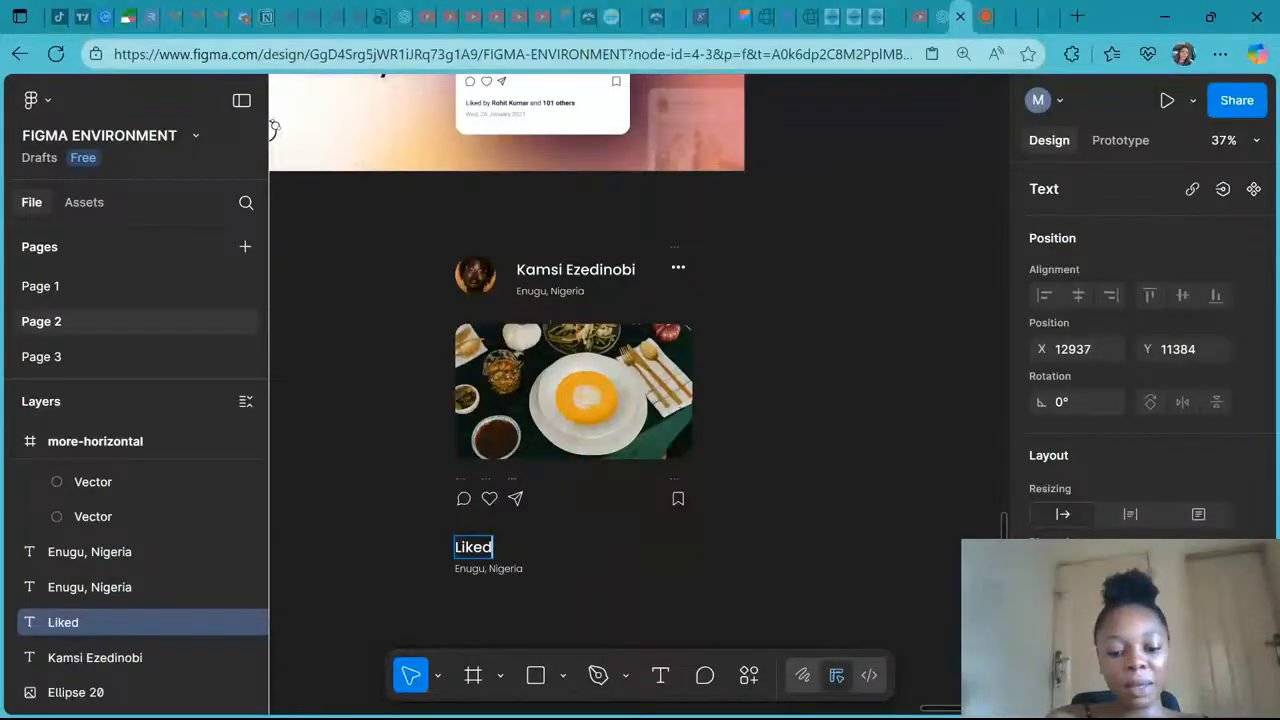
pyautogui.write(' by')
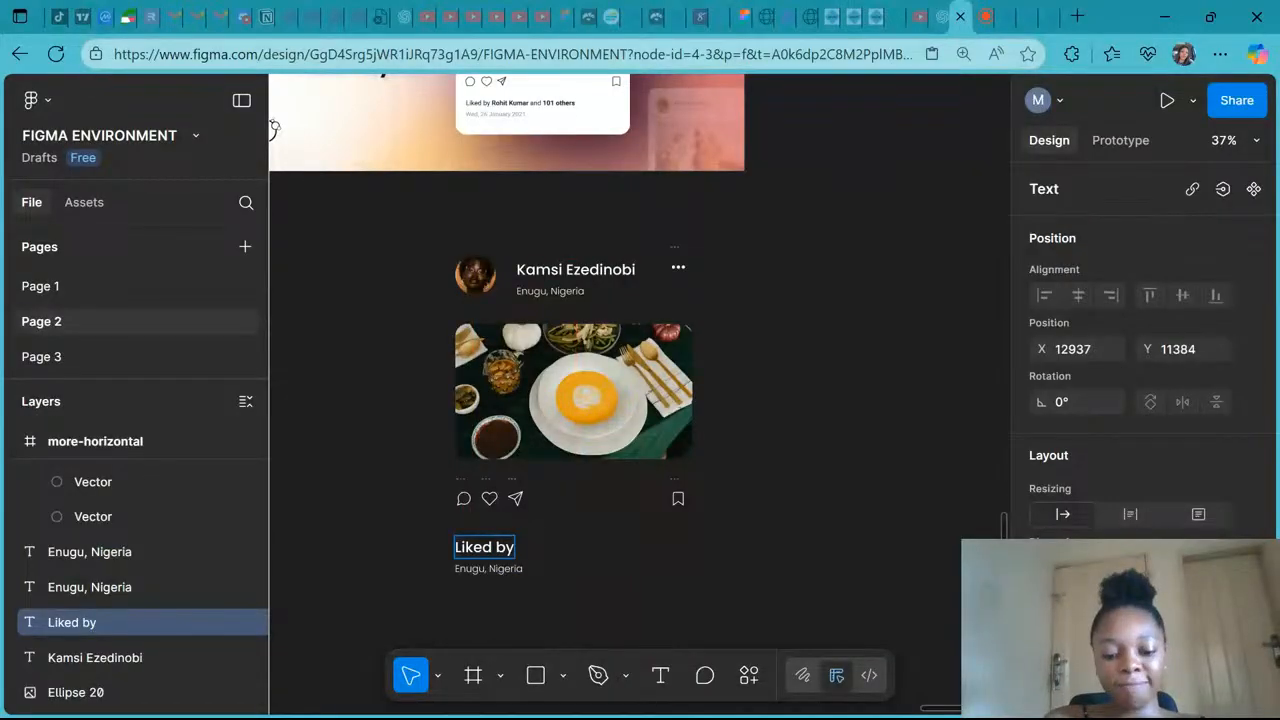
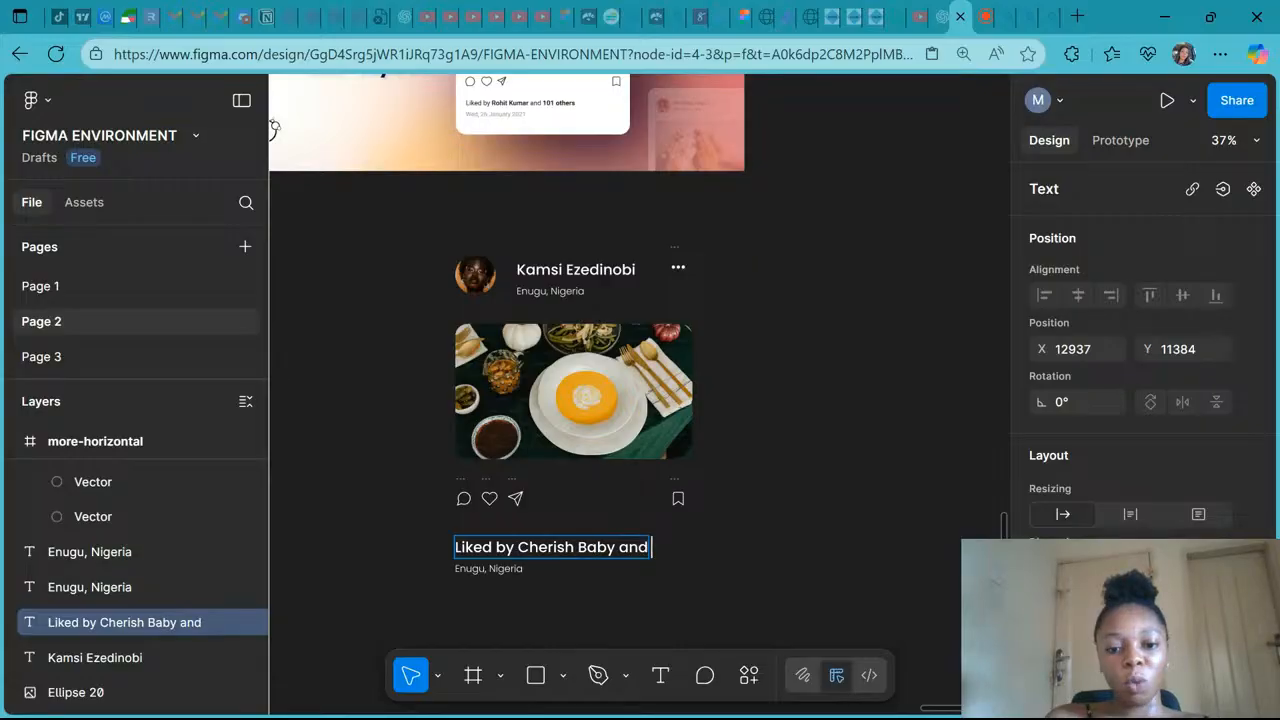
pyautogui.write(' 101')
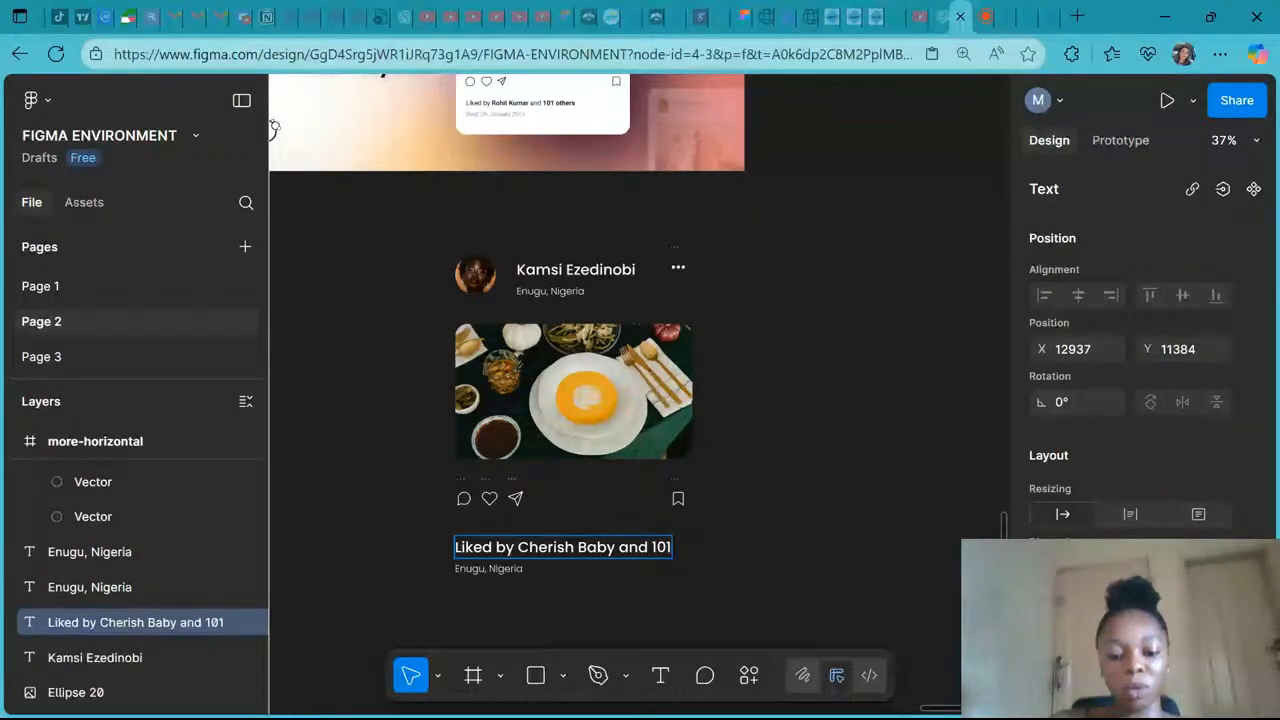
pyautogui.write(' others')
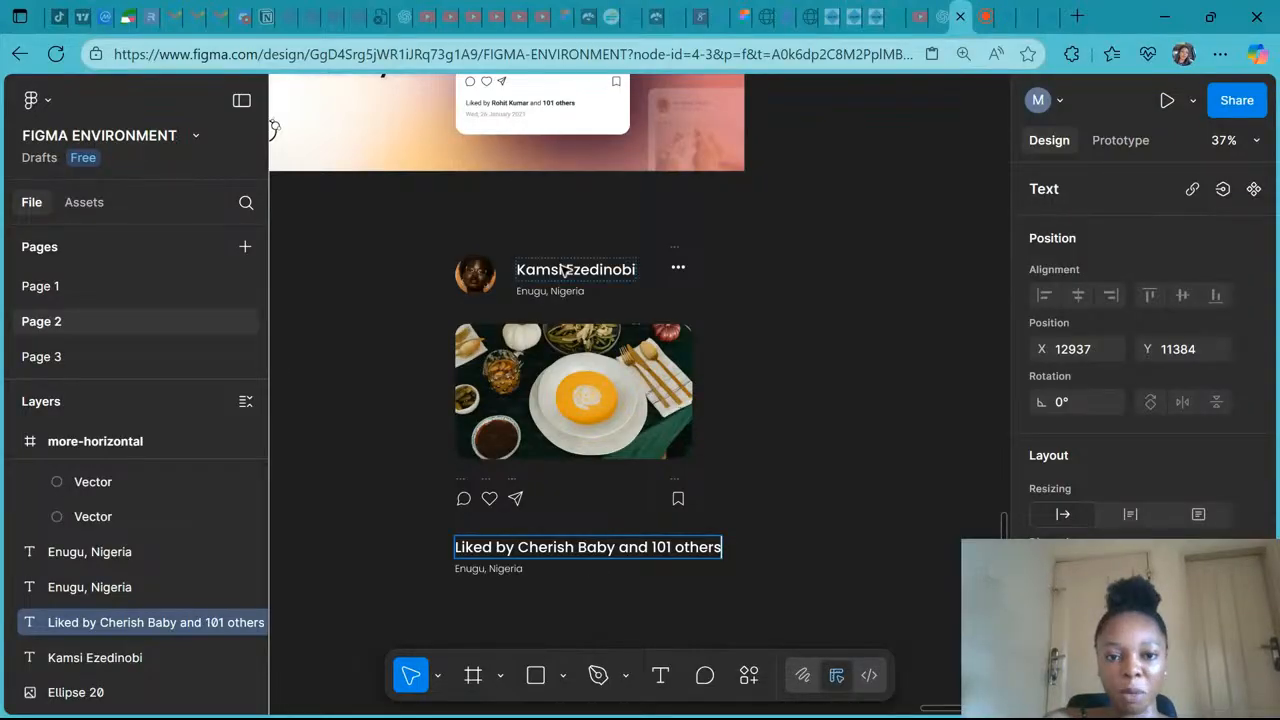
# - Set the words 'Liked by' to font size 24 in Poppins
pyautogui.scroll(3, 563, 270)
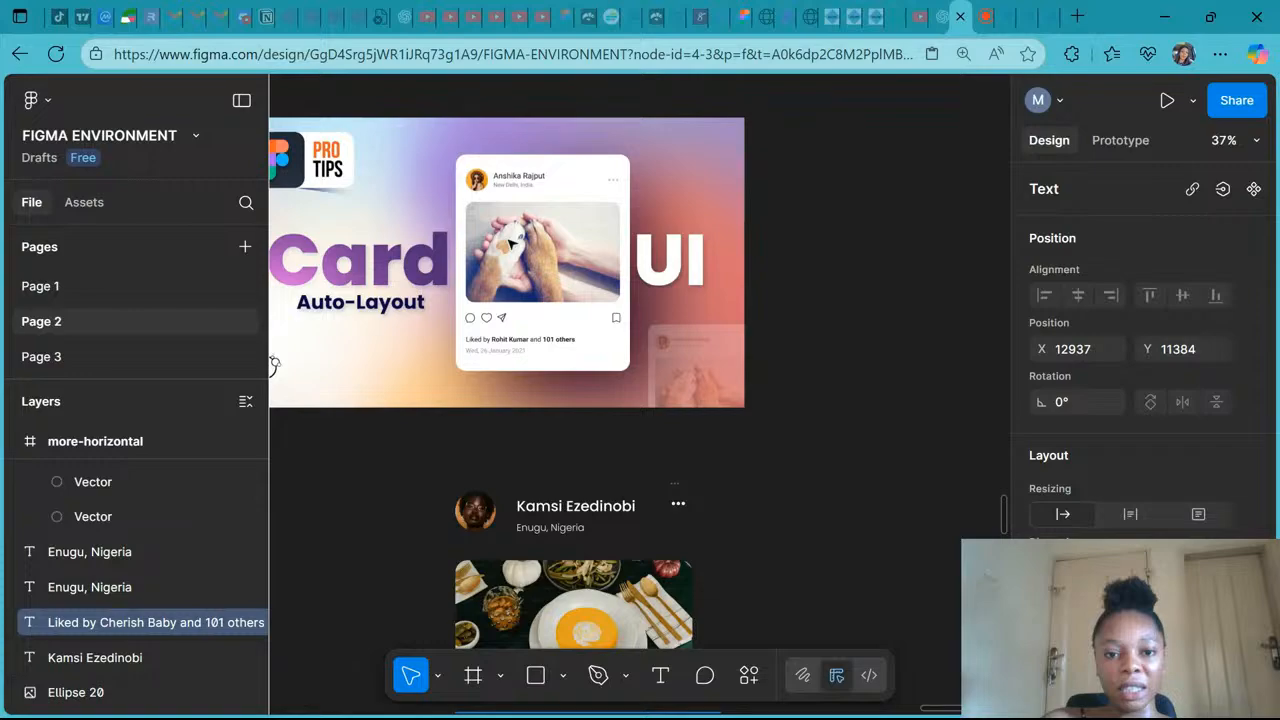
pyautogui.scroll(-4, 510, 243)
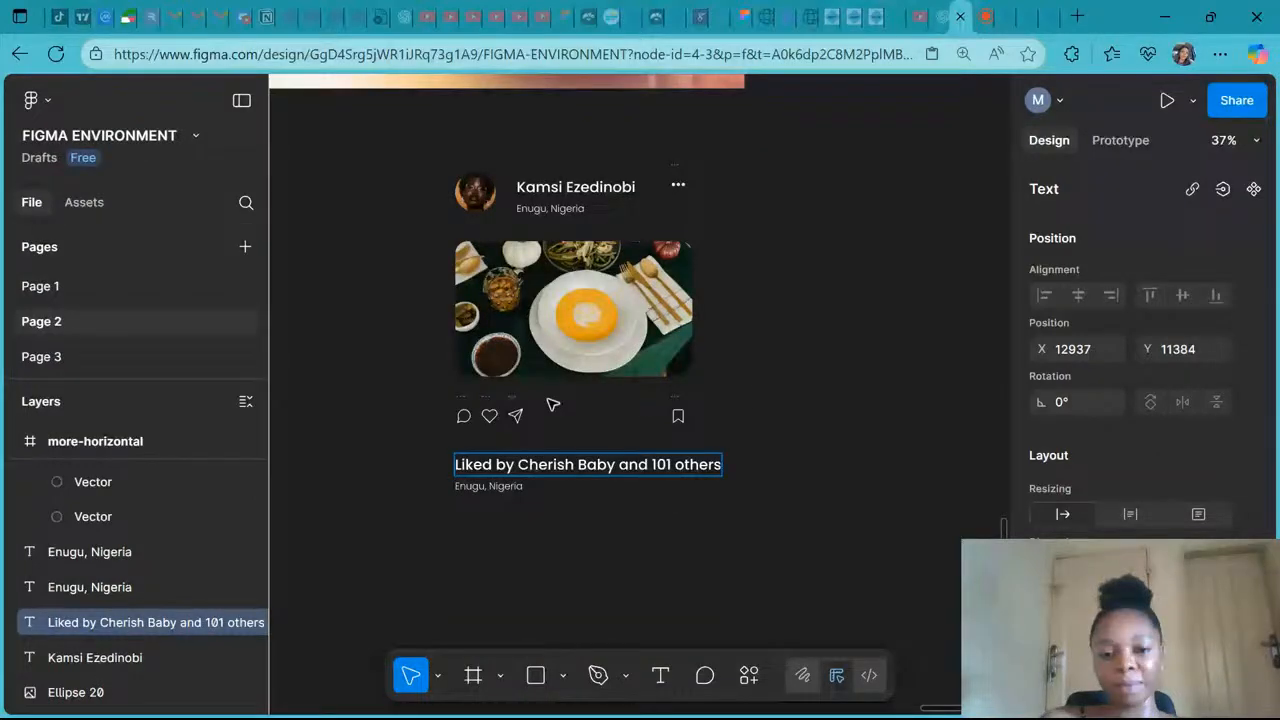
pyautogui.scroll(-1, 553, 404)
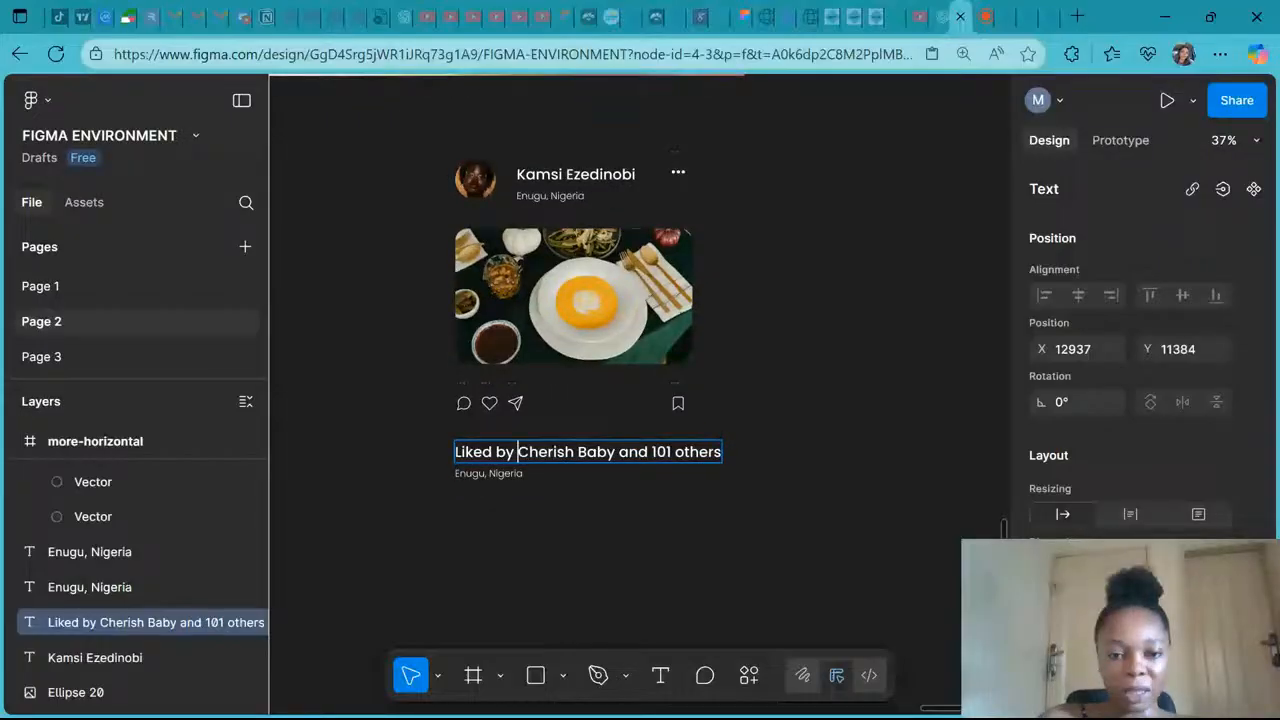
pyautogui.scroll(-3, 1140, 400)
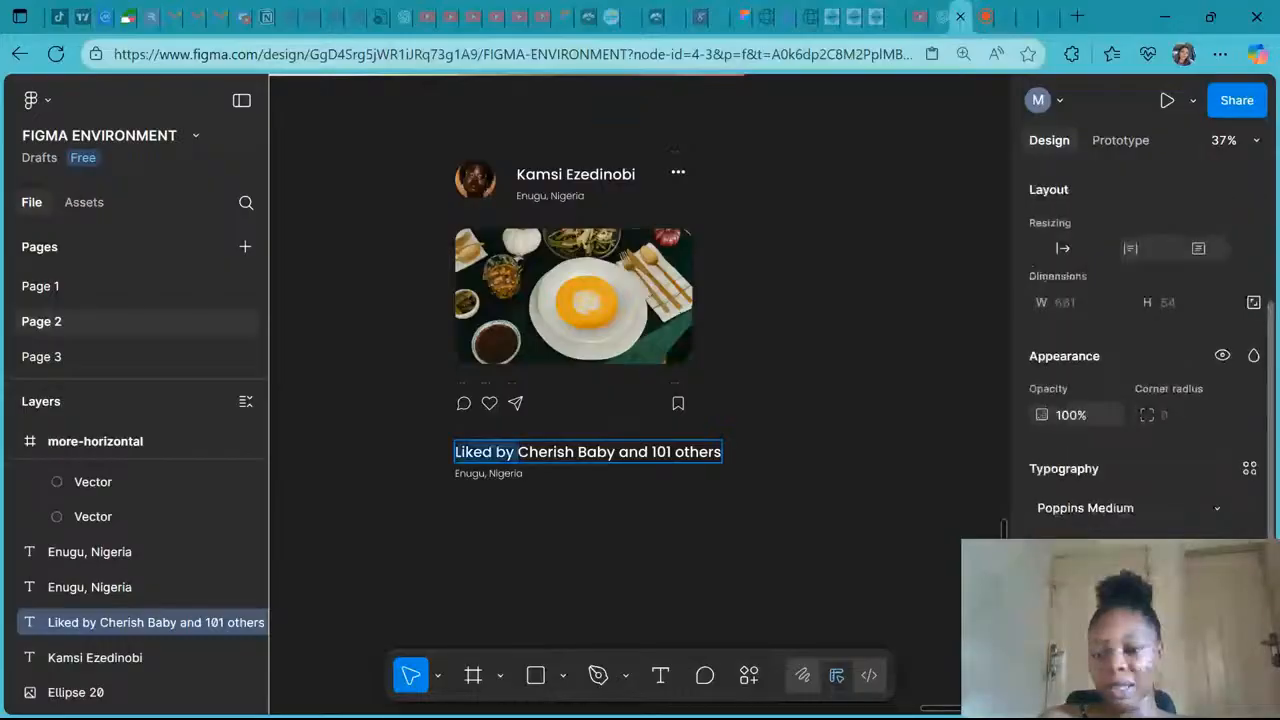
pyautogui.click(1217, 547)
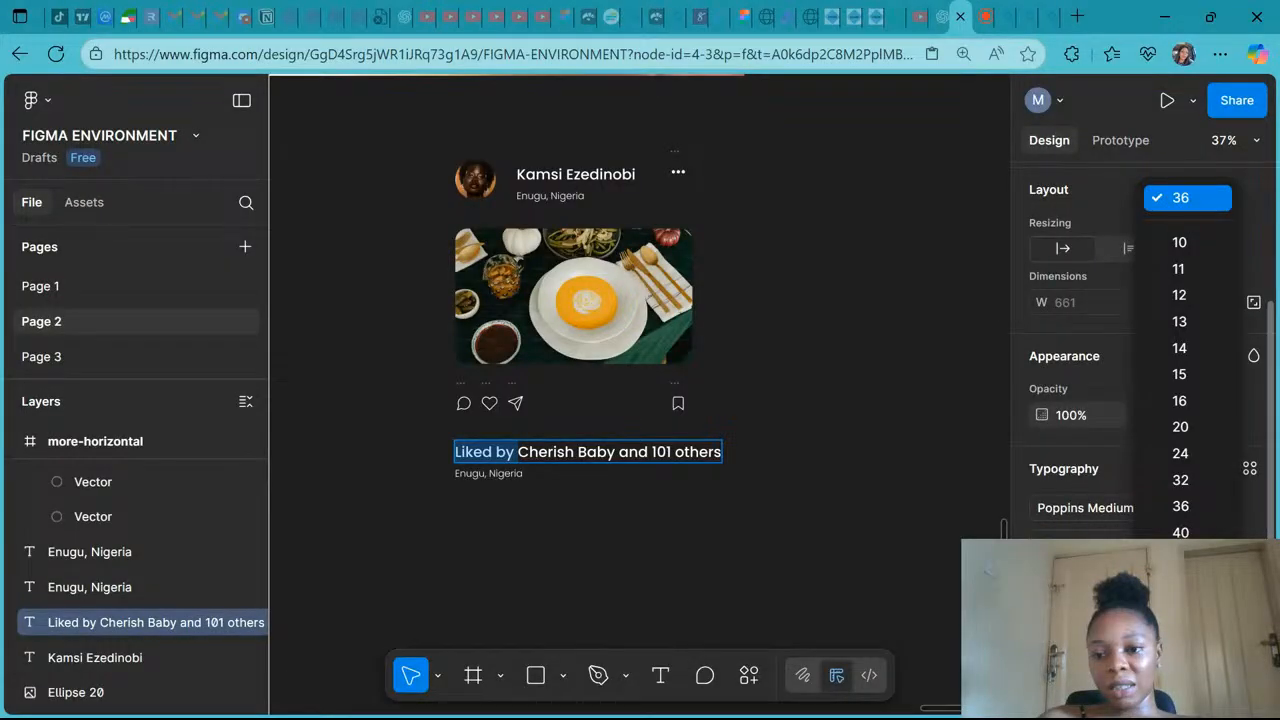
pyautogui.click(1180, 453)
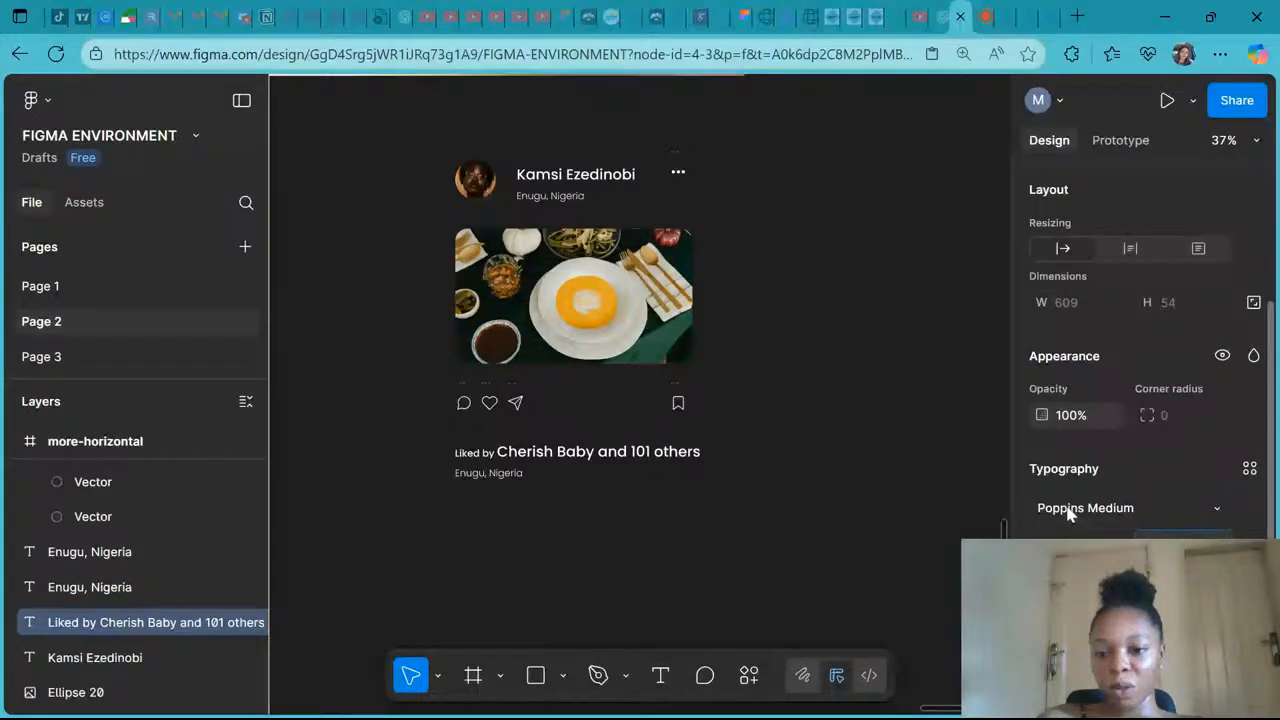
pyautogui.click(1070, 508)
pyautogui.write('po')
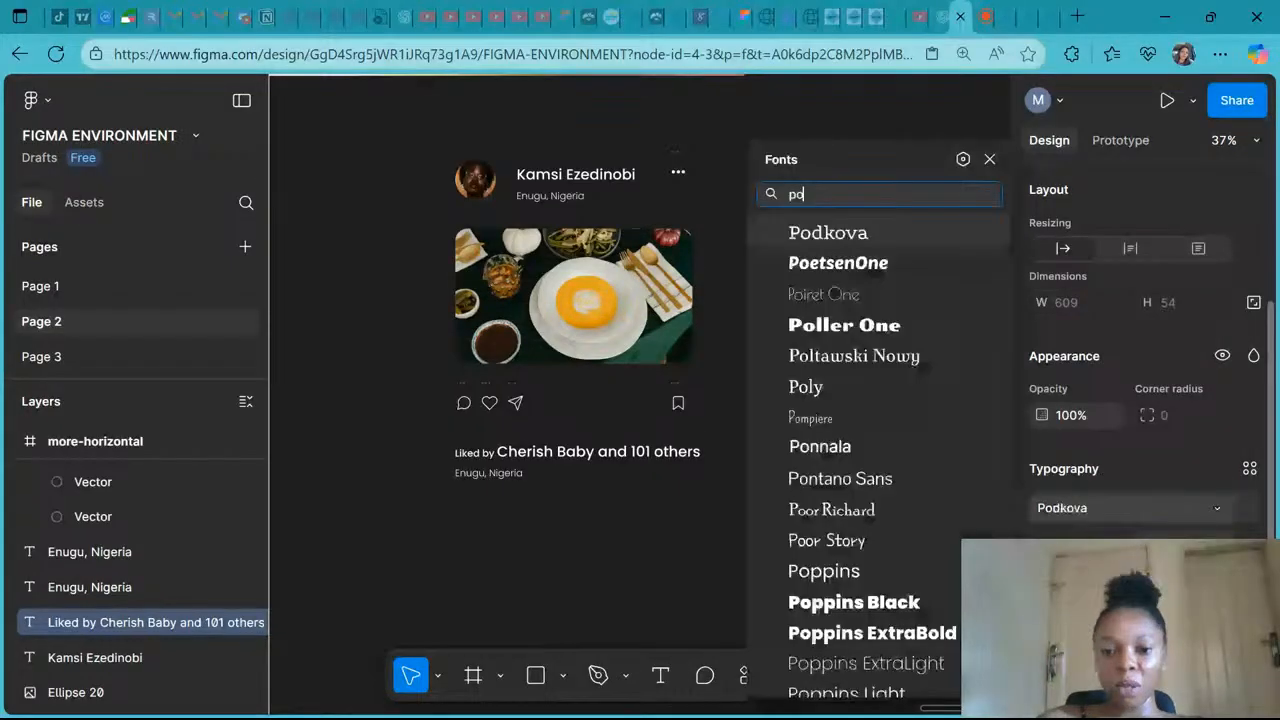
pyautogui.write('pp')
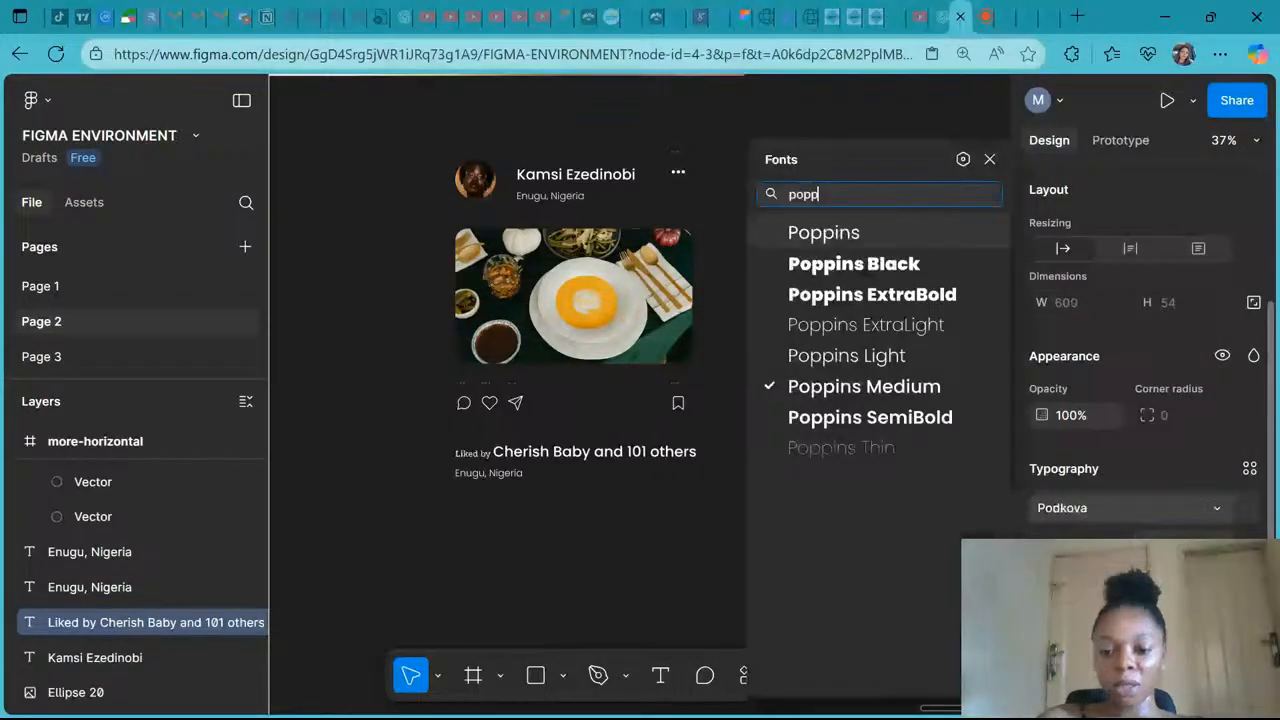
pyautogui.press('Return')
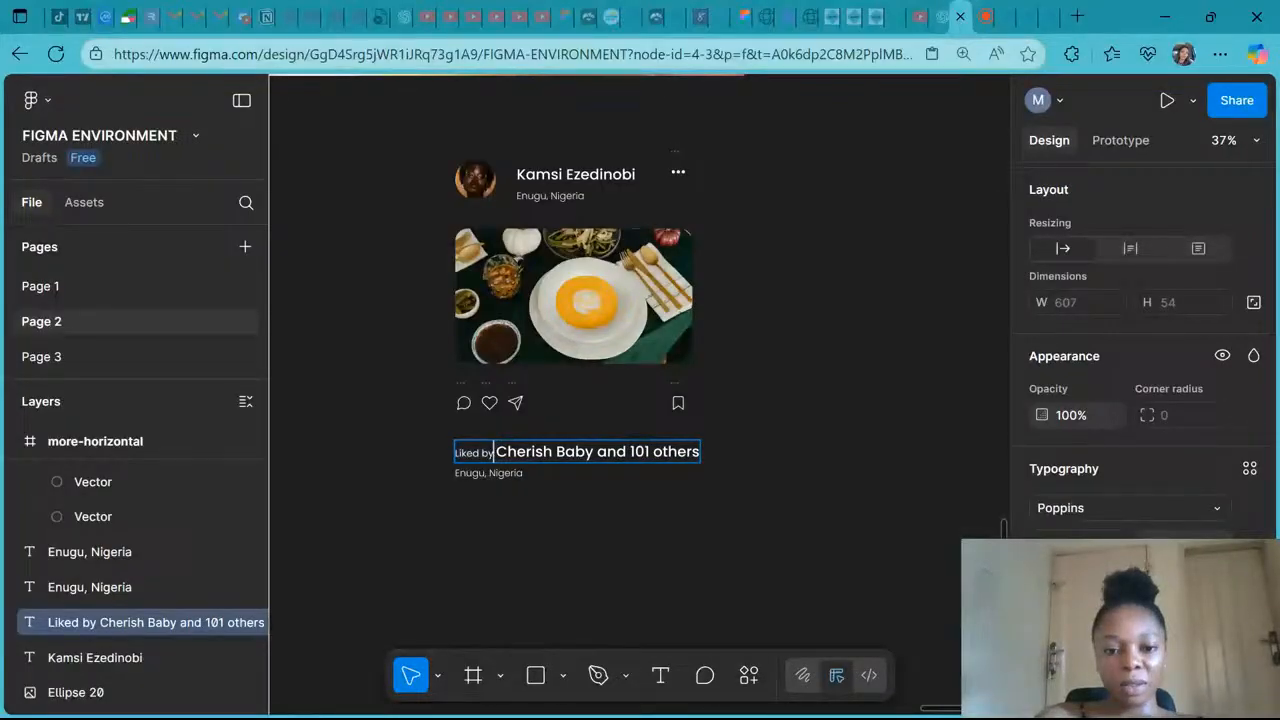
# - Select the rest of the line after 'Liked by' and set its font size to 32
pyautogui.hotkey('shift', 'End')
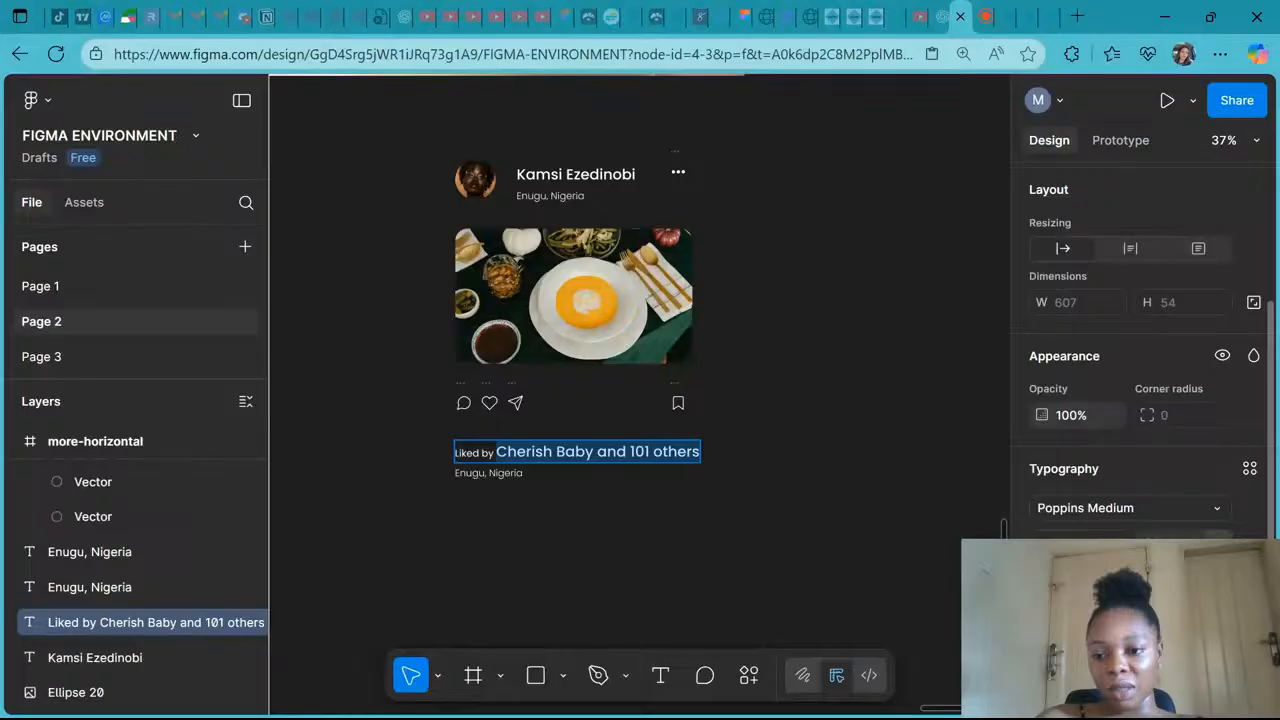
pyautogui.click(1180, 545)
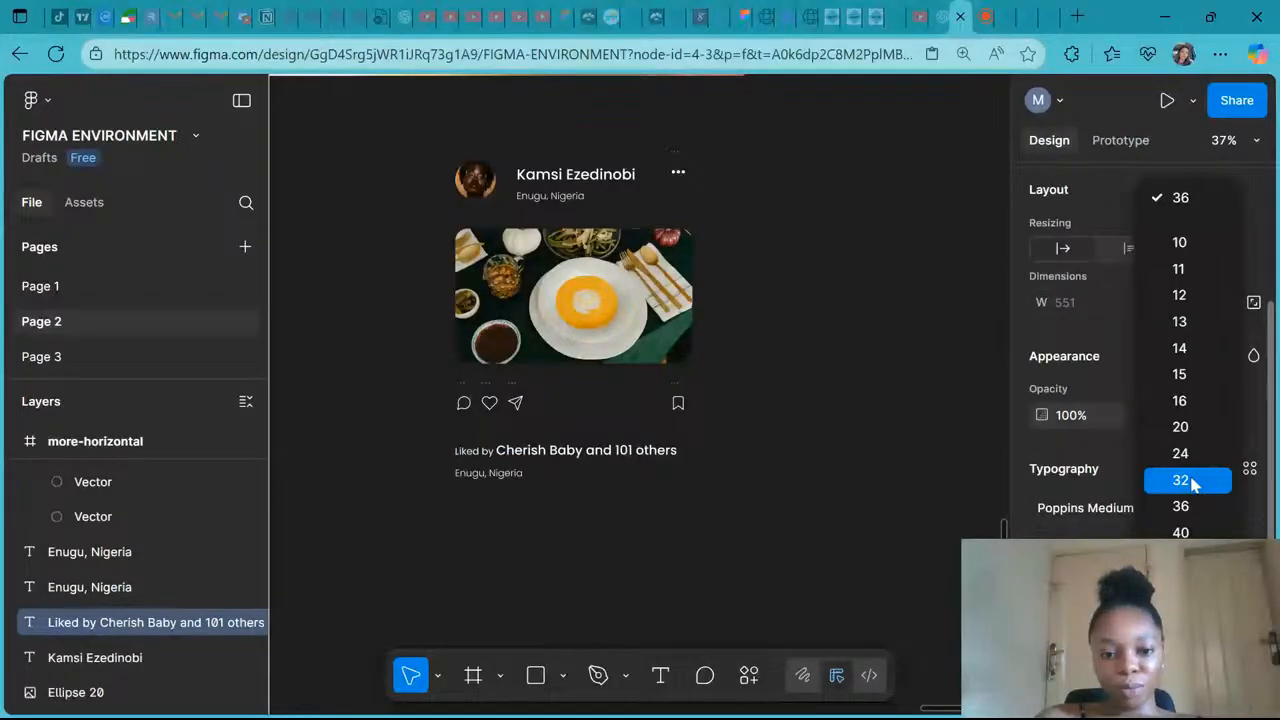
pyautogui.click(1190, 481)
pyautogui.scroll(3, 791, 431)
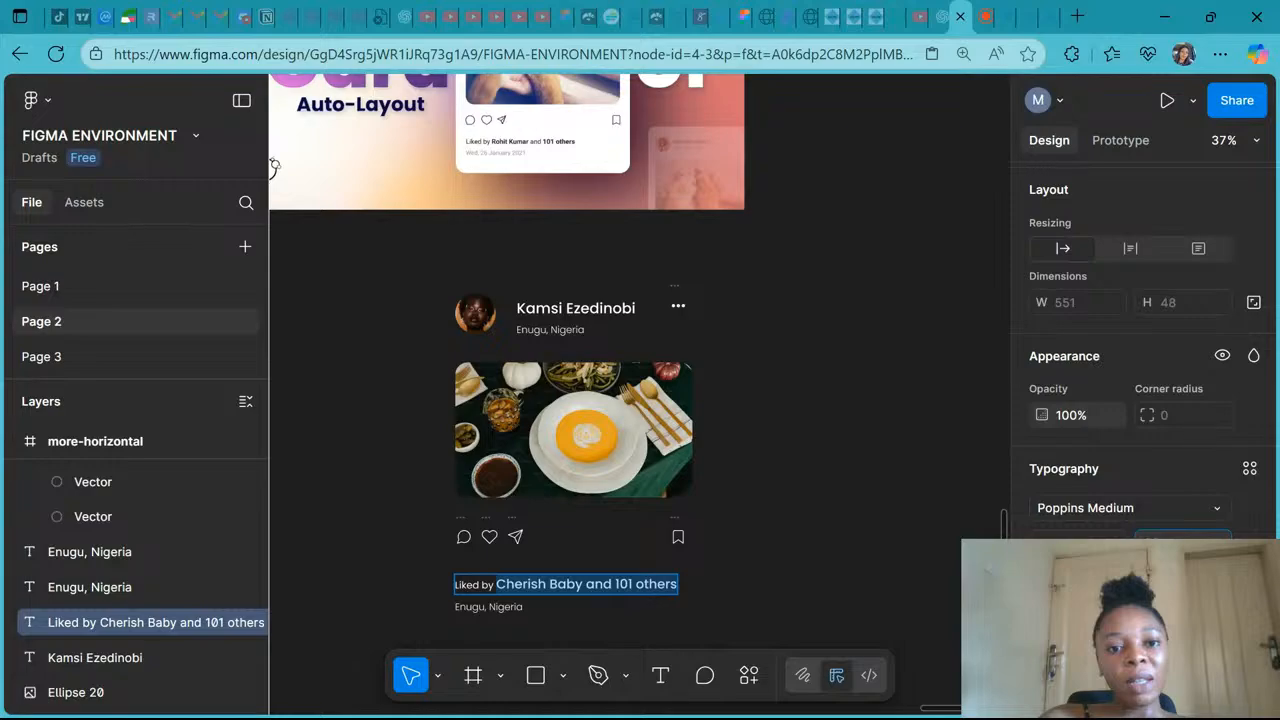
# - Set the word 'and' in the likes line to font size 24 in Poppins
pyautogui.scroll(-3, 603, 451)
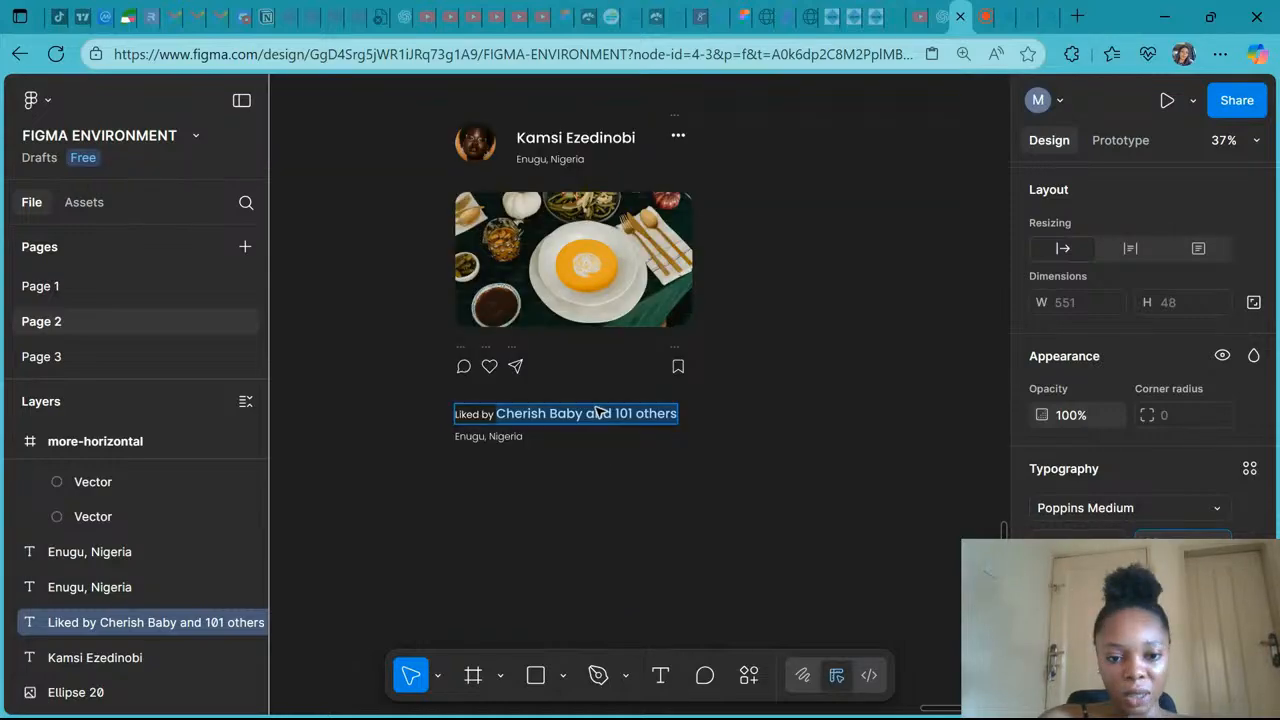
pyautogui.doubleClick(597, 413)
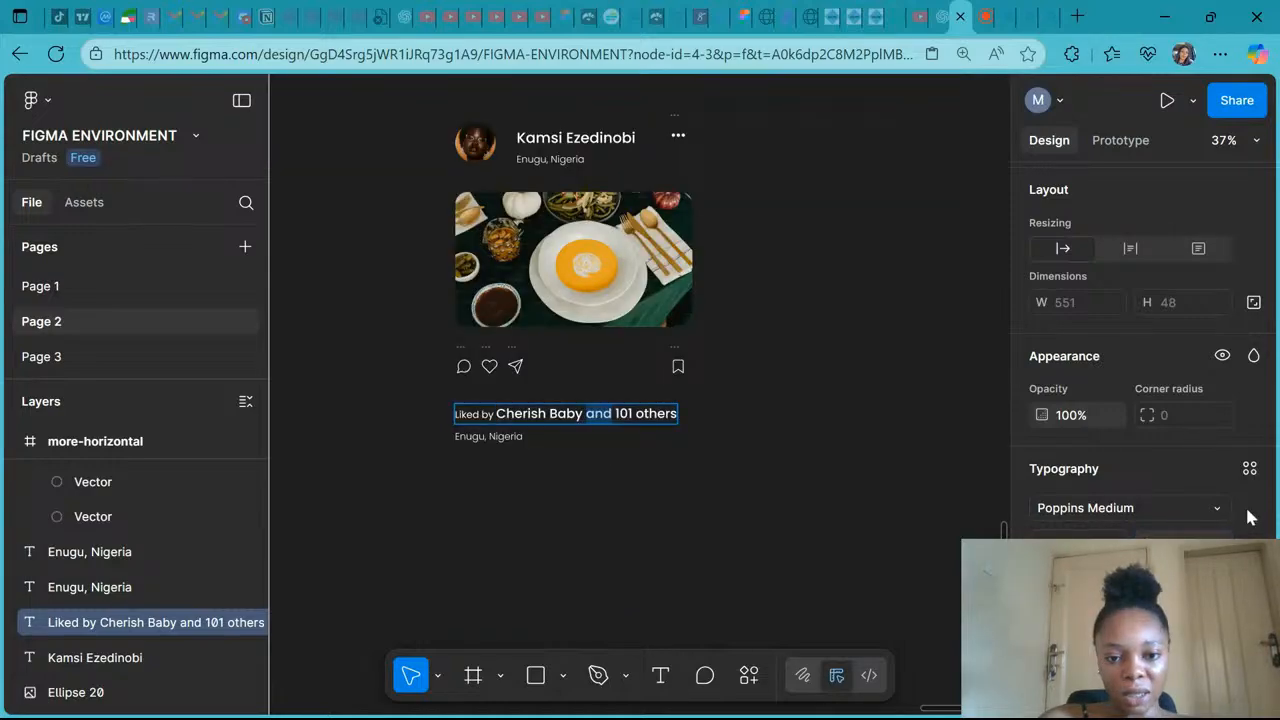
pyautogui.click(1217, 543)
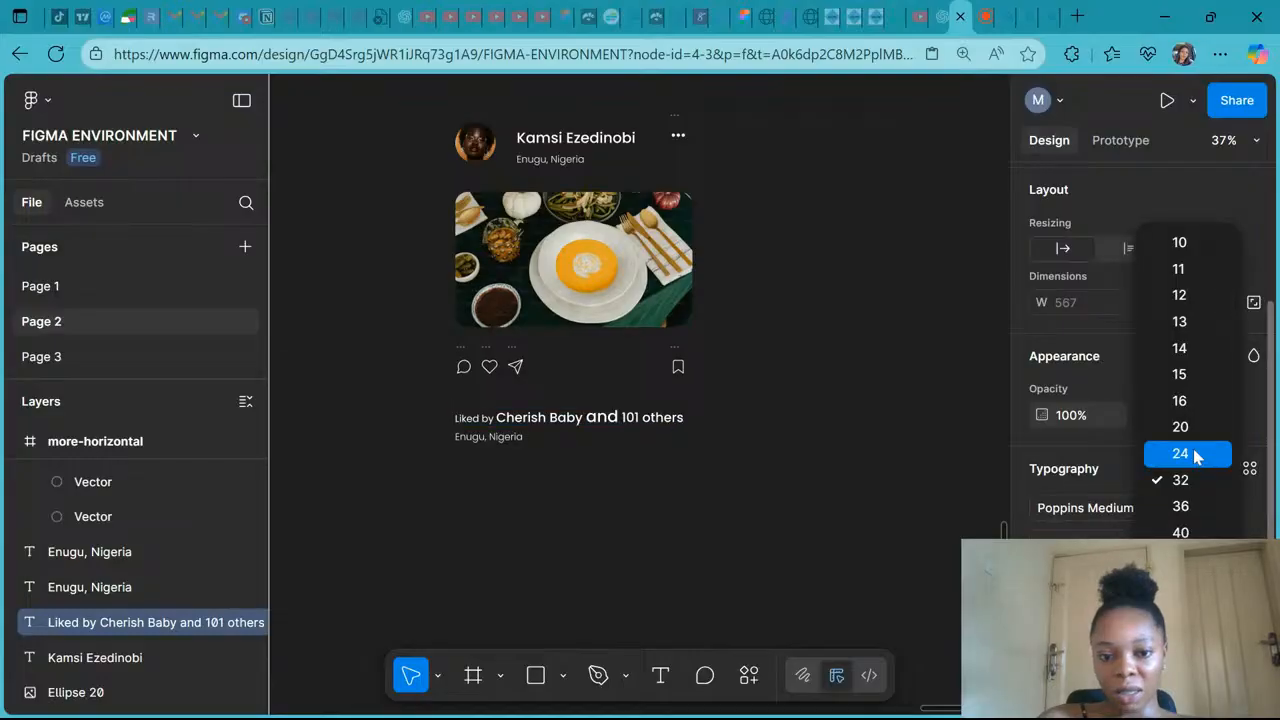
pyautogui.click(1185, 454)
pyautogui.click(1090, 510)
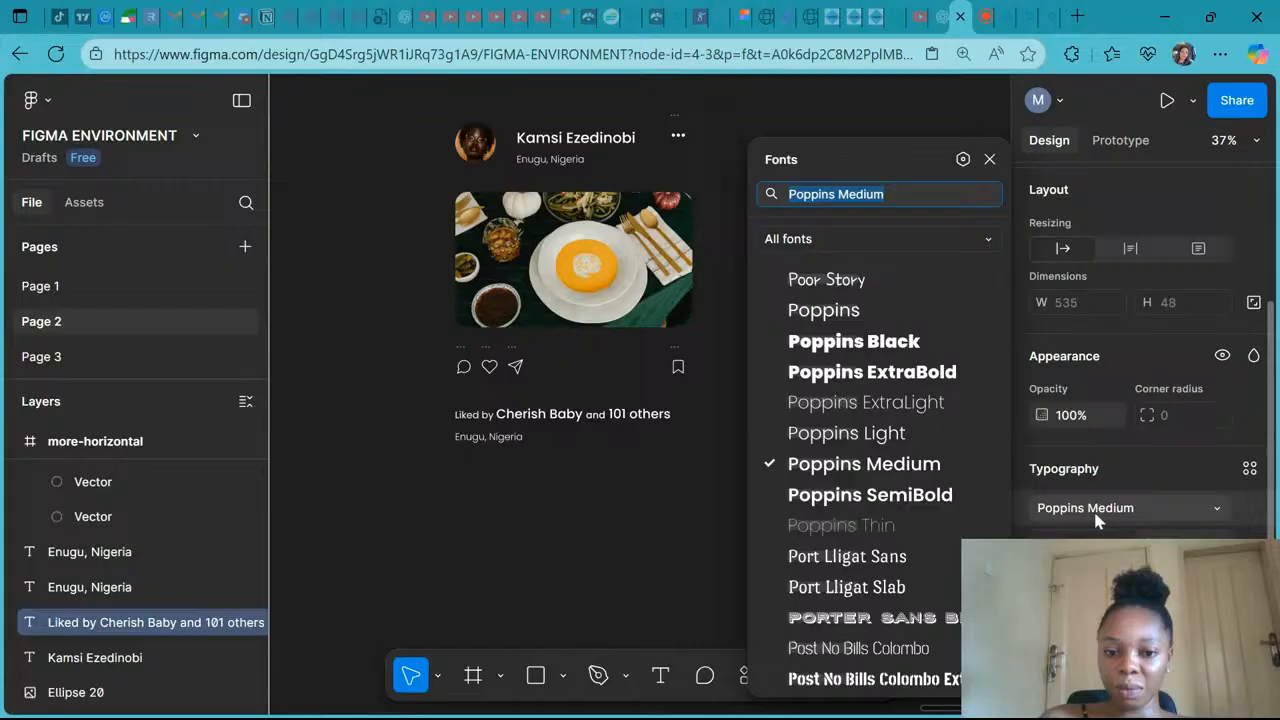
pyautogui.write('popp')
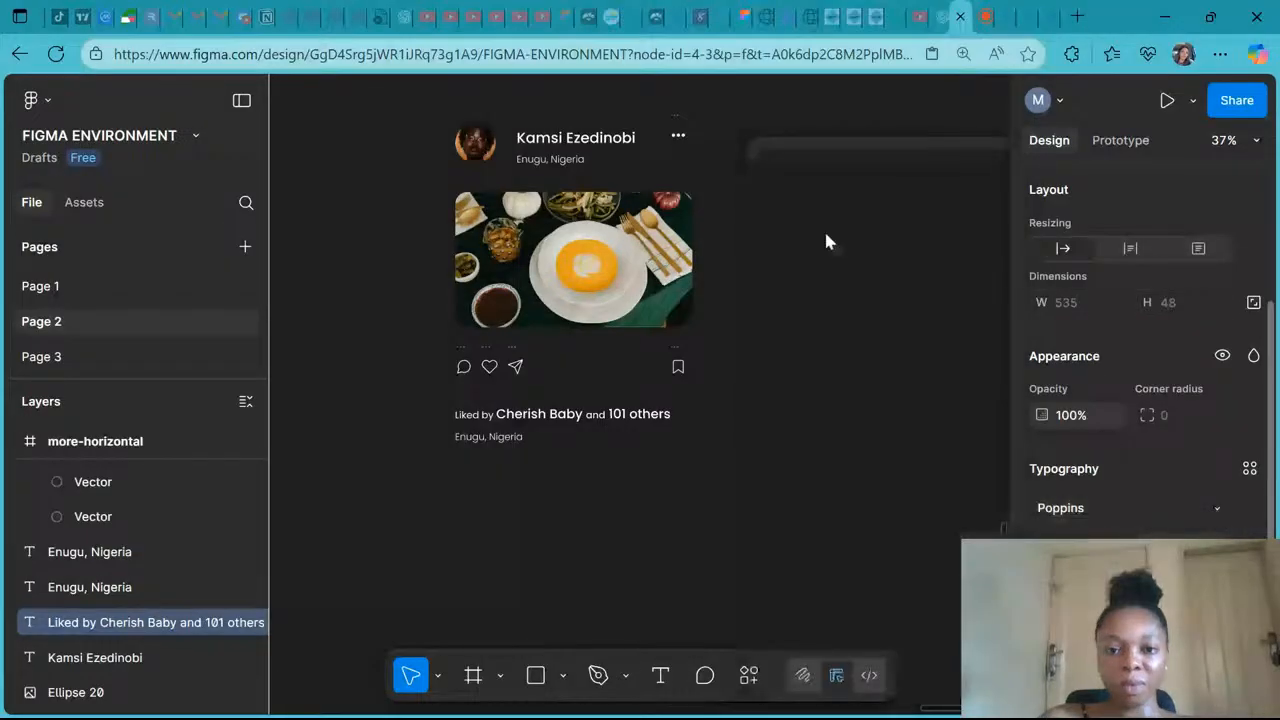
pyautogui.press('Escape')
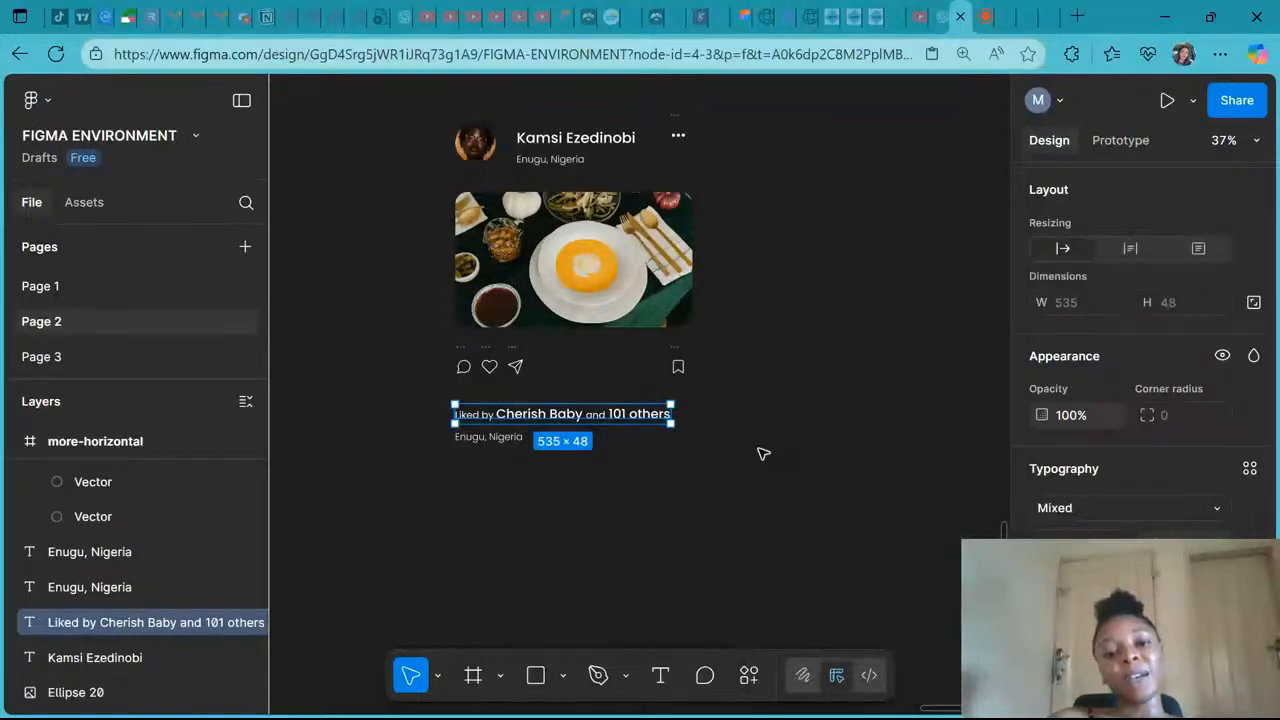
# - Rewrite the copied location text below the likes line as the date 'Fri 08 August 2025'
pyautogui.scroll(3, 273, 180)
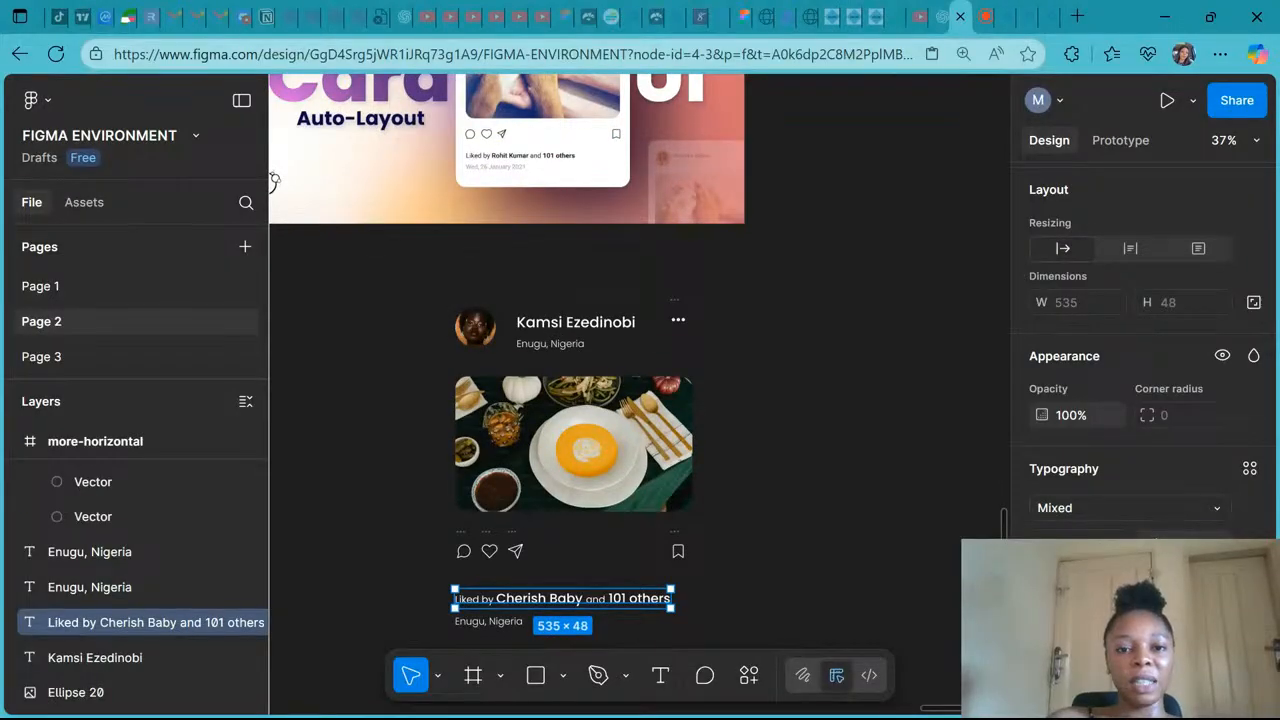
pyautogui.scroll(-1, 273, 180)
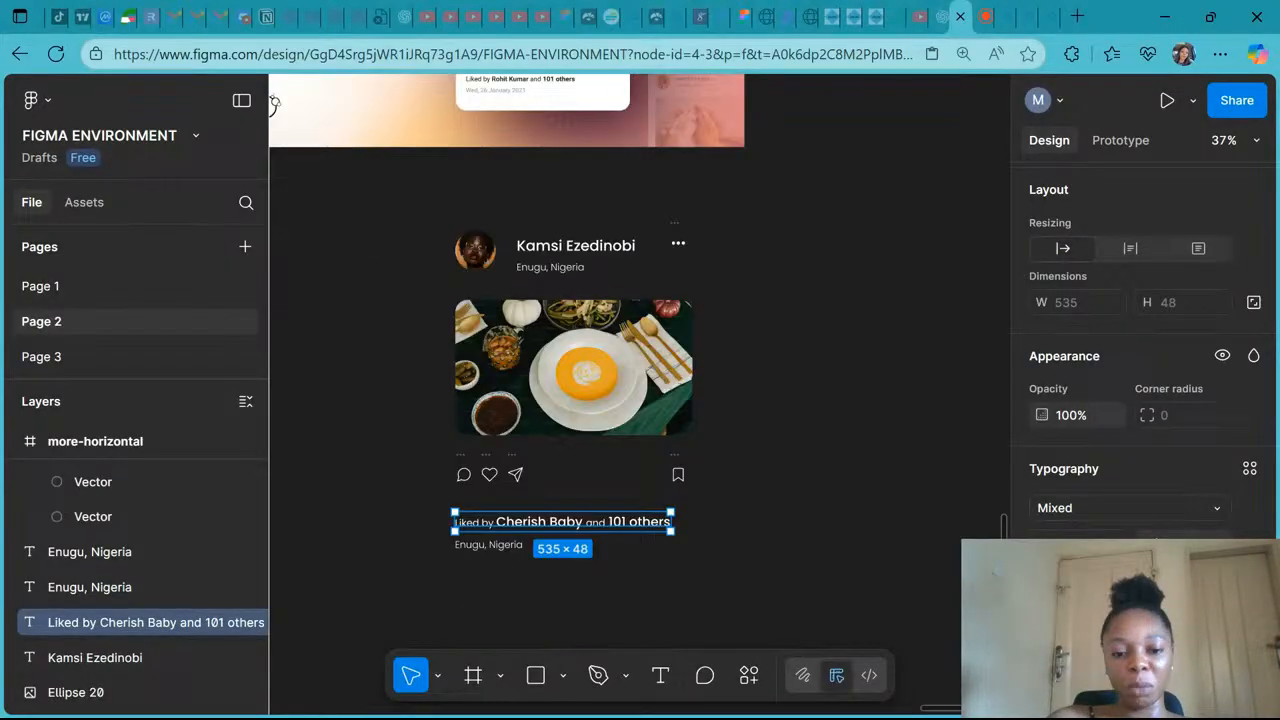
pyautogui.scroll(-1, 273, 102)
pyautogui.click(498, 527)
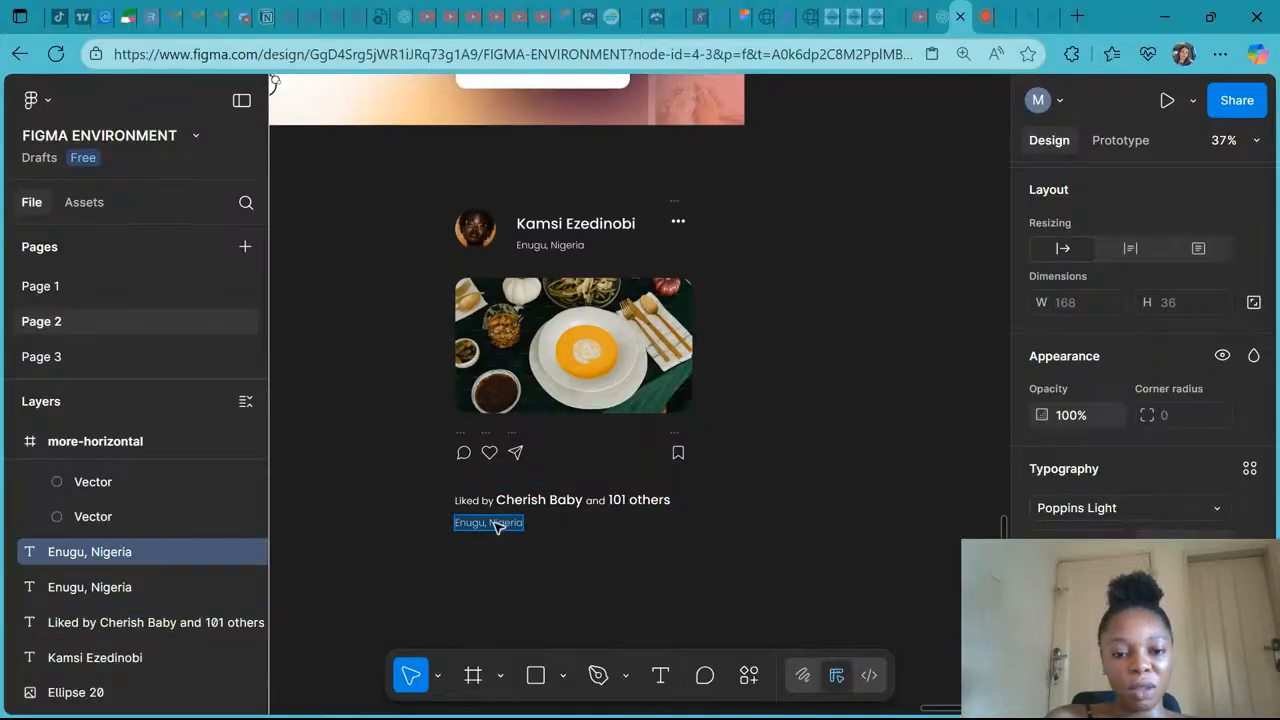
pyautogui.write('Frid')
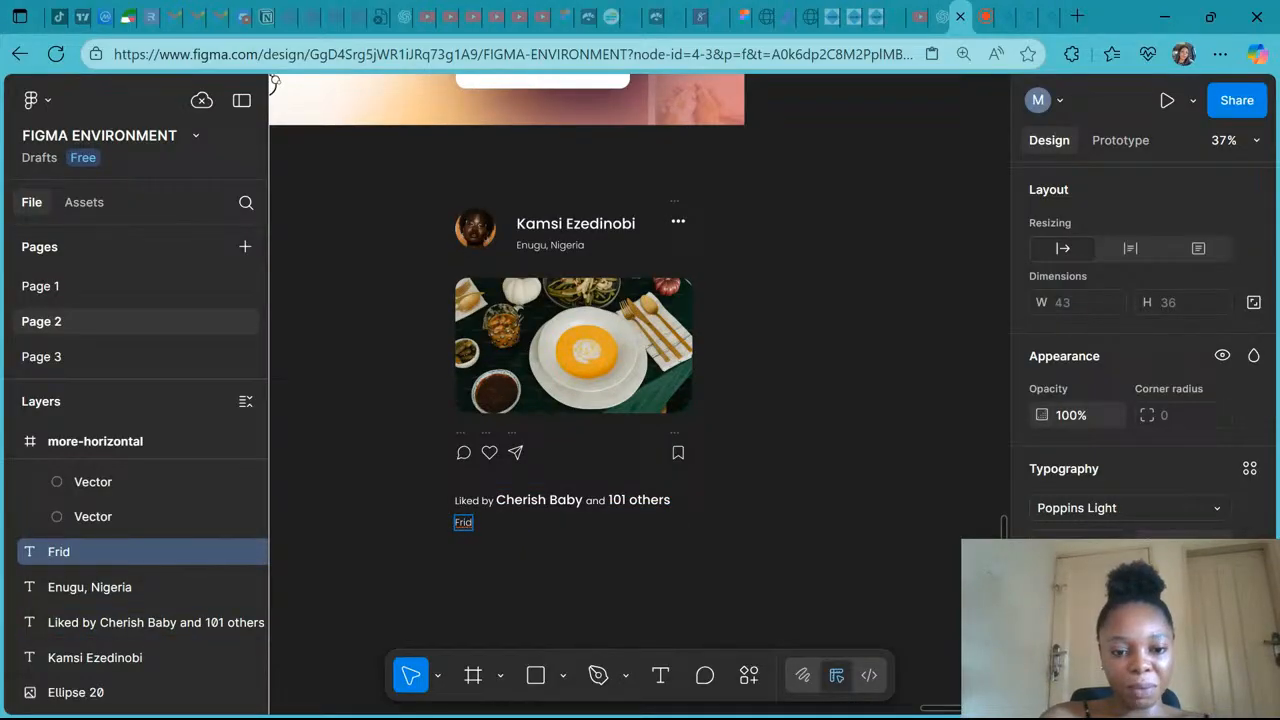
pyautogui.press('BackSpace')
pyautogui.scroll(1, 273, 100)
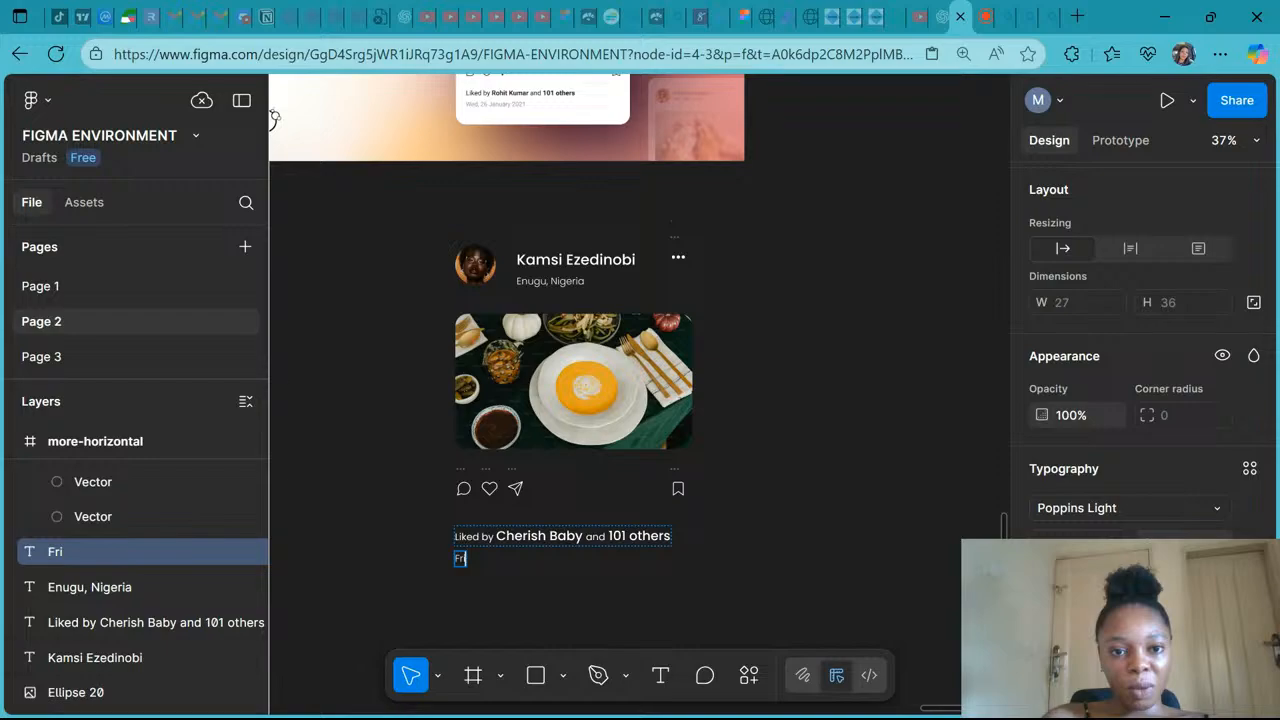
pyautogui.write(',')
pyautogui.scroll(-1, 273, 117)
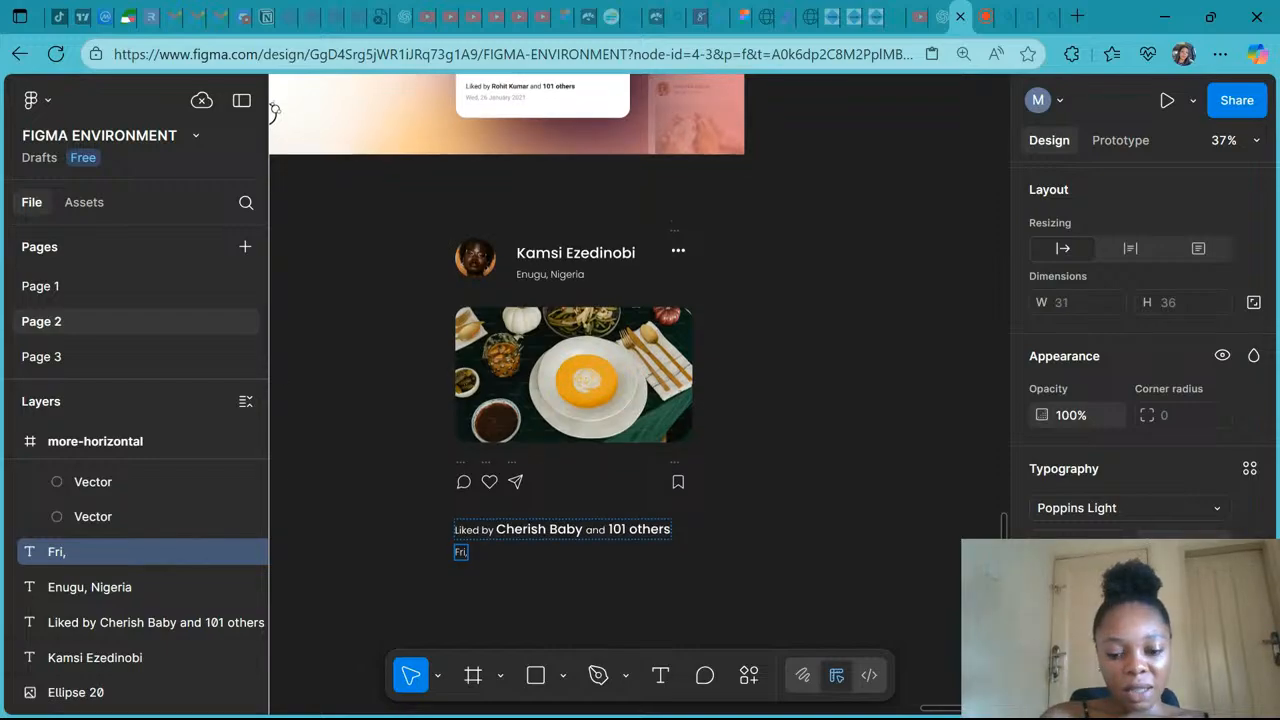
pyautogui.write('08')
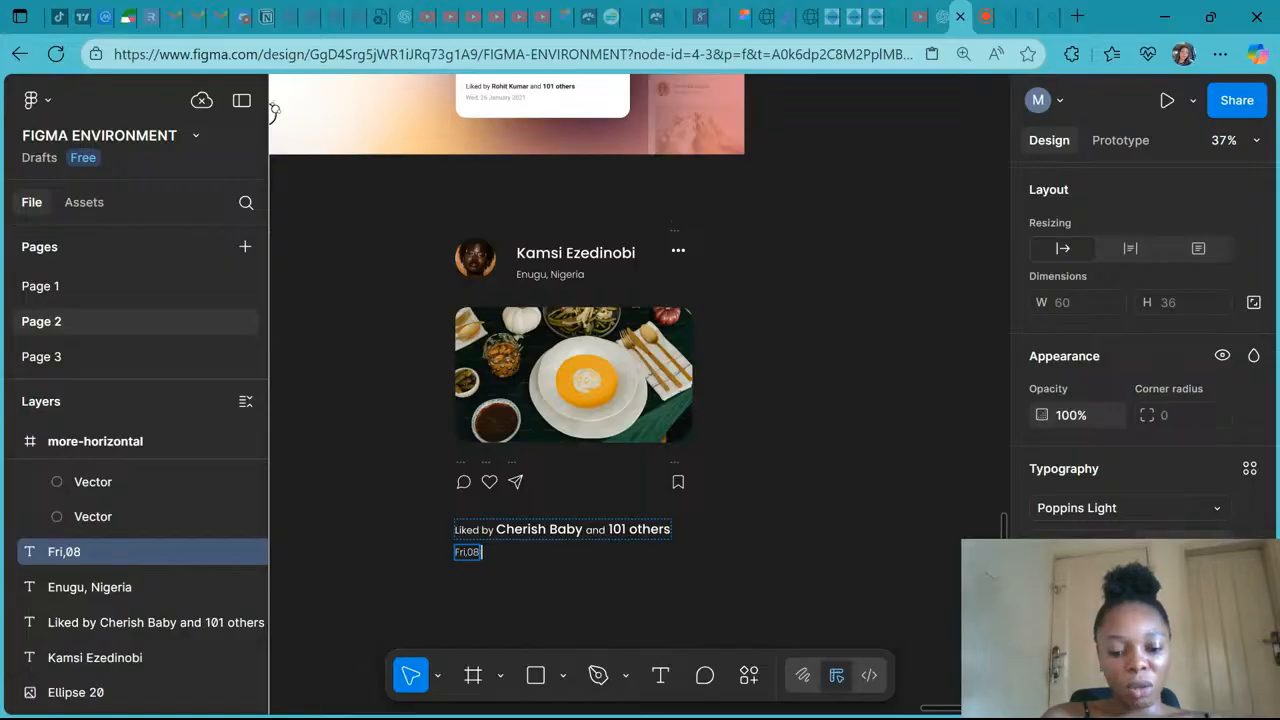
pyautogui.write(' Augus')
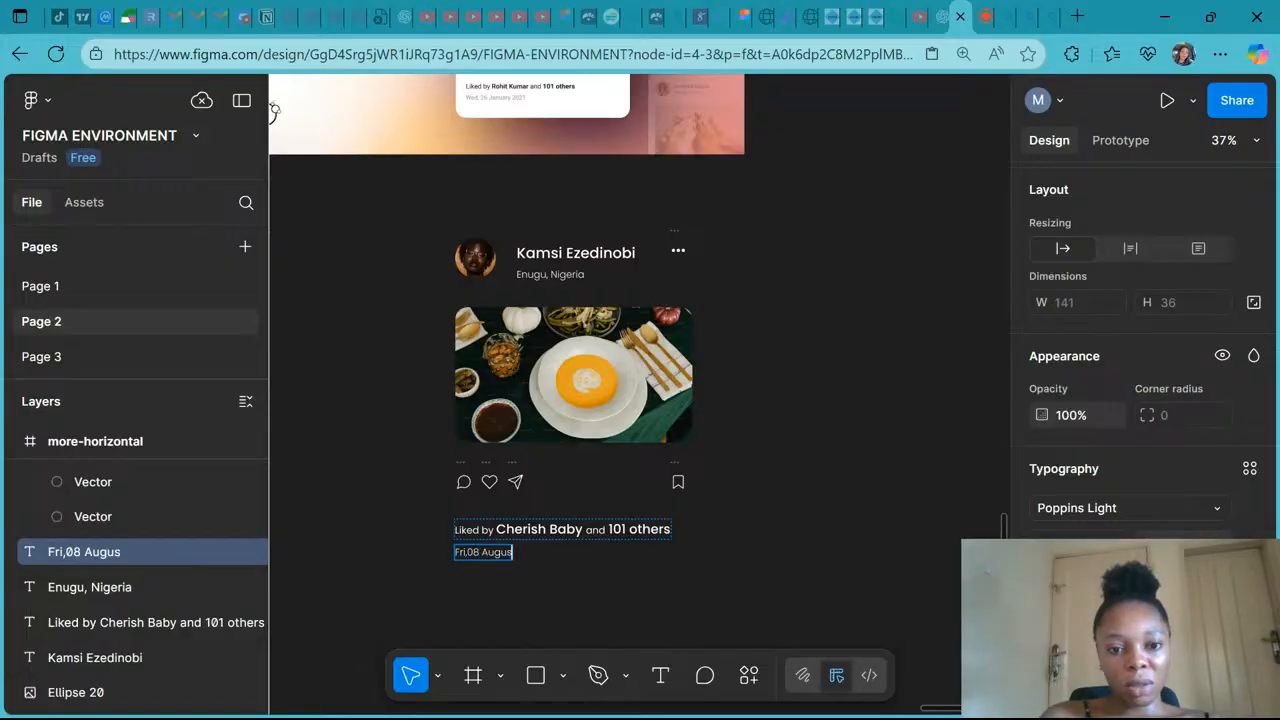
pyautogui.write('t')
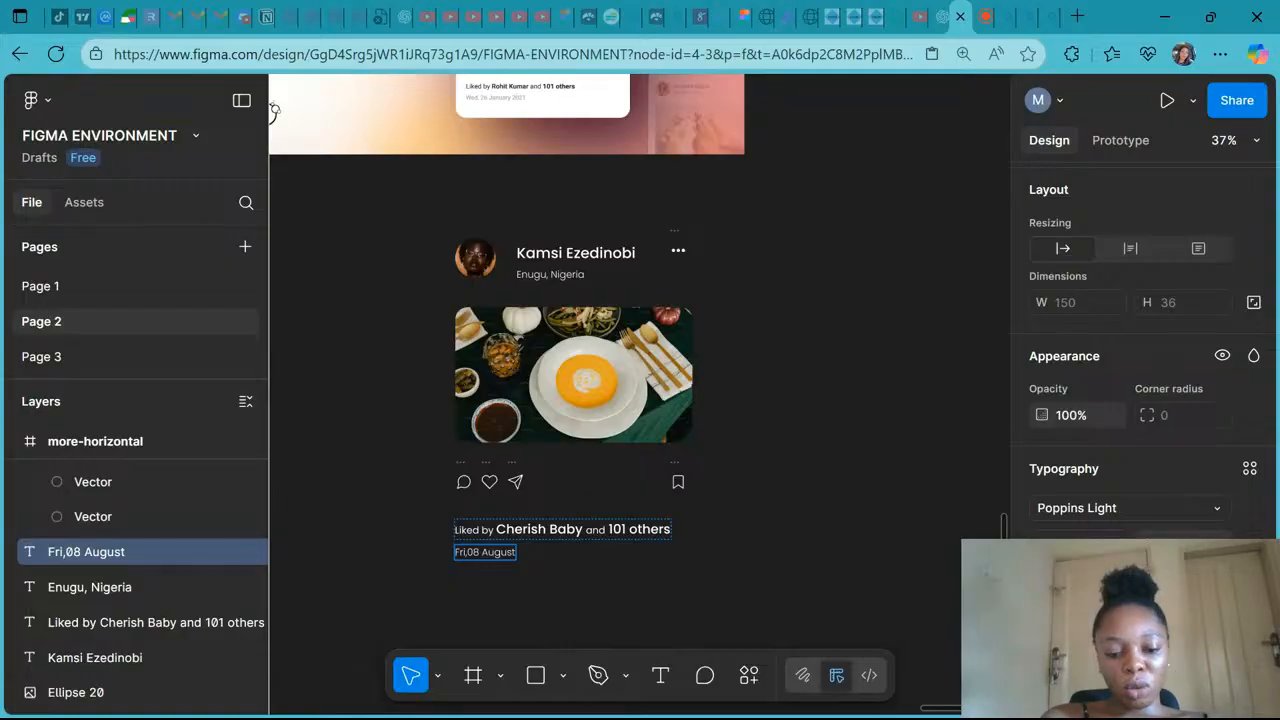
pyautogui.write(' 2025')
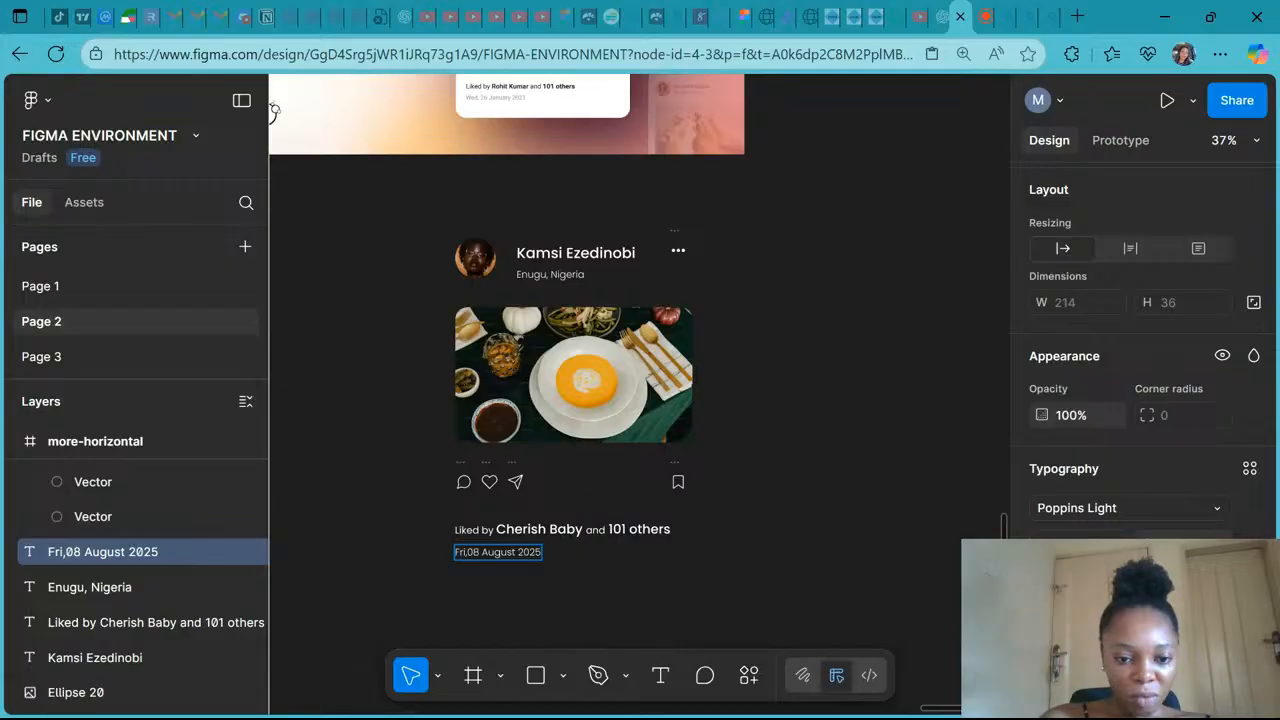
pyautogui.click(467, 552)
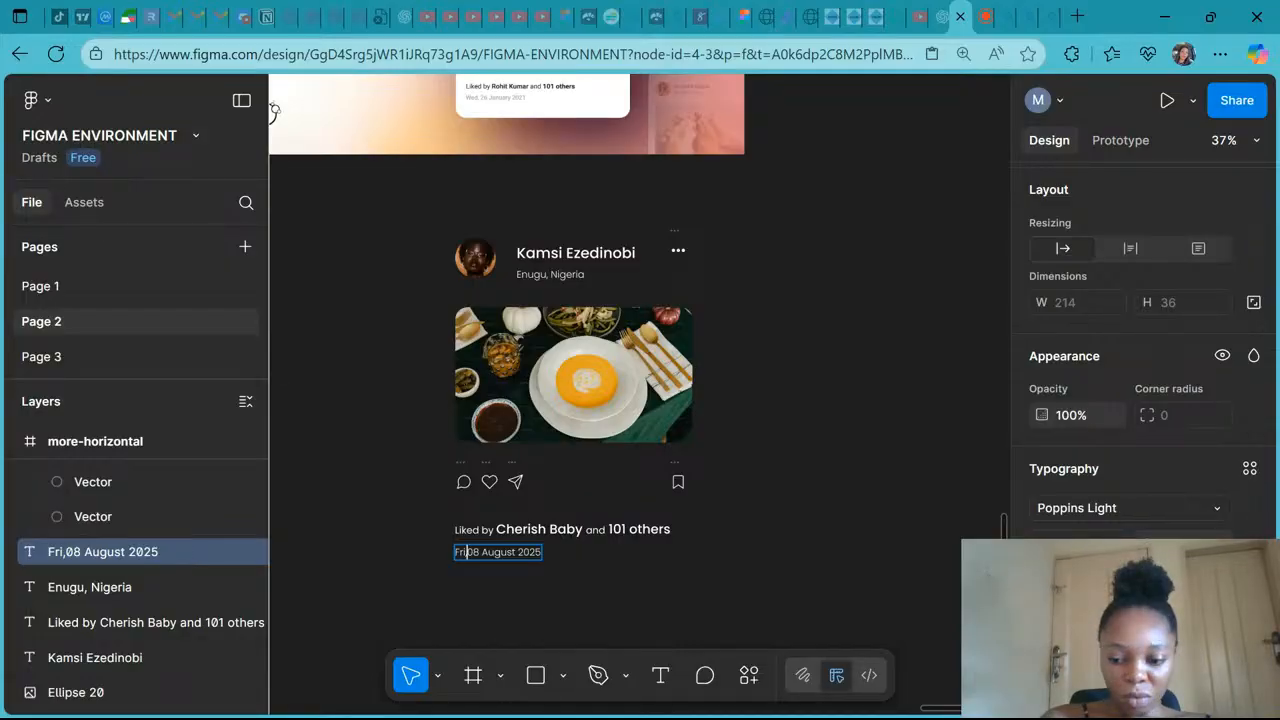
pyautogui.press('BackSpace')
pyautogui.press('Escape')
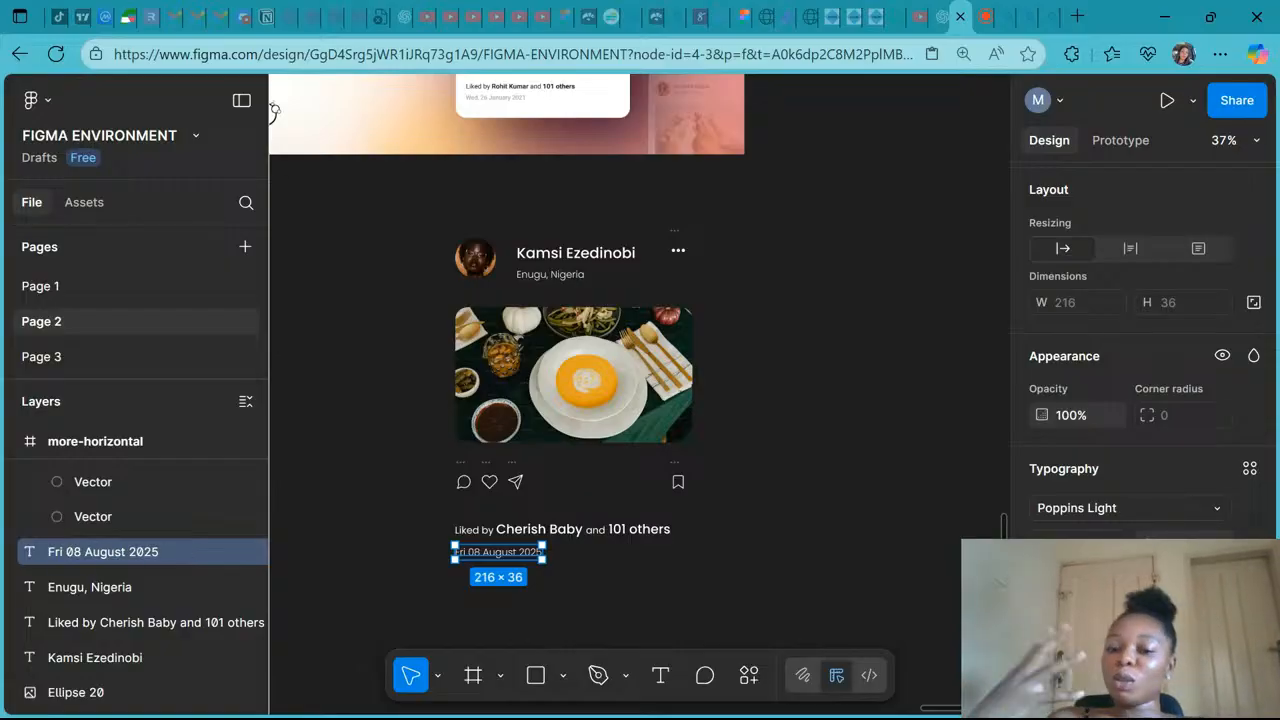
pyautogui.click(686, 572)
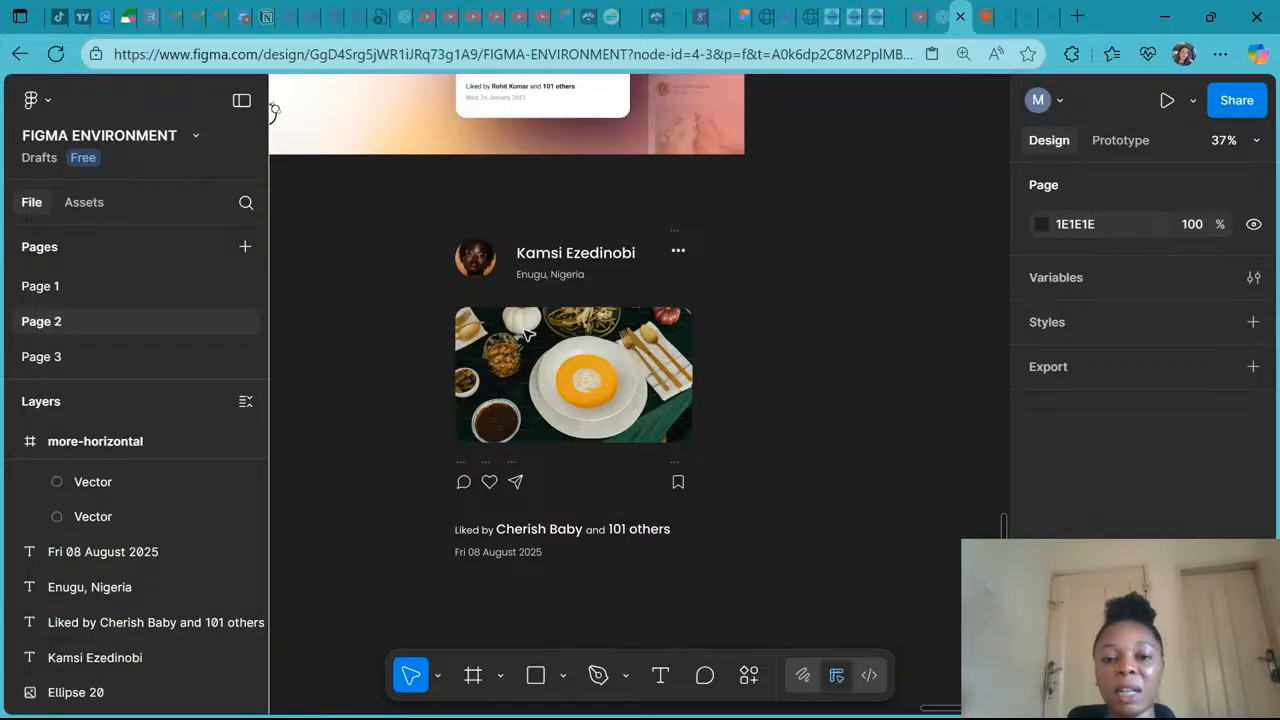
# - Inspect the card's name, image and location and compare them with the reference card thumbnail above
pyautogui.click(545, 256)
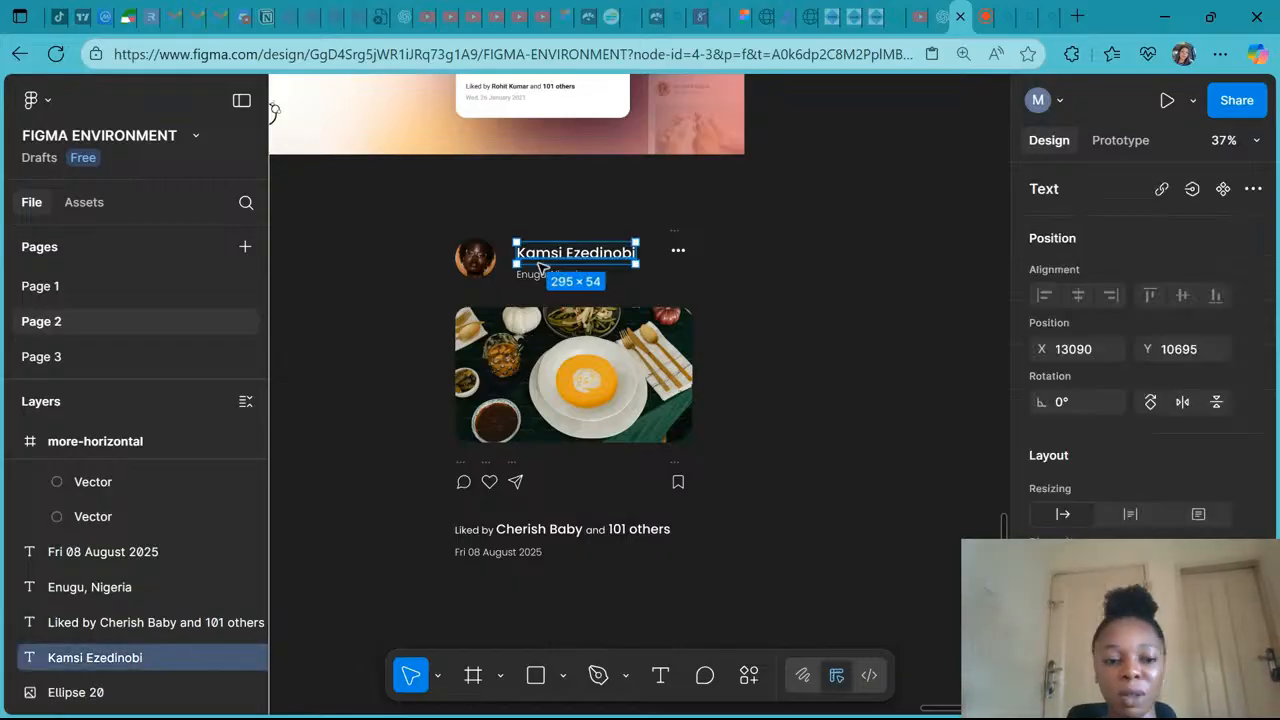
pyautogui.click(541, 368)
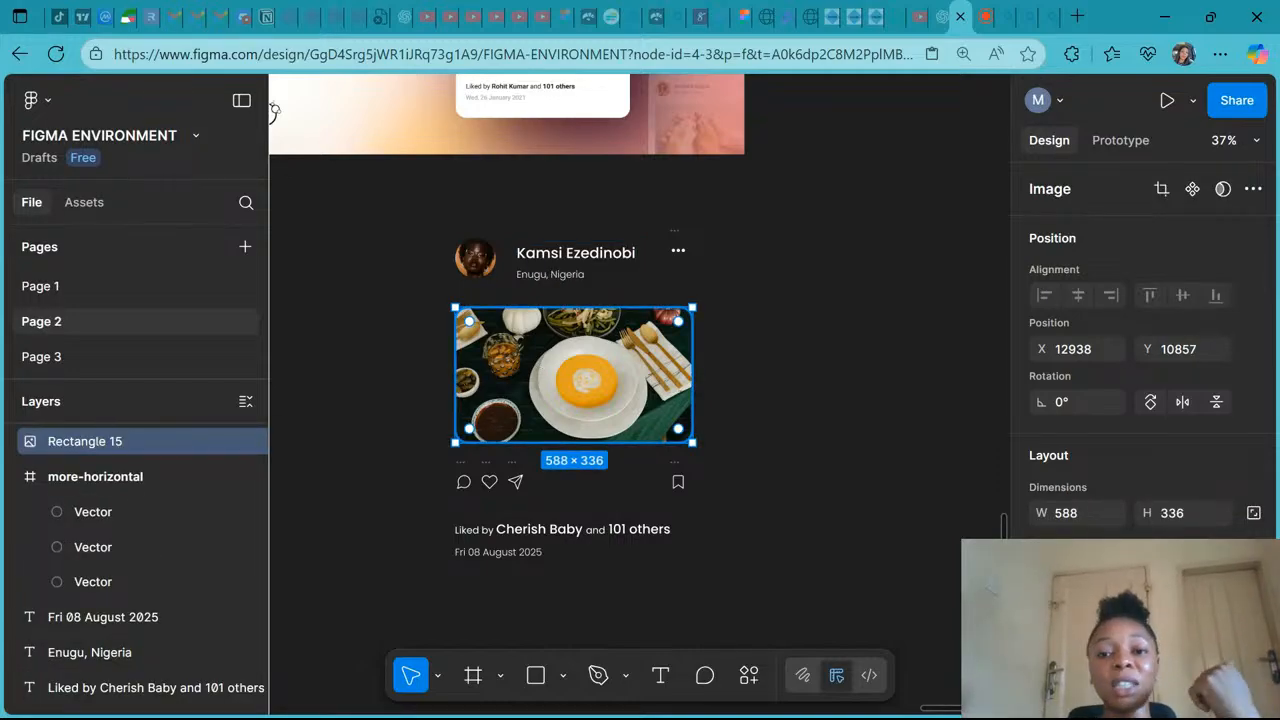
pyautogui.click(993, 12)
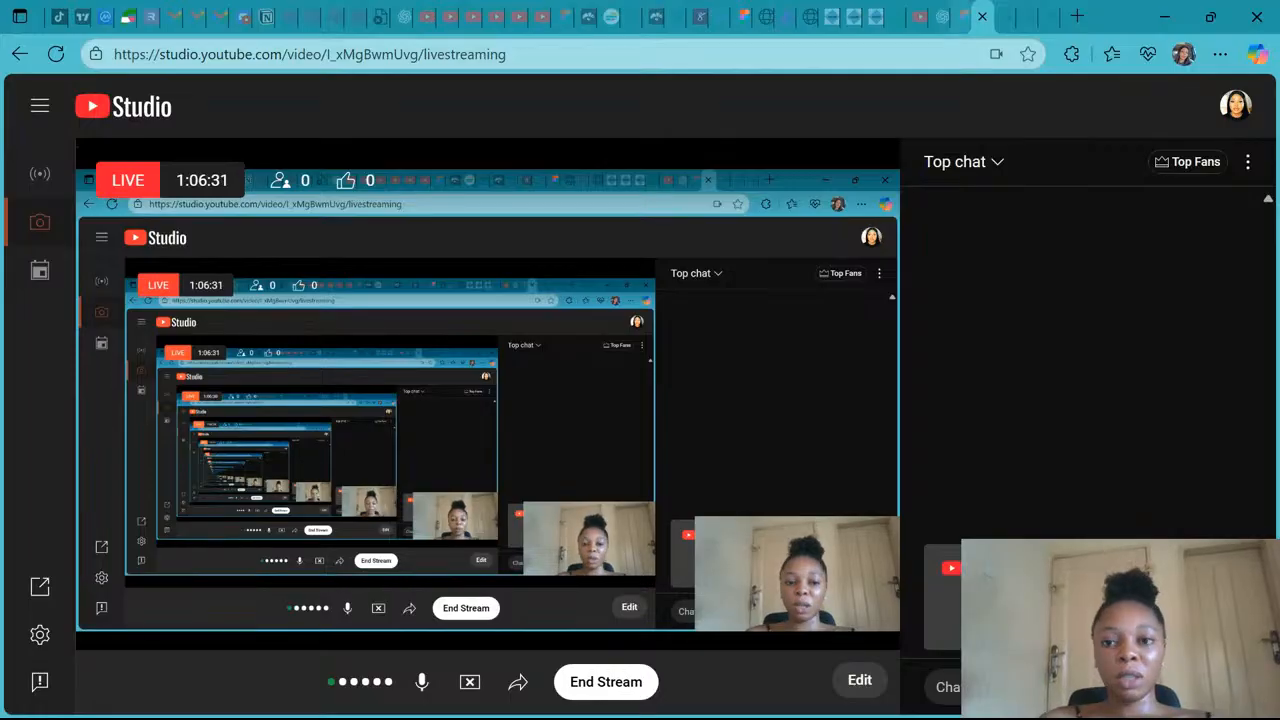
pyautogui.click(958, 16)
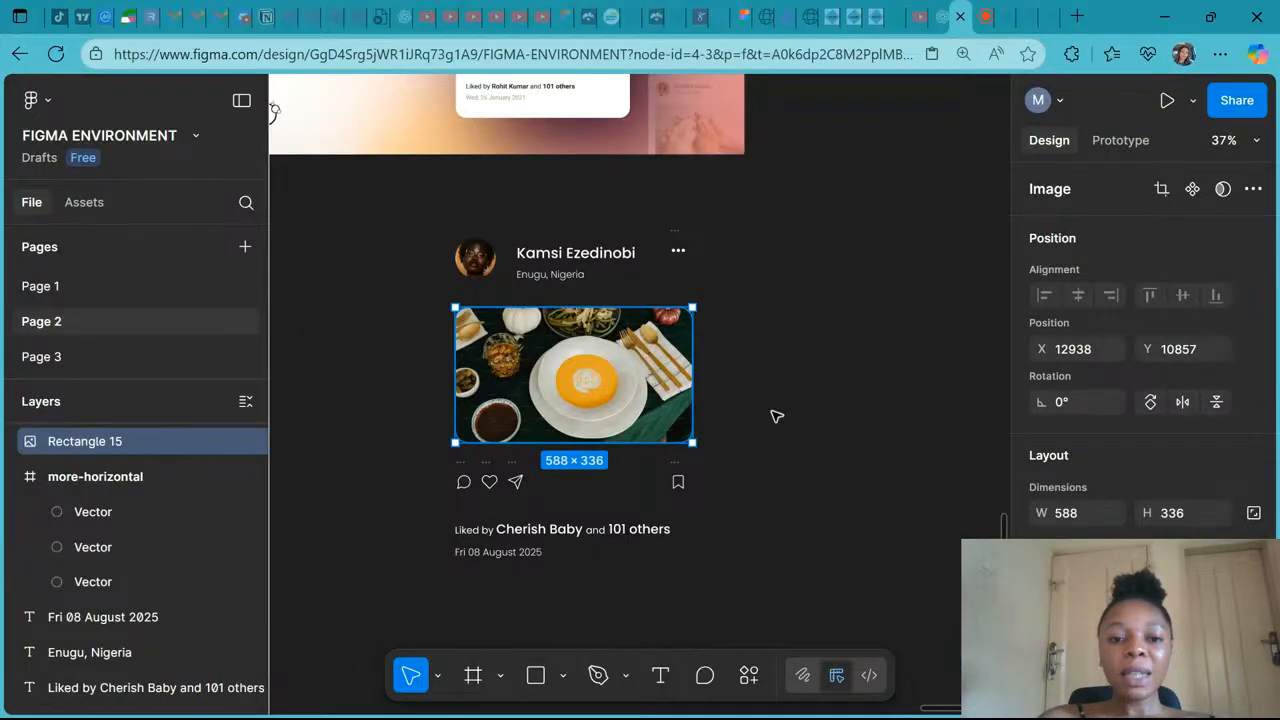
pyautogui.click(777, 416)
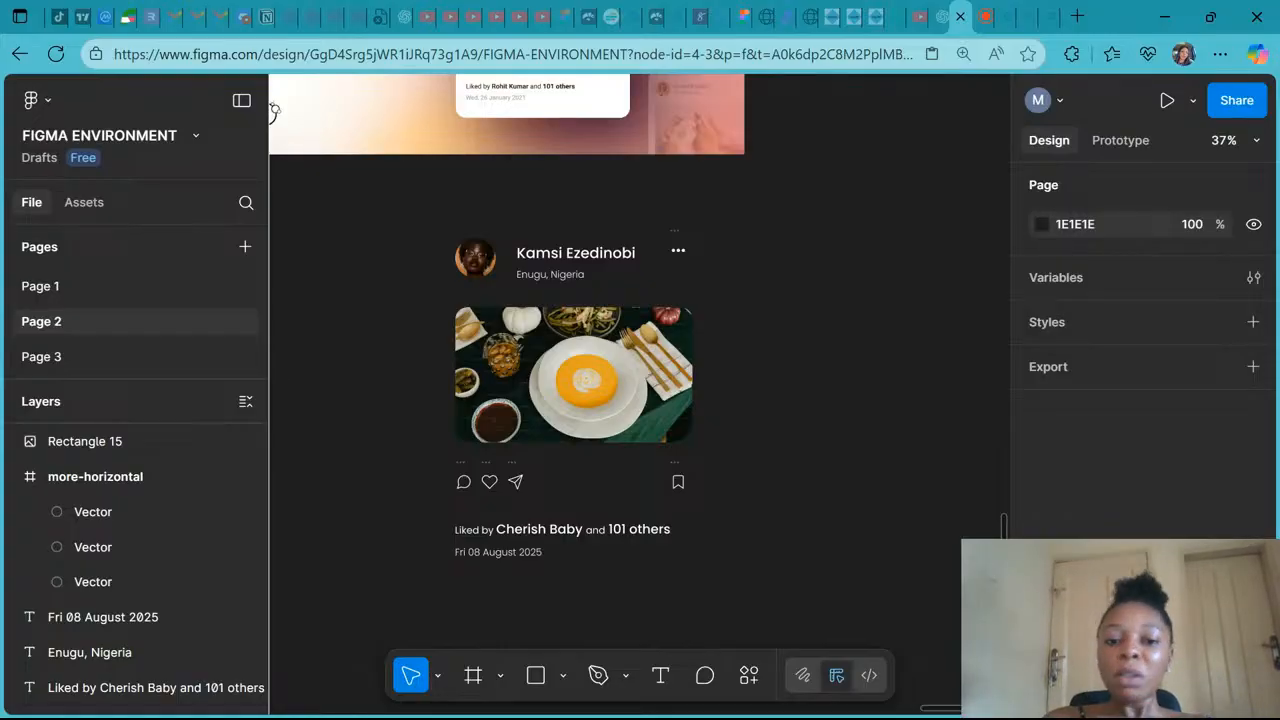
pyautogui.click(545, 276)
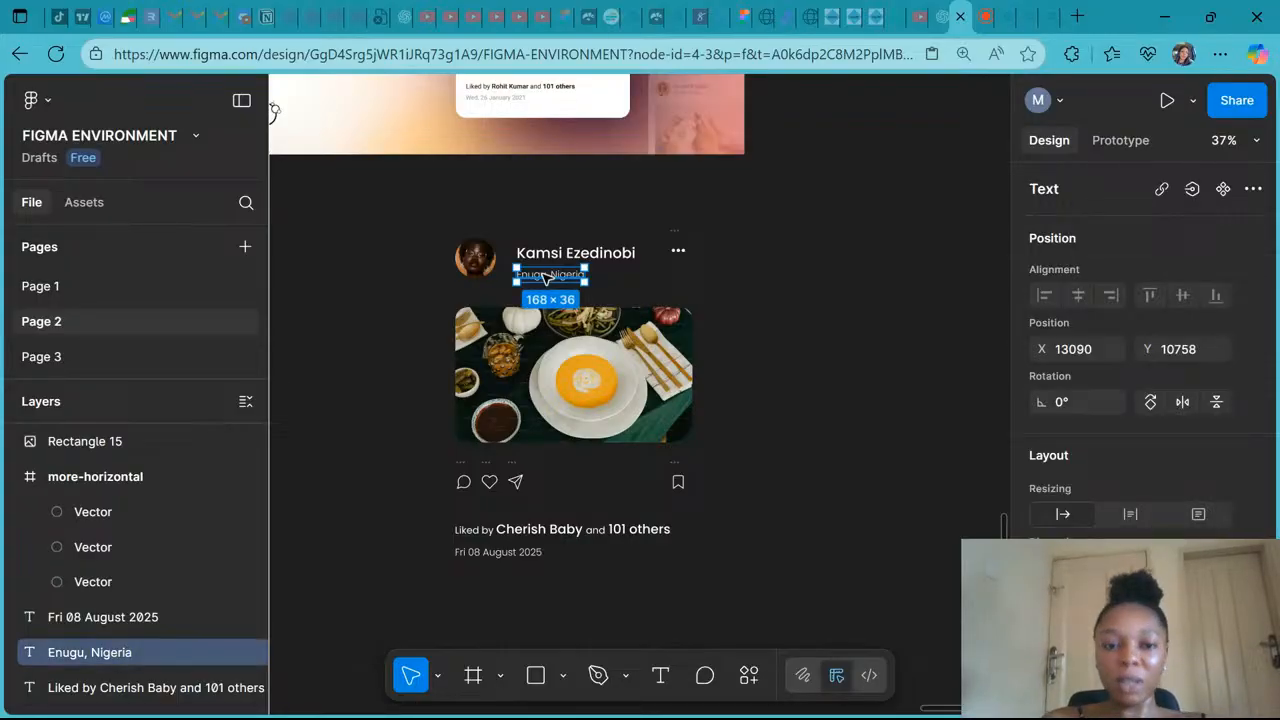
pyautogui.scroll(3, 545, 278)
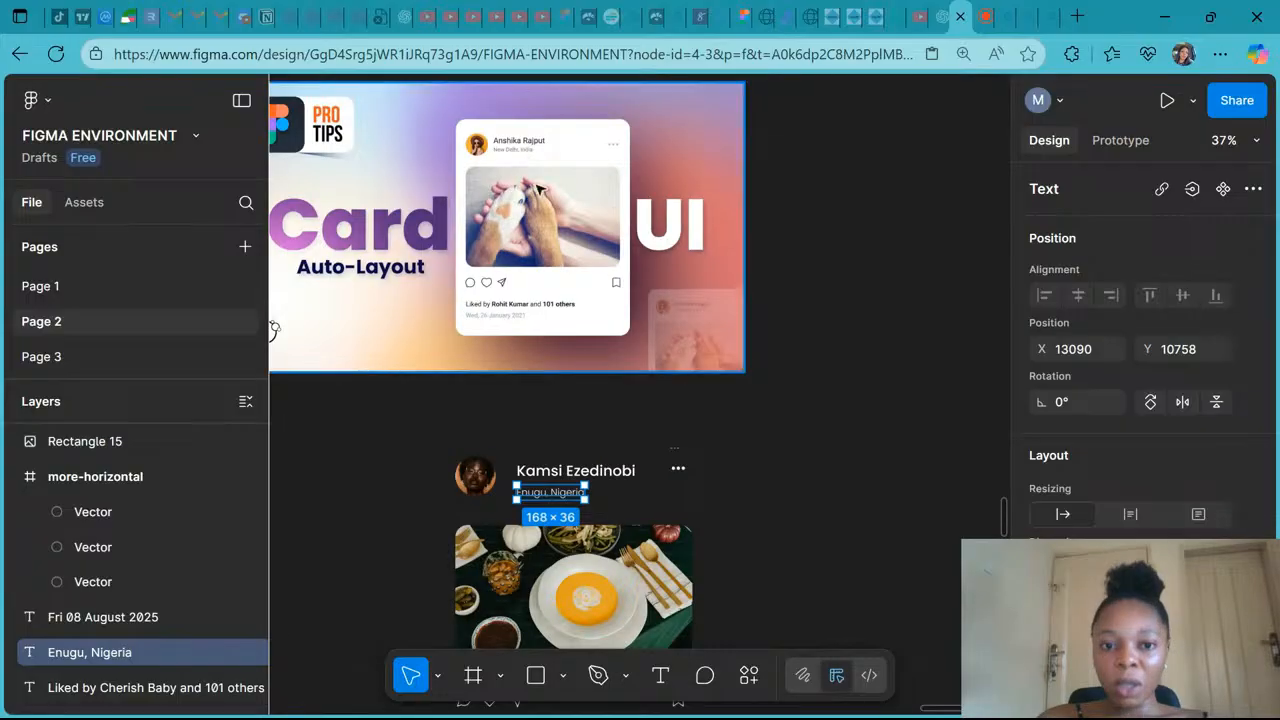
pyautogui.click(518, 160)
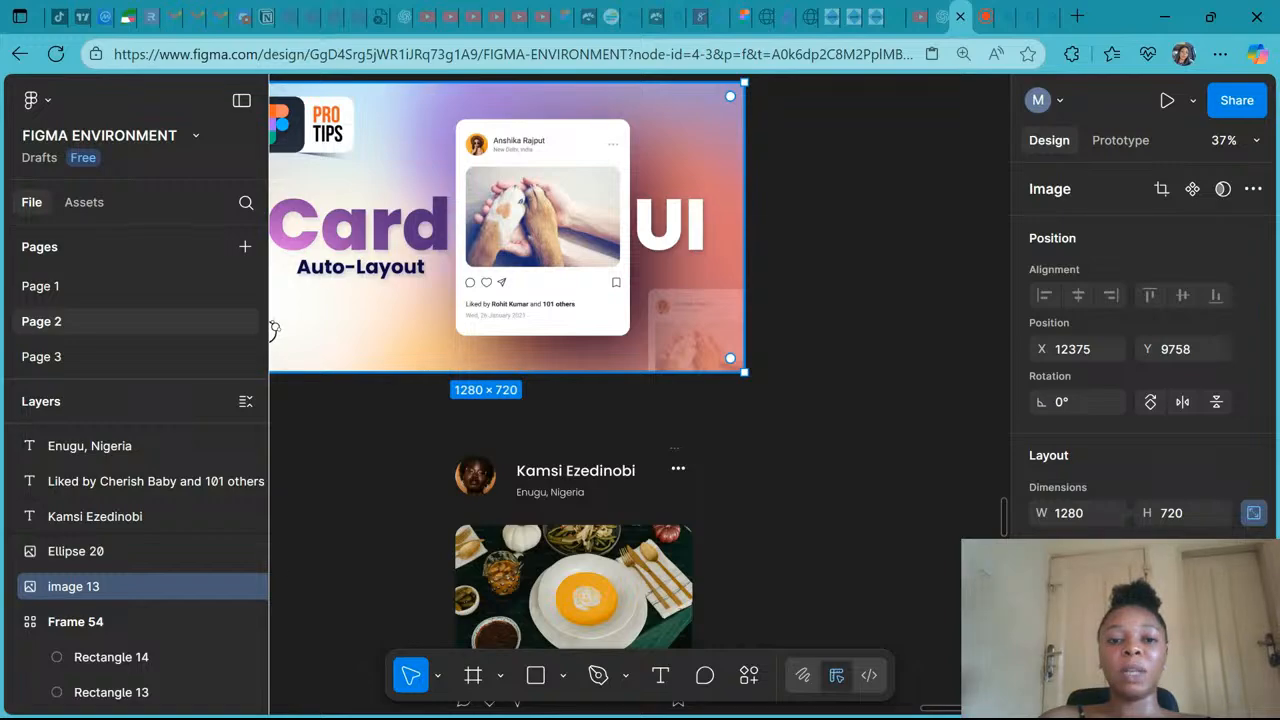
pyautogui.scroll(-1, 503, 232)
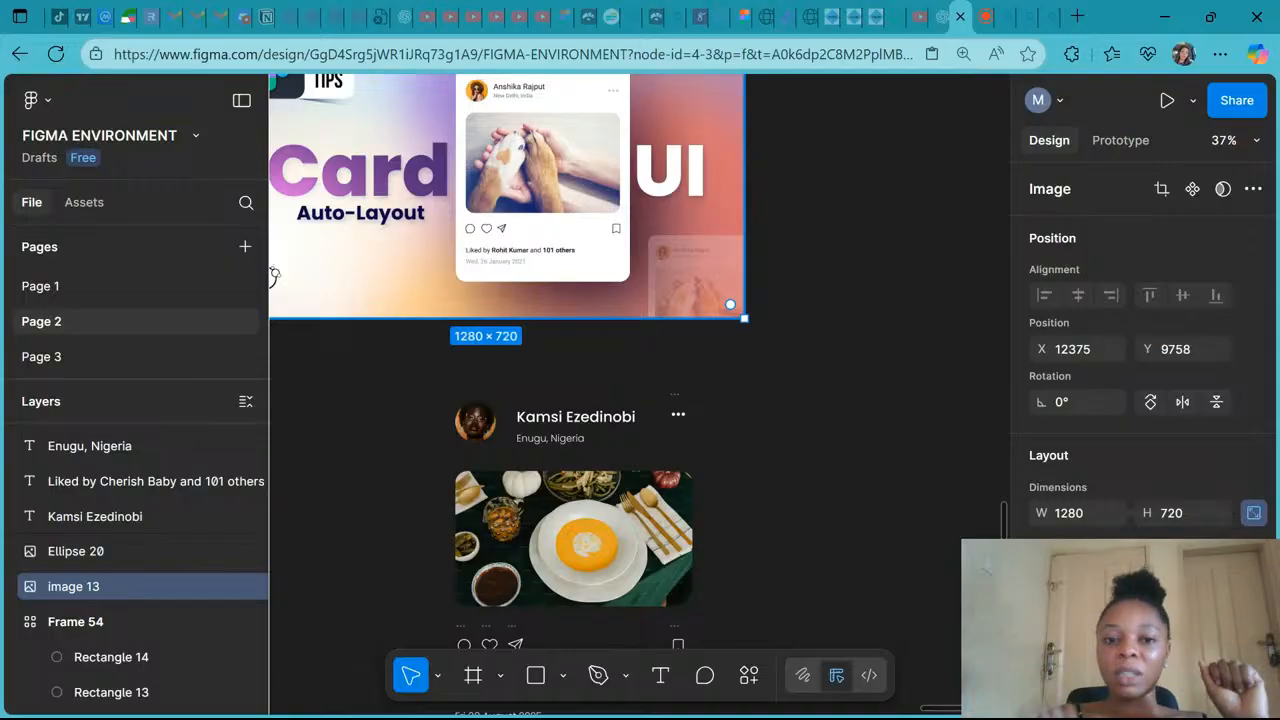
pyautogui.scroll(-1, 640, 400)
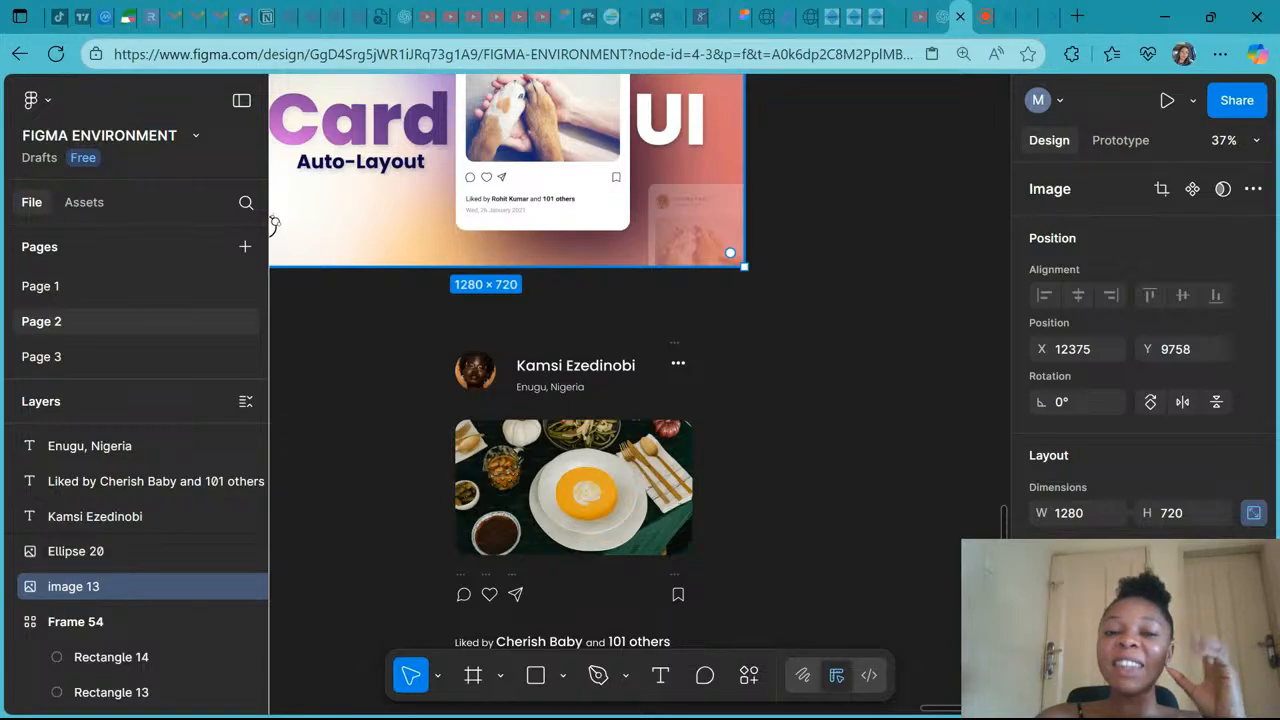
pyautogui.scroll(3, 555, 345)
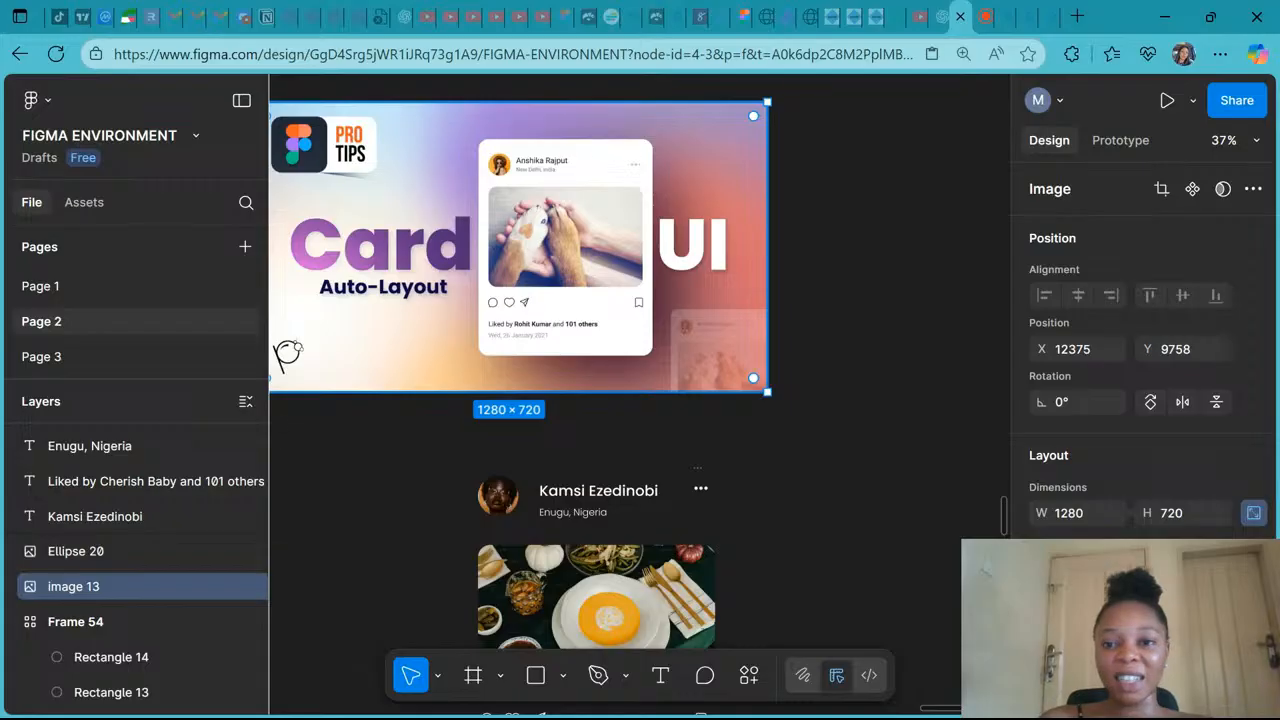
pyautogui.scroll(-4, 660, 300)
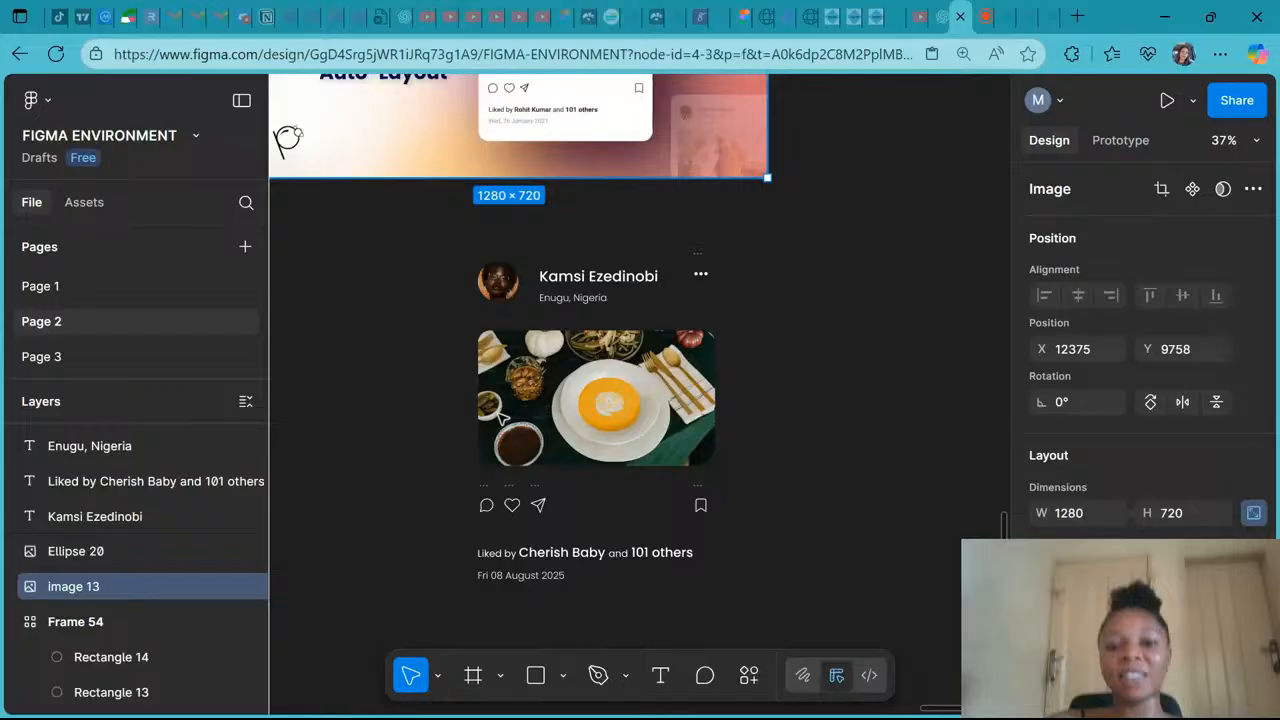
# - Wrap the name and location texts in a vertical auto layout frame and set its gap to 8
pyautogui.click(585, 278)
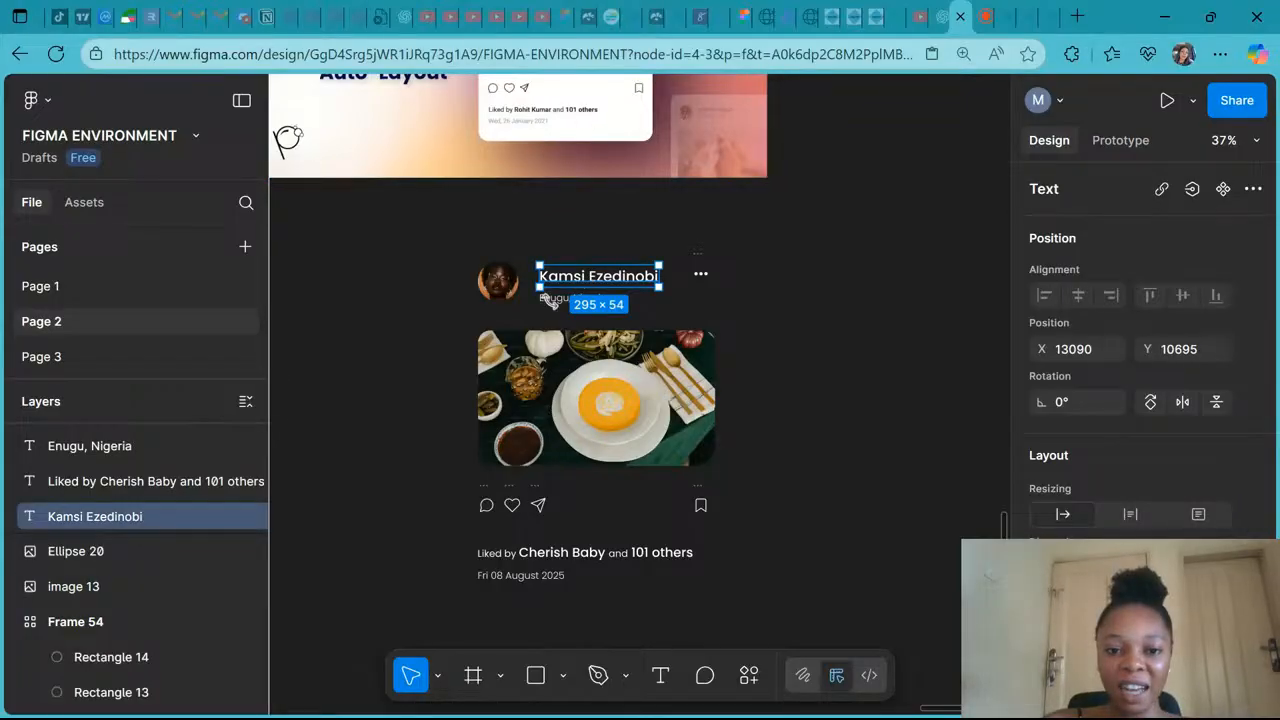
pyautogui.keyDown('shift'); pyautogui.click(553, 299); pyautogui.keyUp('shift')
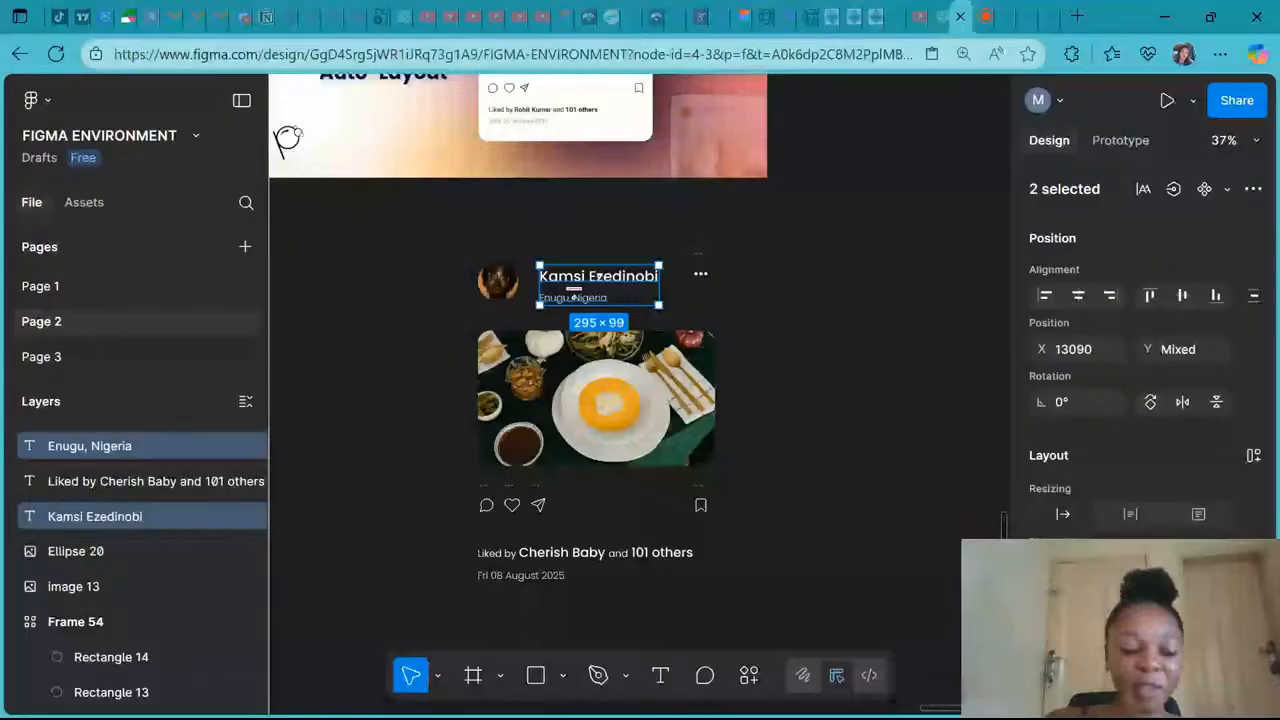
pyautogui.hotkey('shift', 'a')
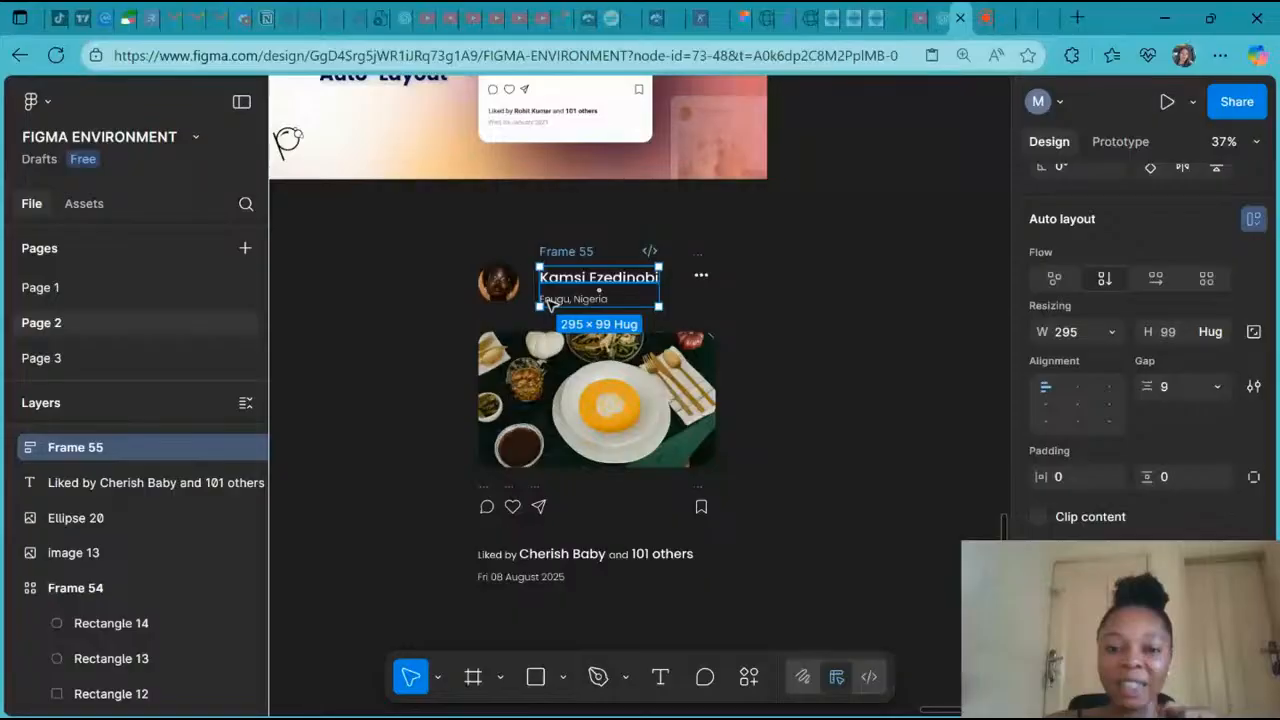
pyautogui.click(1170, 385)
pyautogui.write('8')
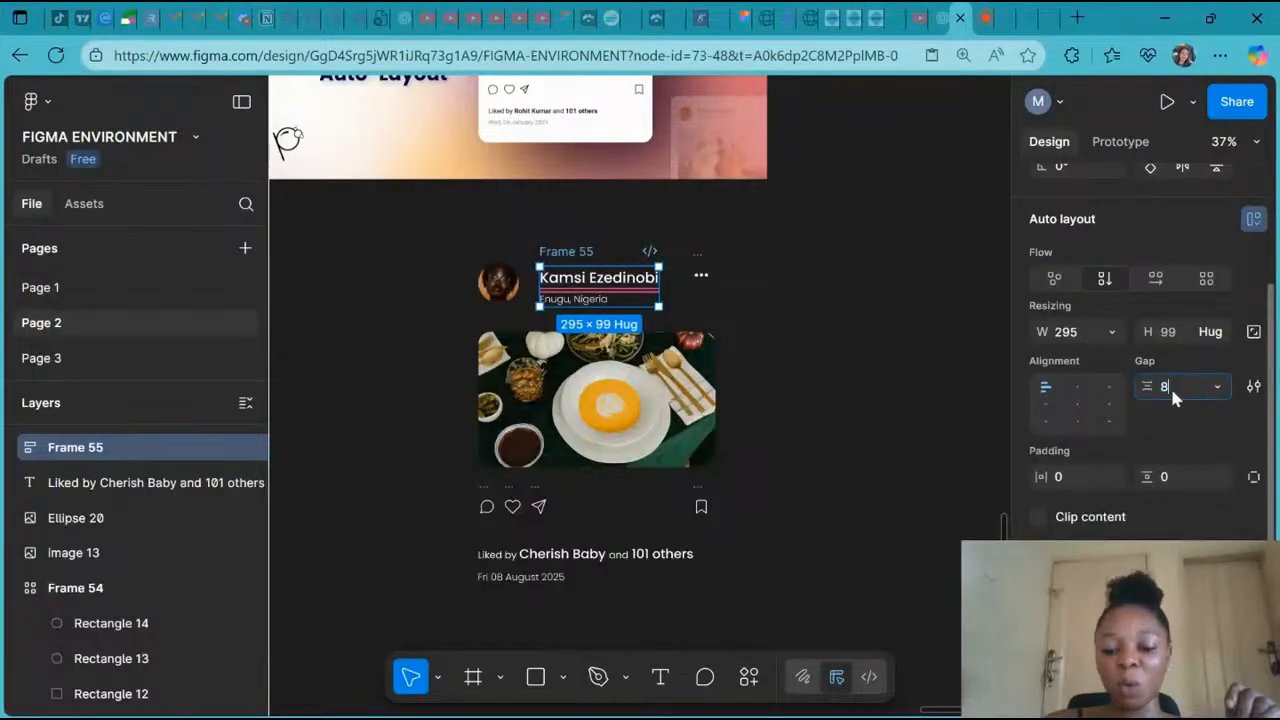
# - Wrap the avatar and the name-location frame in a horizontal auto layout frame with a gap of 12
pyautogui.press('Return')
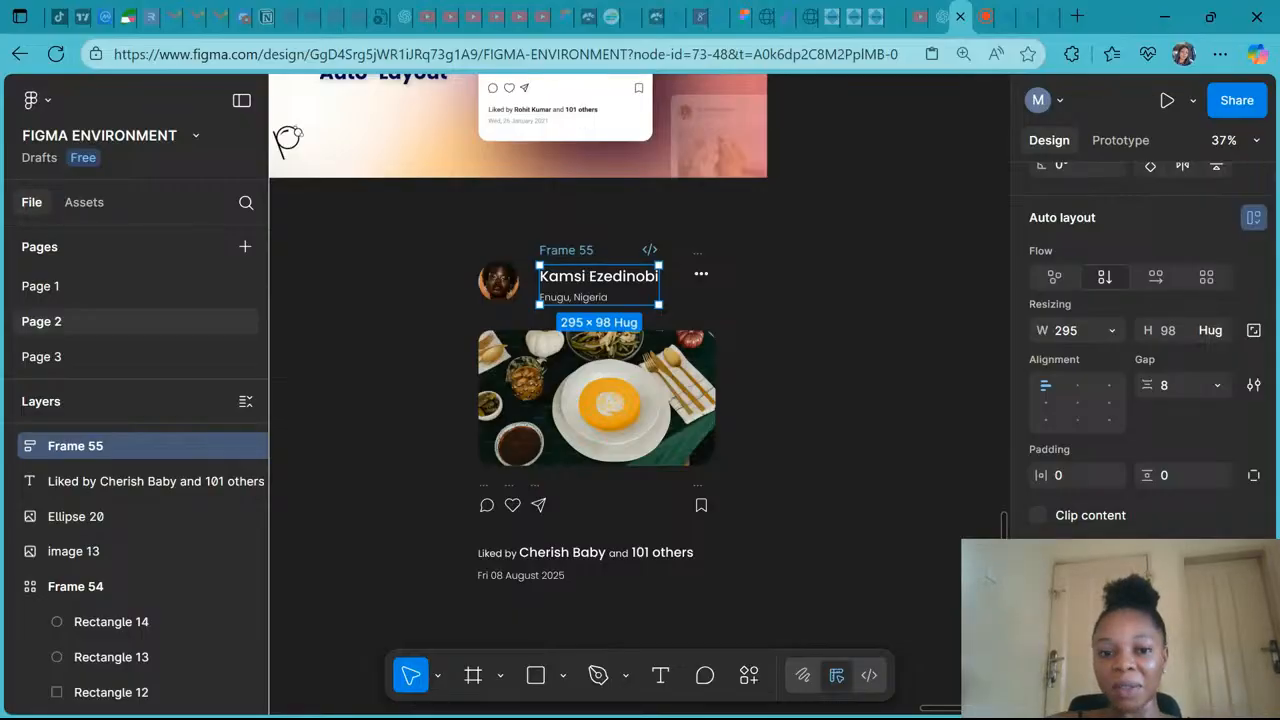
pyautogui.keyDown('shift'); pyautogui.click(497, 280); pyautogui.keyUp('shift')
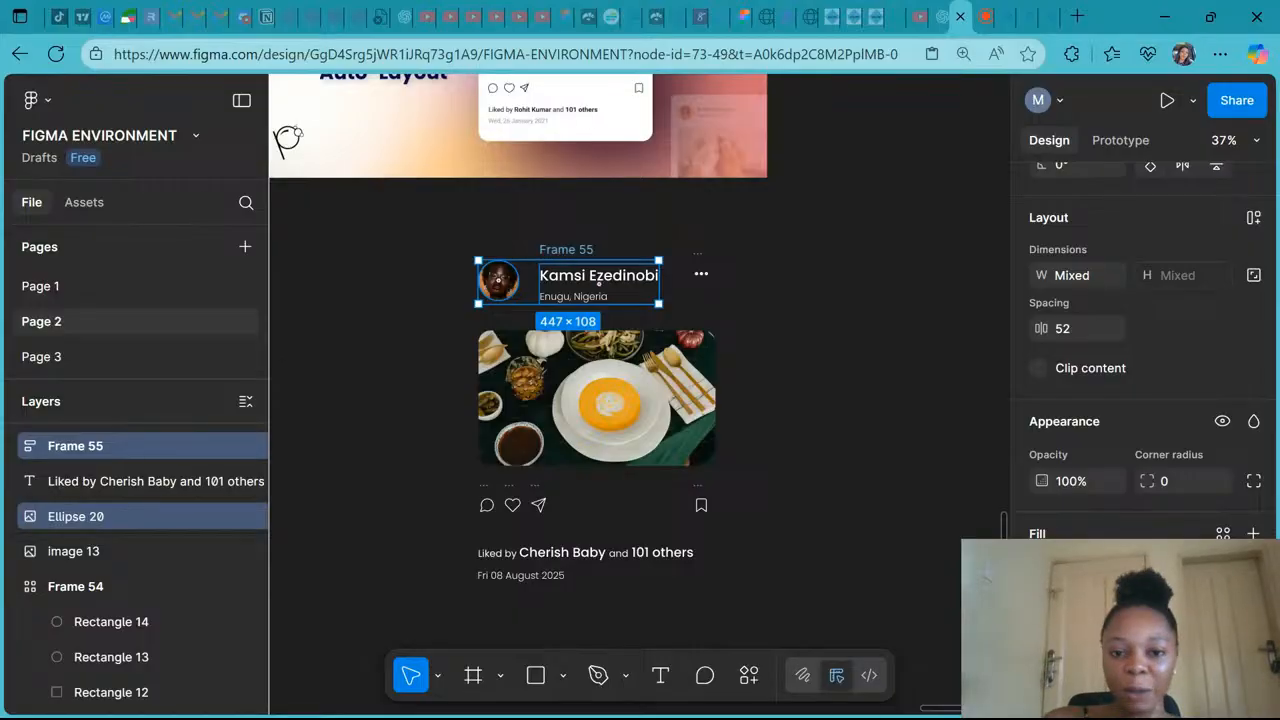
pyautogui.hotkey('shift', 'a')
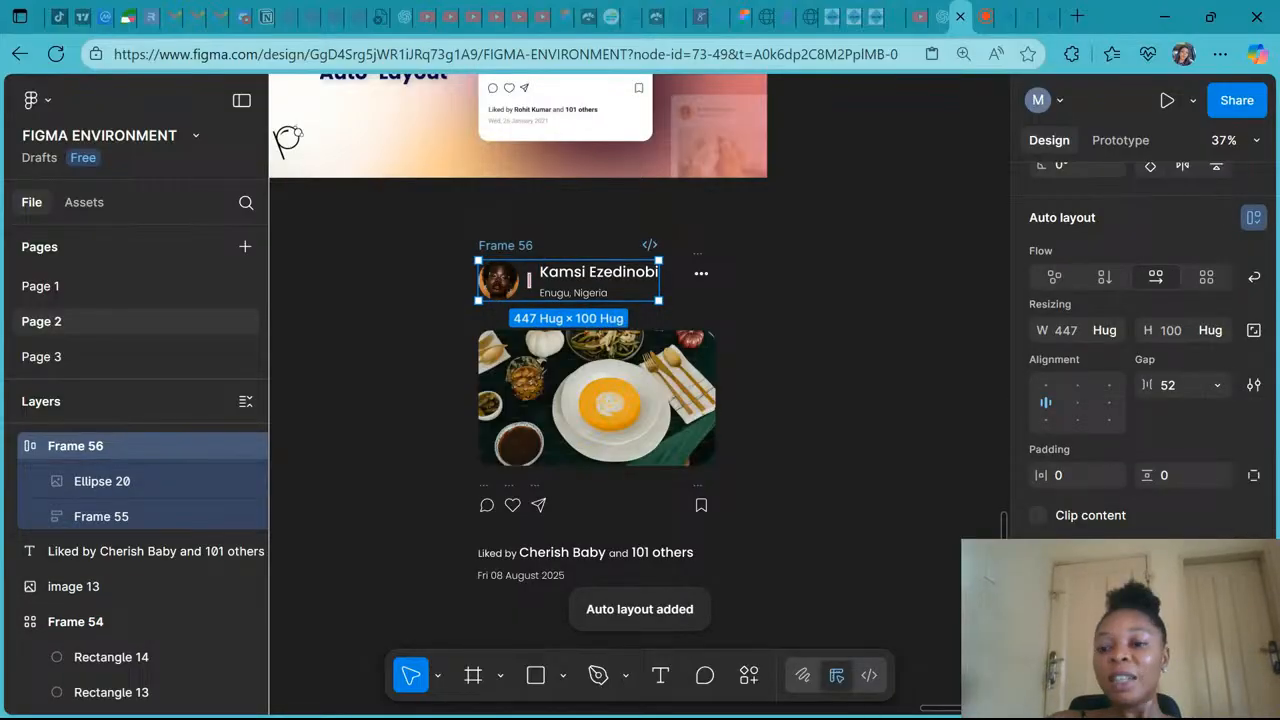
pyautogui.click(1165, 385)
pyautogui.write('12')
pyautogui.press('Return')
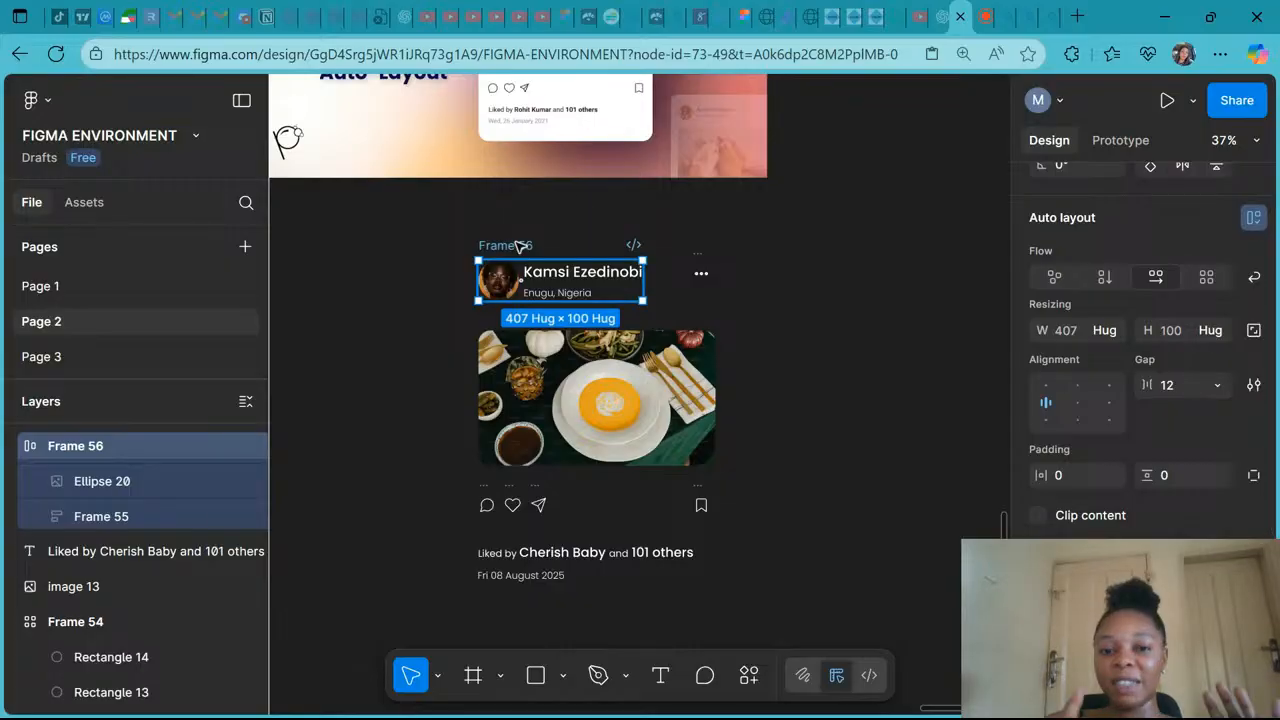
# - Wrap the avatar-name group and the menu icon in a horizontal auto layout frame
pyautogui.click(701, 271)
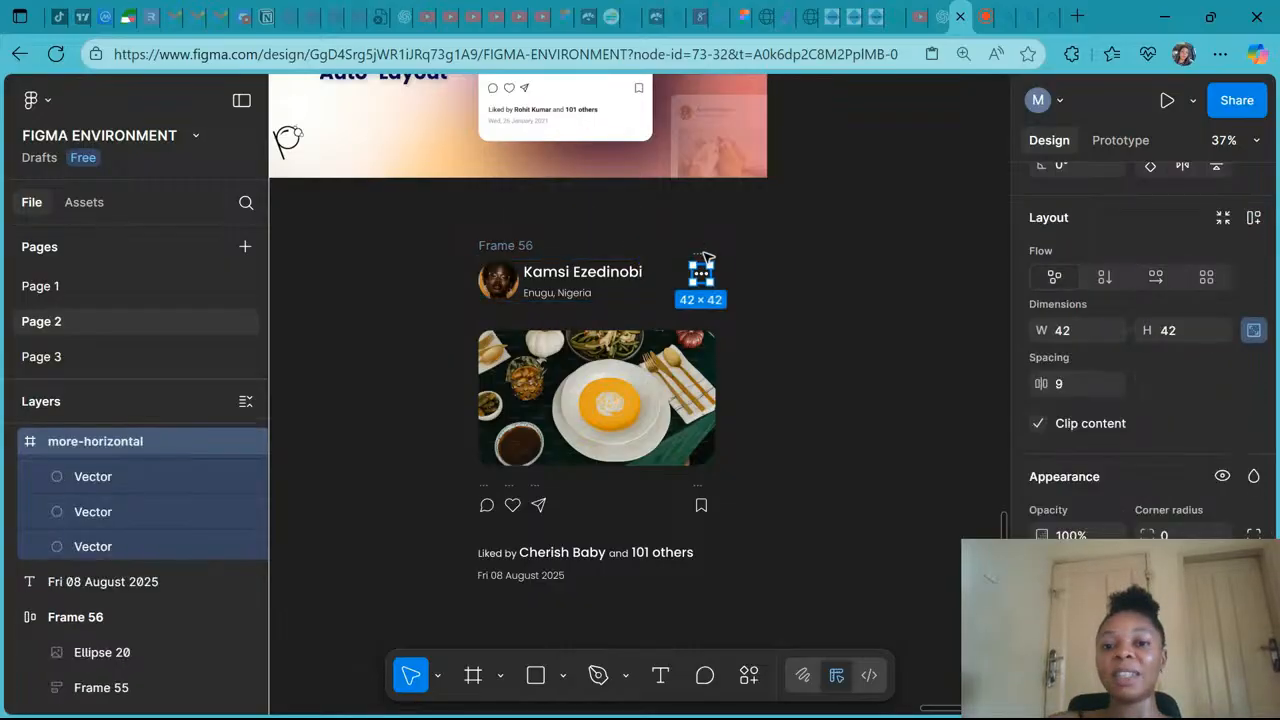
pyautogui.keyDown('shift'); pyautogui.click(507, 248); pyautogui.keyUp('shift')
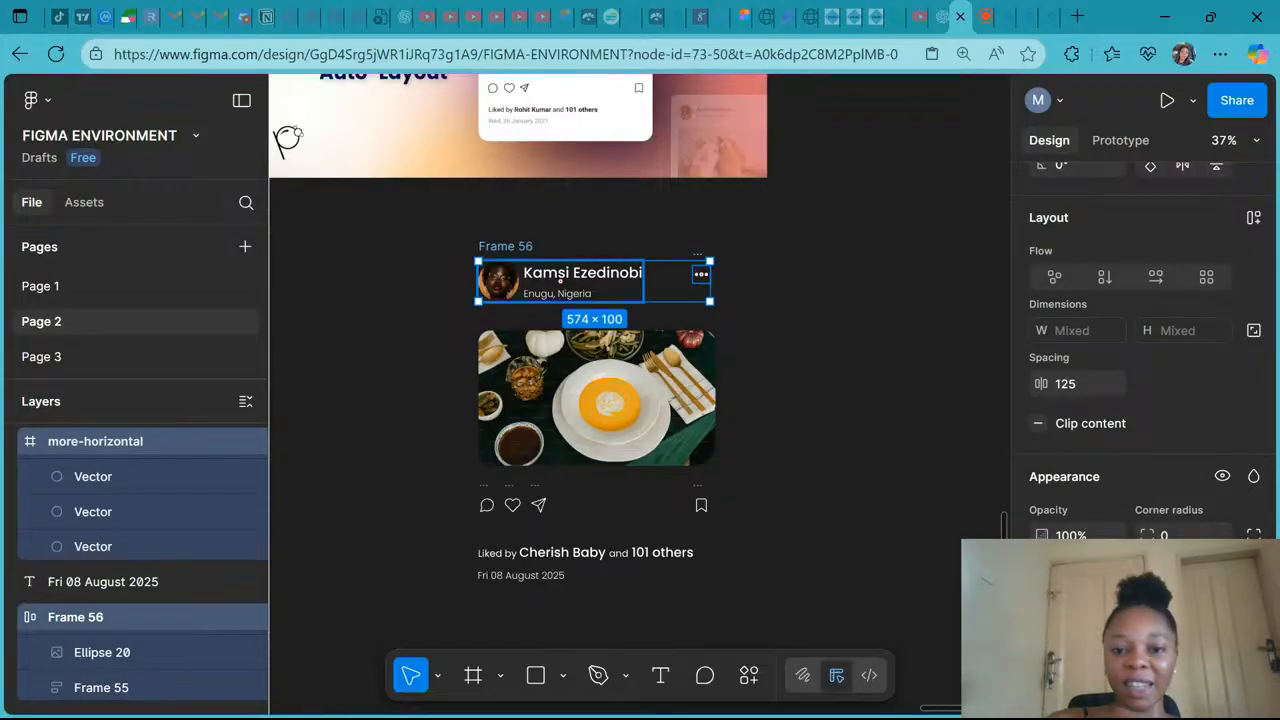
pyautogui.hotkey('shift', 'a')
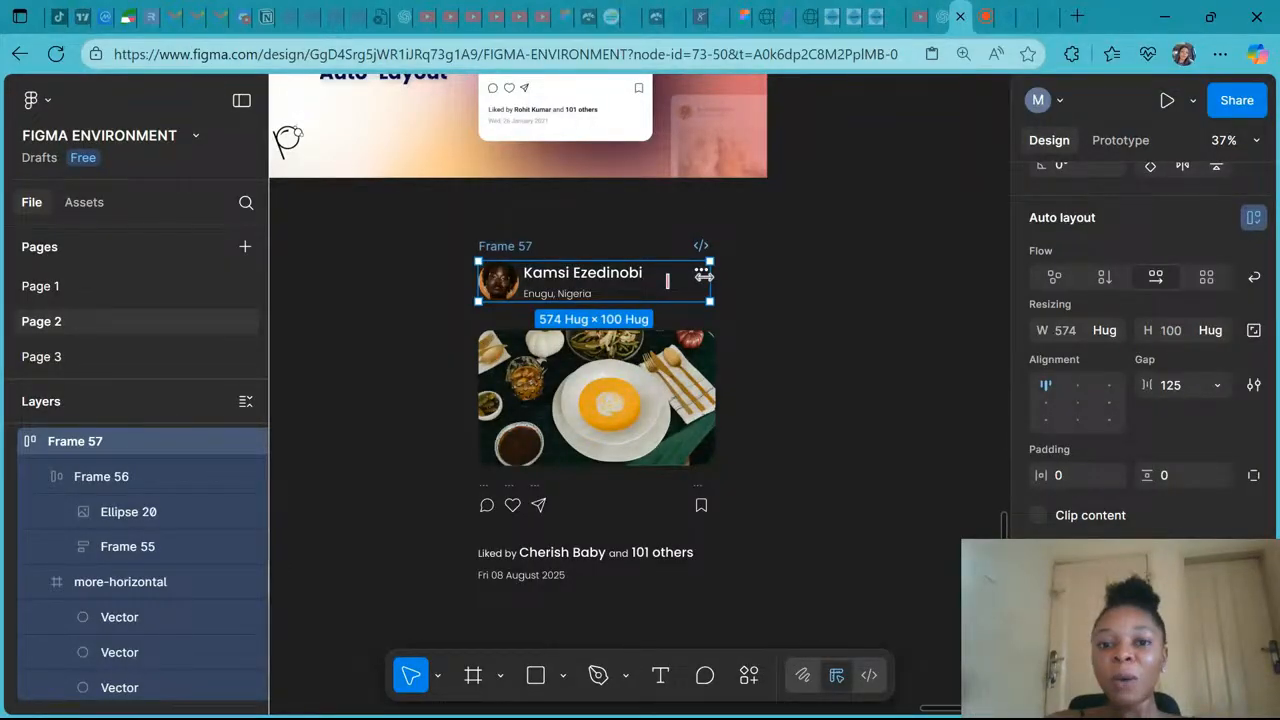
# - Set the header frame's alignment to left, vertically centred
pyautogui.scroll(3, 704, 276)
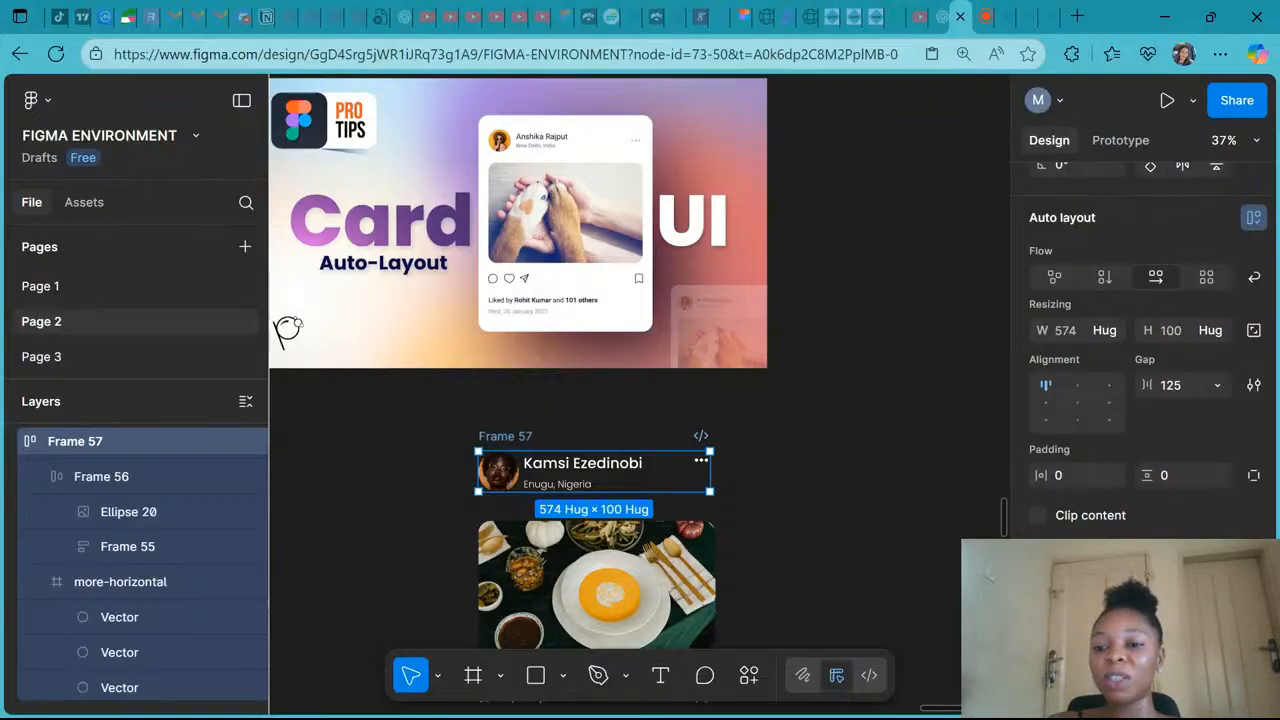
pyautogui.scroll(-2, 640, 400)
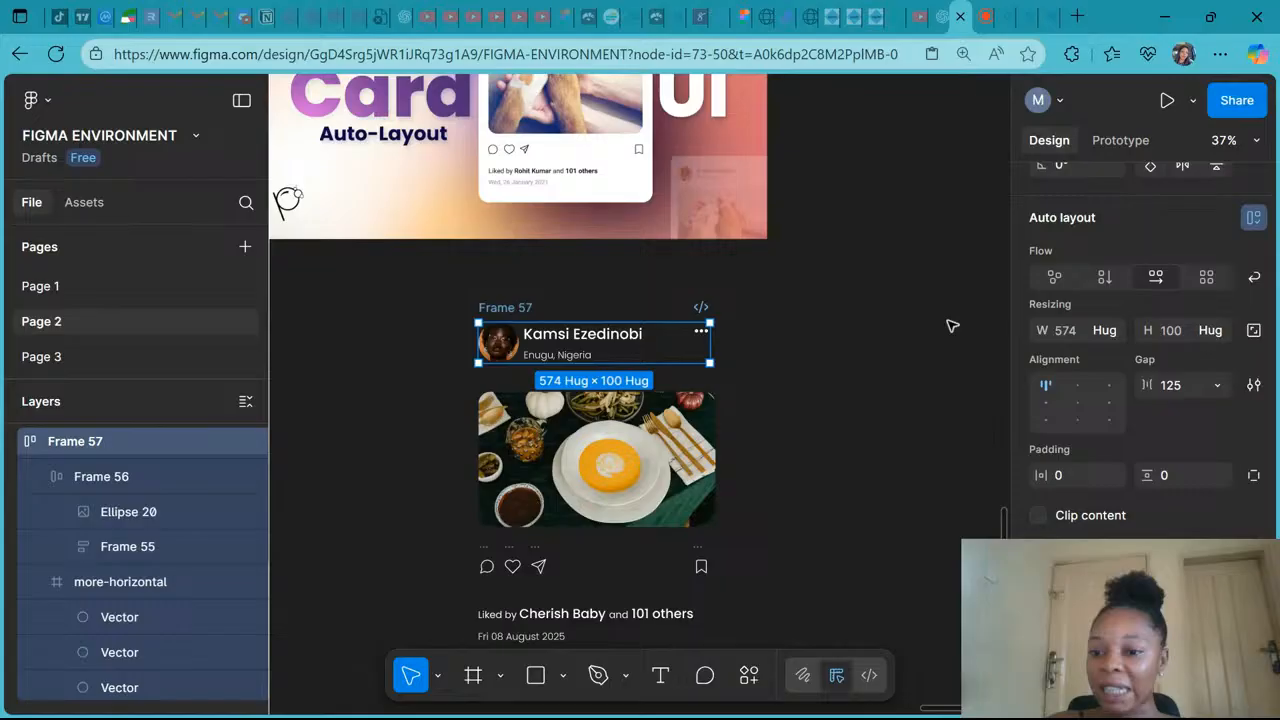
pyautogui.click(1077, 404)
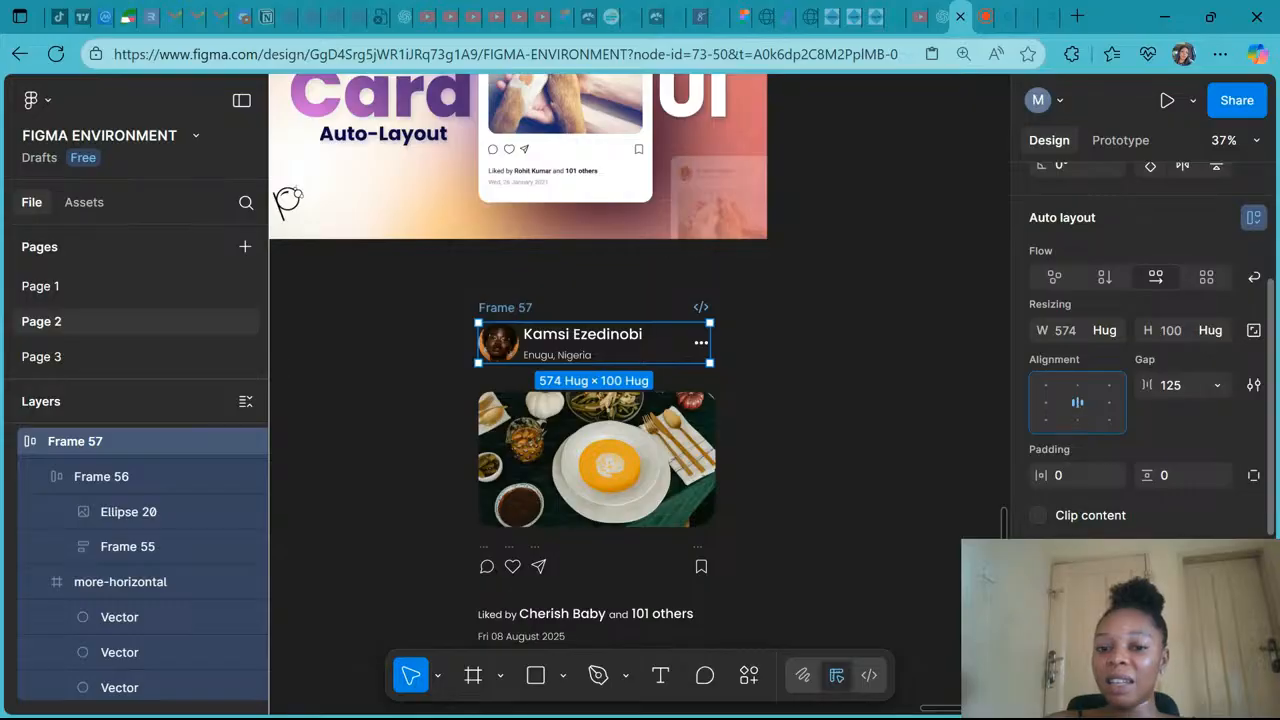
pyautogui.click(1110, 404)
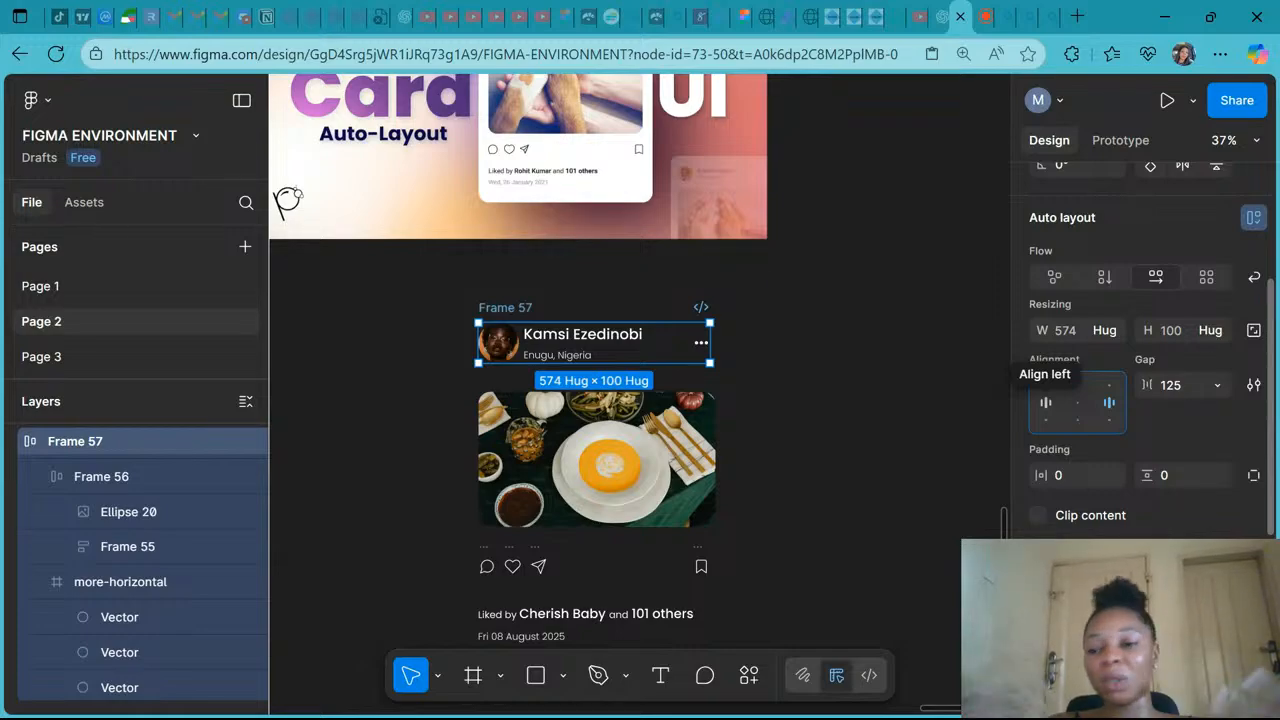
pyautogui.click(1045, 405)
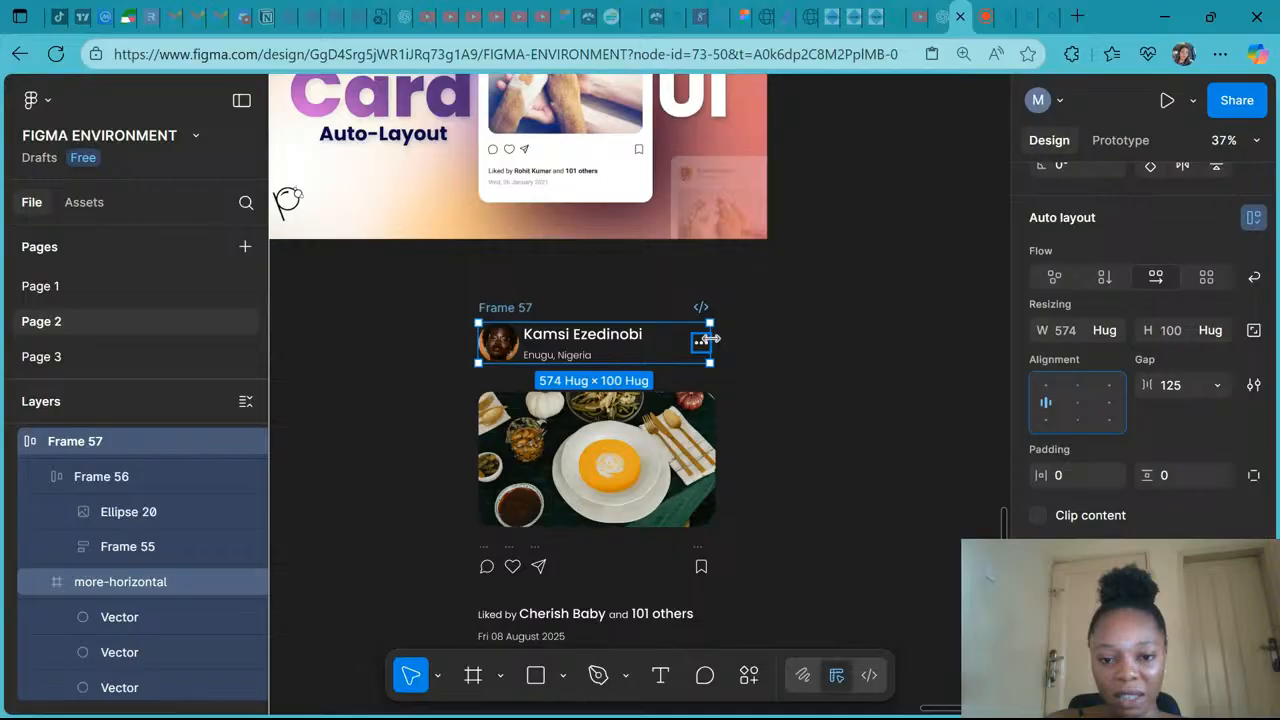
# - Try widening the header frame with its items aligned right, undoing each widening
pyautogui.moveTo(710, 339); pyautogui.dragTo(856, 333)
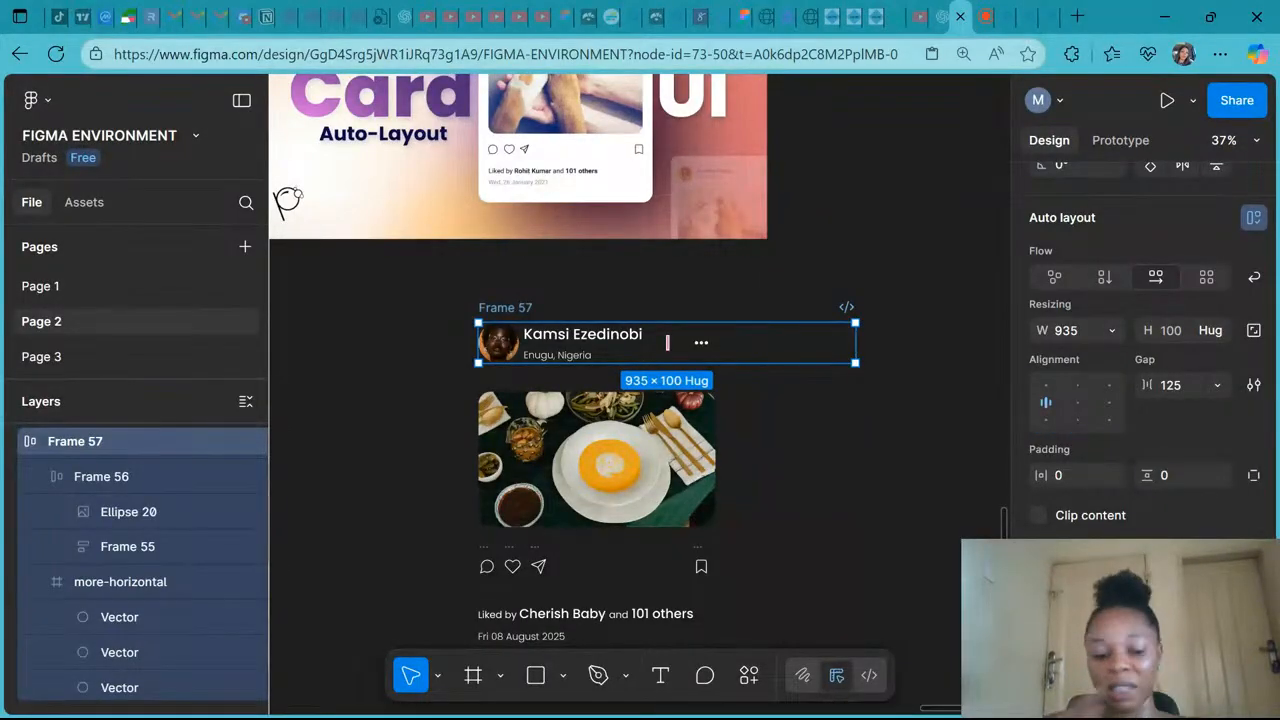
pyautogui.hotkey('ctrl', 'z')
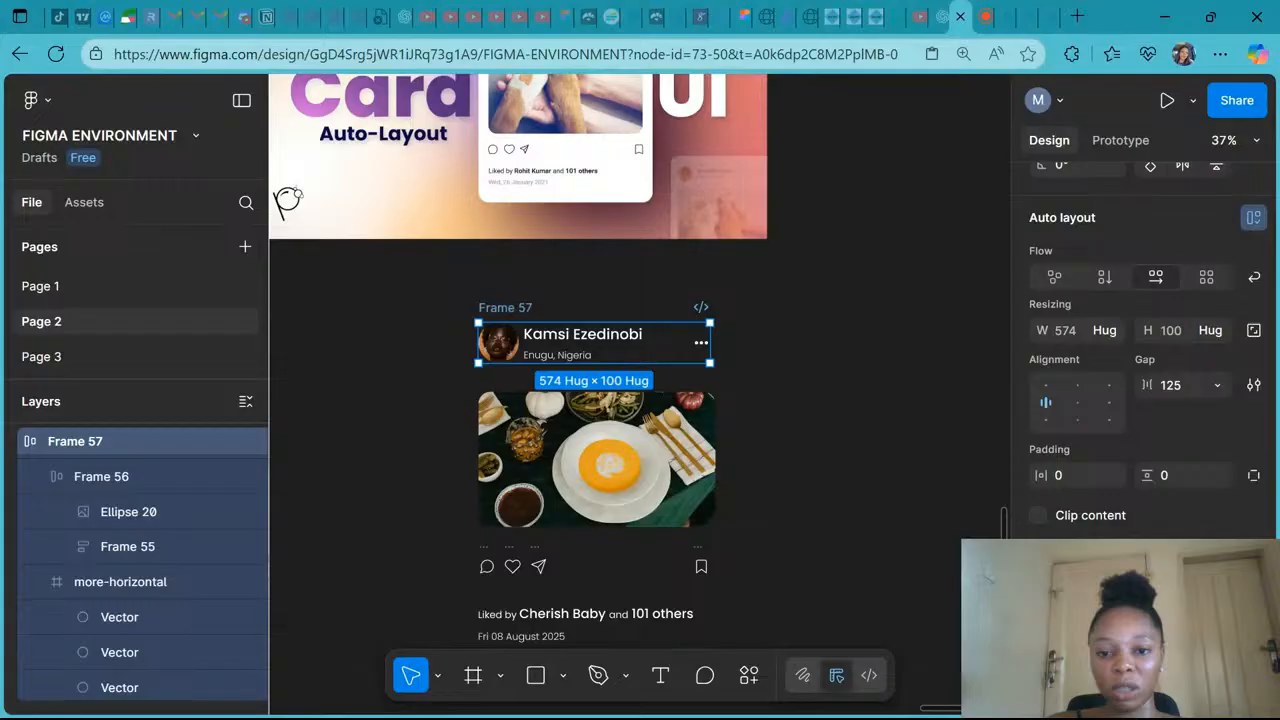
pyautogui.click(1116, 407)
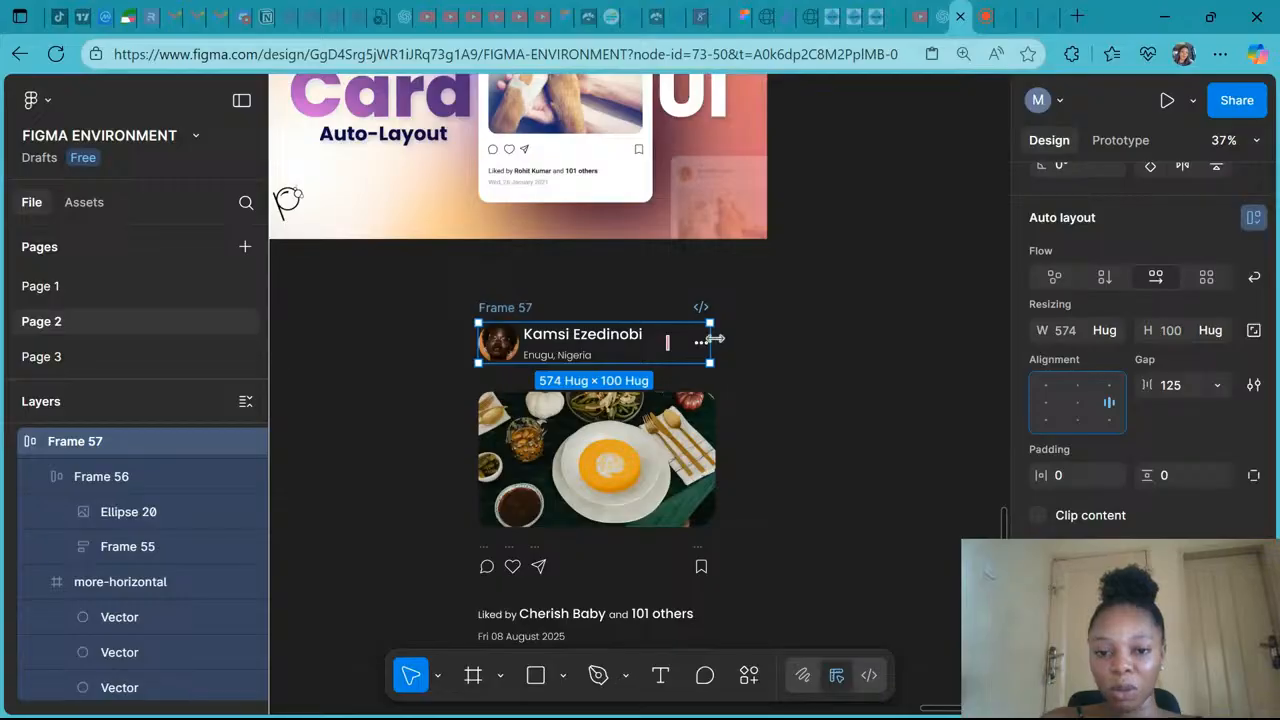
pyautogui.moveTo(714, 339); pyautogui.dragTo(886, 345)
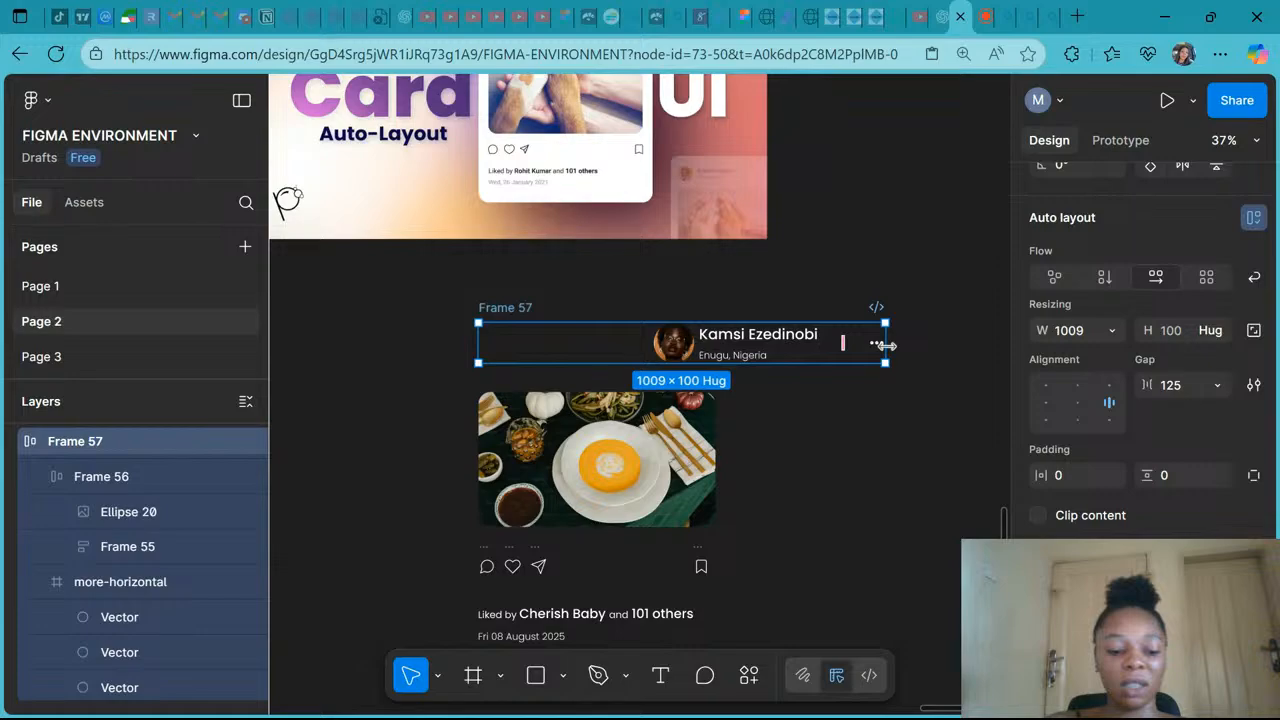
pyautogui.doubleClick(886, 345)
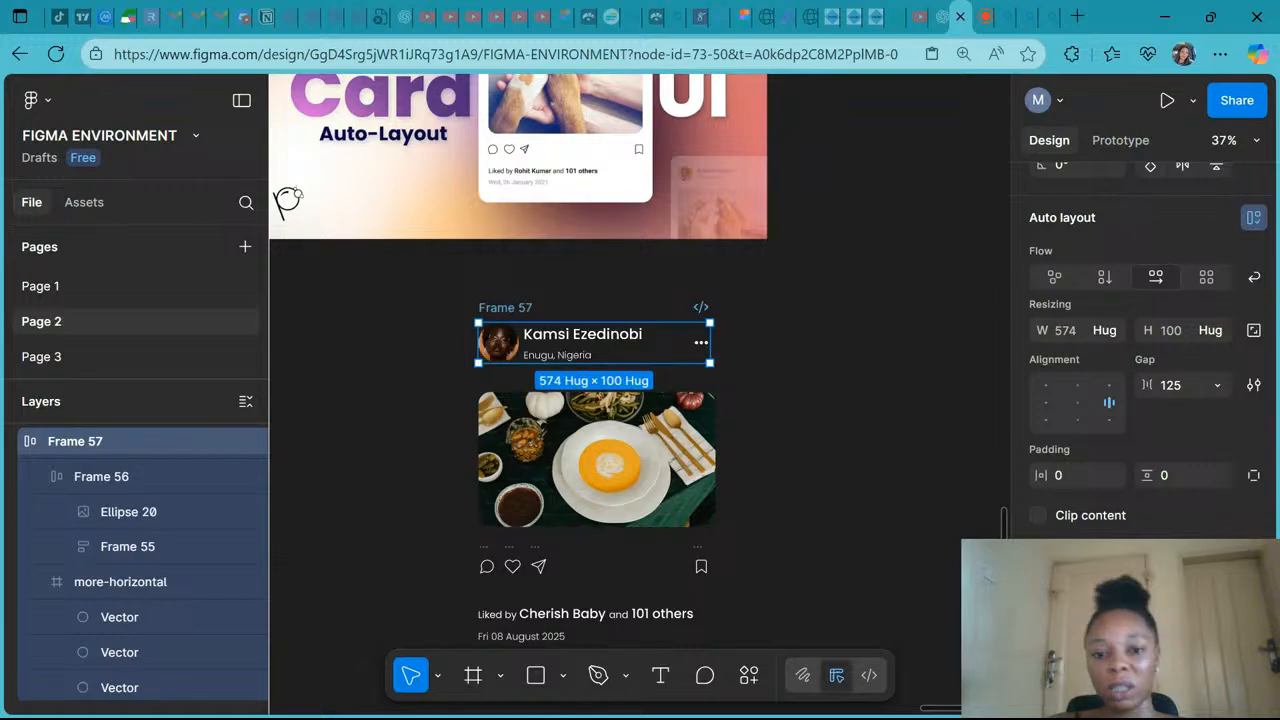
pyautogui.click(1077, 402)
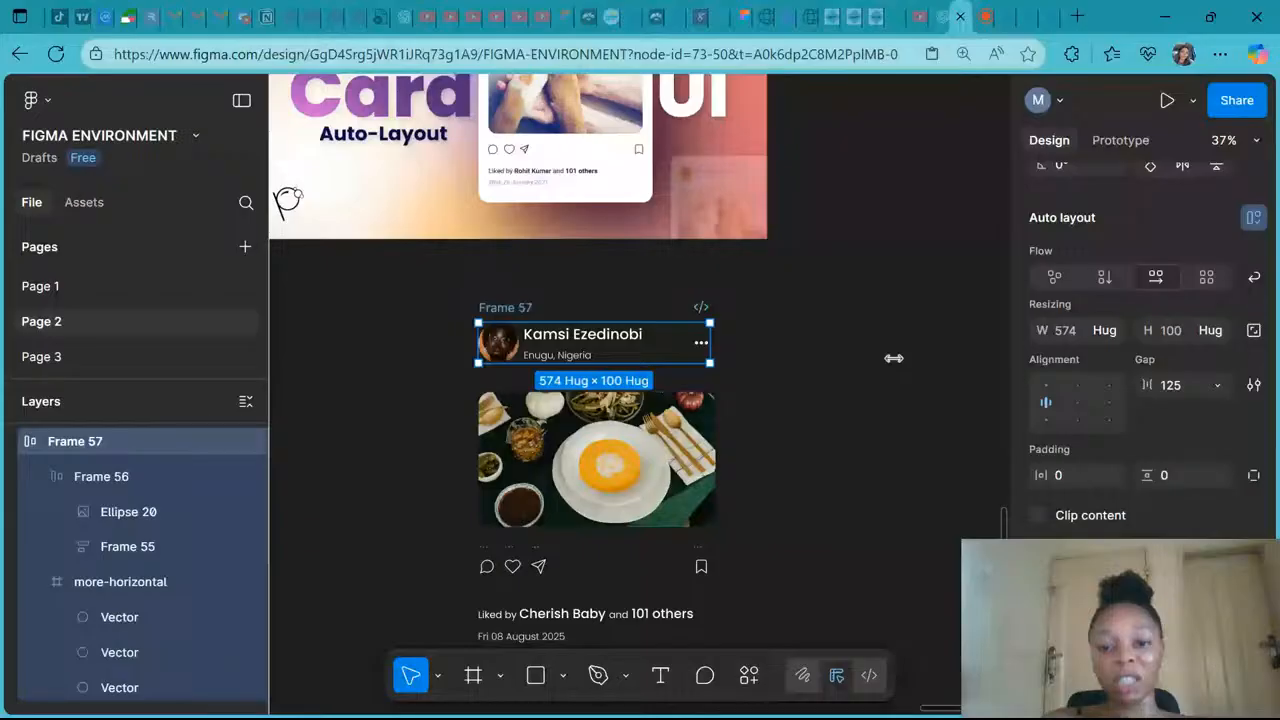
pyautogui.moveTo(710, 350); pyautogui.dragTo(926, 358)
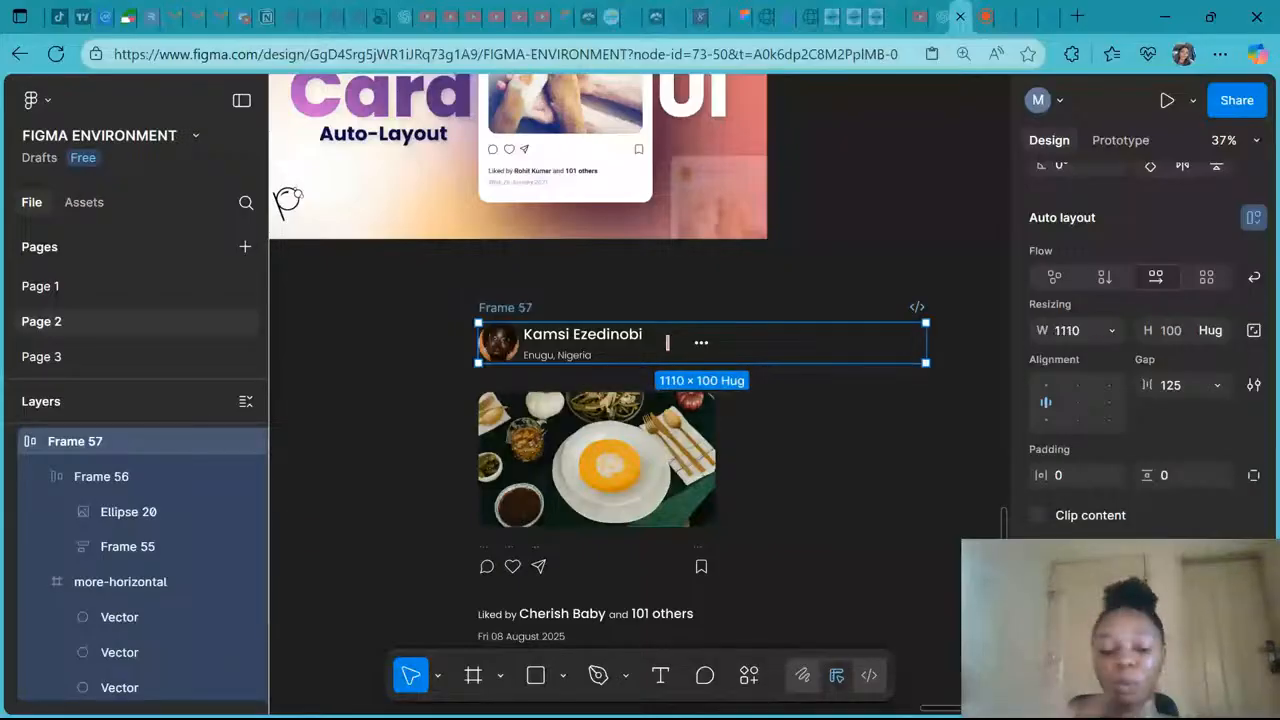
pyautogui.hotkey('ctrl', 'z')
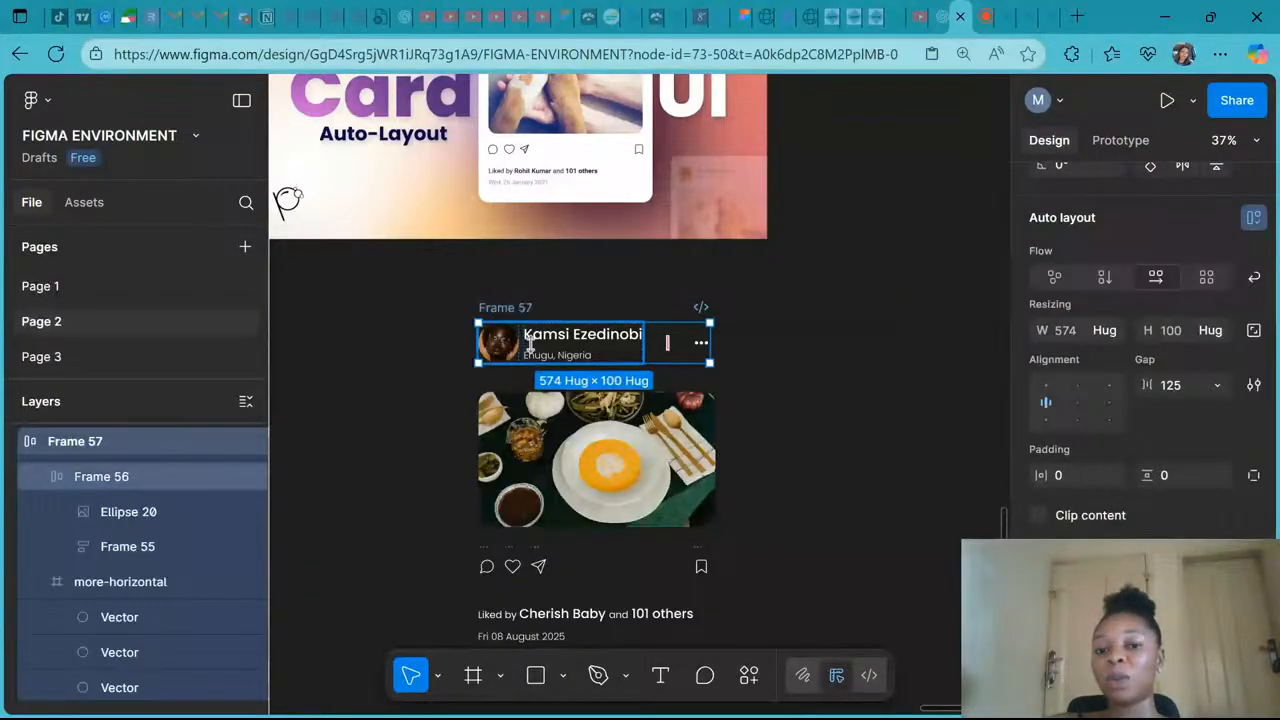
# - Wrap the comment, heart and send icons in a horizontal auto layout frame, then wrap that with the bookmark icon
pyautogui.scroll(-3, 530, 345)
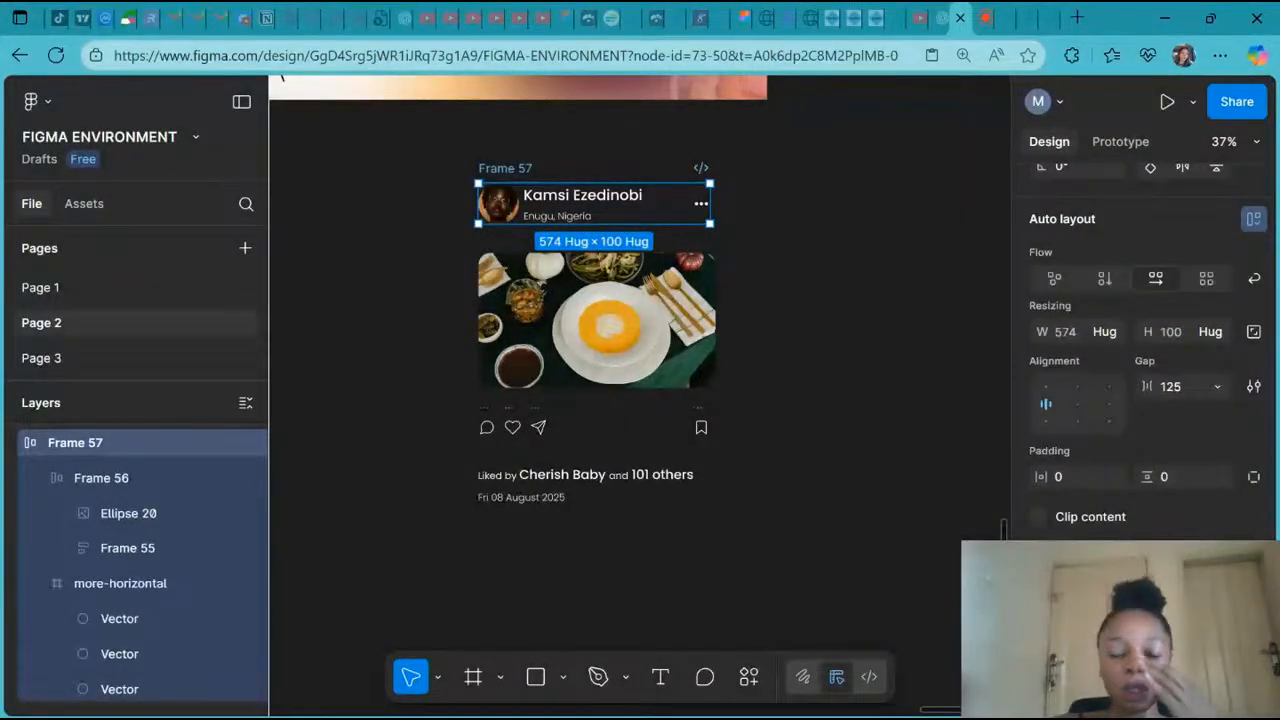
pyautogui.click(522, 340)
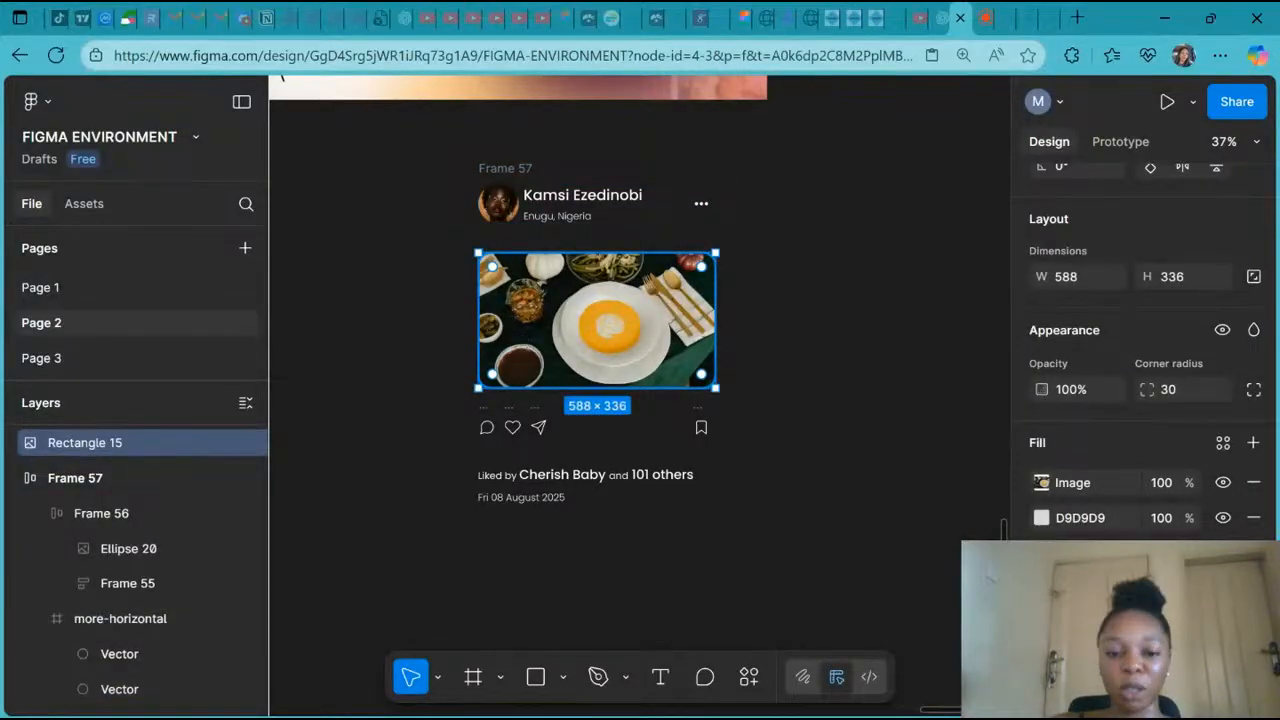
pyautogui.click(486, 427)
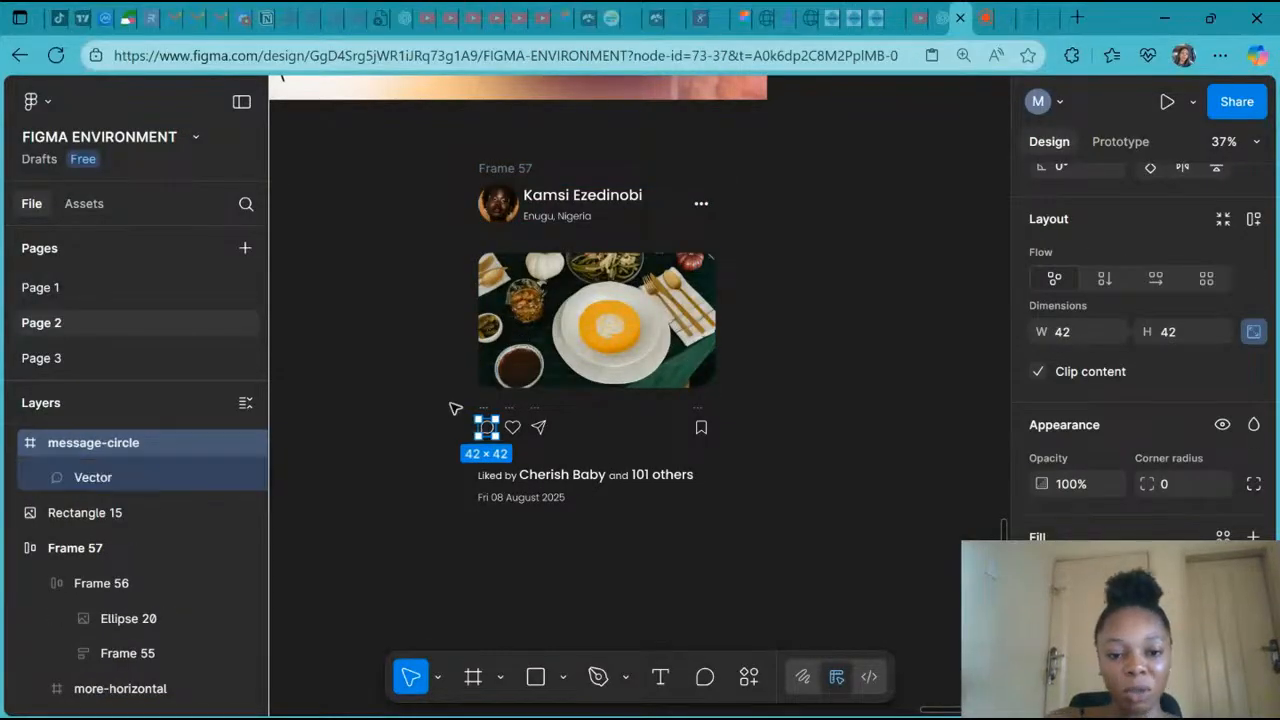
pyautogui.click(455, 409)
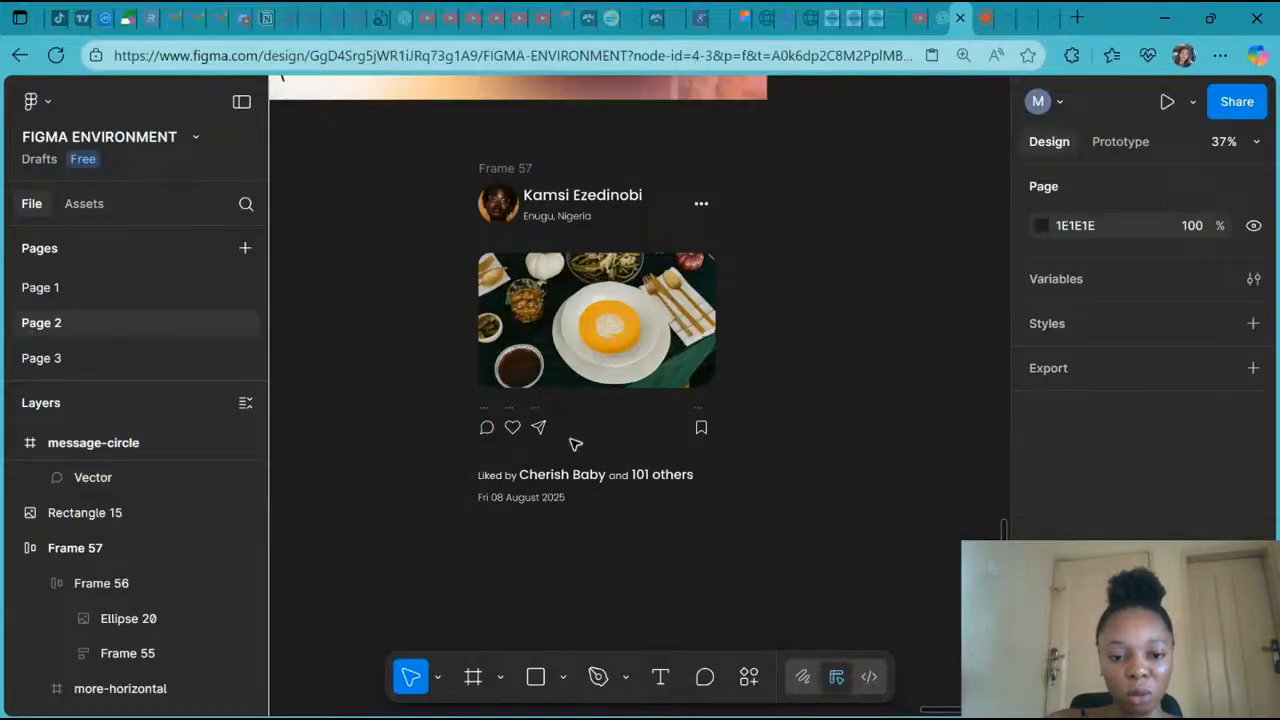
pyautogui.moveTo(452, 404); pyautogui.dragTo(578, 446)
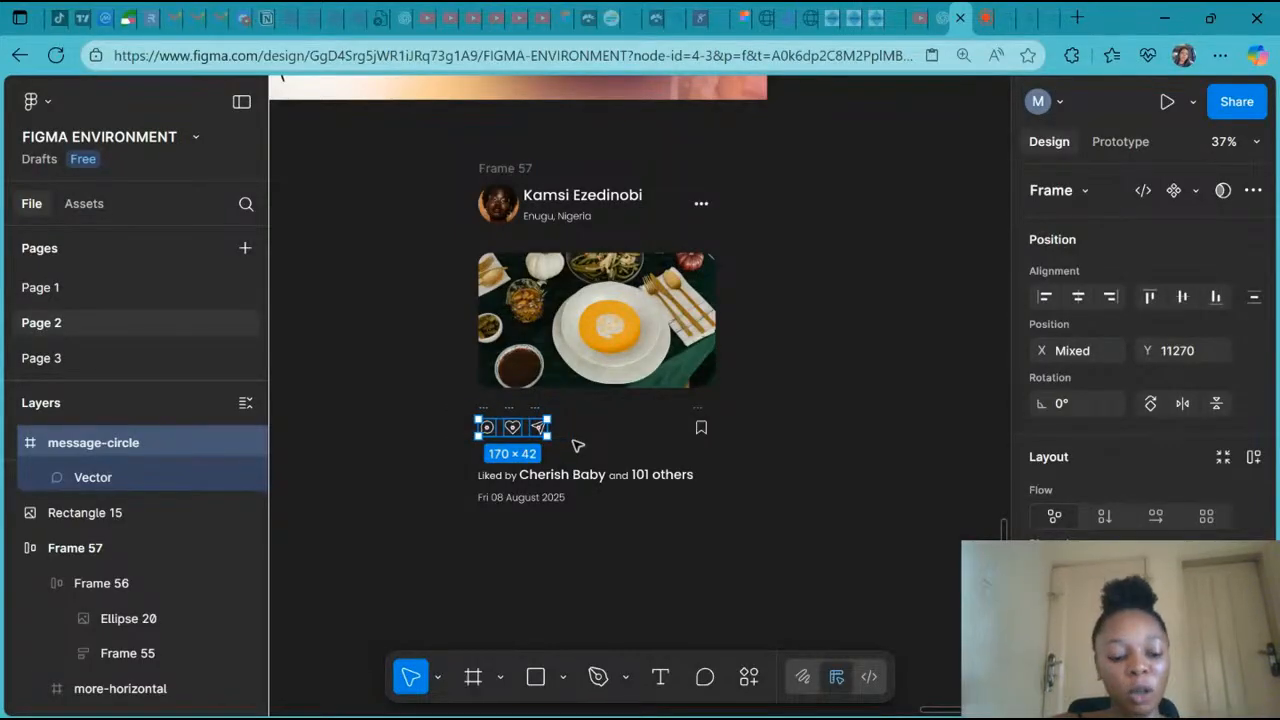
pyautogui.hotkey('shift', 'a')
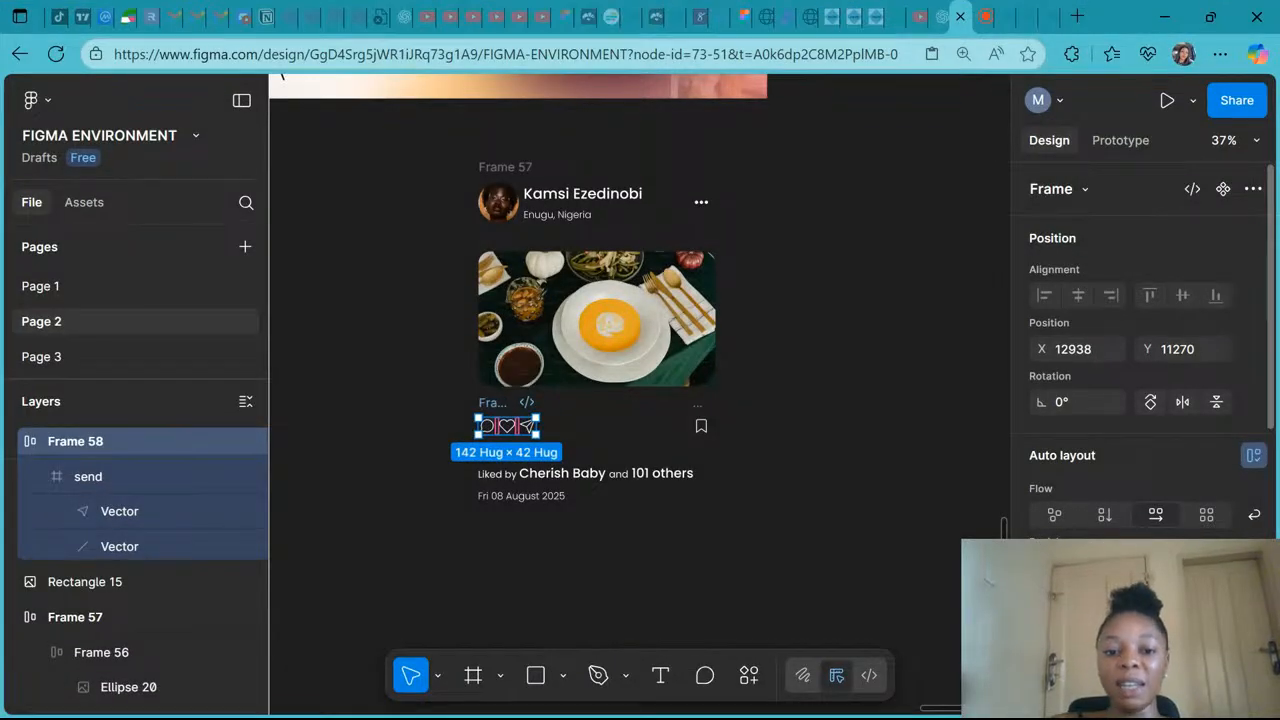
pyautogui.keyDown('shift'); pyautogui.click(701, 425); pyautogui.keyUp('shift')
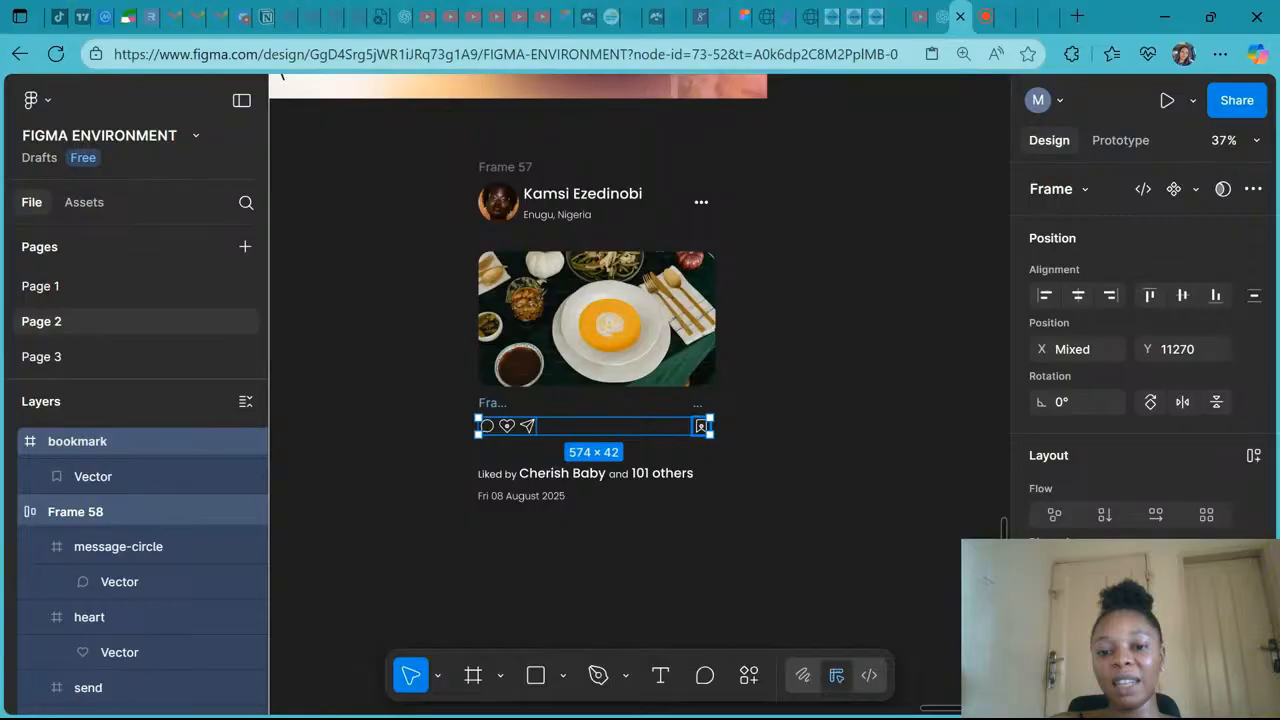
pyautogui.hotkey('shift', 'a')
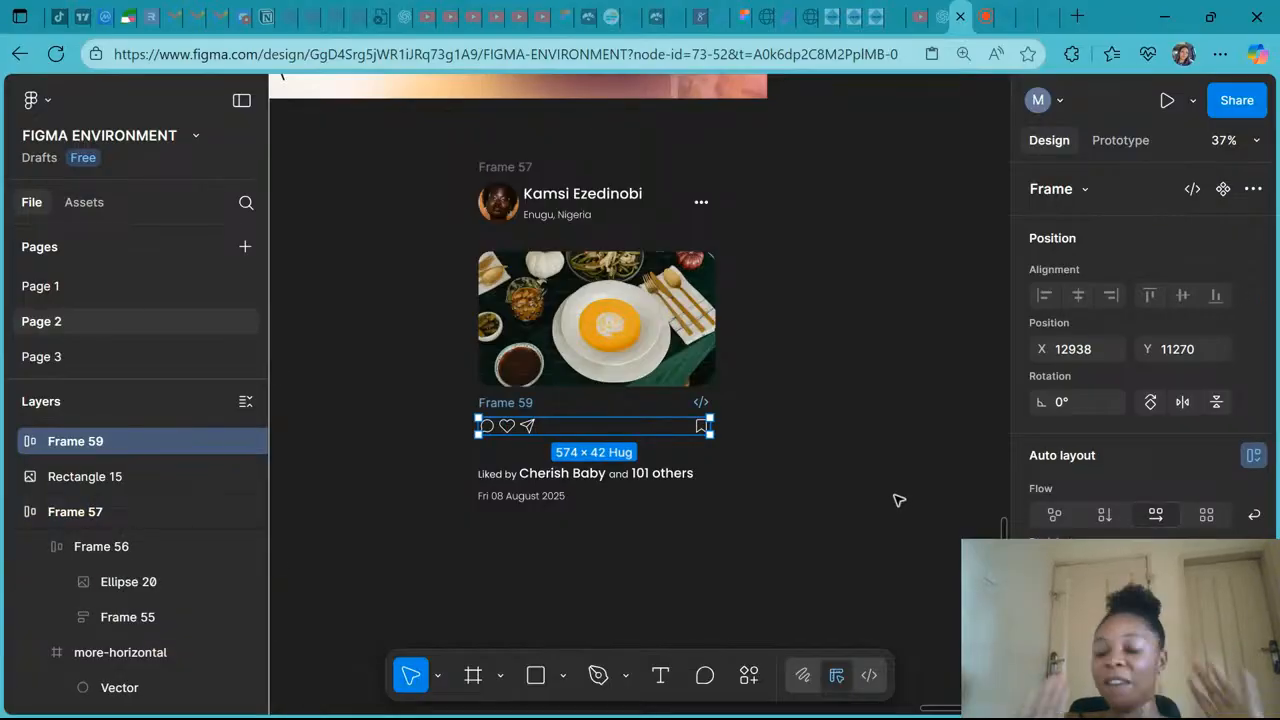
# - Wrap the likes line and date in a vertical auto layout frame with a gap of 10
pyautogui.click(505, 474)
pyautogui.keyDown('shift'); pyautogui.click(508, 500); pyautogui.keyUp('shift')
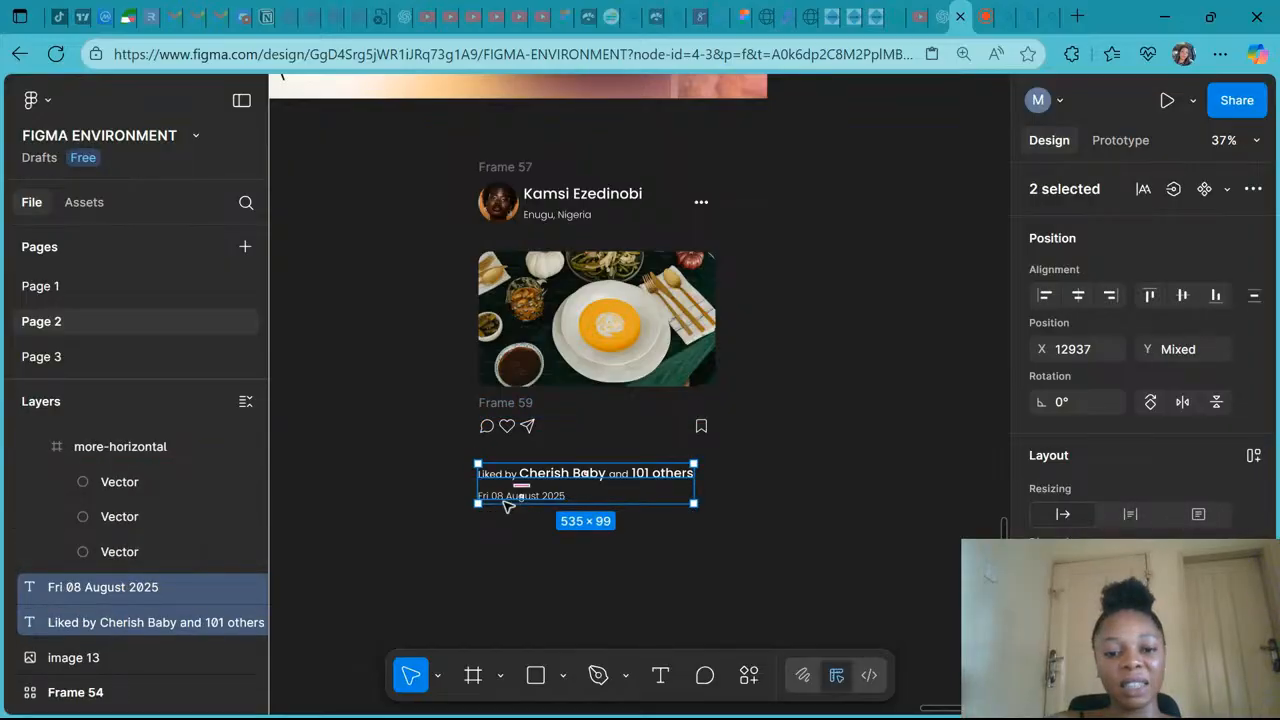
pyautogui.hotkey('shift', 'a')
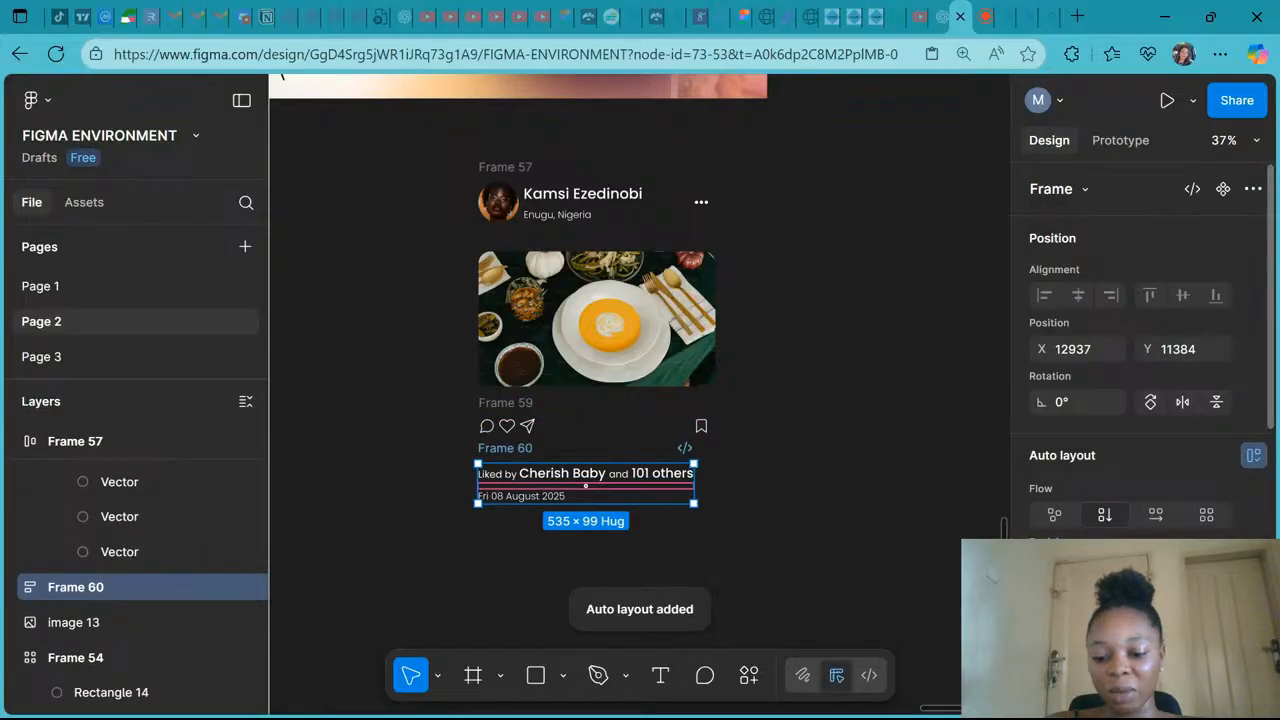
pyautogui.write('10')
pyautogui.press('Return')
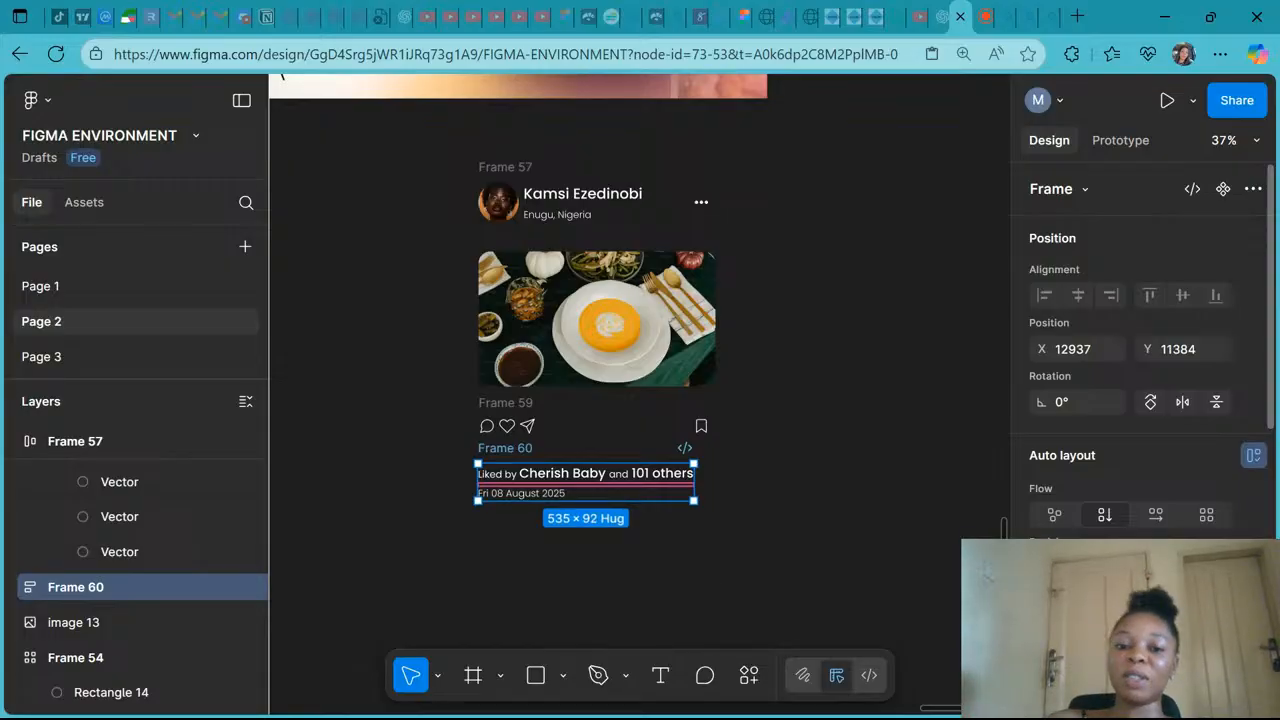
# - Wrap the icon row and the likes-date frame in a vertical auto layout frame
pyautogui.keyDown('shift'); pyautogui.click(511, 403); pyautogui.keyUp('shift')
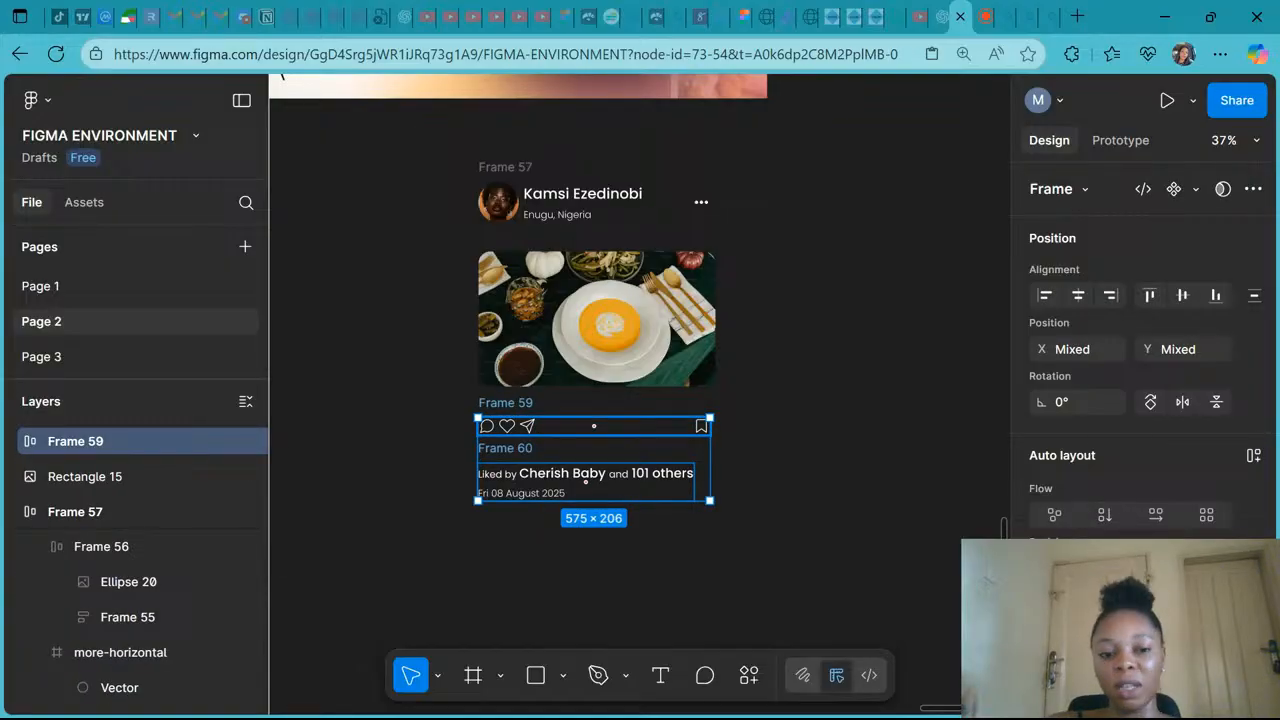
pyautogui.hotkey('shift', 'a')
# - Wrap the header, post image and icons-and-likes frame together in a vertical auto layout frame
pyautogui.scroll(1, 640, 400)
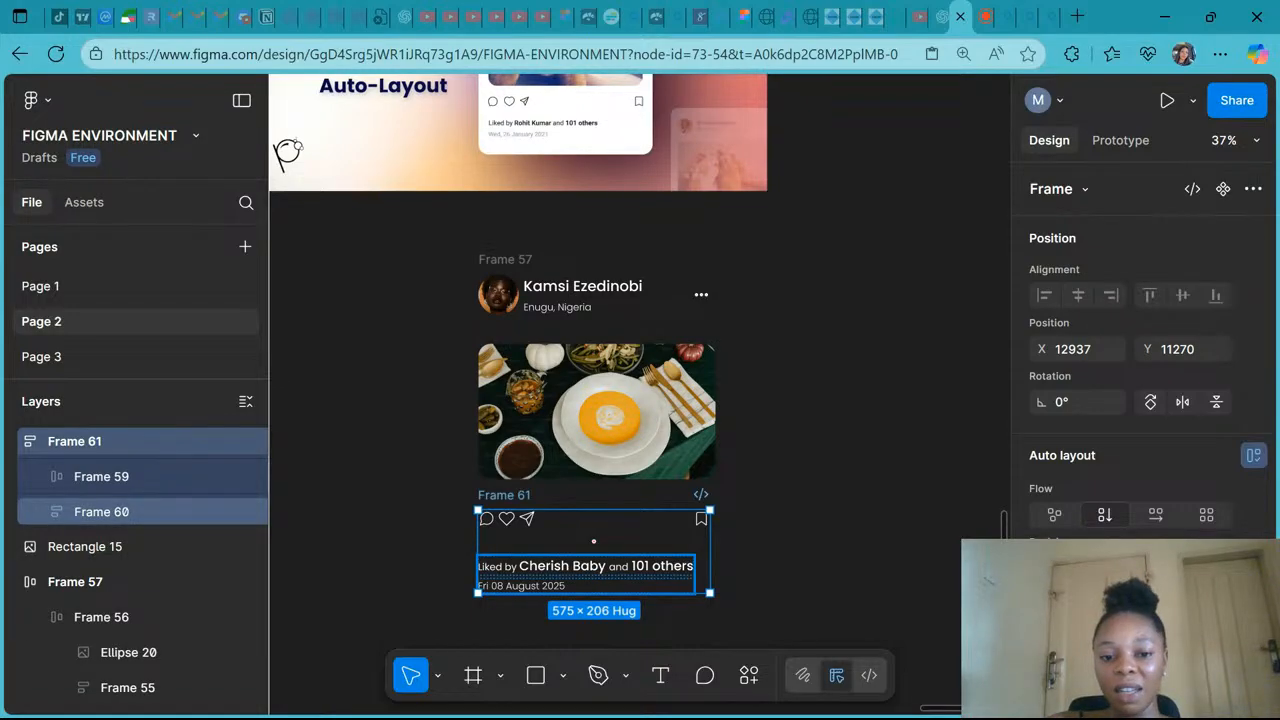
pyautogui.keyDown('shift'); pyautogui.click(509, 353); pyautogui.keyUp('shift')
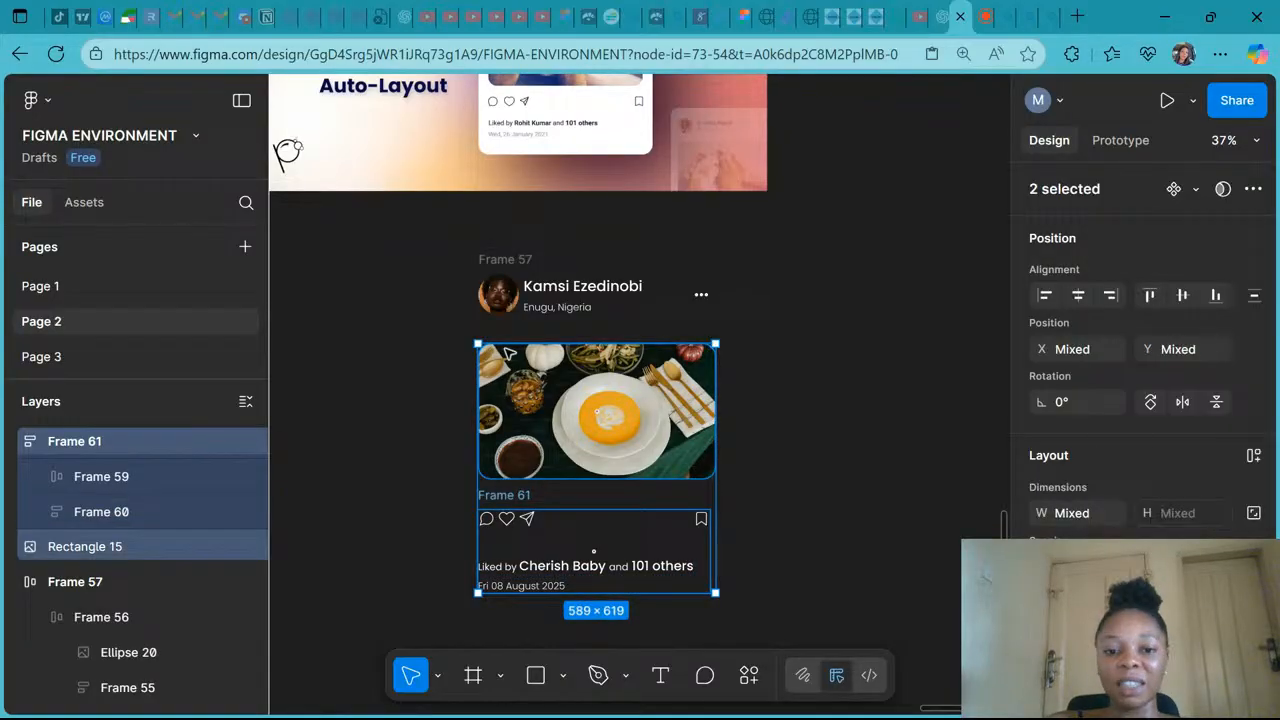
pyautogui.keyDown('shift'); pyautogui.click(505, 260); pyautogui.keyUp('shift')
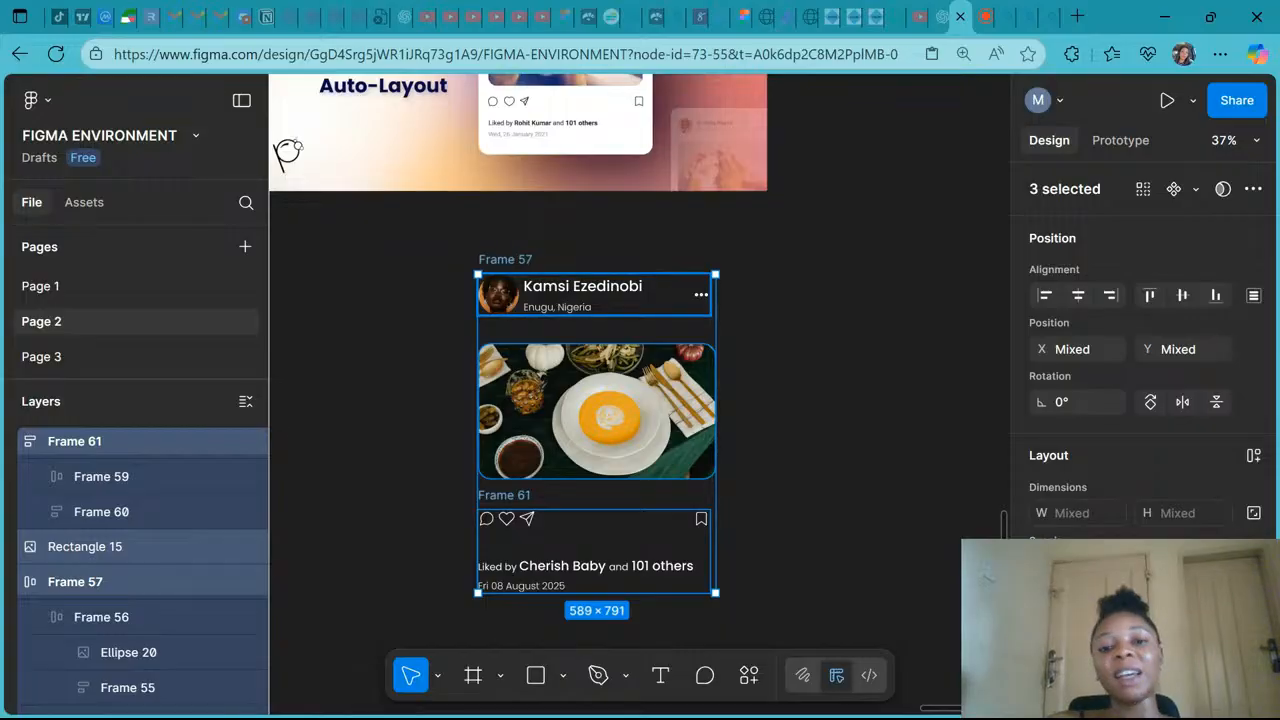
pyautogui.hotkey('shift', 'a')
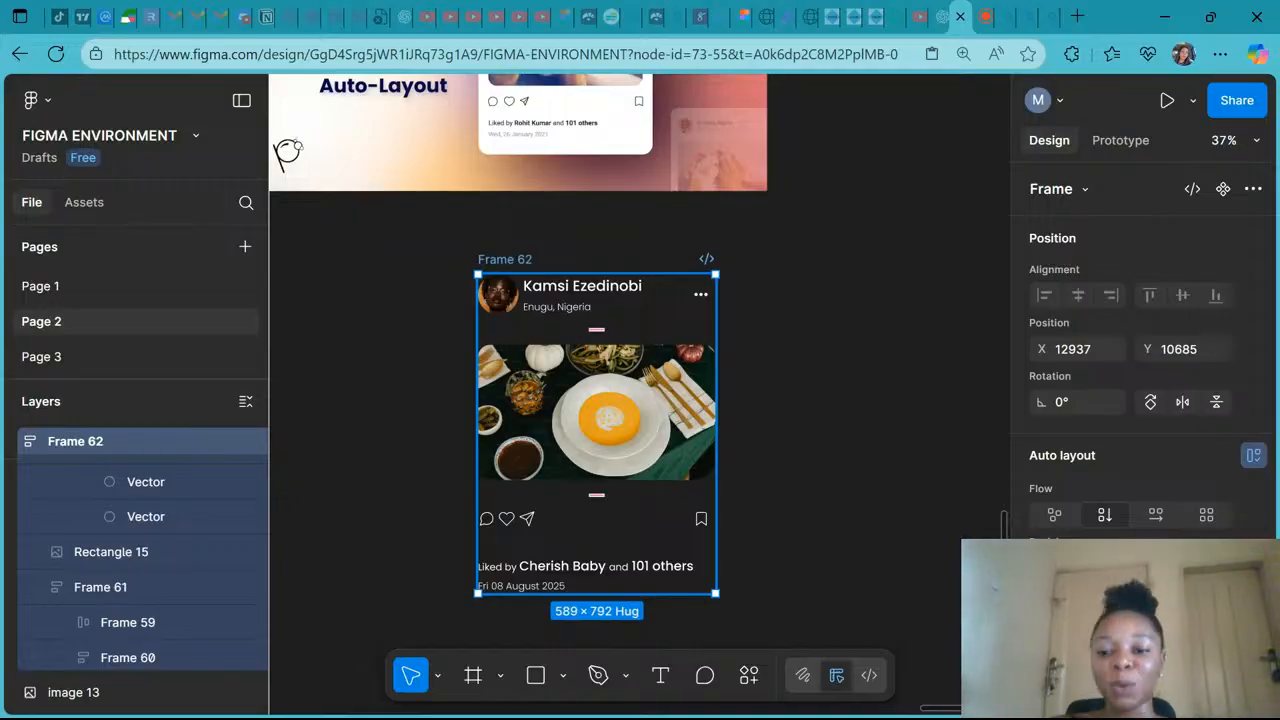
# - Set the card's selection colour to 333333 and add a white FFFFFF fill to the card frame
pyautogui.scroll(-3, 1084, 477)
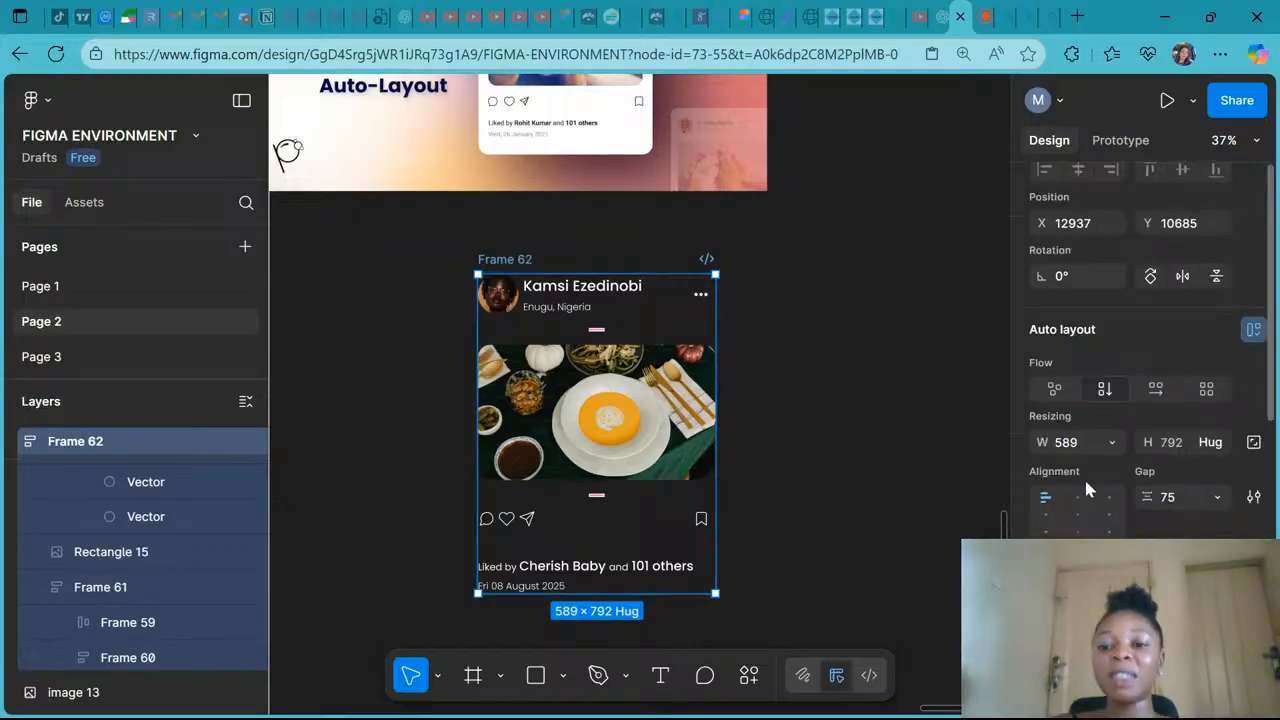
pyautogui.scroll(-2, 1086, 484)
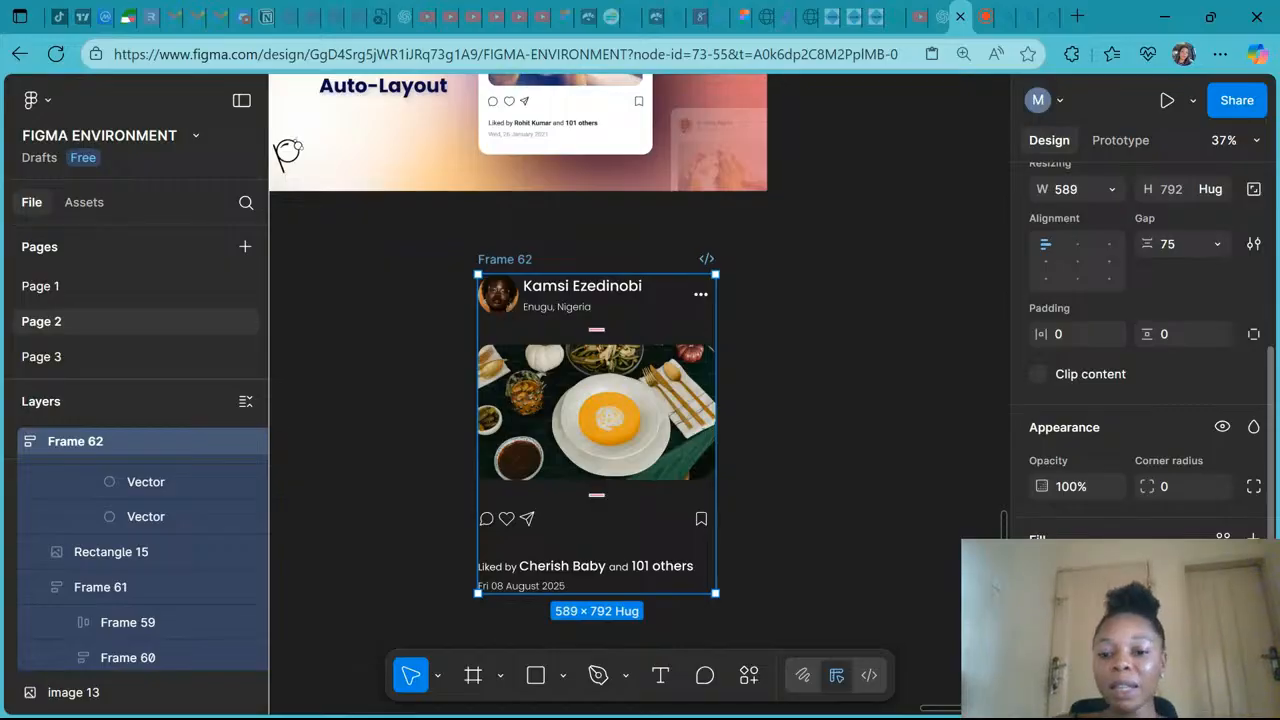
pyautogui.scroll(-2, 1086, 484)
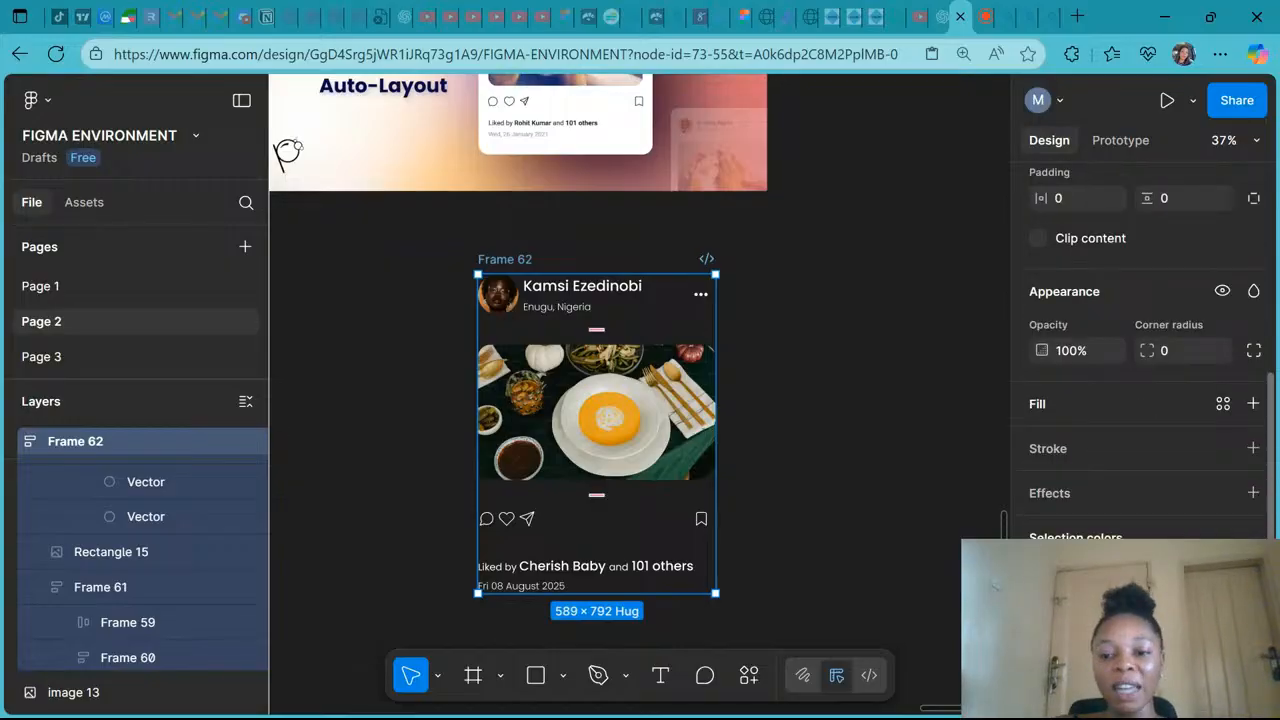
pyautogui.scroll(-1, 1089, 516)
pyautogui.click(1089, 516)
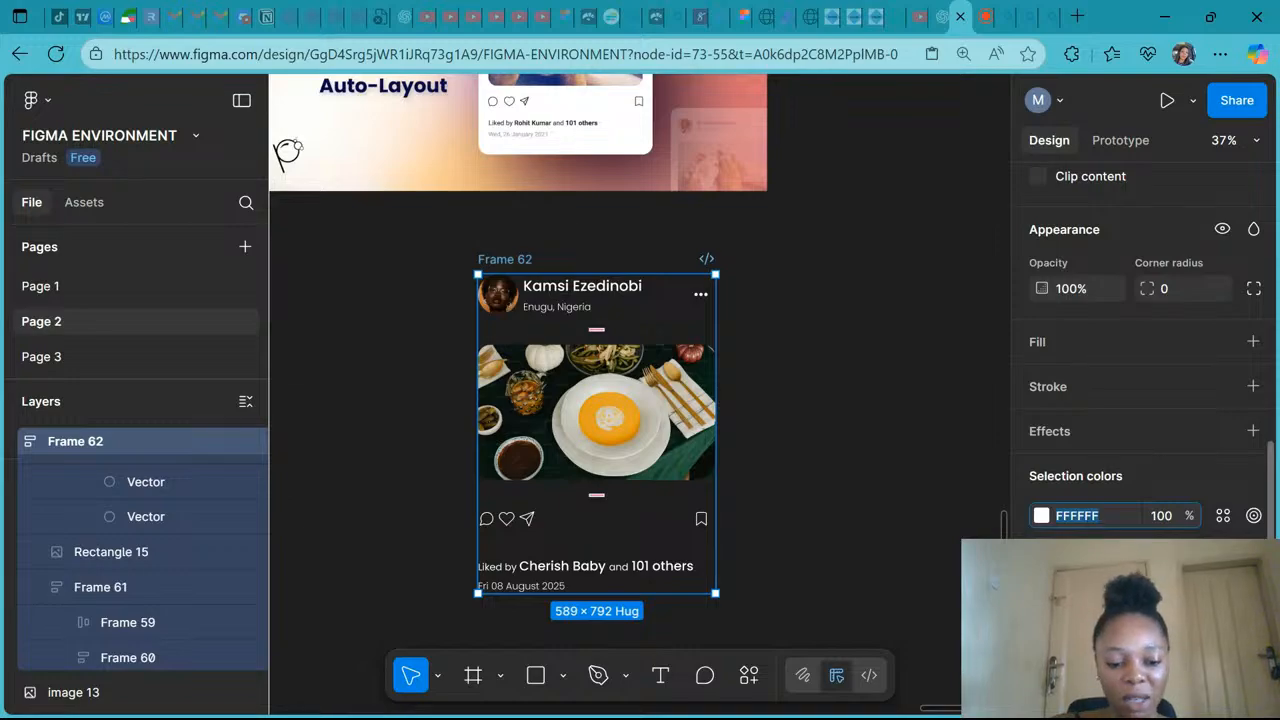
pyautogui.write('333333')
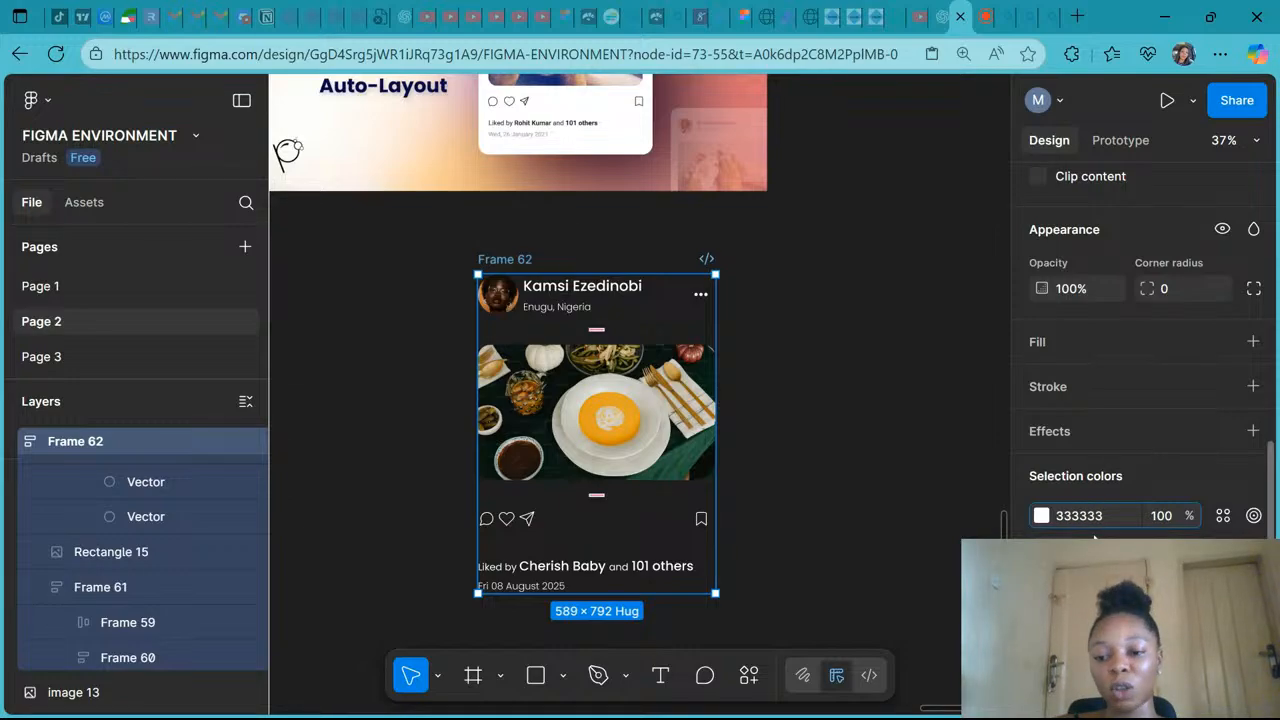
pyautogui.press('Return')
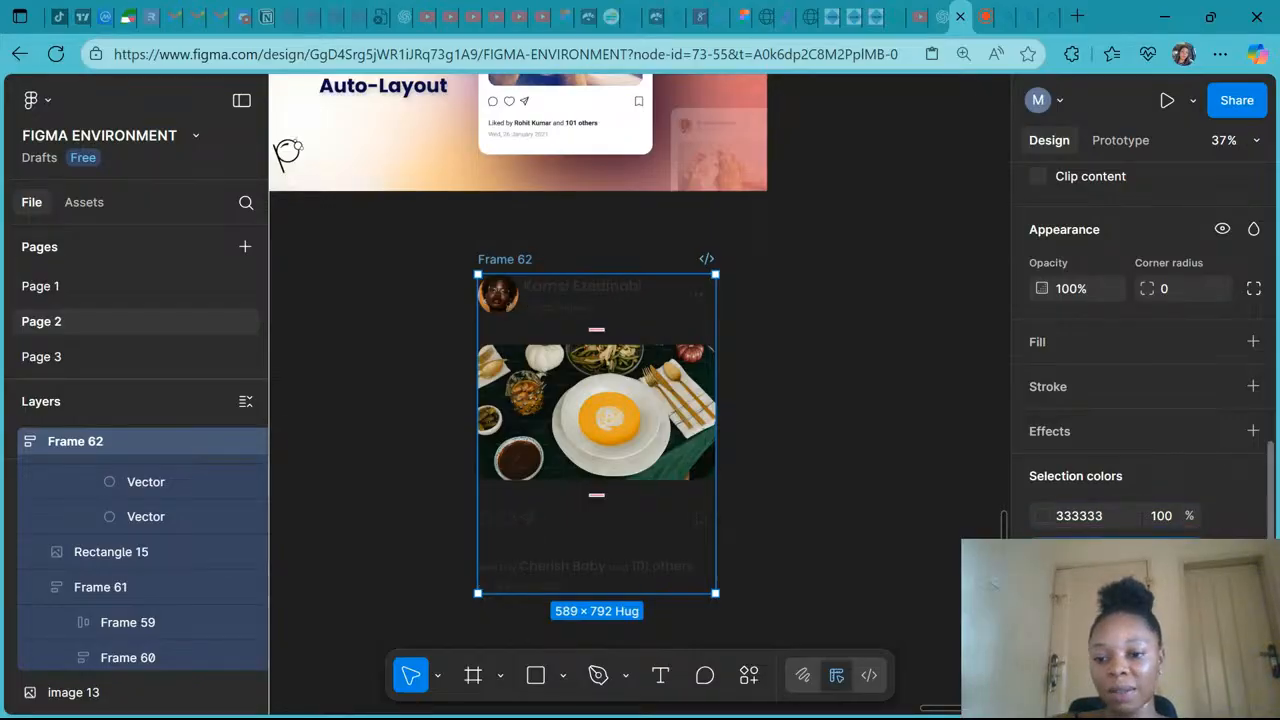
pyautogui.click(1040, 348)
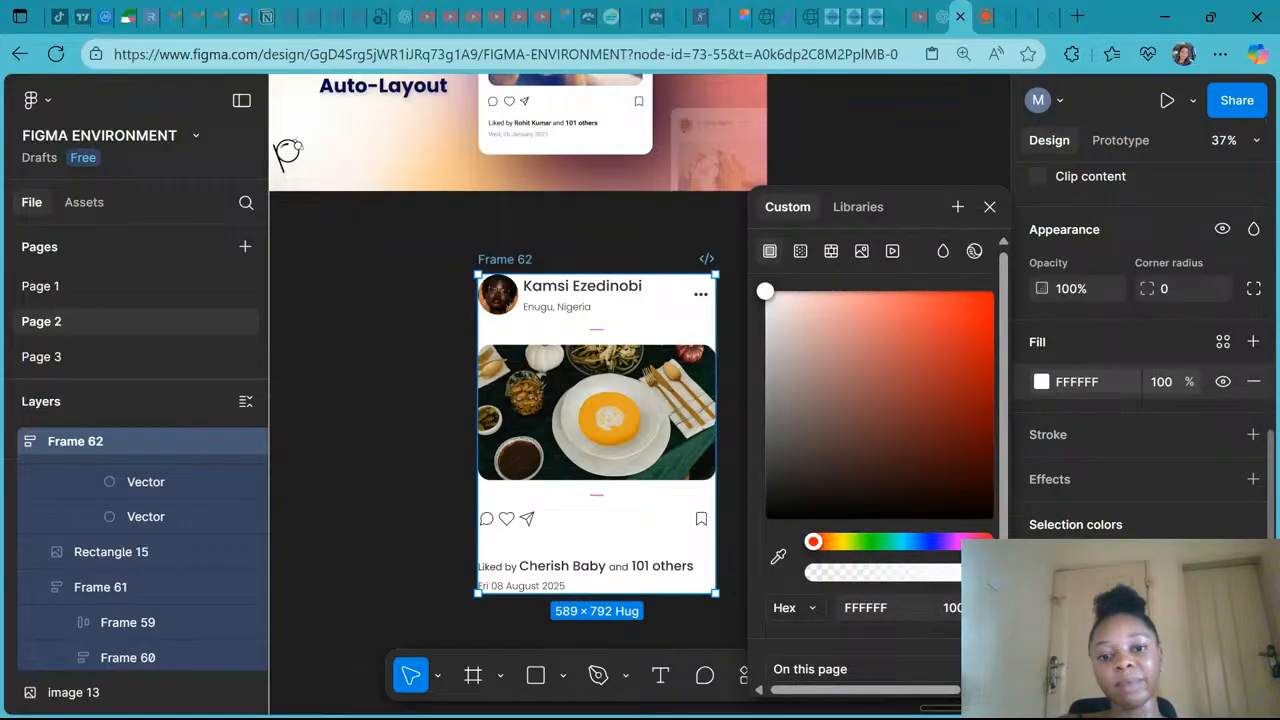
pyautogui.click(838, 478)
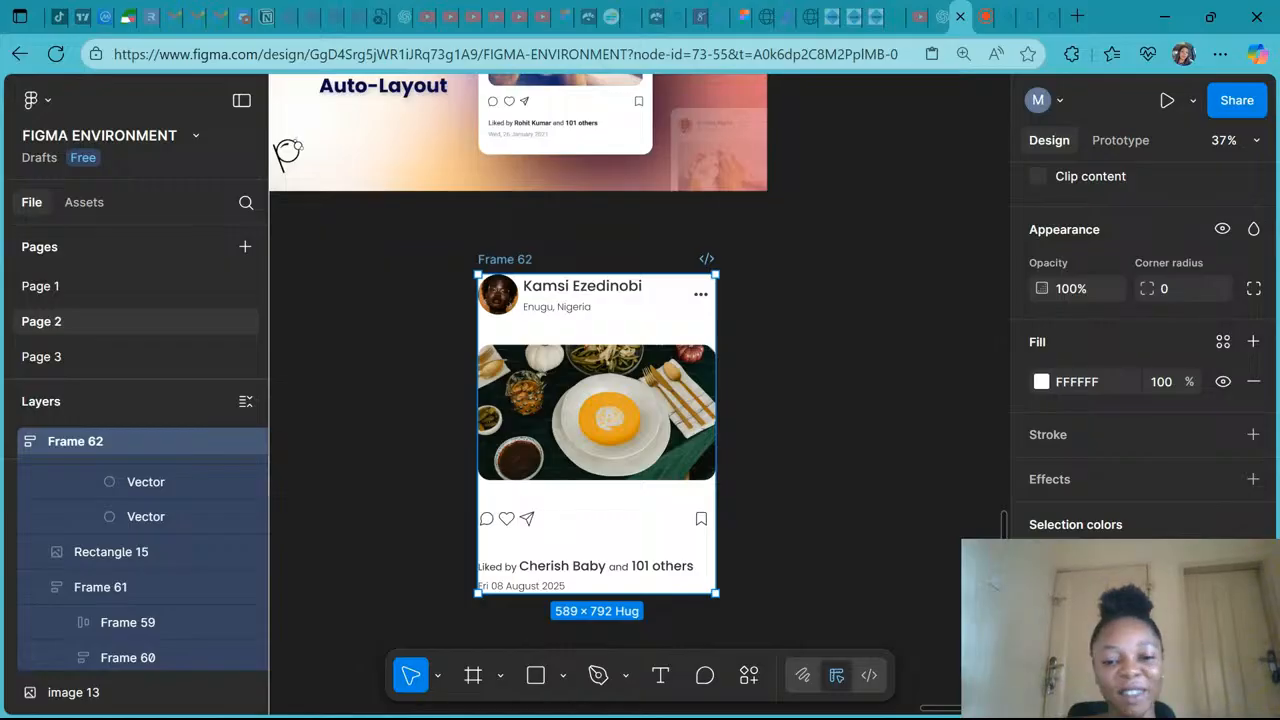
# - Set the card frame's horizontal and vertical padding to 24
pyautogui.scroll(1, 835, 475)
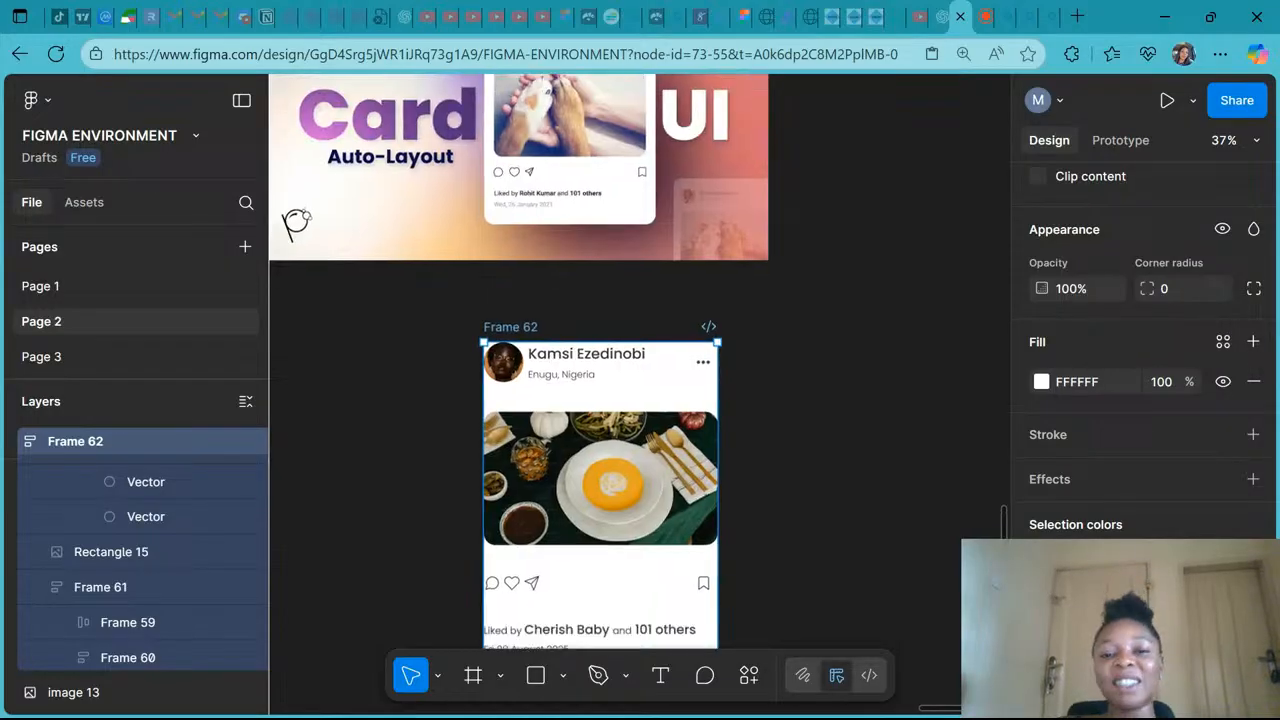
pyautogui.scroll(-3, 835, 475)
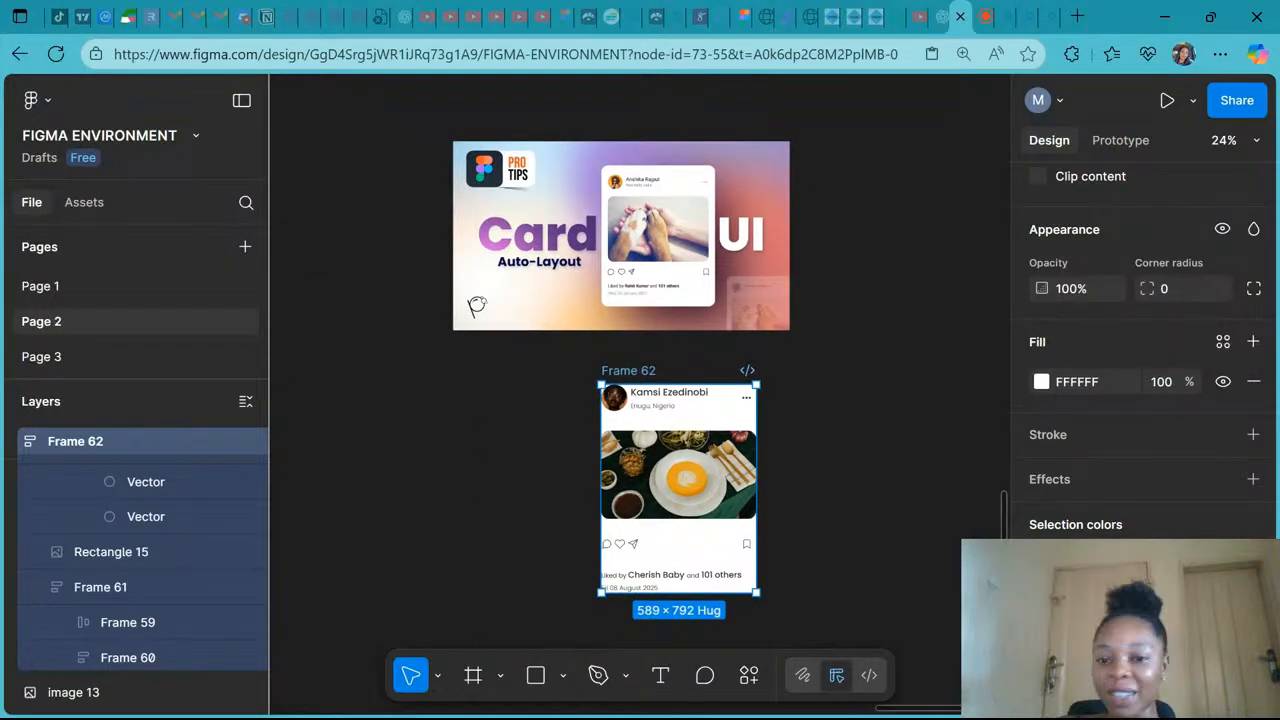
pyautogui.scroll(-3, 640, 400)
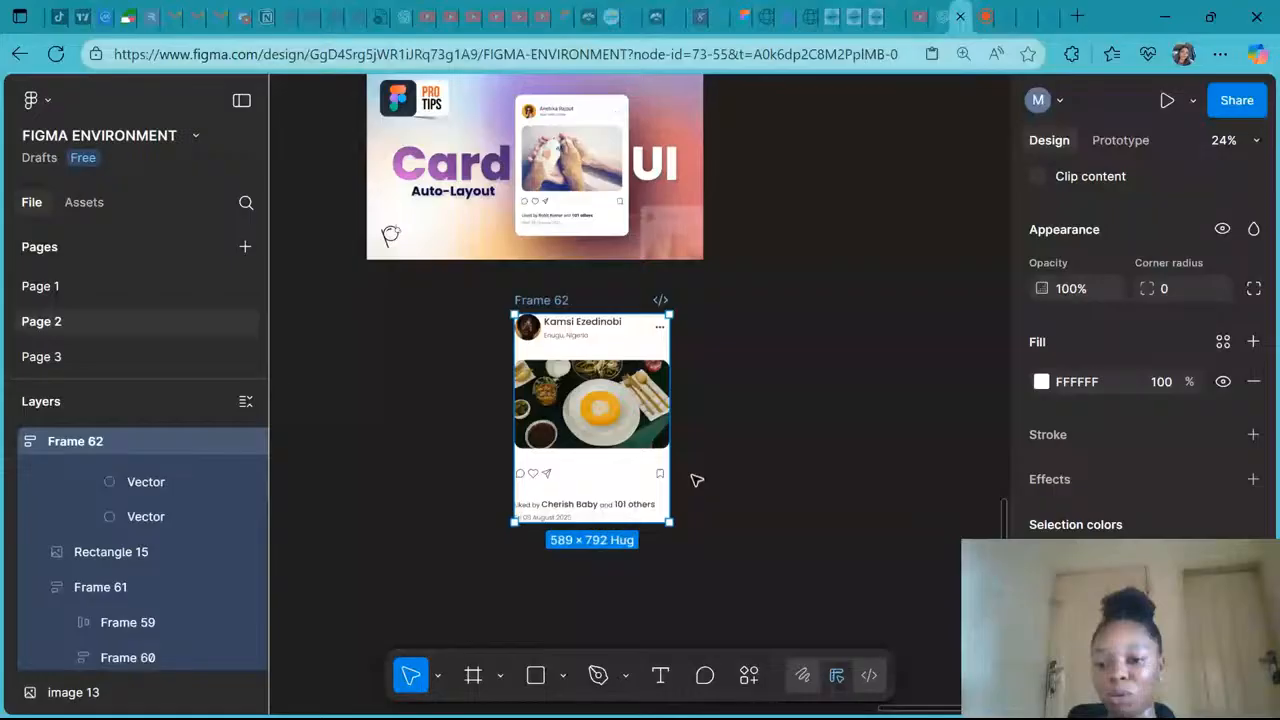
pyautogui.scroll(3, 1169, 471)
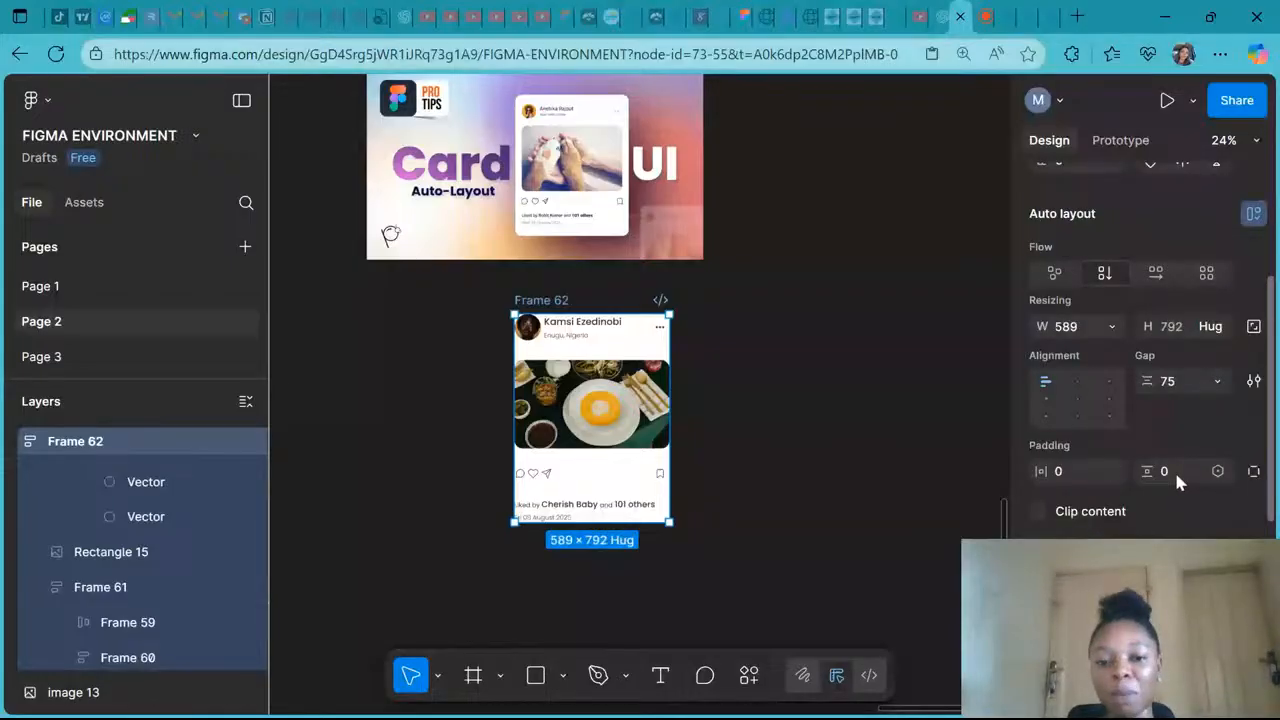
pyautogui.click(1075, 468)
pyautogui.write('24')
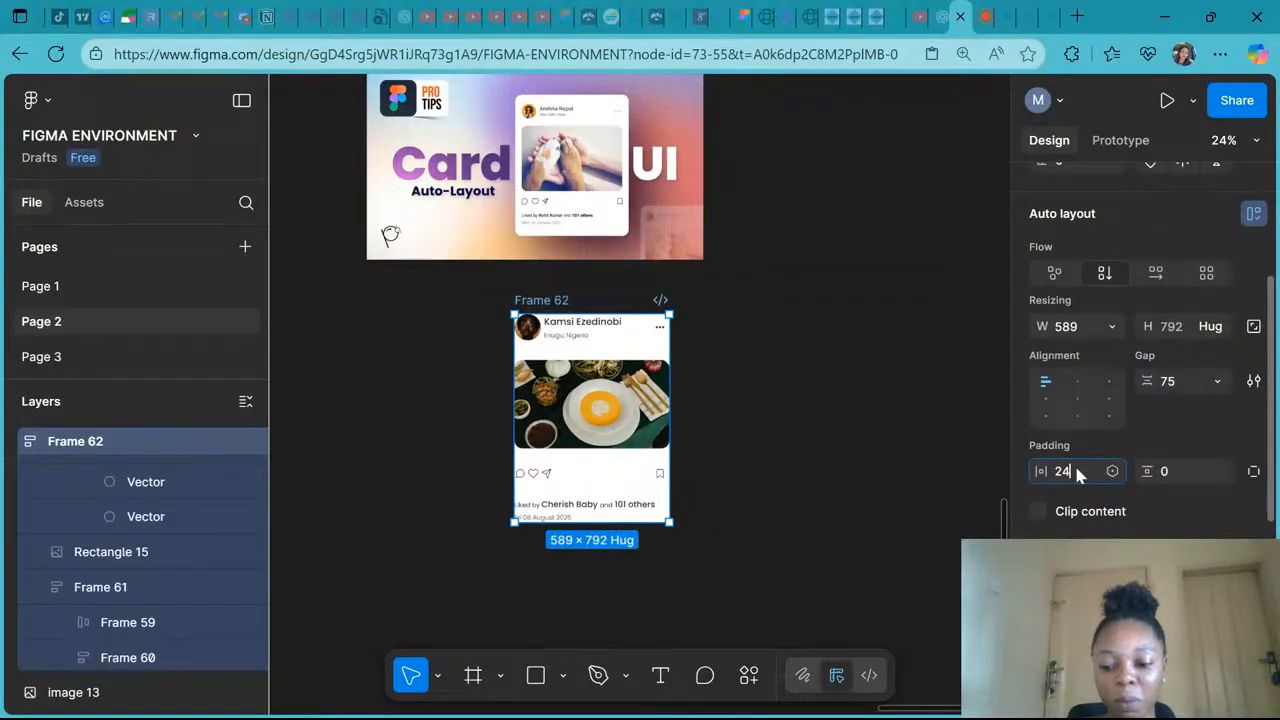
pyautogui.press('Return')
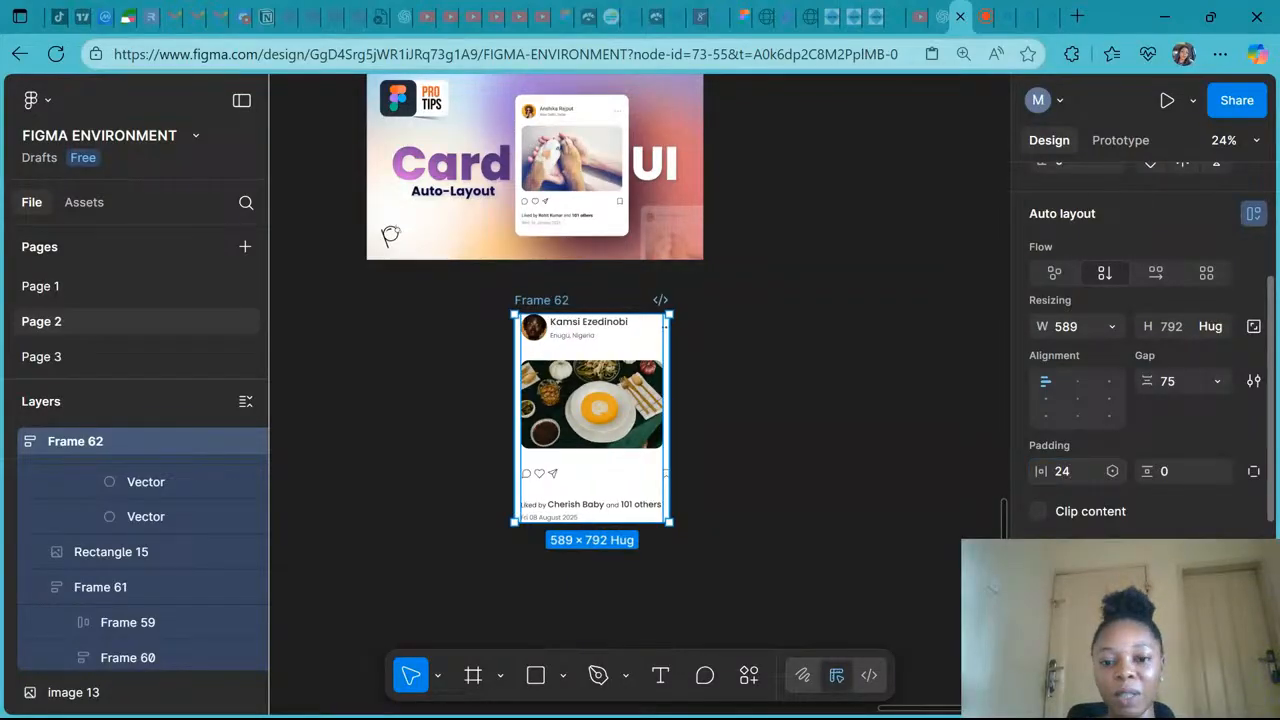
pyautogui.click(1174, 471)
pyautogui.write('24')
pyautogui.press('Return')
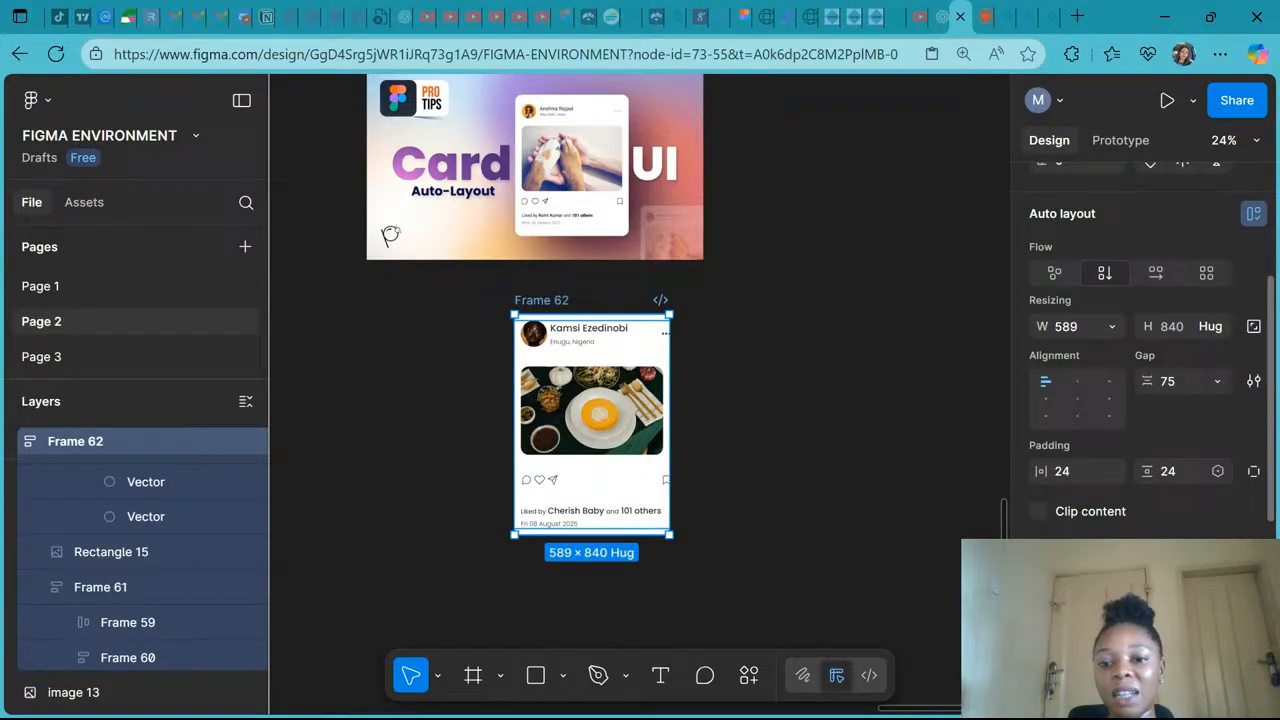
# - Set the card frame's horizontal and vertical padding to 32
pyautogui.click(1081, 468)
pyautogui.write('32')
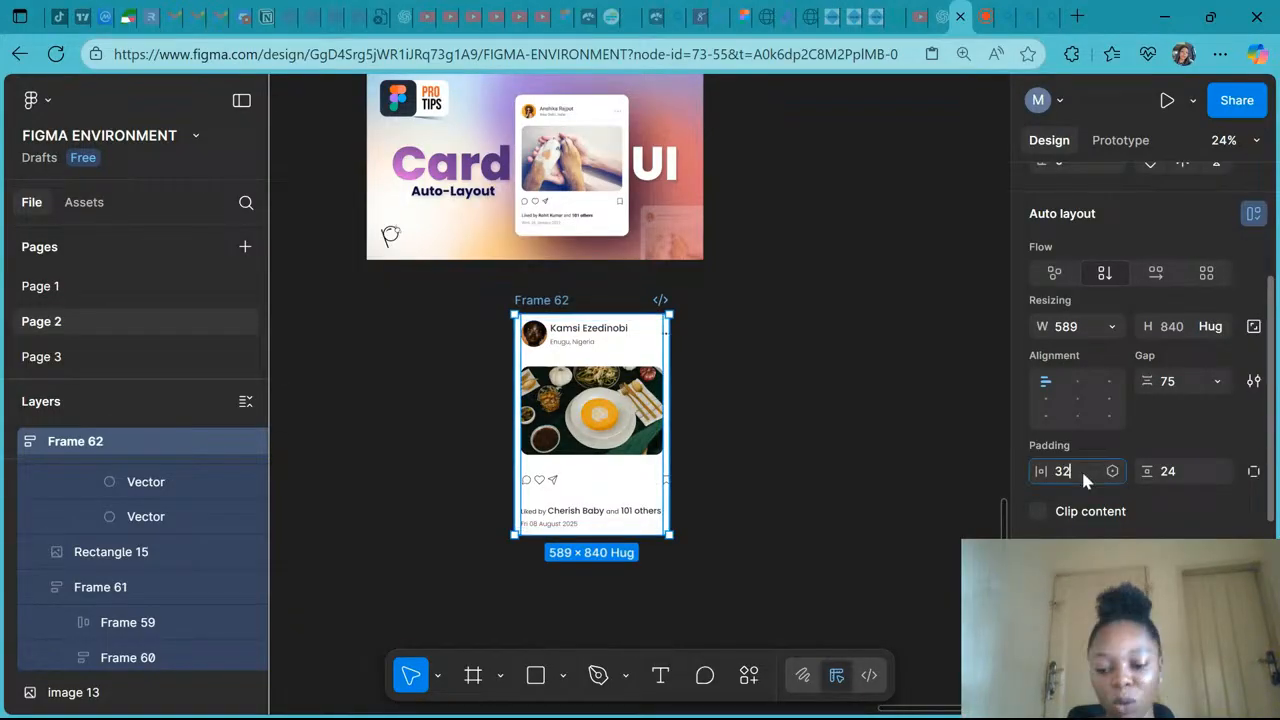
pyautogui.press('Return')
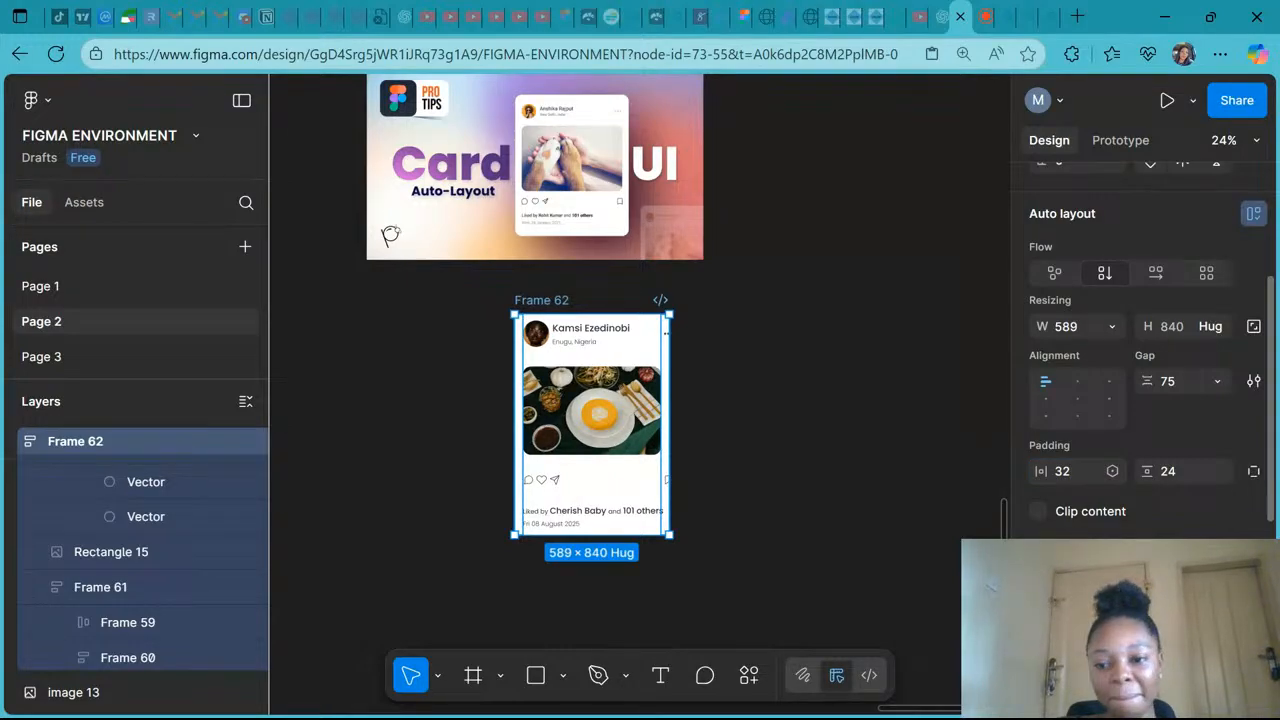
pyautogui.click(1180, 470)
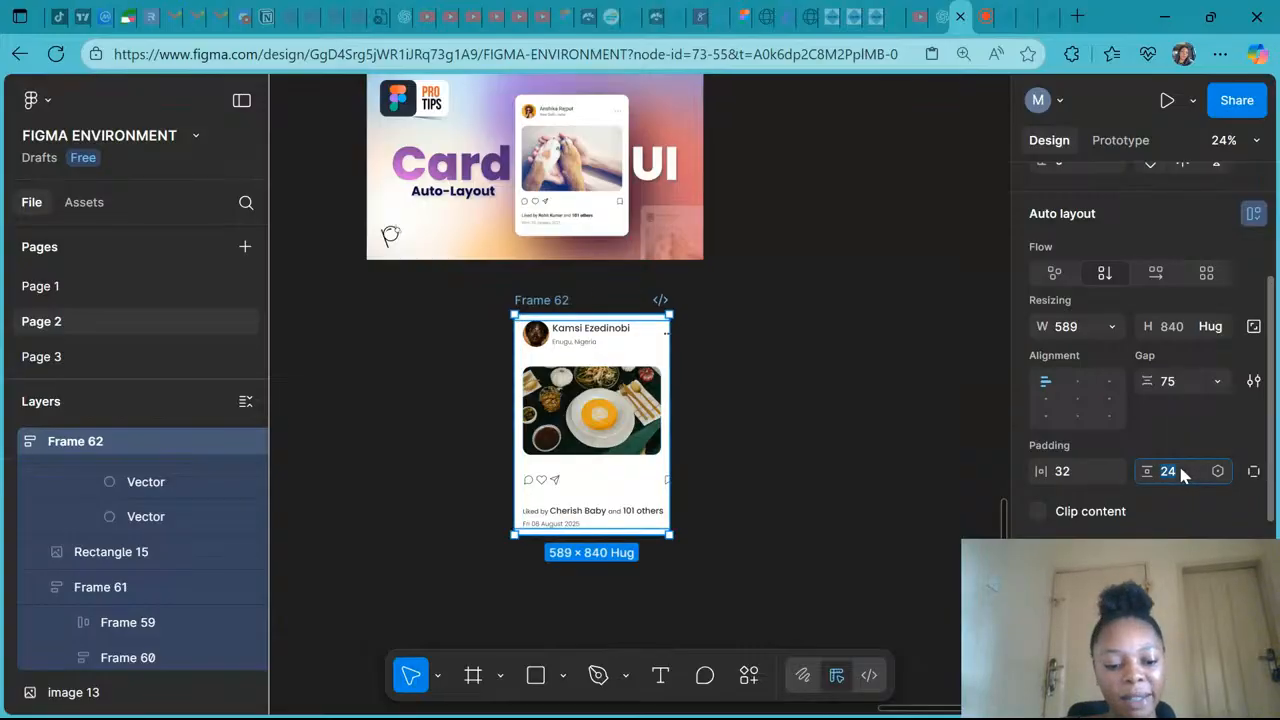
pyautogui.write('32')
pyautogui.press('Return')
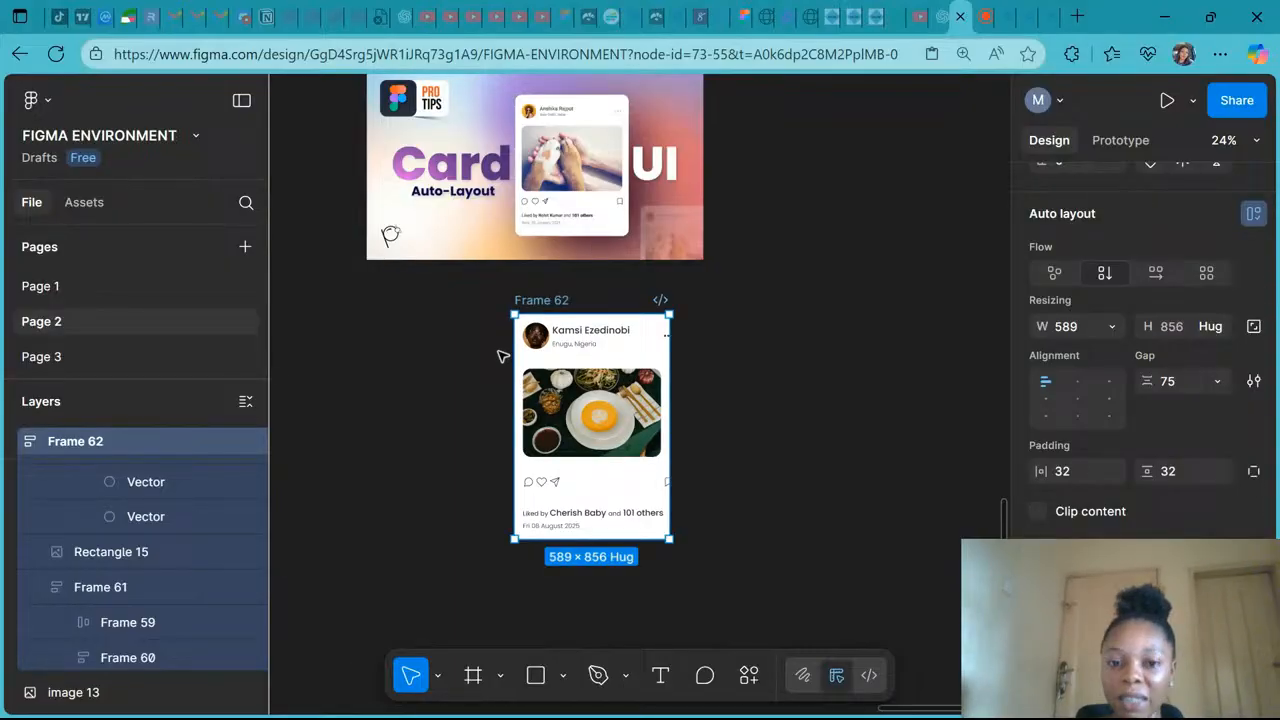
# - Select the header frame and reduce its gap to 81 so the menu icon fits inside the card
pyautogui.scroll(5, 498, 350)
pyautogui.scroll(-1, 498, 350)
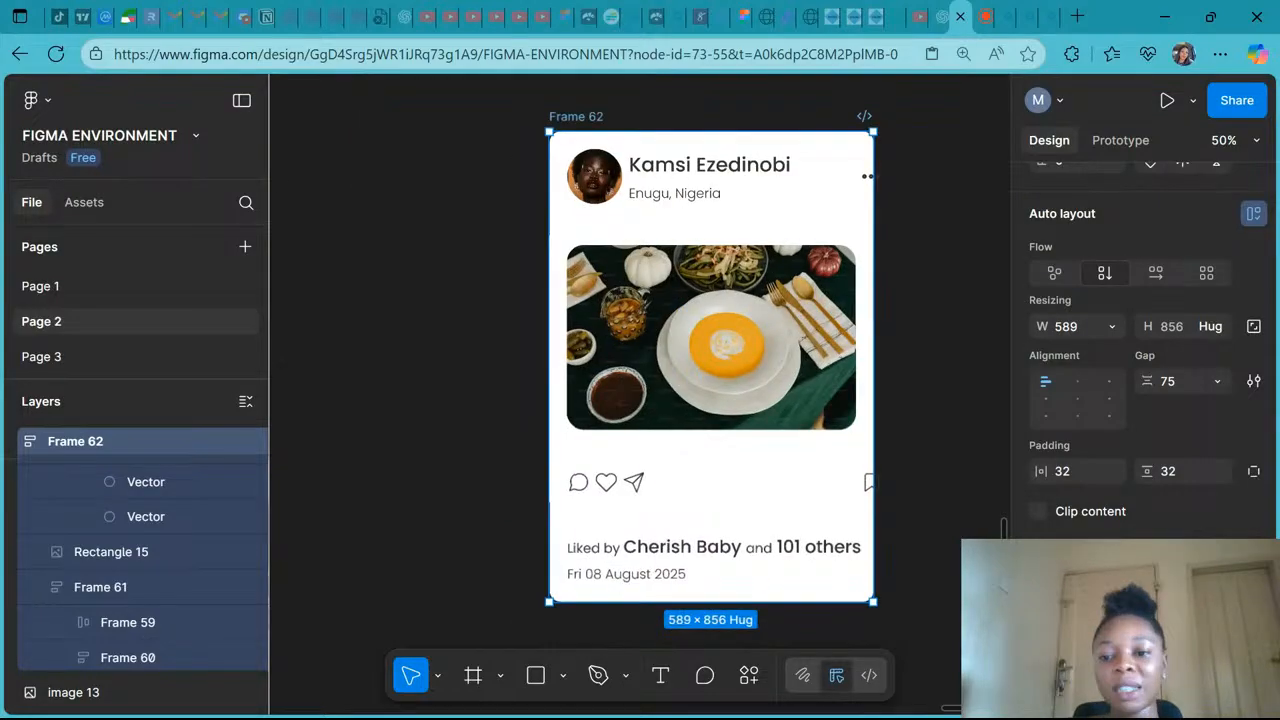
pyautogui.hscroll(1, 591, 302)
pyautogui.scroll(2, 591, 302)
pyautogui.click(540, 139)
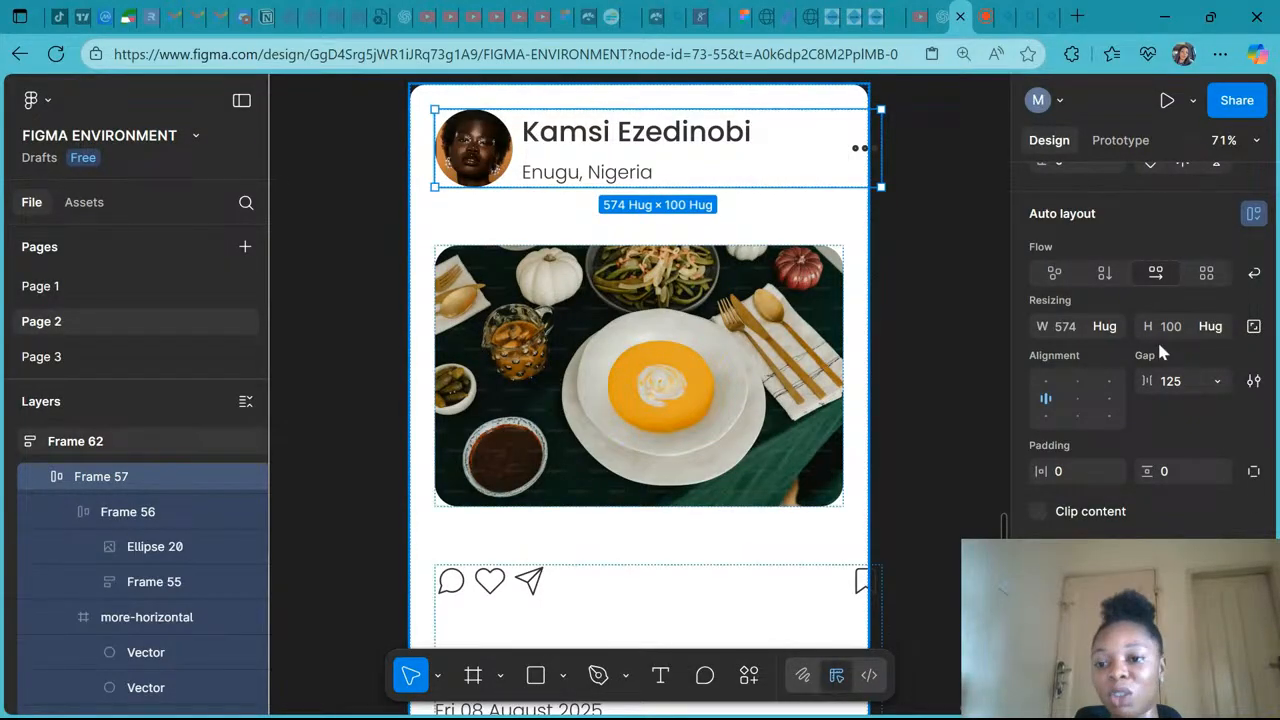
pyautogui.moveTo(1147, 381); pyautogui.dragTo(1069, 381)
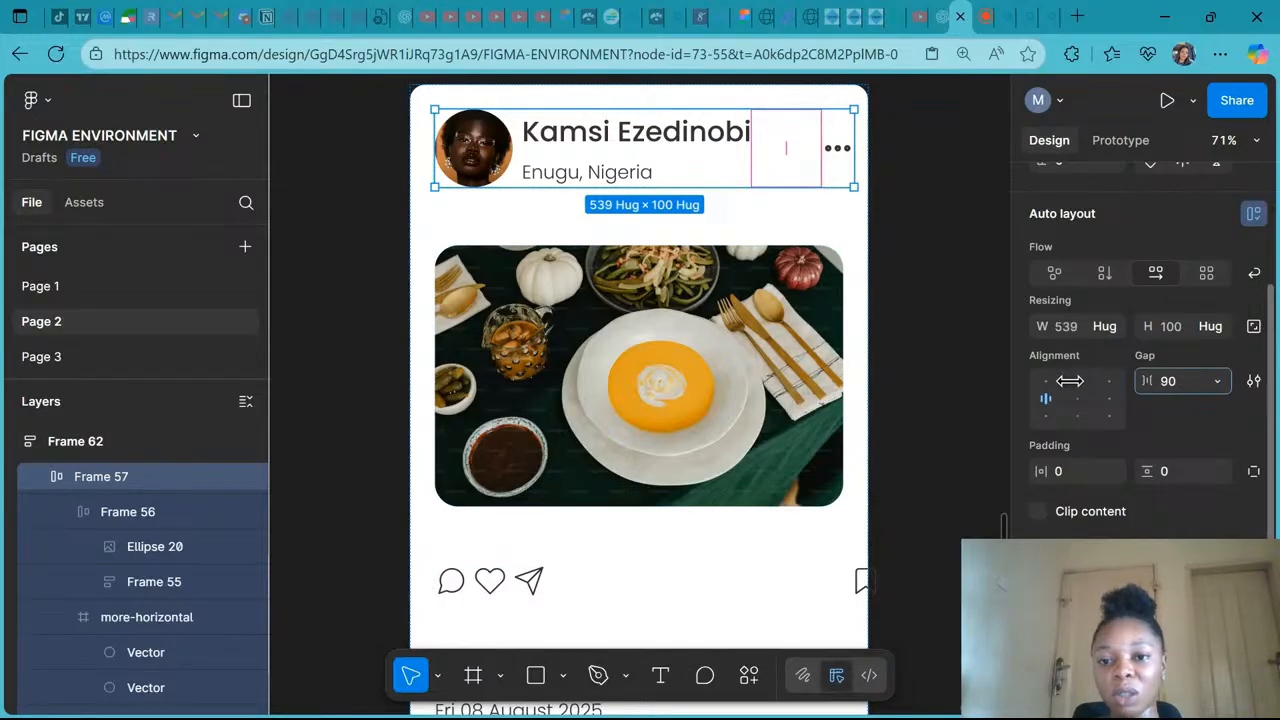
pyautogui.moveTo(1069, 381); pyautogui.dragTo(1049, 381)
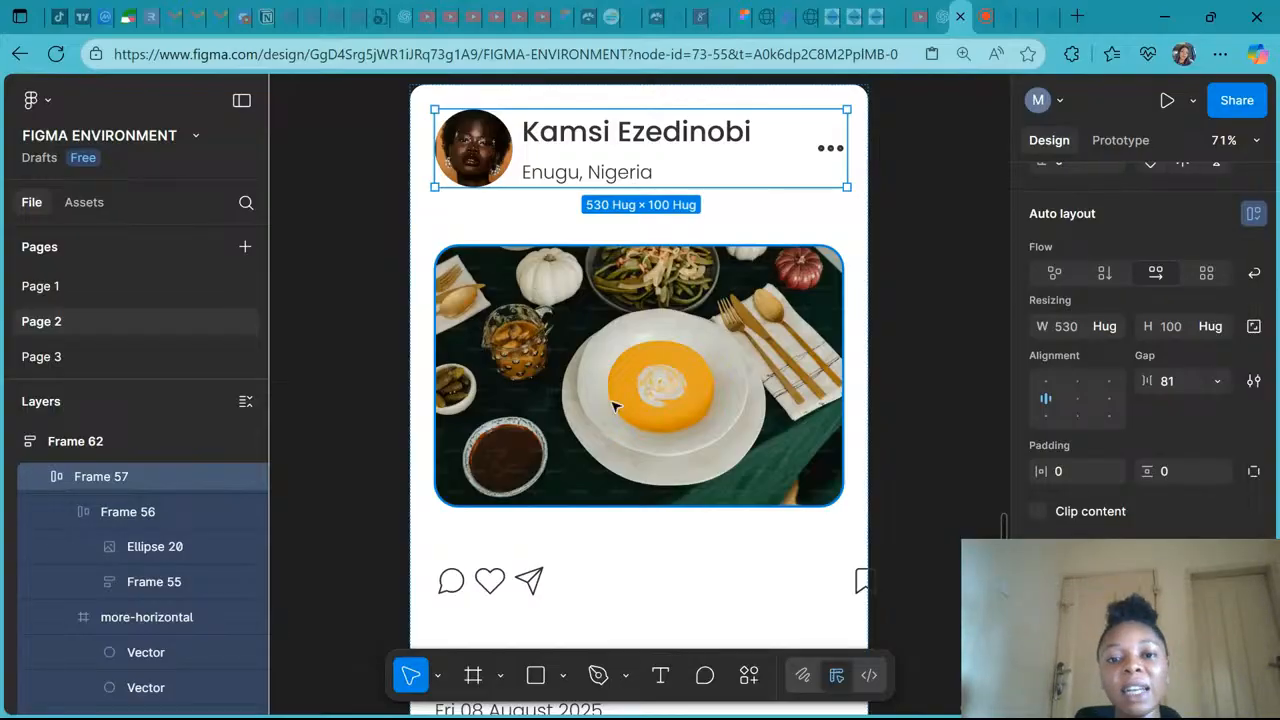
# - Select the icon row frame and set its gap to 343
pyautogui.scroll(-3, 614, 405)
pyautogui.click(497, 400)
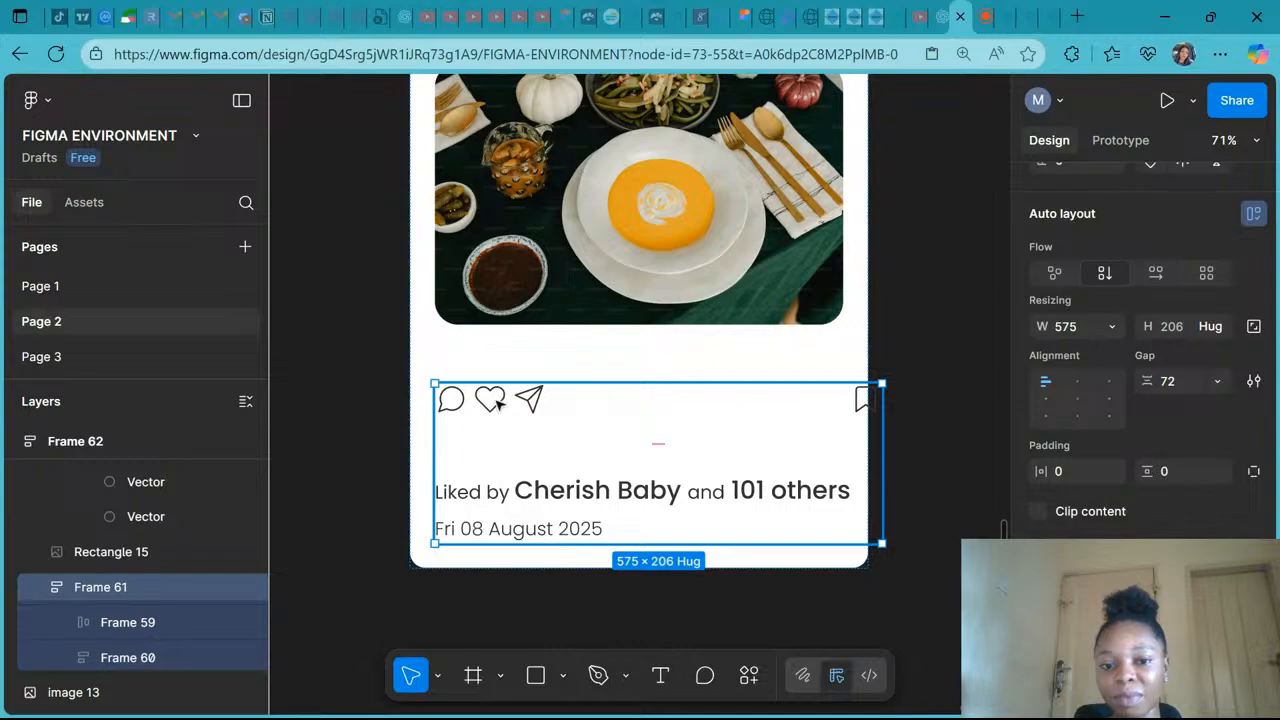
pyautogui.click(497, 400)
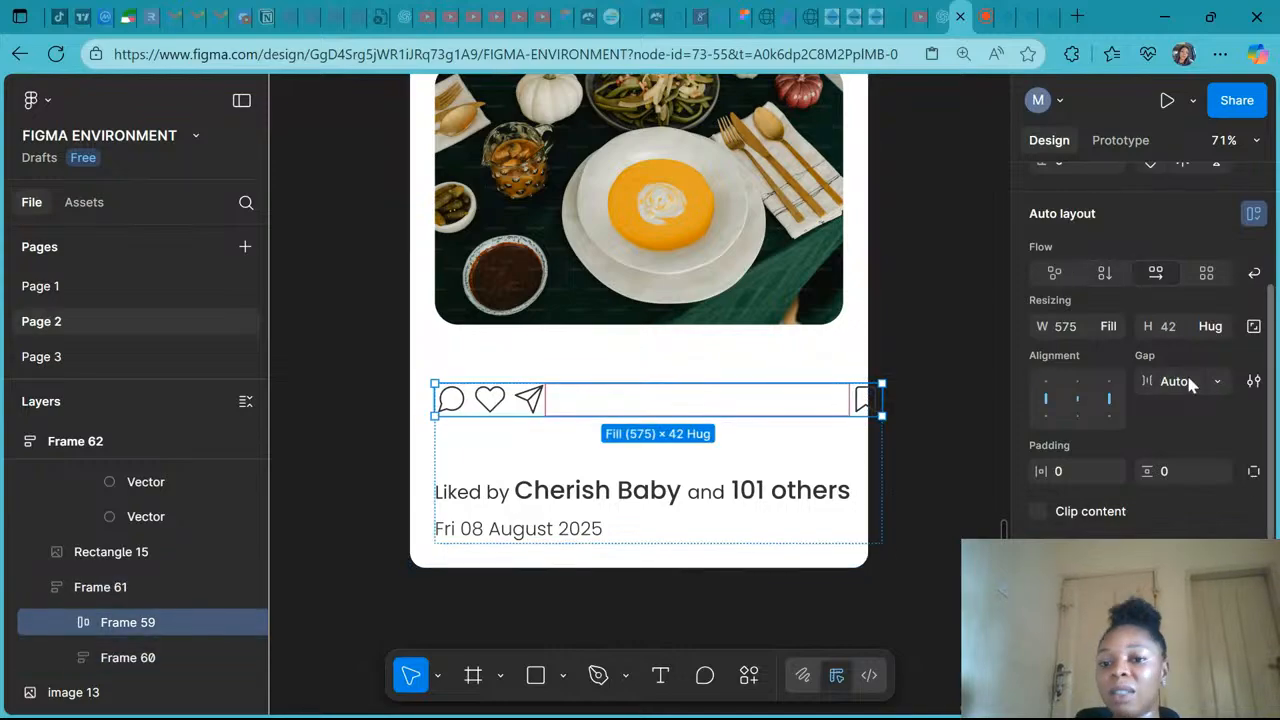
pyautogui.click(1220, 383)
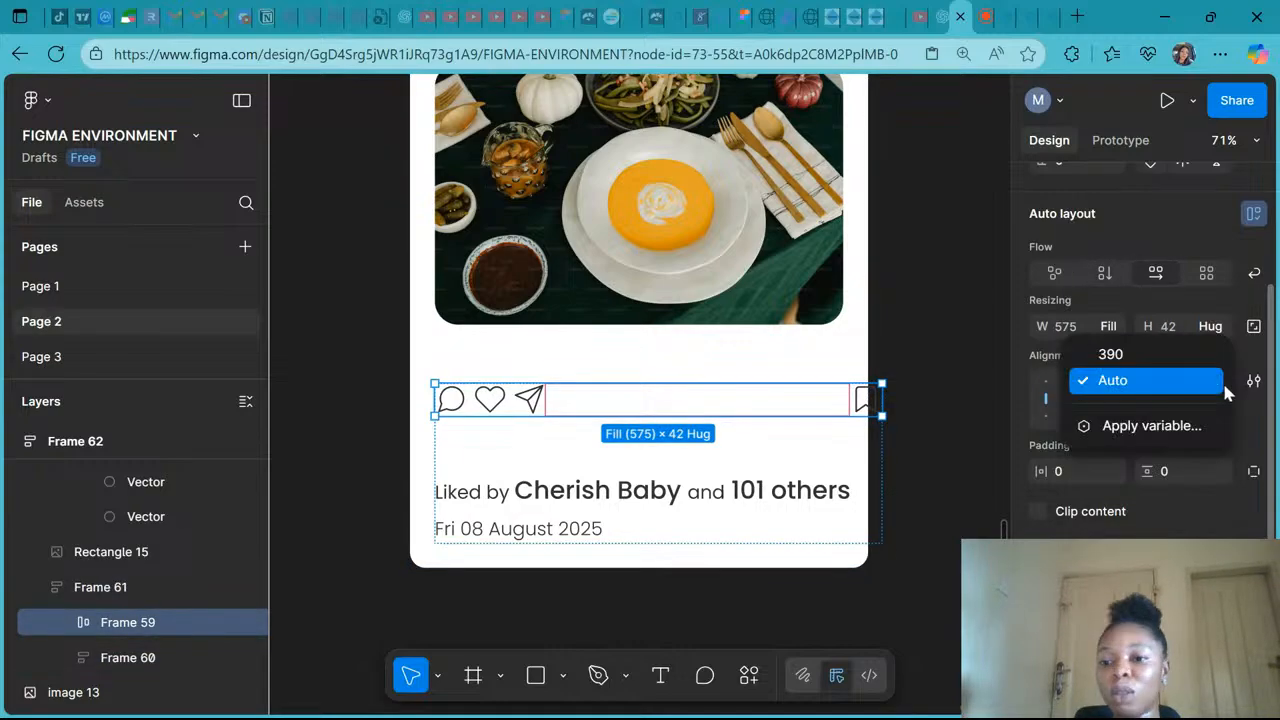
pyautogui.click(1163, 360)
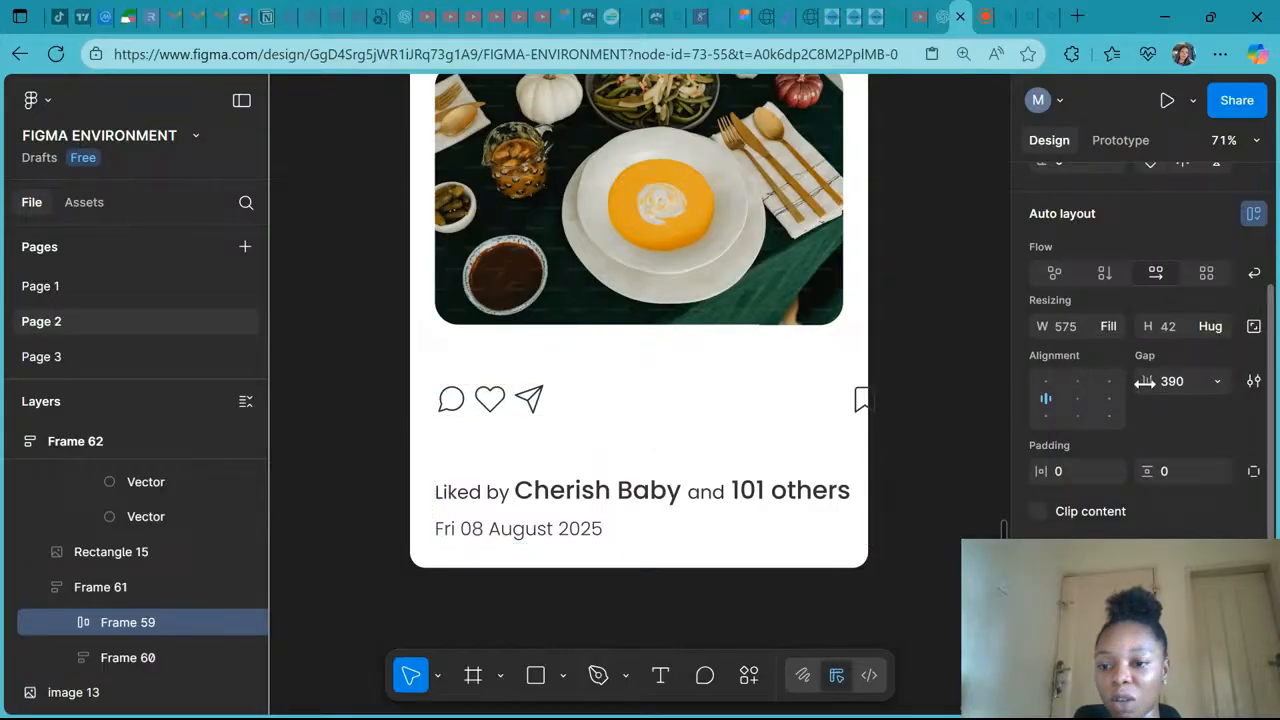
pyautogui.moveTo(1145, 381); pyautogui.dragTo(1043, 386)
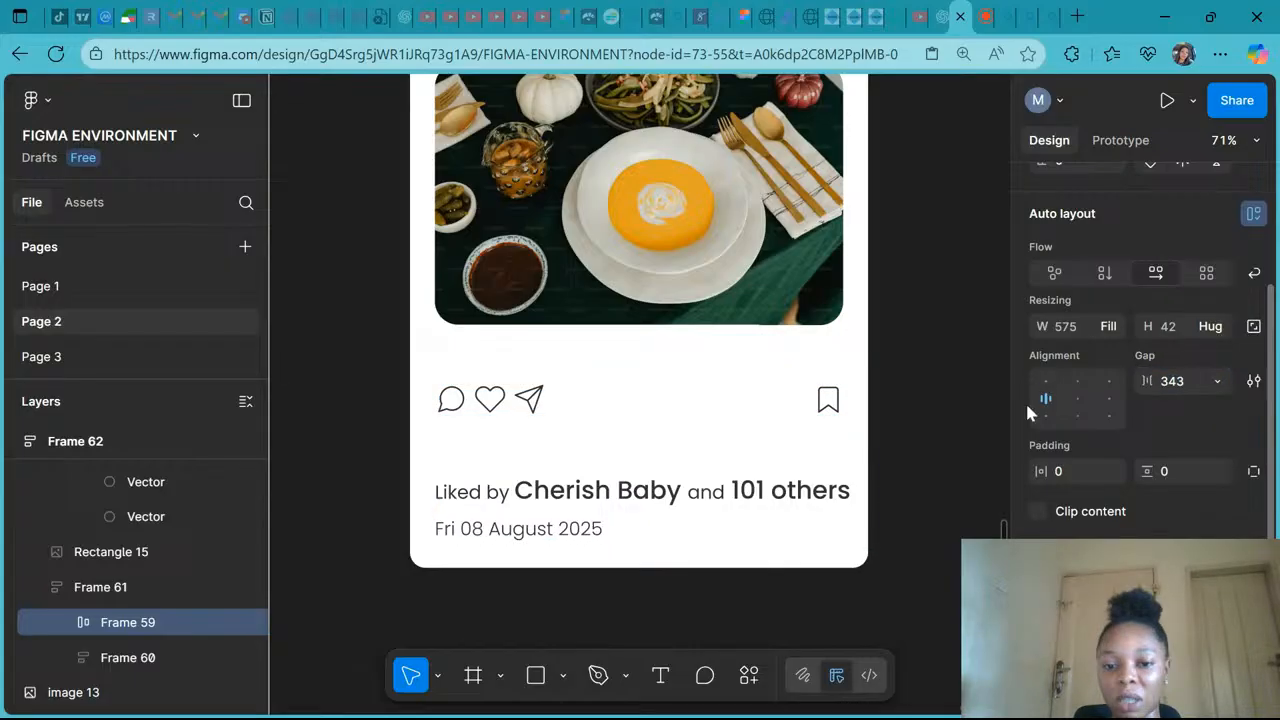
# - Narrow the actions-and-caption frame to 535 wide and set its gap to 32
pyautogui.press('Escape')
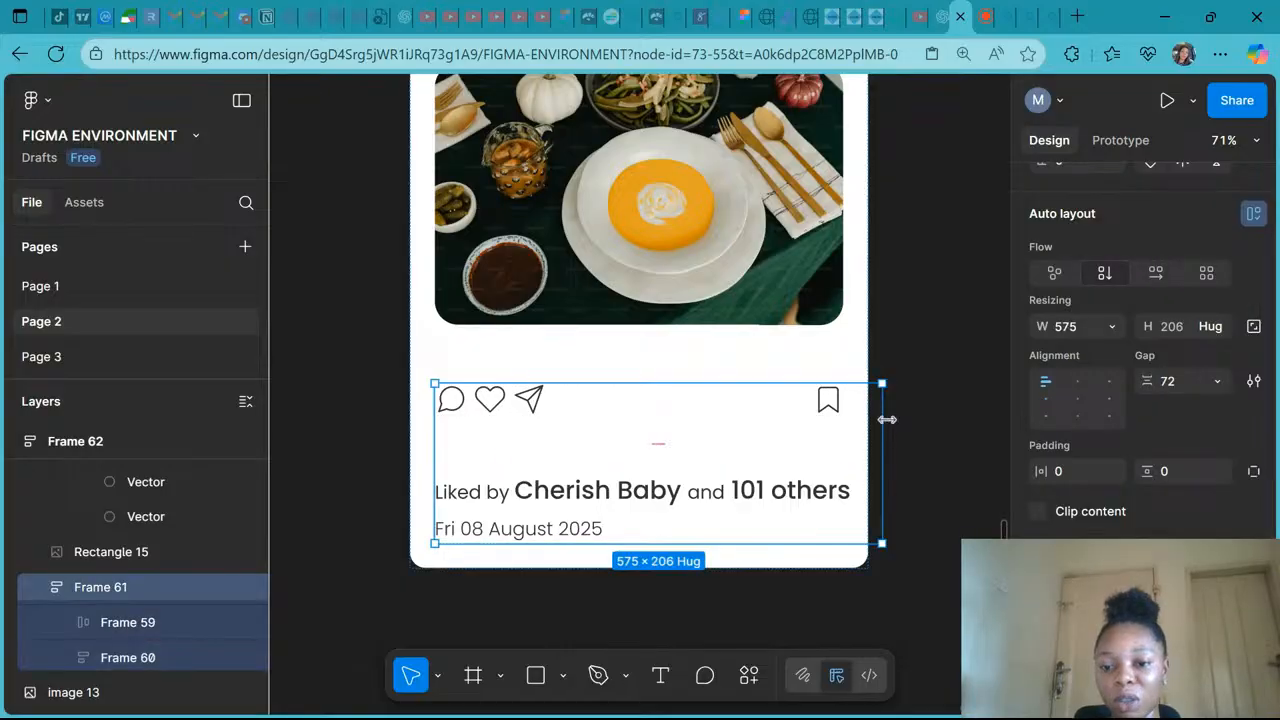
pyautogui.moveTo(887, 420); pyautogui.dragTo(853, 418)
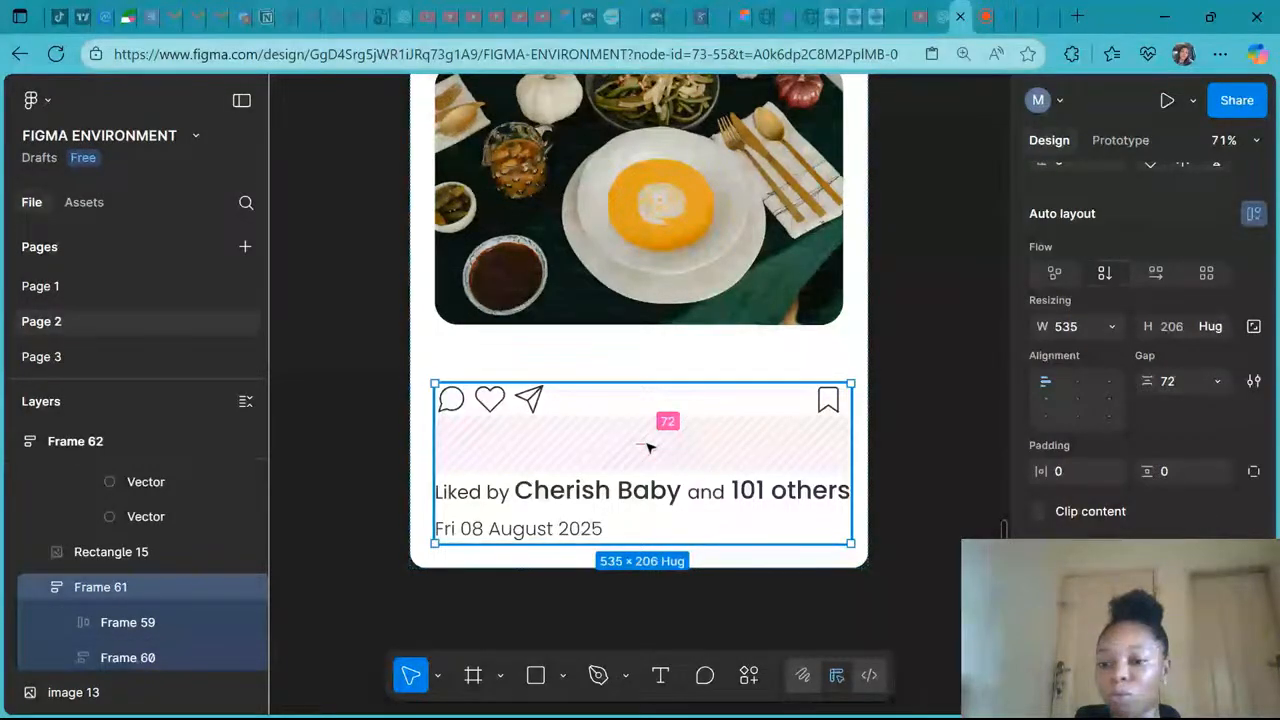
pyautogui.click(1182, 382)
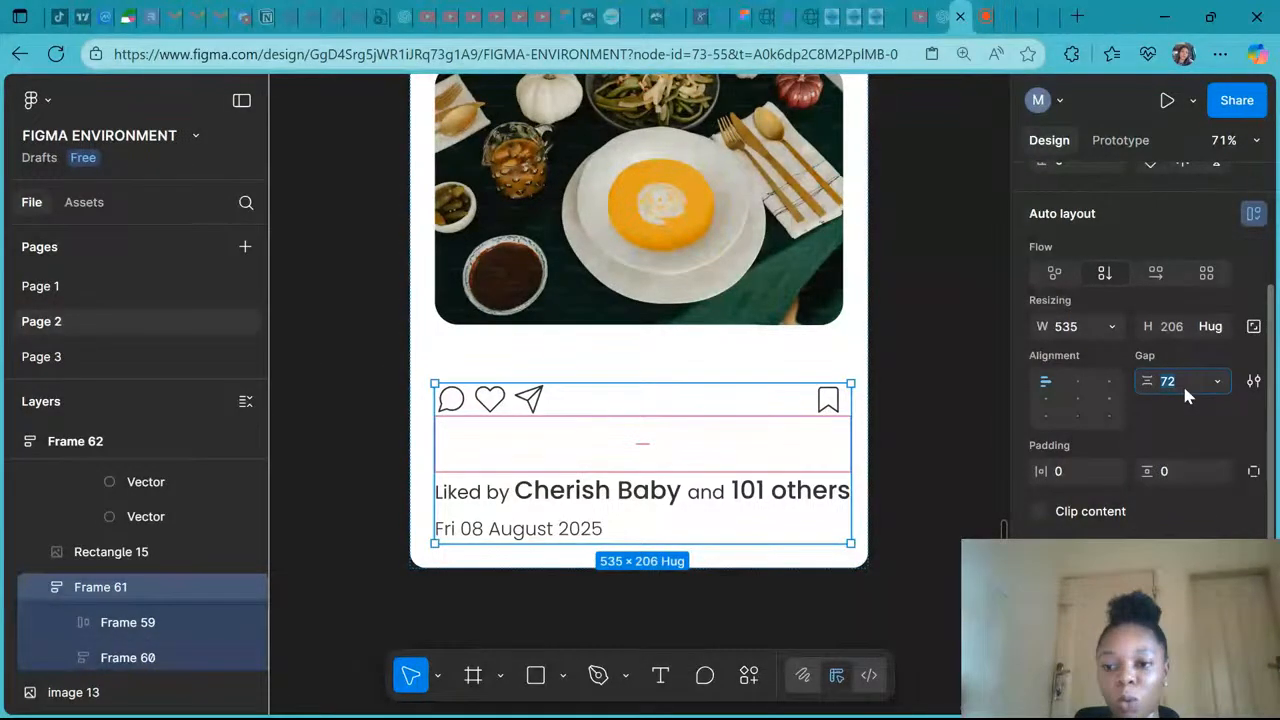
pyautogui.write('3')
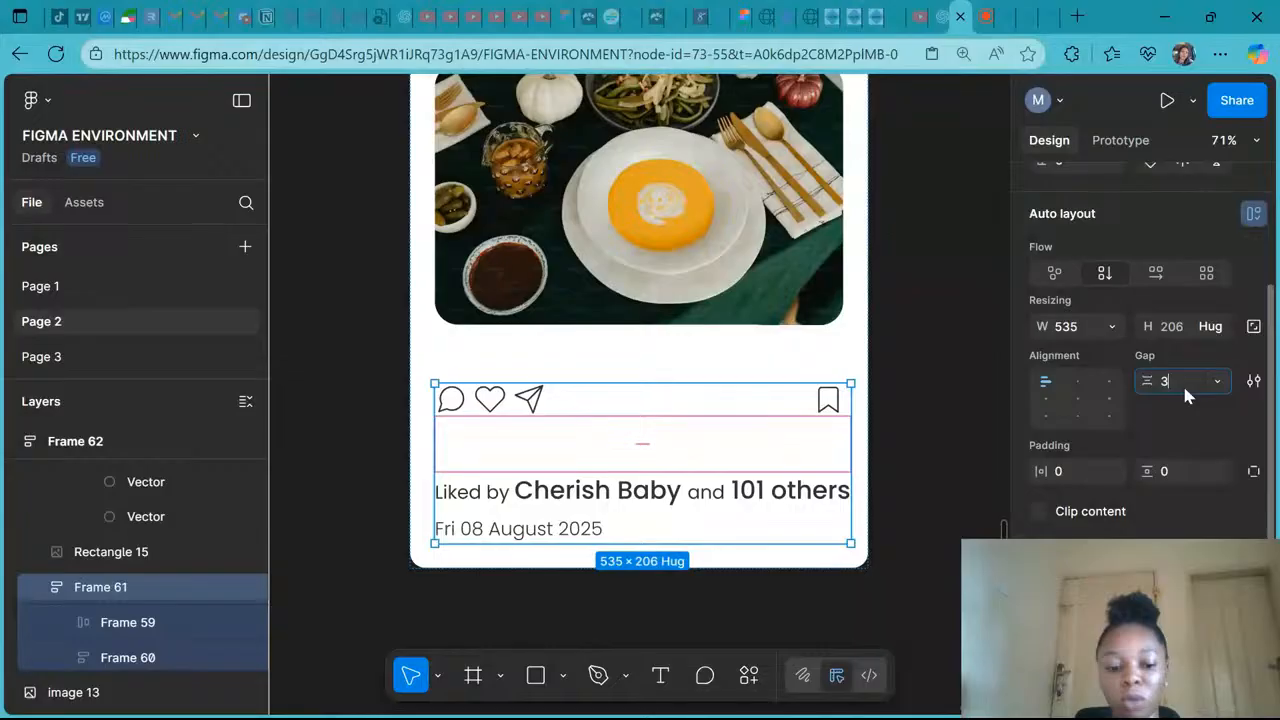
pyautogui.write('2')
pyautogui.press('Return')
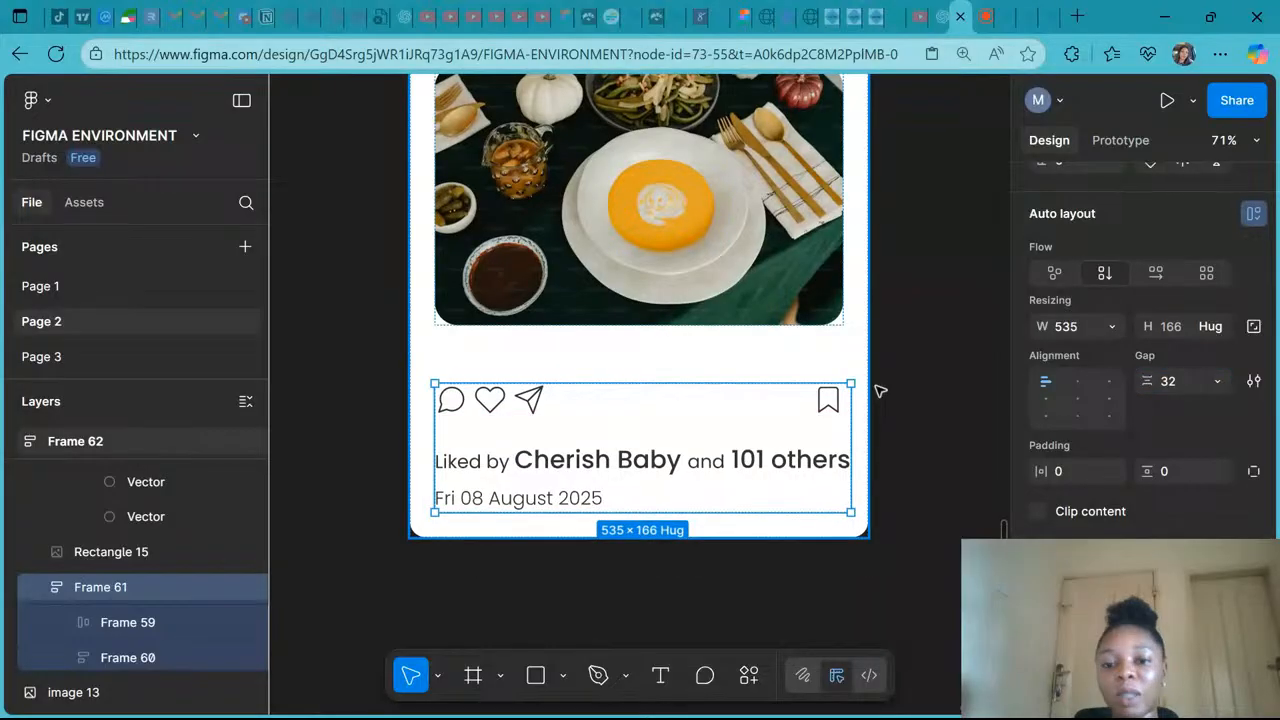
# - Set the card frame's gap to 32
pyautogui.scroll(-5, 697, 615)
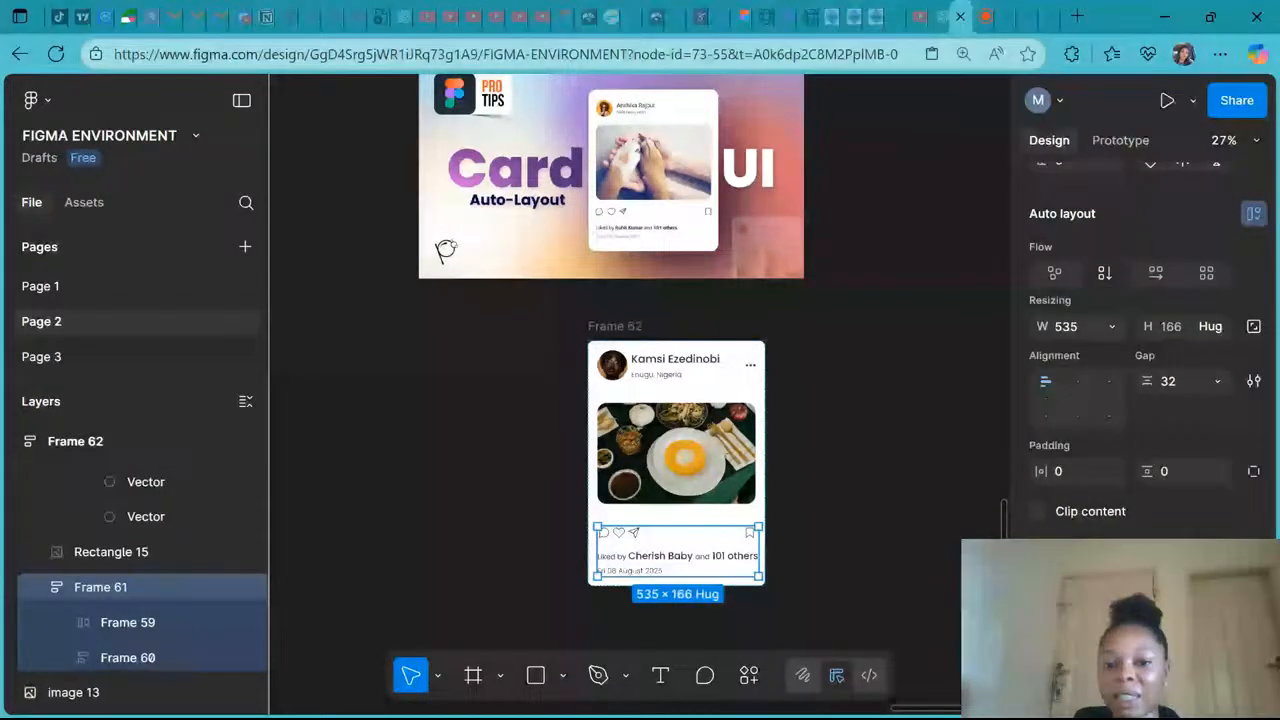
pyautogui.scroll(1, 606, 343)
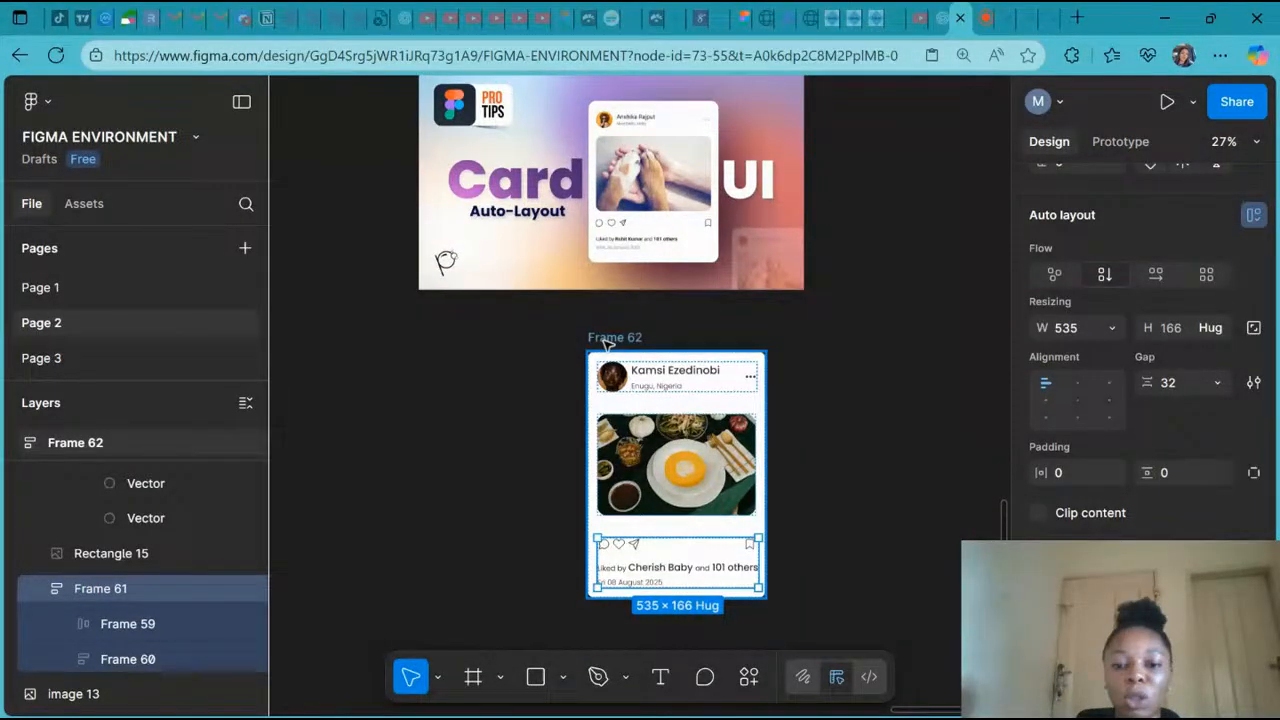
pyautogui.click(606, 338)
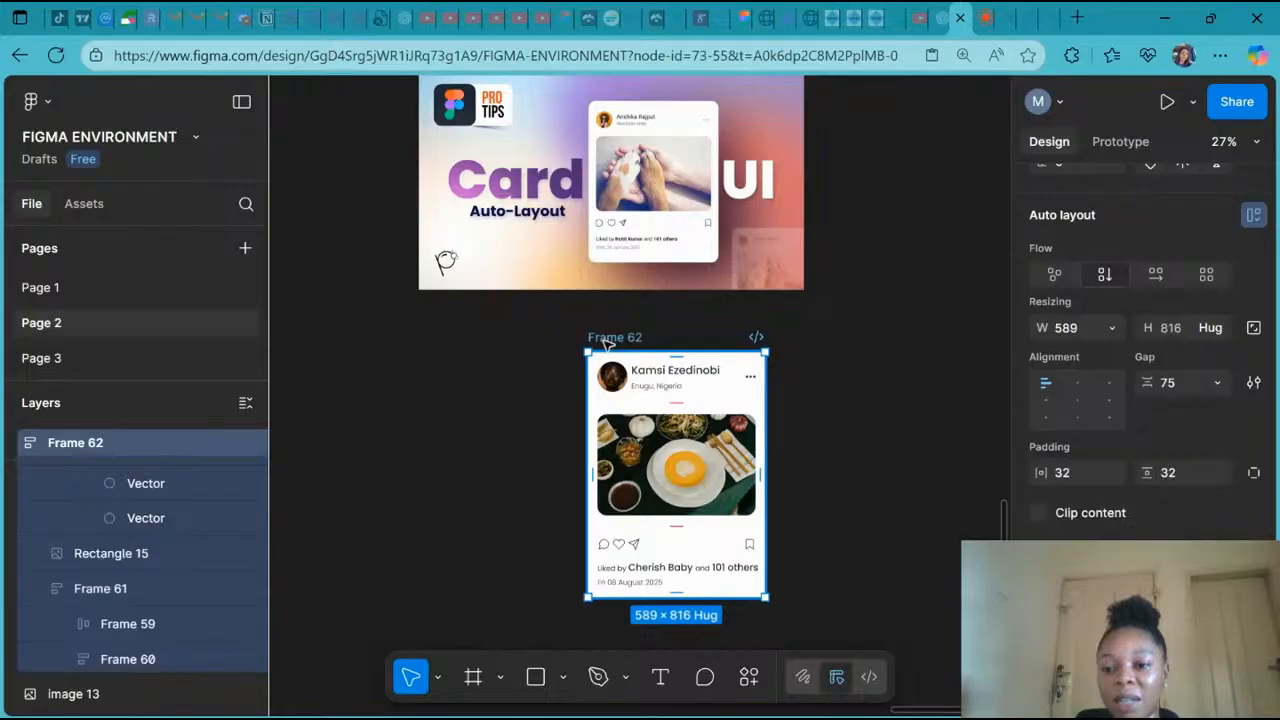
pyautogui.click(1168, 383)
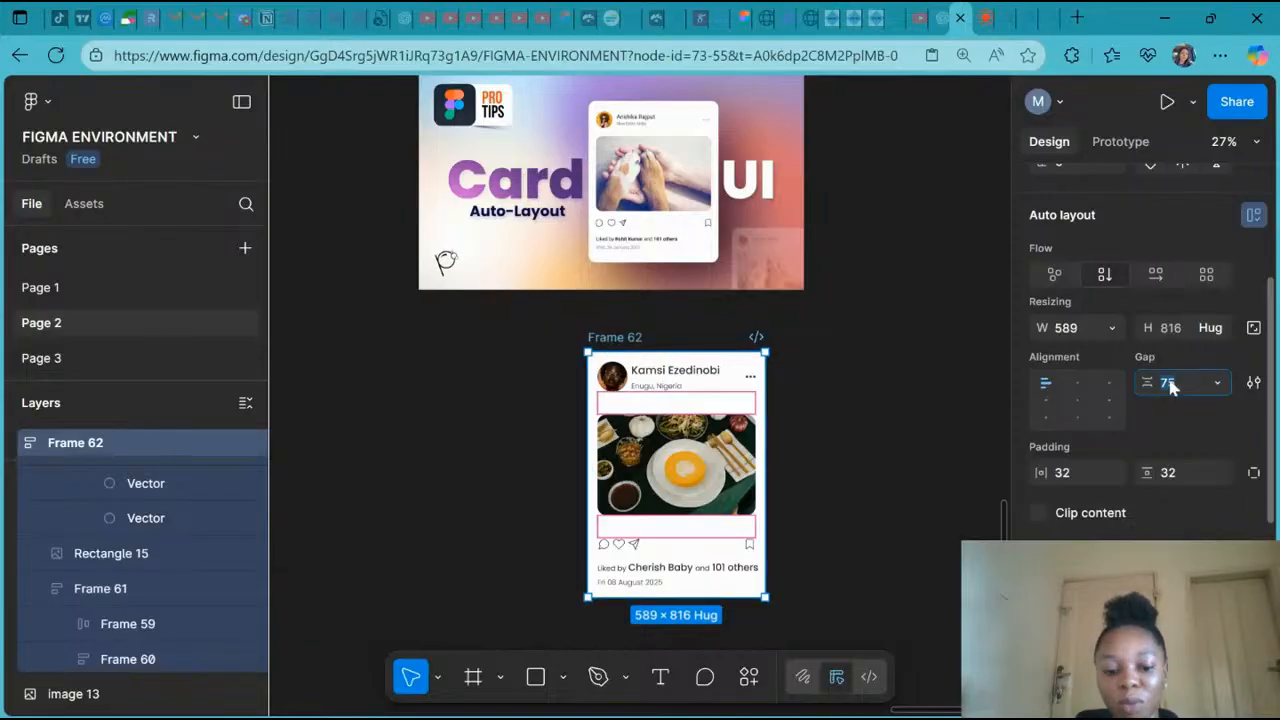
pyautogui.write('32')
pyautogui.press('Return')
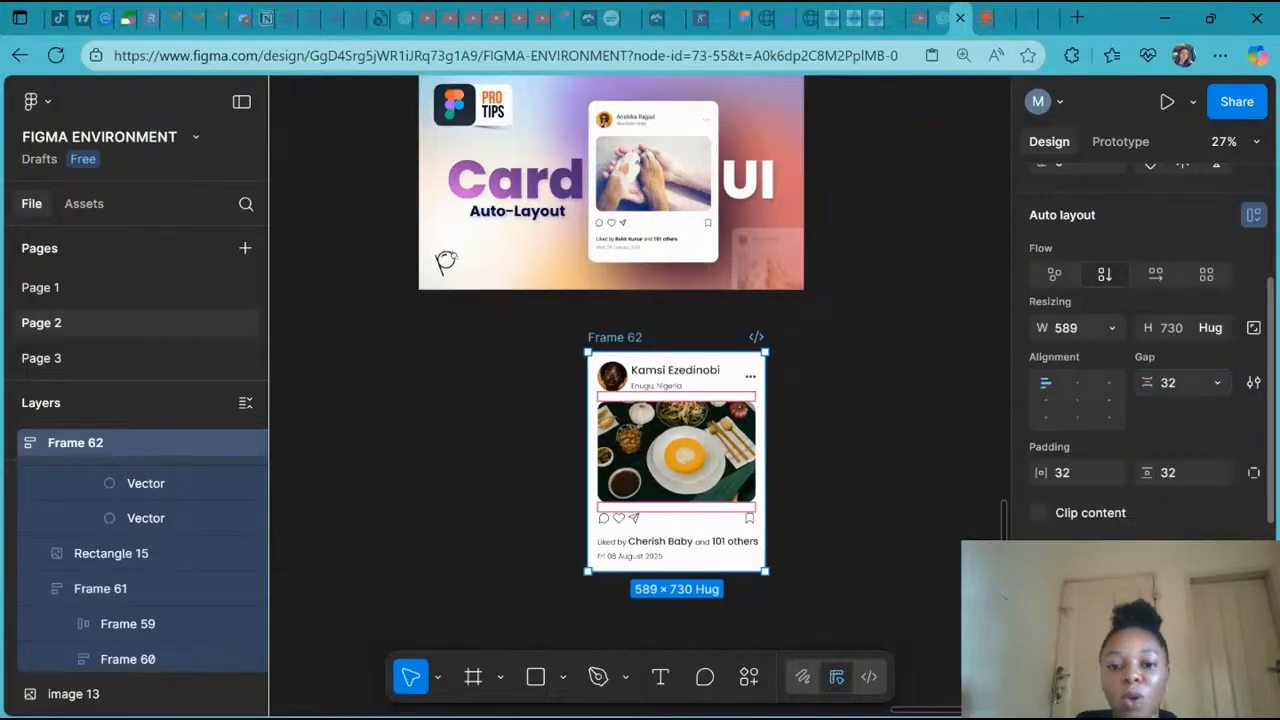
# - Scale the likes-and-date caption frame down slightly with the Scale tool
pyautogui.click(854, 474)
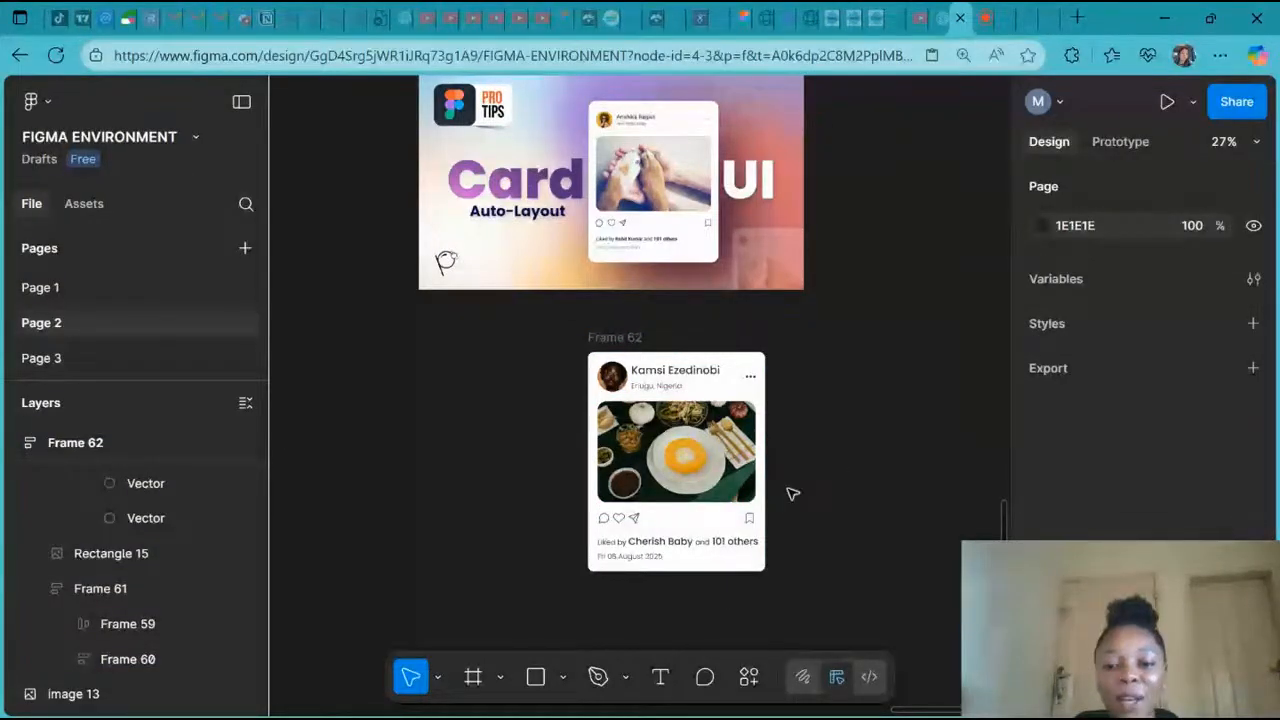
pyautogui.scroll(2, 792, 494)
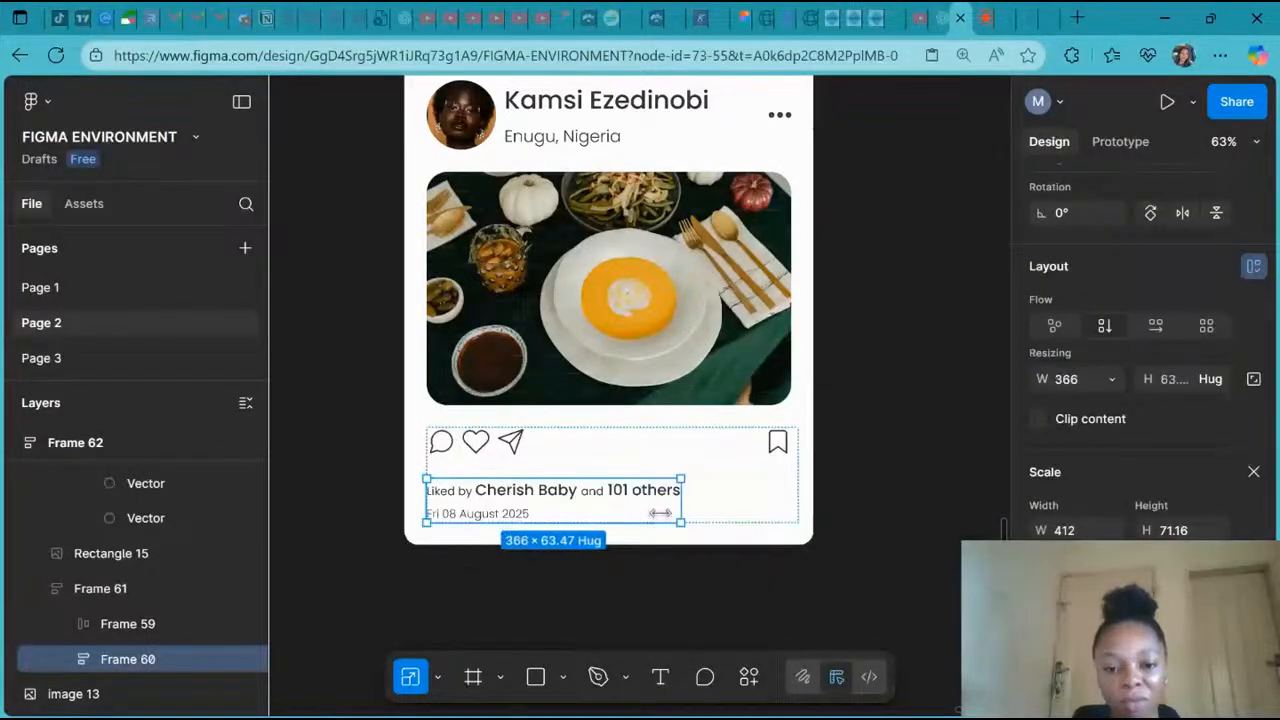
pyautogui.moveTo(660, 513); pyautogui.dragTo(648, 511)
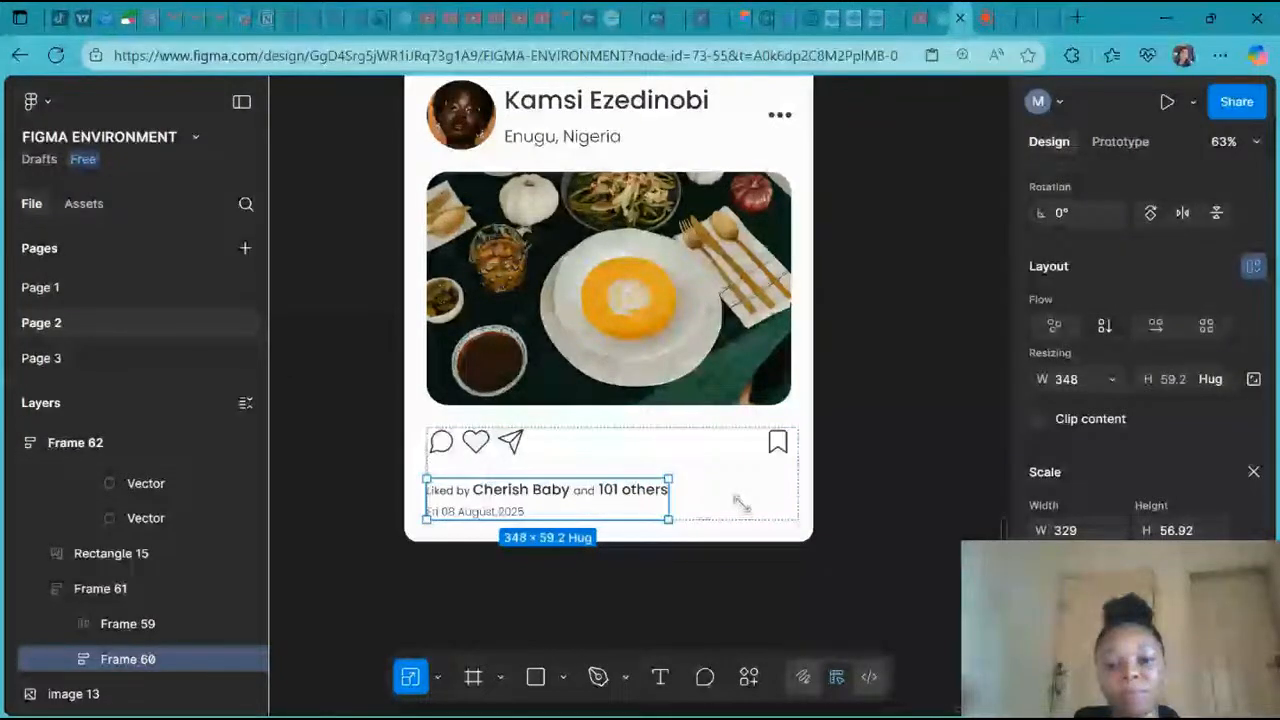
pyautogui.click(740, 503)
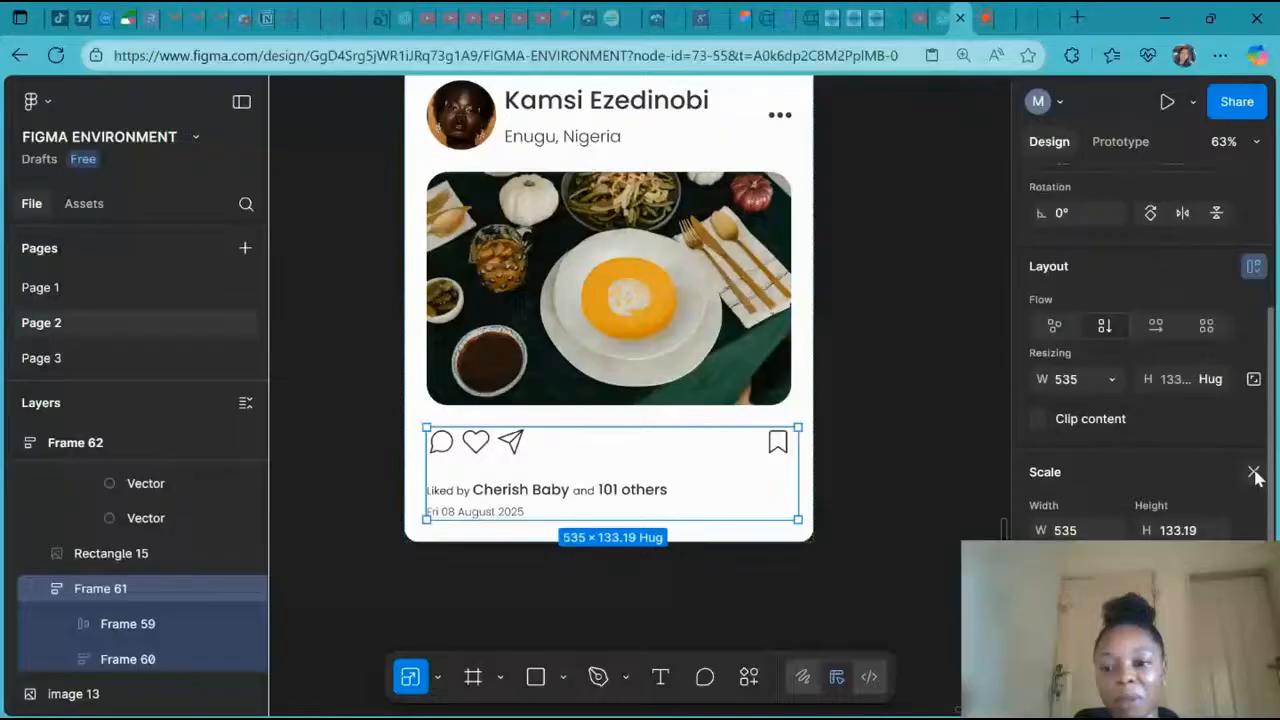
pyautogui.click(1254, 473)
# - Select the message, heart and send icons and the bookmark icon, undoing their last resizing
pyautogui.scroll(-5, 706, 247)
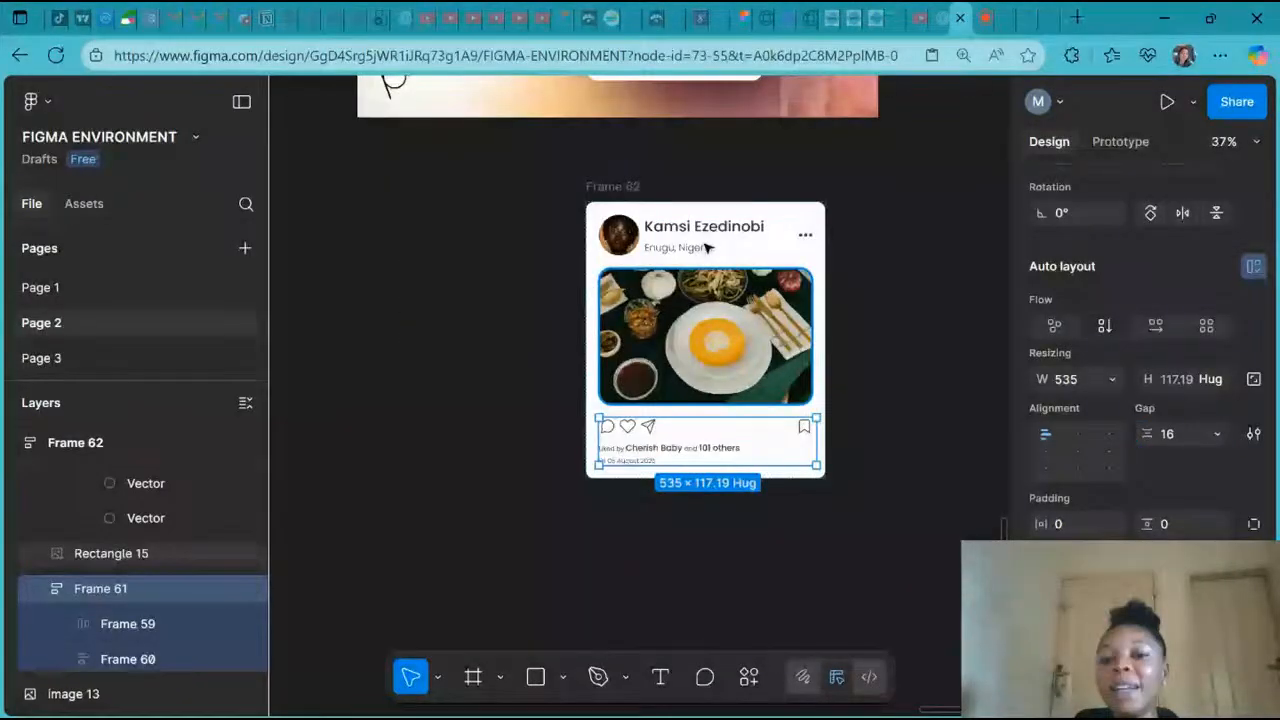
pyautogui.click(866, 397)
pyautogui.scroll(2, 866, 397)
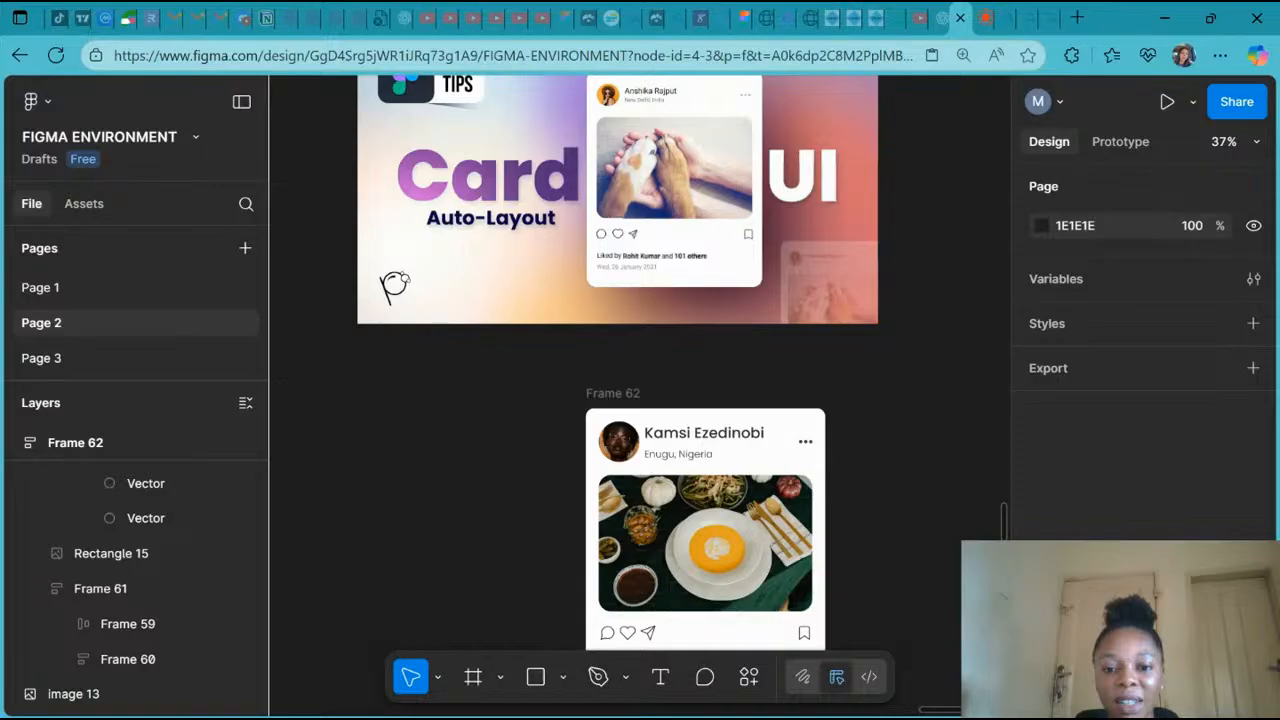
pyautogui.scroll(-2, 634, 403)
pyautogui.click(633, 405)
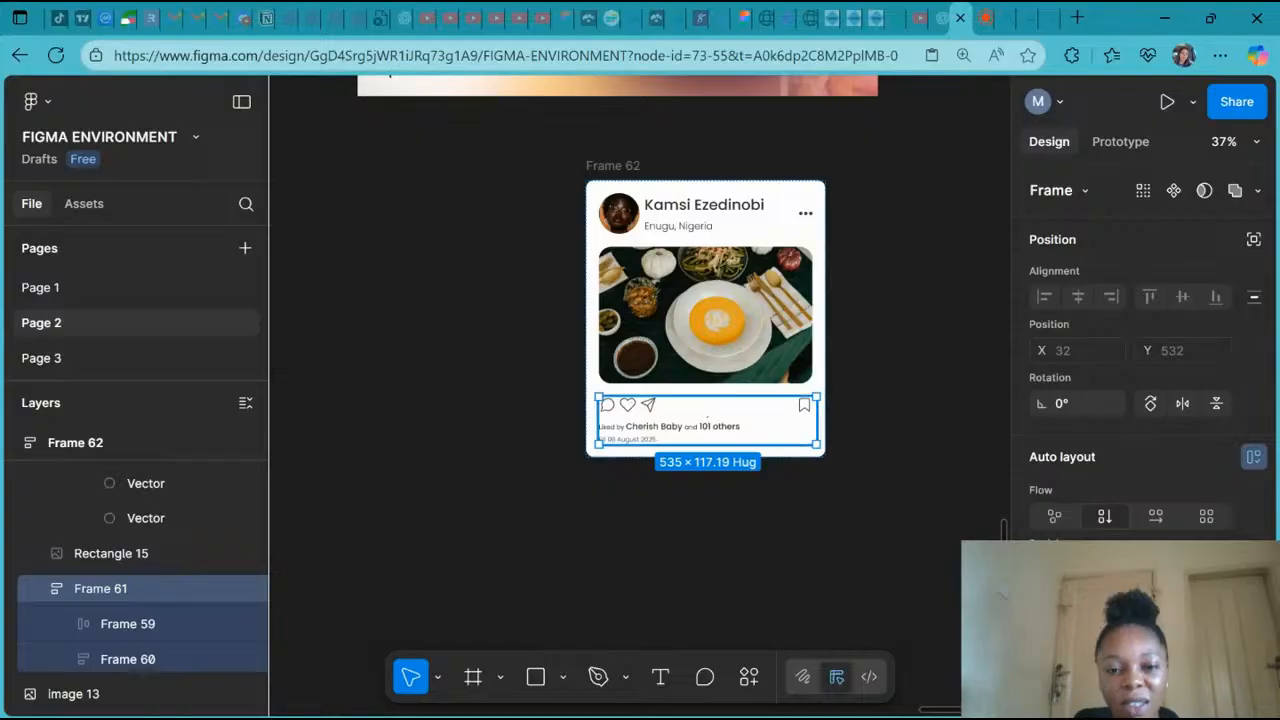
pyautogui.click(644, 407)
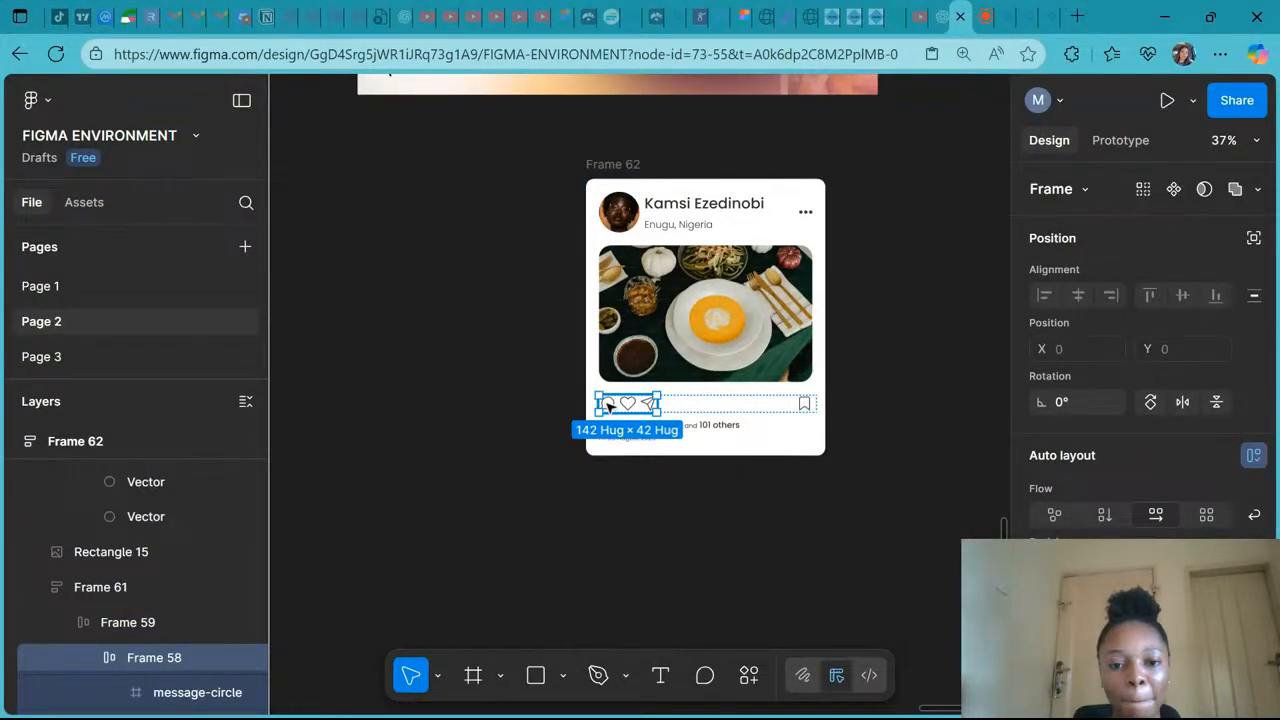
pyautogui.doubleClick(609, 405)
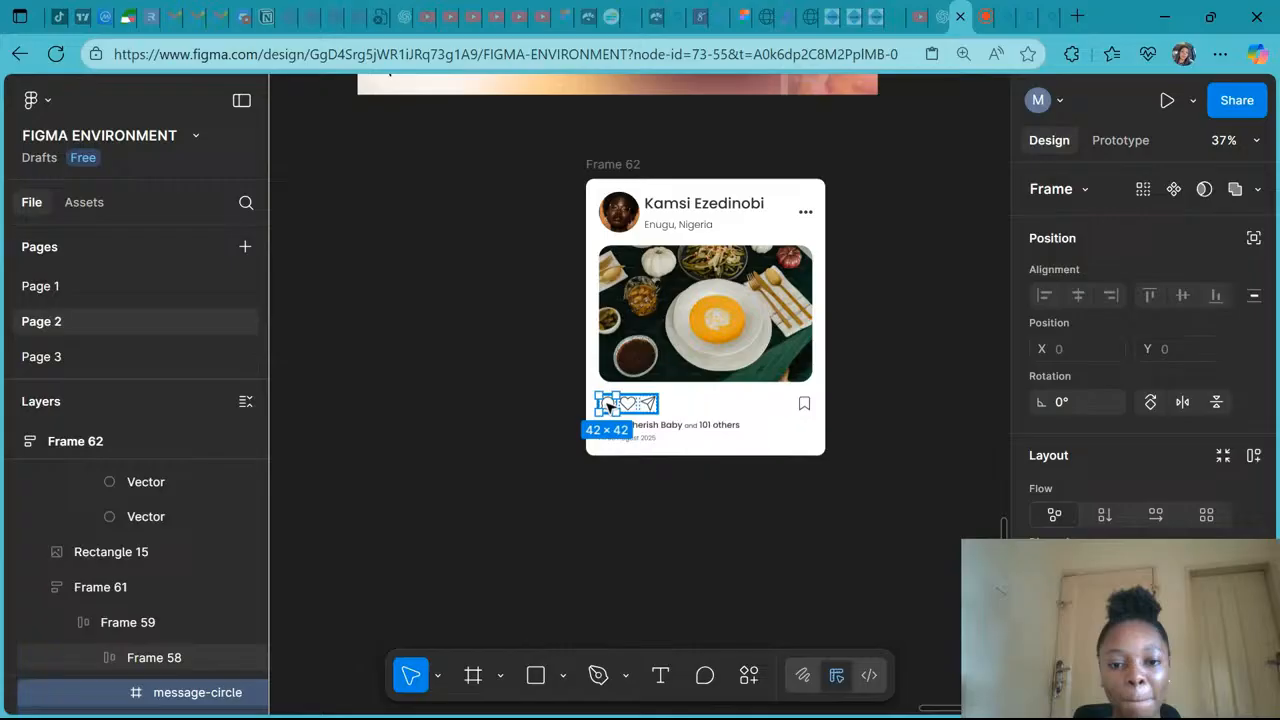
pyautogui.scroll(3, 609, 405)
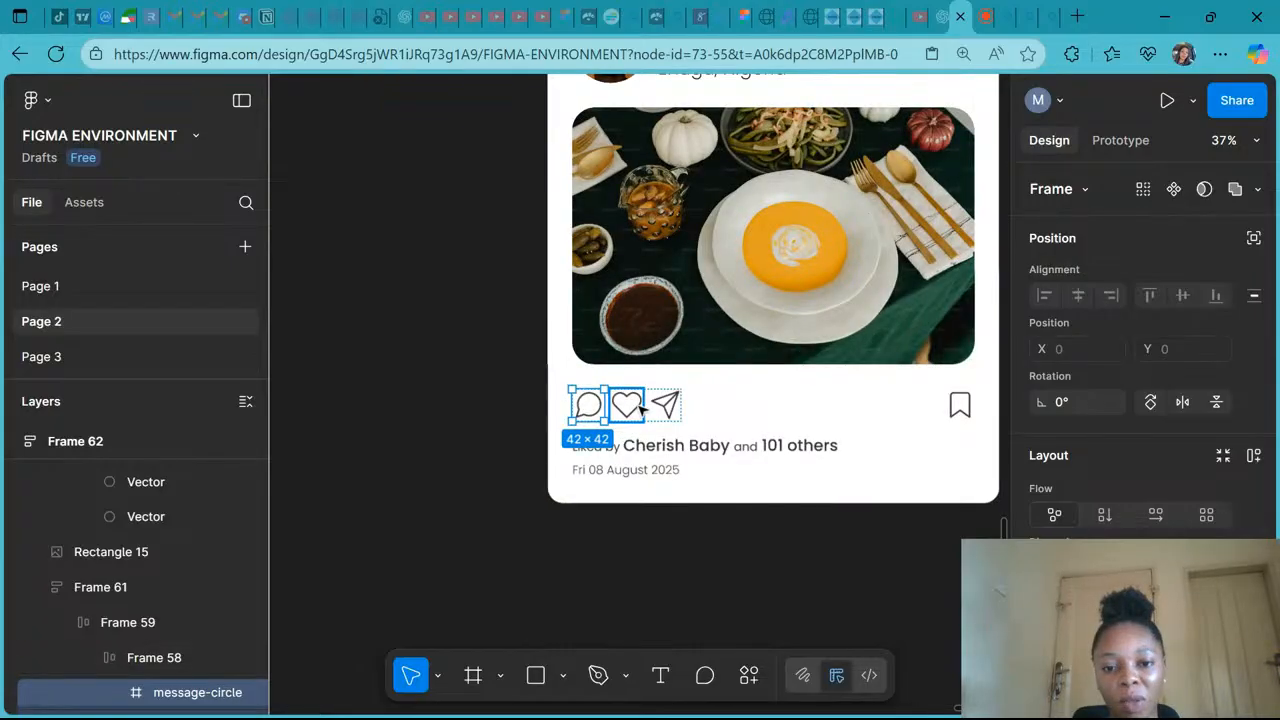
pyautogui.hotkey('ctrl', 'a')
pyautogui.hotkey('ctrl', 'z')
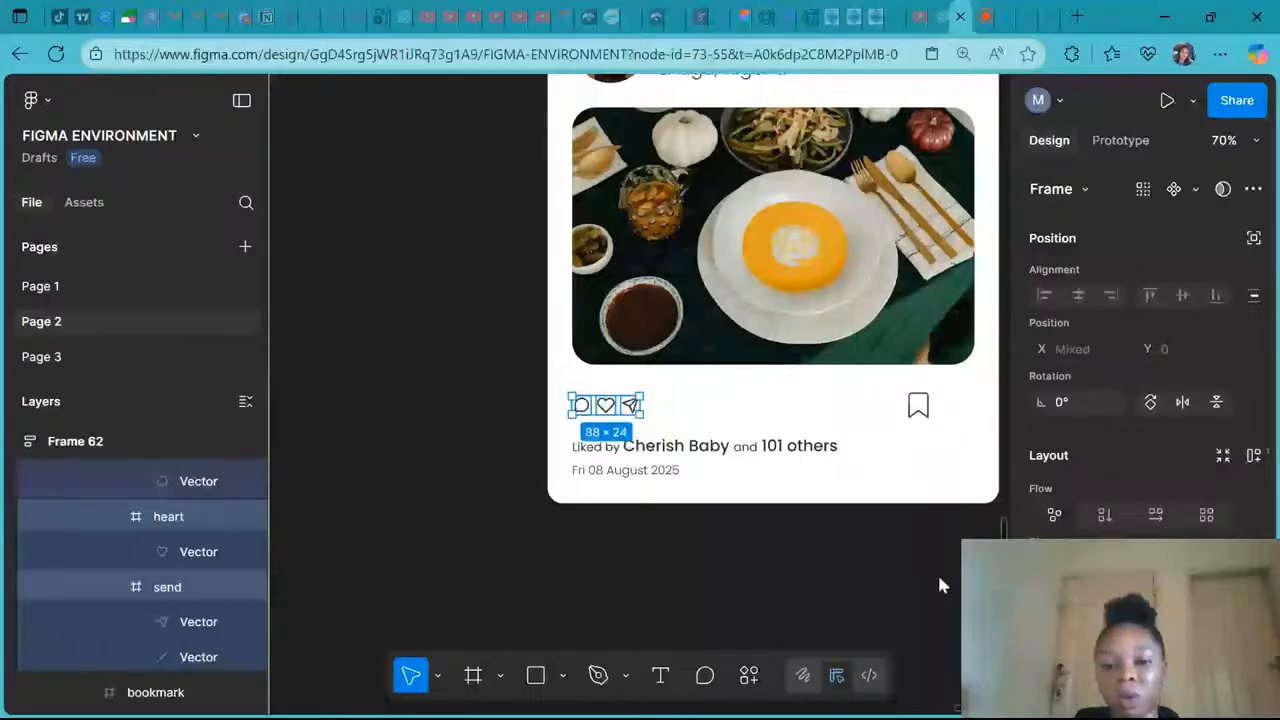
pyautogui.click(918, 405)
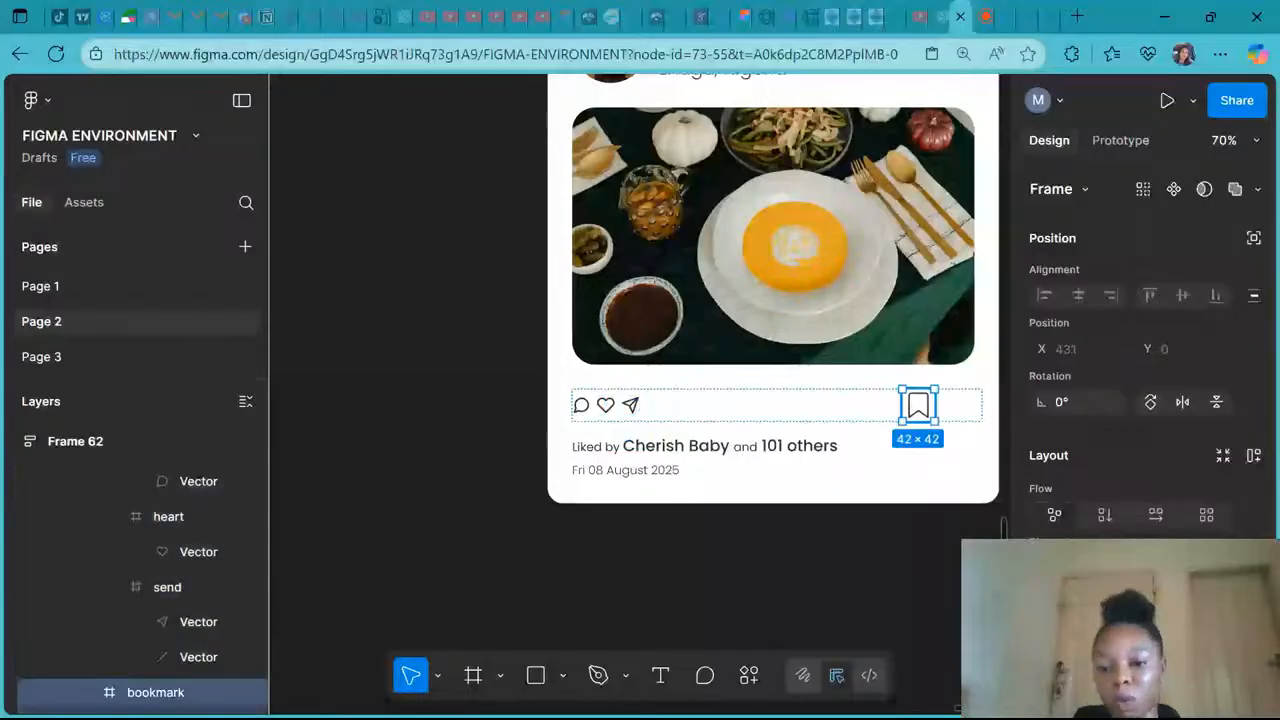
pyautogui.click(1072, 568)
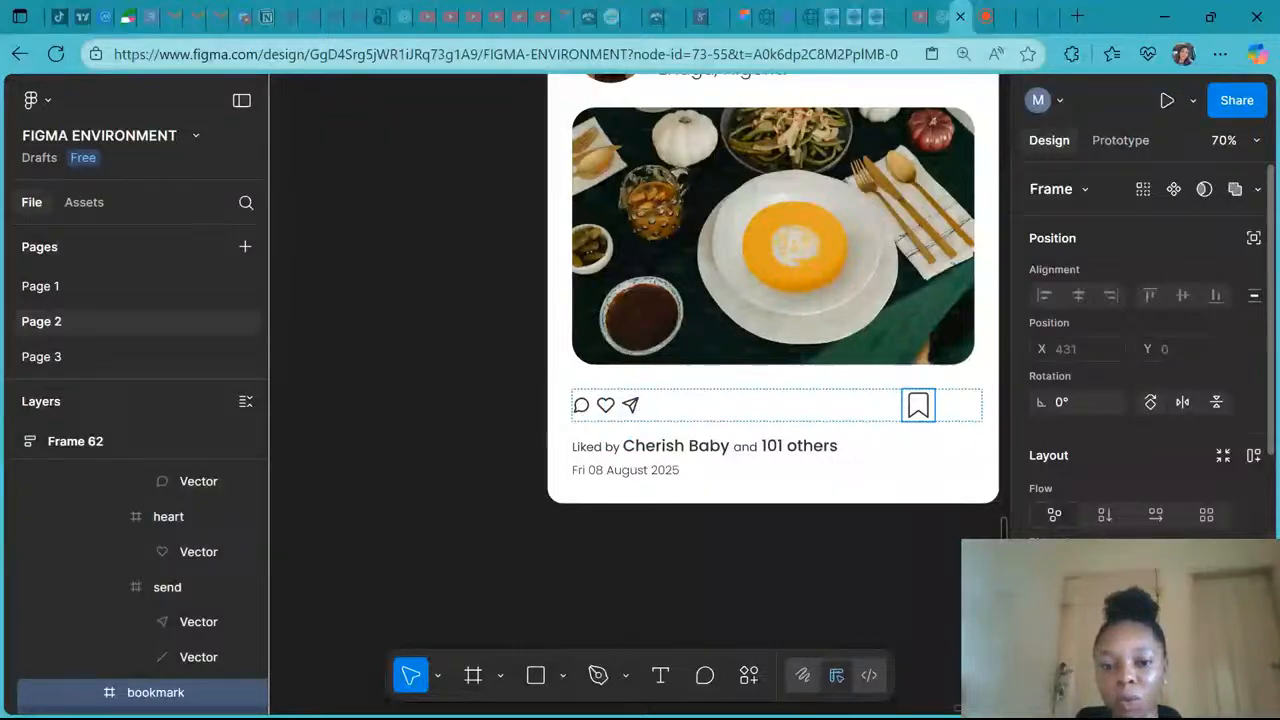
pyautogui.hotkey('ctrl', 'z')
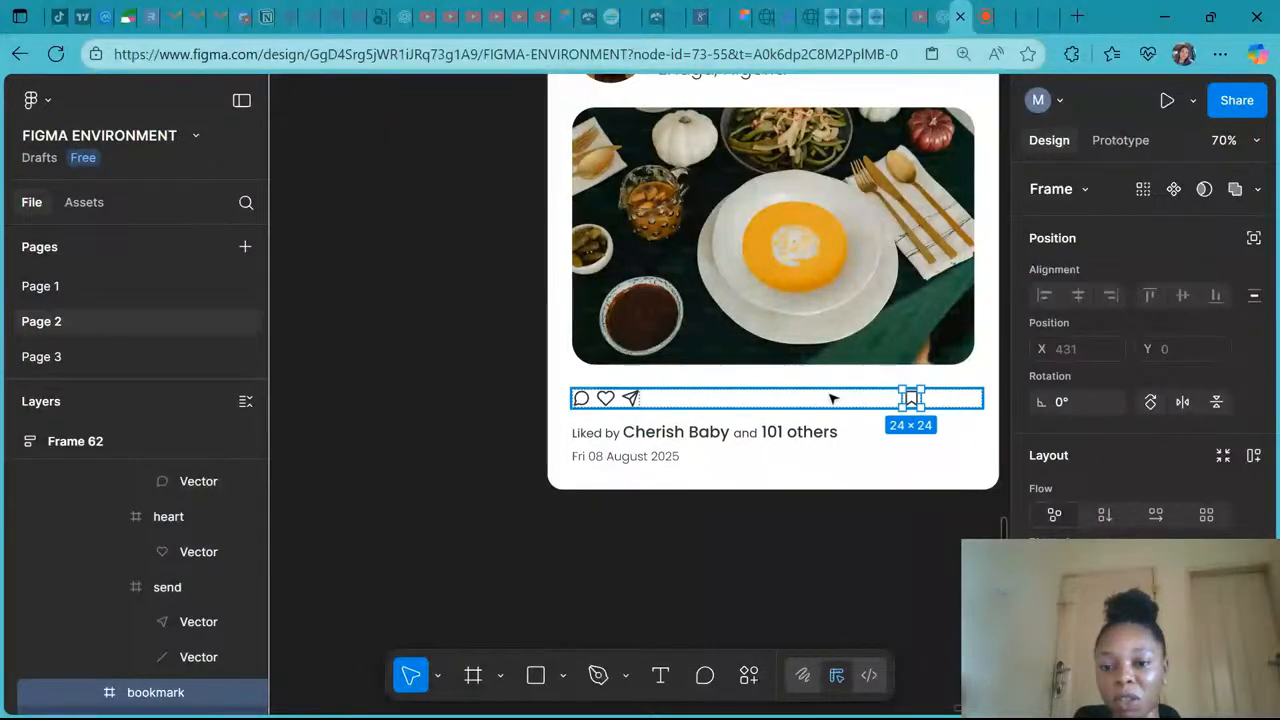
# - Increase the icon row's gap so the bookmark icon sits at the row's right edge
pyautogui.click(832, 399)
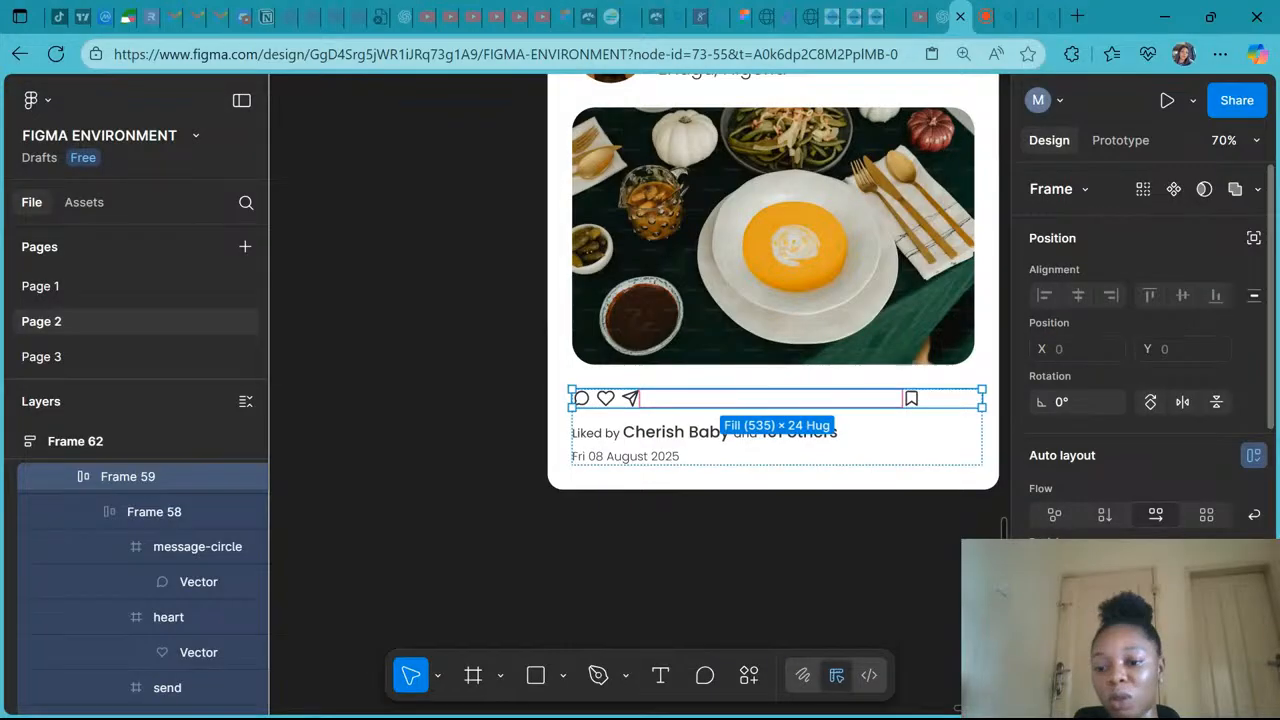
pyautogui.moveTo(1148, 622); pyautogui.dragTo(1190, 622)
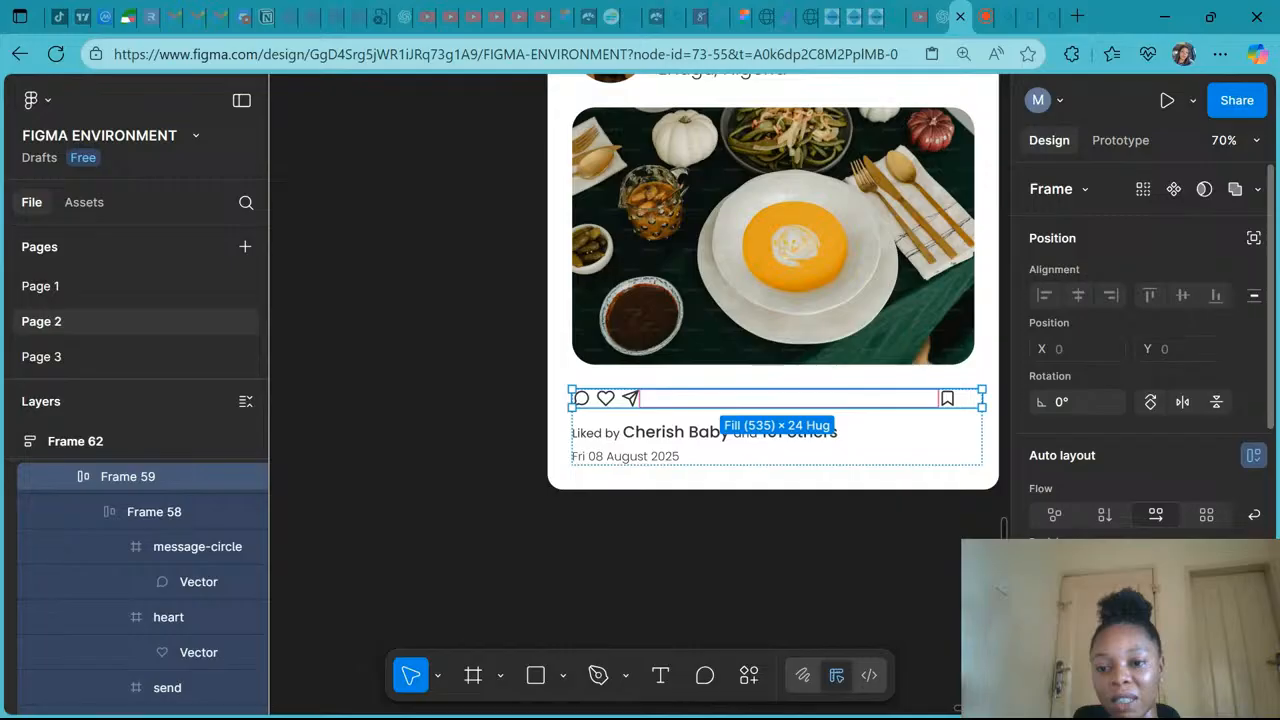
pyautogui.press('Up')
pyautogui.press('Up')
pyautogui.press('Up')
pyautogui.press('Up')
pyautogui.press('Up')
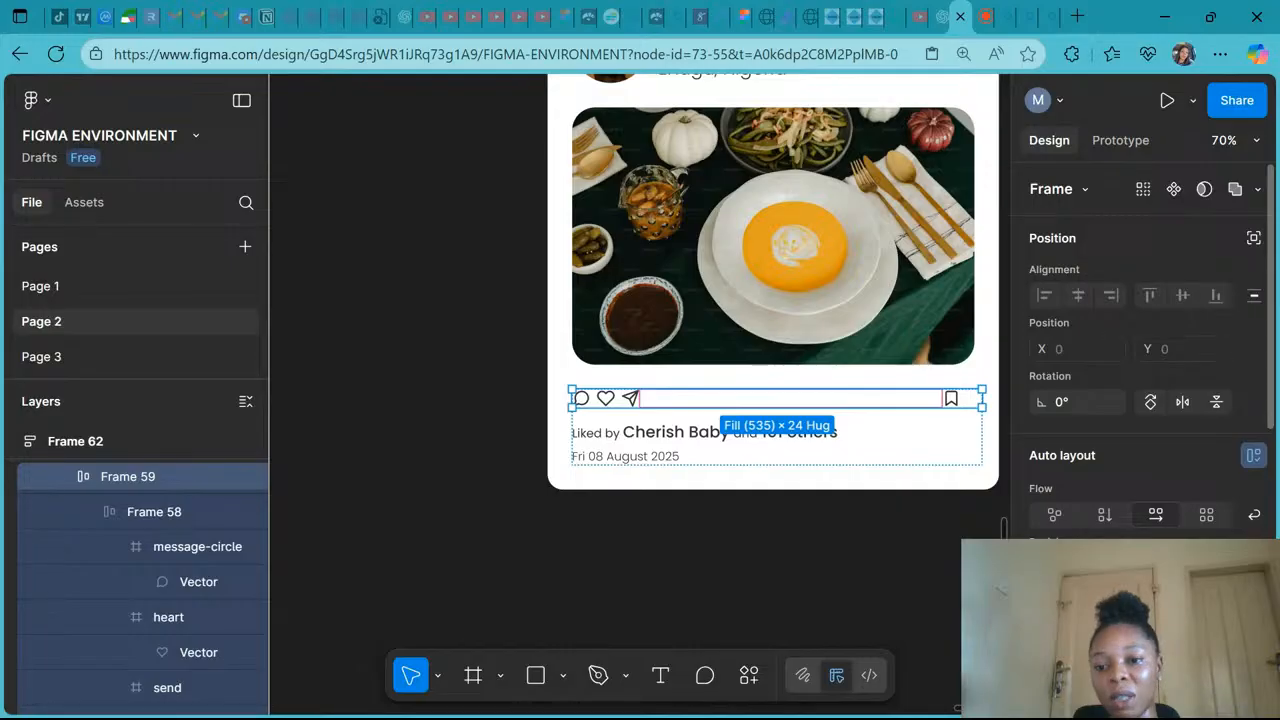
pyautogui.press('Up')
pyautogui.press('Up')
pyautogui.press('Up')
pyautogui.press('Up')
pyautogui.press('Up')
pyautogui.press('Up')
pyautogui.press('Up')
pyautogui.press('Up')
pyautogui.press('Up')
pyautogui.press('Up')
pyautogui.press('Up')
pyautogui.press('Up')
pyautogui.press('Up')
pyautogui.press('Up')
pyautogui.press('Up')
pyautogui.press('Up')
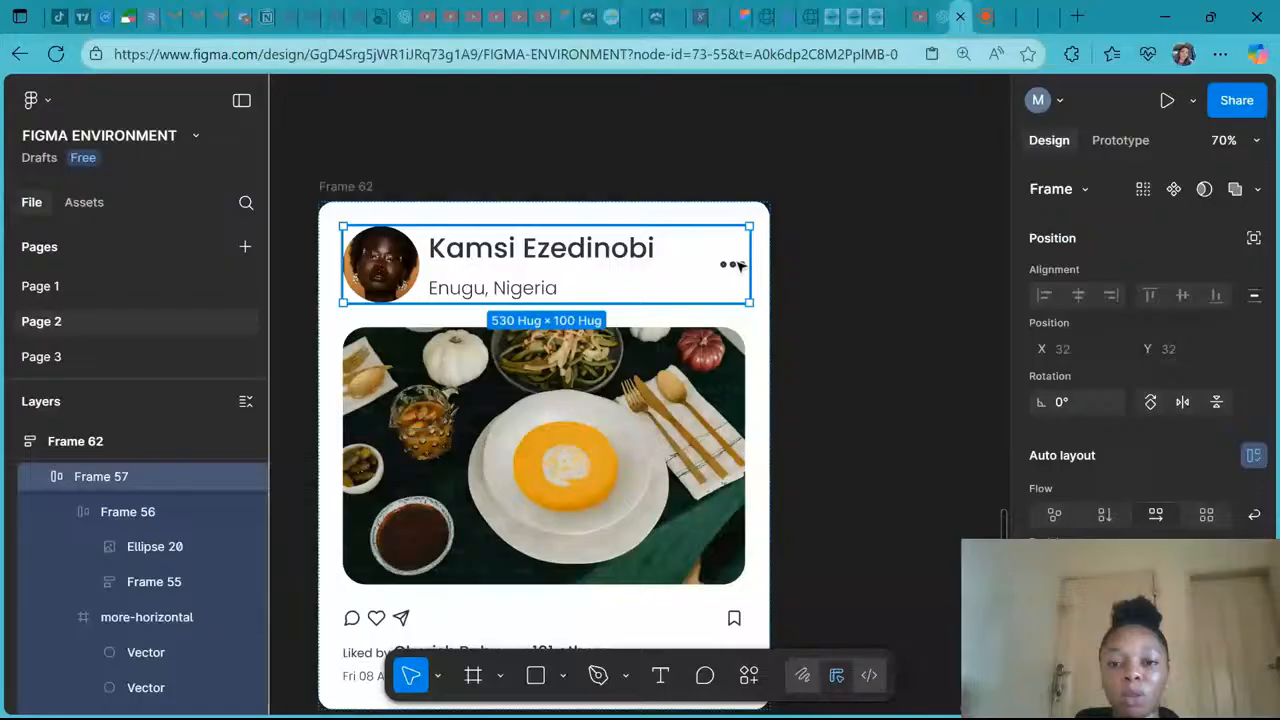
# - Select the header's menu icon and undo its enlargement
pyautogui.click(735, 265)
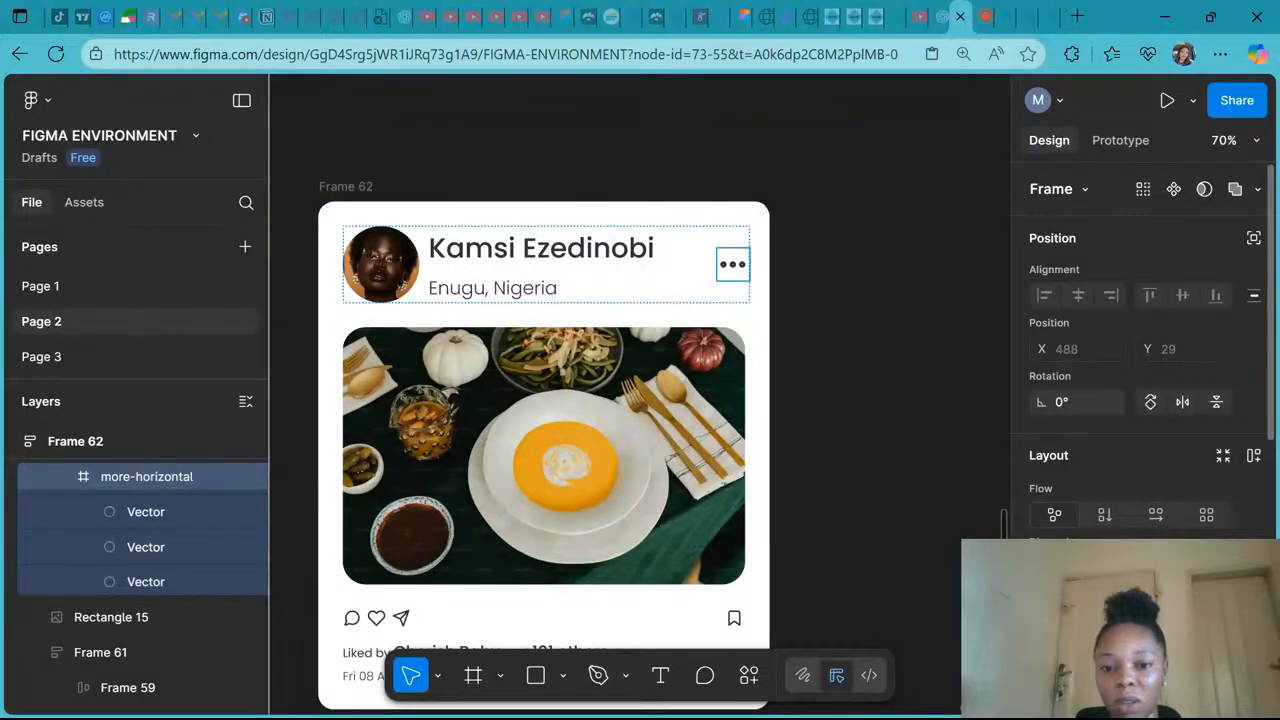
pyautogui.click(894, 397)
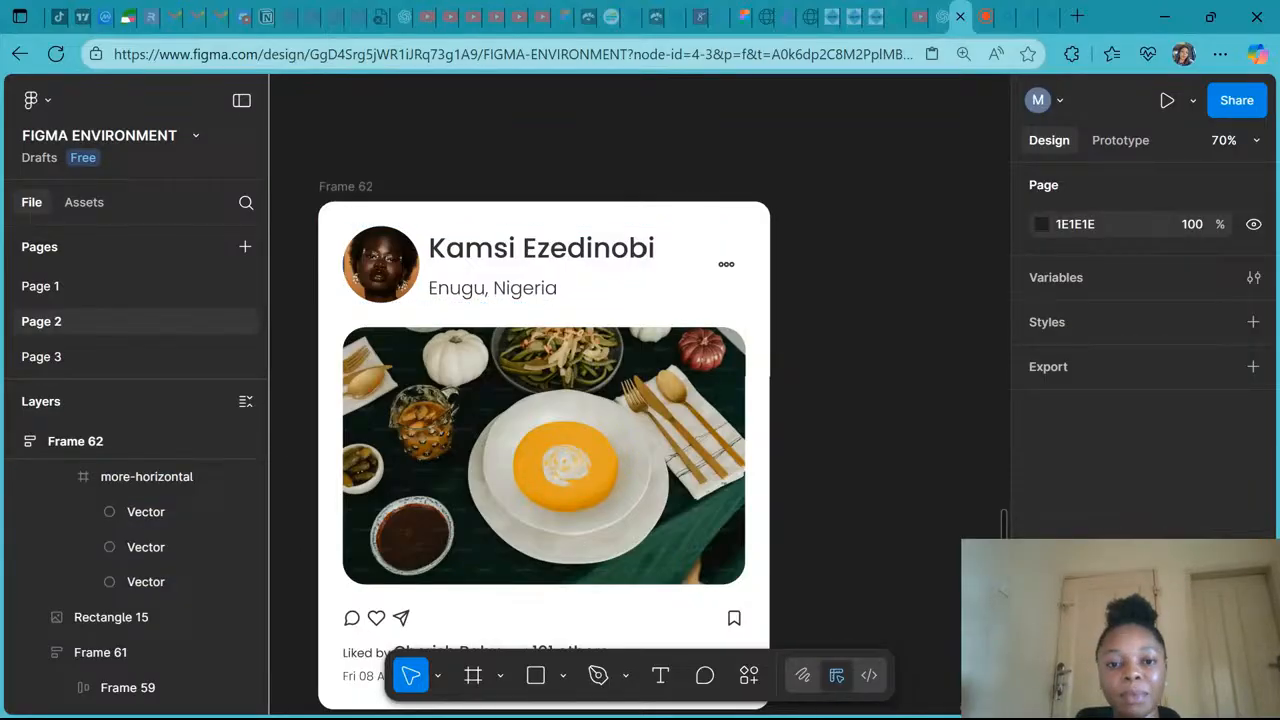
# - Set the user's name text in the header to font size 24
pyautogui.hscroll(-2, 543, 260)
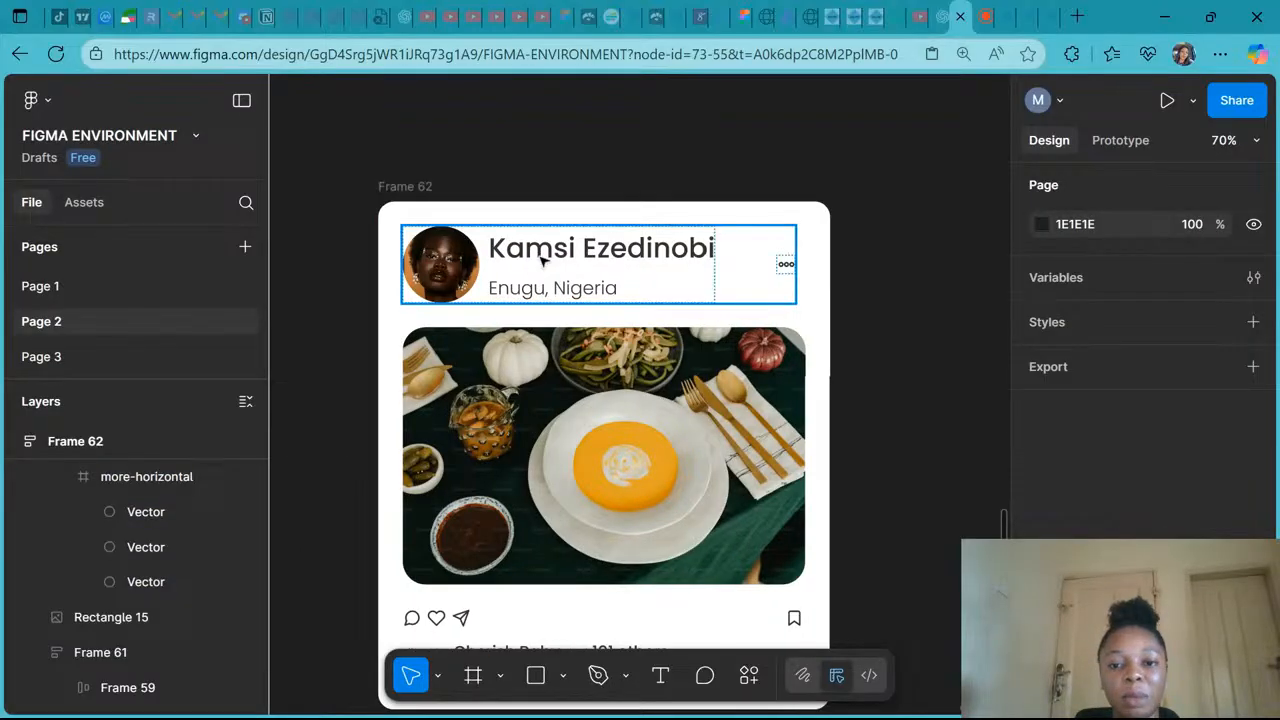
pyautogui.doubleClick(543, 260)
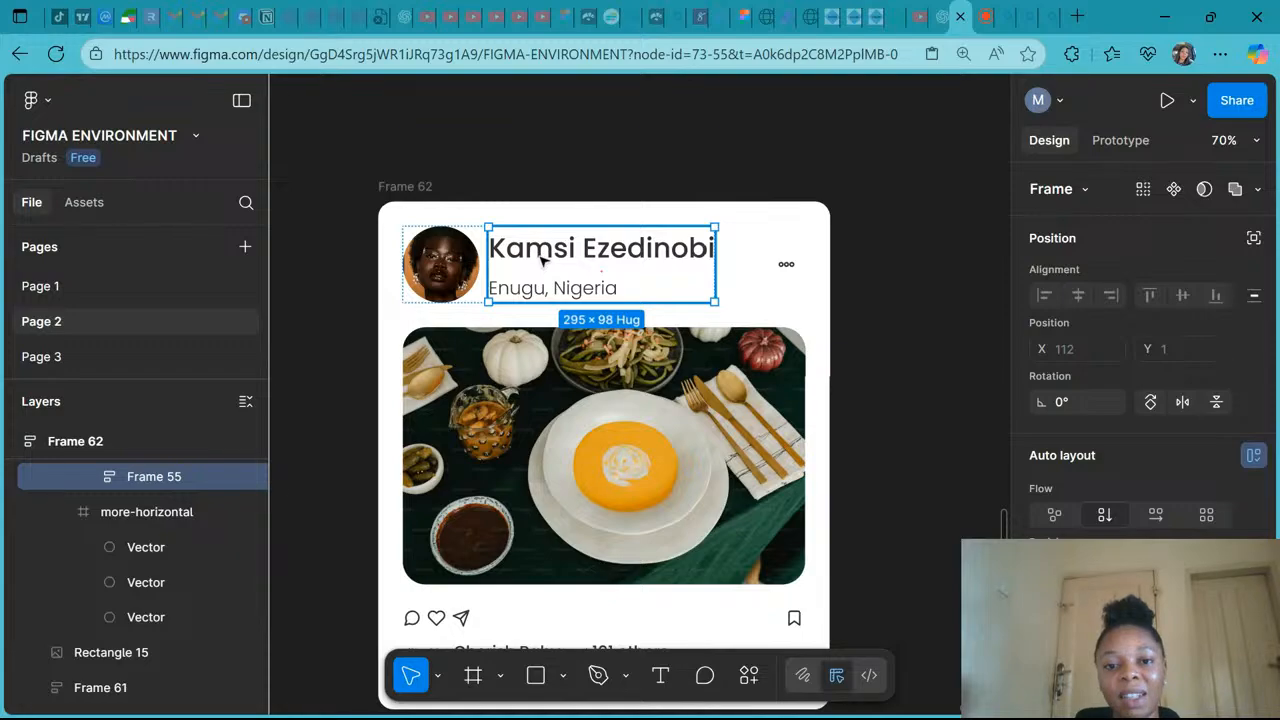
pyautogui.click(543, 260)
pyautogui.scroll(-3, 1155, 480)
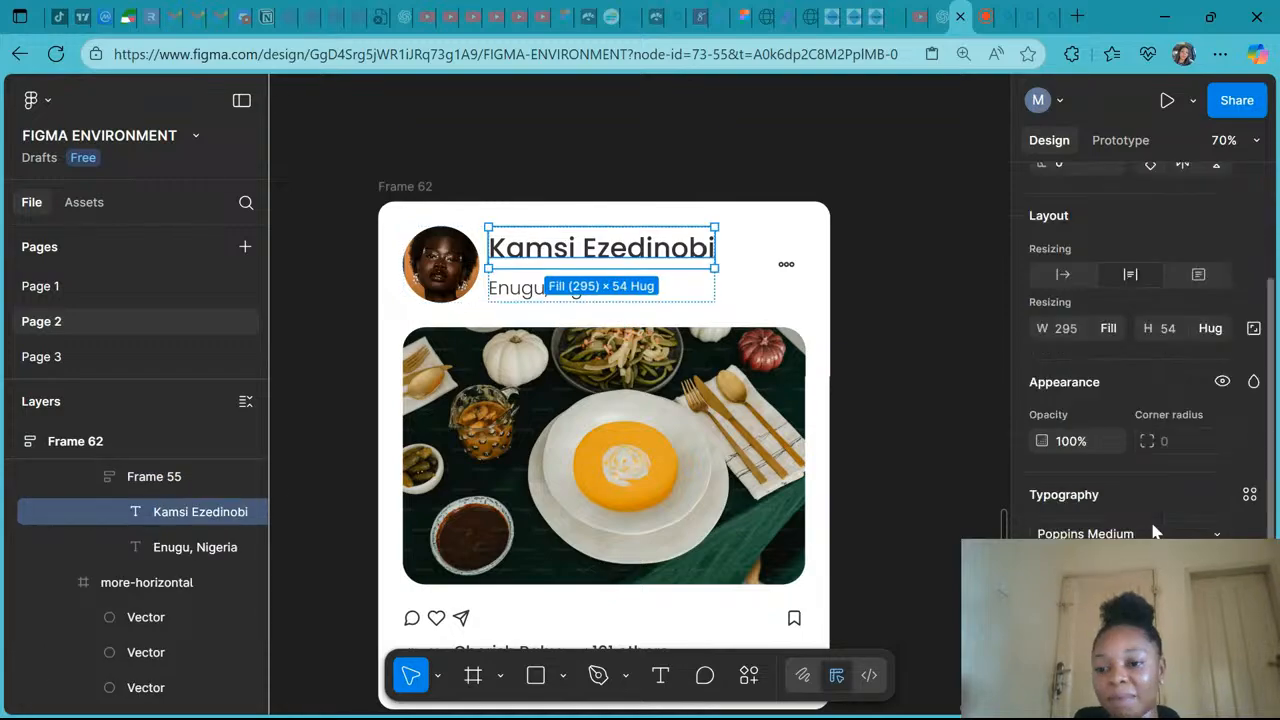
pyautogui.click(1216, 569)
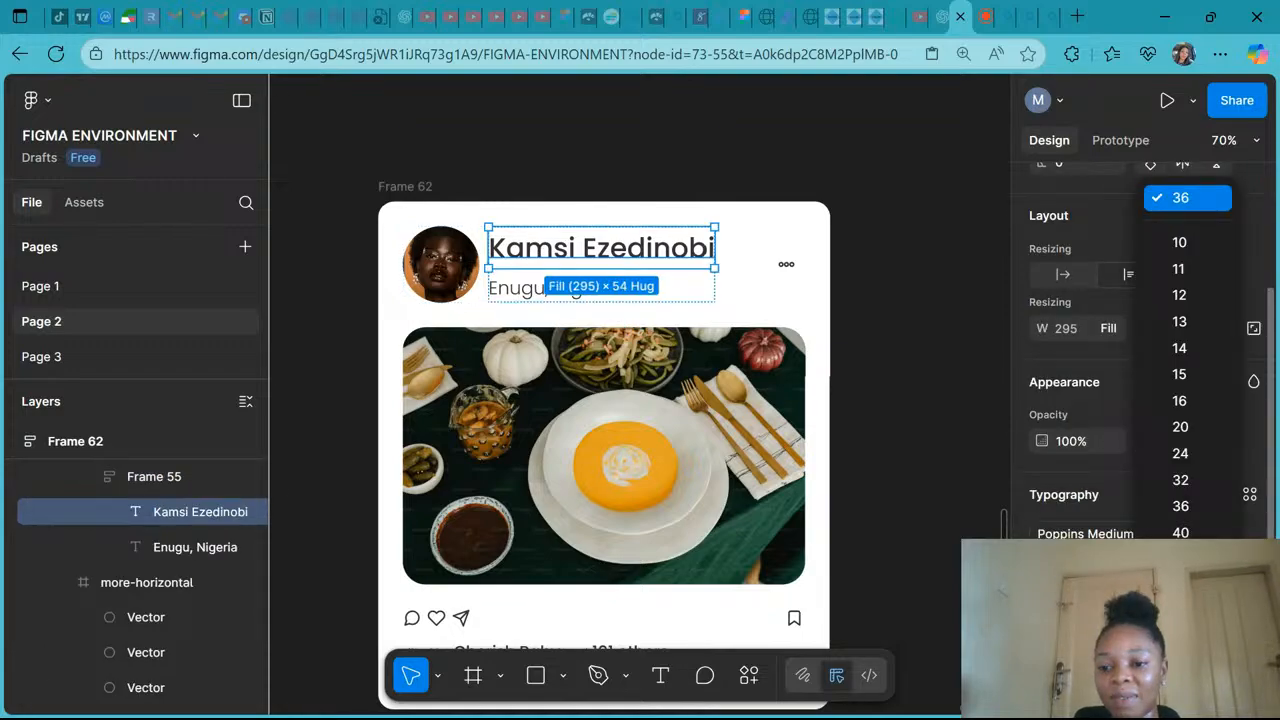
pyautogui.click(1183, 465)
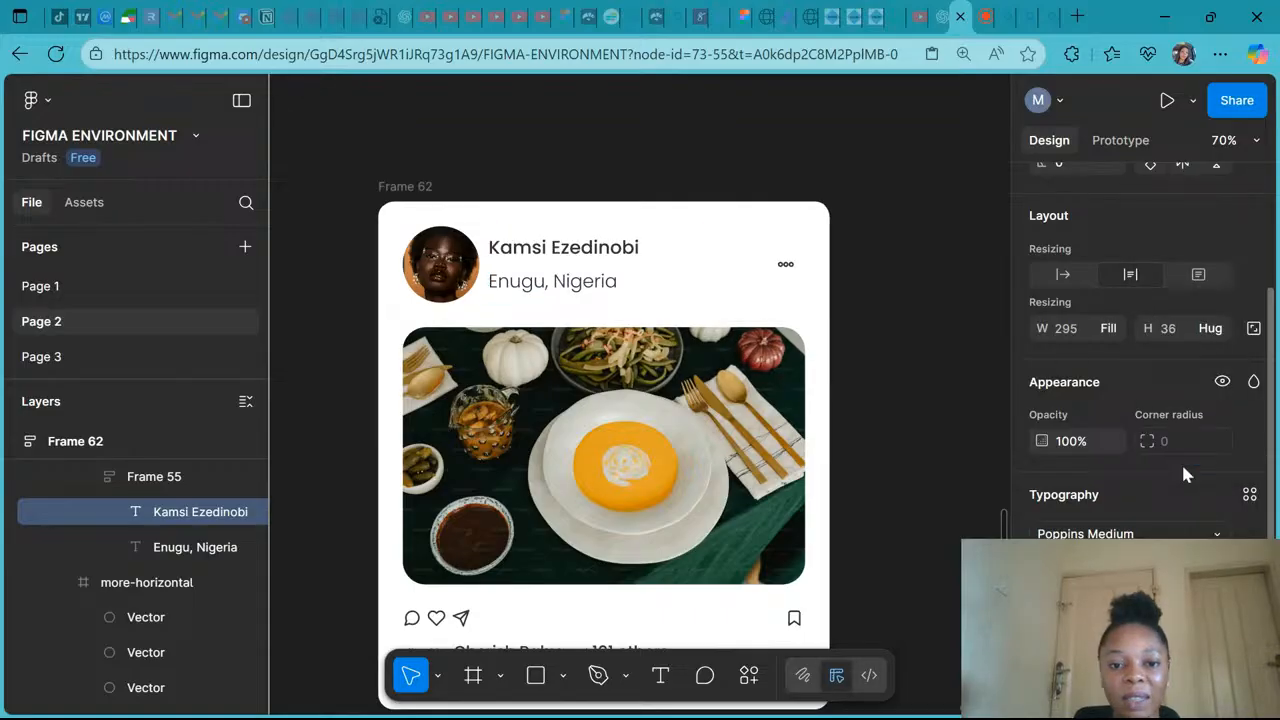
# - Set the location text 'Enugu, Nigeria' in the header to font size 14
pyautogui.click(541, 286)
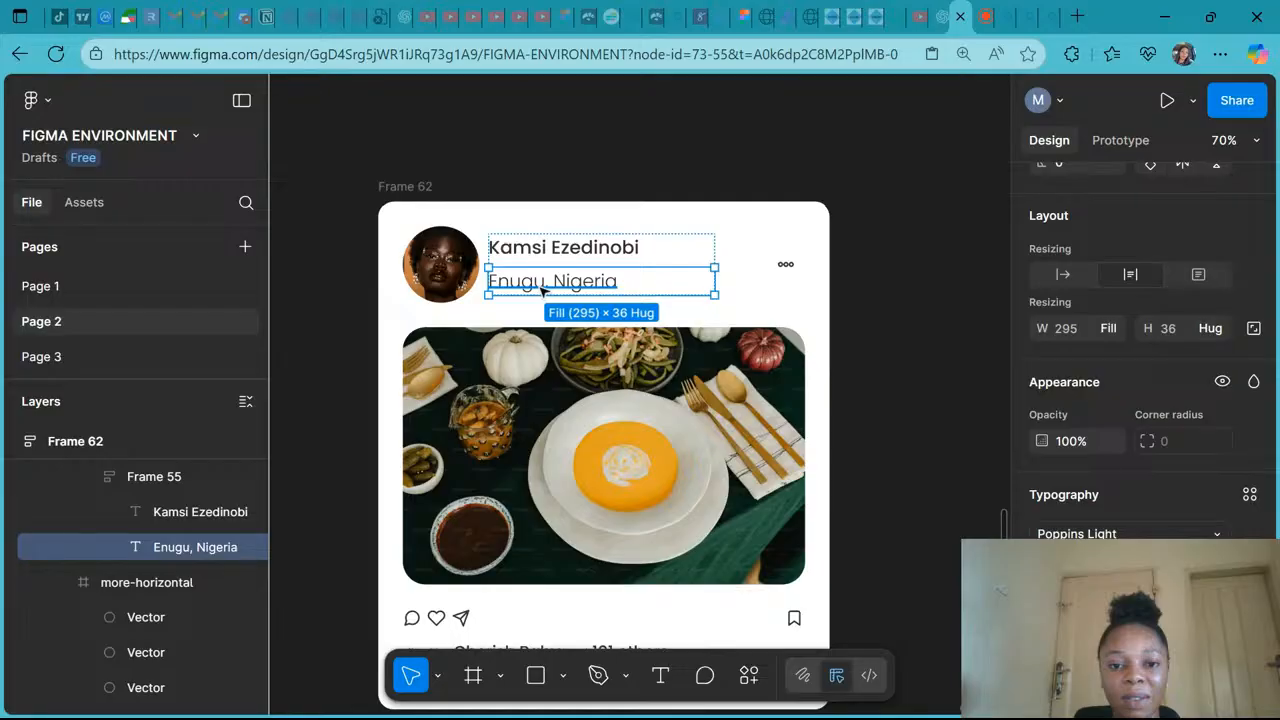
pyautogui.doubleClick(541, 290)
pyautogui.click(1216, 569)
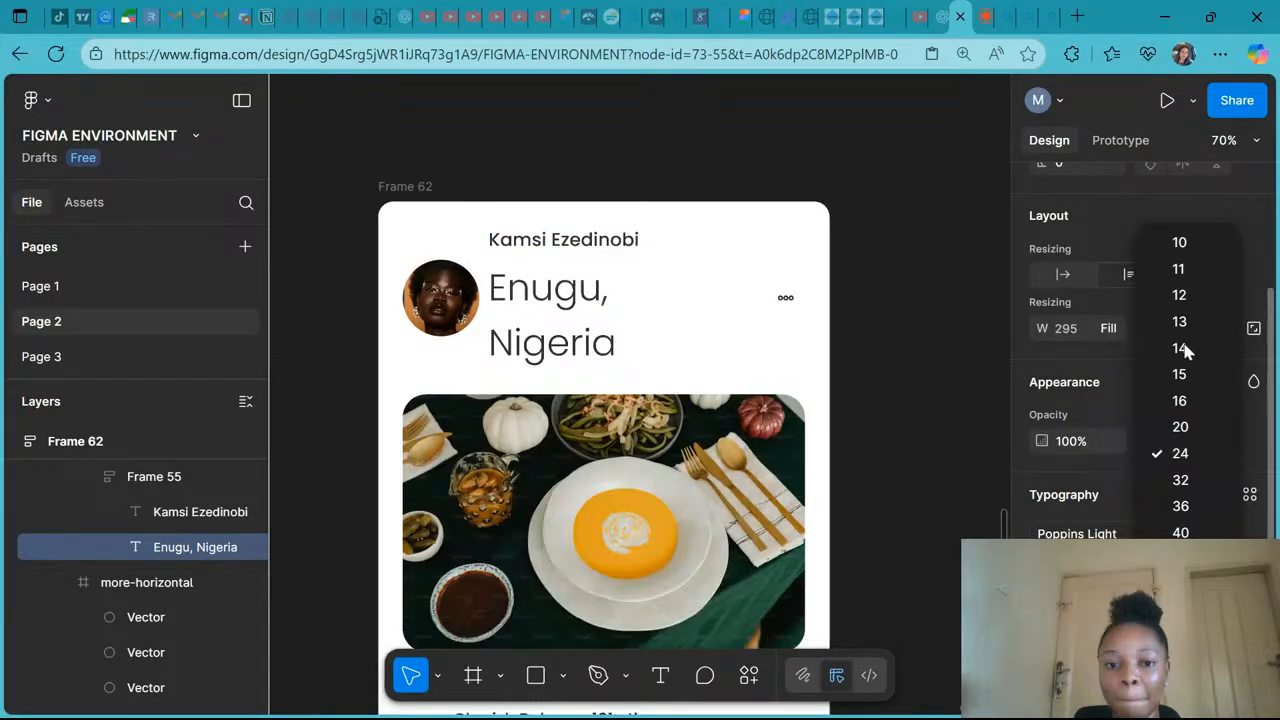
pyautogui.click(1180, 349)
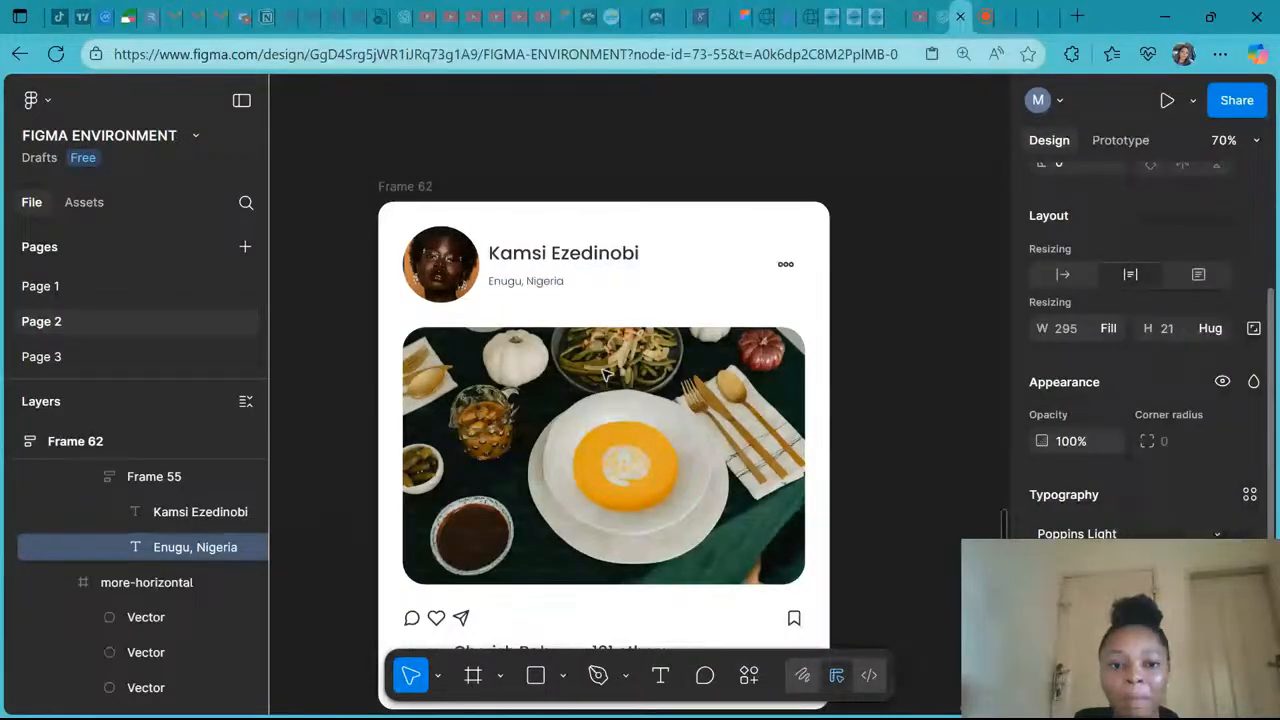
# - Set the gap between the name and location texts to 4
pyautogui.click(451, 268)
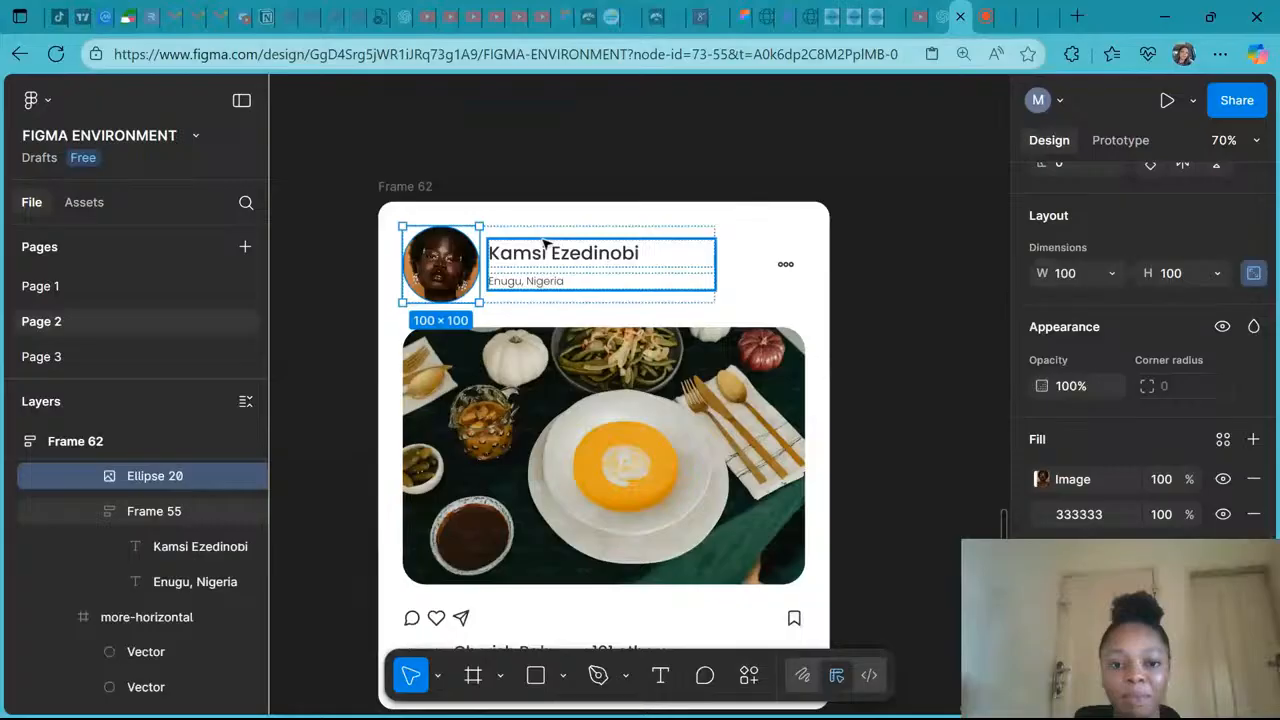
pyautogui.click(545, 243)
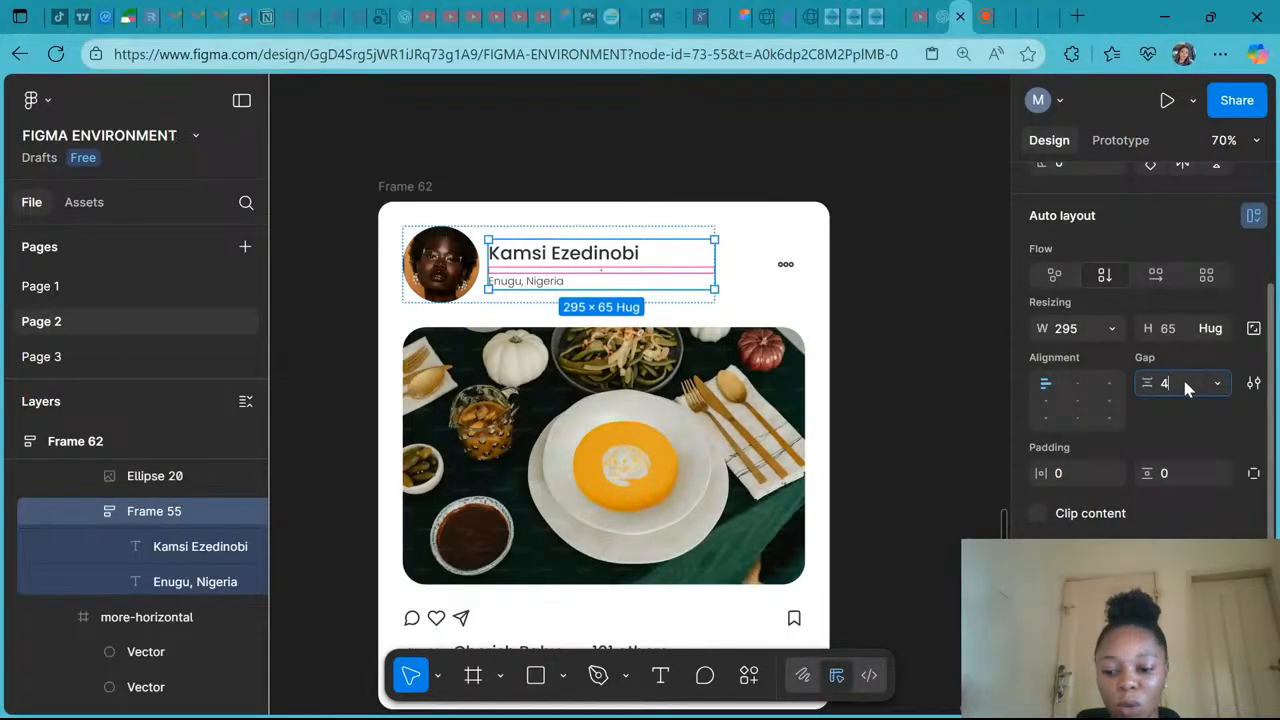
pyautogui.click(1185, 385)
pyautogui.write('4')
pyautogui.press('Return')
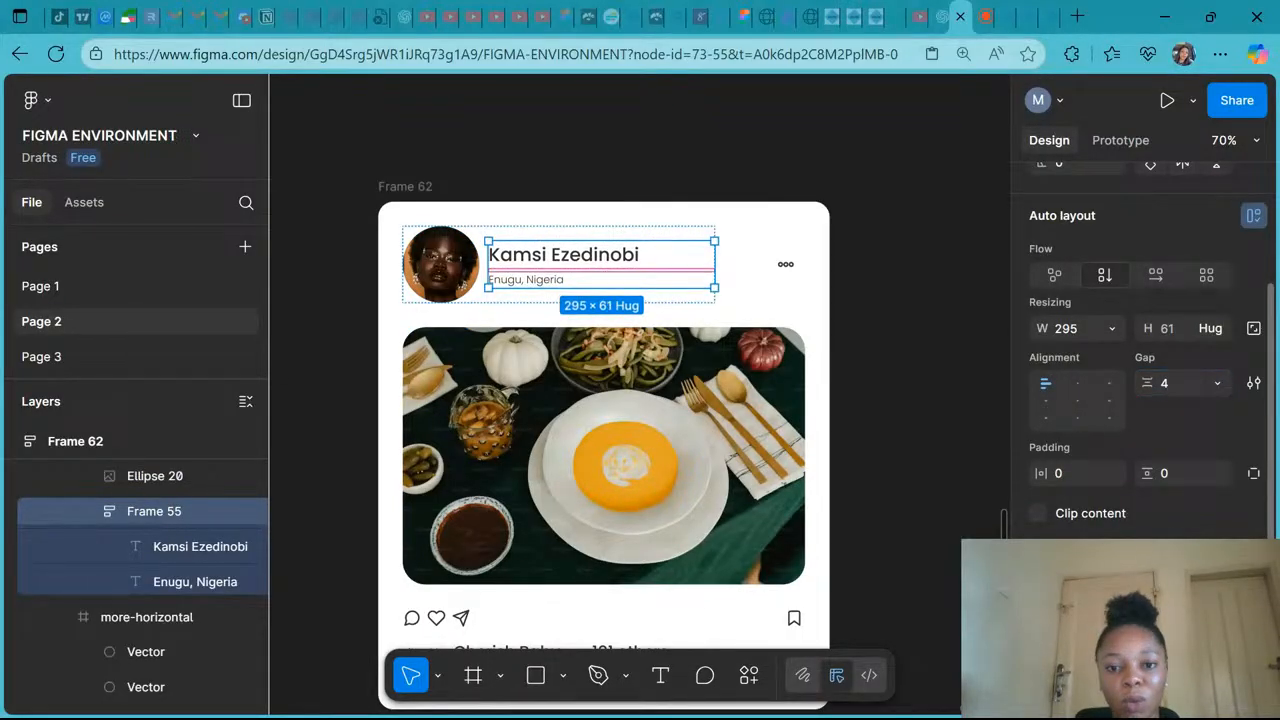
# - Set the gap between the name and location texts to -4
pyautogui.click(1172, 384)
pyautogui.press('BackSpace')
pyautogui.write('-')
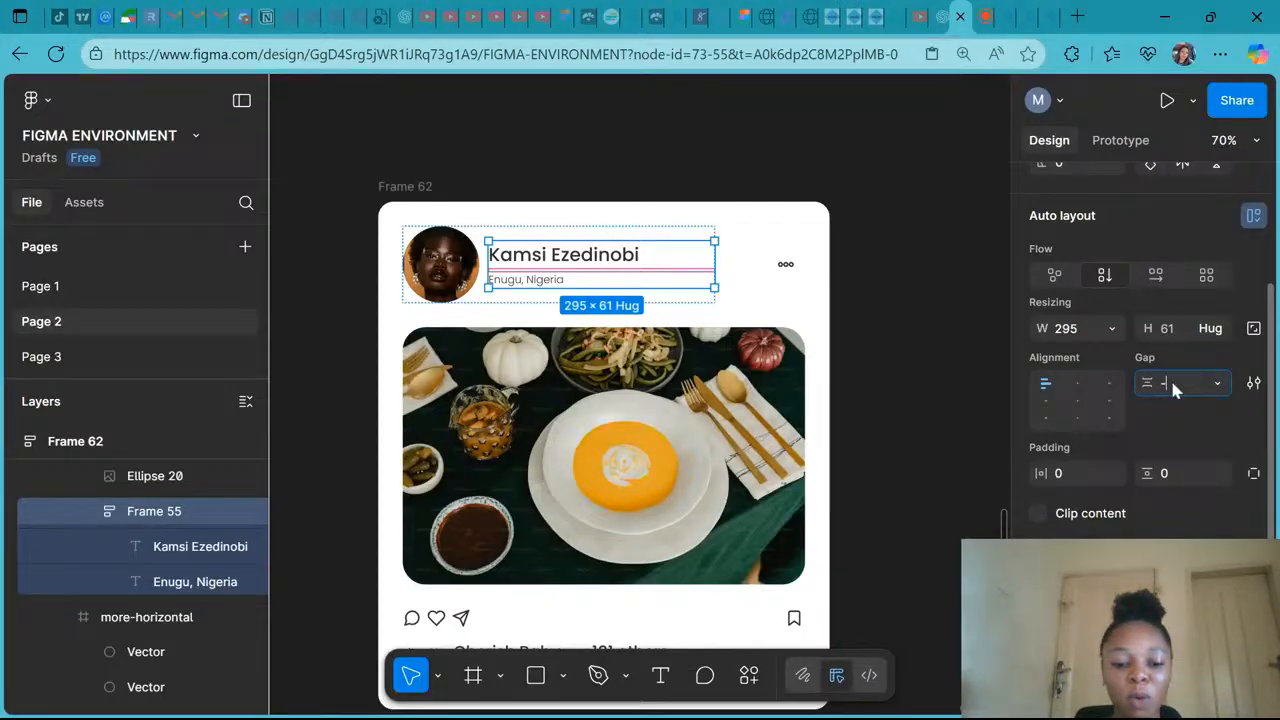
pyautogui.write('4')
pyautogui.press('Return')
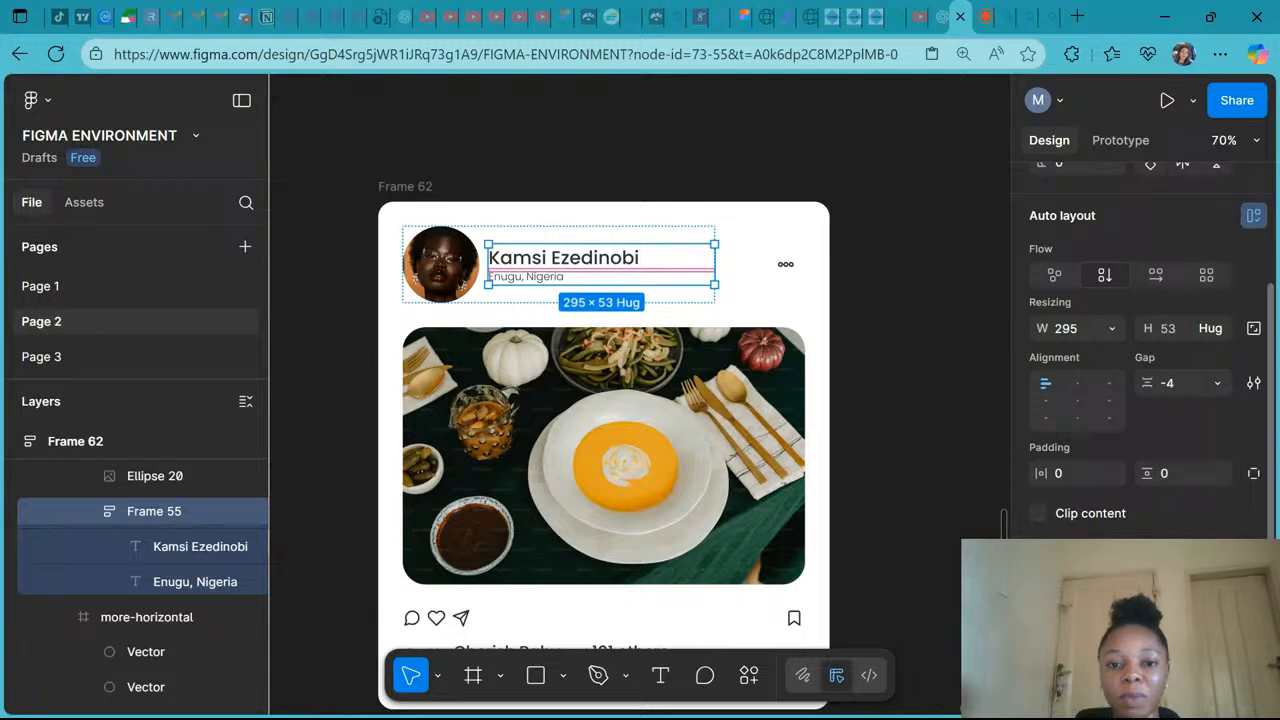
# - Try a gap of 2 between the name and location texts, then undo it
pyautogui.click(1172, 386)
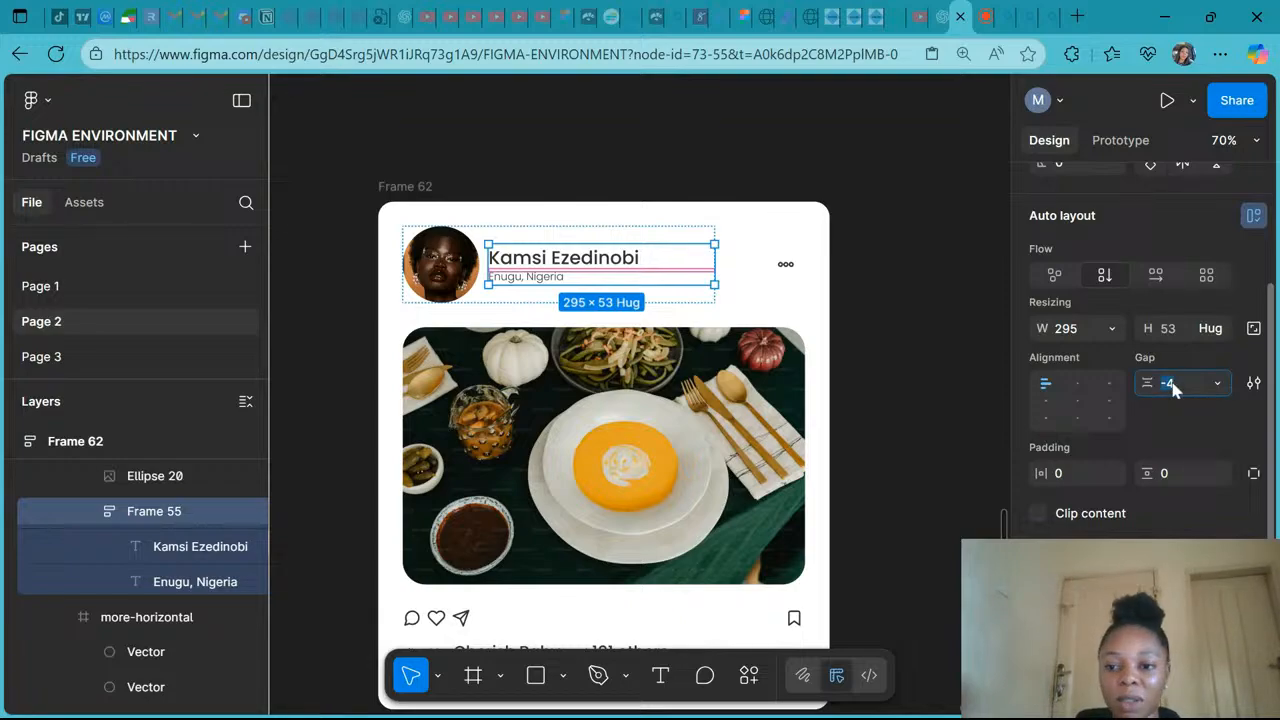
pyautogui.write('2')
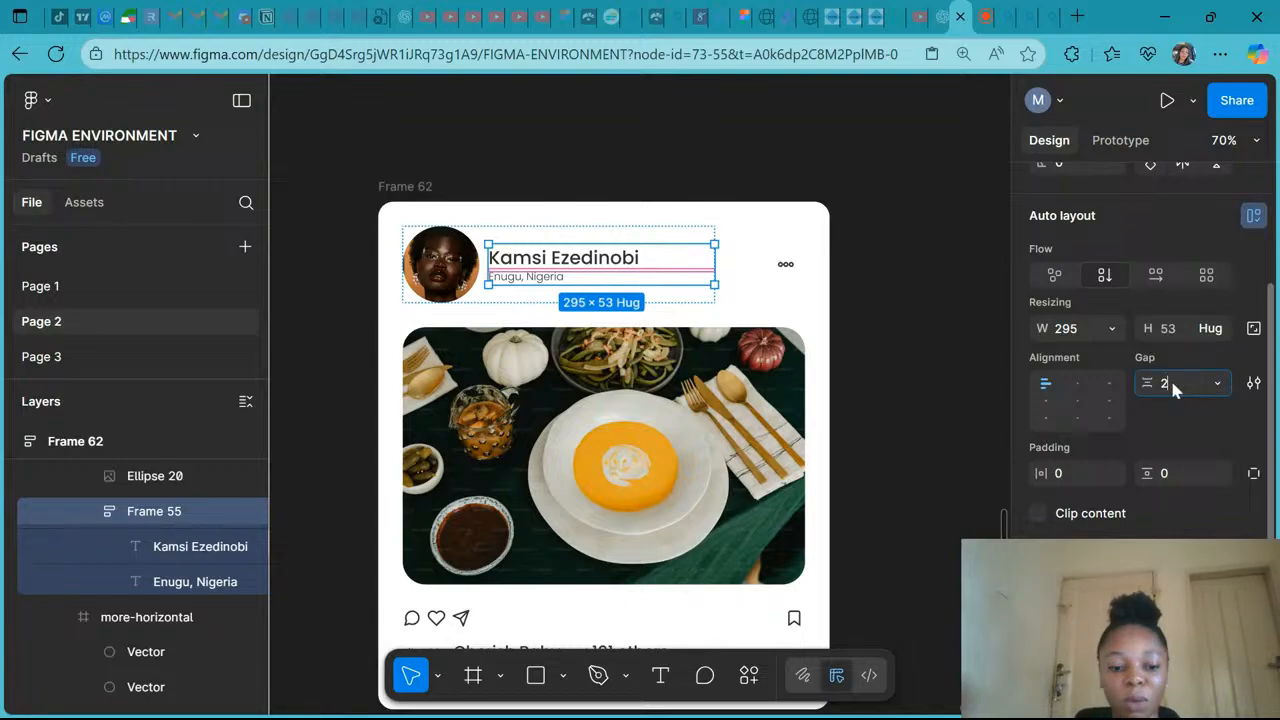
pyautogui.press('Return')
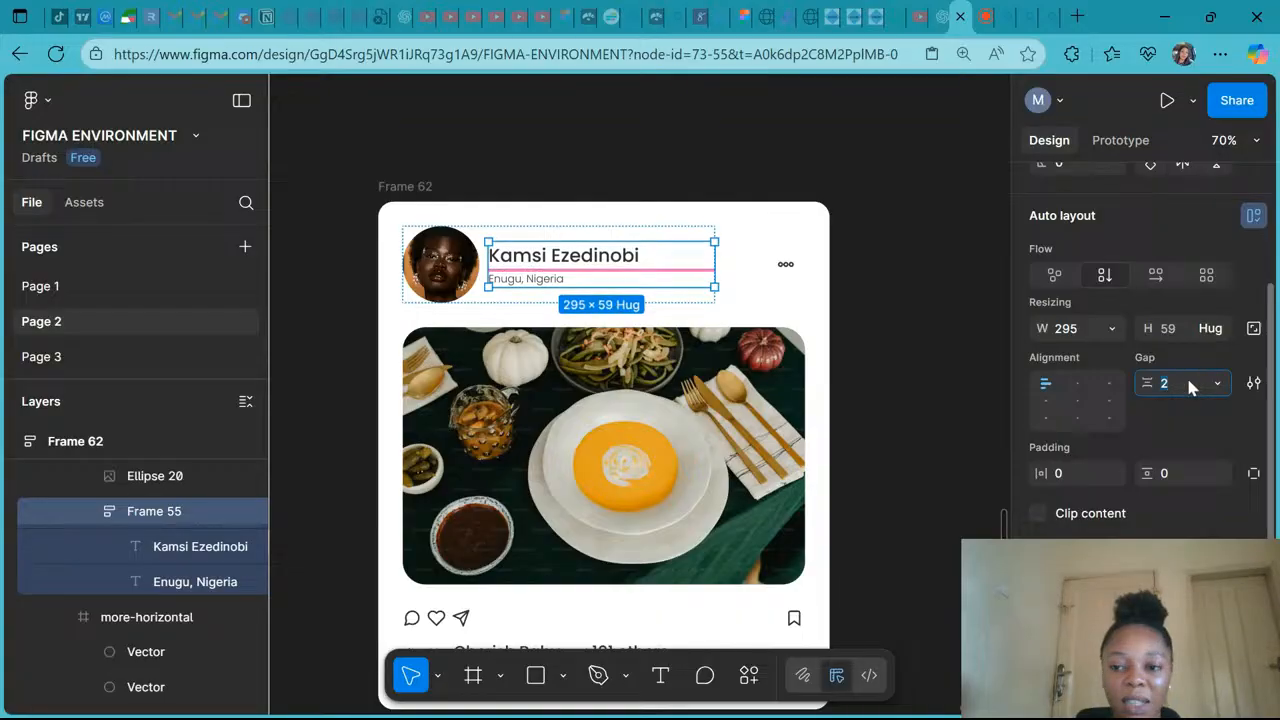
pyautogui.hotkey('ctrl', 'z')
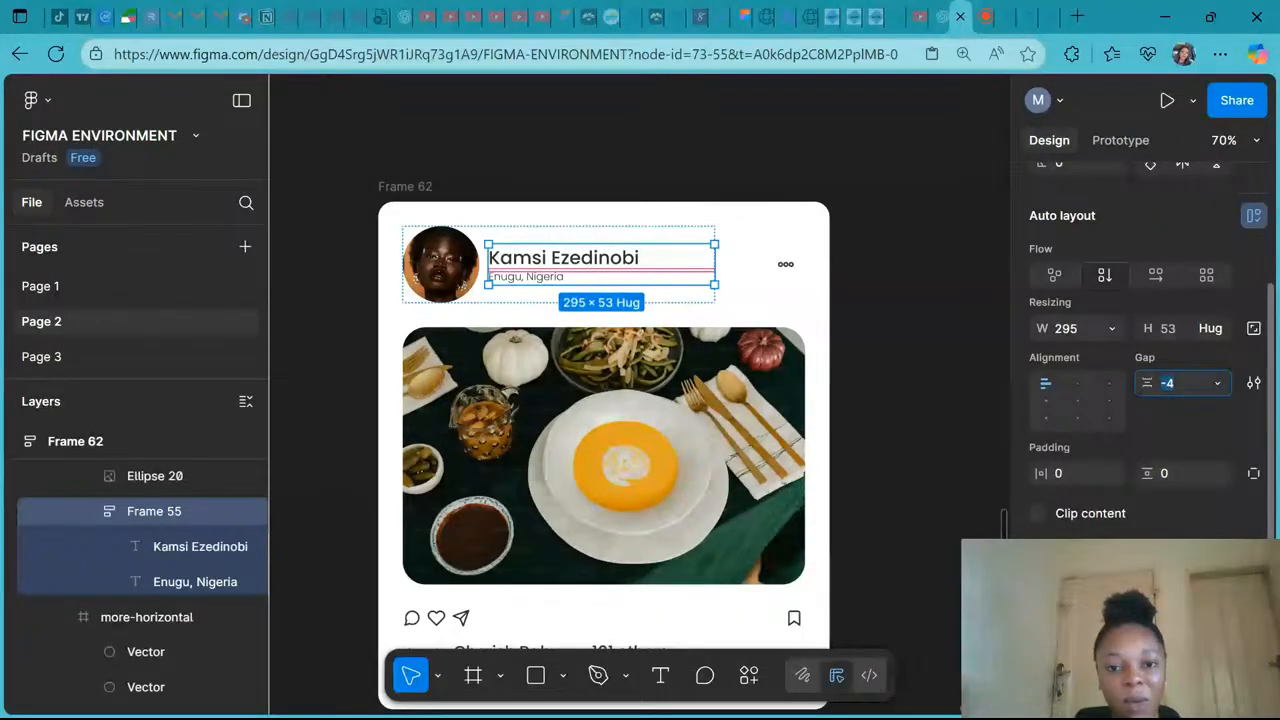
pyautogui.click(920, 430)
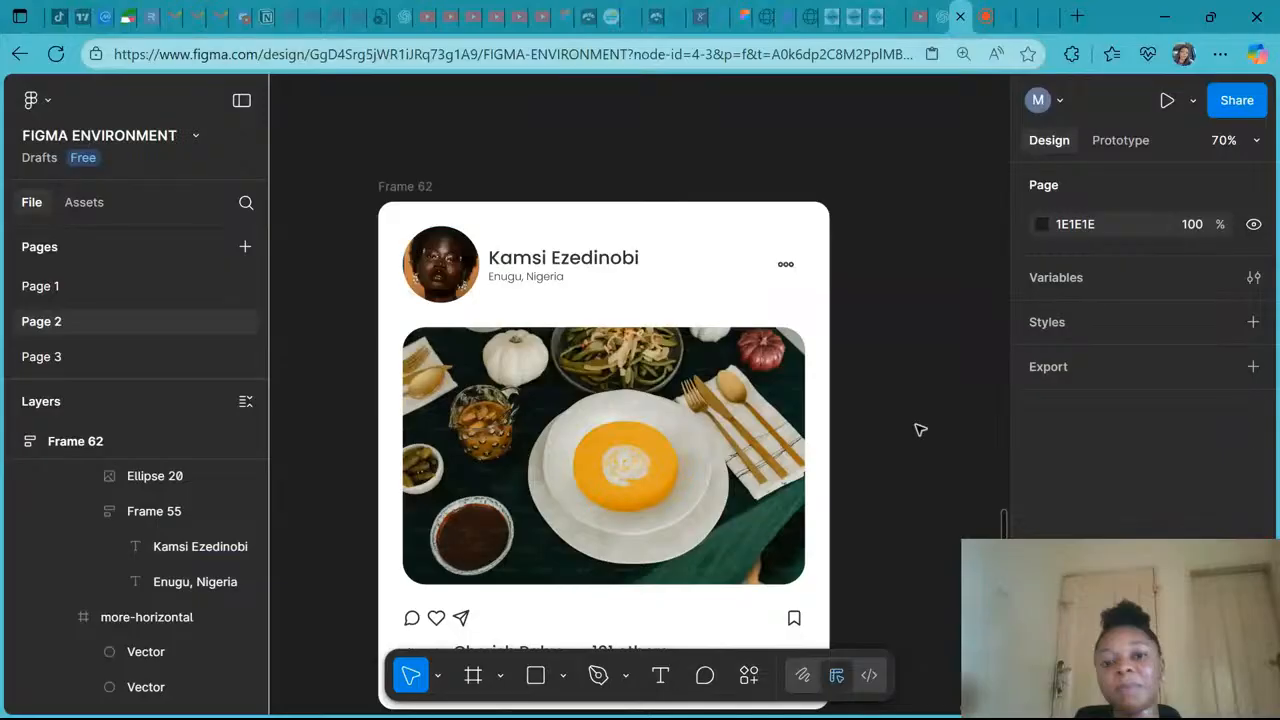
# - Scale the avatar image down to about 78 × 78 with the Scale tool
pyautogui.scroll(-3, 920, 430)
pyautogui.click(780, 129)
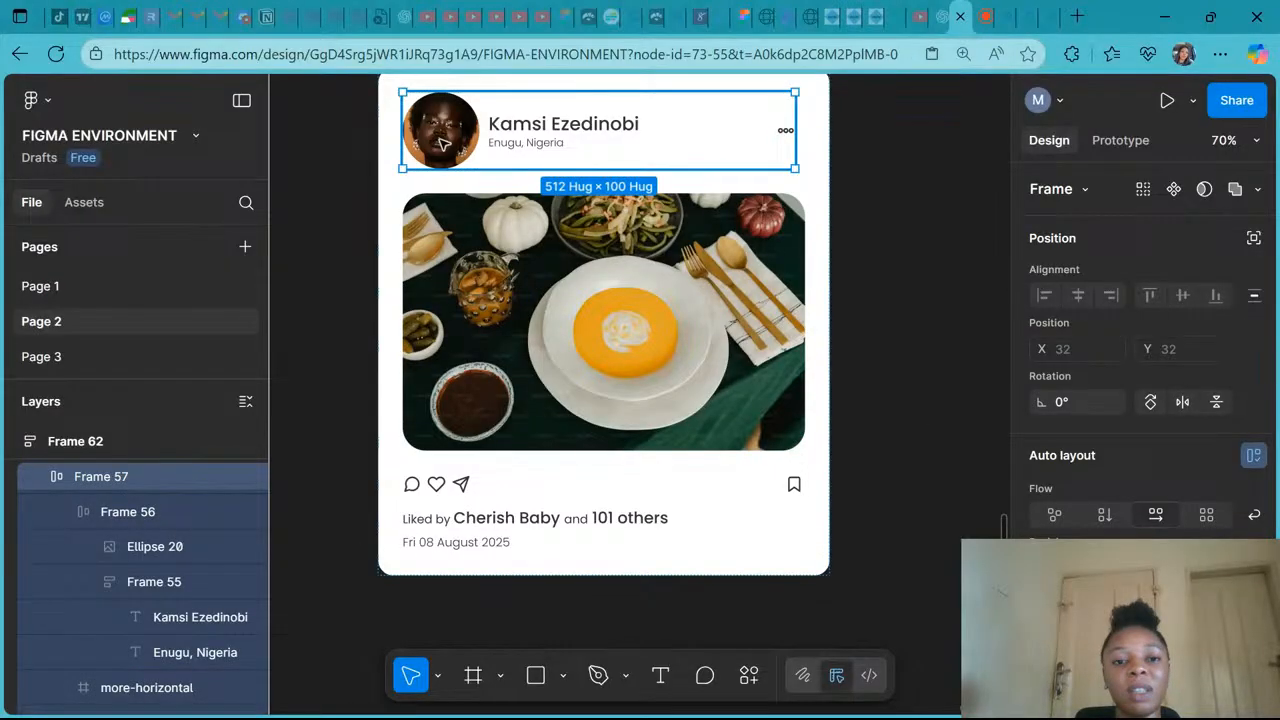
pyautogui.doubleClick(443, 143)
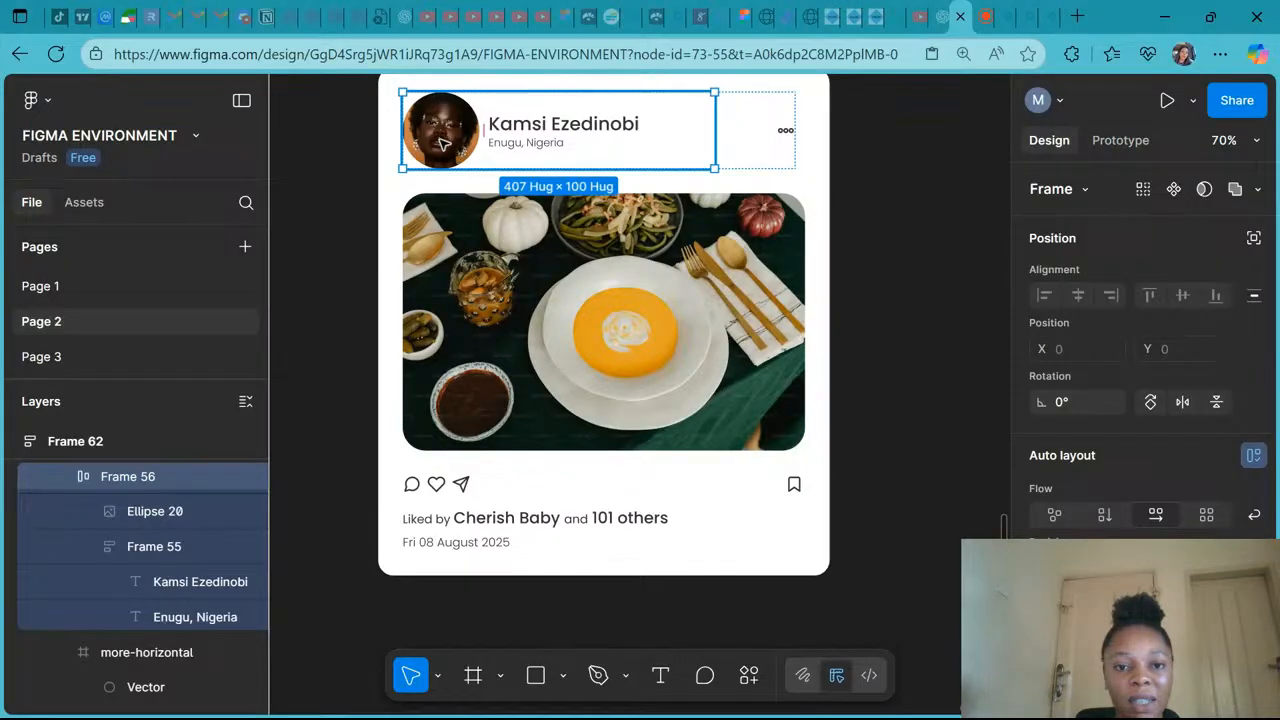
pyautogui.doubleClick(443, 143)
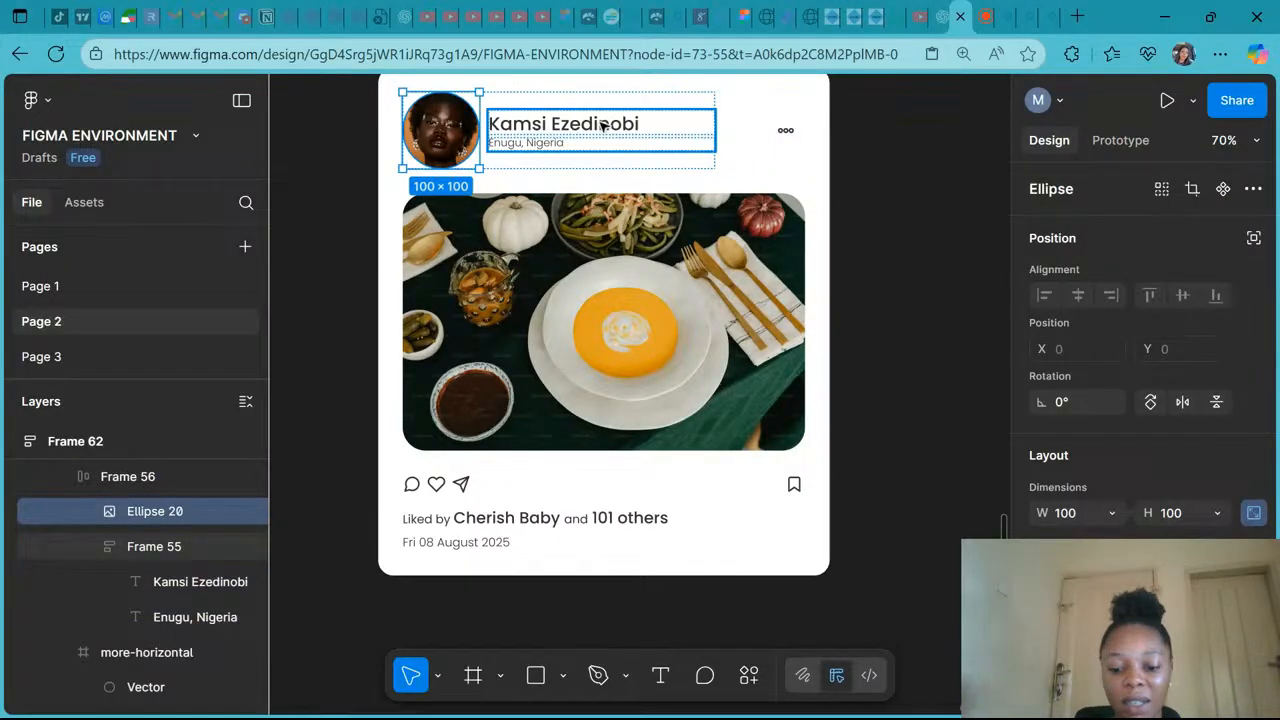
pyautogui.press('k')
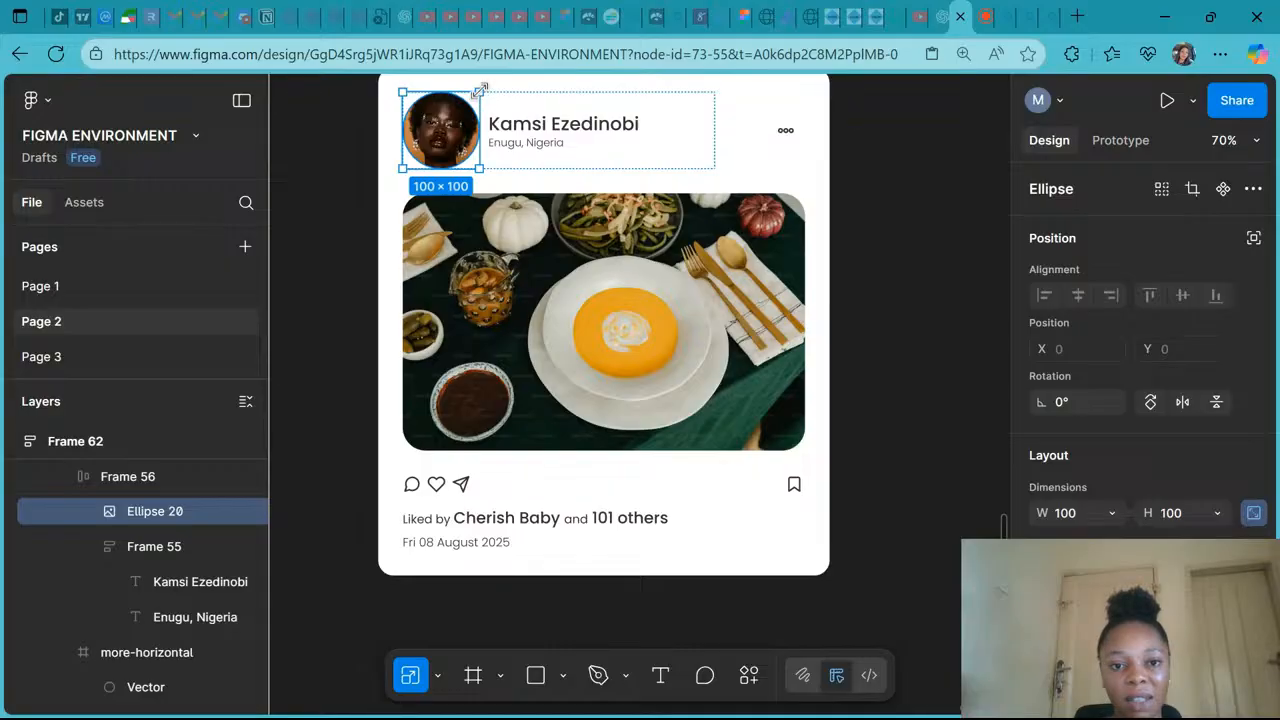
pyautogui.moveTo(480, 89); pyautogui.dragTo(476, 93)
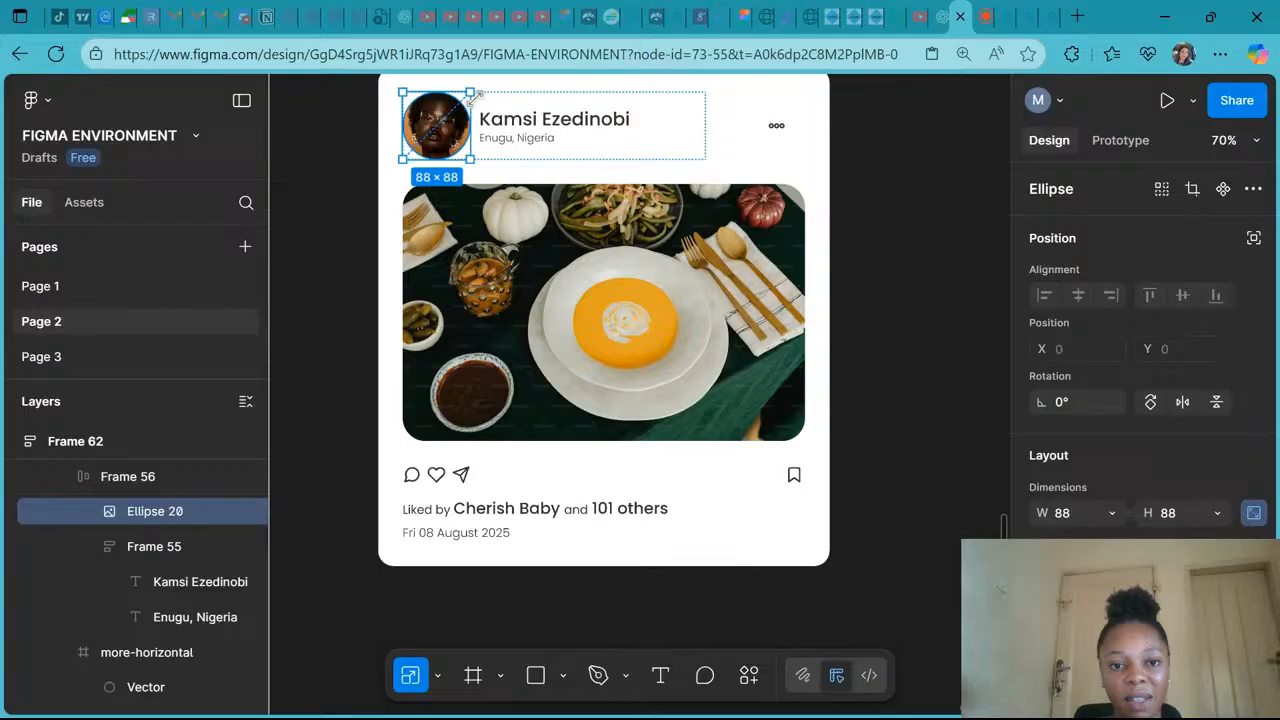
pyautogui.moveTo(475, 96); pyautogui.dragTo(467, 100)
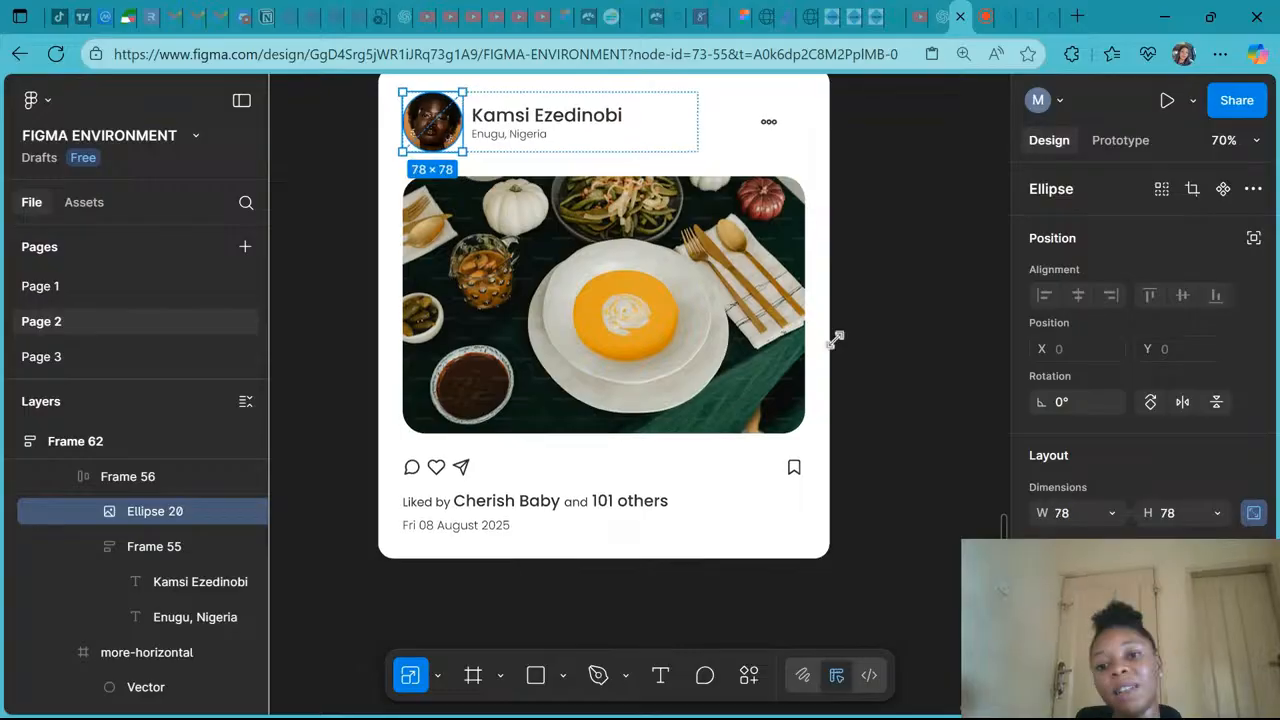
pyautogui.click(861, 405)
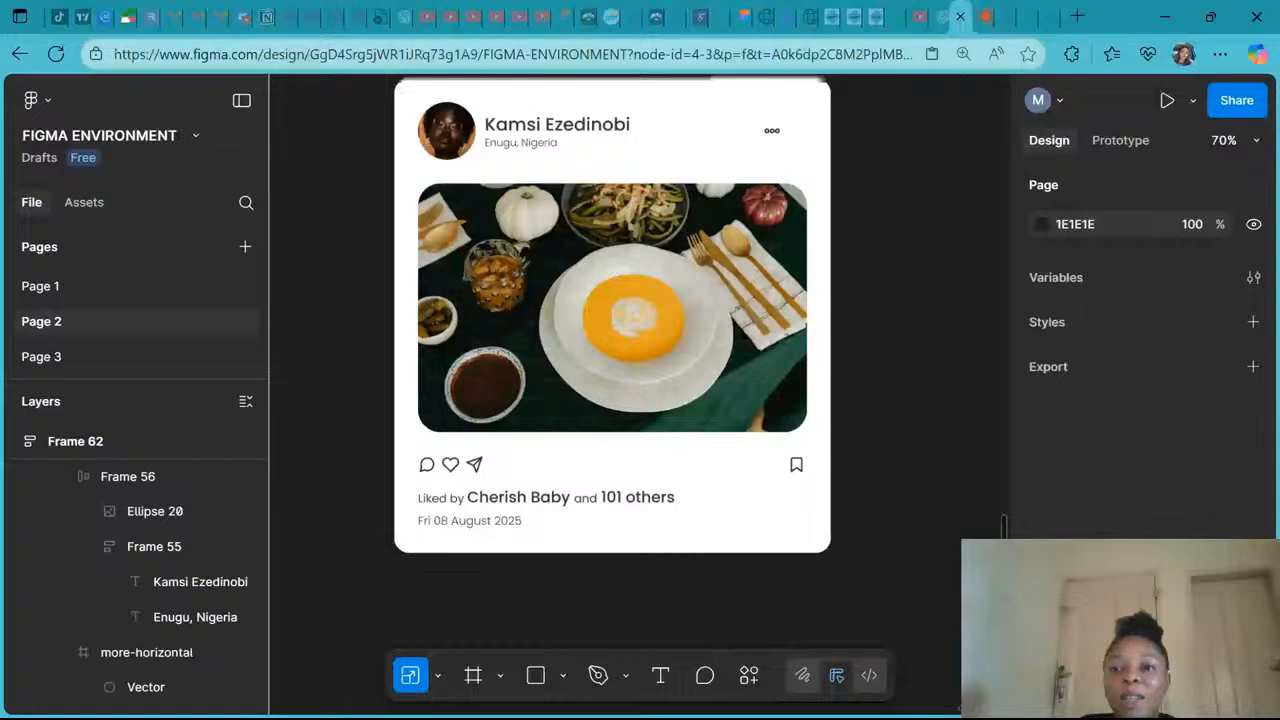
pyautogui.scroll(-3, 664, 401)
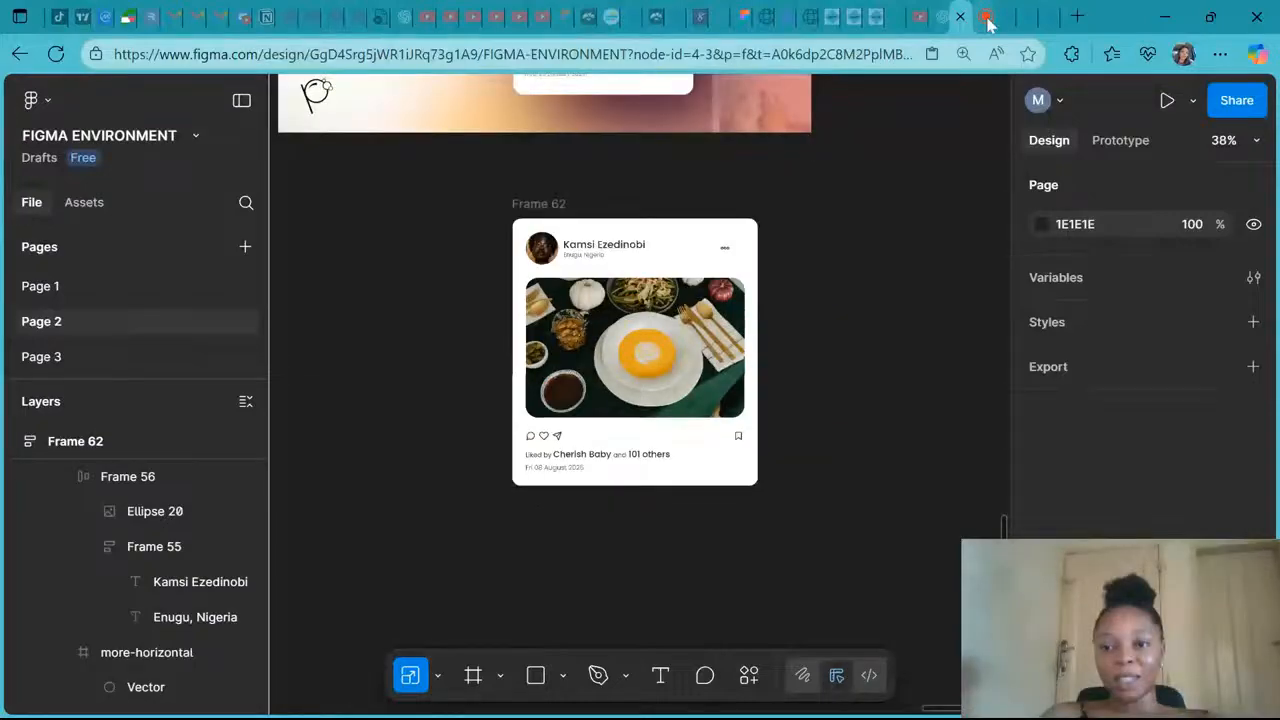
pyautogui.click(986, 18)
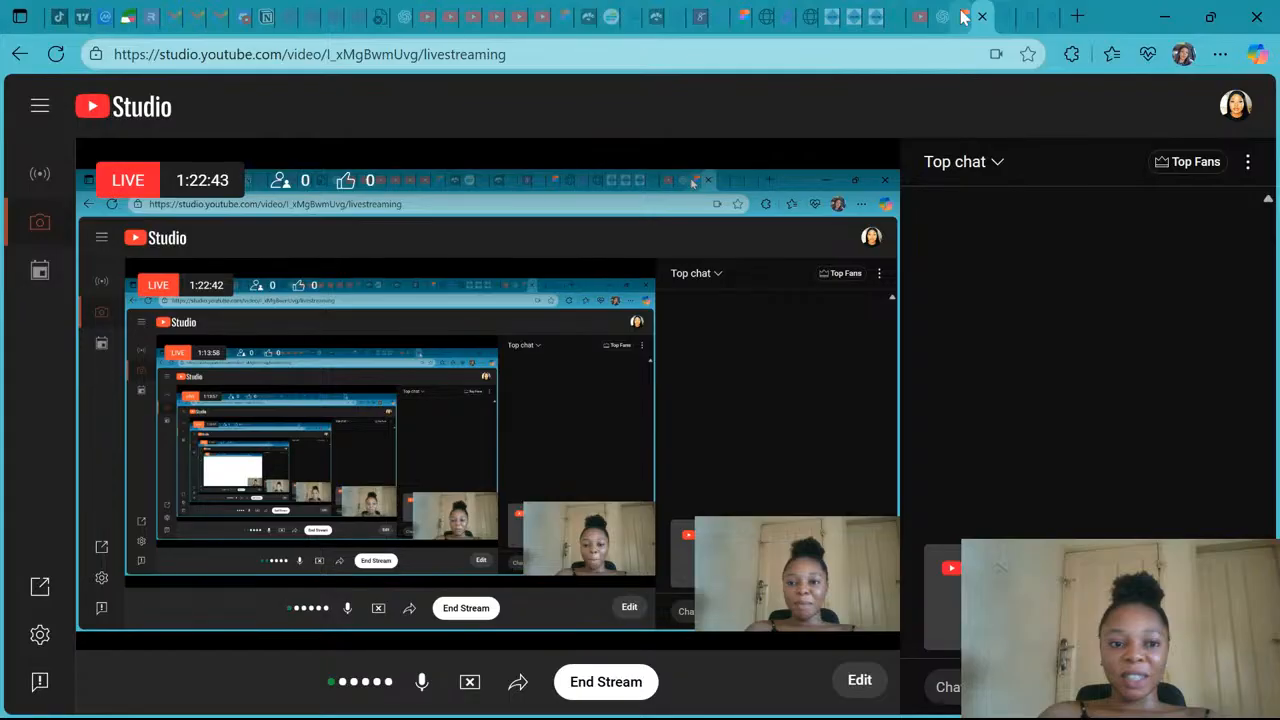
pyautogui.click(941, 17)
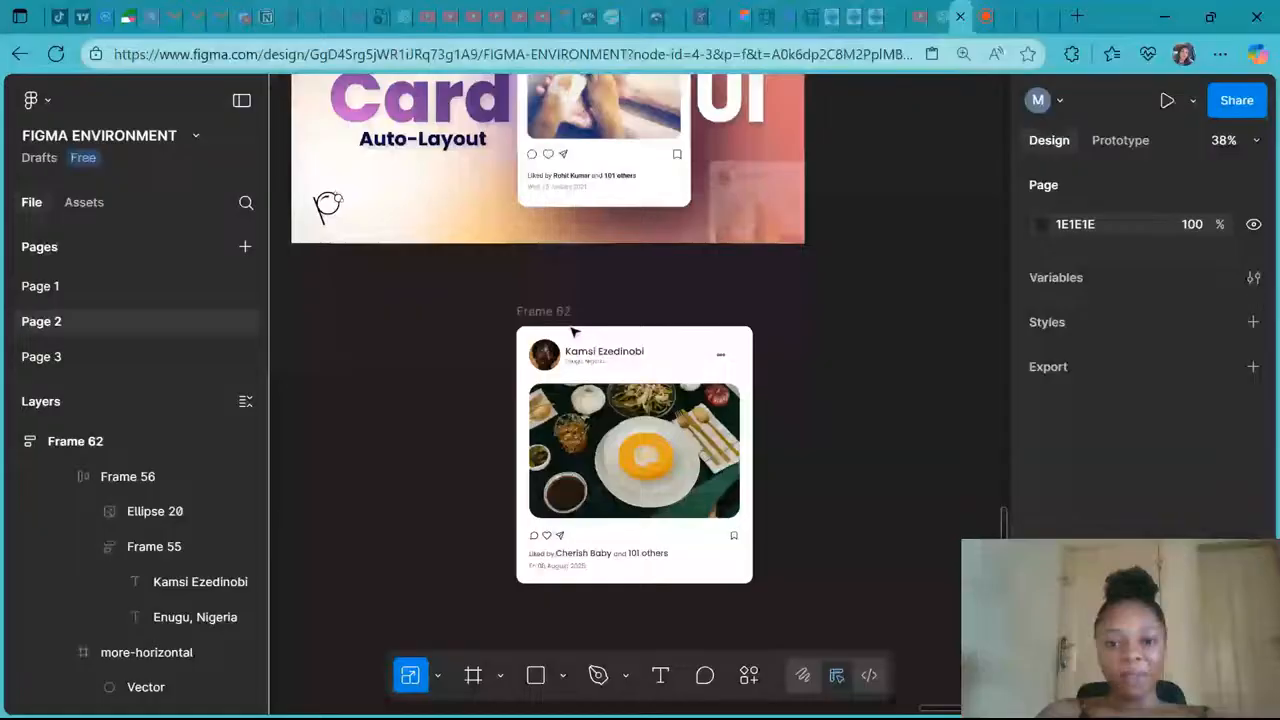
# - Select the post card's outer frame and undo the last change
pyautogui.click(574, 332)
pyautogui.scroll(-2, 600, 322)
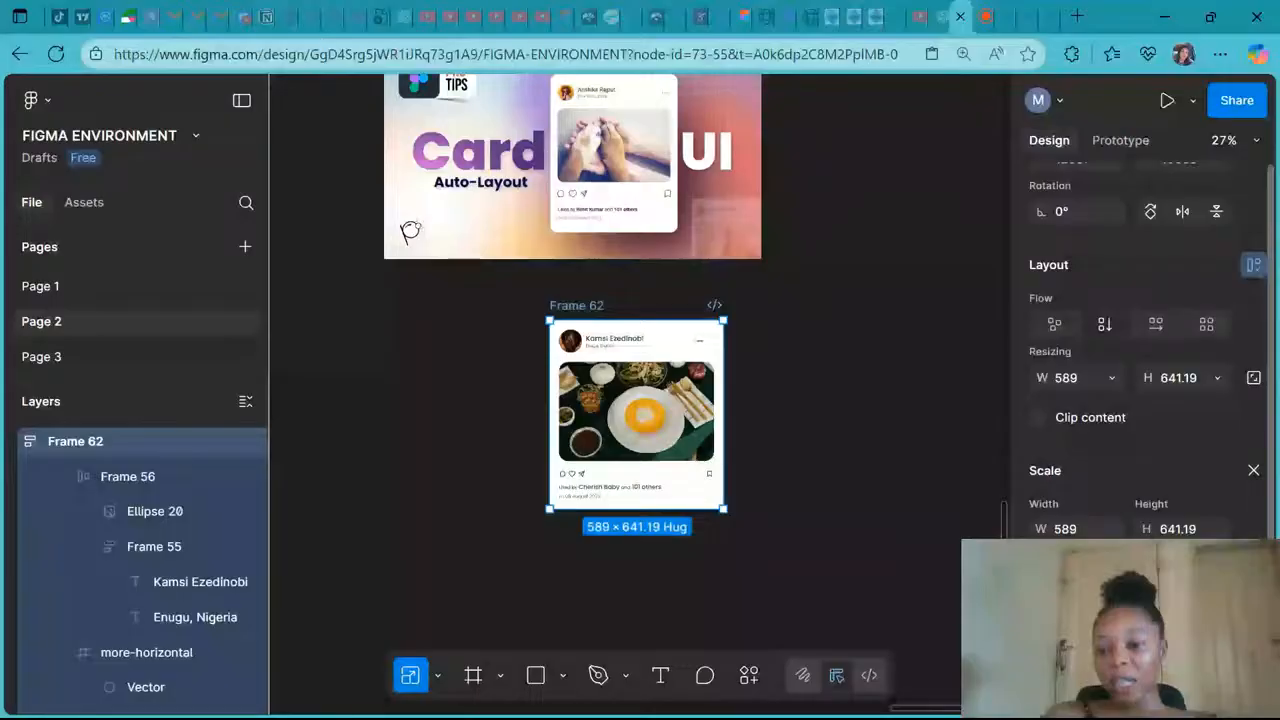
pyautogui.hotkey('ctrl', 'z')
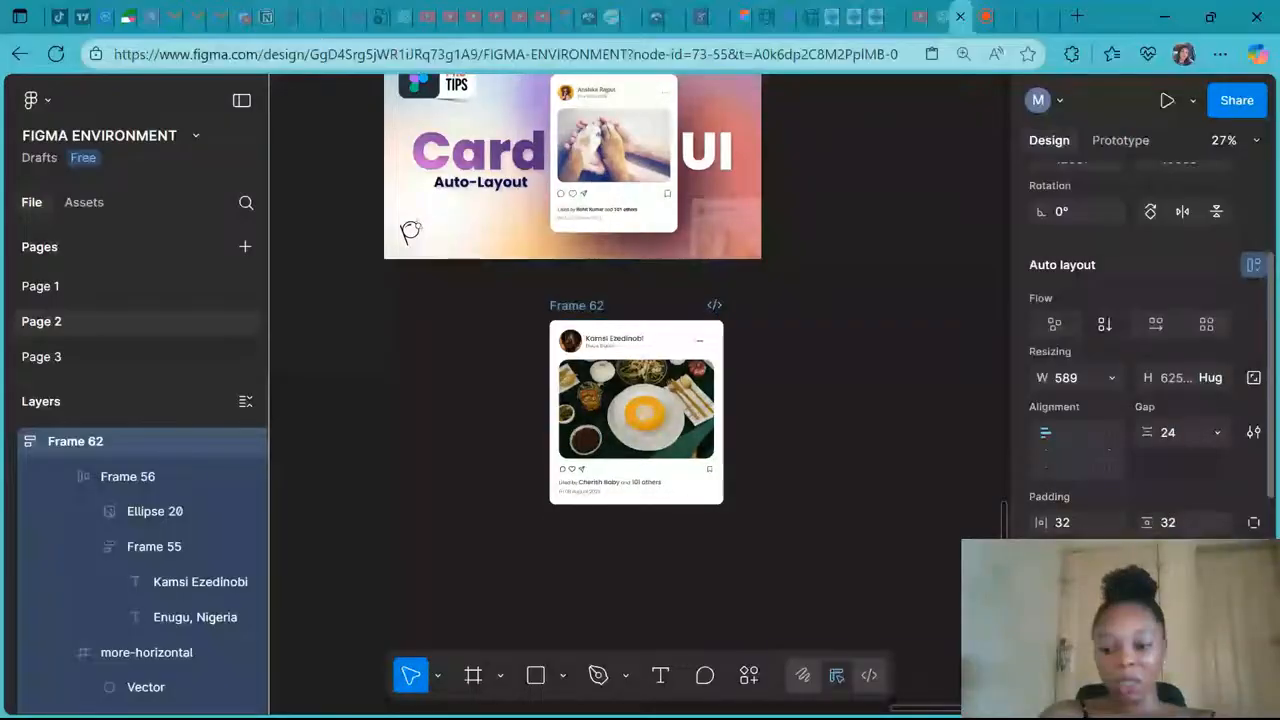
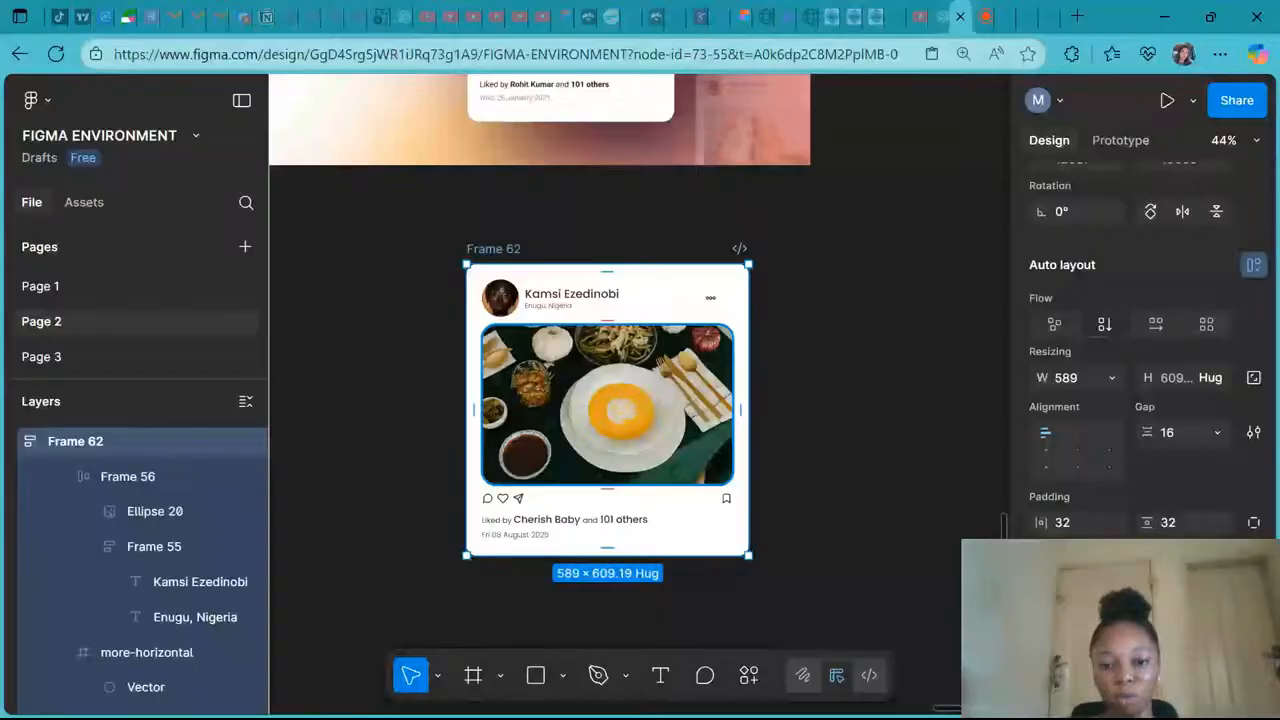
# - Wrap the avatar-name group and menu icon in a horizontal auto layout frame and set its gap to 103
pyautogui.moveTo(748, 437); pyautogui.dragTo(860, 453)
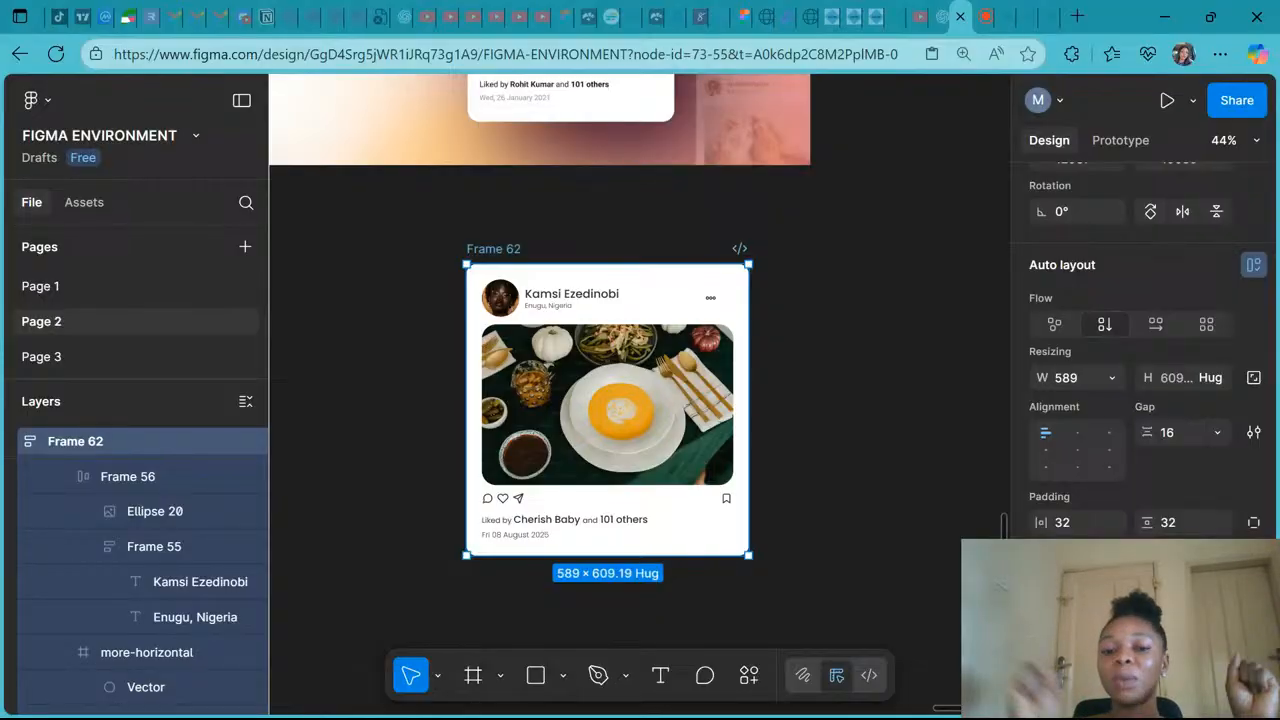
pyautogui.hotkey('shift', 'a')
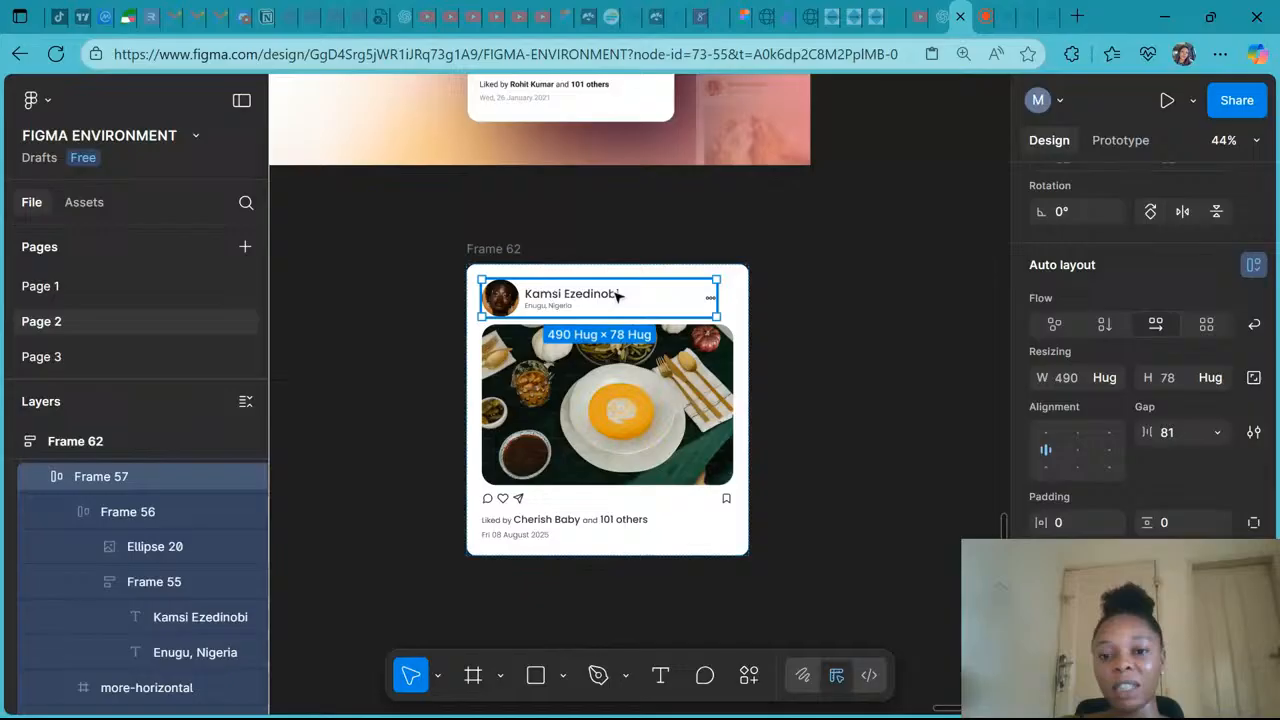
pyautogui.moveTo(1162, 431); pyautogui.dragTo(1182, 431)
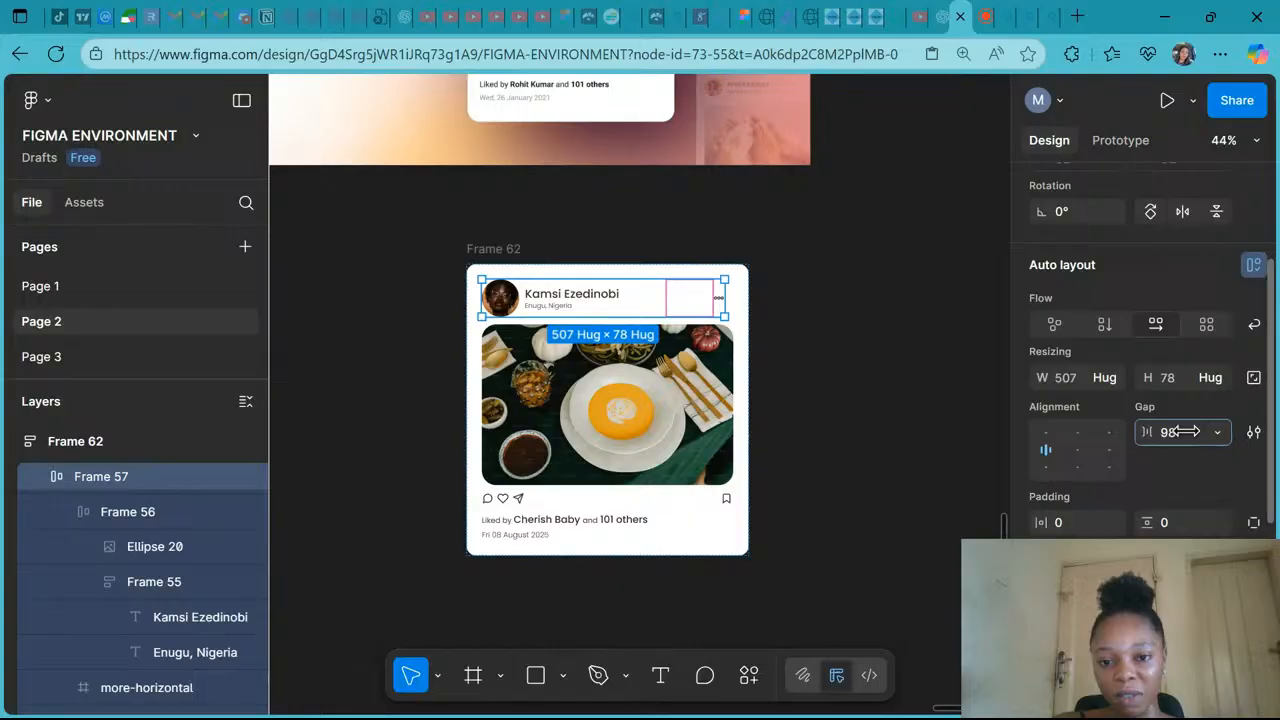
pyautogui.moveTo(1182, 431); pyautogui.dragTo(1187, 431)
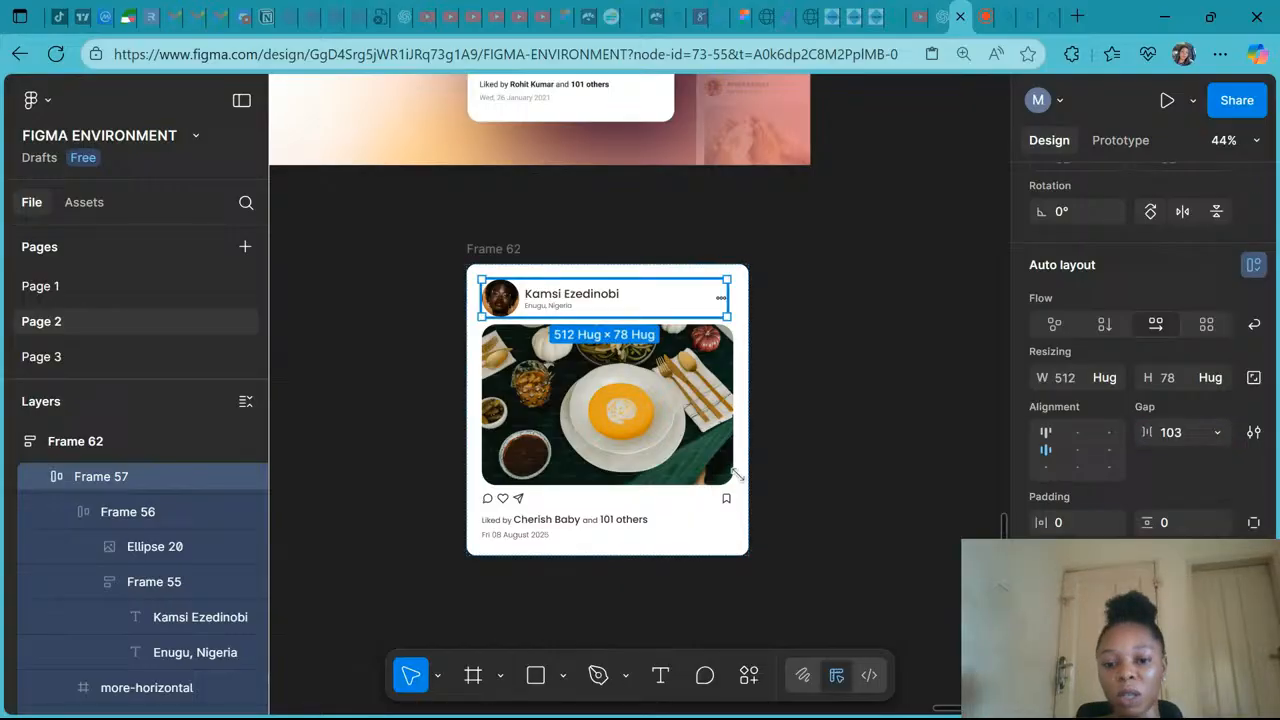
# - Narrow the likes-and-date section frame to about 525 wide
pyautogui.click(731, 527)
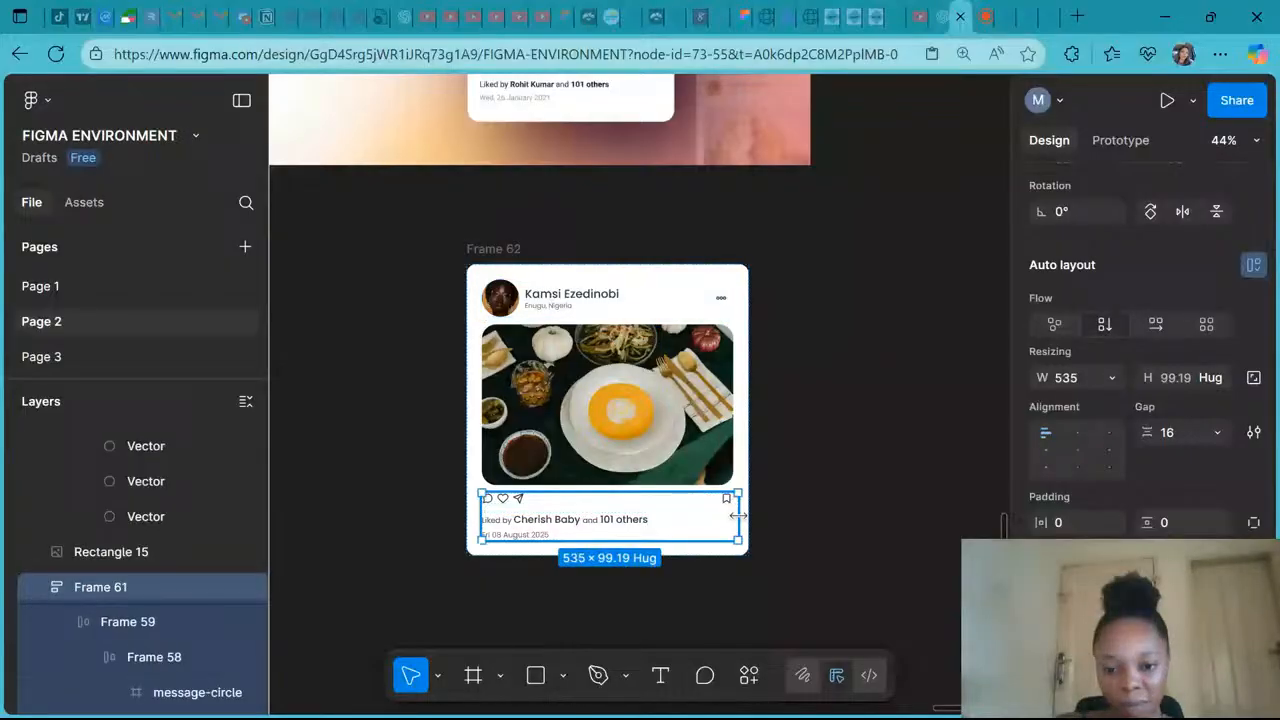
pyautogui.moveTo(738, 515); pyautogui.dragTo(734, 515)
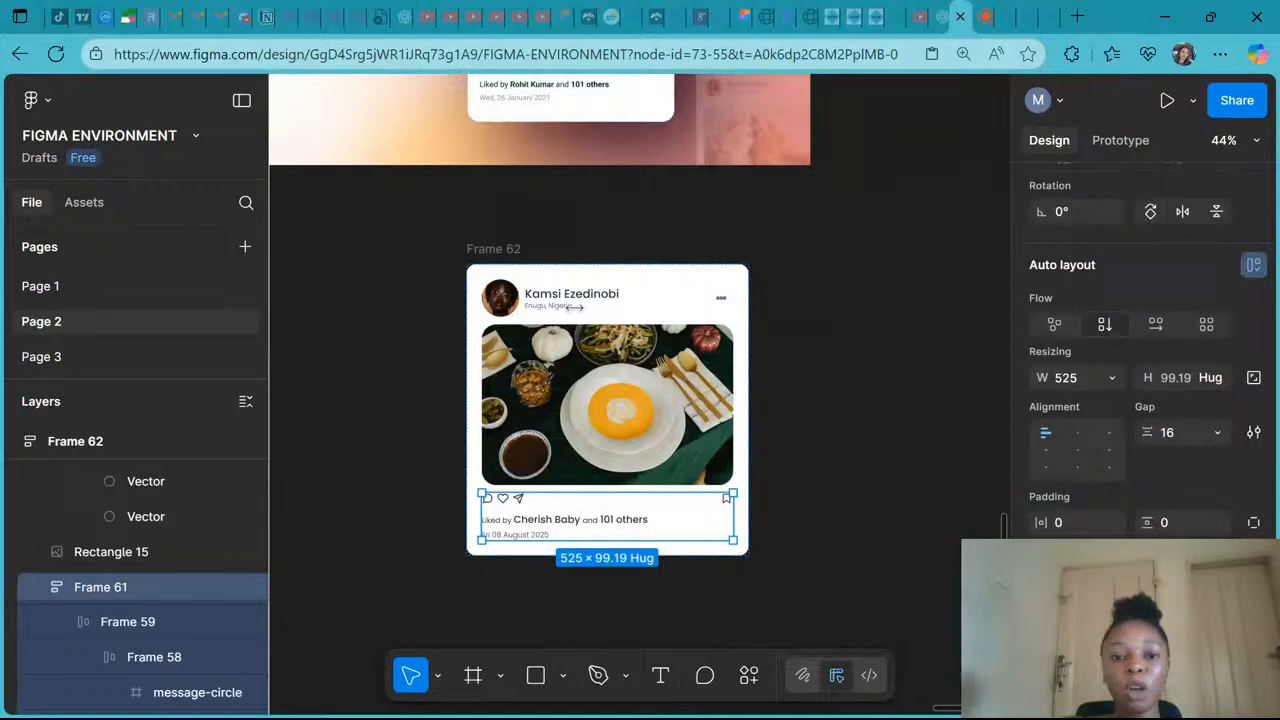
# - Set the name-and-location frame's width to Hug contents
pyautogui.click(570, 306)
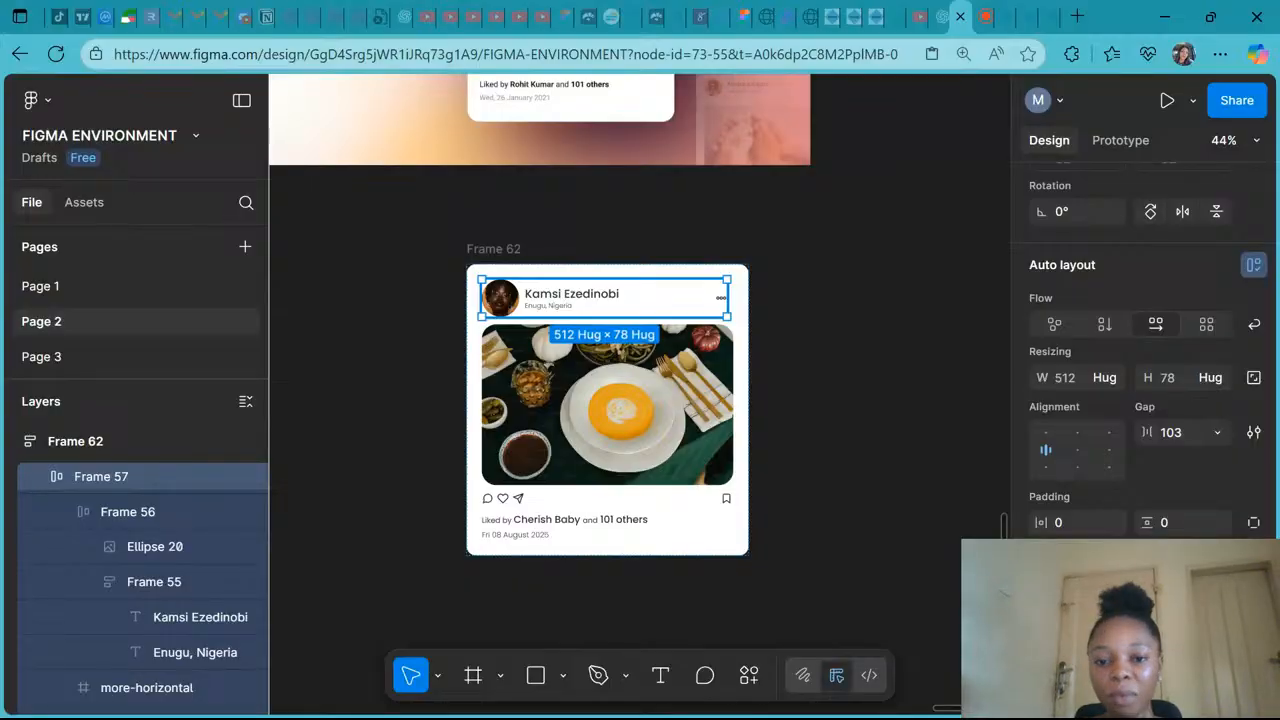
pyautogui.click(1110, 381)
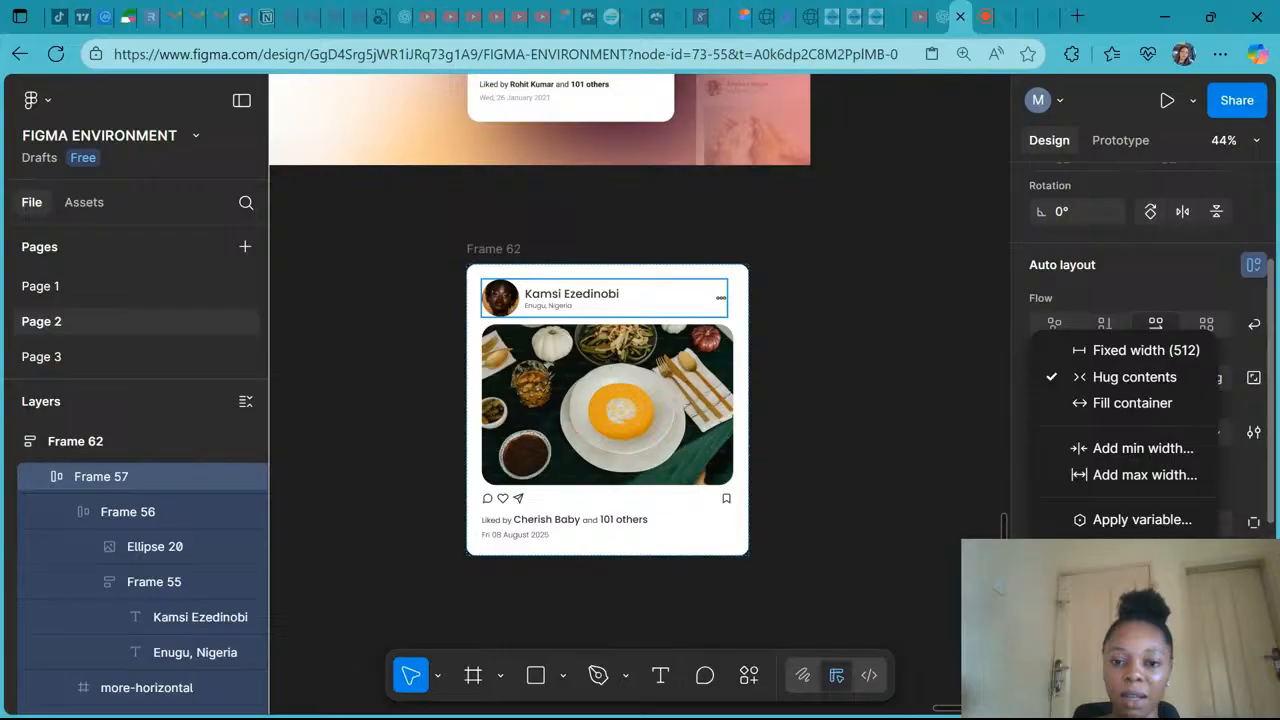
pyautogui.click(558, 296)
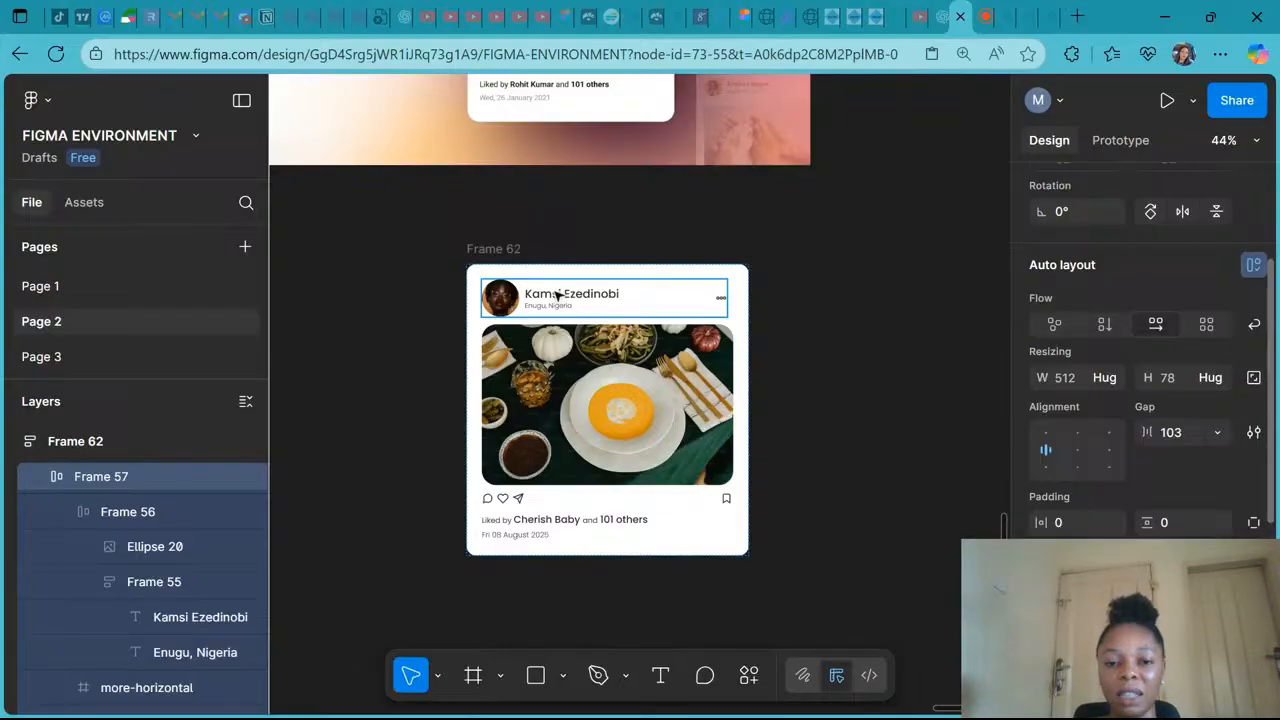
pyautogui.doubleClick(558, 296)
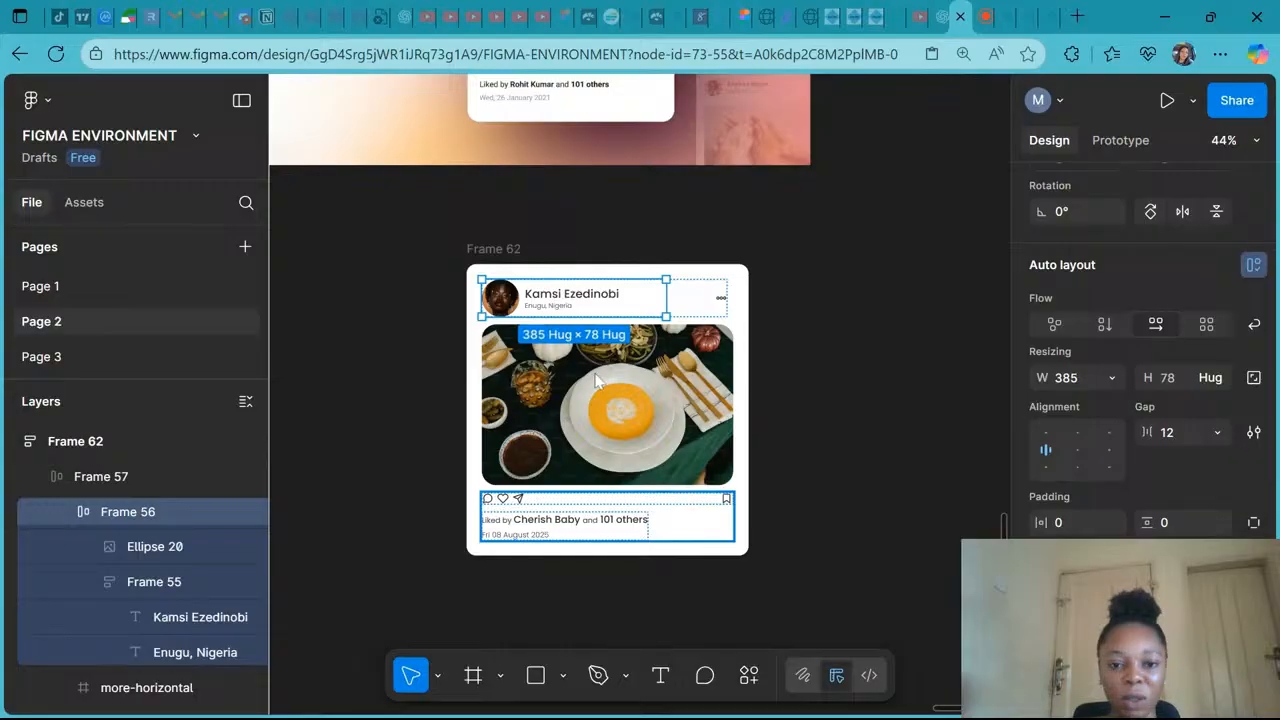
pyautogui.doubleClick(566, 297)
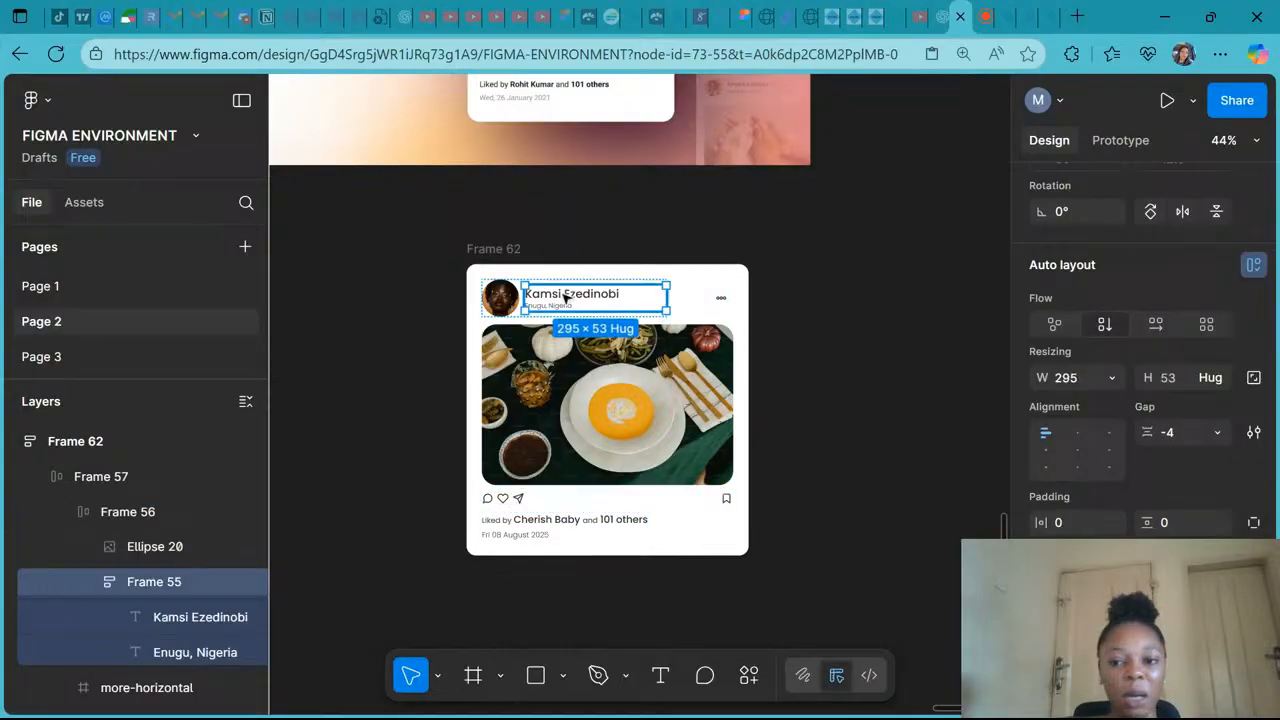
pyautogui.click(1110, 379)
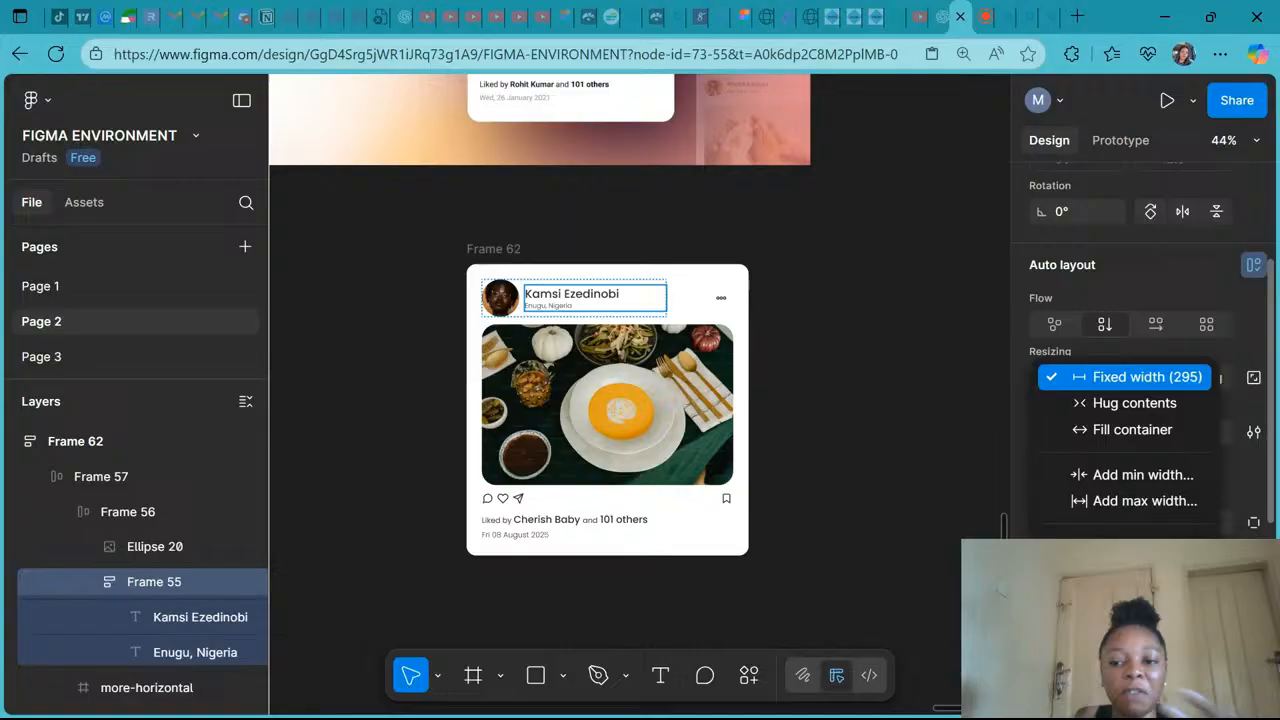
pyautogui.click(1120, 405)
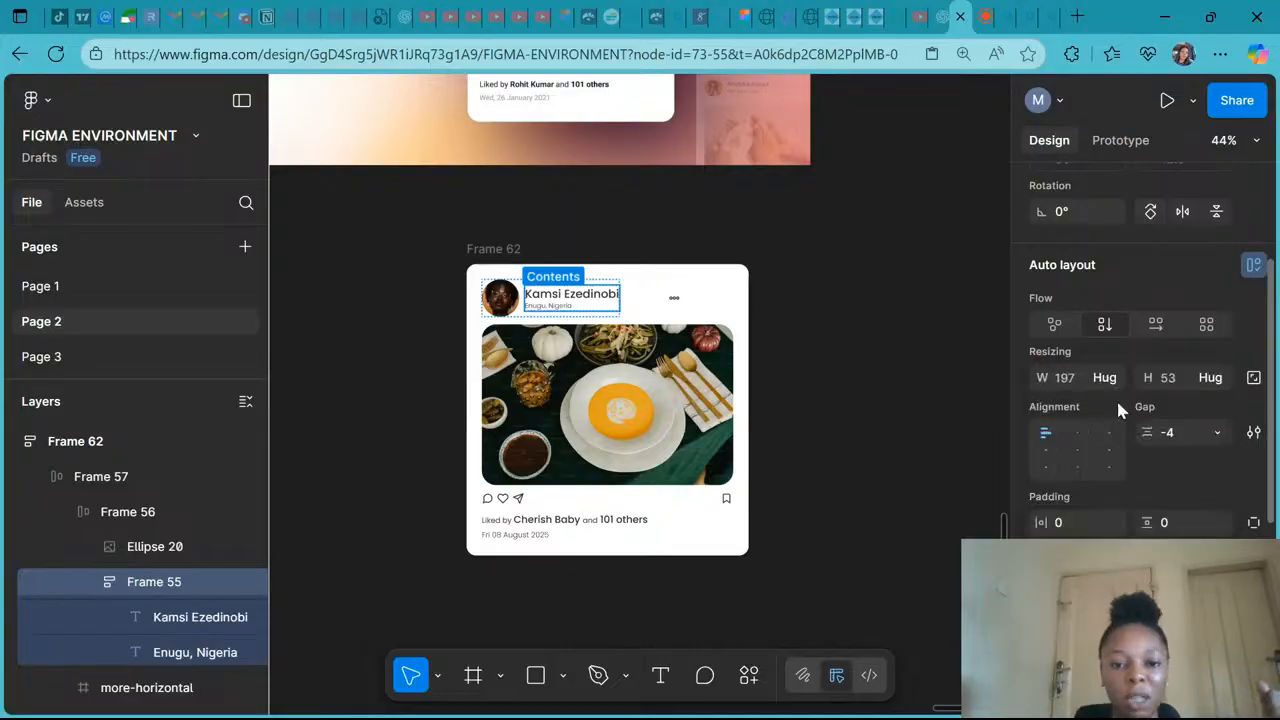
# - Set the name text's width to Hug contents
pyautogui.click(145, 628)
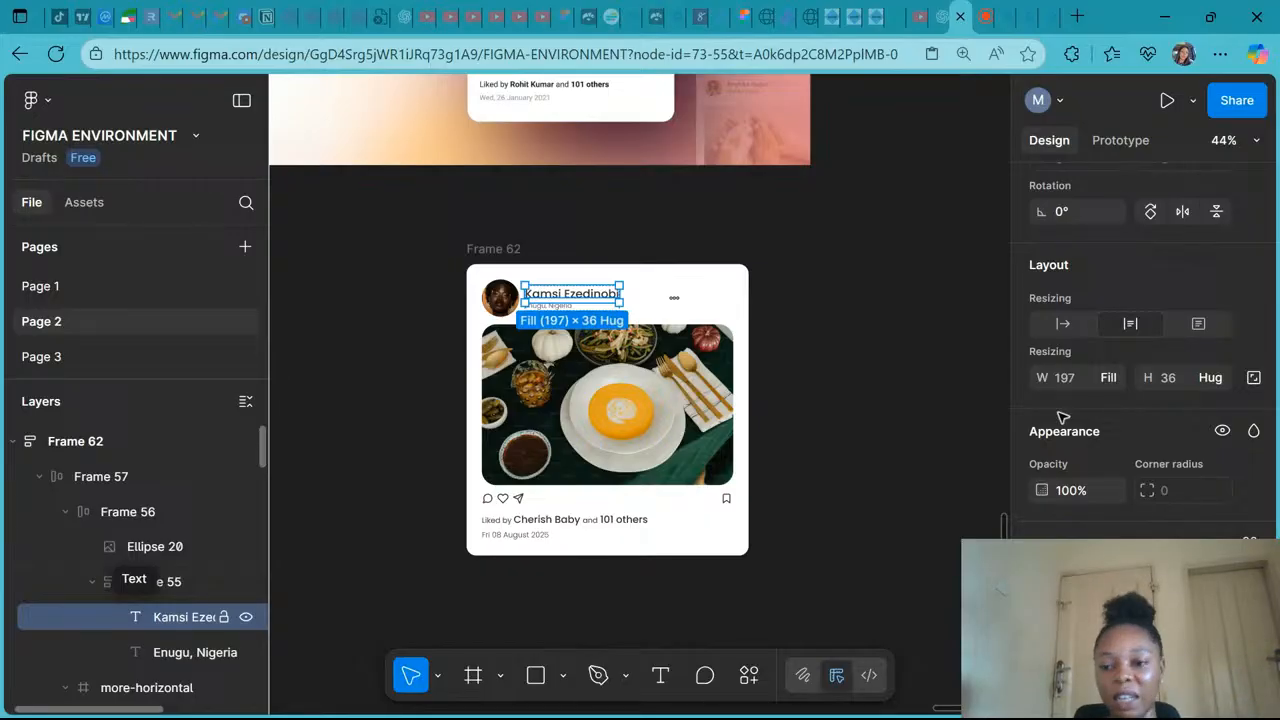
pyautogui.click(1110, 378)
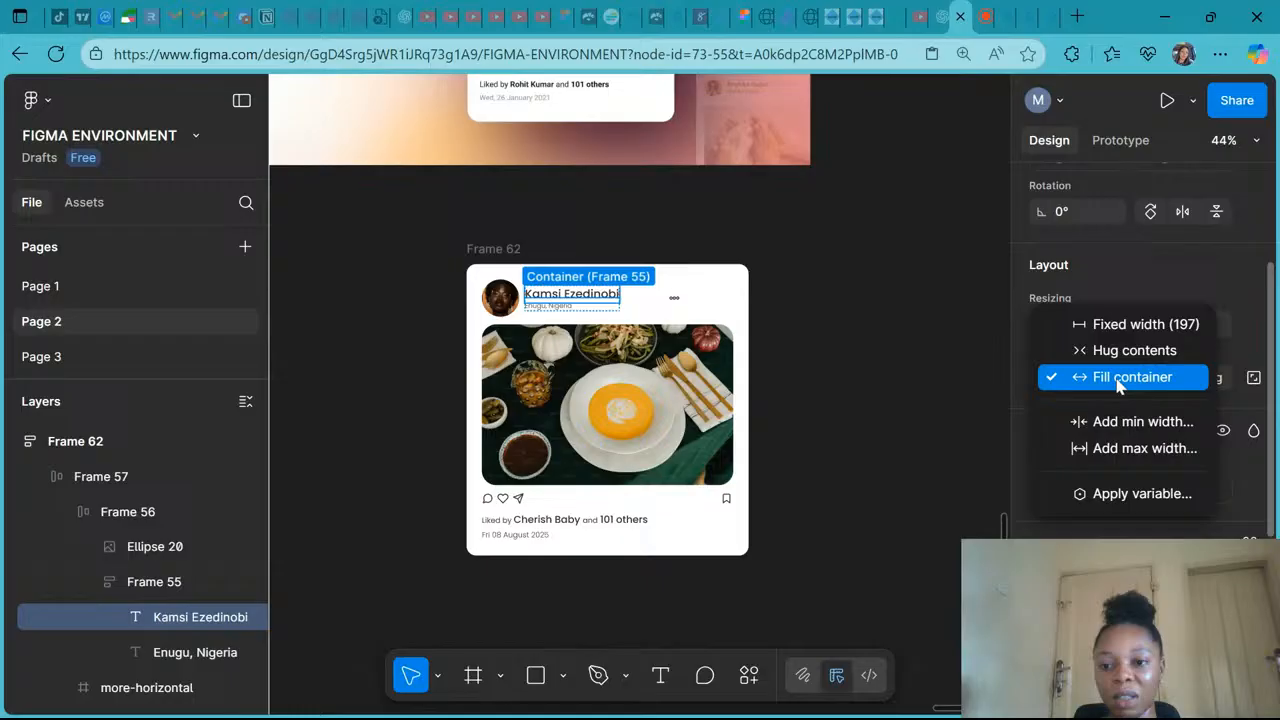
pyautogui.click(1118, 352)
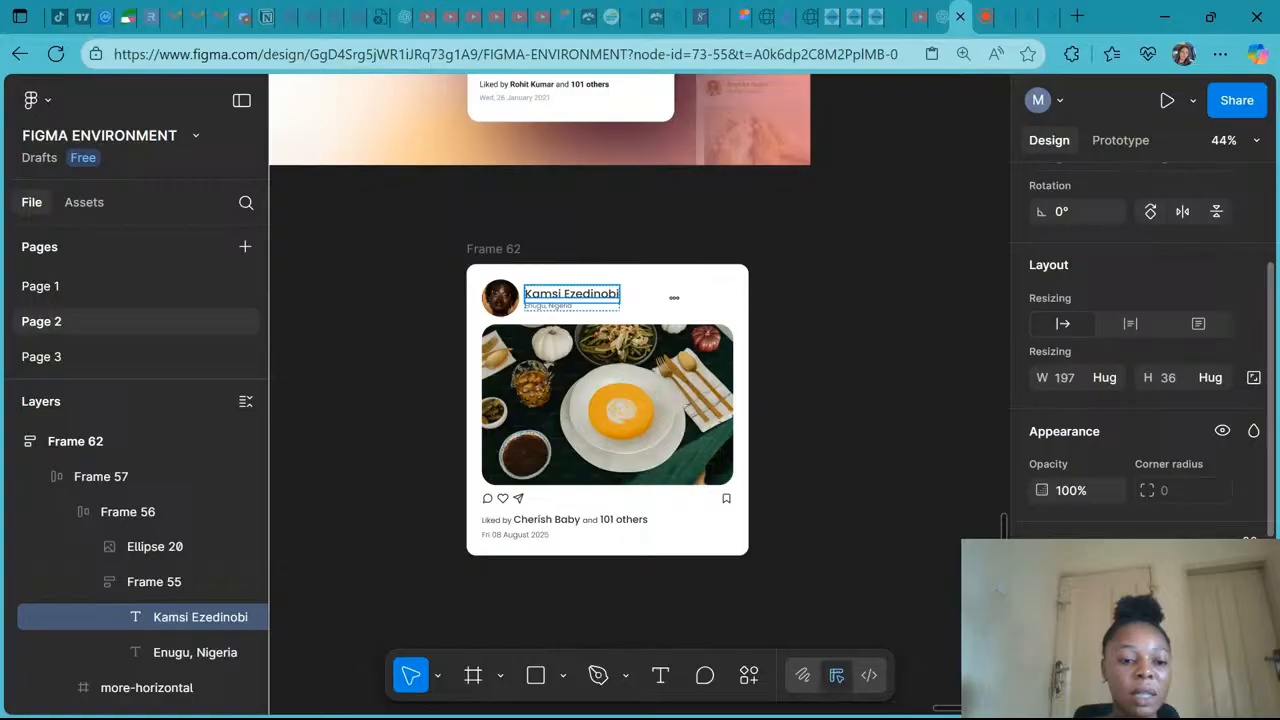
# - Widen the header row's gap to 204 to push the menu icon to the edge
pyautogui.click(190, 652)
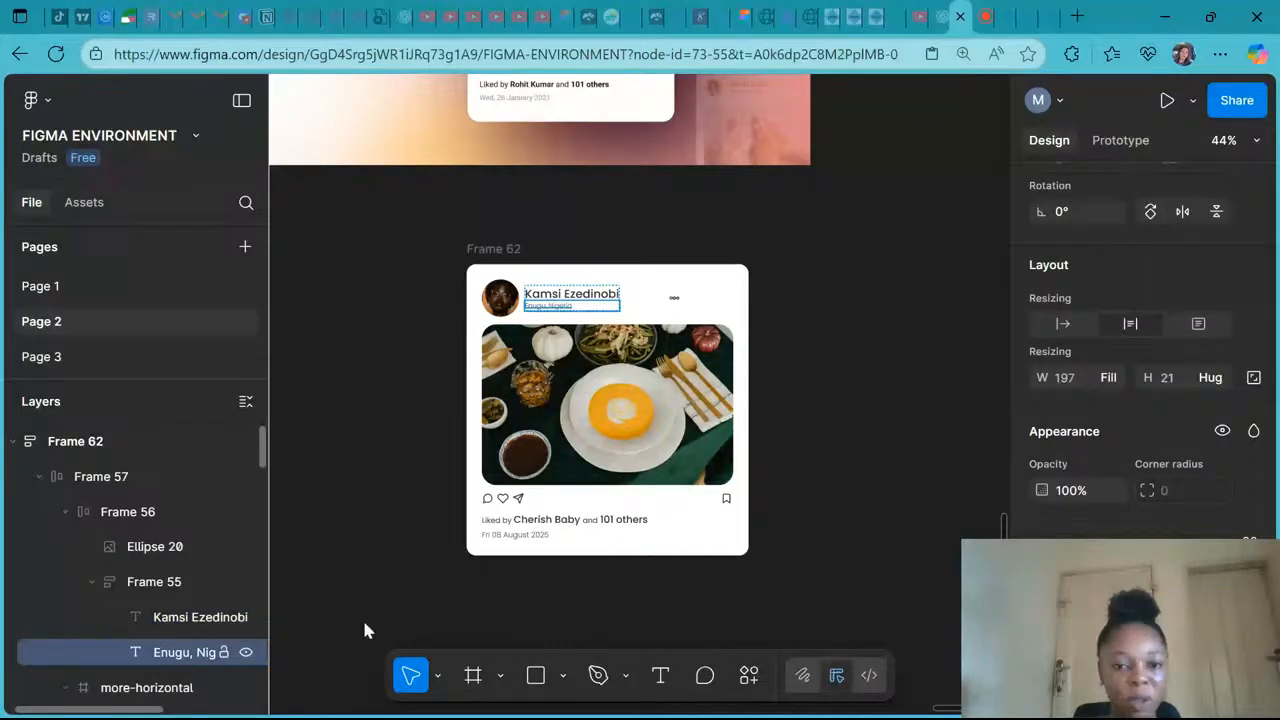
pyautogui.click(101, 477)
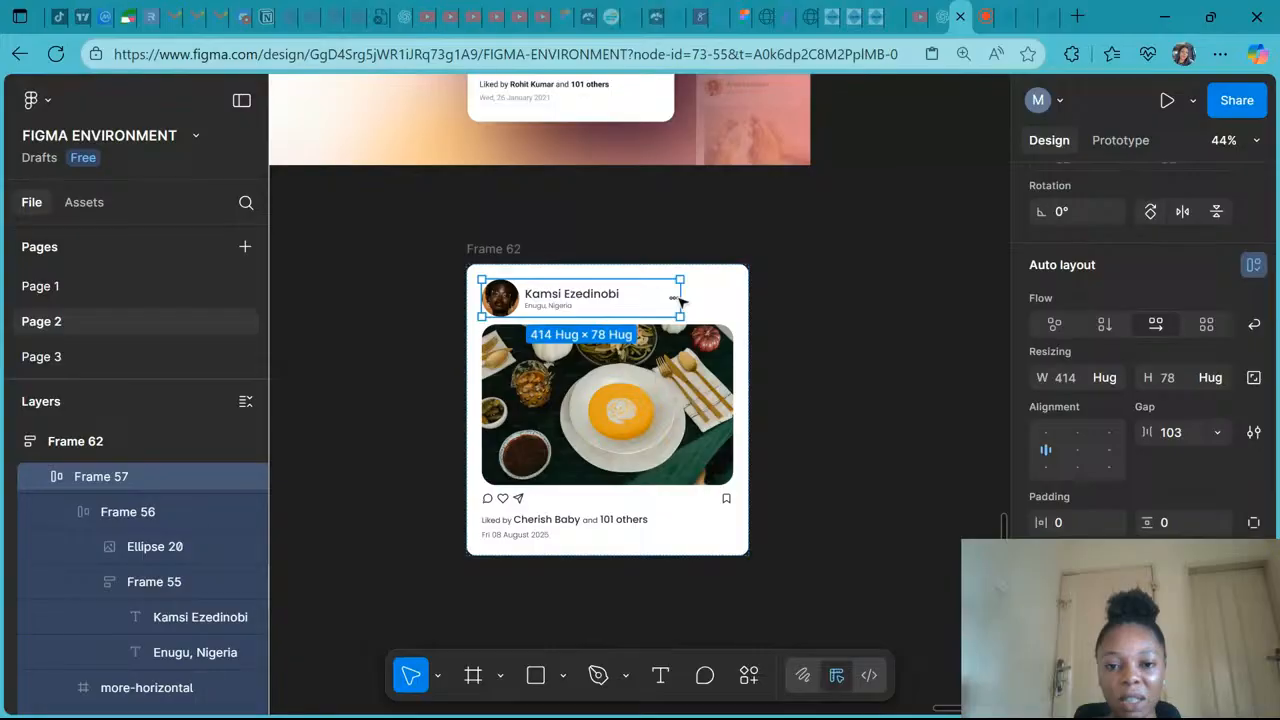
pyautogui.moveTo(680, 298); pyautogui.dragTo(728, 298)
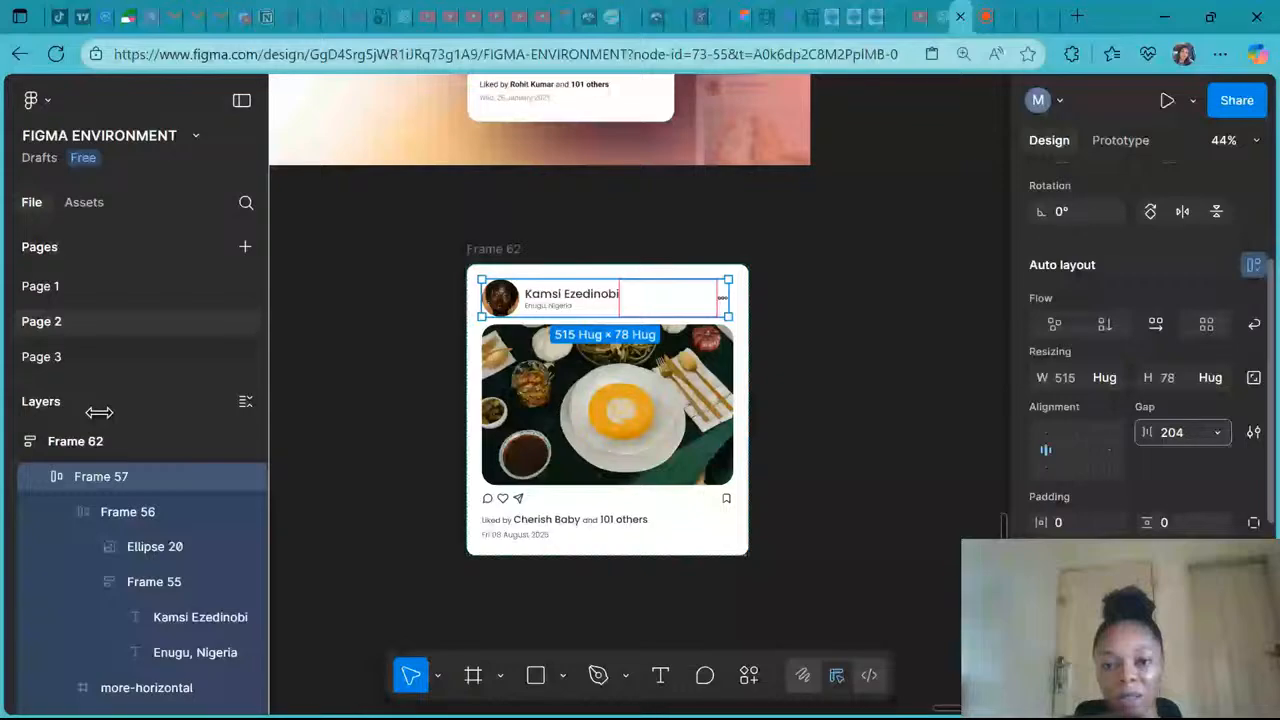
# - Set the header row frame's width to Fill container
pyautogui.click(94, 436)
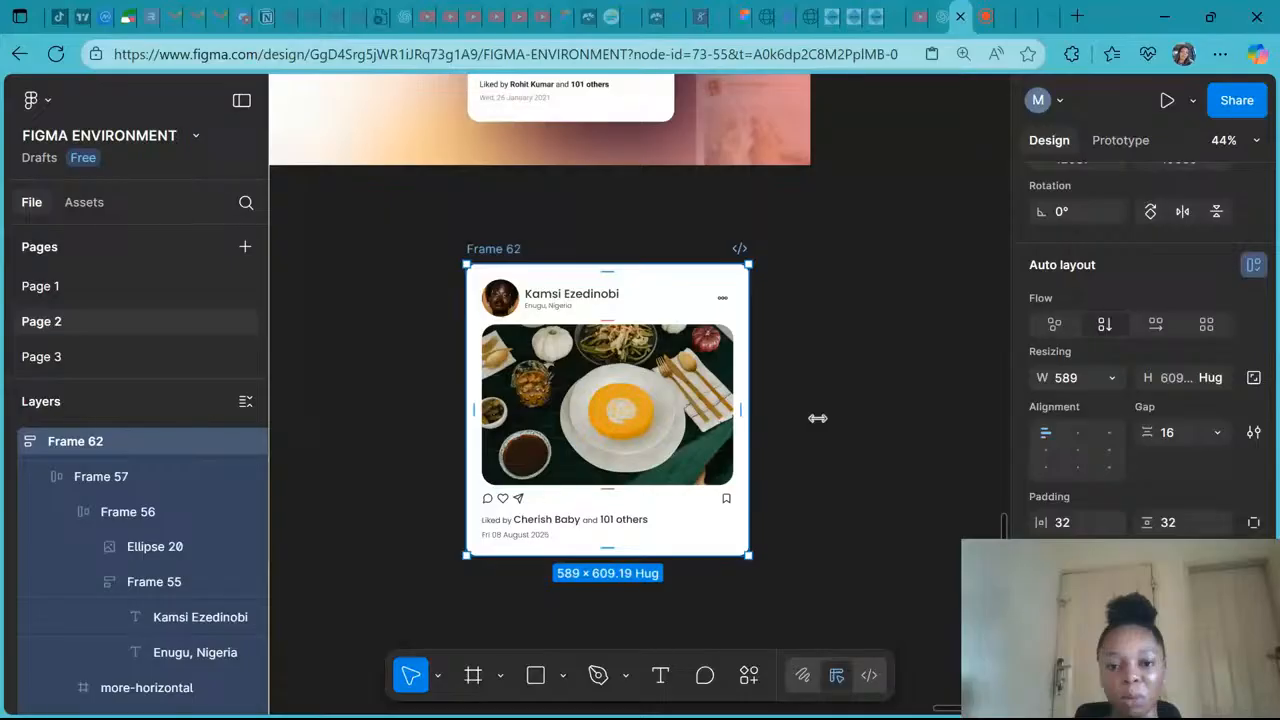
pyautogui.click(140, 512)
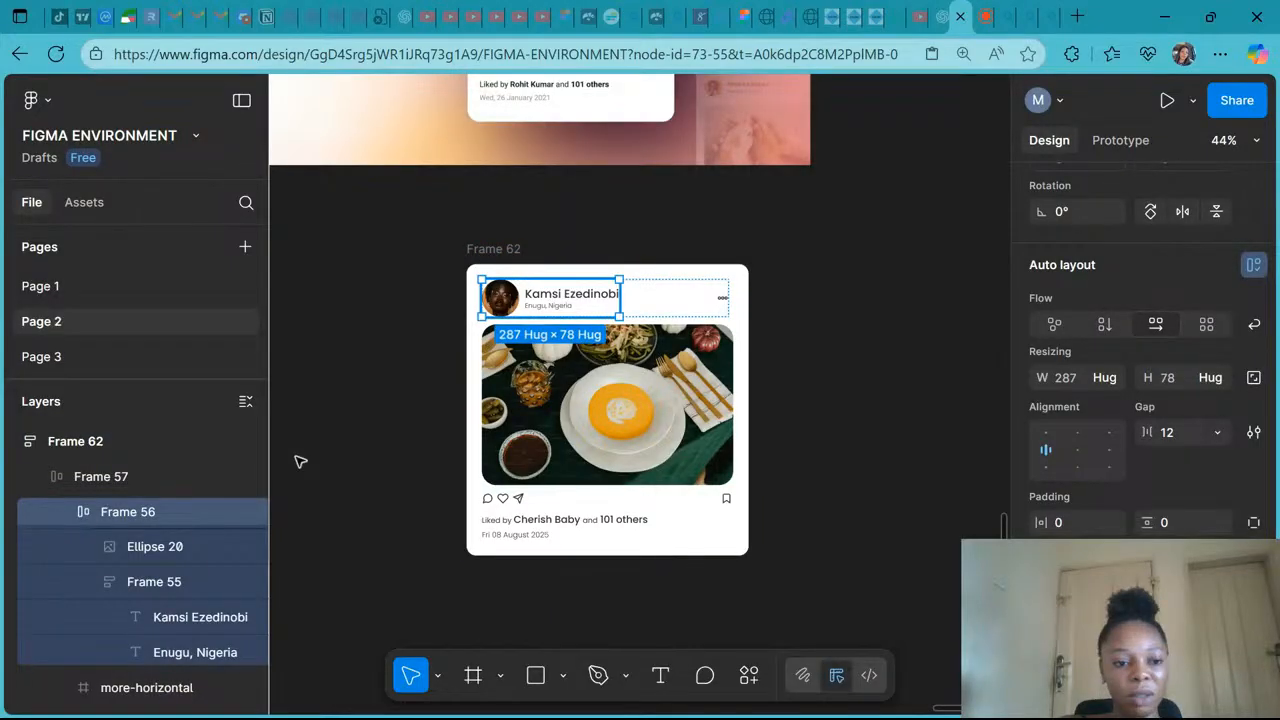
pyautogui.hotkey('shift', 'Return')
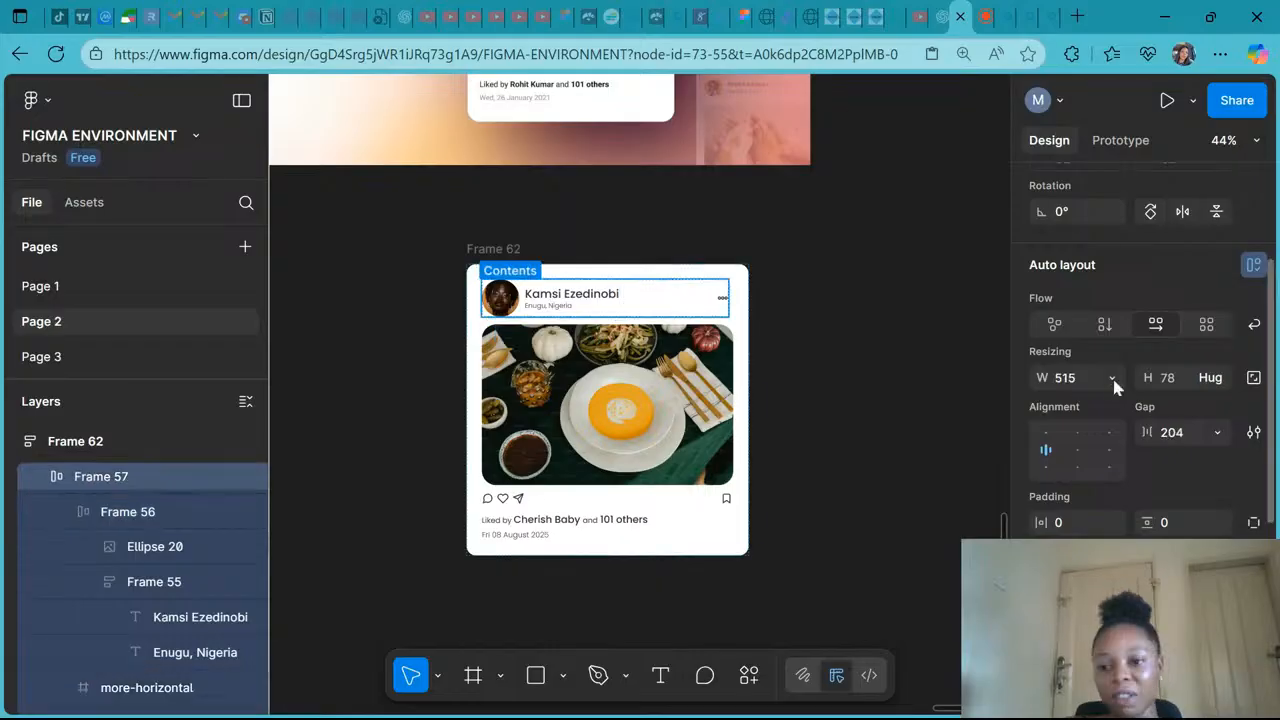
pyautogui.click(1112, 380)
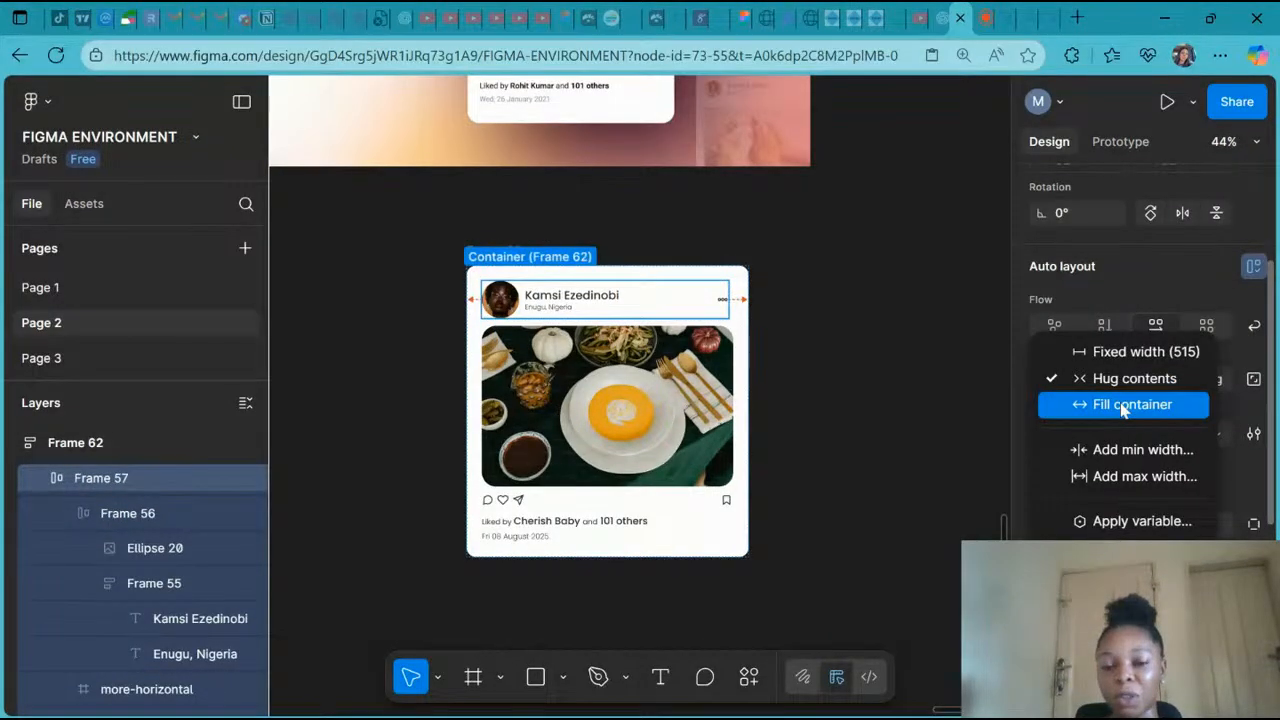
pyautogui.click(1124, 405)
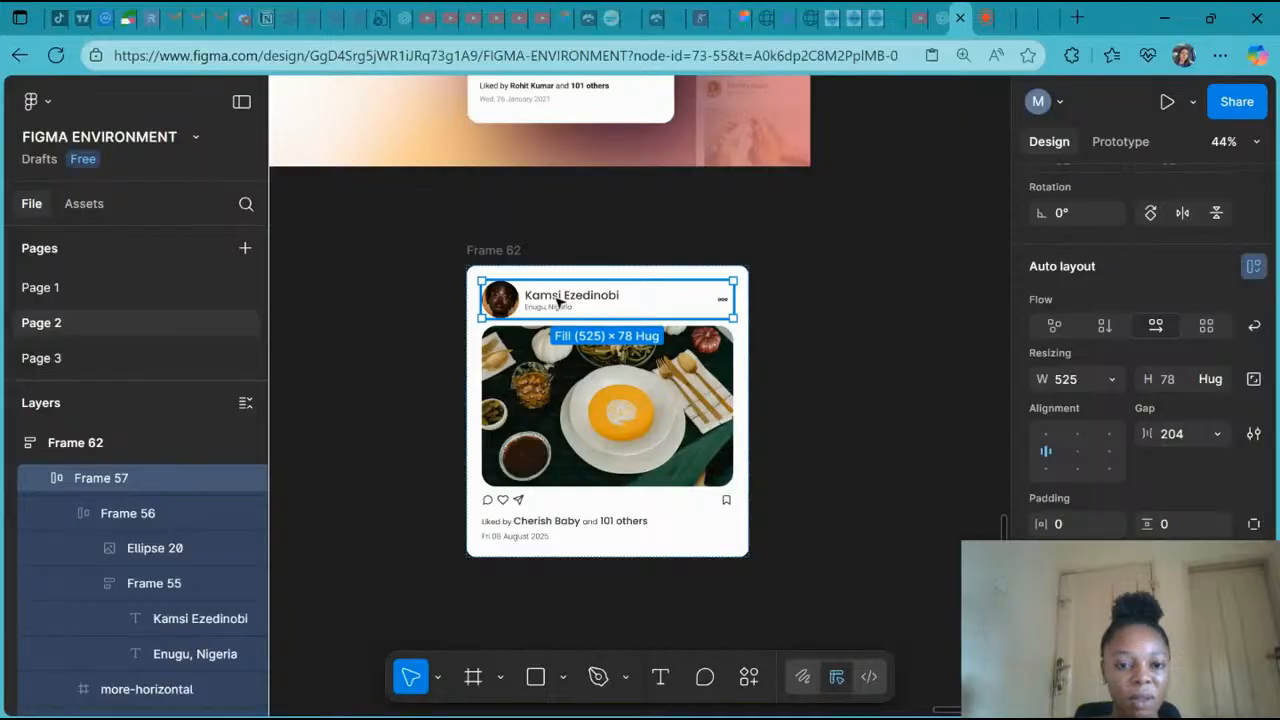
# - Set the avatar-and-name frame's width to Fill container
pyautogui.click(133, 516)
pyautogui.click(1111, 380)
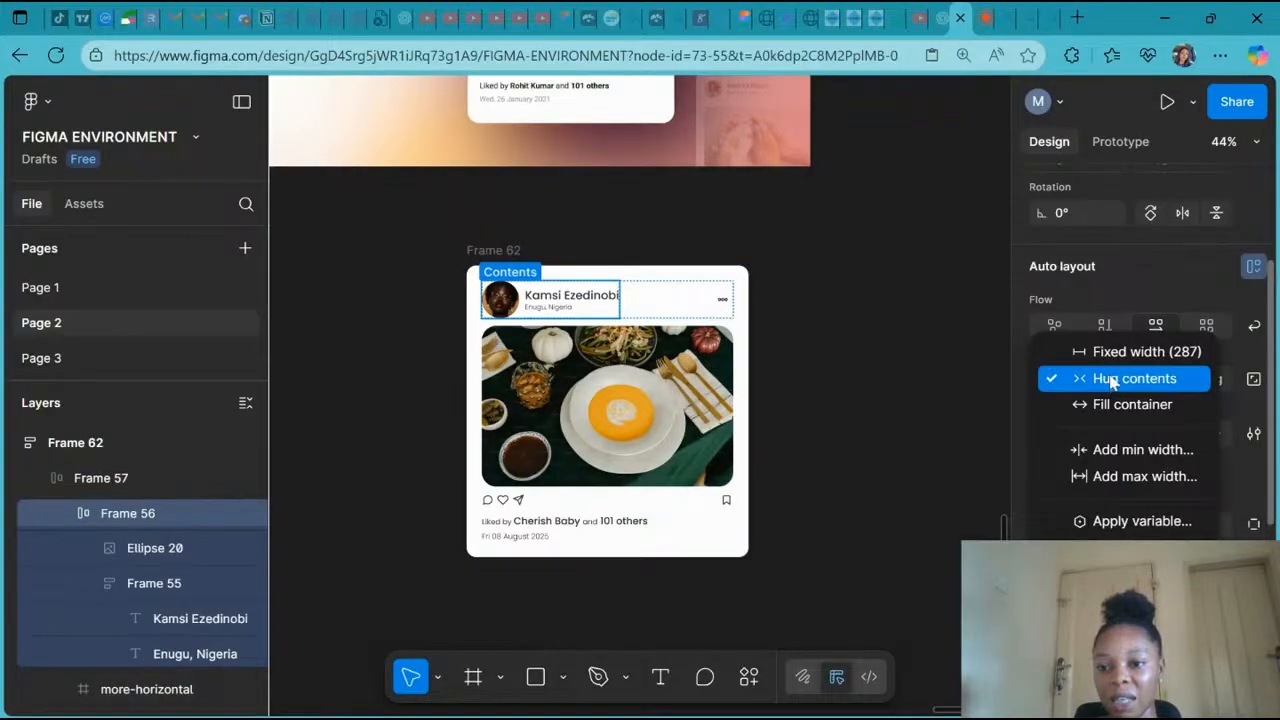
pyautogui.click(1114, 404)
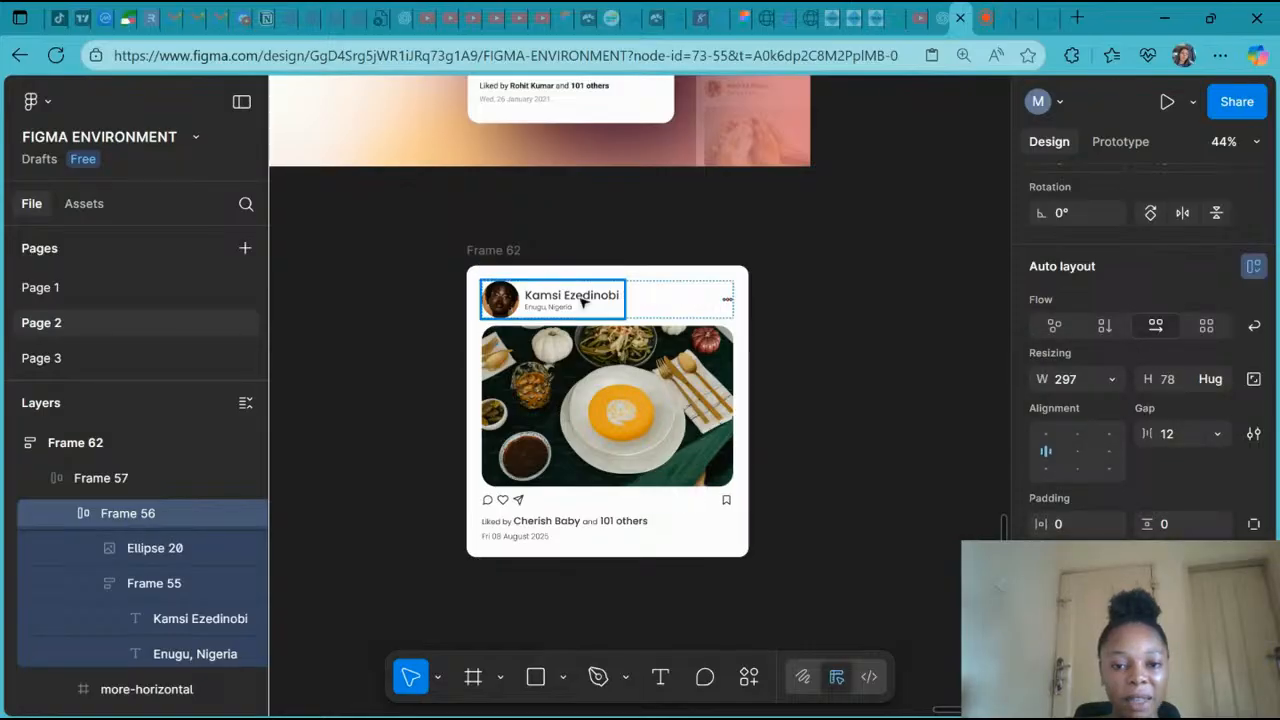
# - Set the name-and-location frame's width to Fill container
pyautogui.doubleClick(583, 302)
pyautogui.click(1111, 379)
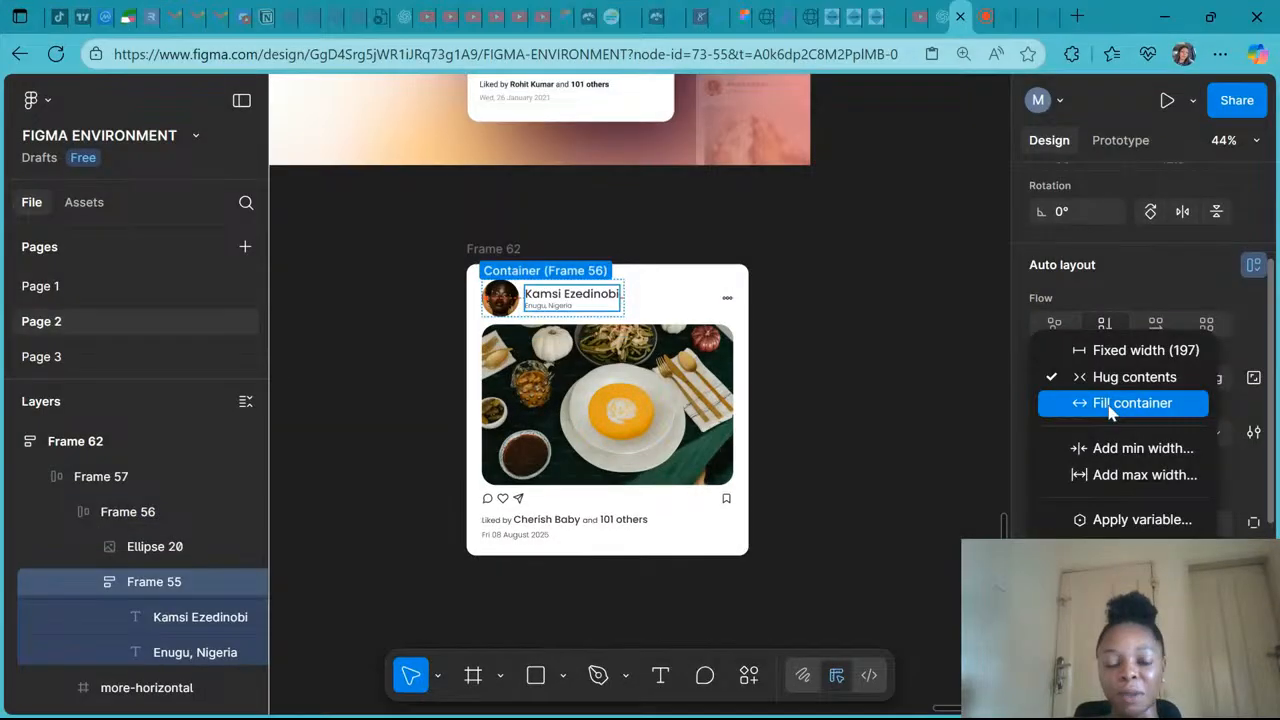
pyautogui.click(1108, 406)
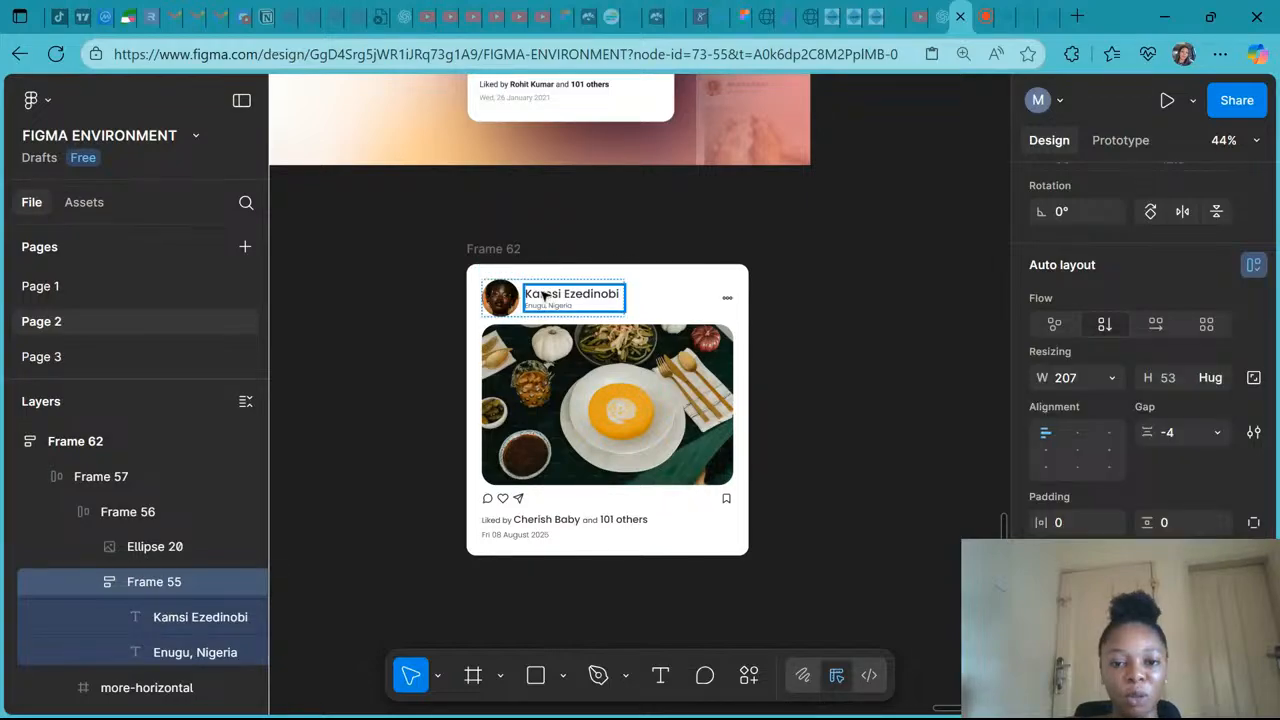
# - Set the name text's width to Fill container
pyautogui.doubleClick(544, 295)
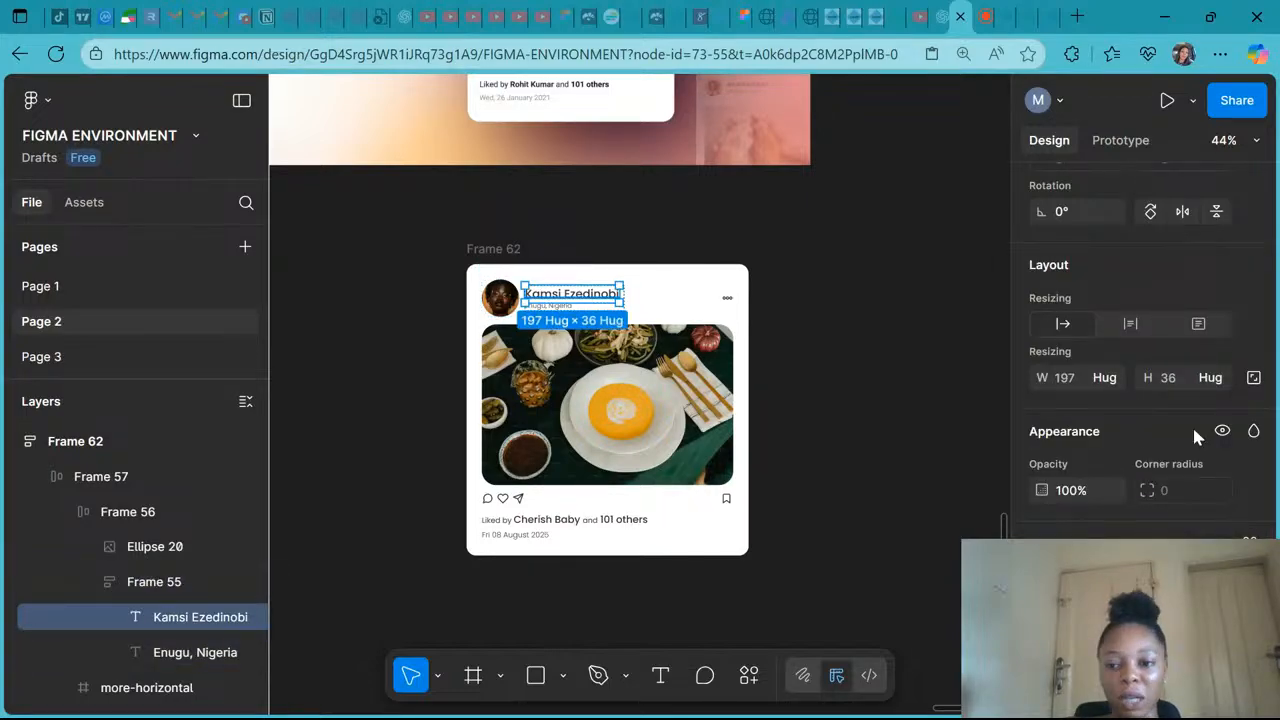
pyautogui.click(1112, 377)
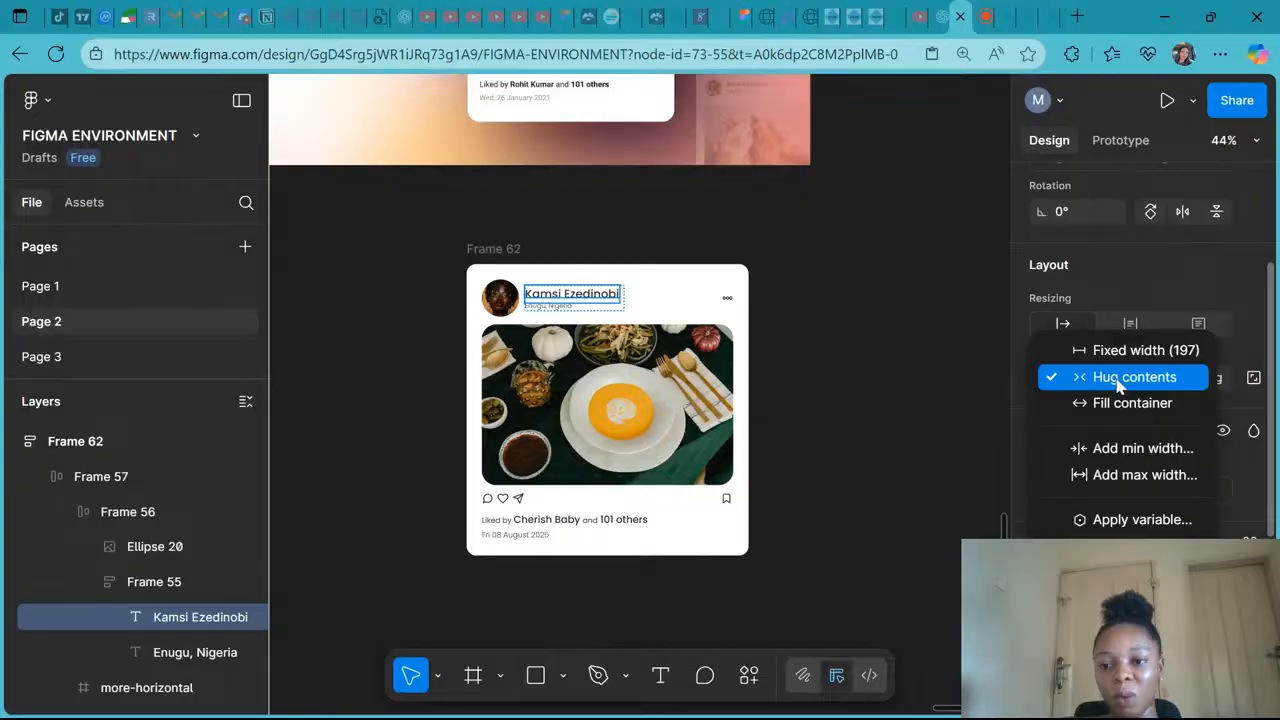
pyautogui.click(1120, 403)
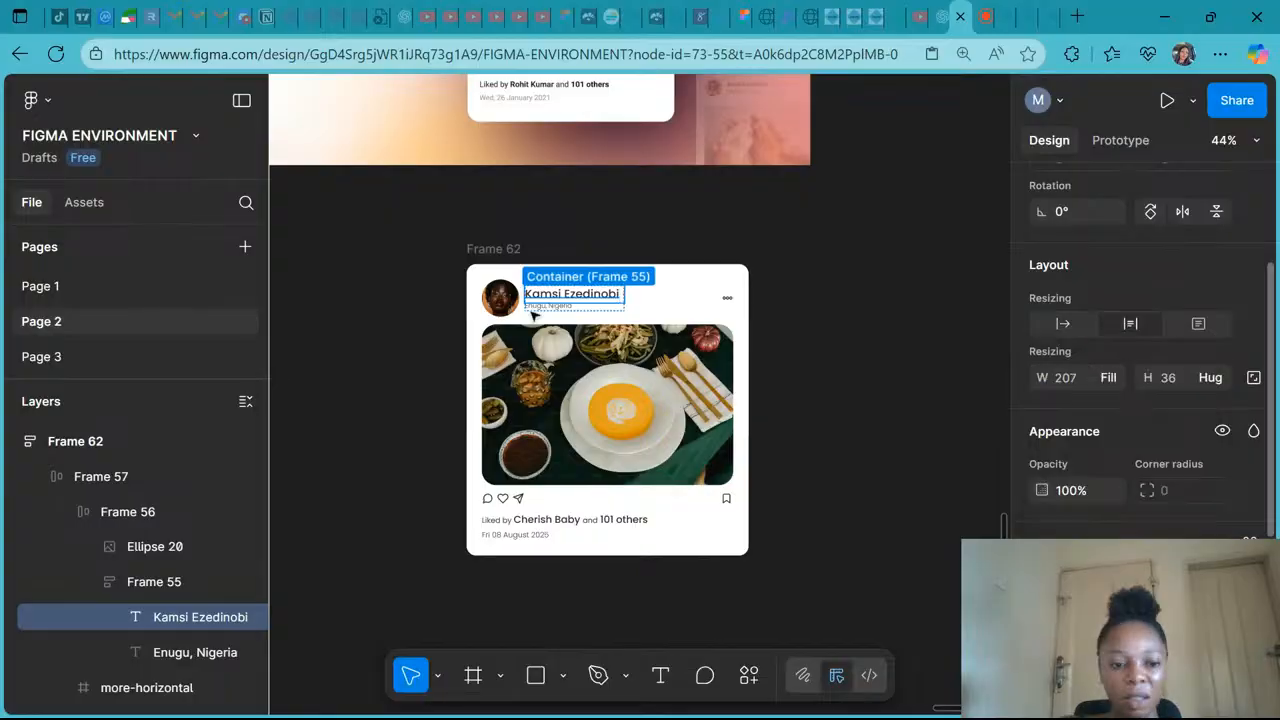
pyautogui.click(158, 663)
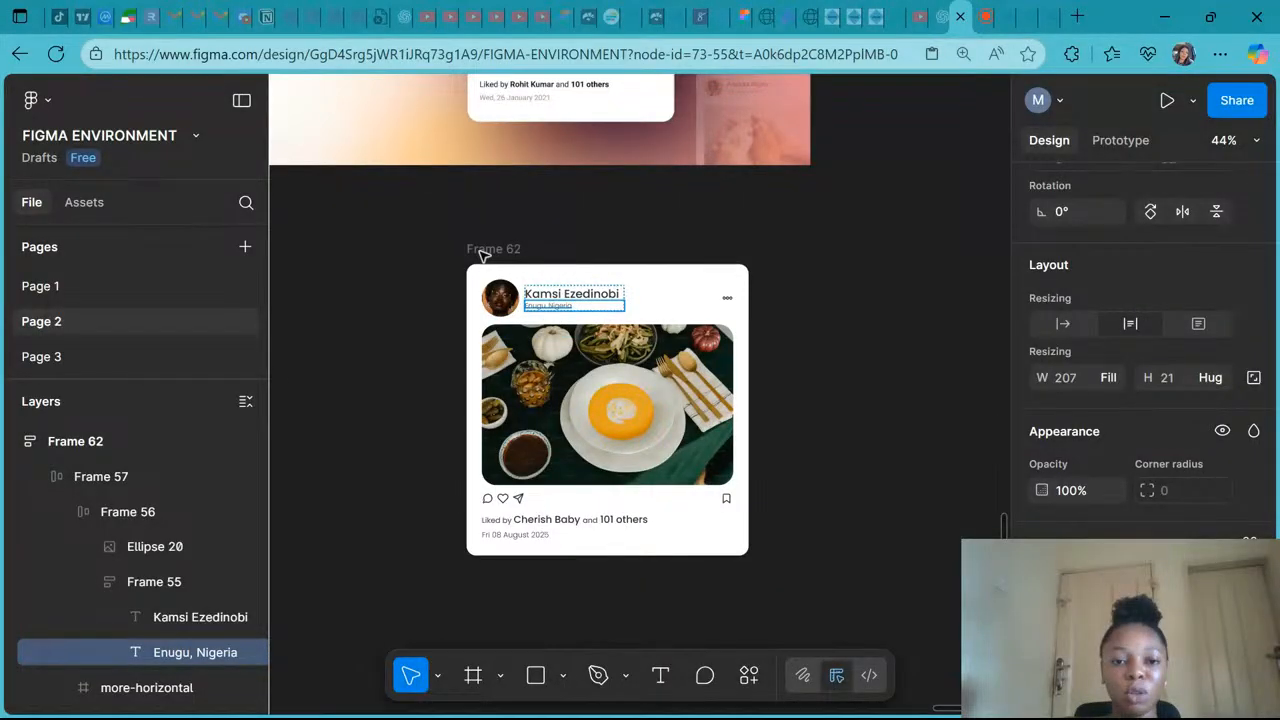
# - Resize the post card's outer frame narrower to about 270 wide to test the layout
pyautogui.click(481, 250)
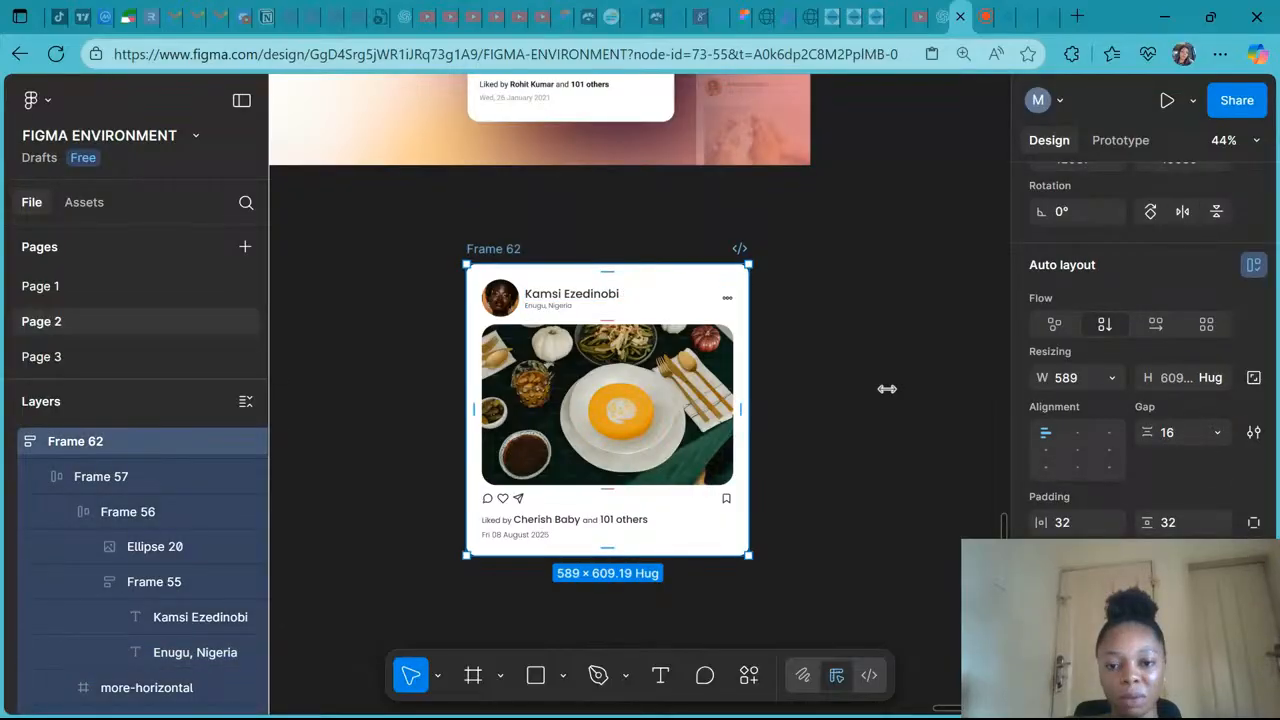
pyautogui.moveTo(887, 389); pyautogui.dragTo(644, 426)
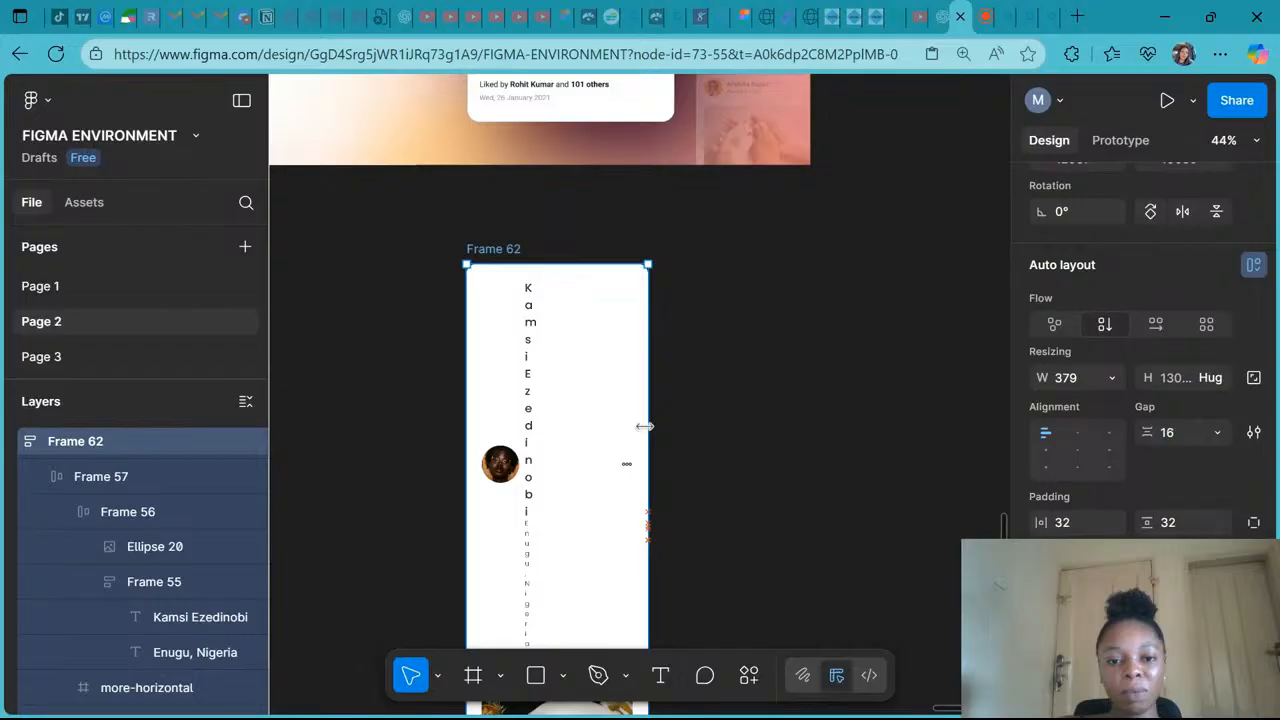
pyautogui.moveTo(644, 426); pyautogui.dragTo(596, 426)
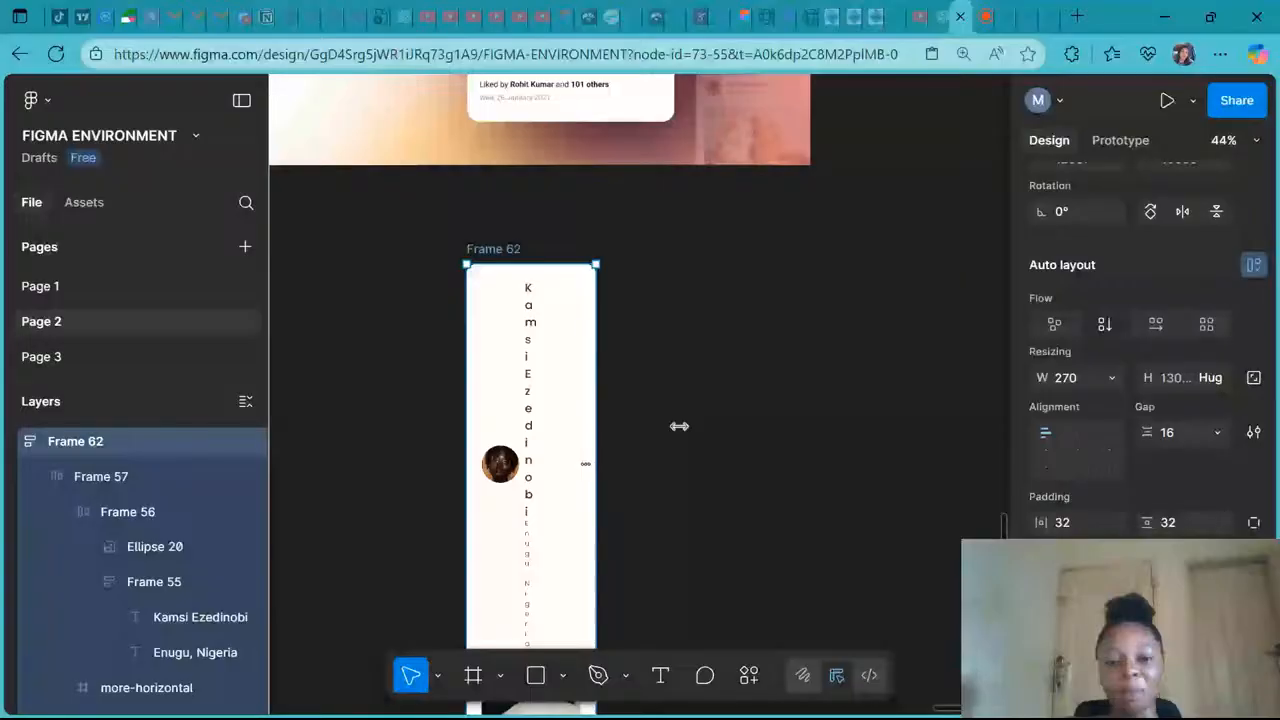
# - Resize the post card's outer frame back and forth, ending at about 535 wide, to test the layout
pyautogui.moveTo(679, 426); pyautogui.dragTo(709, 421)
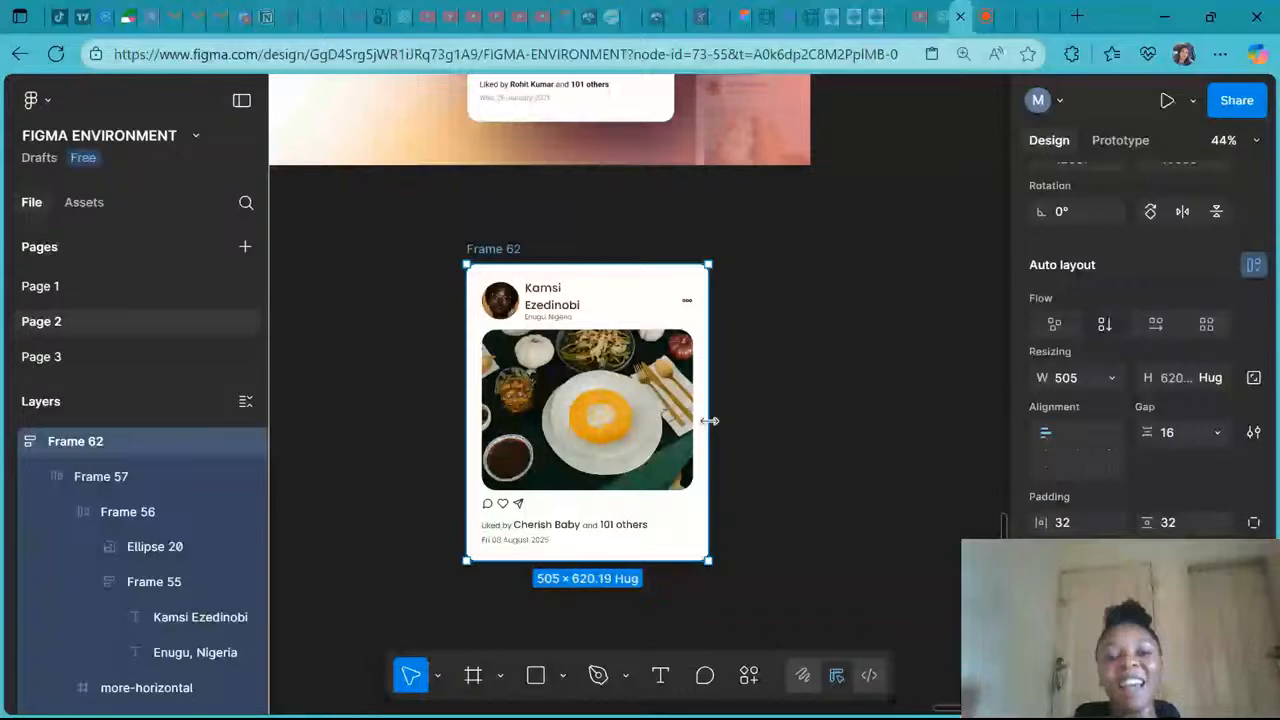
pyautogui.moveTo(709, 421); pyautogui.dragTo(662, 421)
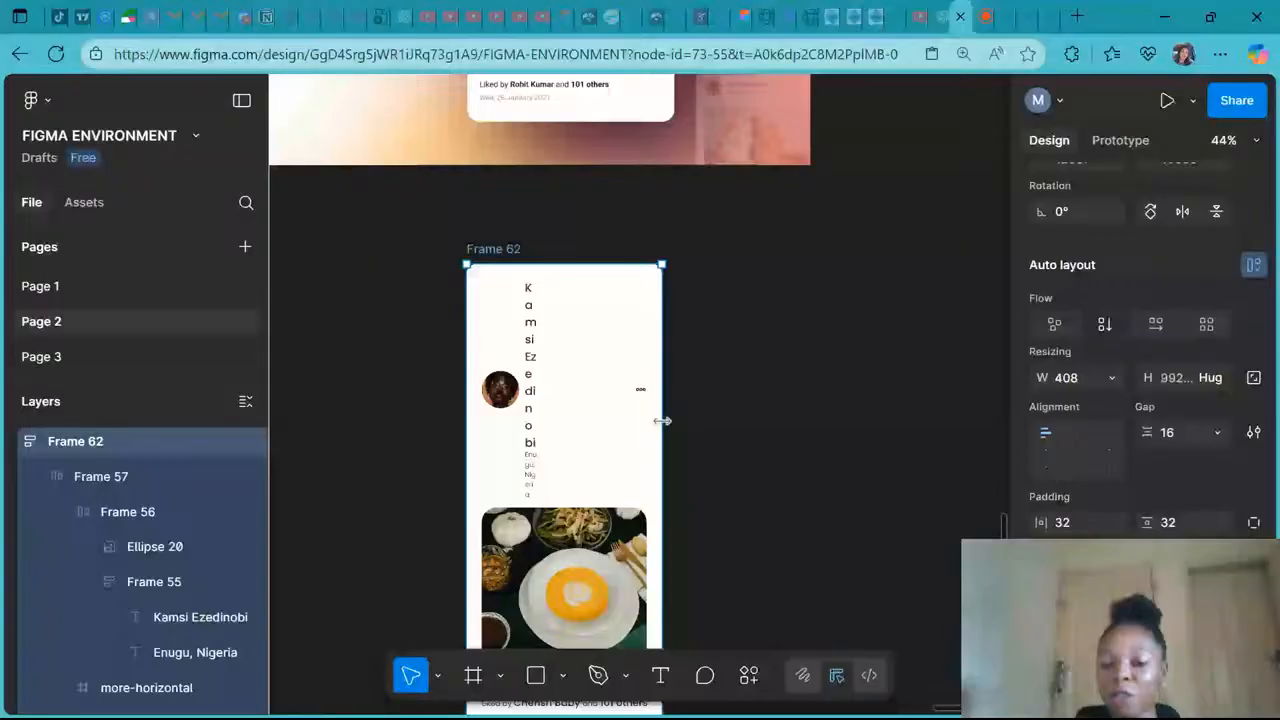
pyautogui.moveTo(662, 421); pyautogui.dragTo(733, 421)
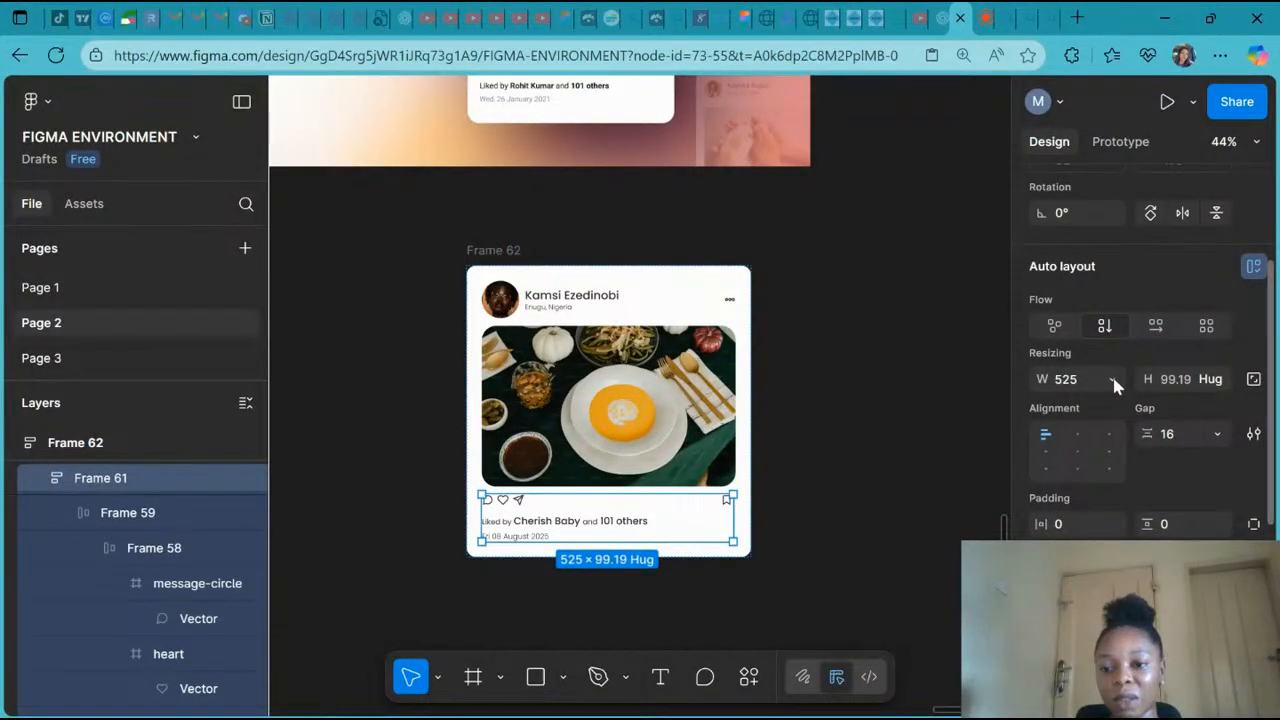
# - Set the bottom section frame's width to Fill container
pyautogui.click(1112, 376)
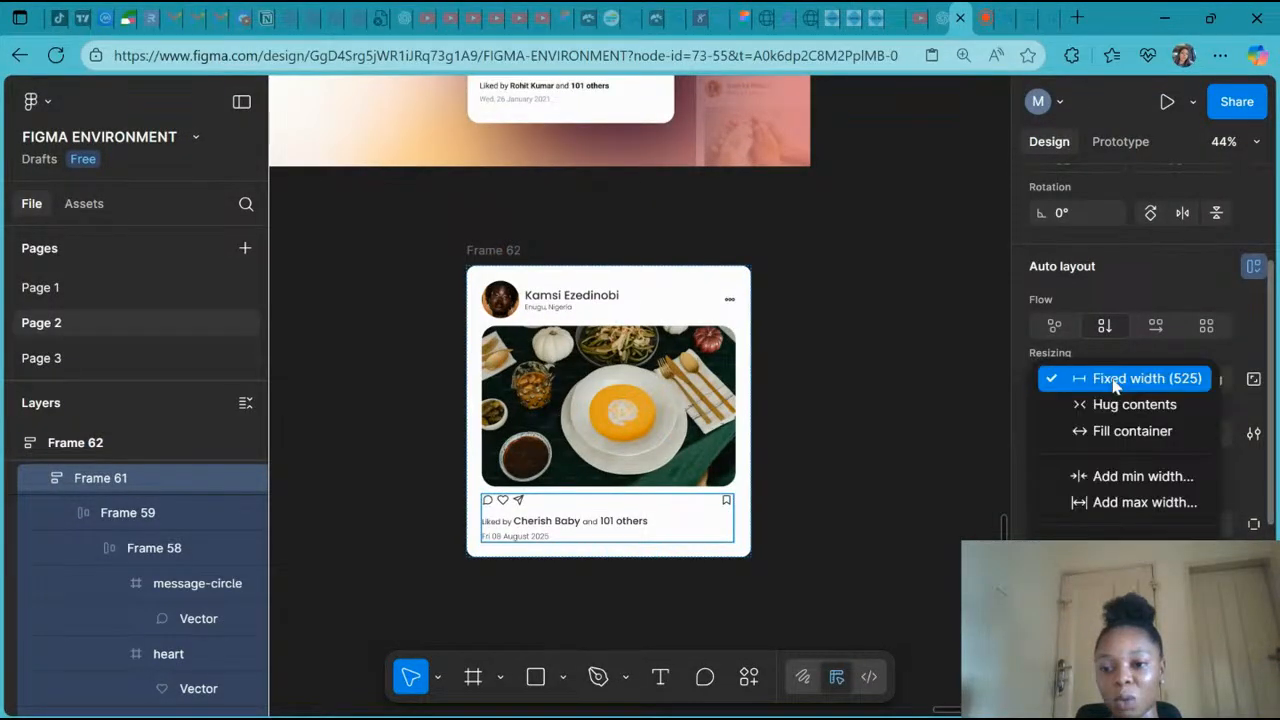
pyautogui.click(1110, 430)
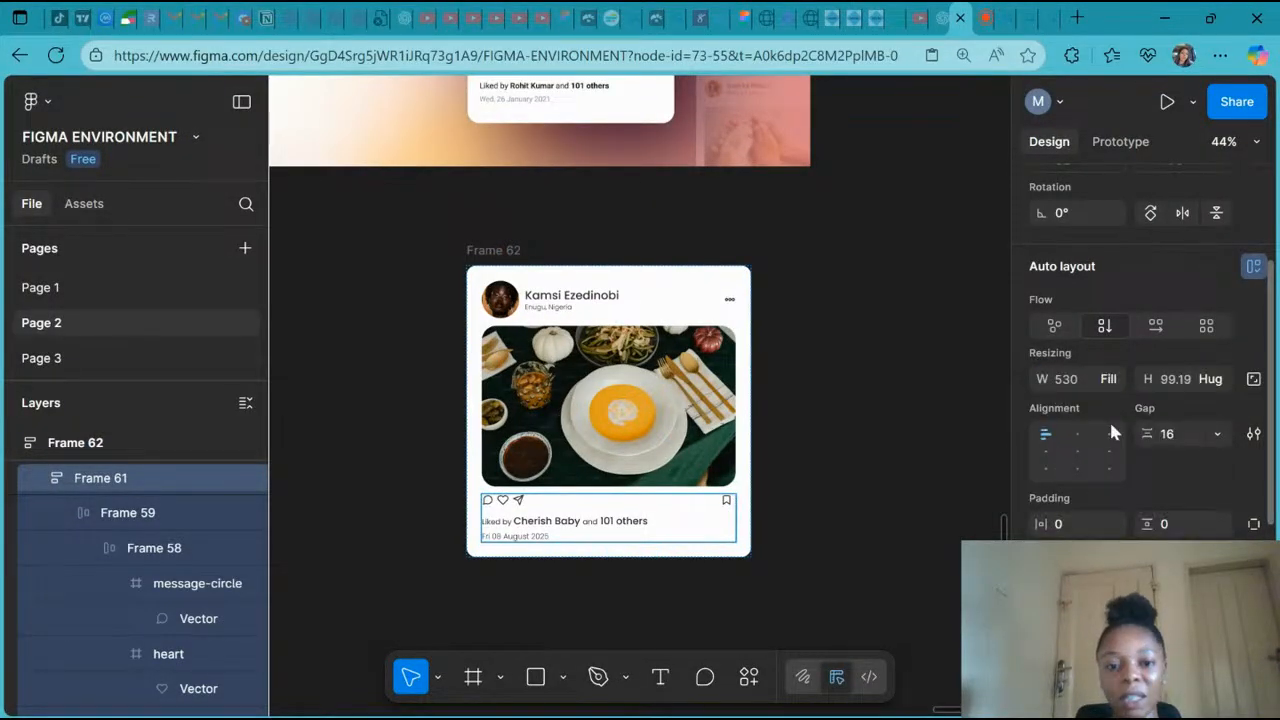
# - Set the action icons row frame's width to Fill container
pyautogui.click(127, 513)
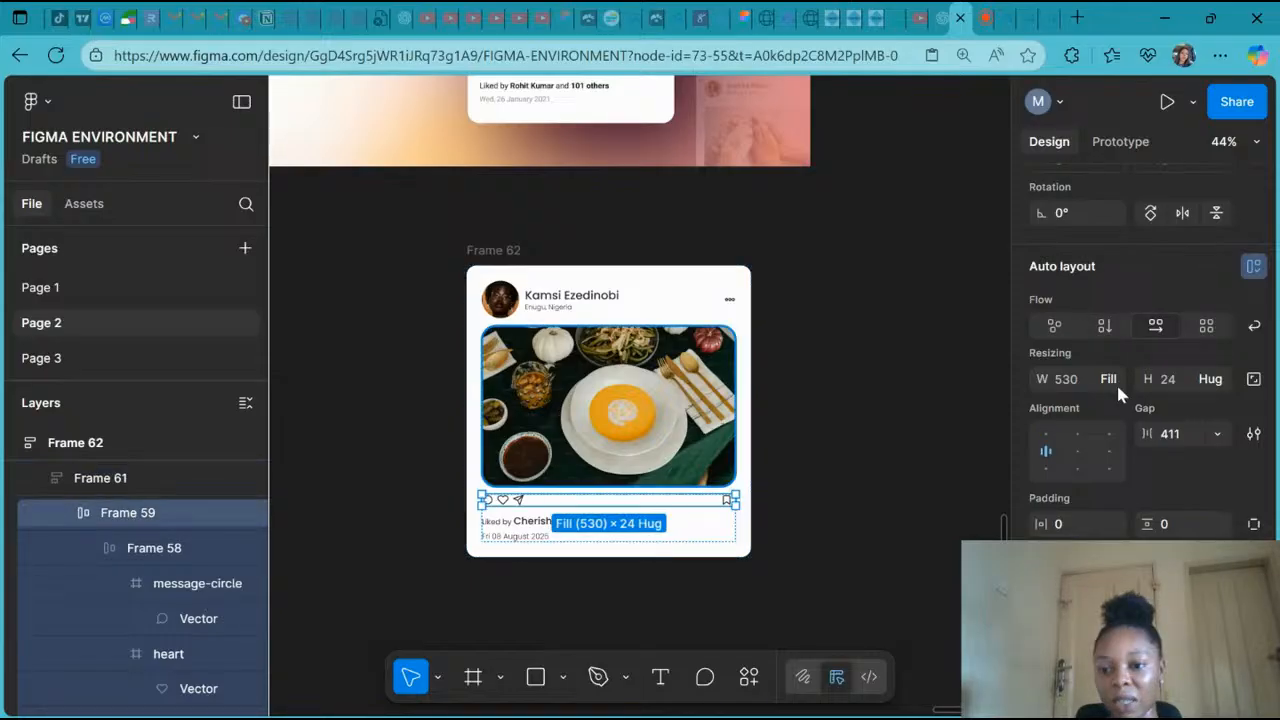
pyautogui.click(1117, 386)
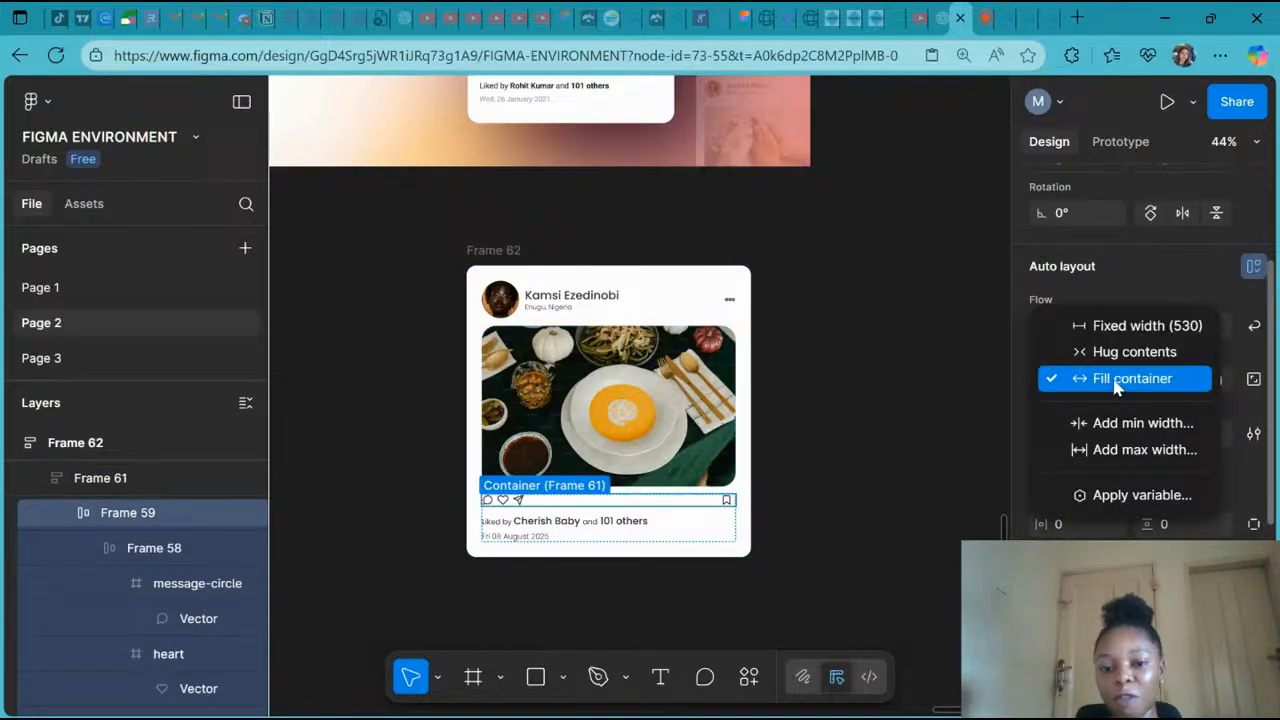
pyautogui.click(1117, 386)
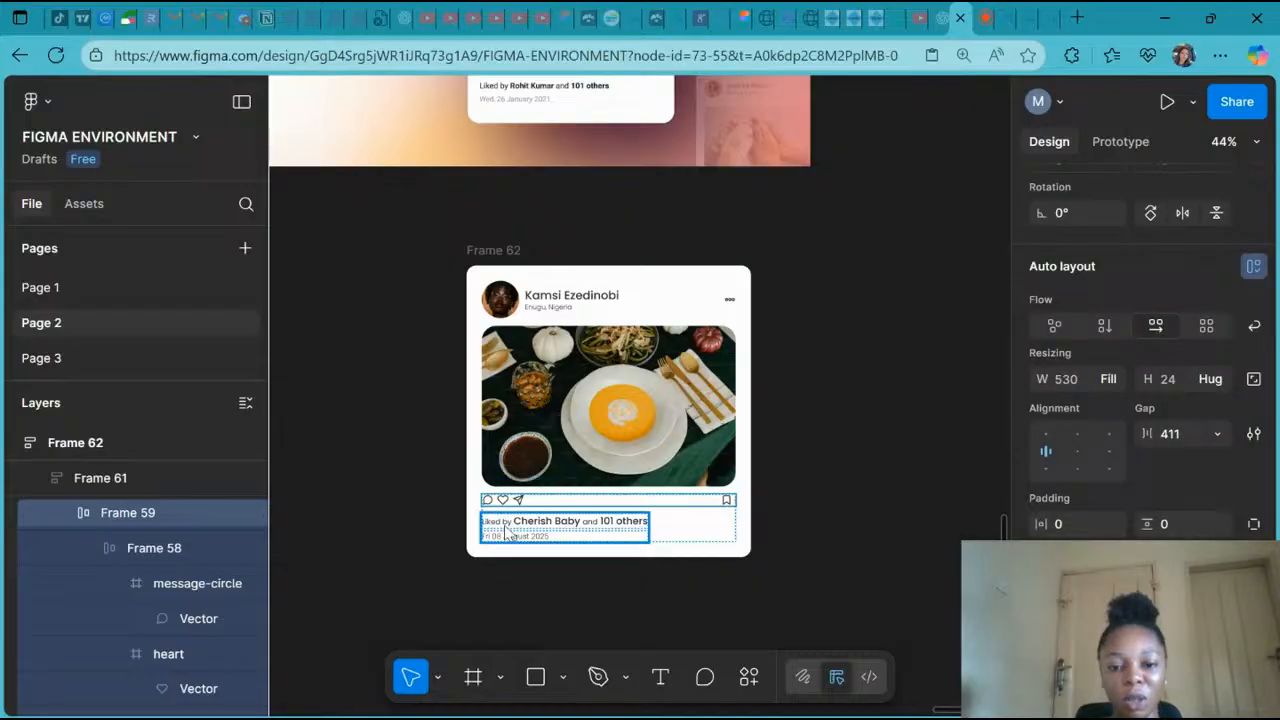
# - Set the likes-and-date frame's width to Fill container
pyautogui.click(634, 529)
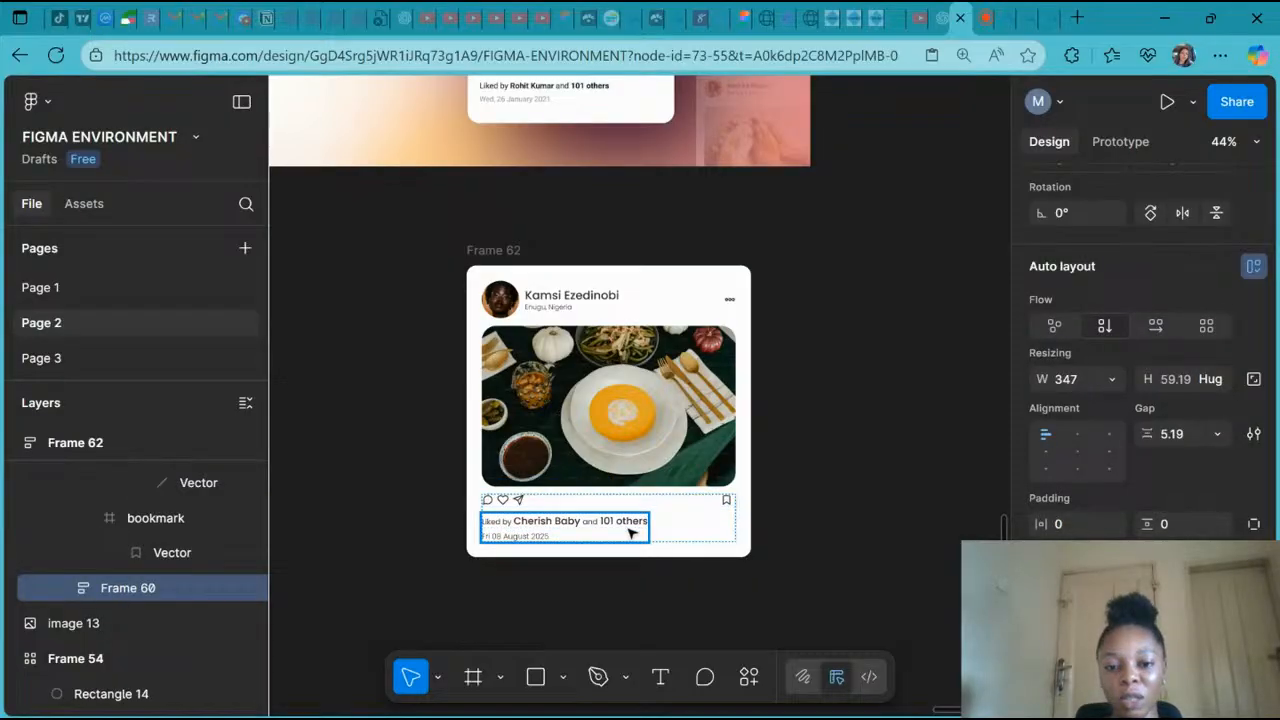
pyautogui.click(1110, 386)
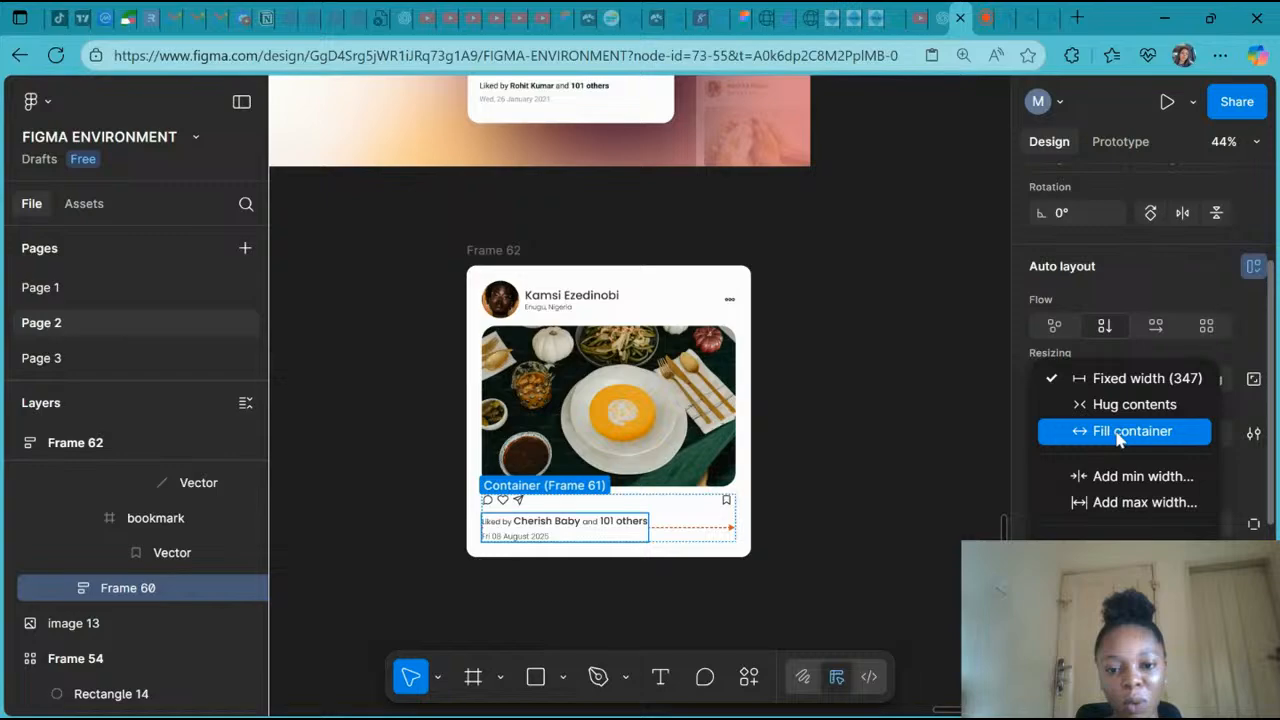
pyautogui.click(1118, 437)
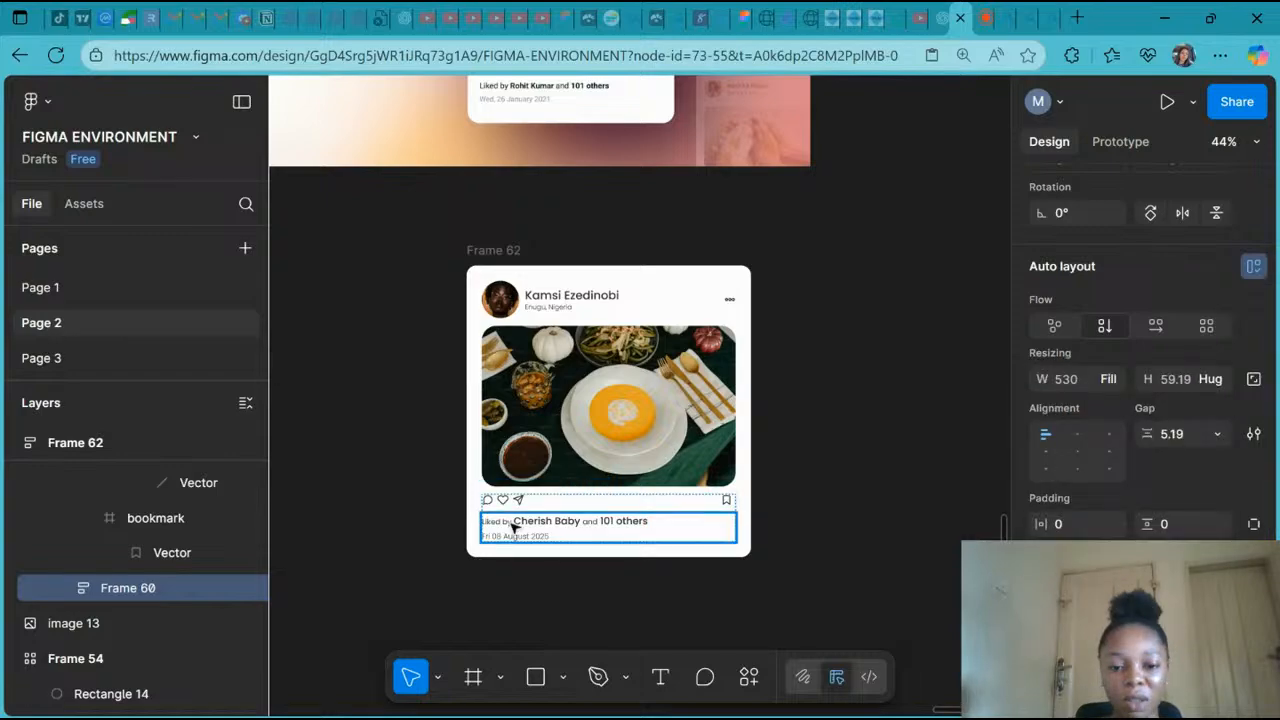
# - Set the likes text's width to Fill container and select the date text to check its width
pyautogui.doubleClick(513, 526)
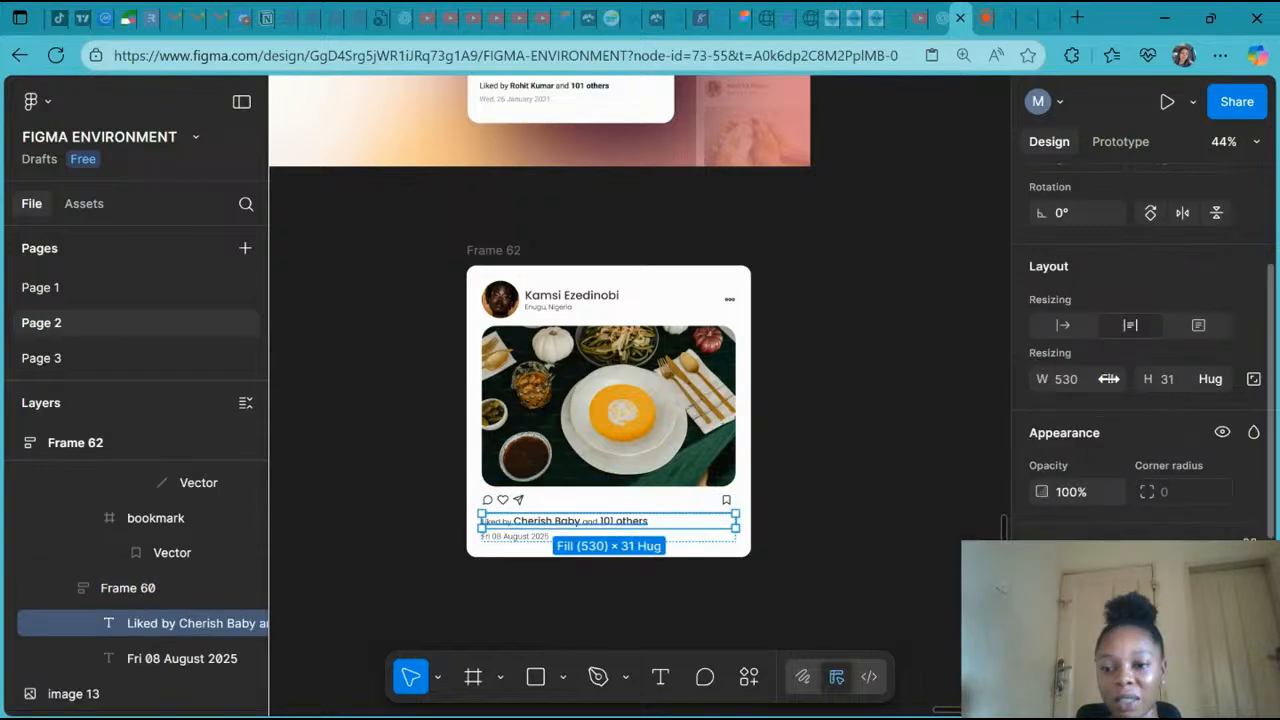
pyautogui.click(1108, 379)
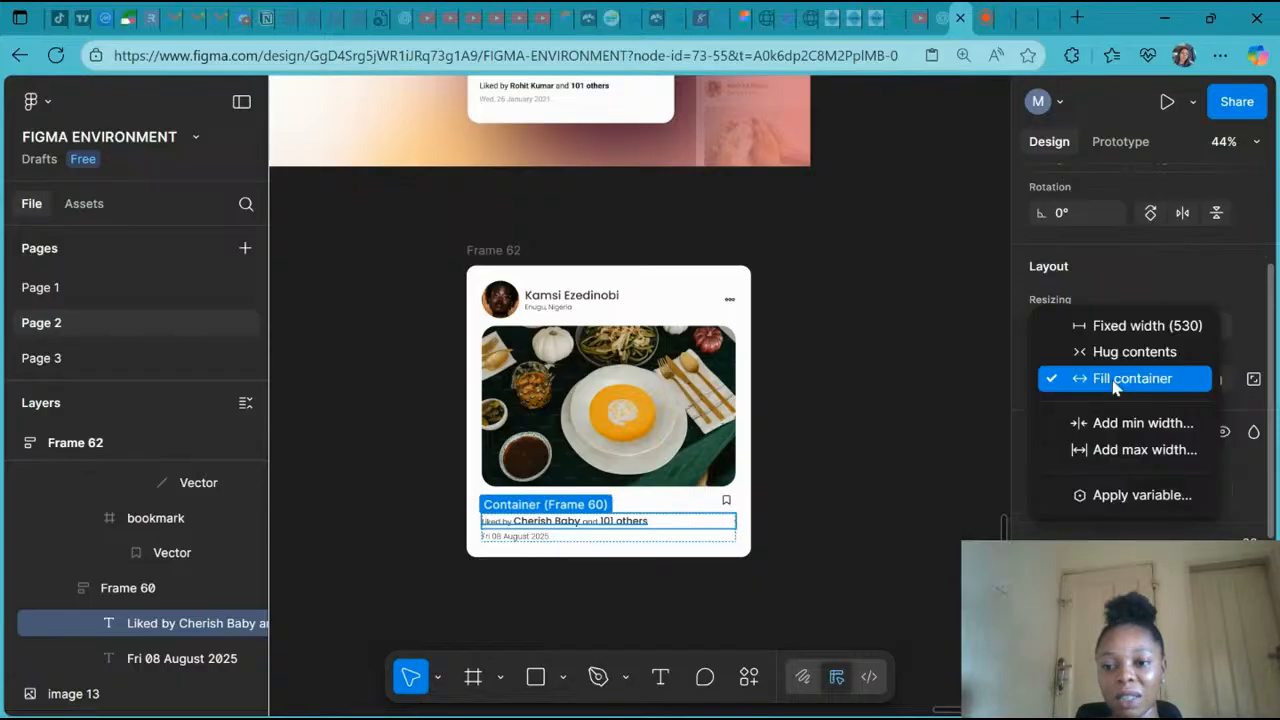
pyautogui.click(1114, 382)
pyautogui.click(514, 536)
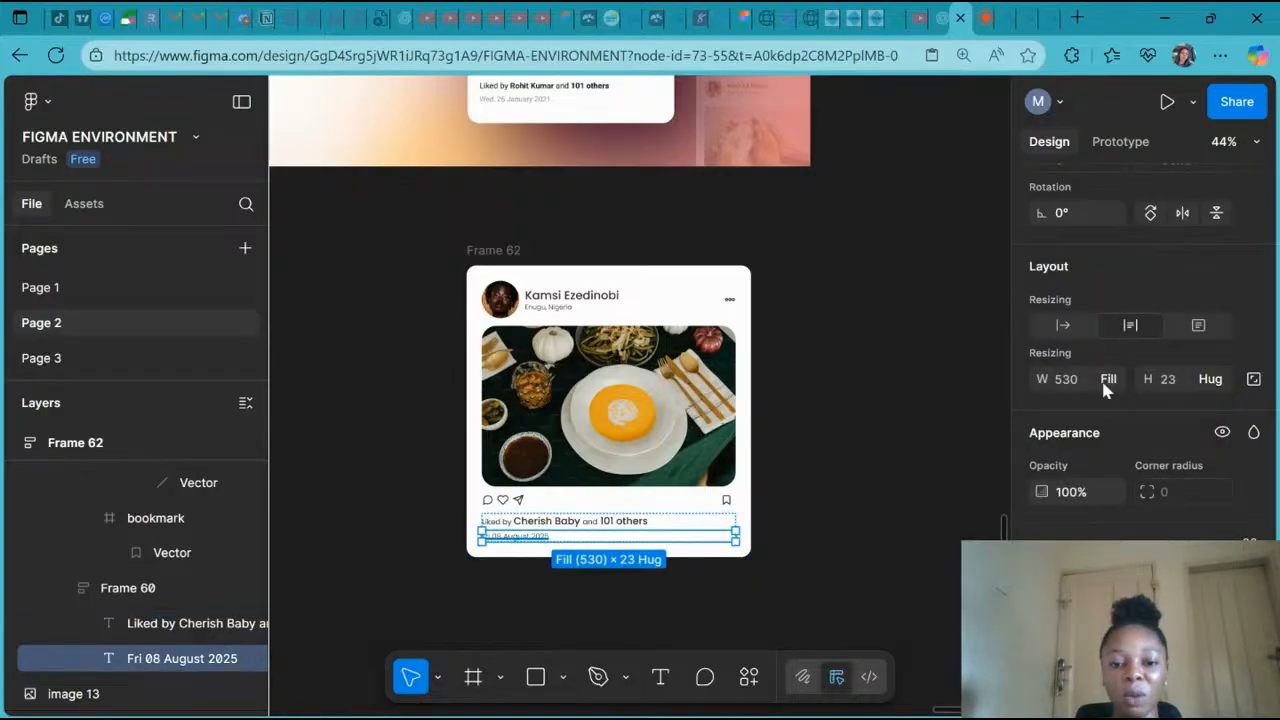
pyautogui.click(489, 262)
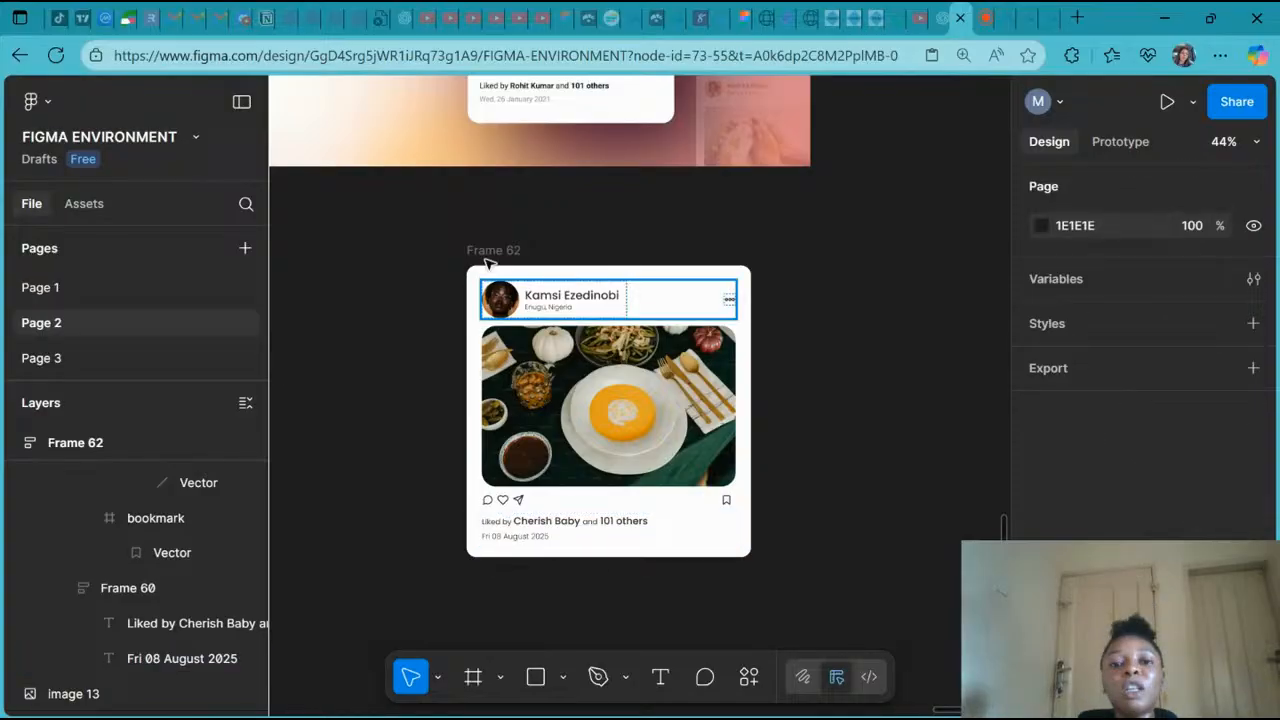
pyautogui.click(485, 258)
pyautogui.scroll(1, 658, 420)
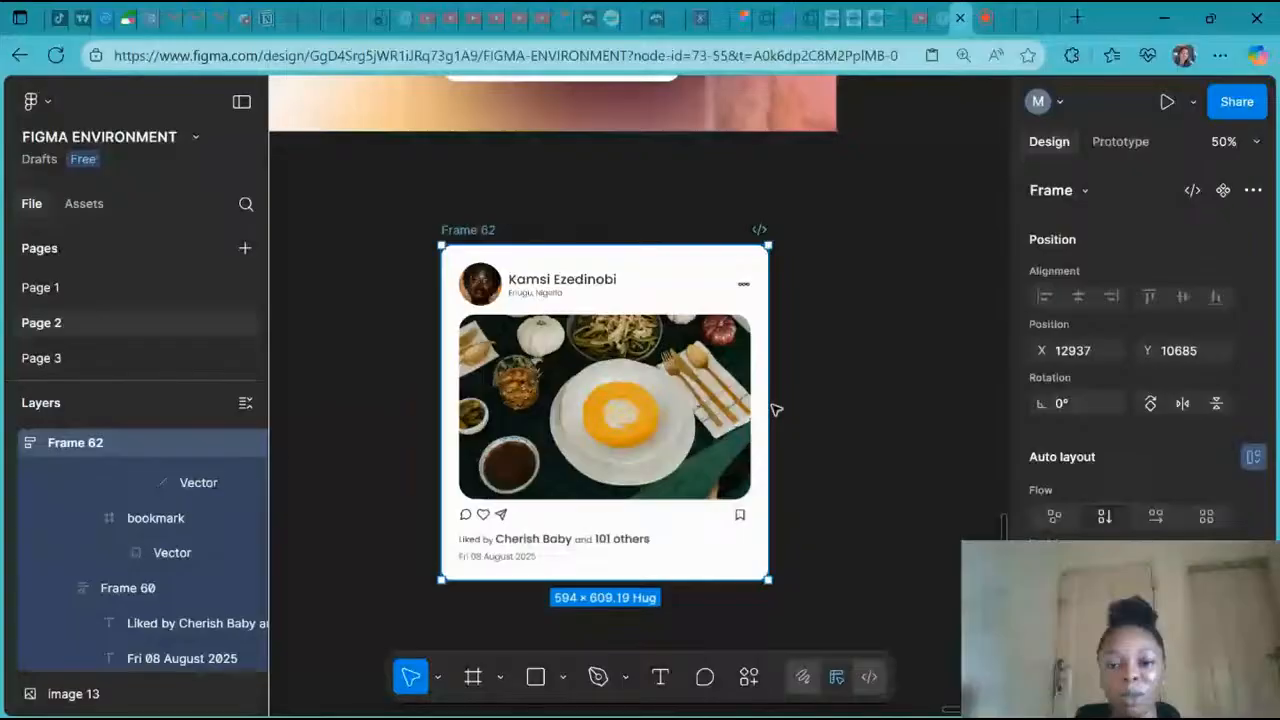
pyautogui.moveTo(769, 408); pyautogui.dragTo(607, 464)
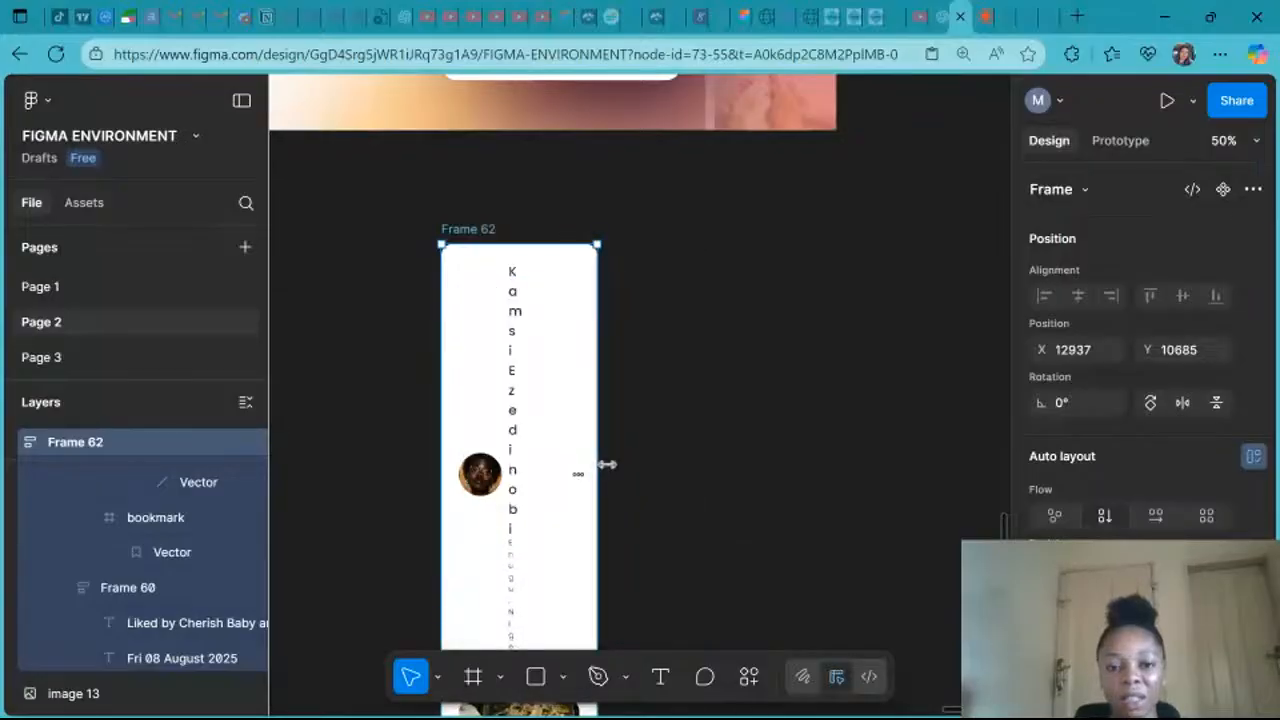
pyautogui.scroll(-5, 607, 464)
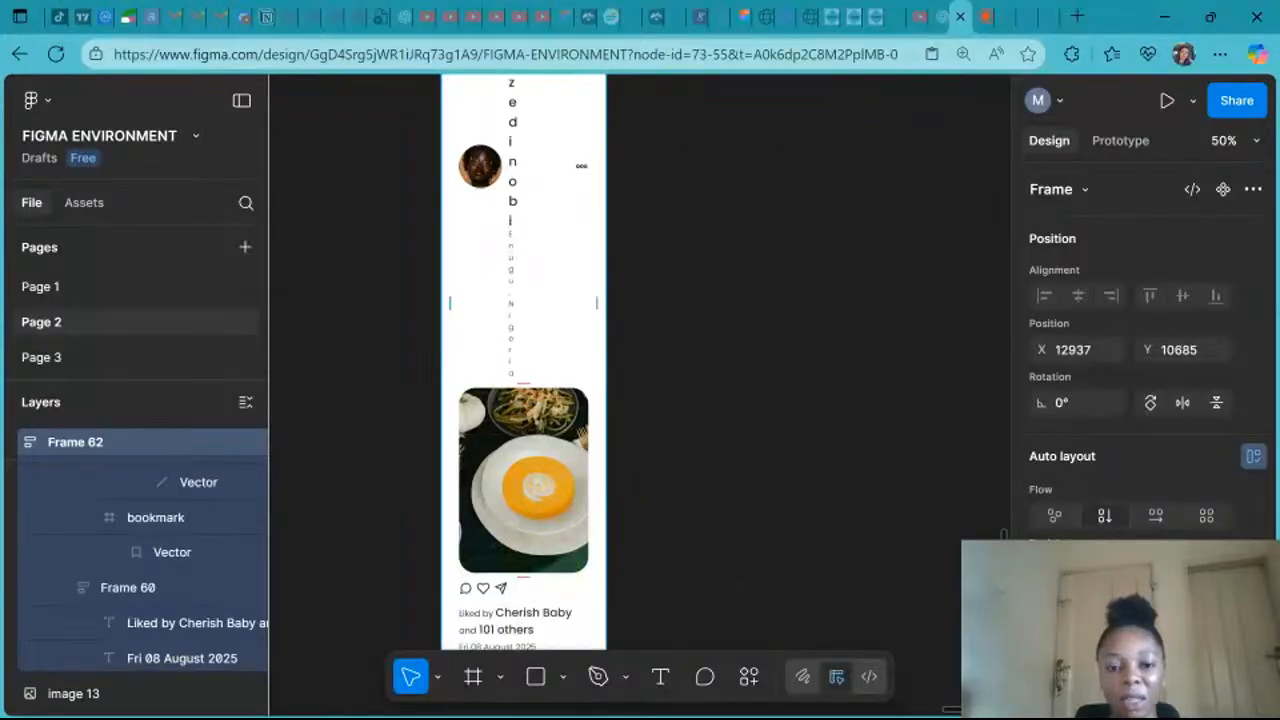
pyautogui.scroll(-10, 657, 457)
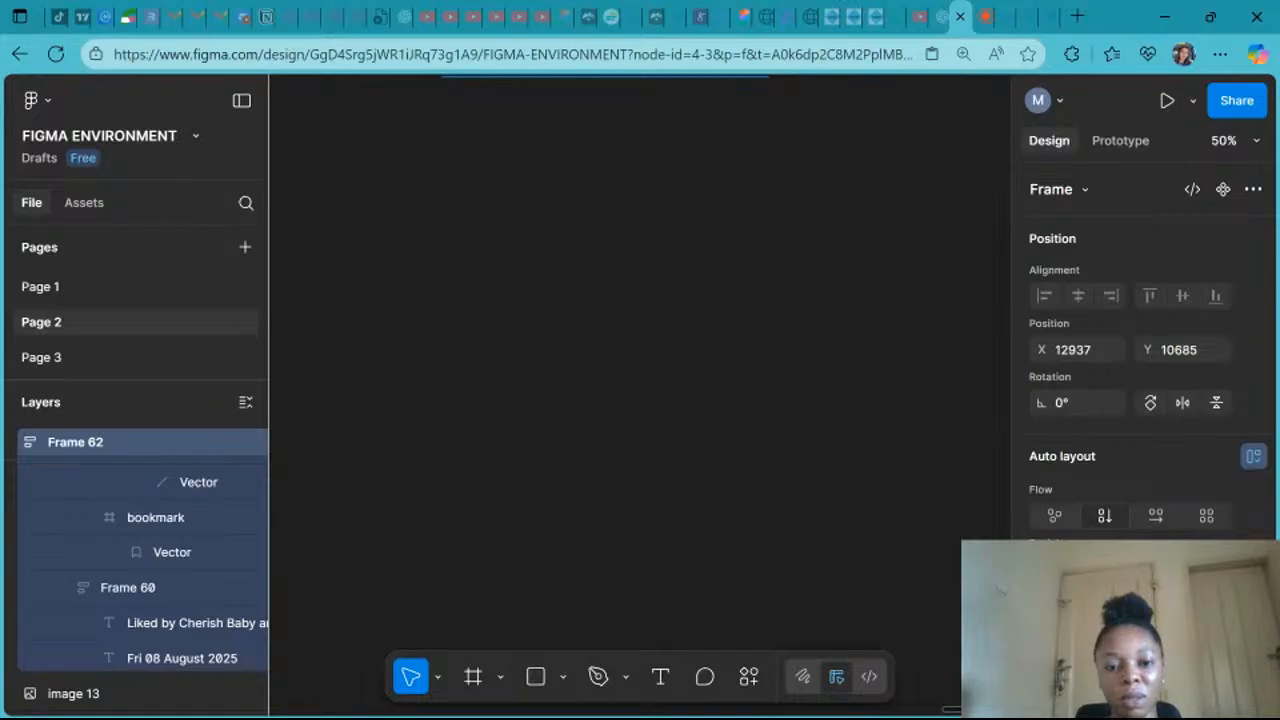
pyautogui.click(677, 254)
# - Inspect the width settings of the nested frames in the post's bottom section
pyautogui.scroll(5, 677, 254)
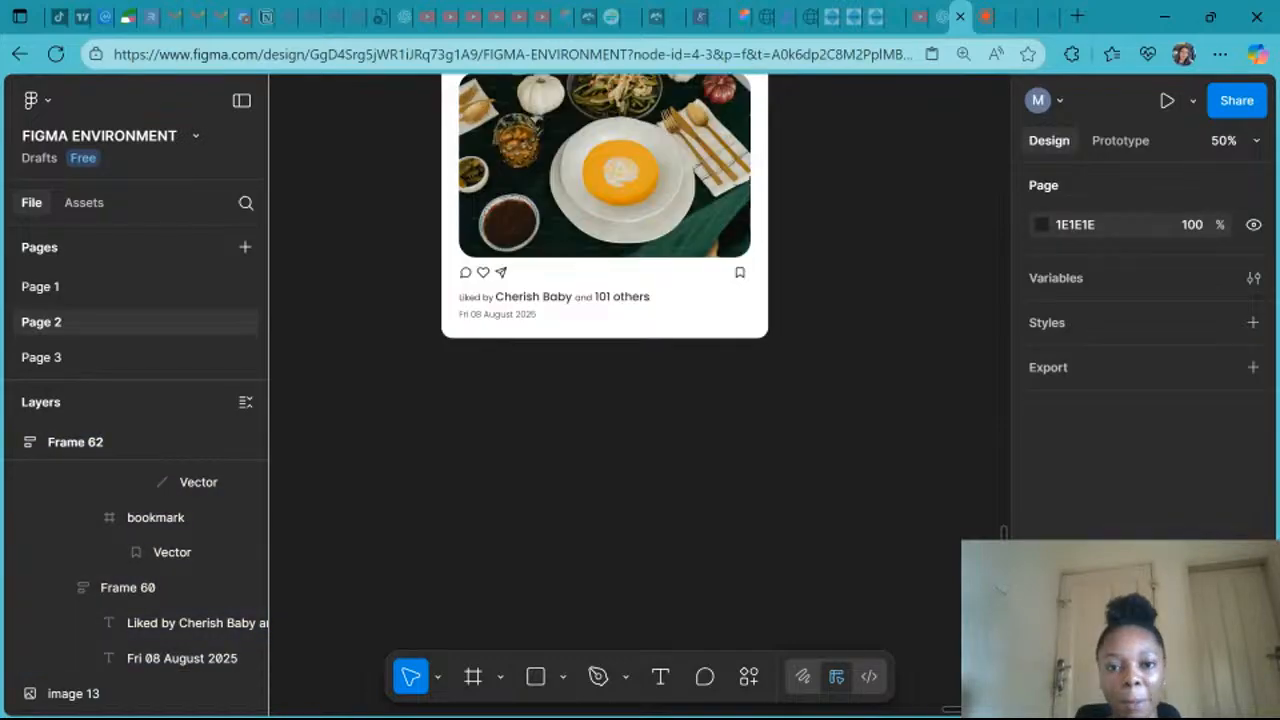
pyautogui.scroll(1, 605, 216)
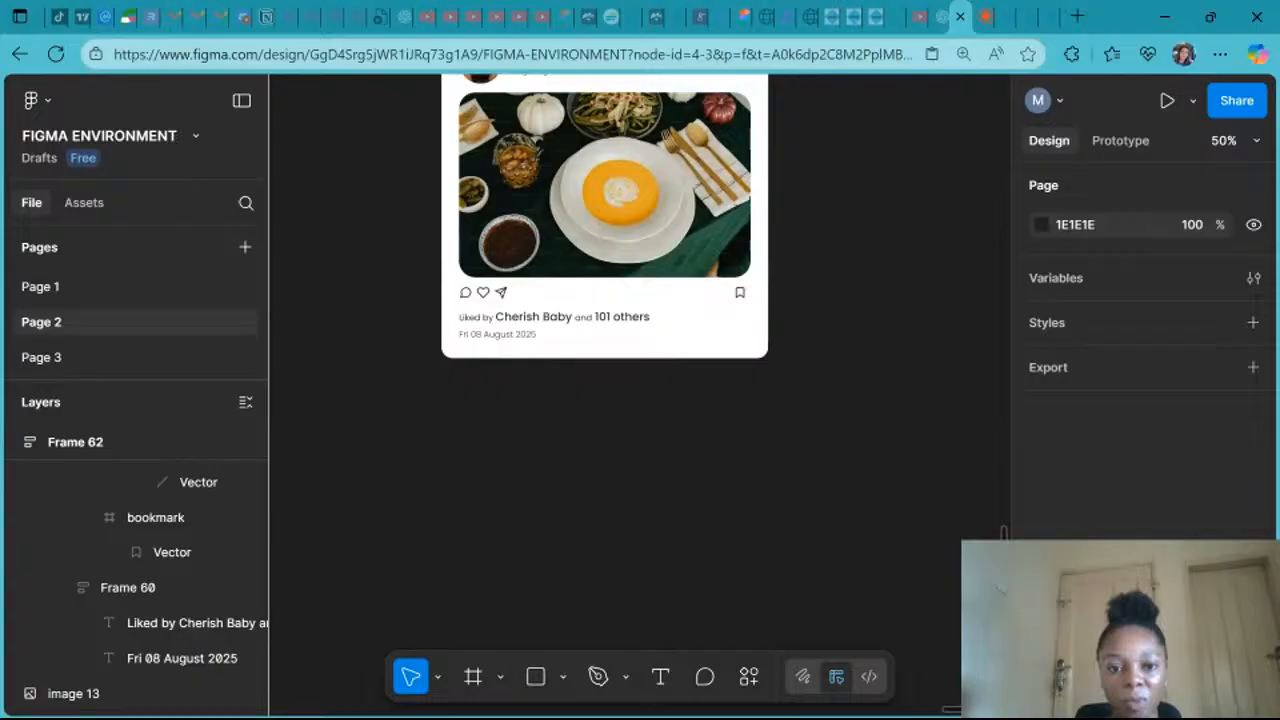
pyautogui.scroll(2, 537, 449)
pyautogui.click(537, 449)
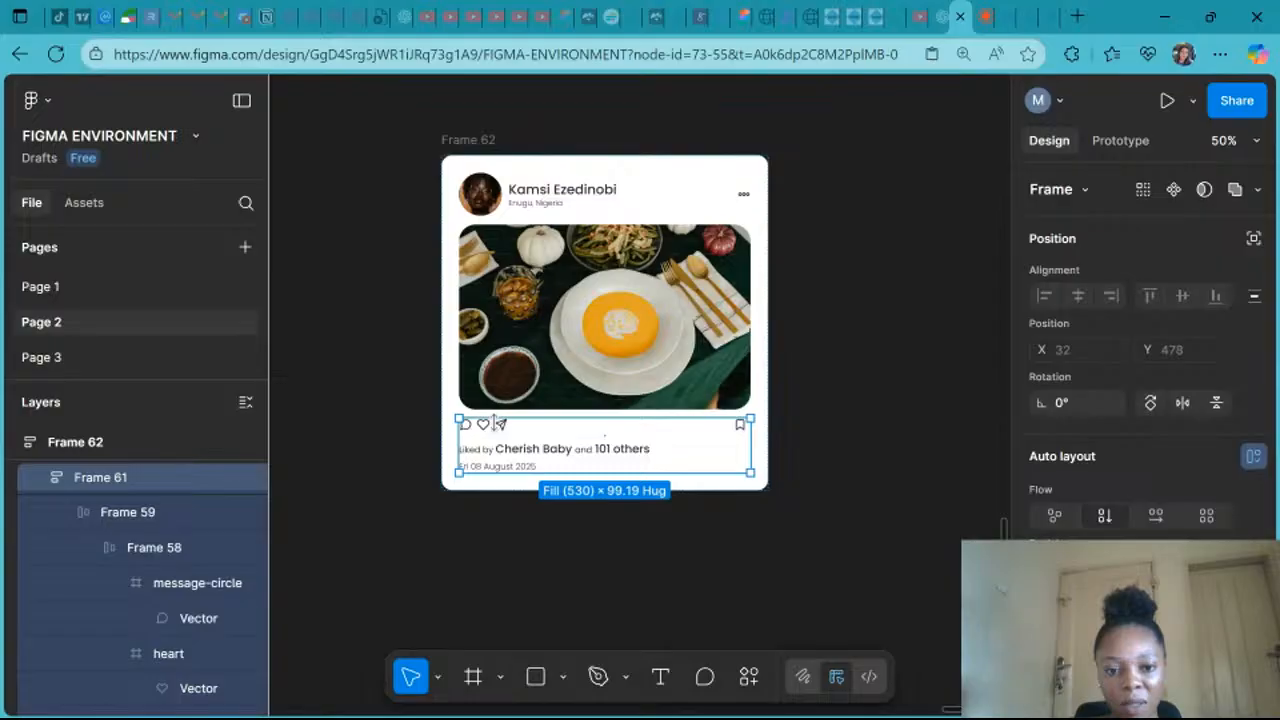
pyautogui.click(497, 424)
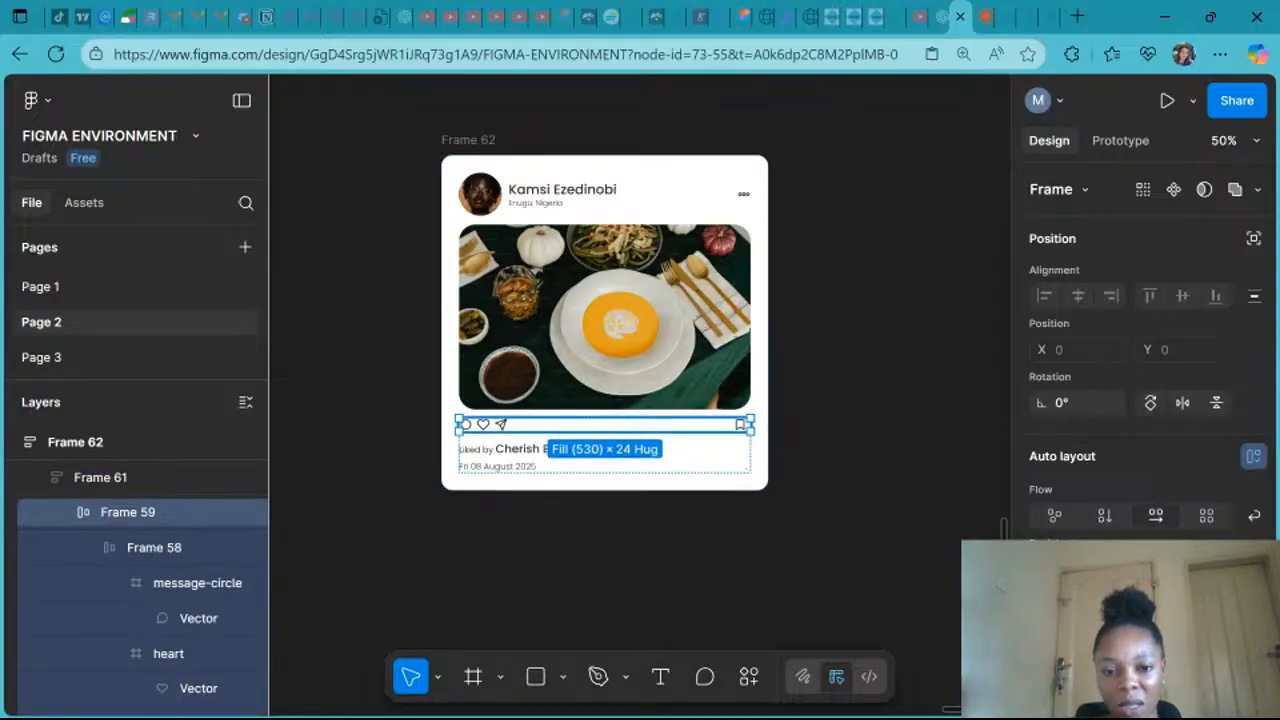
pyautogui.click(504, 426)
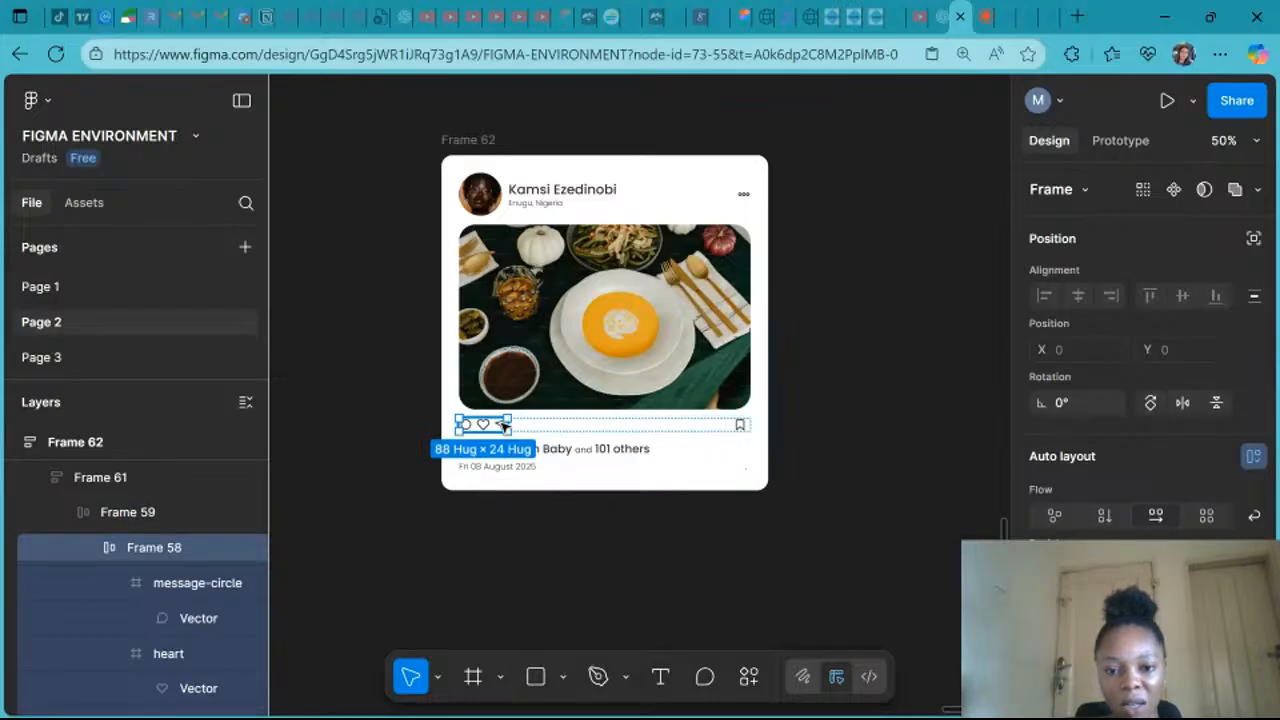
pyautogui.click(720, 427)
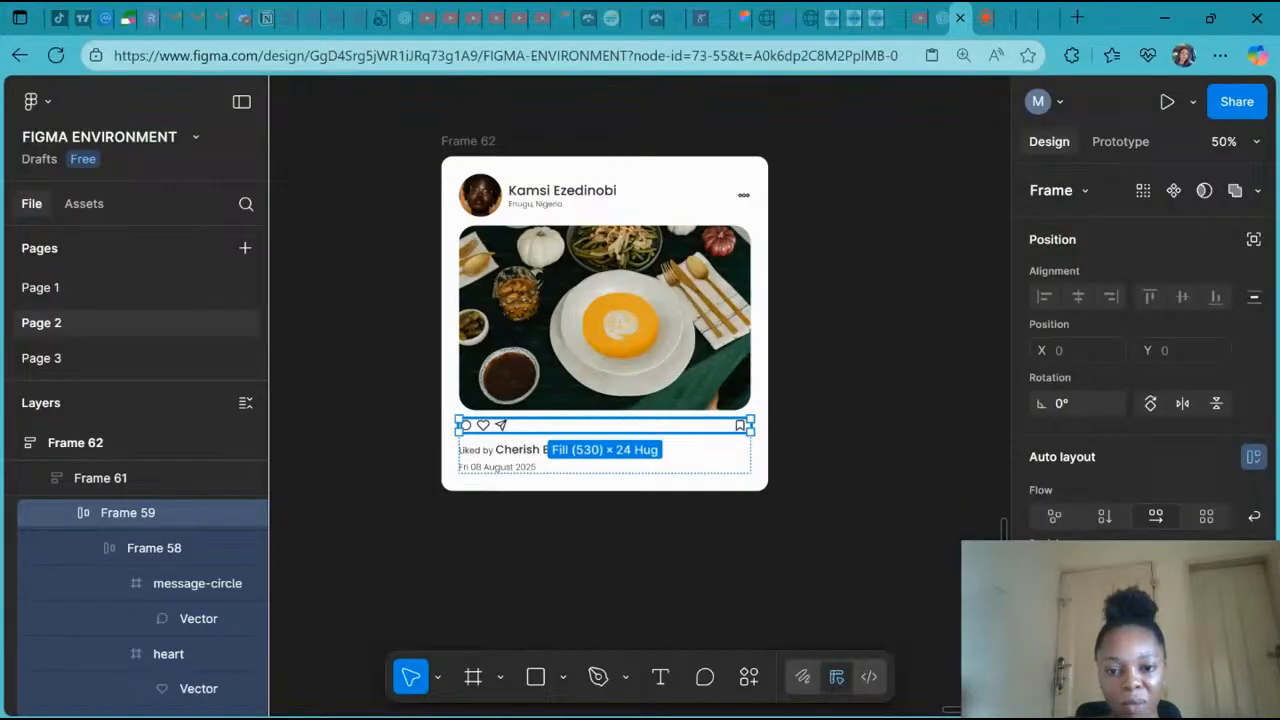
pyautogui.click(525, 457)
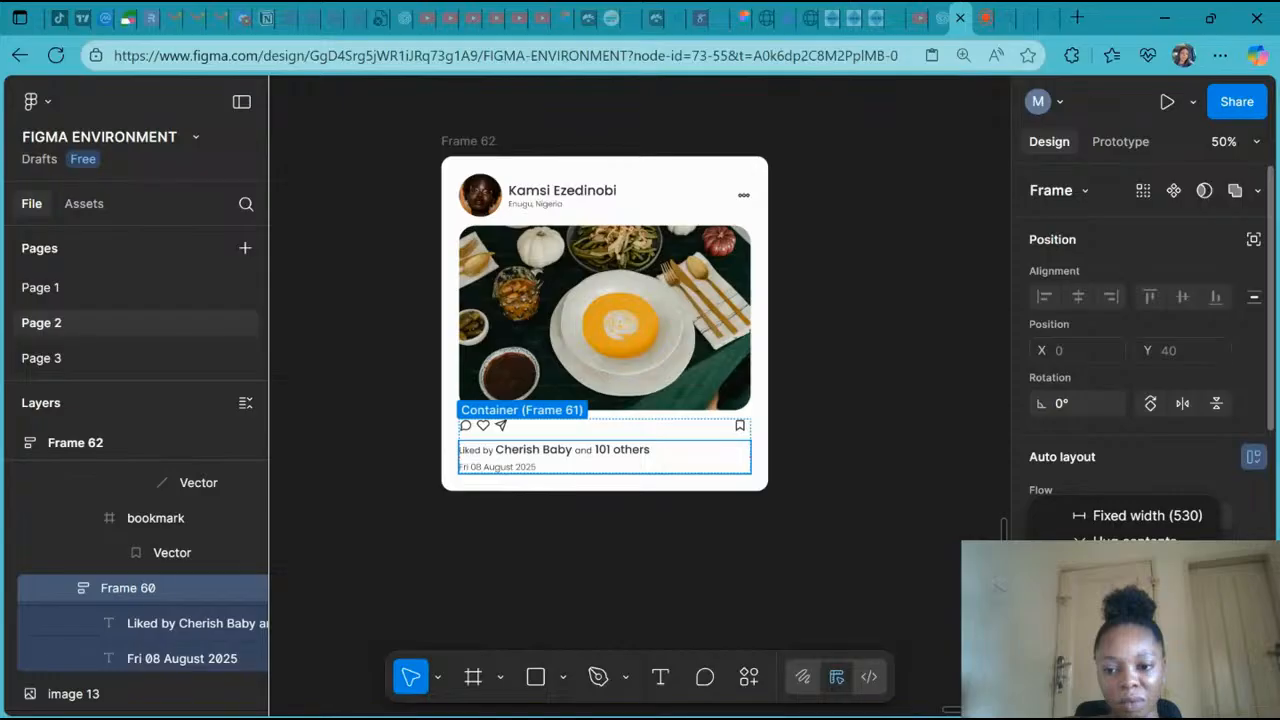
# - Check the width settings of the likes text, the action icons group and the bookmark icon
pyautogui.doubleClick(587, 459)
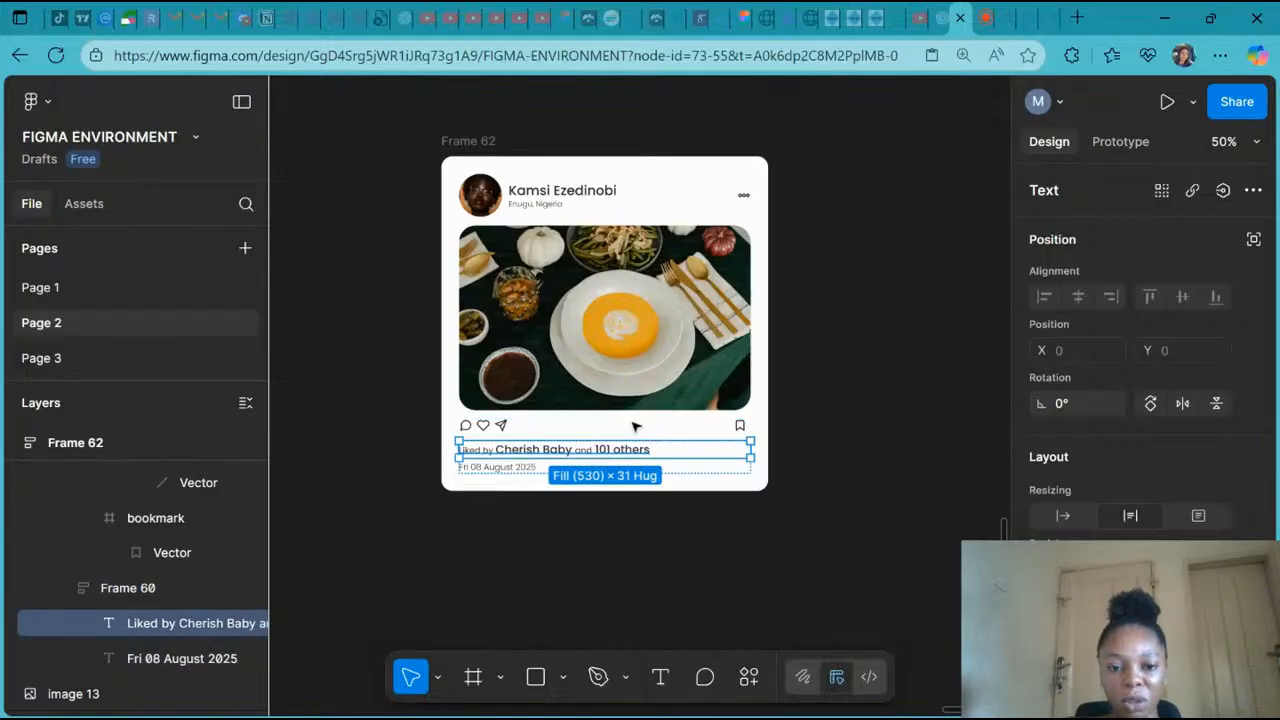
pyautogui.click(488, 426)
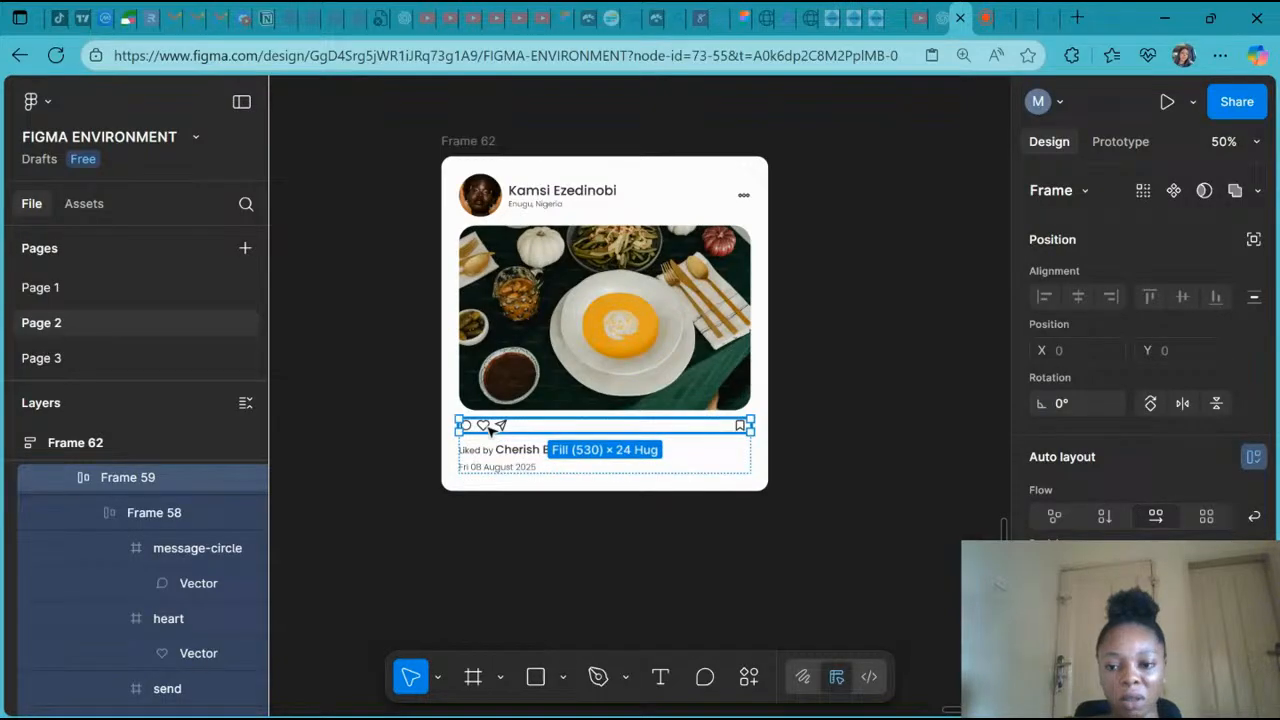
pyautogui.click(488, 426)
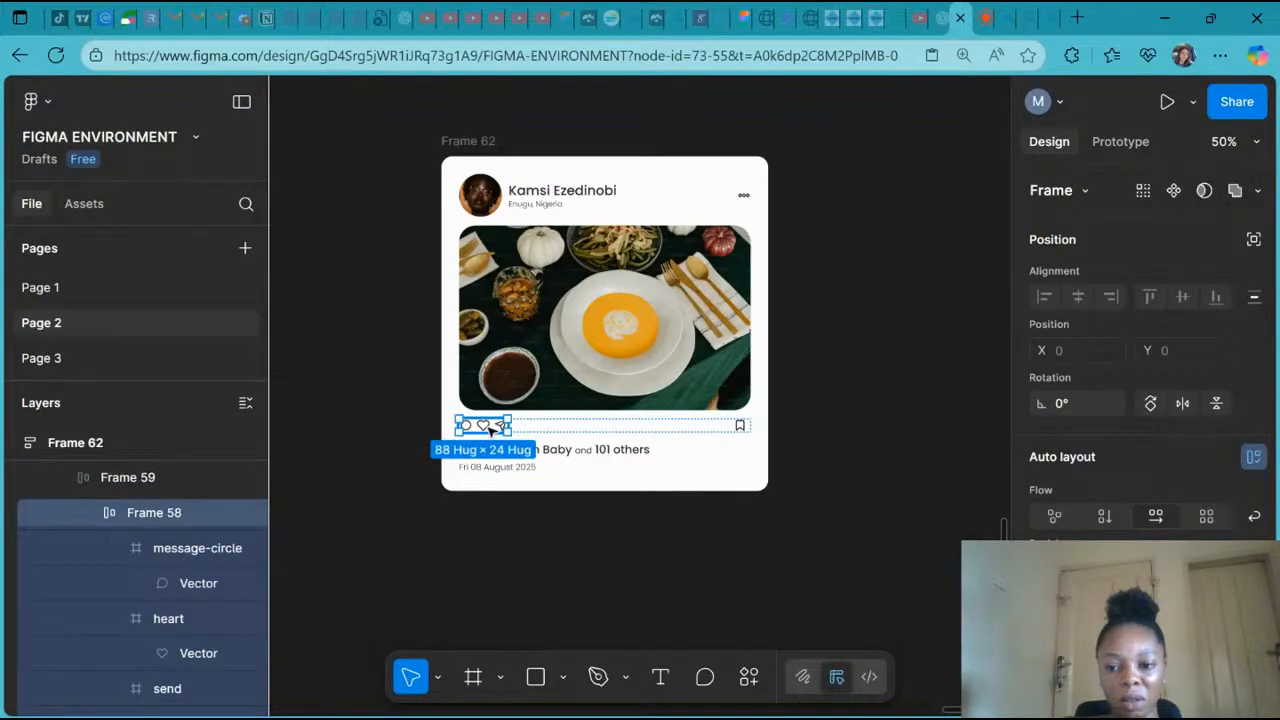
pyautogui.click(1108, 569)
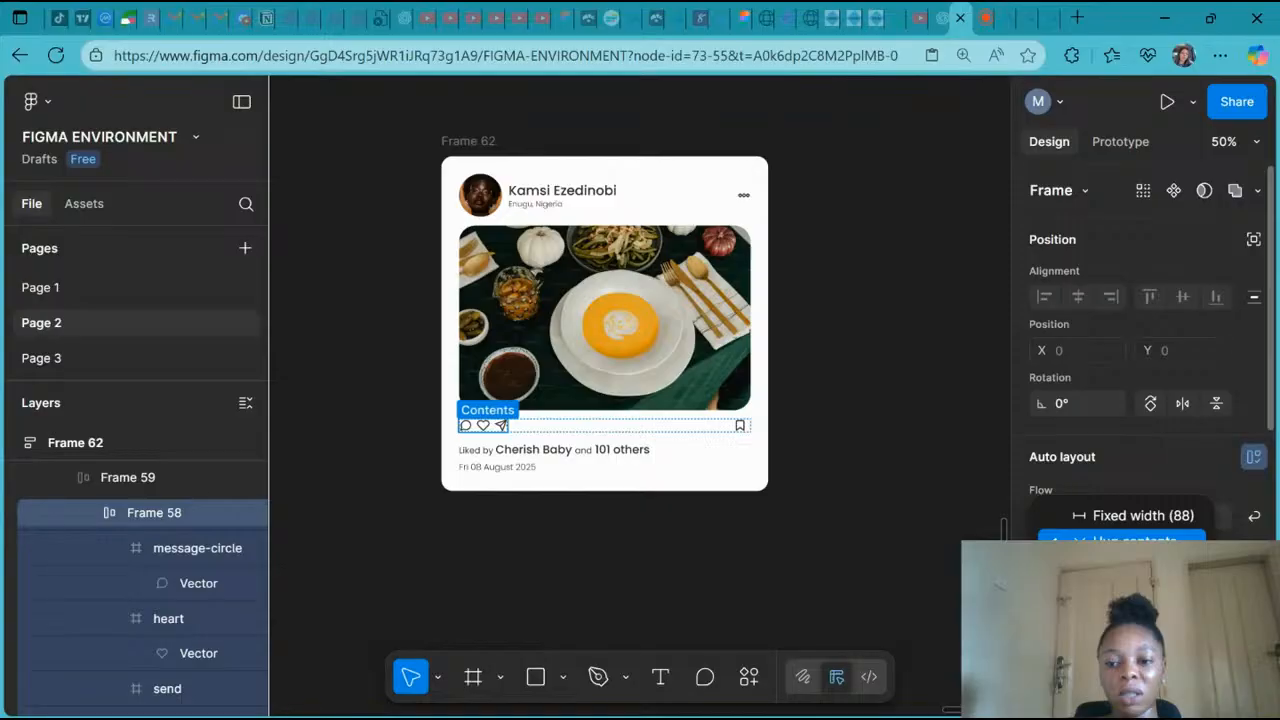
pyautogui.click(1120, 567)
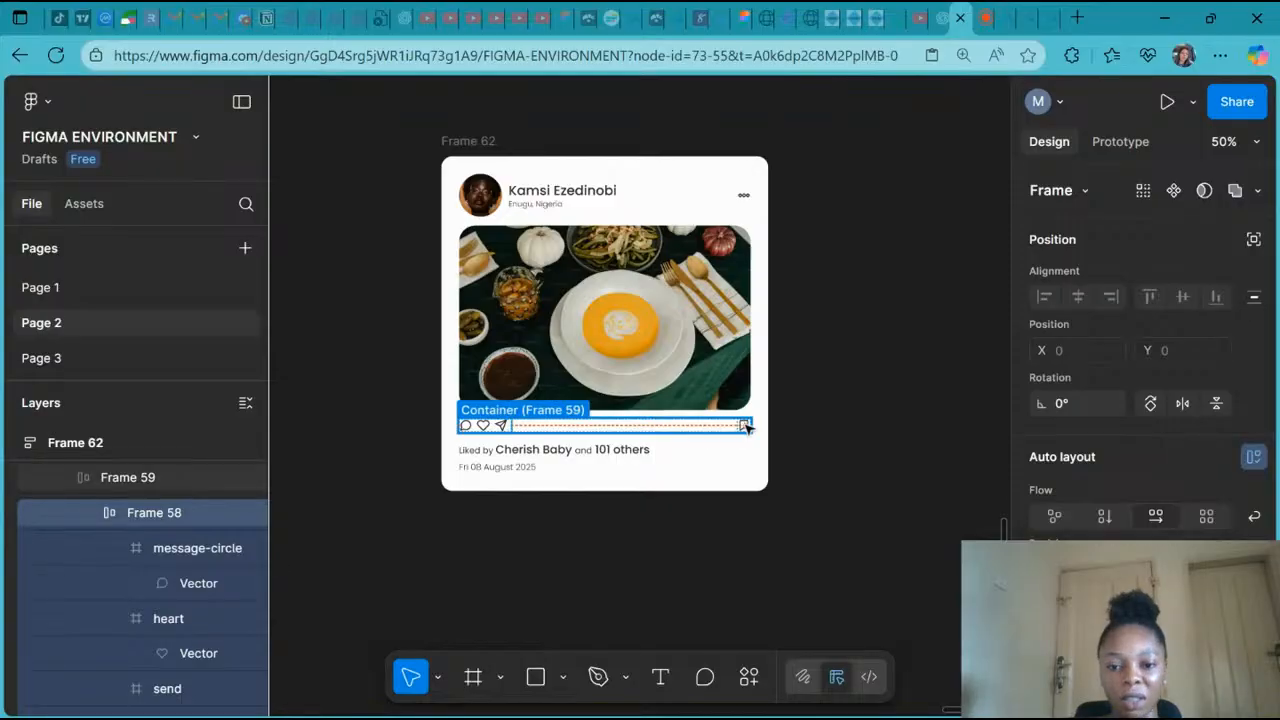
pyautogui.click(745, 426)
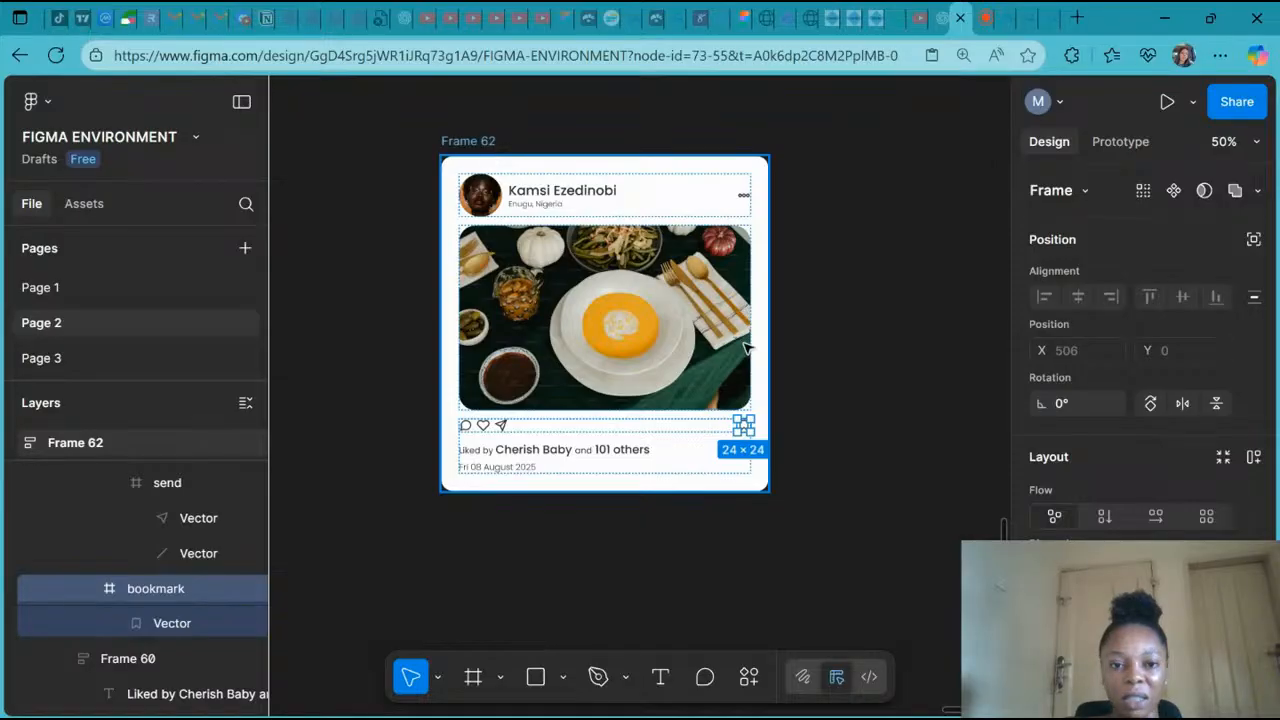
# - Resize the post card's outer frame to about 445 wide to test the responsive layout
pyautogui.click(706, 340)
pyautogui.moveTo(704, 339); pyautogui.dragTo(678, 343)
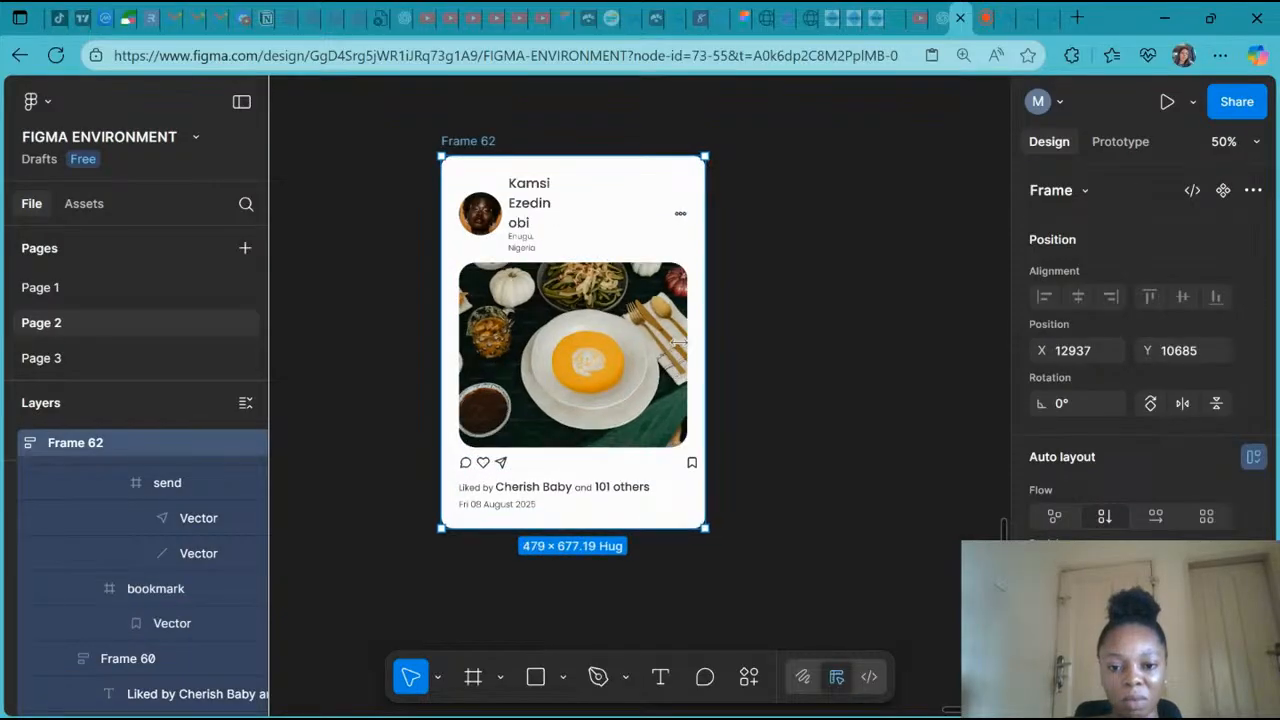
pyautogui.moveTo(679, 342); pyautogui.dragTo(736, 343)
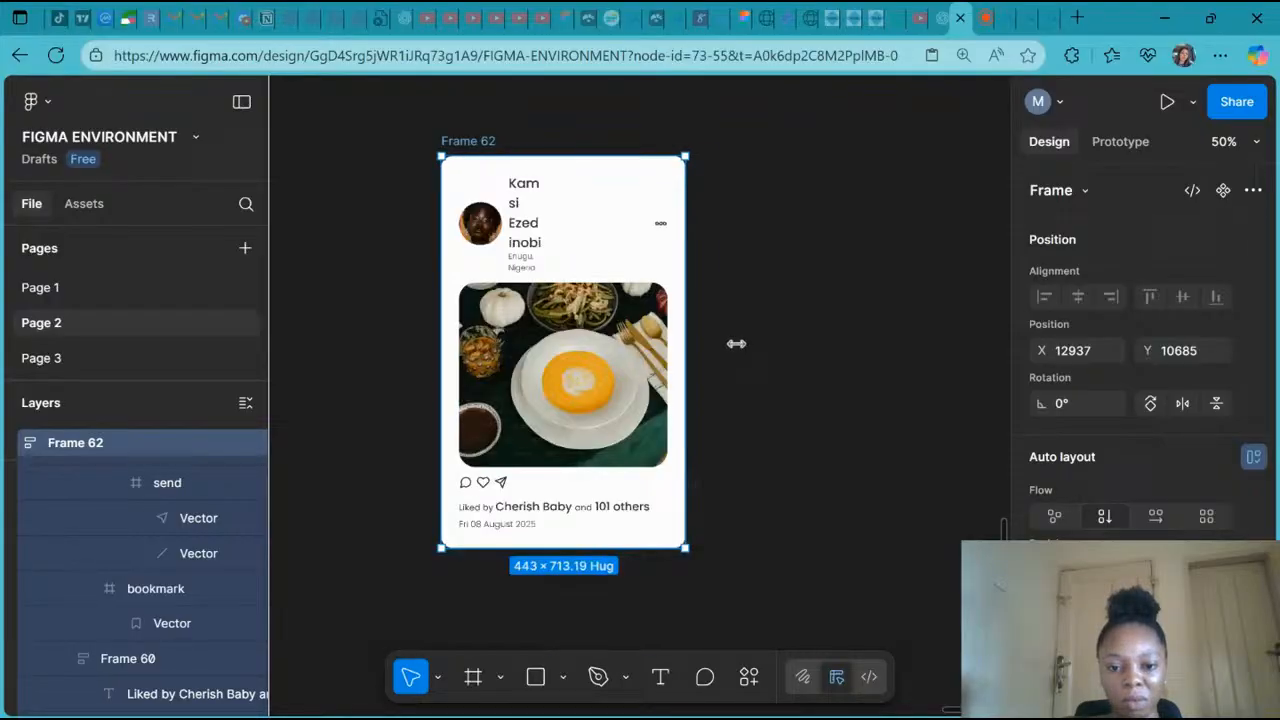
pyautogui.moveTo(736, 343); pyautogui.dragTo(686, 352)
pyautogui.scroll(-2, 687, 352)
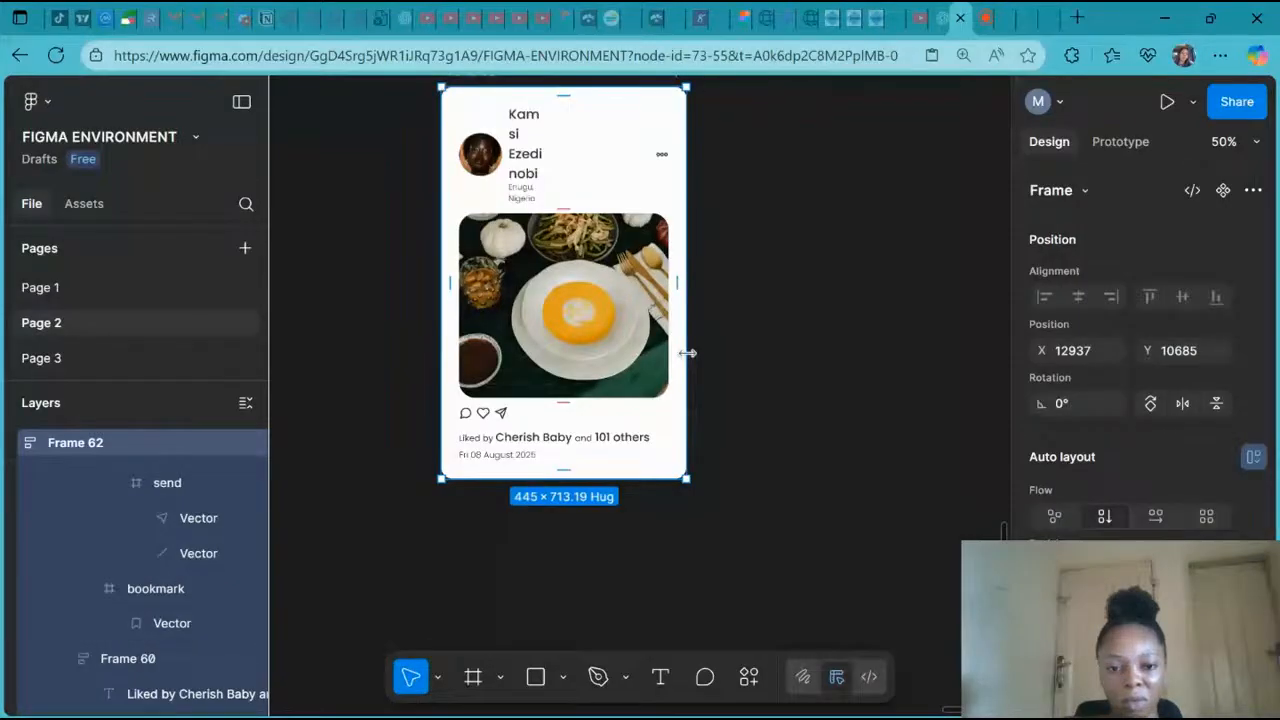
# - Test narrowing the post card further to about 363 wide, then undo the width changes
pyautogui.moveTo(687, 352); pyautogui.dragTo(637, 363)
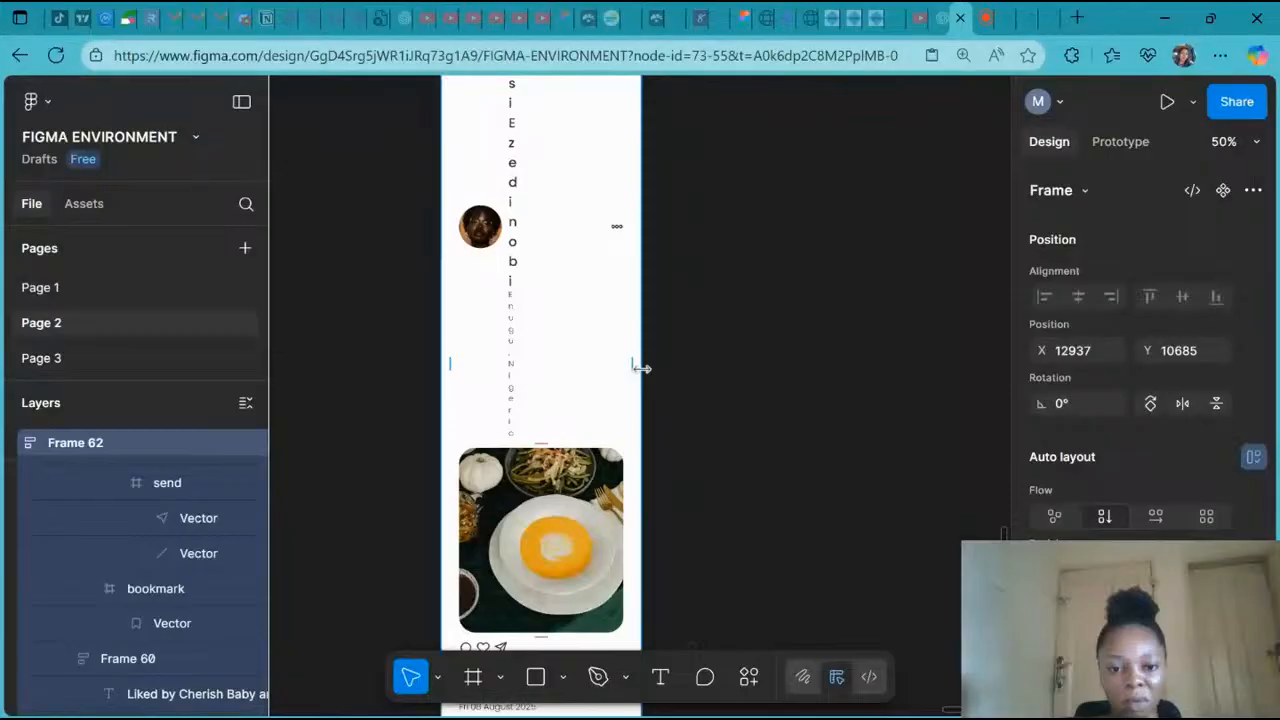
pyautogui.scroll(-4, 642, 368)
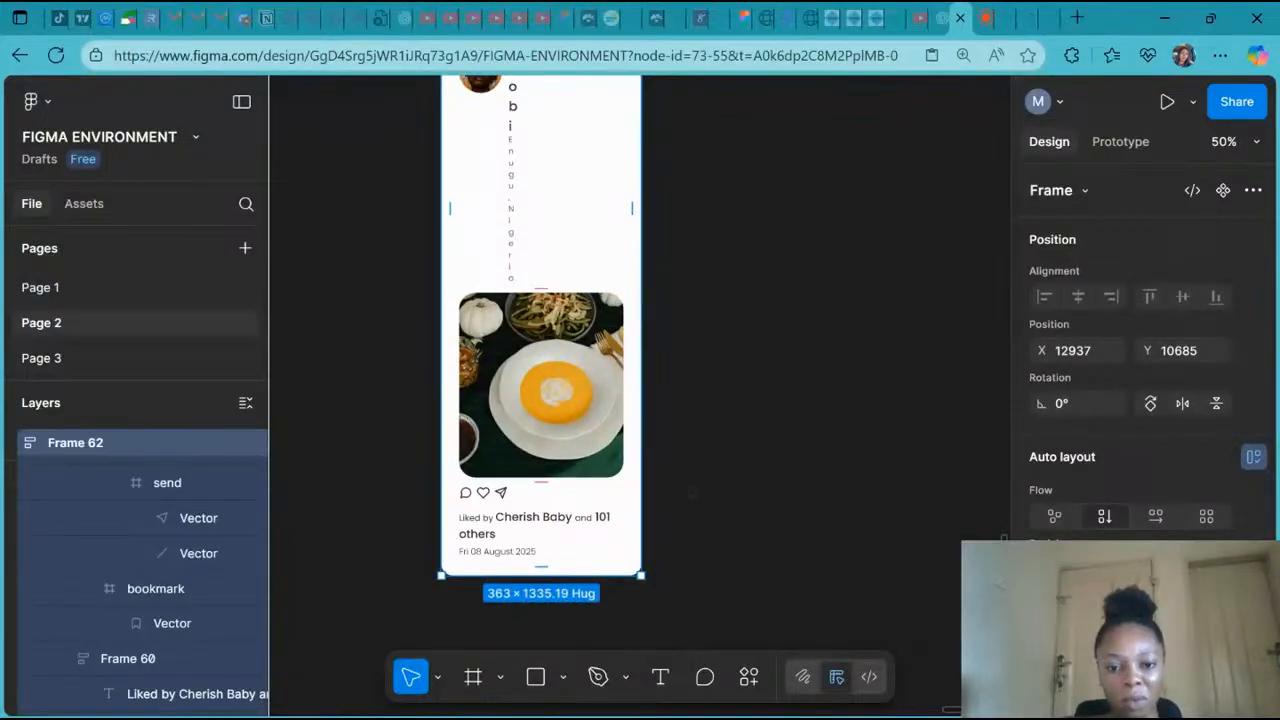
pyautogui.scroll(-3, 594, 403)
pyautogui.moveTo(594, 403); pyautogui.dragTo(494, 418)
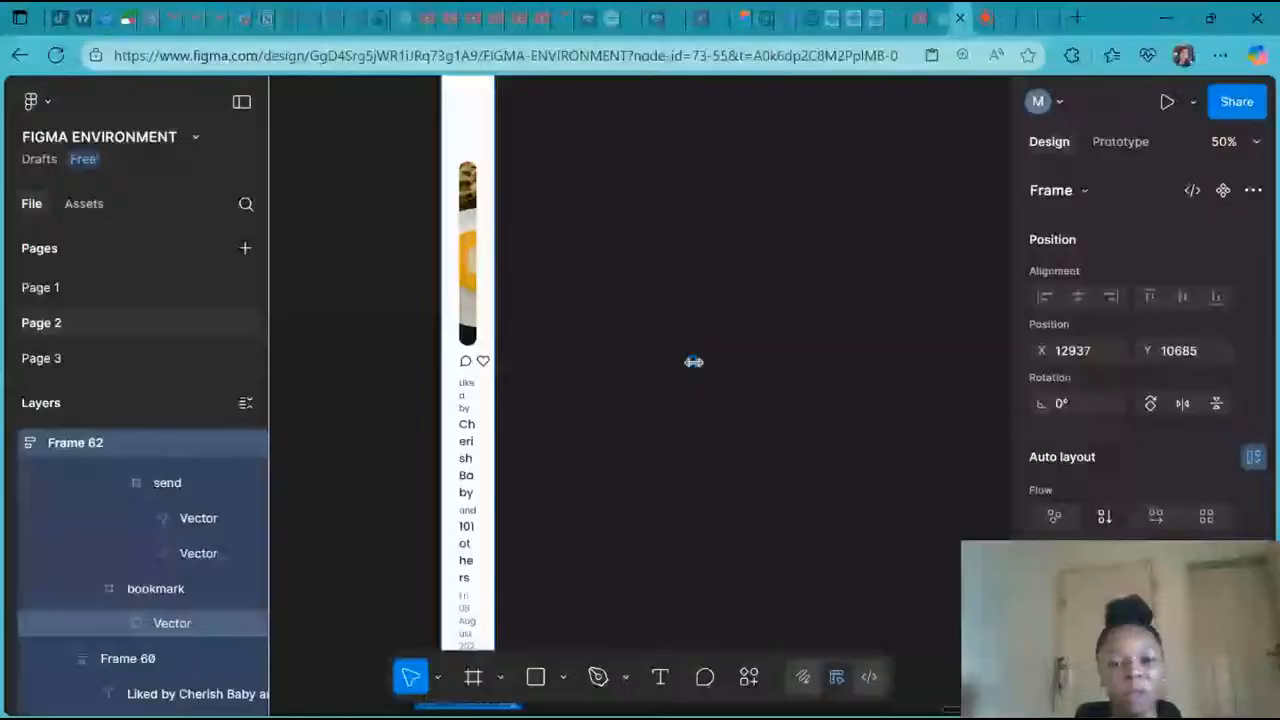
pyautogui.hotkey('ctrl', 'z')
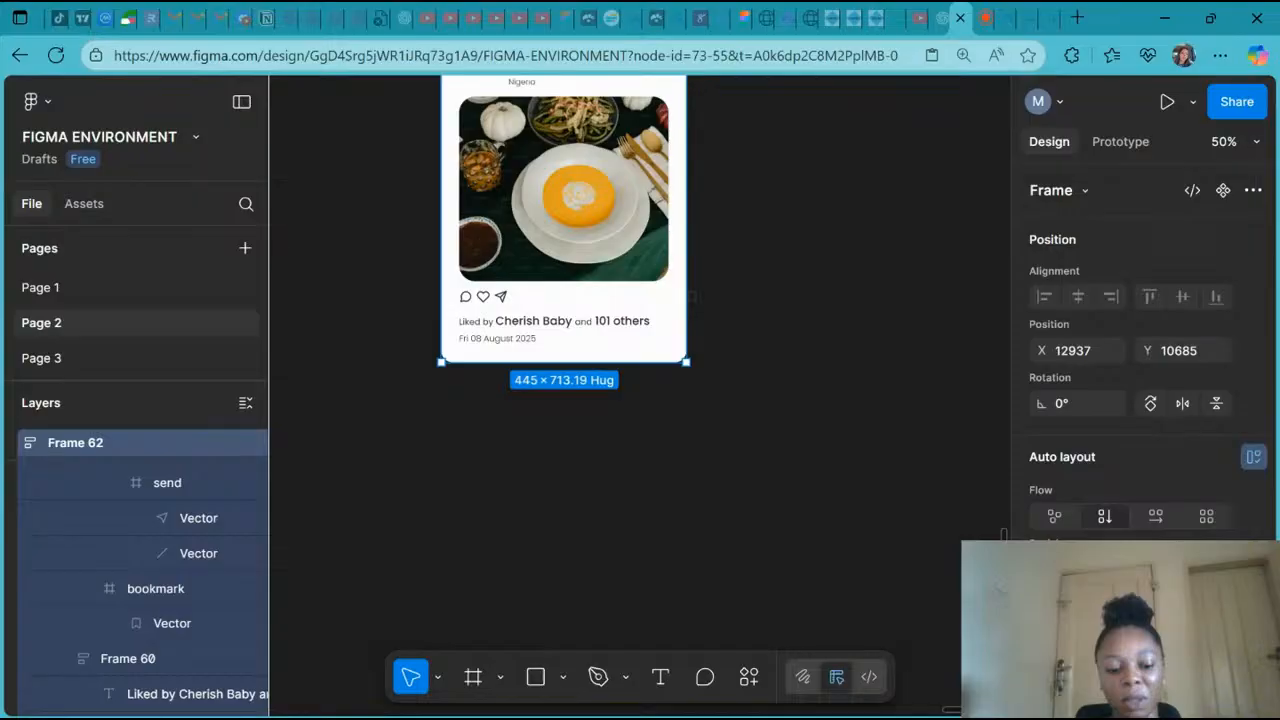
pyautogui.hotkey('ctrl', 'z')
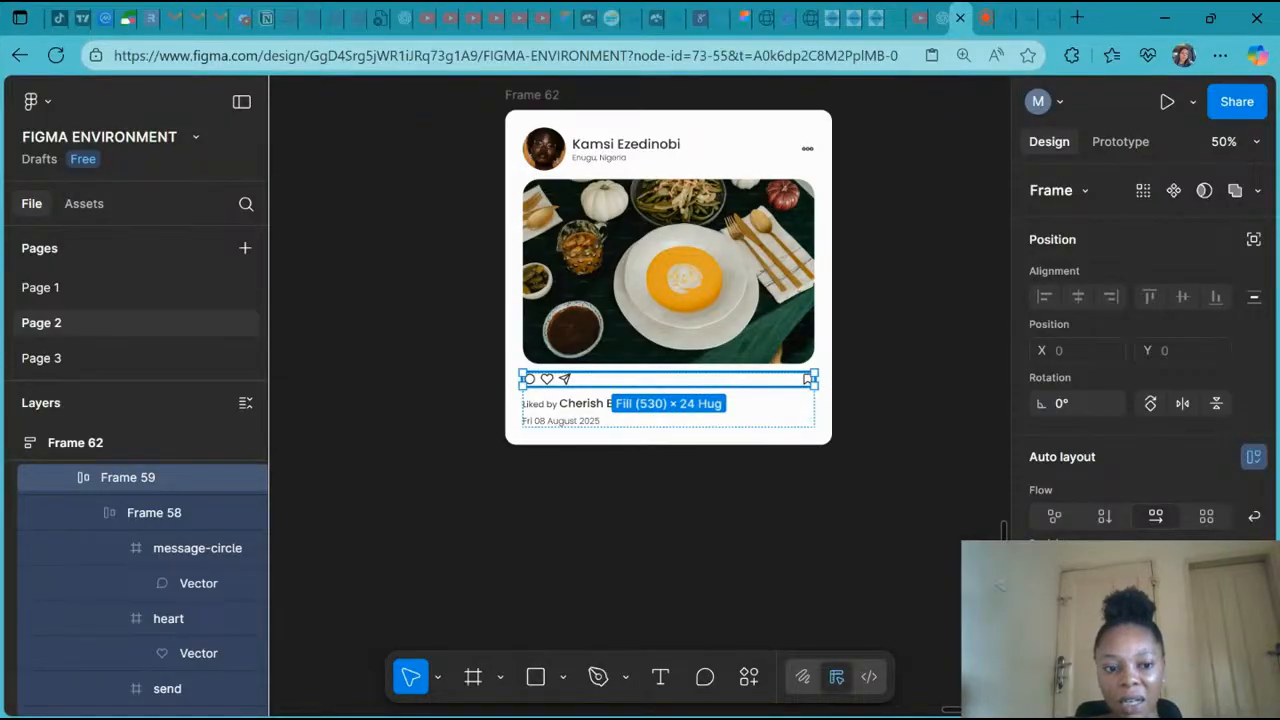
# - Inspect the action icon row's width options and expand its icon layers in the layer list
pyautogui.click(1112, 572)
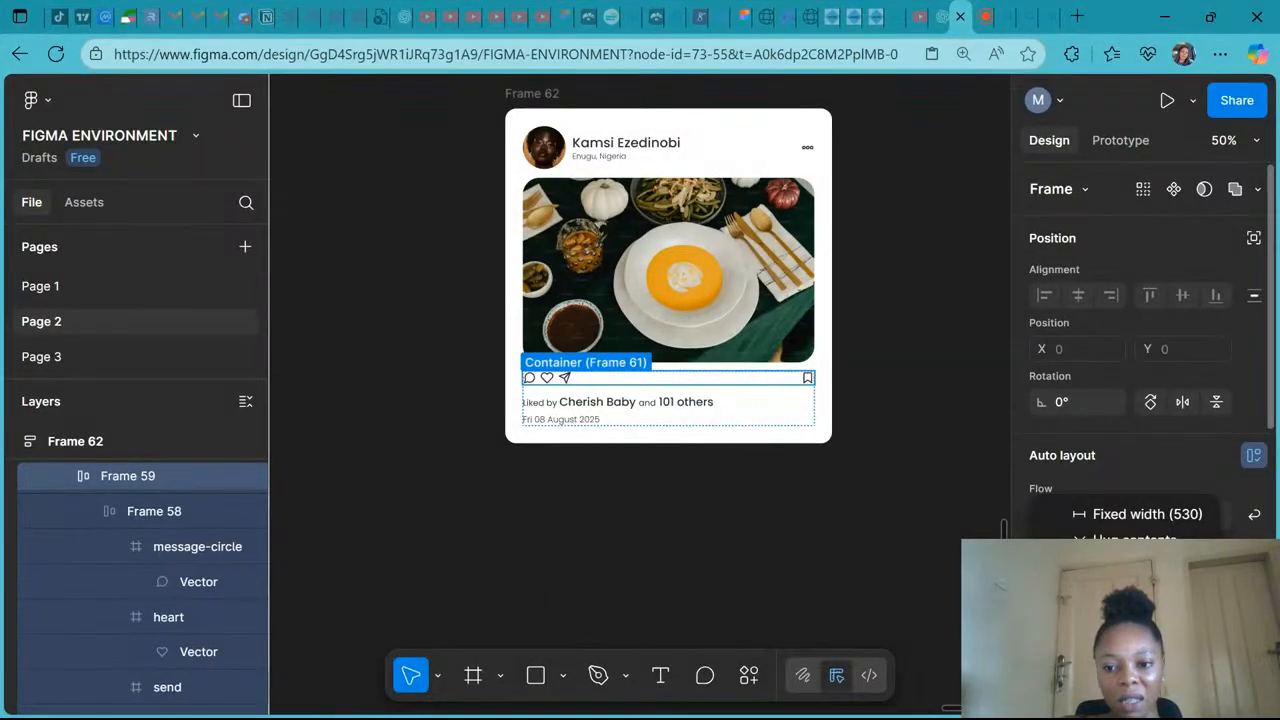
pyautogui.click(1120, 564)
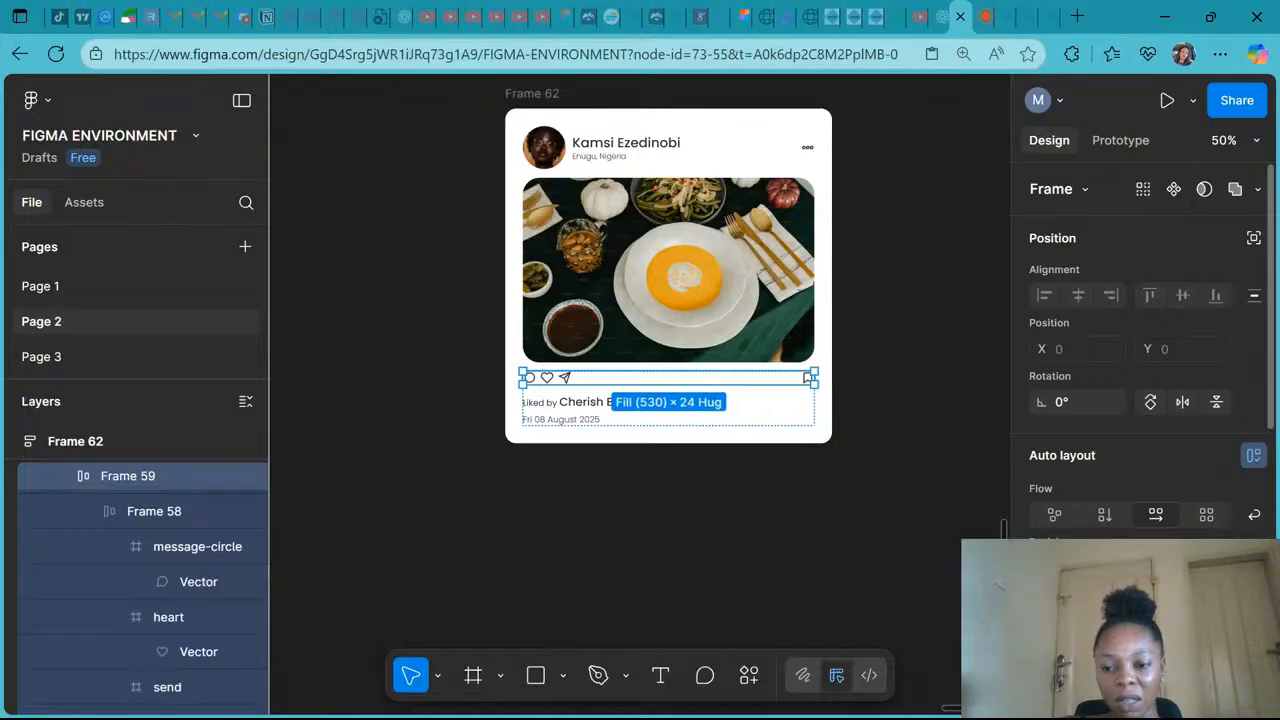
pyautogui.click(117, 549)
pyautogui.click(119, 582)
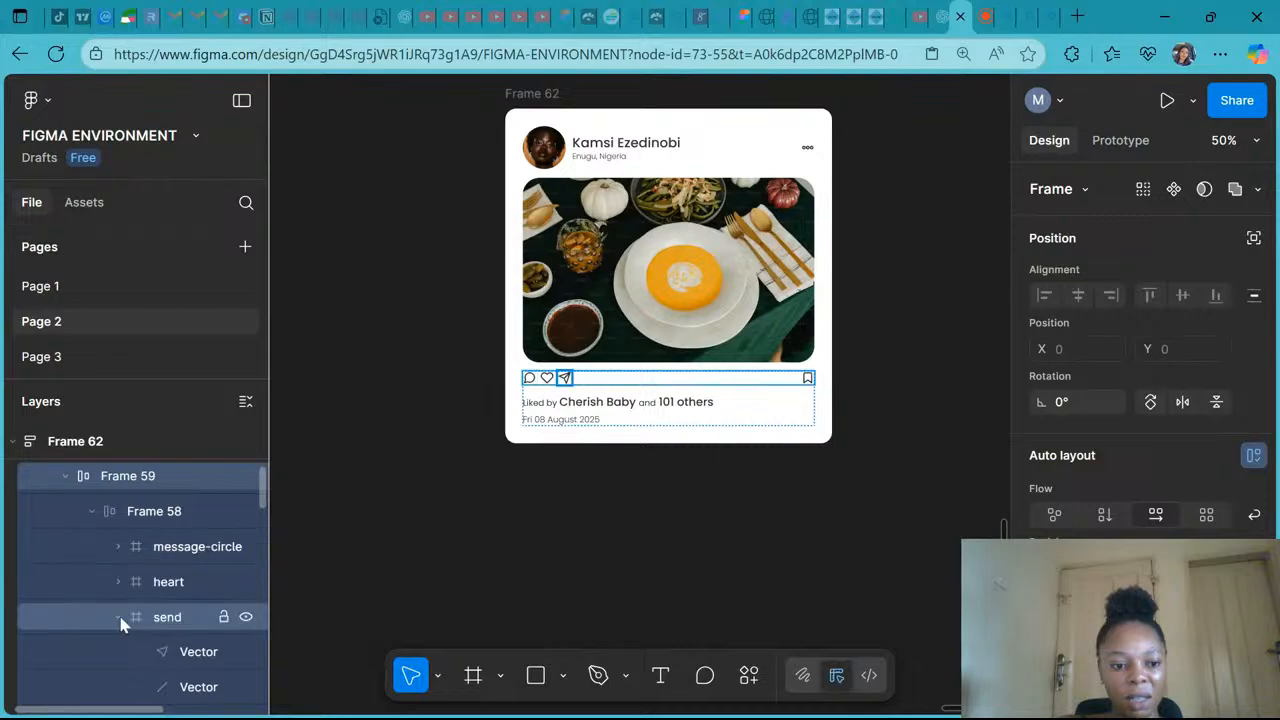
pyautogui.click(119, 618)
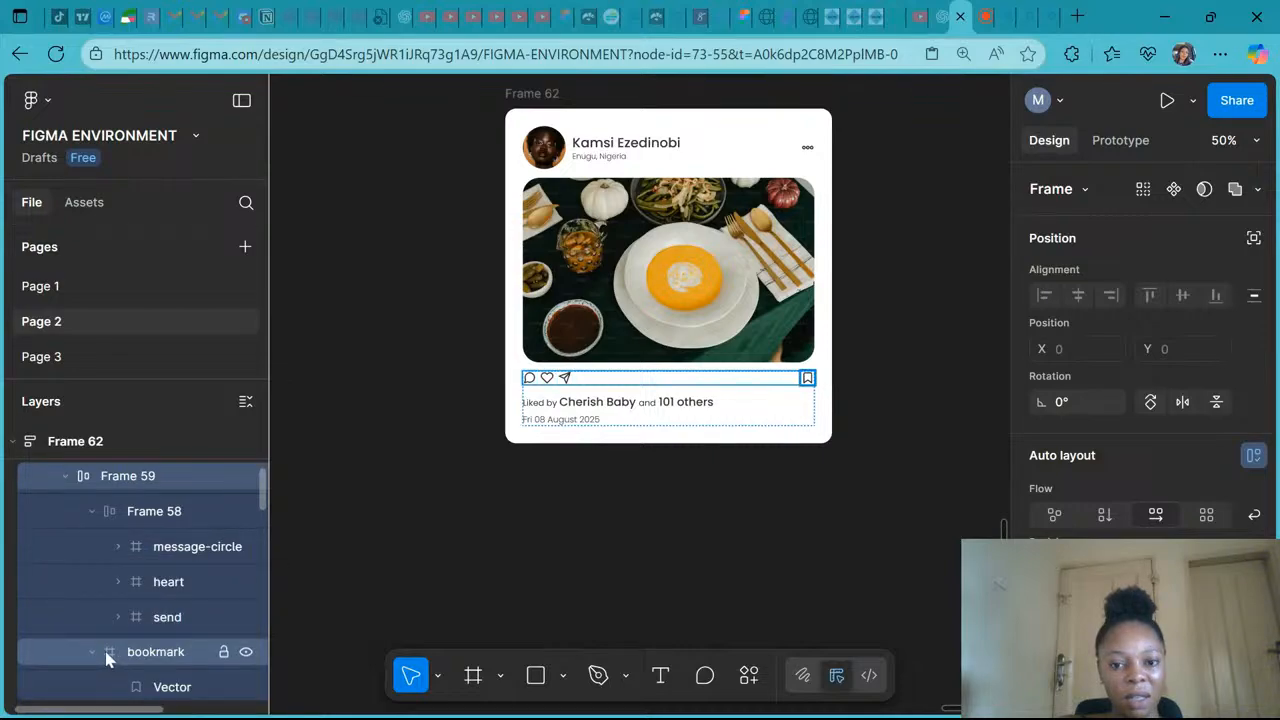
pyautogui.click(108, 657)
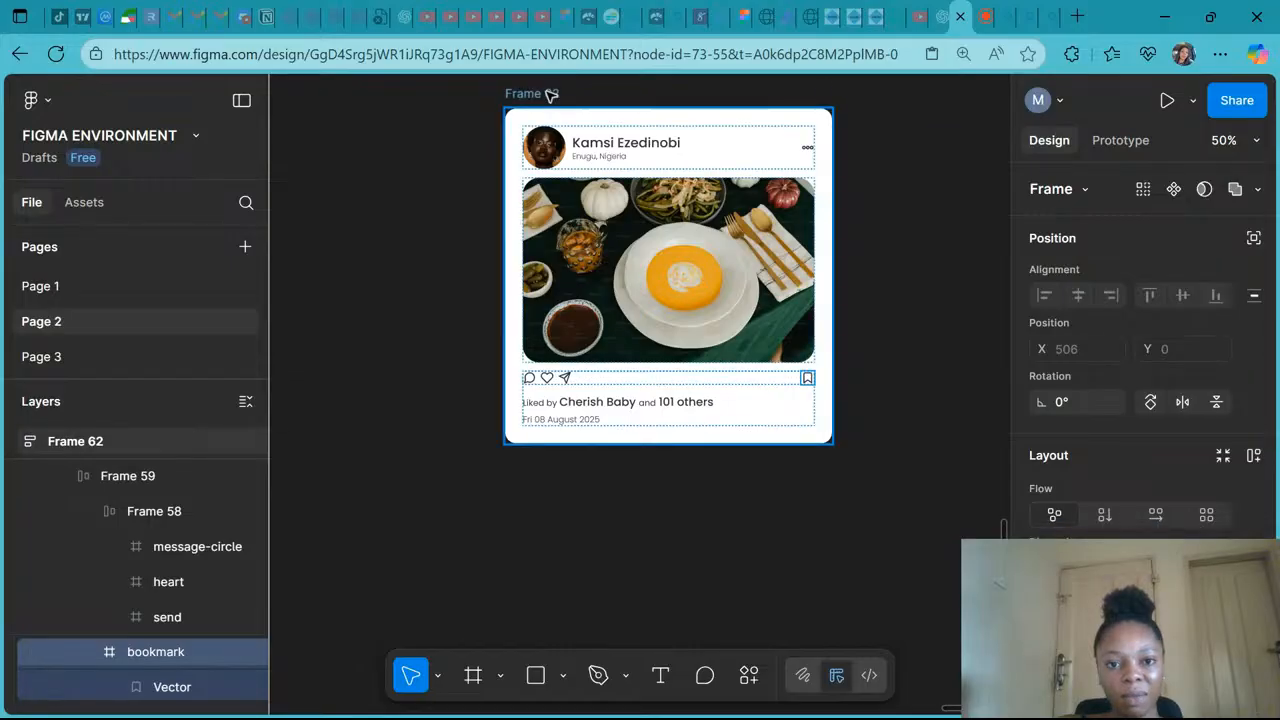
# - Try narrowing the post's bottom frame and then the whole card, undoing each resize
pyautogui.click(715, 388)
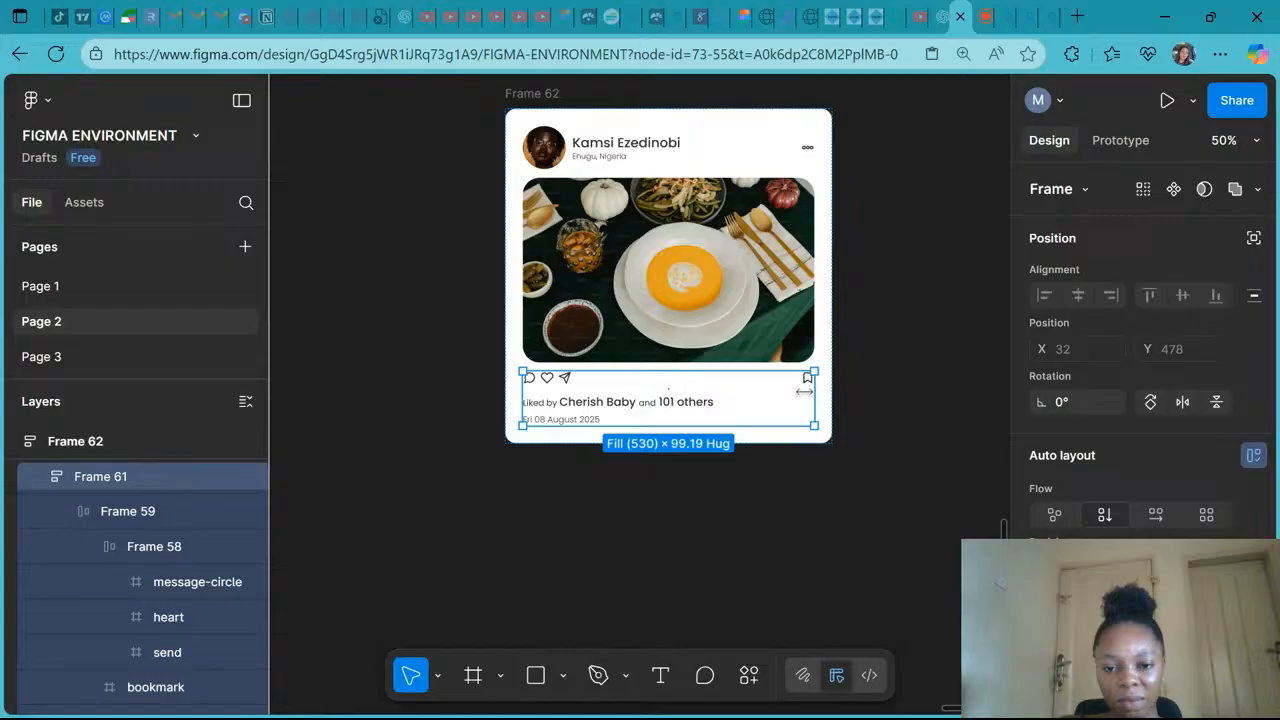
pyautogui.moveTo(803, 391); pyautogui.dragTo(669, 404)
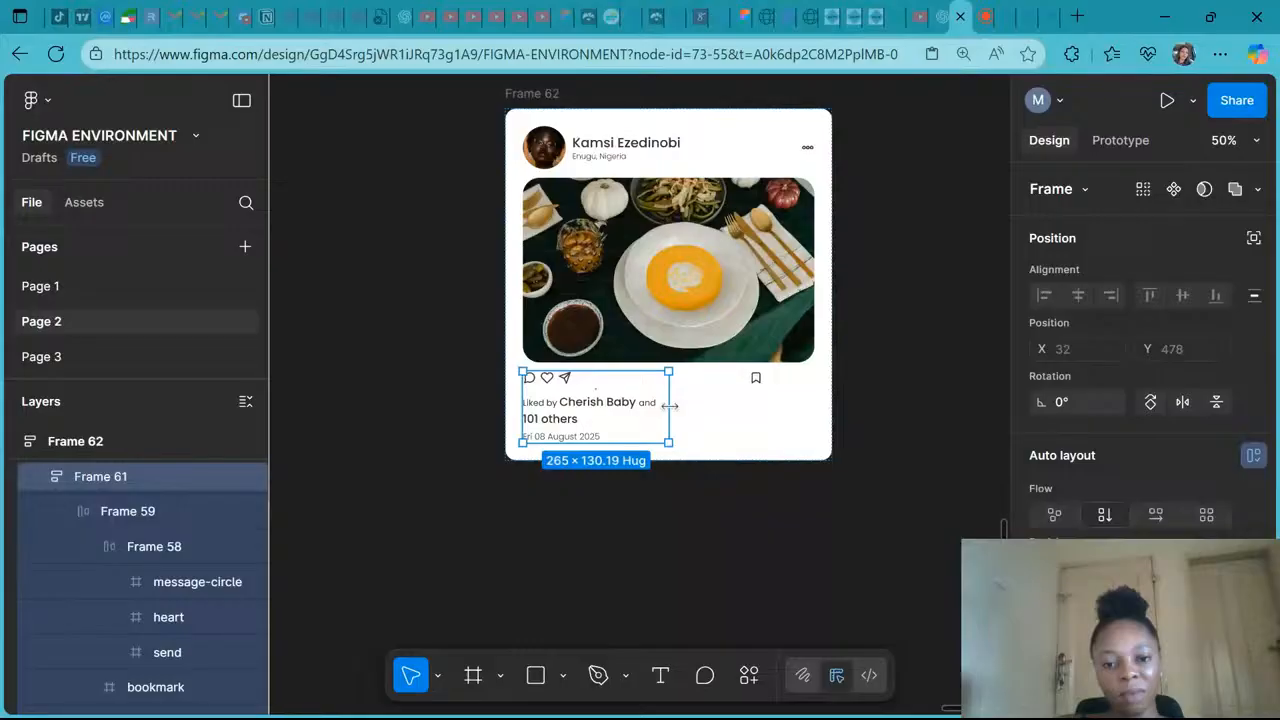
pyautogui.hotkey('ctrl', 'z')
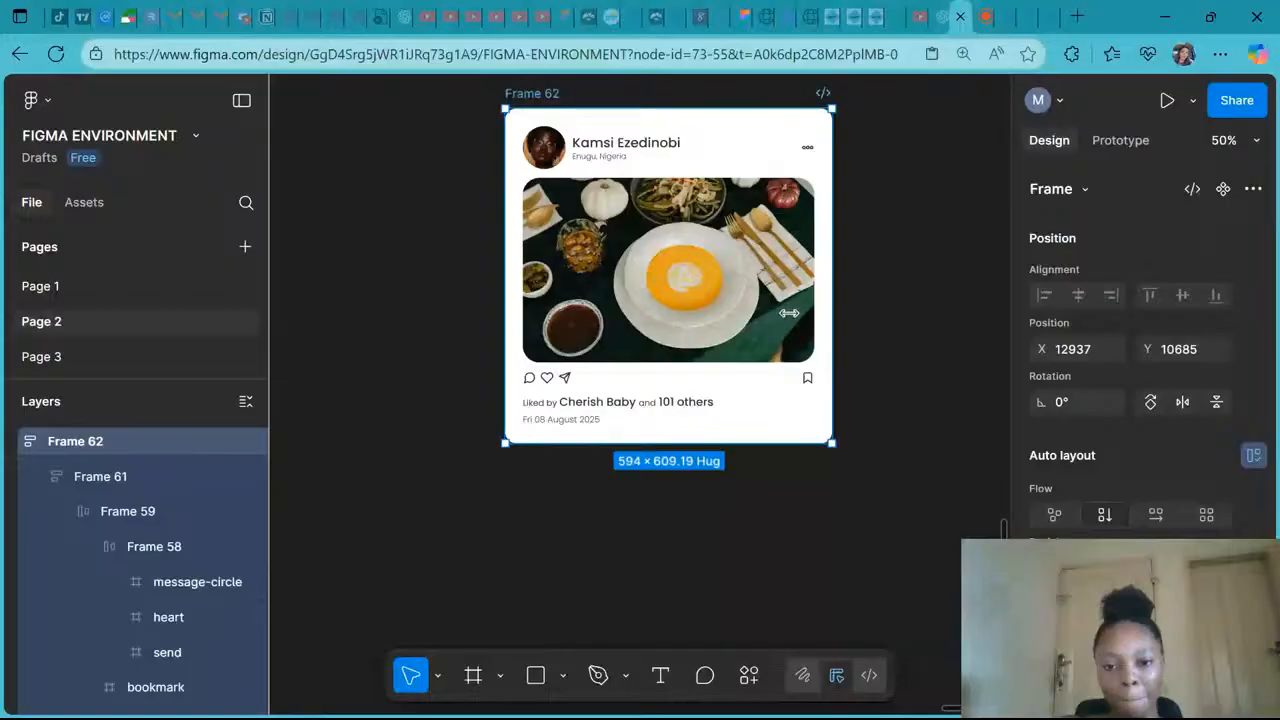
pyautogui.moveTo(789, 313); pyautogui.dragTo(682, 338)
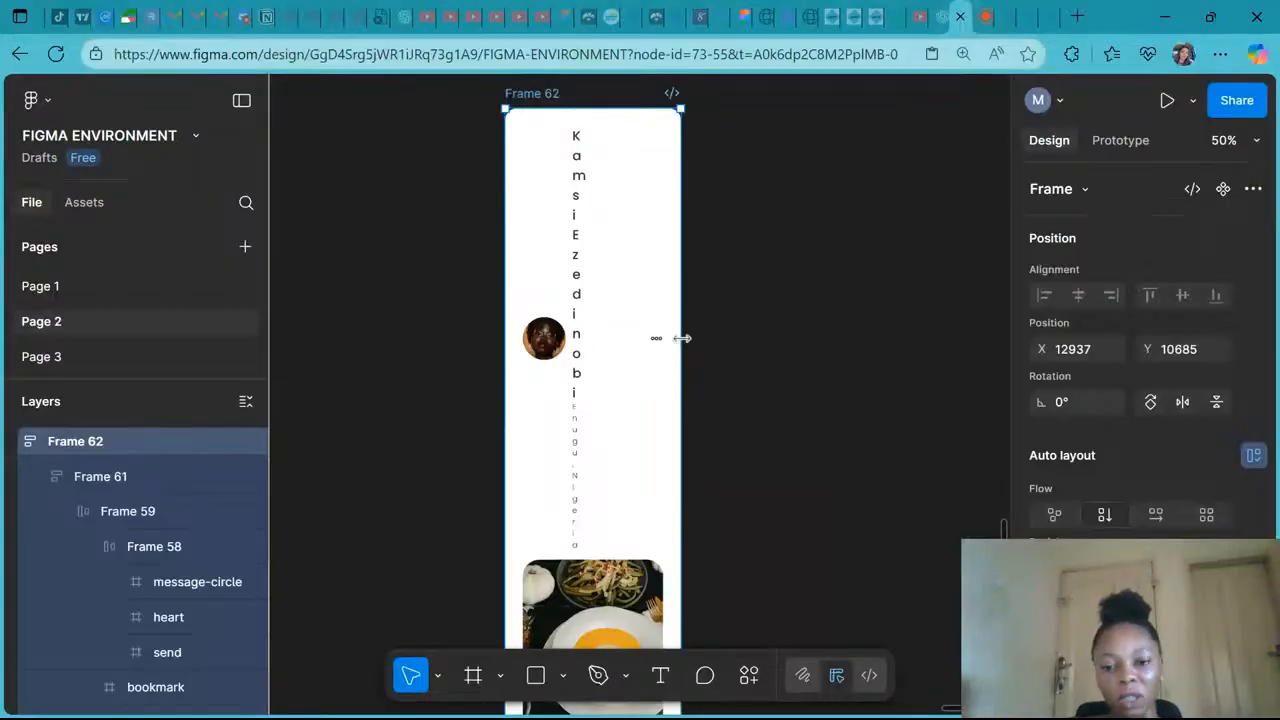
pyautogui.hotkey('ctrl', 'z')
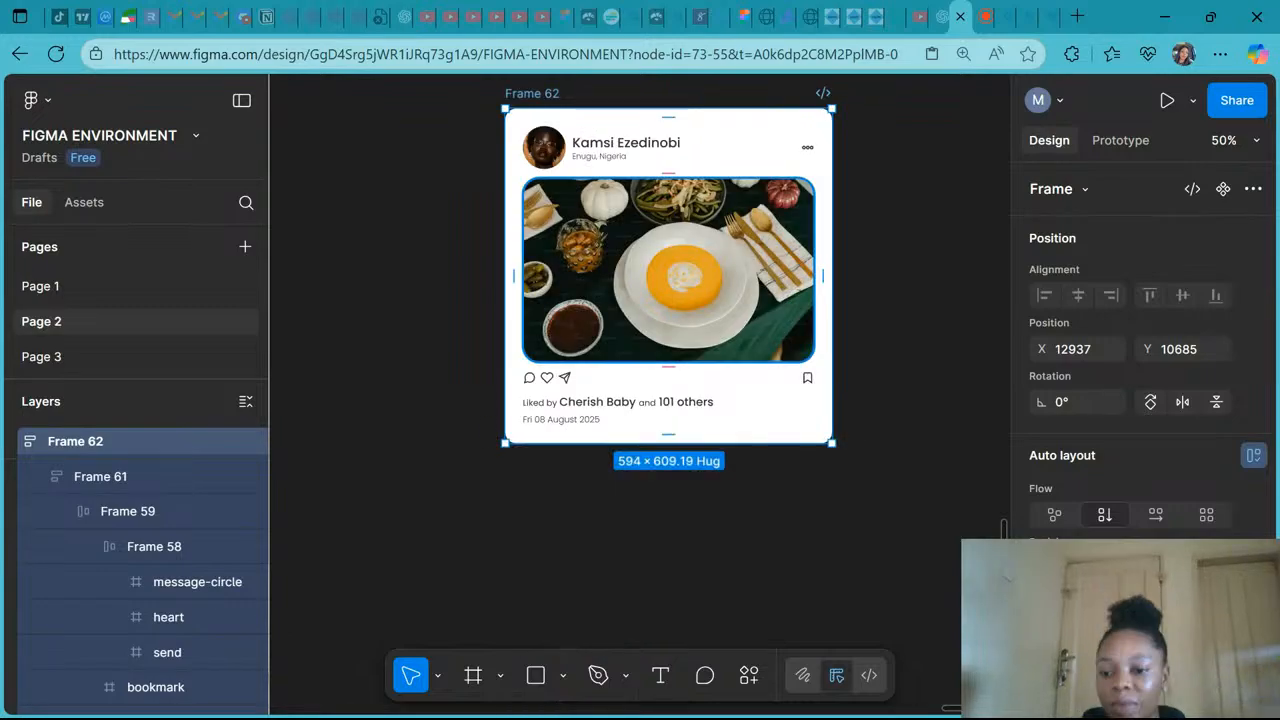
# - Select the action icon row frame and review its auto layout resizing, alignment and gap settings
pyautogui.click(808, 380)
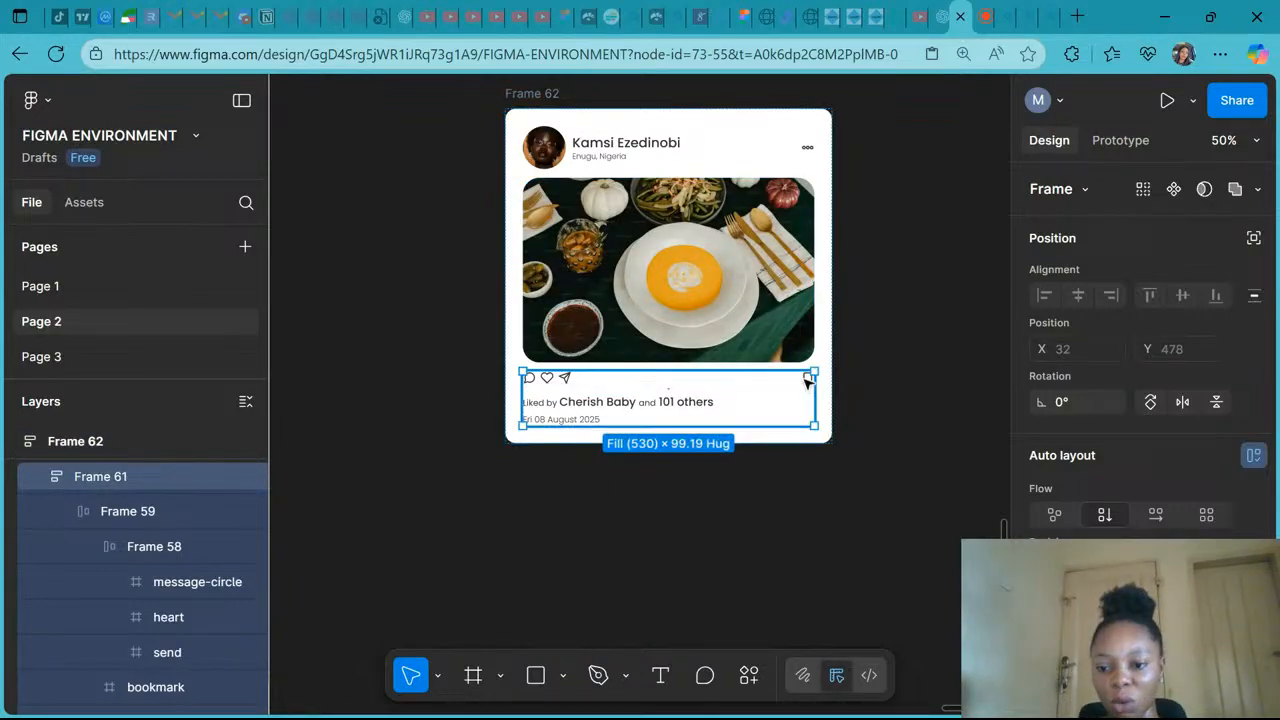
pyautogui.click(808, 380)
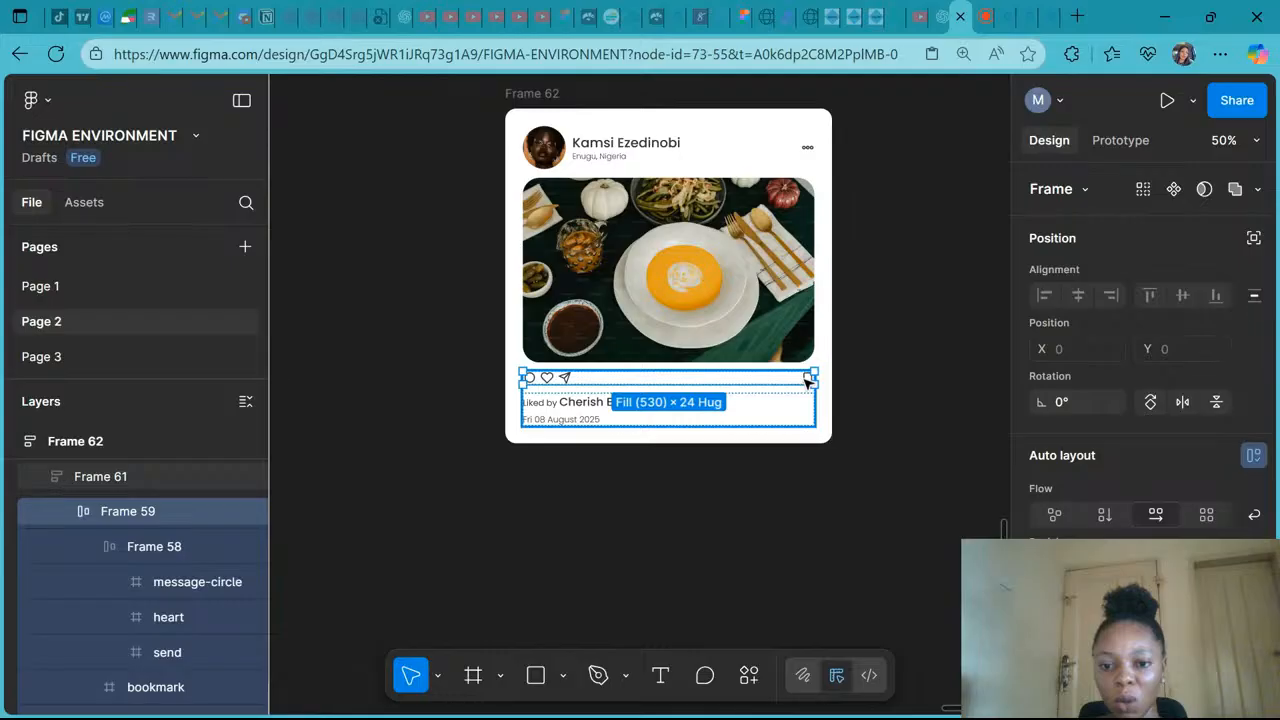
pyautogui.scroll(-5, 1150, 490)
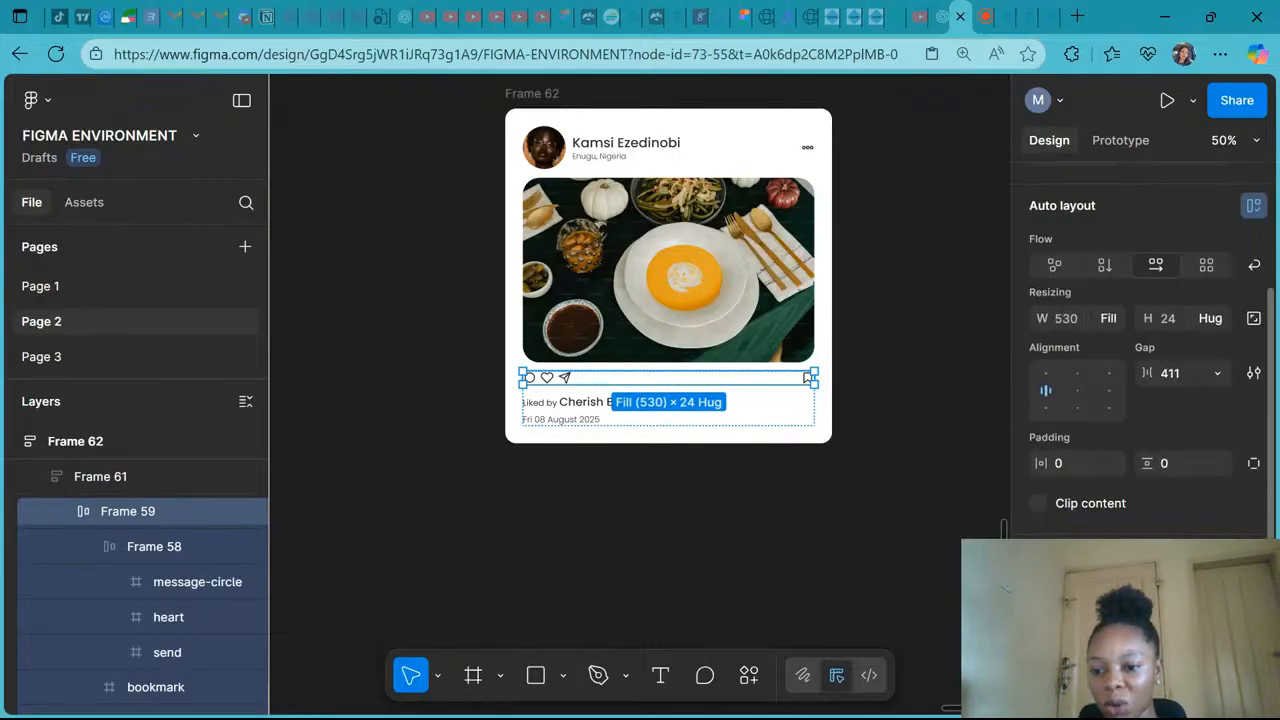
pyautogui.scroll(1, 1145, 400)
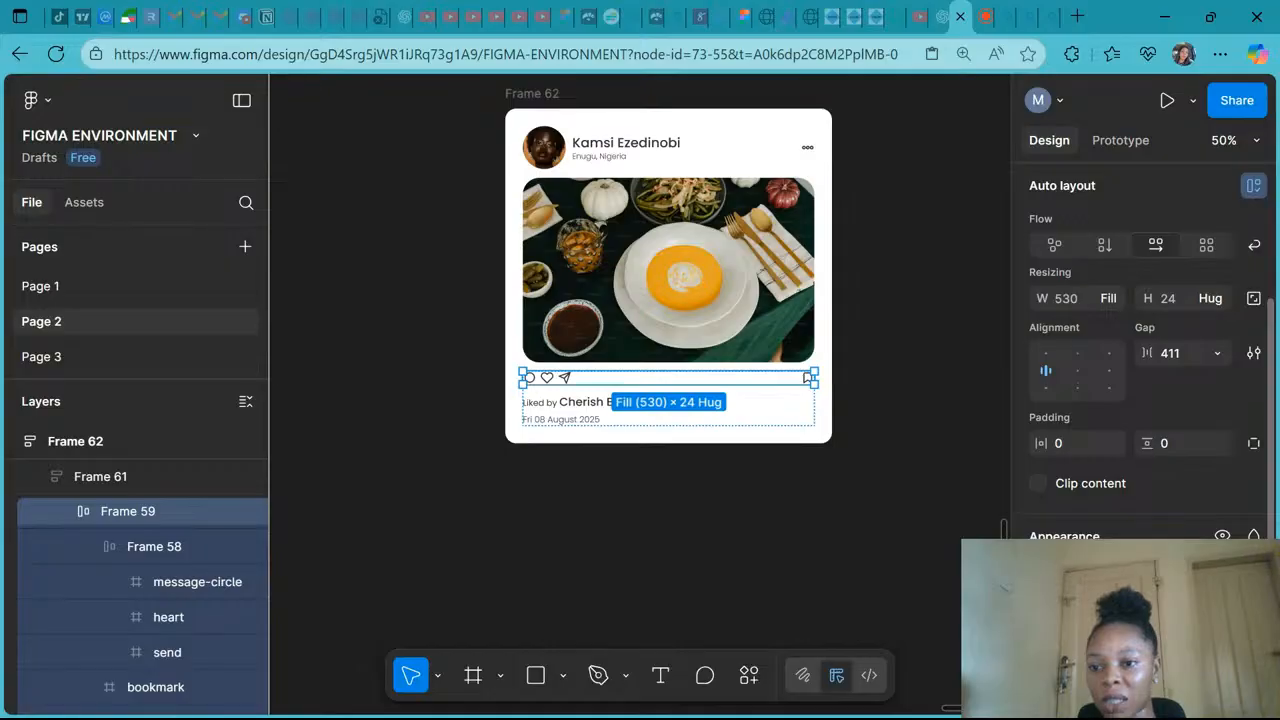
pyautogui.scroll(1, 1145, 400)
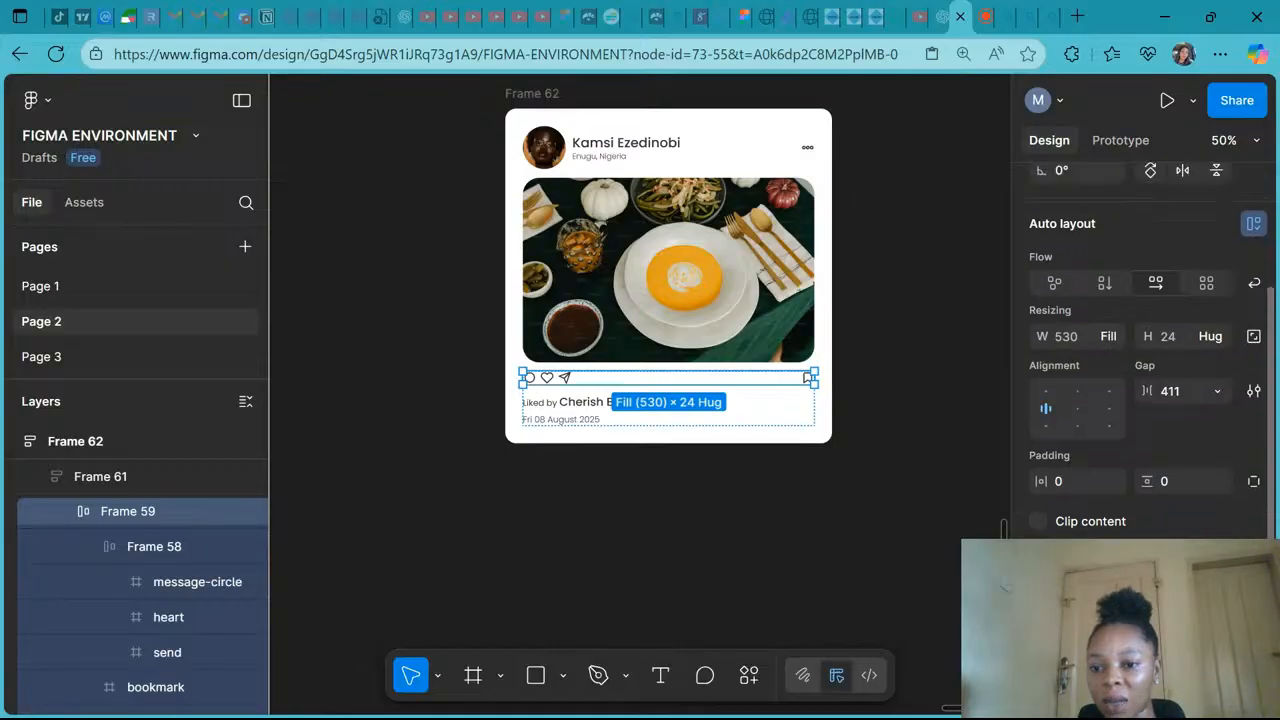
pyautogui.scroll(1, 1145, 400)
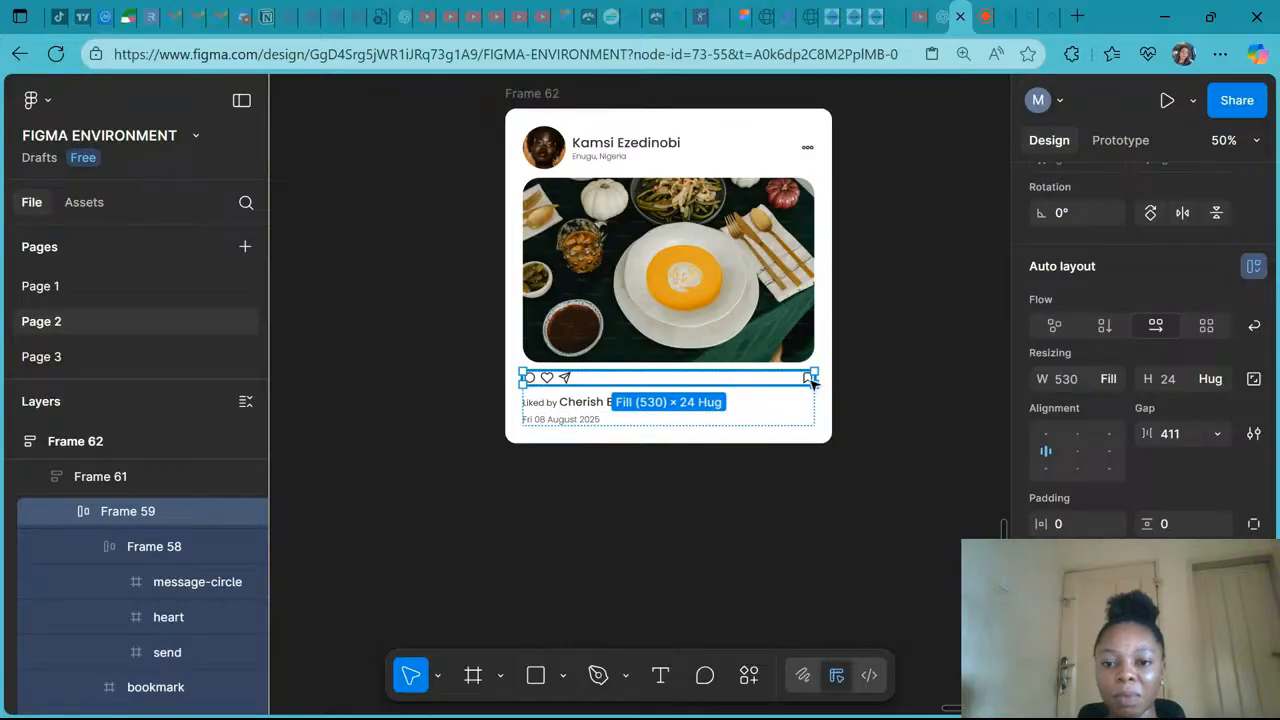
# - Try setting the bookmark icon's width to Fill container, then undo it
pyautogui.click(808, 378)
pyautogui.click(1100, 378)
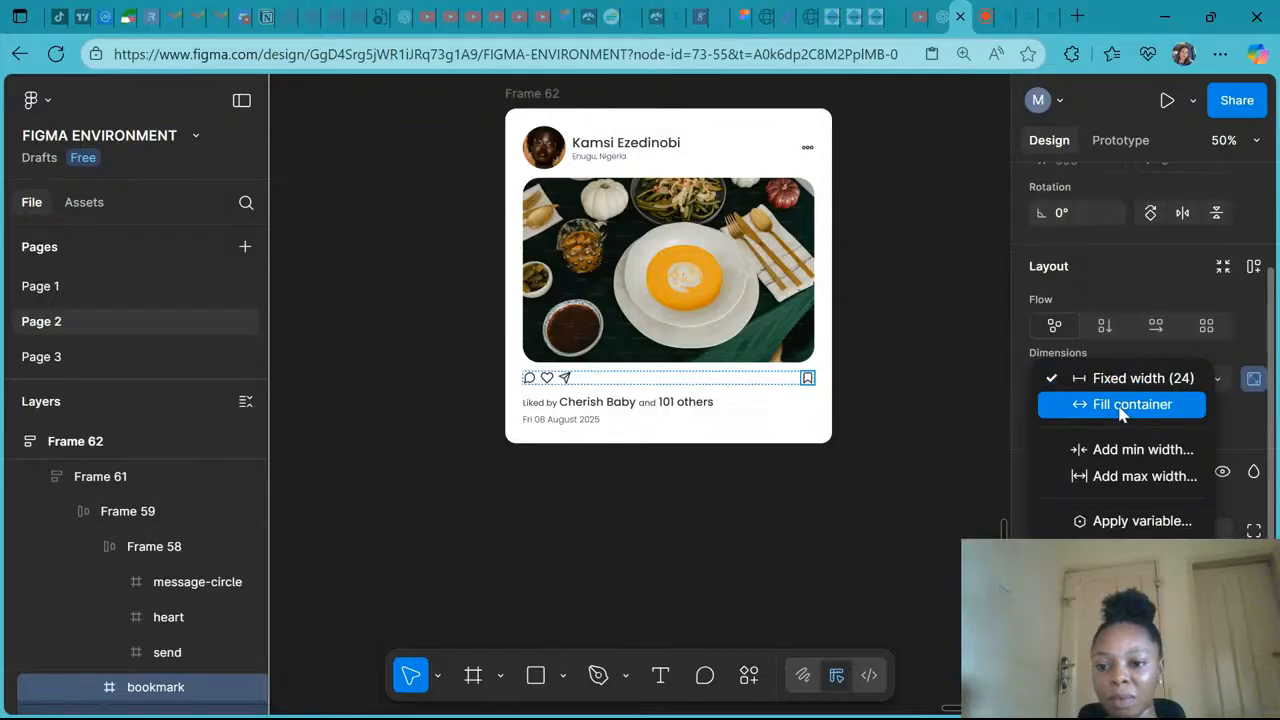
pyautogui.click(1120, 405)
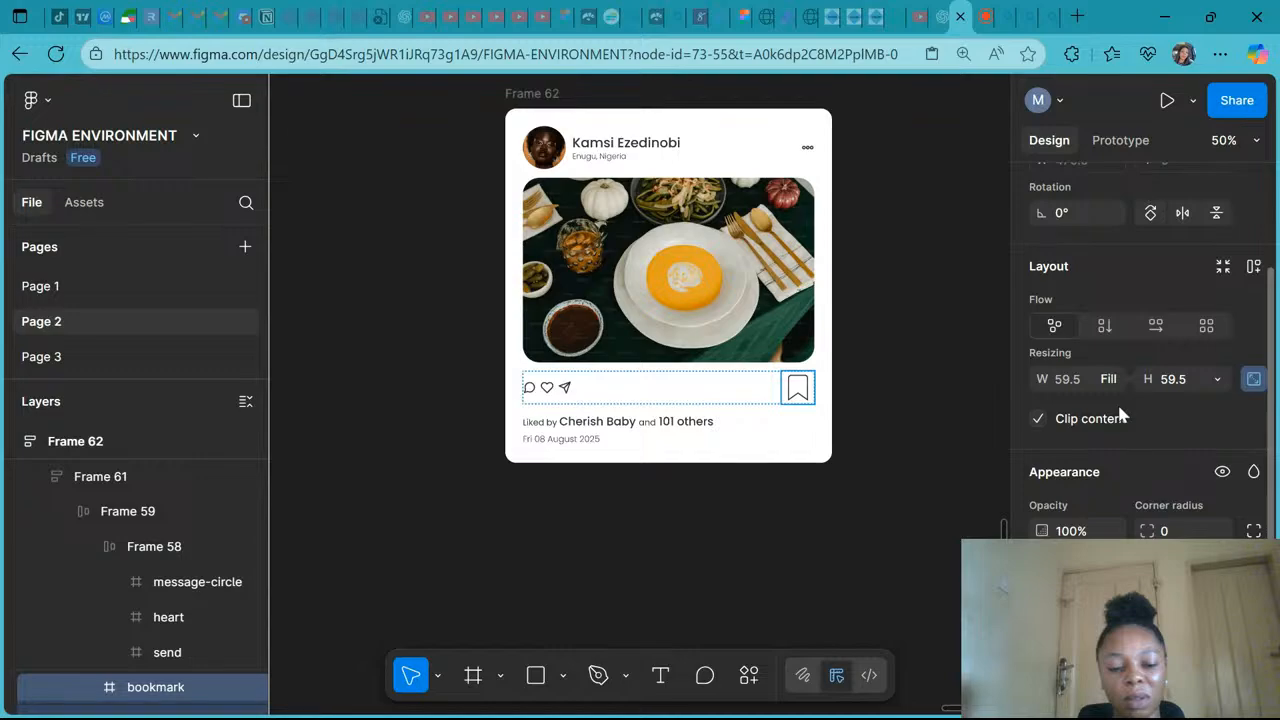
pyautogui.hotkey('ctrl', 'z')
# - Select the nested bottom frames and the post card, test narrowing the card to about 319 wide, then undo
pyautogui.click(706, 381)
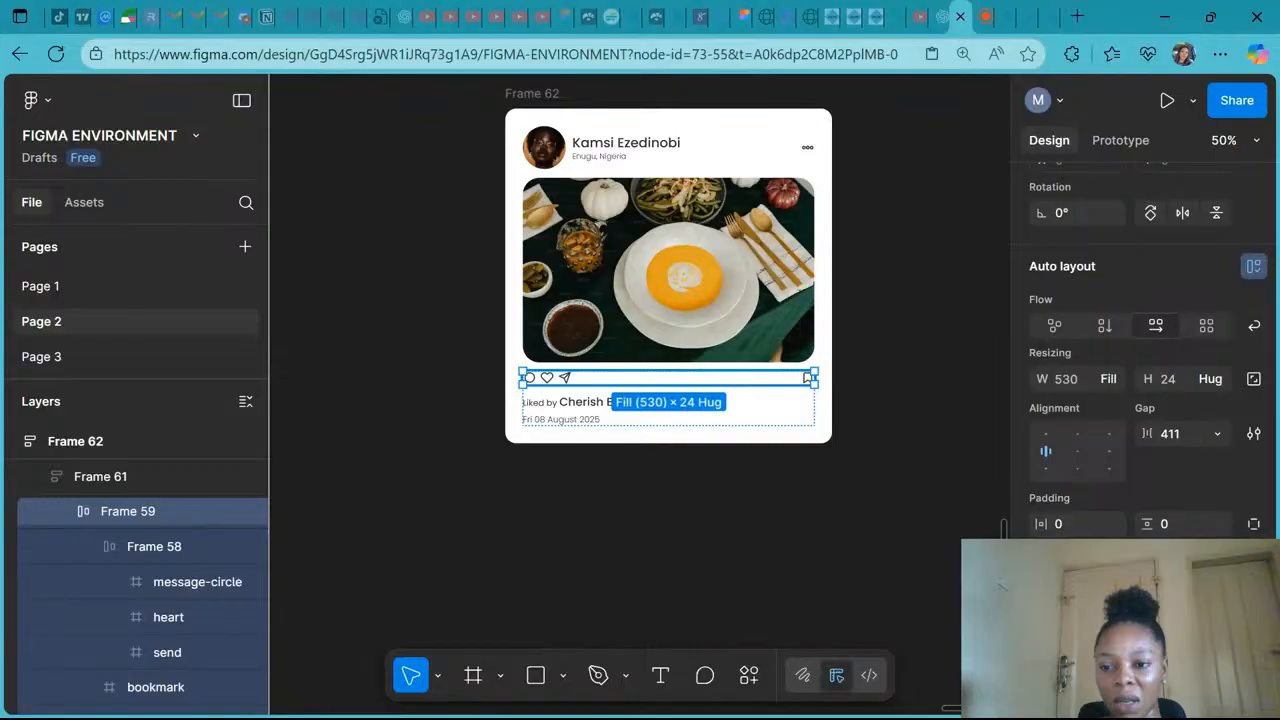
pyautogui.click(765, 421)
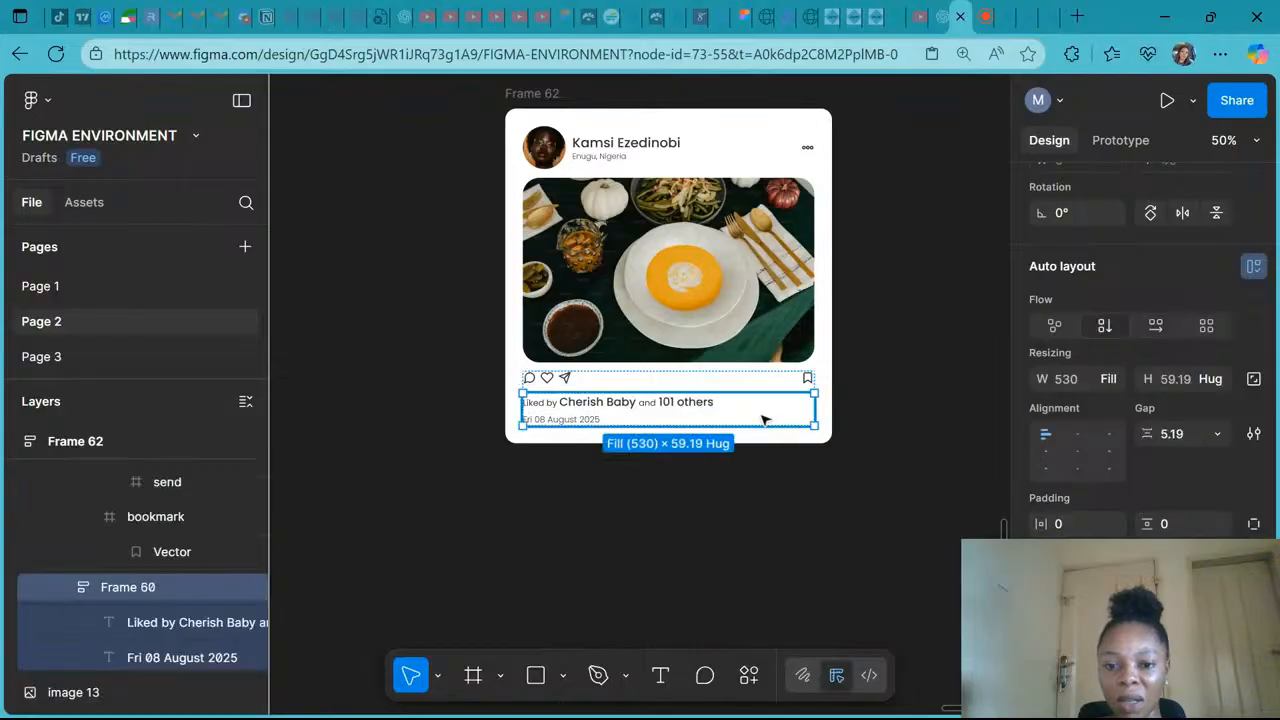
pyautogui.click(533, 97)
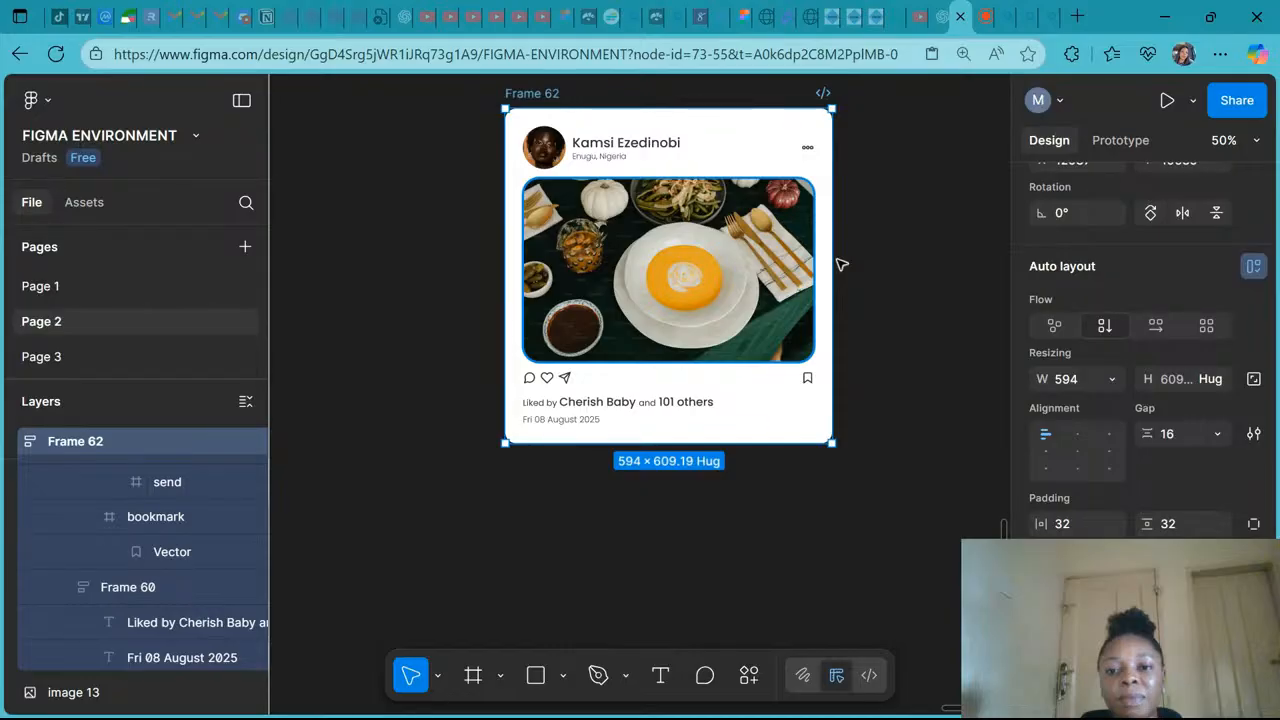
pyautogui.moveTo(833, 262); pyautogui.dragTo(681, 270)
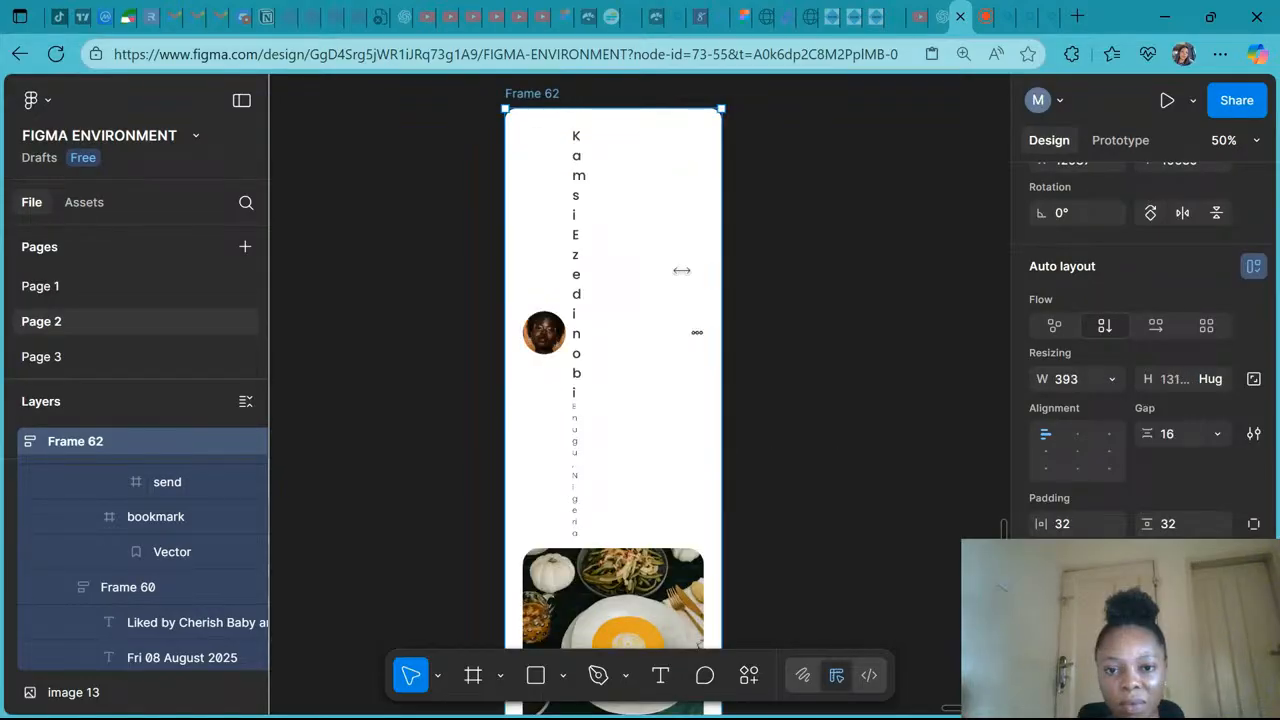
pyautogui.moveTo(681, 270); pyautogui.dragTo(682, 270)
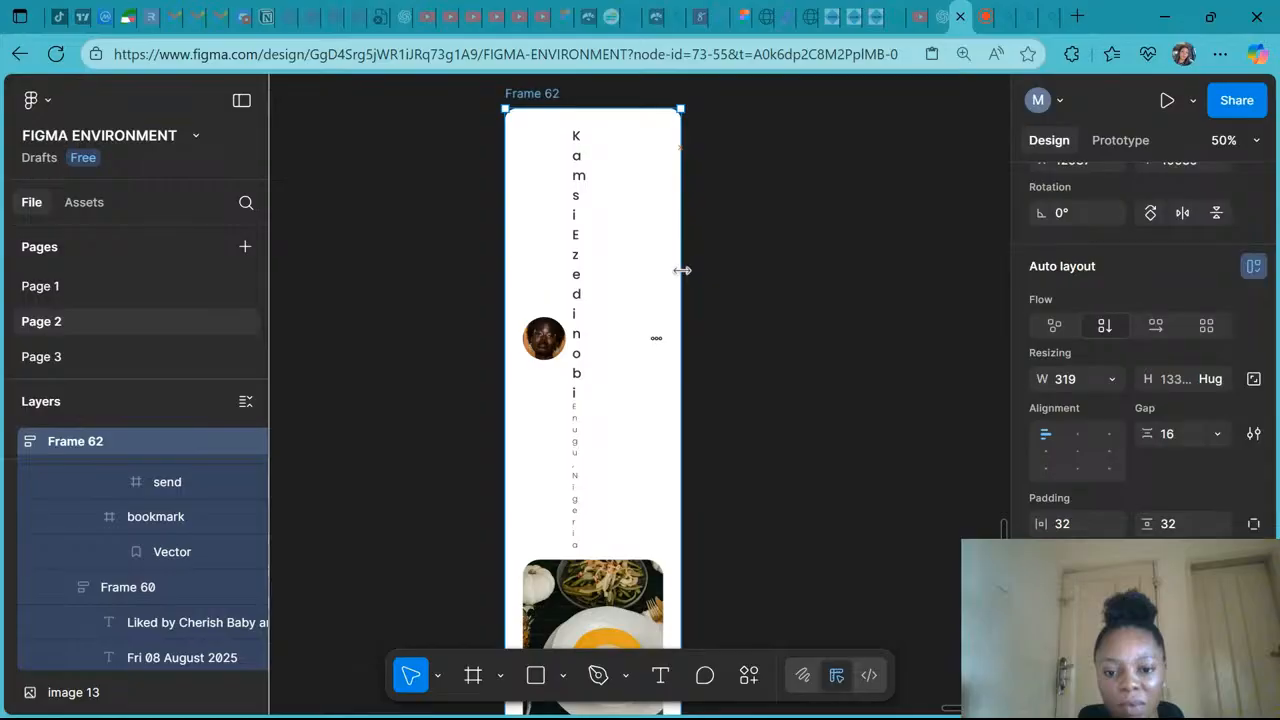
pyautogui.scroll(-3, 682, 270)
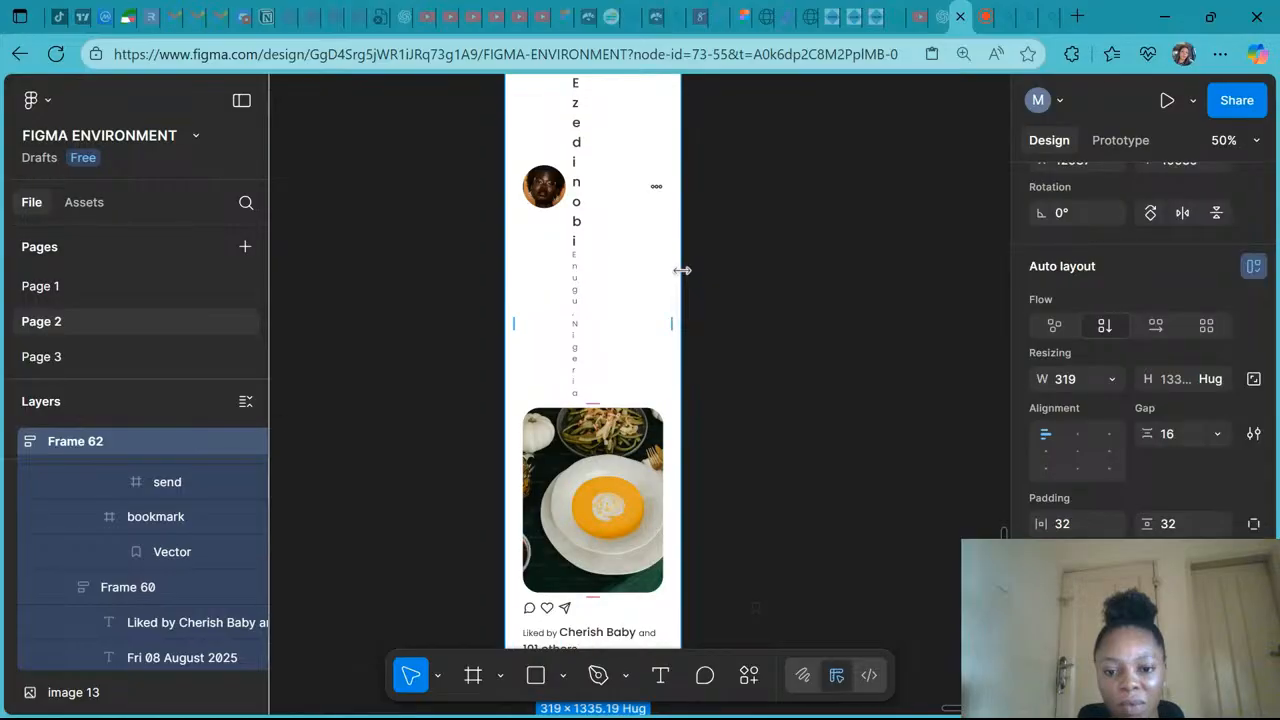
pyautogui.scroll(-3, 682, 270)
pyautogui.hotkey('ctrl', 'z')
pyautogui.hotkey('ctrl', 'z')
# - Compare the post card with the reference card design above it and select the post image
pyautogui.scroll(2, 683, 270)
pyautogui.scroll(1, 683, 270)
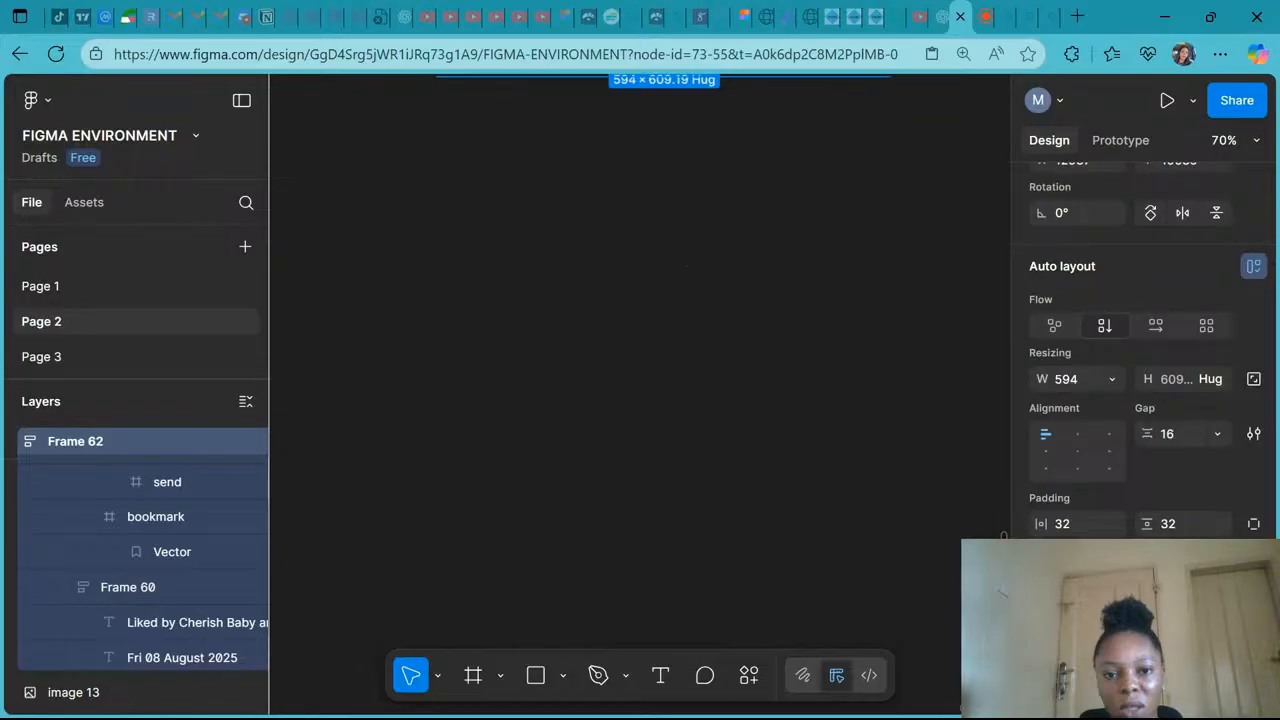
pyautogui.scroll(8, 664, 300)
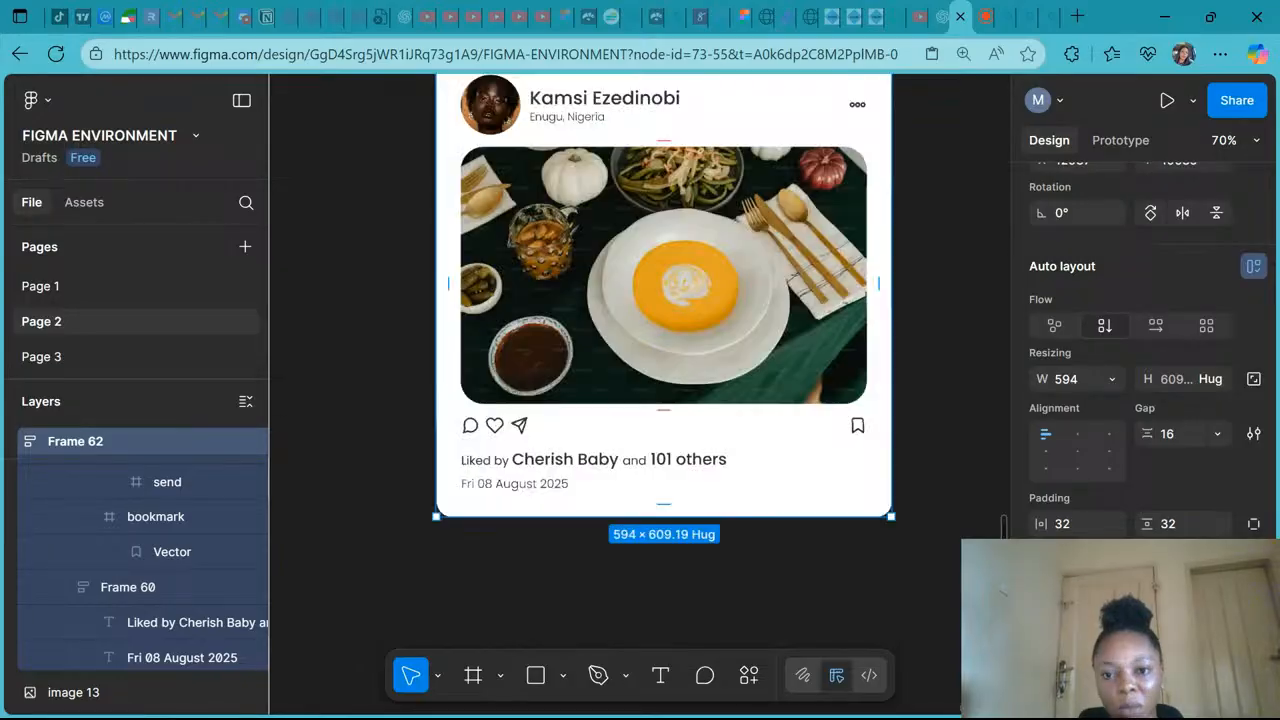
pyautogui.scroll(3, 663, 363)
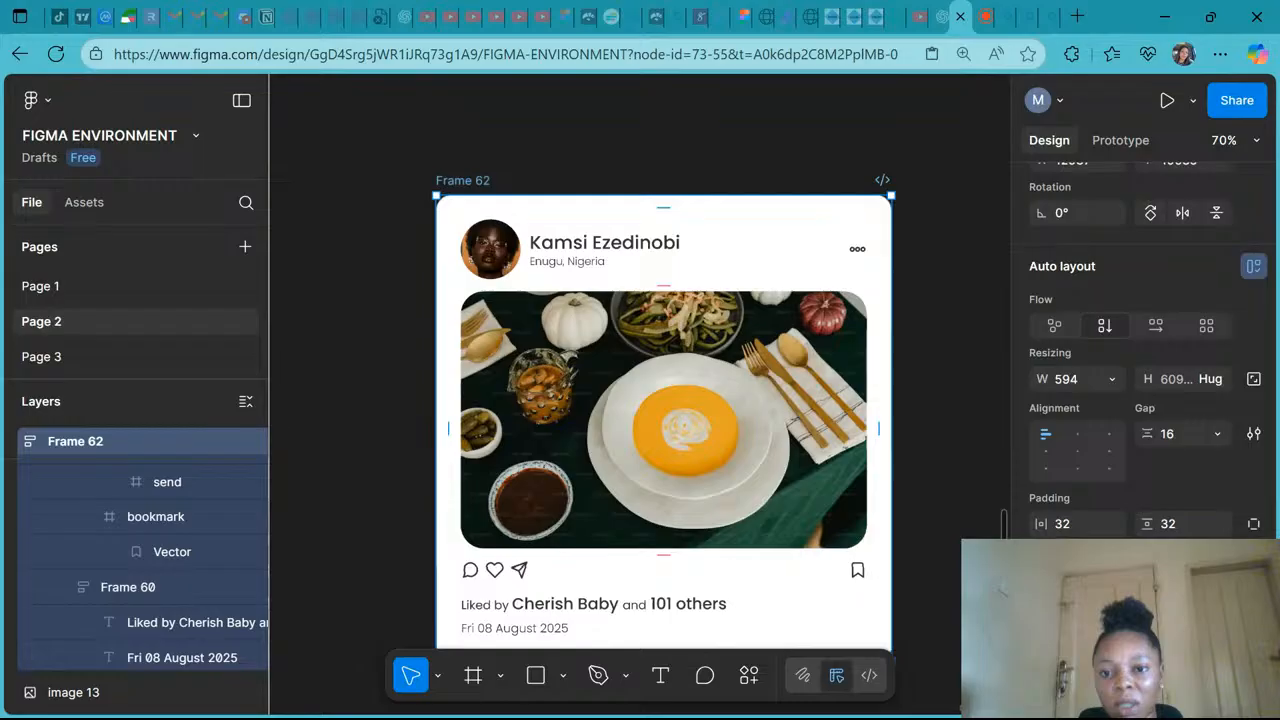
pyautogui.scroll(6, 854, 403)
pyautogui.click(854, 403)
pyautogui.scroll(2, 854, 403)
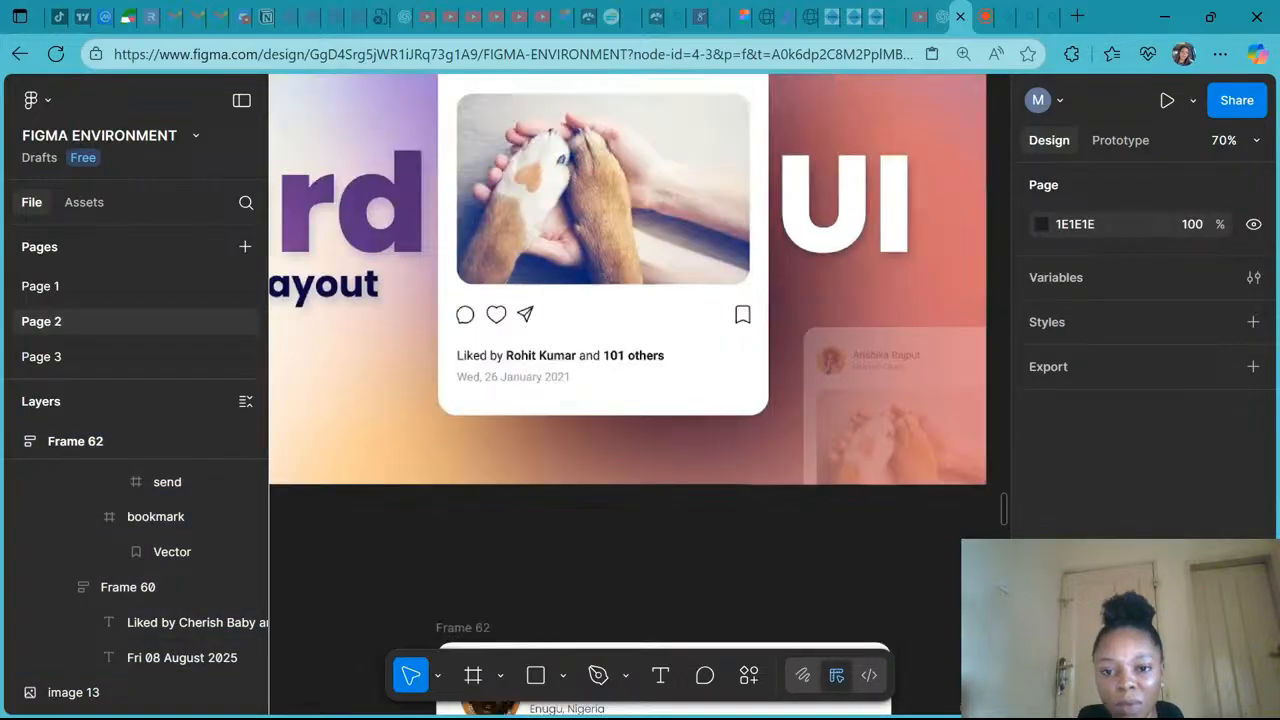
pyautogui.scroll(-2, 855, 570)
pyautogui.scroll(-3, 855, 570)
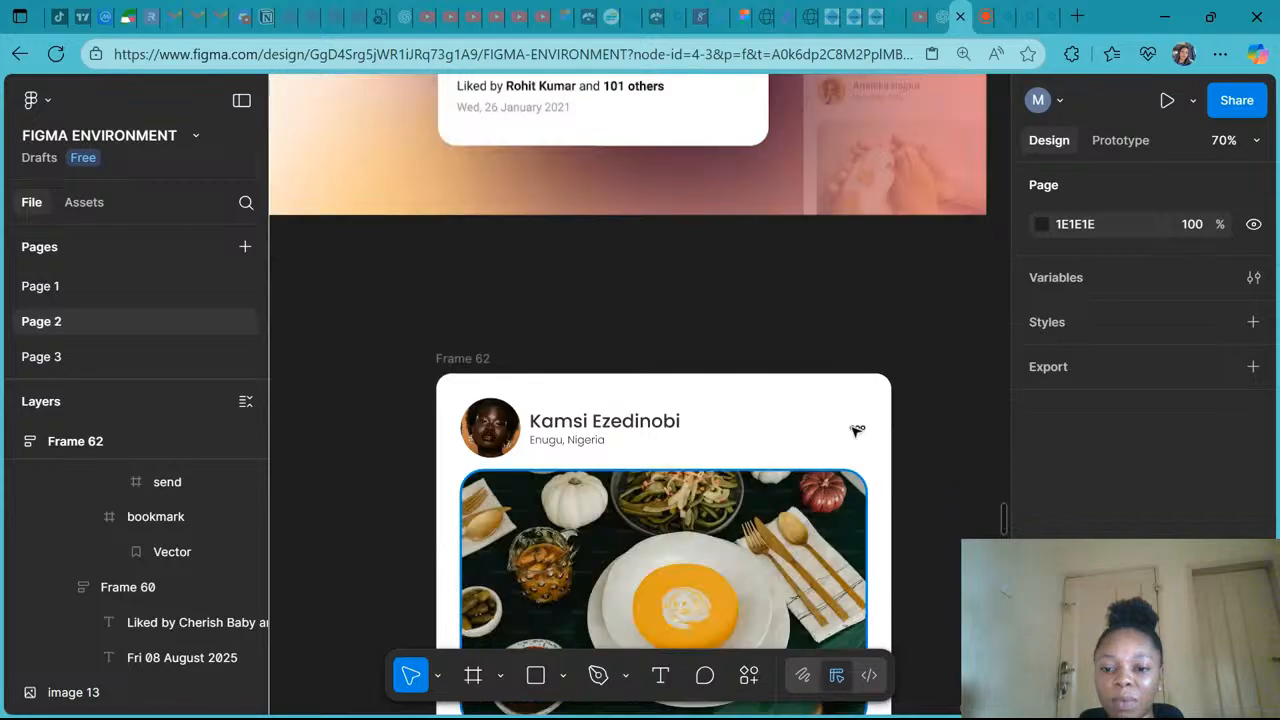
pyautogui.scroll(-3, 857, 431)
pyautogui.click(855, 432)
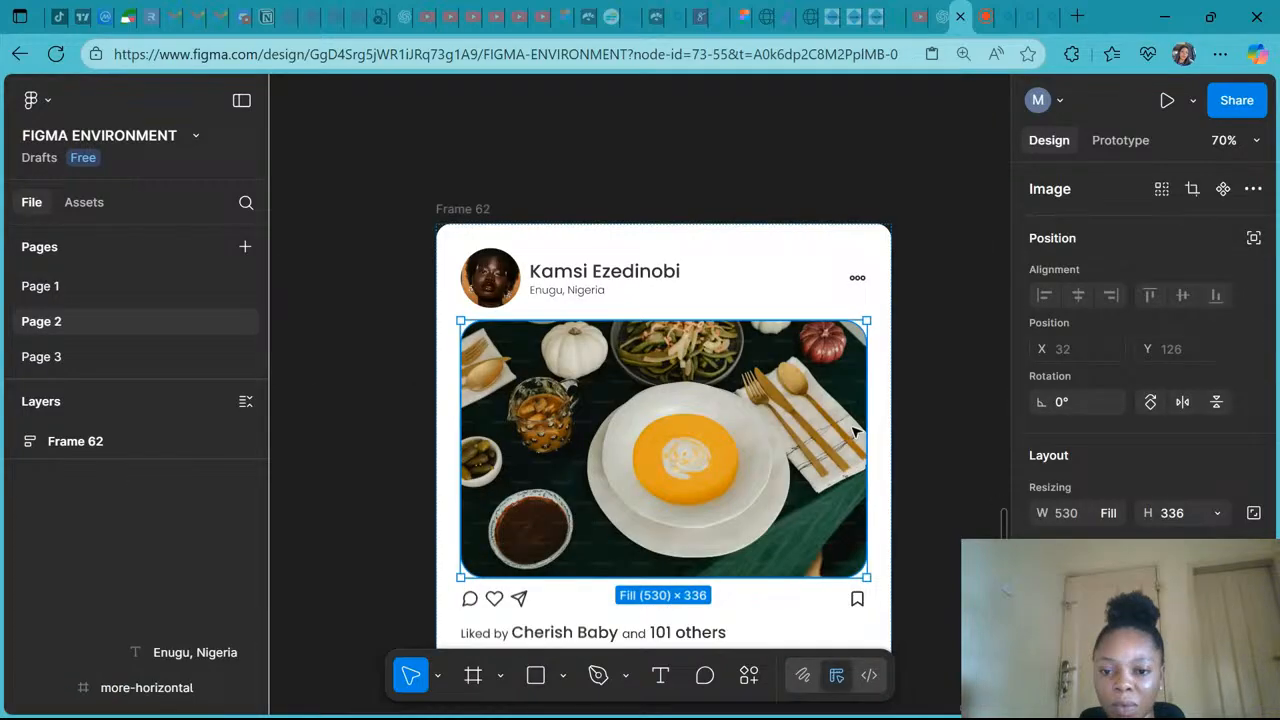
# - Inspect the post image fill, the menu icon, the header row and the action row frames of the card
pyautogui.doubleClick(855, 432)
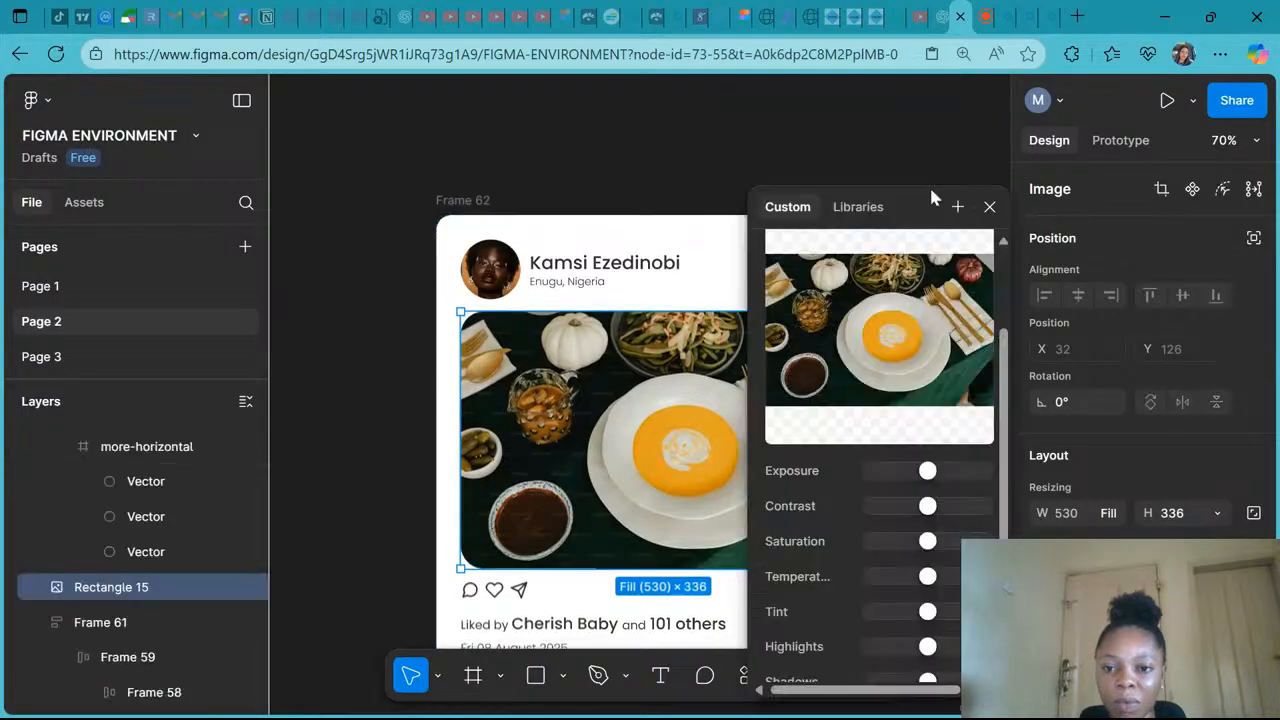
pyautogui.click(988, 207)
pyautogui.doubleClick(857, 270)
pyautogui.click(1109, 572)
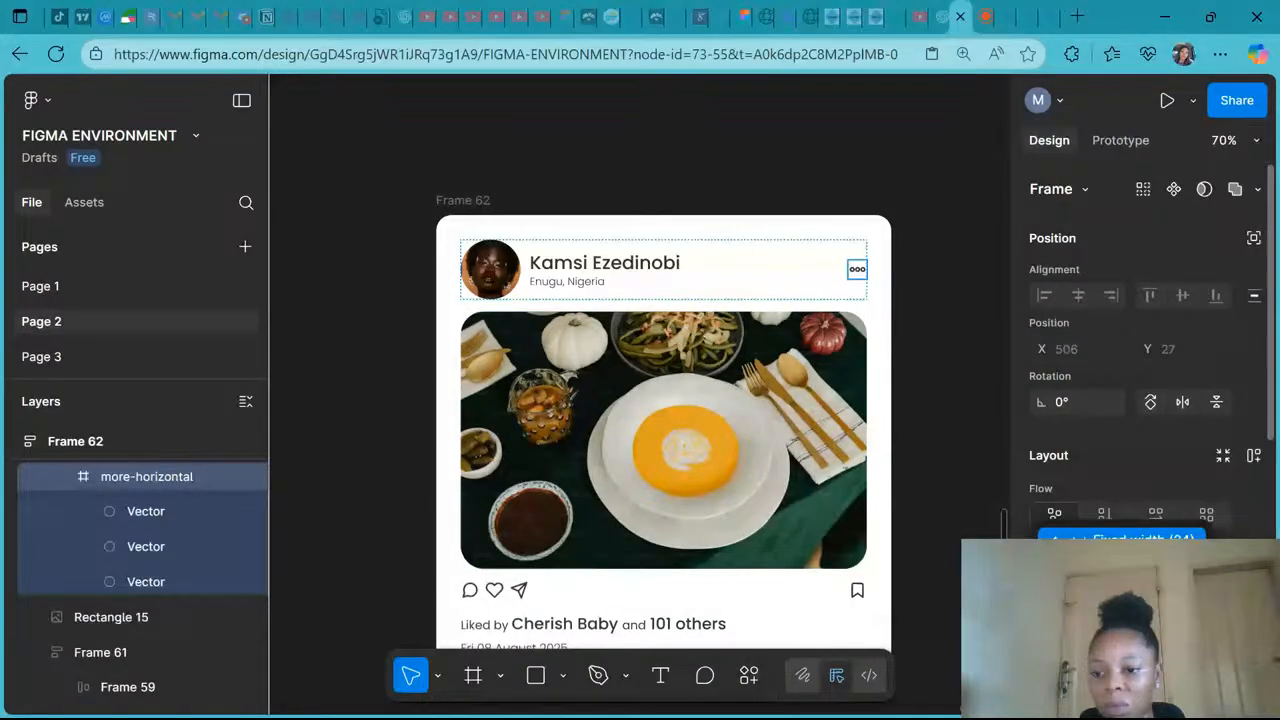
pyautogui.click(1110, 567)
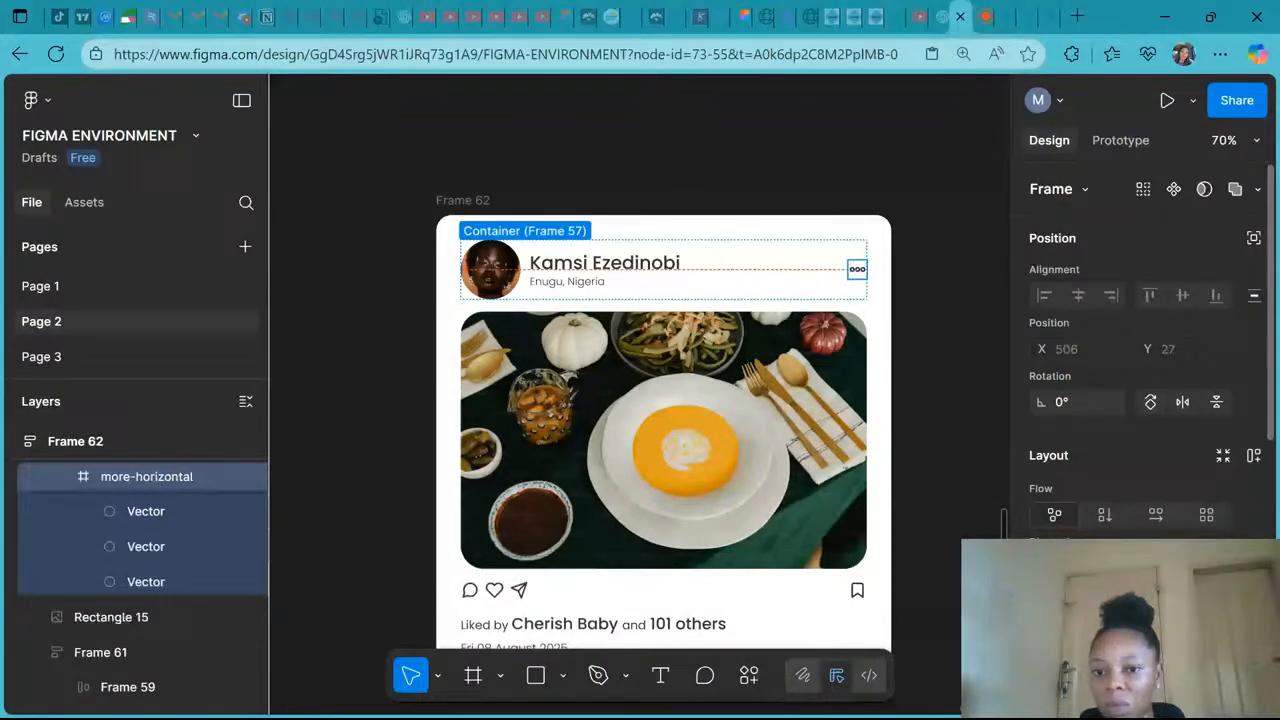
pyautogui.click(783, 282)
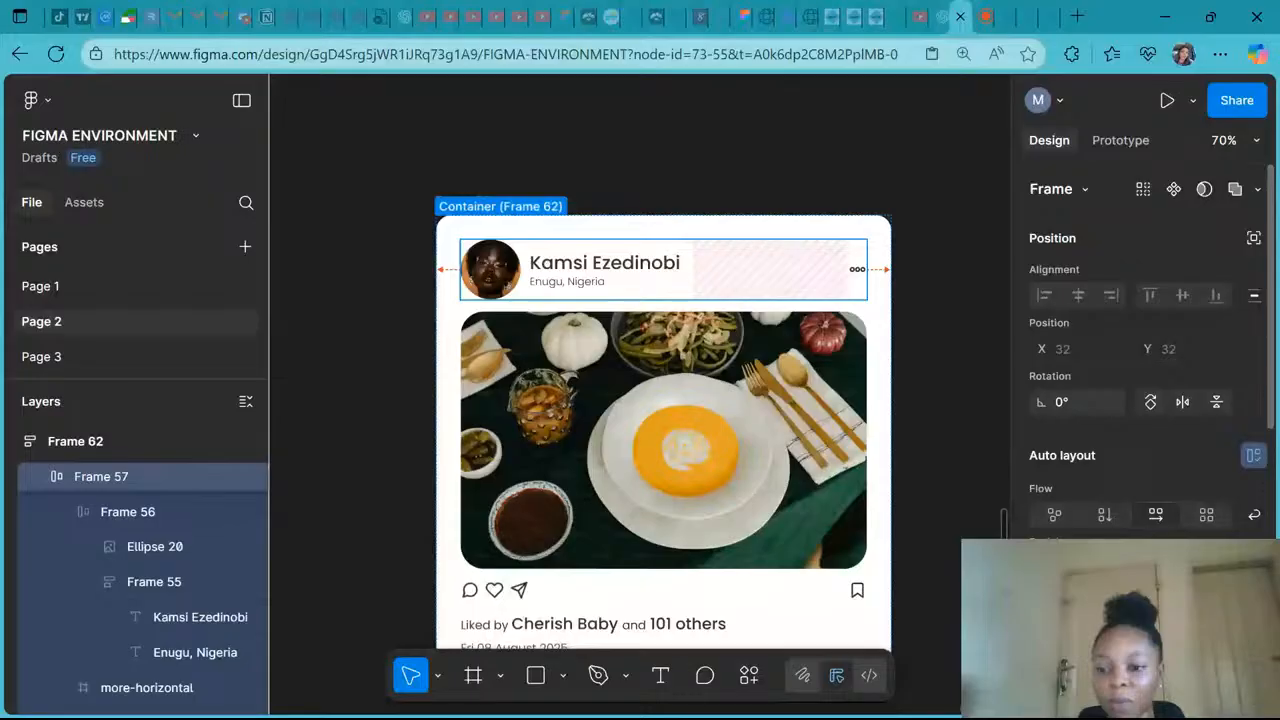
pyautogui.scroll(-5, 663, 400)
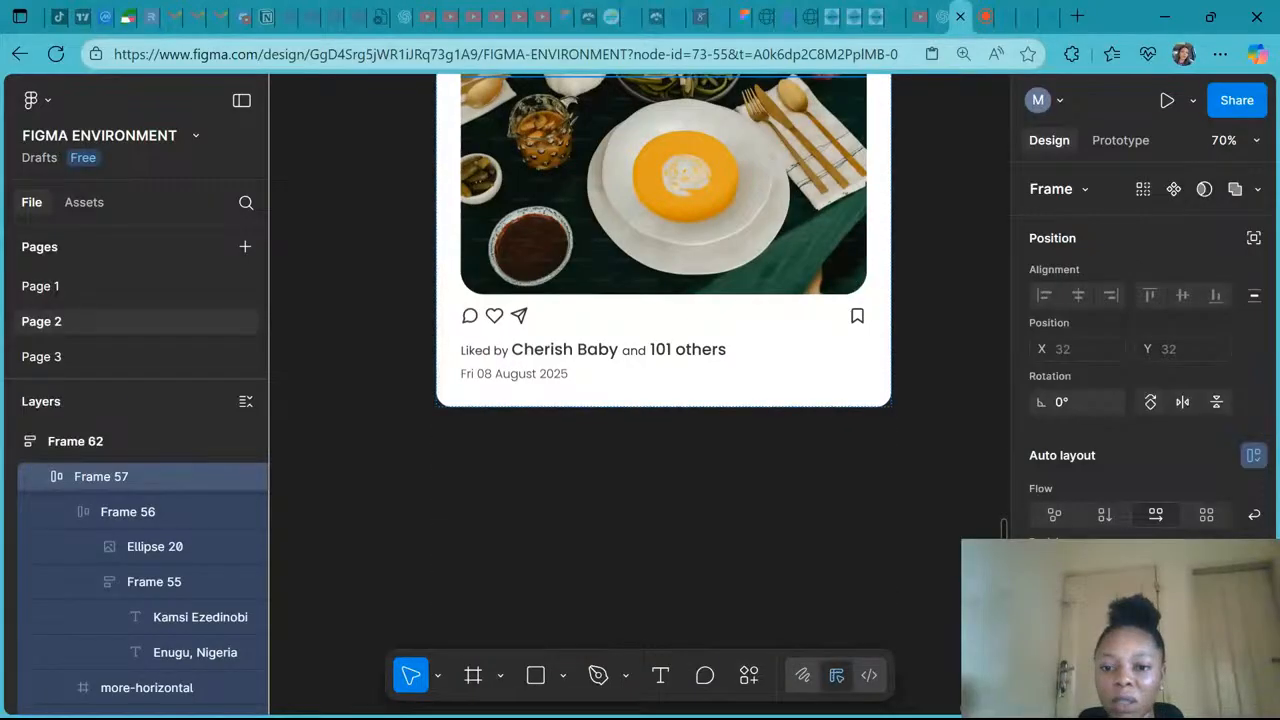
pyautogui.click(820, 321)
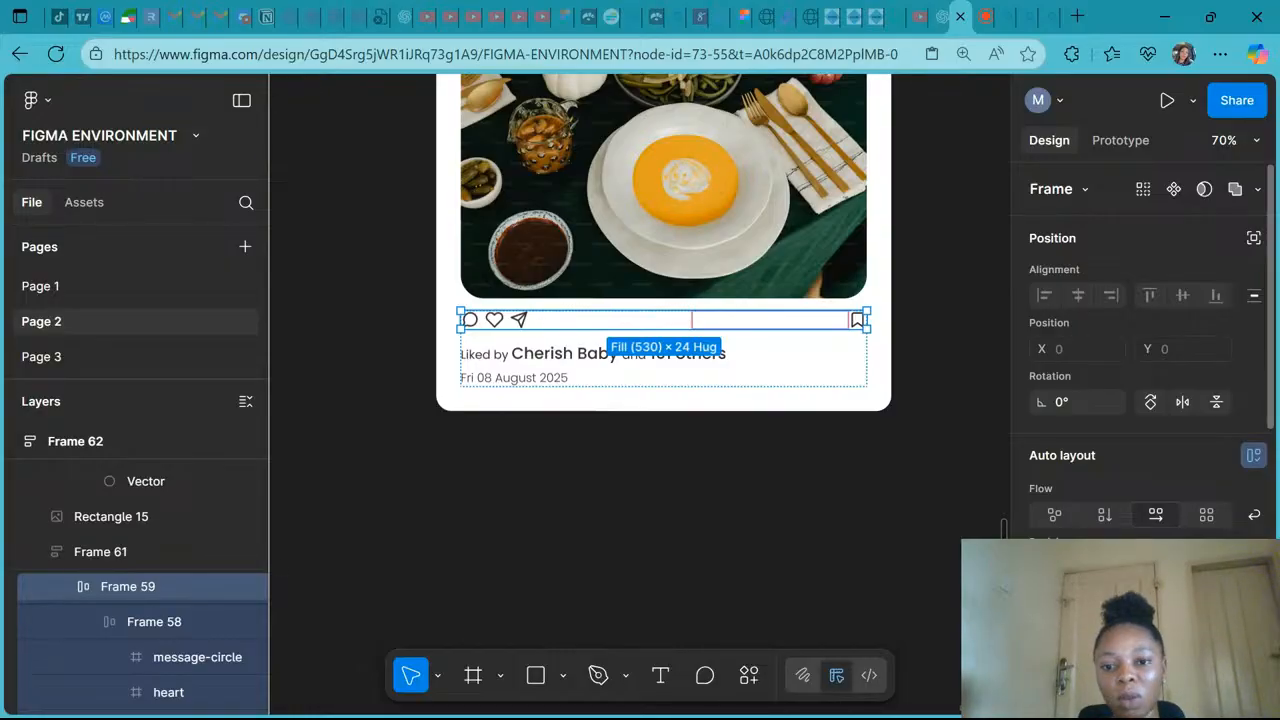
pyautogui.click(804, 510)
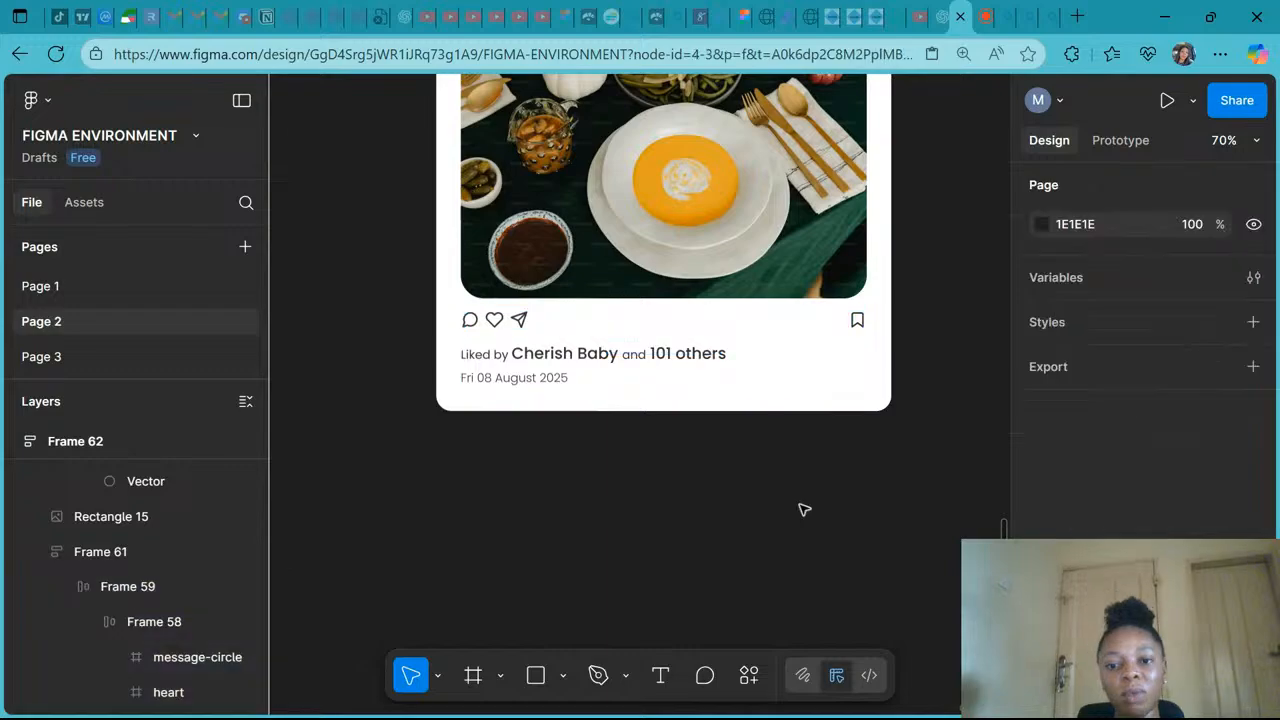
pyautogui.scroll(-5, 804, 510)
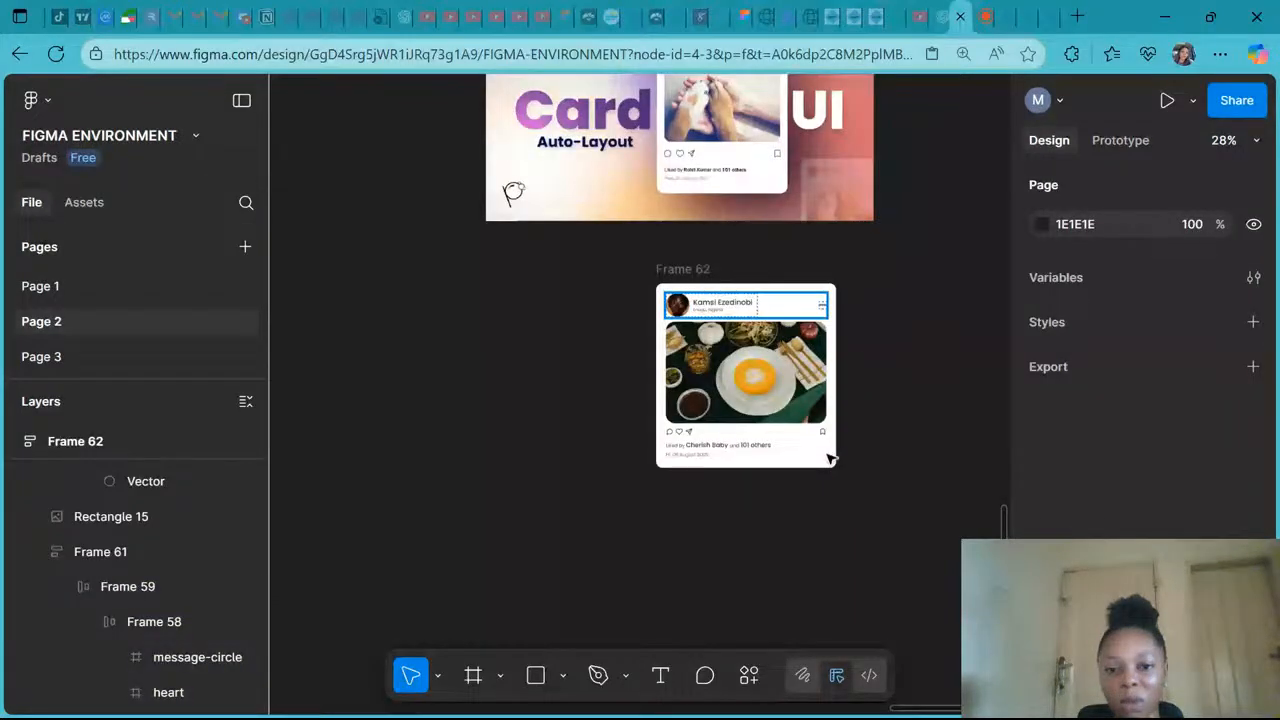
# - Select the post card, narrow it to about 299 wide, then undo the resize
pyautogui.click(829, 459)
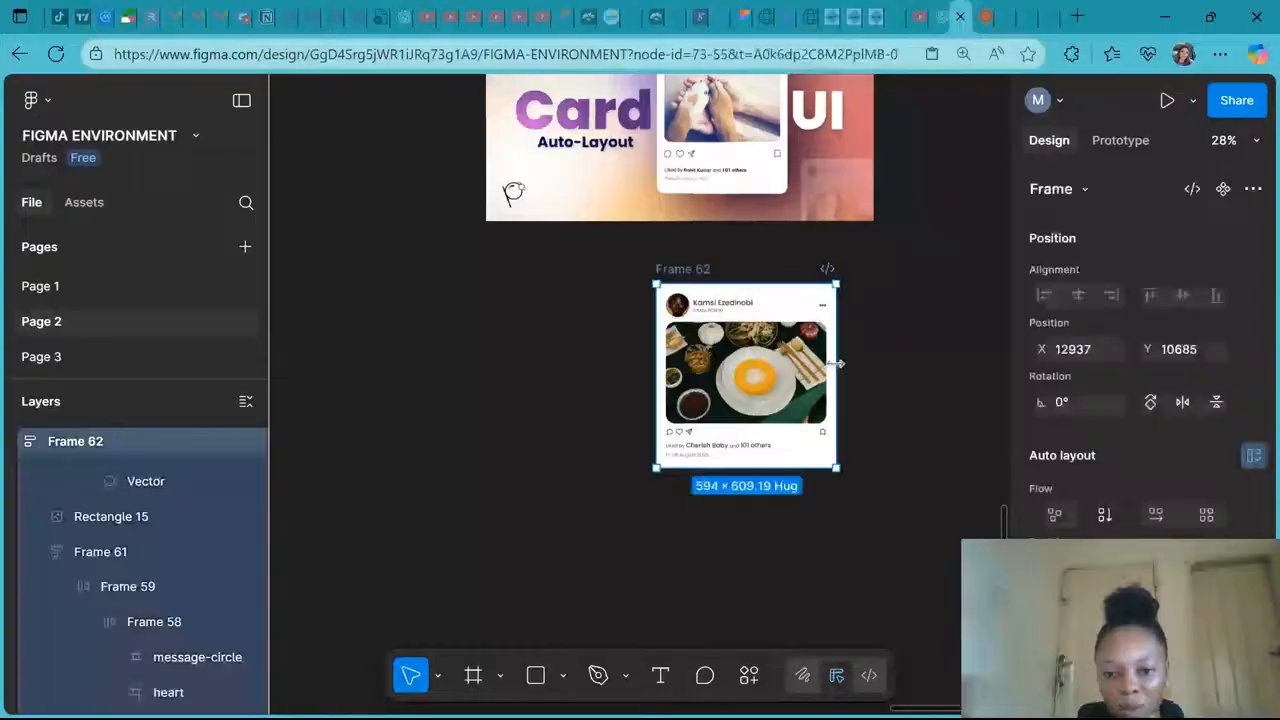
pyautogui.moveTo(839, 364); pyautogui.dragTo(763, 371)
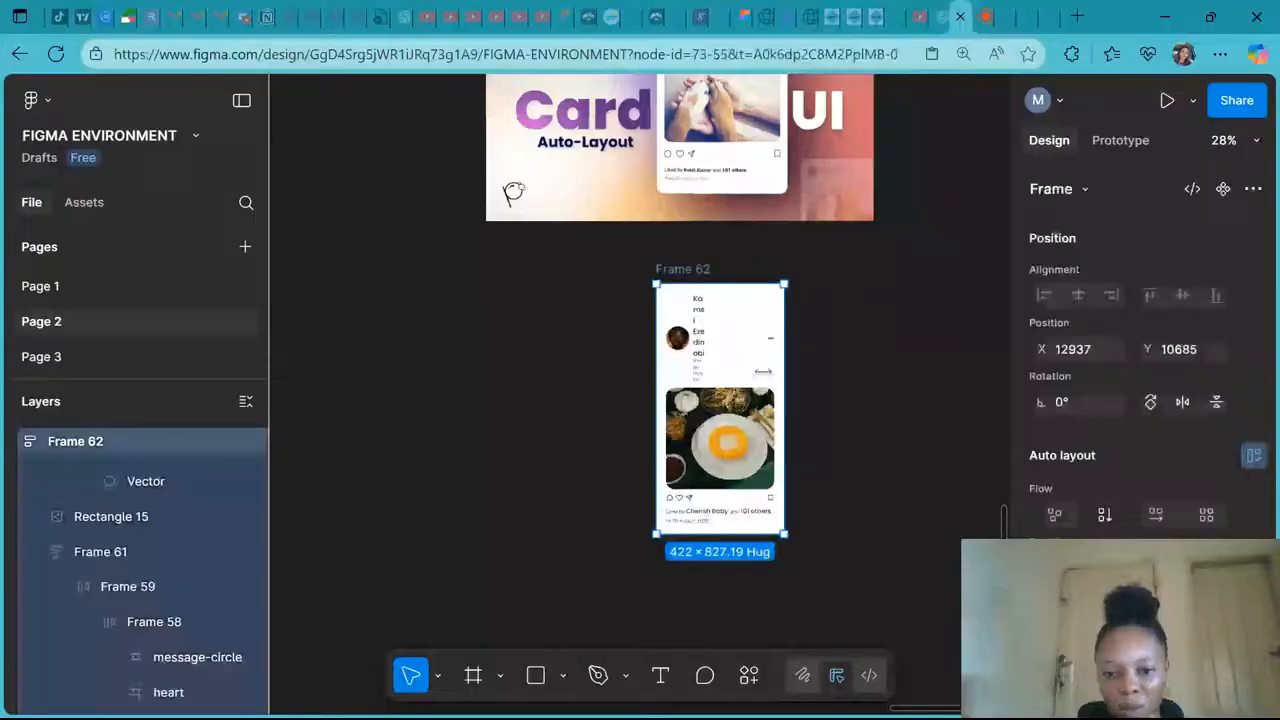
pyautogui.moveTo(763, 371); pyautogui.dragTo(749, 379)
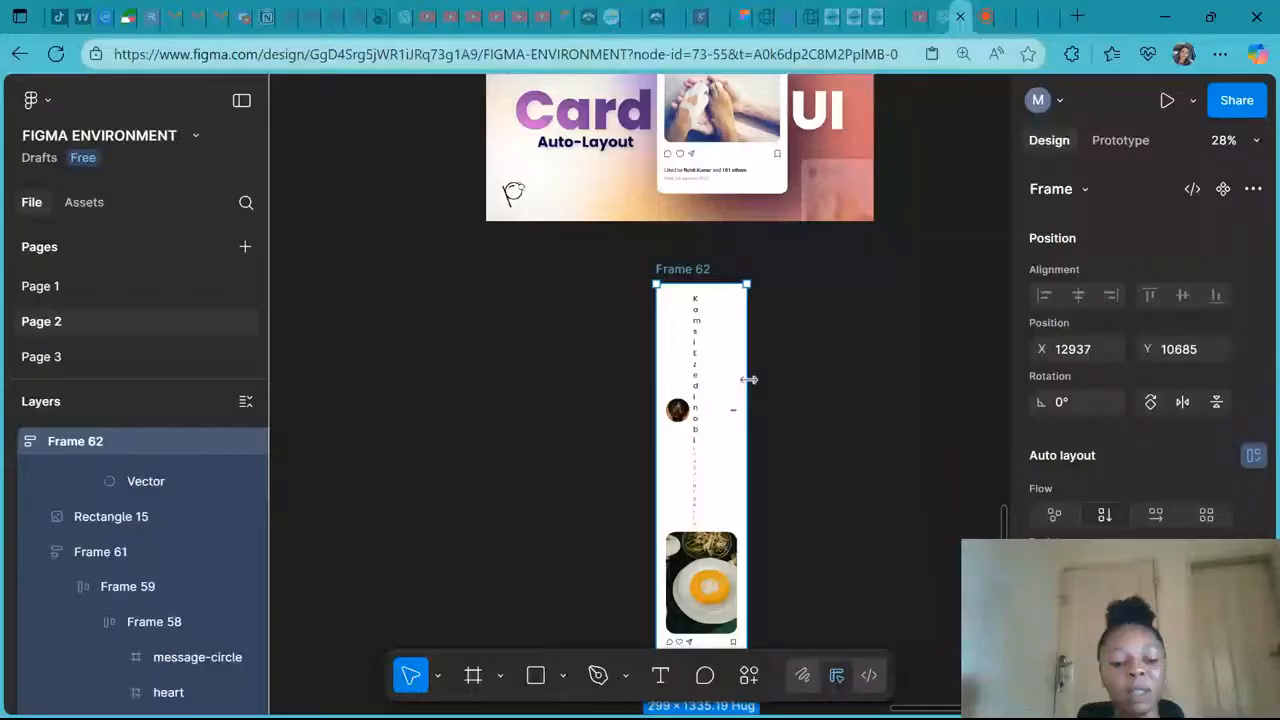
pyautogui.hotkey('ctrl', 'z')
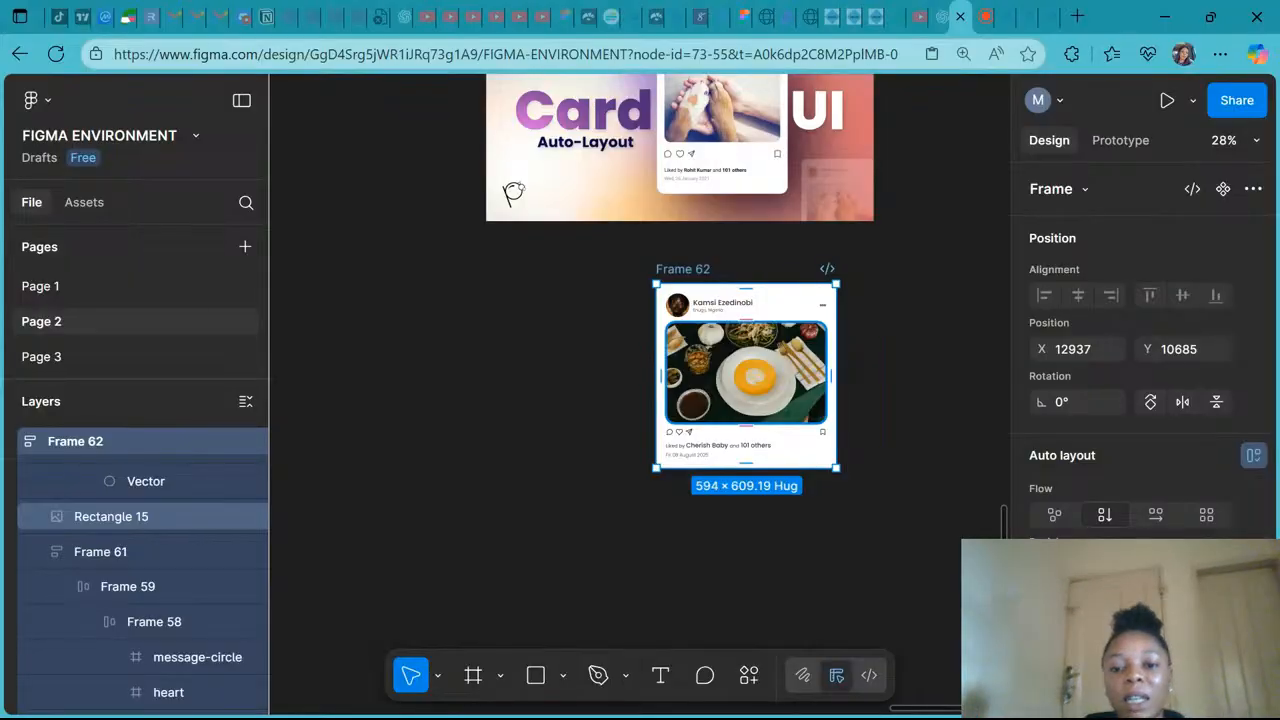
# - Draw a circle about 487 × 487 and swap it in to replace the post image
pyautogui.click(562, 677)
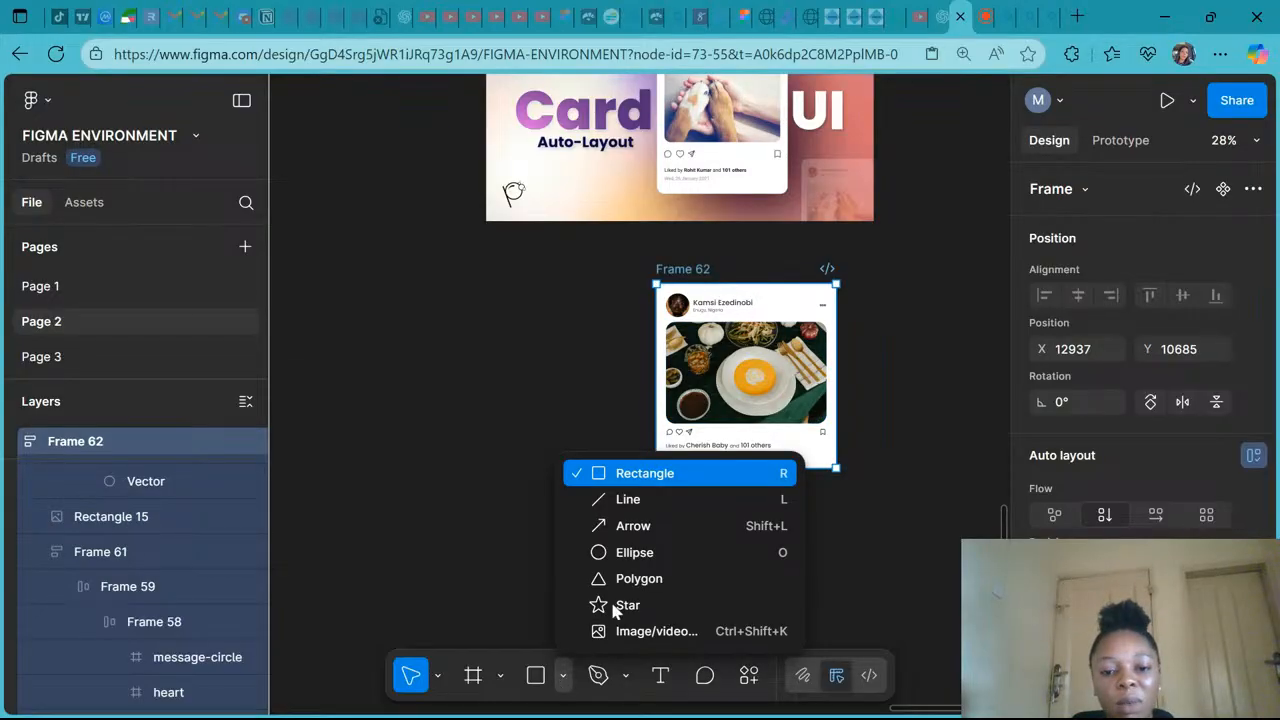
pyautogui.click(600, 552)
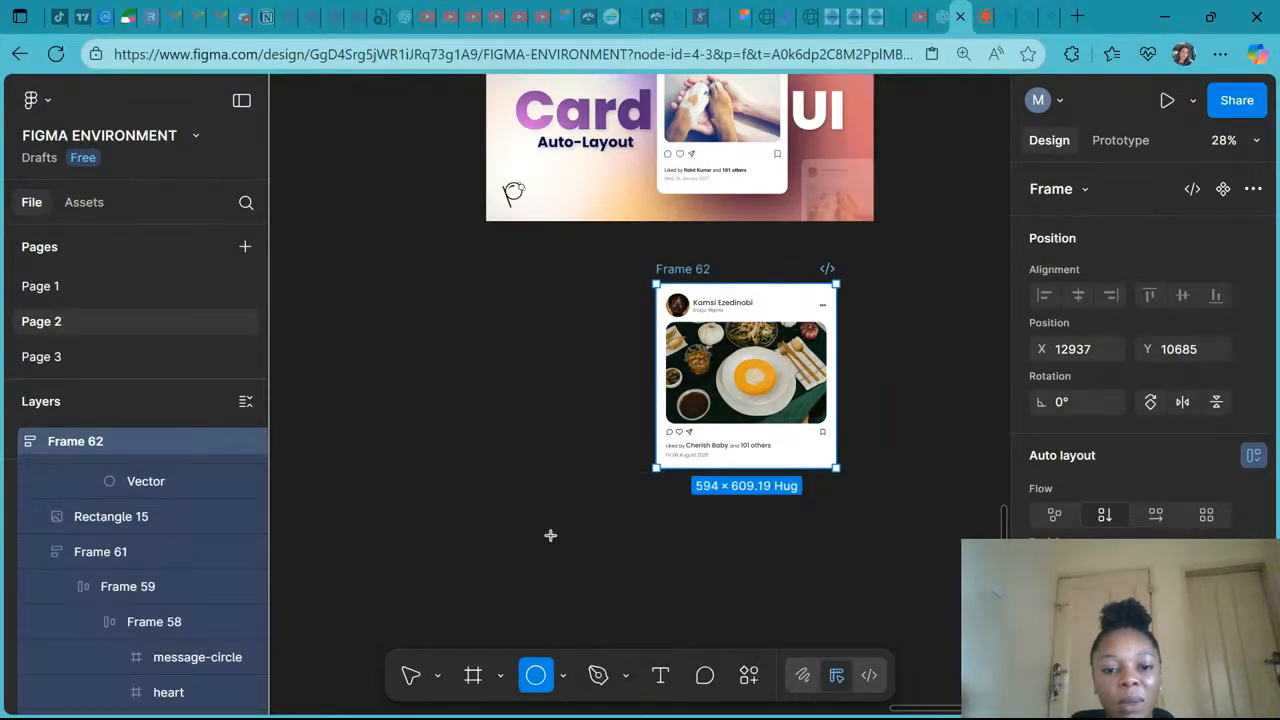
pyautogui.moveTo(423, 428)
pyautogui.mouseDown()
pyautogui.moveTo(549, 553)
pyautogui.moveTo(571, 557)
pyautogui.mouseUp()
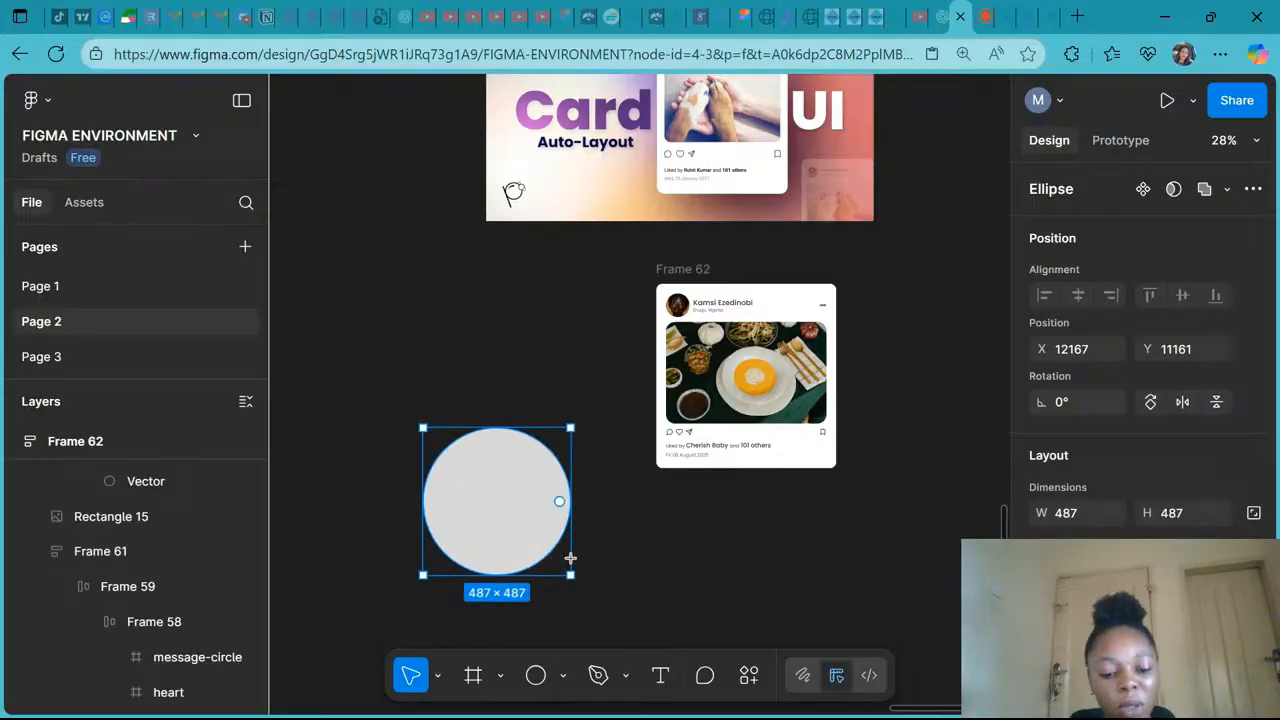
pyautogui.click(110, 516)
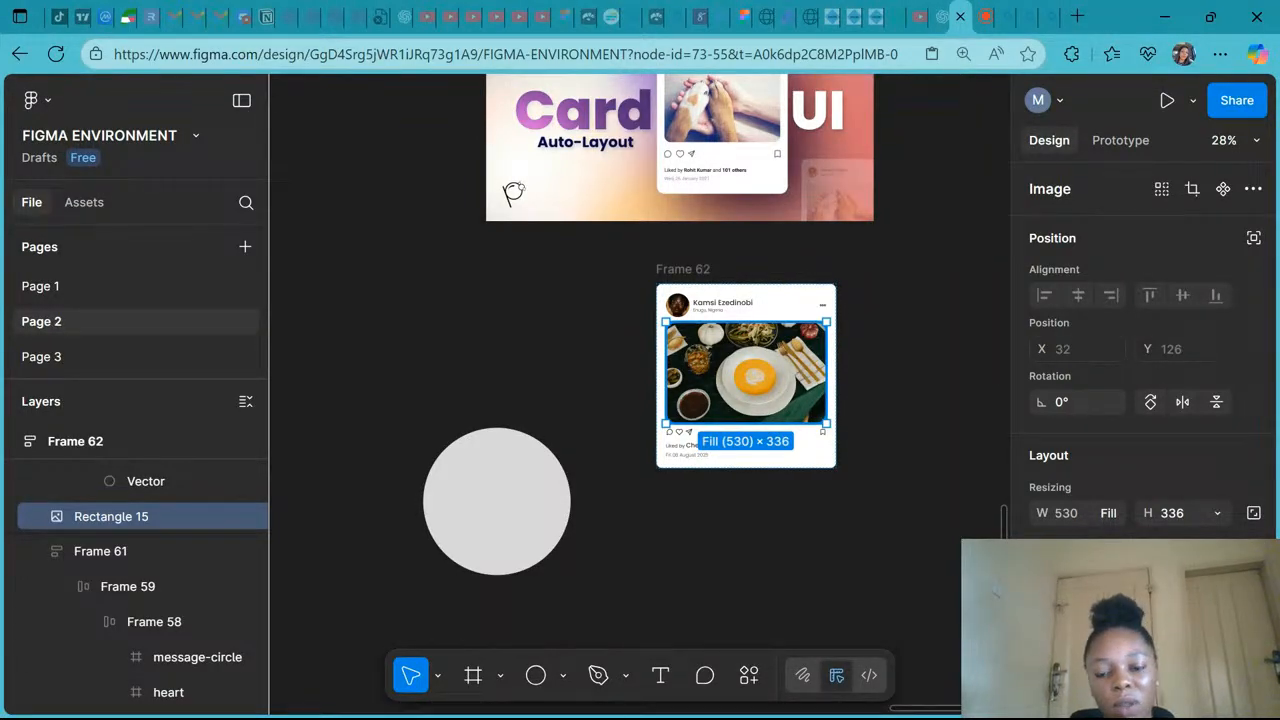
pyautogui.hotkey('ctrl', 'shift', 'r')
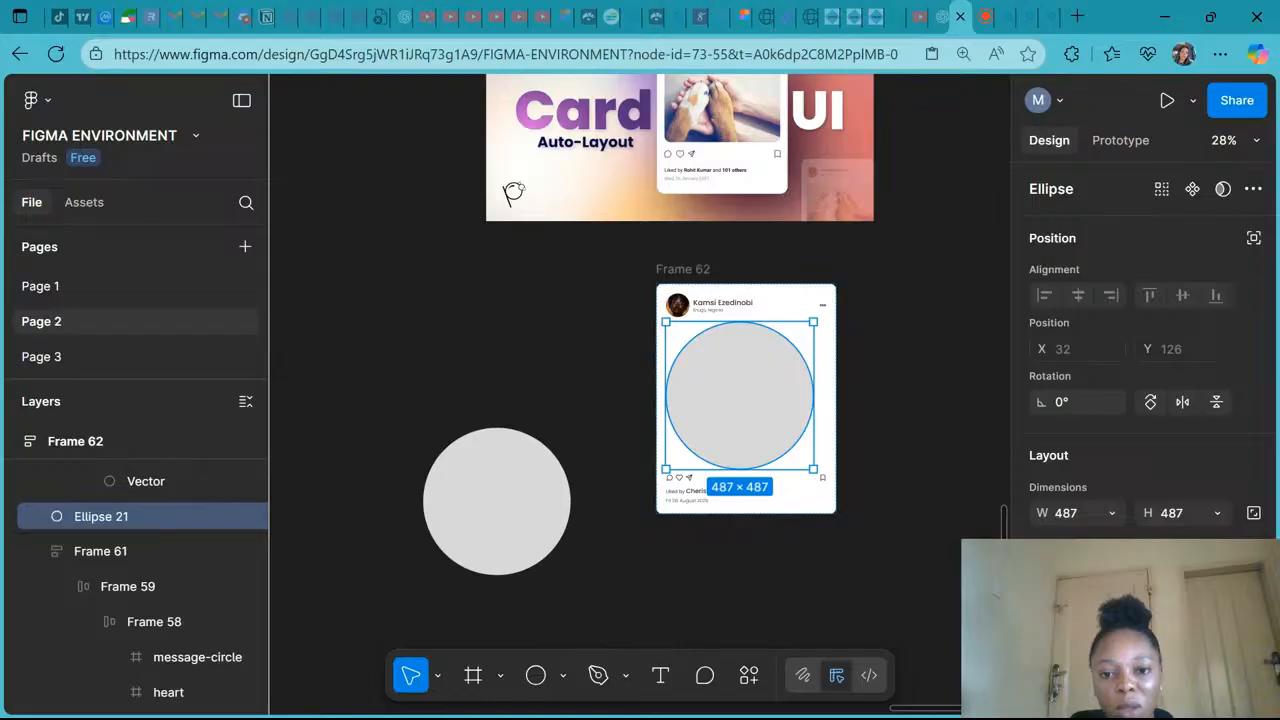
# - Scale the circle inside the card down to about 431 × 431
pyautogui.moveTo(665, 321); pyautogui.dragTo(693, 342)
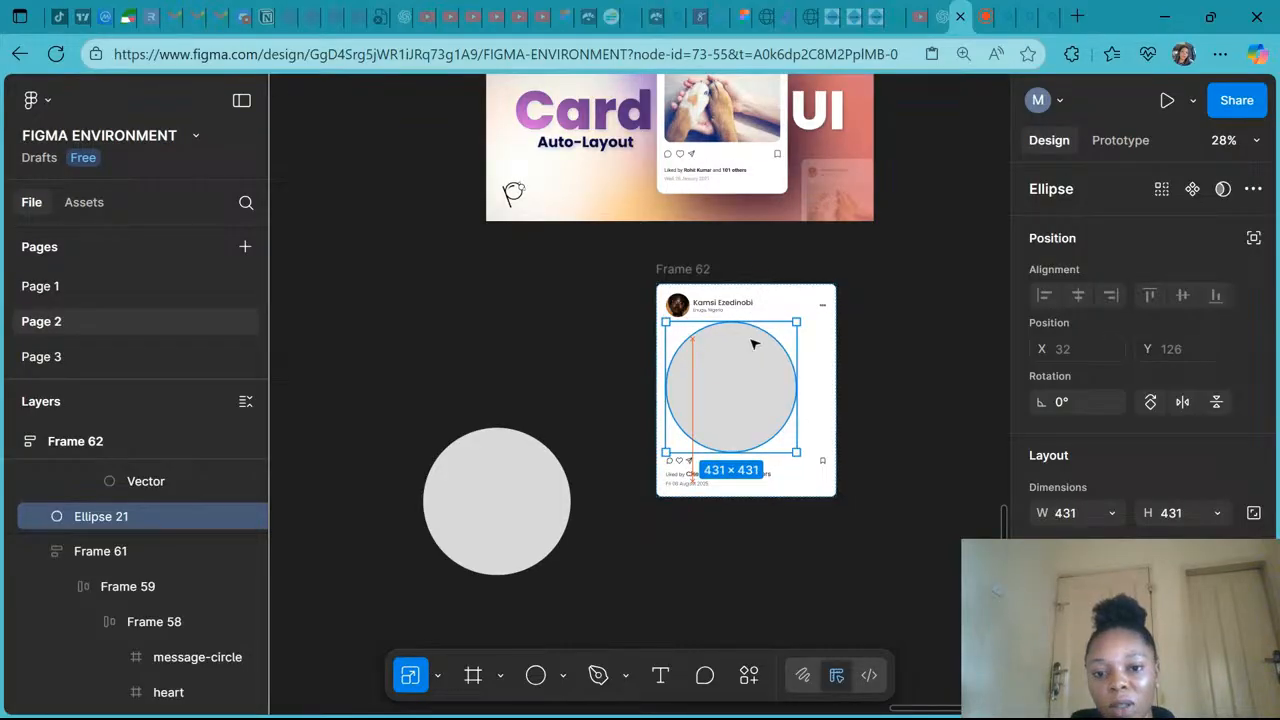
pyautogui.press('Escape')
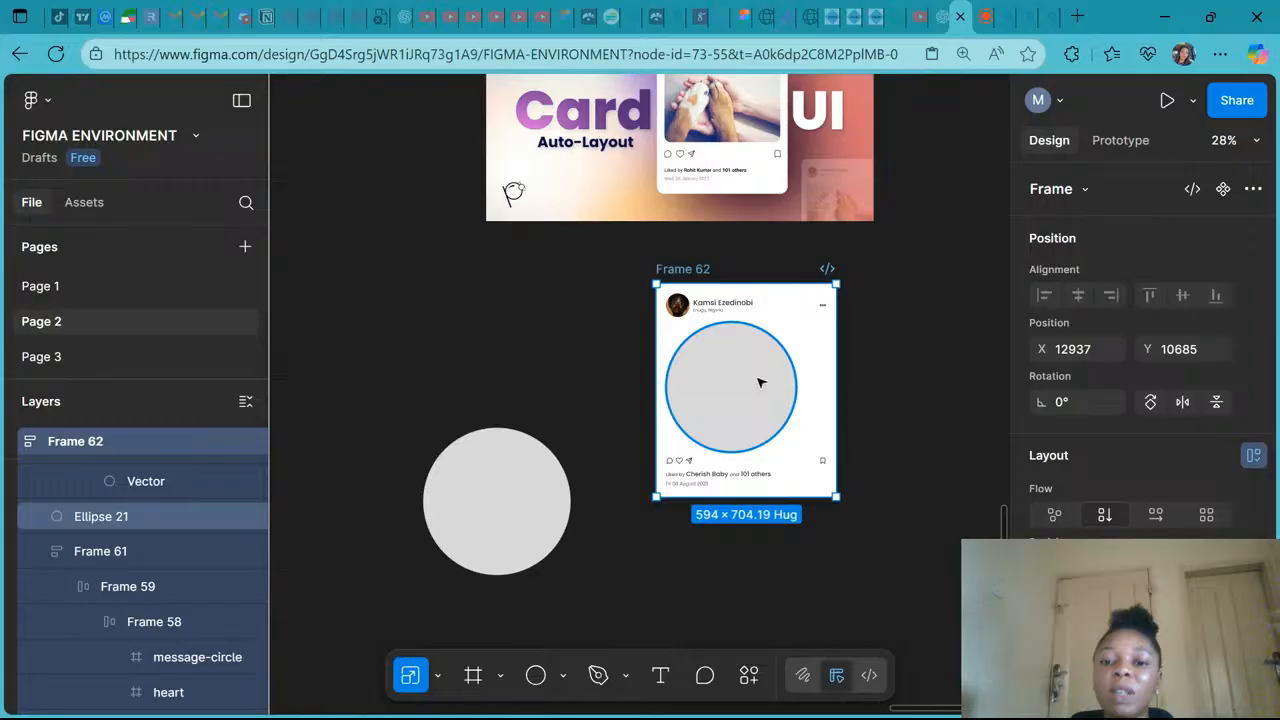
pyautogui.click(760, 382)
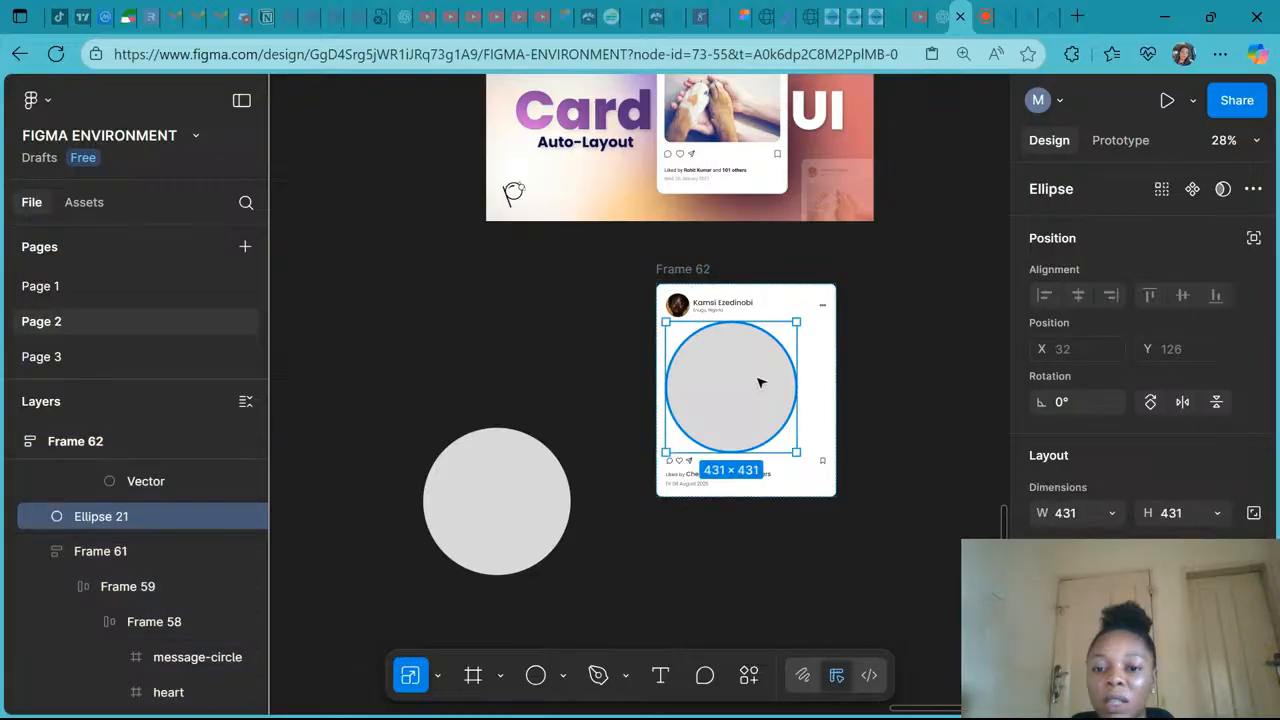
# - Fill the circle with an image uploaded from the computer, a man wearing a Trillion T-shirt
pyautogui.scroll(-3, 1100, 450)
pyautogui.click(1041, 493)
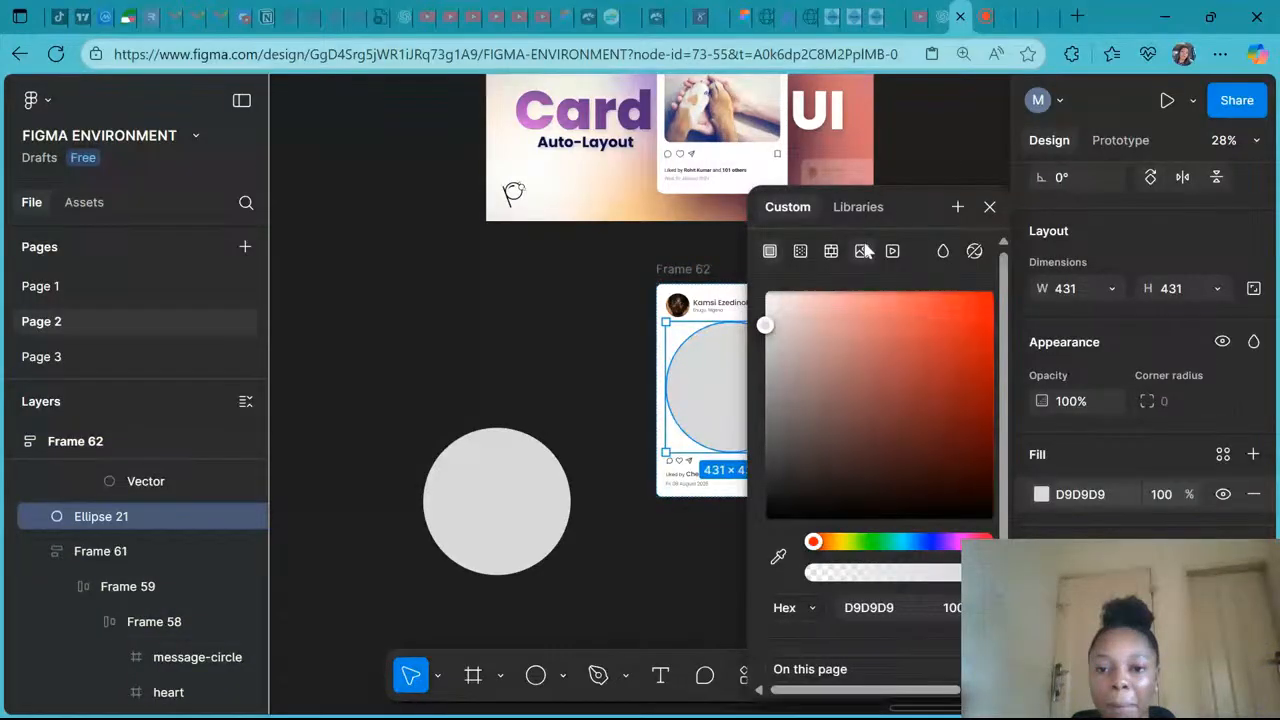
pyautogui.click(862, 251)
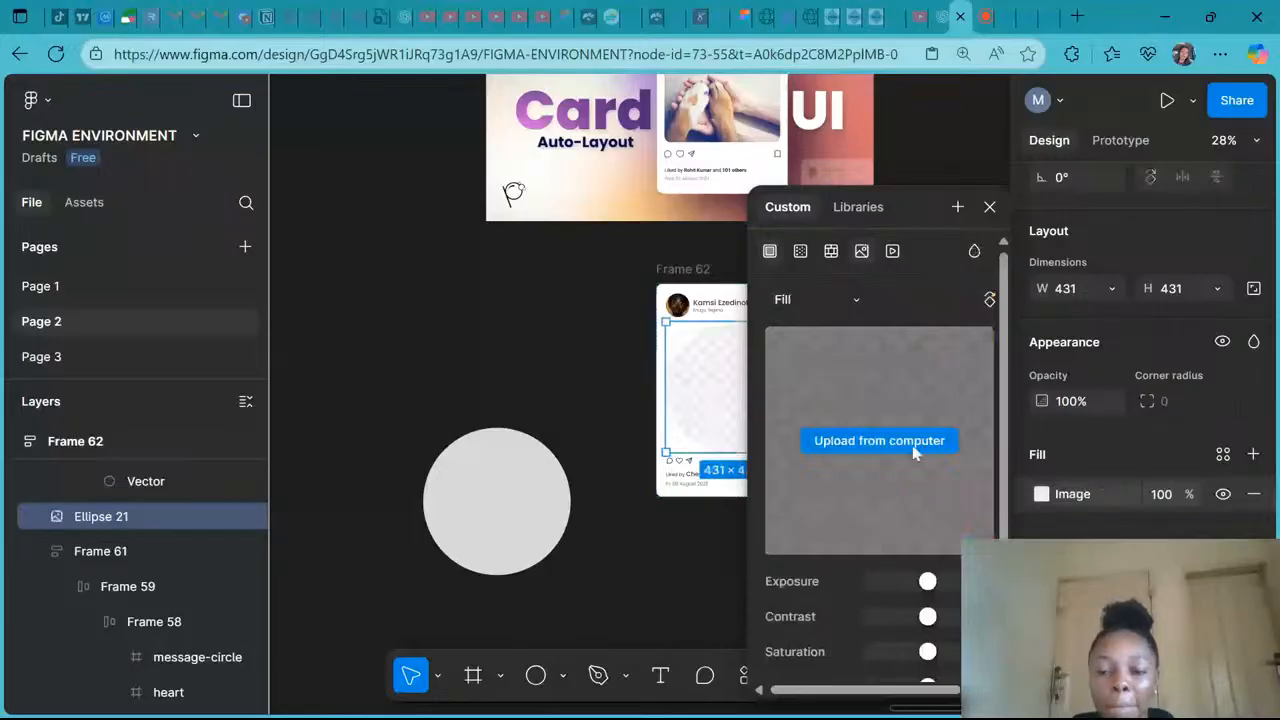
pyautogui.click(912, 445)
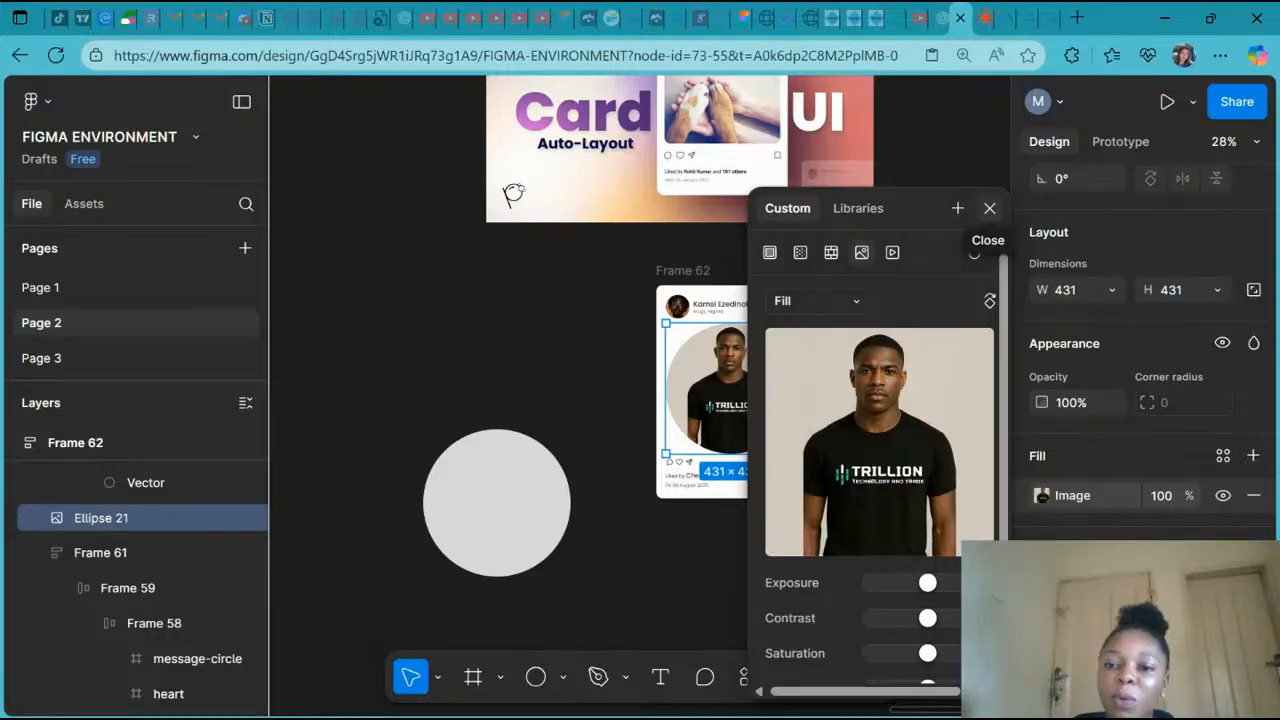
pyautogui.click(990, 208)
pyautogui.click(909, 434)
# - Center the circular image horizontally within the post card
pyautogui.scroll(2, 909, 434)
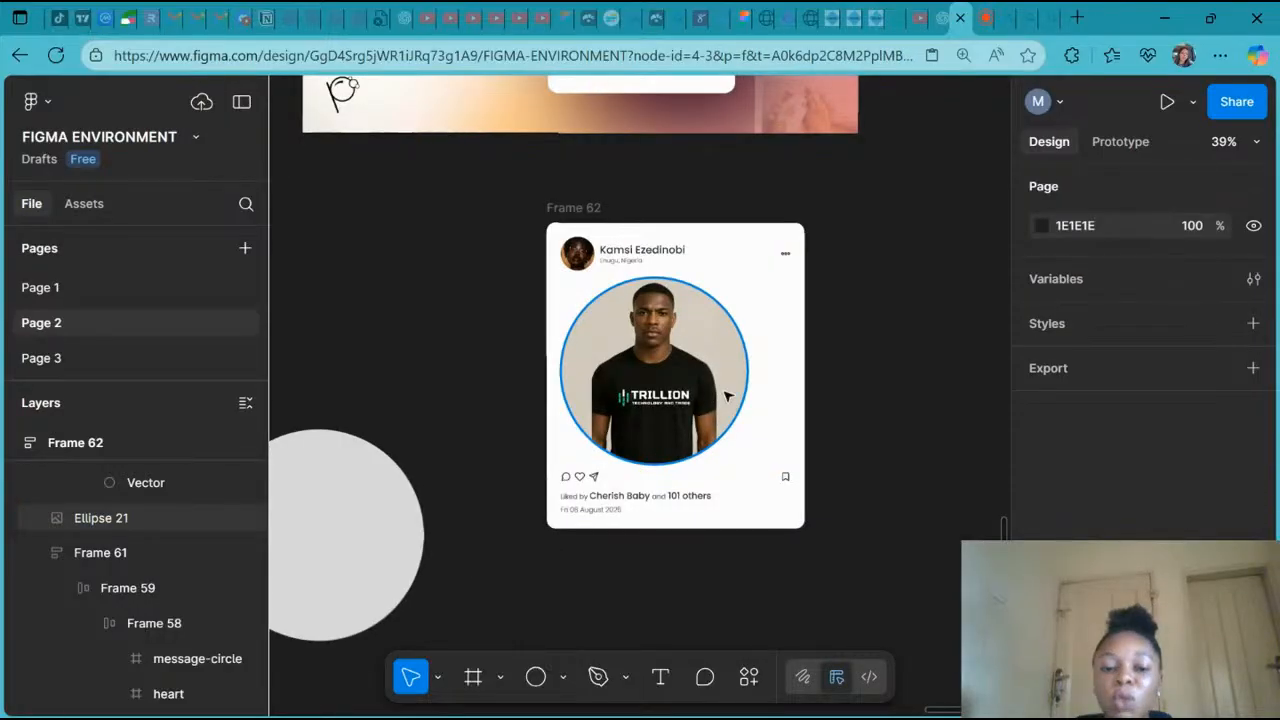
pyautogui.click(727, 397)
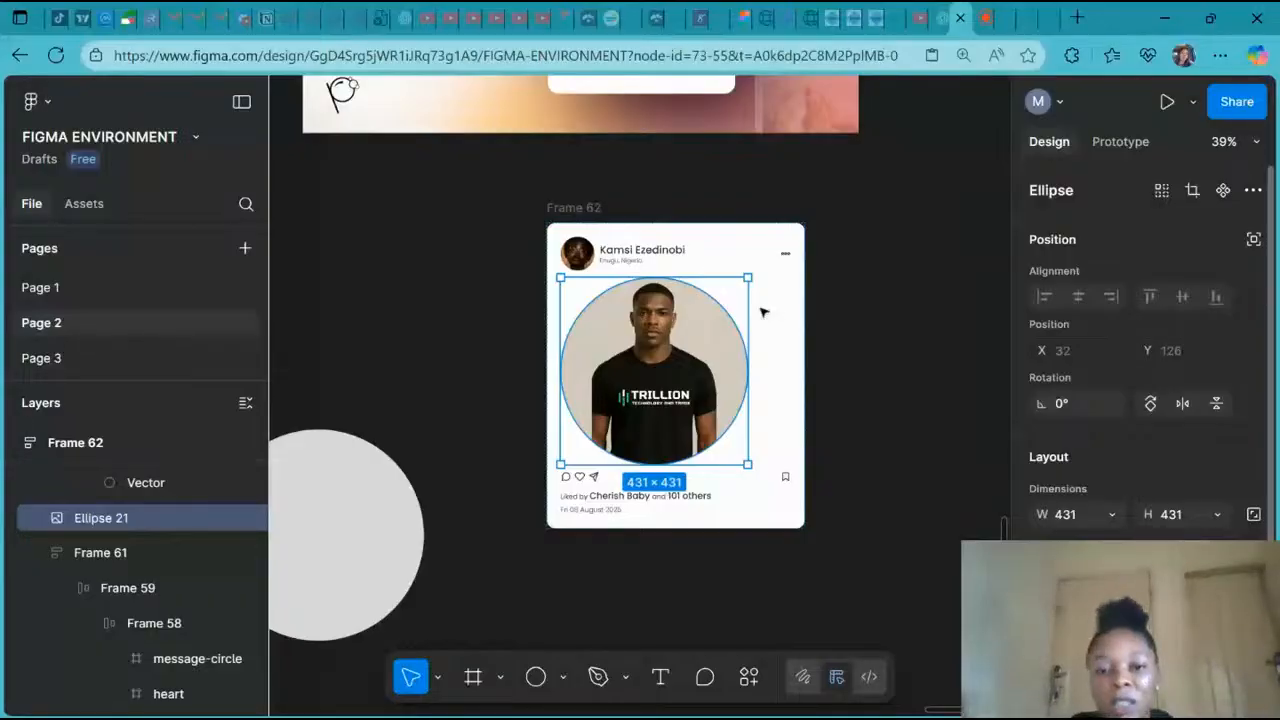
pyautogui.click(615, 237)
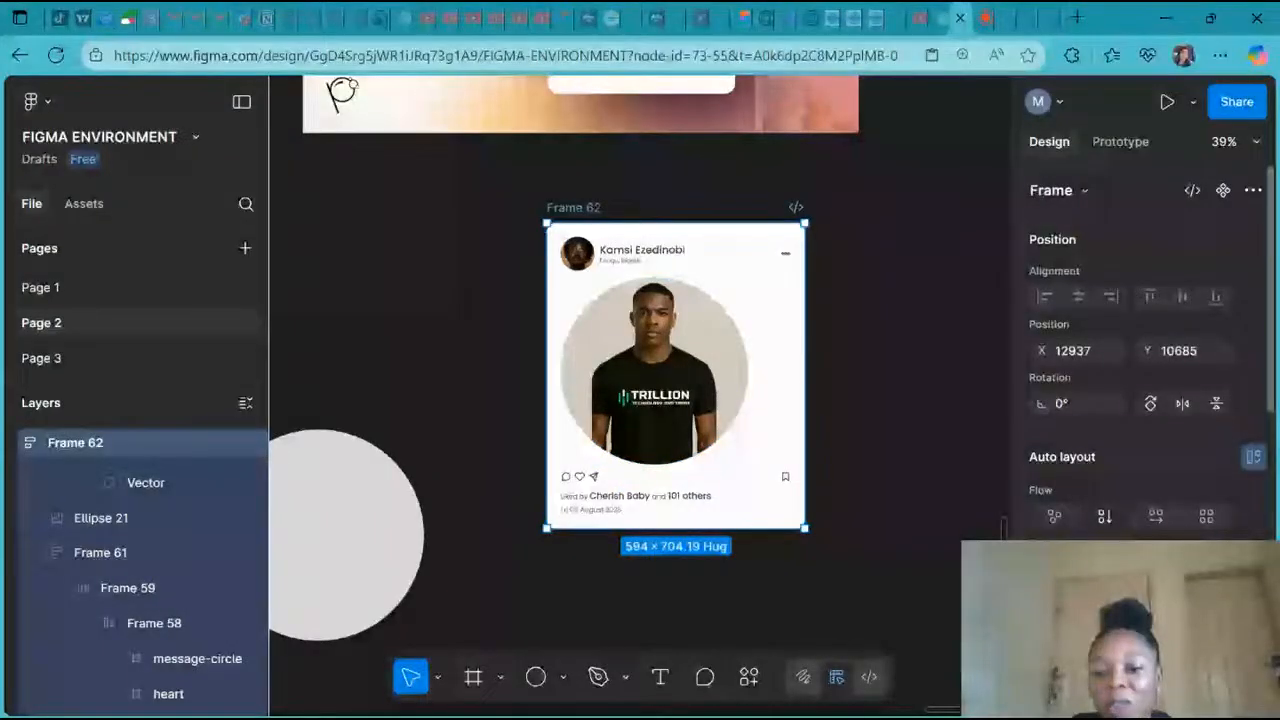
pyautogui.hotkey('alt', 'h')
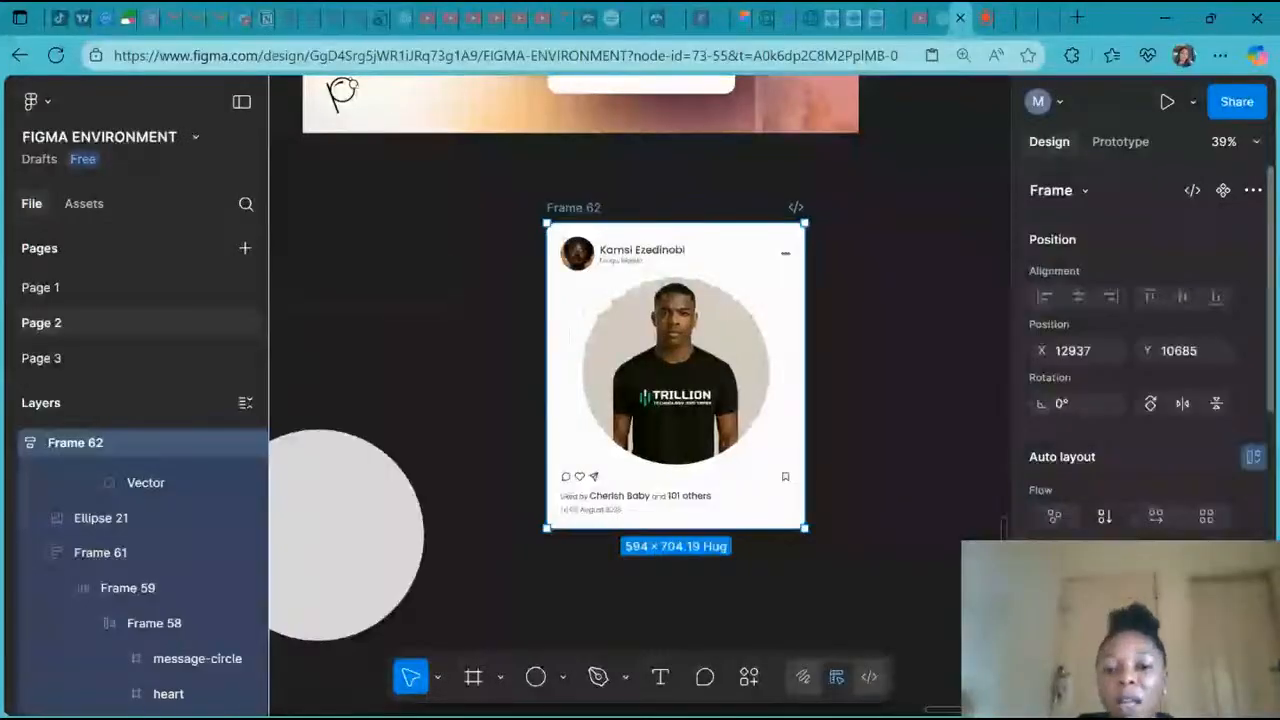
# - Edit the display name in the card header, inserting extra letters to lengthen the first name
pyautogui.doubleClick(634, 255)
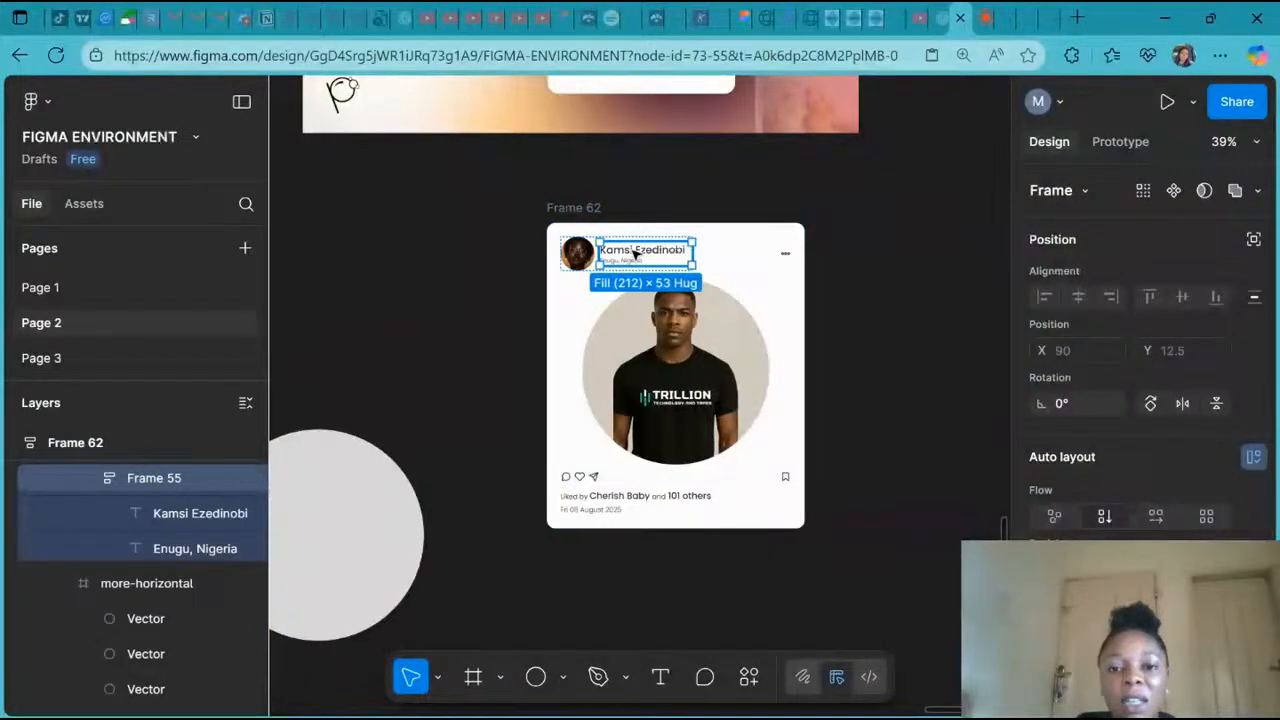
pyautogui.doubleClick(634, 252)
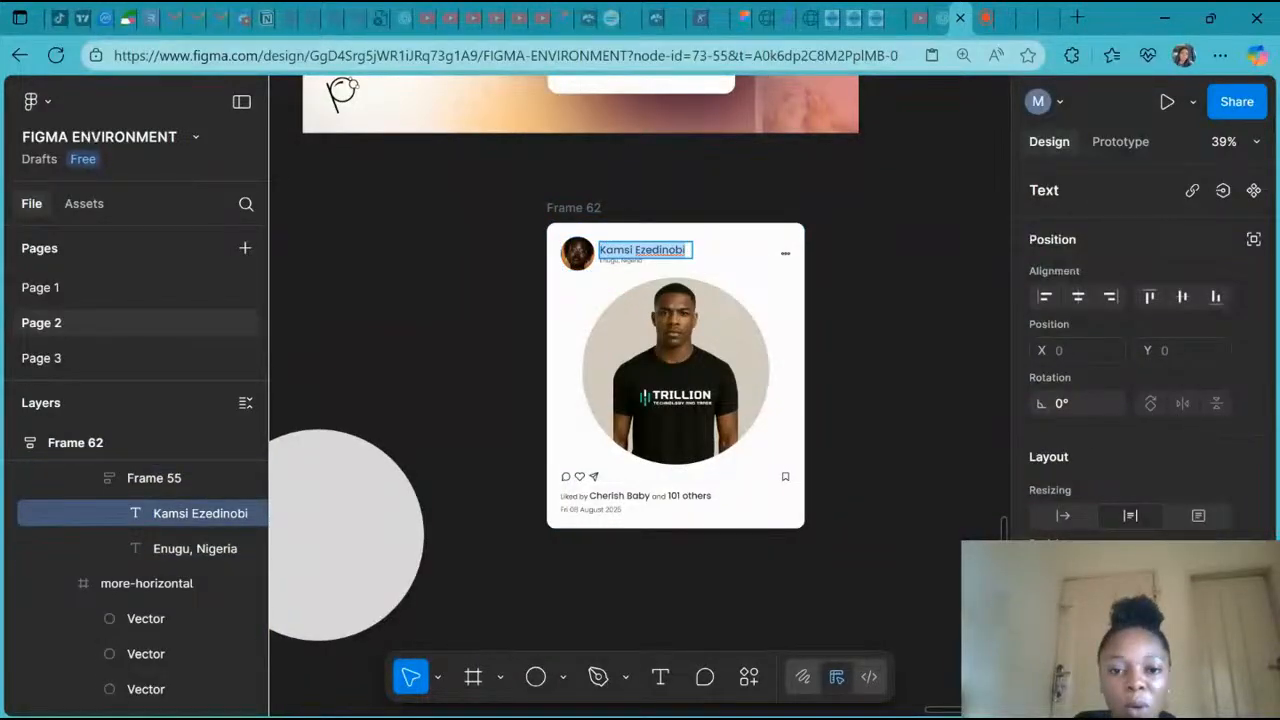
pyautogui.click(633, 250)
pyautogui.write('chukwu')
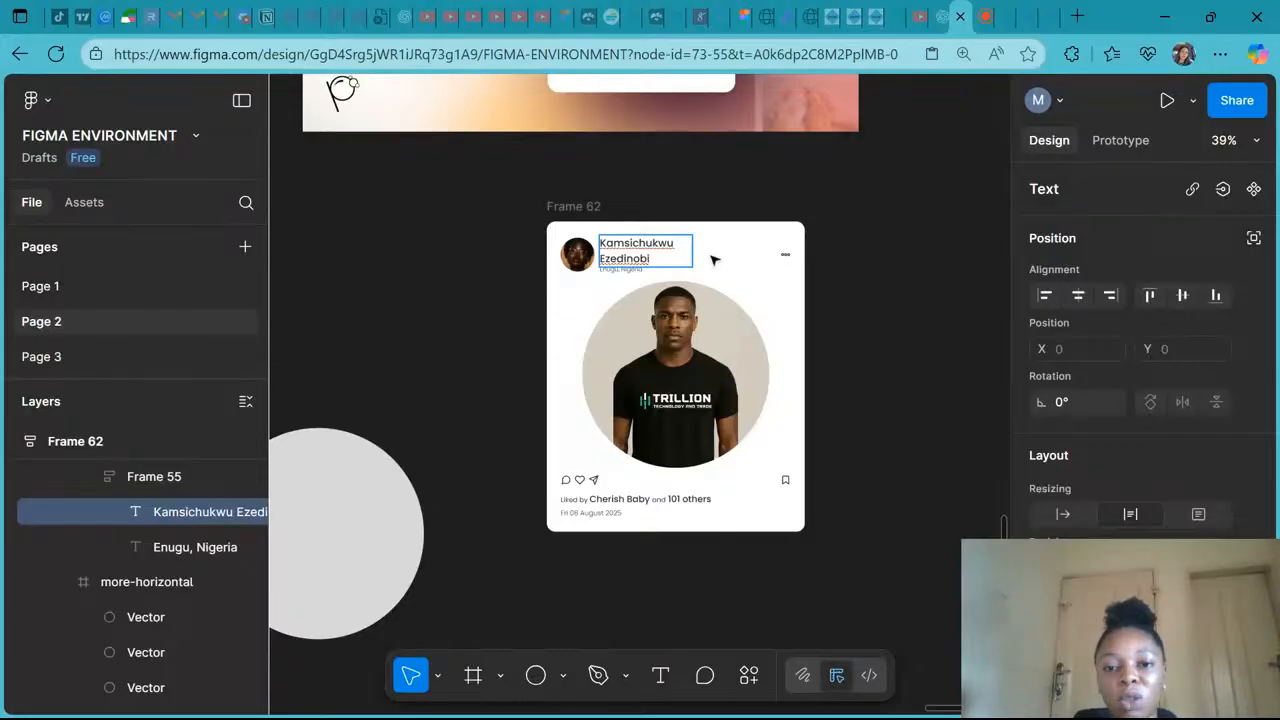
pyautogui.press('Escape')
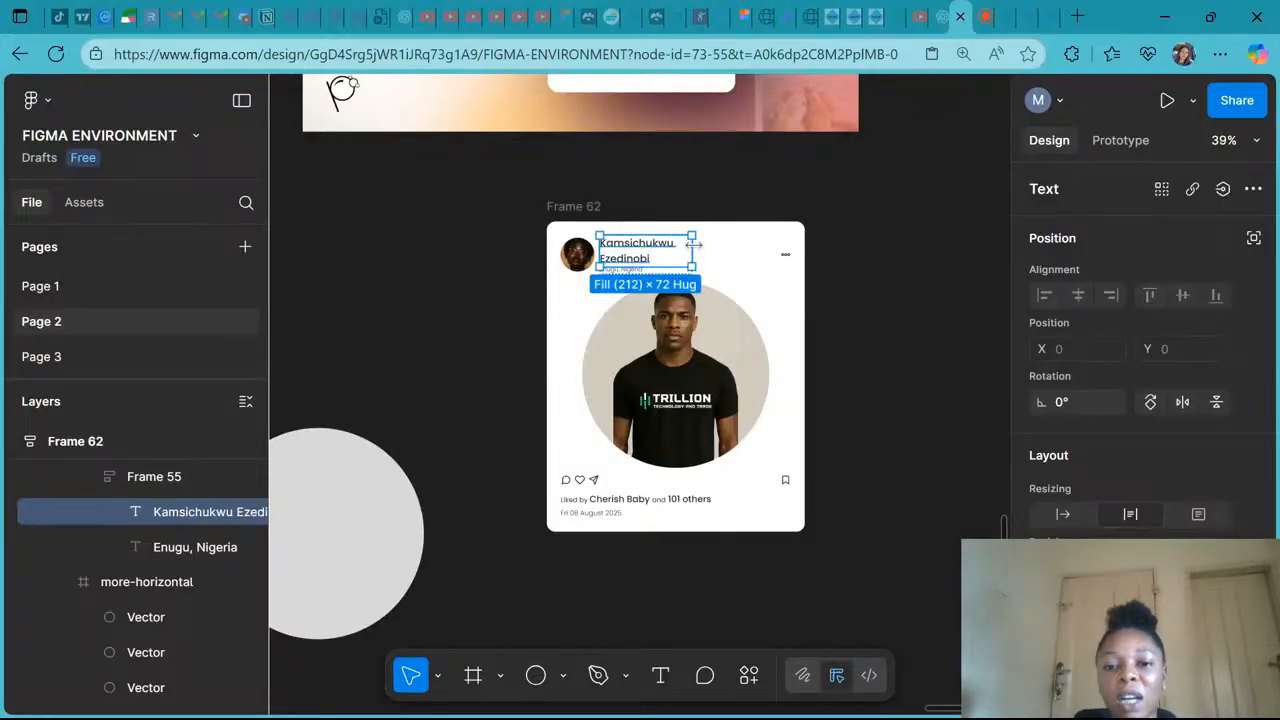
# - Try adjusting the name text box's width with its edge handle, keeping it at Fill container
pyautogui.moveTo(693, 244)
pyautogui.mouseDown()
pyautogui.moveTo(728, 245)
pyautogui.moveTo(695, 244)
pyautogui.mouseUp()
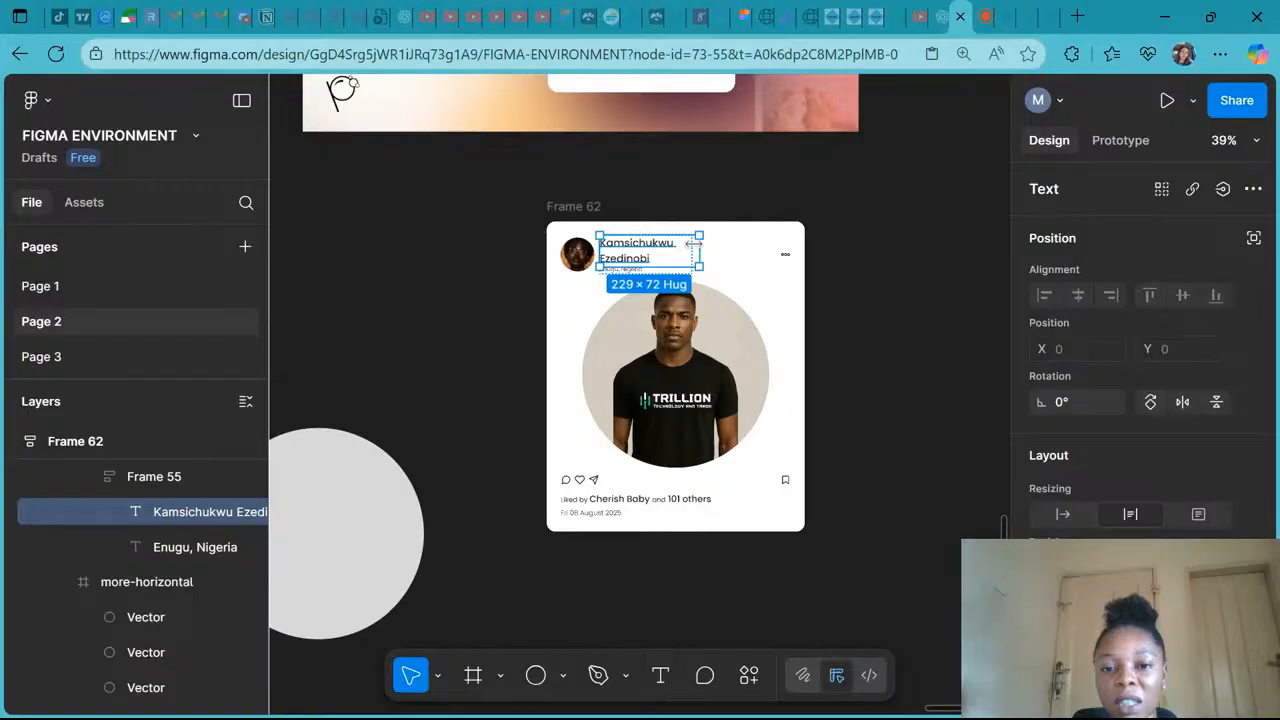
pyautogui.moveTo(693, 244); pyautogui.dragTo(686, 244)
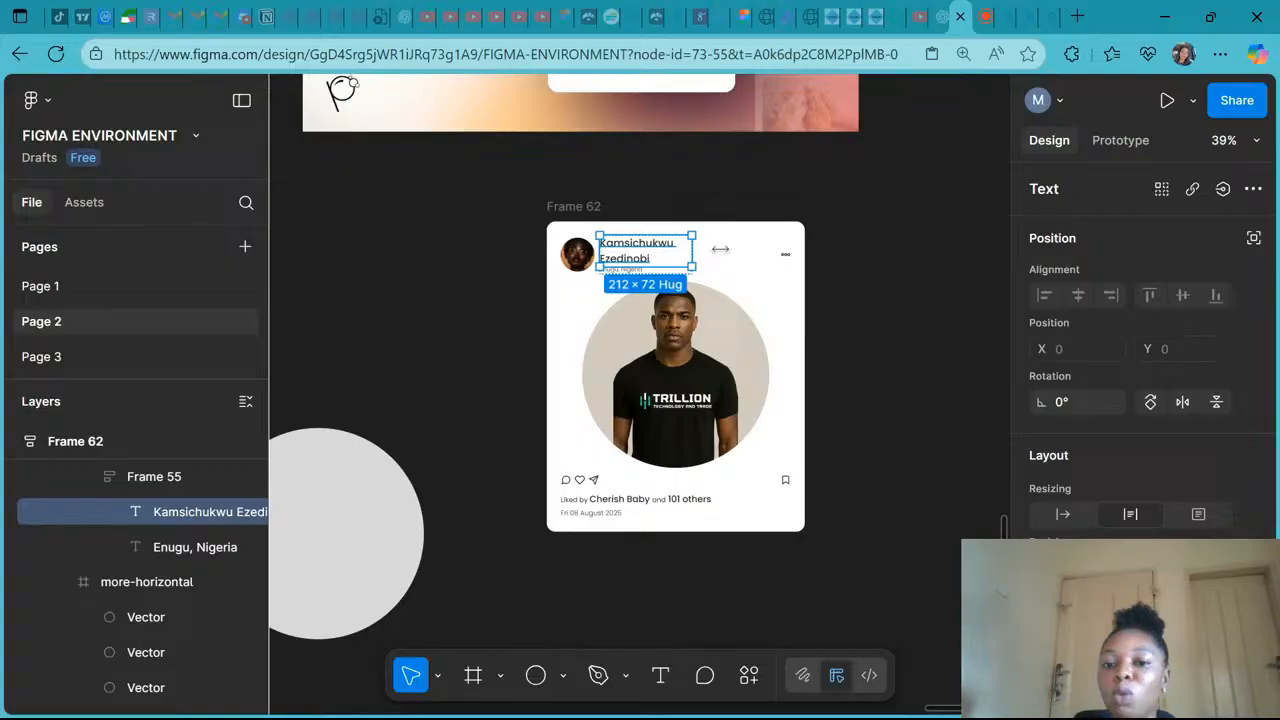
pyautogui.moveTo(732, 249); pyautogui.dragTo(745, 249)
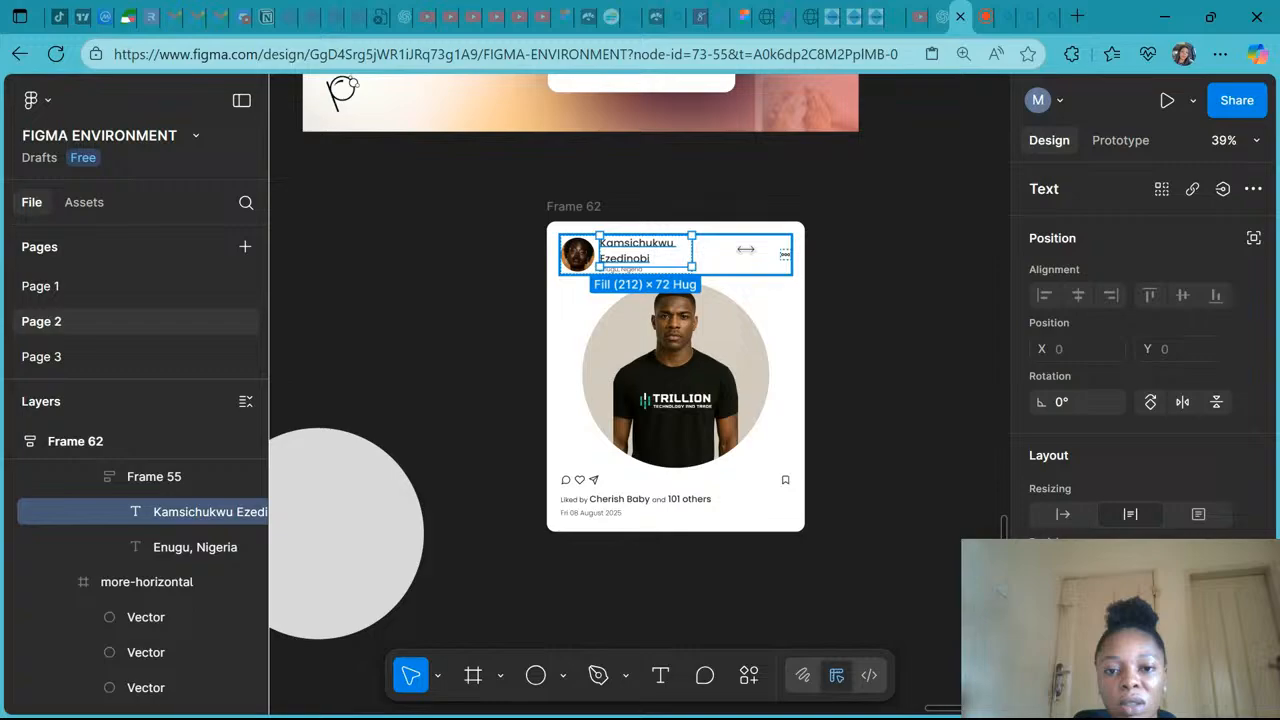
pyautogui.moveTo(720, 251); pyautogui.dragTo(692, 251)
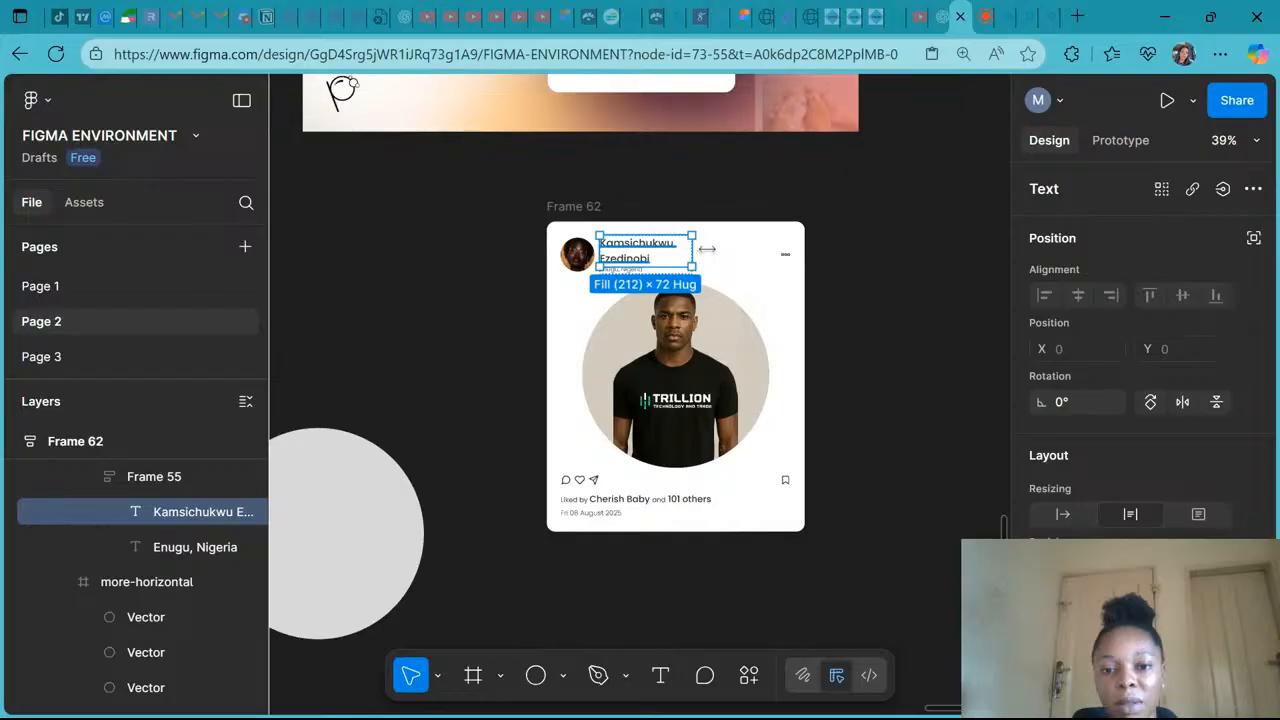
# - Widen the name text box with its edge handle so the full name fits on one line
pyautogui.moveTo(707, 248); pyautogui.dragTo(738, 248)
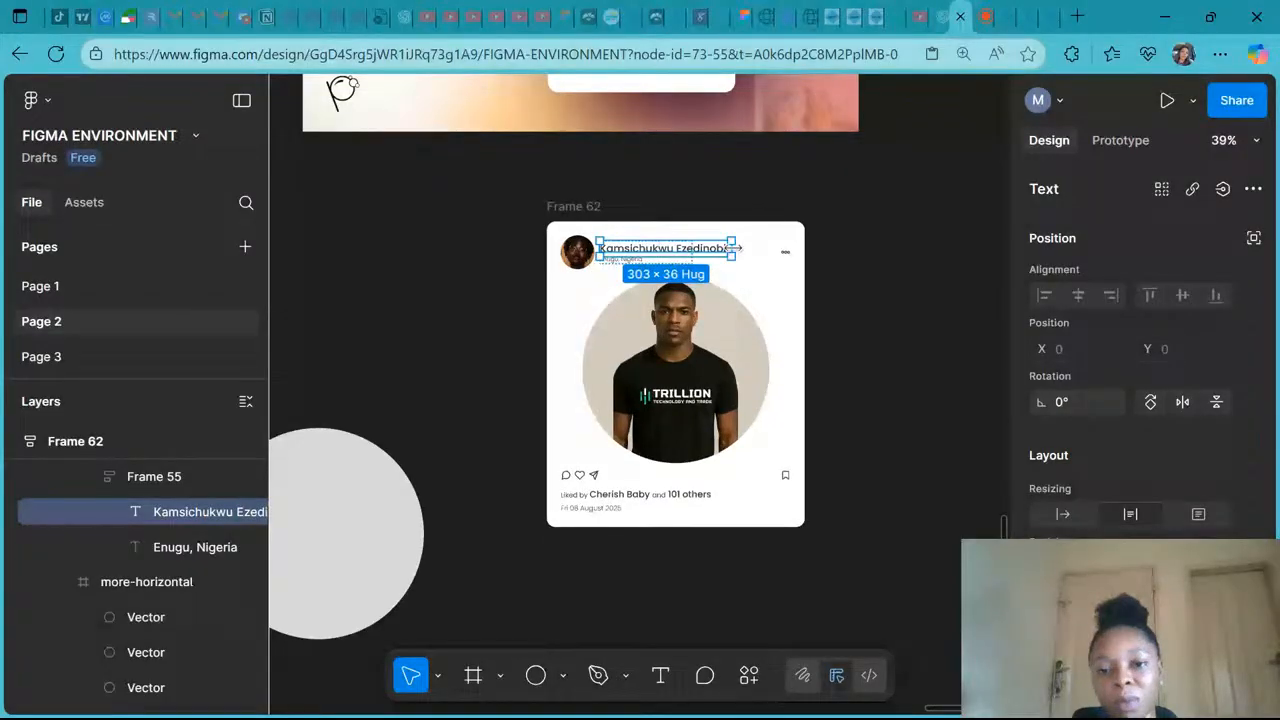
pyautogui.press('Escape')
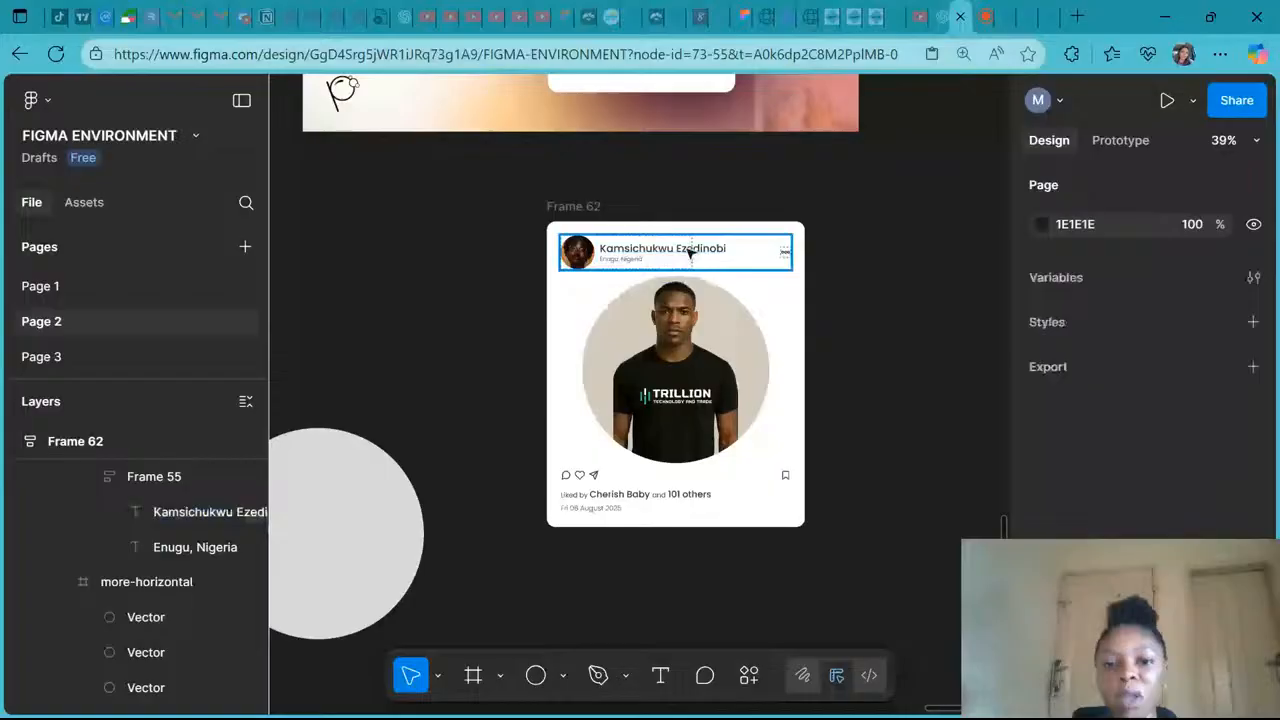
# - Resize the frame holding the name and location so its width hugs its contents
pyautogui.click(691, 255)
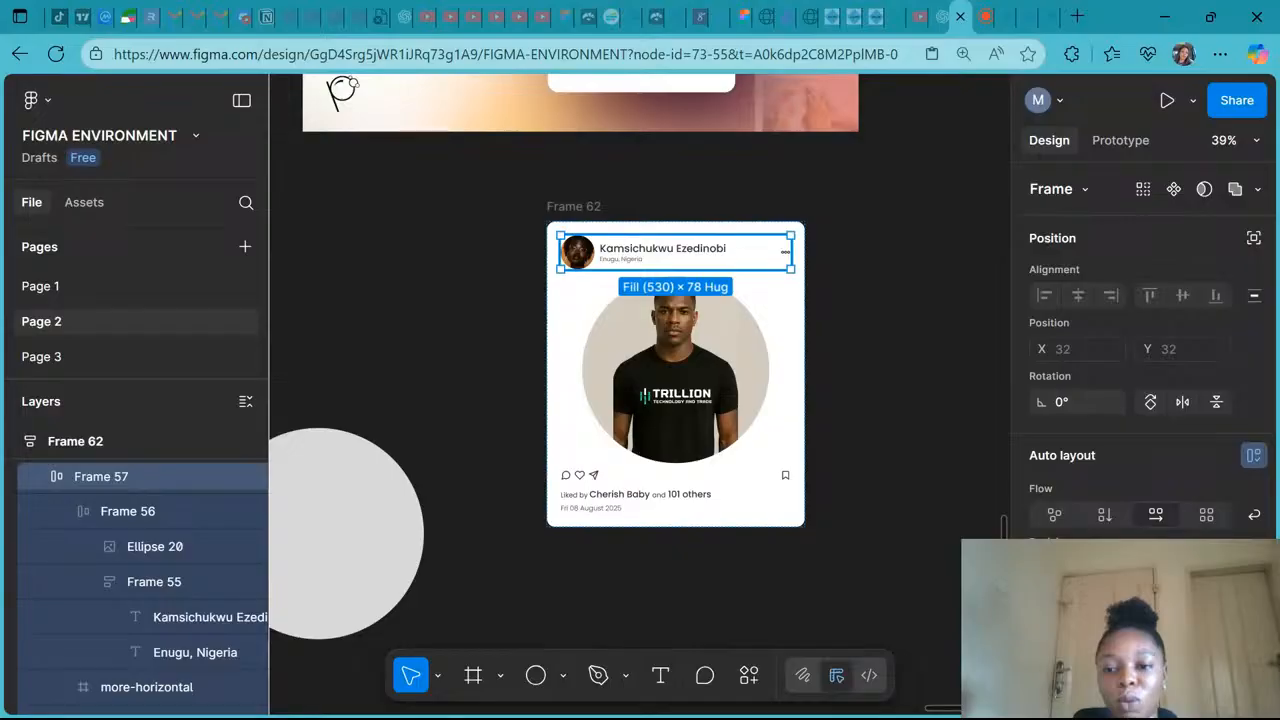
pyautogui.click(712, 252)
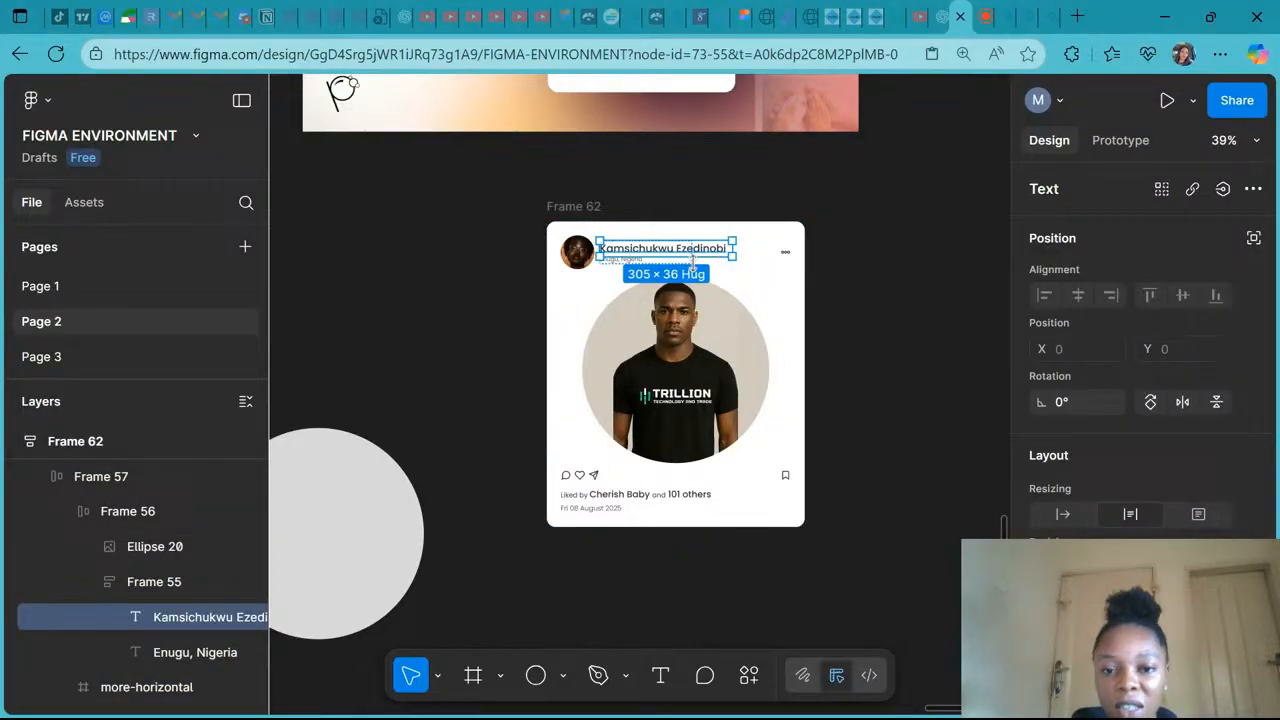
pyautogui.click(119, 585)
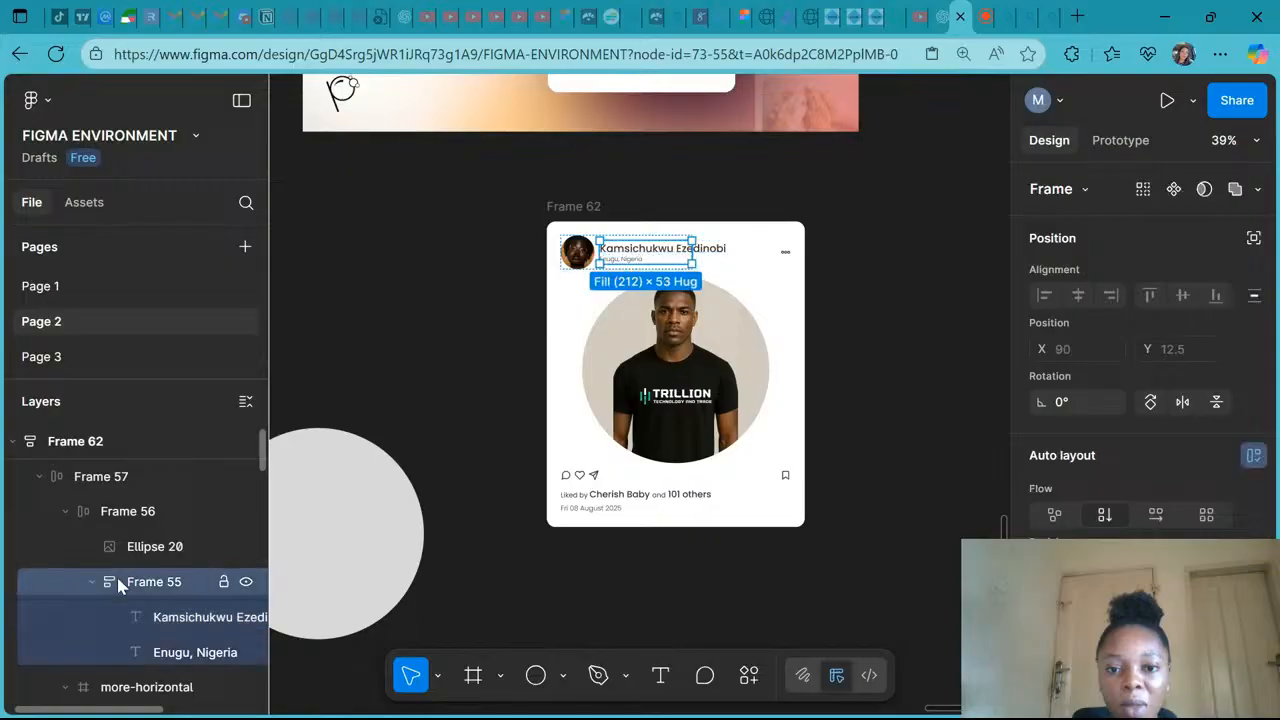
pyautogui.click(157, 617)
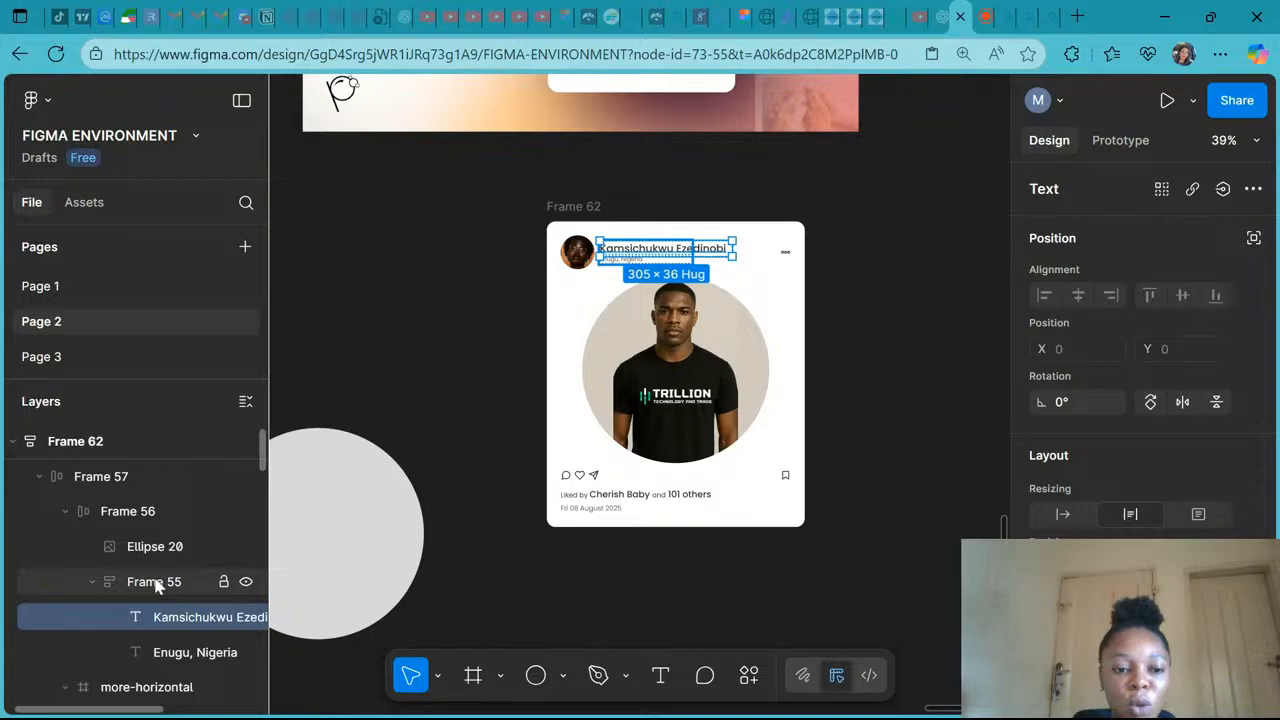
pyautogui.click(157, 587)
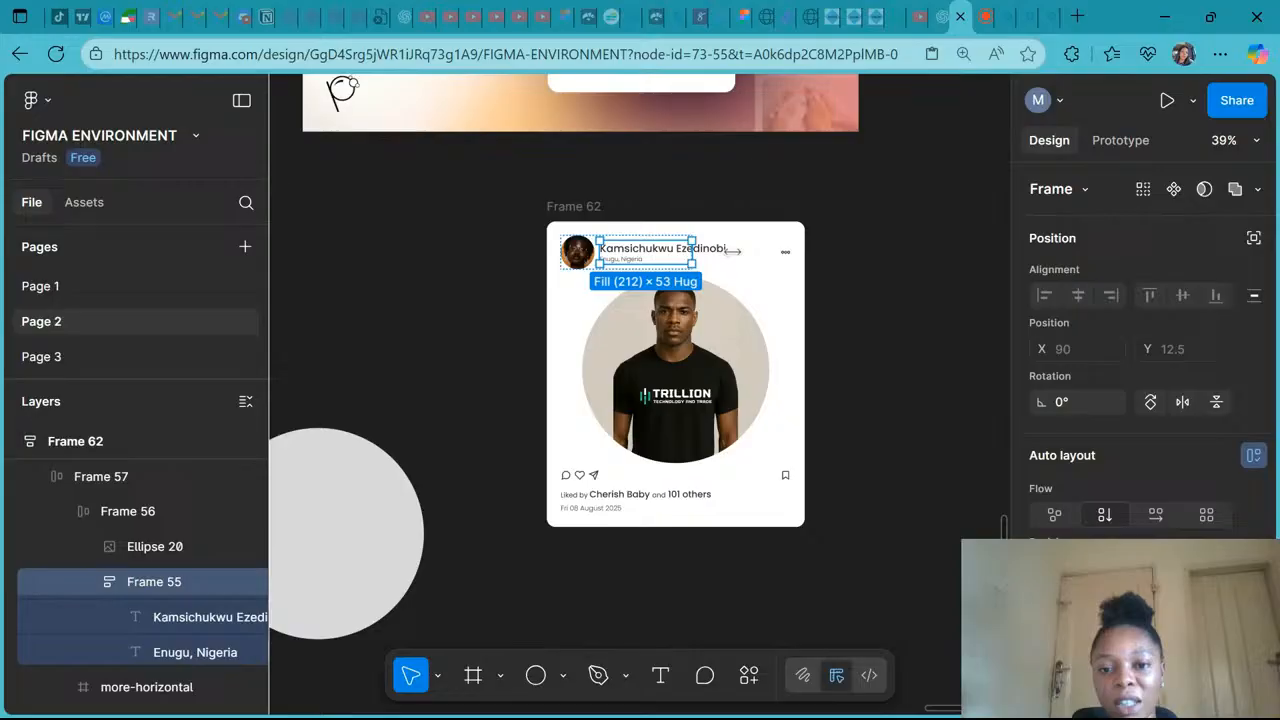
pyautogui.moveTo(733, 251); pyautogui.dragTo(733, 256)
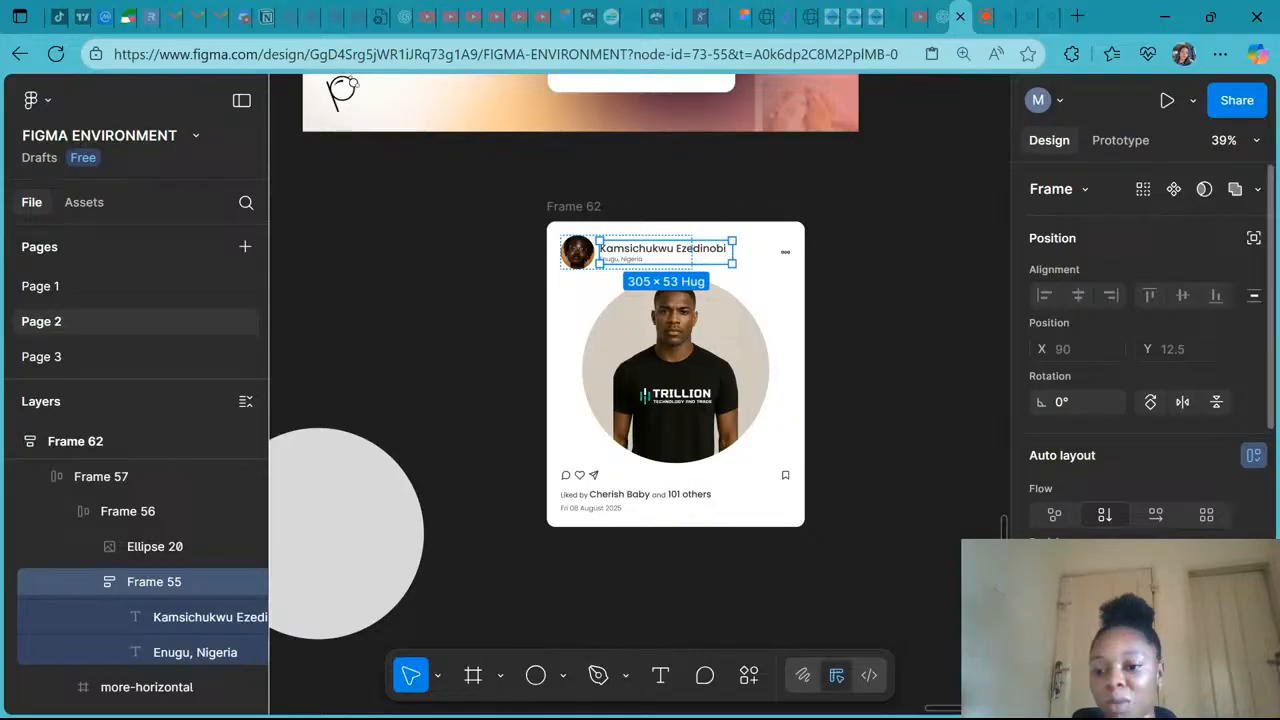
# - Inspect the card's header frames in the layer hierarchy and the header row's auto layout settings
pyautogui.click(1112, 568)
pyautogui.click(1134, 542)
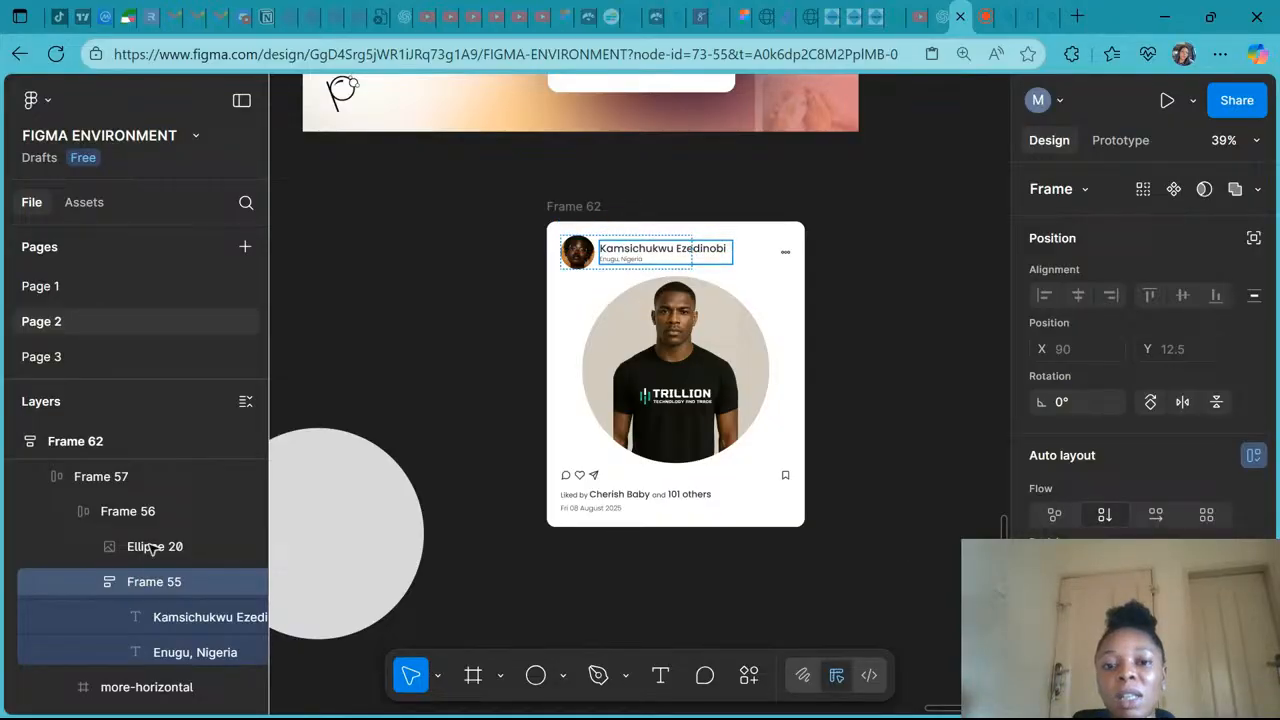
pyautogui.click(128, 511)
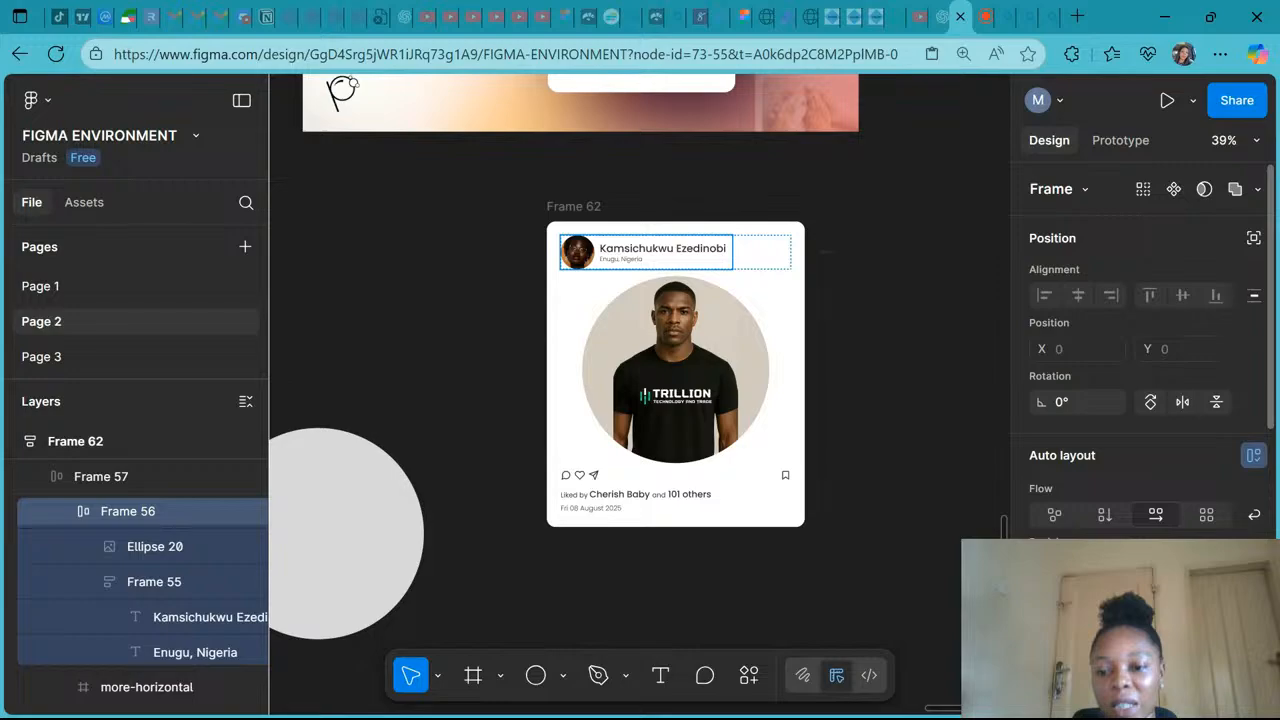
pyautogui.click(101, 479)
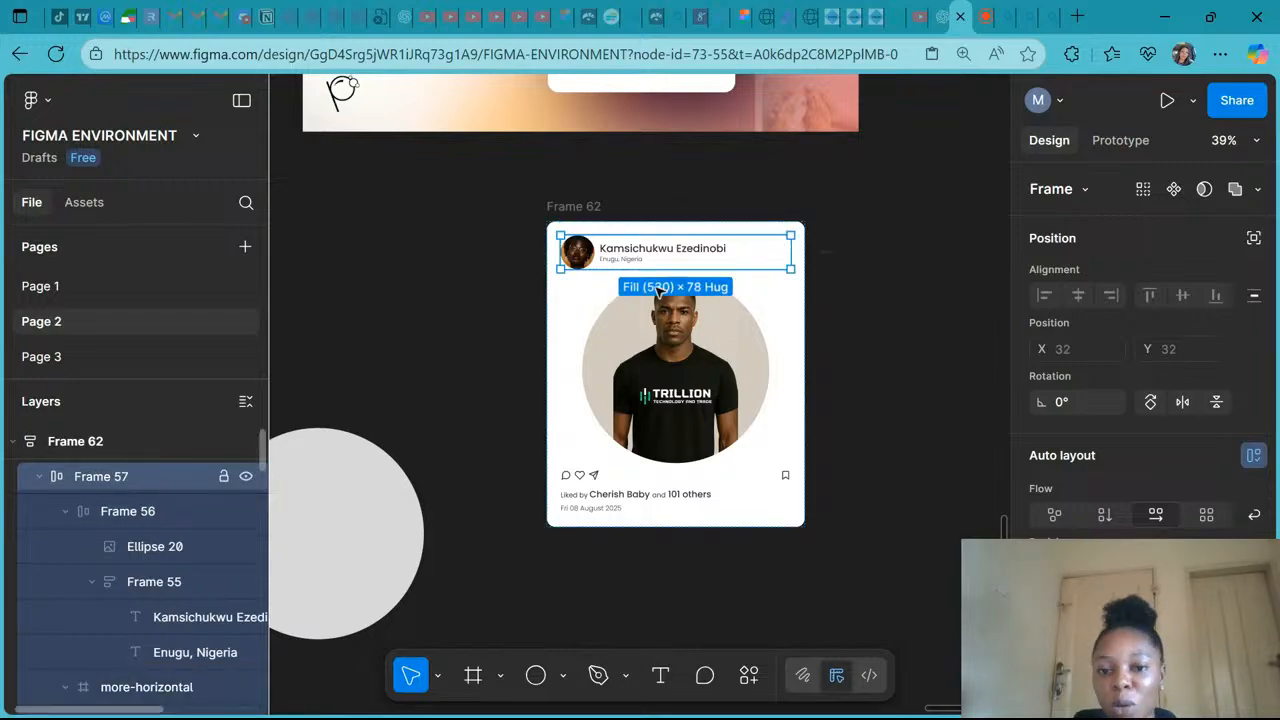
pyautogui.scroll(1, 191, 523)
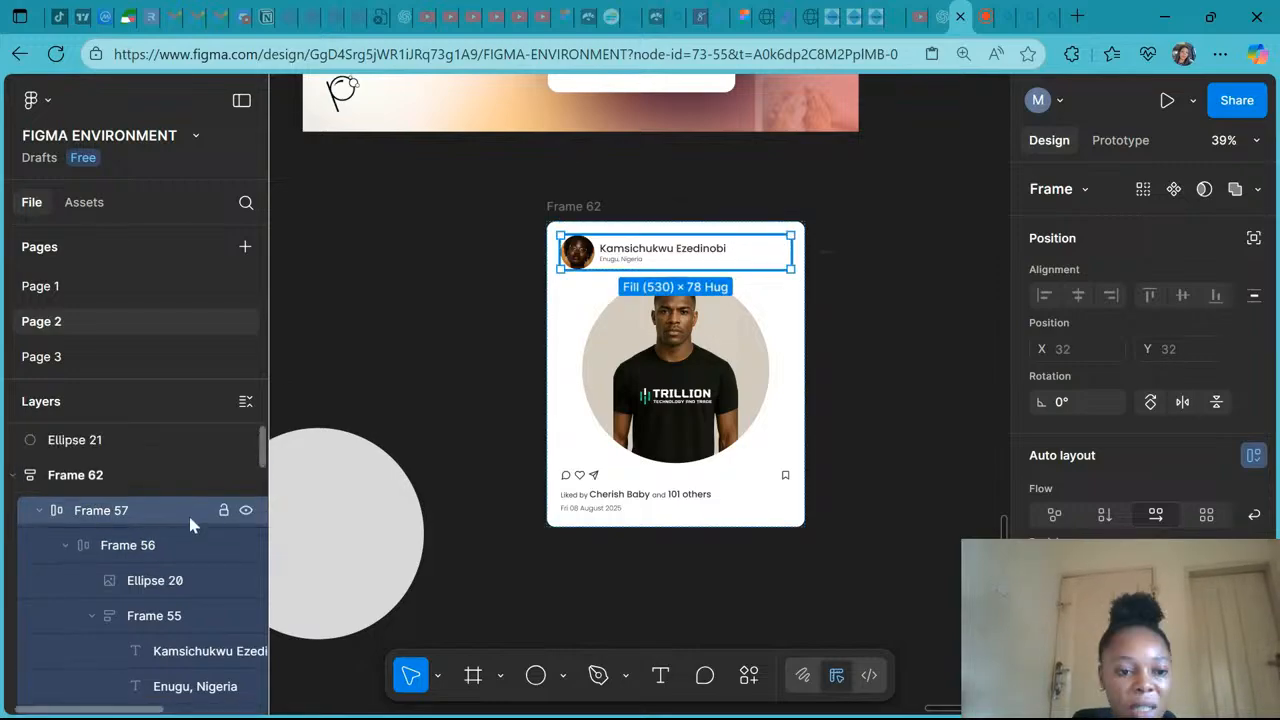
pyautogui.click(83, 477)
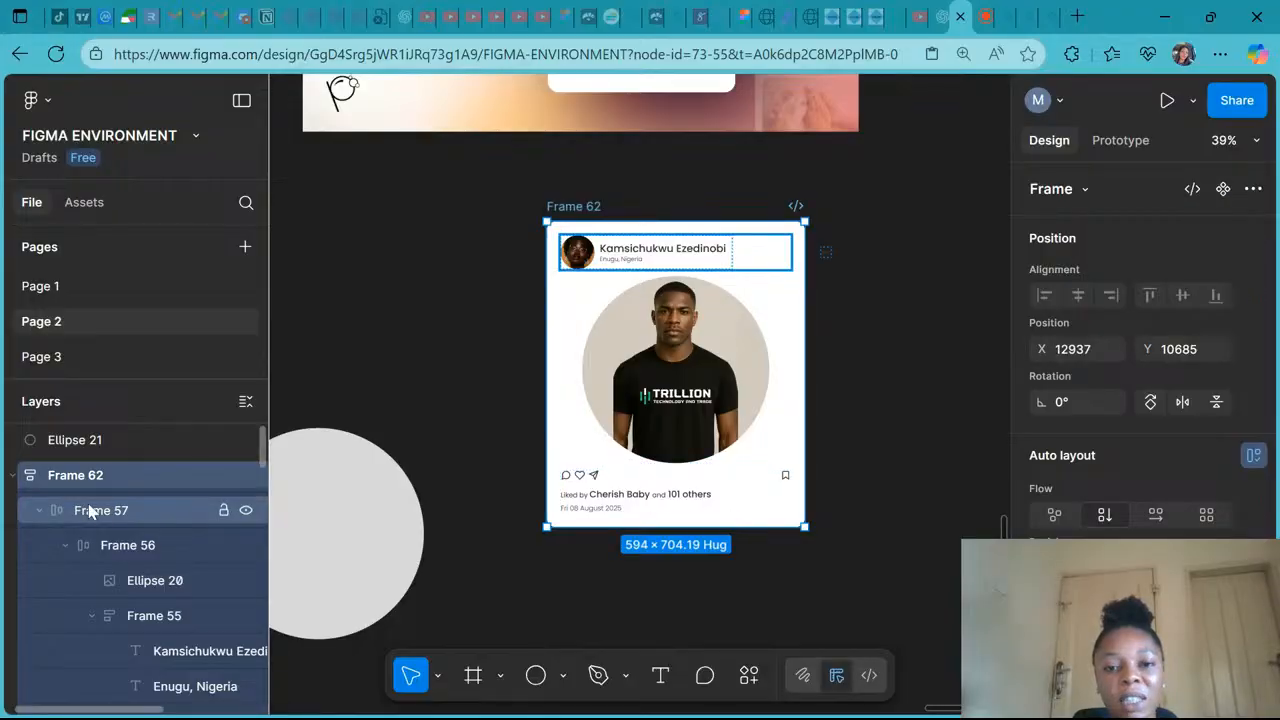
pyautogui.click(89, 512)
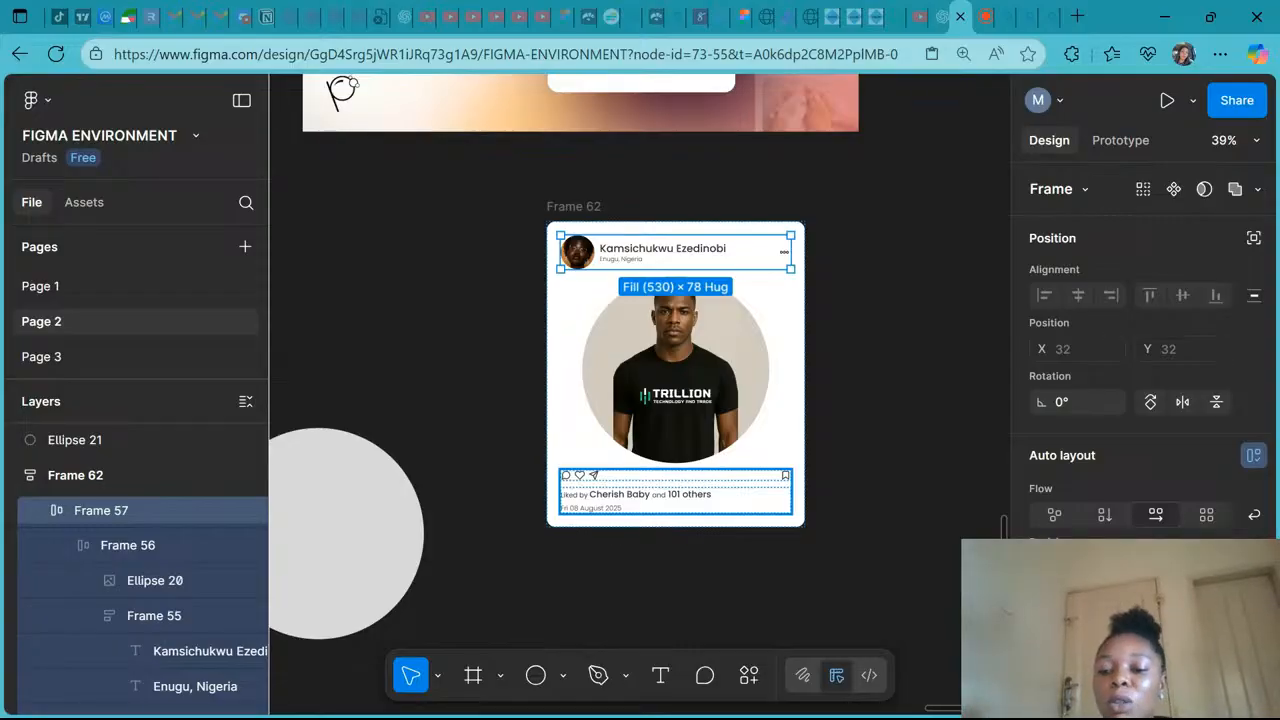
pyautogui.scroll(-3, 1150, 450)
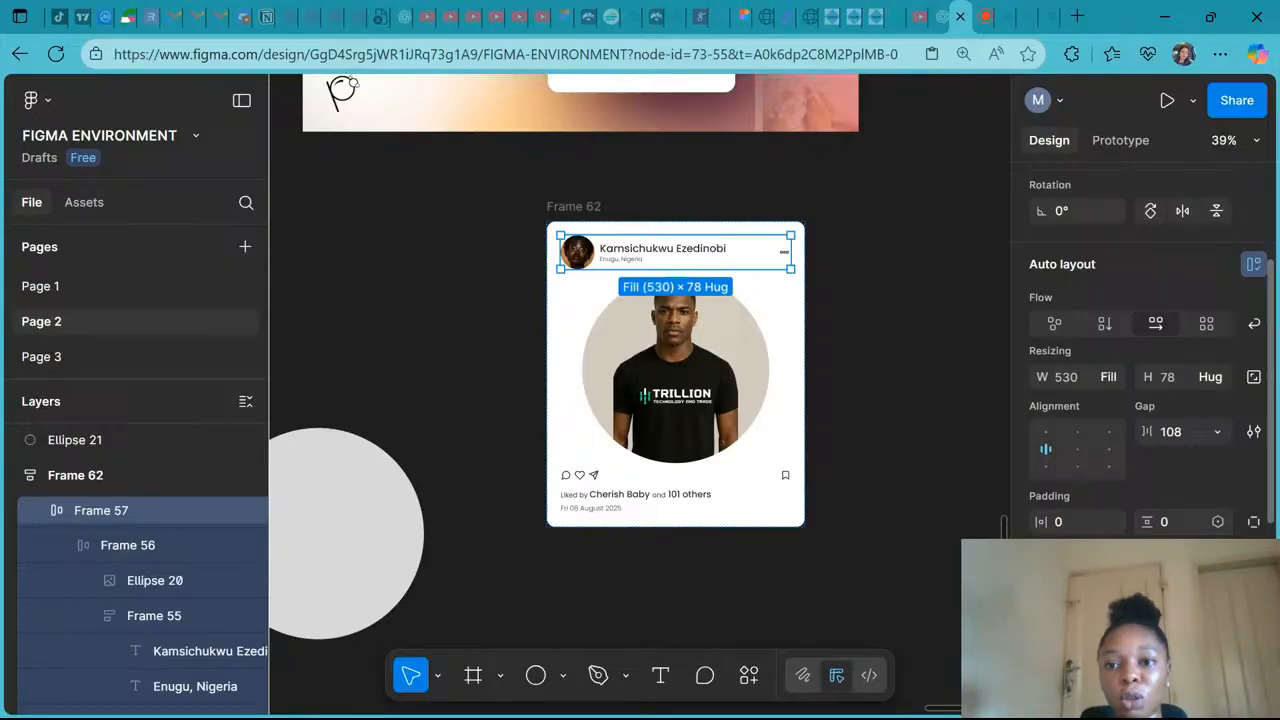
# - Switch to YouTube Studio and begin ending the live stream
pyautogui.click(985, 17)
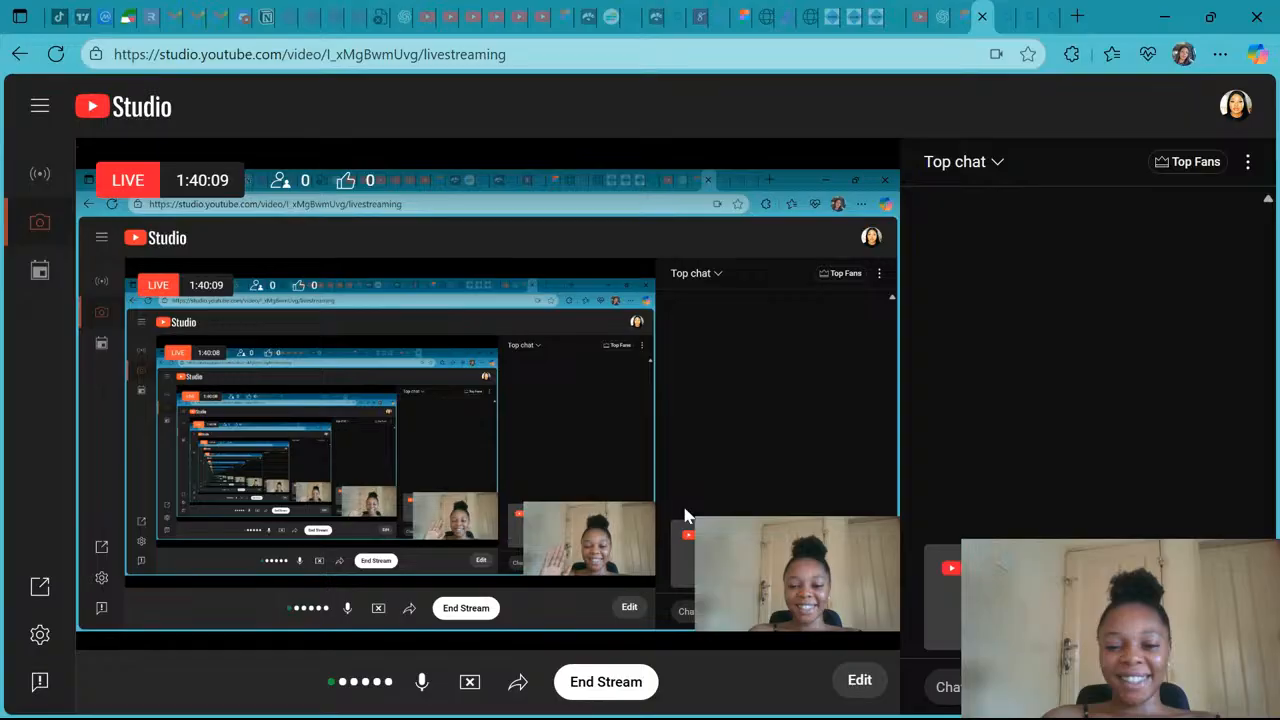
pyautogui.click(607, 681)
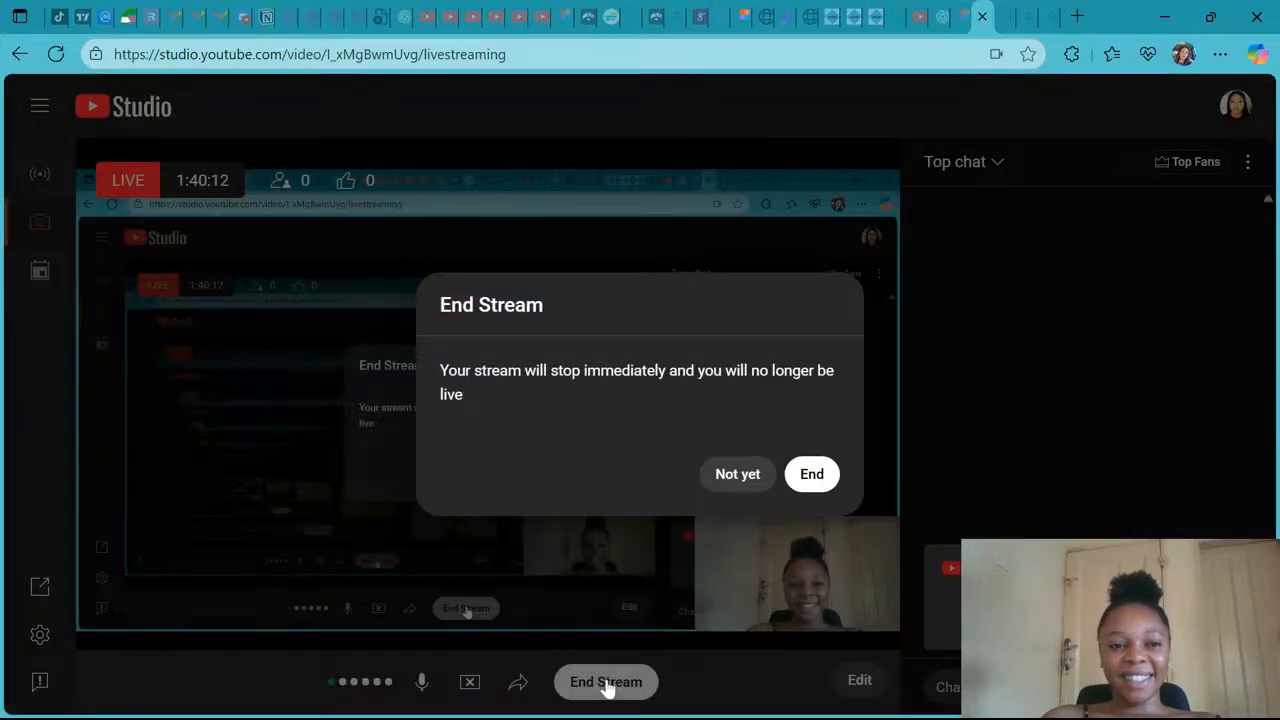